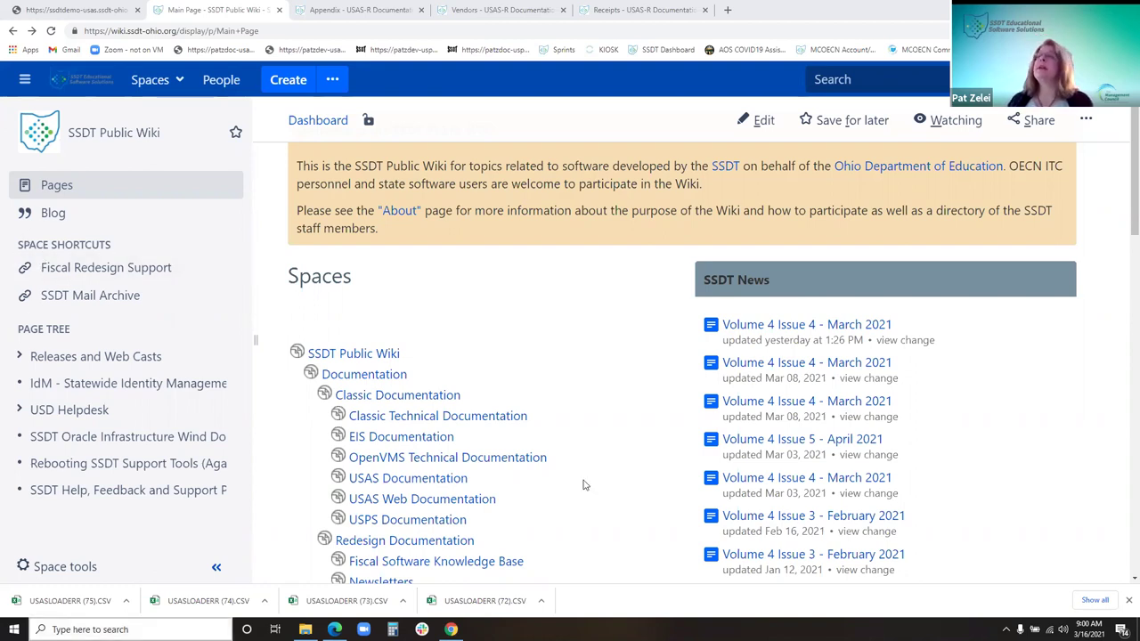
- View the USAS-R Overview Agenda PDF, then return to the wiki's Spaces list
click(342, 624)
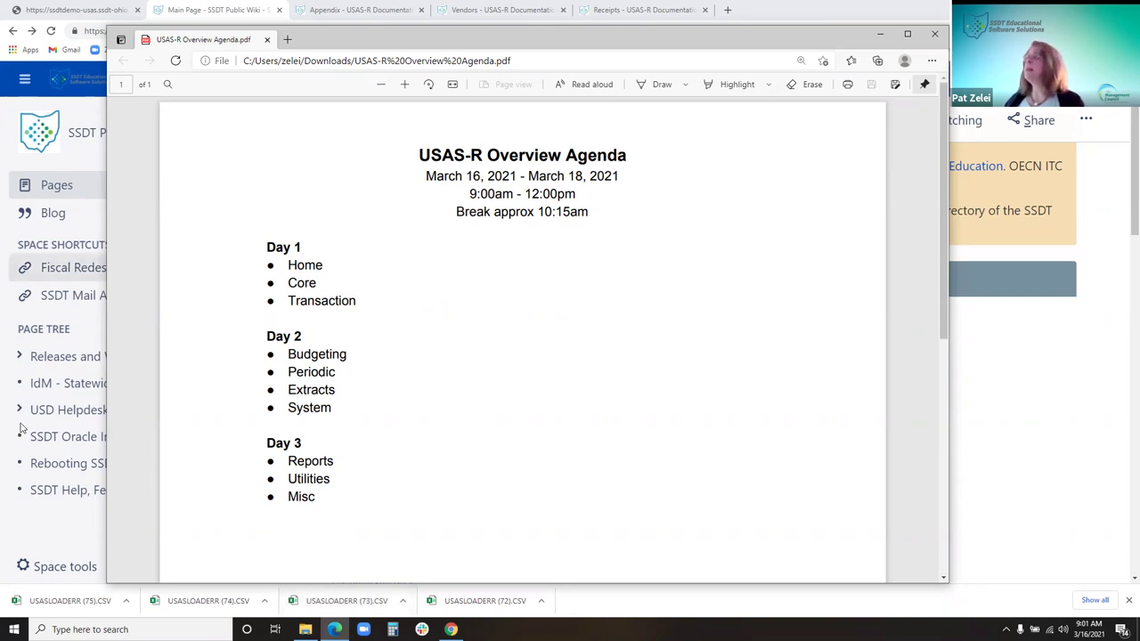
click(875, 40)
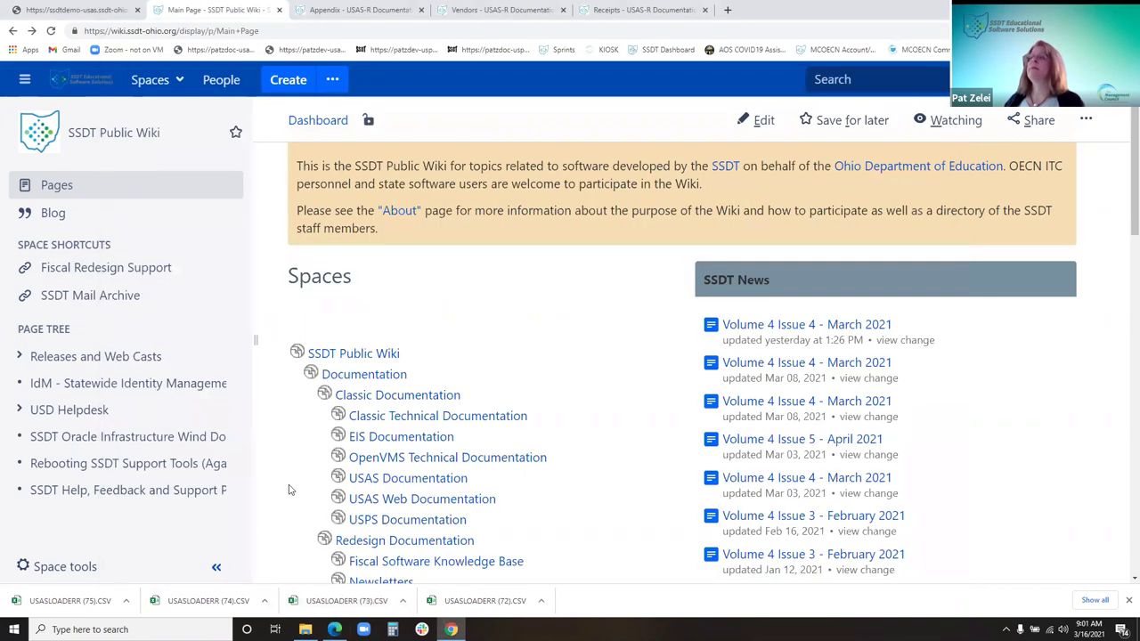
scroll(338, 460, down, 1)
scroll(338, 459, down, 4)
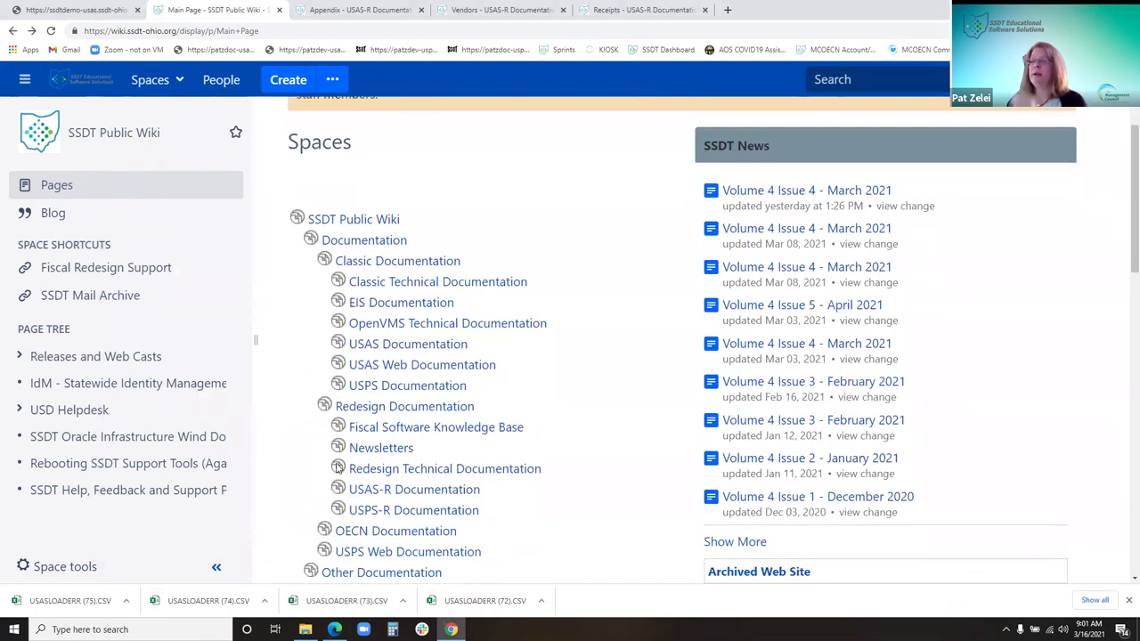
scroll(338, 473, down, 5)
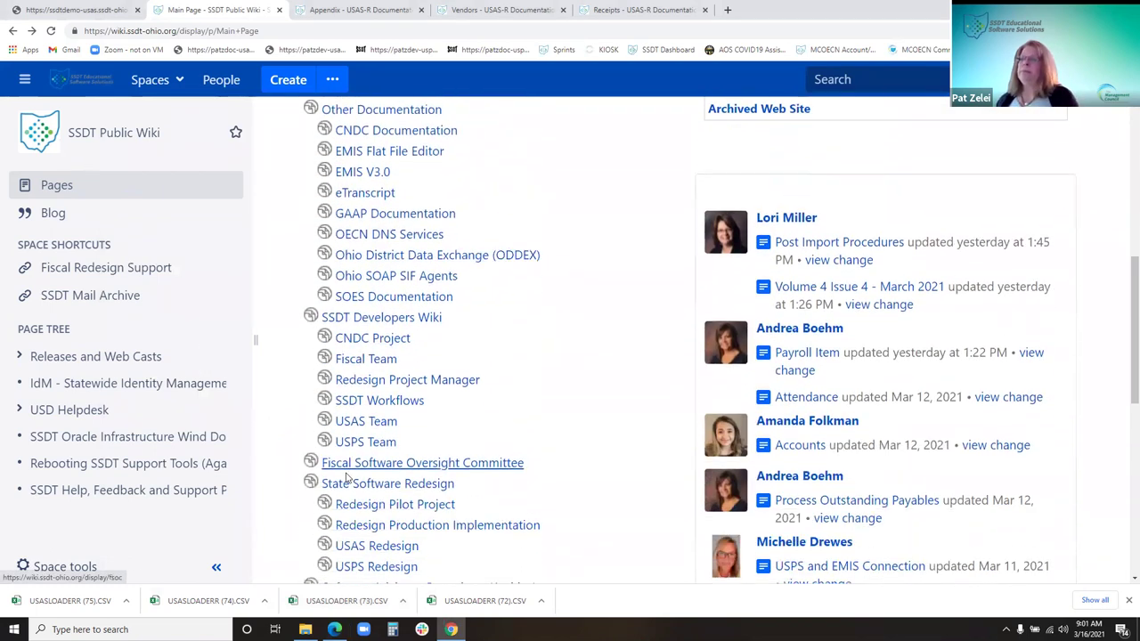
scroll(502, 479, down, 1)
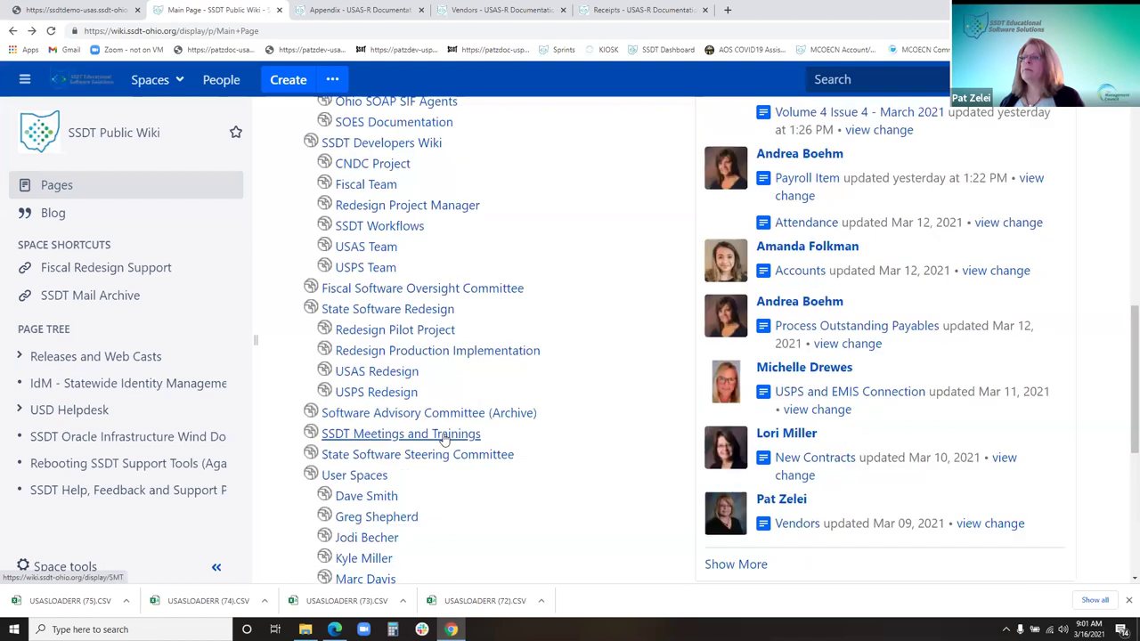
- Open SSDT Meetings and Trainings and its ITC Overview (Beginner) Training materials under Redesign
click(446, 433)
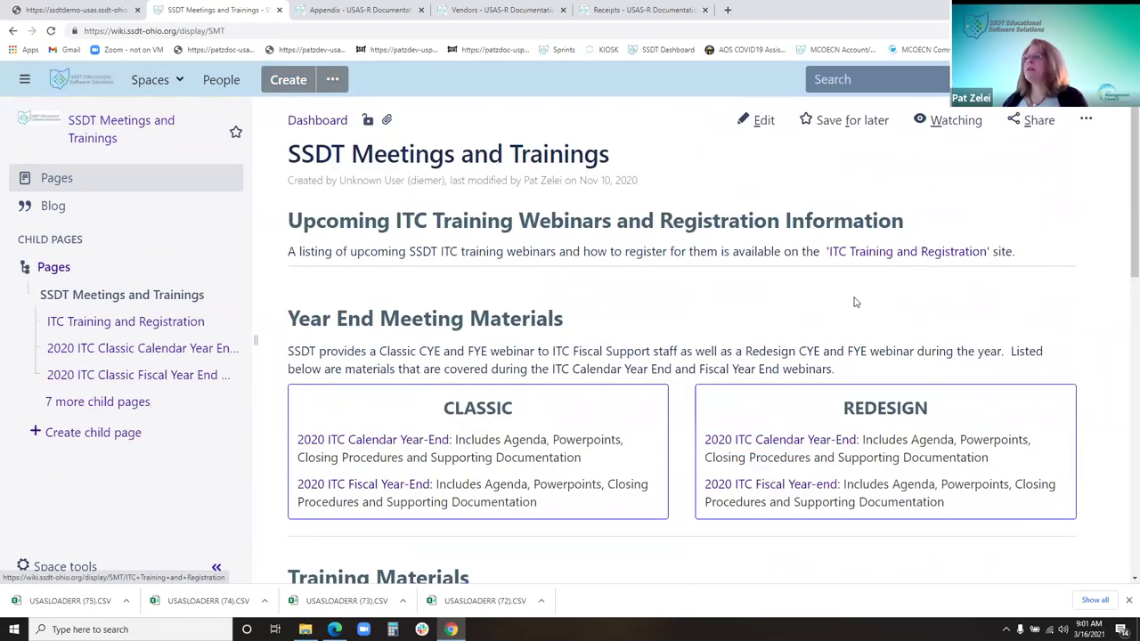
scroll(841, 316, down, 1)
scroll(733, 371, down, 1)
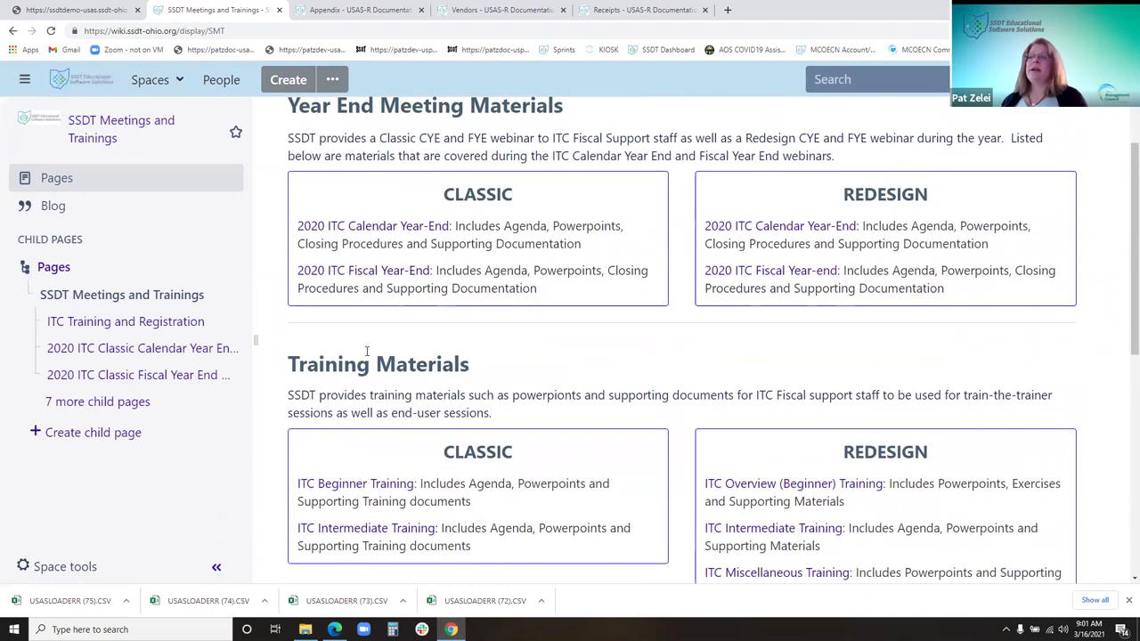
click(750, 489)
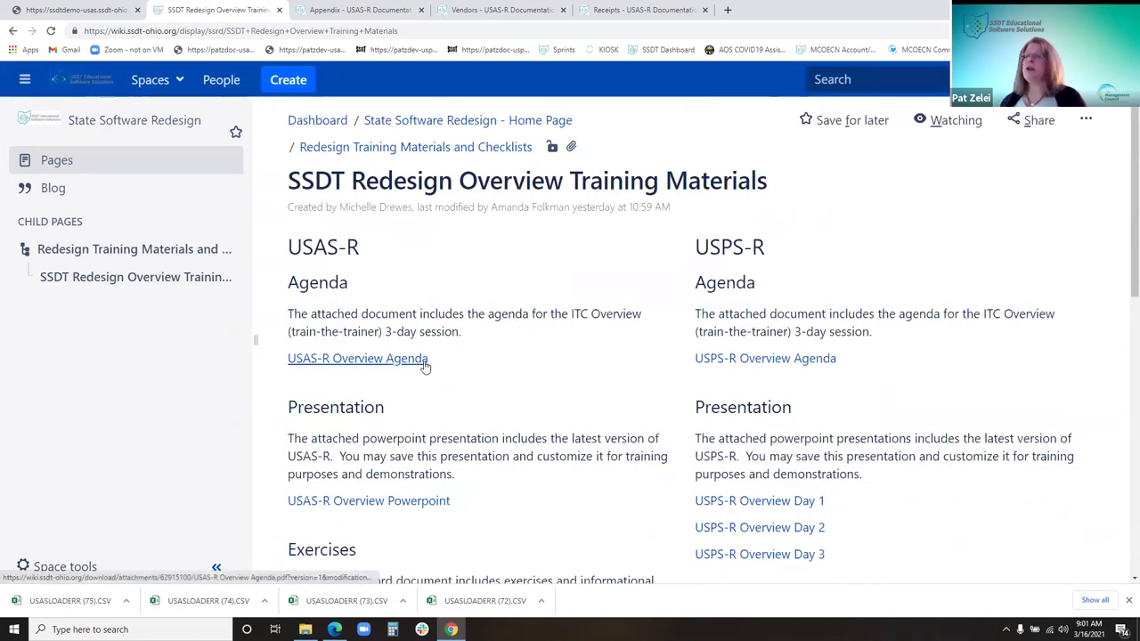
- Preview USAS Beginner 2021.pptx up to slide 2, 'USAS-R Menu', then close the preview
click(415, 504)
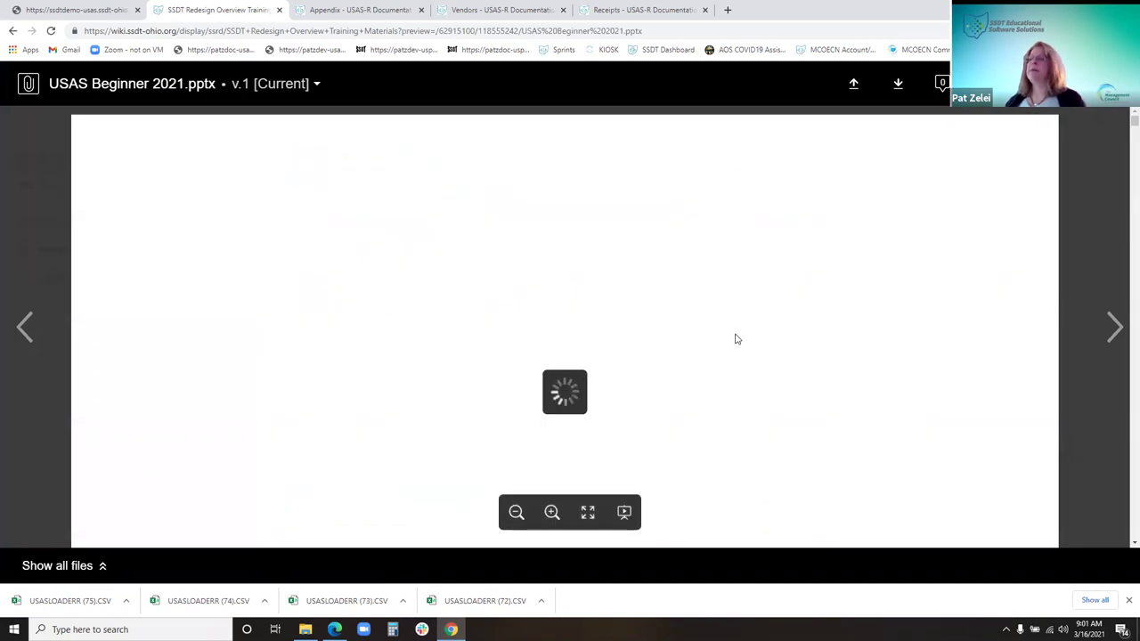
scroll(699, 386, down, 5)
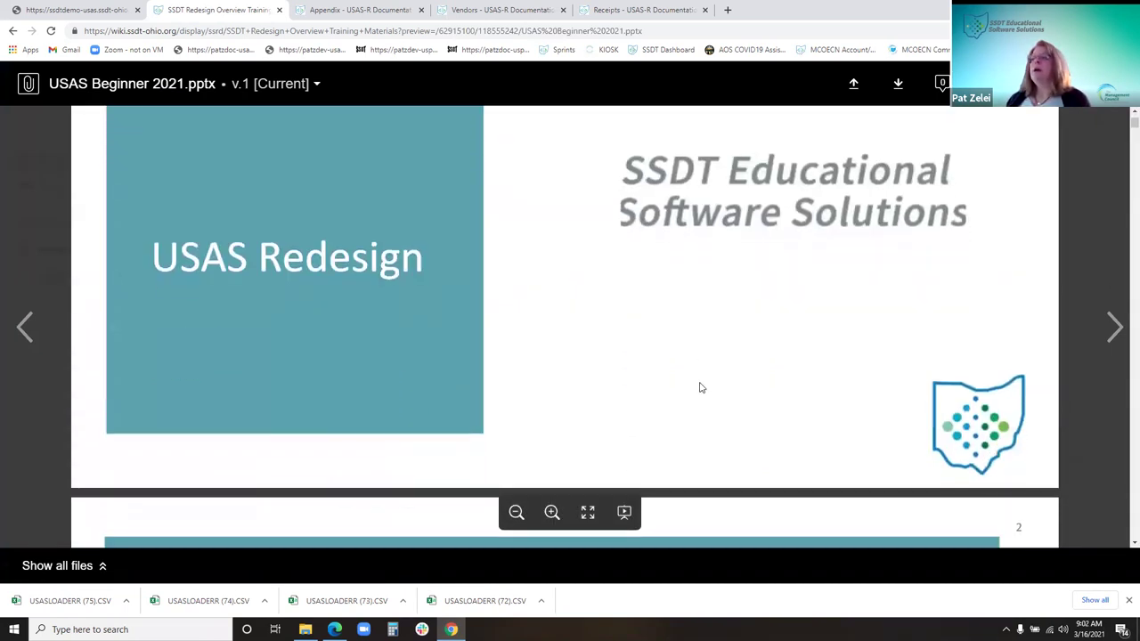
scroll(699, 381, down, 1)
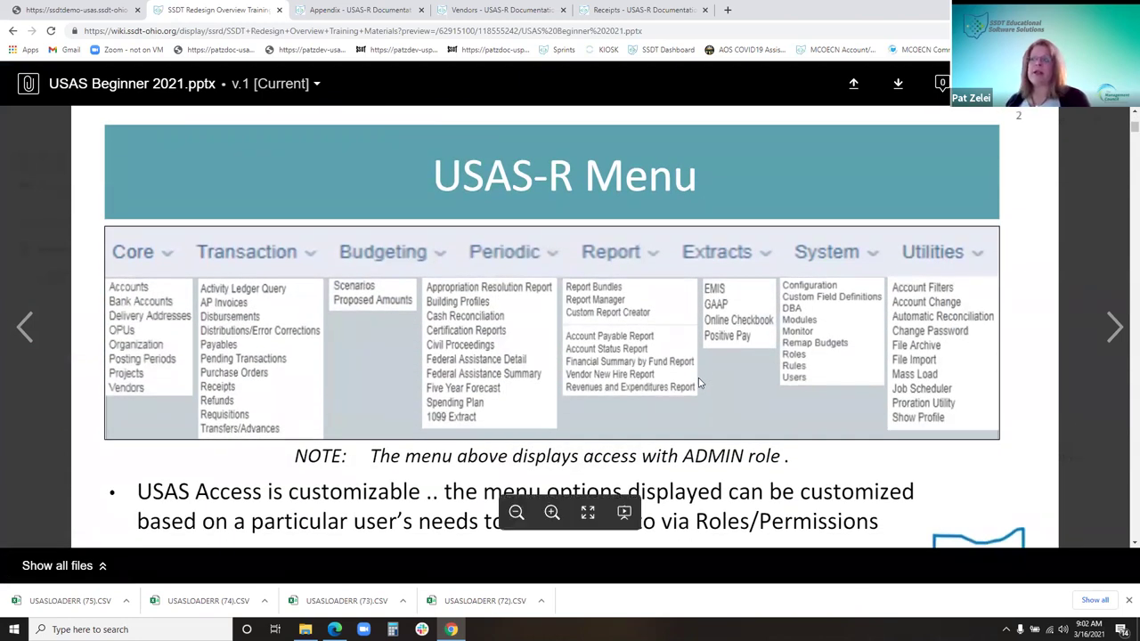
scroll(699, 383, down, 2)
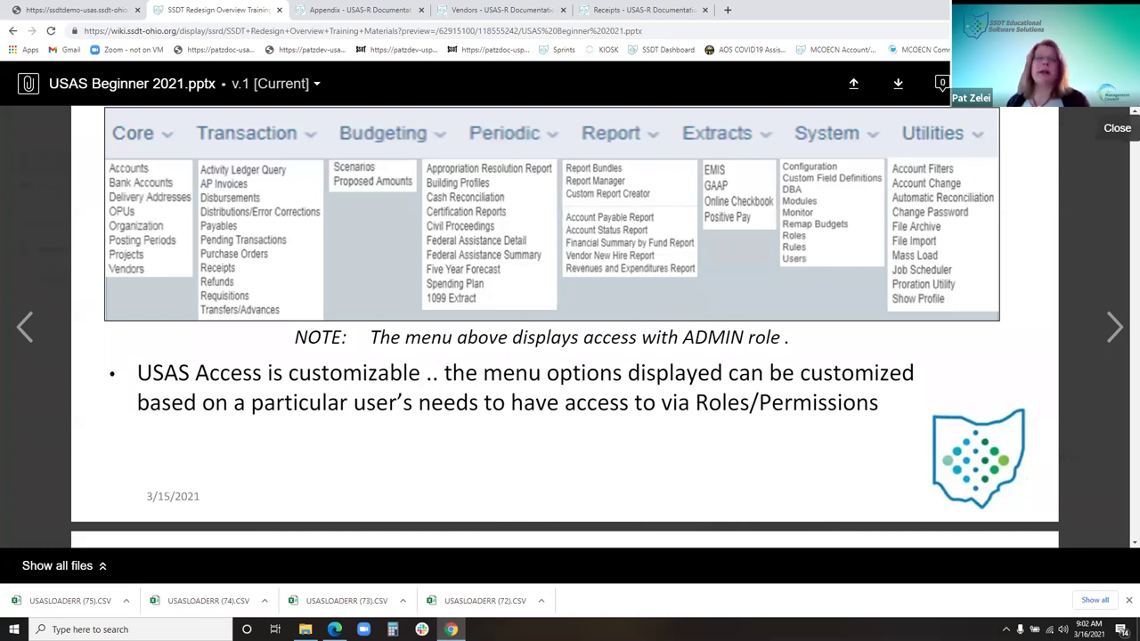
click(1117, 83)
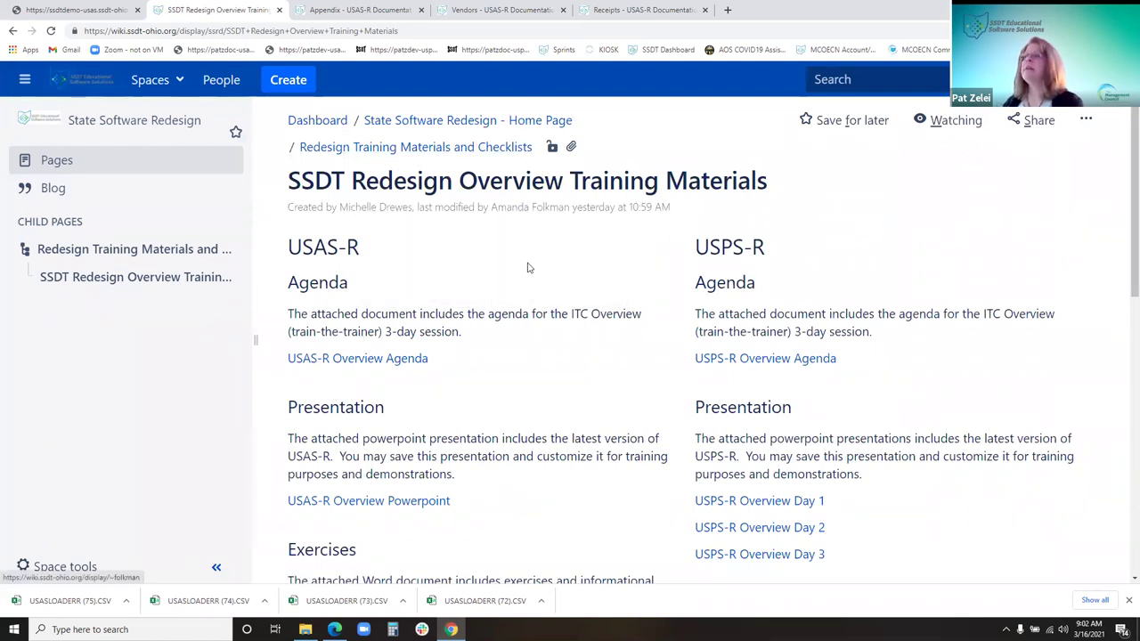
- Open the USAS-R User Manual appendix listing processing guides from Checklists to Error Messages
scroll(545, 205, down, 2)
scroll(545, 221, down, 4)
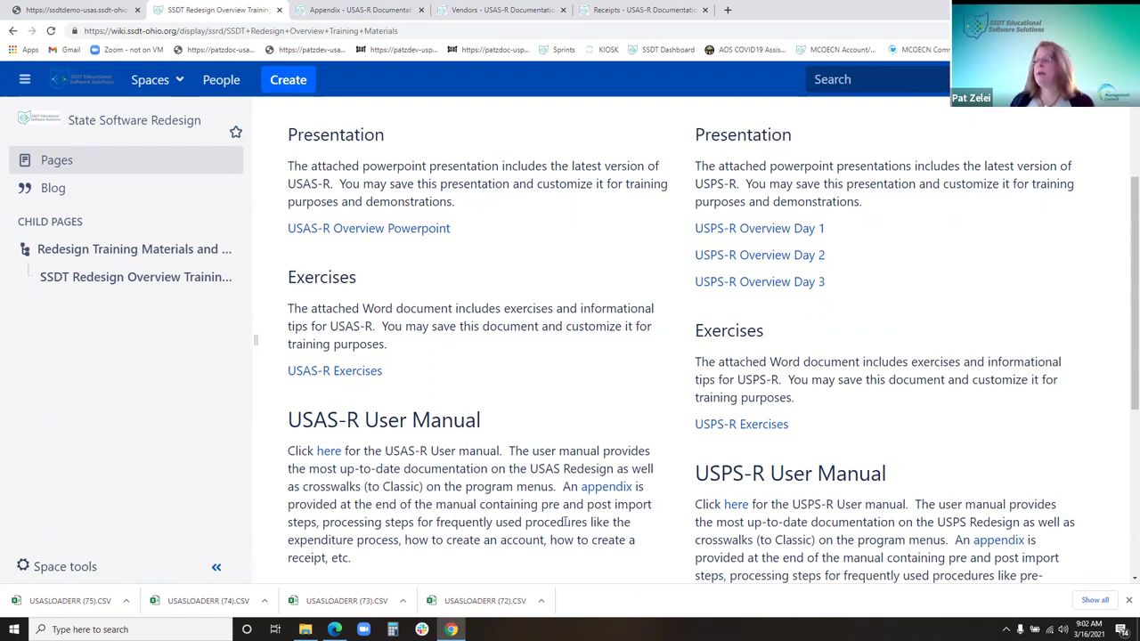
click(601, 488)
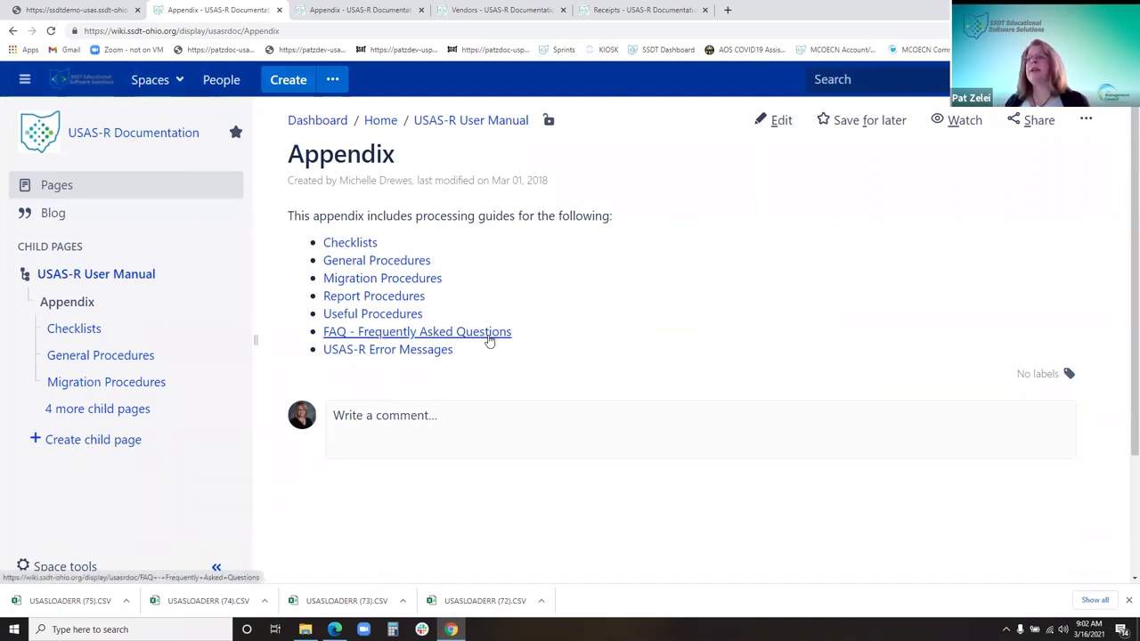
- Read Purchase Orders entries in the FAQ, then in USAS-R Error Messages via the Appendix
click(487, 336)
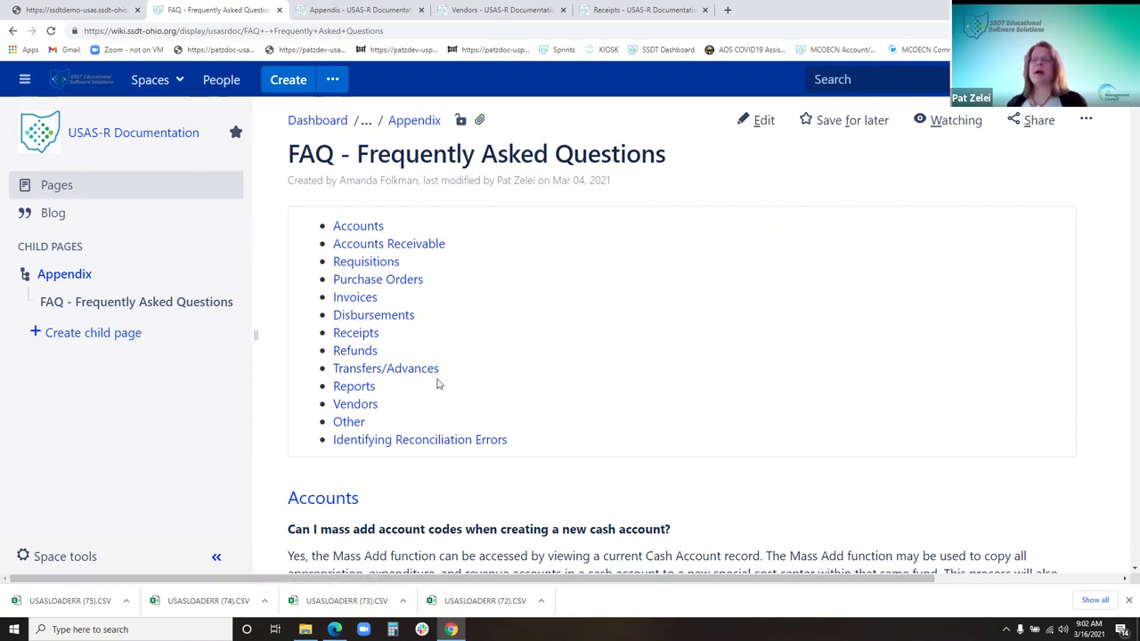
click(381, 279)
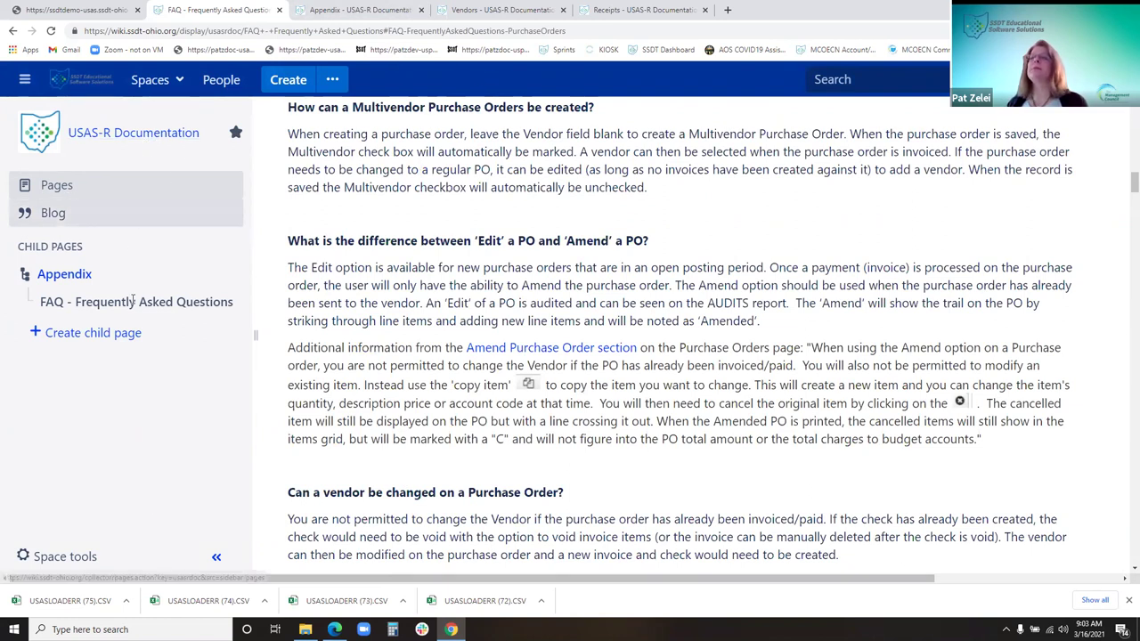
click(80, 274)
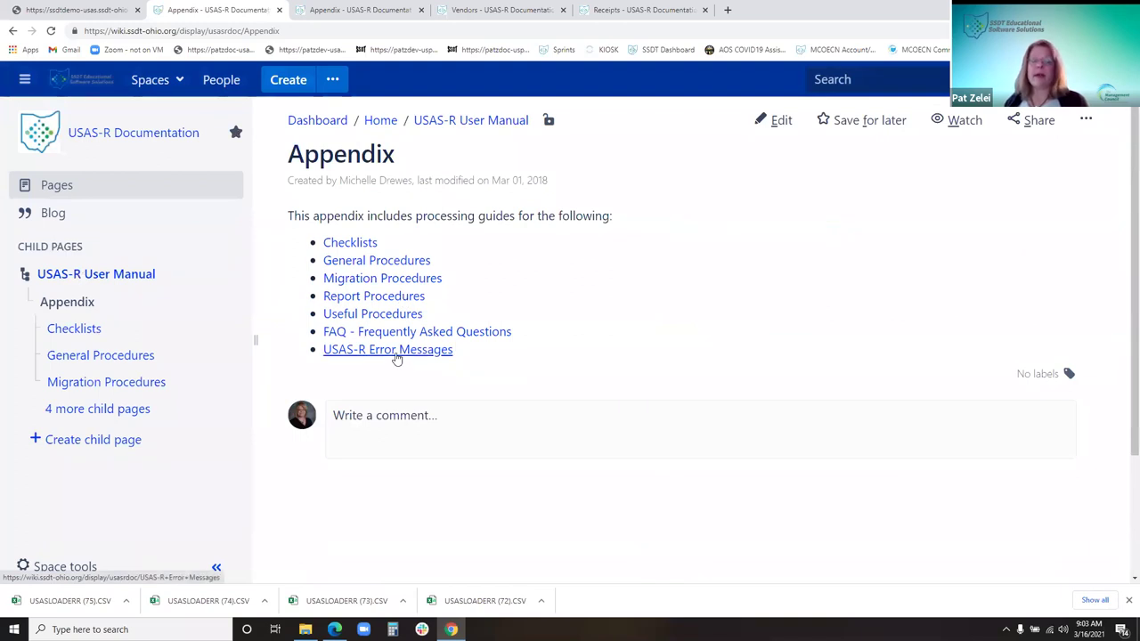
click(396, 353)
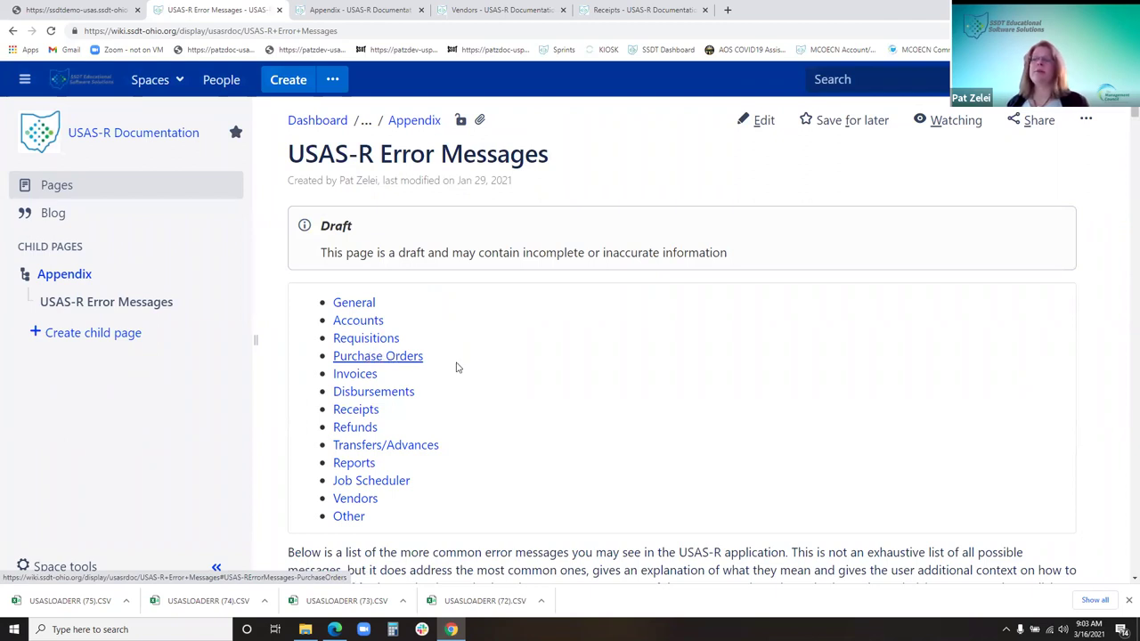
click(378, 355)
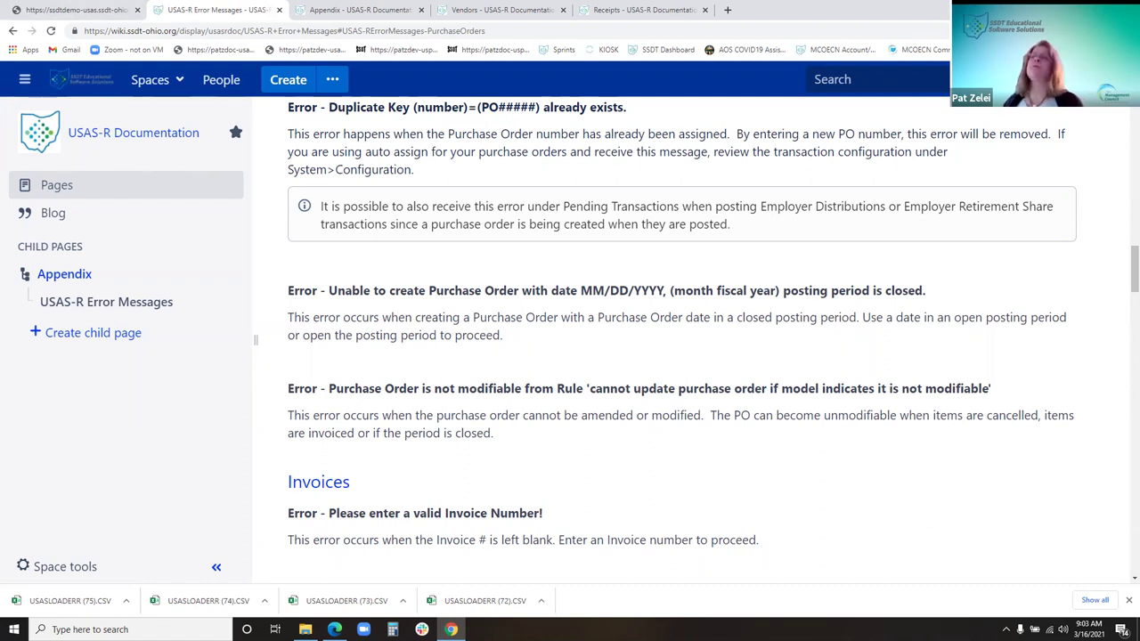
- In the USAS-R demo, open Home and toggle Show All Reports on, then back to favourites
click(89, 11)
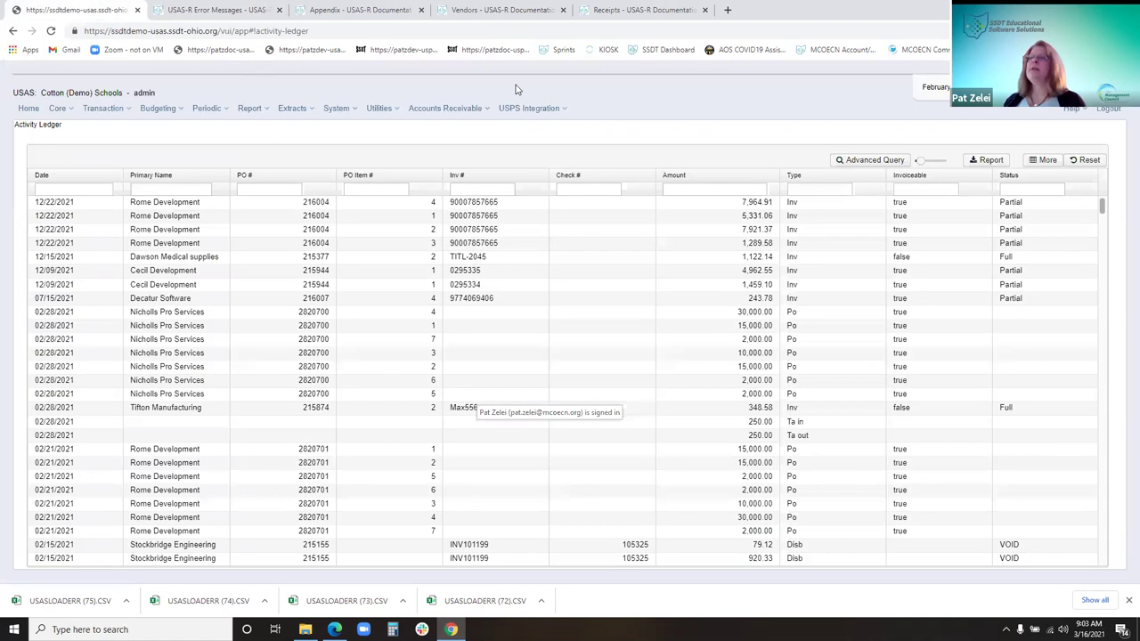
click(28, 112)
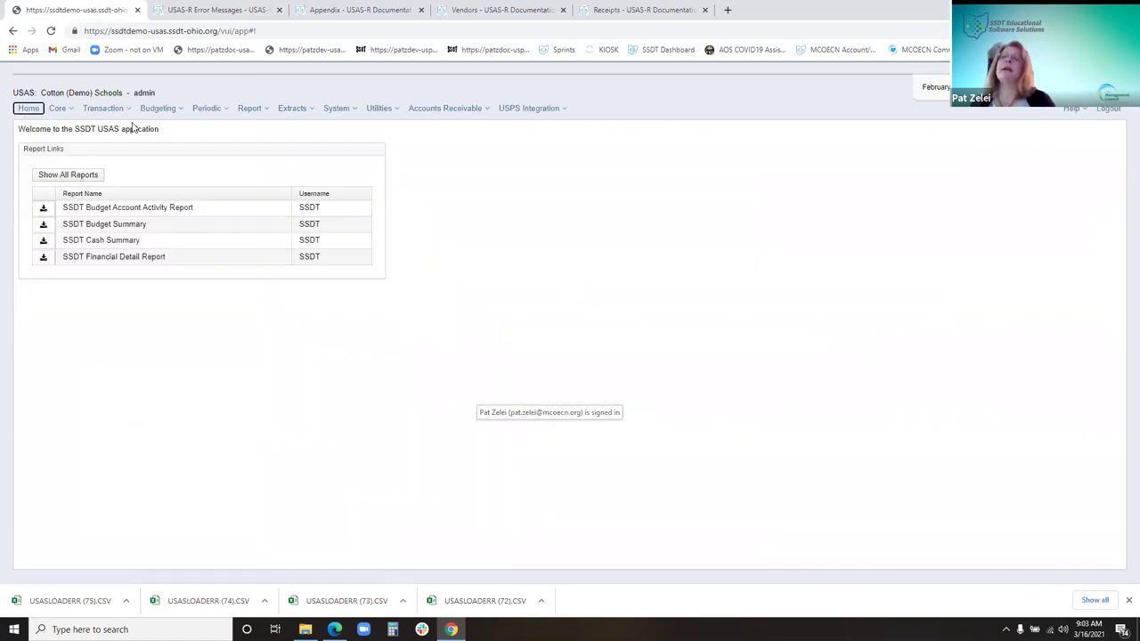
click(77, 175)
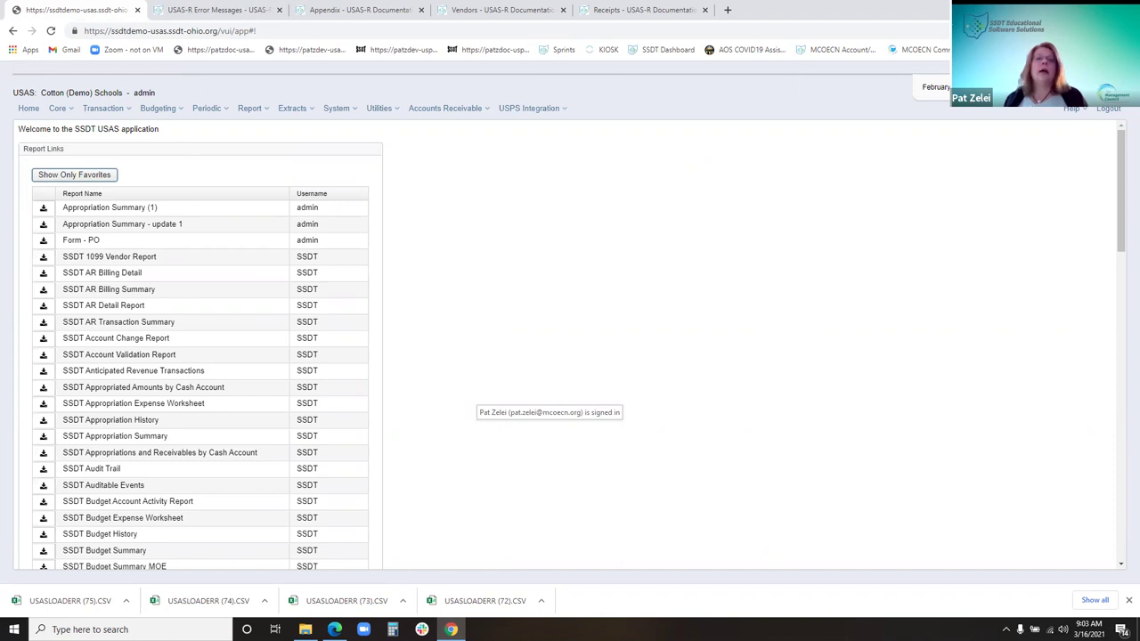
click(29, 110)
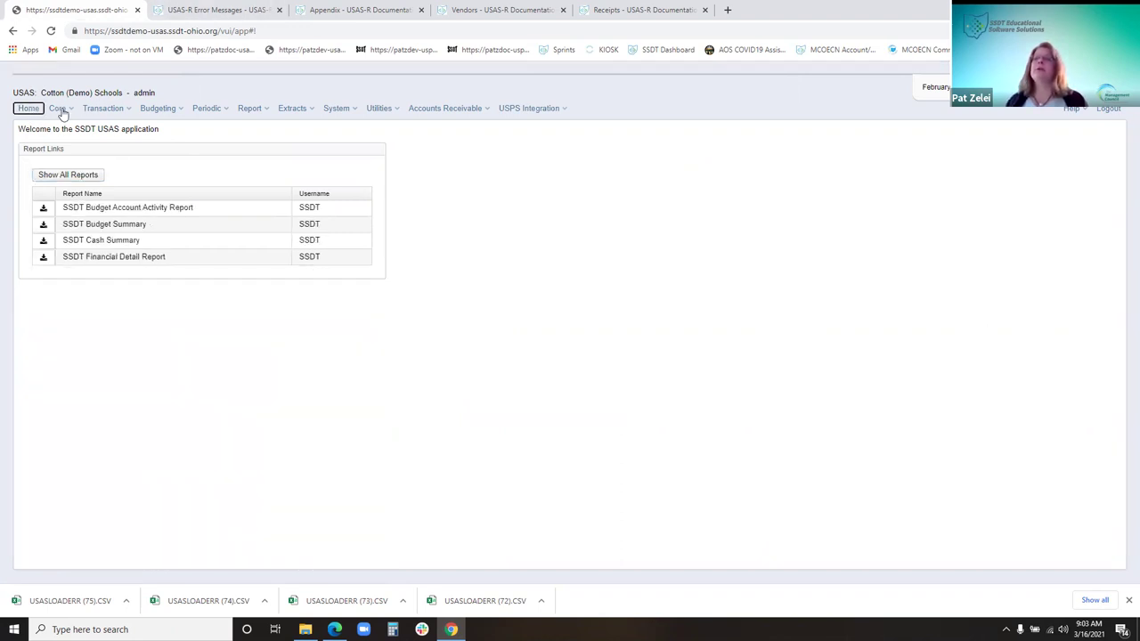
- Browse the Core menu and the other top menus to see available functions
click(58, 110)
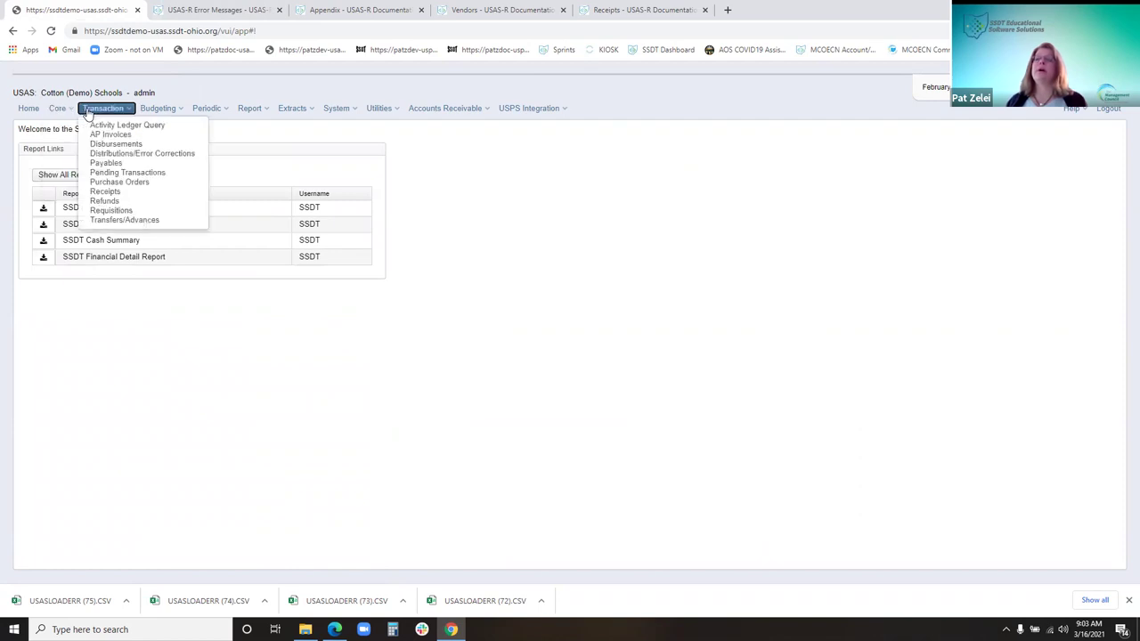
mouse_move(168, 116)
mouse_move(249, 112)
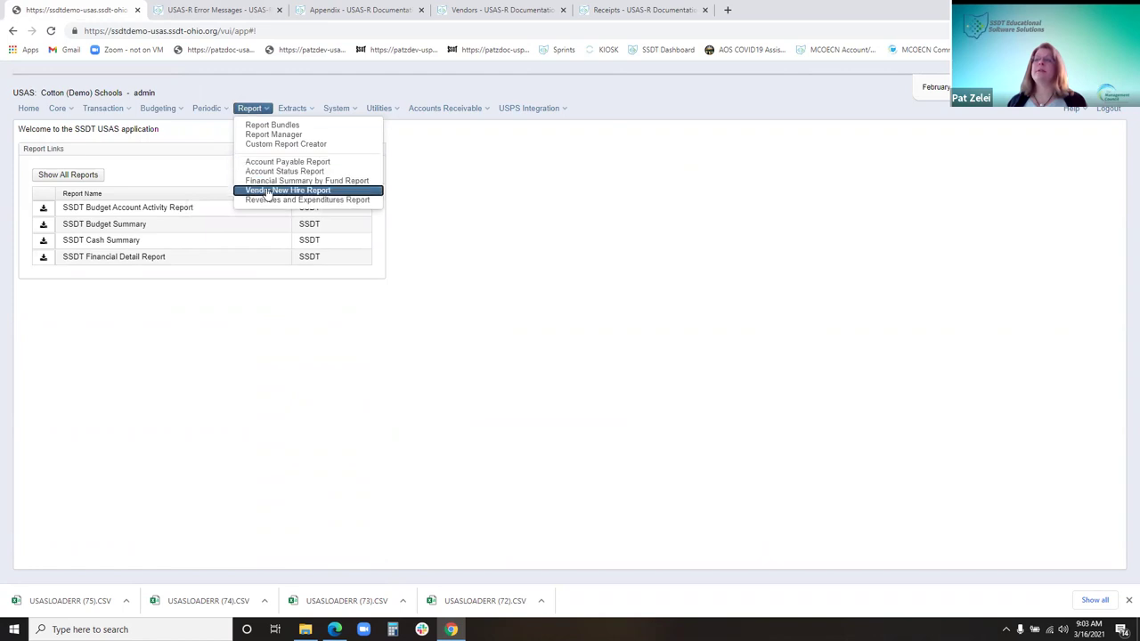
mouse_move(49, 110)
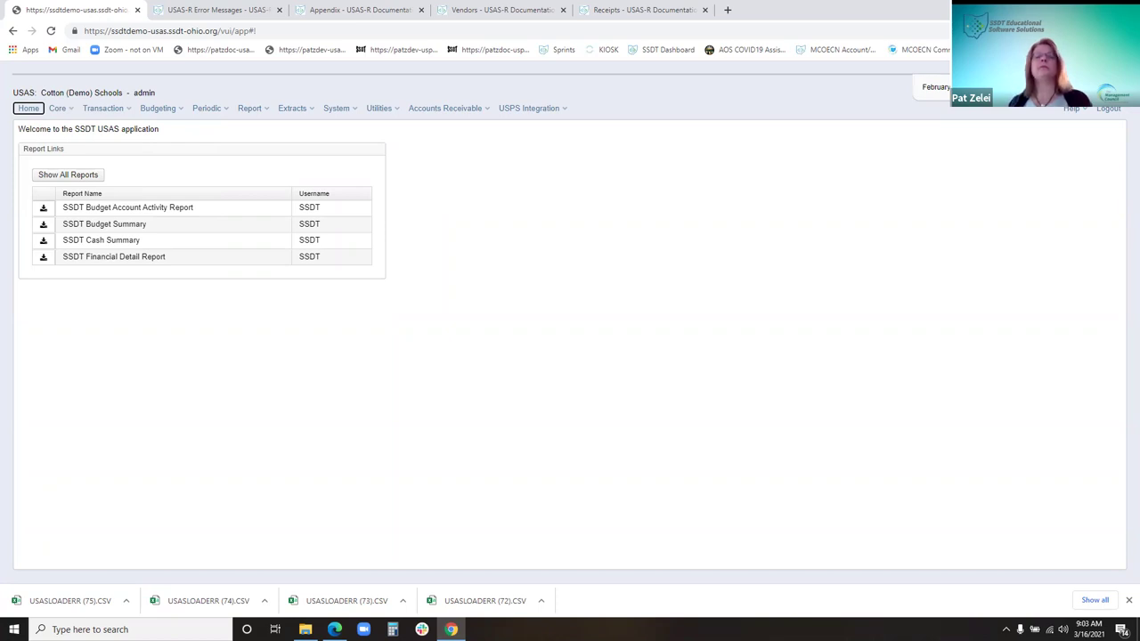
click(105, 109)
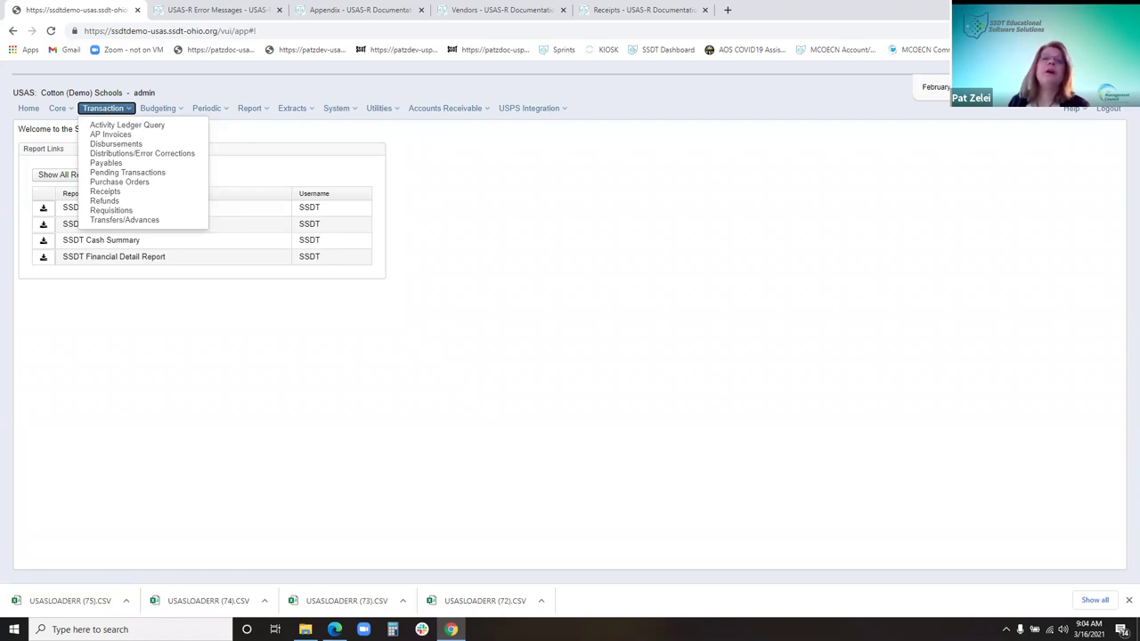
click(169, 127)
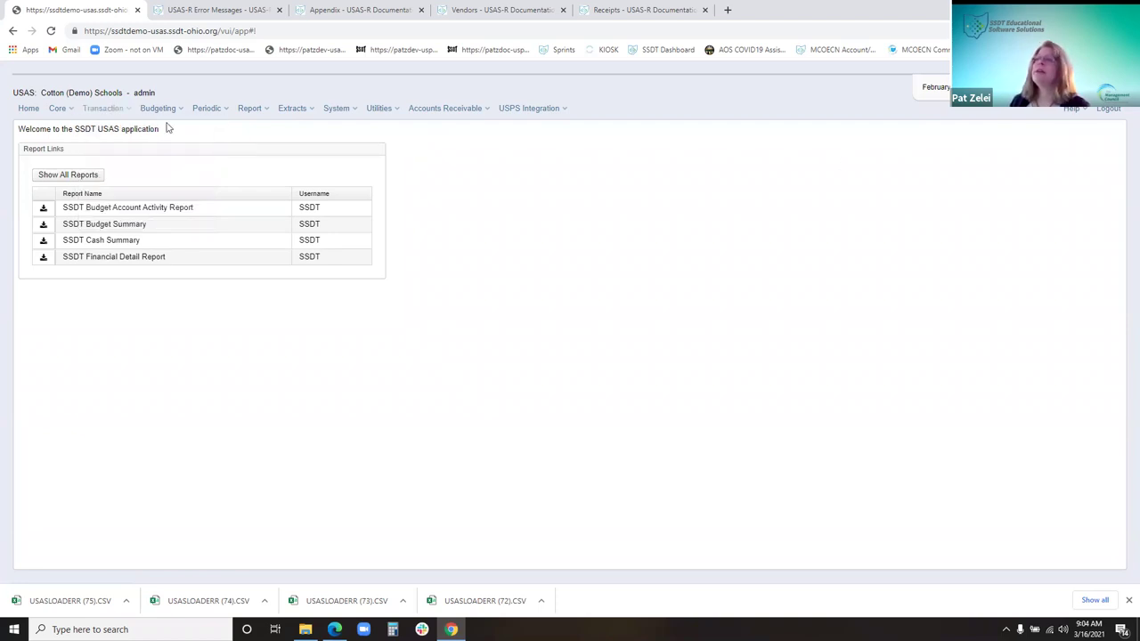
click(67, 176)
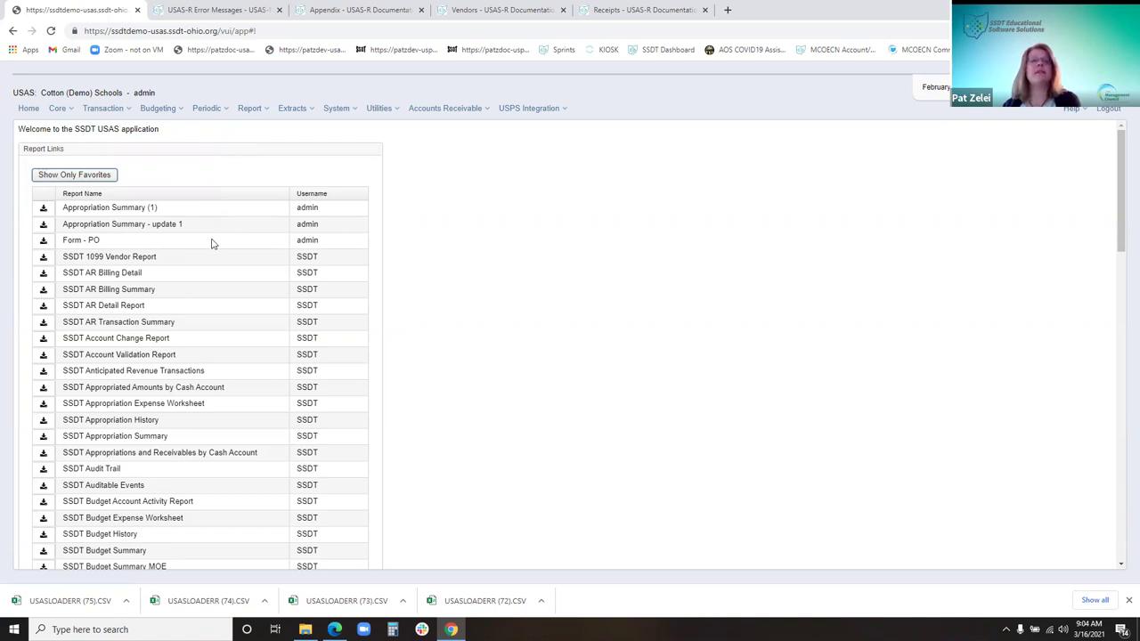
click(101, 176)
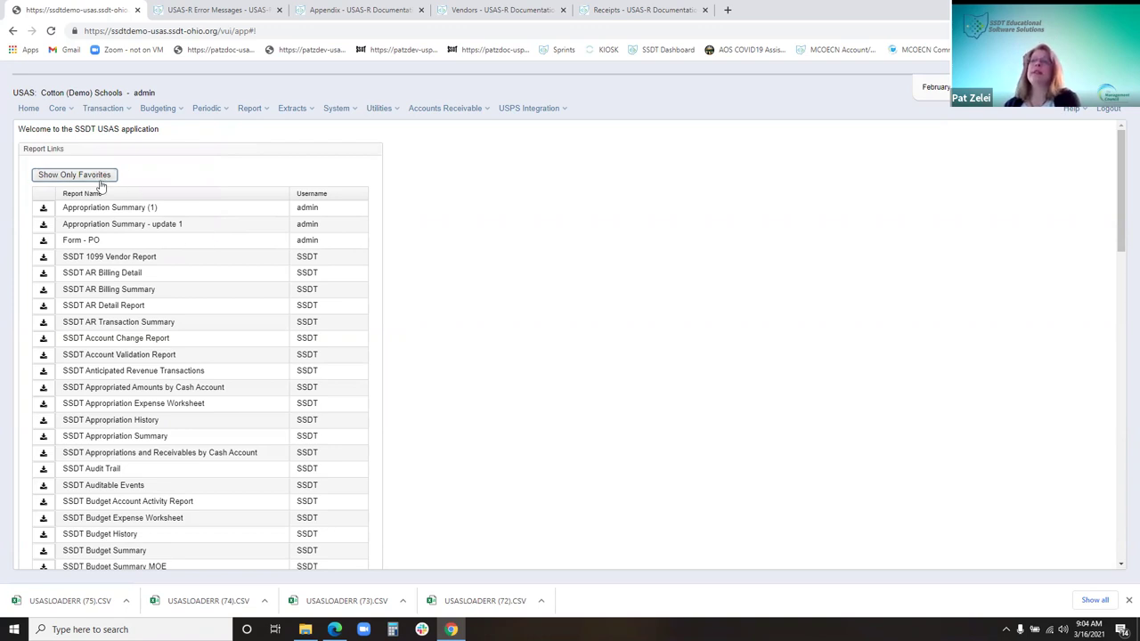
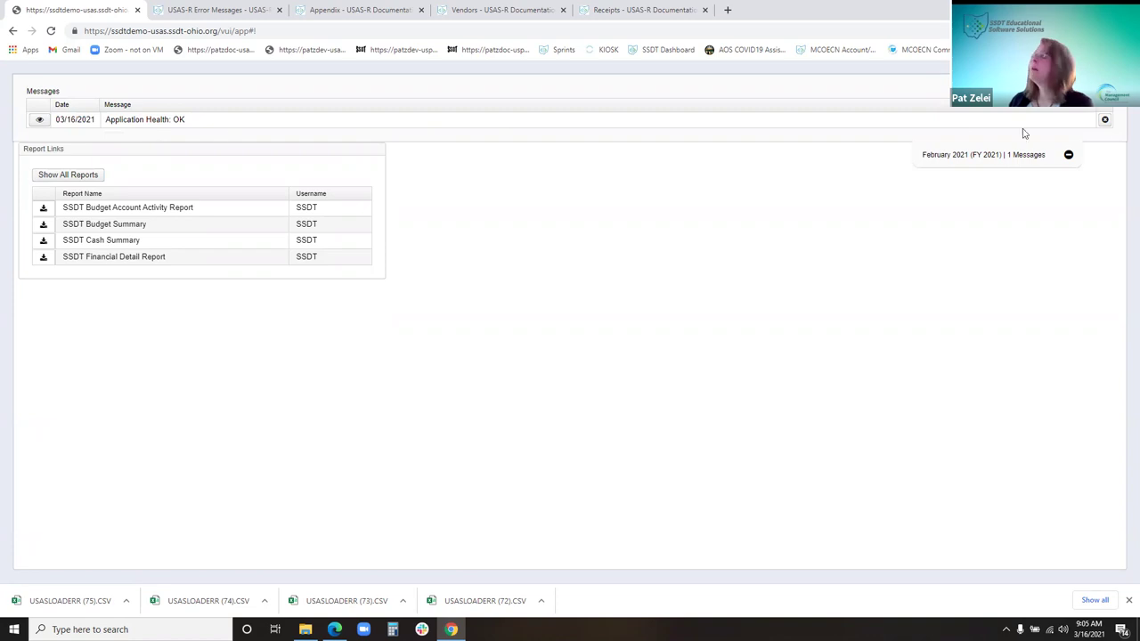
- Delete the Application Health: OK message from the USAS-R home page
click(1104, 120)
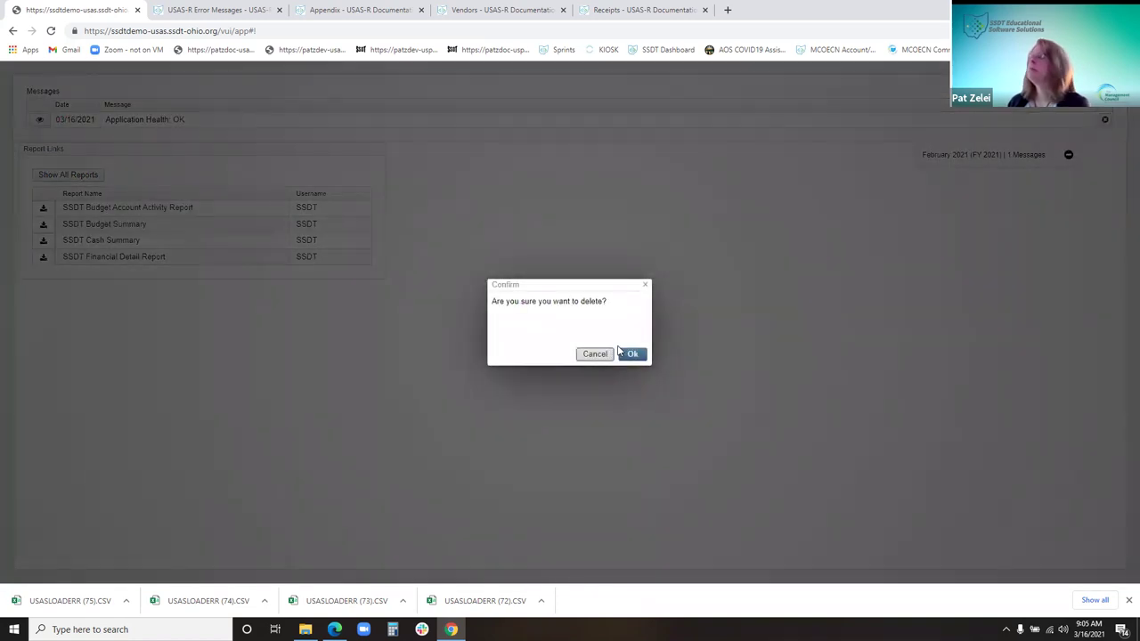
click(625, 354)
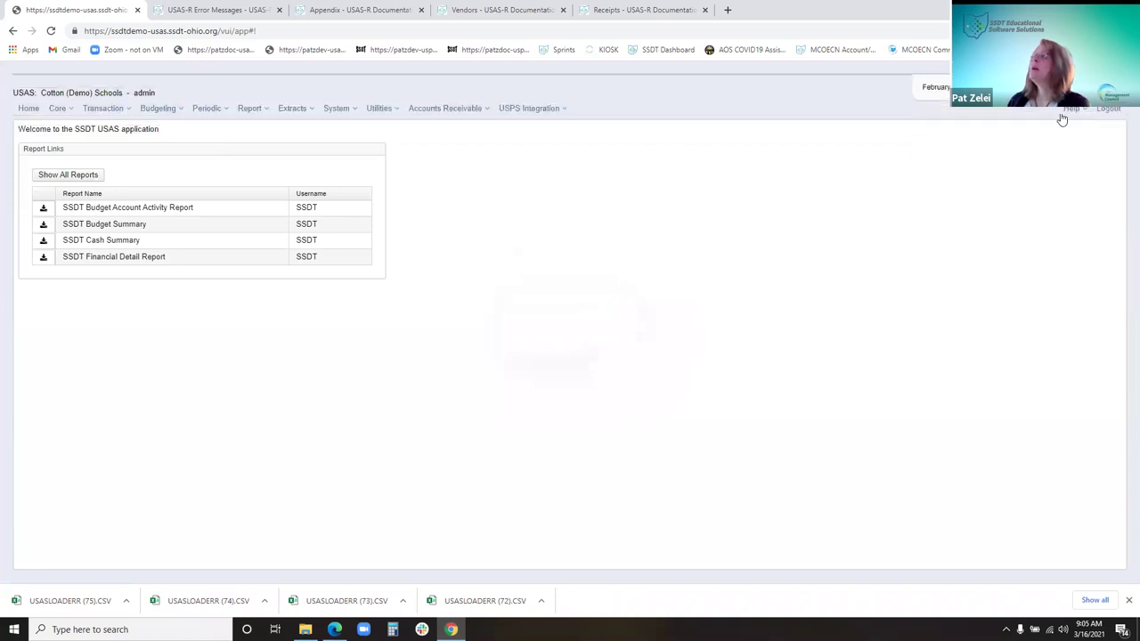
click(1069, 112)
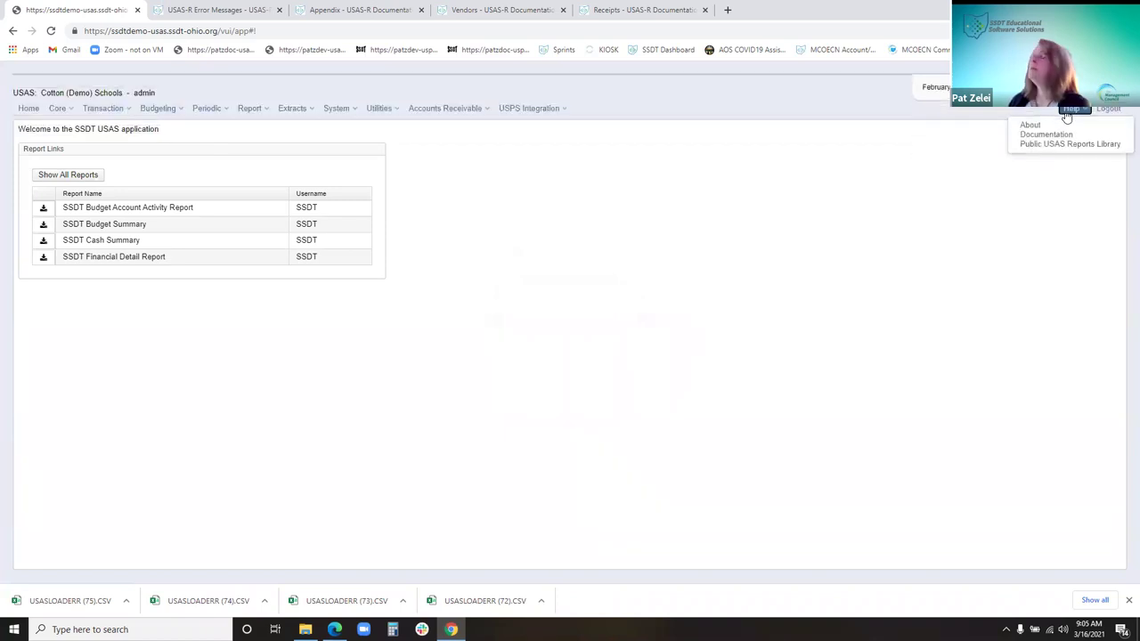
- View Help > About and scroll through its version table, support contacts and browser requirements
click(1055, 126)
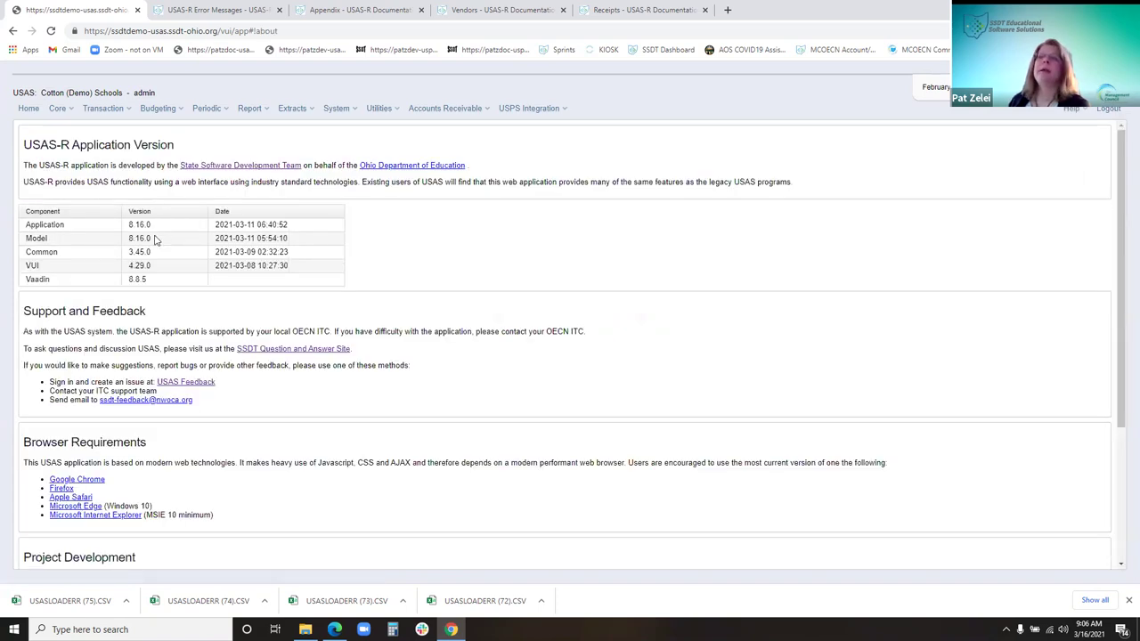
scroll(286, 256, down, 1)
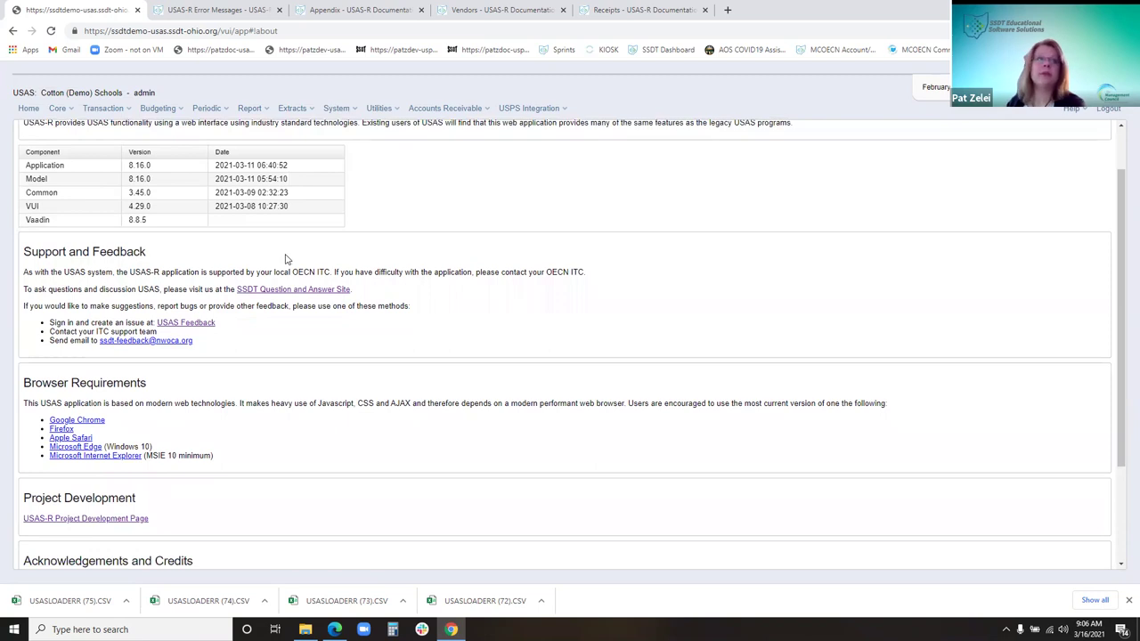
scroll(285, 258, down, 3)
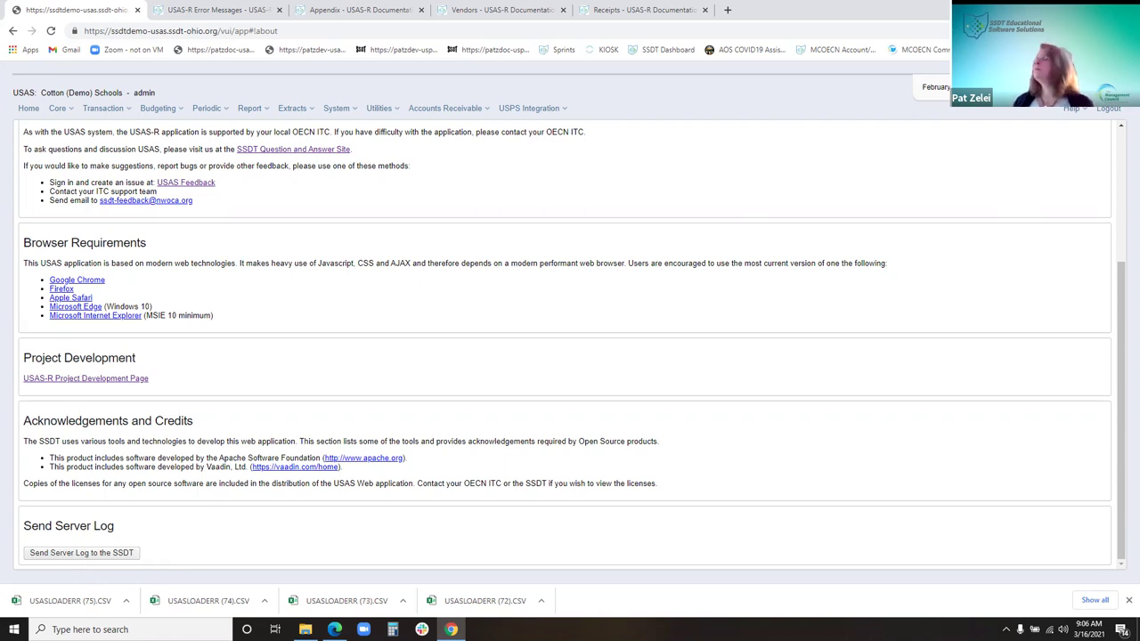
click(1073, 110)
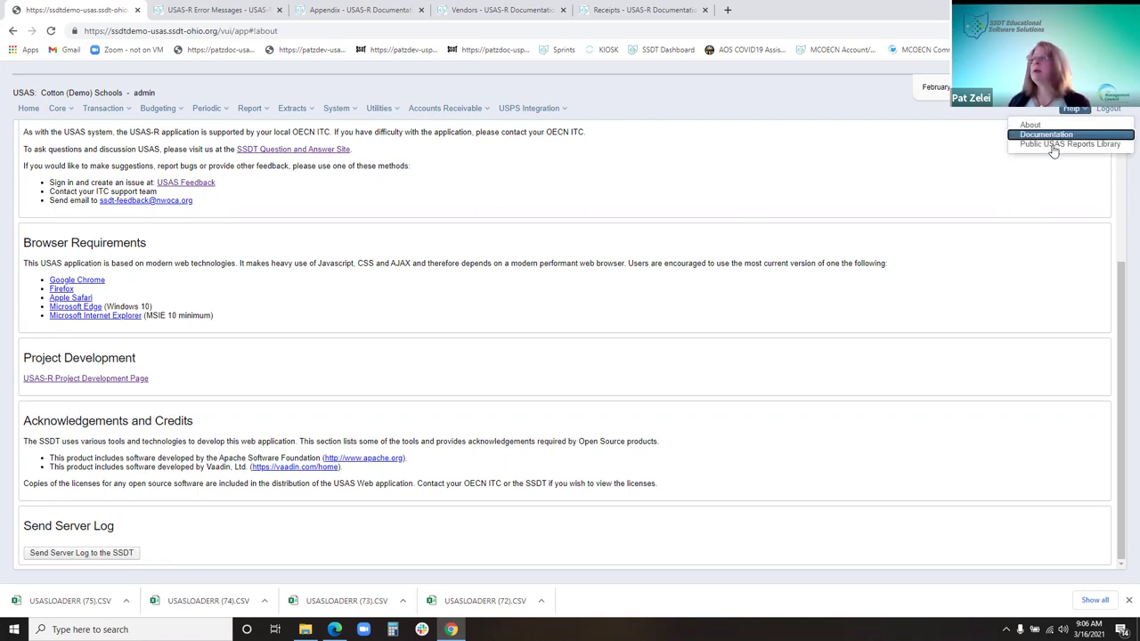
- Open the USAS-R User Guide's Transaction page in Confluence, then return to the USAS-R tab
click(1047, 134)
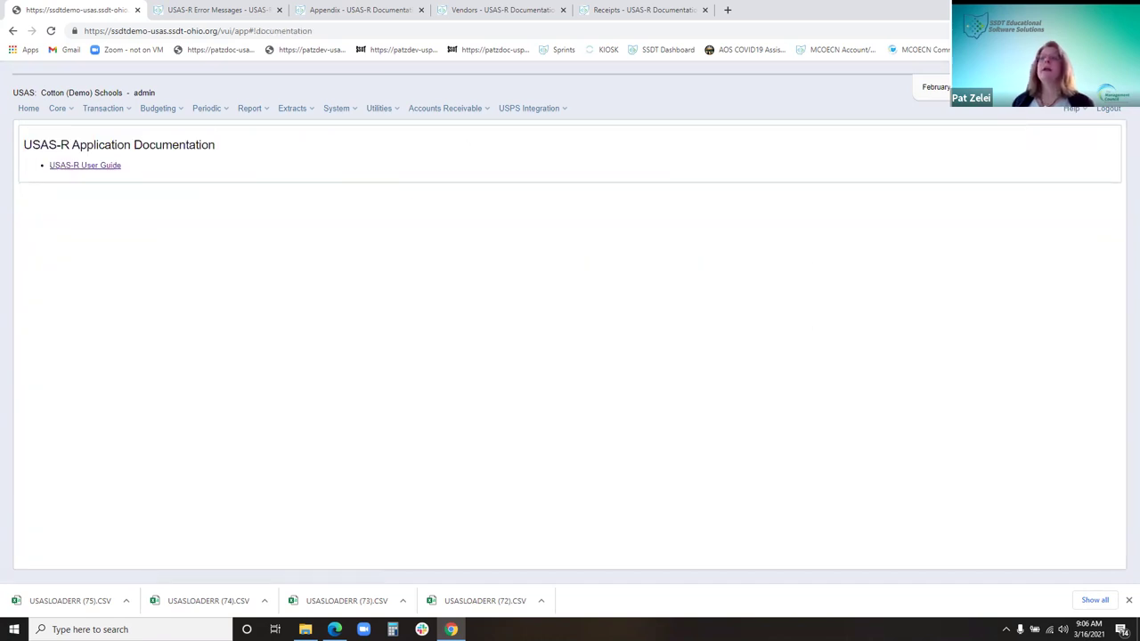
click(92, 171)
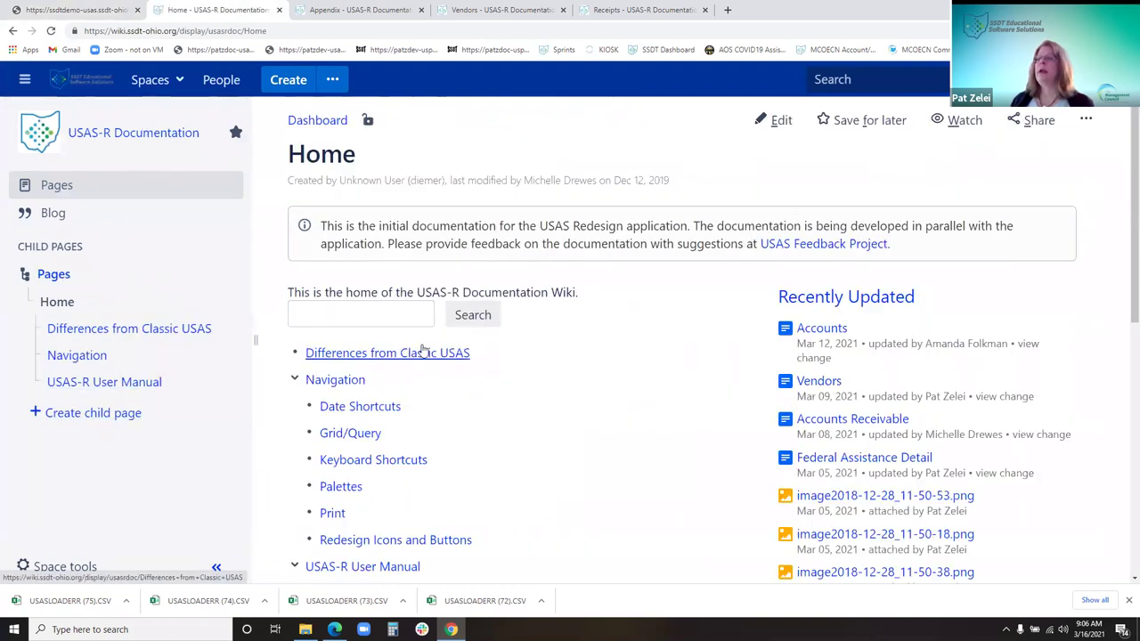
scroll(426, 355, down, 3)
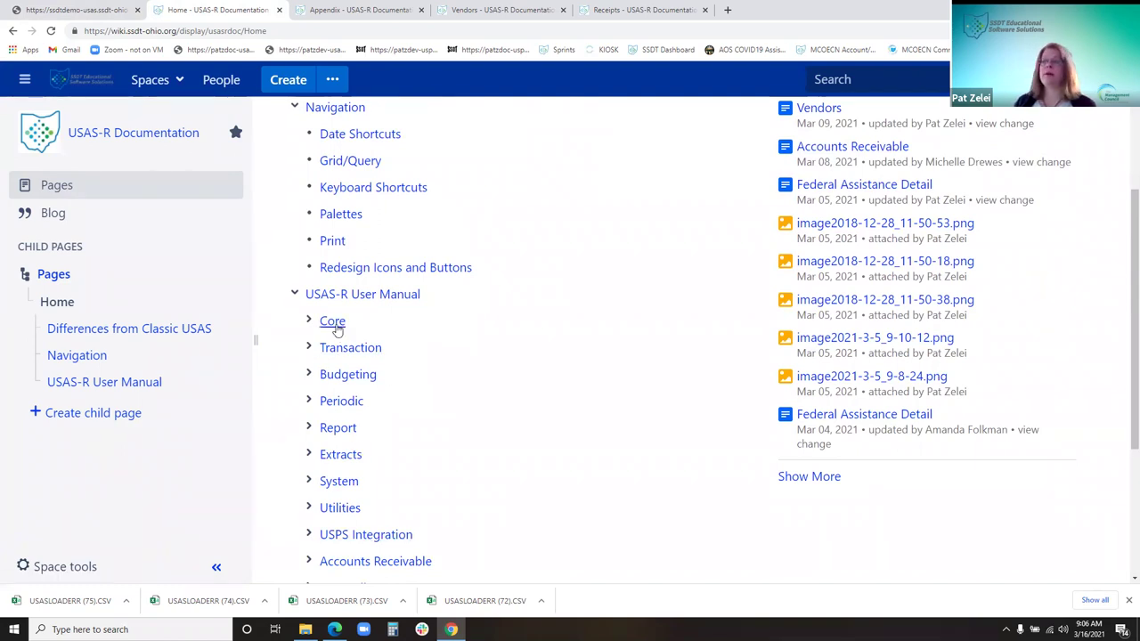
click(361, 349)
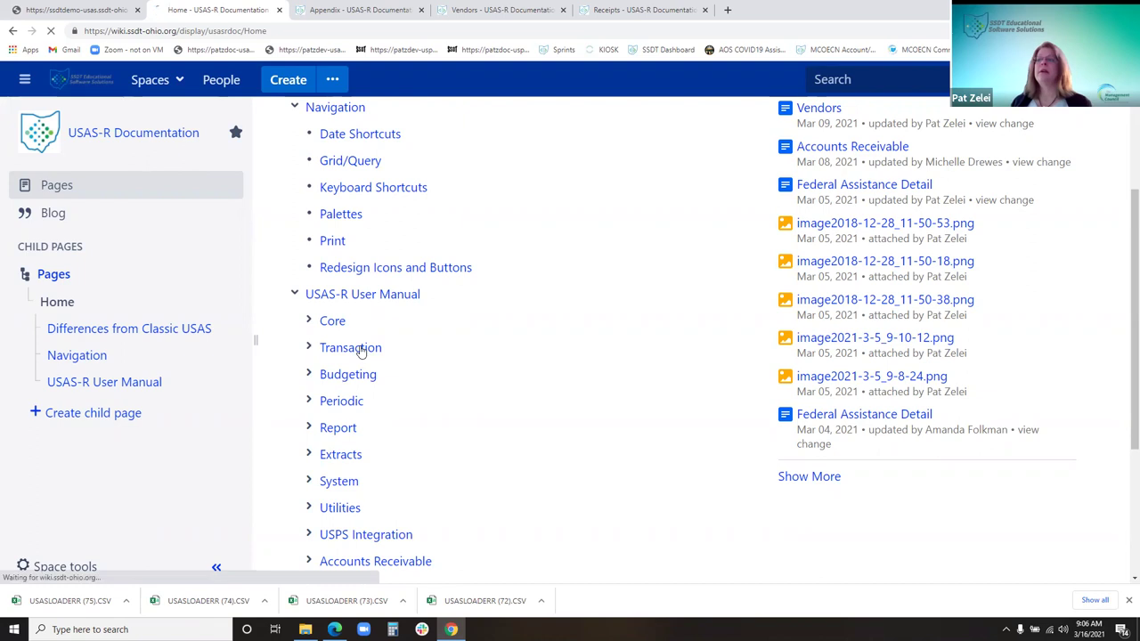
scroll(375, 485, down, 3)
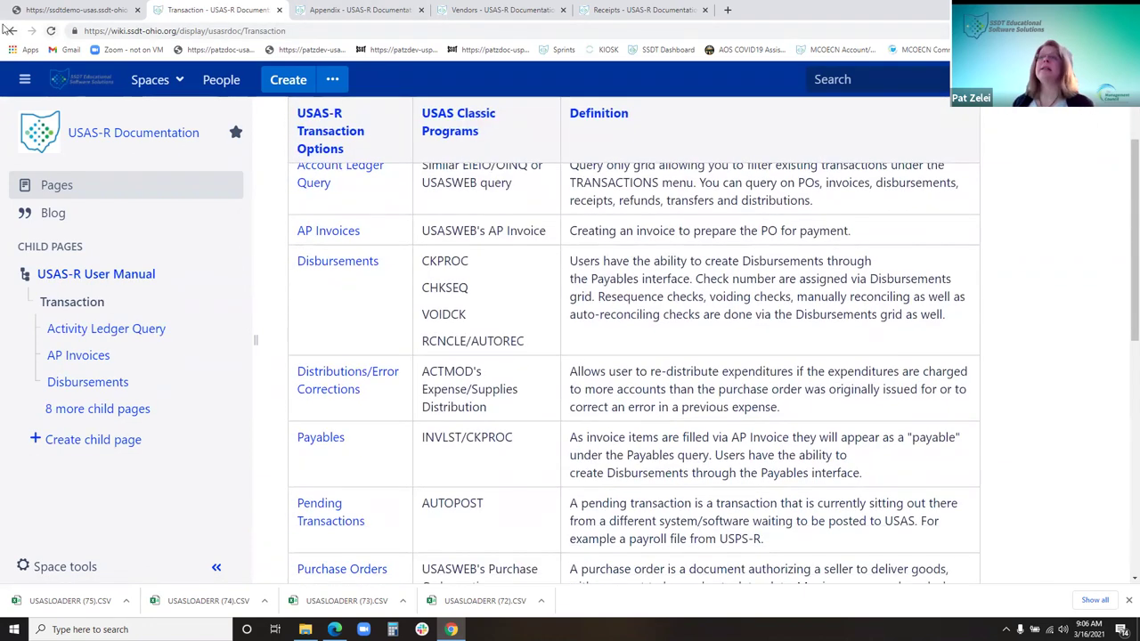
click(29, 10)
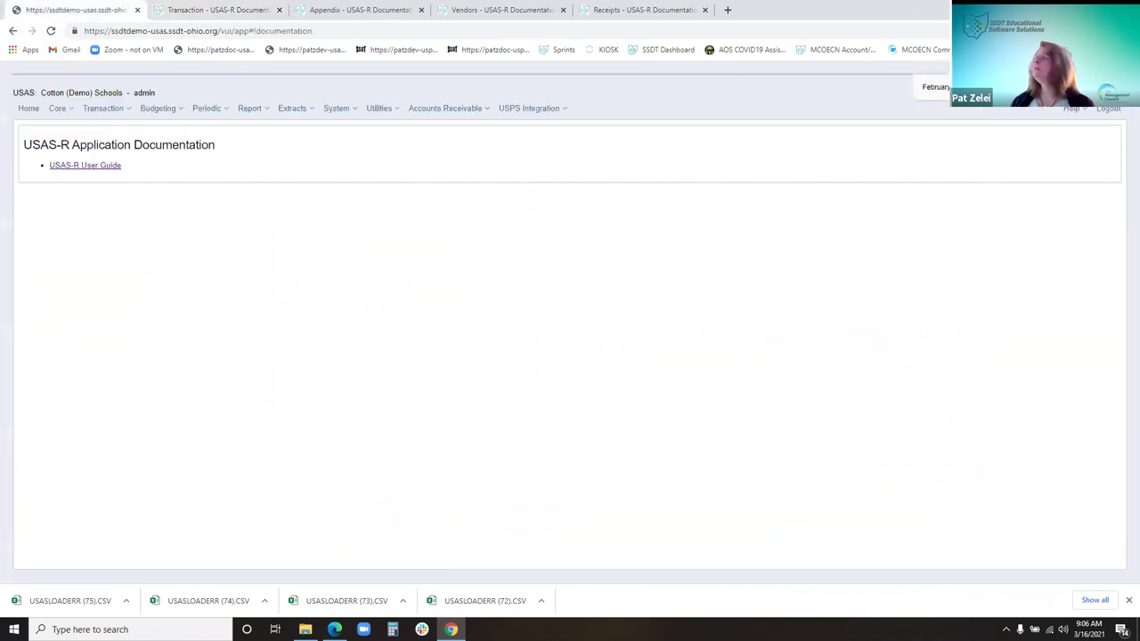
- Open the Public Shared USAS-R Reports Library wiki through the Help menu's reports library page
click(1070, 111)
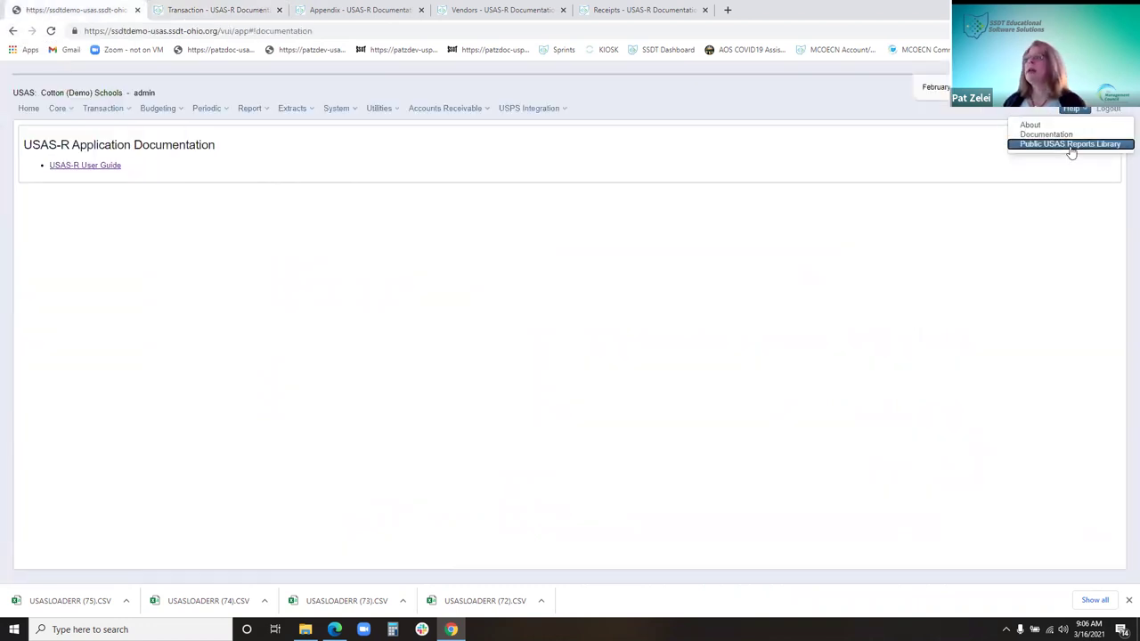
click(1069, 144)
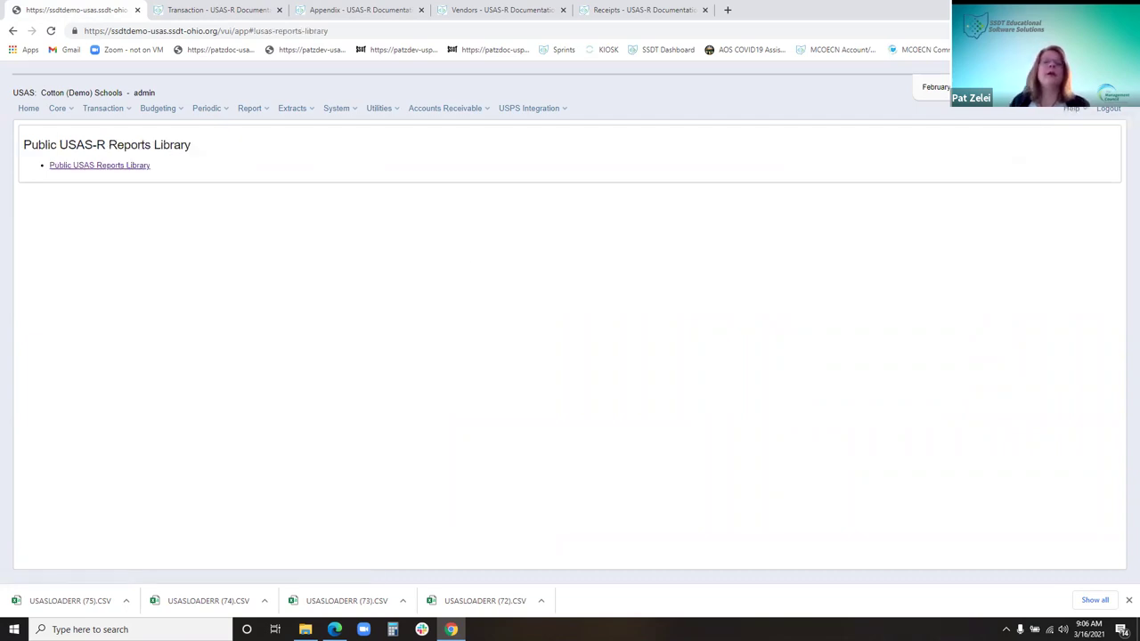
click(100, 166)
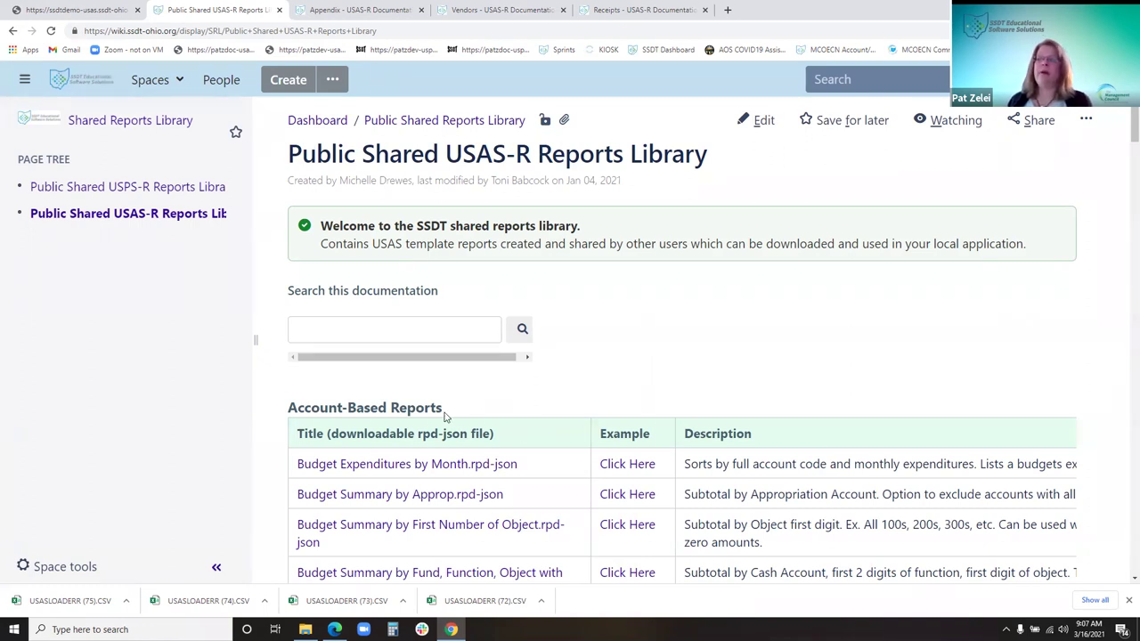
- Scroll through the library's report tables down to the Vendor-Based Reports
scroll(702, 379, down, 2)
scroll(691, 385, down, 4)
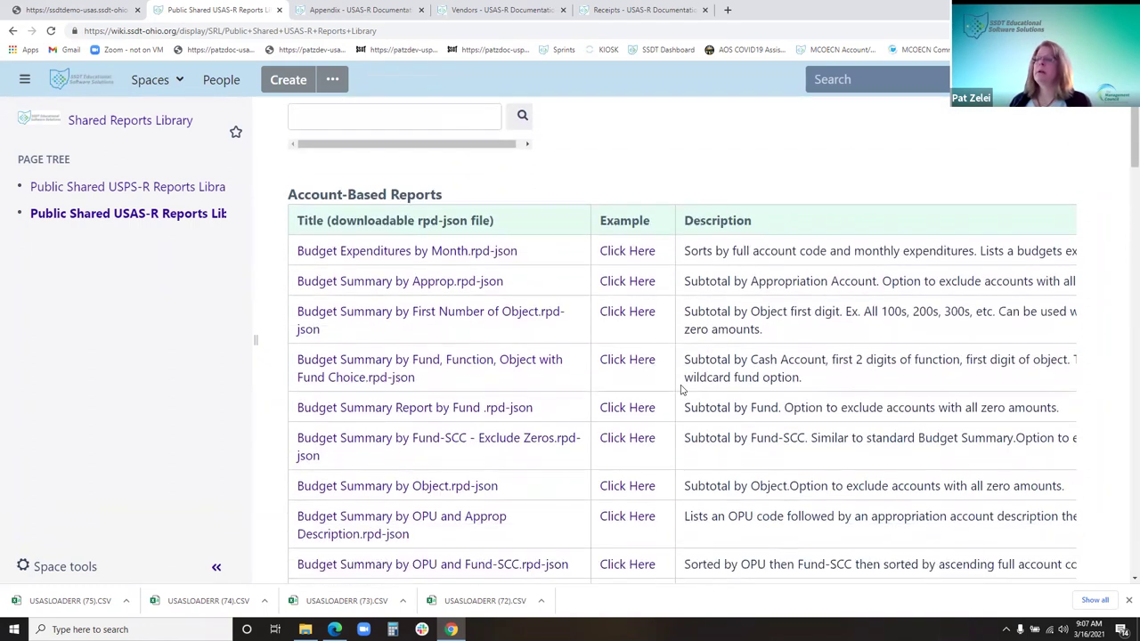
scroll(639, 396, down, 5)
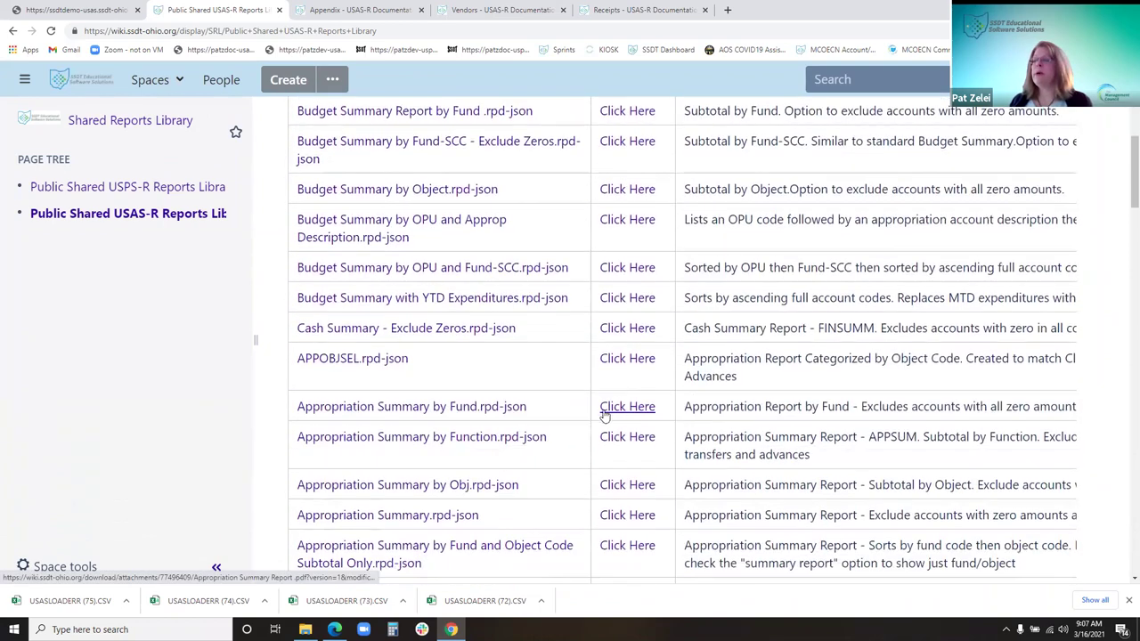
scroll(538, 461, down, 5)
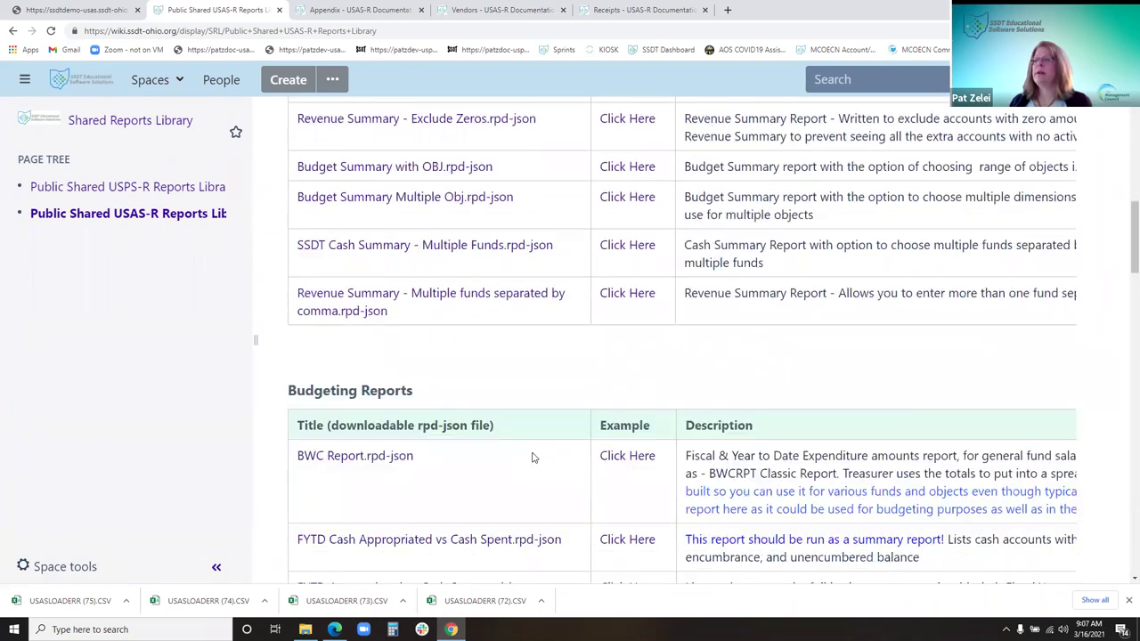
scroll(525, 456, down, 3)
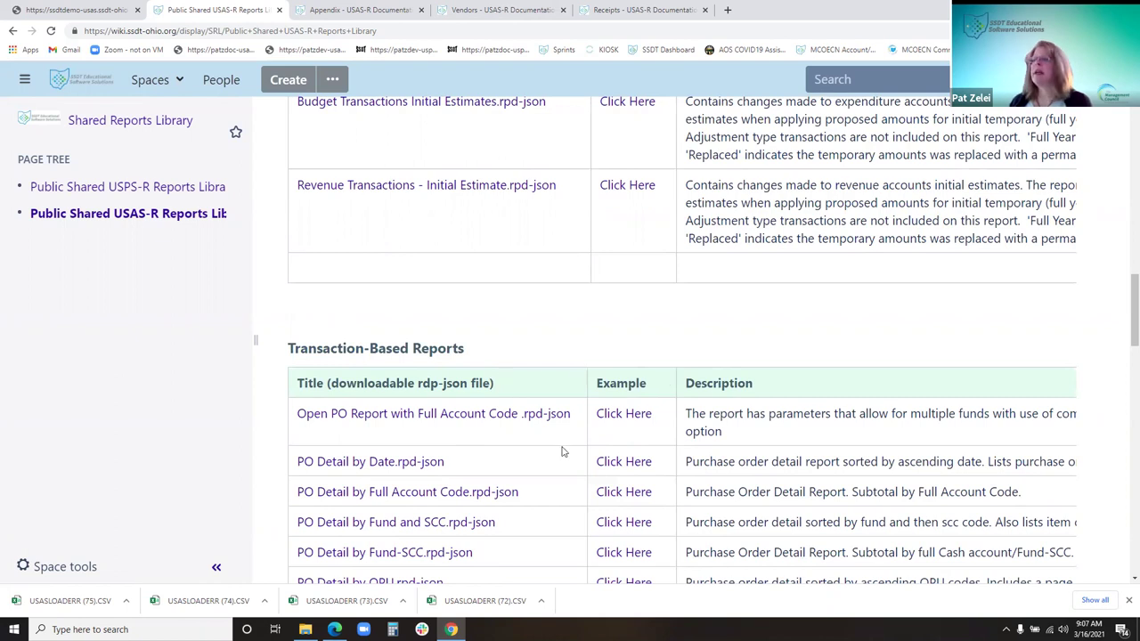
scroll(562, 452, down, 5)
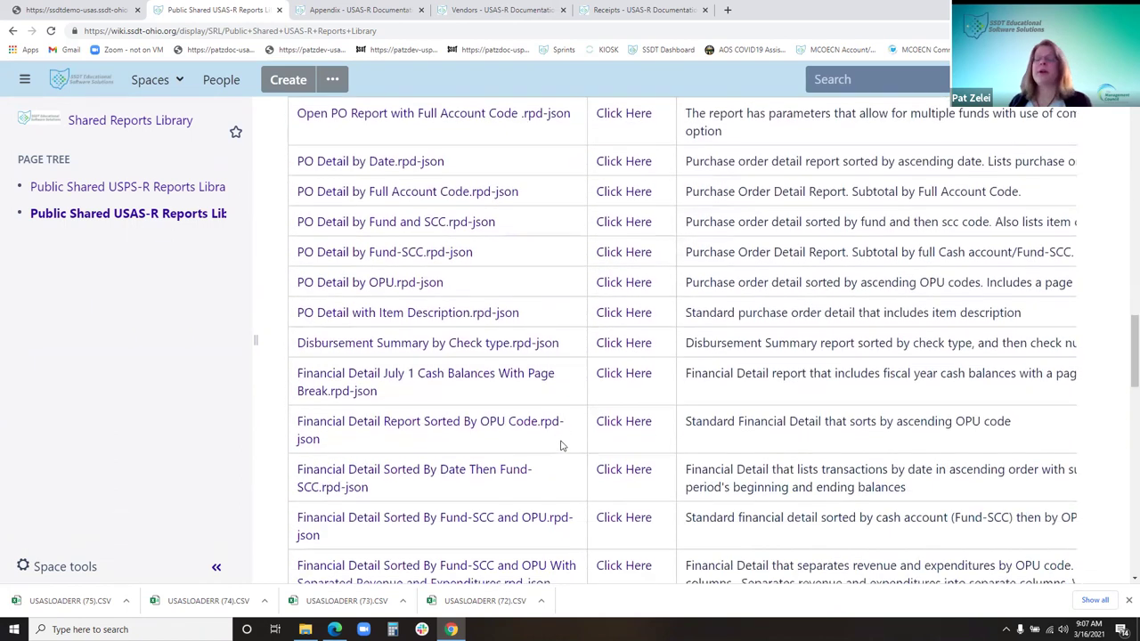
scroll(562, 445, down, 7)
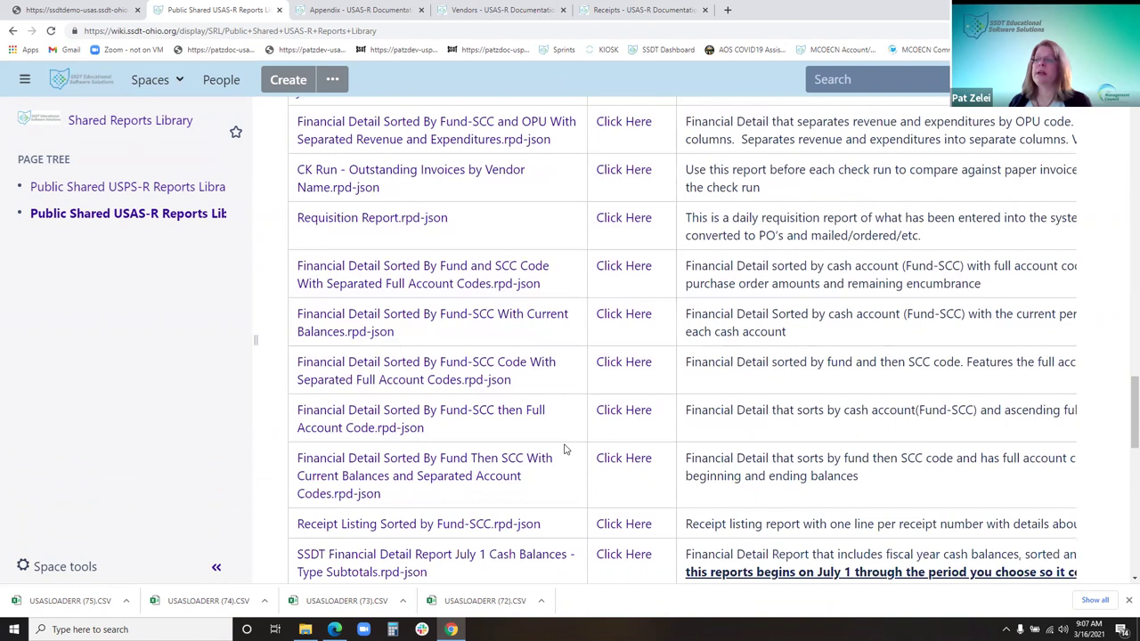
scroll(564, 450, down, 2)
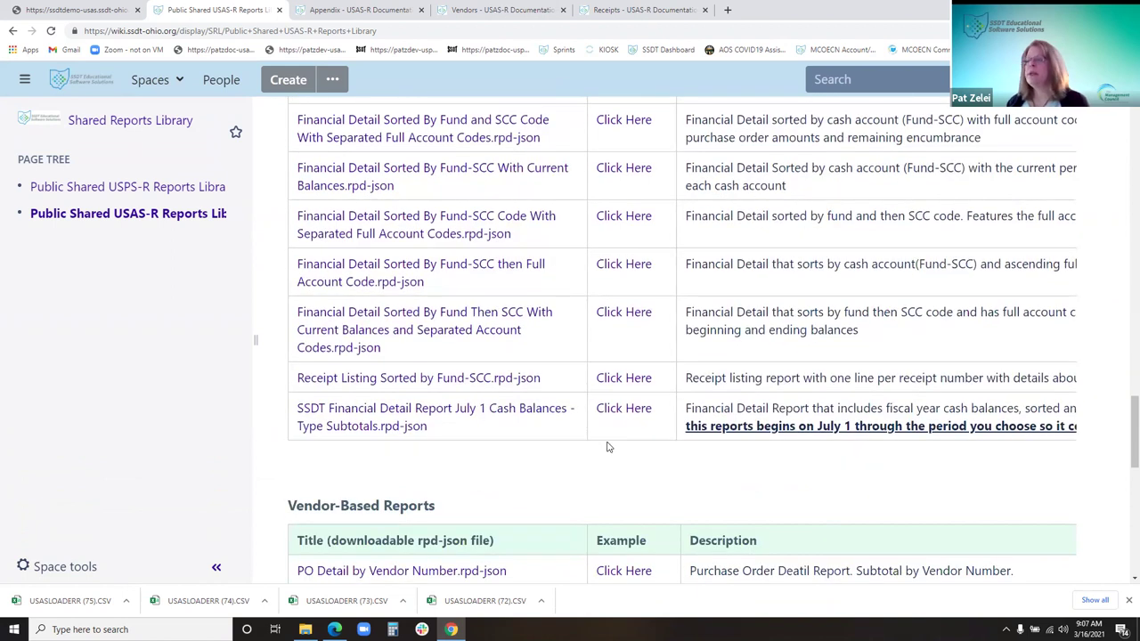
scroll(579, 477, down, 2)
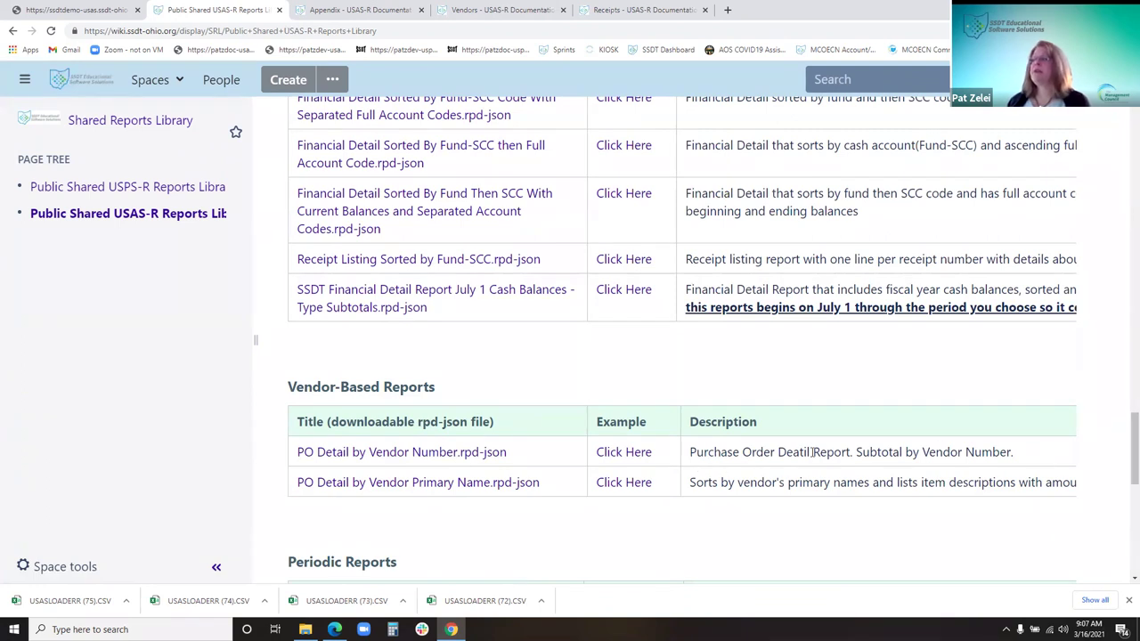
click(632, 455)
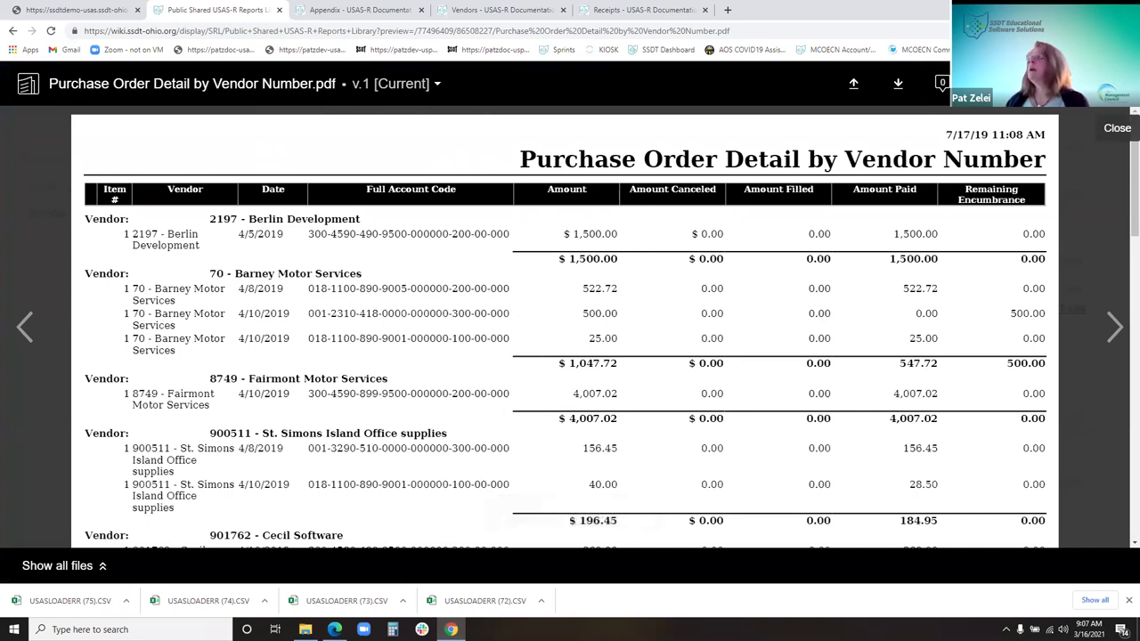
click(1115, 83)
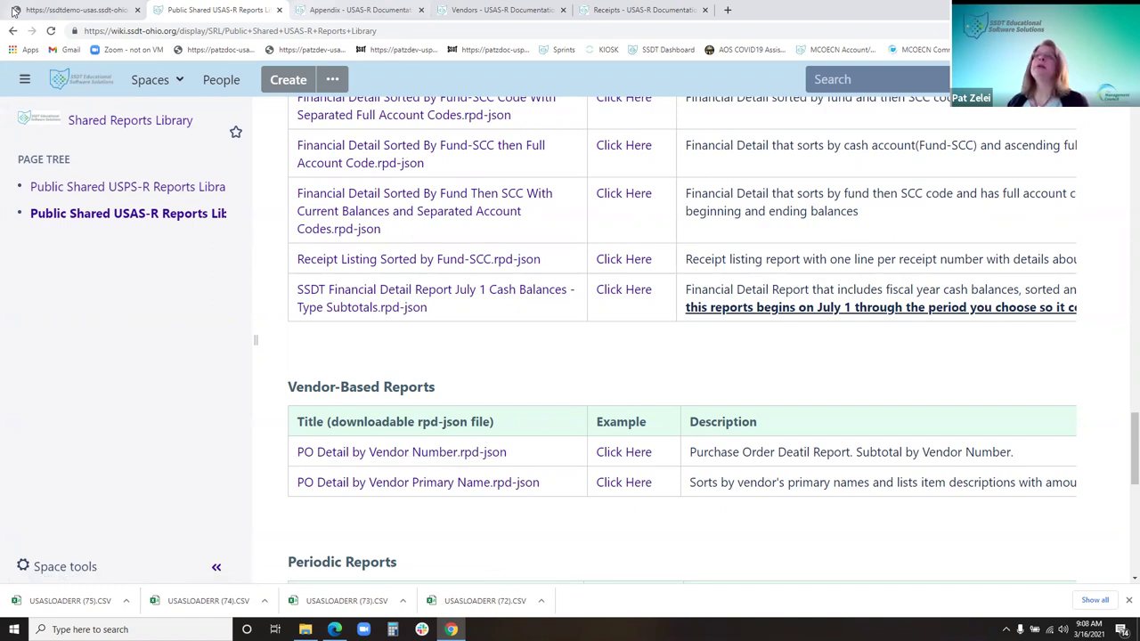
- Return to the USAS-R home page and go to Core > Accounts to list the funds
click(77, 12)
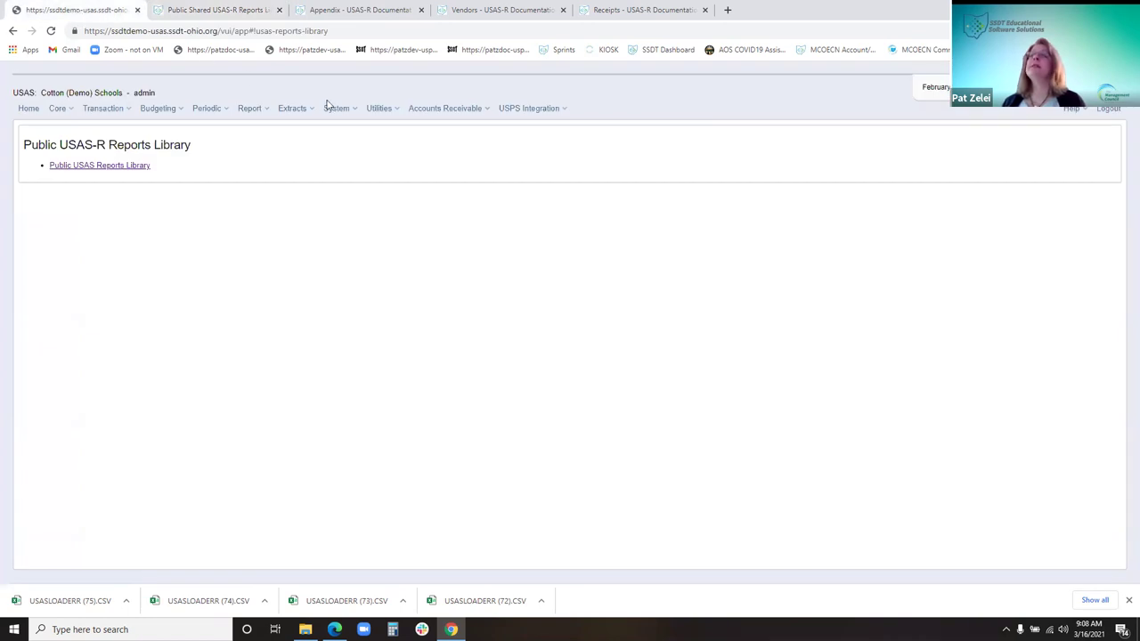
click(1068, 113)
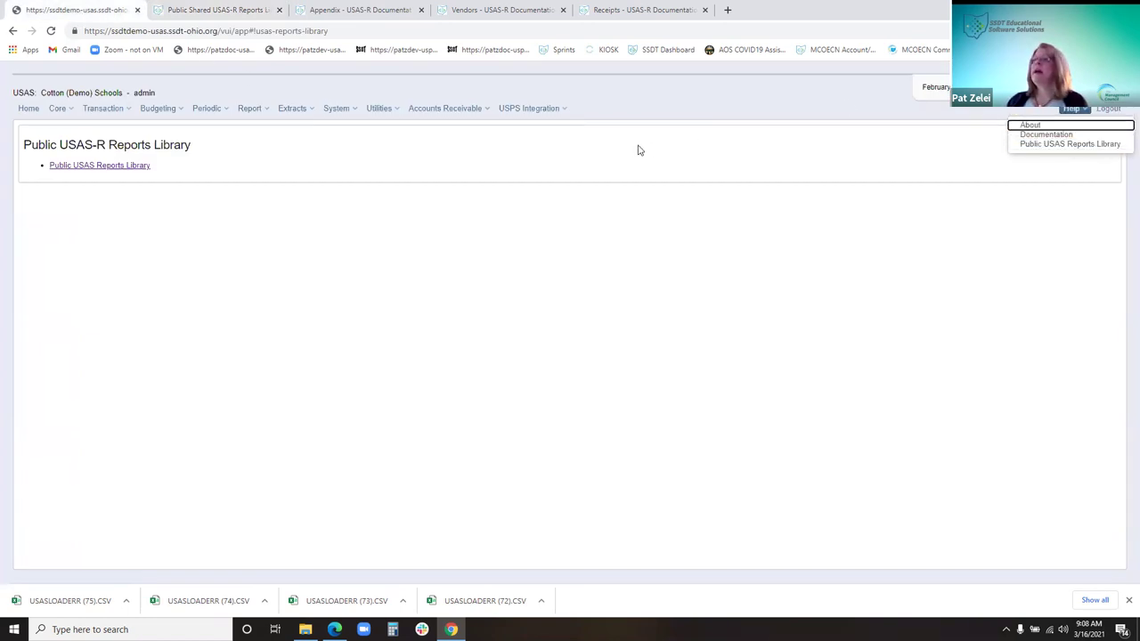
click(38, 111)
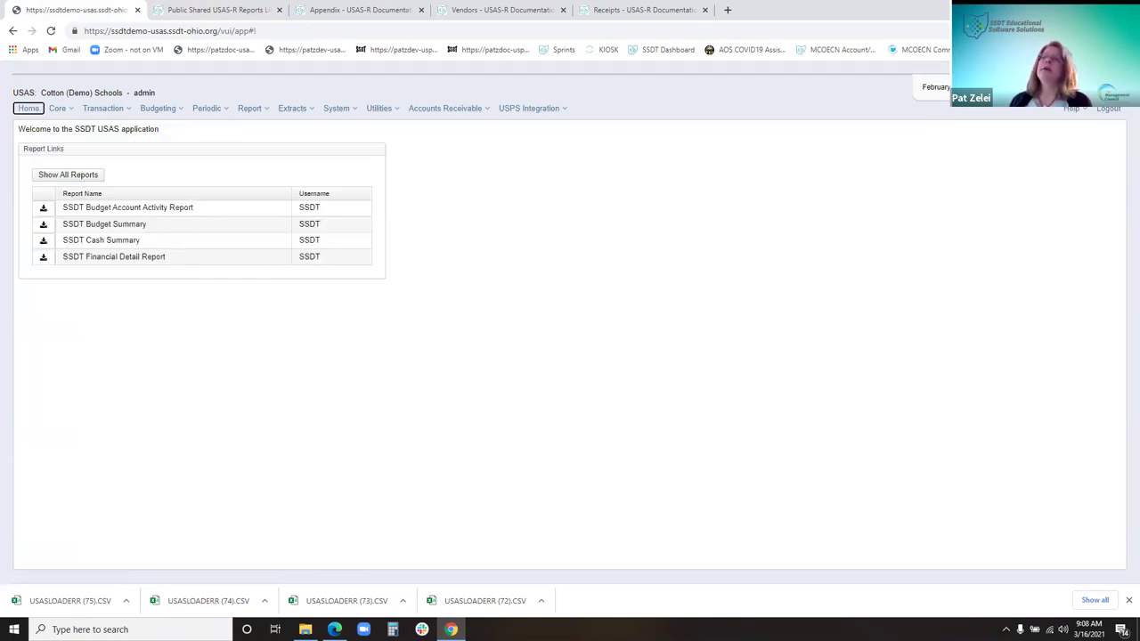
click(64, 111)
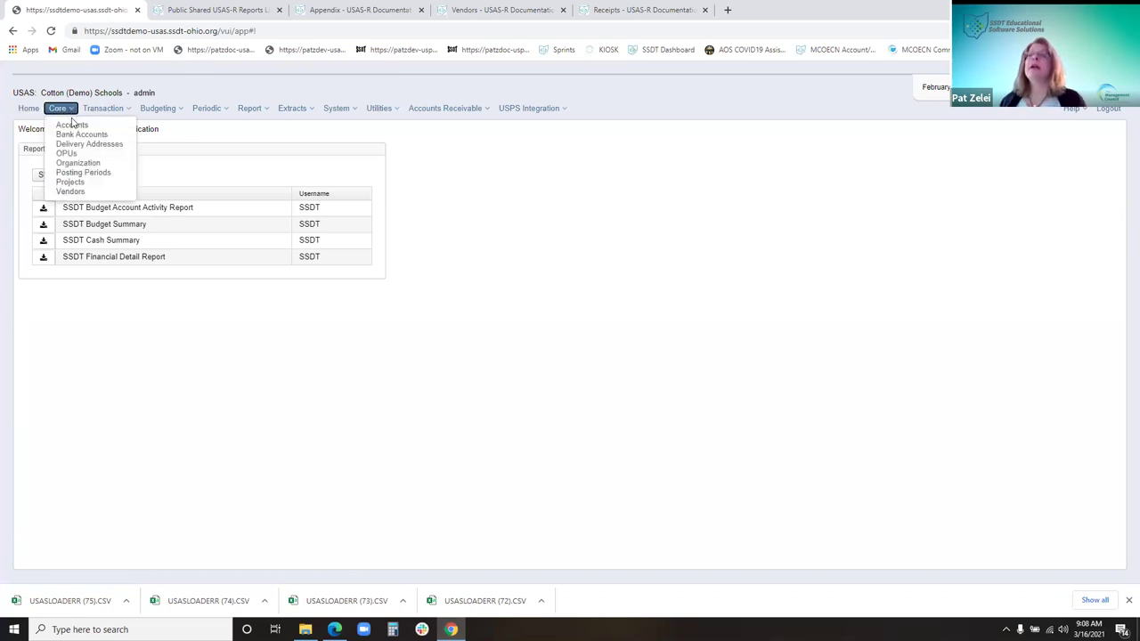
click(75, 127)
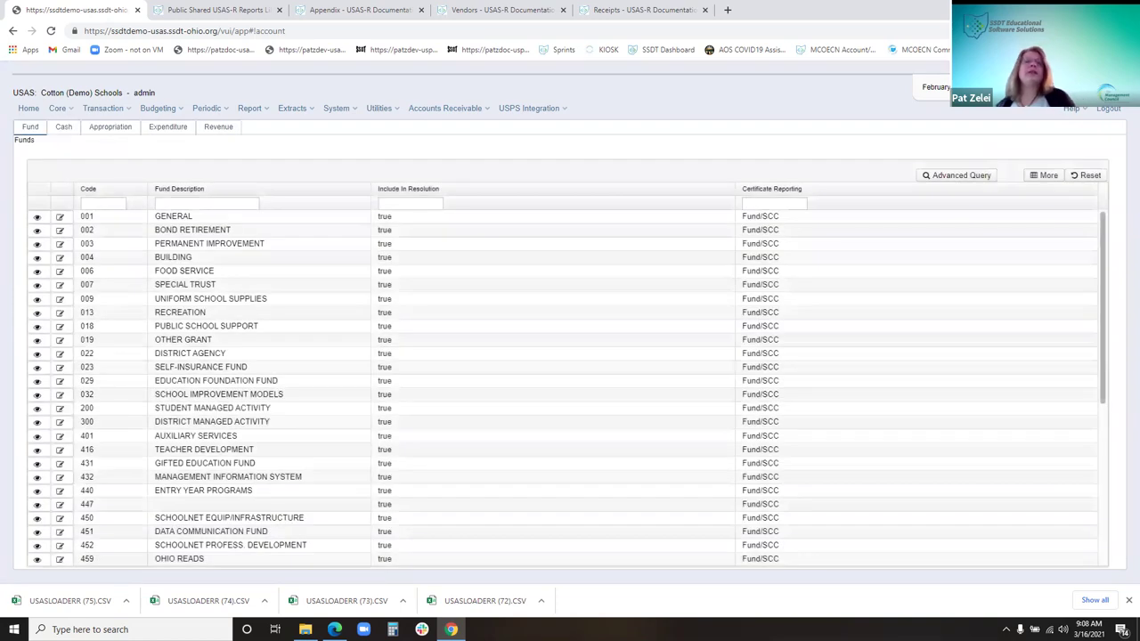
click(66, 109)
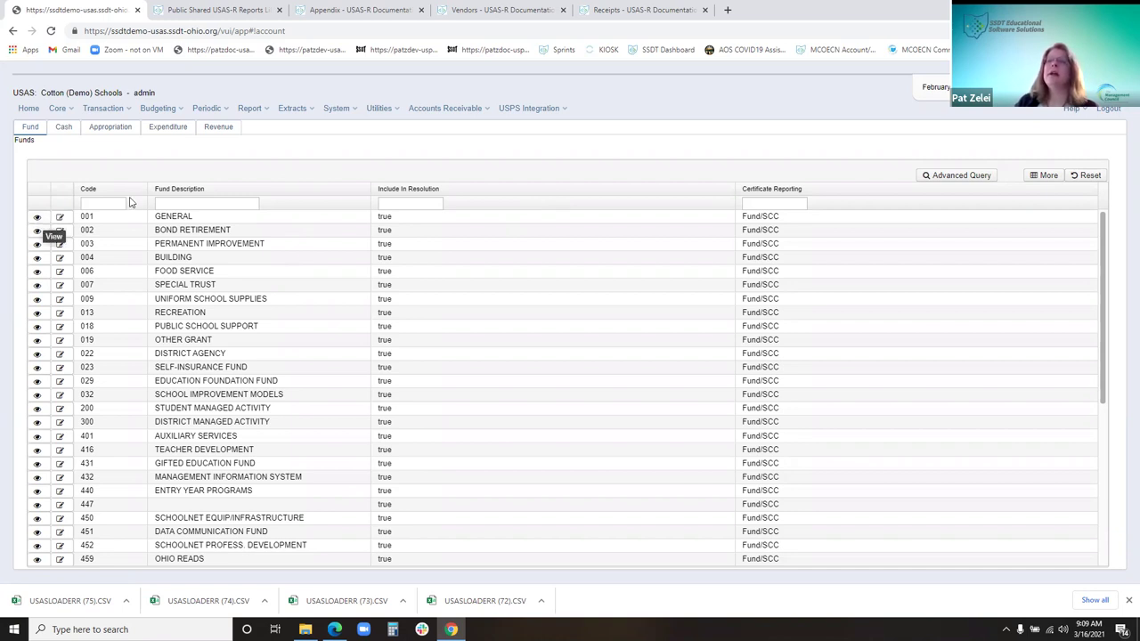
right_click(66, 218)
click(12, 192)
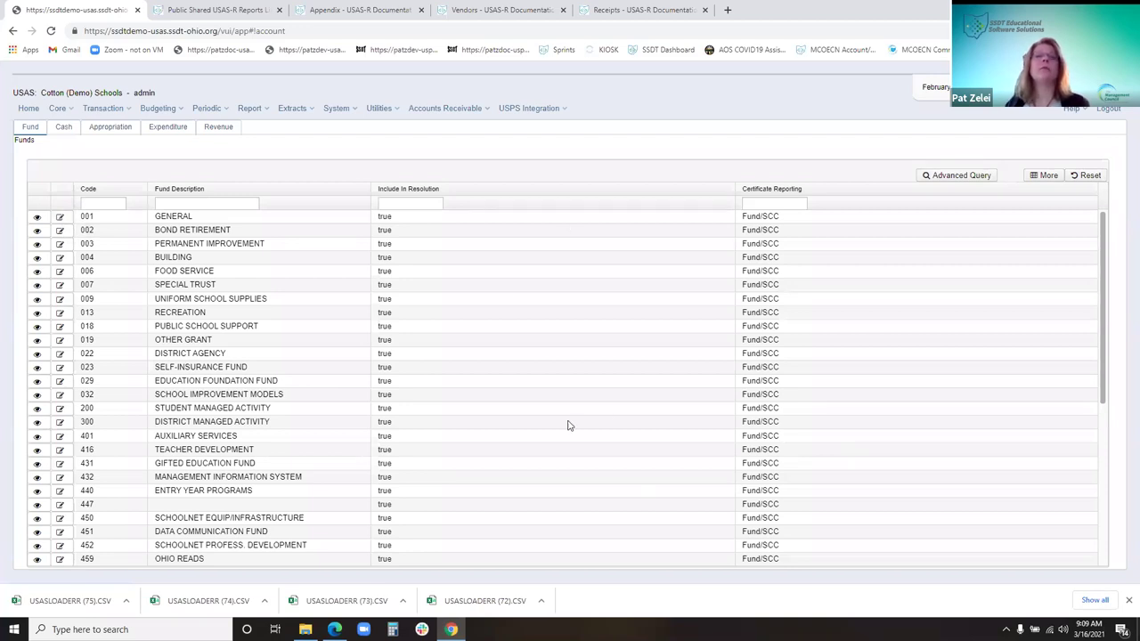
- Open fund 001 GENERAL's details in edit mode and reposition the details window
click(37, 217)
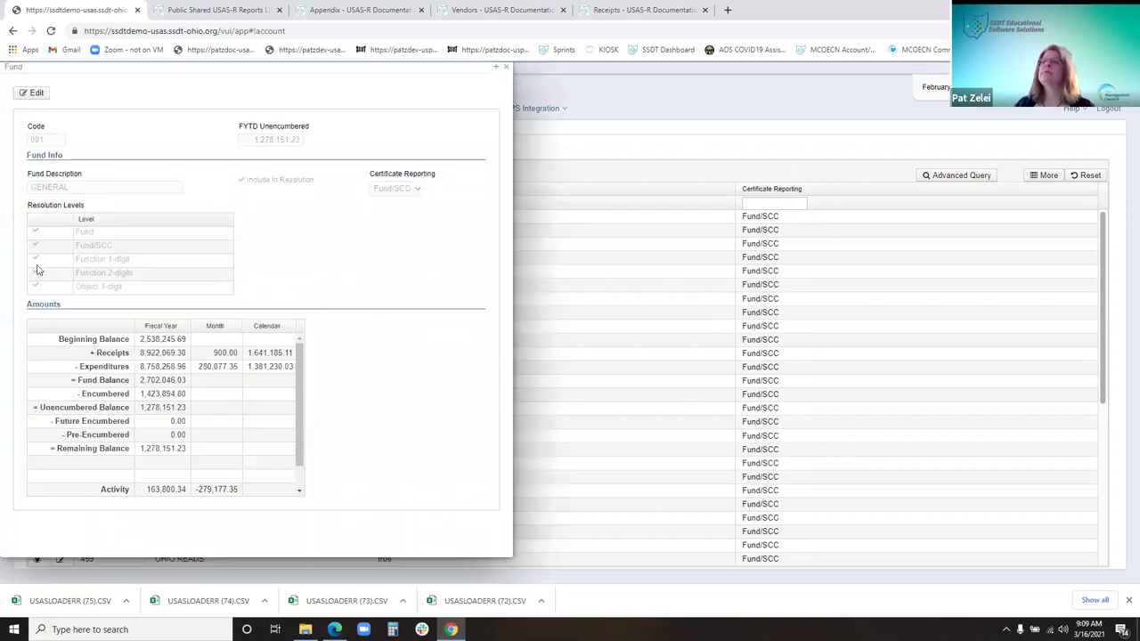
click(40, 92)
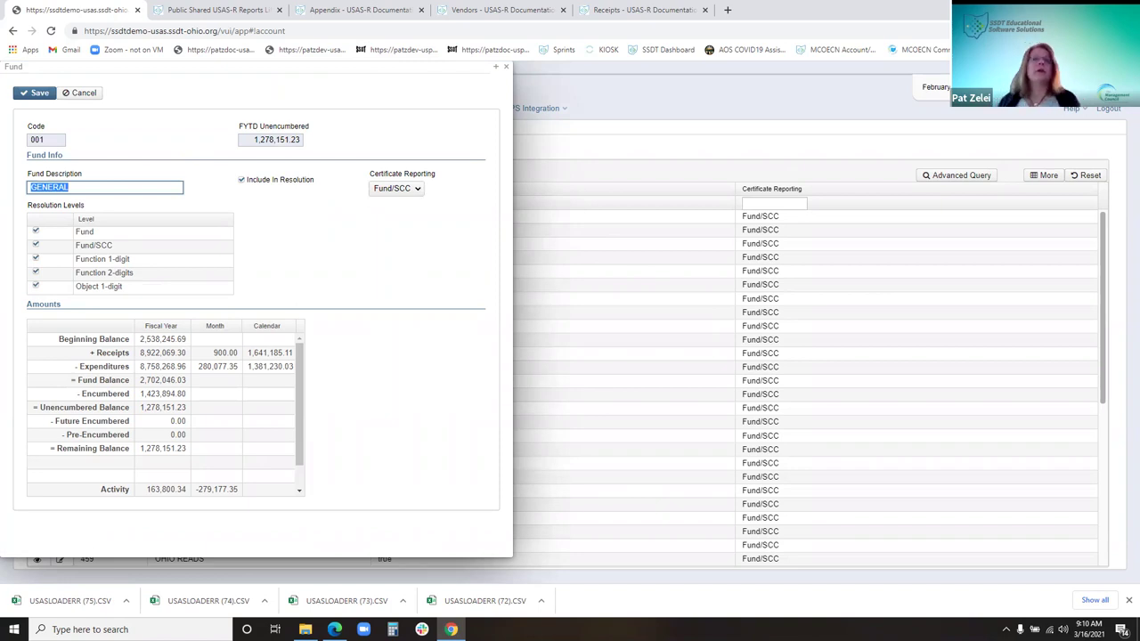
drag(299, 65, 494, 72)
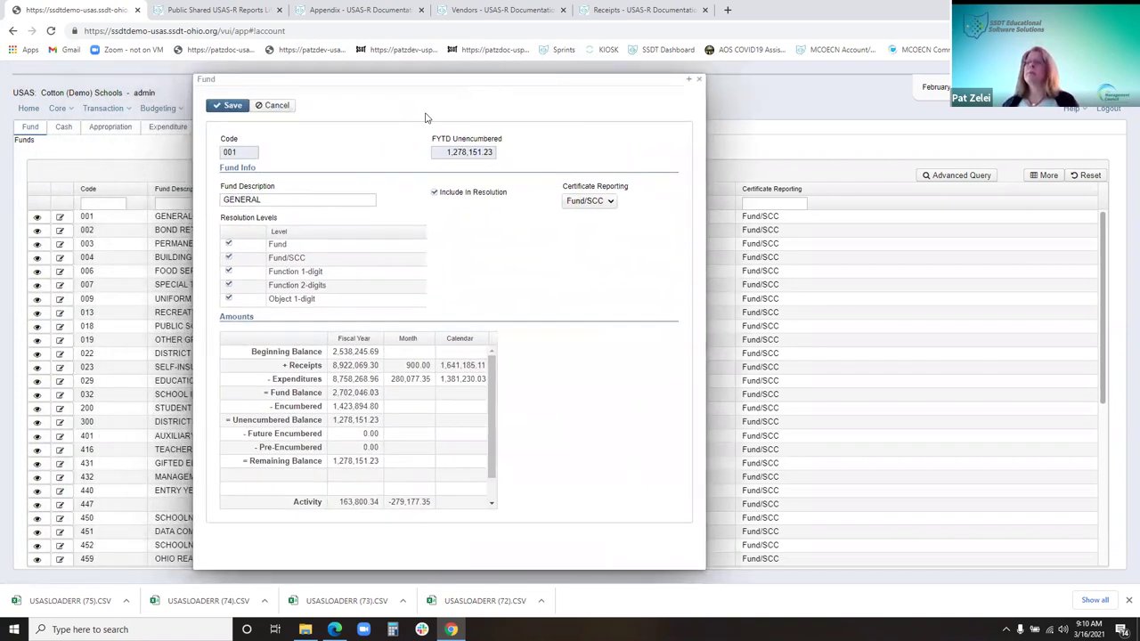
drag(427, 79, 268, 67)
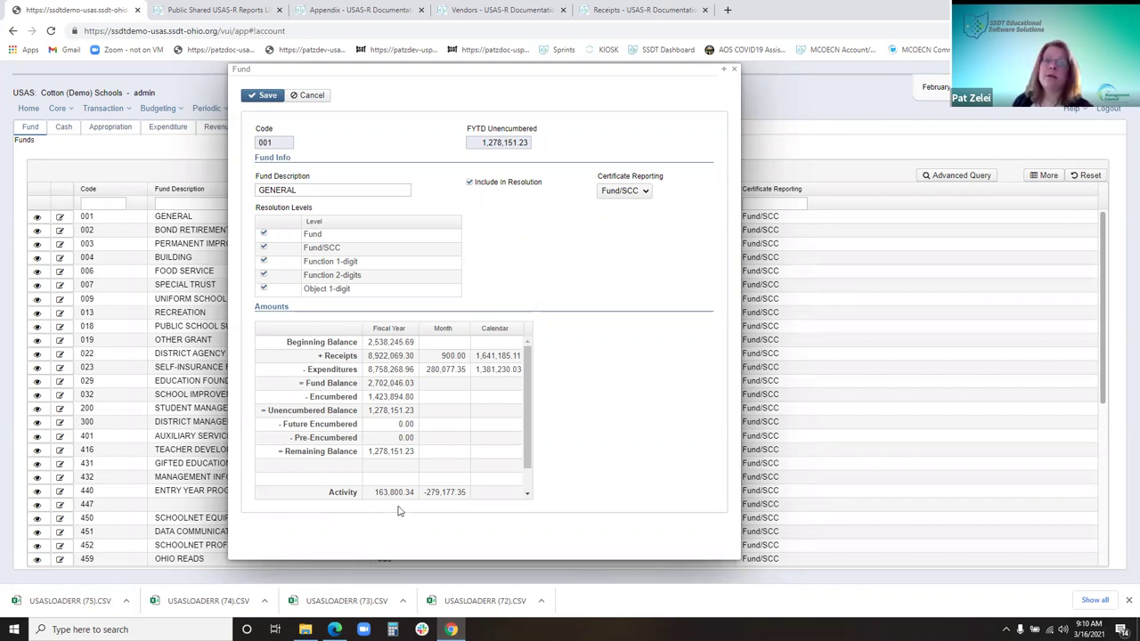
mouse_move(306, 629)
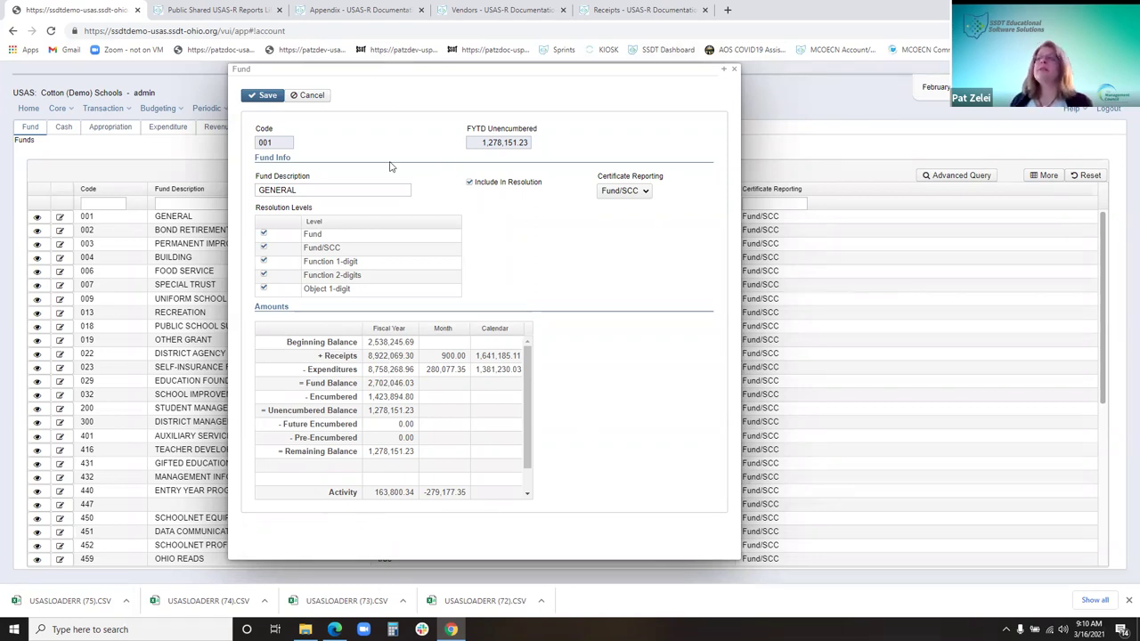
- Toggle Include In Resolution off and back on, then view the Certificate Reporting choices
click(359, 193)
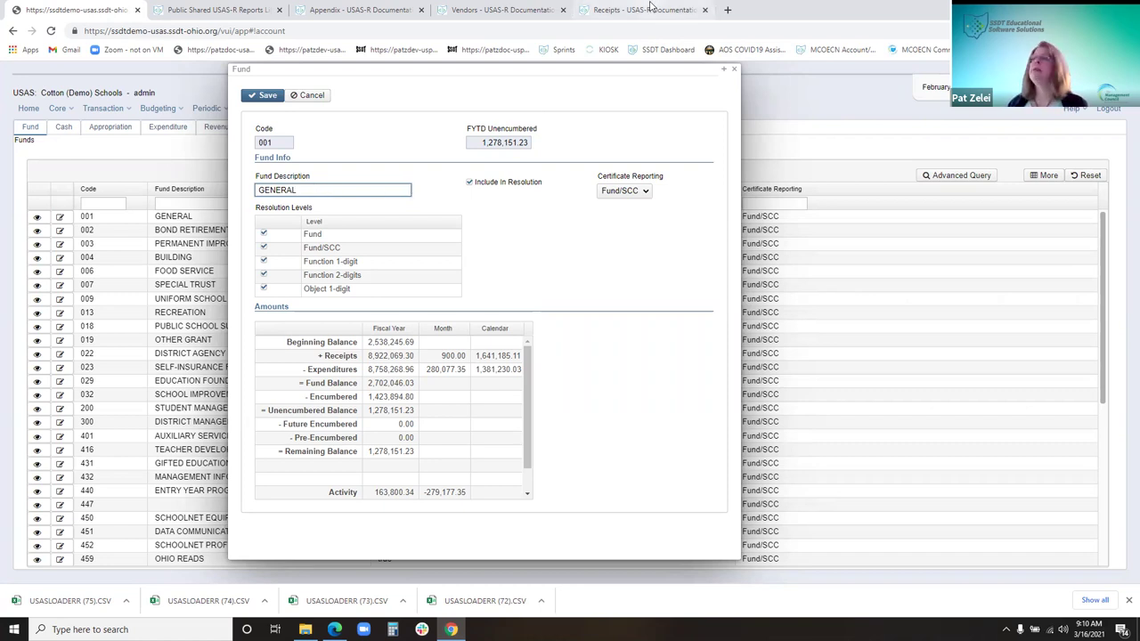
click(470, 184)
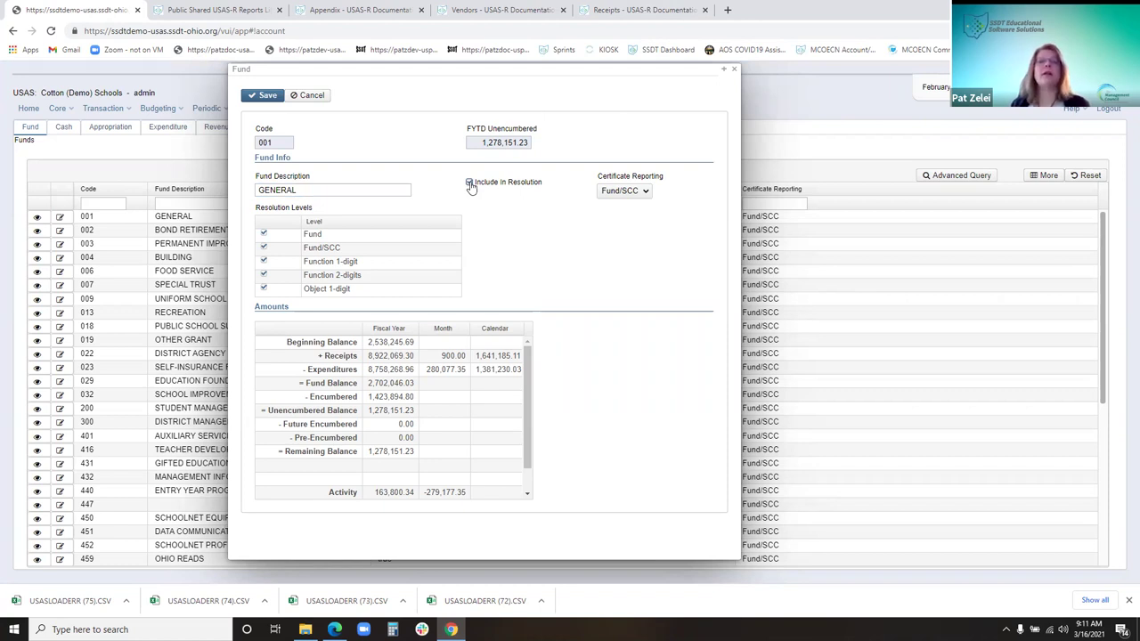
click(470, 184)
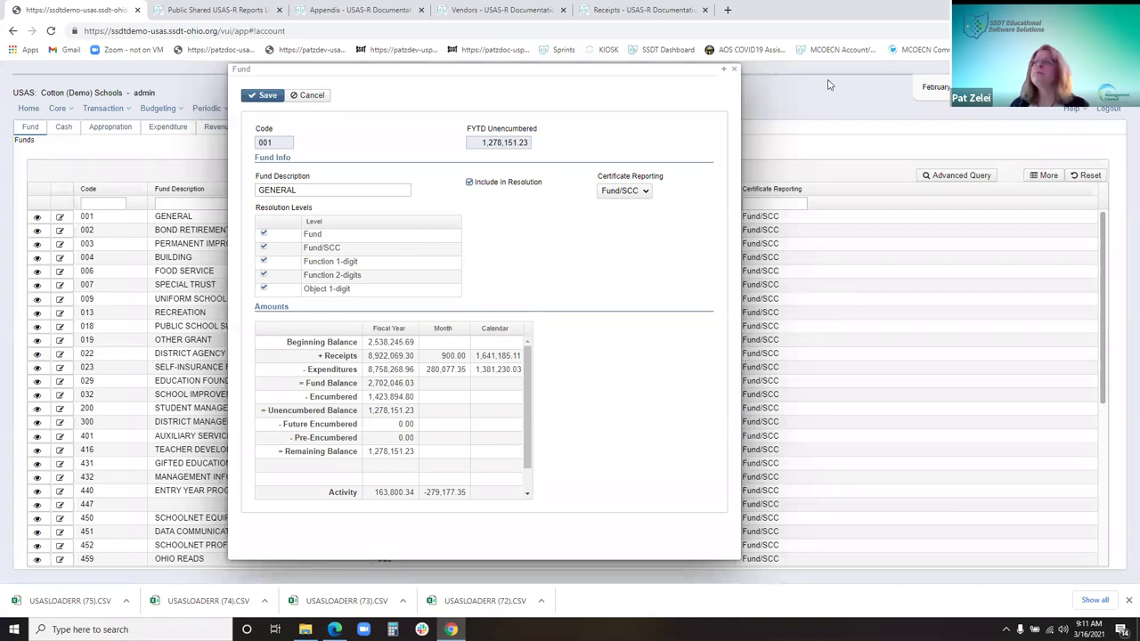
click(646, 192)
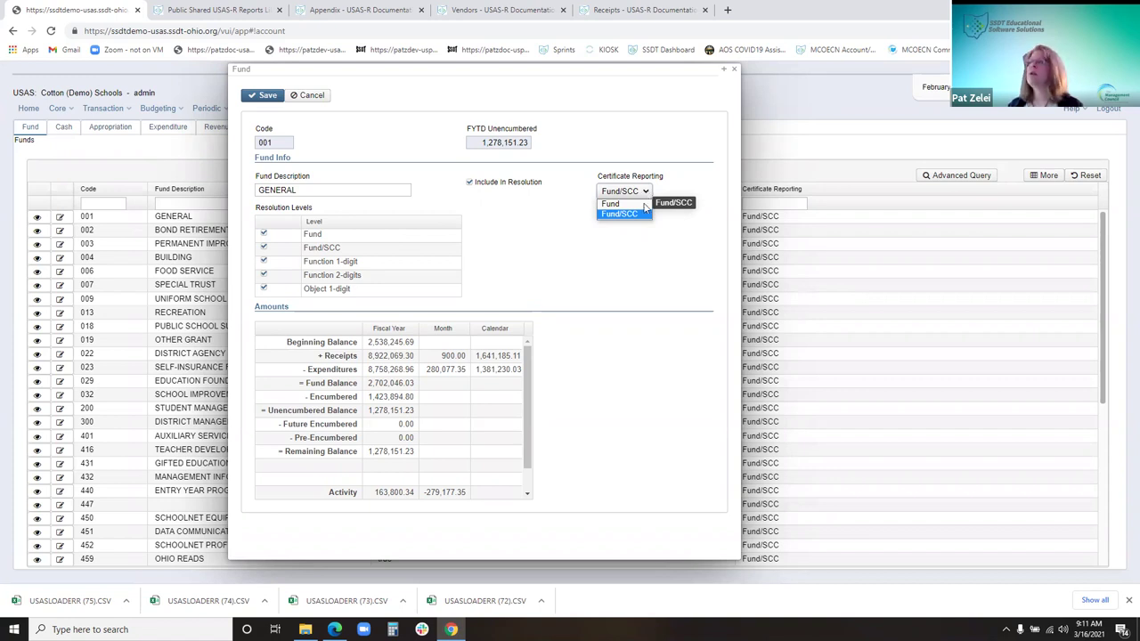
- Keep Fund/SCC certificate reporting, cancel the edit, and close fund 001's details window
click(649, 214)
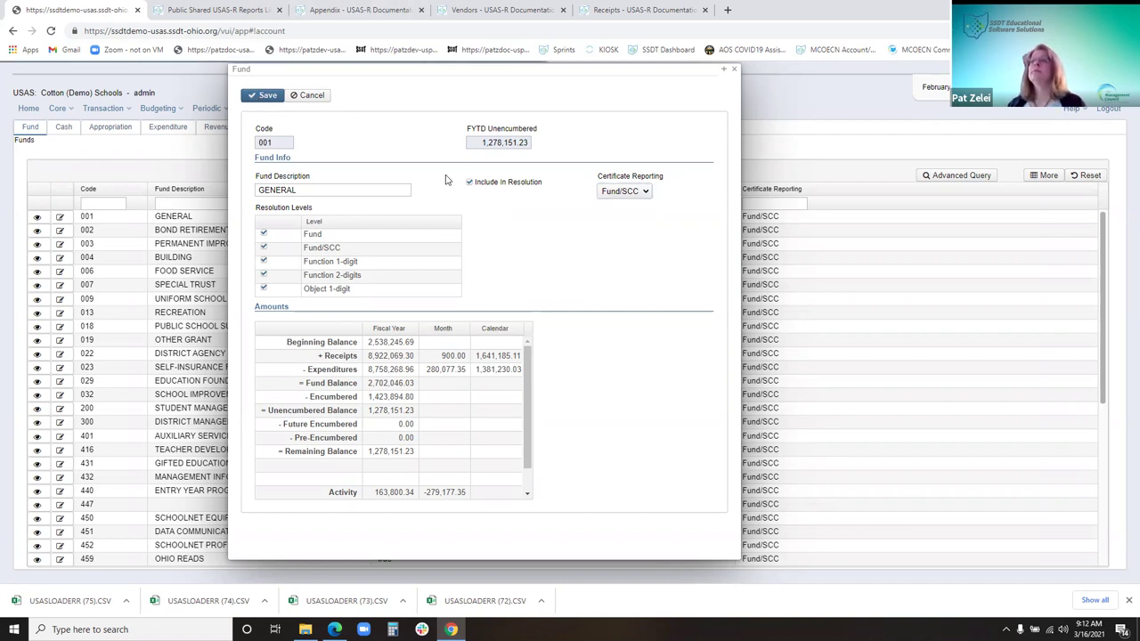
click(263, 94)
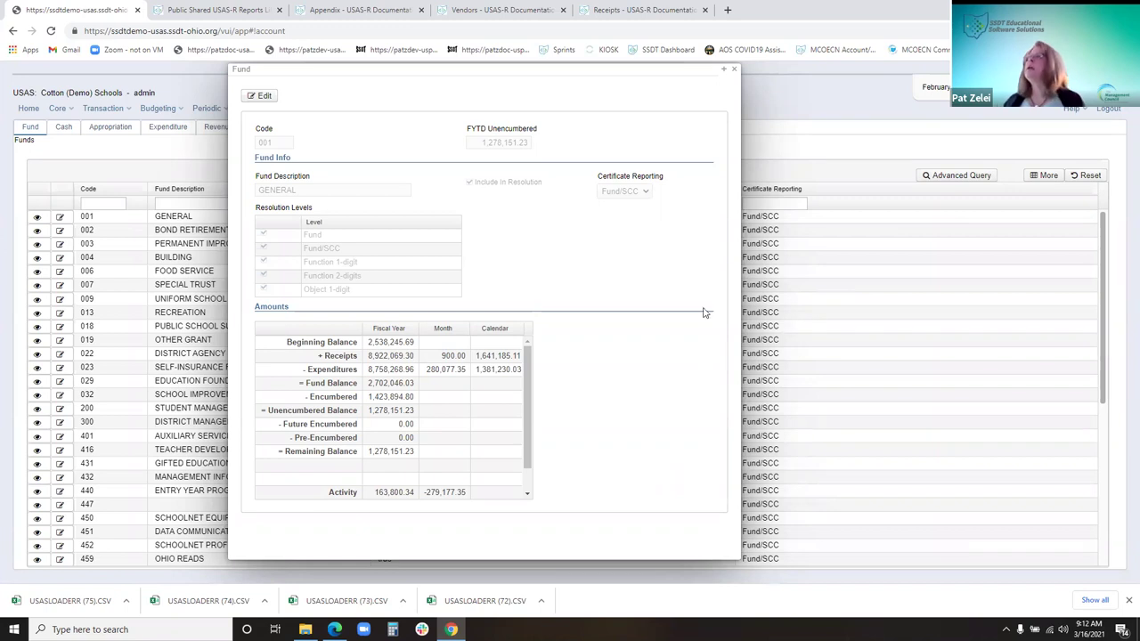
click(724, 74)
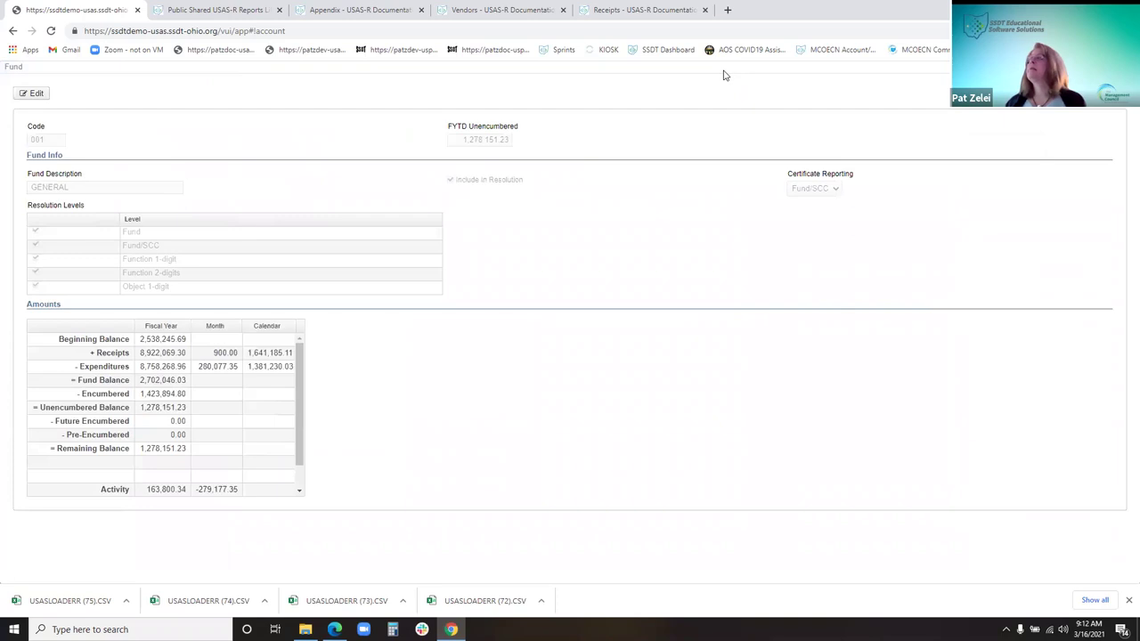
click(1115, 69)
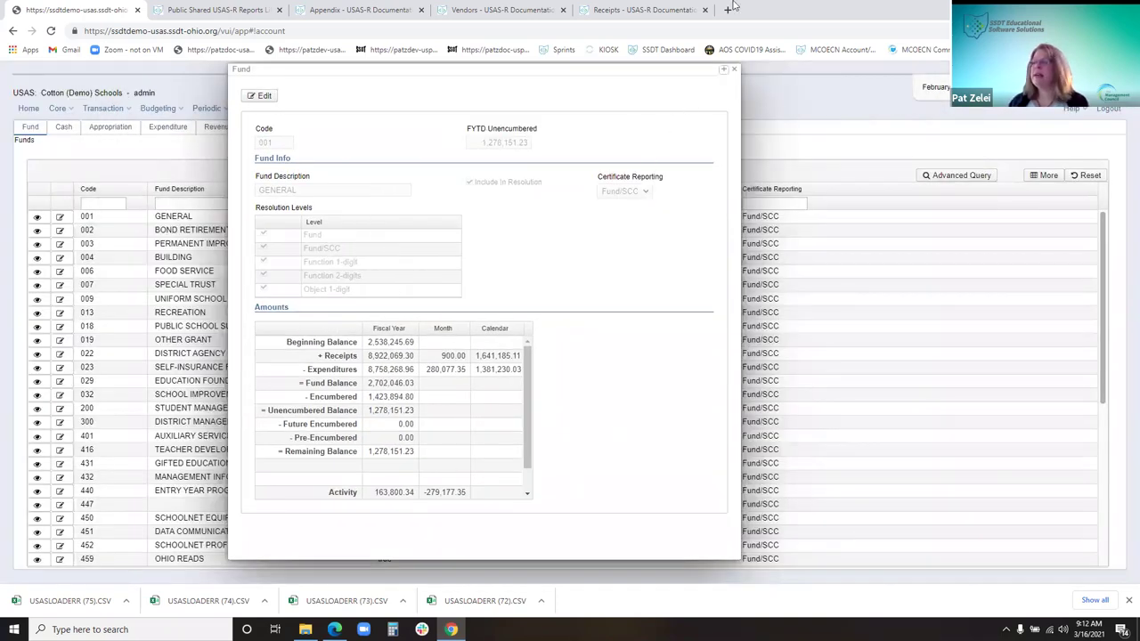
click(735, 70)
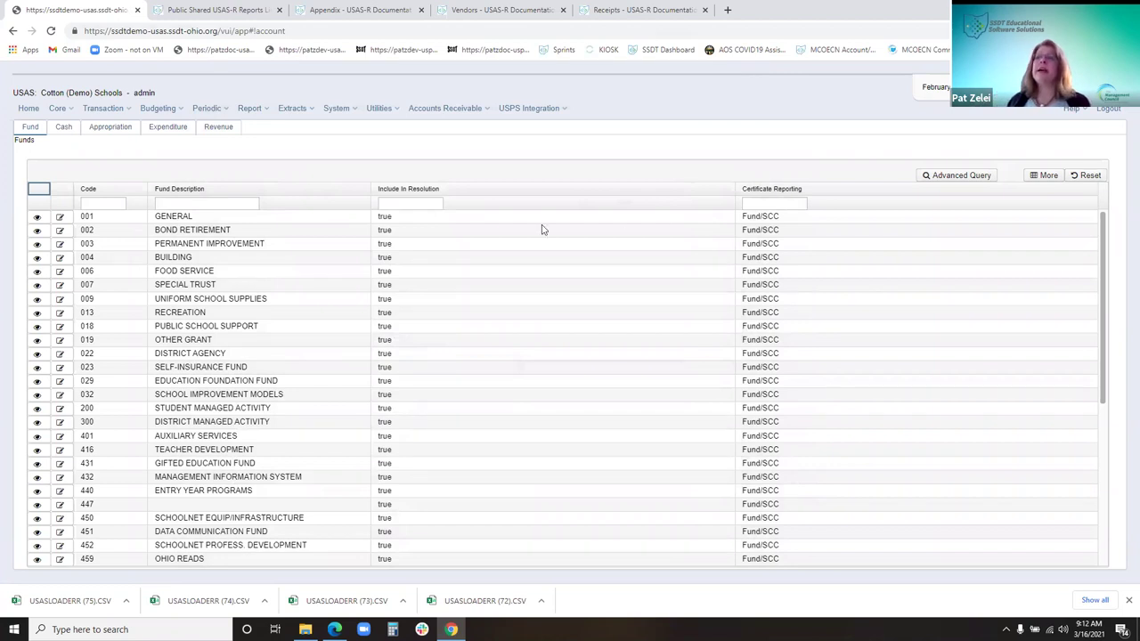
- On the Cash tab, move FYTD Expended ahead of Active and FYTD Received, then narrow it
click(65, 128)
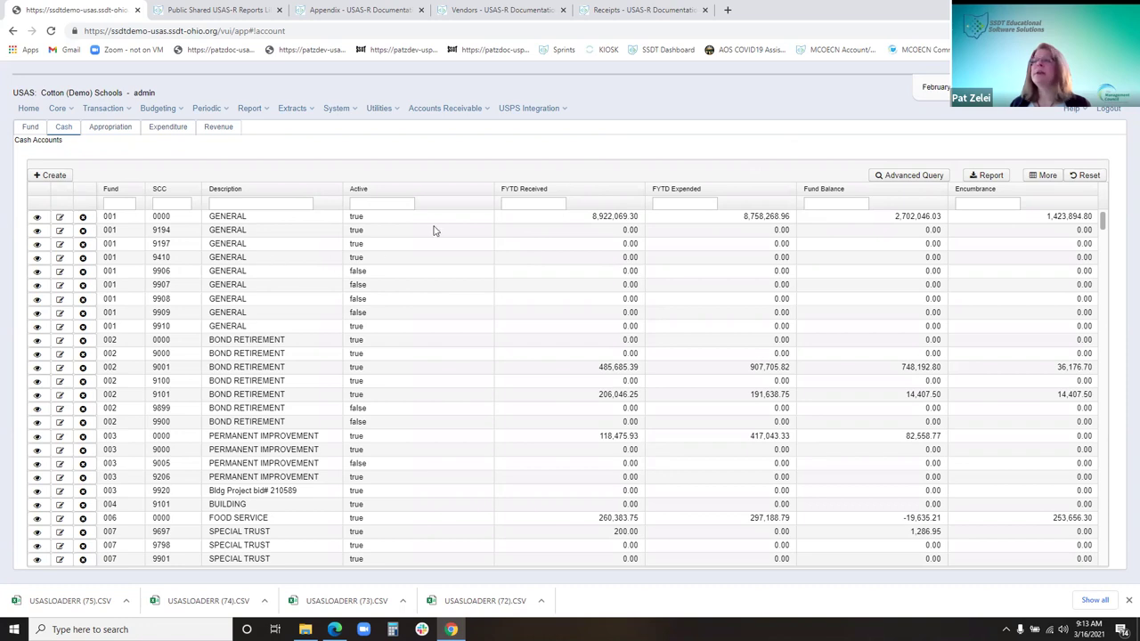
drag(489, 187, 397, 219)
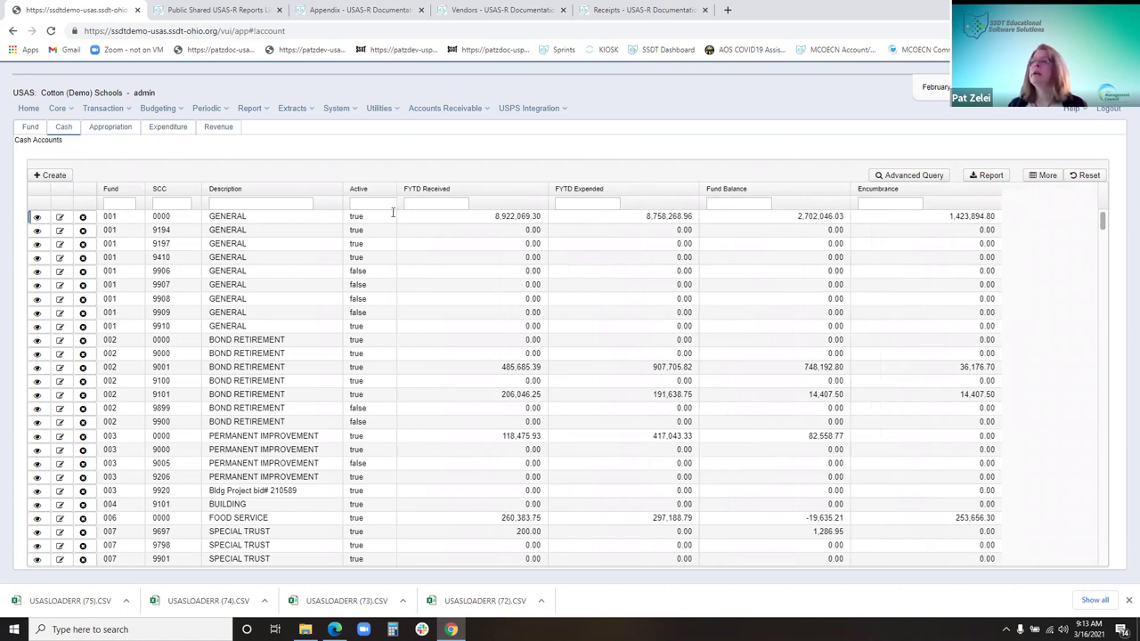
drag(396, 183, 494, 186)
drag(611, 194, 675, 205)
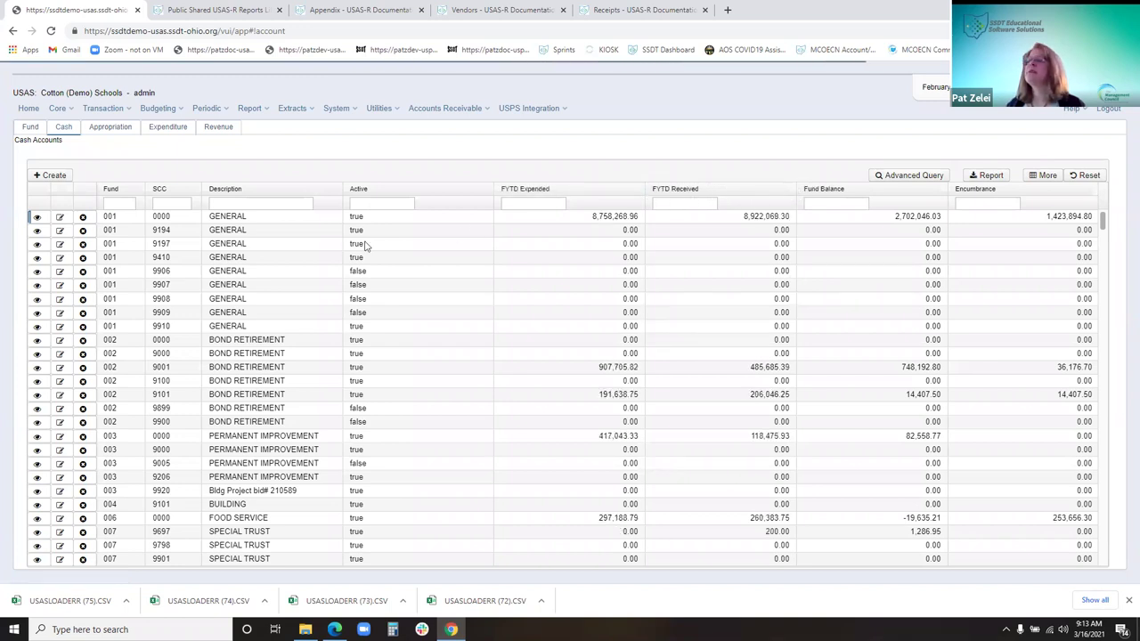
drag(375, 193, 701, 195)
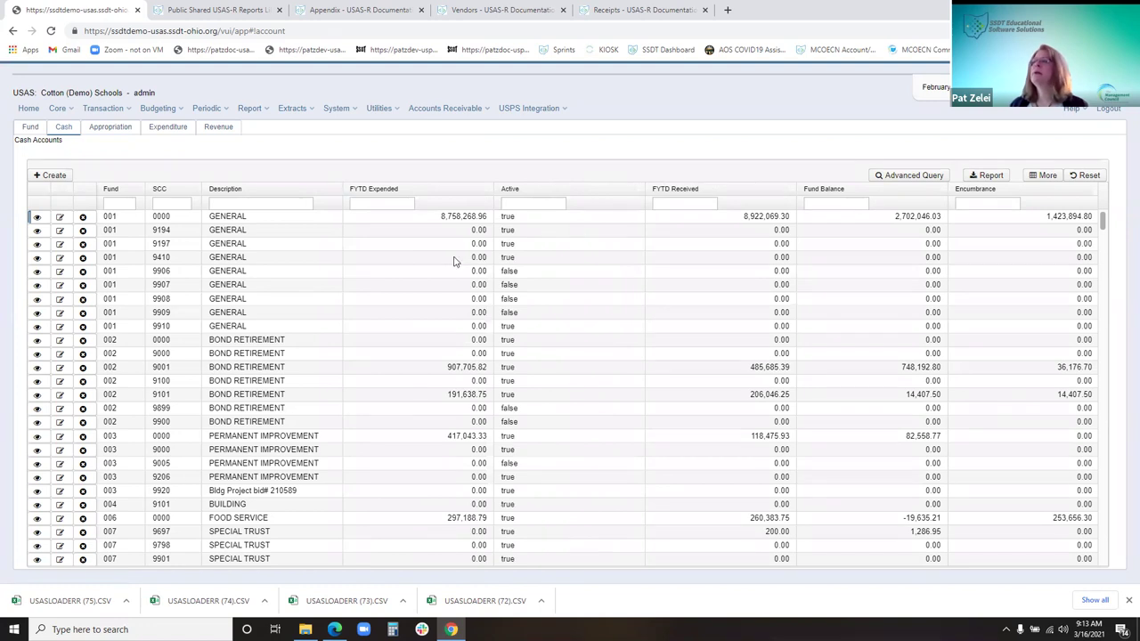
drag(493, 188, 431, 203)
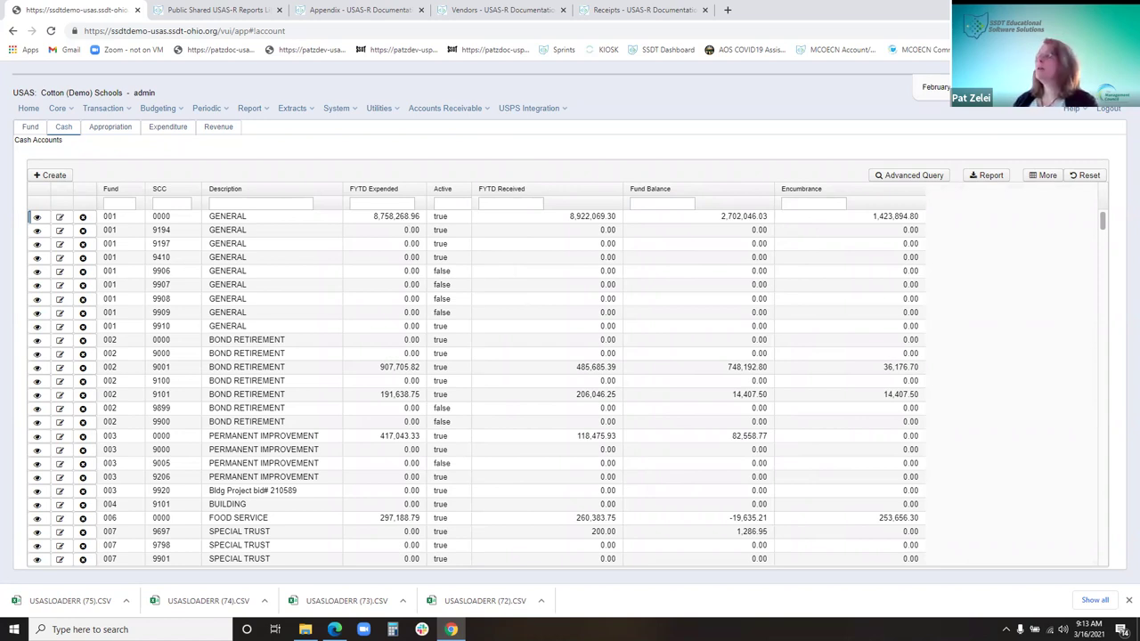
- Browse the columns available for the cash accounts grid
click(1047, 175)
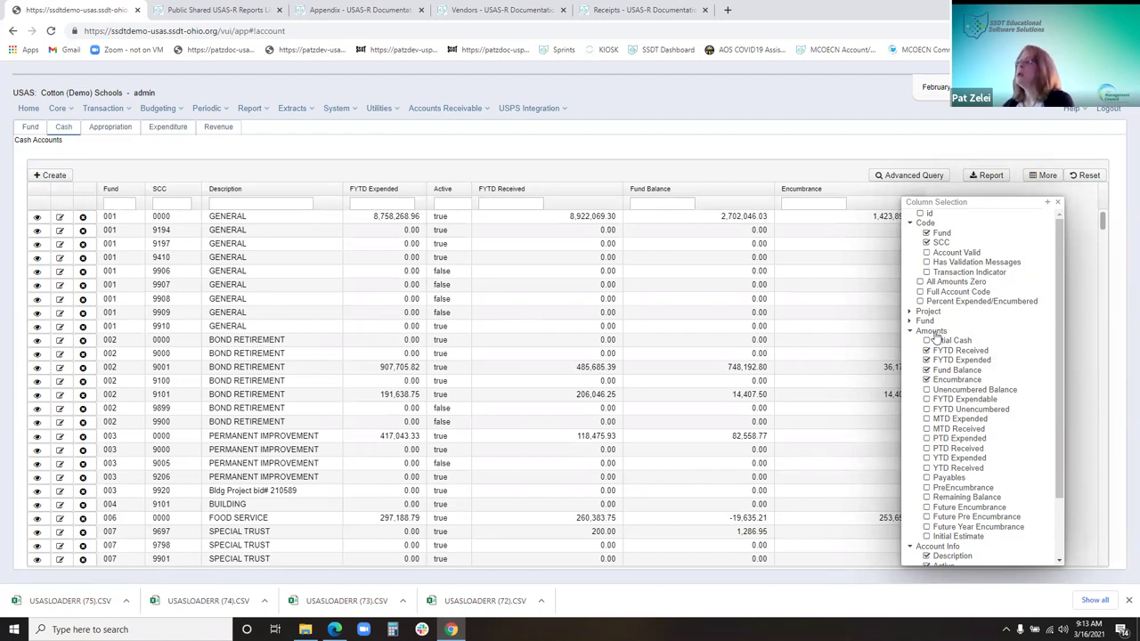
scroll(1018, 483, down, 2)
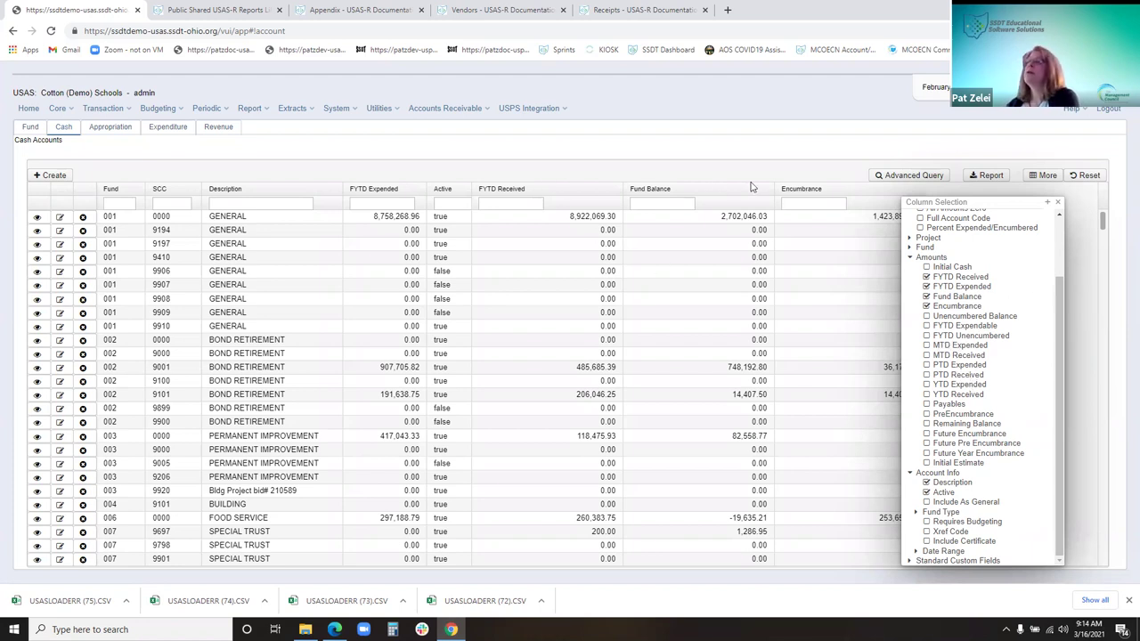
click(1060, 203)
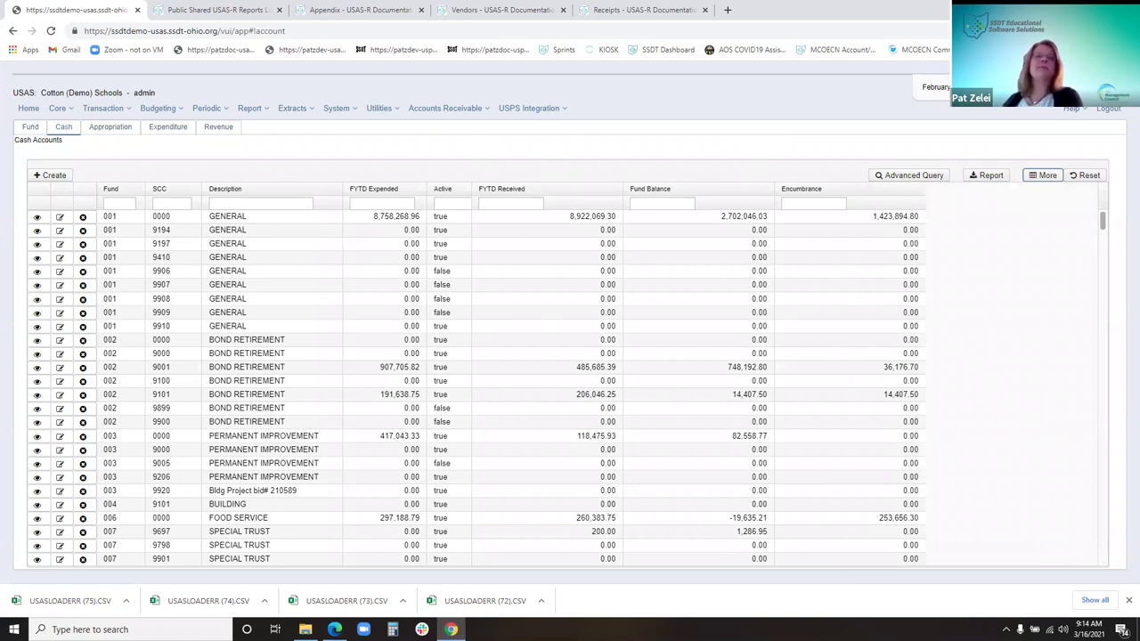
- Hide the Encumbrance and Fund Balance columns, then return to the Cash accounts list
click(1042, 175)
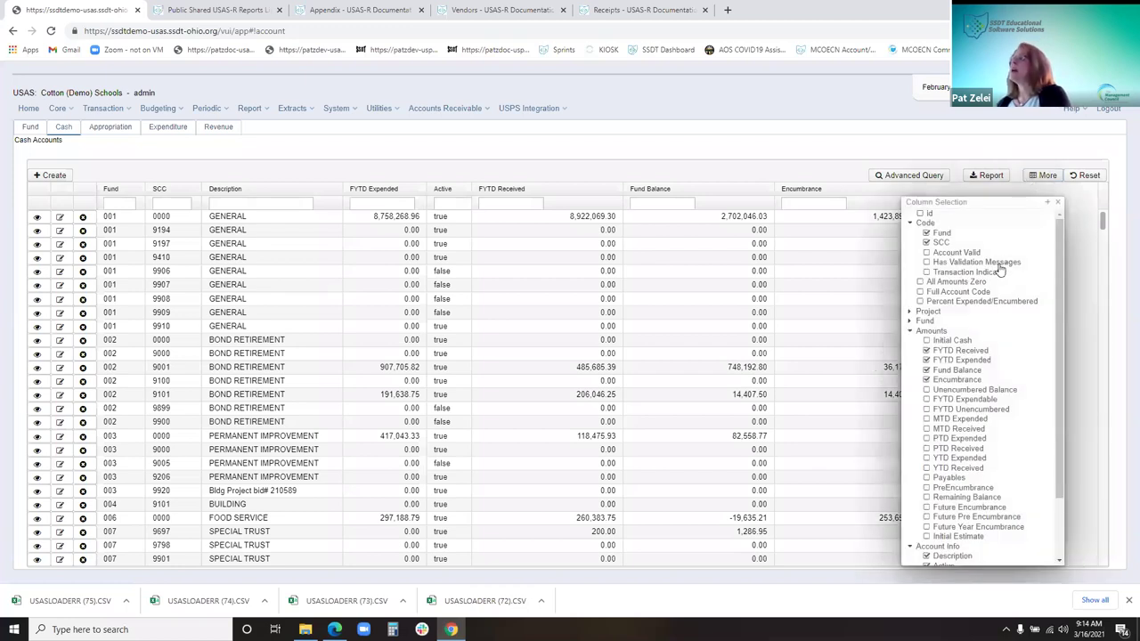
click(927, 381)
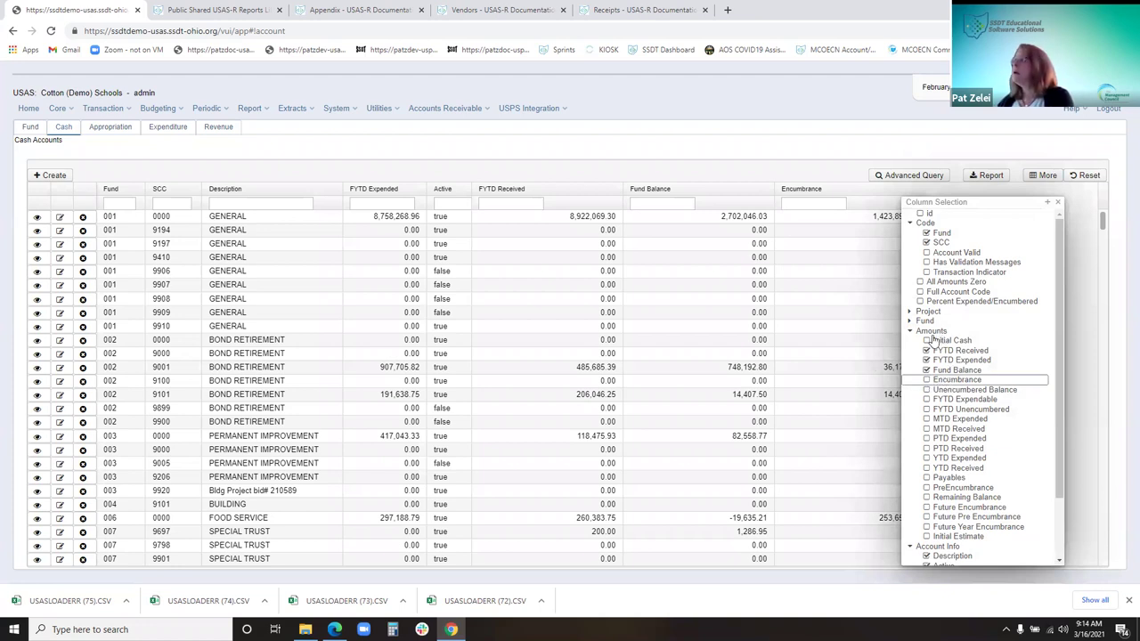
click(926, 372)
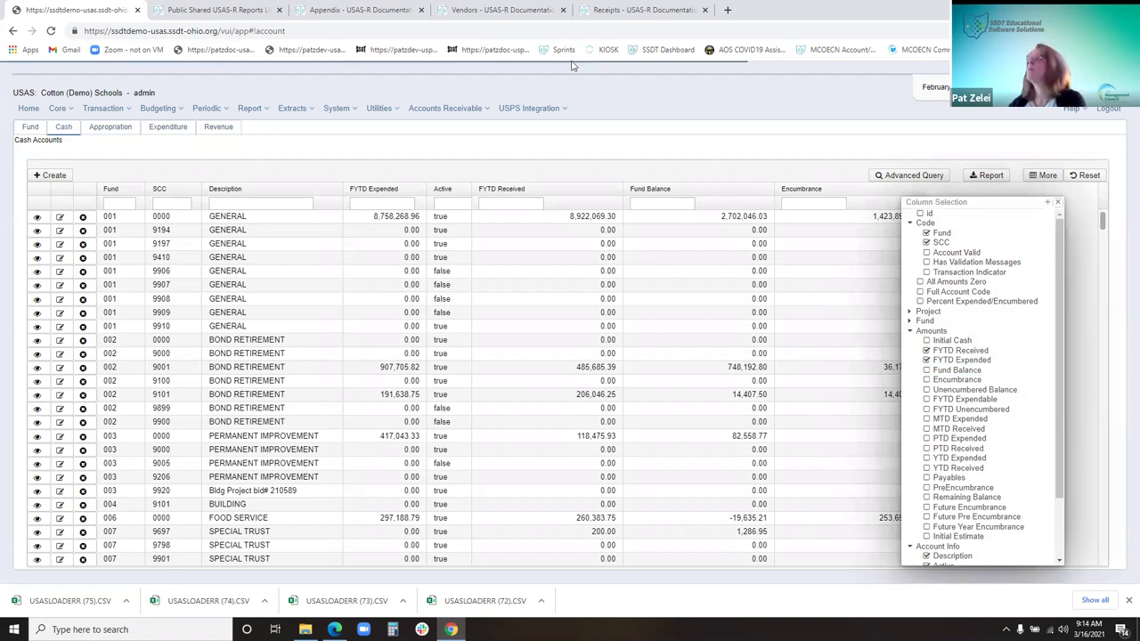
click(985, 181)
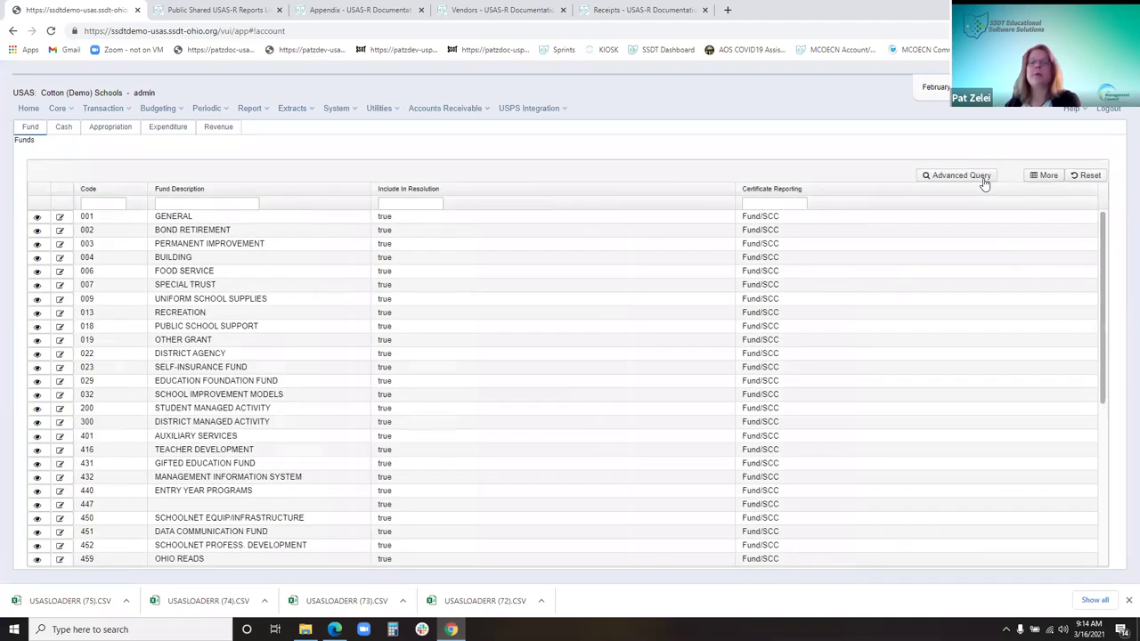
click(62, 127)
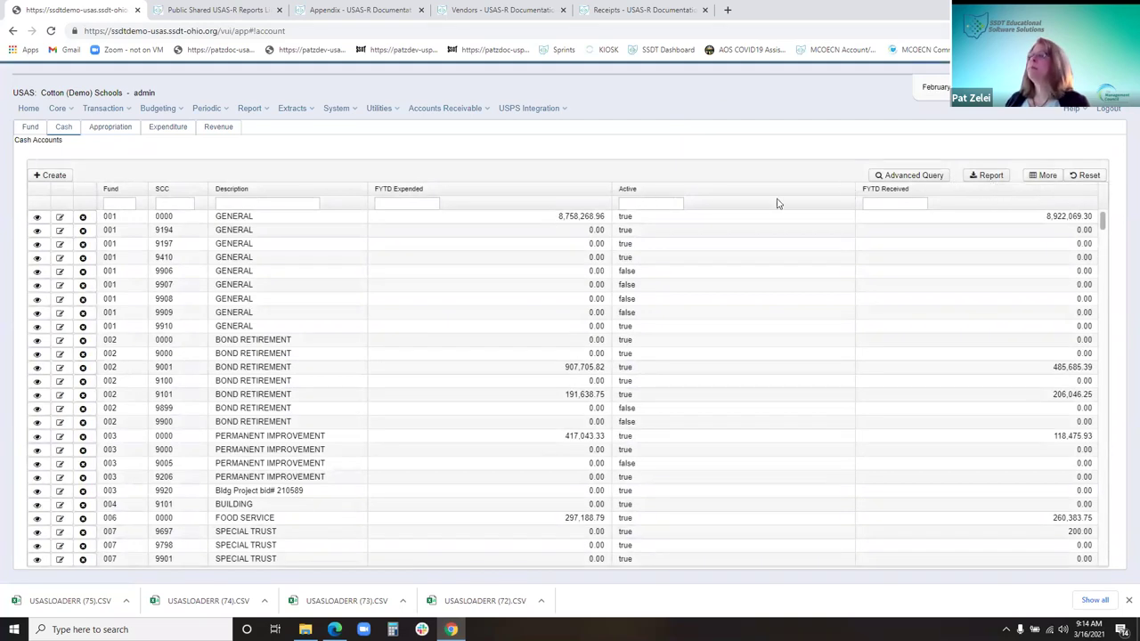
- Preview then close the Generate Report dialog, and sort cash accounts by Description
click(987, 176)
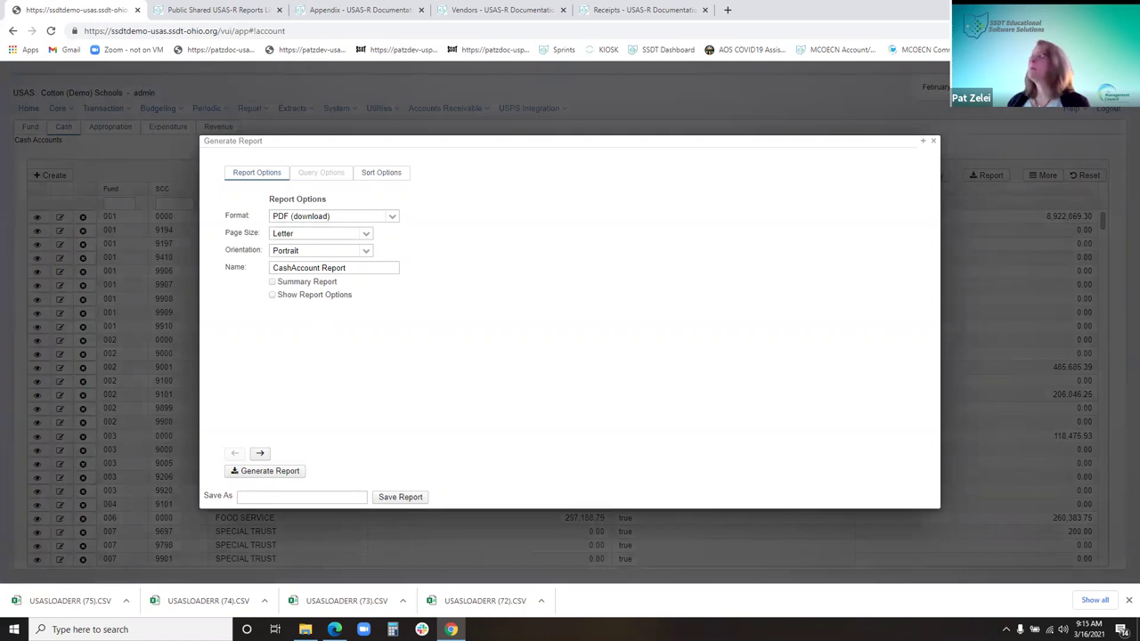
click(934, 141)
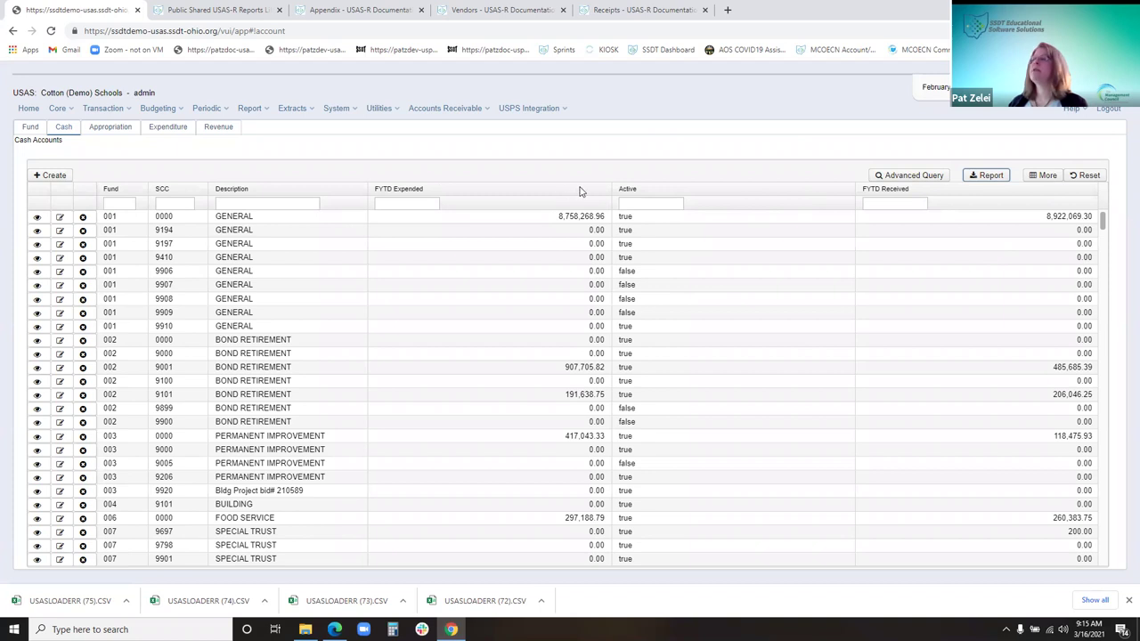
click(300, 190)
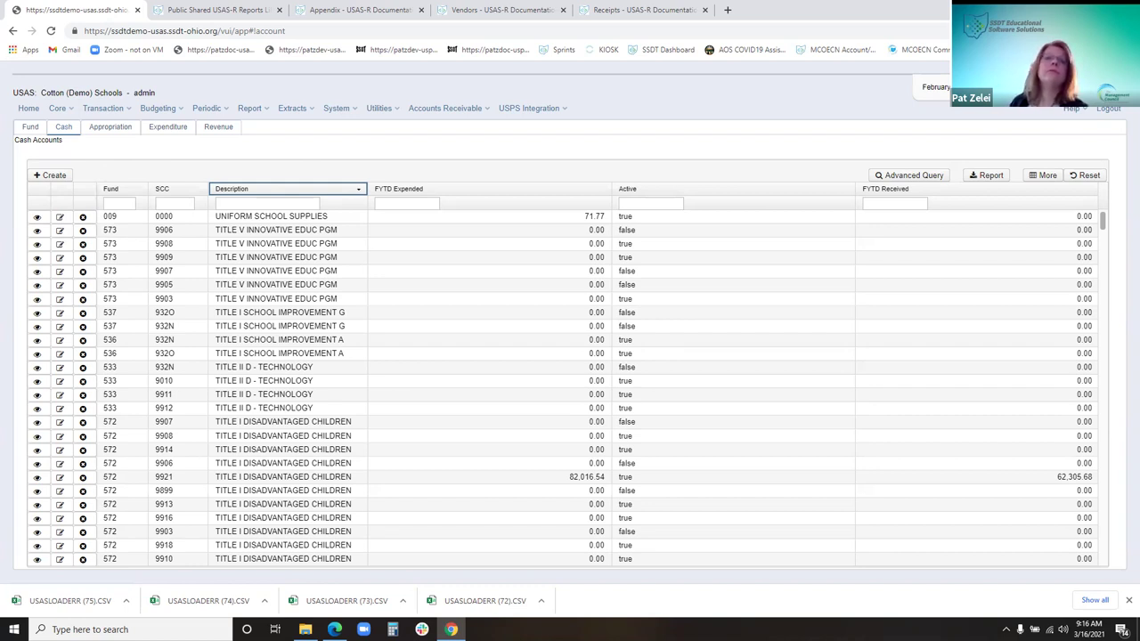
- Filter the cash accounts to fund 001 and SCC 0000, leaving only the GENERAL account
click(119, 203)
text(009)
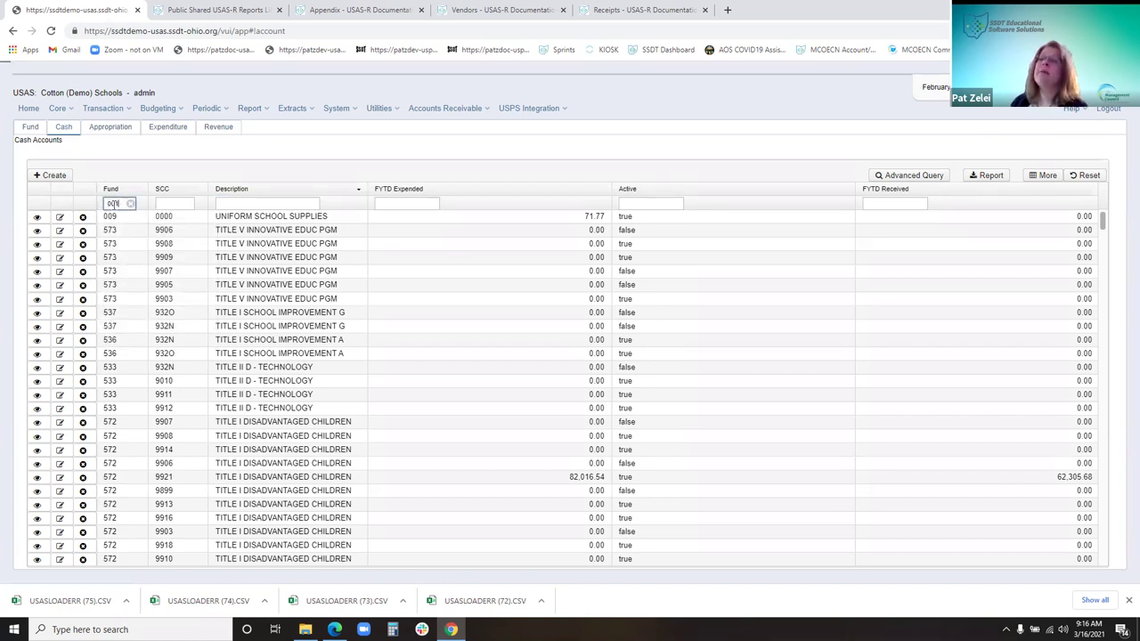
key(BackSpace)
text(1)
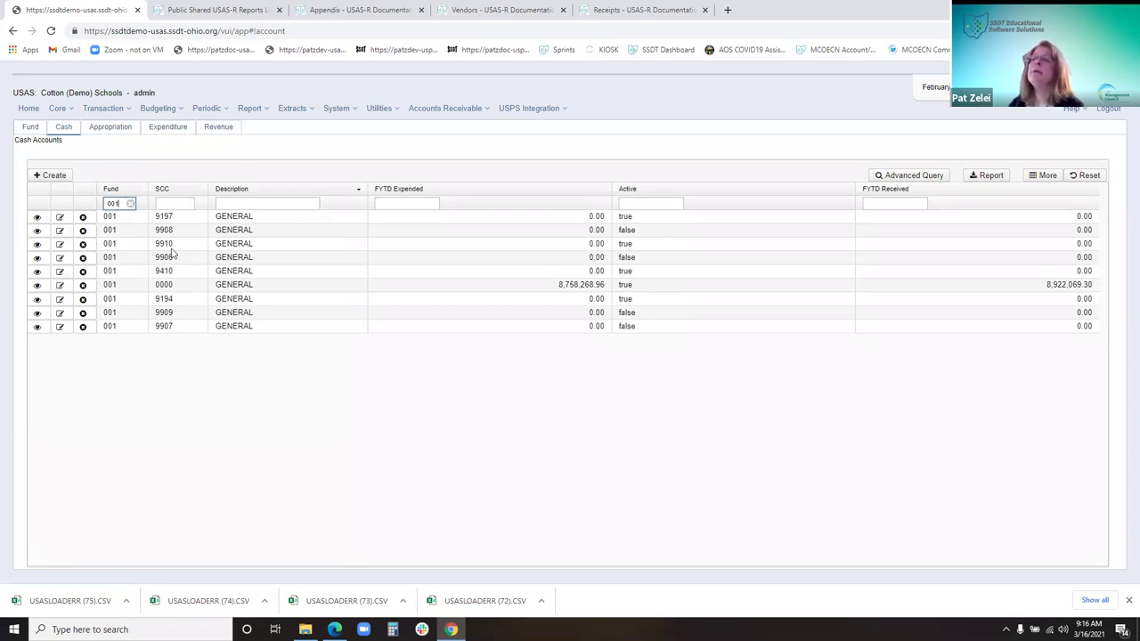
click(175, 205)
text(0000)
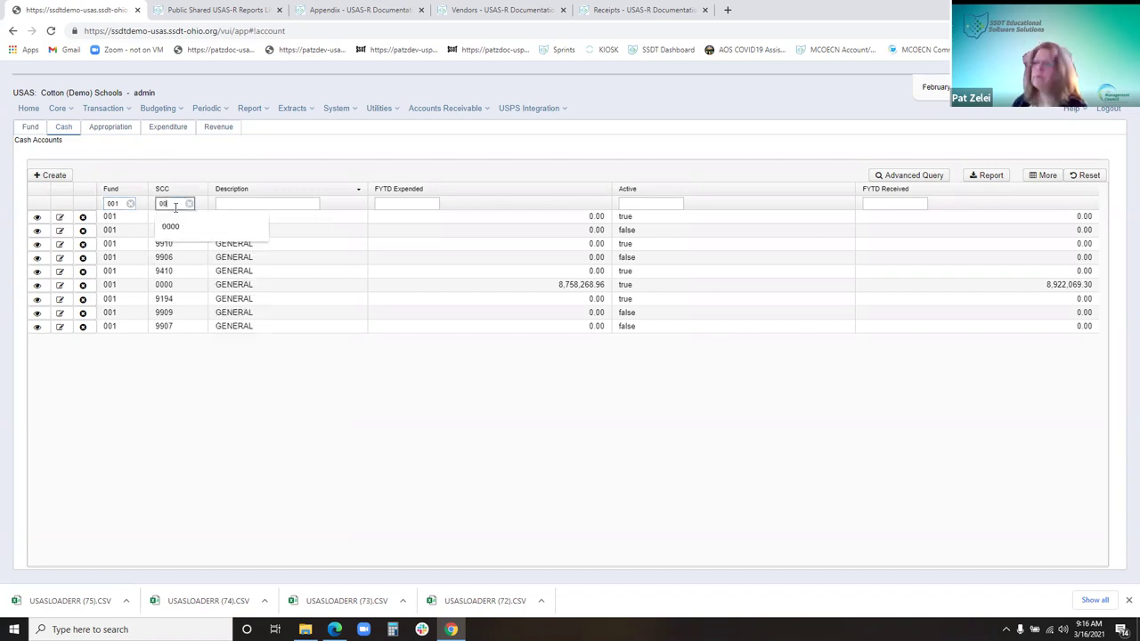
- View the 001-0000 GENERAL cash account and switch it into edit mode
click(36, 219)
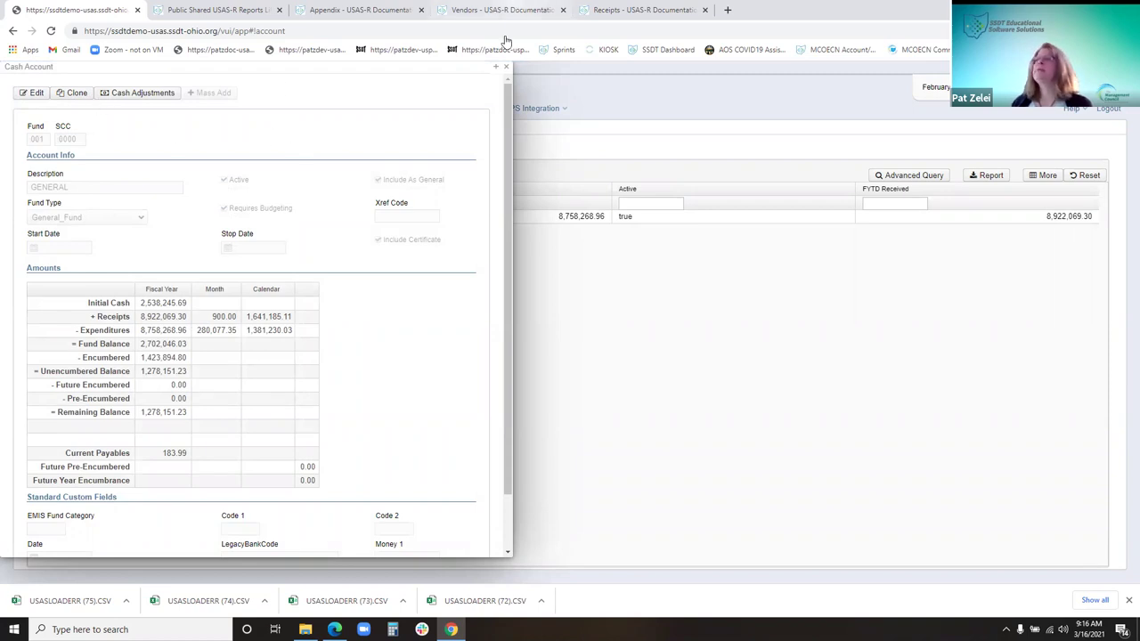
click(34, 95)
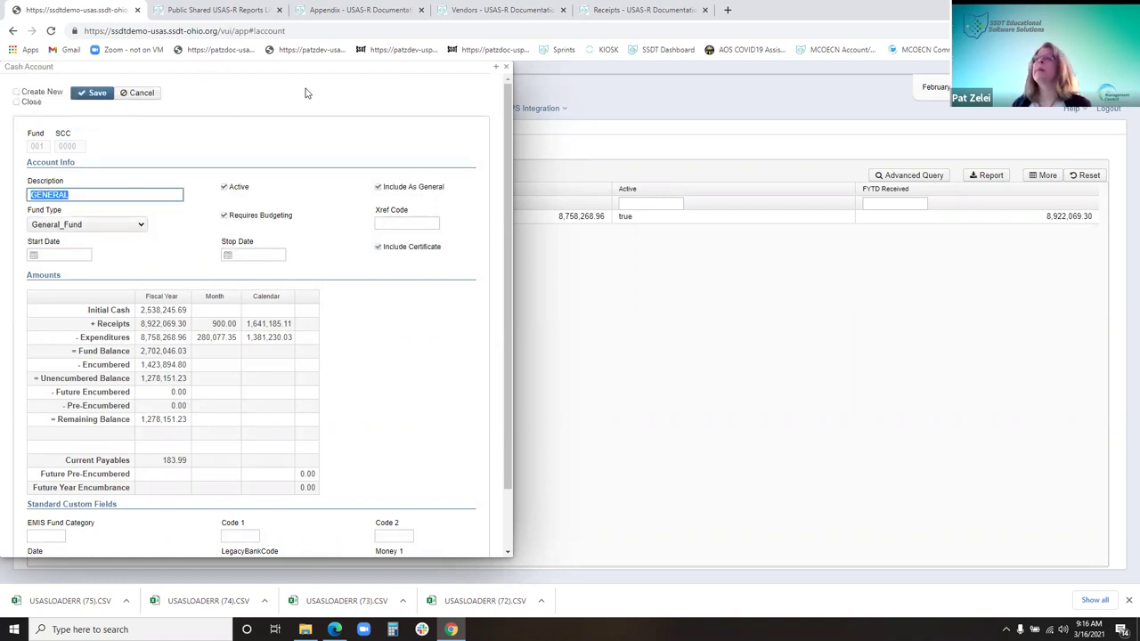
drag(300, 67, 501, 78)
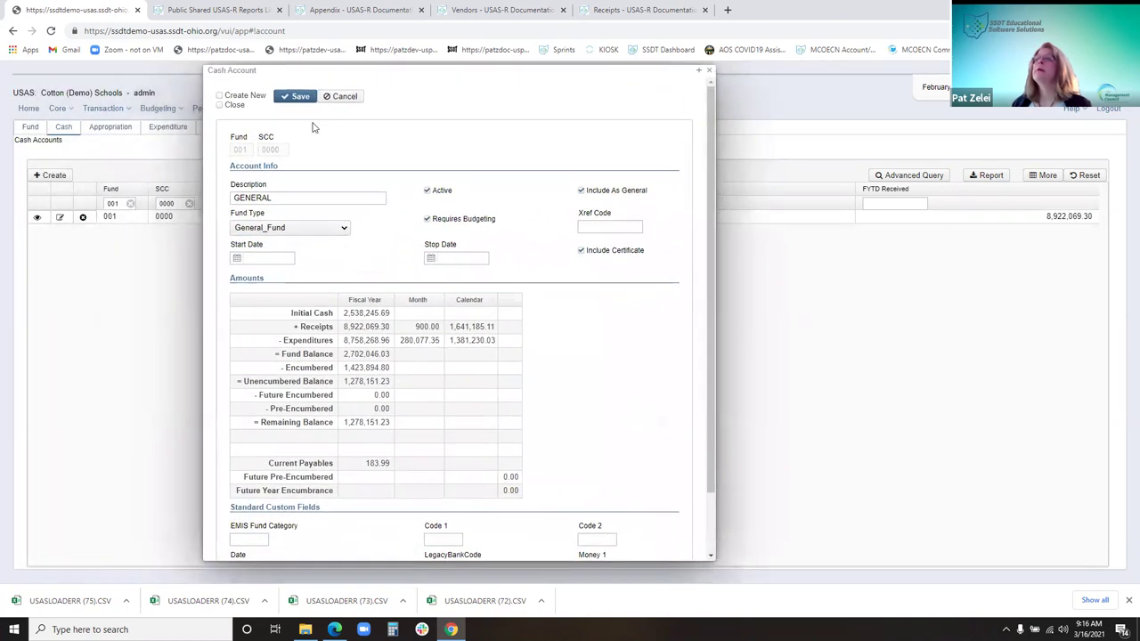
click(342, 98)
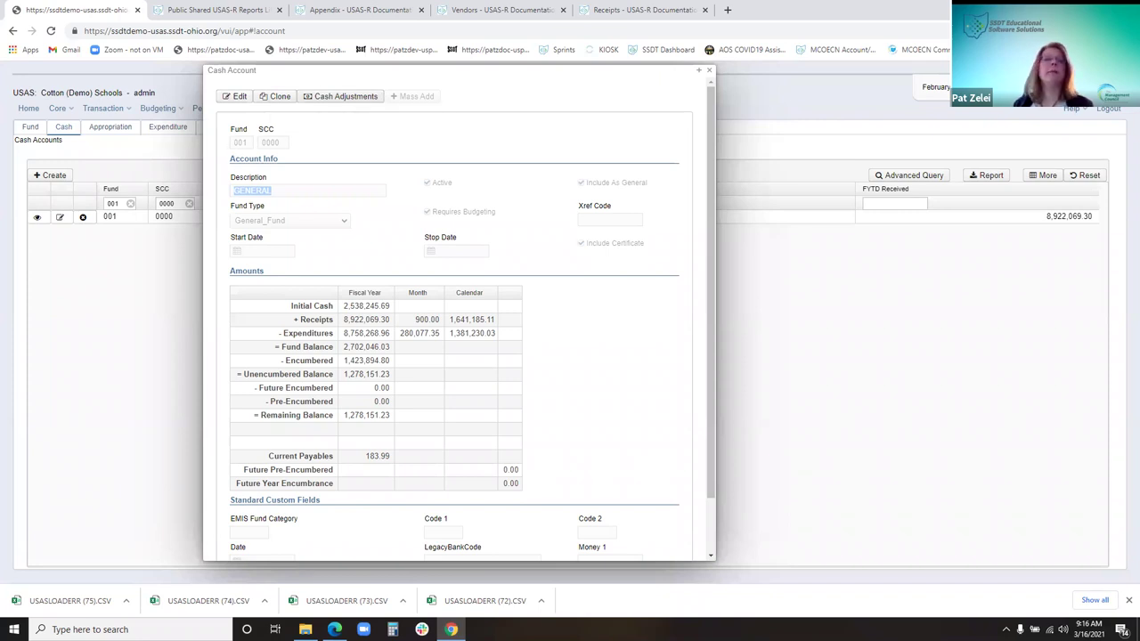
click(233, 96)
- Toggle the GENERAL account's Active flag off and back on
click(369, 201)
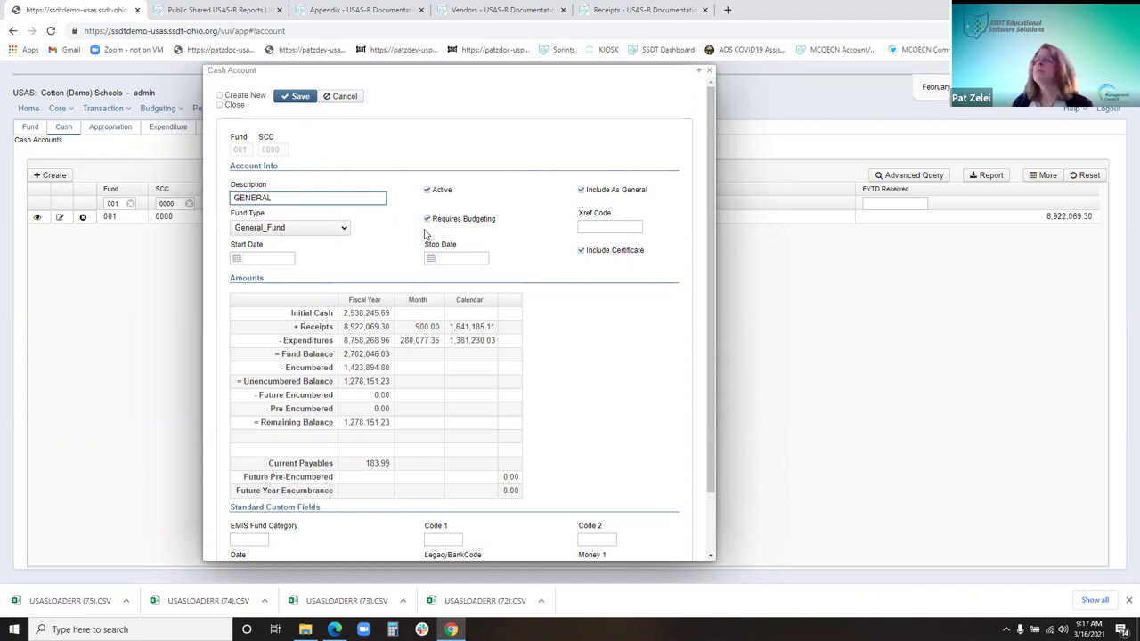
click(428, 190)
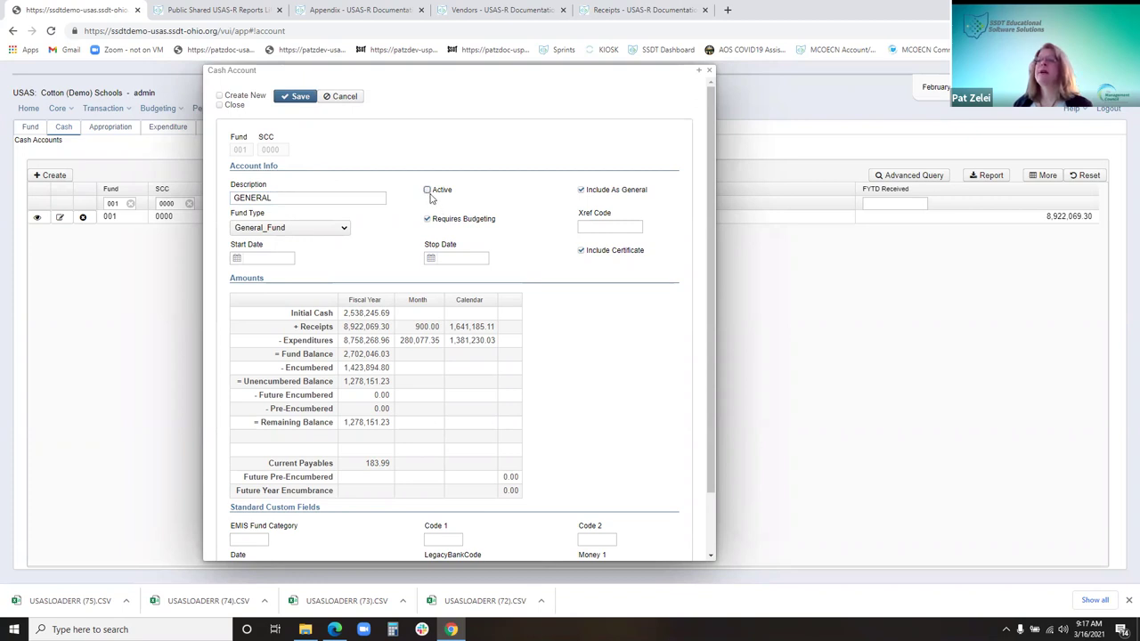
click(426, 190)
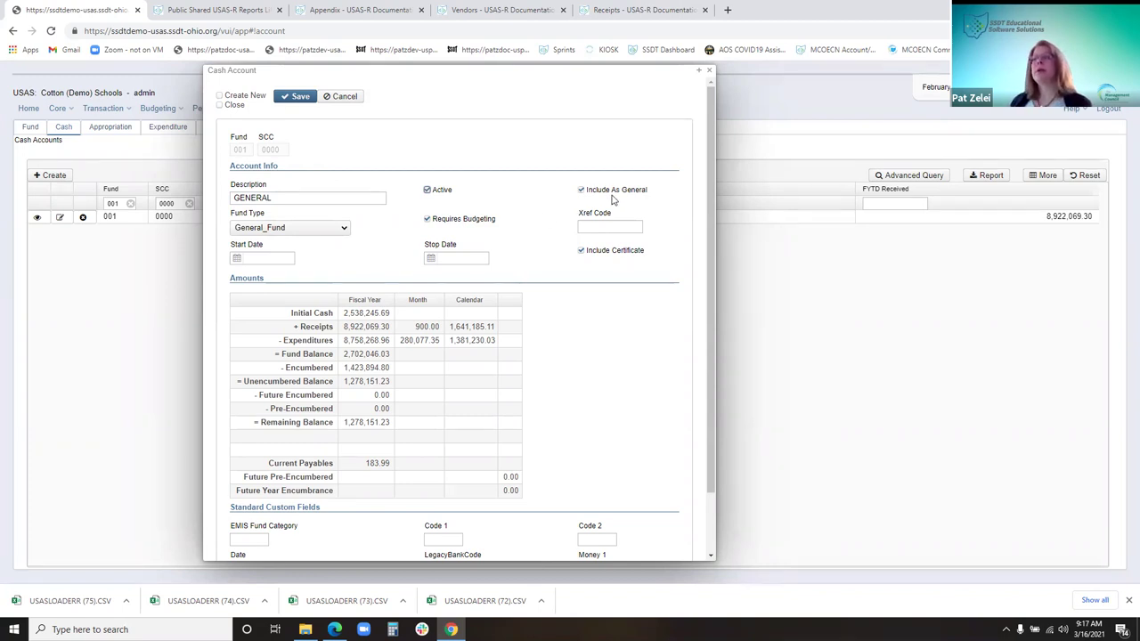
mouse_move(584, 197)
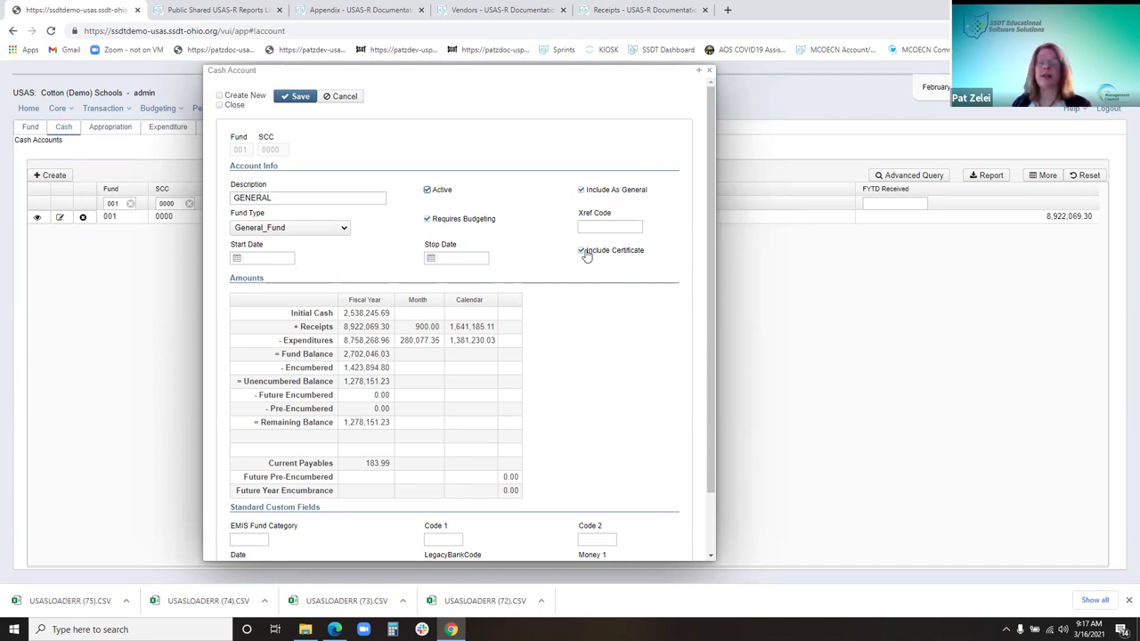
- Enter 03/01/21 as the start date and leave Requires Budgeting checked
click(262, 258)
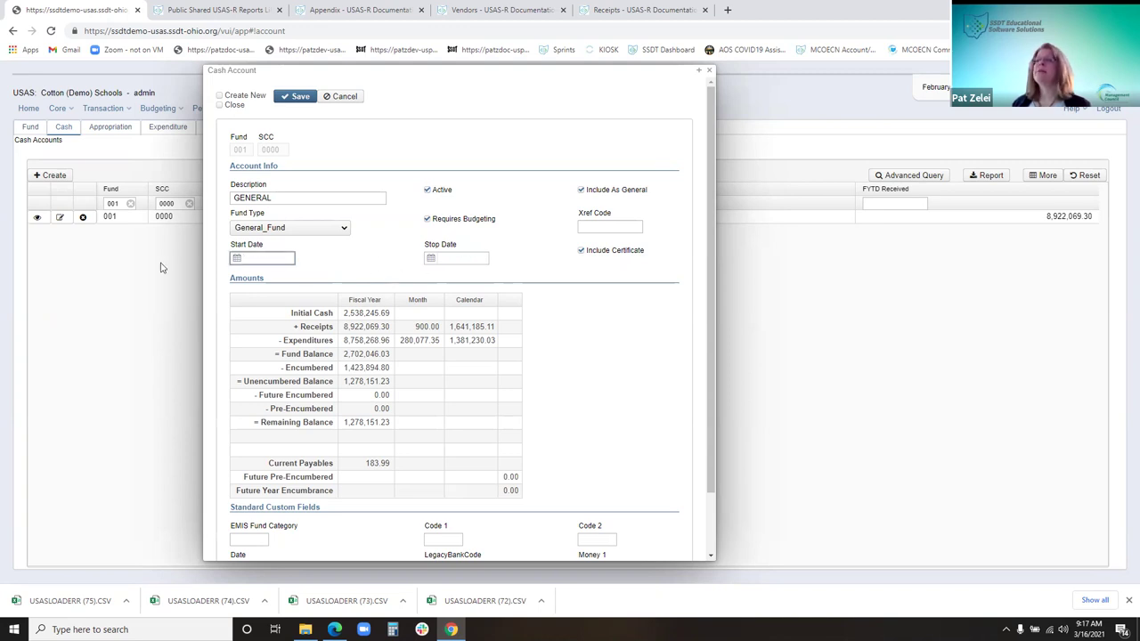
click(237, 260)
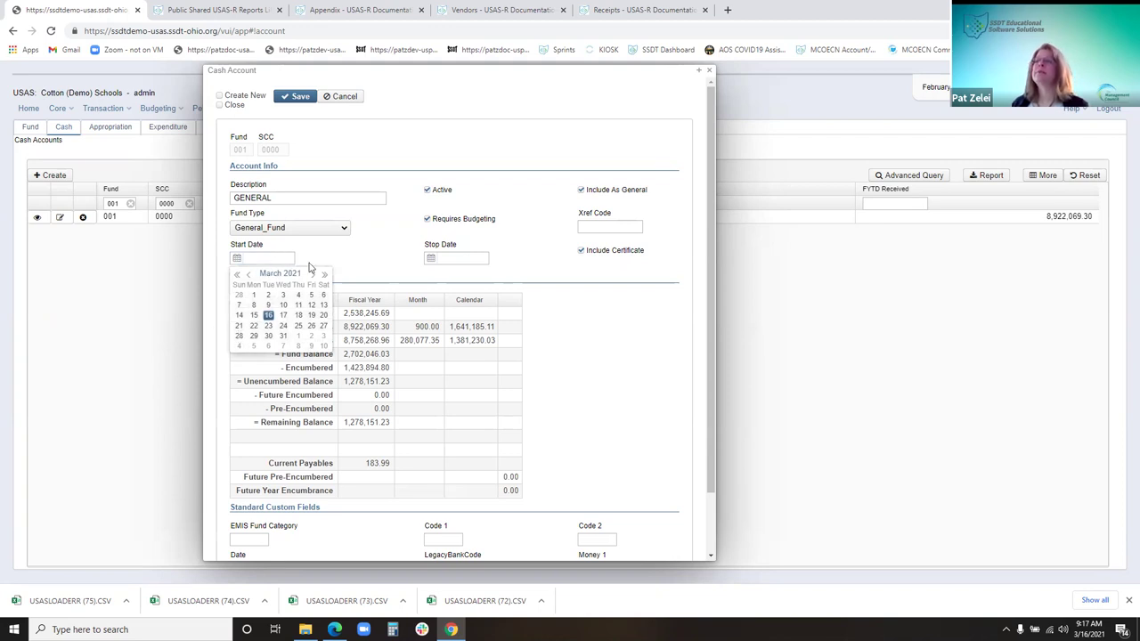
click(259, 259)
text(0)
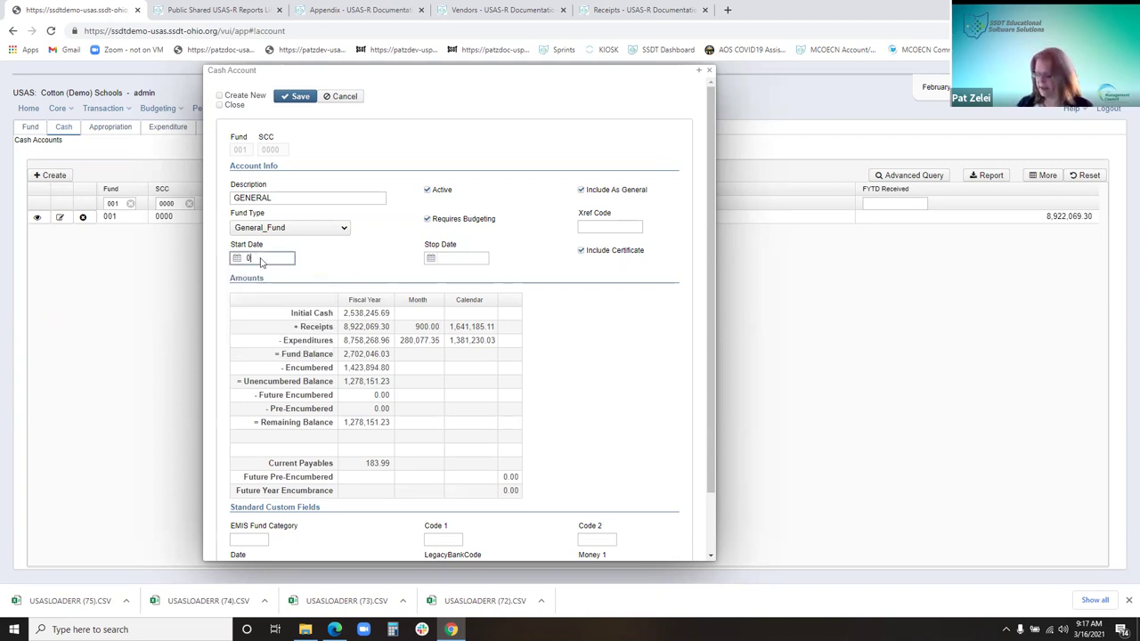
text(3/01/21)
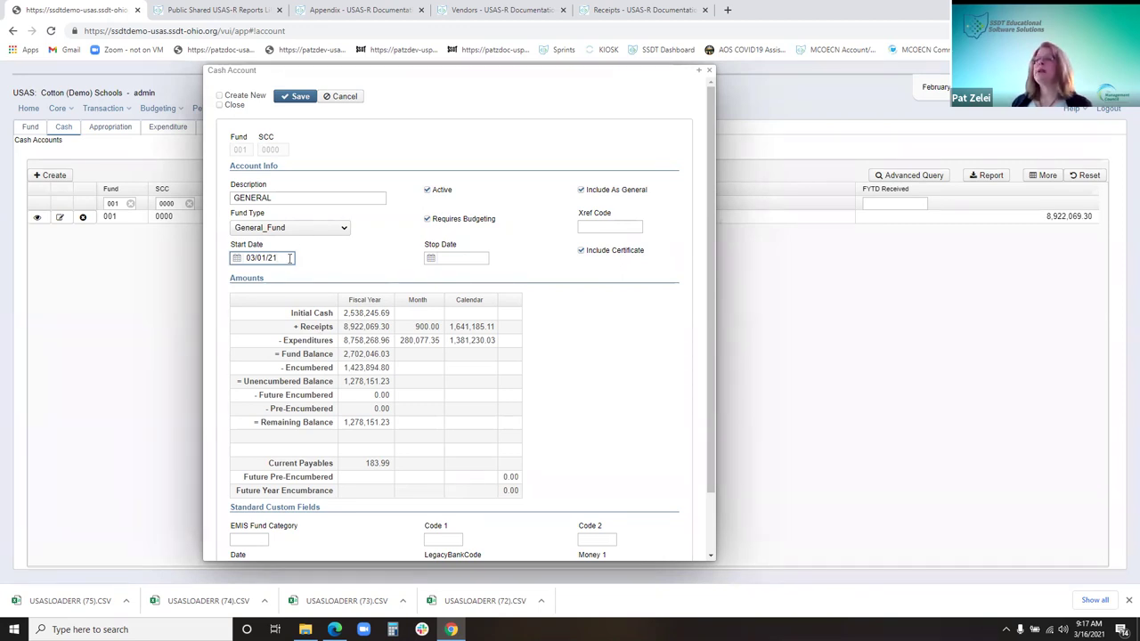
click(426, 222)
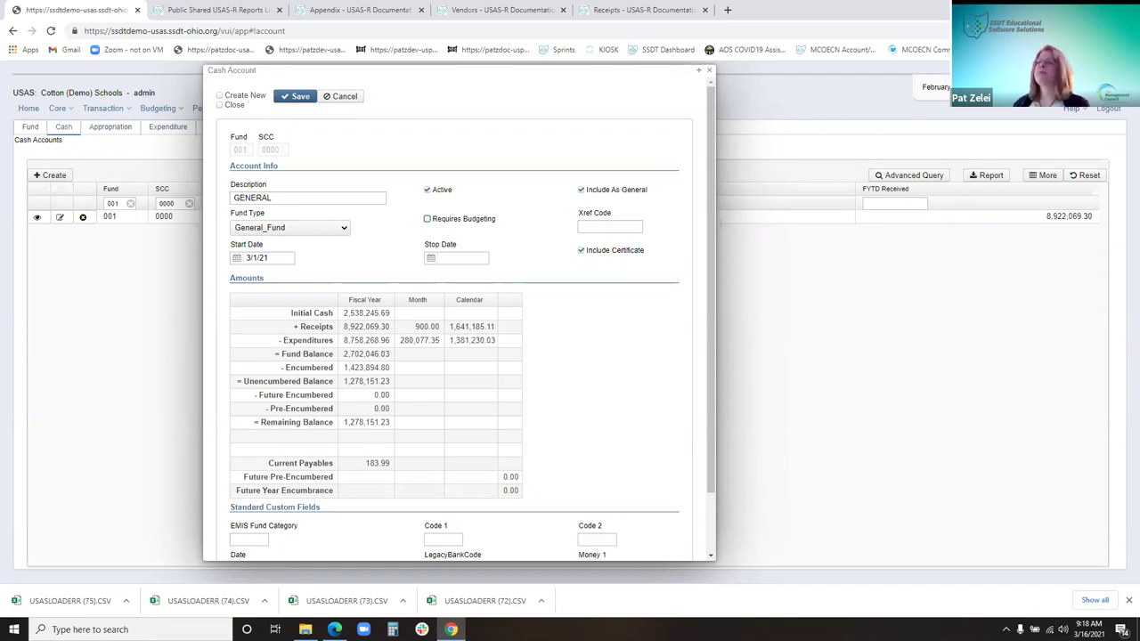
click(427, 219)
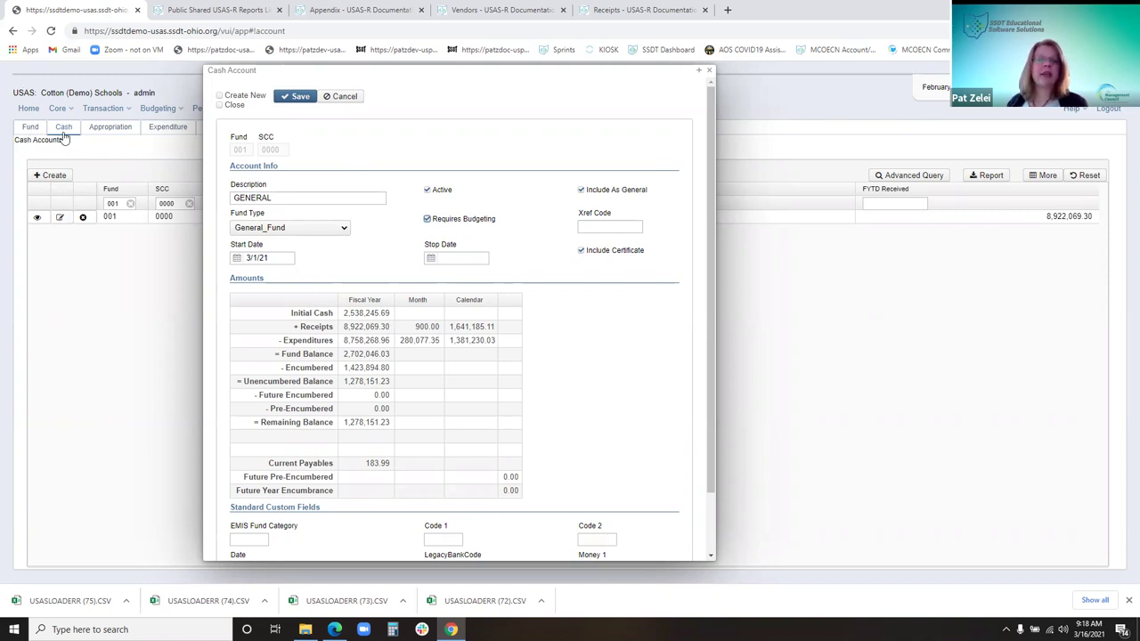
- Close the GENERAL cash account form and switch to the Appropriation accounts list
scroll(463, 391, down, 2)
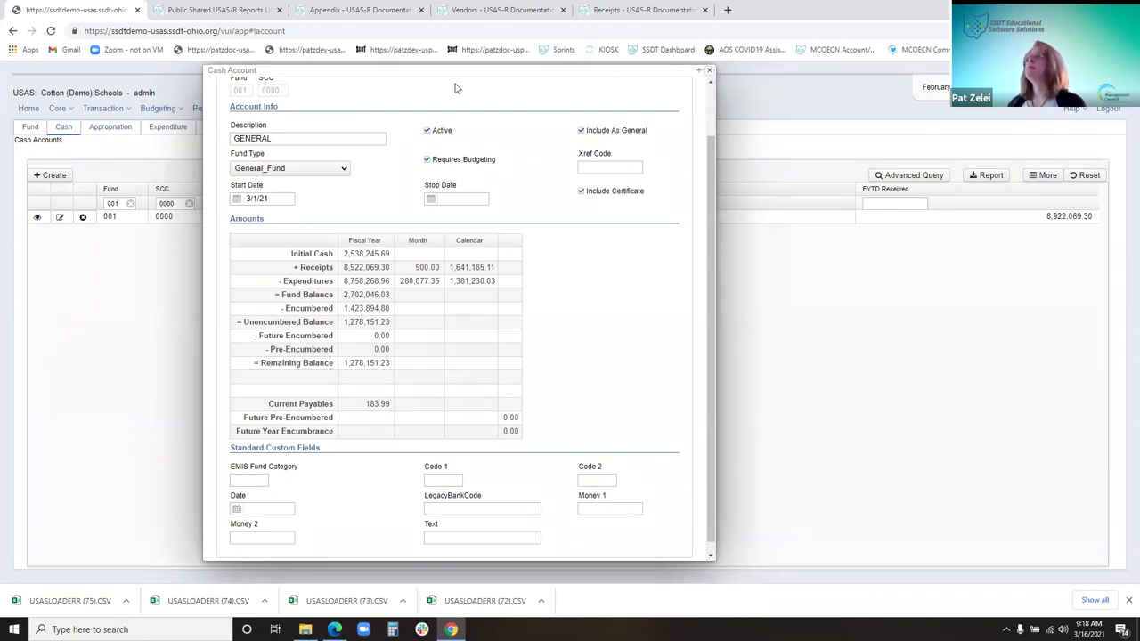
click(710, 69)
click(112, 128)
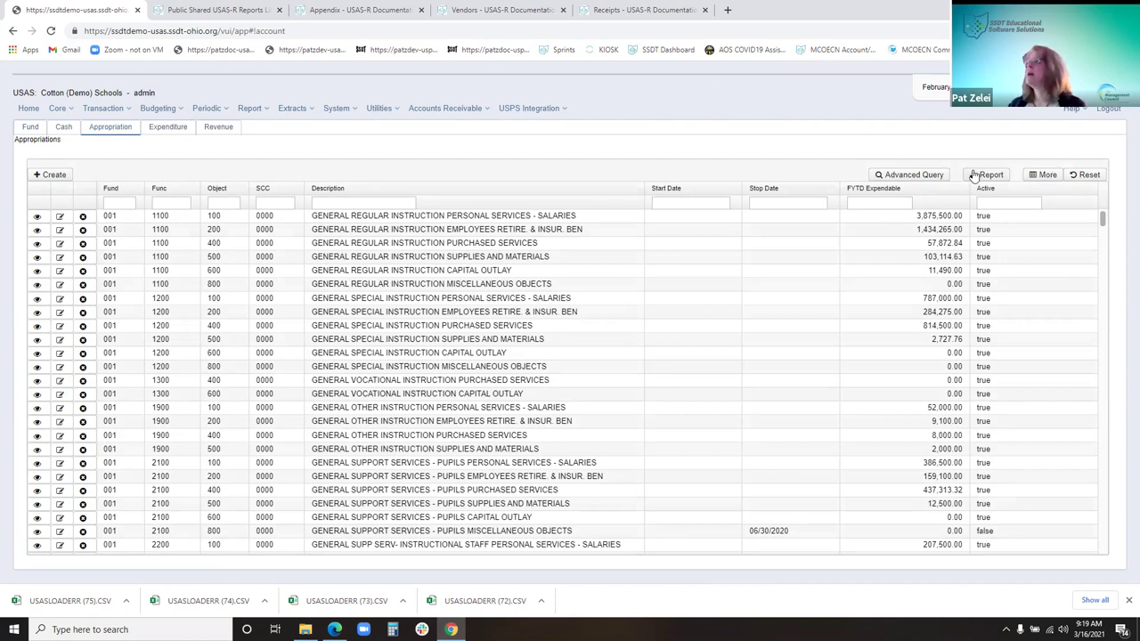
- Open a new Appropriation form, centre it, and tick Create New
click(55, 175)
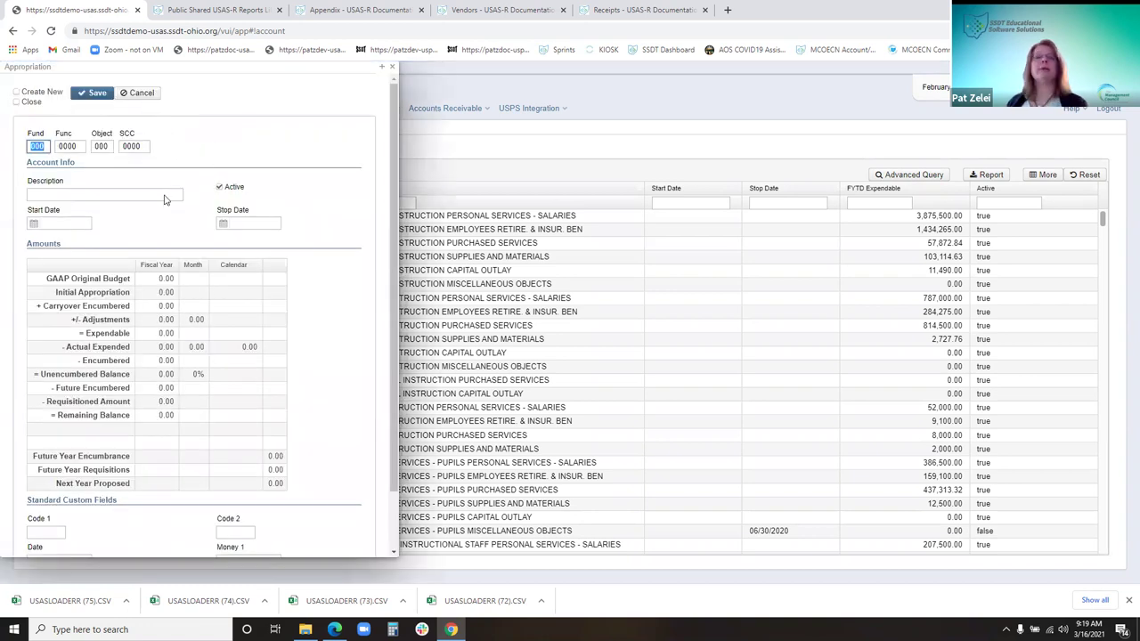
drag(237, 71, 348, 98)
right_click(348, 98)
click(575, 114)
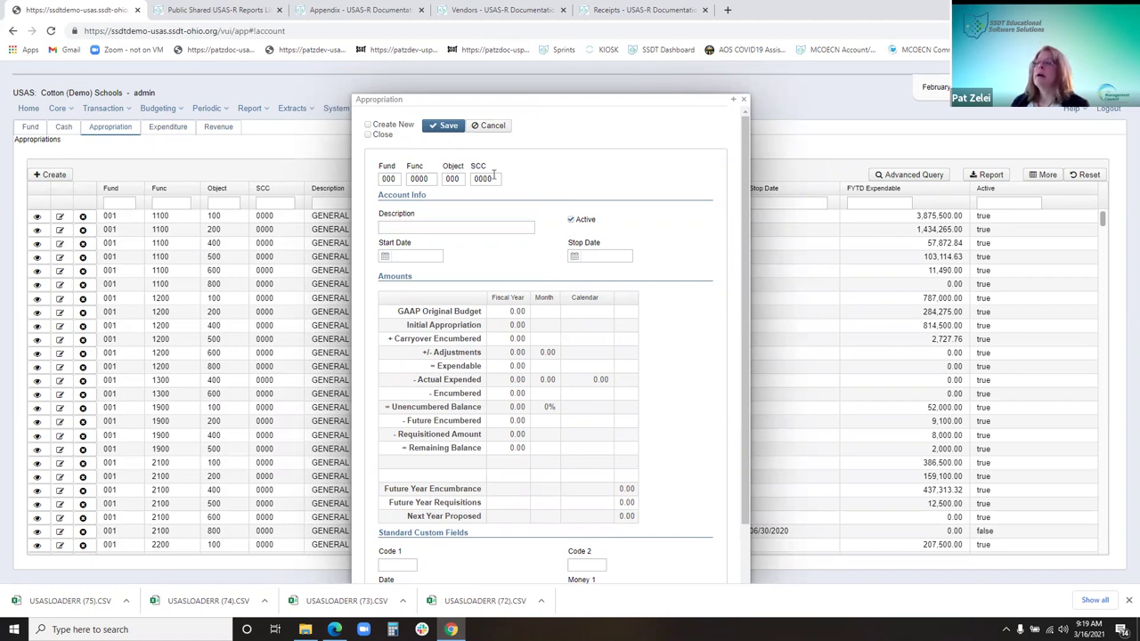
drag(566, 104, 546, 76)
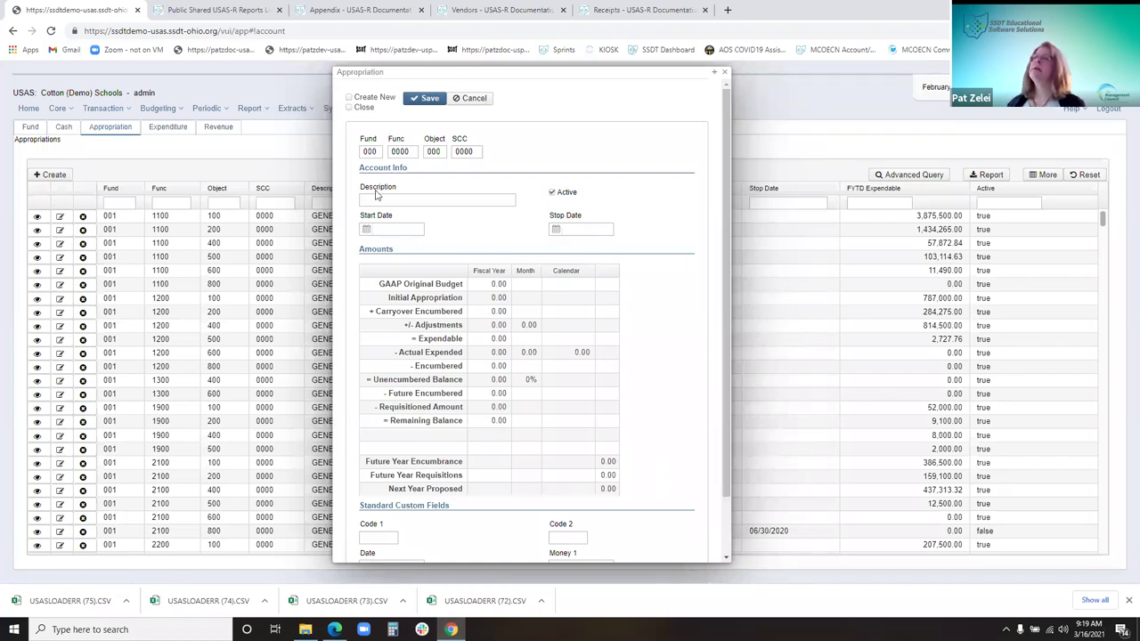
click(349, 97)
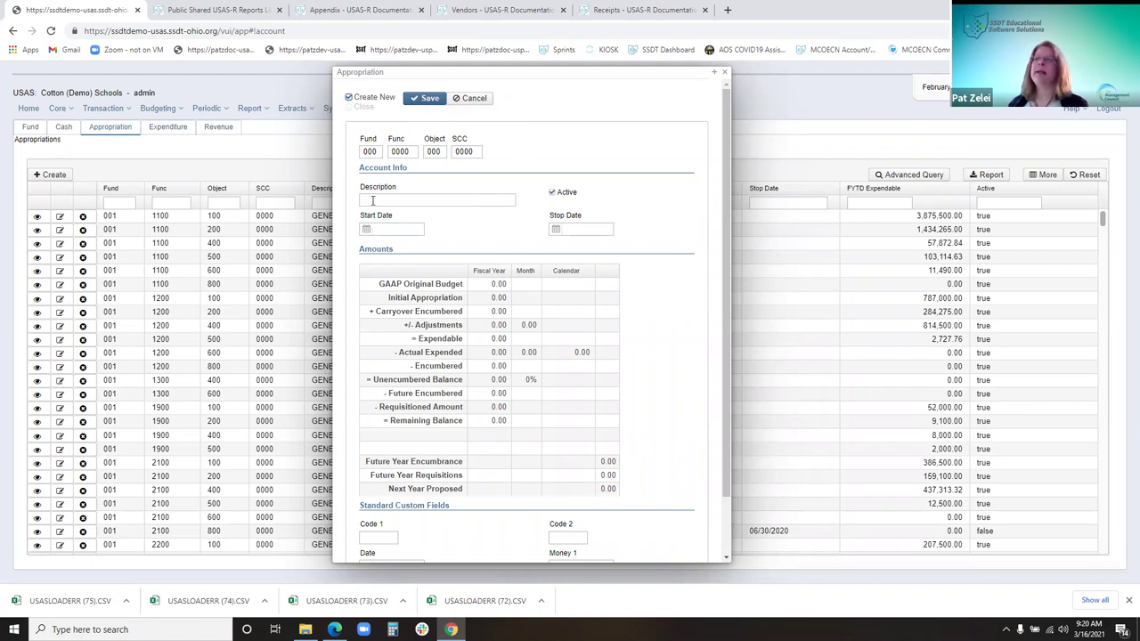
click(349, 98)
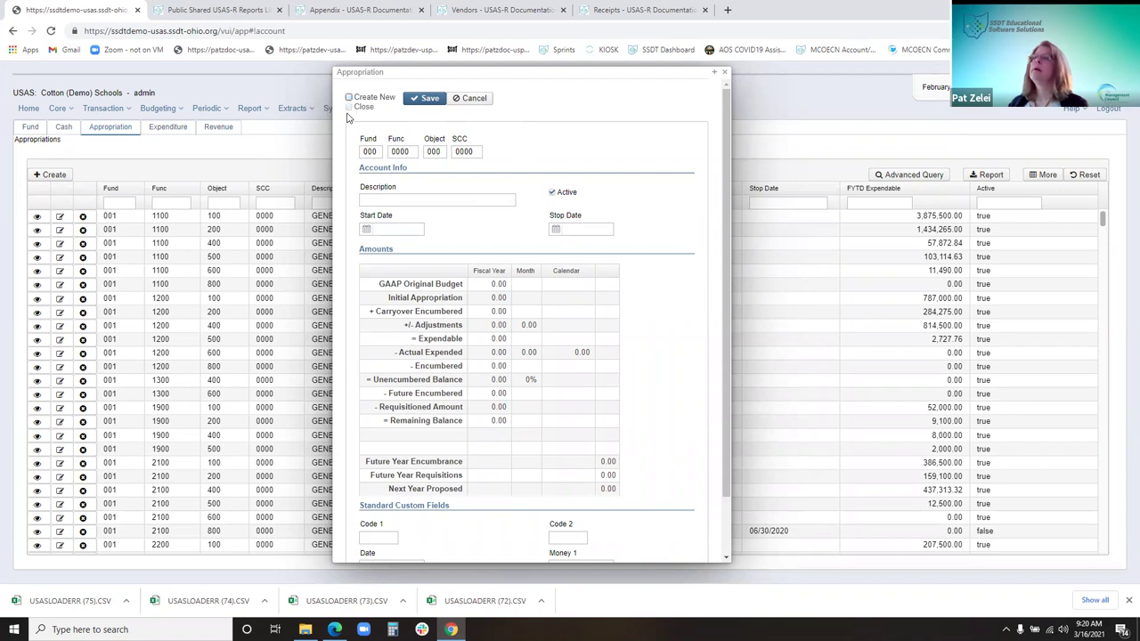
click(350, 108)
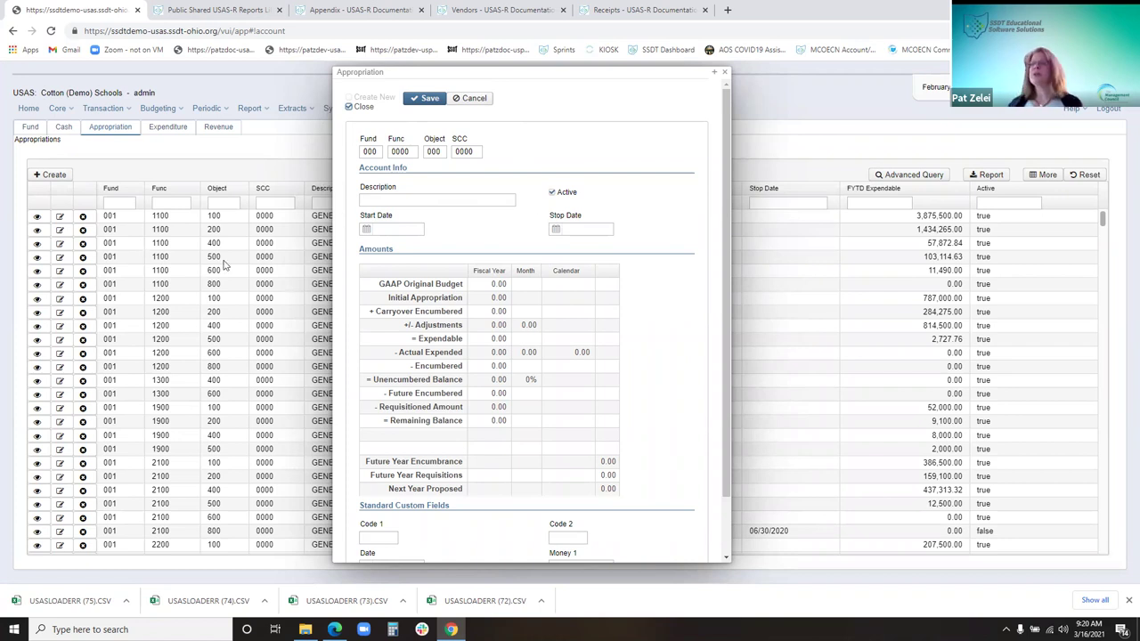
drag(379, 151, 333, 151)
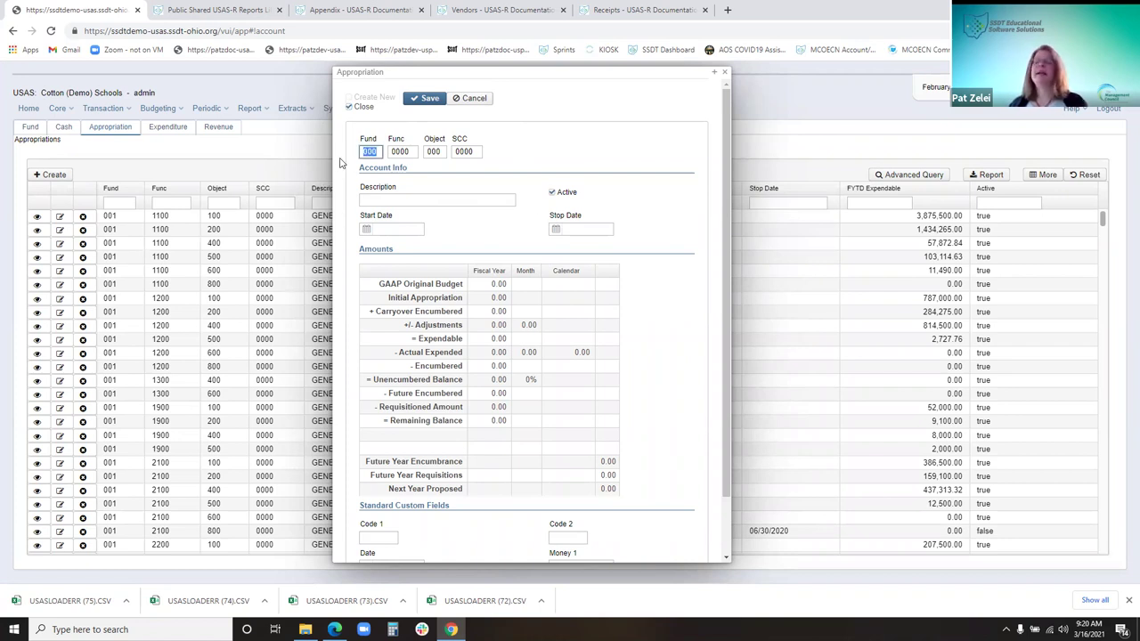
text(572)
key(Tab)
text(1200)
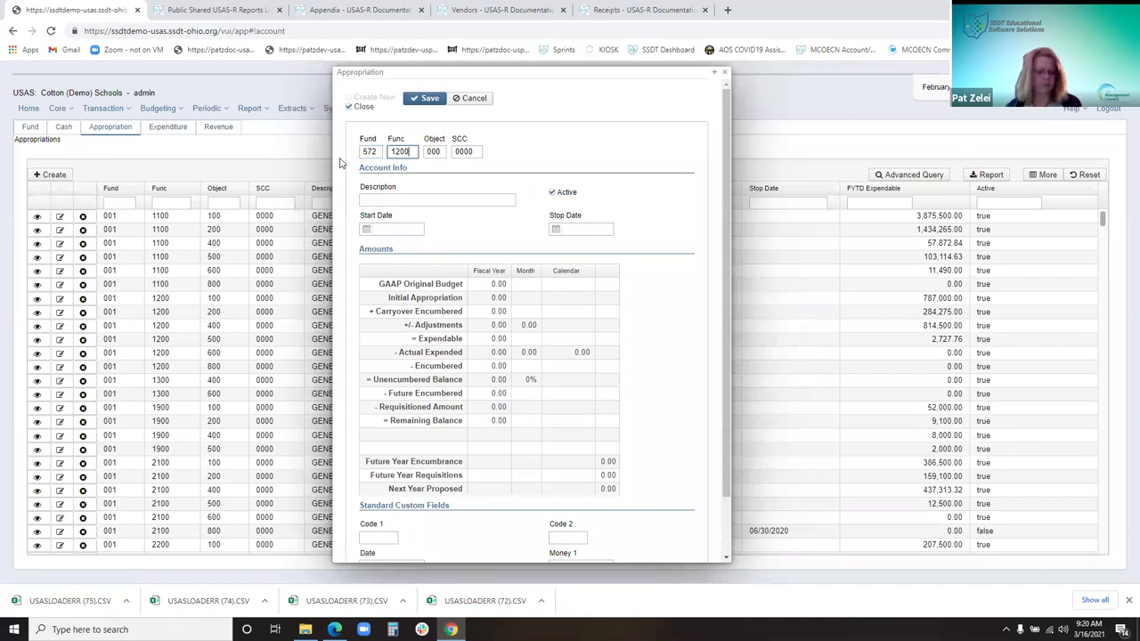
key(Tab)
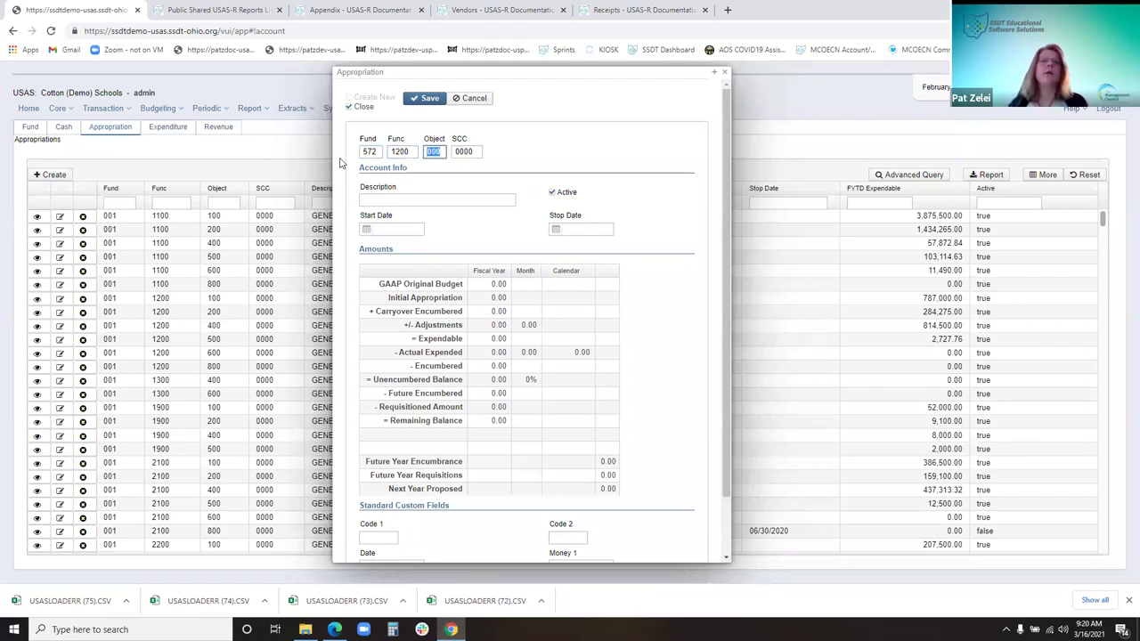
text(100)
key(Tab)
text(9921)
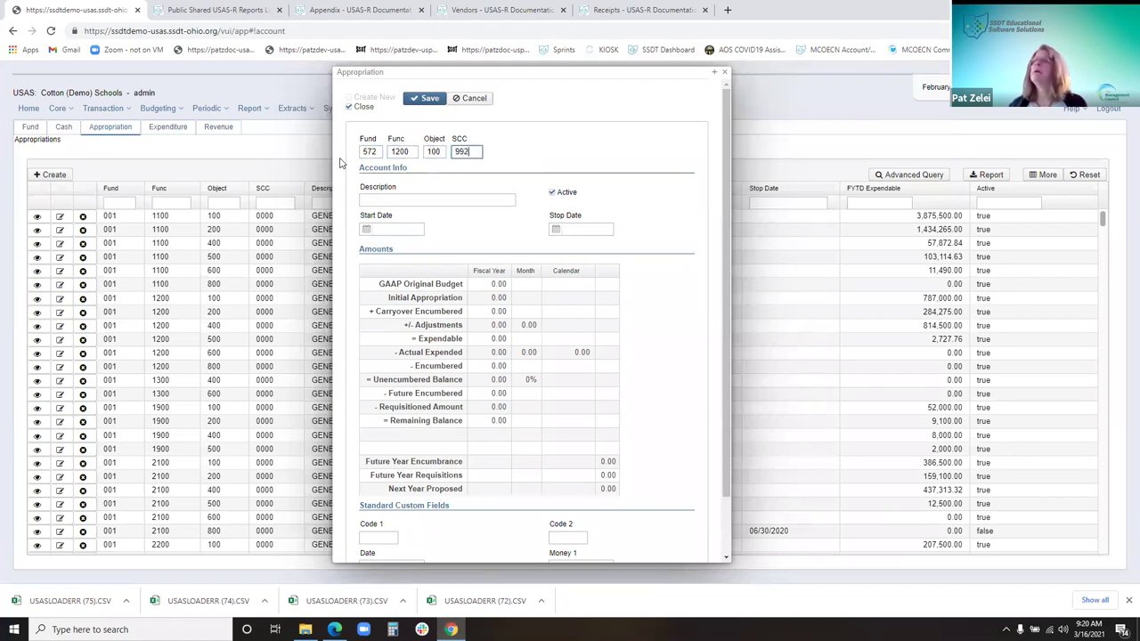
- Enter the appropriation description 'Grant fund'
click(437, 199)
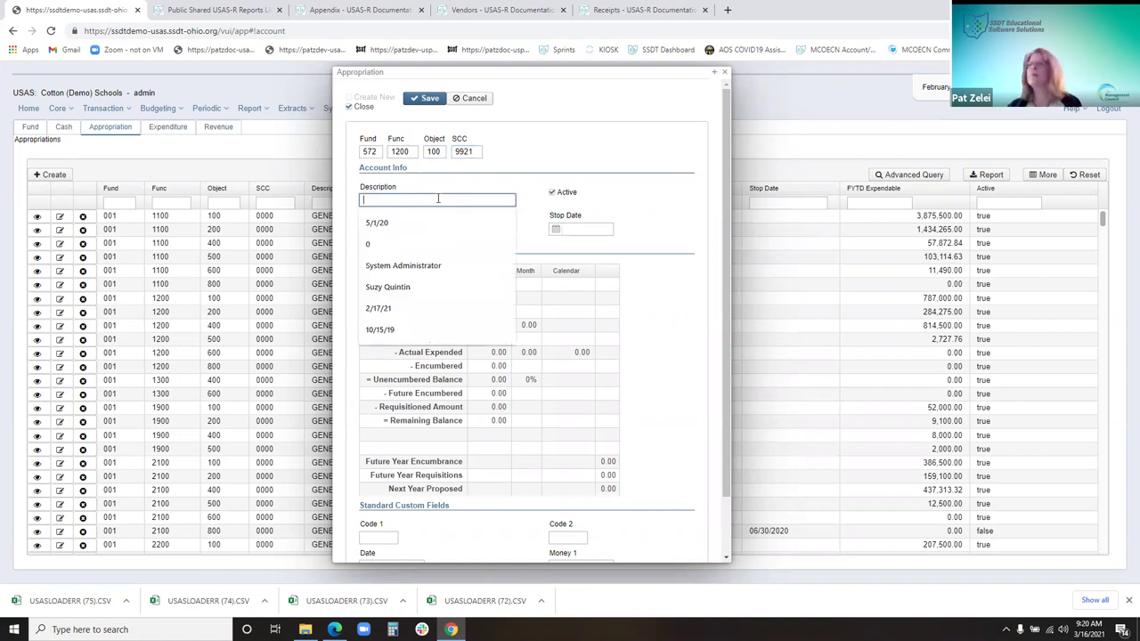
text(Tie)
key(BackSpace)
text(Grant)
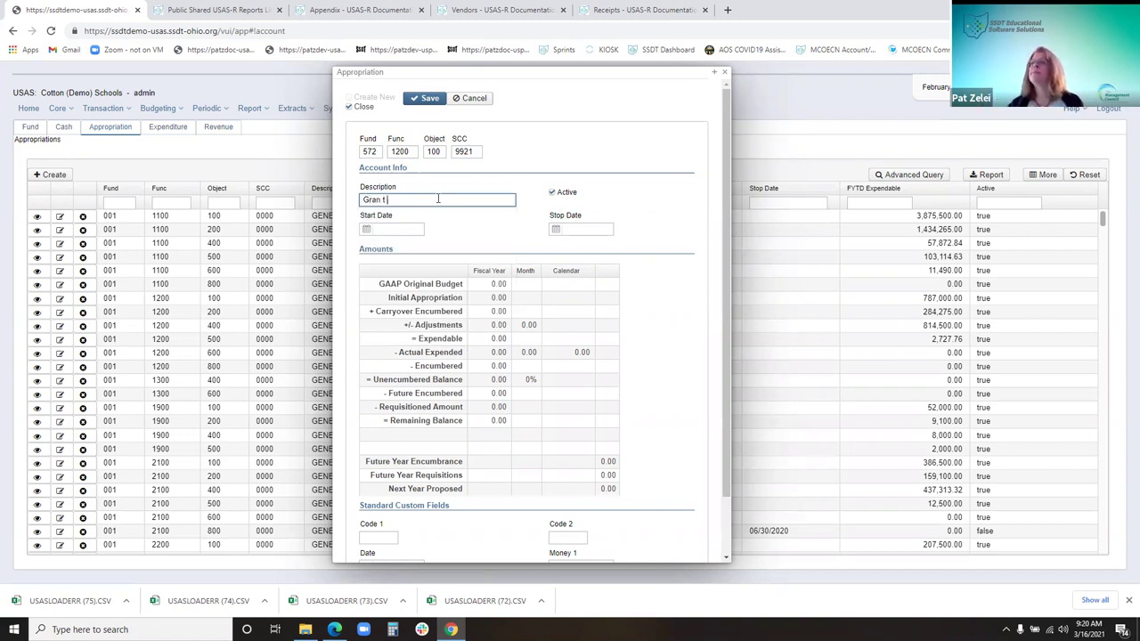
text(t fund)
key(Tab)
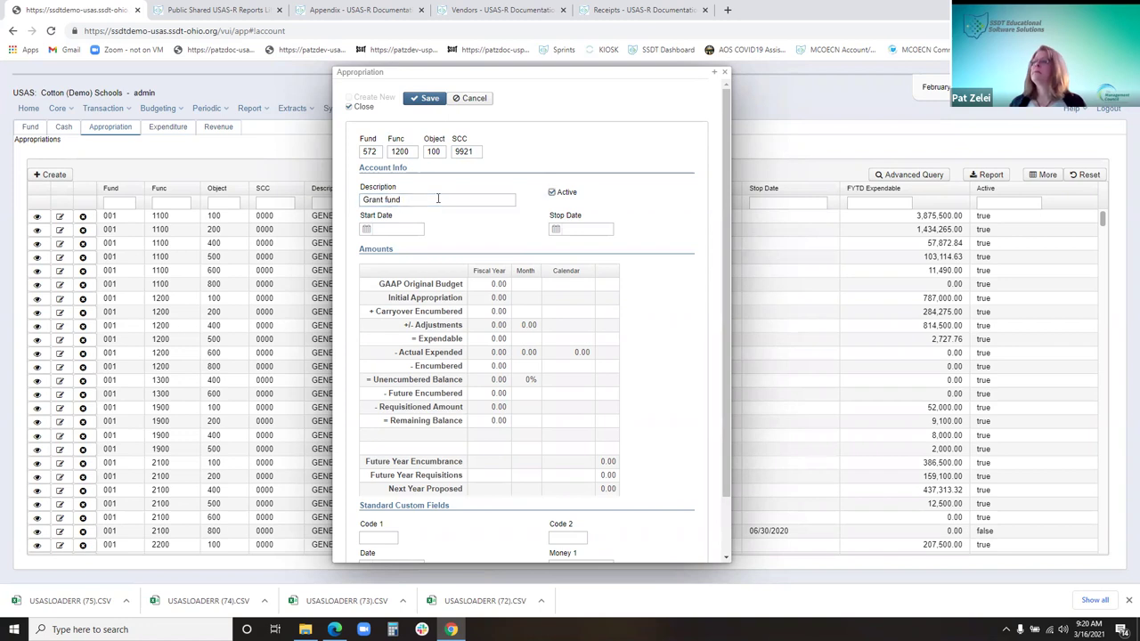
- Pick 3/1/21 as the start date, then retype it as 4/01/21
click(407, 229)
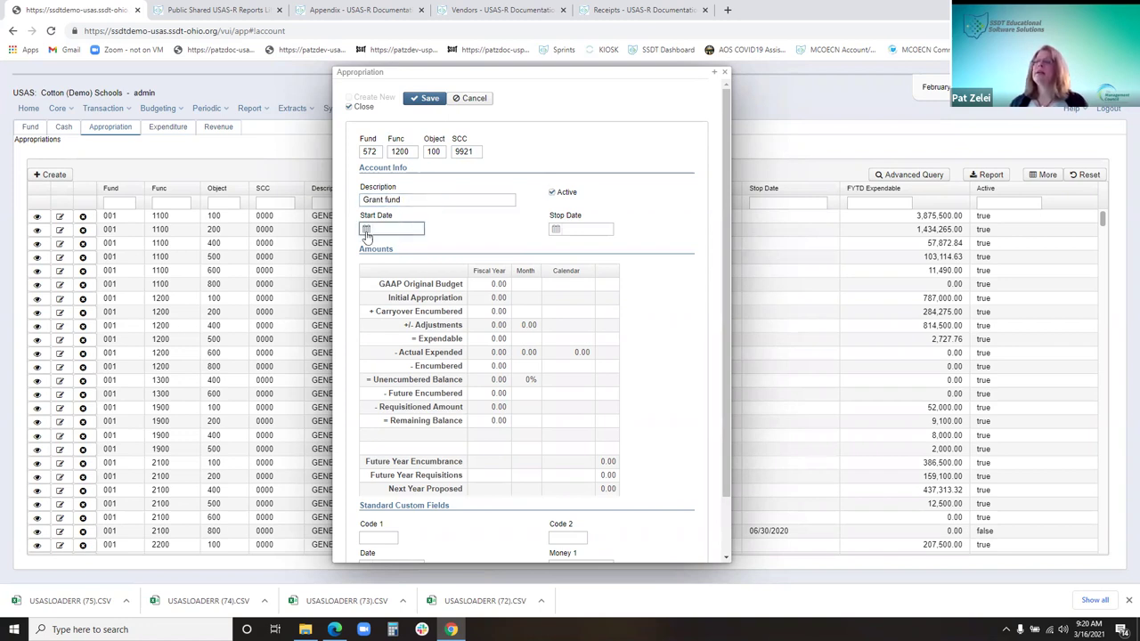
click(366, 230)
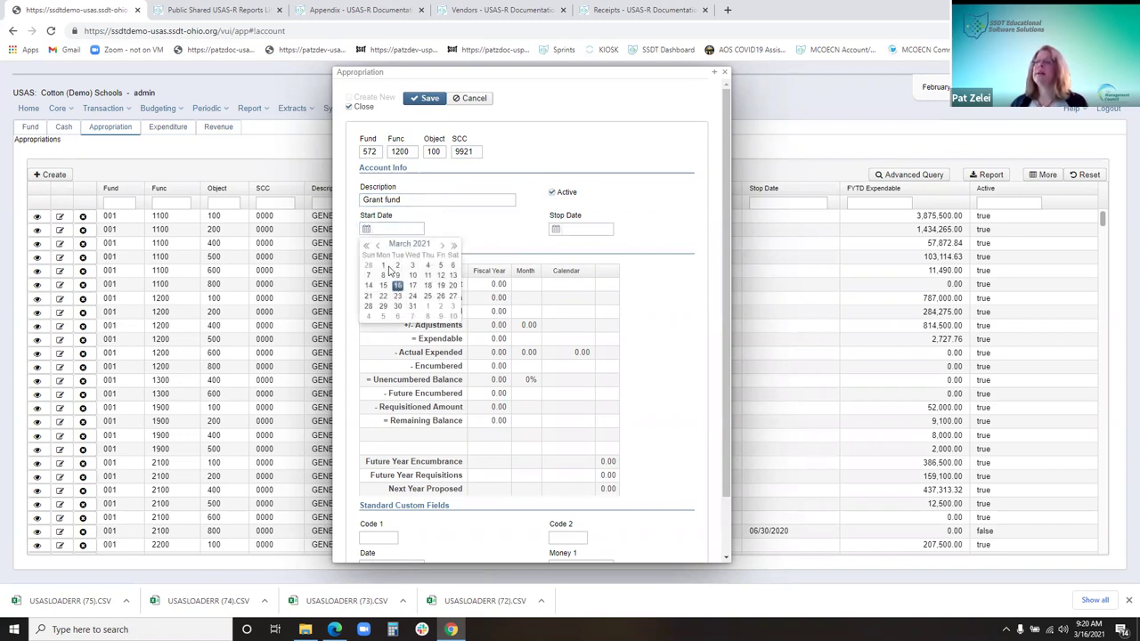
click(388, 269)
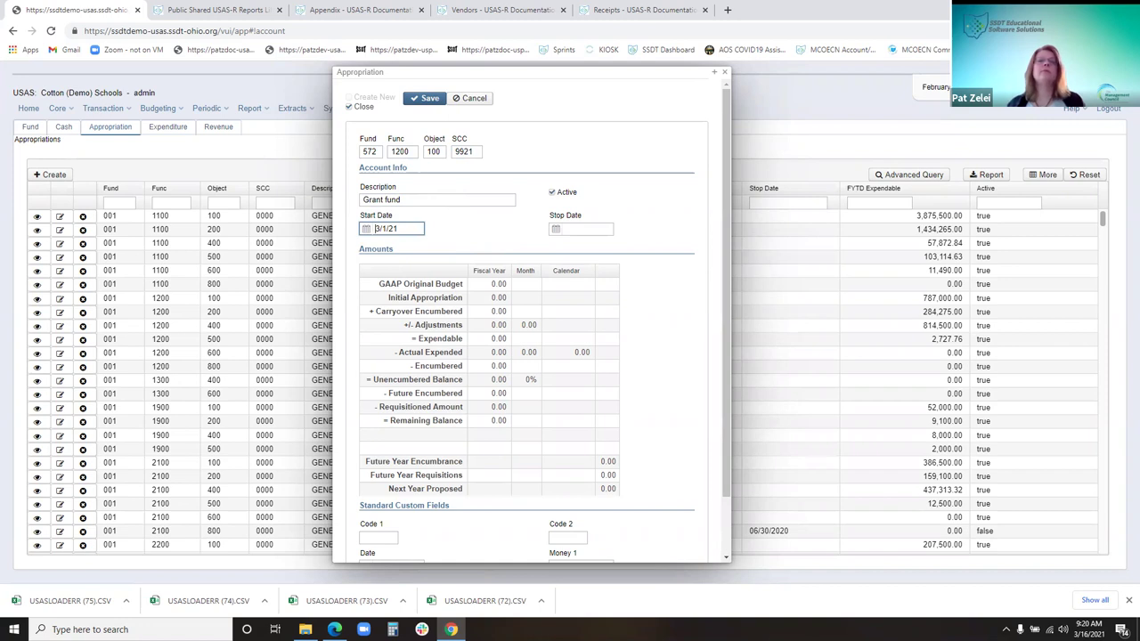
click(416, 228)
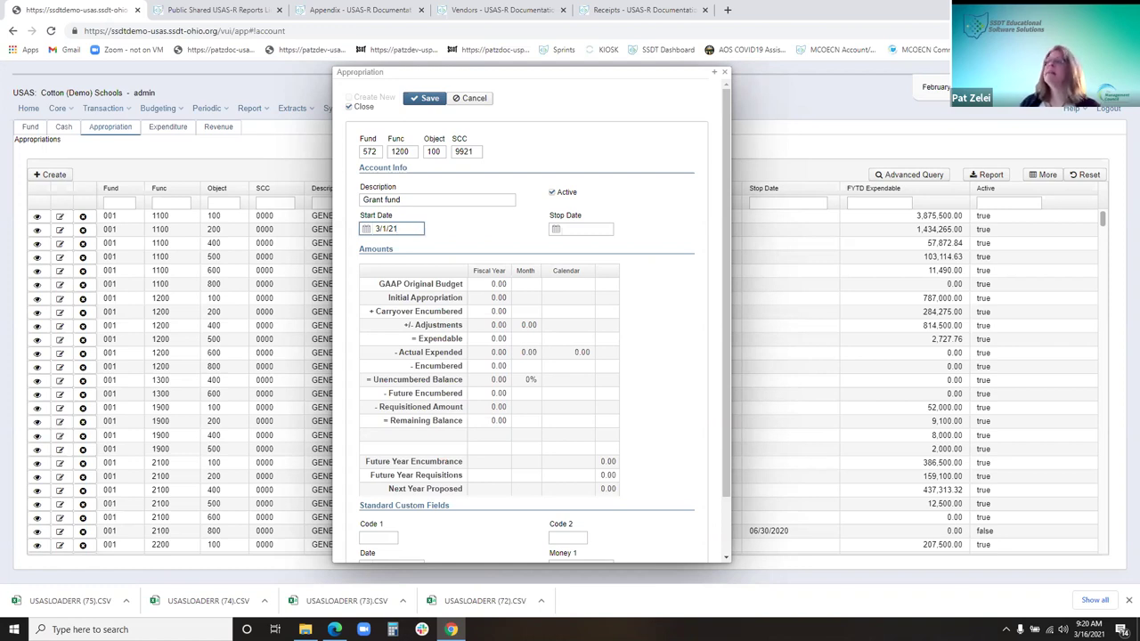
triple_click(362, 229)
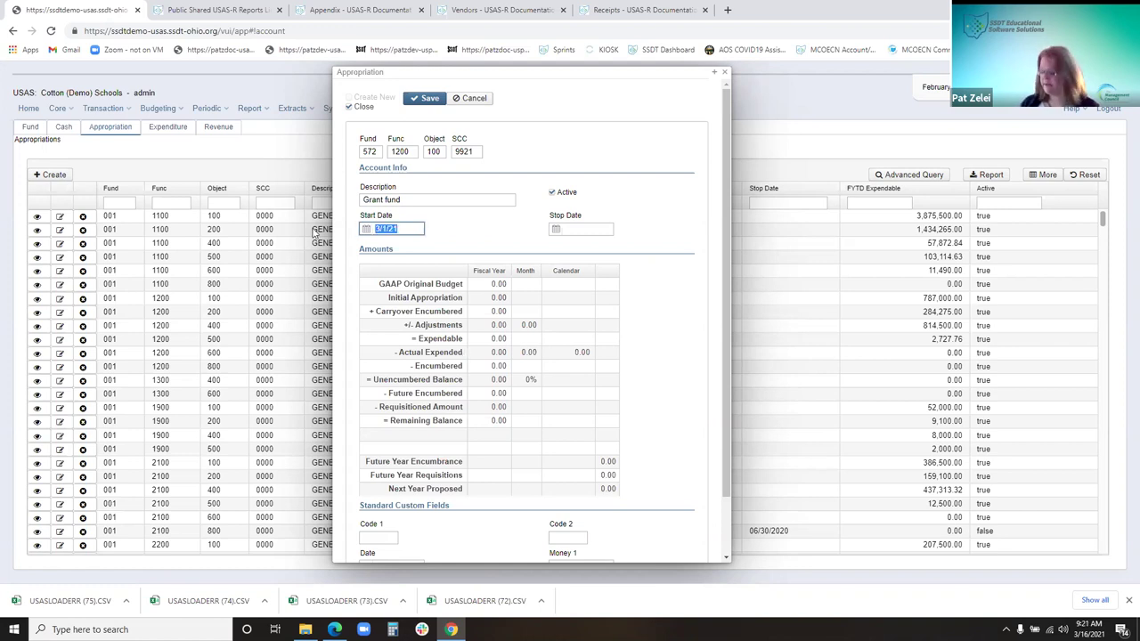
text(4)
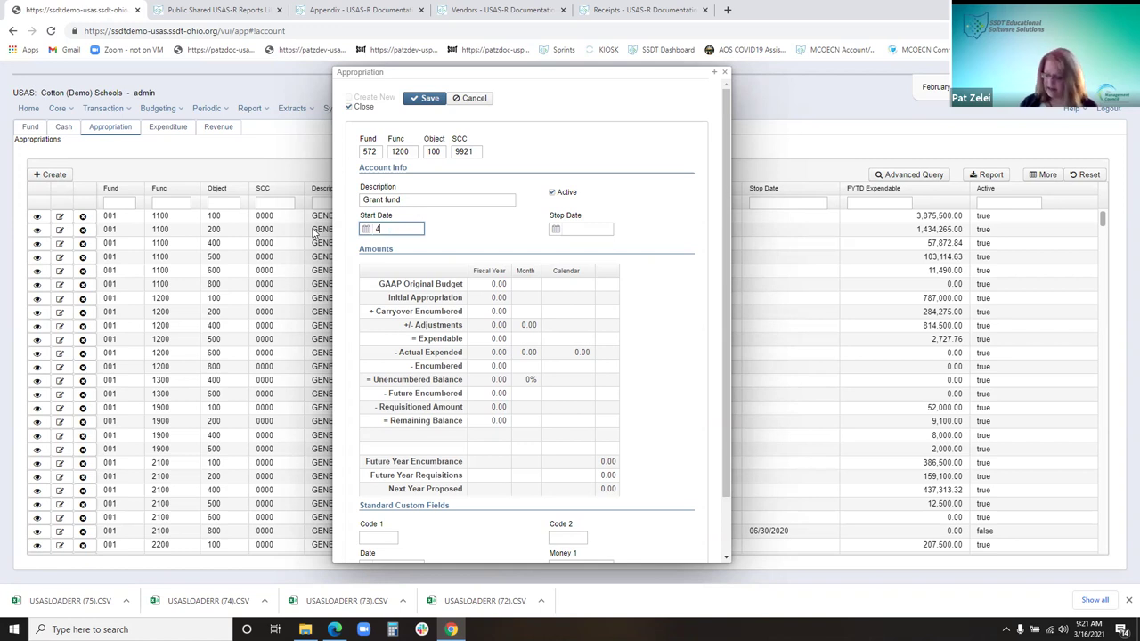
text(/01/21)
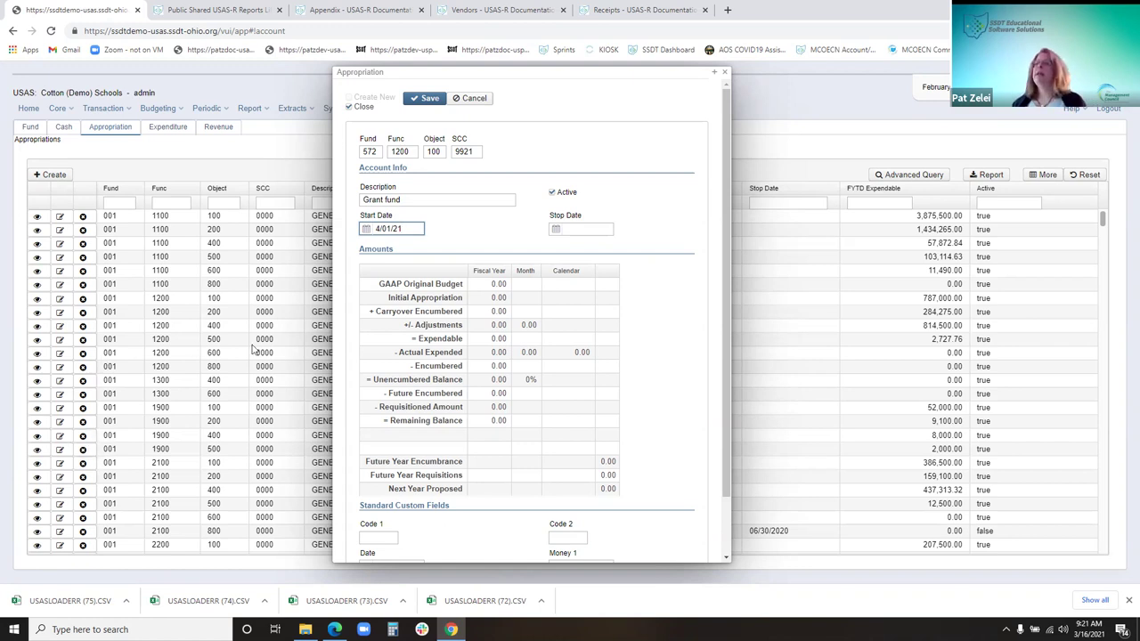
click(591, 230)
text(09/)
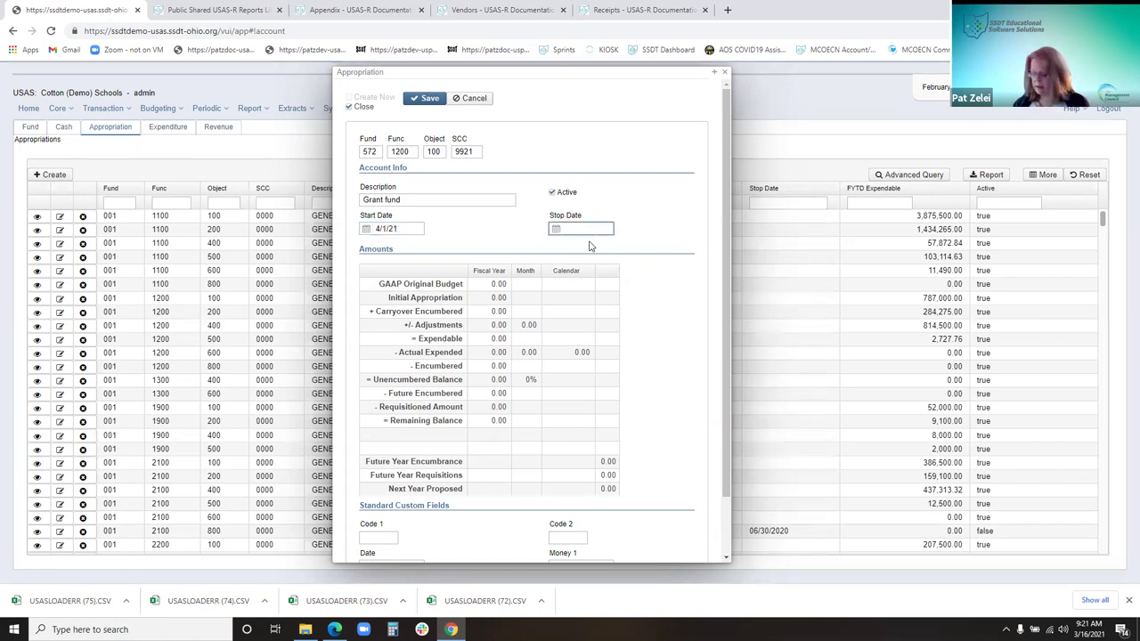
text(30/22)
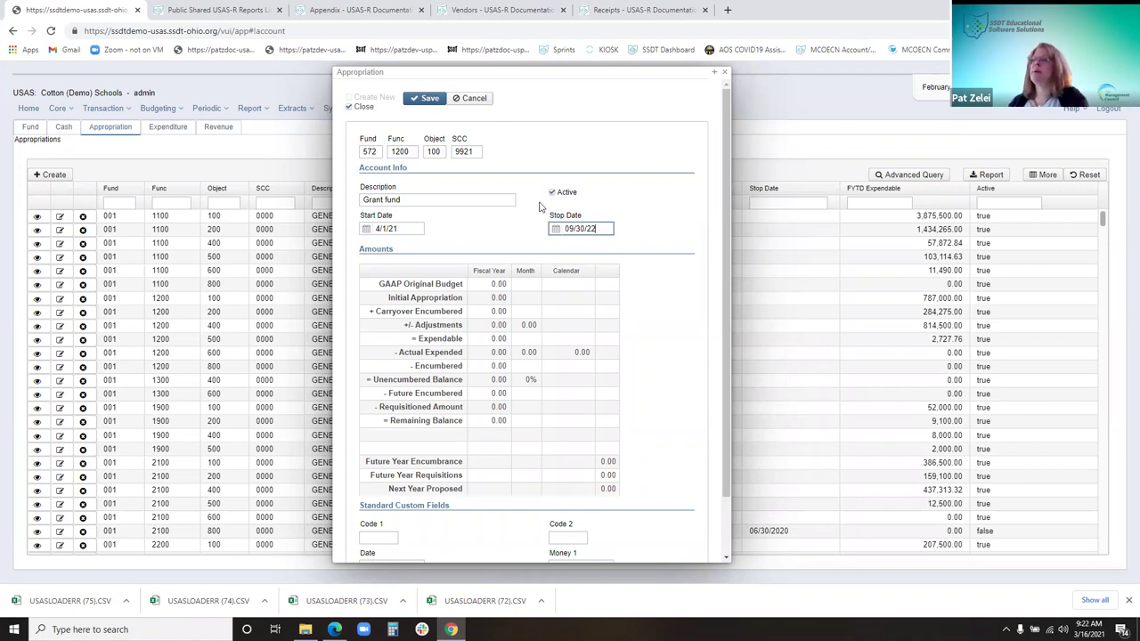
click(432, 104)
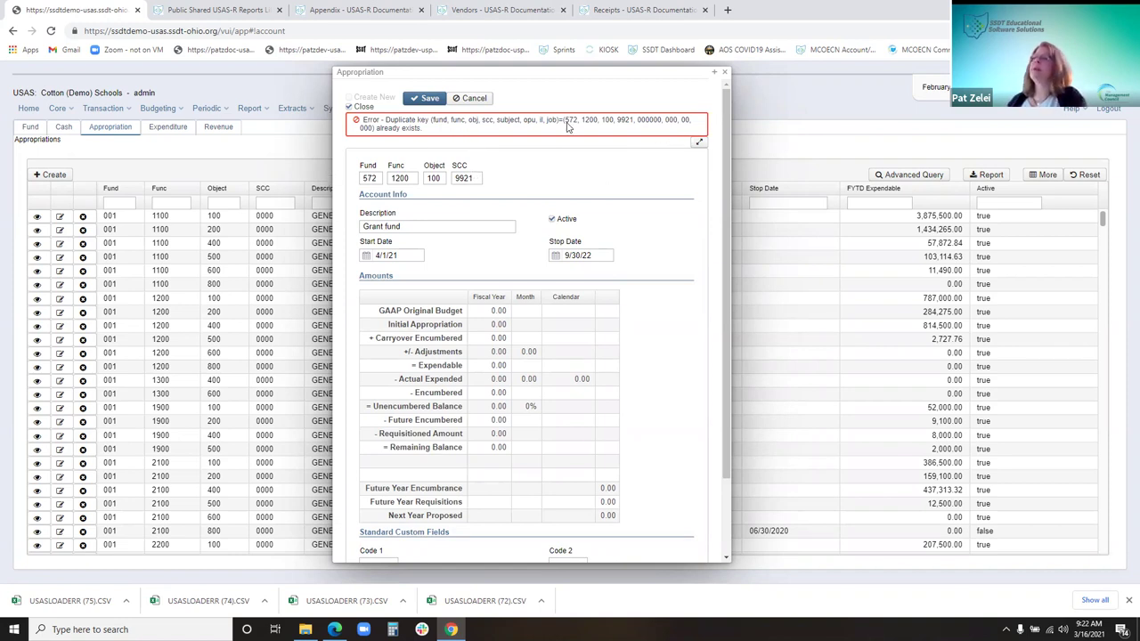
- Change the SCC to 9922, then review and close the duplicate-key error details
click(477, 177)
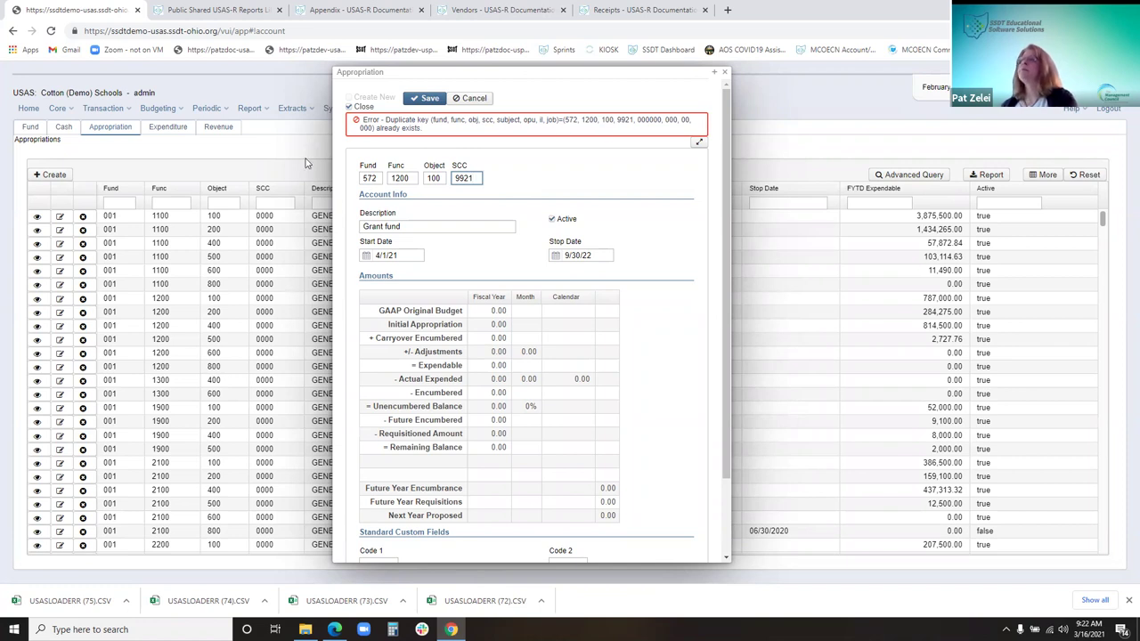
key(BackSpace)
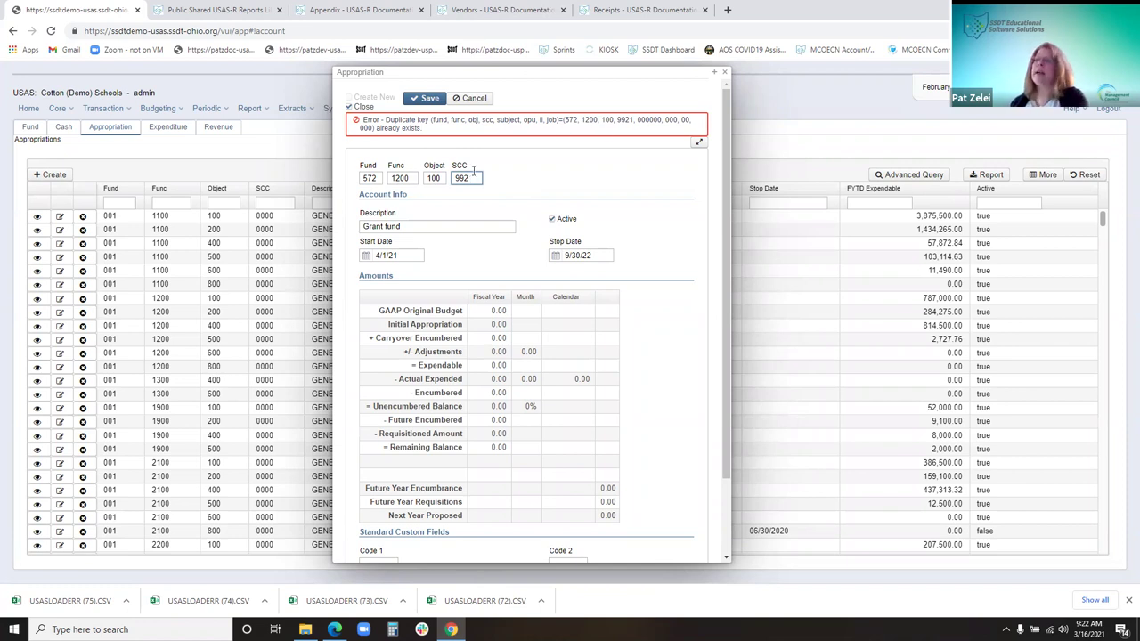
text(2)
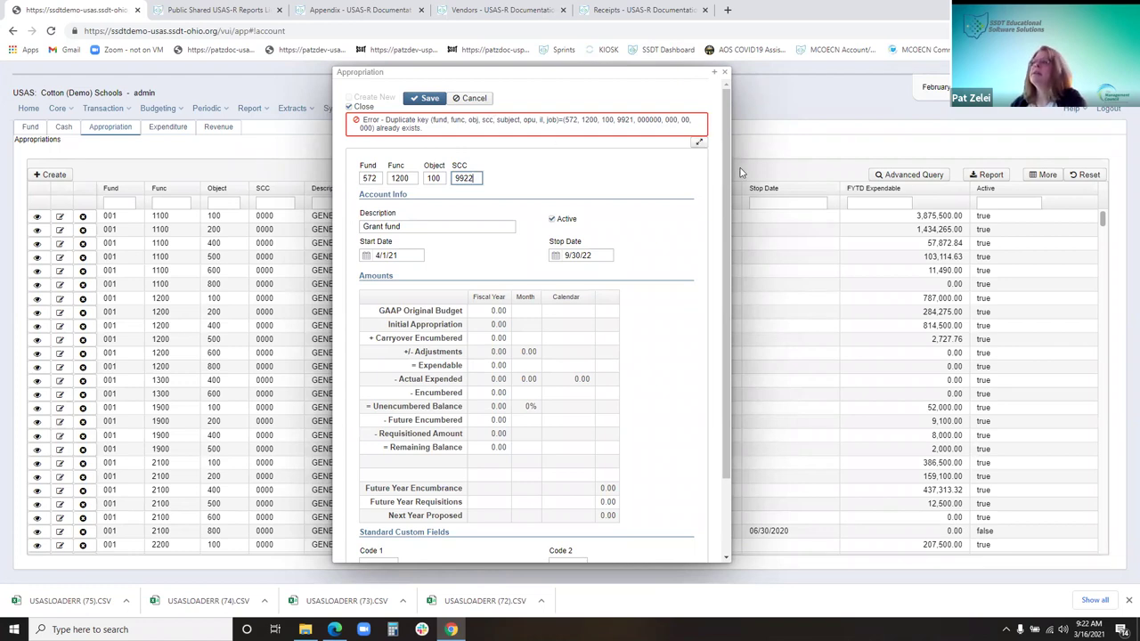
click(700, 144)
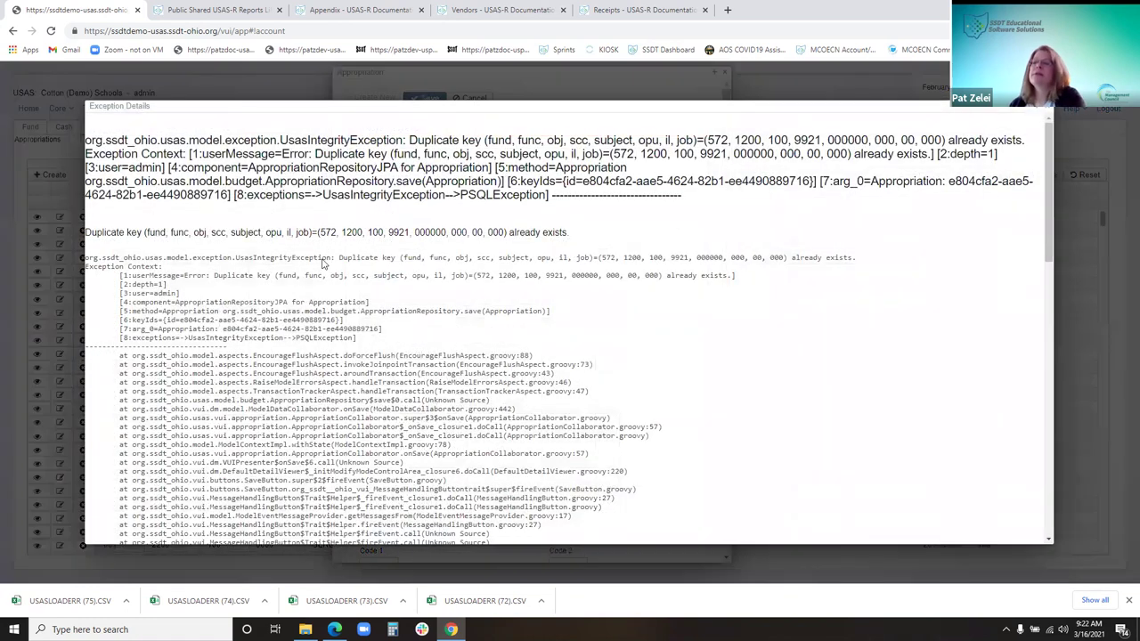
scroll(396, 317, down, 2)
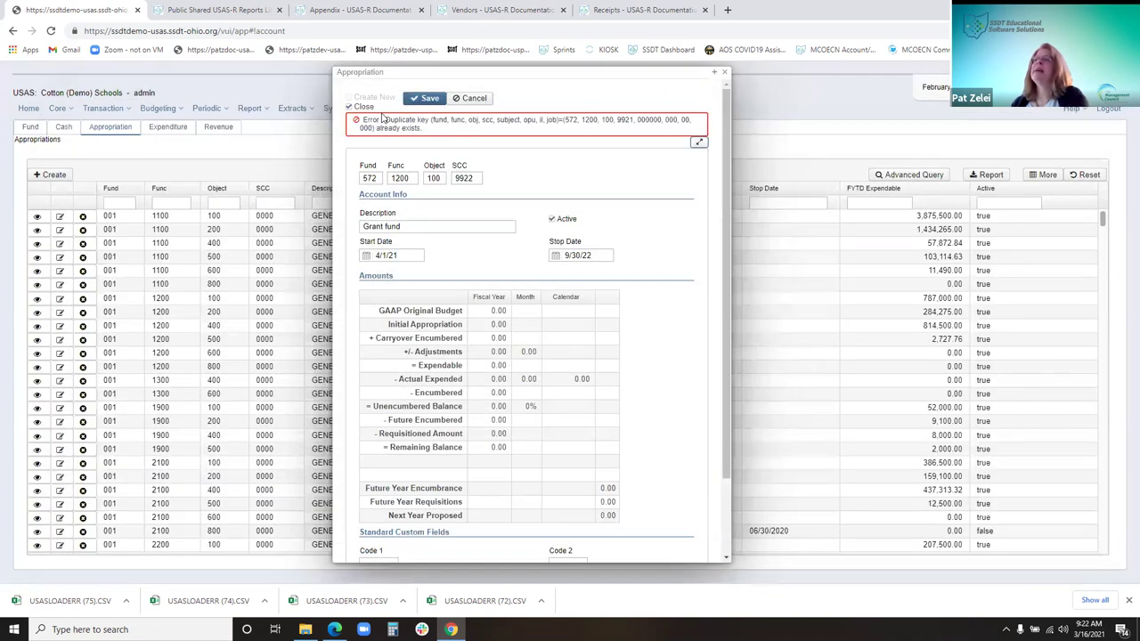
click(374, 108)
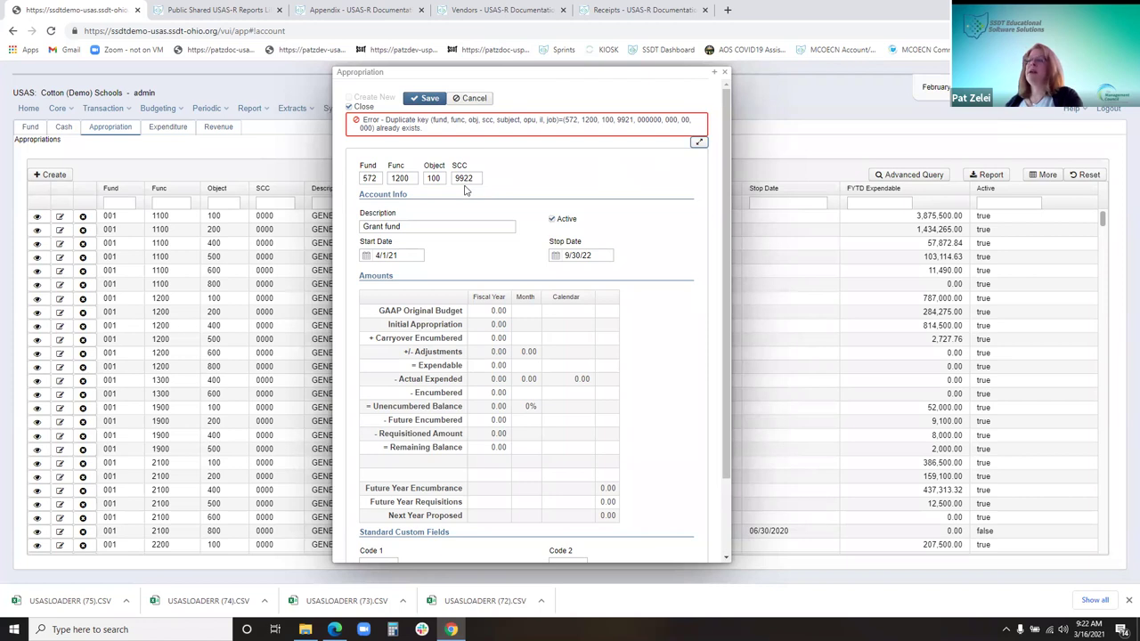
click(430, 98)
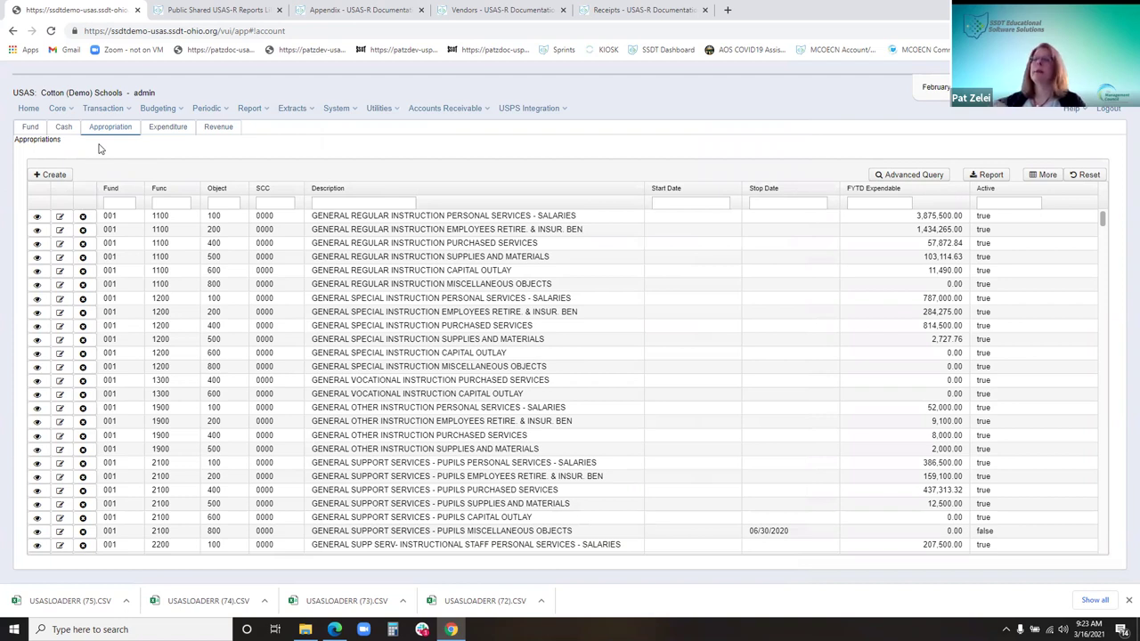
click(279, 201)
text(9922)
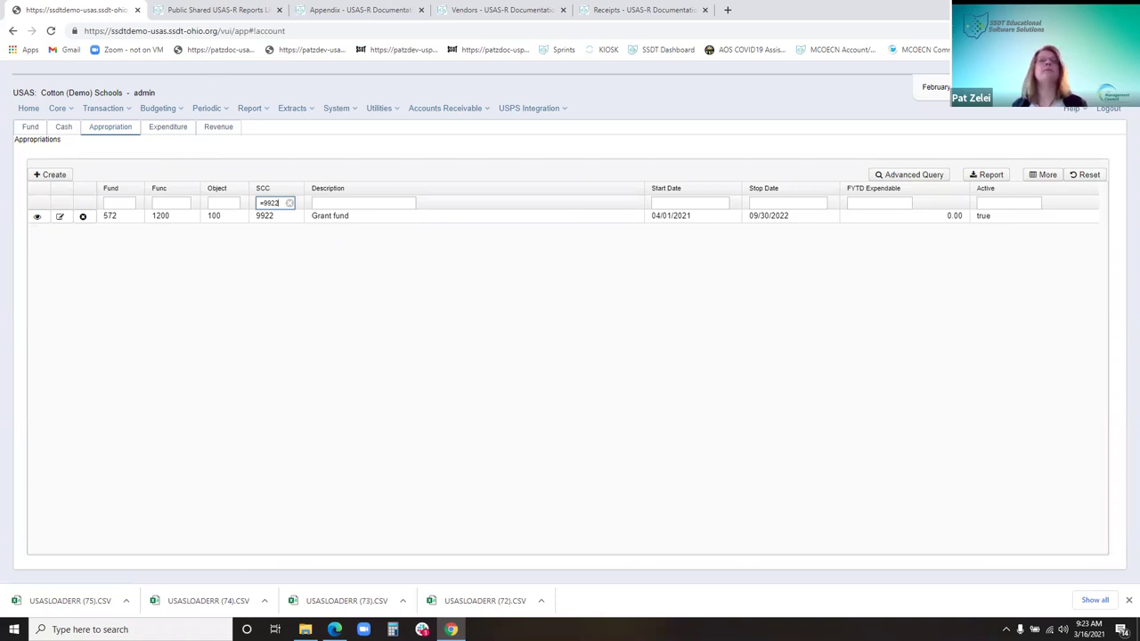
click(166, 130)
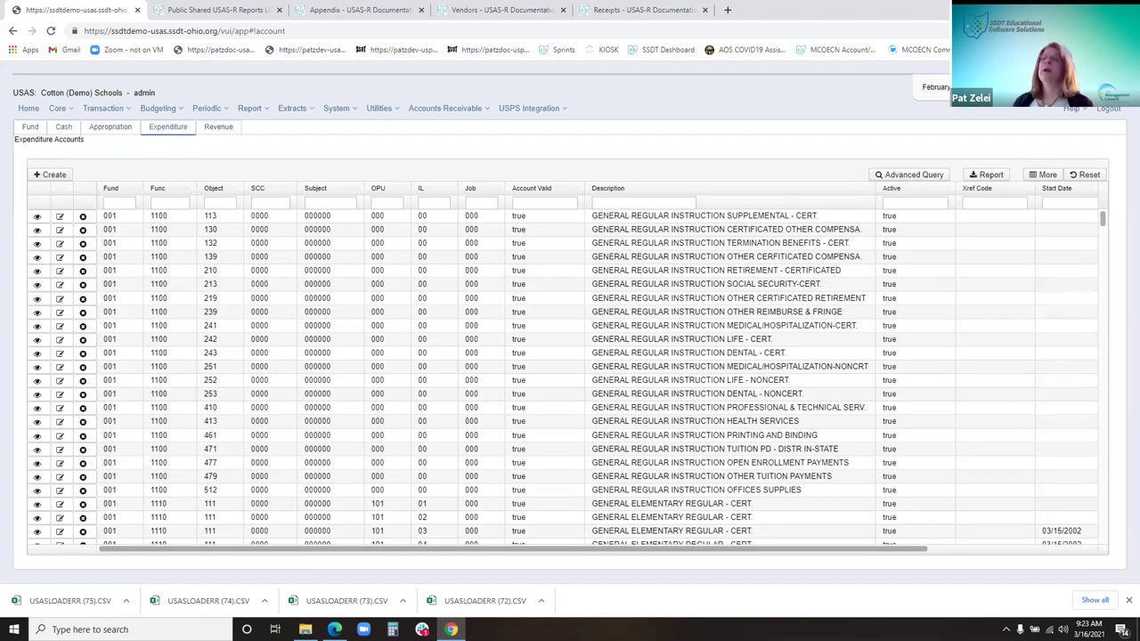
click(58, 218)
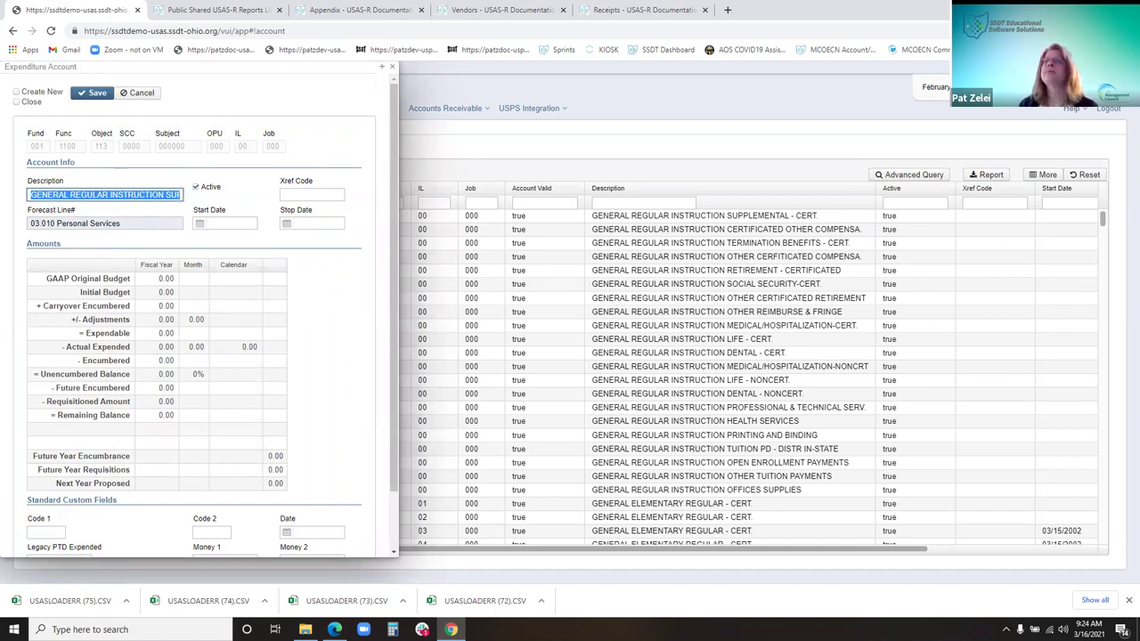
- Toggle the account inactive and back to active, then cancel the edits
click(196, 188)
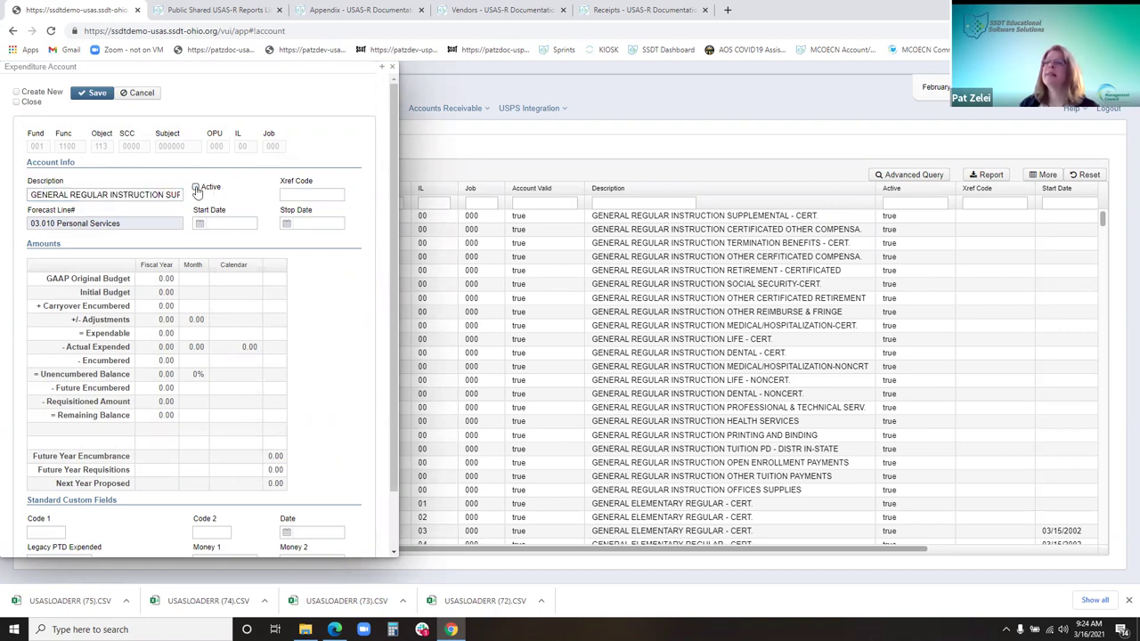
click(196, 188)
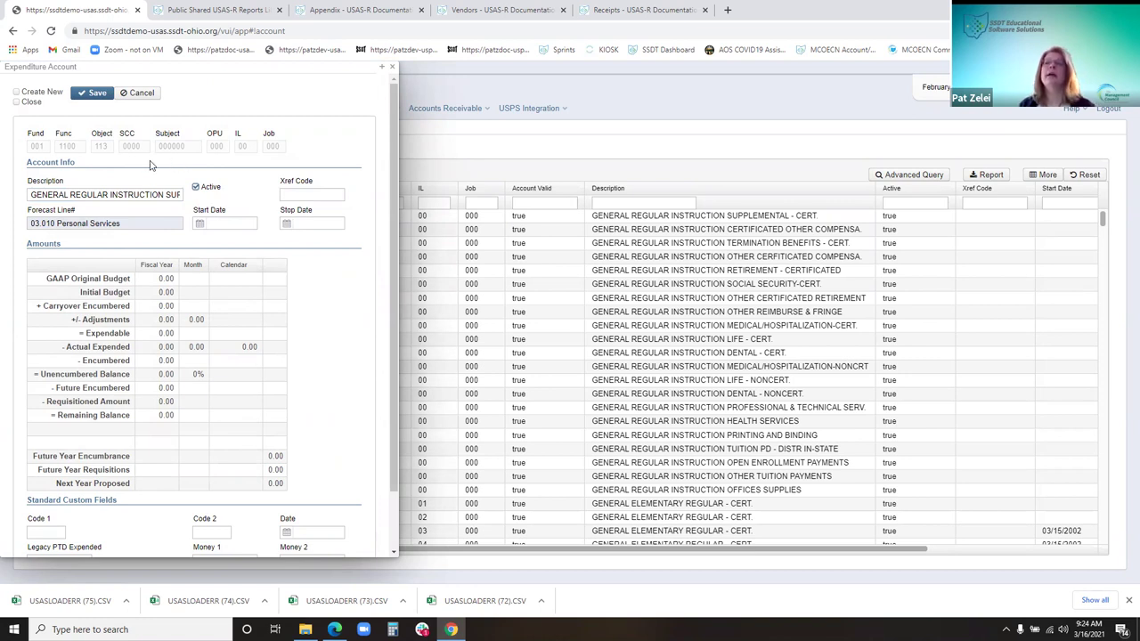
right_click(128, 92)
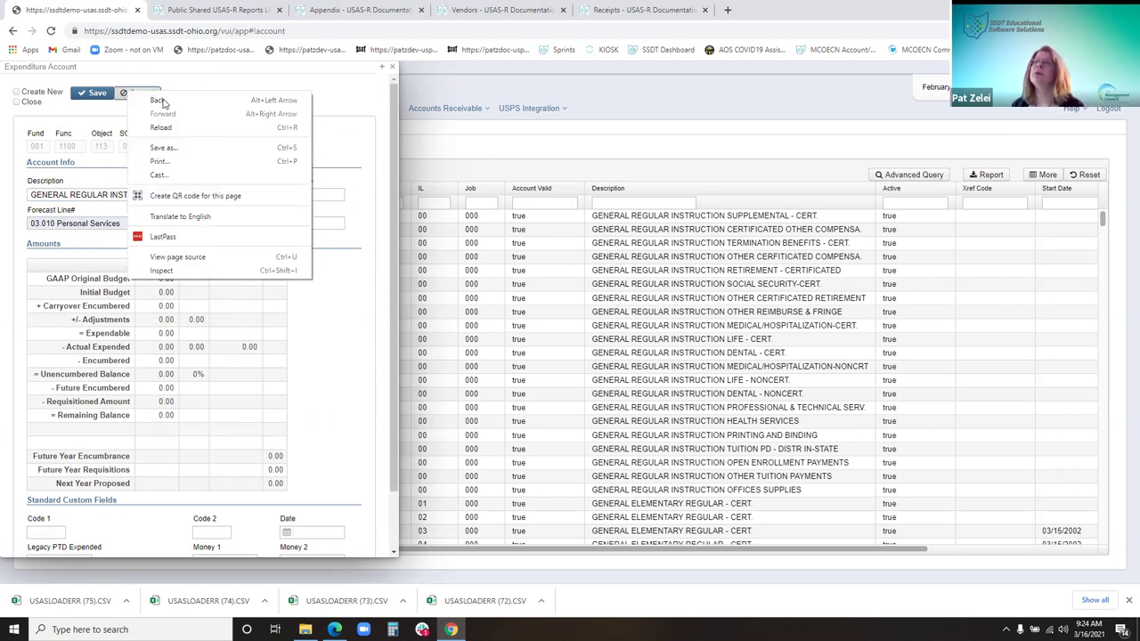
click(222, 85)
click(140, 93)
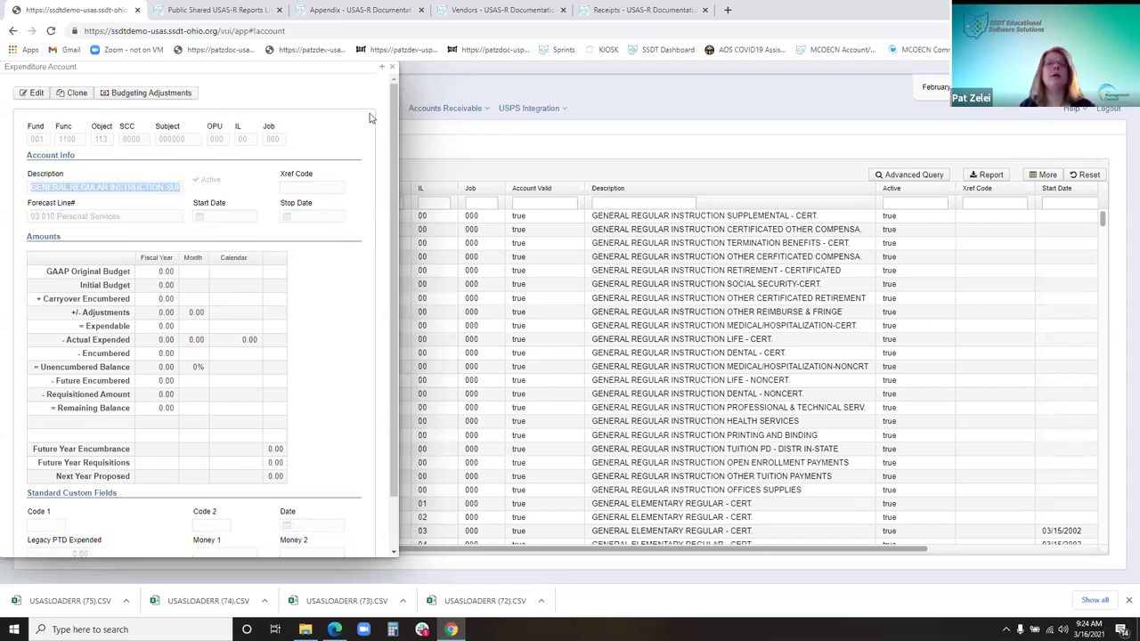
- Clone the account, review the copy's description, start date and SCC code, then close both forms unsaved
click(77, 93)
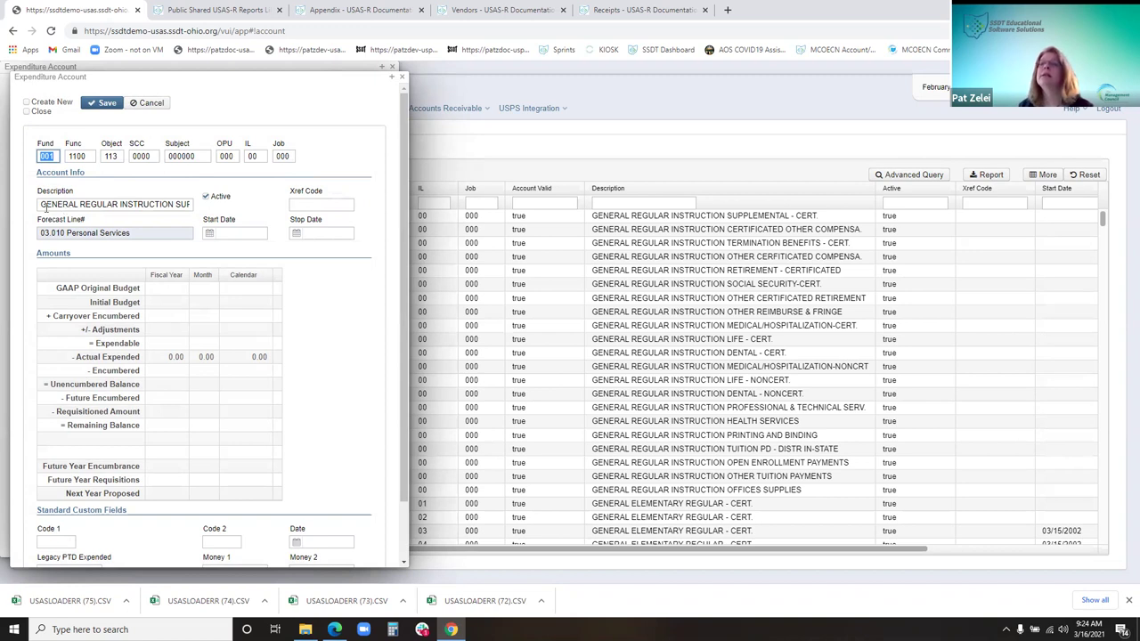
drag(42, 203, 226, 206)
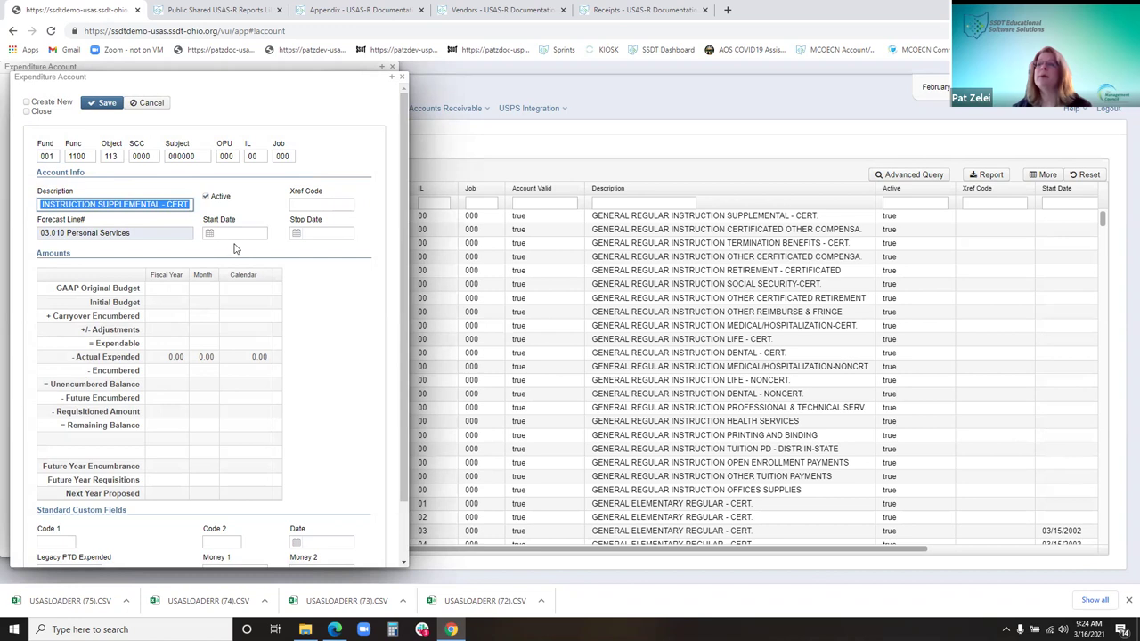
click(235, 234)
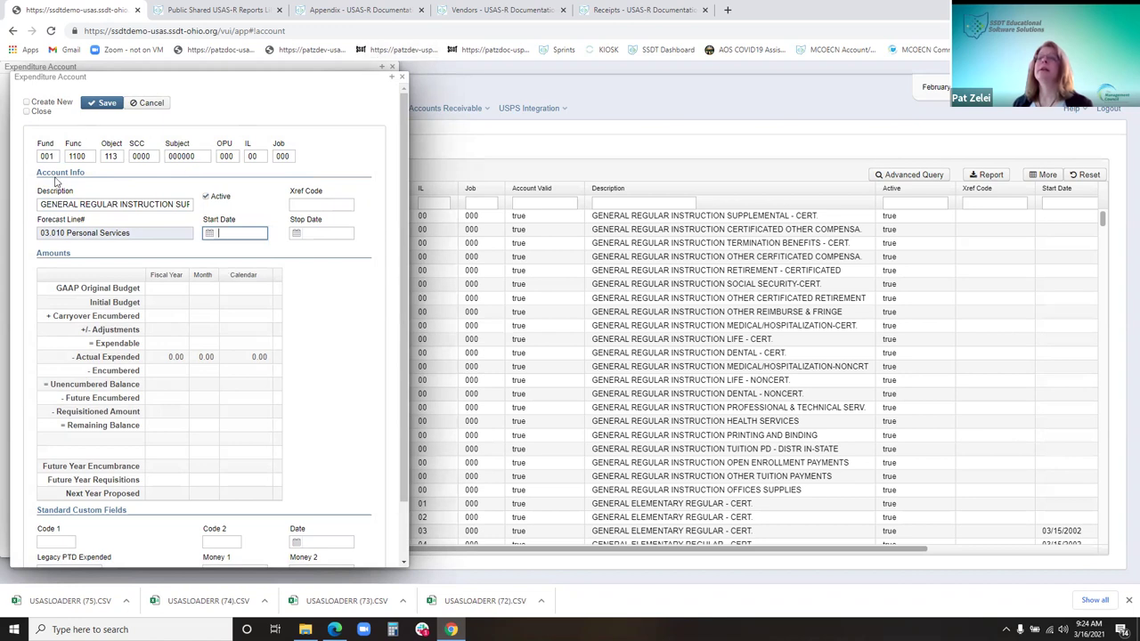
double_click(150, 157)
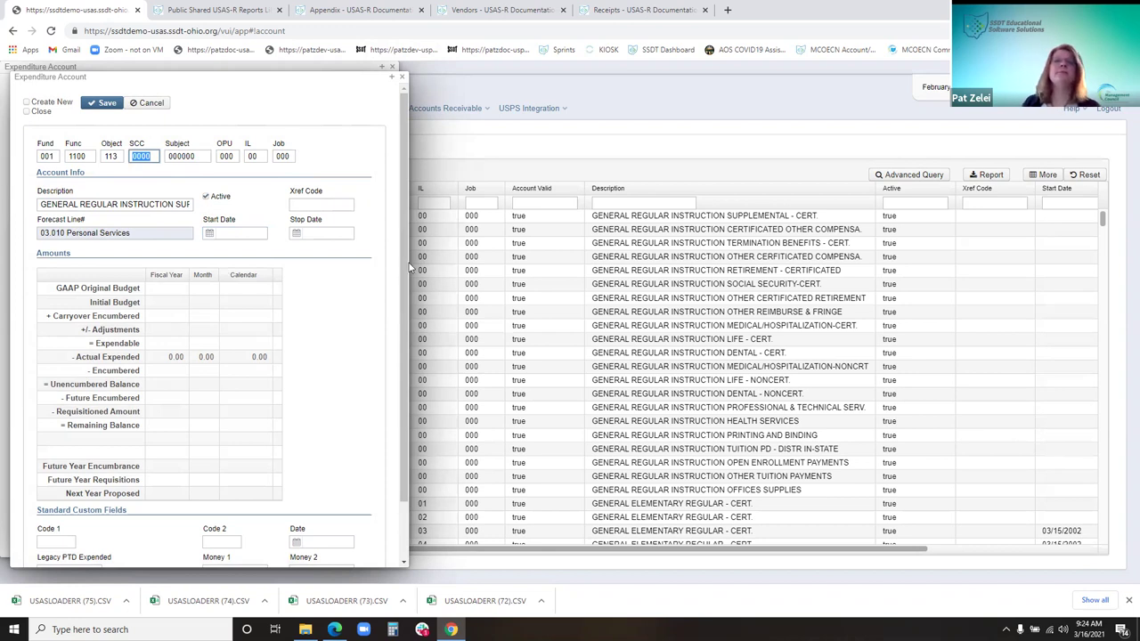
click(403, 78)
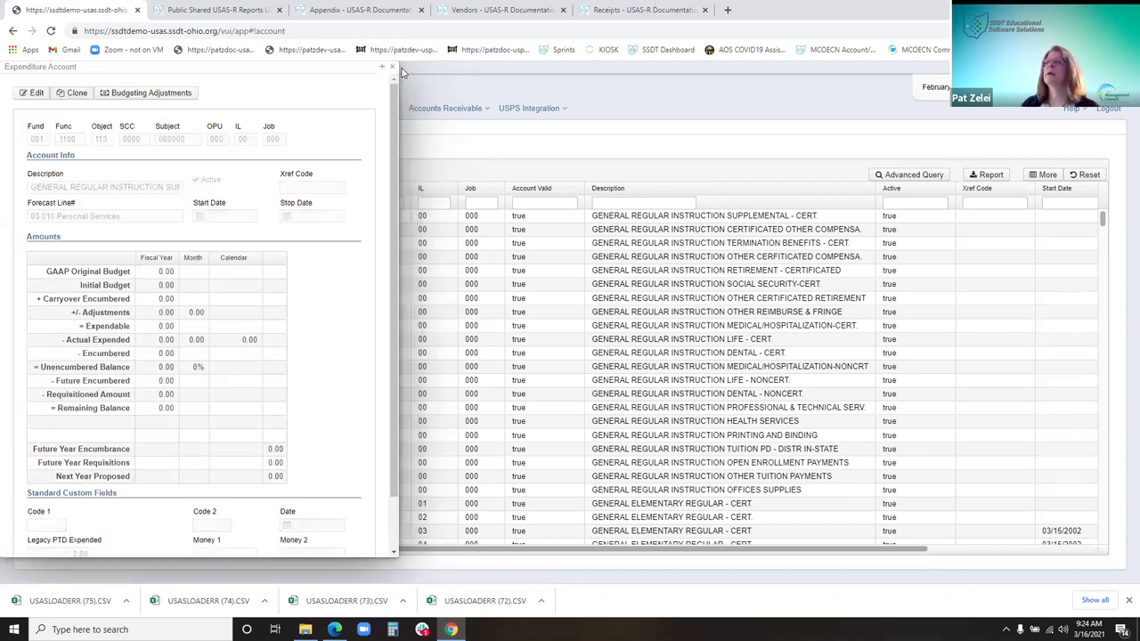
click(388, 80)
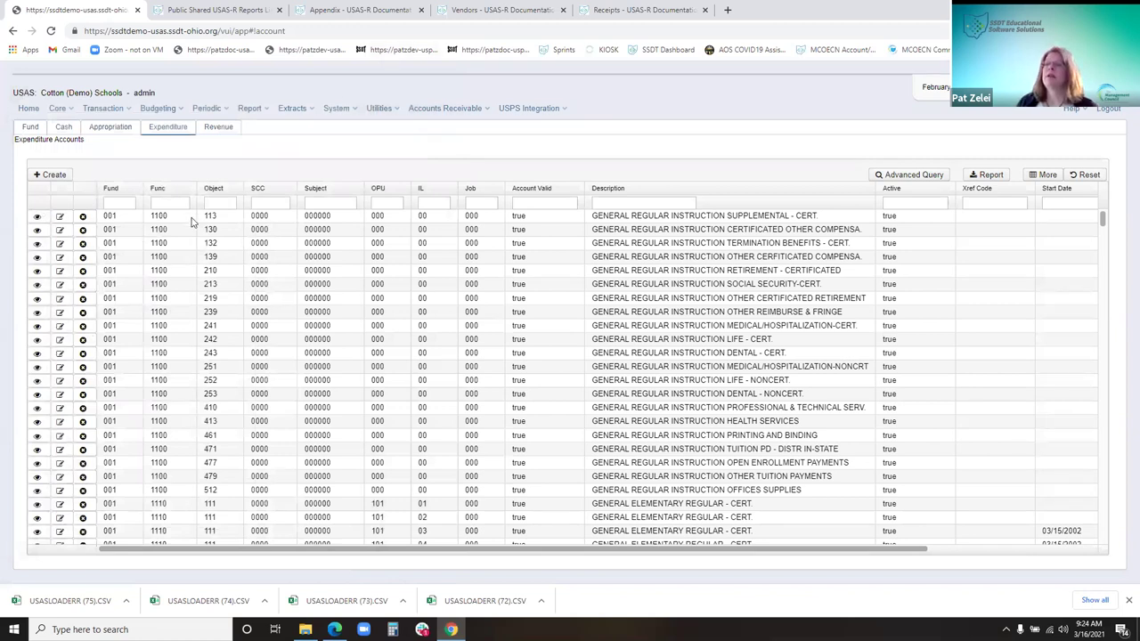
- Filter the expenditure accounts by fund 006, function 3120 and object 570
click(125, 204)
right_click(128, 206)
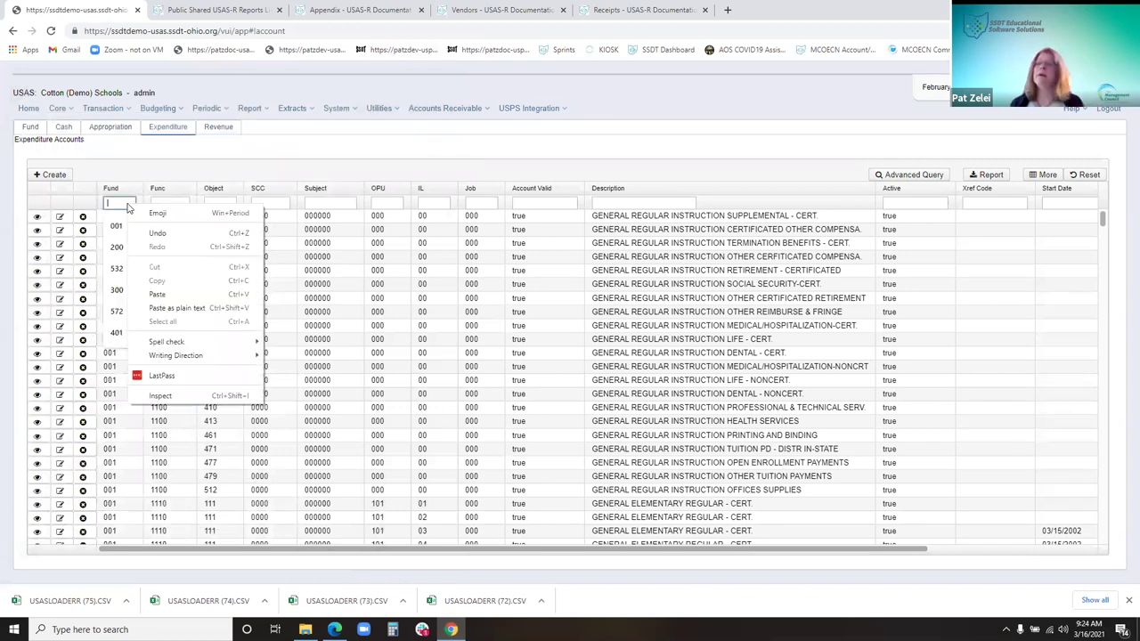
click(116, 203)
text(001)
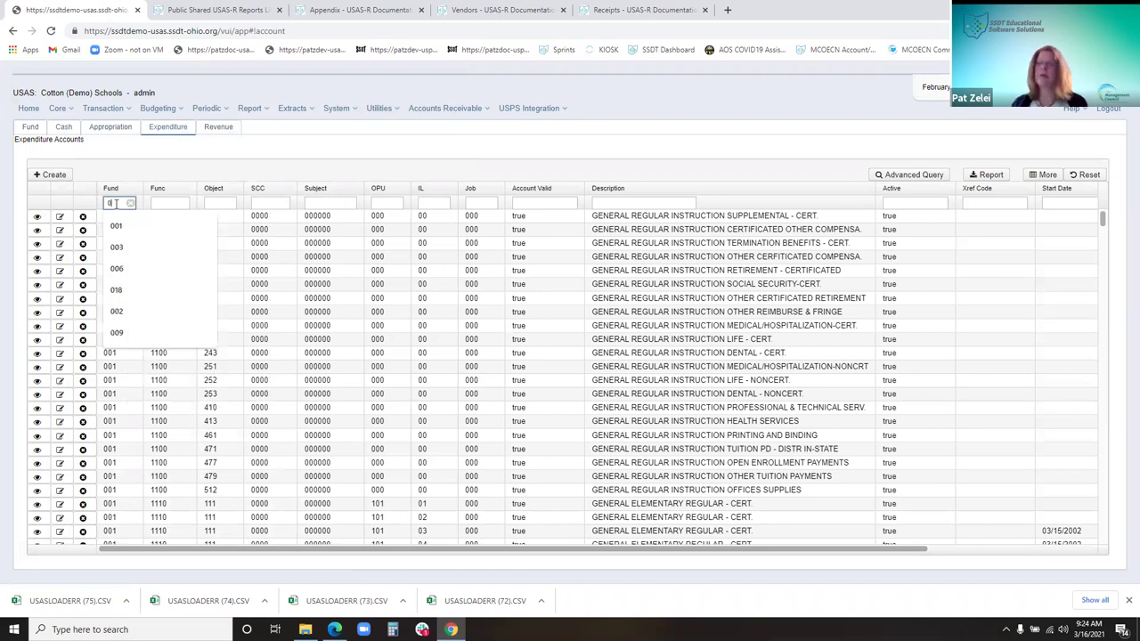
key(Tab)
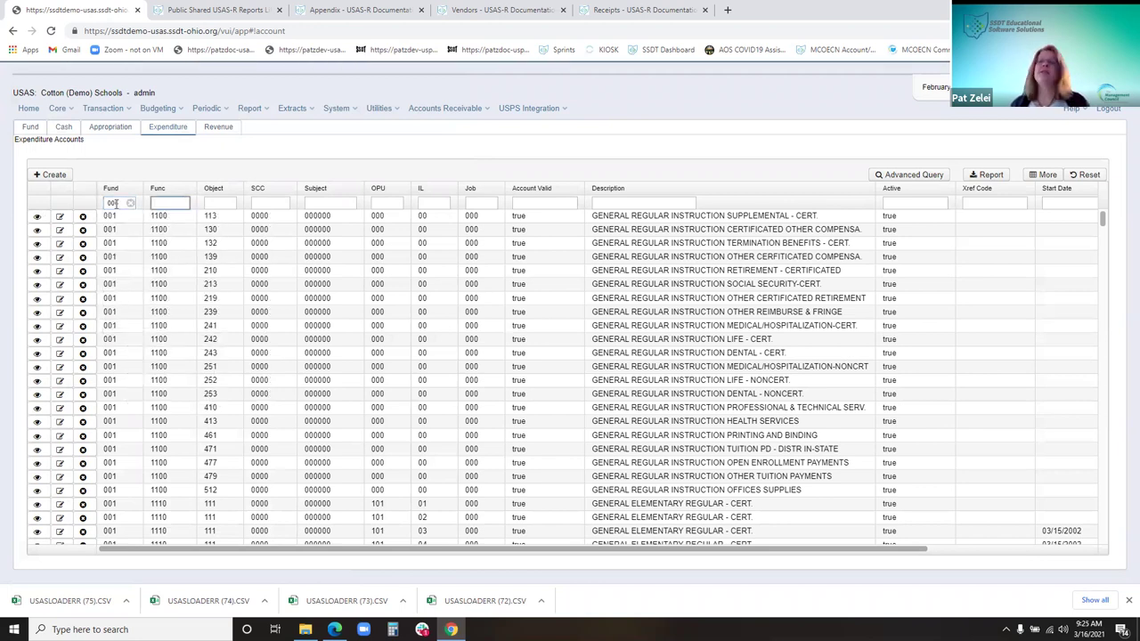
text(3120)
key(Tab)
text(570)
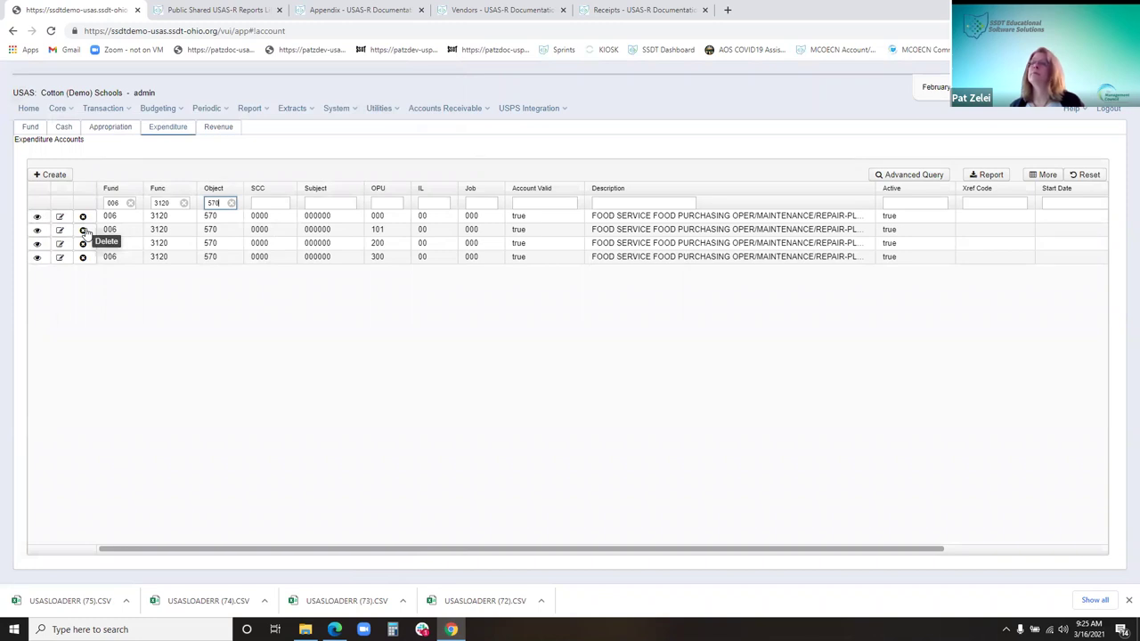
- Open the first food service account, clone it, then close the details and discard the copy
click(37, 217)
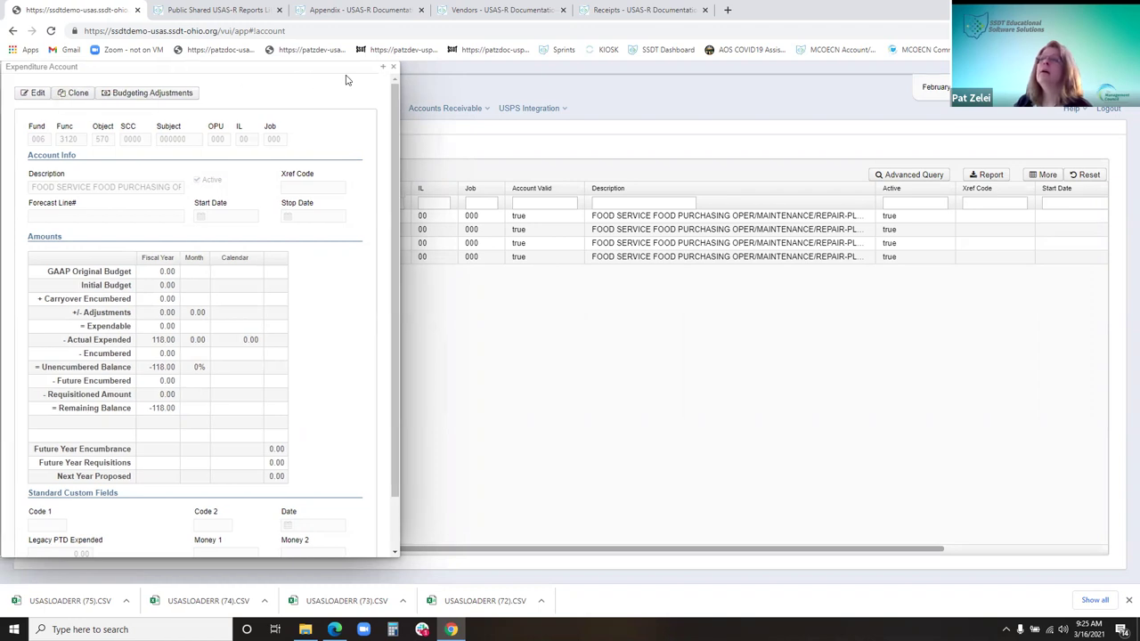
drag(347, 78, 521, 87)
click(246, 100)
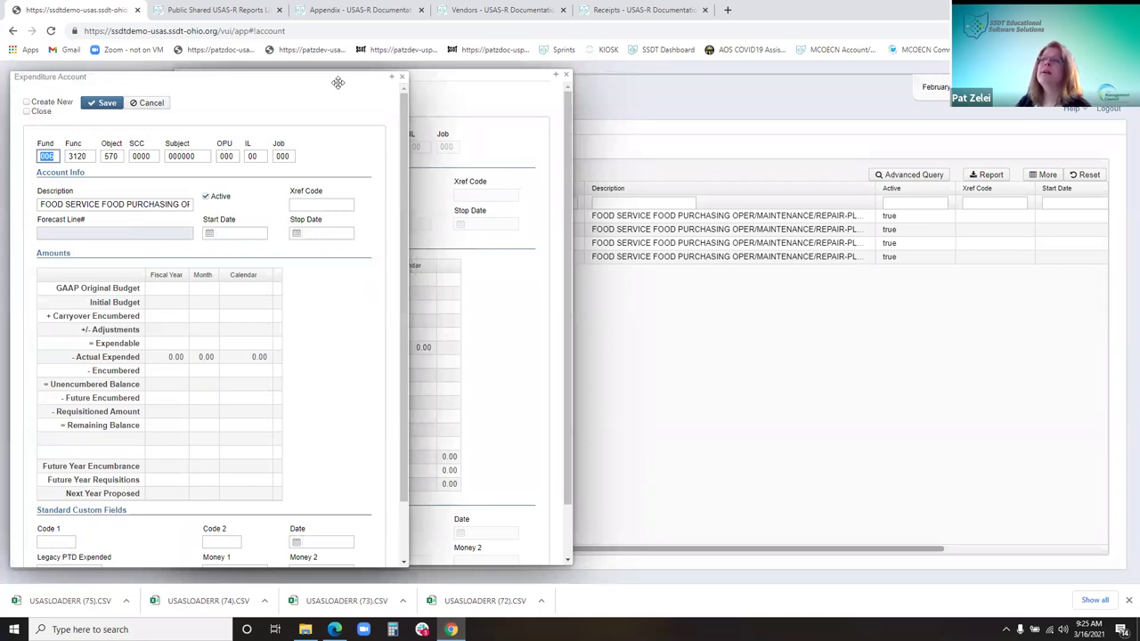
drag(318, 77, 422, 100)
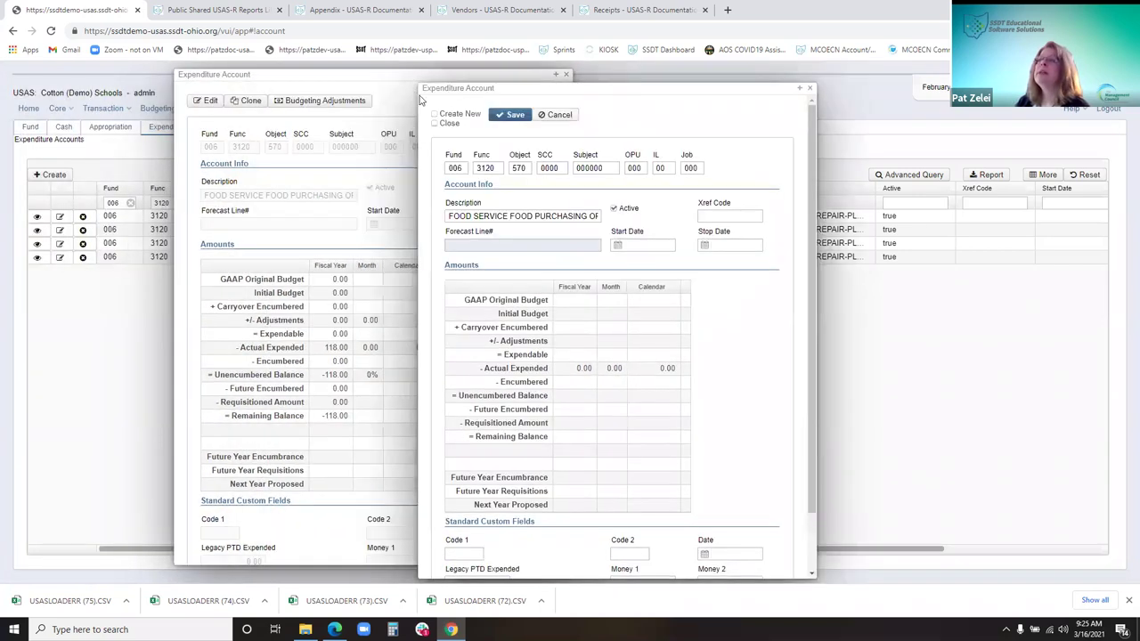
click(566, 75)
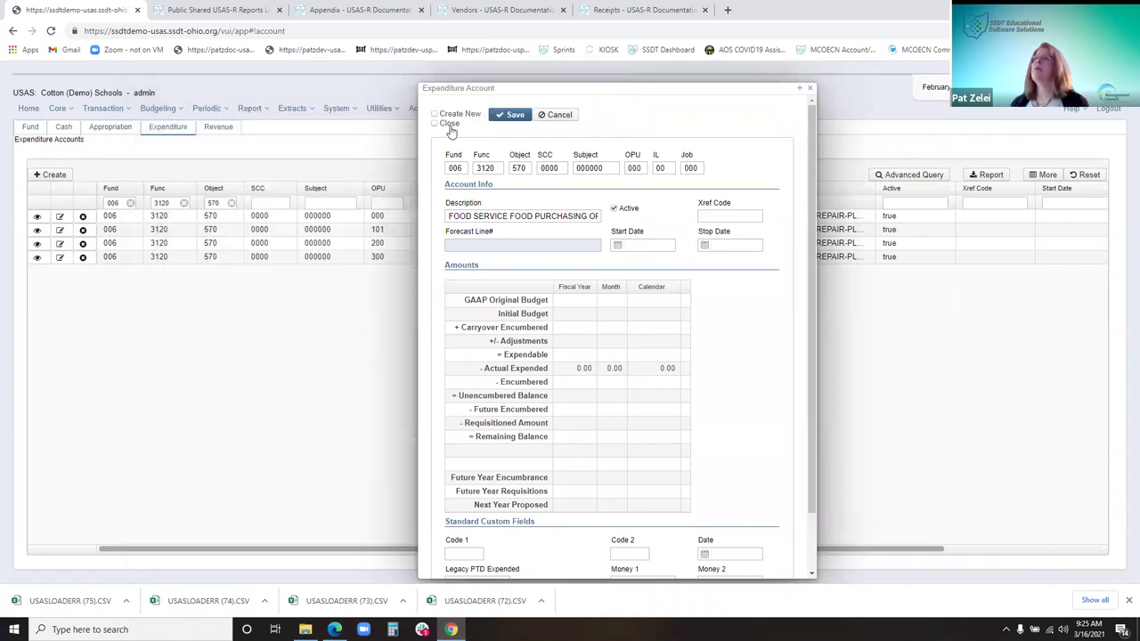
click(556, 117)
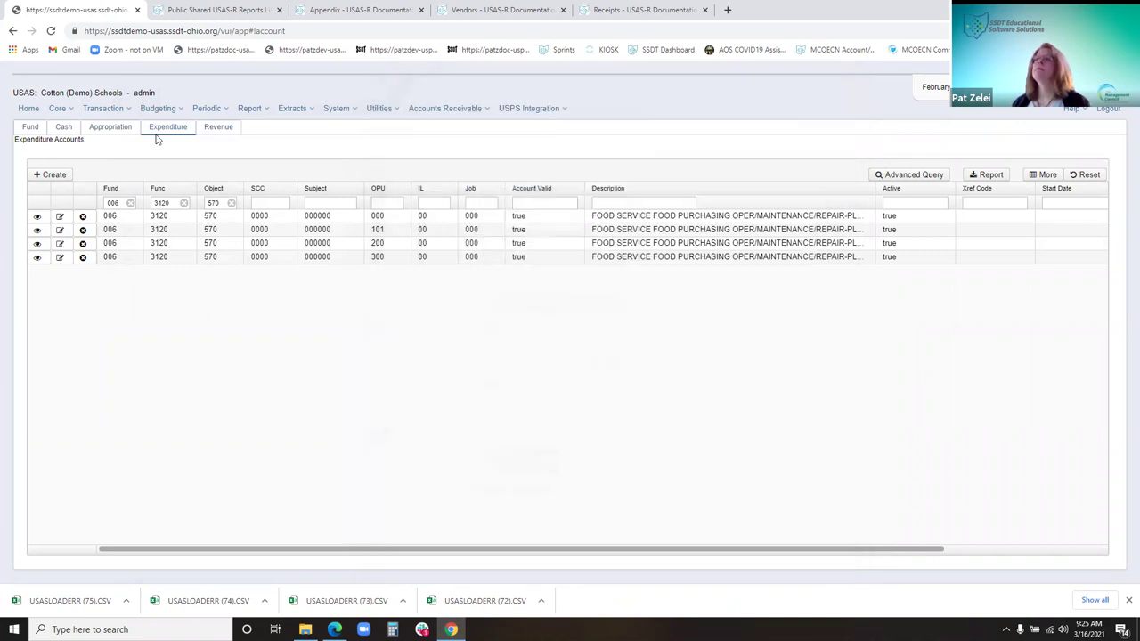
- Open the first food service account's budgeting transactions and start a new adjustment
click(38, 216)
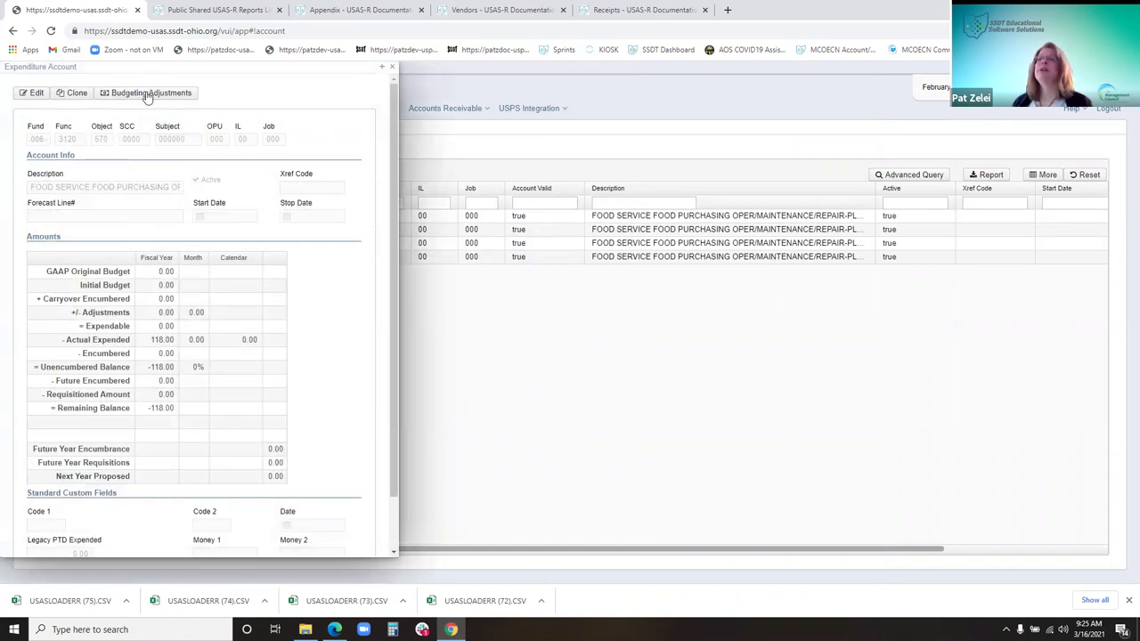
click(147, 94)
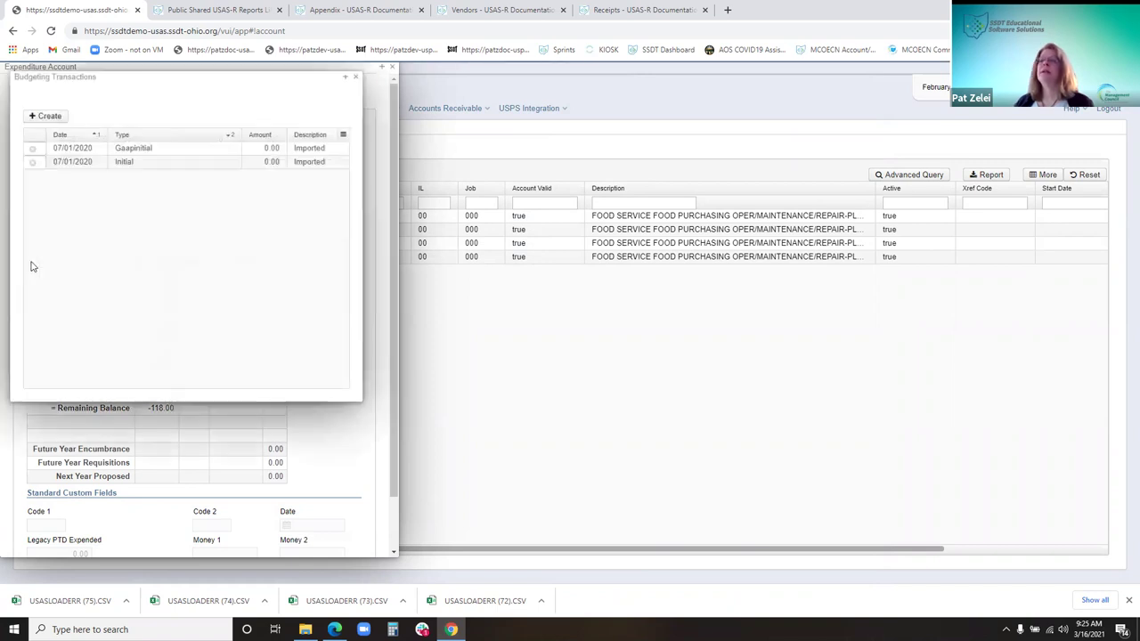
click(47, 116)
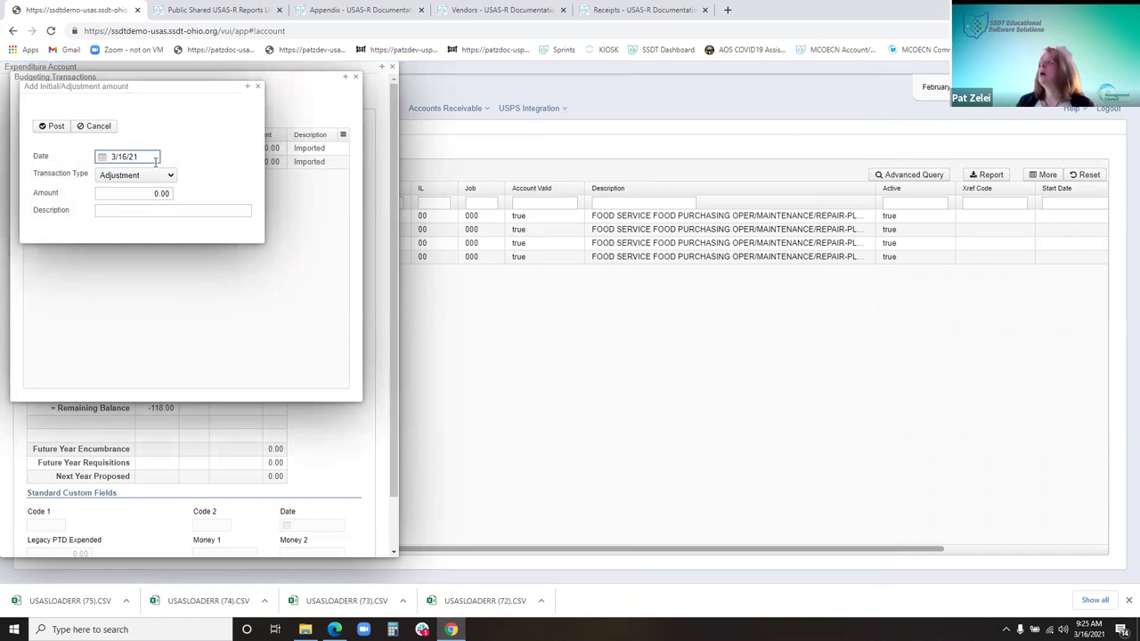
- Post a 10,000.00 'Initial deposit' adjustment dated 02/01/21
key(BackSpace)
key(BackSpace)
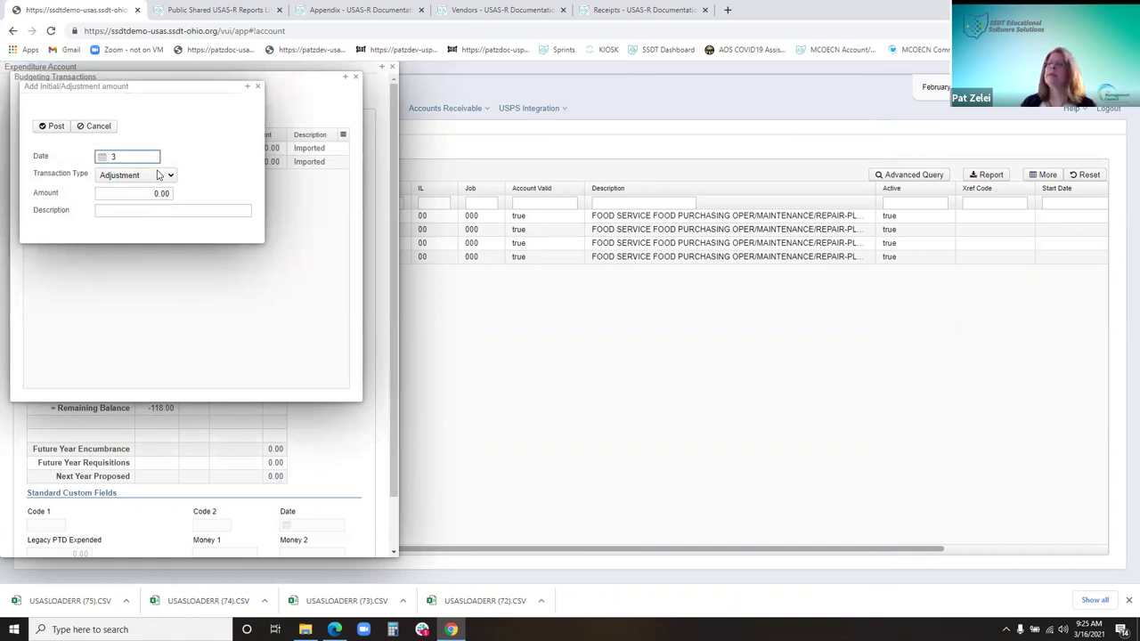
text(02/01)
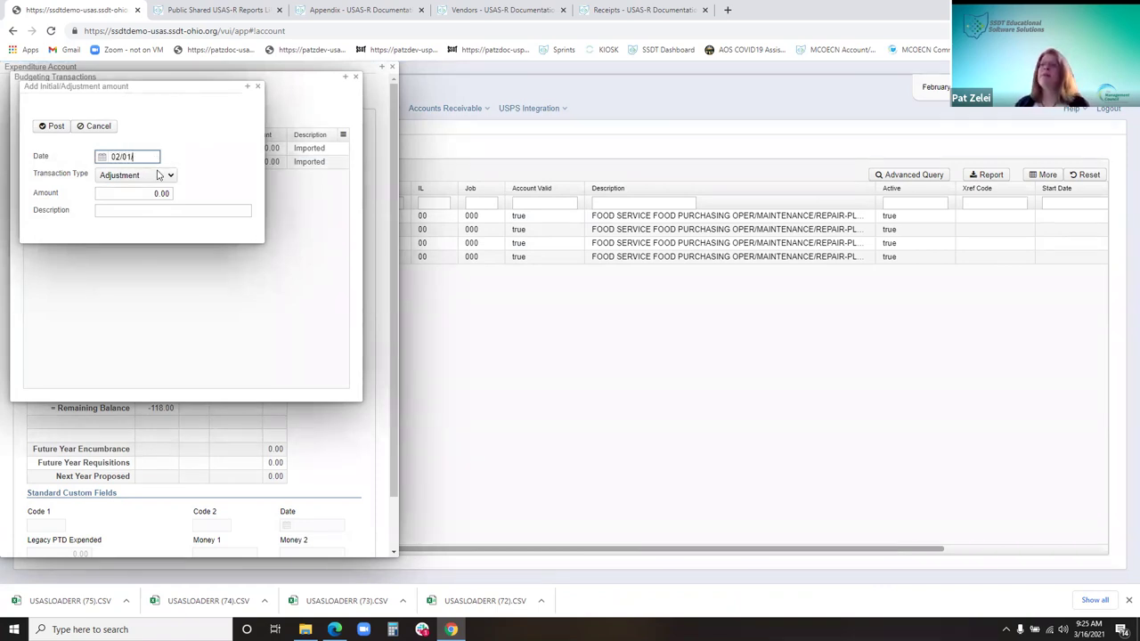
text(/21)
click(148, 193)
text(1000)
click(183, 209)
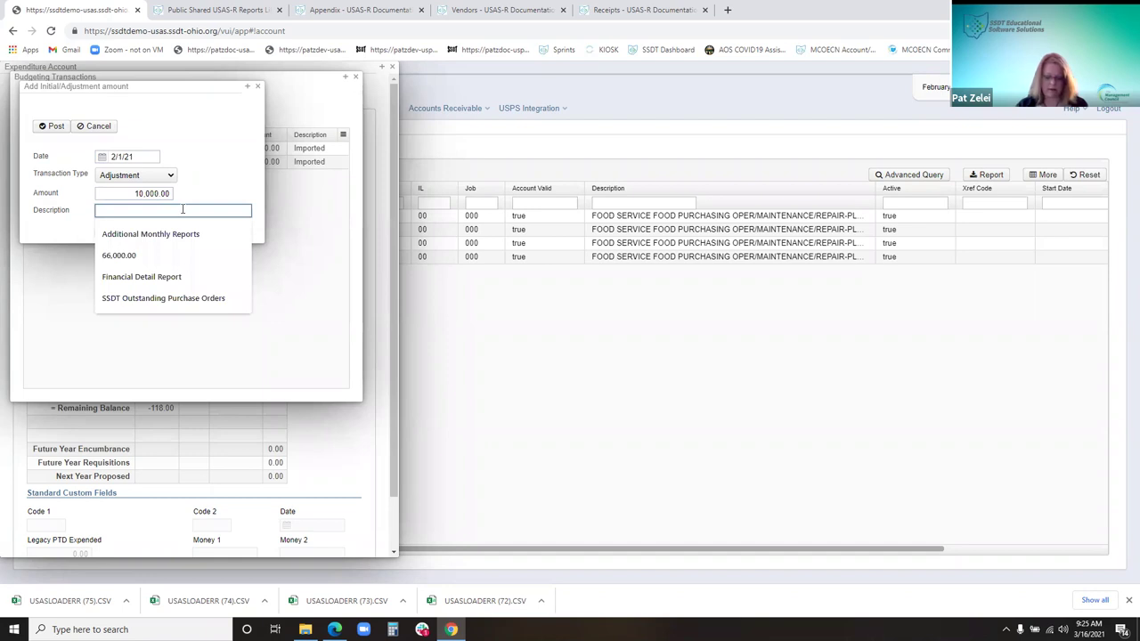
text(Initial deposit)
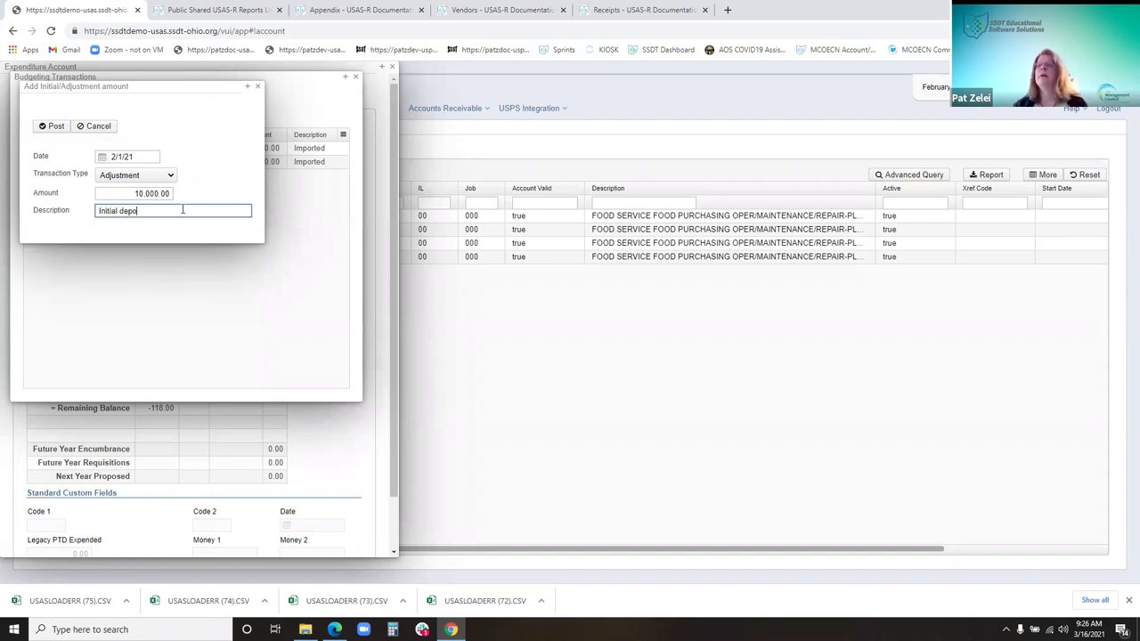
click(64, 131)
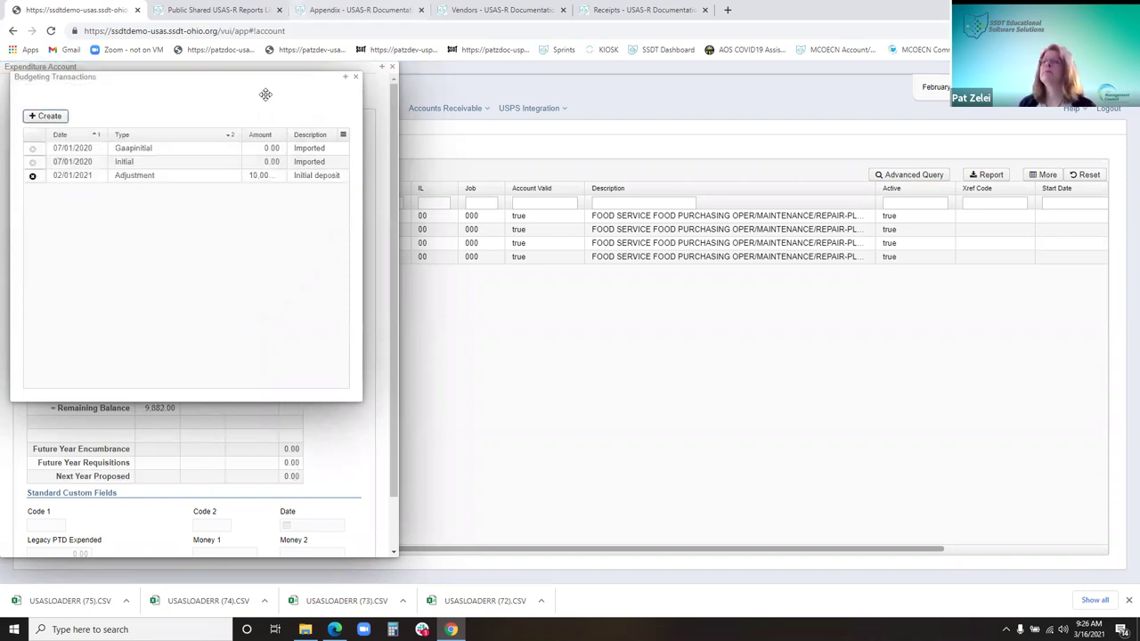
drag(238, 134, 272, 135)
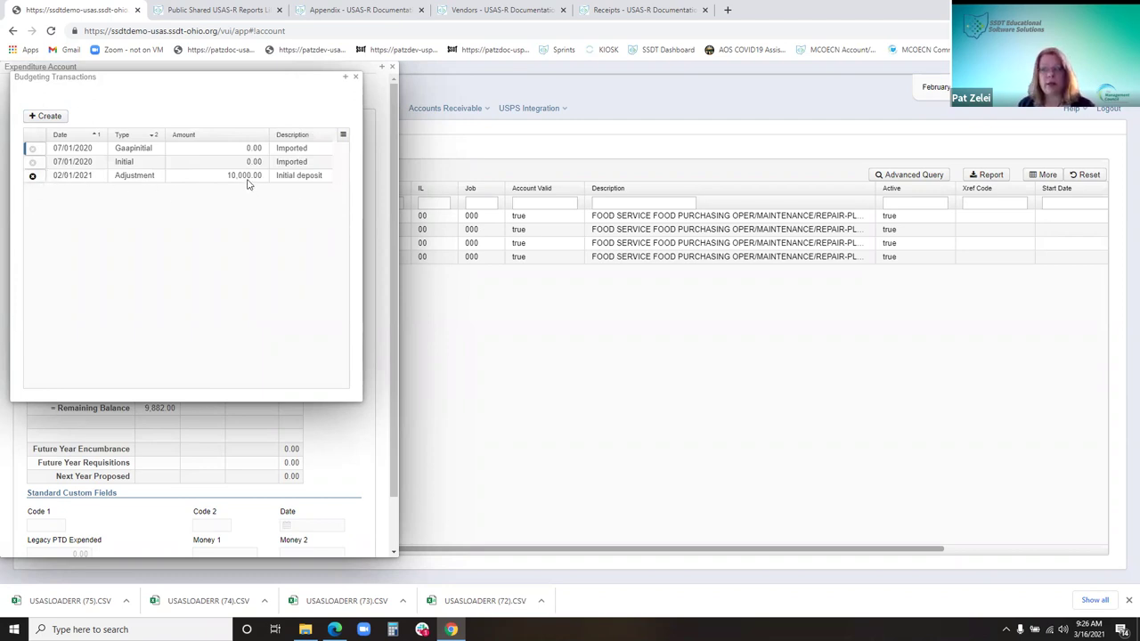
- Delete the Initial deposit adjustment and post a 1,000.00 'initial deposit' adjustment dated 02/01/21
click(32, 176)
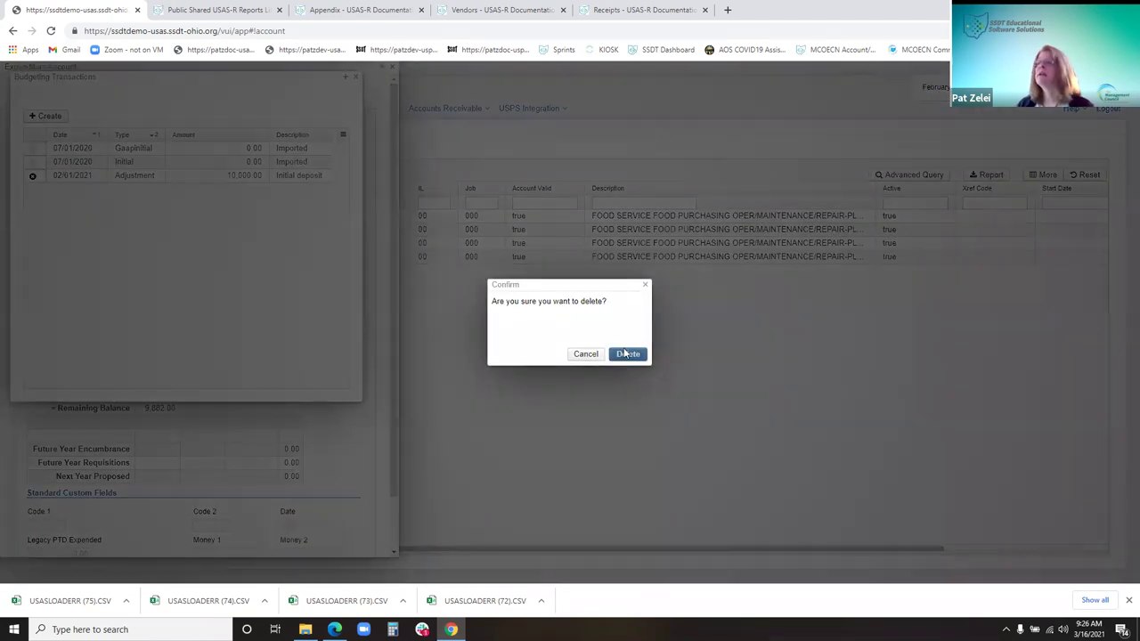
click(626, 354)
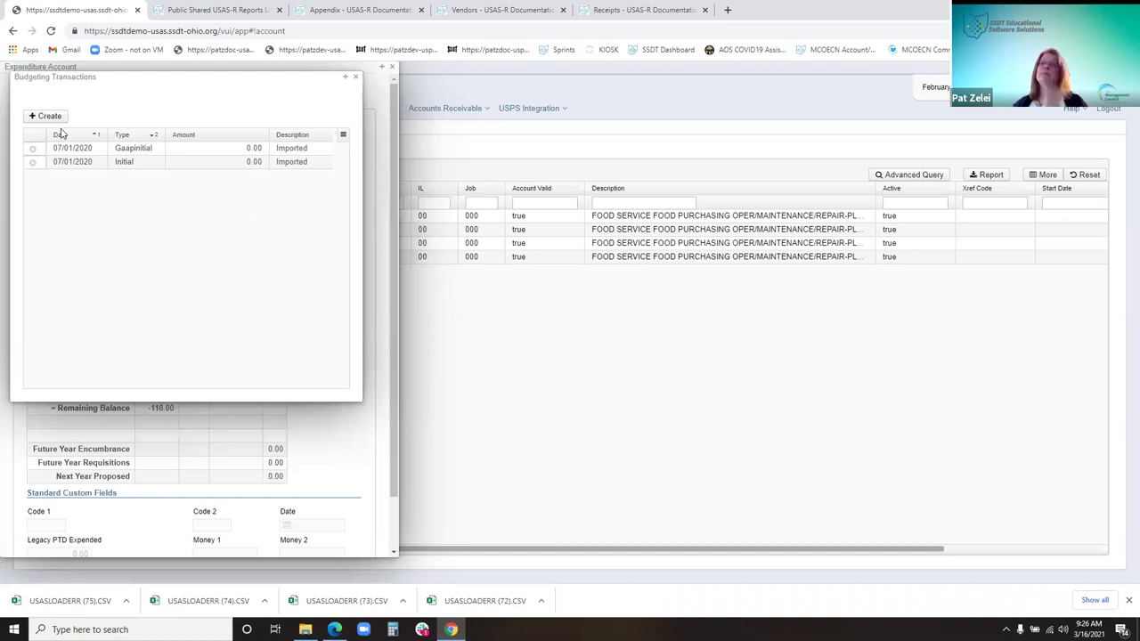
click(53, 116)
key(BackSpace)
key(BackSpace)
key(BackSpace)
key(BackSpace)
key(BackSpace)
key(BackSpace)
key(BackSpace)
text(02/01/21)
key(Tab)
key(Tab)
text(1000)
key(Tab)
text(initial depo)
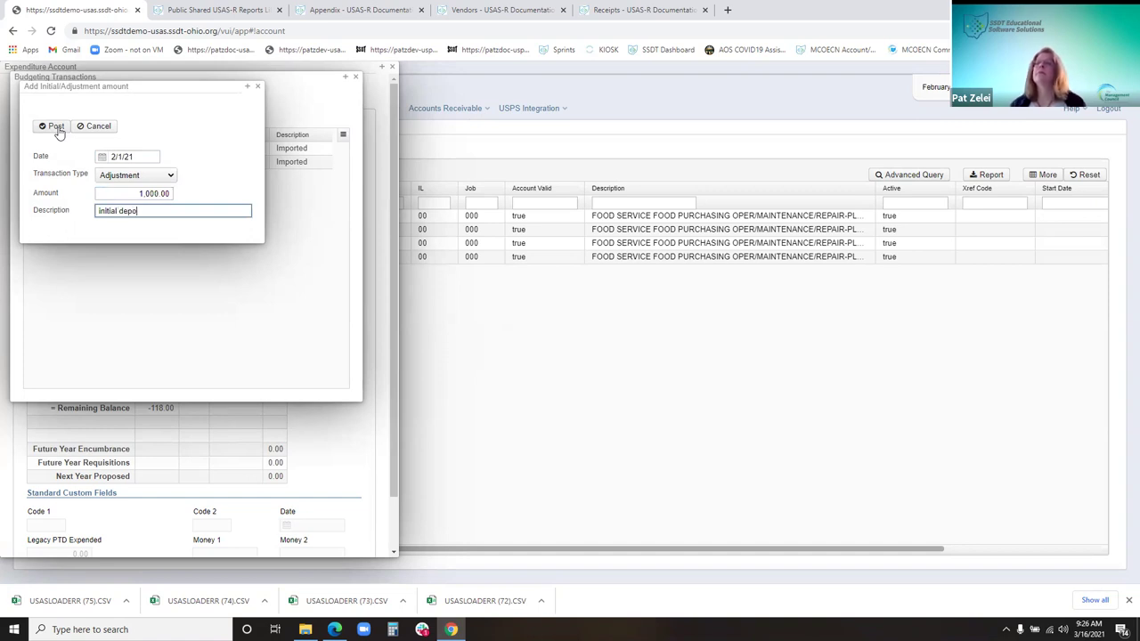
text(sit)
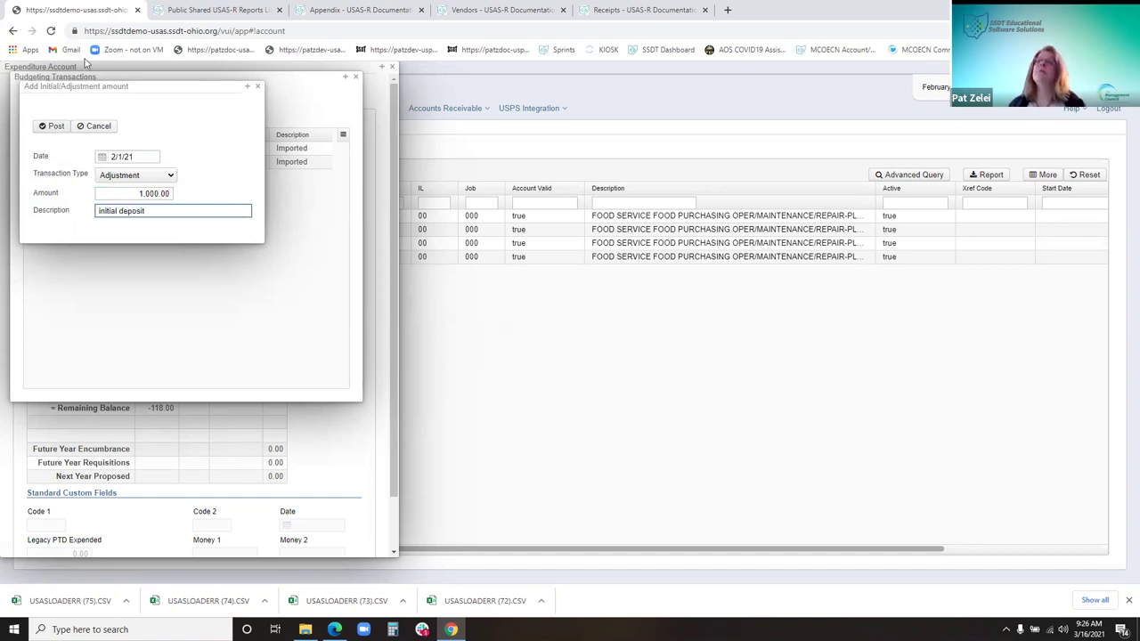
click(54, 126)
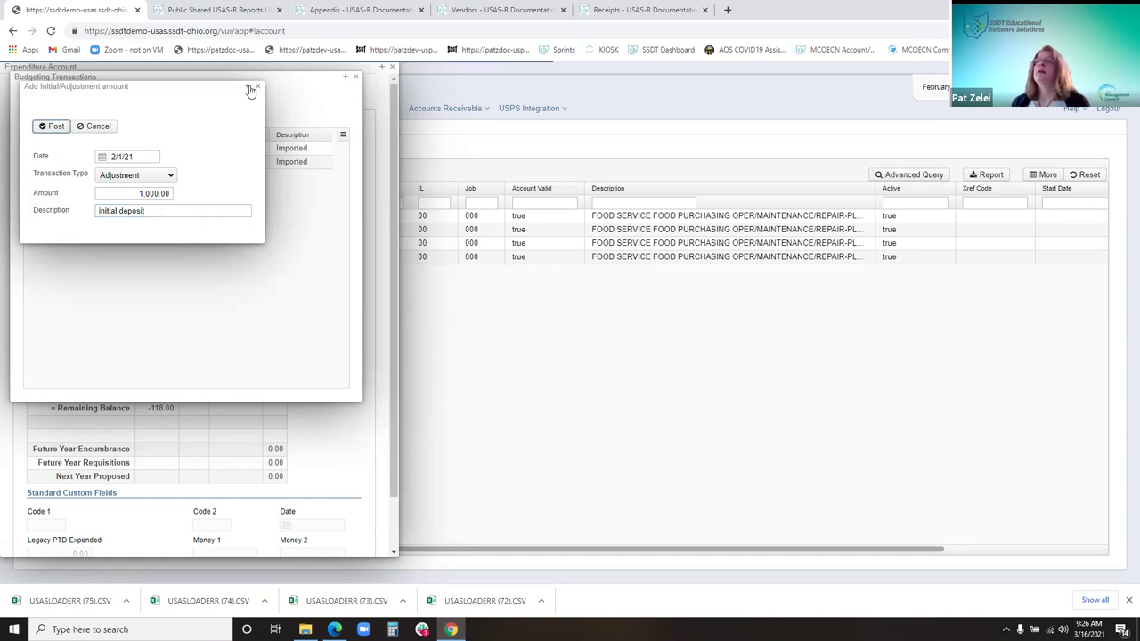
- Close the Budgeting Transactions and Expenditure Account panels, then dismiss the Report list
click(355, 77)
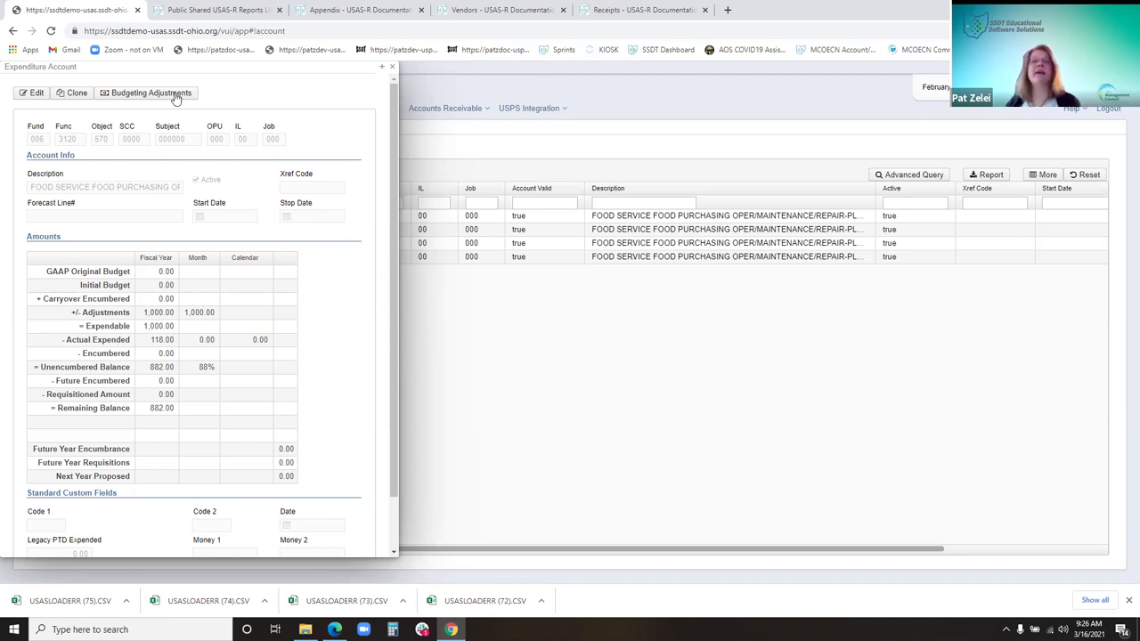
click(391, 69)
click(254, 110)
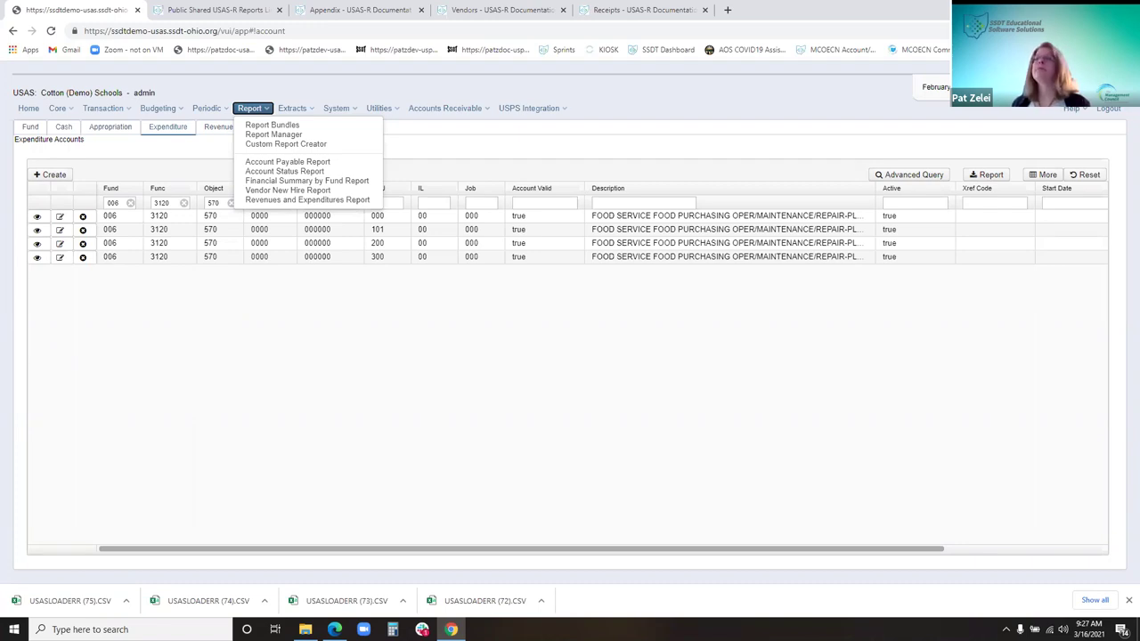
click(49, 221)
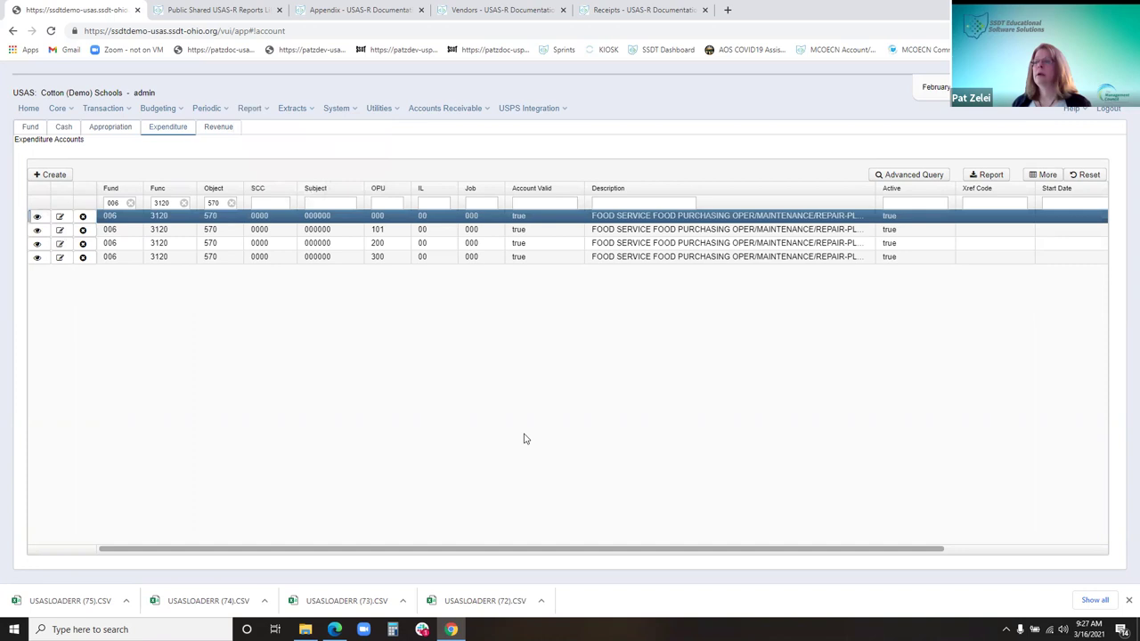
drag(319, 70, 462, 69)
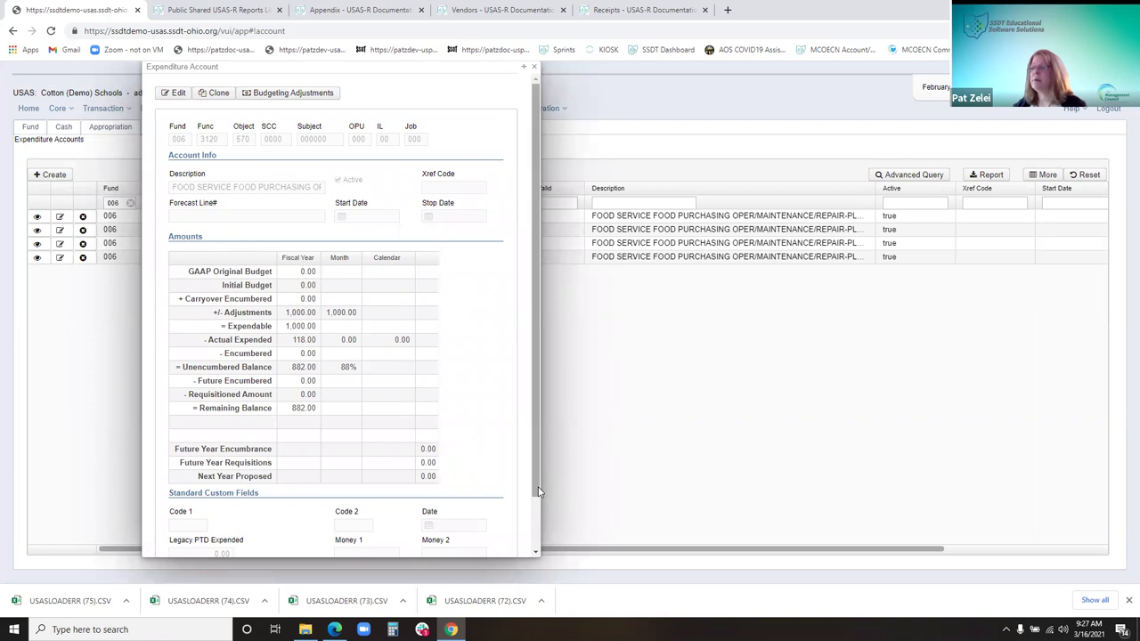
scroll(538, 492, down, 1)
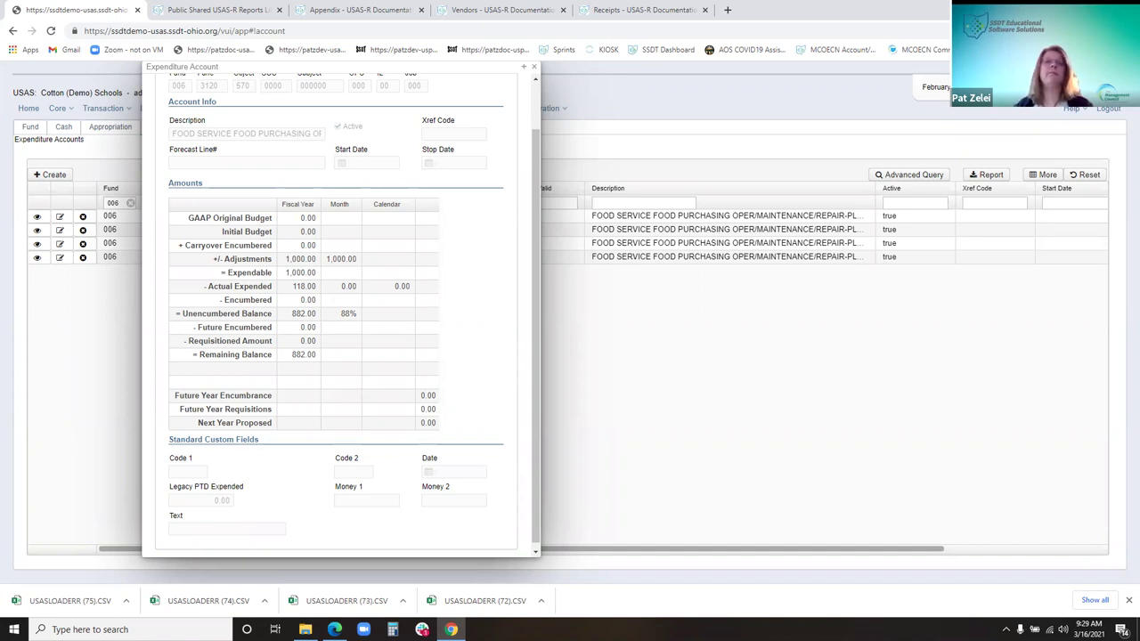
right_click(540, 69)
click(533, 69)
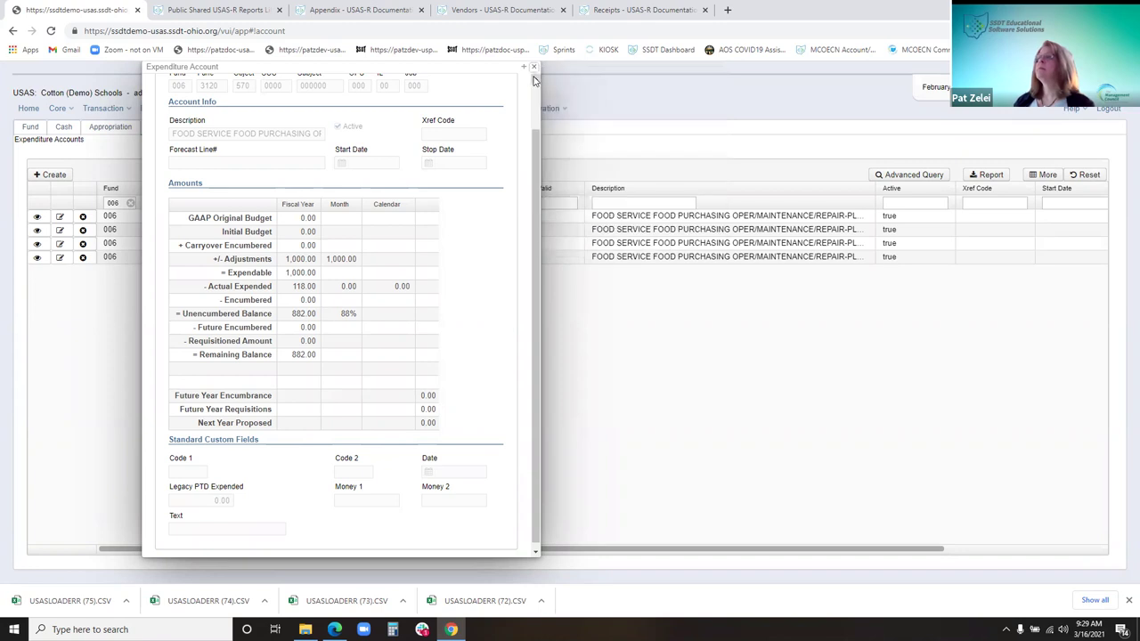
click(533, 68)
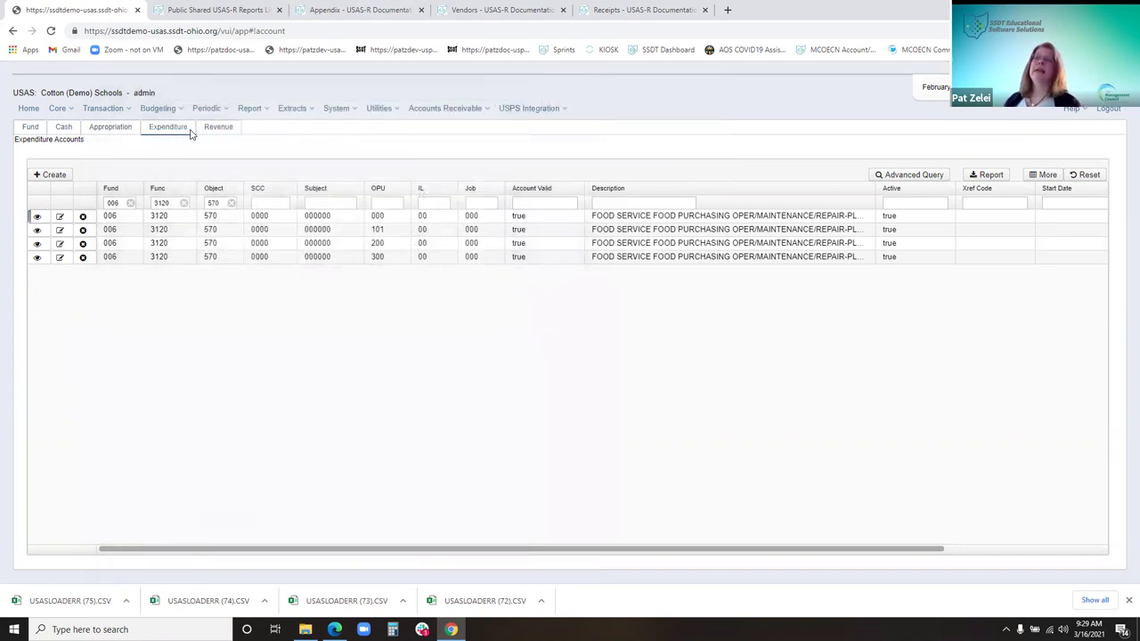
- Show the Revenue accounts and view the GENERAL GEN. PROP. TAX - REAL UNRESERV account
click(219, 134)
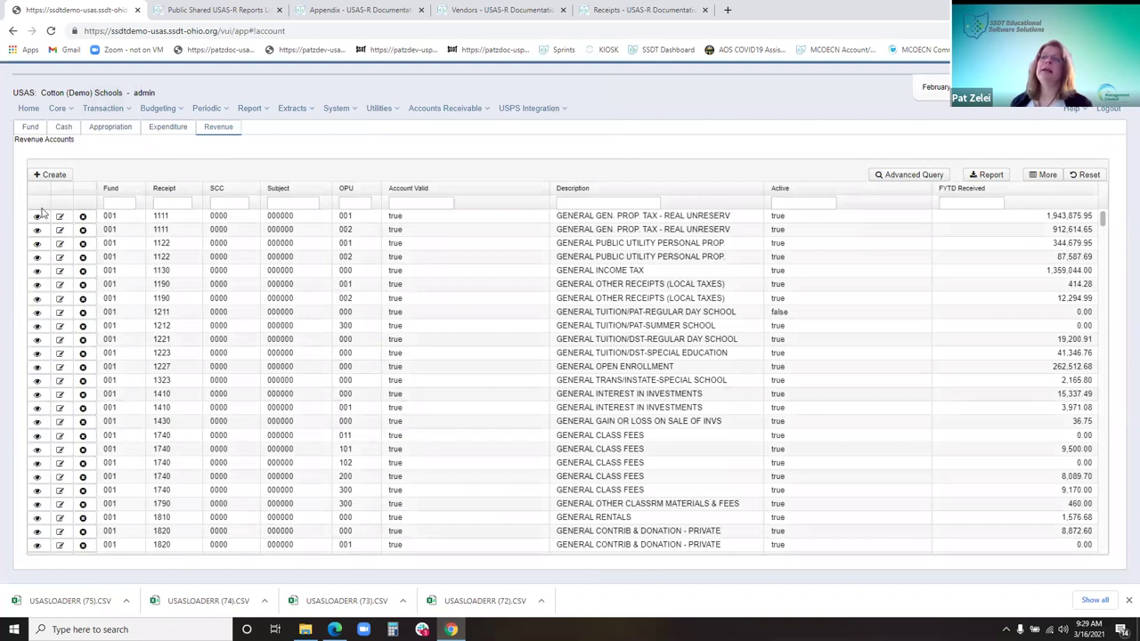
click(37, 220)
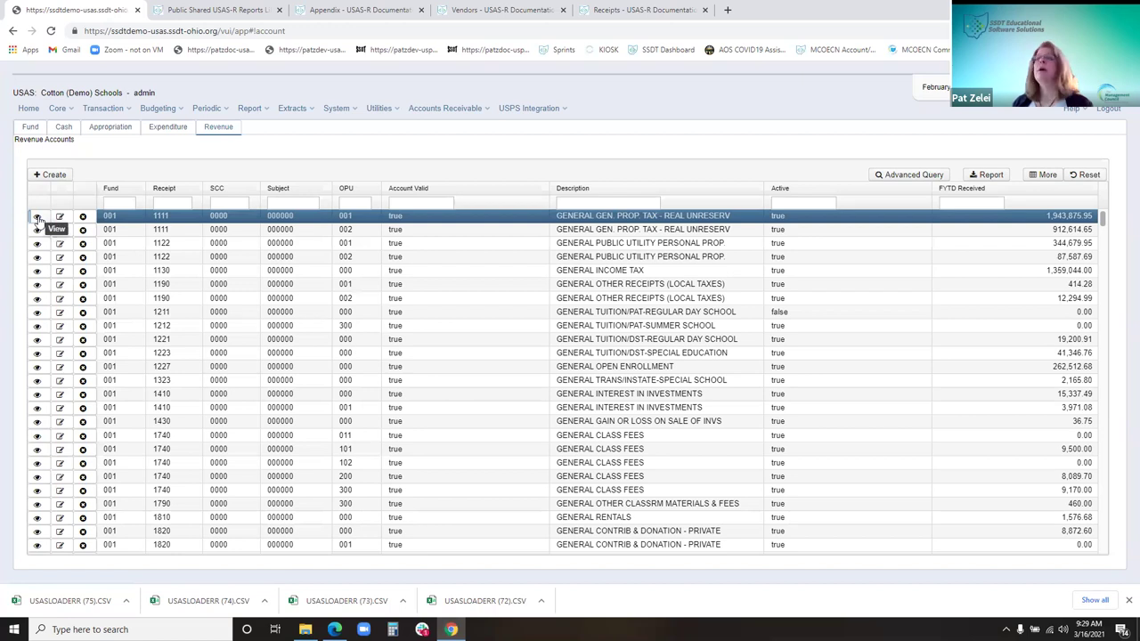
click(38, 220)
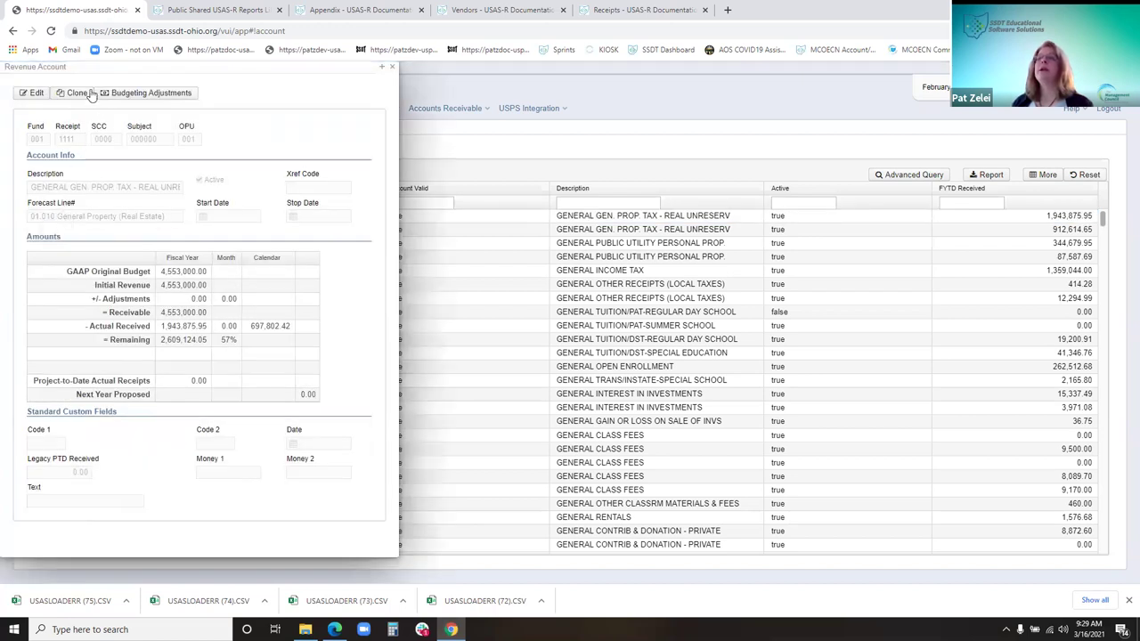
- Clear the account's description, attempt a save, then close the account without saving
click(35, 92)
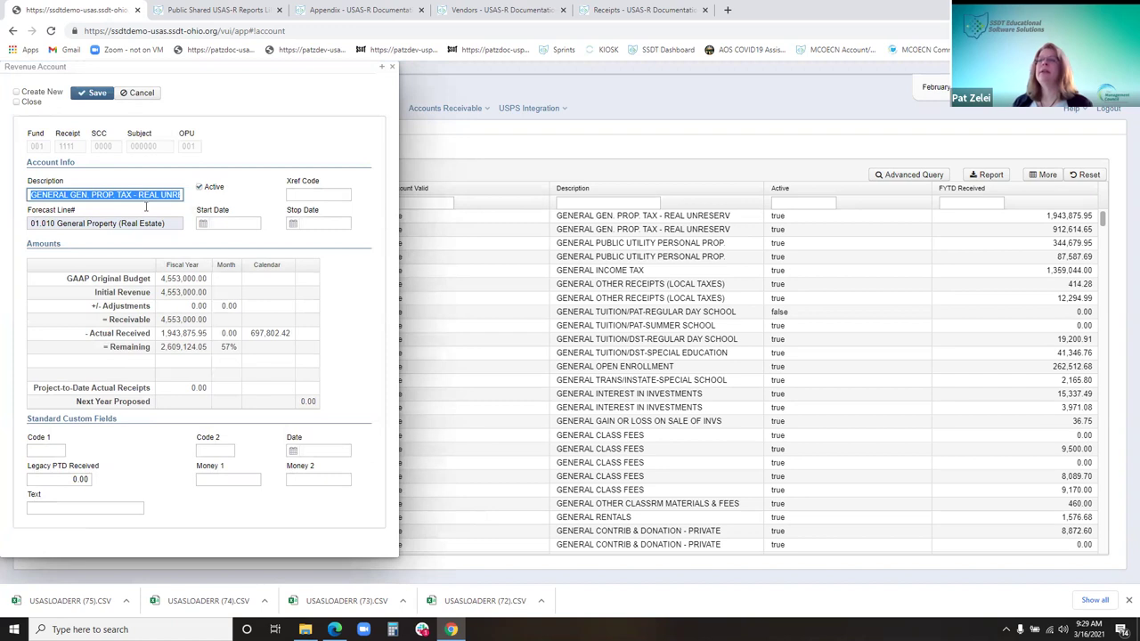
key(BackSpace)
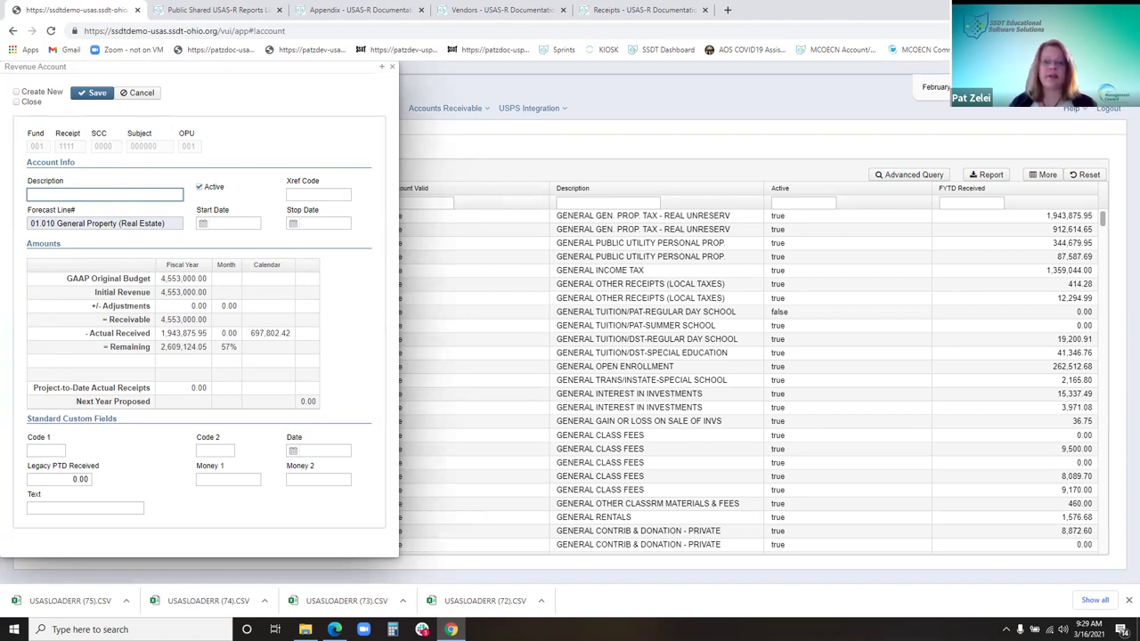
click(99, 94)
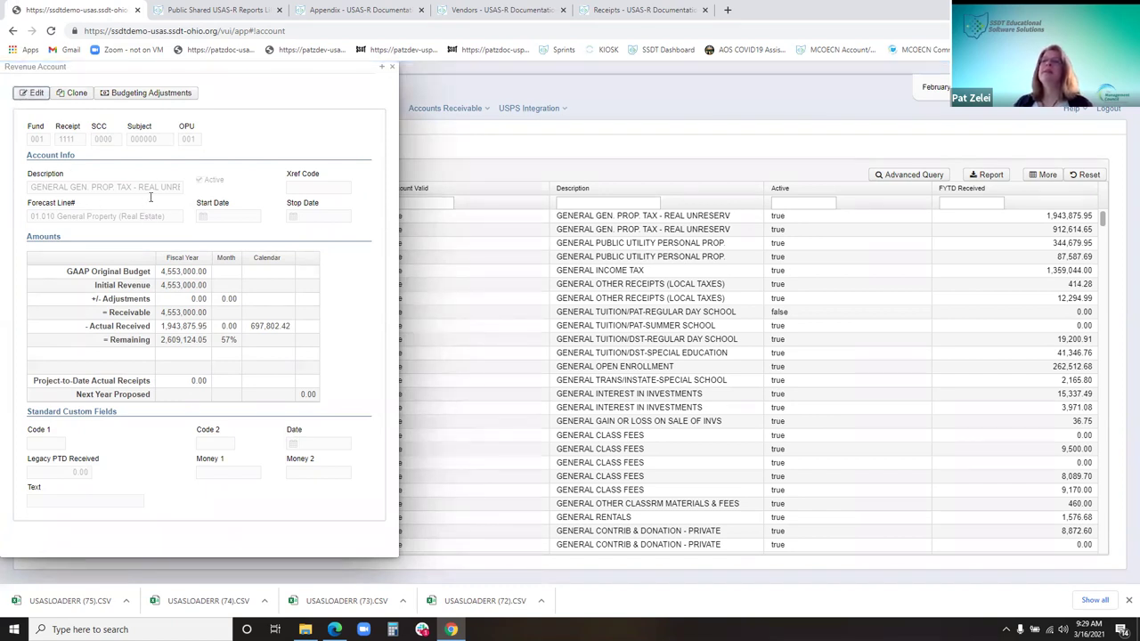
double_click(151, 192)
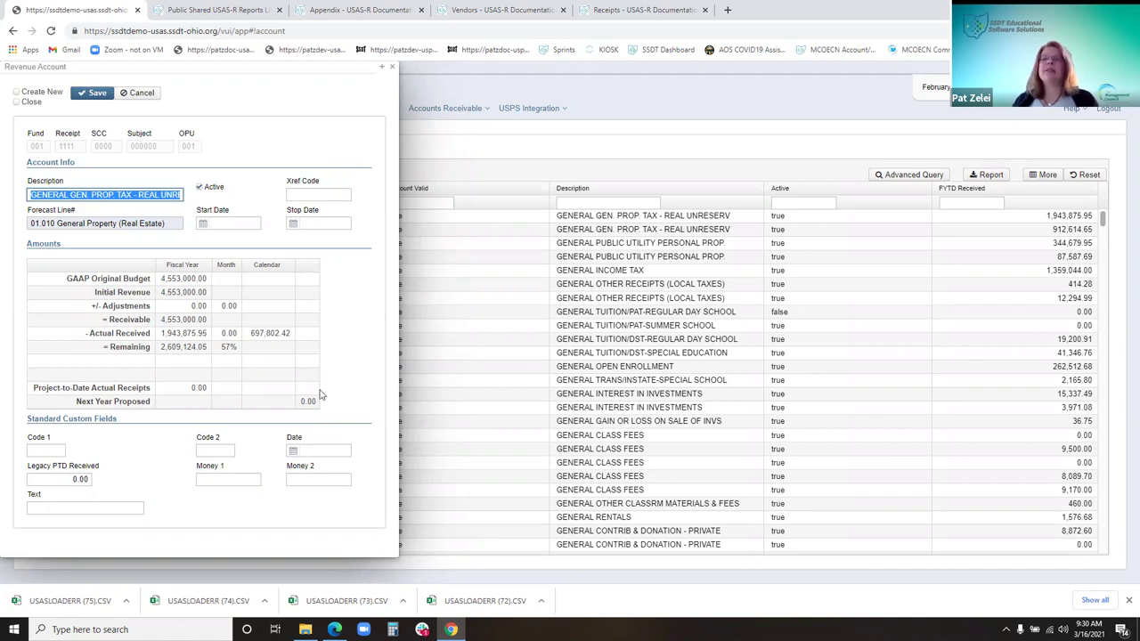
click(459, 108)
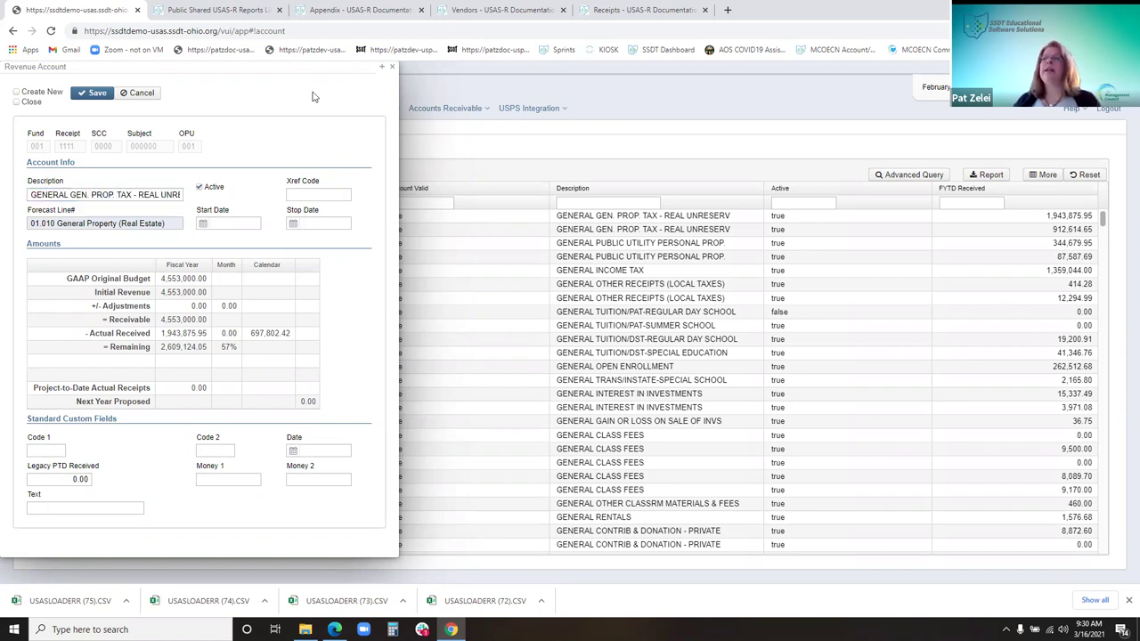
drag(372, 59, 529, 91)
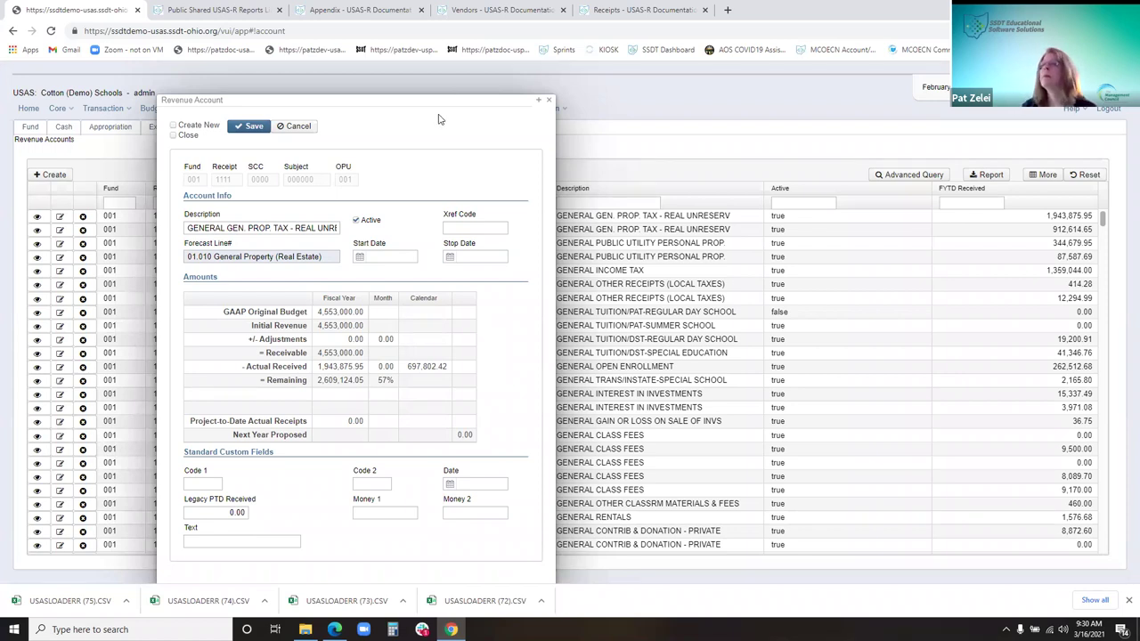
click(549, 102)
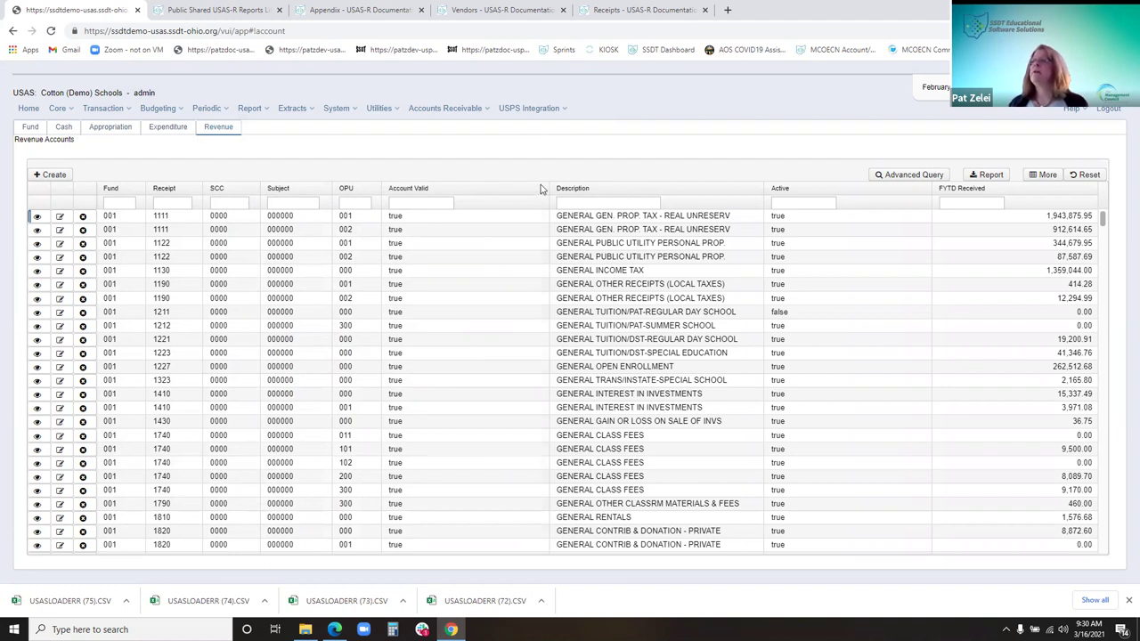
- Narrow the Account Valid column and enter %wellness% in the Description filter
drag(552, 184, 494, 188)
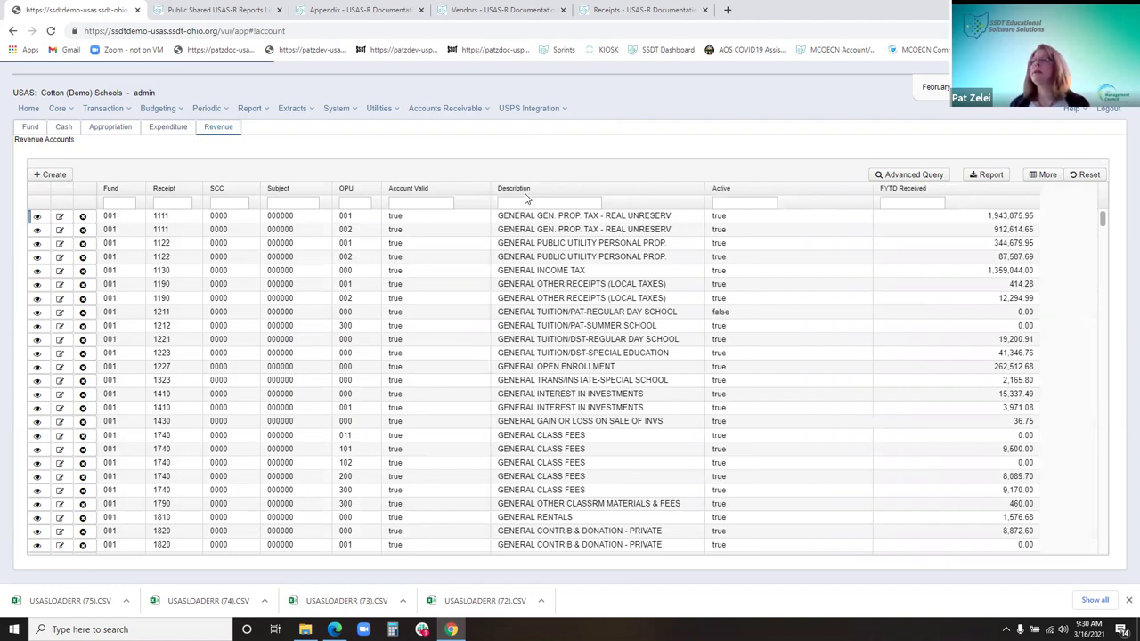
click(524, 201)
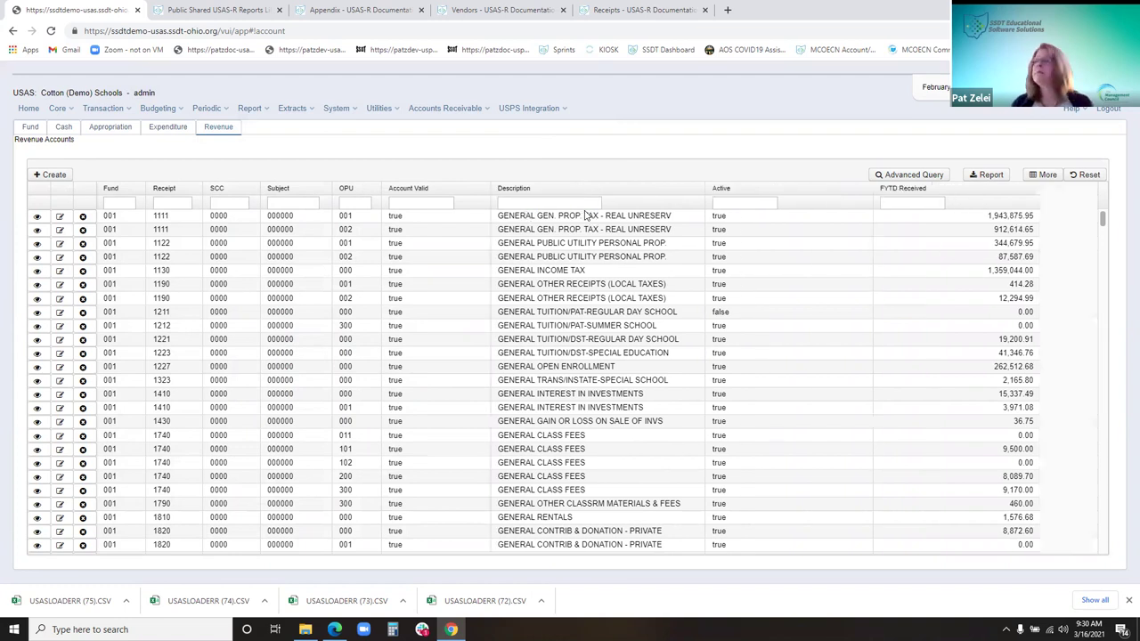
click(537, 202)
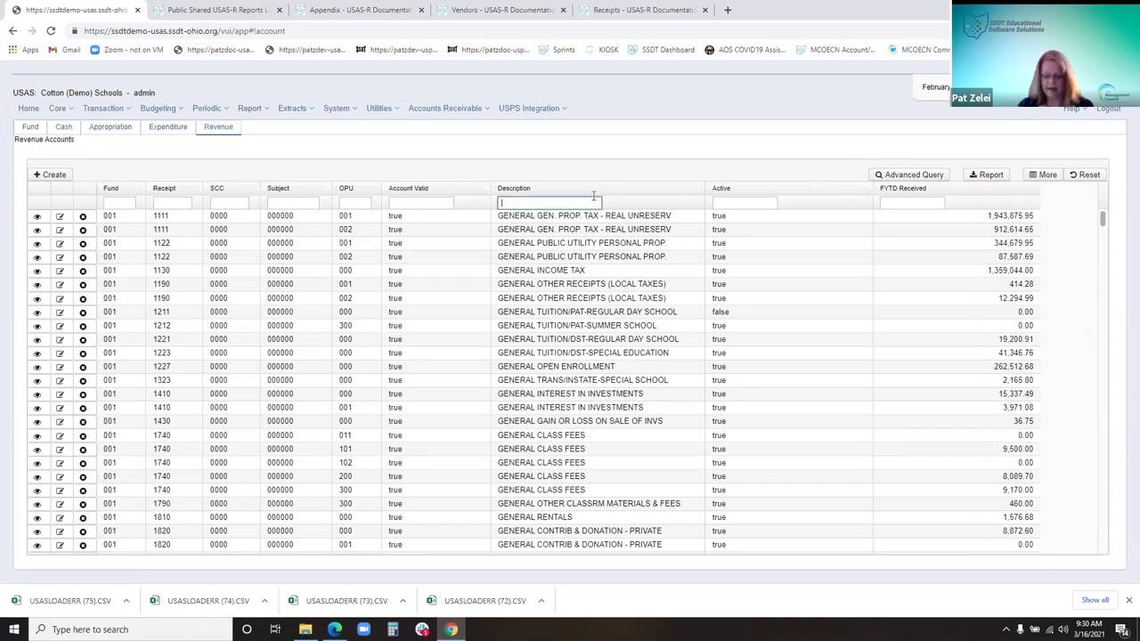
text(%)
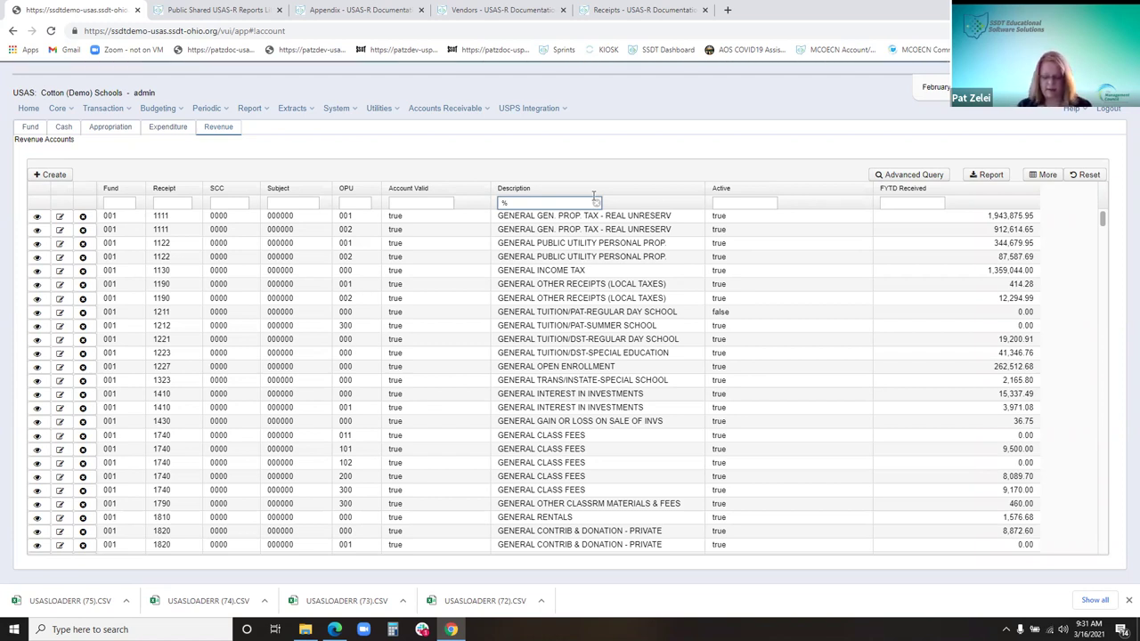
text(we)
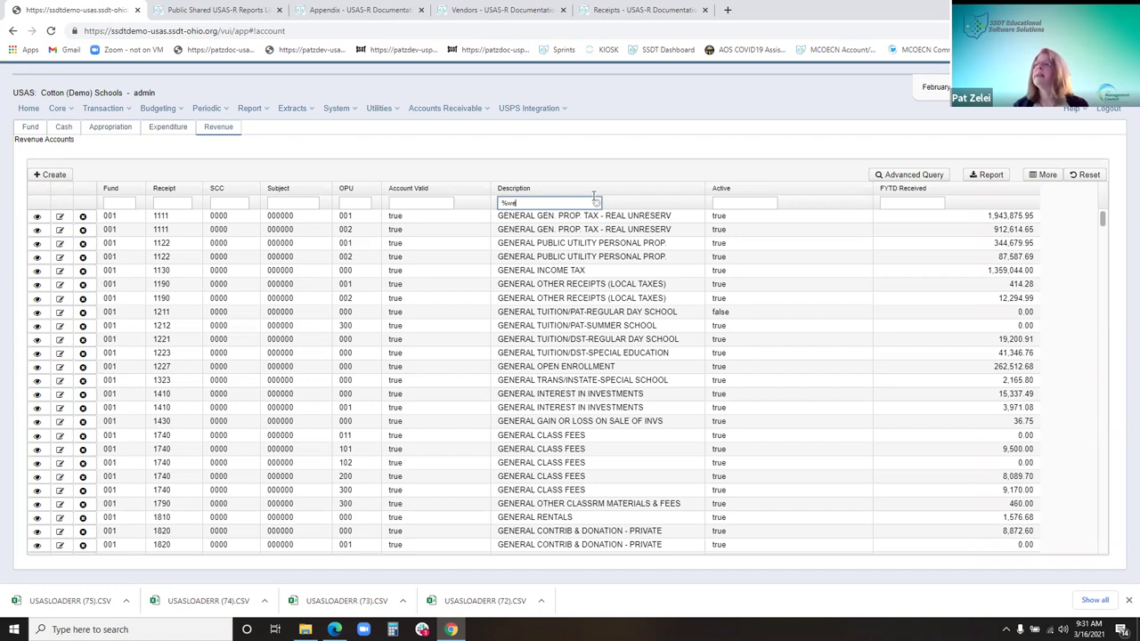
text(llness%)
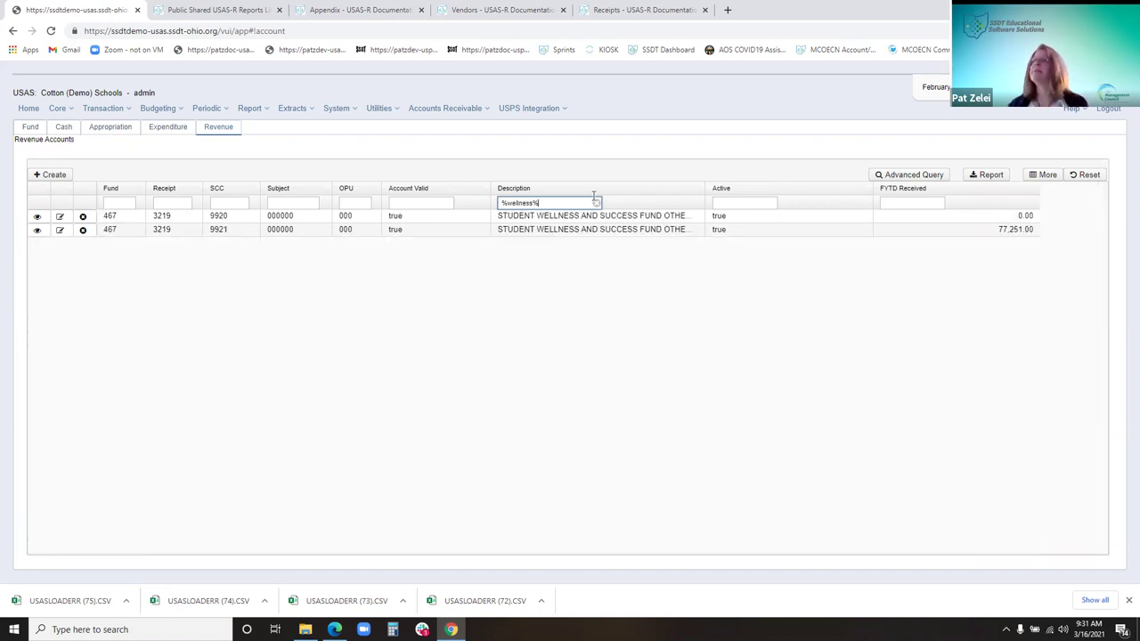
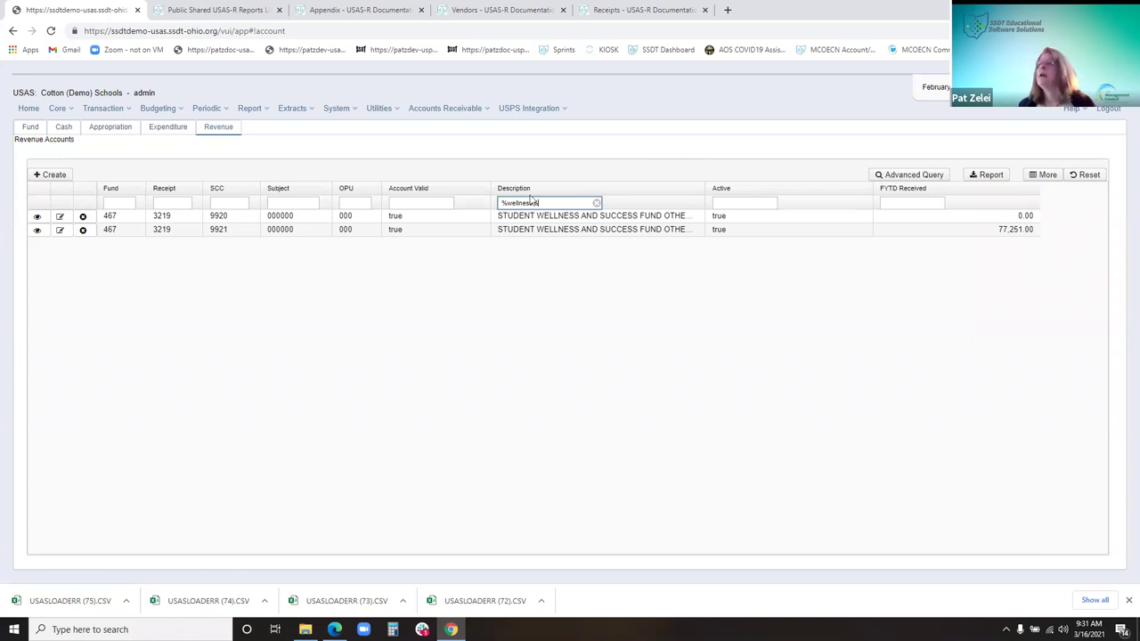
- Filter revenue accounts by description %student% and scroll through the student activity accounts
click(595, 203)
text(%s)
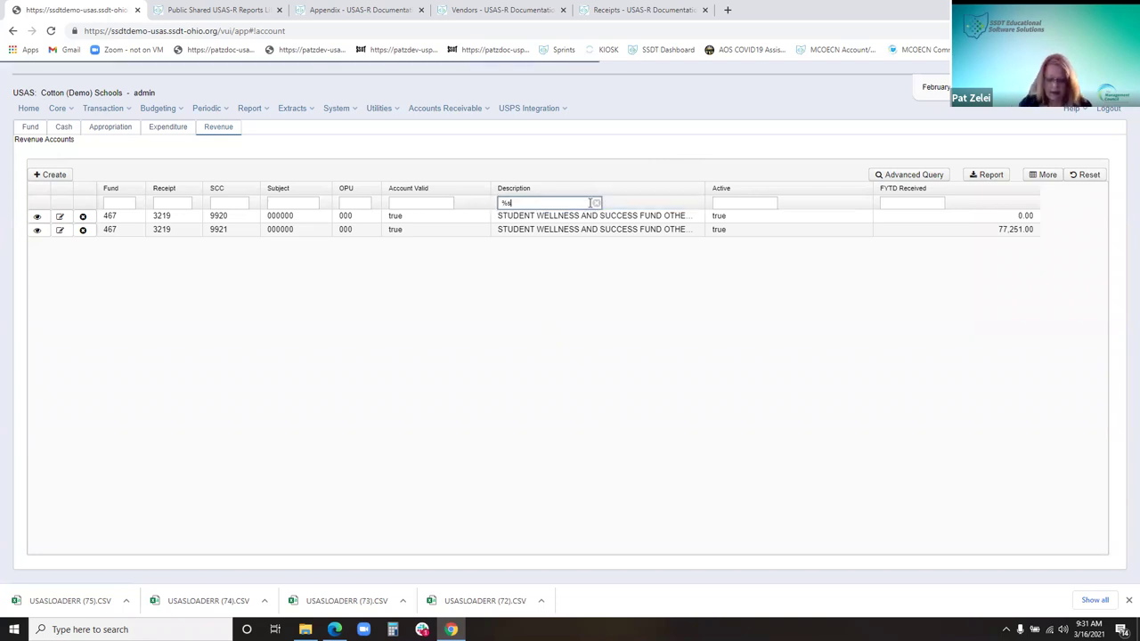
text(tudent%)
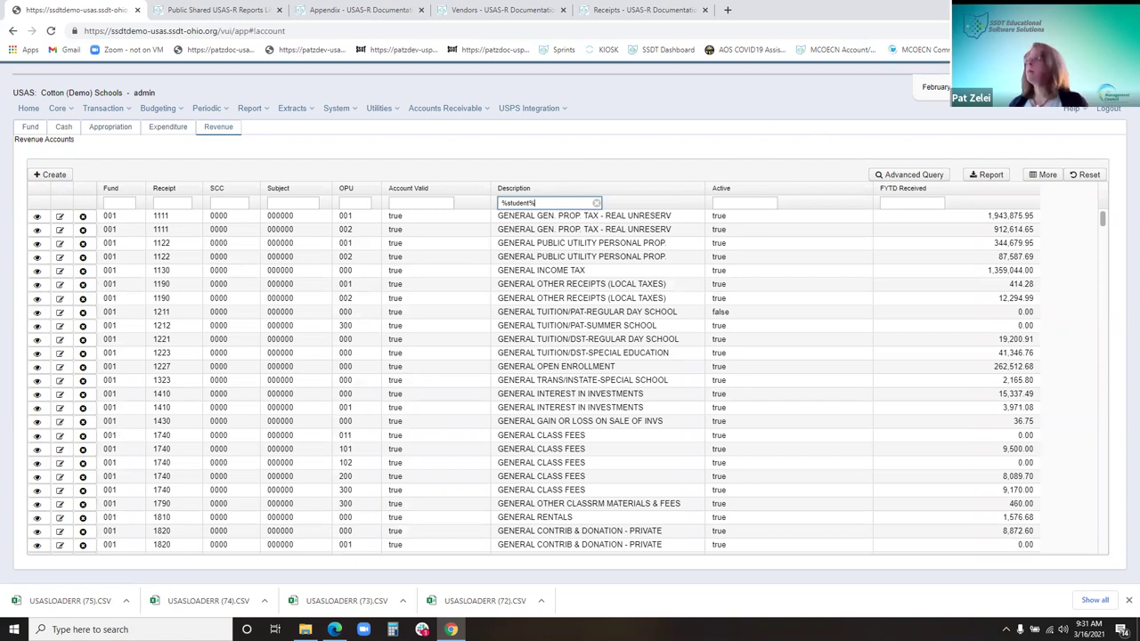
key(Return)
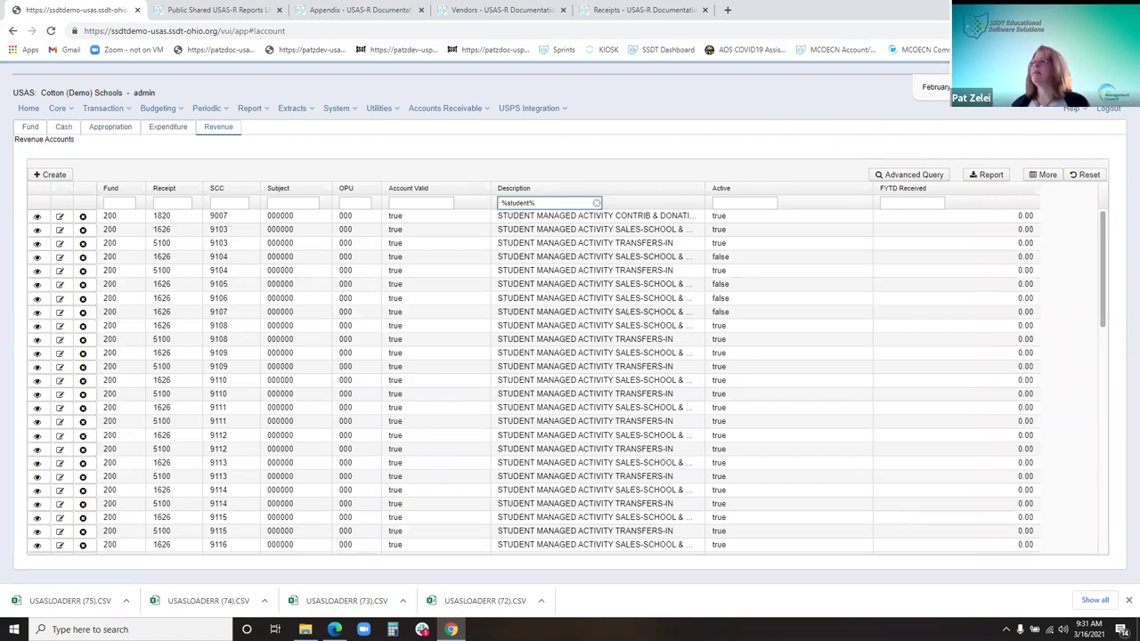
scroll(633, 394, down, 3)
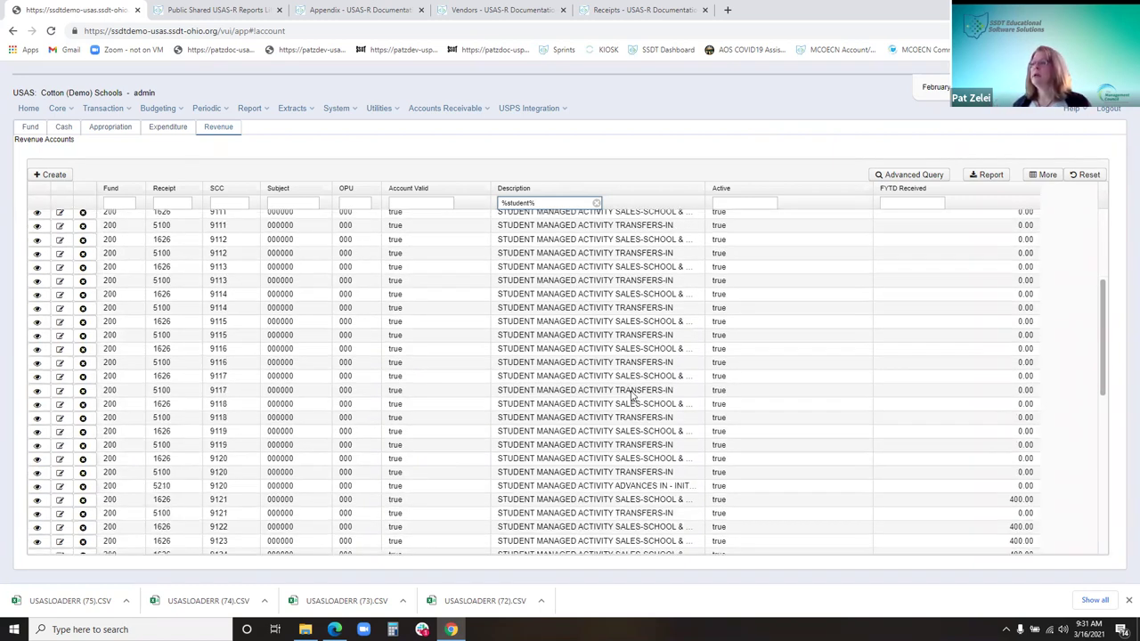
scroll(566, 376, down, 1)
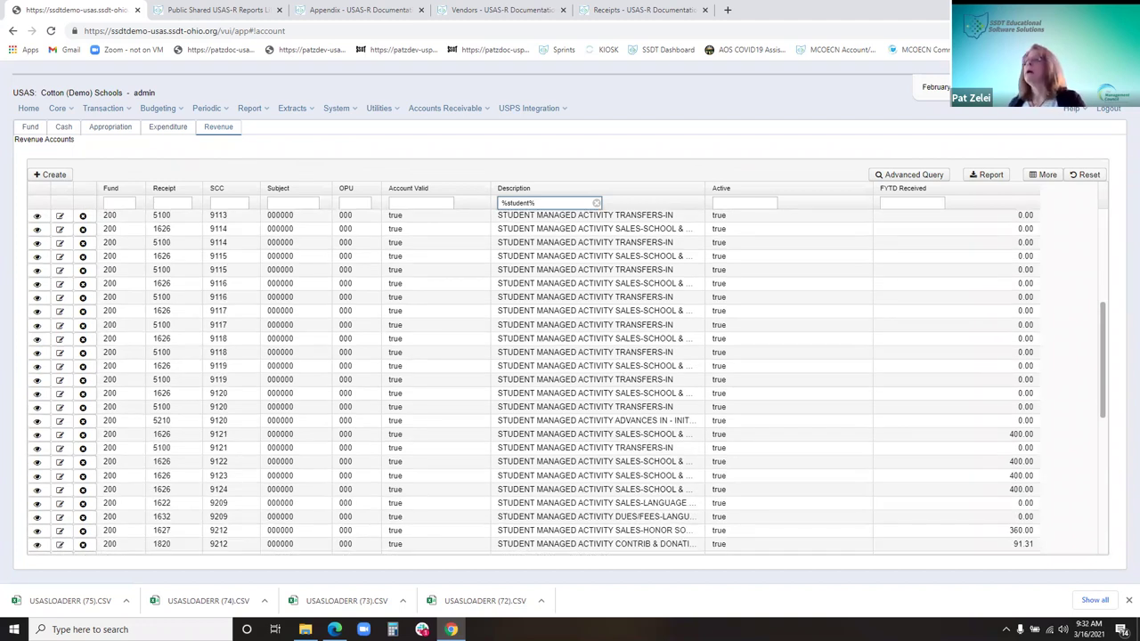
- Clear the student description filter, then try an Active filter of t and remove it
click(596, 203)
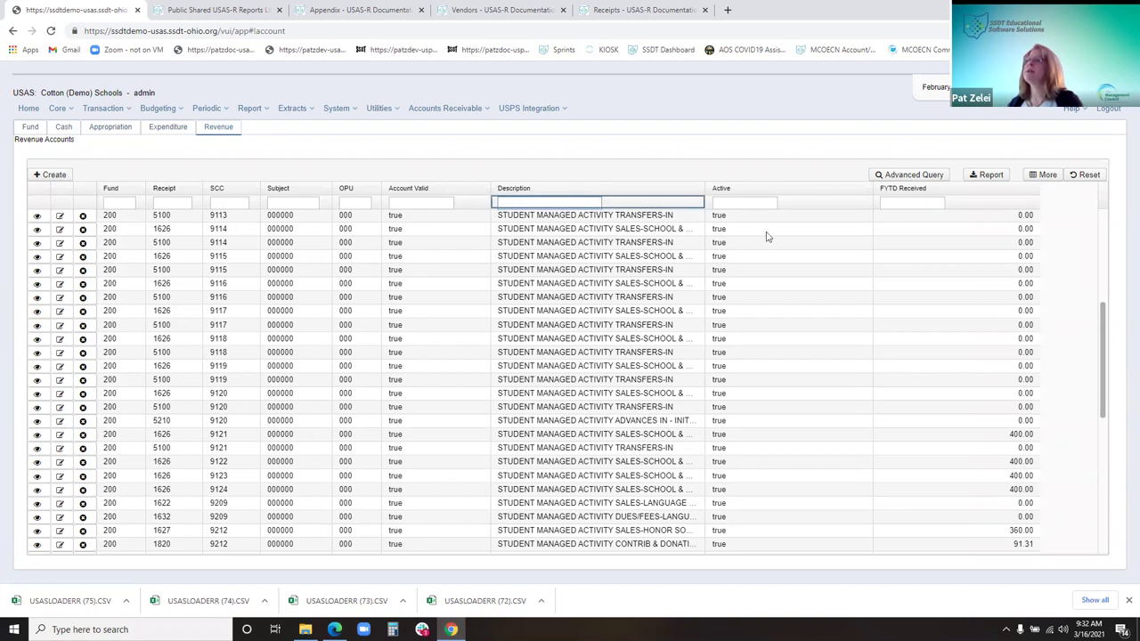
click(748, 205)
text(t)
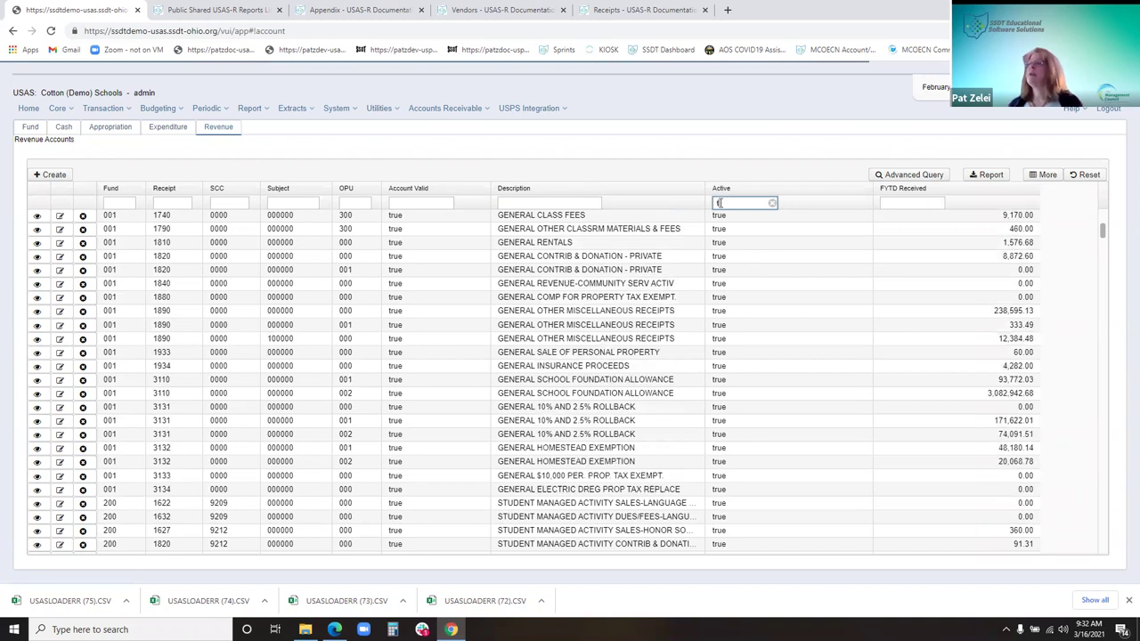
double_click(726, 201)
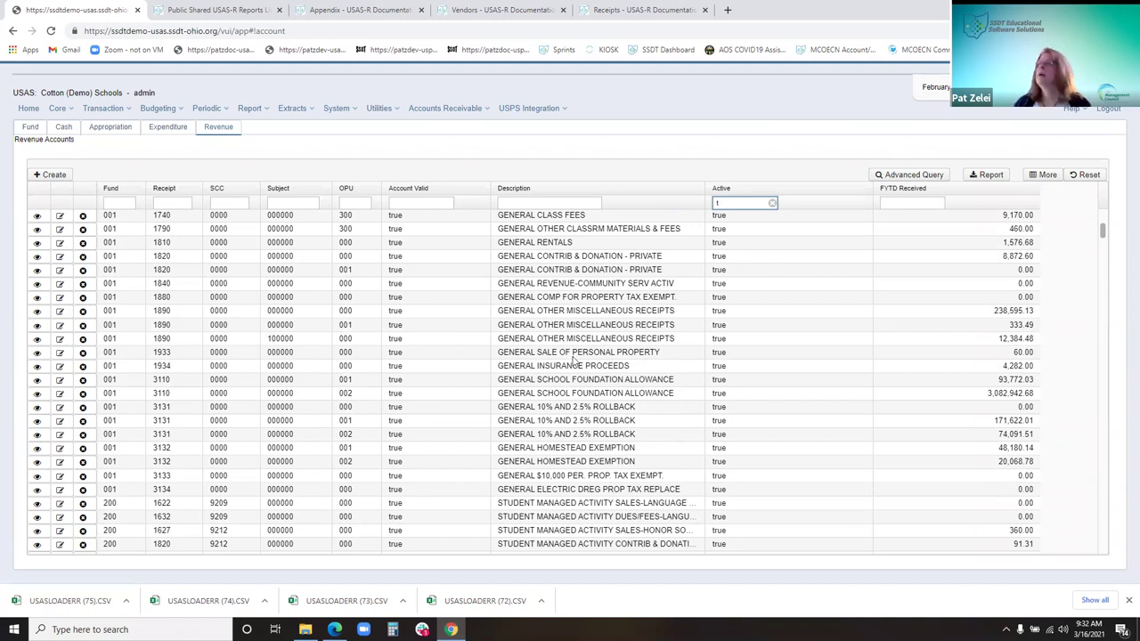
click(771, 203)
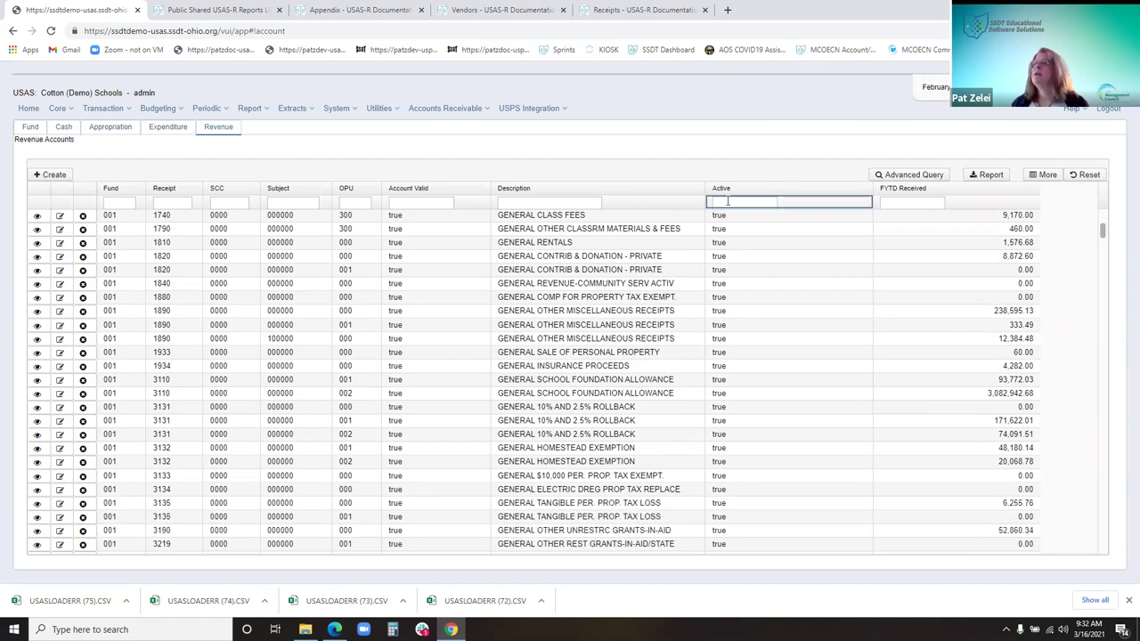
- Apply a fund range filter (>001), scroll through the results, then clear it
click(119, 203)
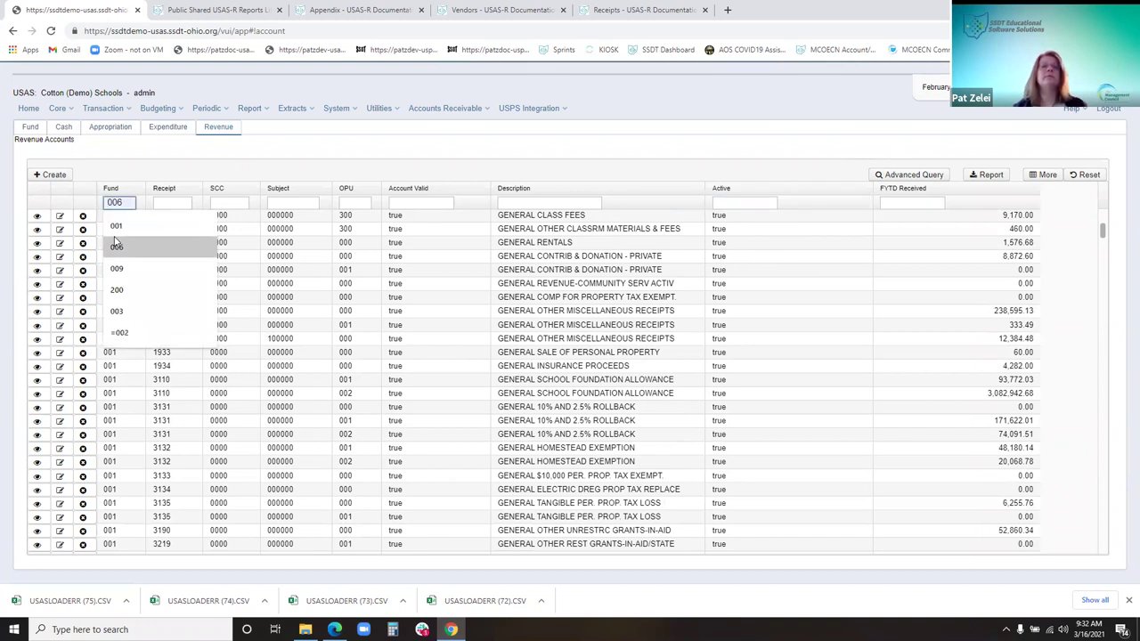
text(>0)
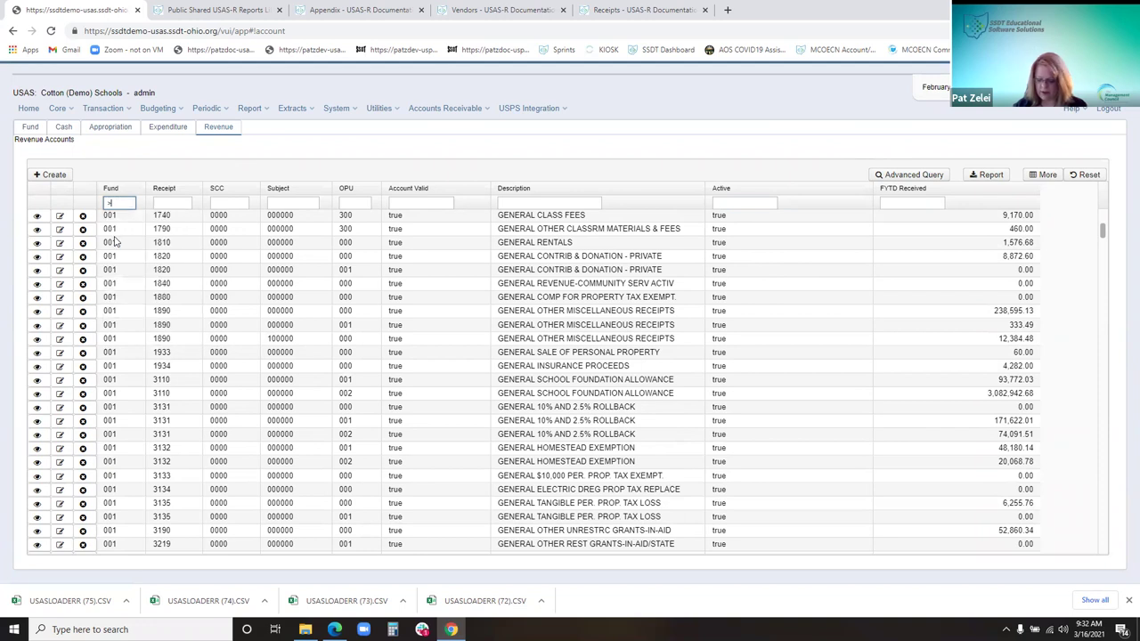
text(01)
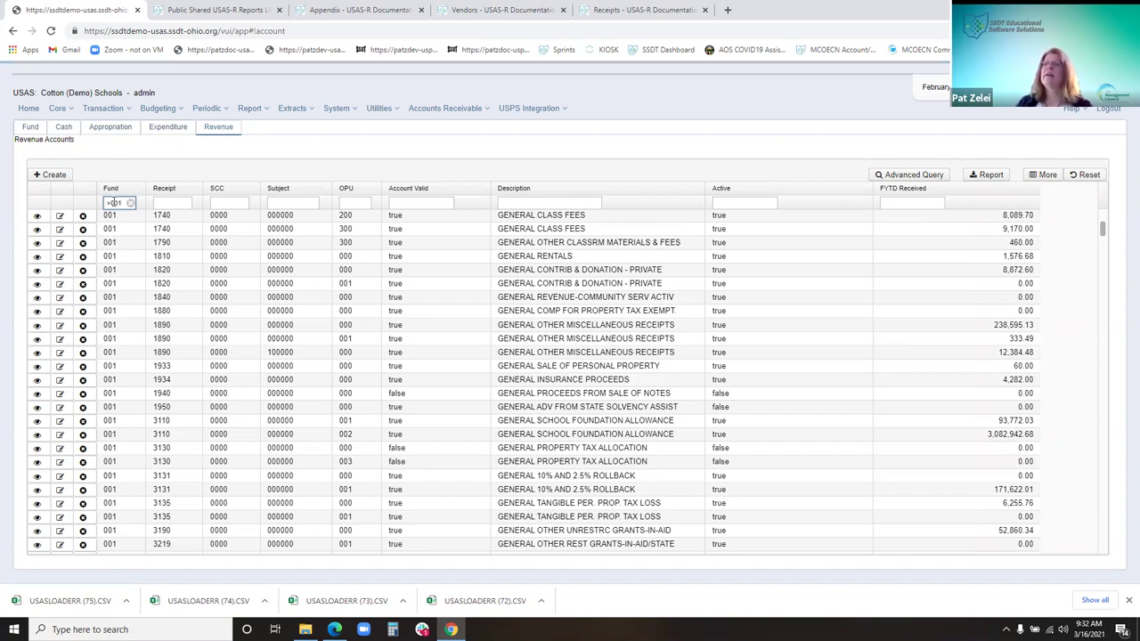
key(Home)
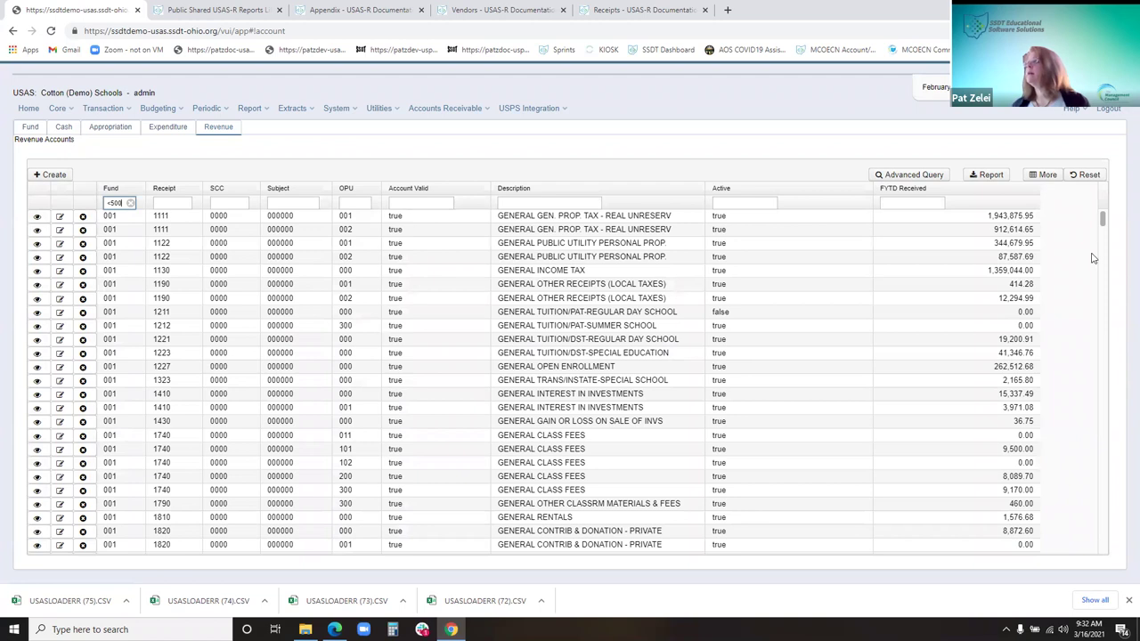
drag(1102, 223, 1102, 282)
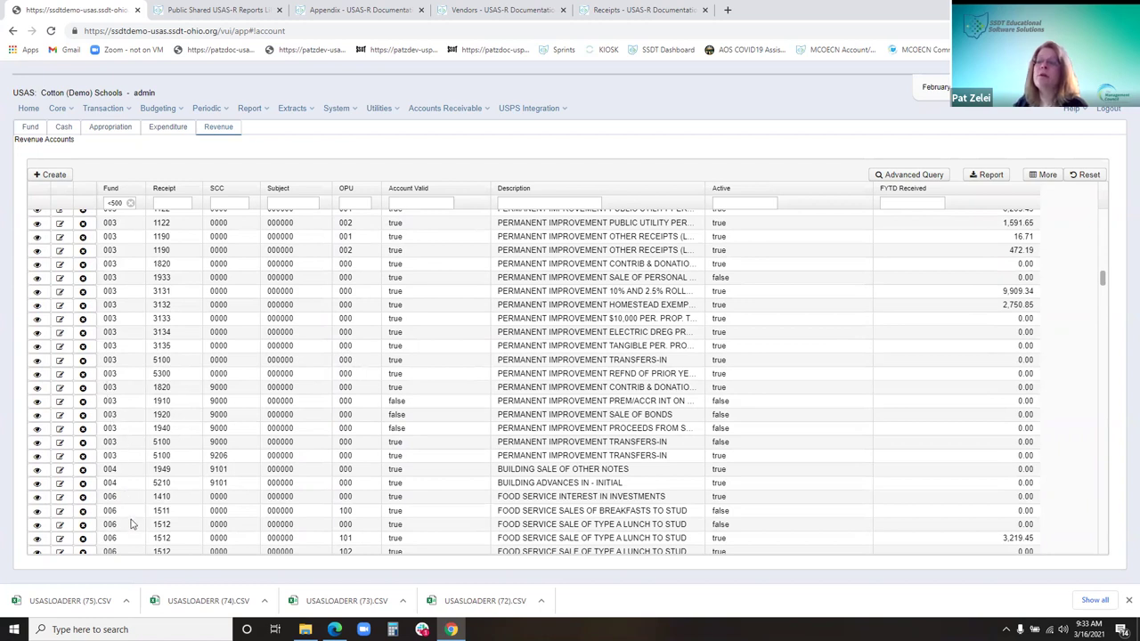
click(131, 204)
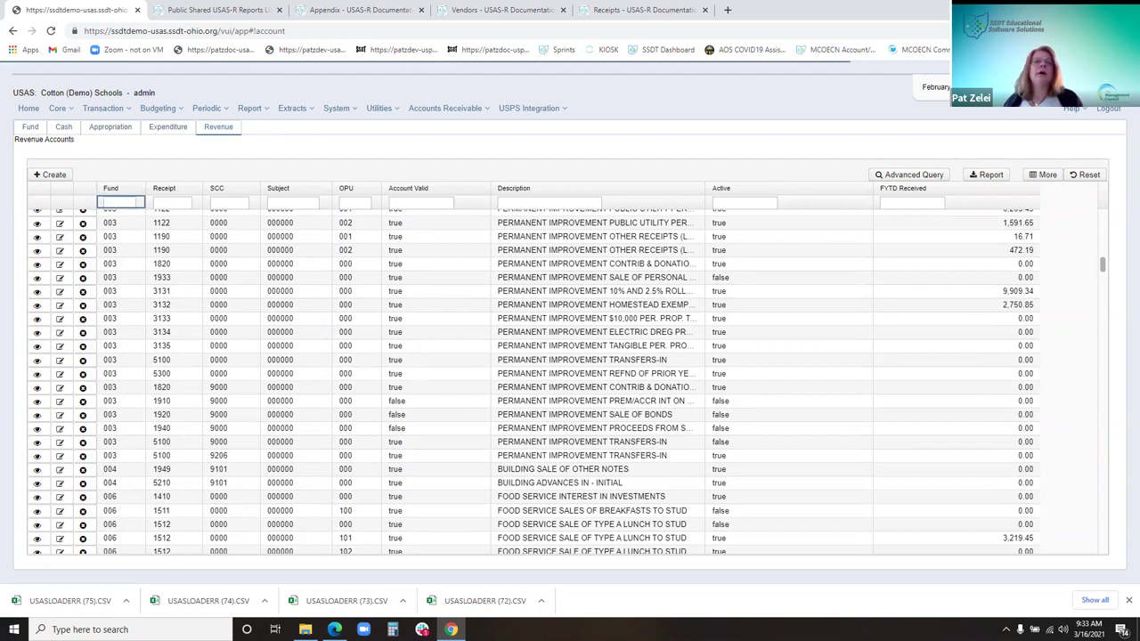
- Filter accounts to the SCC 9920–9921 range and sort the list by SCC
click(229, 203)
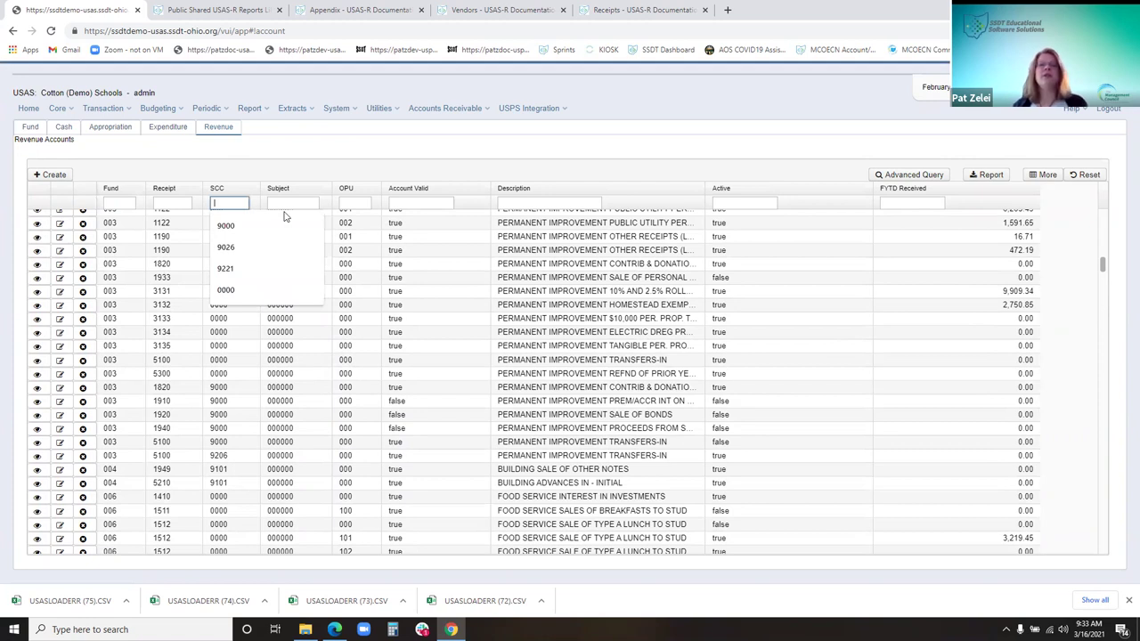
text(9920)
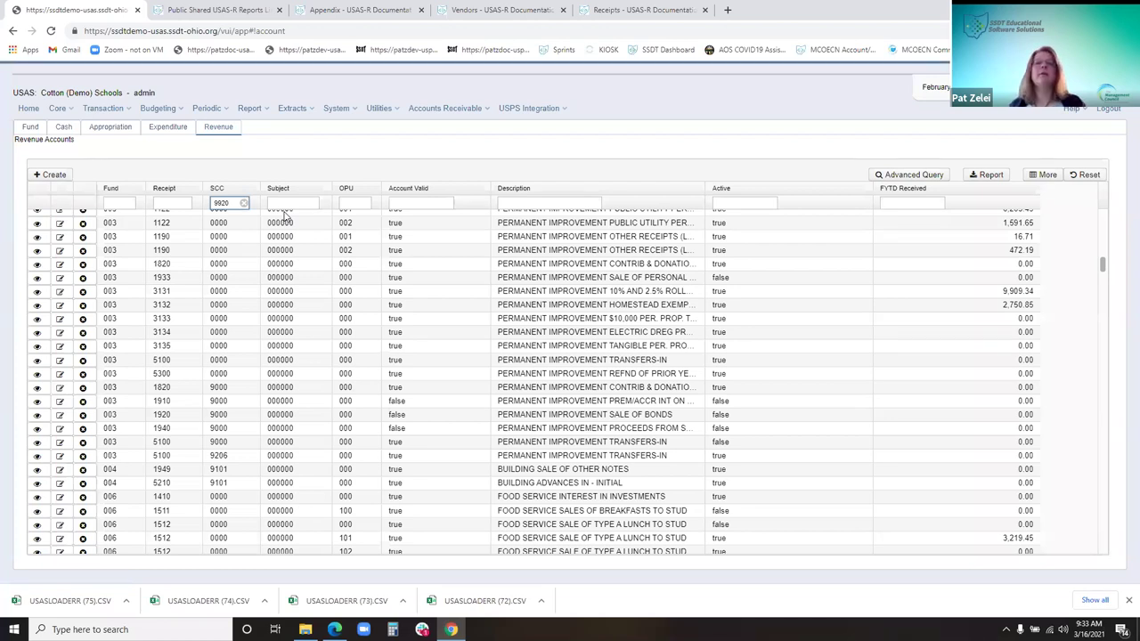
text(-993)
text(1)
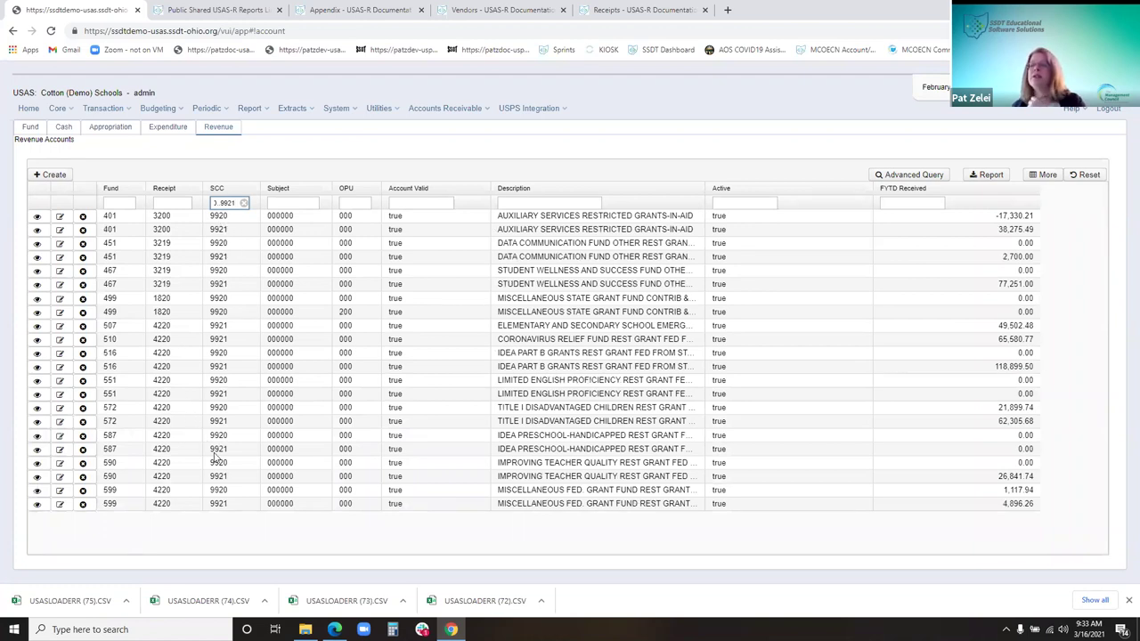
click(223, 188)
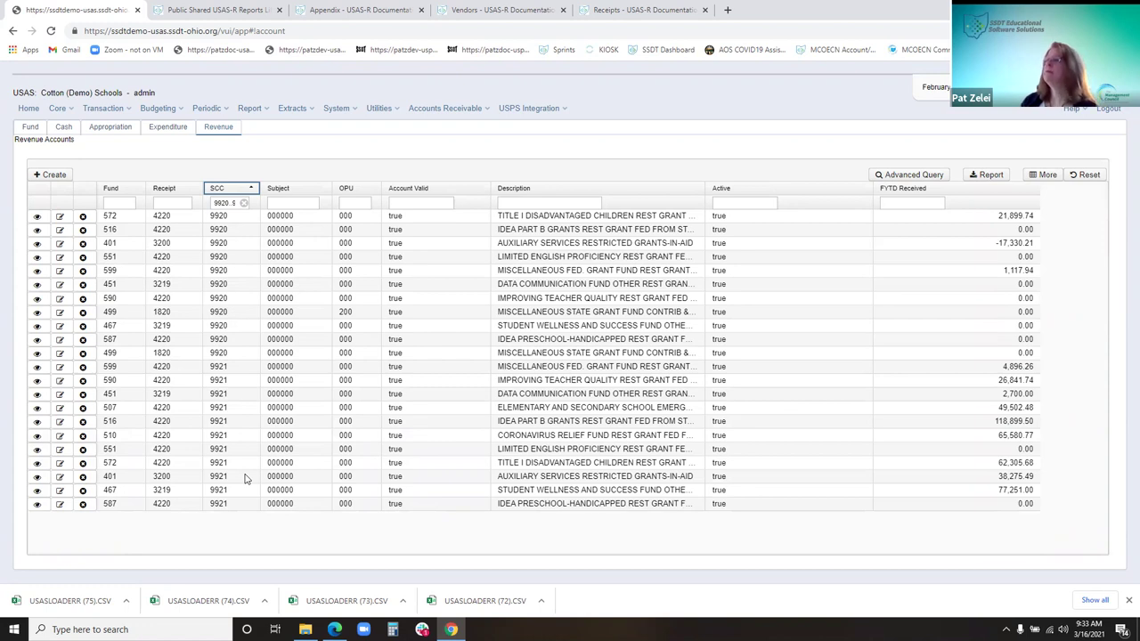
- Drag the FYTD Received column between Account Valid and Description
drag(902, 188, 499, 233)
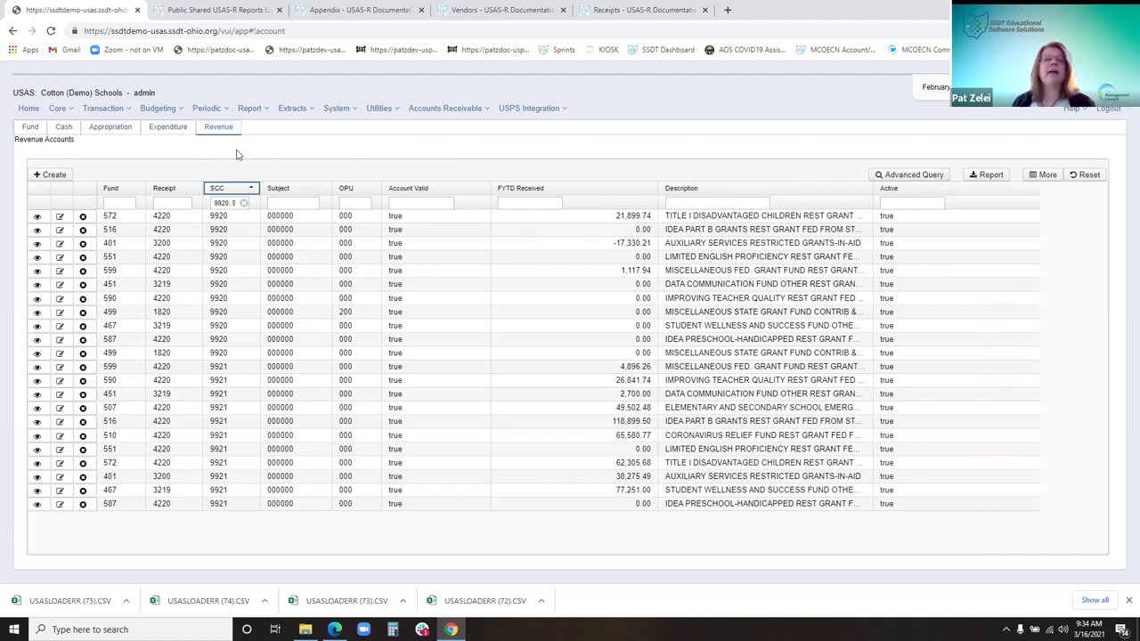
- Remove the SCC filter, then try fund filter values 00 and 572, clearing each
click(244, 203)
click(114, 203)
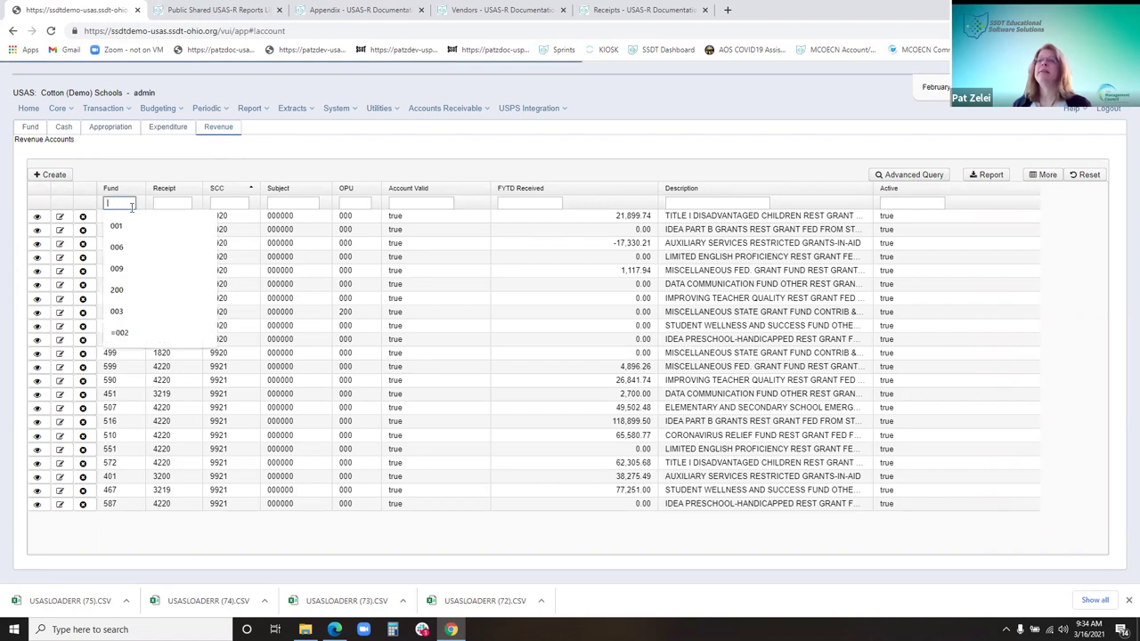
text(0)
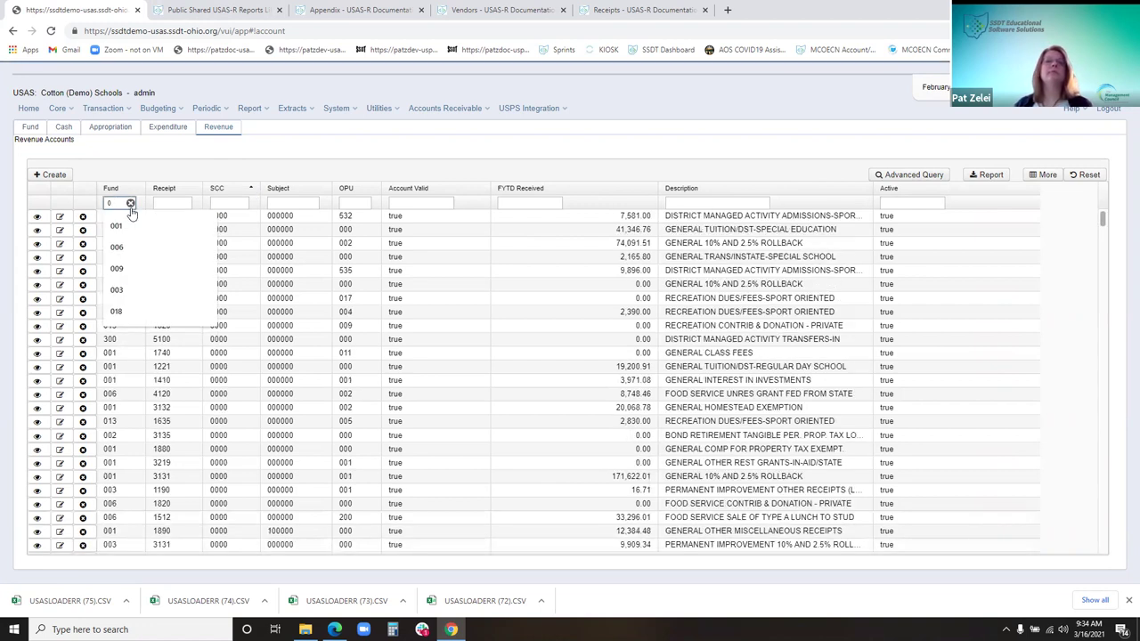
text(0)
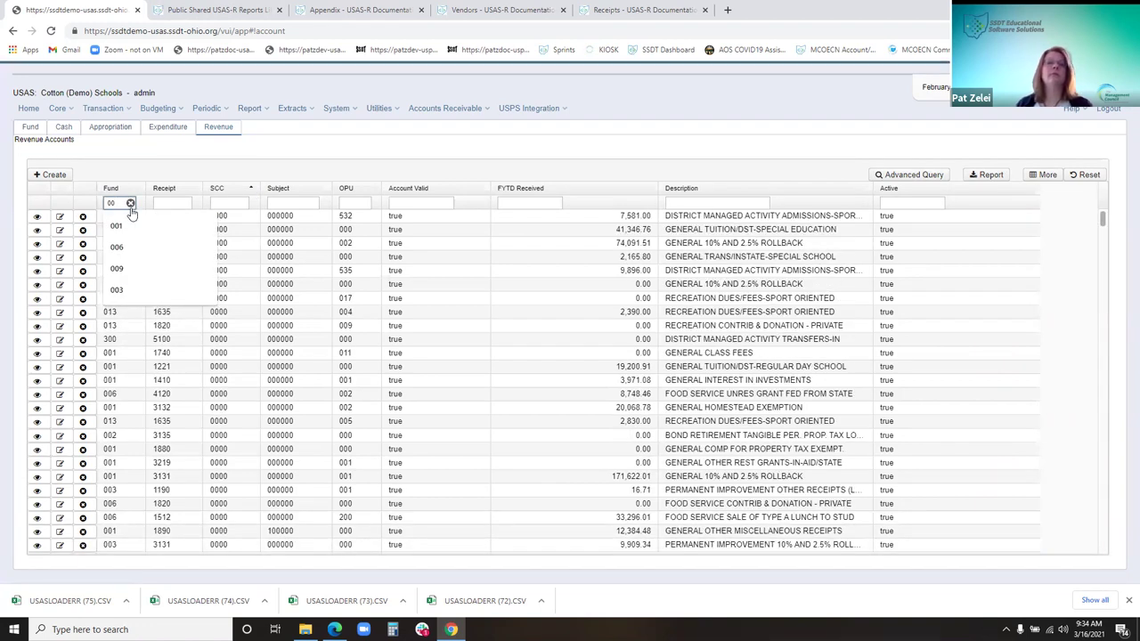
click(130, 204)
text(572)
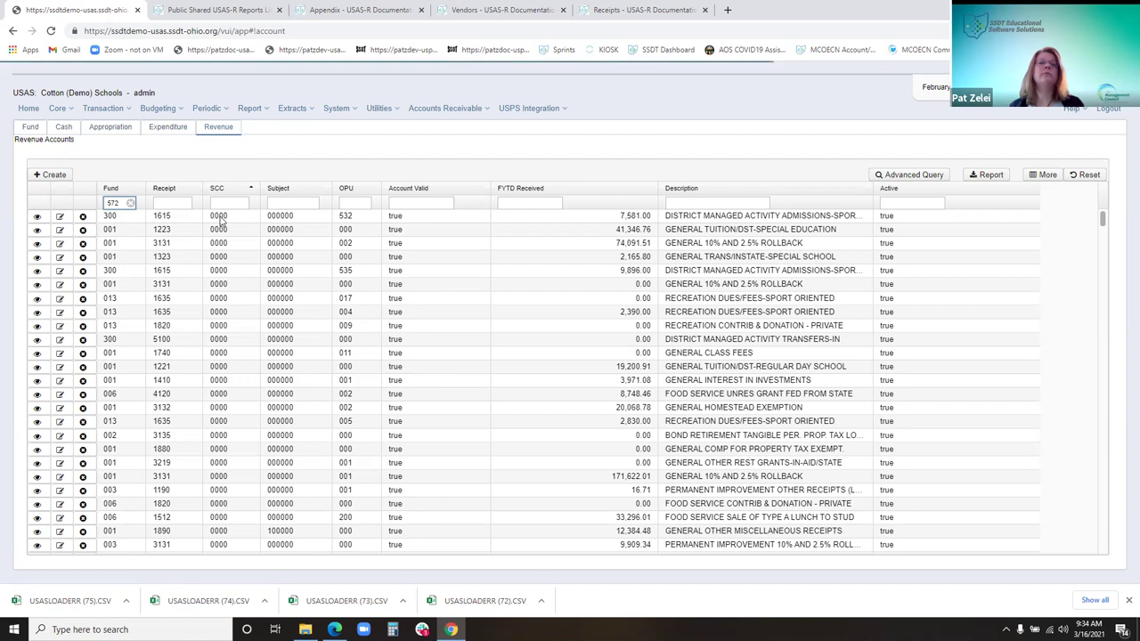
click(130, 204)
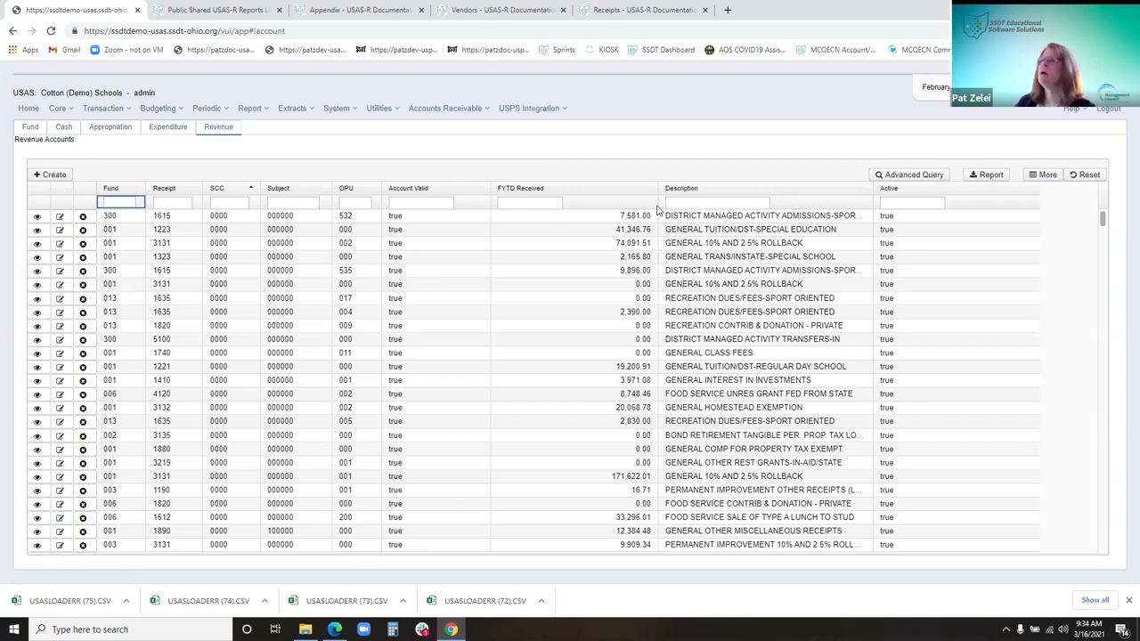
- In the advanced query builder, add a Fund equals 572 condition
click(905, 176)
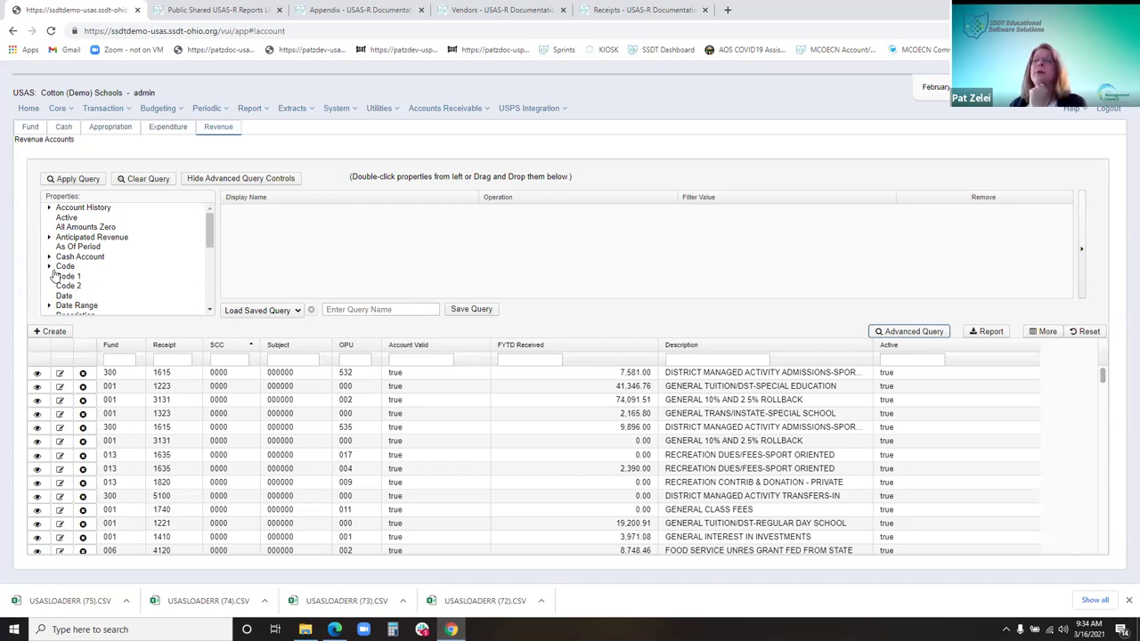
click(50, 268)
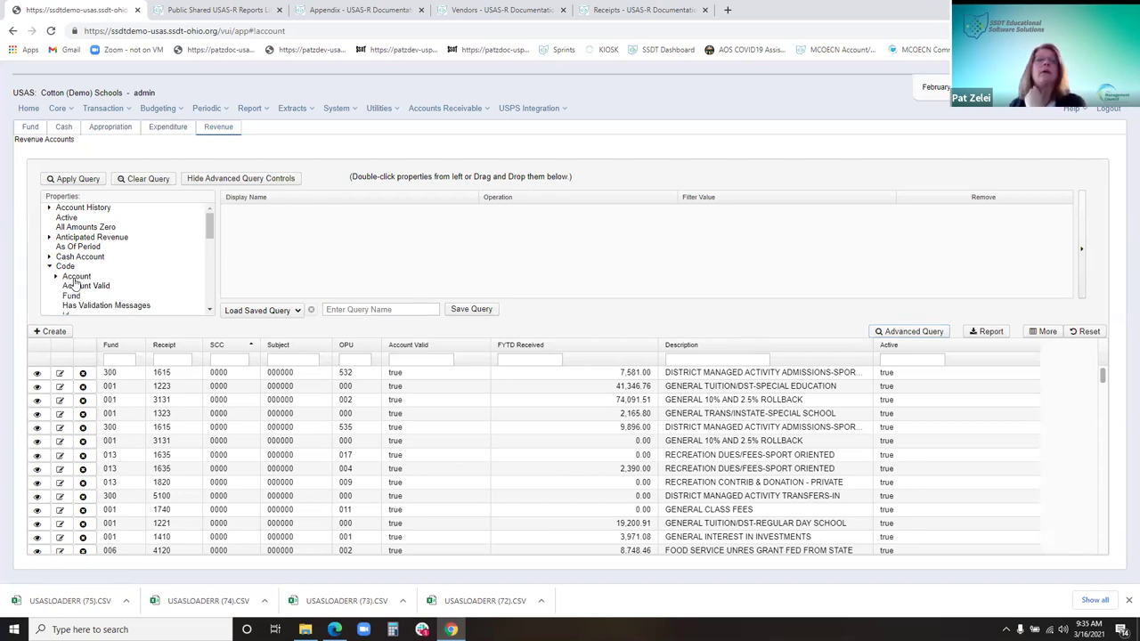
drag(68, 301, 274, 235)
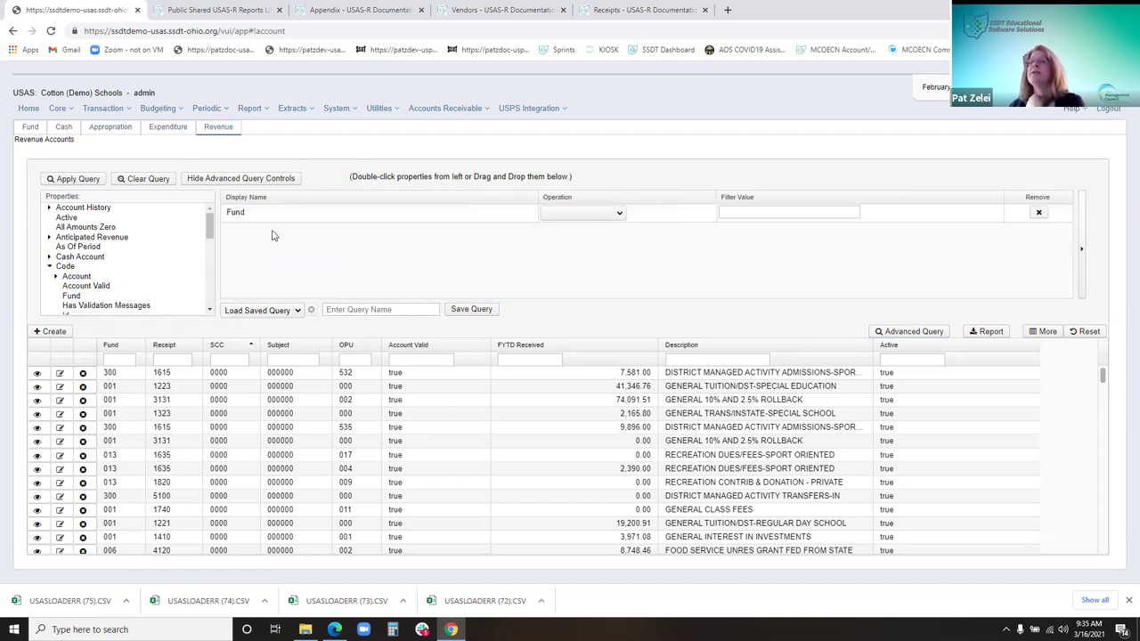
click(580, 215)
click(576, 236)
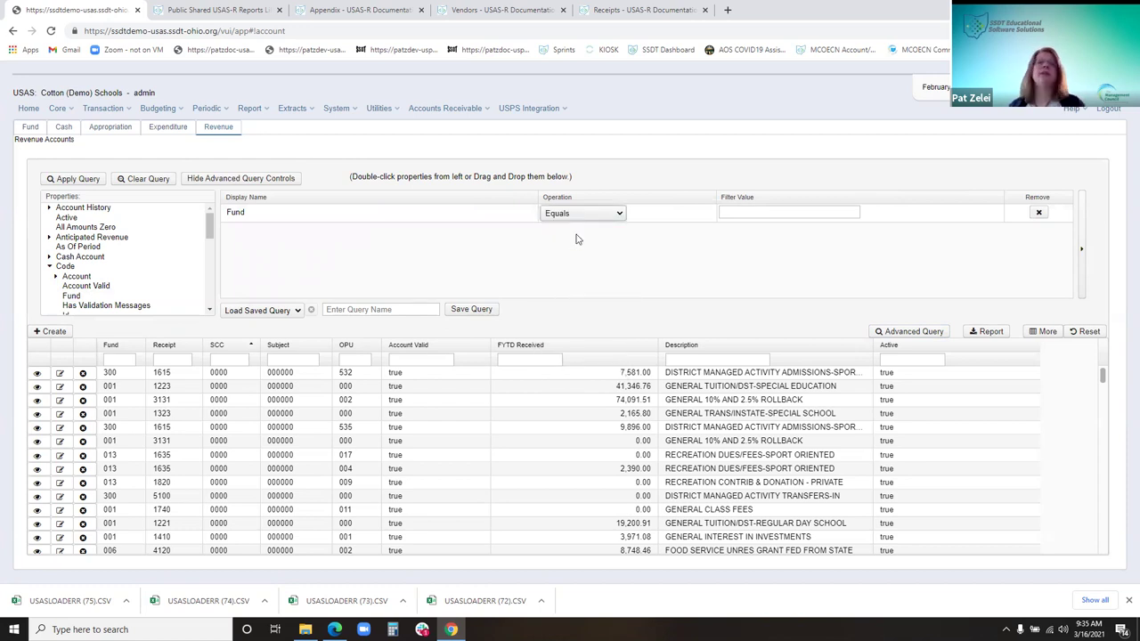
click(823, 211)
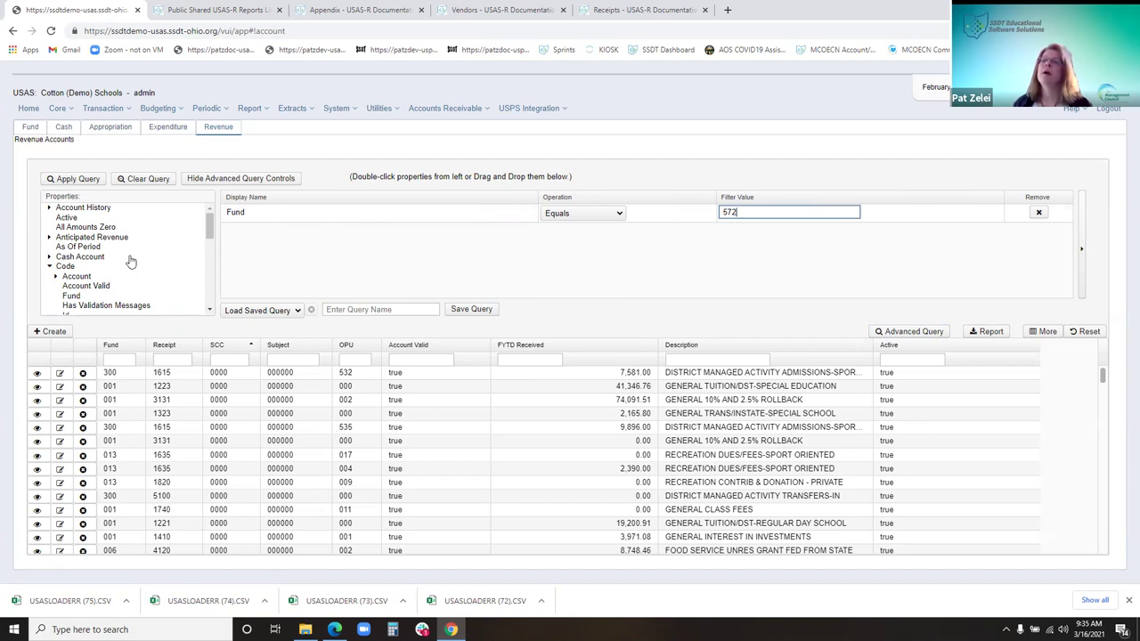
- Add an Scc Between 9000 and 9918 condition and apply the query
scroll(125, 267, down, 2)
drag(86, 287, 454, 275)
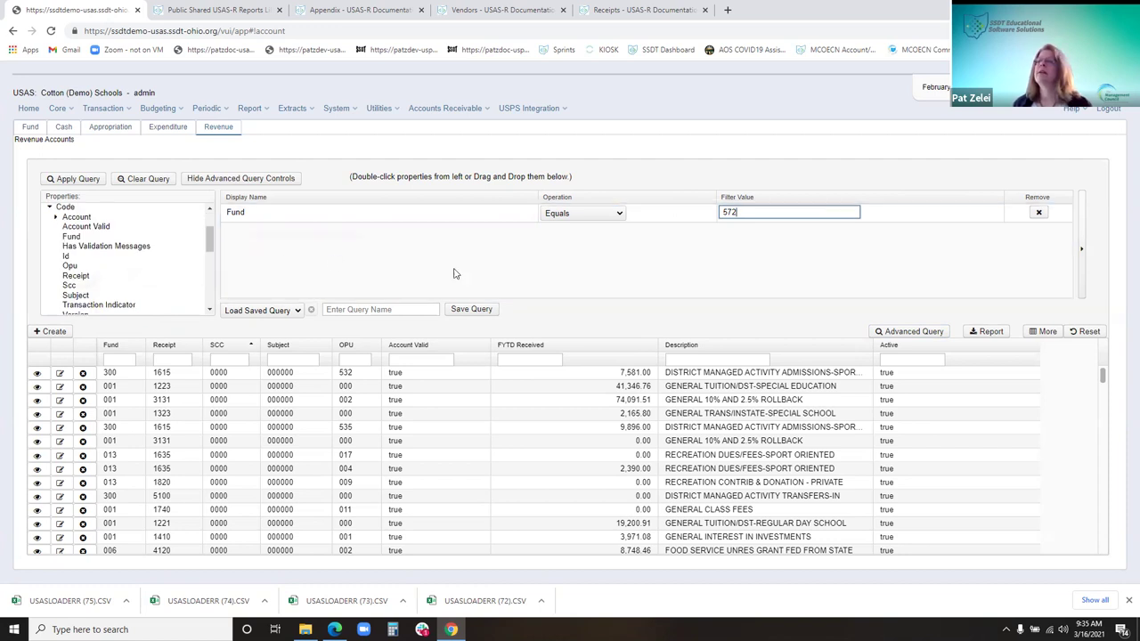
click(589, 234)
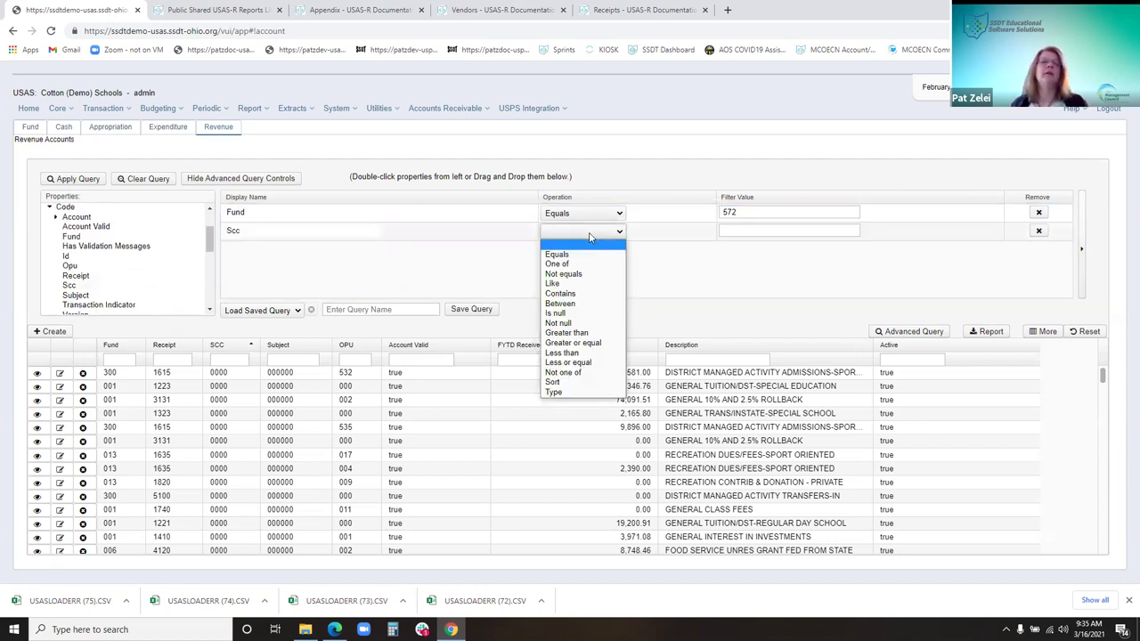
click(586, 304)
click(764, 230)
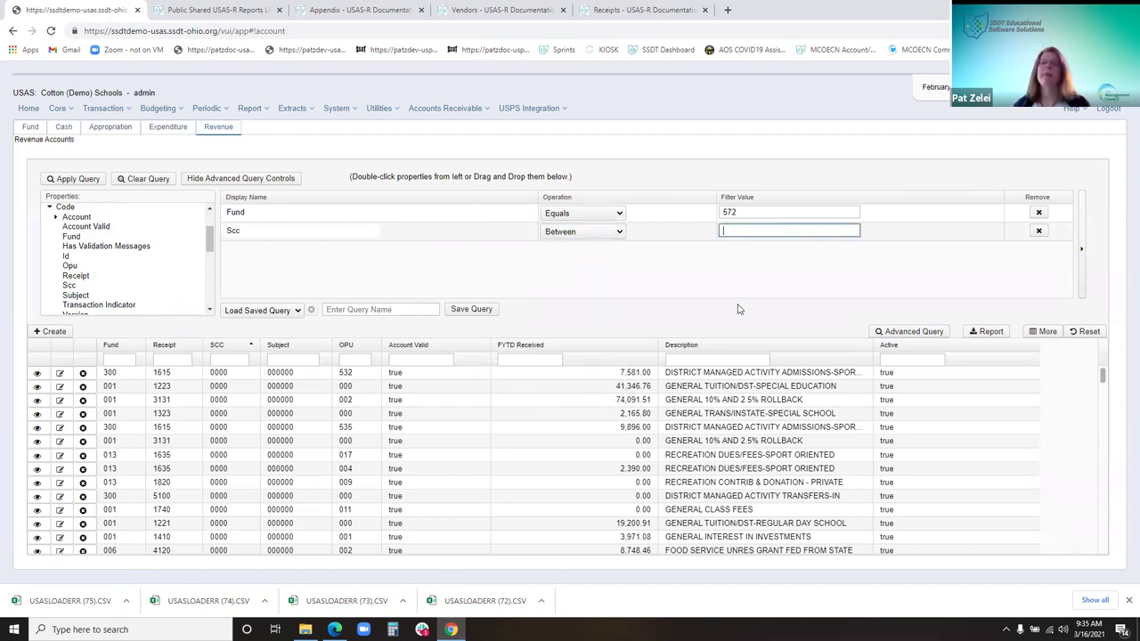
text(9000)
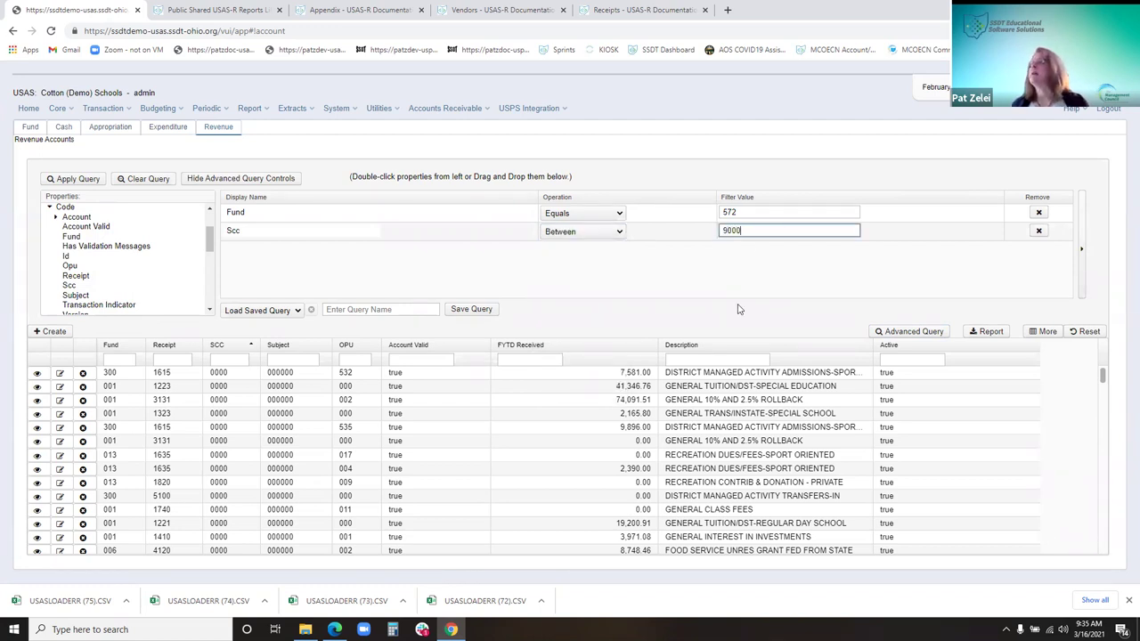
text(.90)
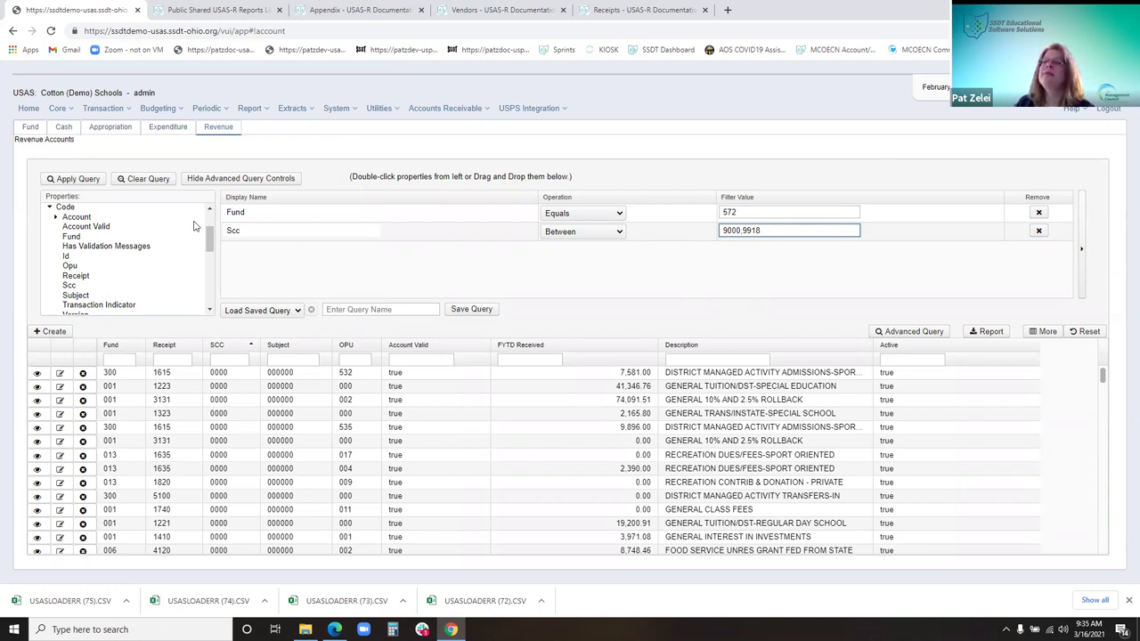
click(78, 179)
click(80, 180)
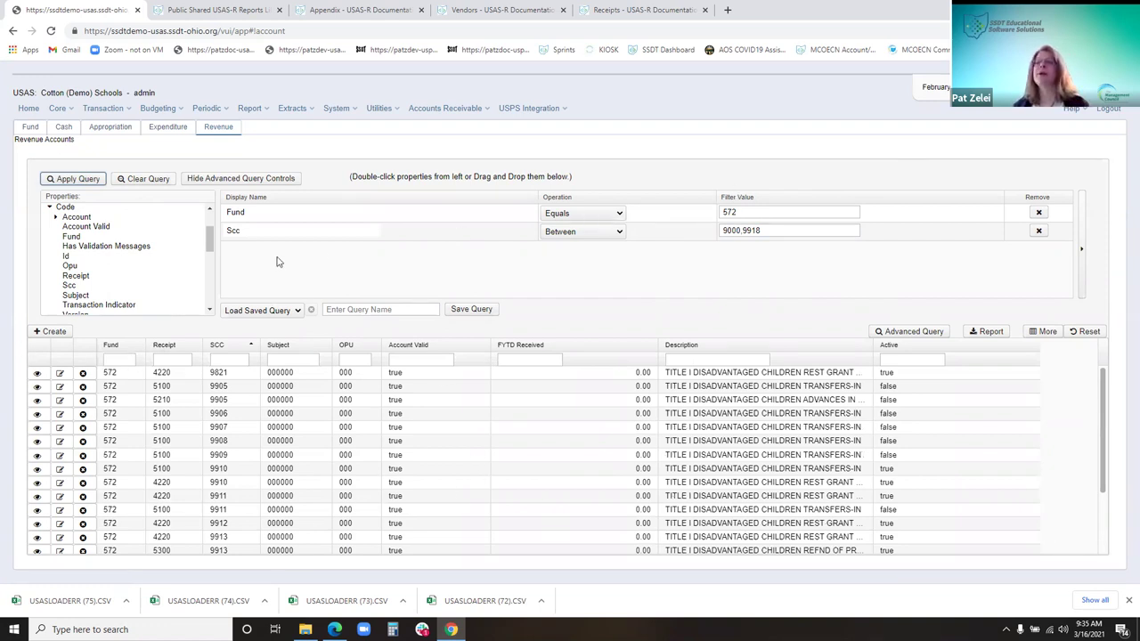
drag(211, 247, 212, 298)
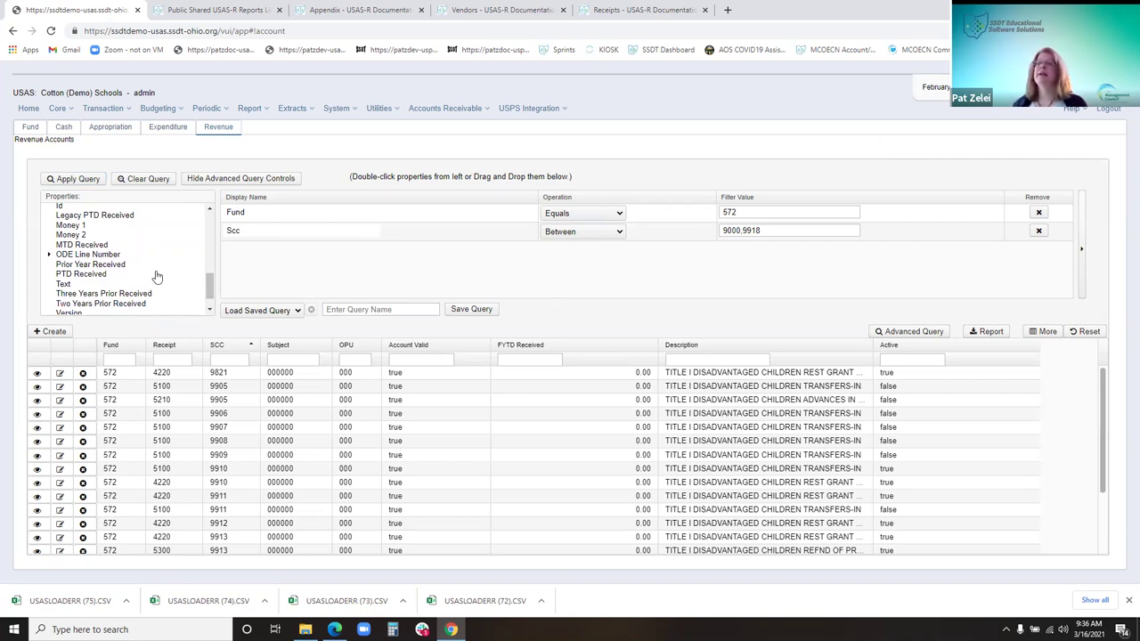
- Add an Active equals f condition and run the query to list inactive accounts
scroll(156, 277, up, 3)
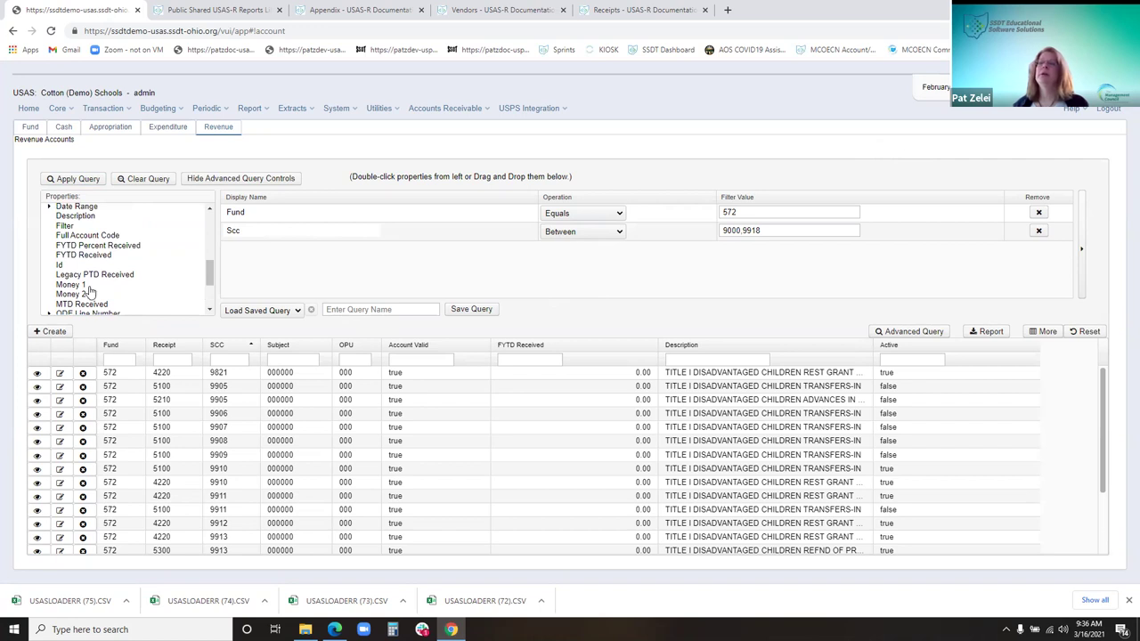
scroll(88, 289, up, 2)
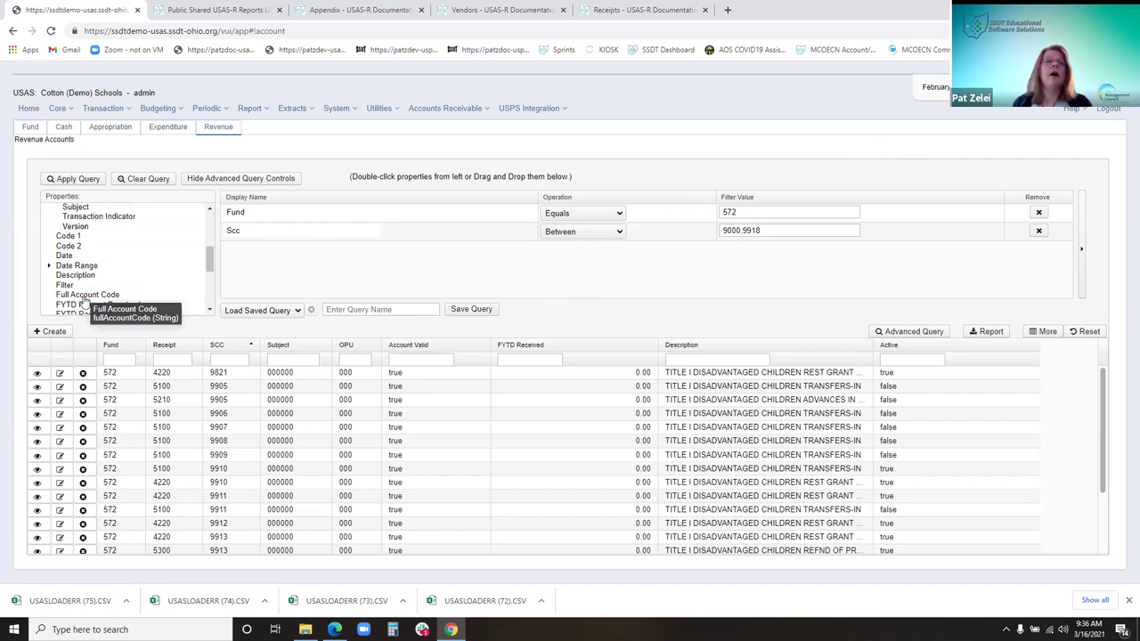
scroll(67, 249, up, 3)
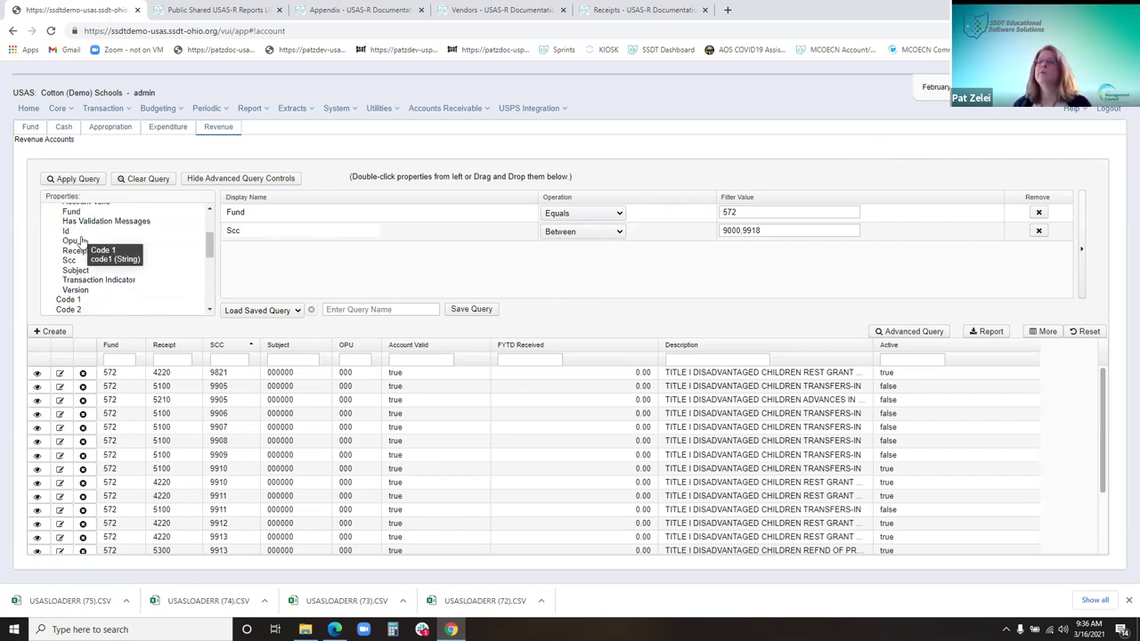
click(57, 246)
drag(80, 257, 349, 250)
click(602, 251)
click(586, 277)
click(790, 250)
text(f)
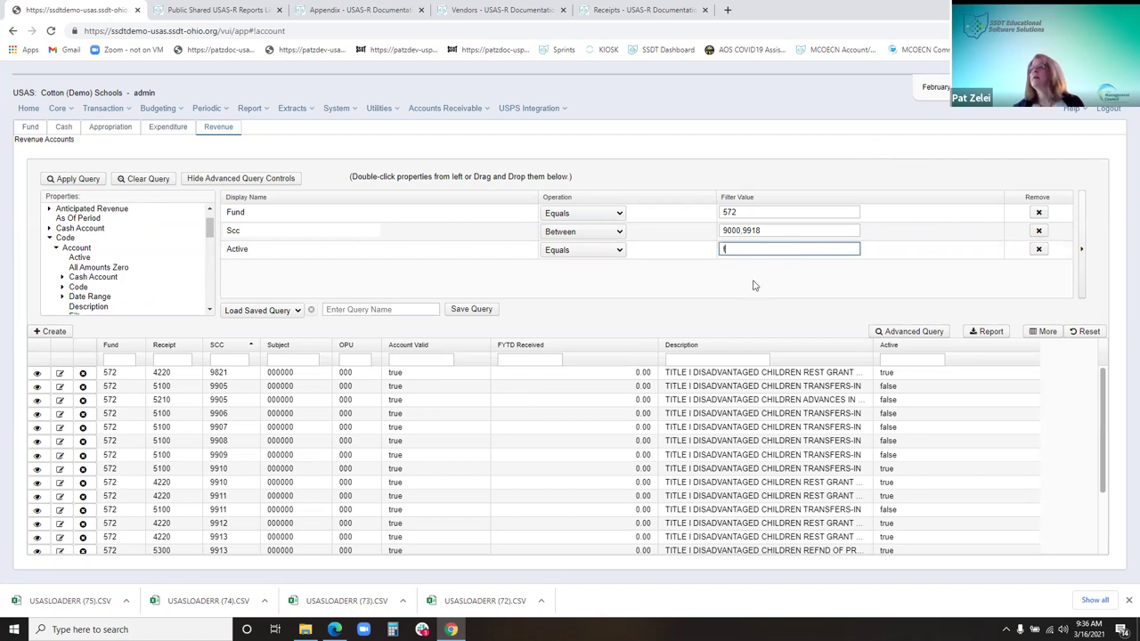
click(51, 179)
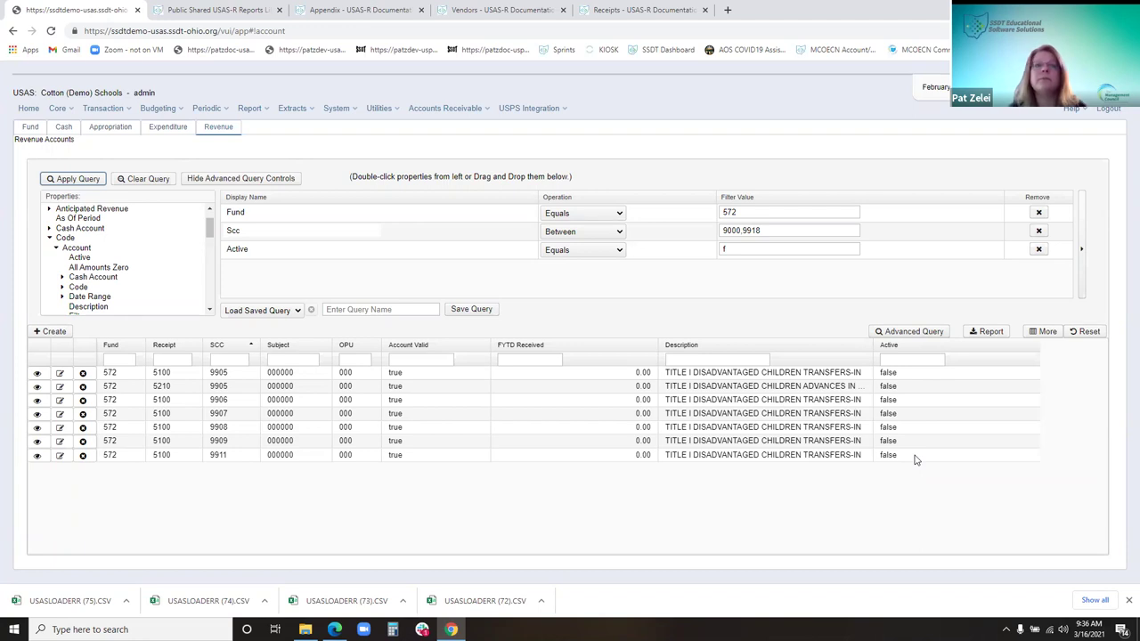
- Change the Active value to t and rerun the query
click(806, 252)
key(BackSpace)
text(t)
click(70, 183)
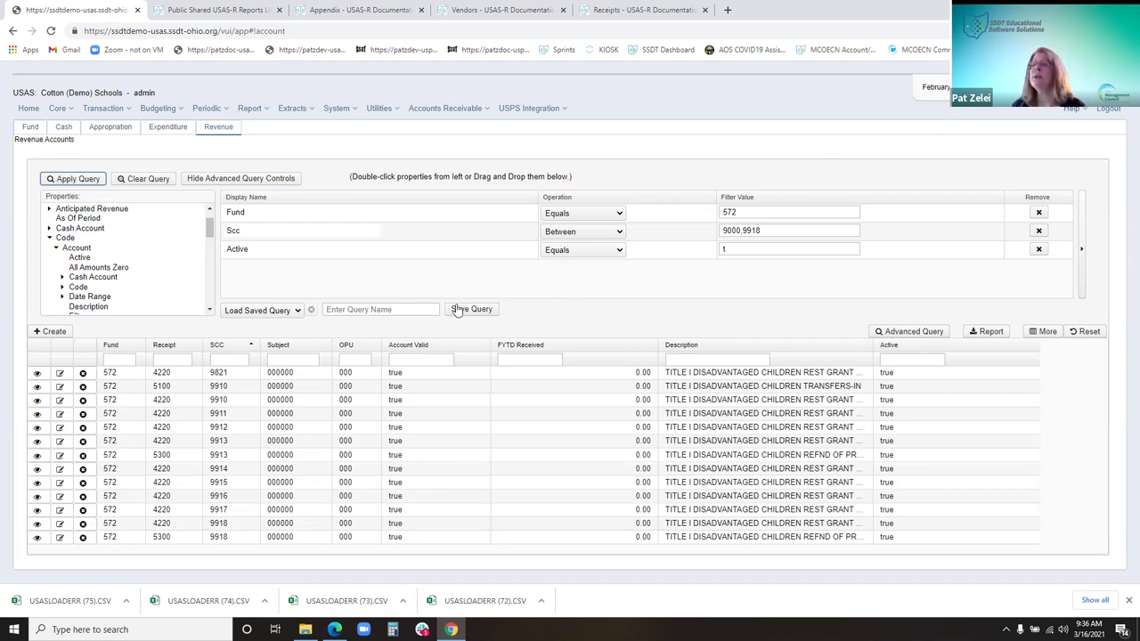
- Load the saved query 'Demo example' from the saved-query dropdown
click(395, 308)
text(pat)
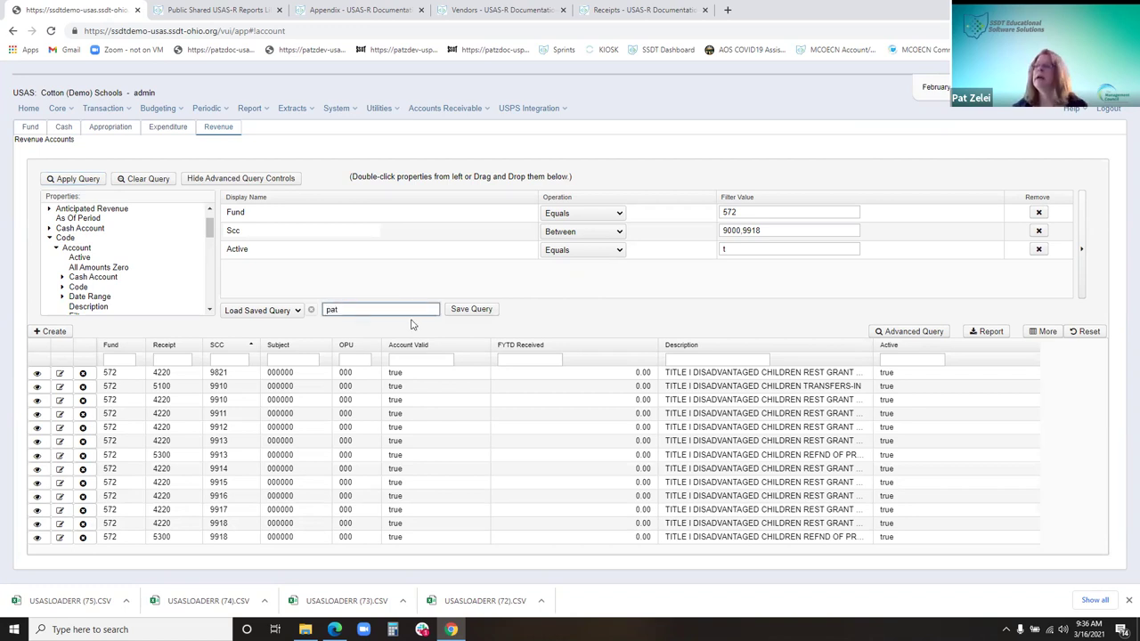
key(BackSpace)
key(BackSpace)
key(BackSpace)
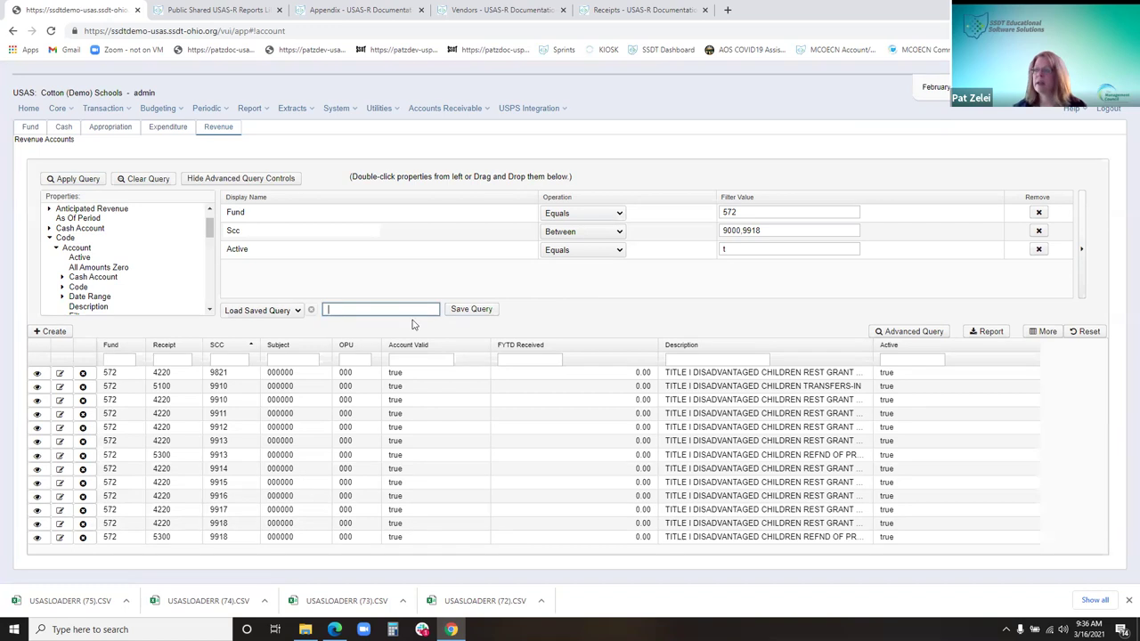
click(297, 311)
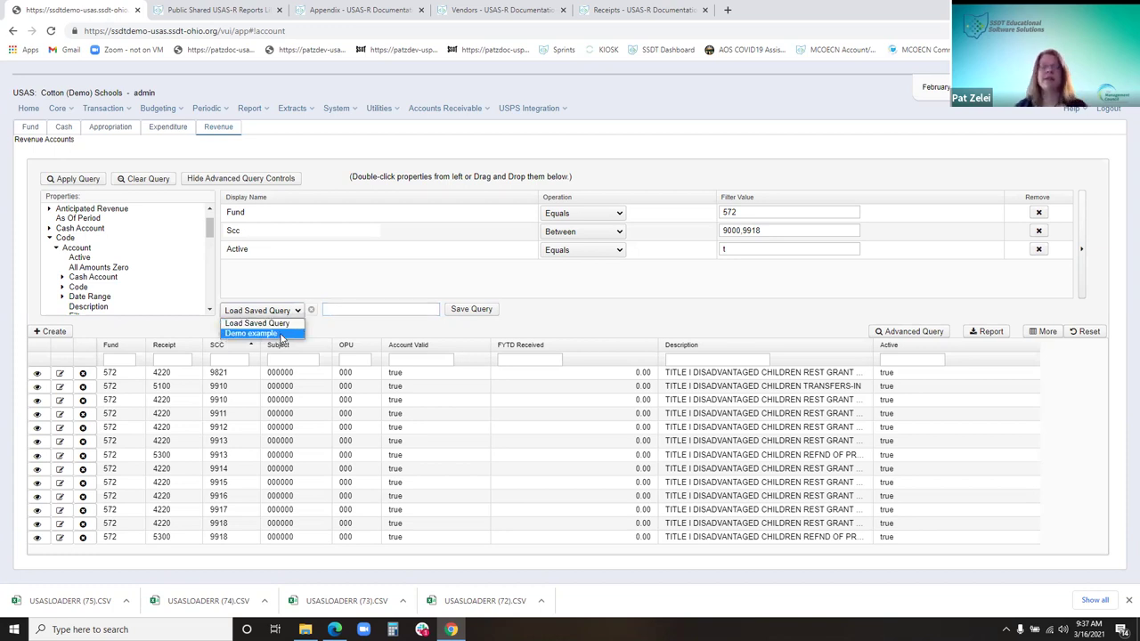
click(281, 334)
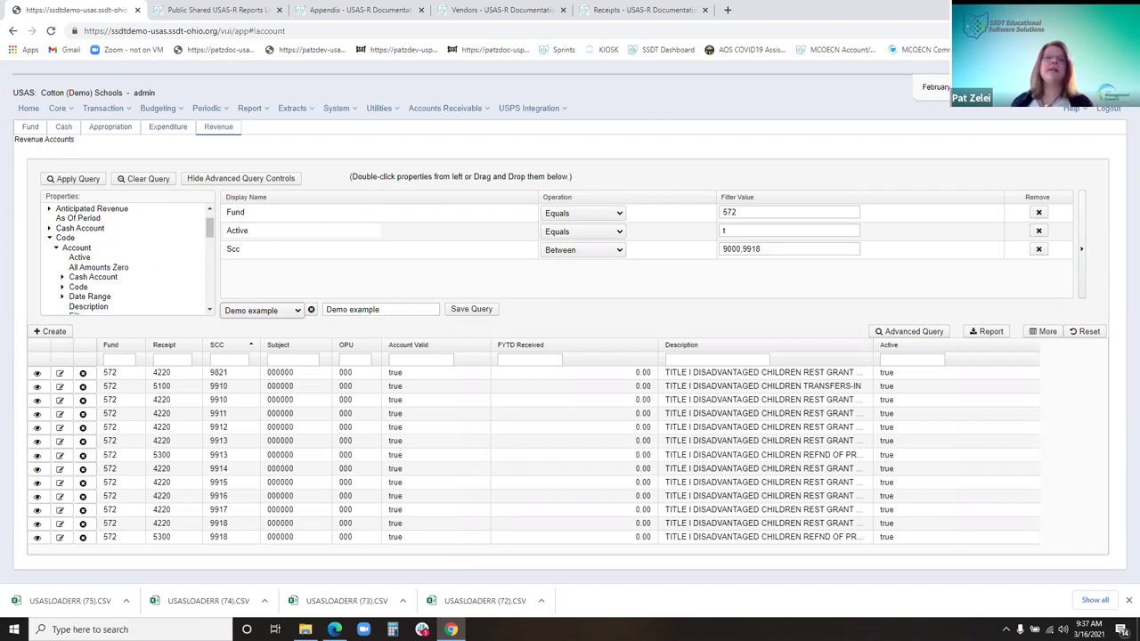
- Clear the query conditions and hide the advanced query controls
click(143, 181)
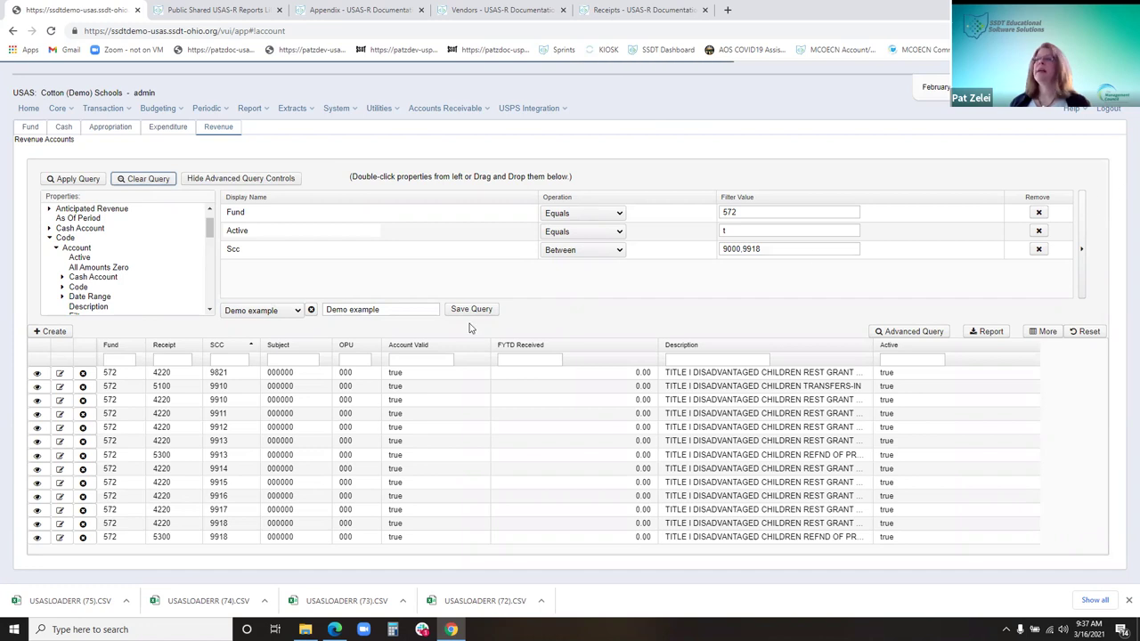
click(292, 181)
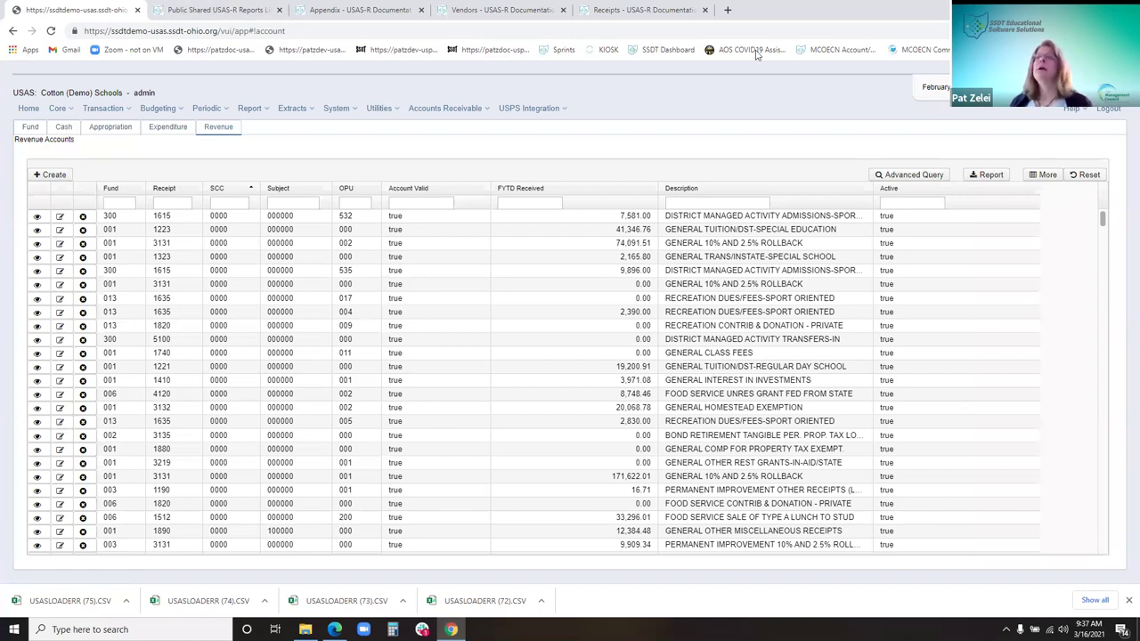
click(62, 109)
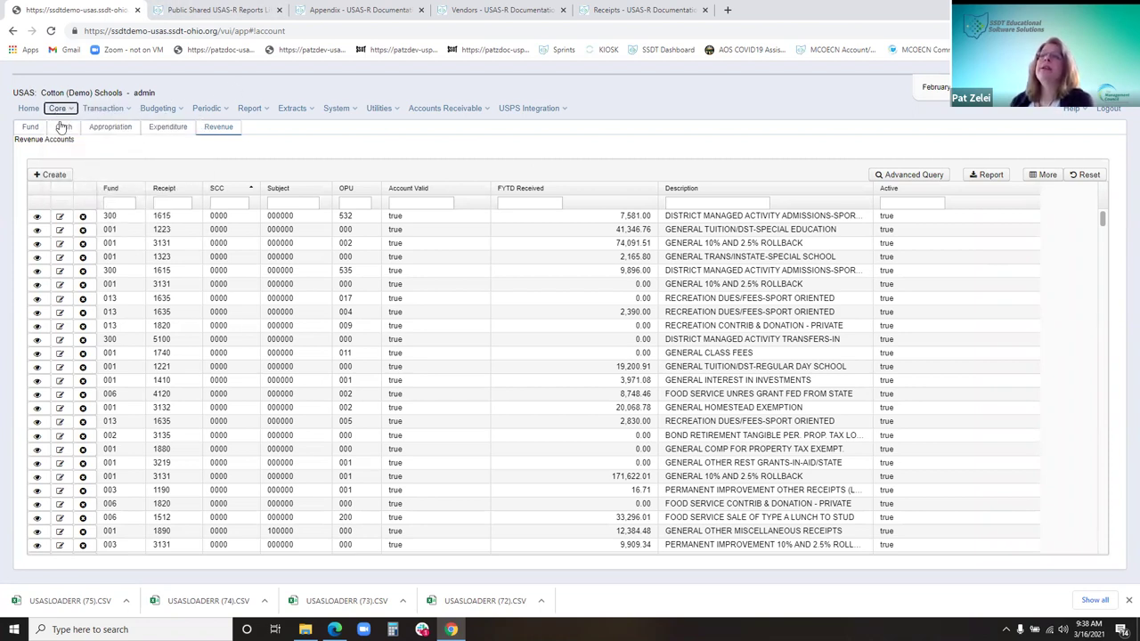
- Open the Demo National Bank account's details from Core > Bank Accounts in edit mode
click(70, 141)
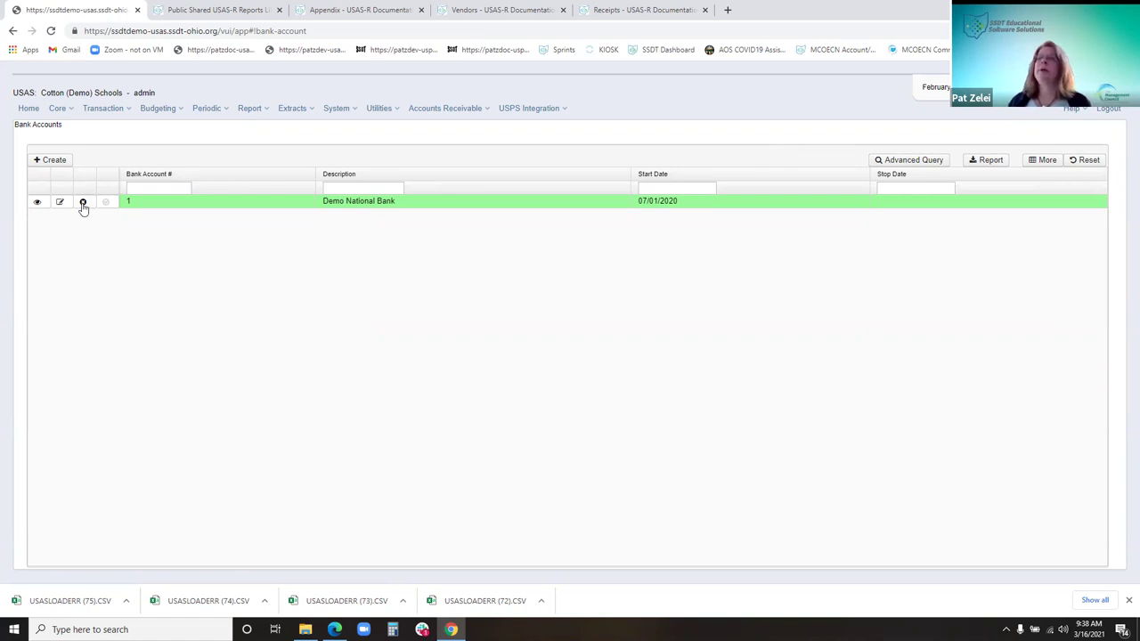
click(37, 203)
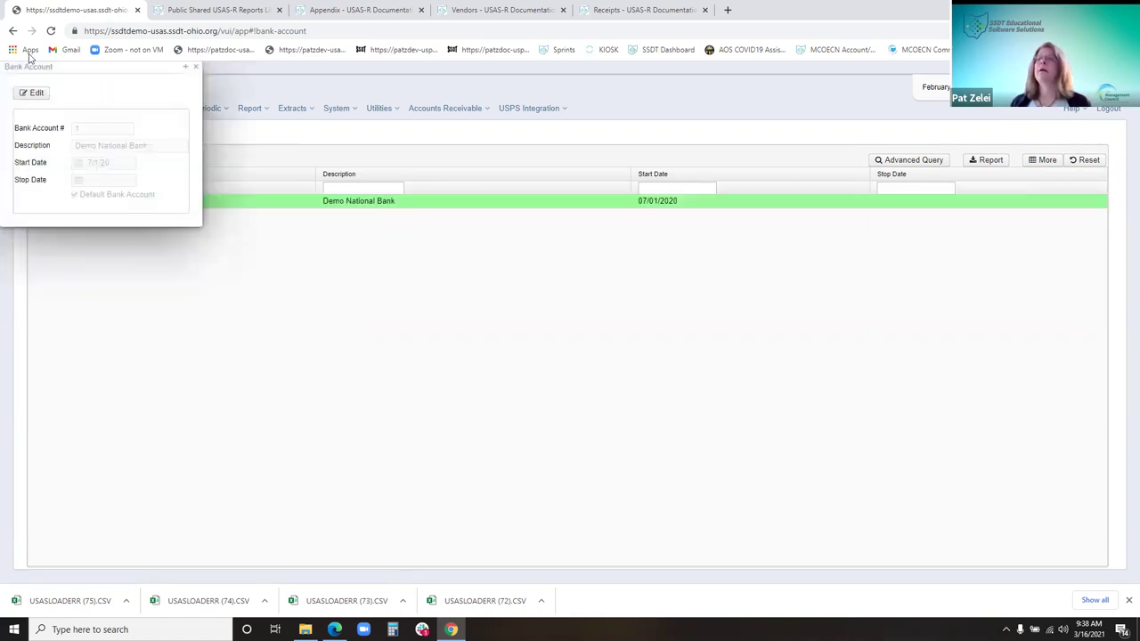
click(37, 96)
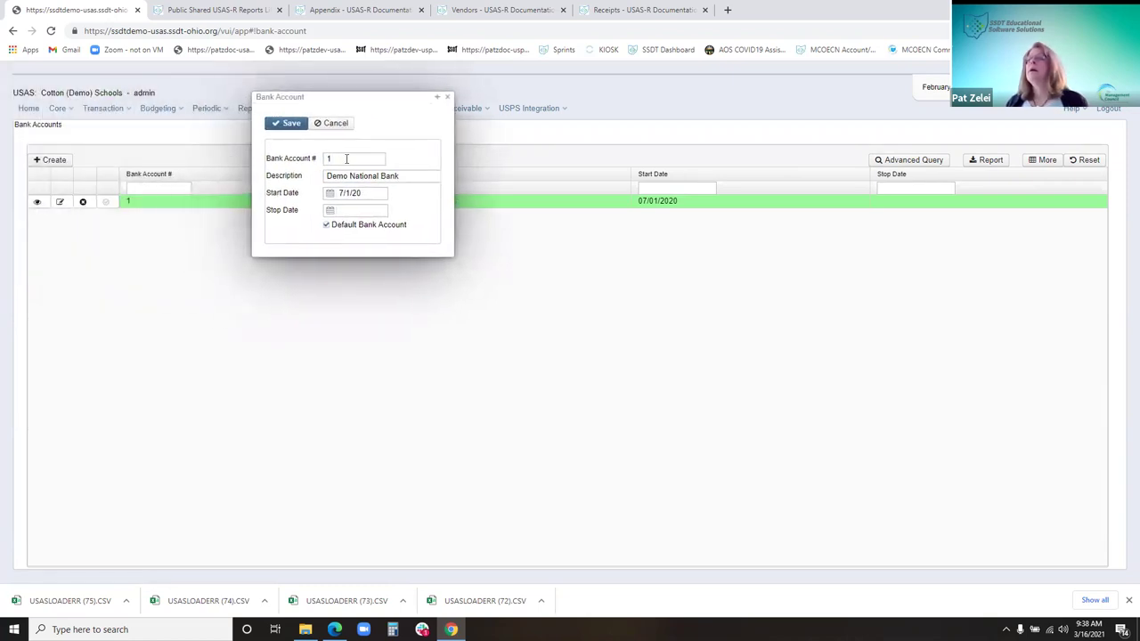
- Try bank account number 123354, check Description and the start and stop dates, then close without saving
double_click(366, 159)
text(1233544)
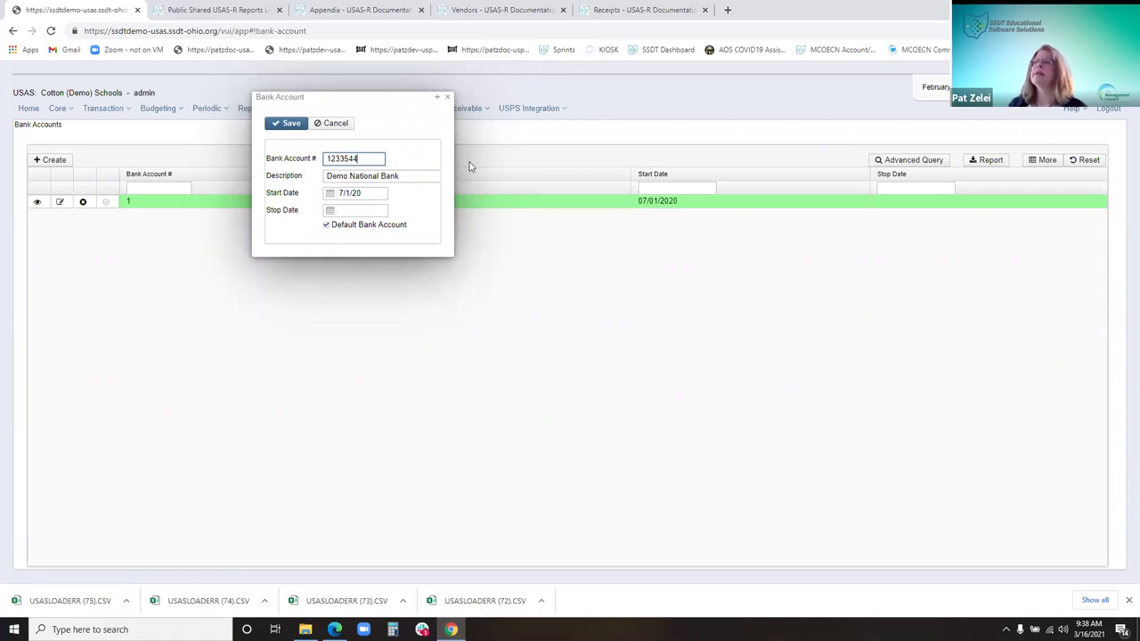
click(429, 179)
click(381, 196)
click(381, 211)
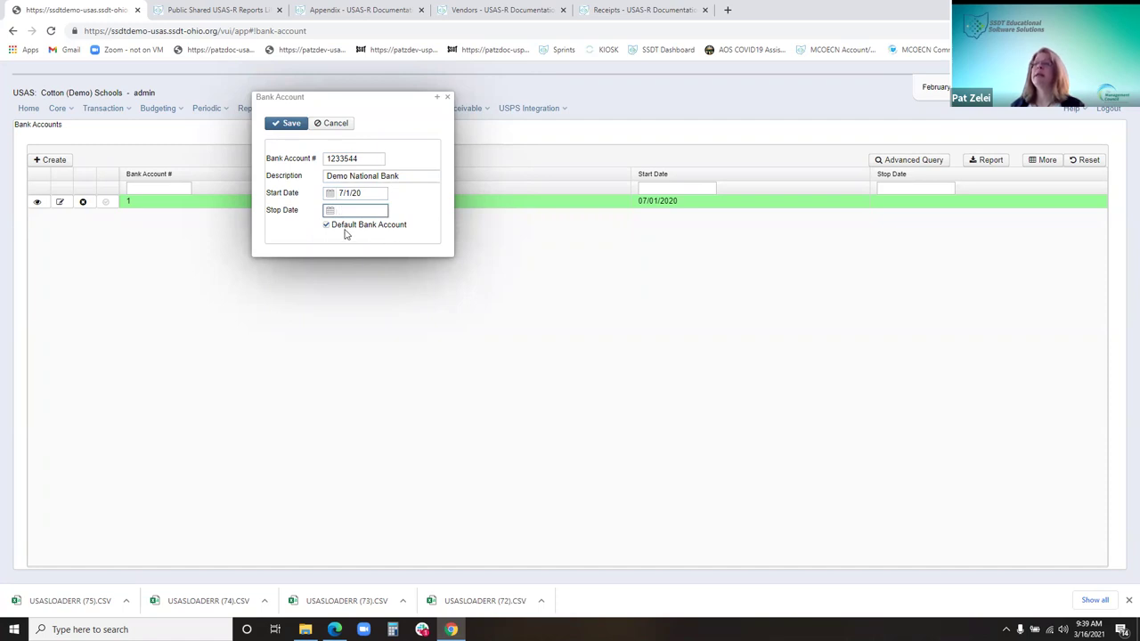
click(316, 96)
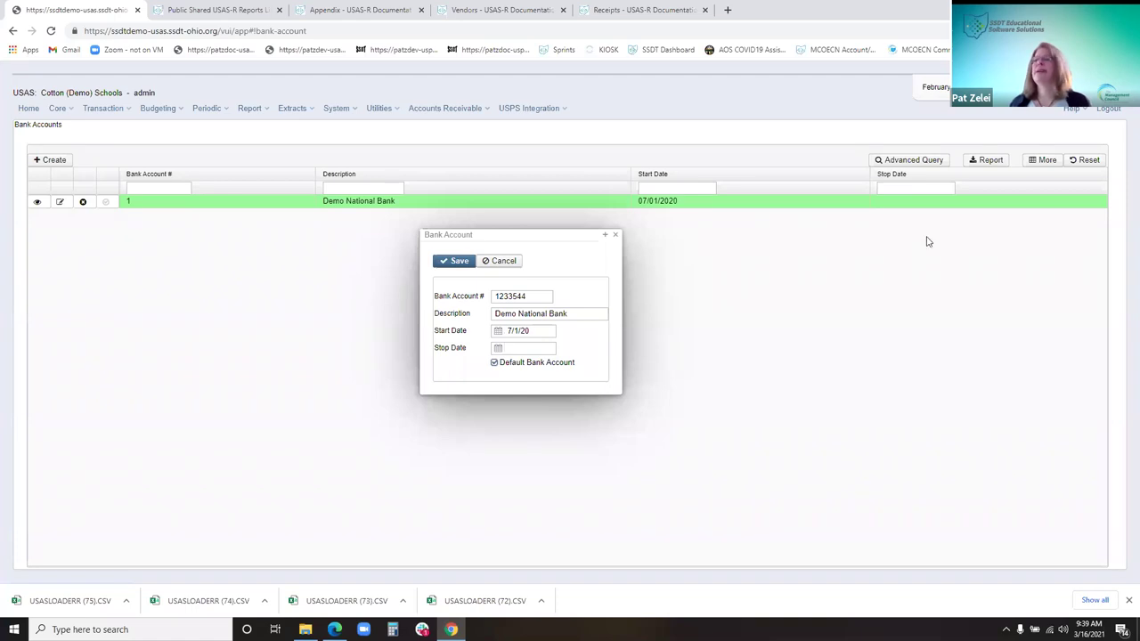
click(616, 237)
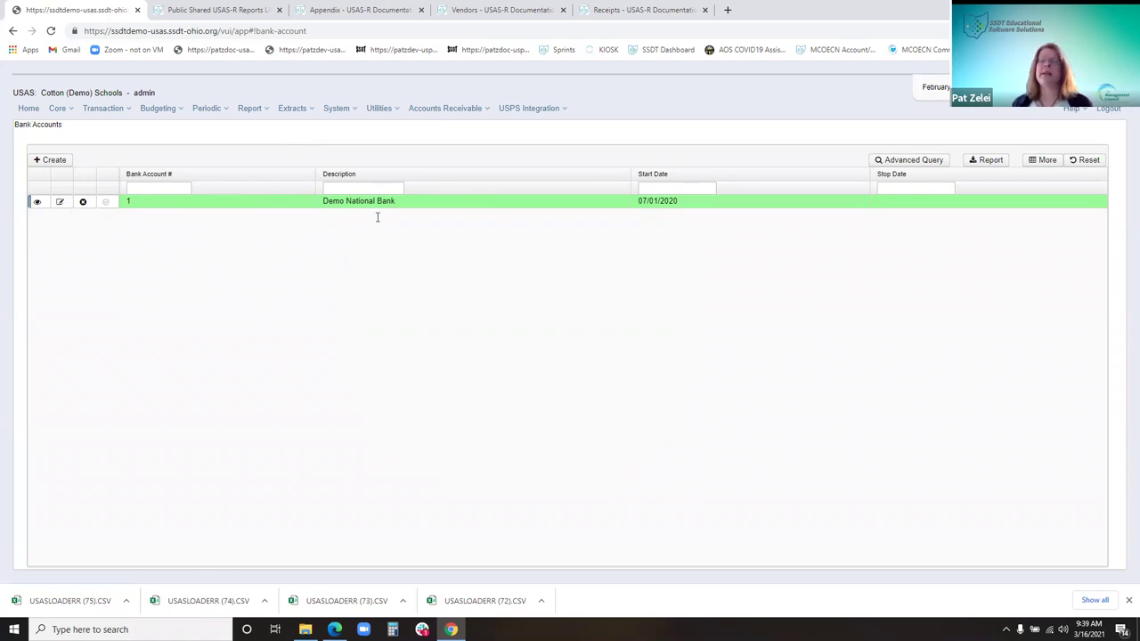
click(59, 108)
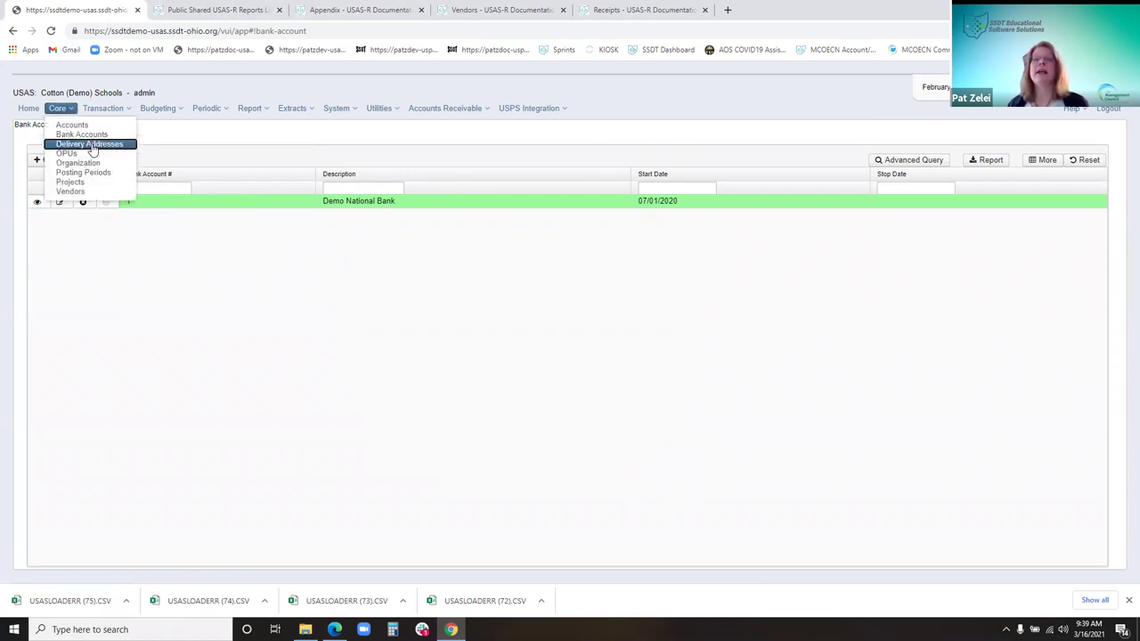
click(90, 144)
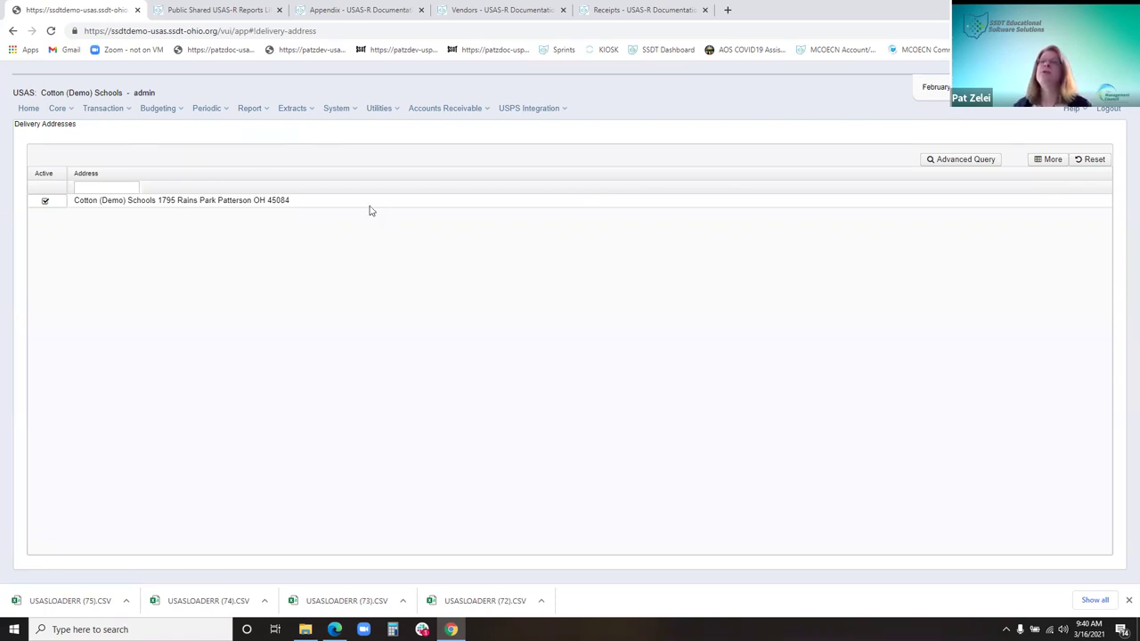
click(42, 205)
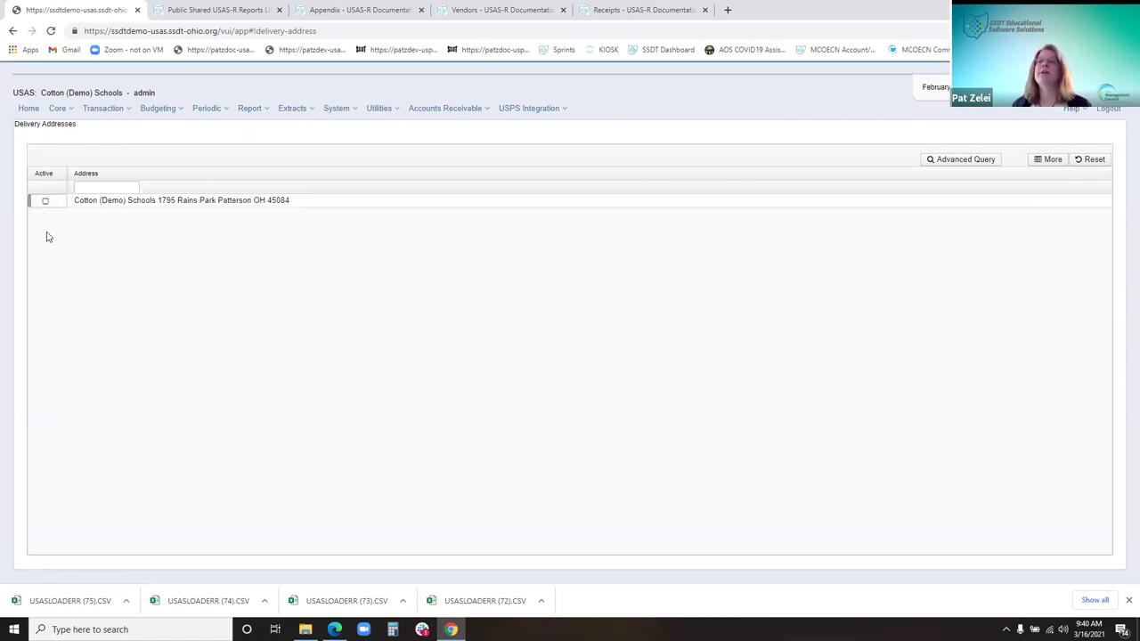
click(45, 205)
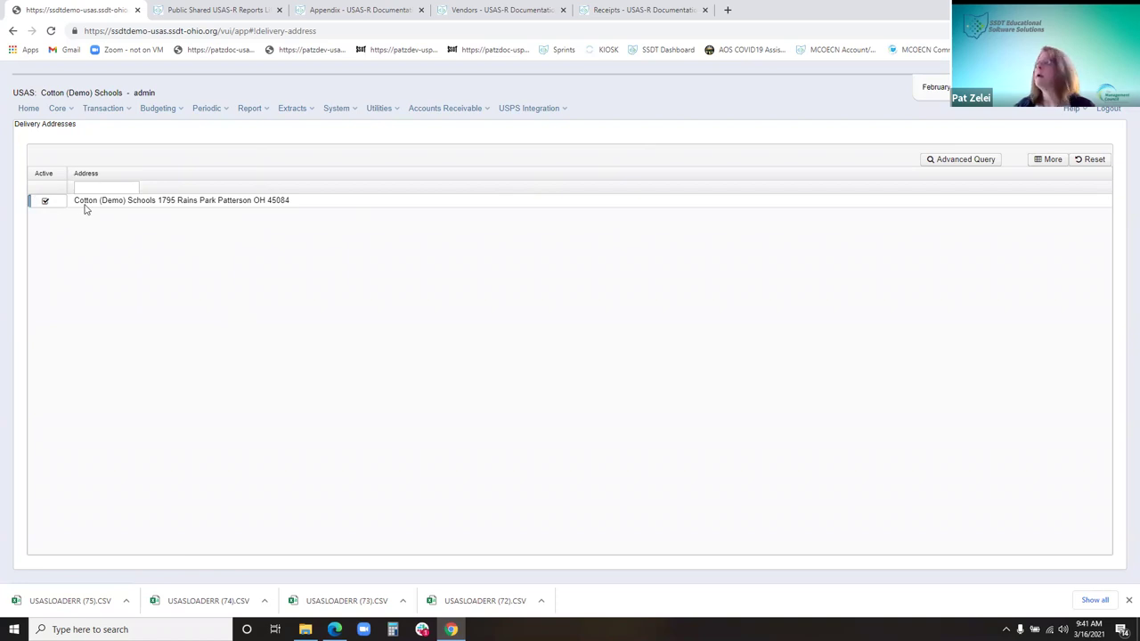
click(45, 200)
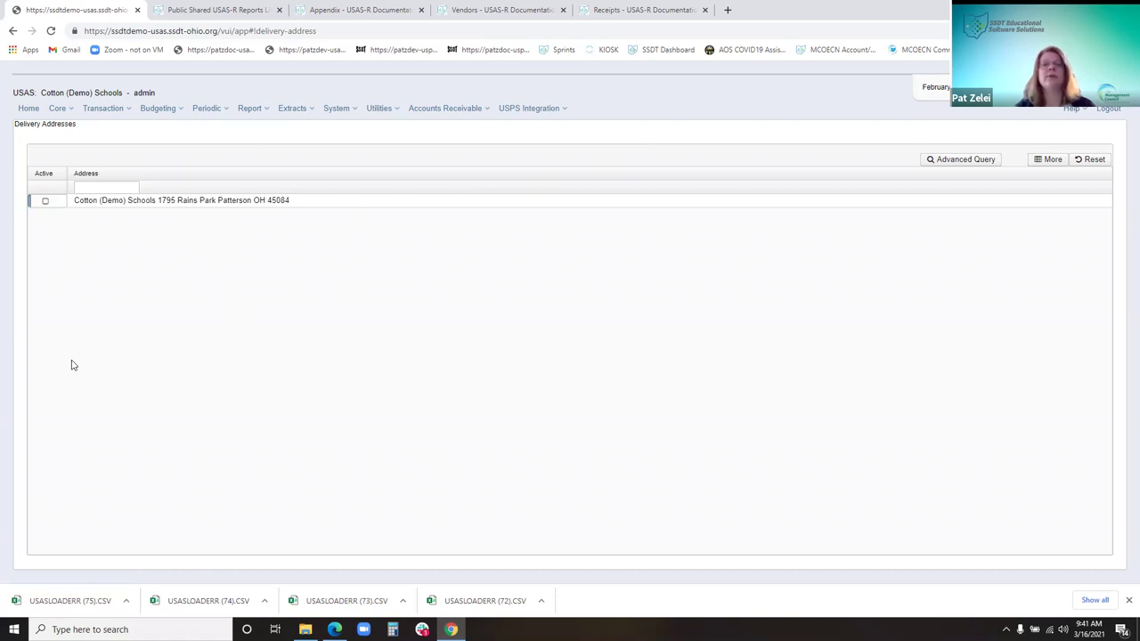
click(45, 202)
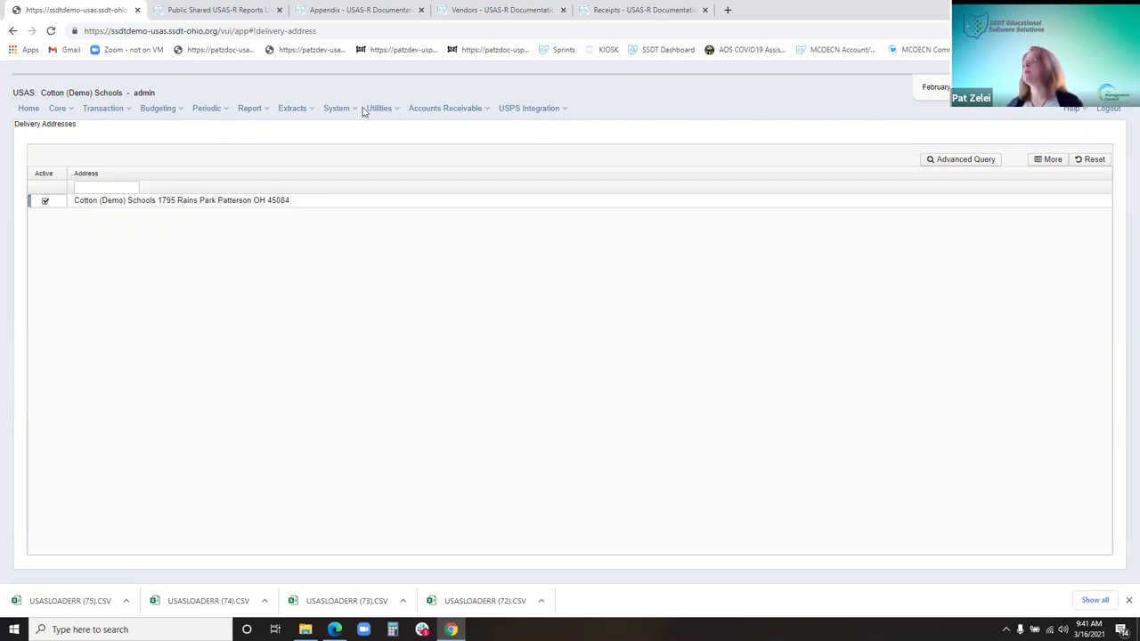
- Look through the grid's Column Selection options, expanding the Object group, then close them
click(1042, 163)
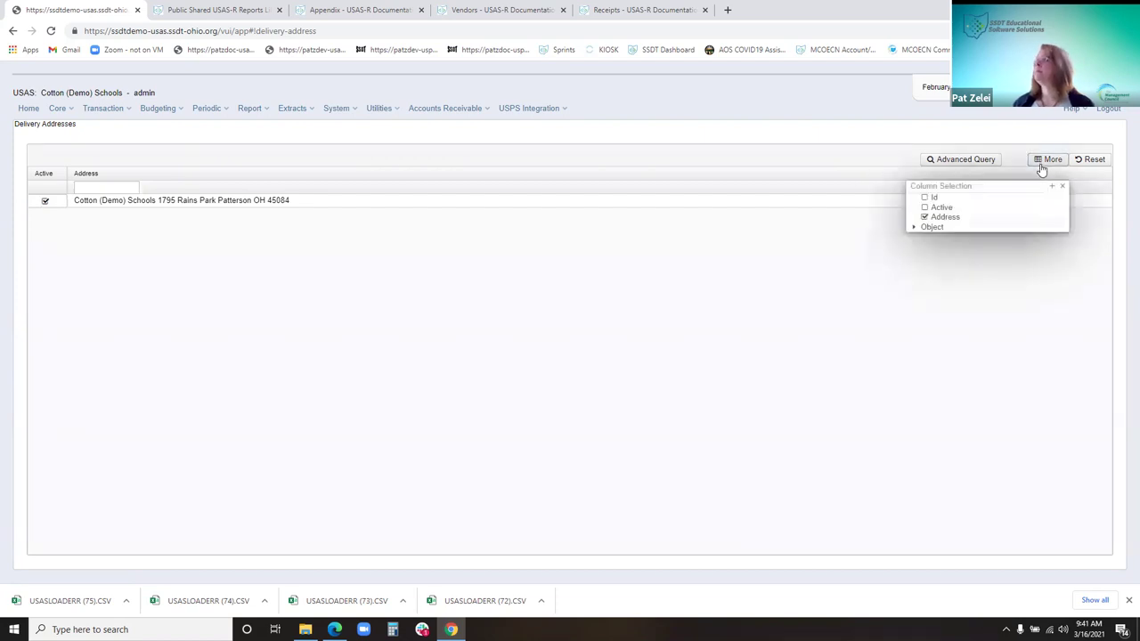
click(912, 229)
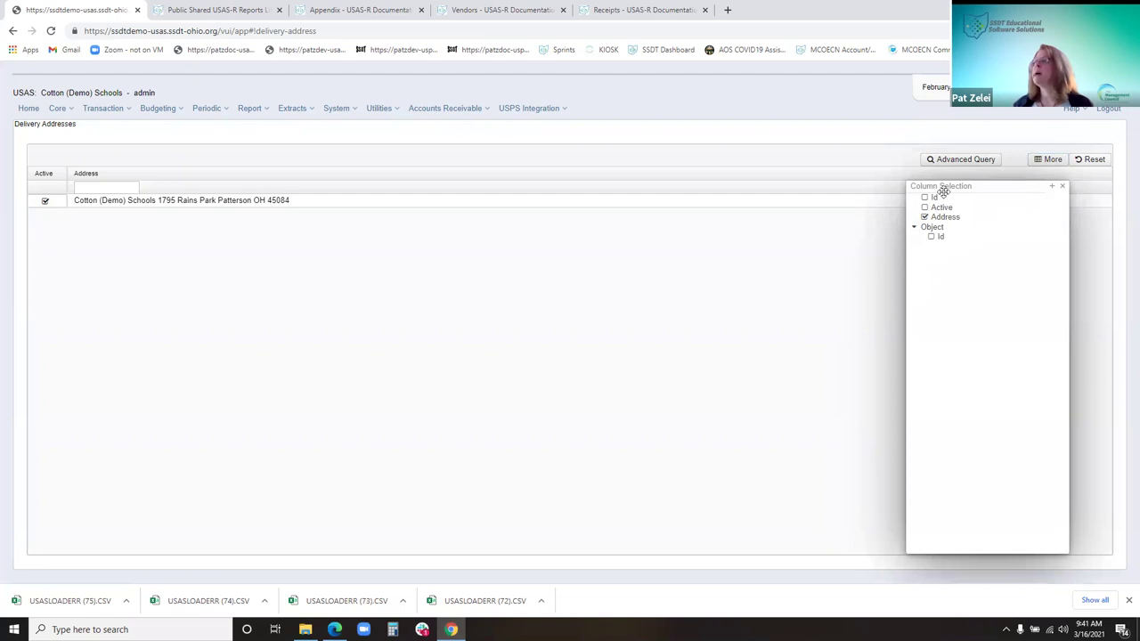
click(1062, 186)
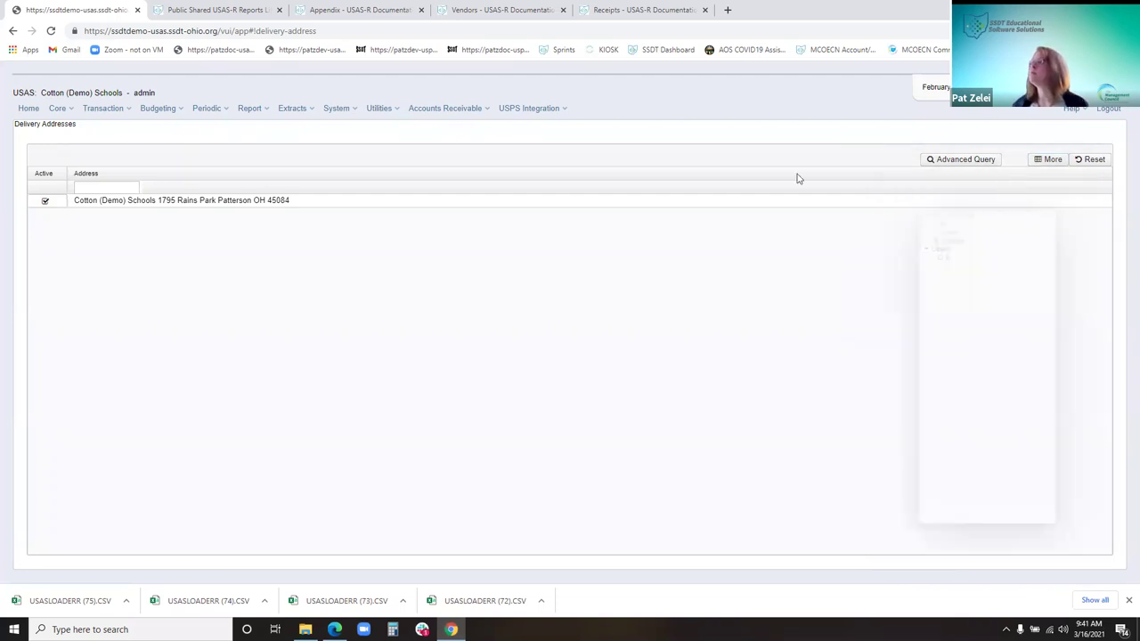
click(58, 109)
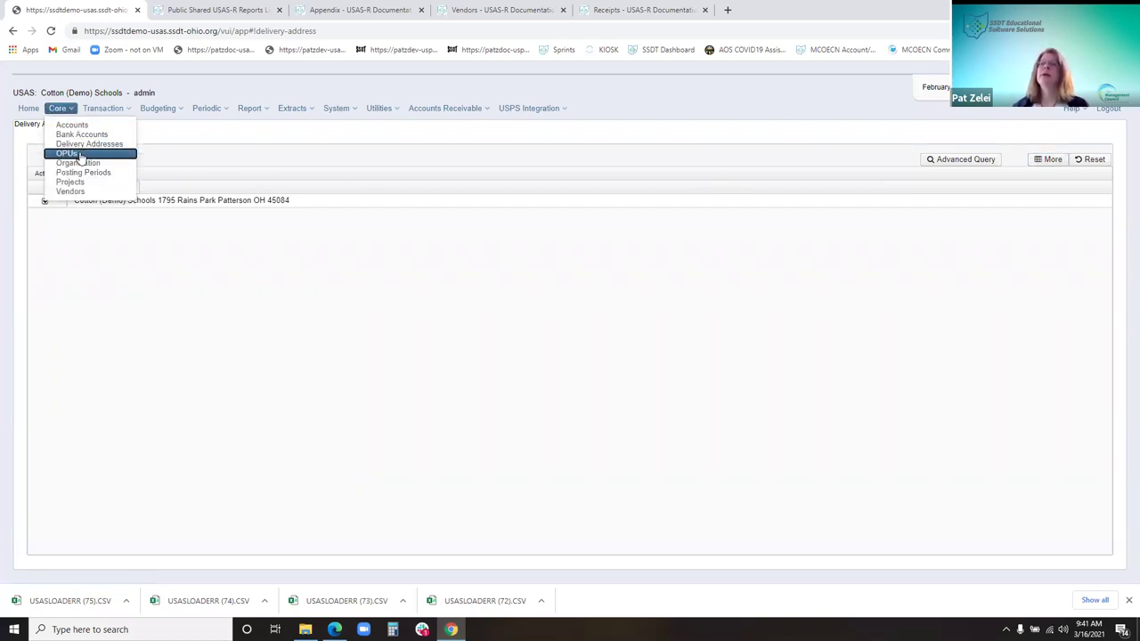
- Open Core > OPUs and scroll down the unit codes, descriptions and IRN numbers
click(80, 155)
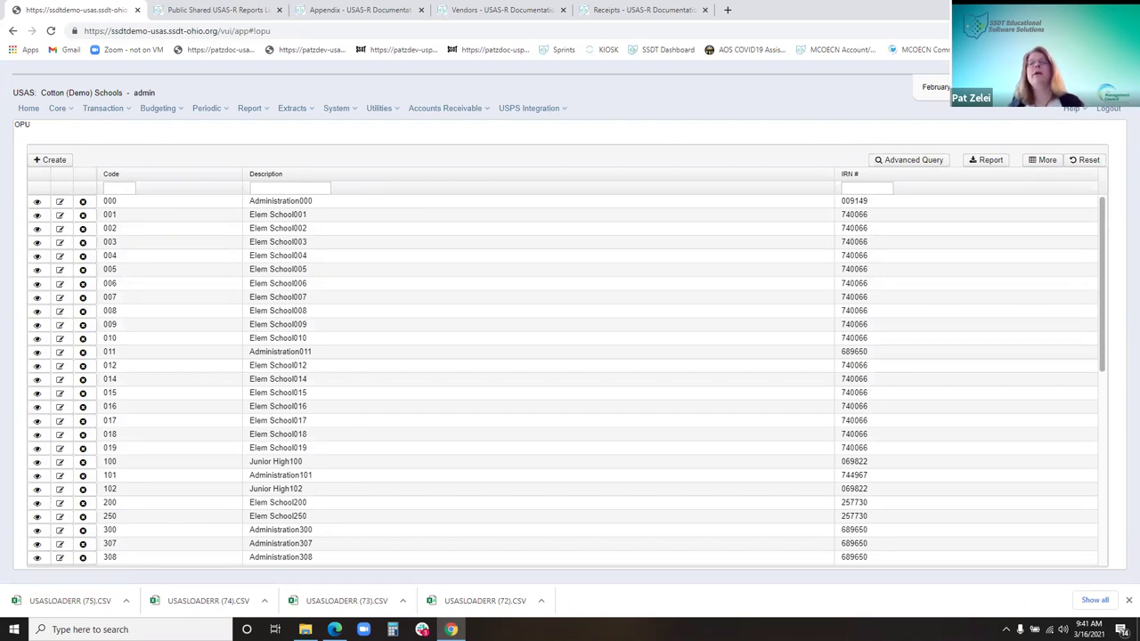
scroll(112, 505, down, 1)
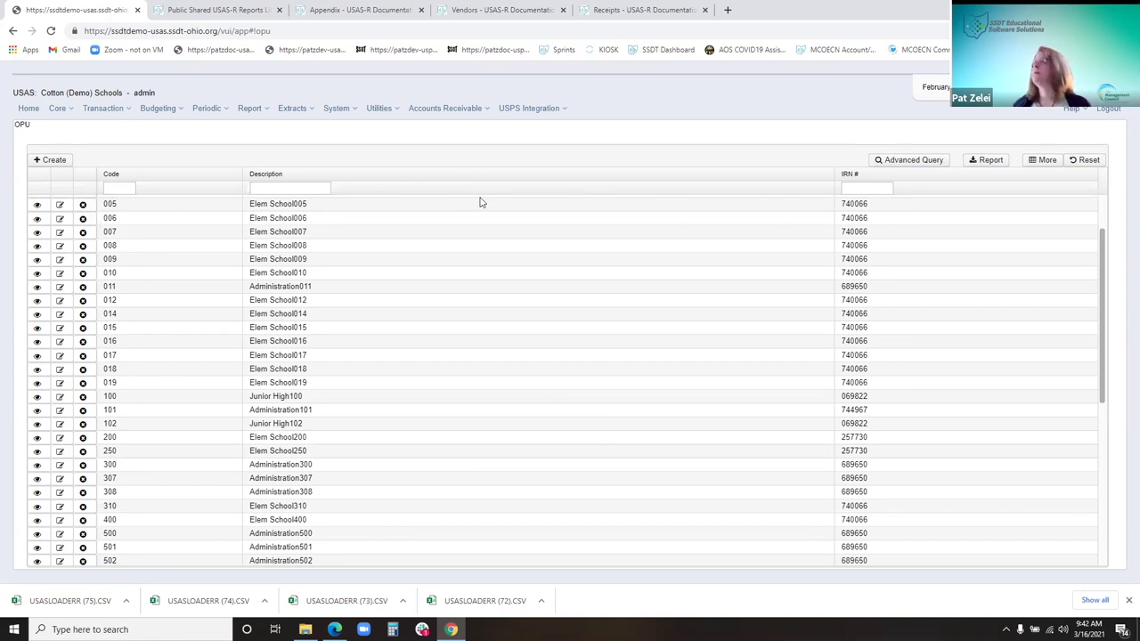
click(37, 205)
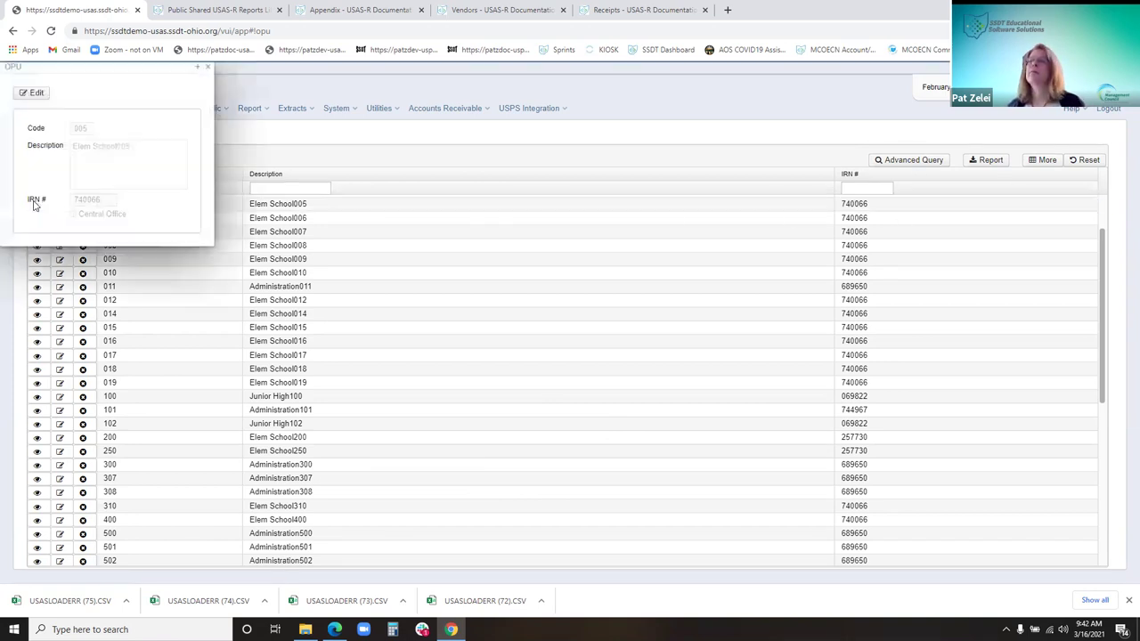
click(34, 93)
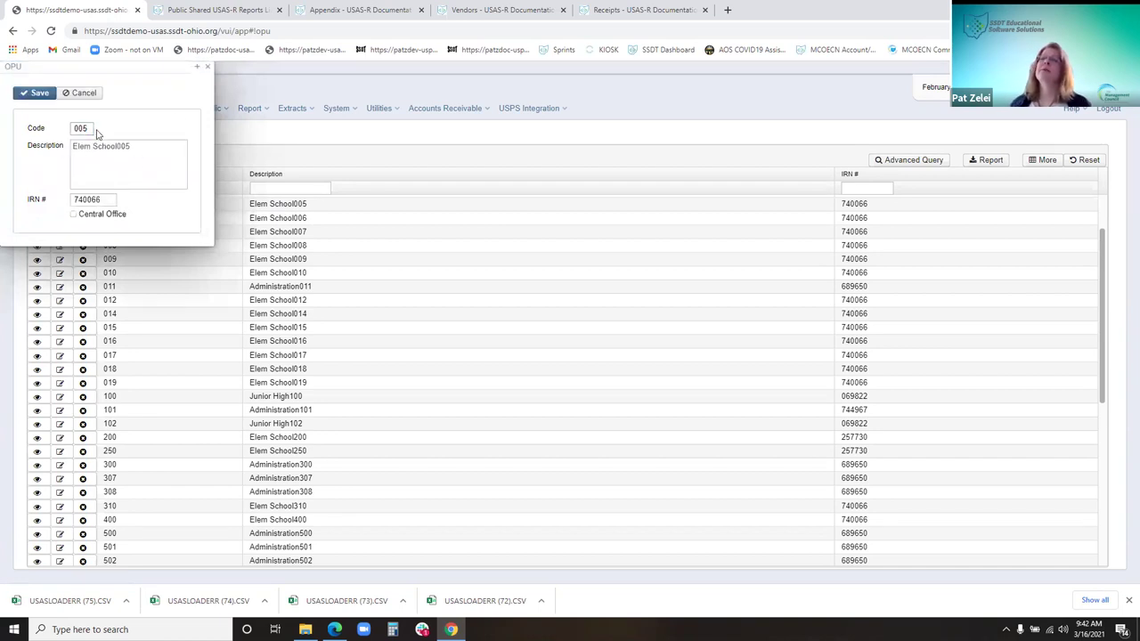
key(Right)
click(141, 163)
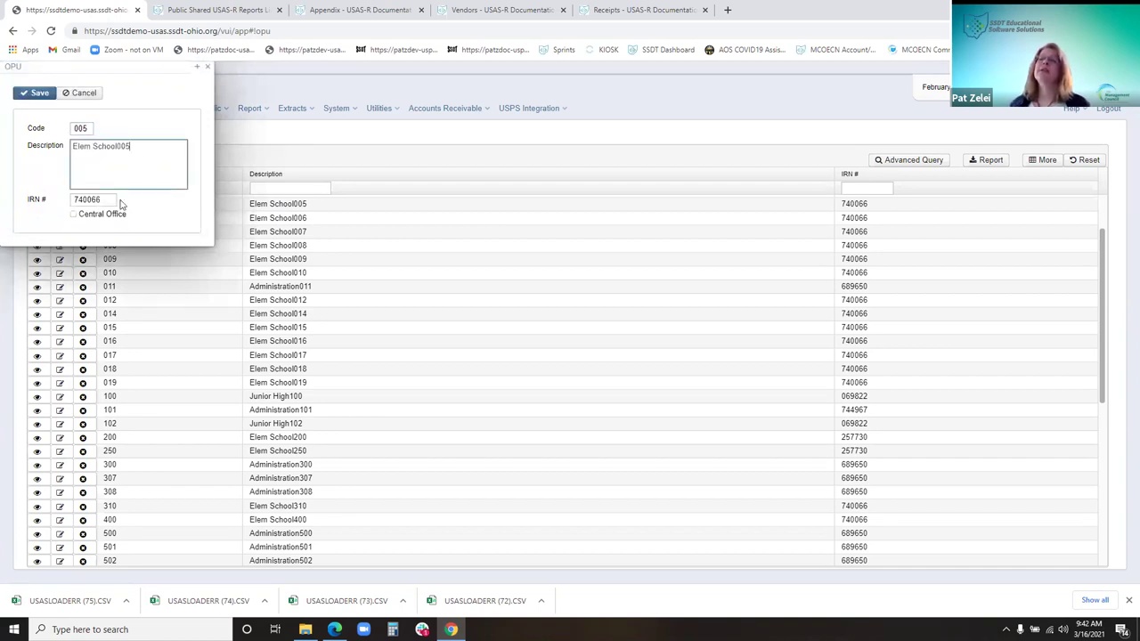
click(116, 201)
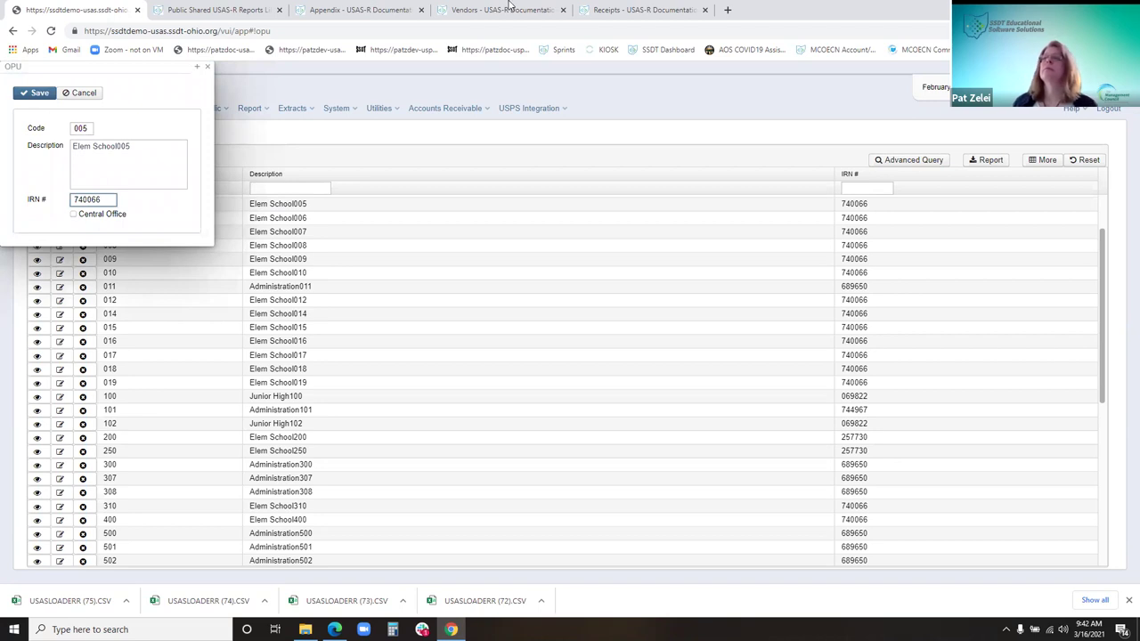
click(207, 68)
click(207, 68)
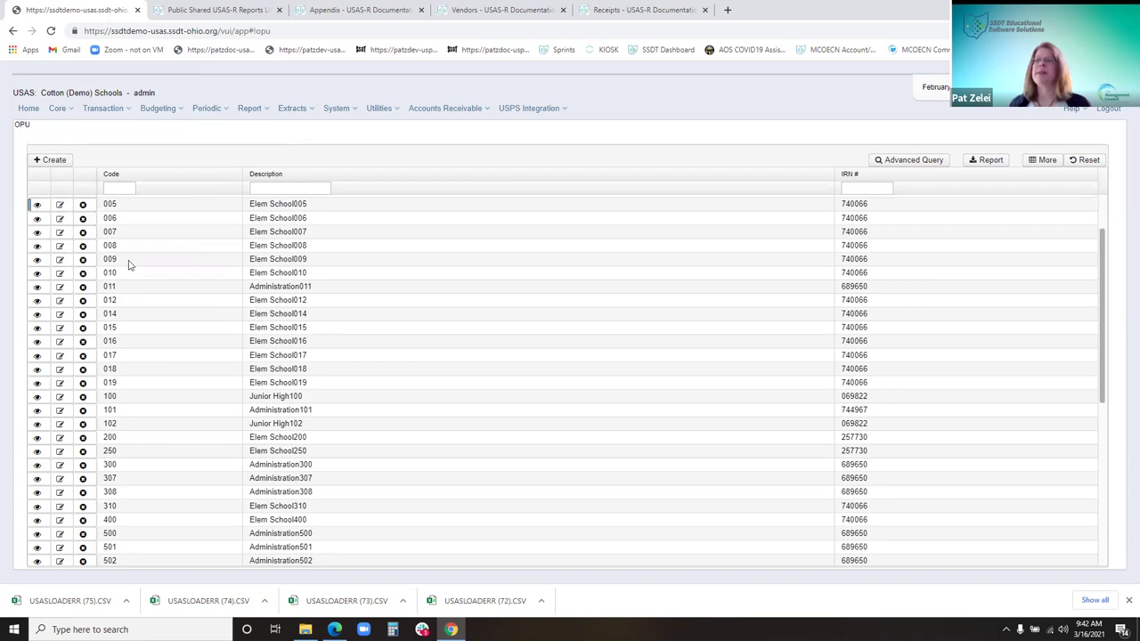
click(59, 109)
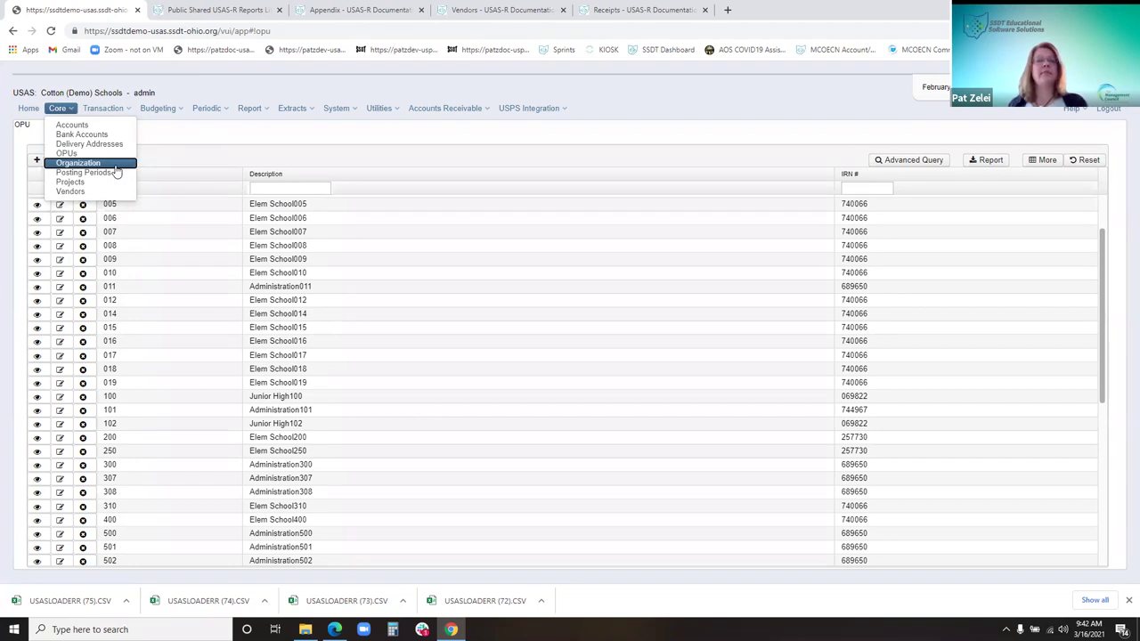
- Open Cotton (Demo) Schools' Organization Detail for editing and check Central Office Square Footage and ITC IRN
click(114, 164)
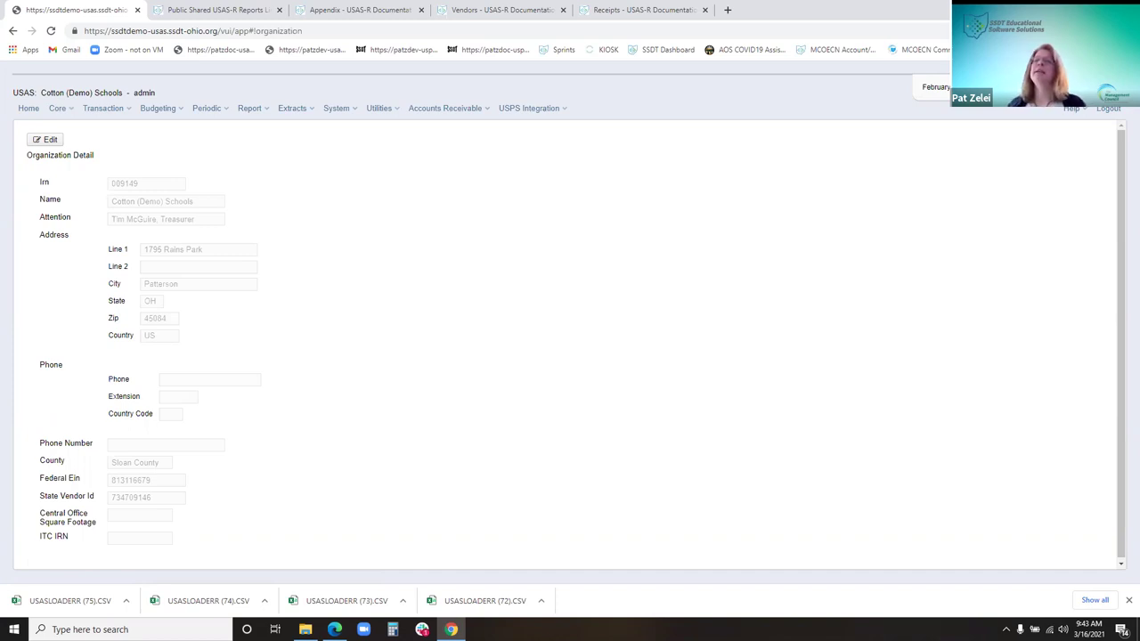
click(45, 139)
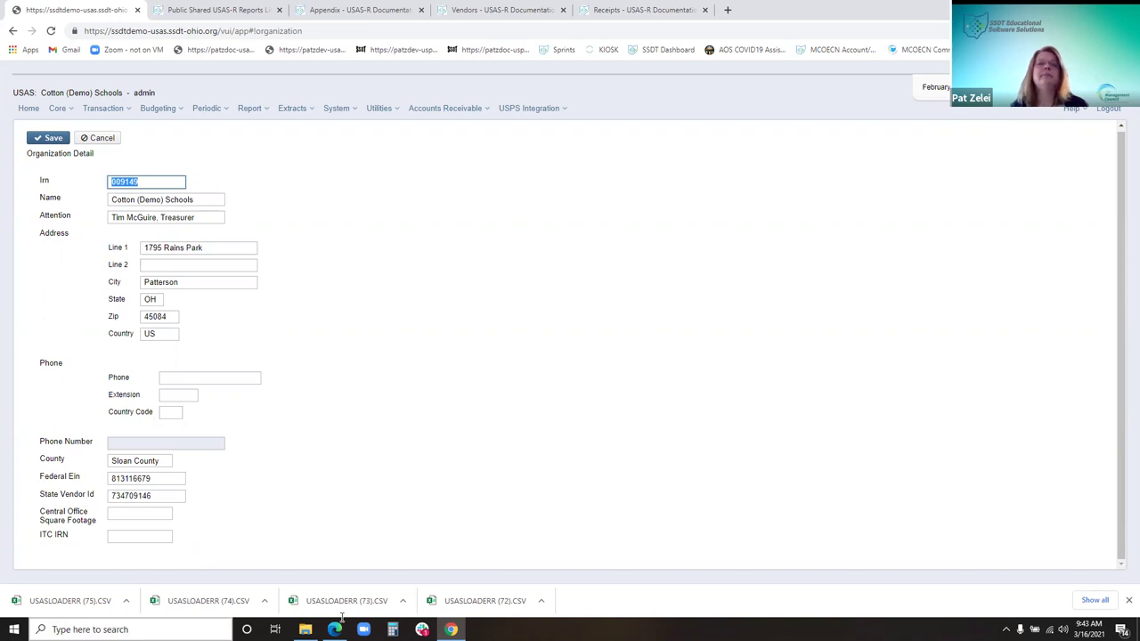
click(165, 515)
click(146, 535)
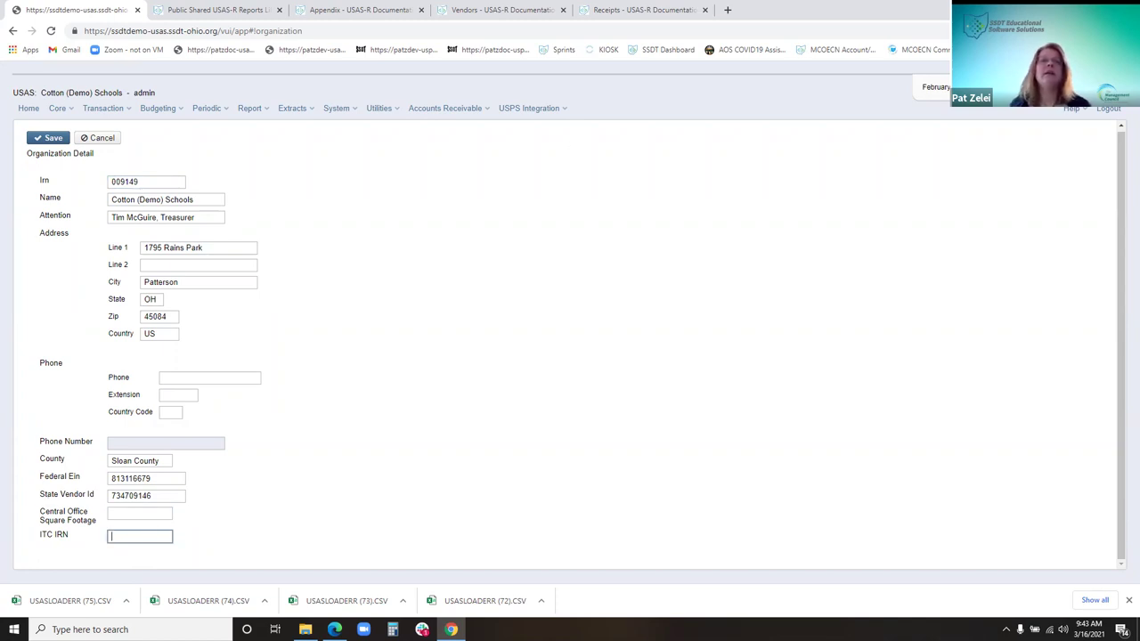
- Recheck the ITC IRN field and save the organization details unchanged
click(59, 108)
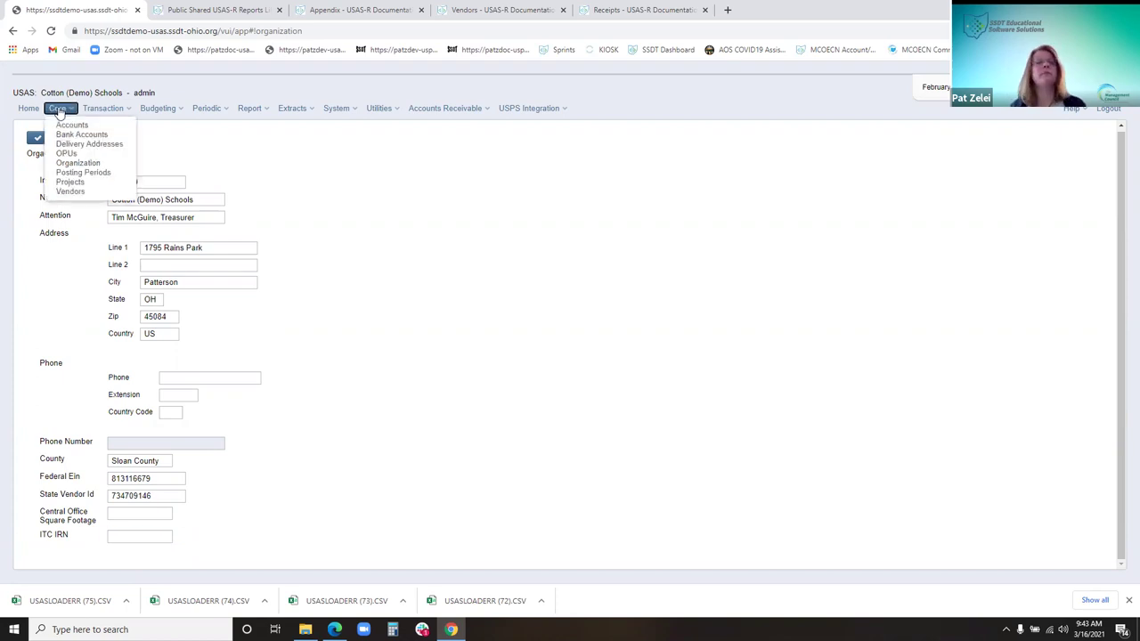
click(198, 160)
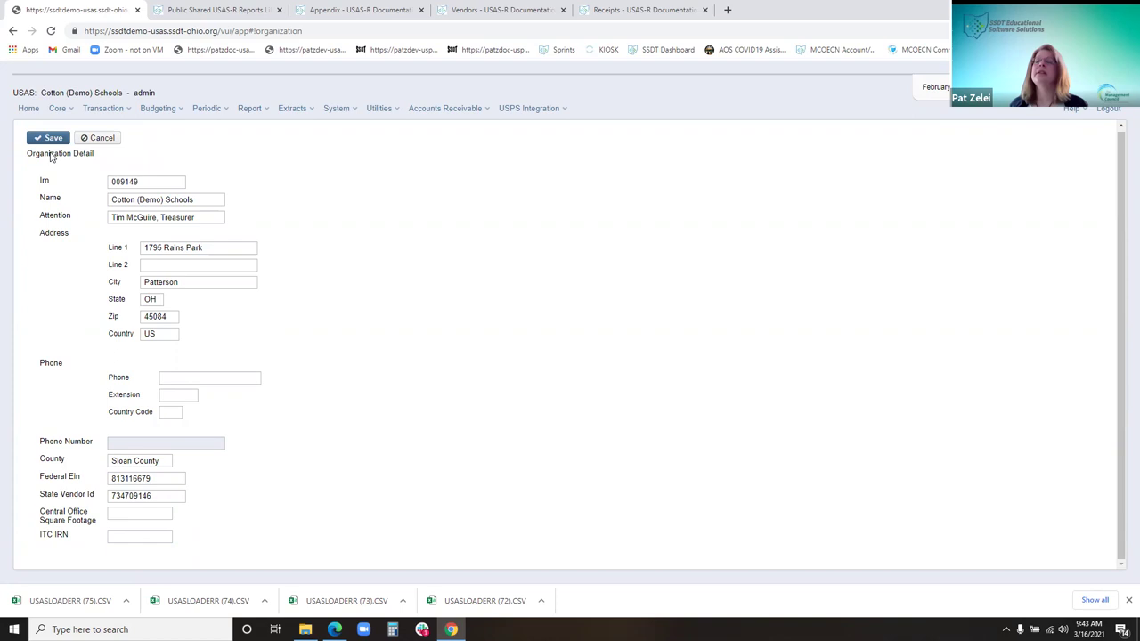
click(135, 512)
key(Tab)
click(51, 140)
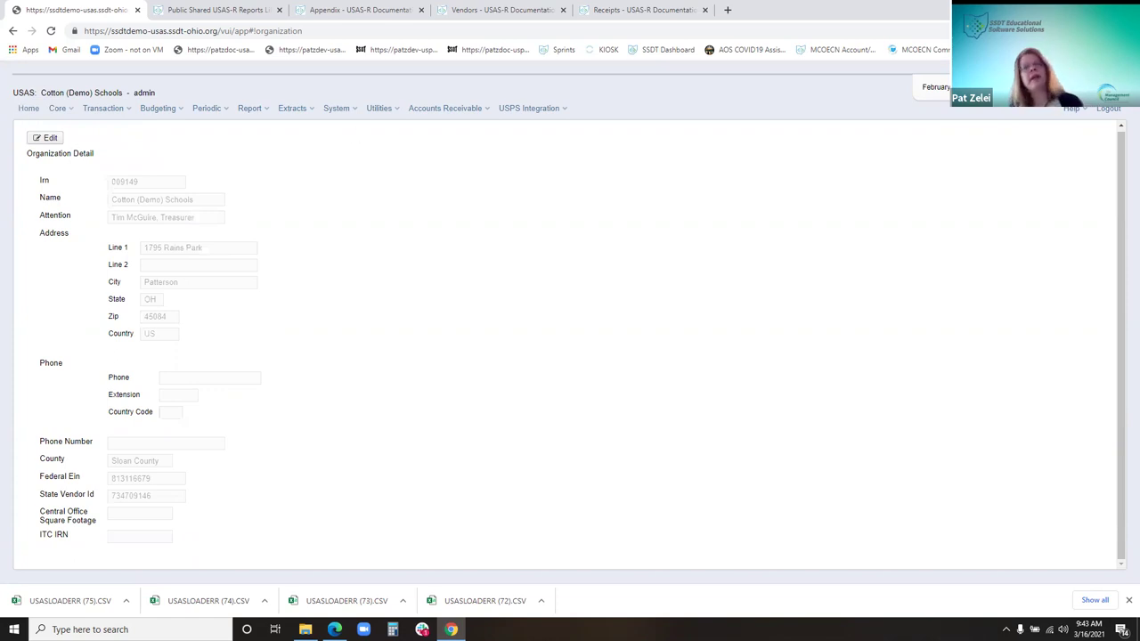
mouse_move(334, 628)
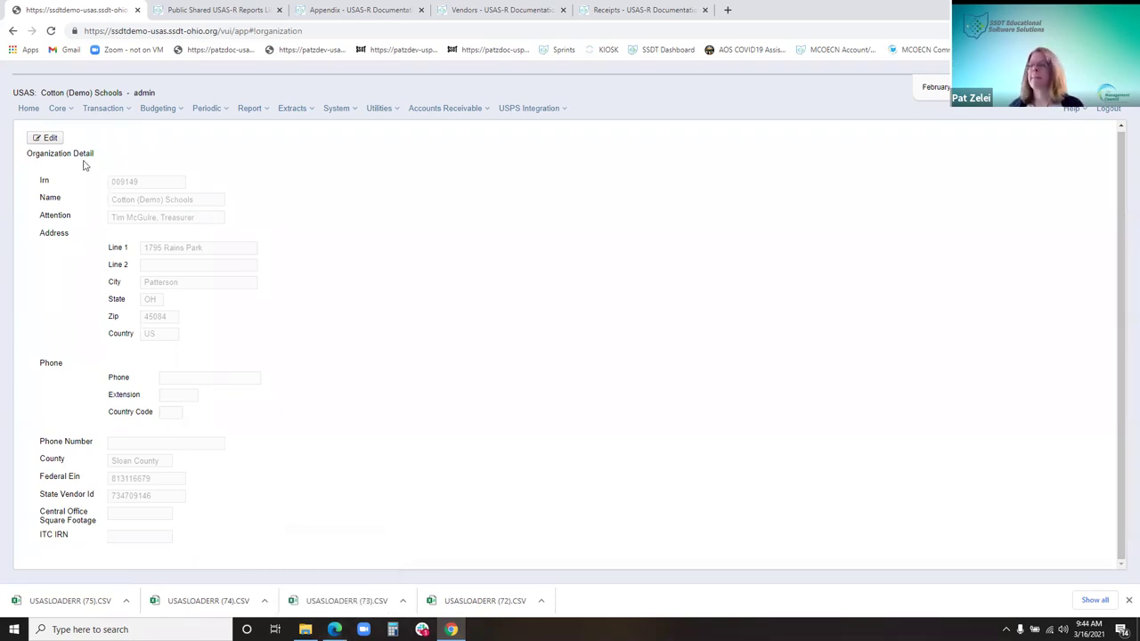
click(62, 111)
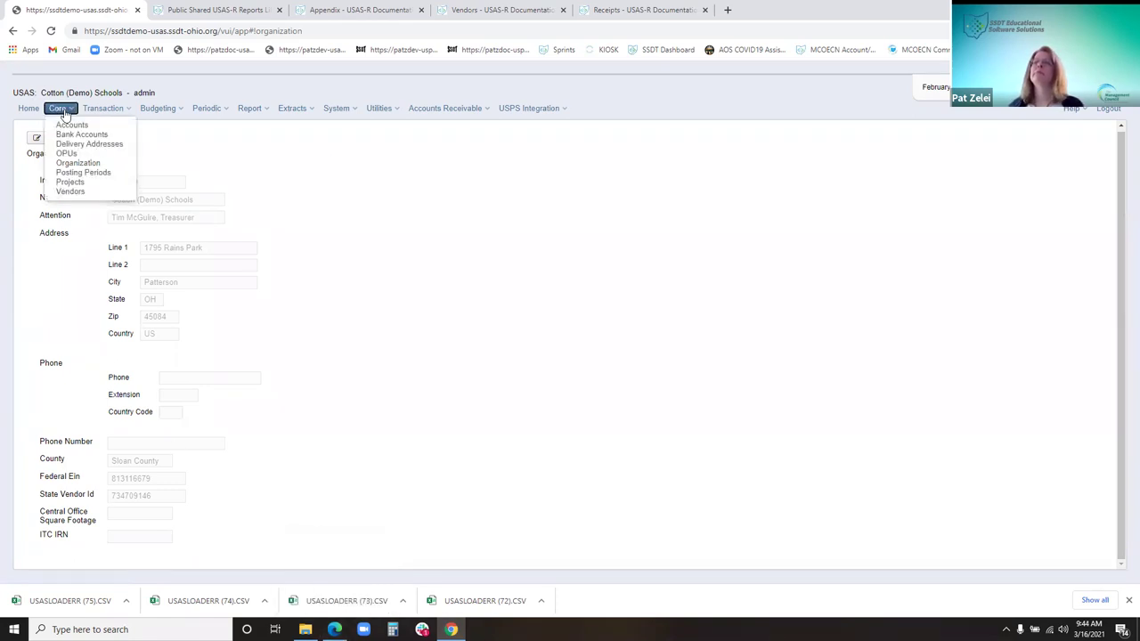
- Open Core > Posting Periods and preview the Create dialog, closing it without creating anything
click(100, 173)
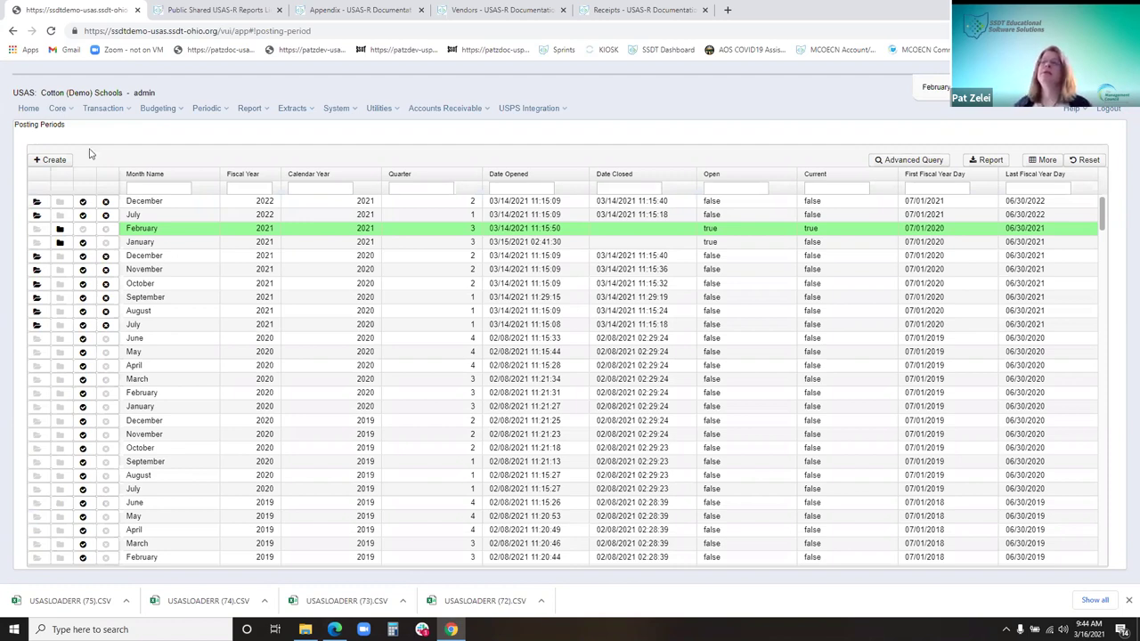
click(49, 160)
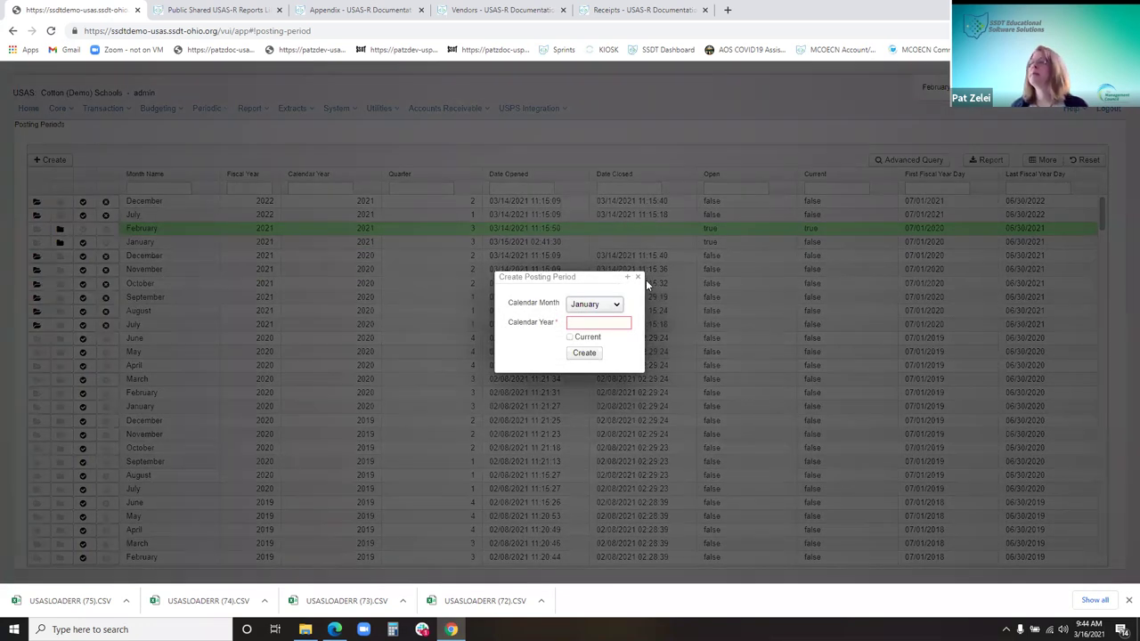
click(638, 277)
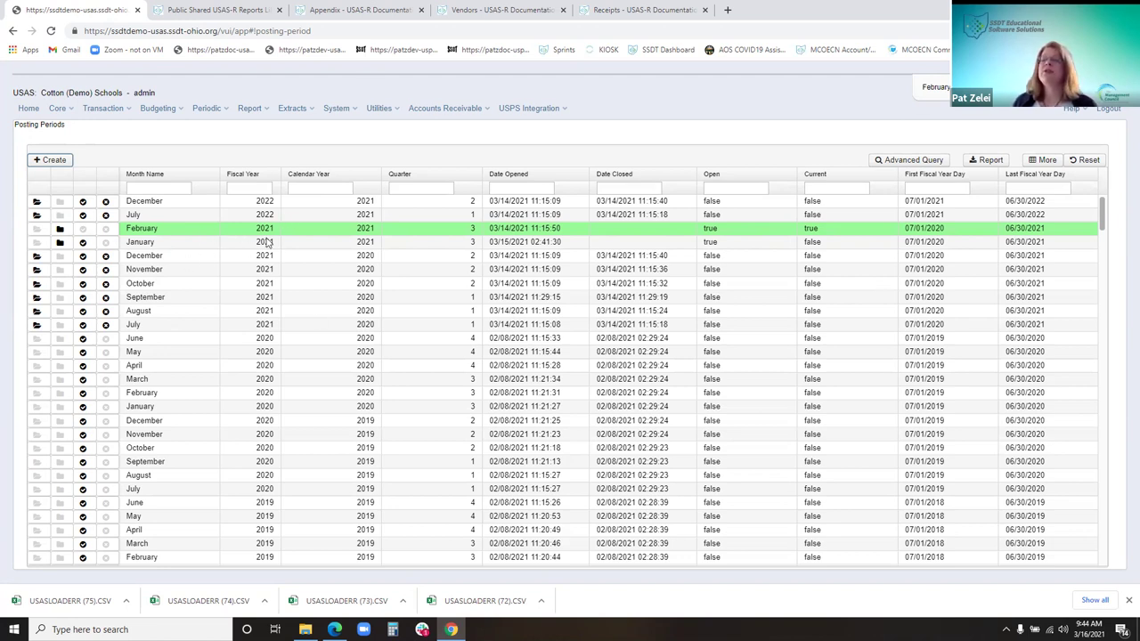
- Create a posting period with calendar month March and calendar year 2021
click(39, 161)
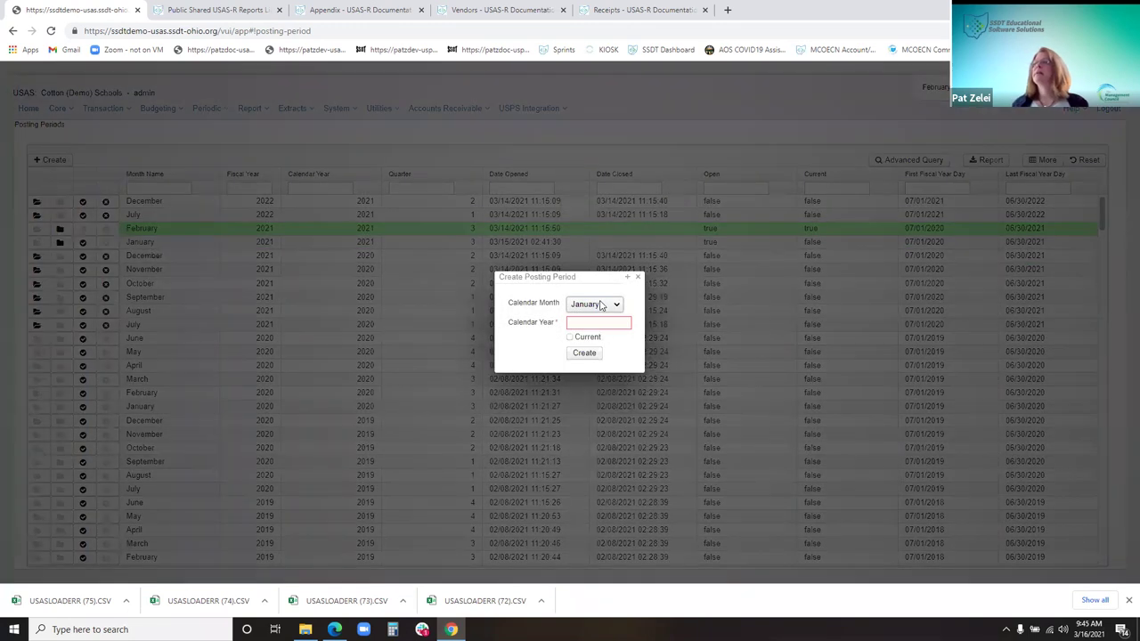
click(601, 306)
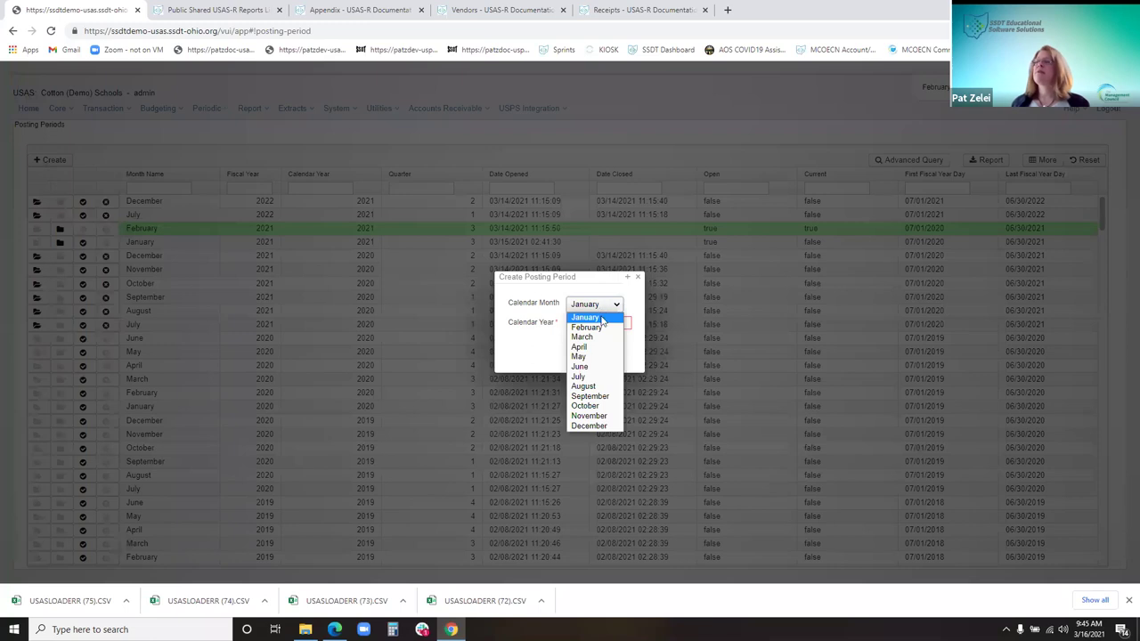
key(Escape)
key(Down)
key(Down)
click(600, 326)
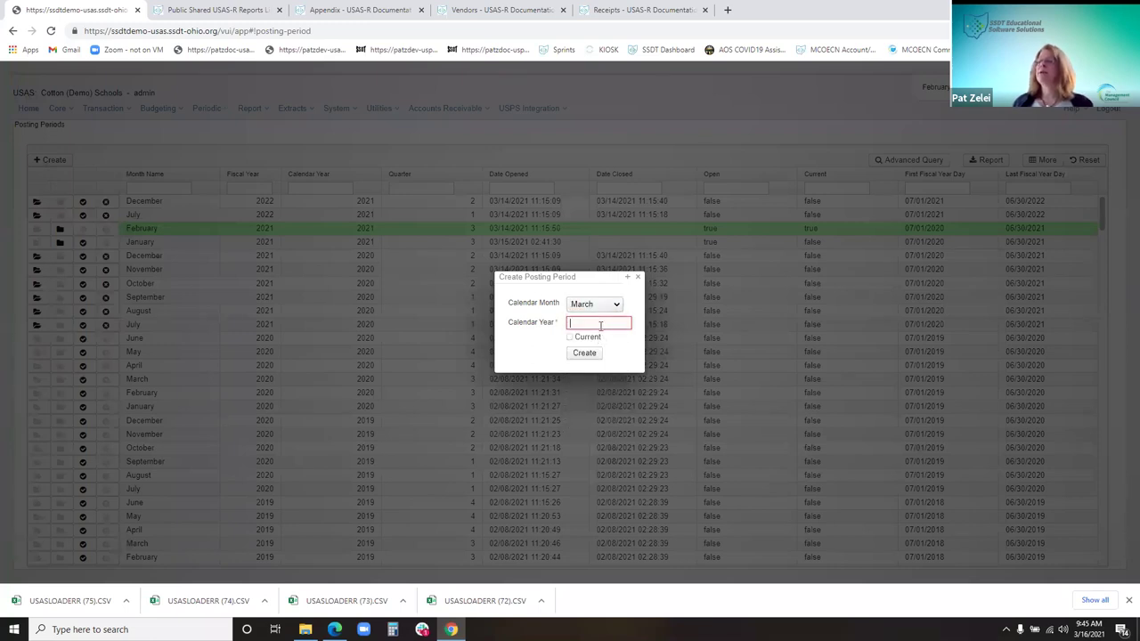
text(2021)
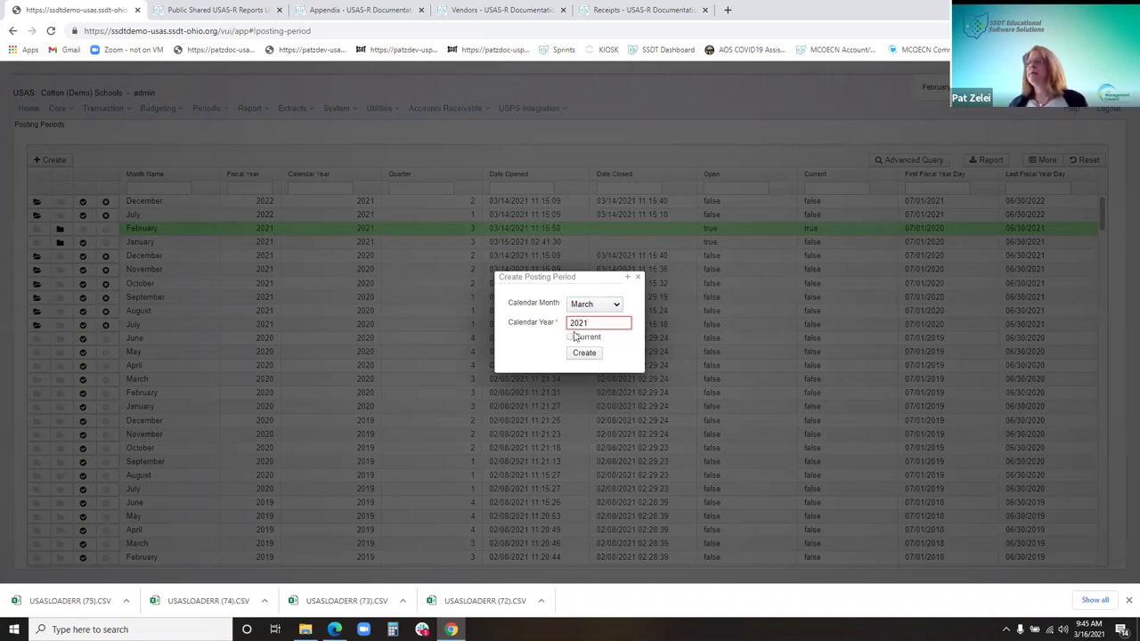
click(572, 346)
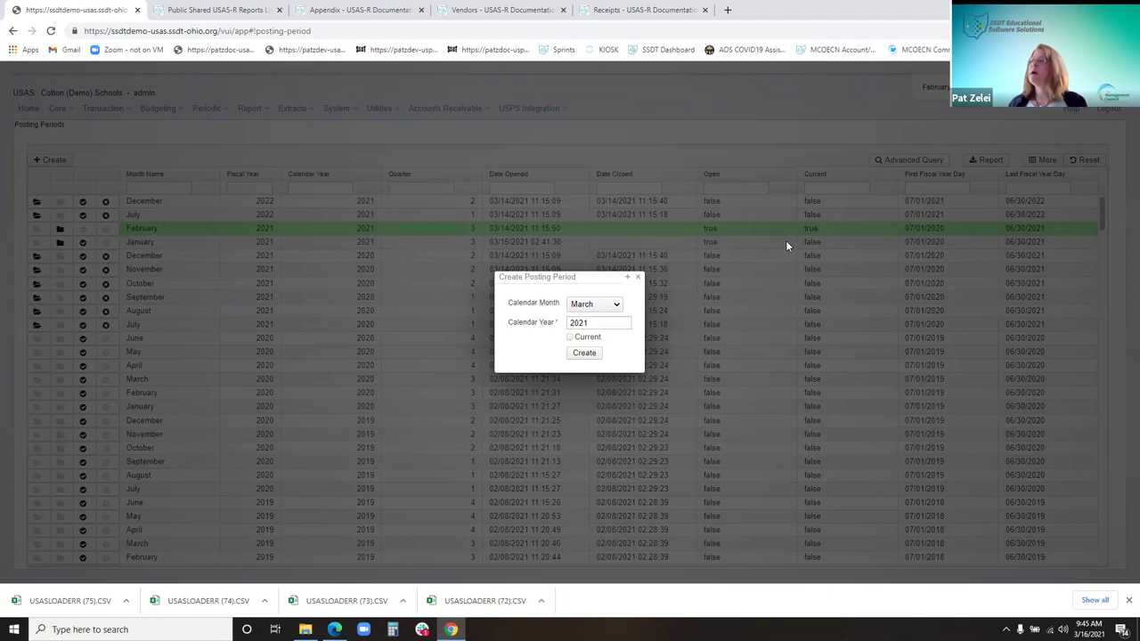
click(591, 354)
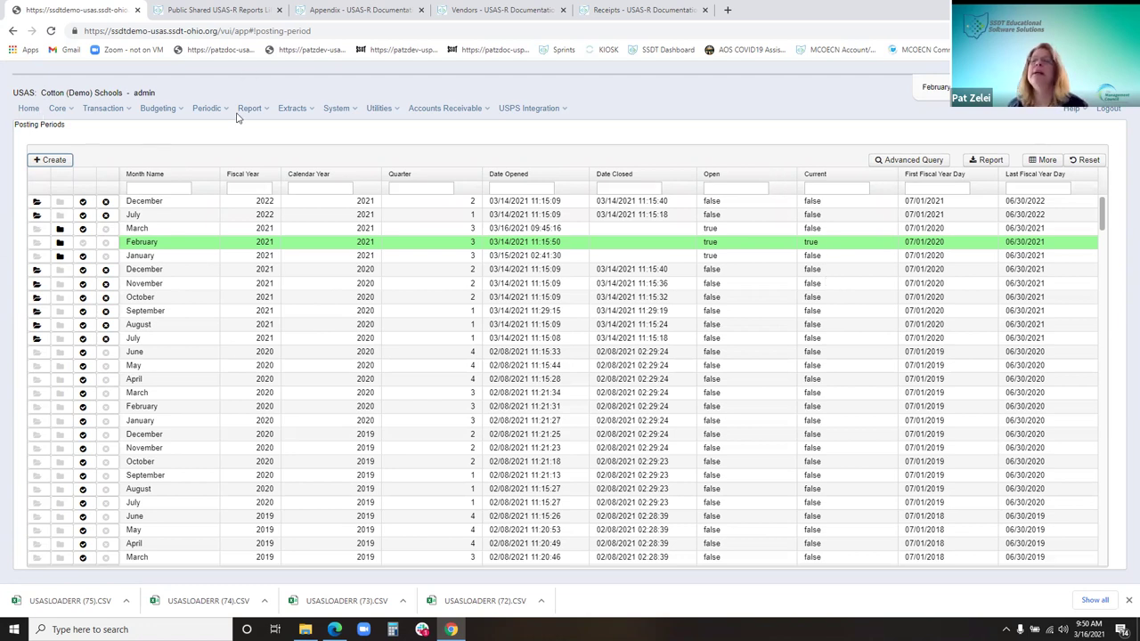
click(57, 108)
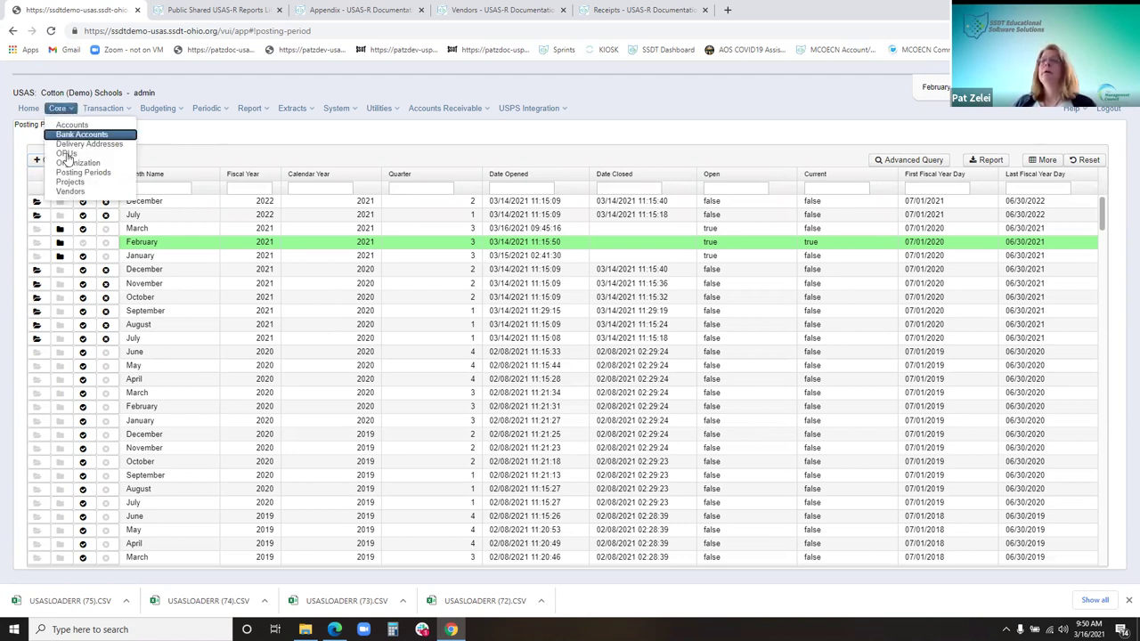
- Open Core > Projects to list projects such as IDEA B FY19 CCIP
click(107, 184)
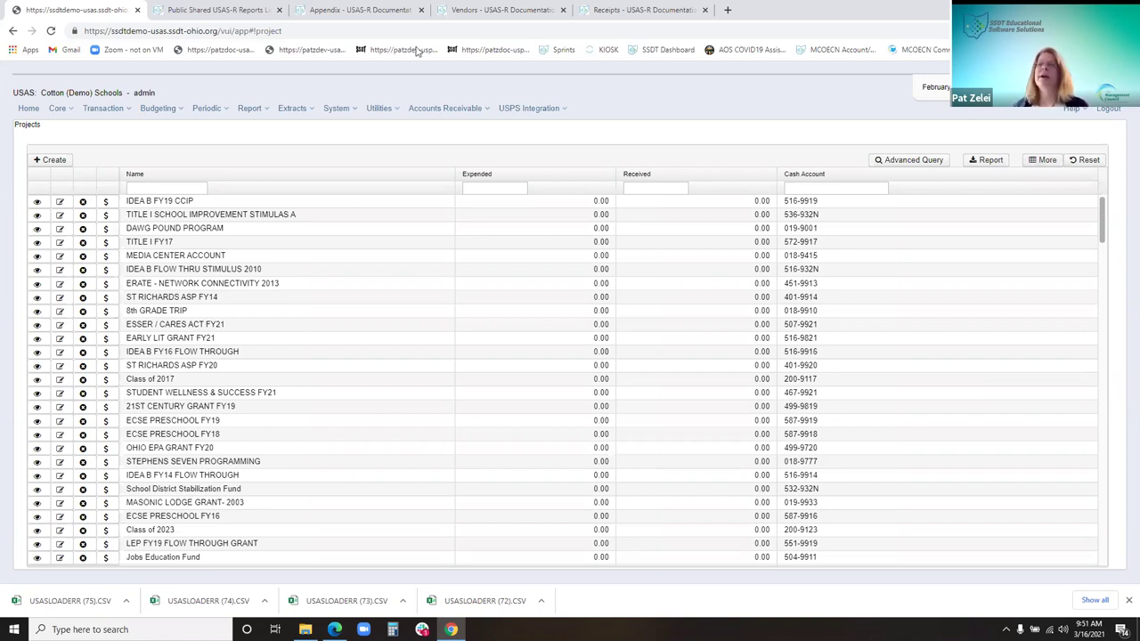
- Start a new project named 'Athletic Stadium', correcting the mistyped 'Field'
click(53, 161)
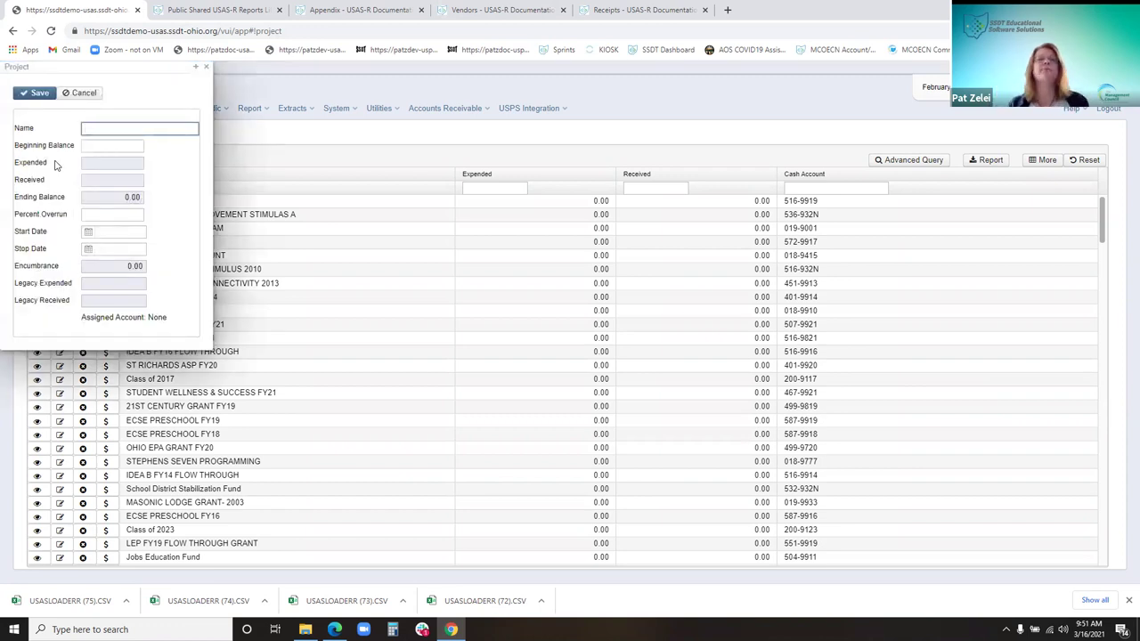
text(Ath)
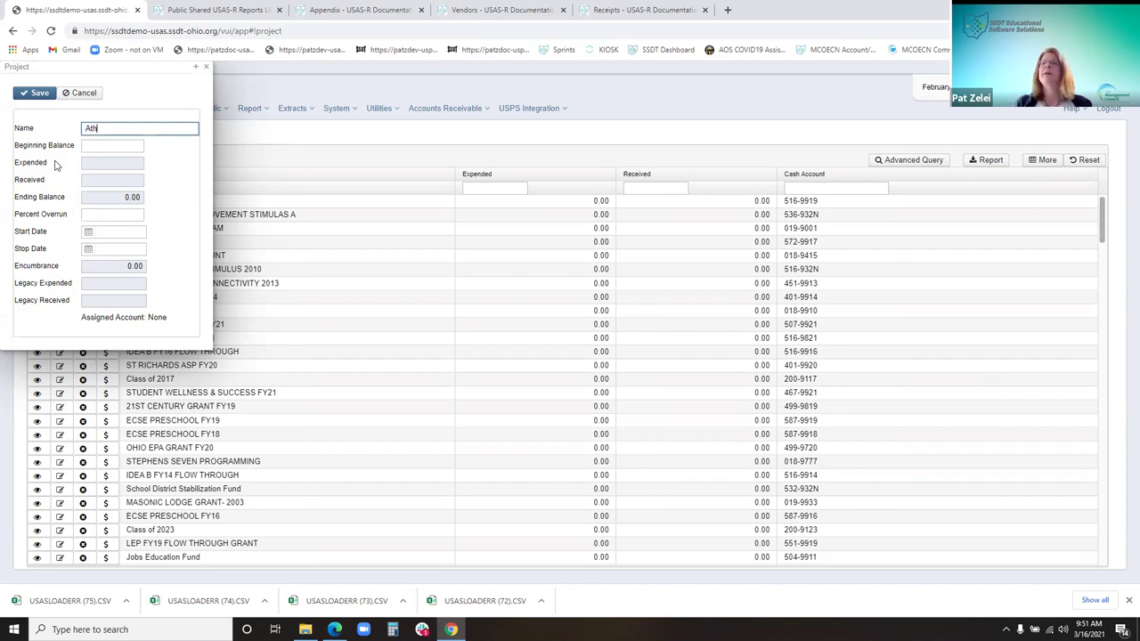
text(letic )
text(Field)
key(BackSpace)
key(BackSpace)
key(BackSpace)
text(Stadium)
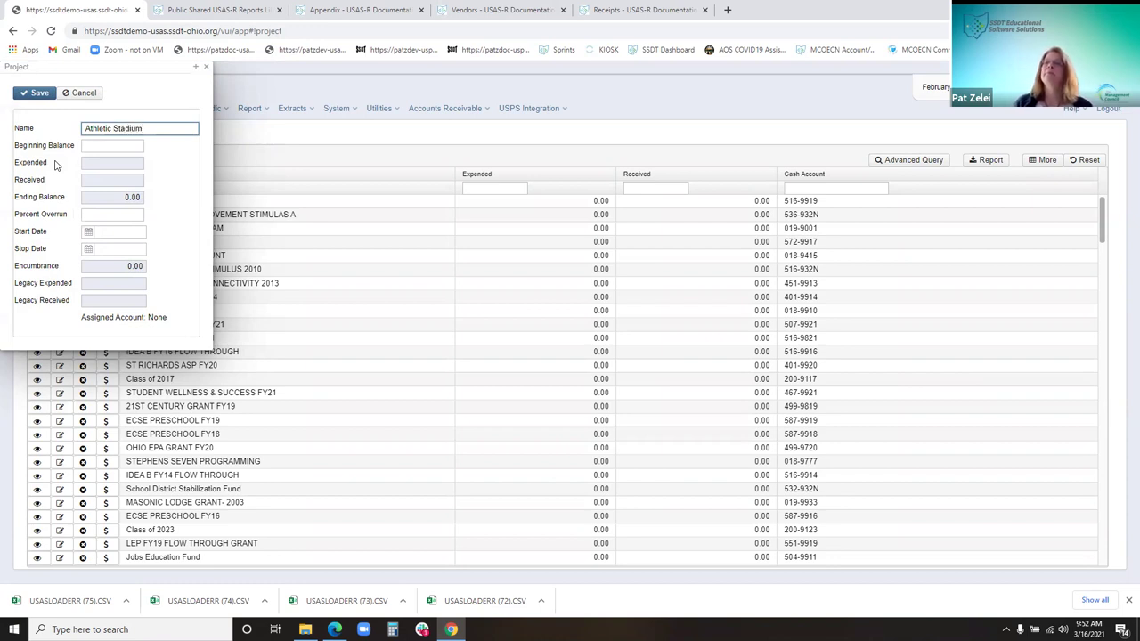
key(Tab)
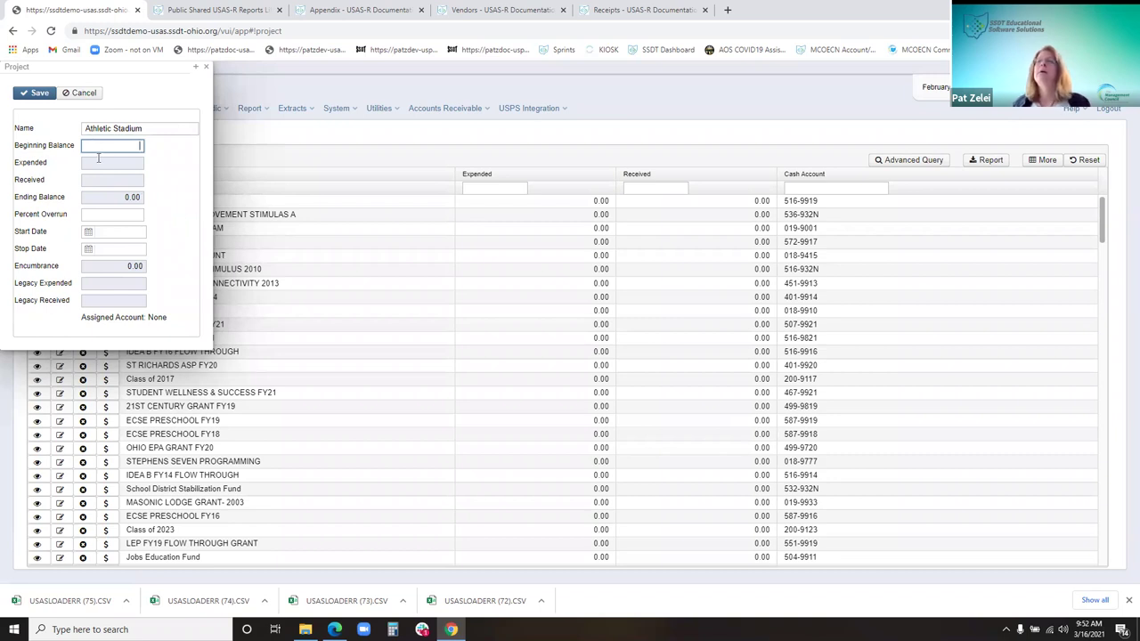
- Give the project start date 01/01/20 and stop date 09/30/22, then save and close it
click(123, 233)
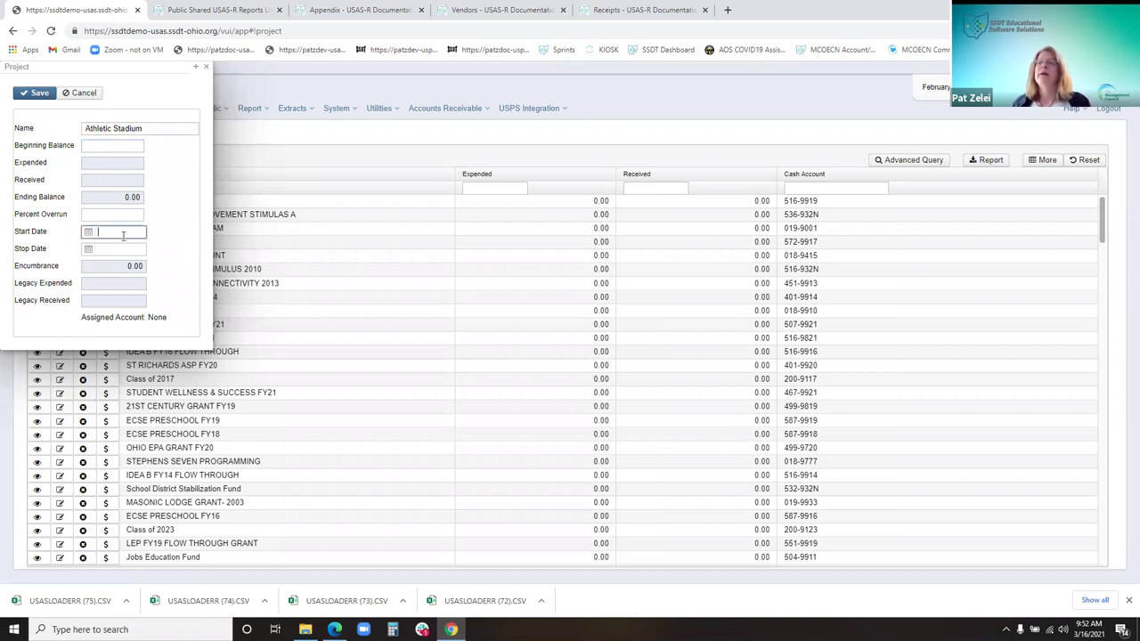
text(01/0)
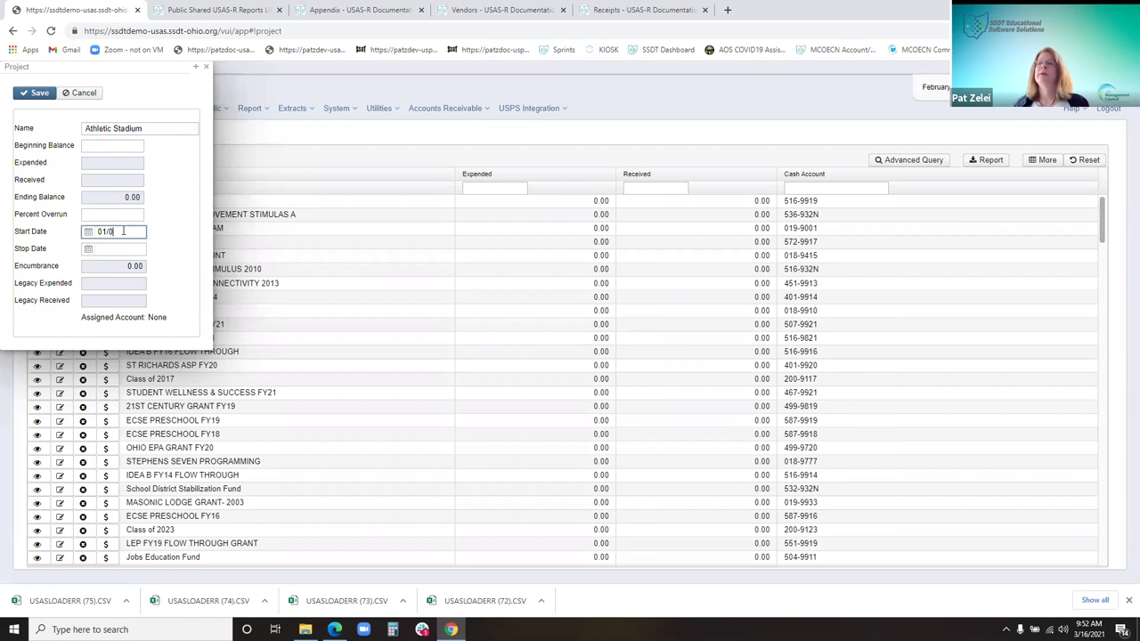
text(1/20)
key(Tab)
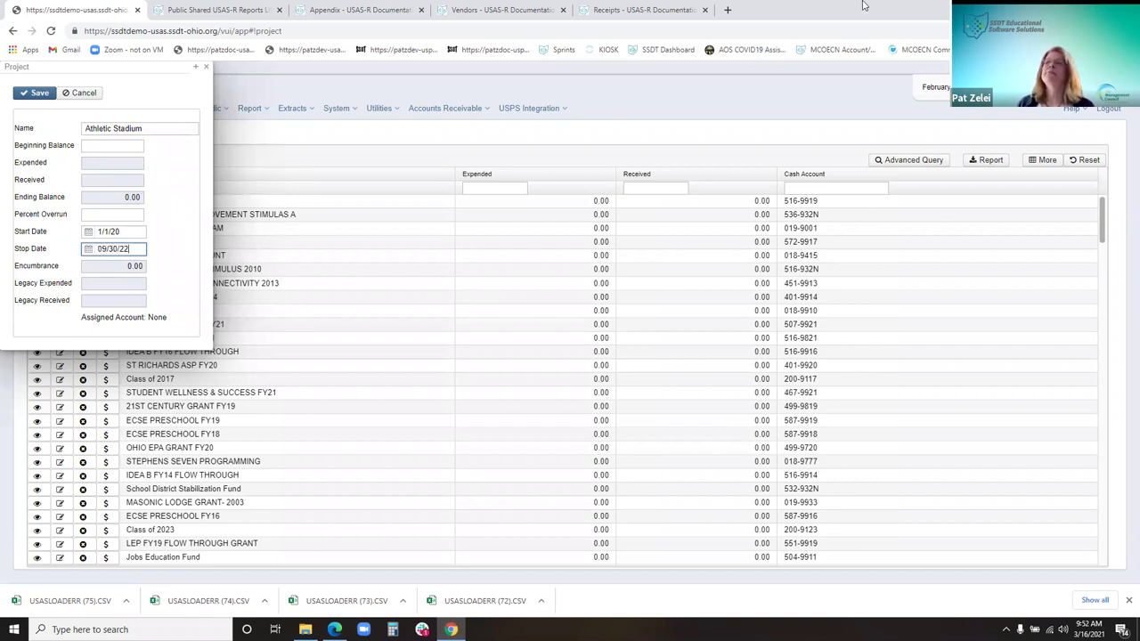
click(37, 96)
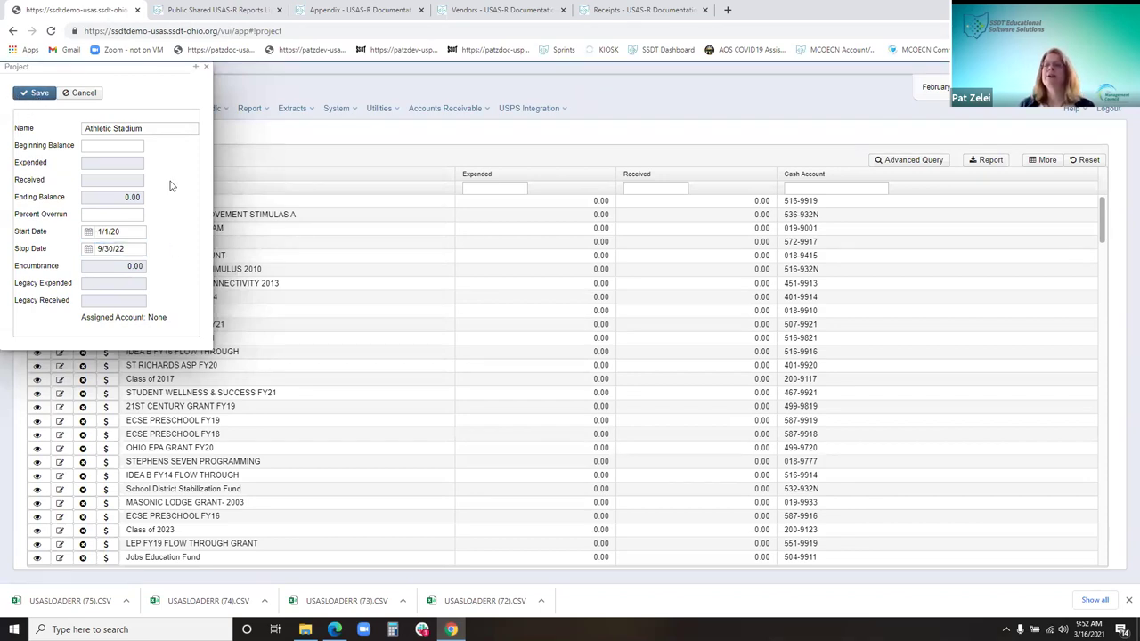
click(37, 90)
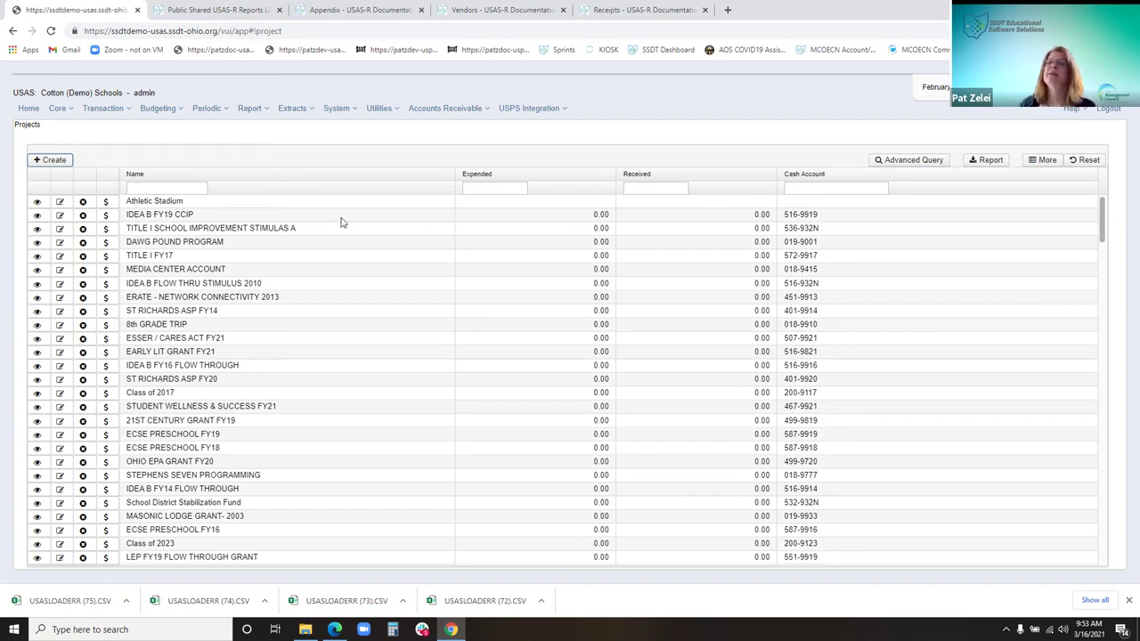
- Open Athletic Stadium's cash account assignment and browse the available cash accounts
click(106, 203)
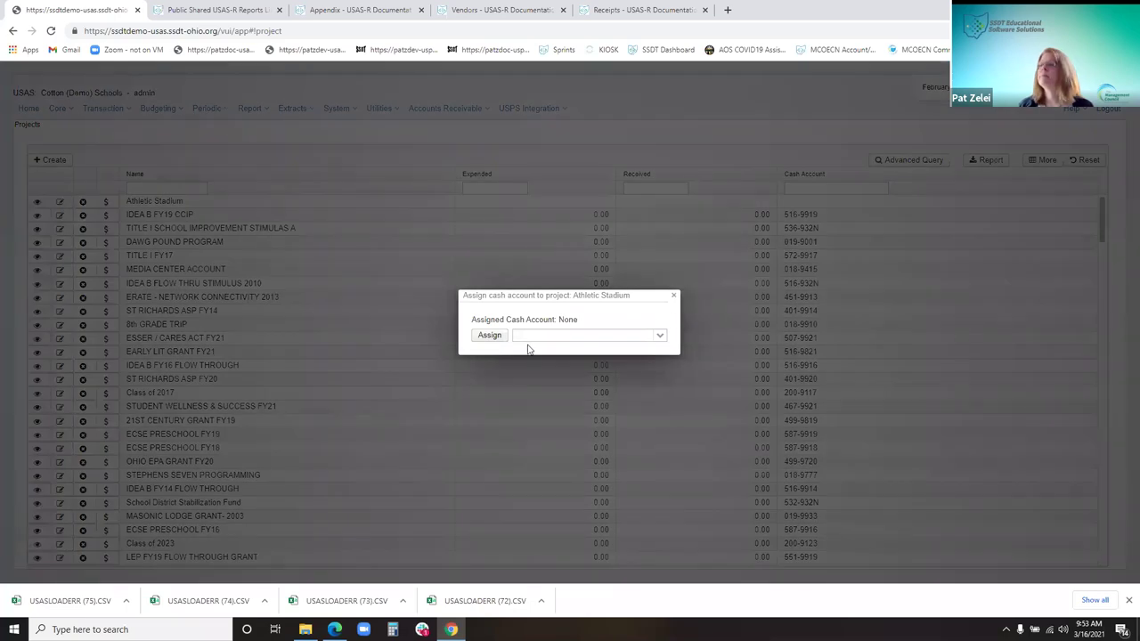
click(660, 335)
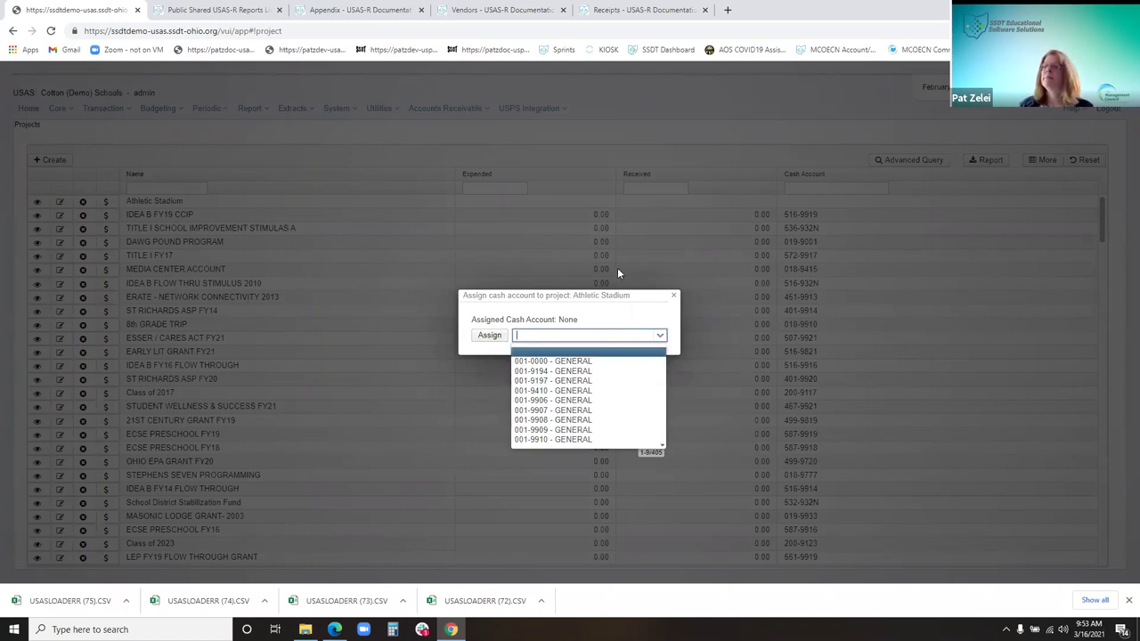
click(612, 334)
click(659, 336)
key(Down)
key(Down)
key(Down)
key(Down)
key(Down)
key(Down)
key(Down)
key(Down)
key(Down)
key(Down)
key(Down)
key(Down)
key(Down)
key(Down)
key(Down)
key(Down)
key(Down)
key(Down)
key(Down)
key(Down)
key(Down)
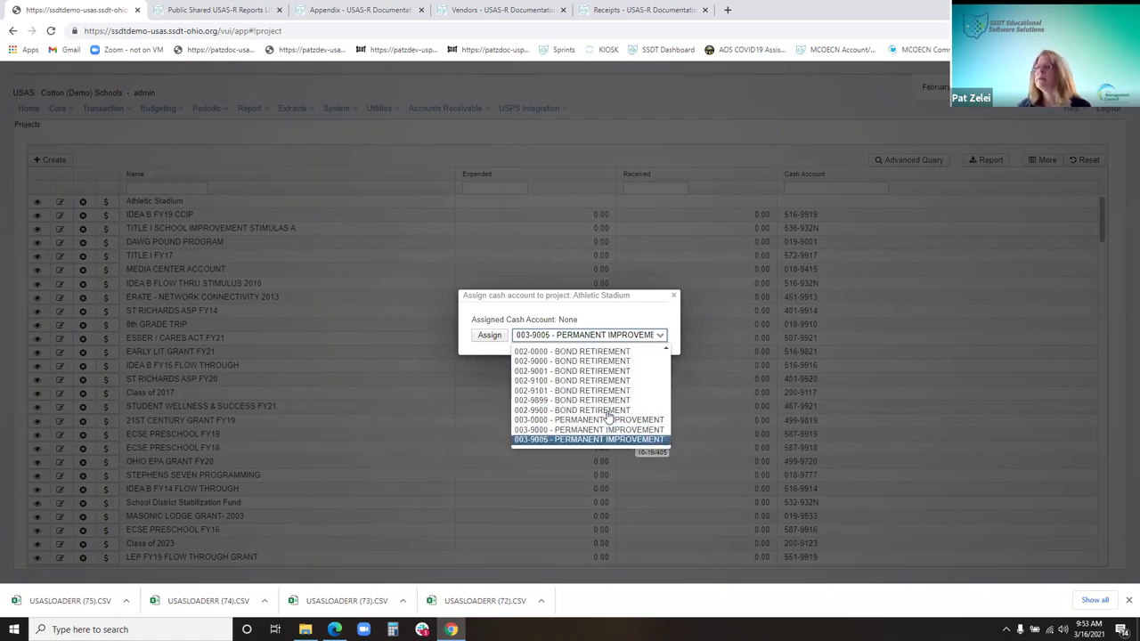
key(Up)
key(Up)
key(Up)
key(Up)
key(Up)
key(Up)
key(Up)
key(Up)
key(Up)
key(Up)
key(Up)
key(Up)
key(Up)
key(Up)
key(Up)
key(Up)
key(Up)
key(Up)
key(Up)
key(Up)
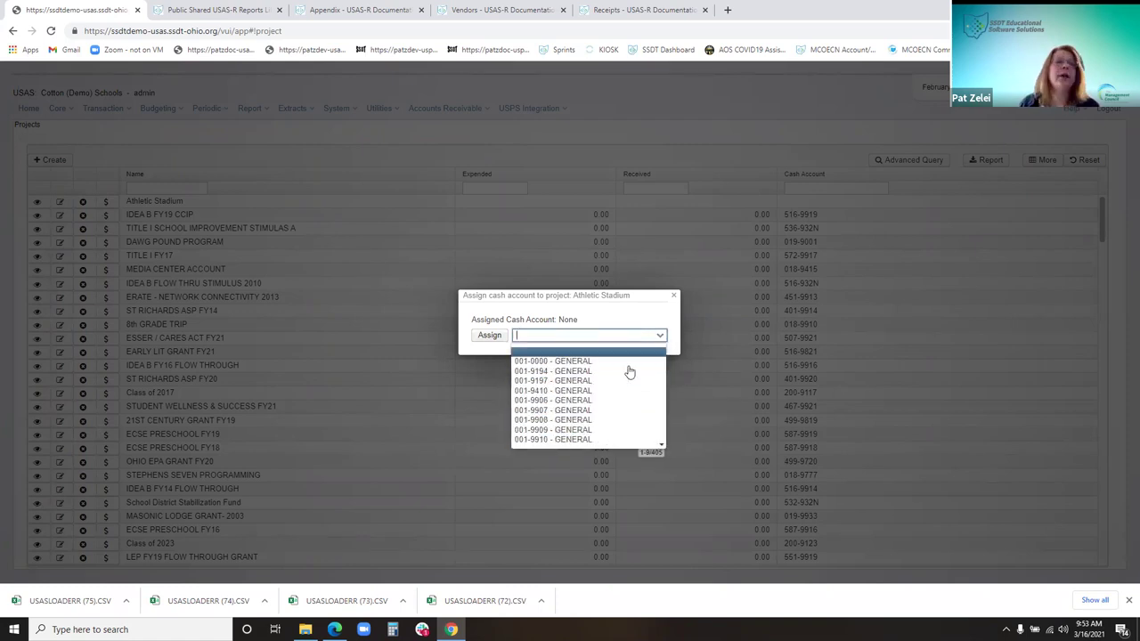
key(Down)
key(Down)
key(Down)
key(Down)
key(Down)
key(Down)
key(Down)
key(Down)
key(Down)
key(Up)
key(Up)
key(Up)
key(Up)
key(Up)
key(Up)
key(Up)
key(Up)
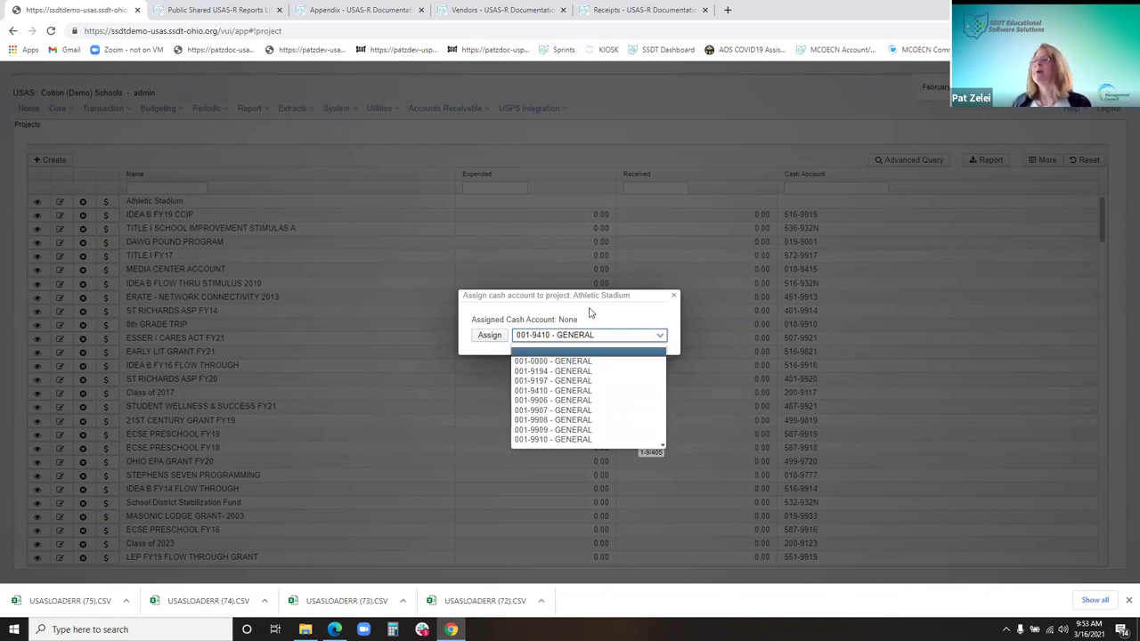
click(597, 320)
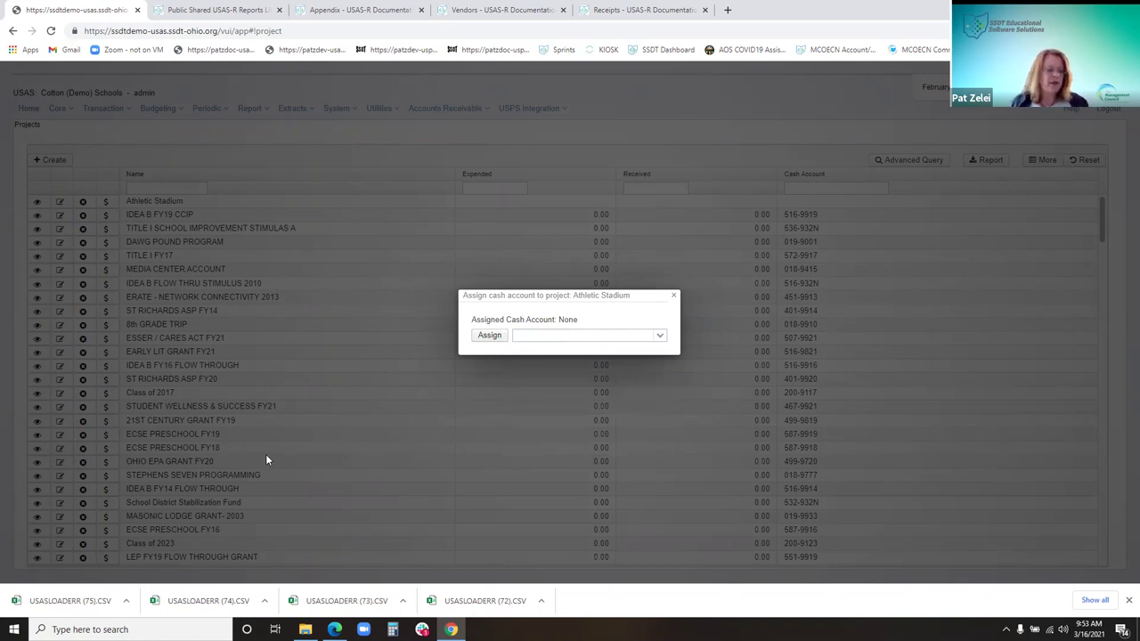
- Search for and assign cash account 003-9920 - Bldg Project bid# 210589
click(618, 337)
text(02)
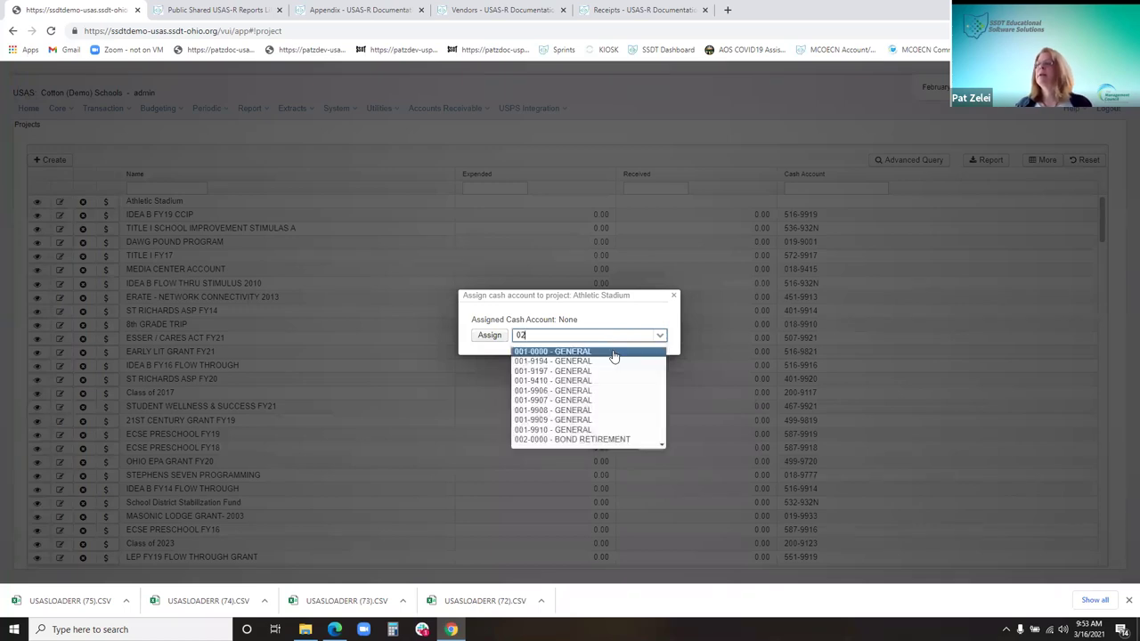
key(BackSpace)
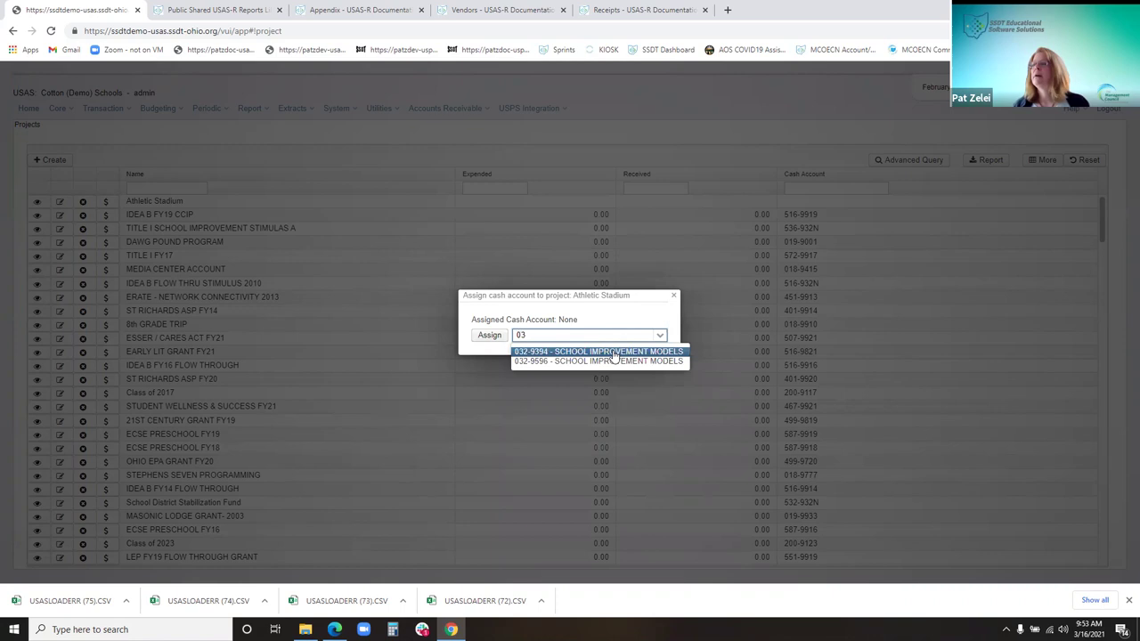
key(BackSpace)
key(BackSpace)
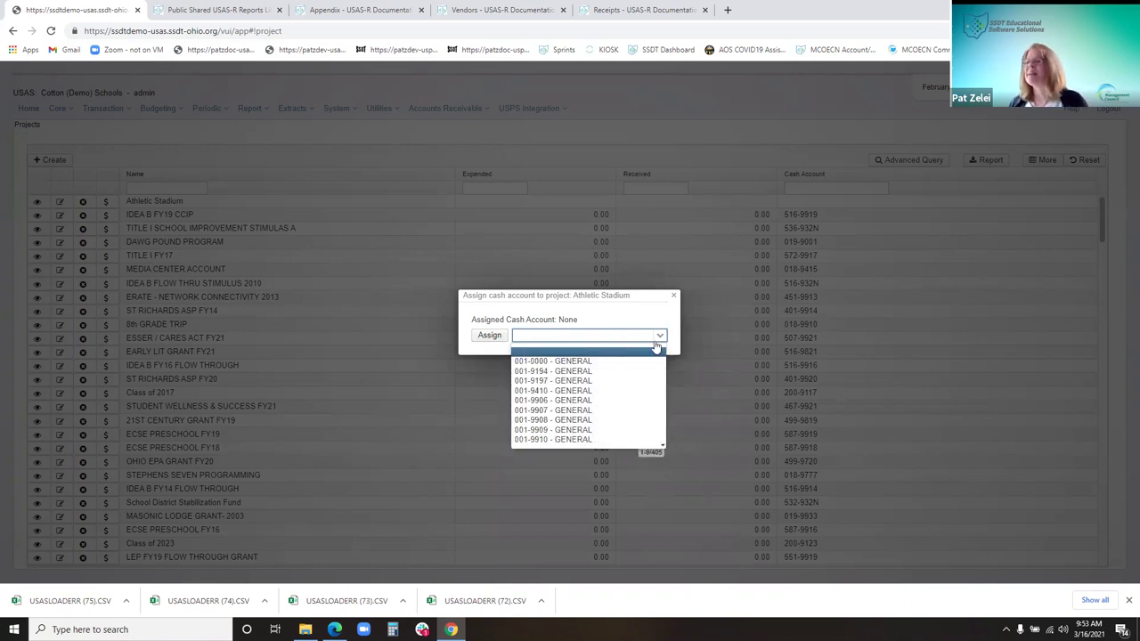
text(3)
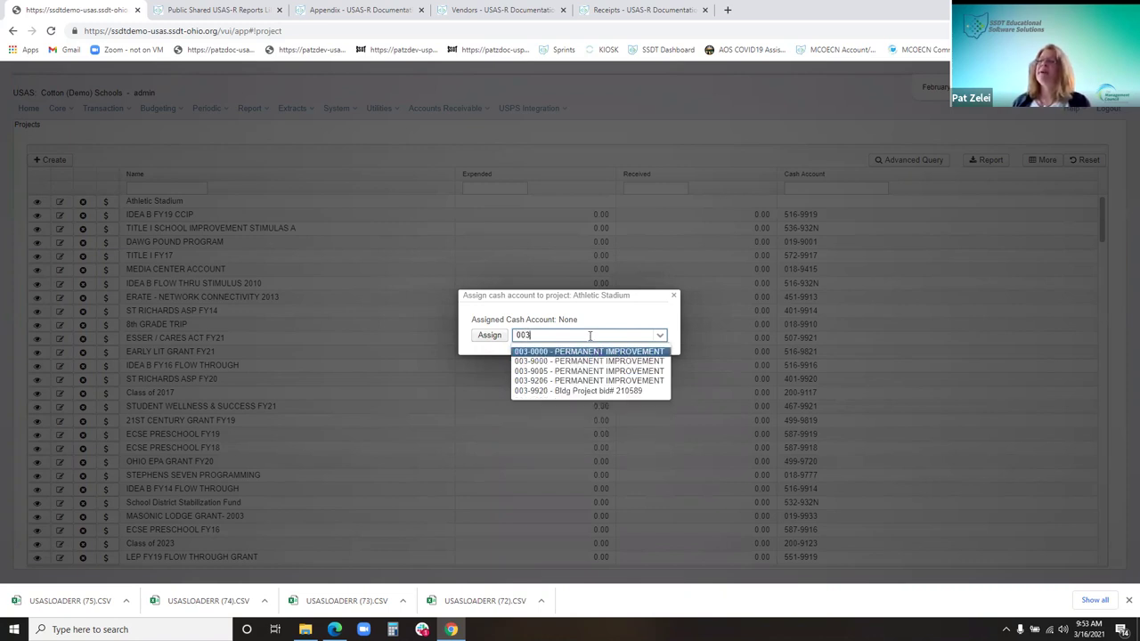
click(632, 392)
click(481, 339)
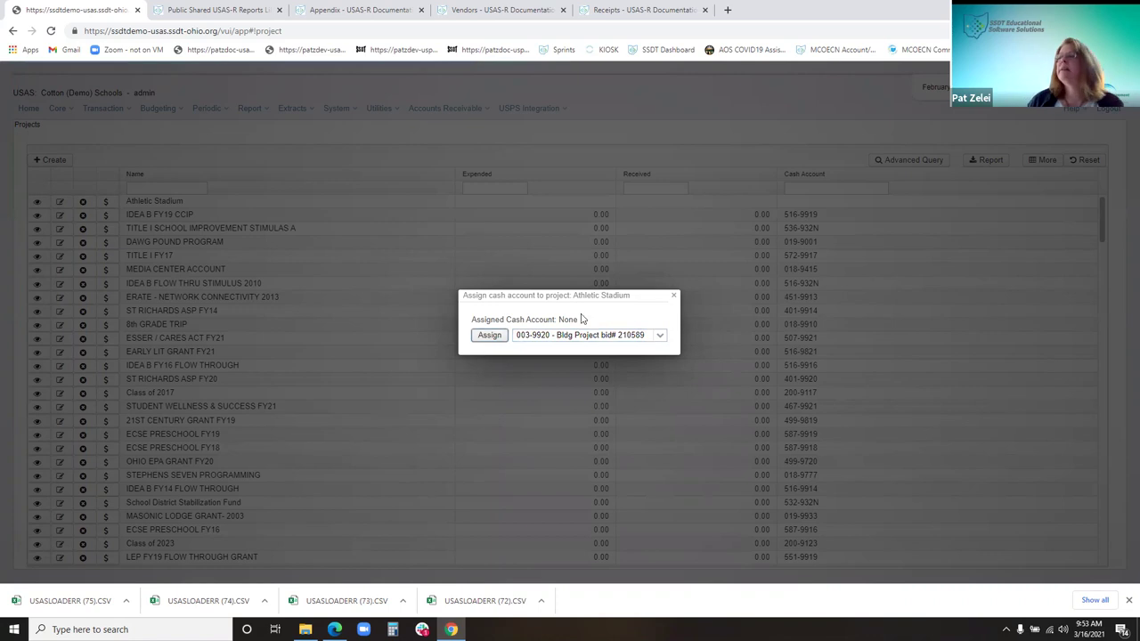
click(488, 338)
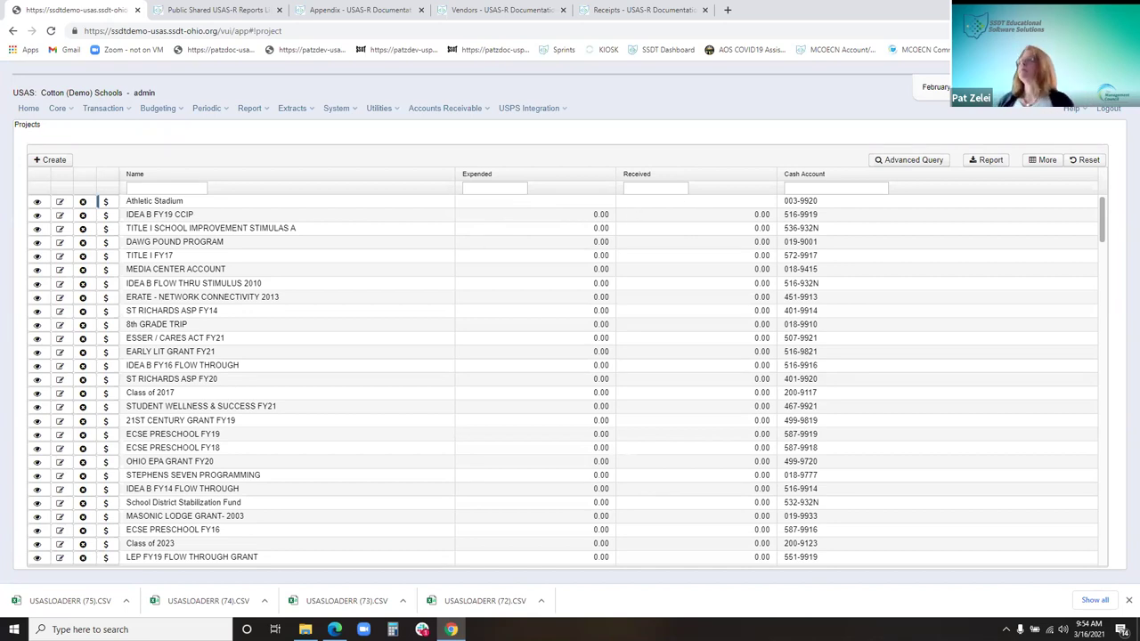
- View Athletic Stadium's project details, then reopen its 003-9920 cash account assignment
click(36, 201)
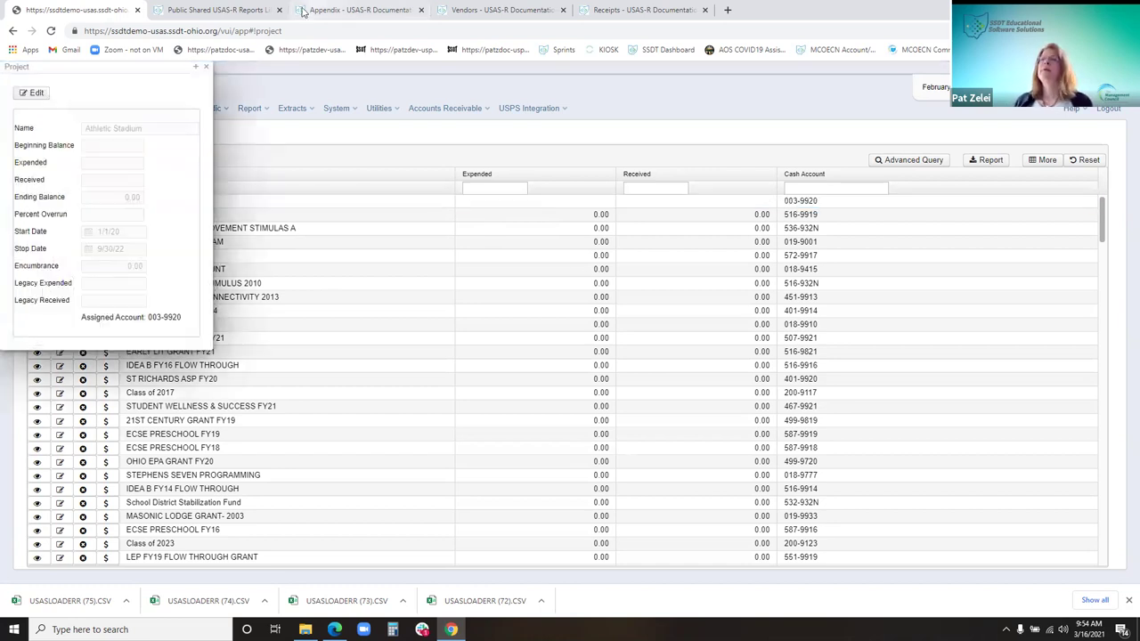
click(207, 68)
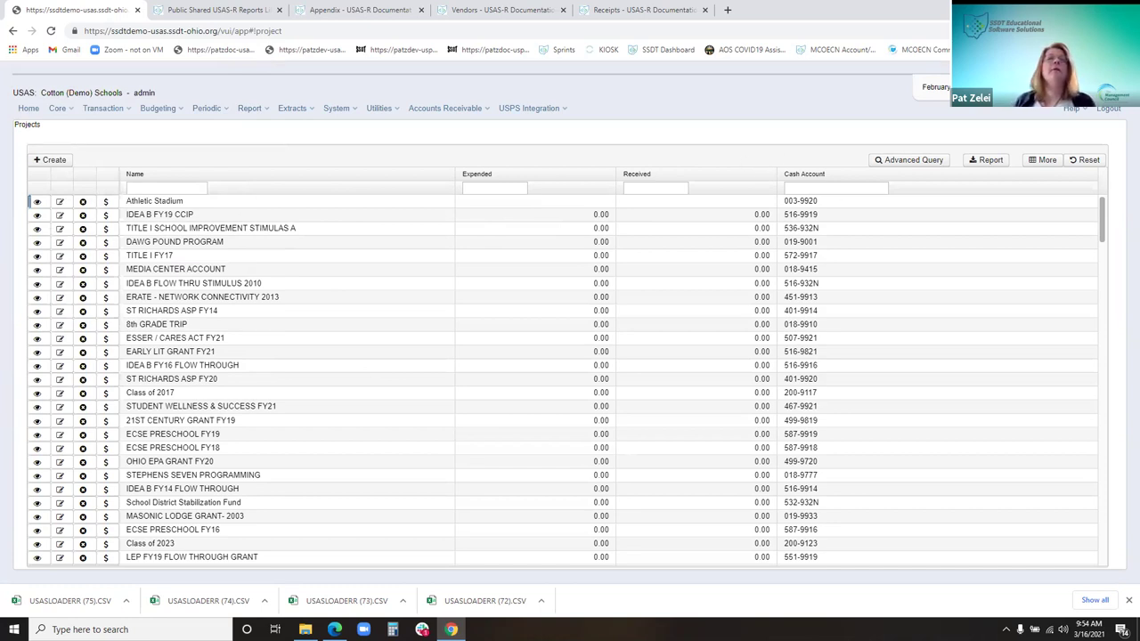
click(106, 202)
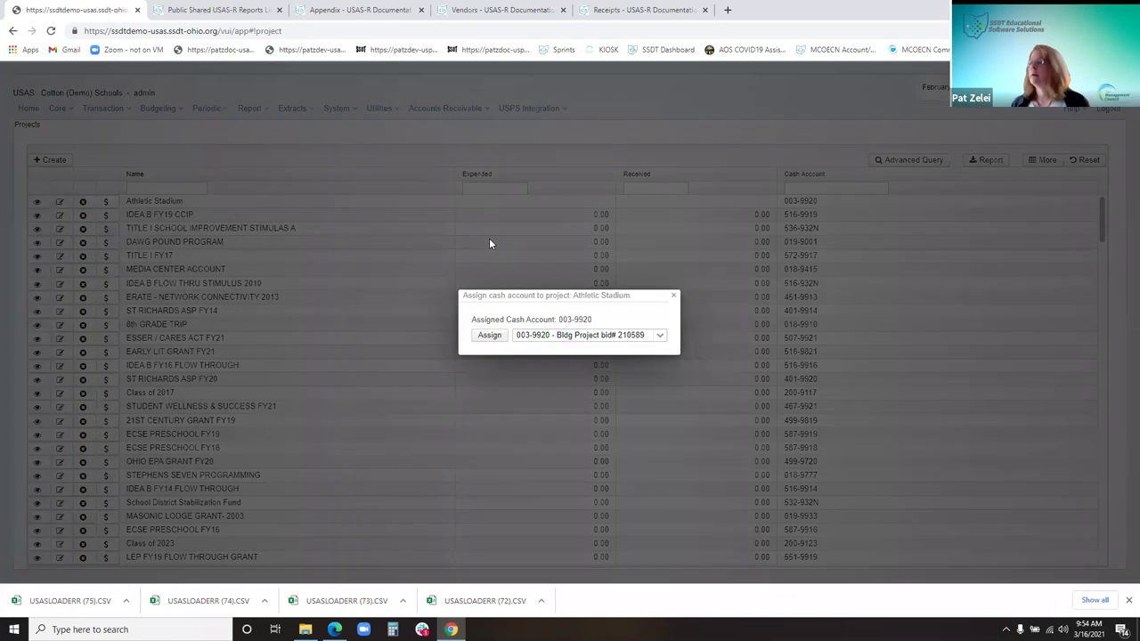
- Assign cash account 003-0000 - PERMANENT IMPROVEMENT to Athletic Stadium and close the dialog
click(665, 340)
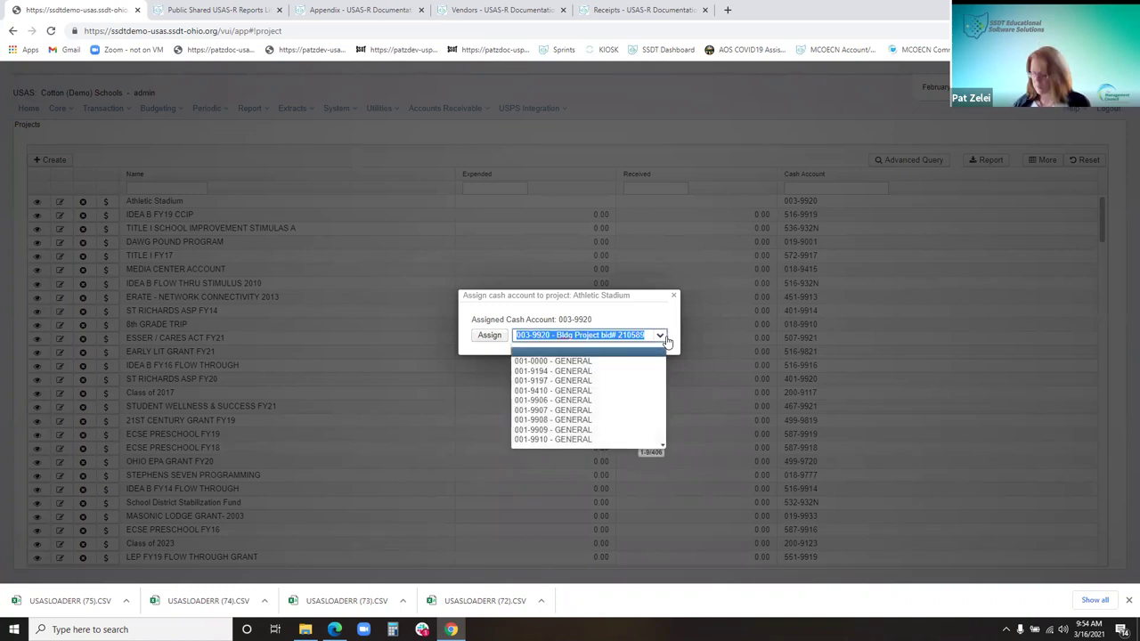
text(003-)
key(Return)
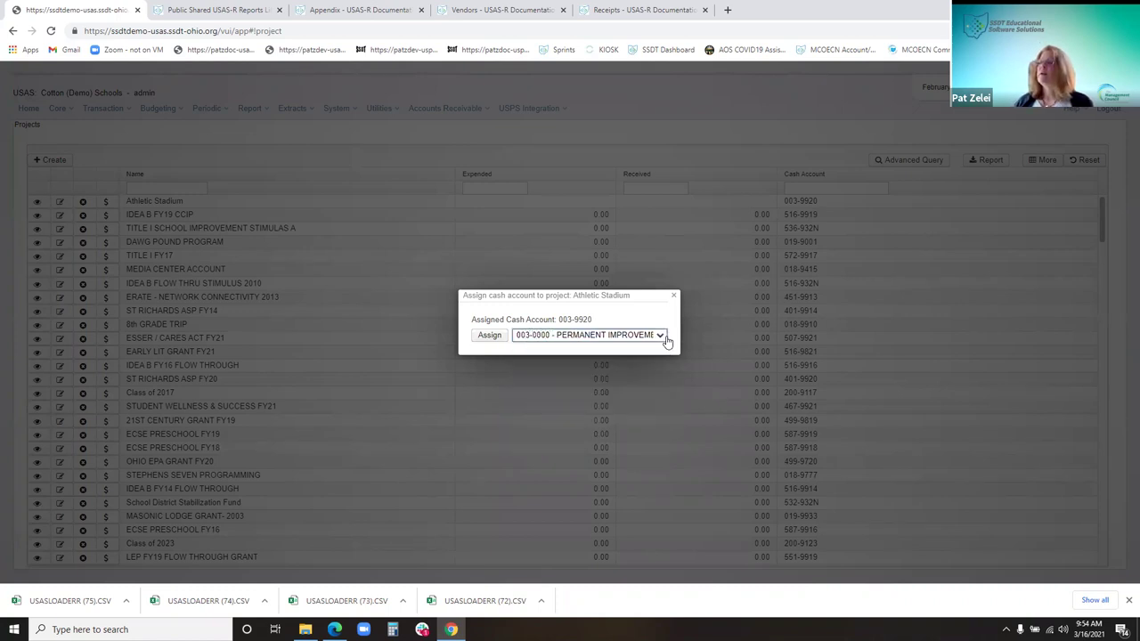
click(489, 337)
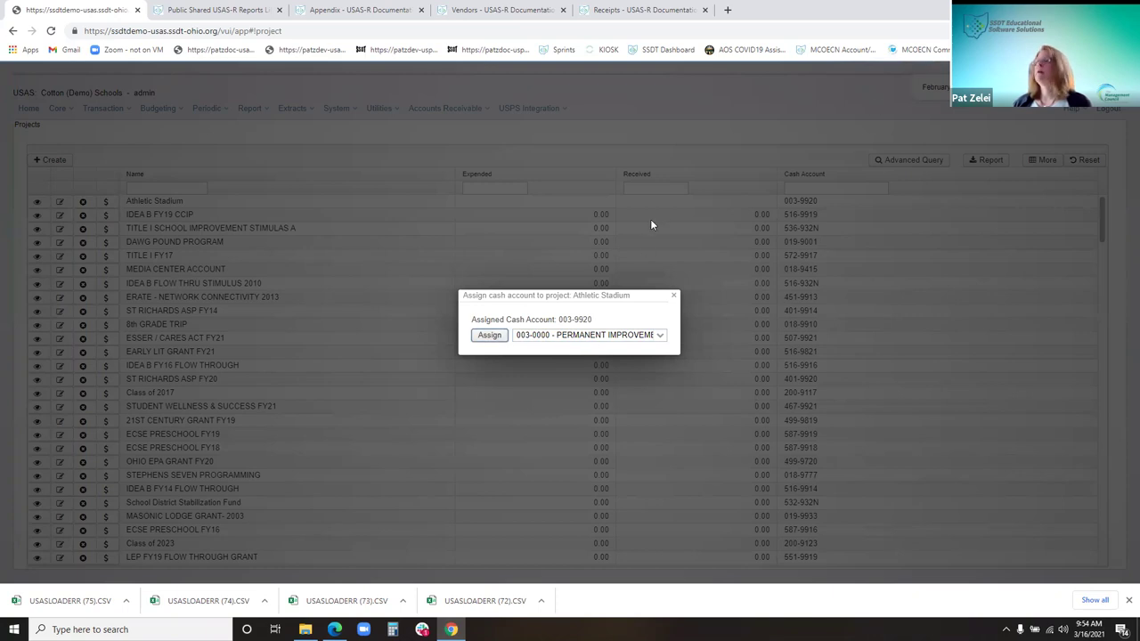
click(674, 296)
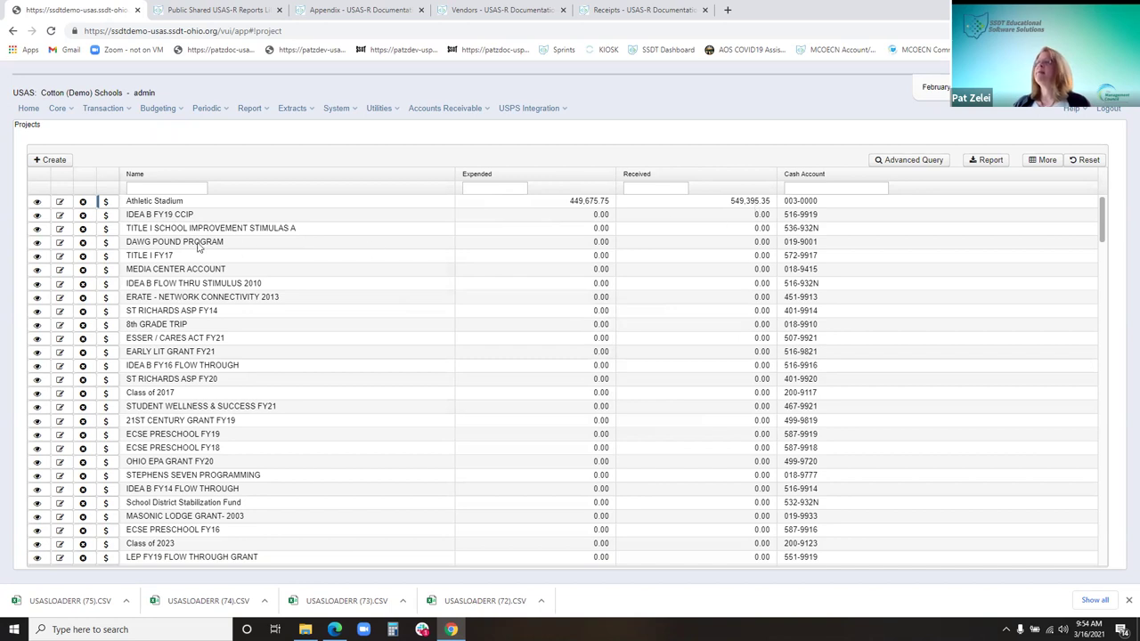
- Open Athletic Stadium for editing, review its 99,719.60 Ending Balance and Legacy Expended, then close it
click(38, 203)
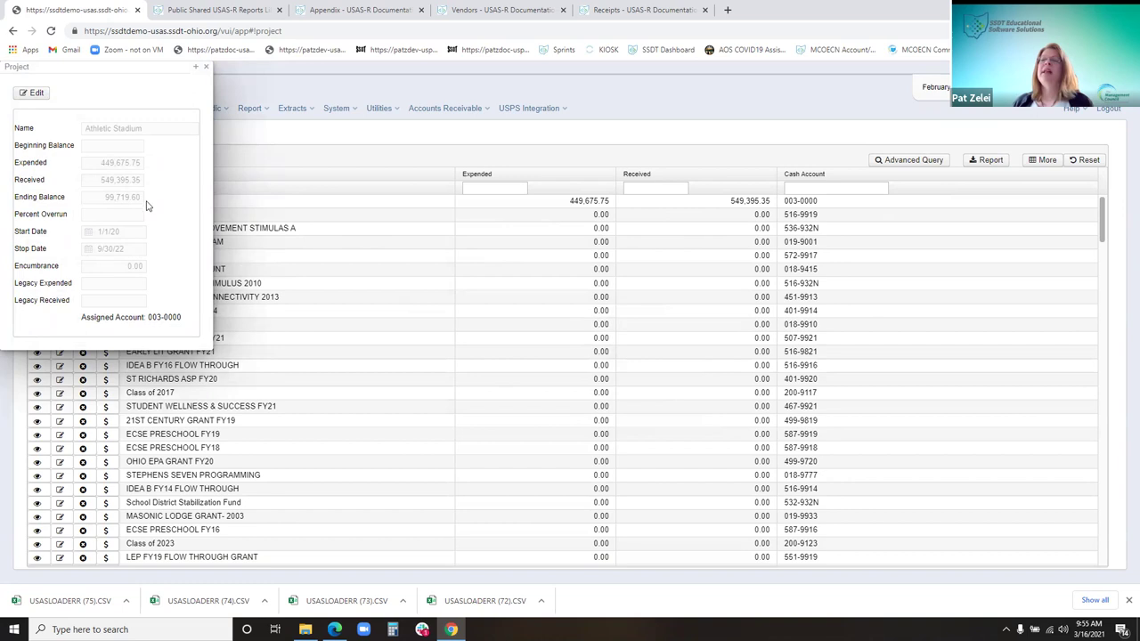
click(35, 94)
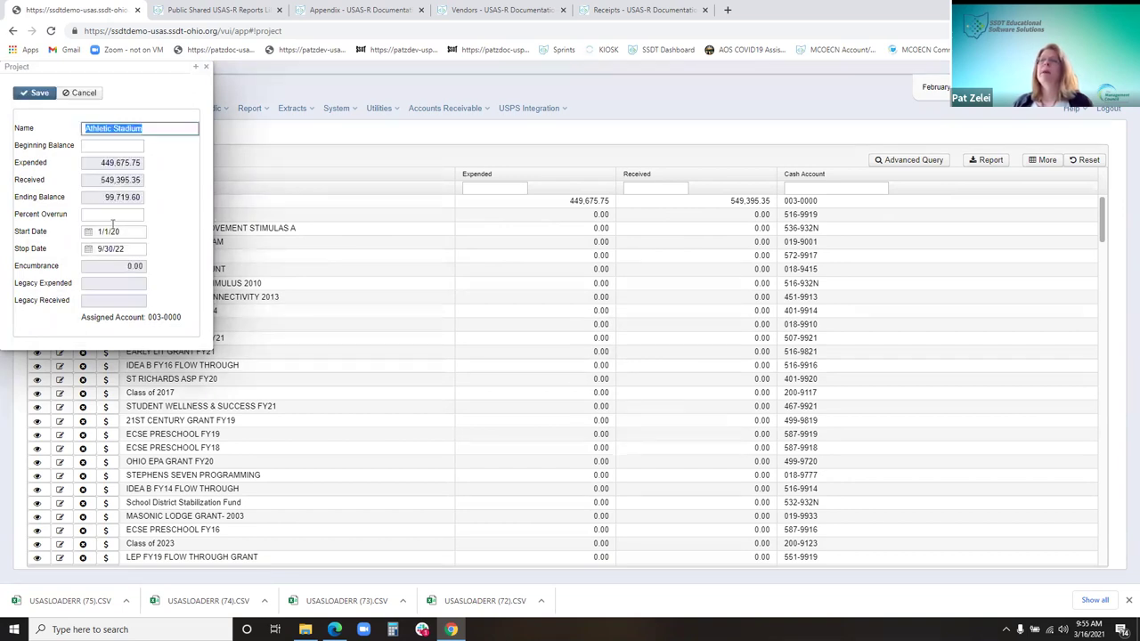
drag(91, 200, 142, 197)
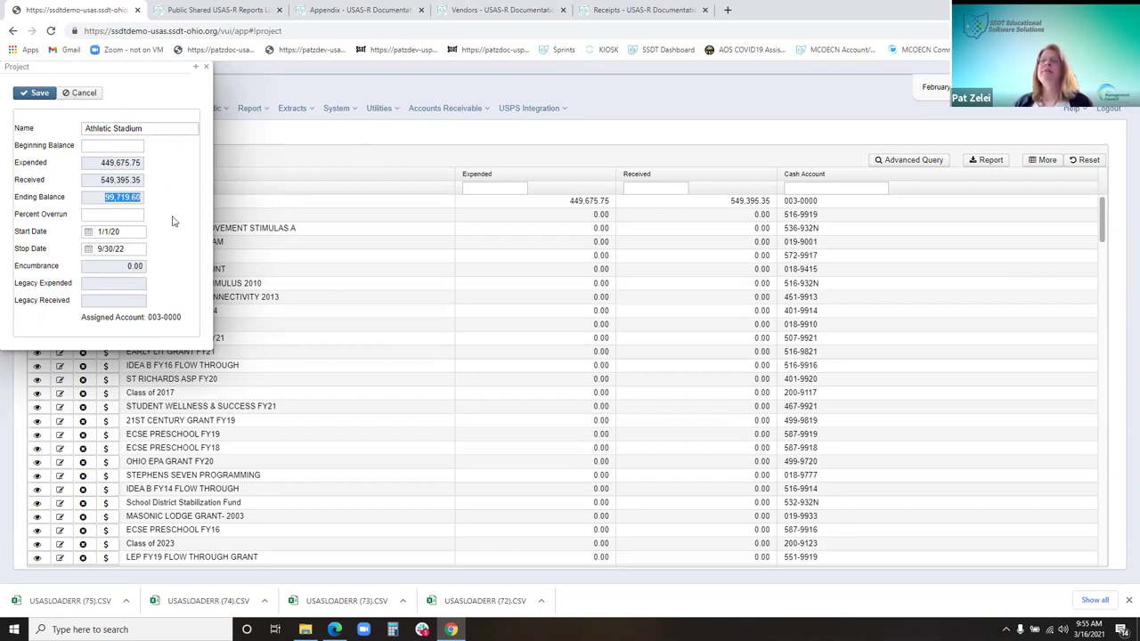
click(117, 290)
drag(22, 288, 80, 288)
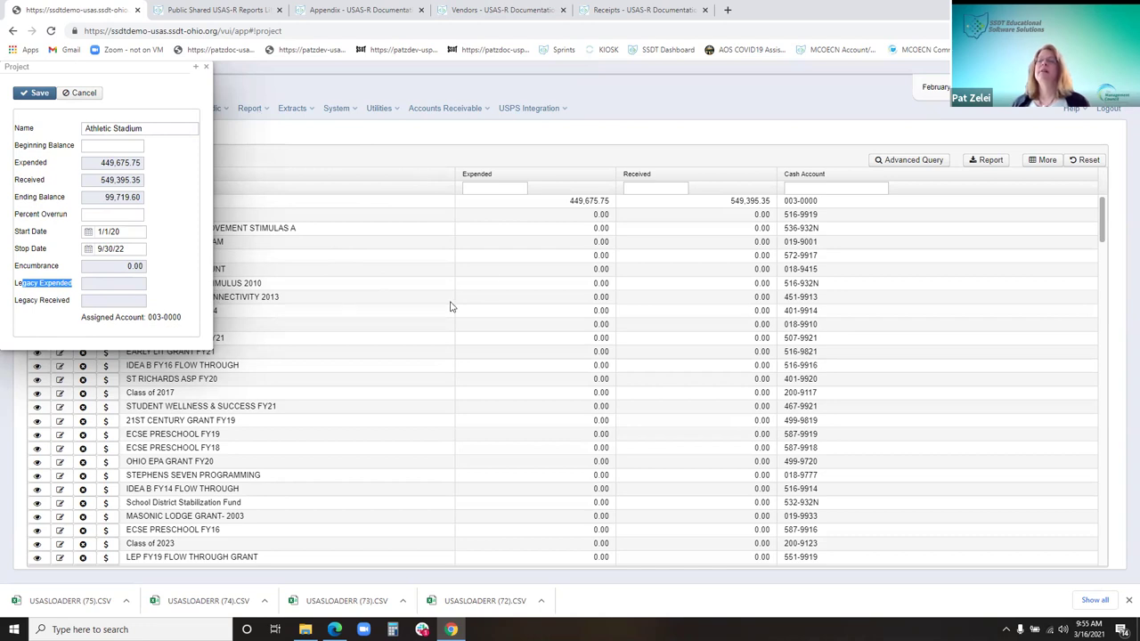
click(203, 69)
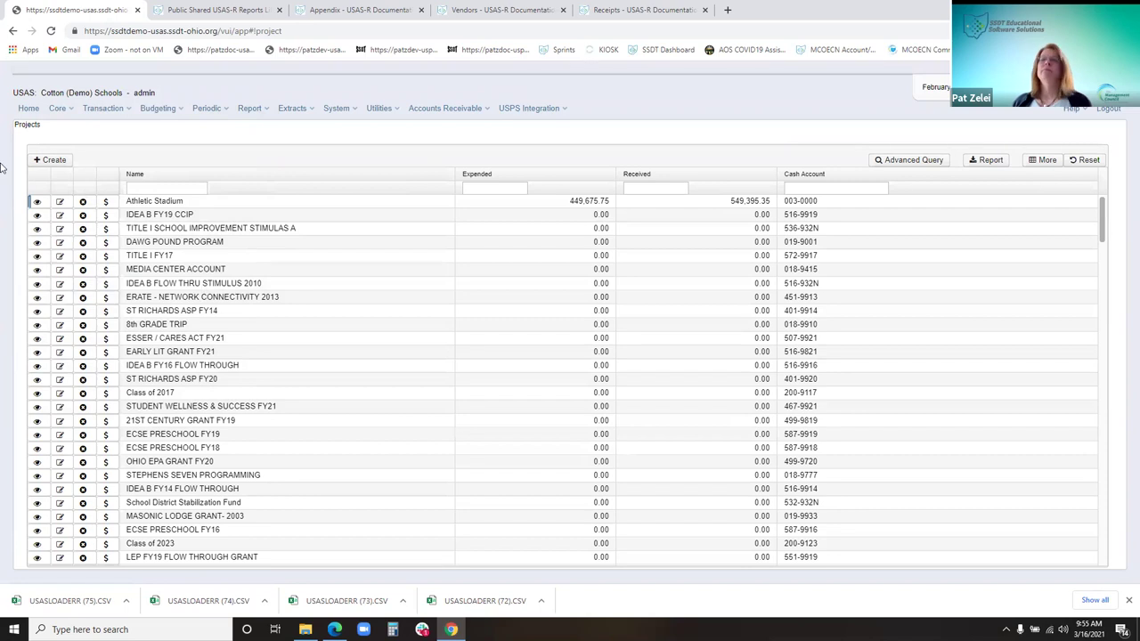
- Go to Core > Vendors after briefly checking the Transaction menu
click(57, 108)
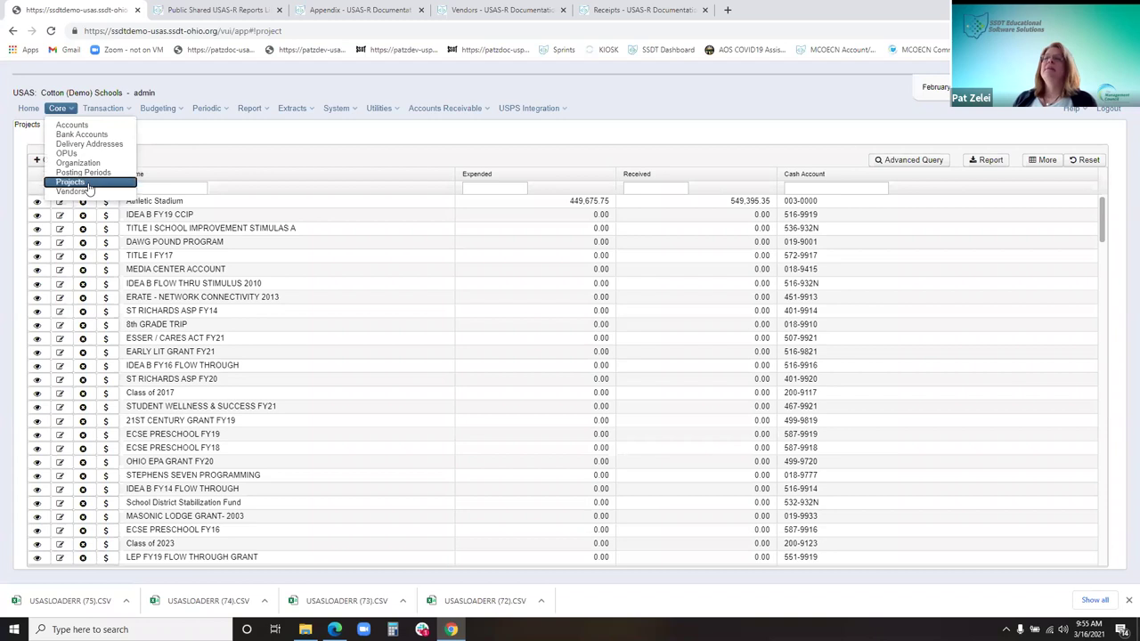
click(108, 109)
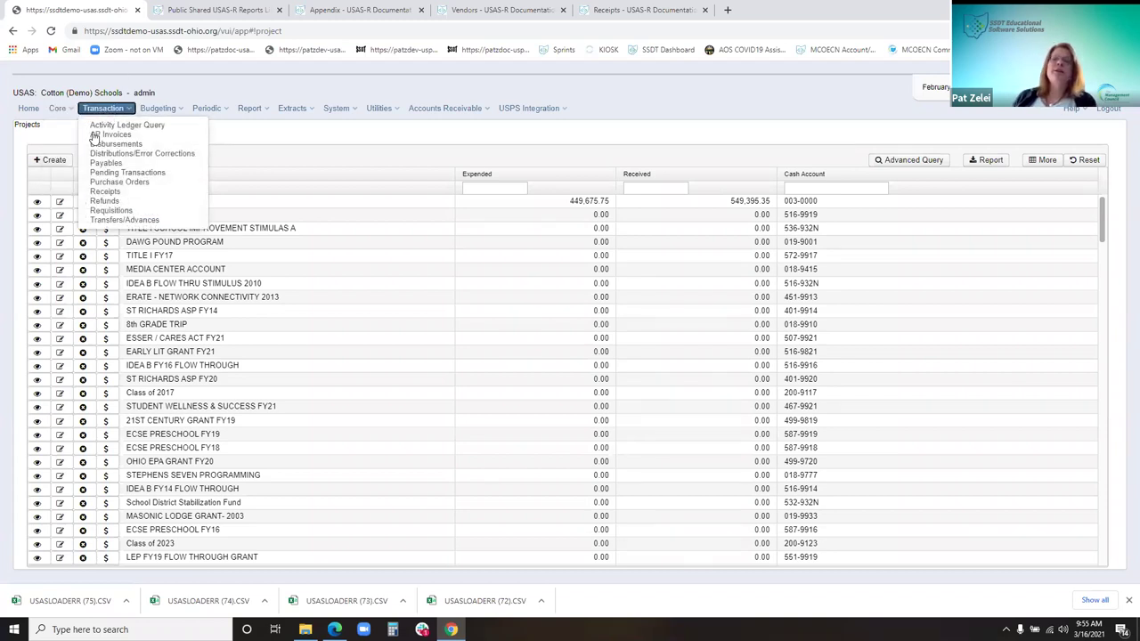
click(57, 108)
click(69, 192)
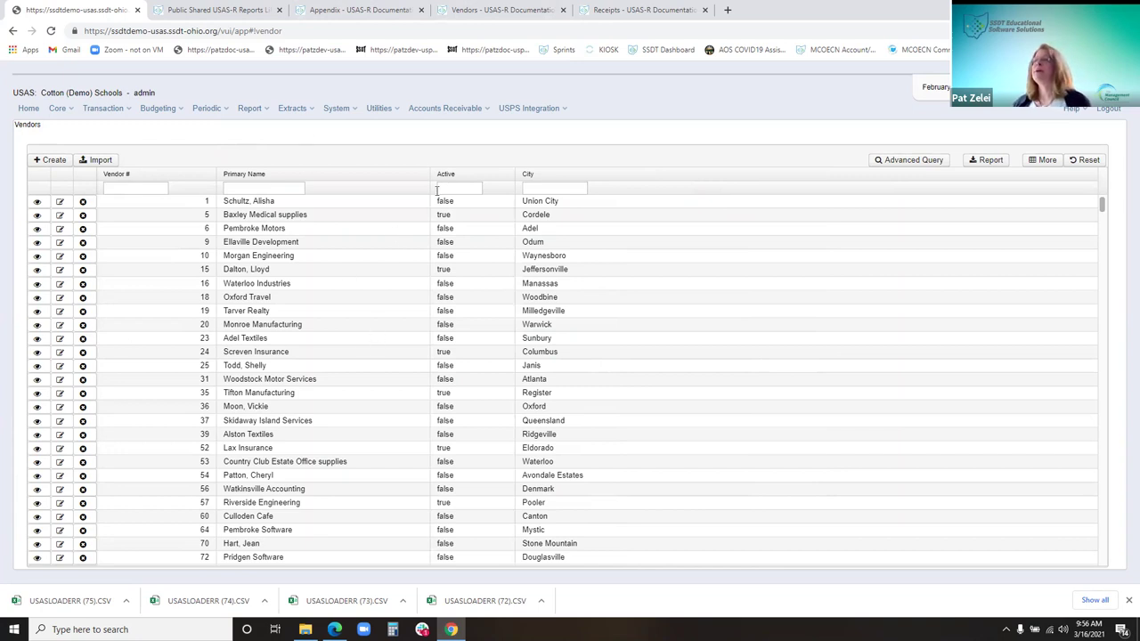
- Filter the Active column to 'f' to list inactive vendors and select Oxford Travel
click(475, 197)
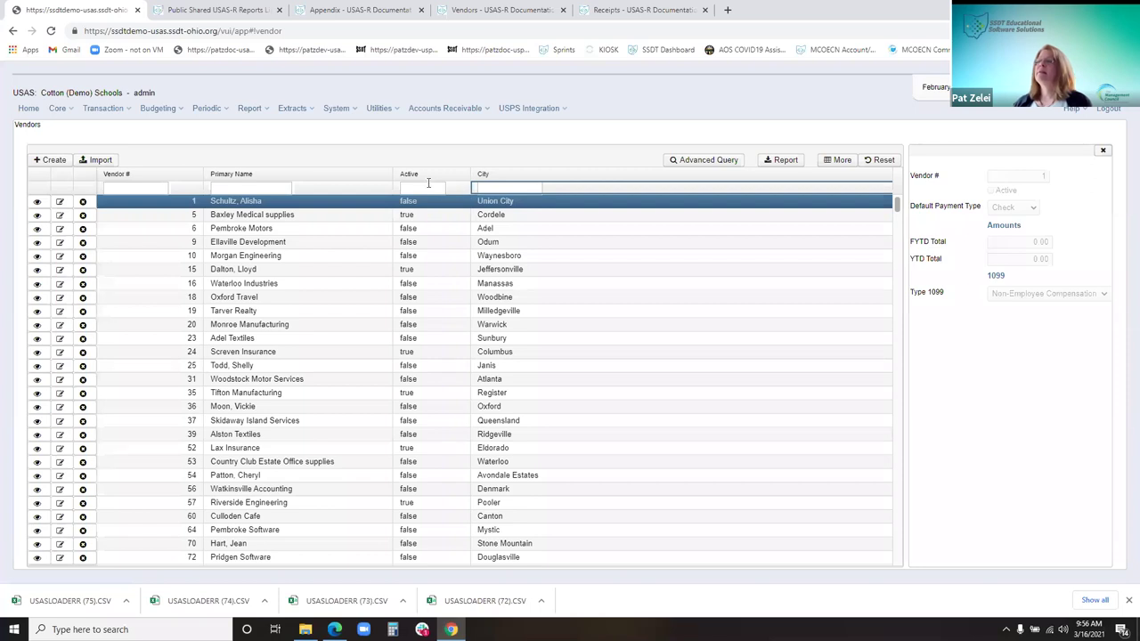
click(428, 186)
text(t)
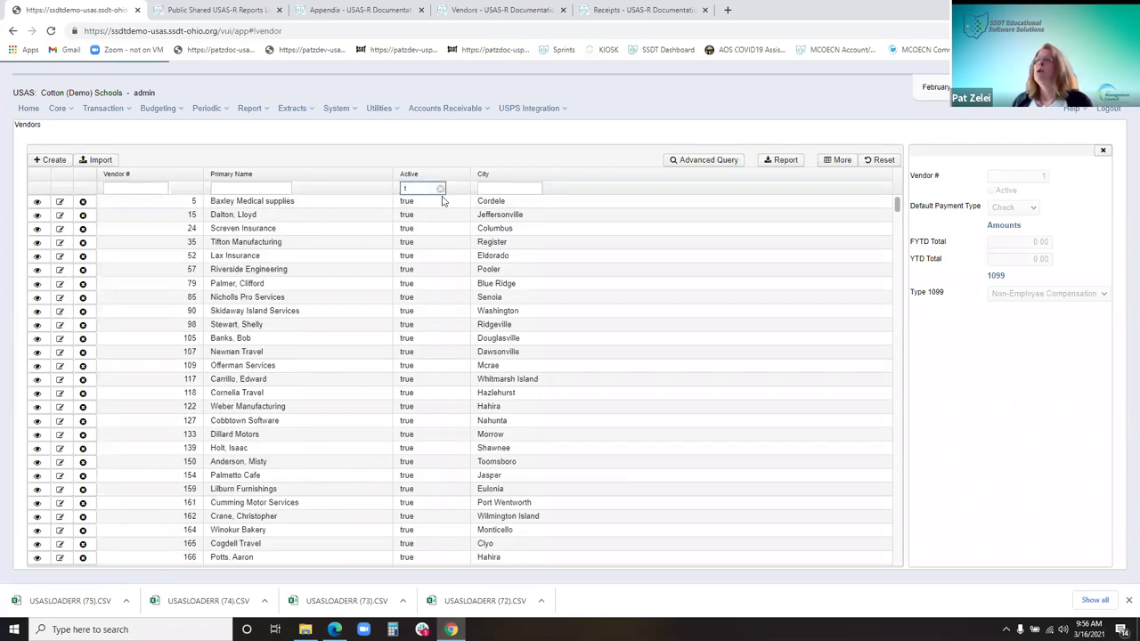
key(BackSpace)
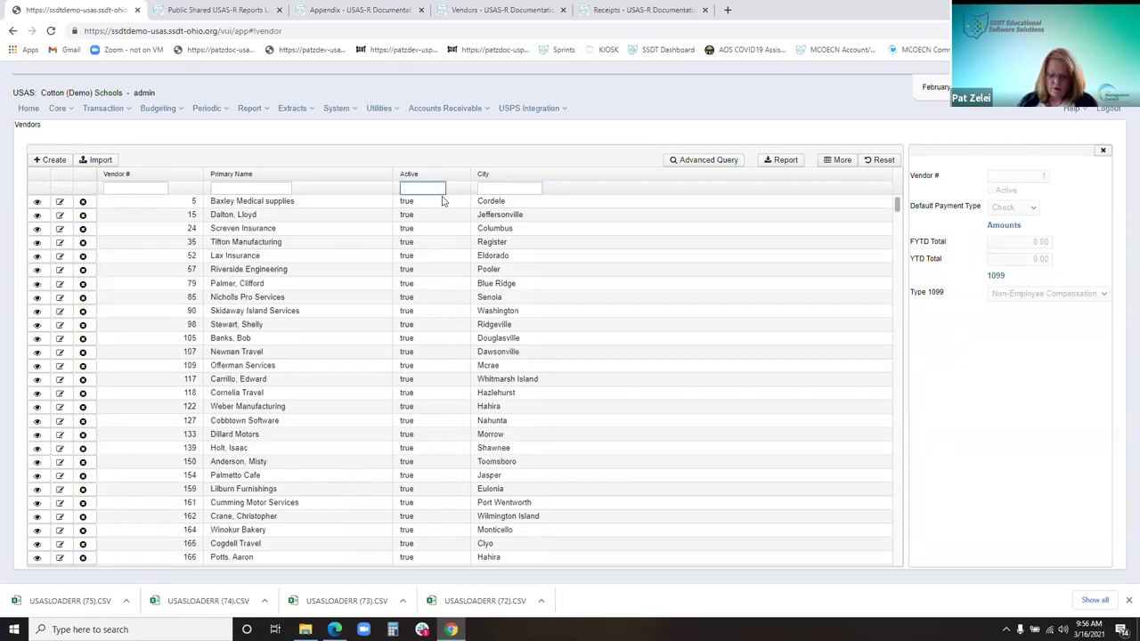
text(f)
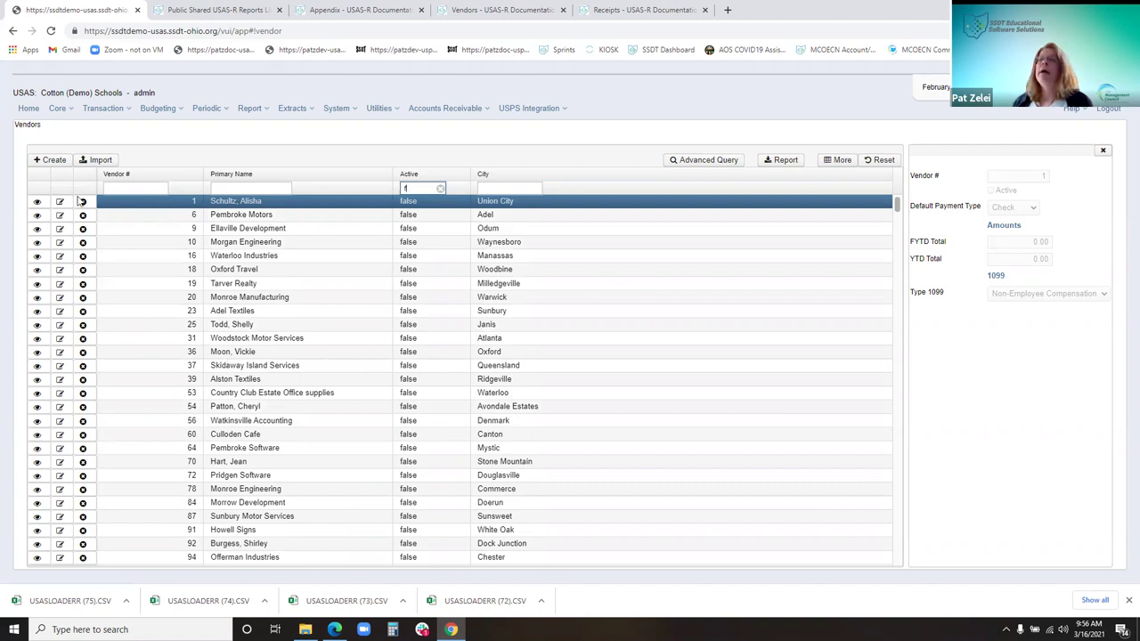
click(38, 270)
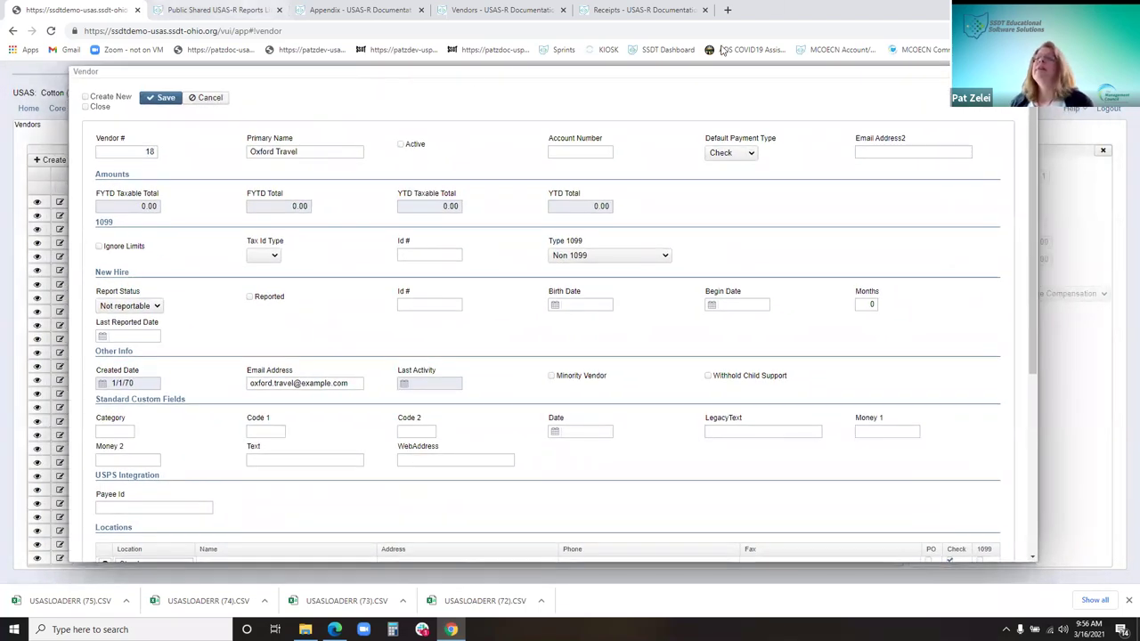
- Review the Vendor # 18 and Primary Name 'Oxford Travel' fields in the vendor form
double_click(136, 152)
click(136, 152)
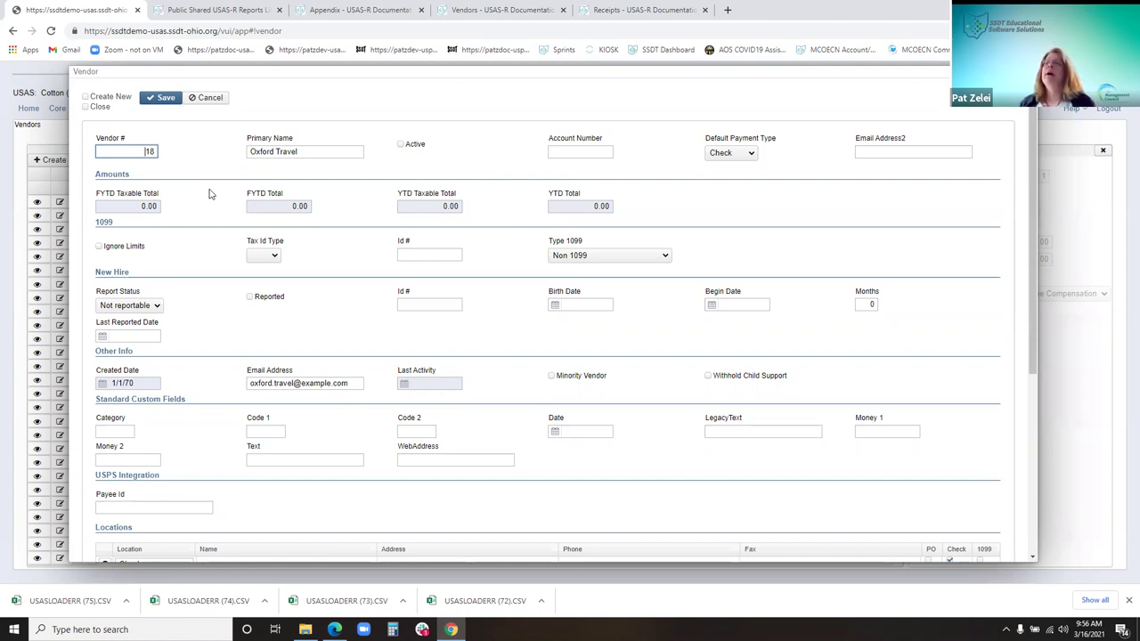
click(330, 151)
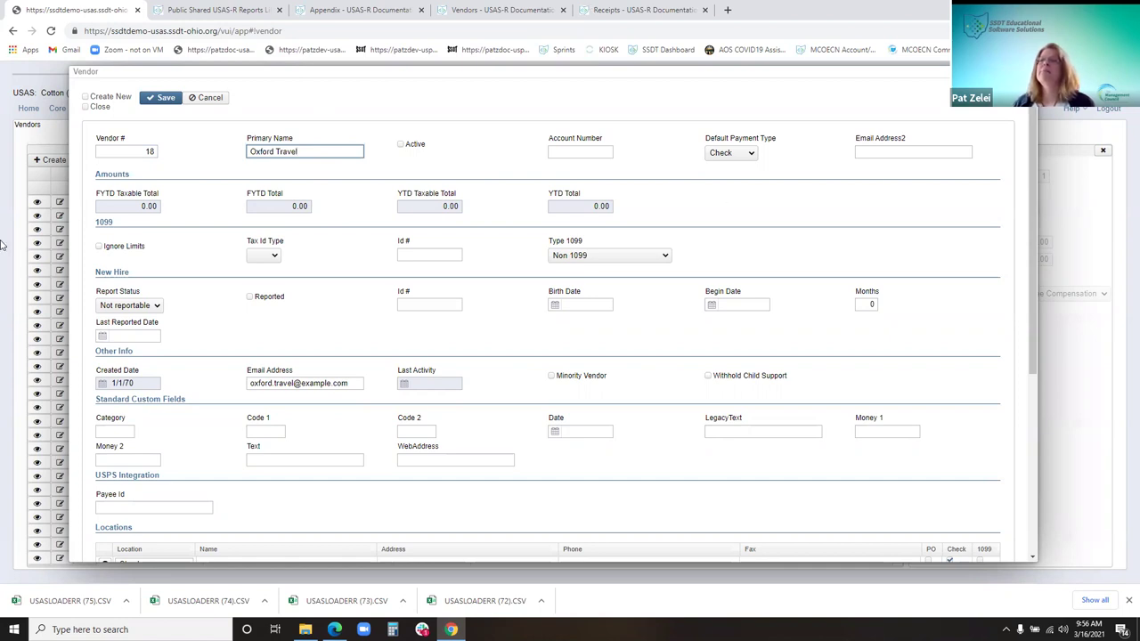
click(99, 151)
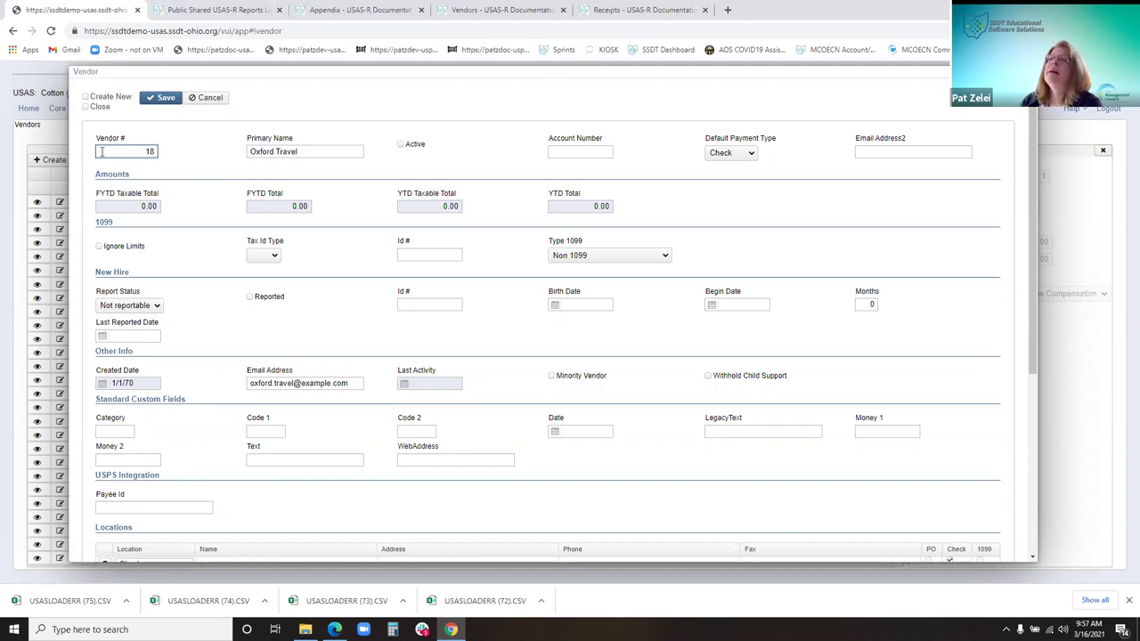
drag(330, 151, 220, 159)
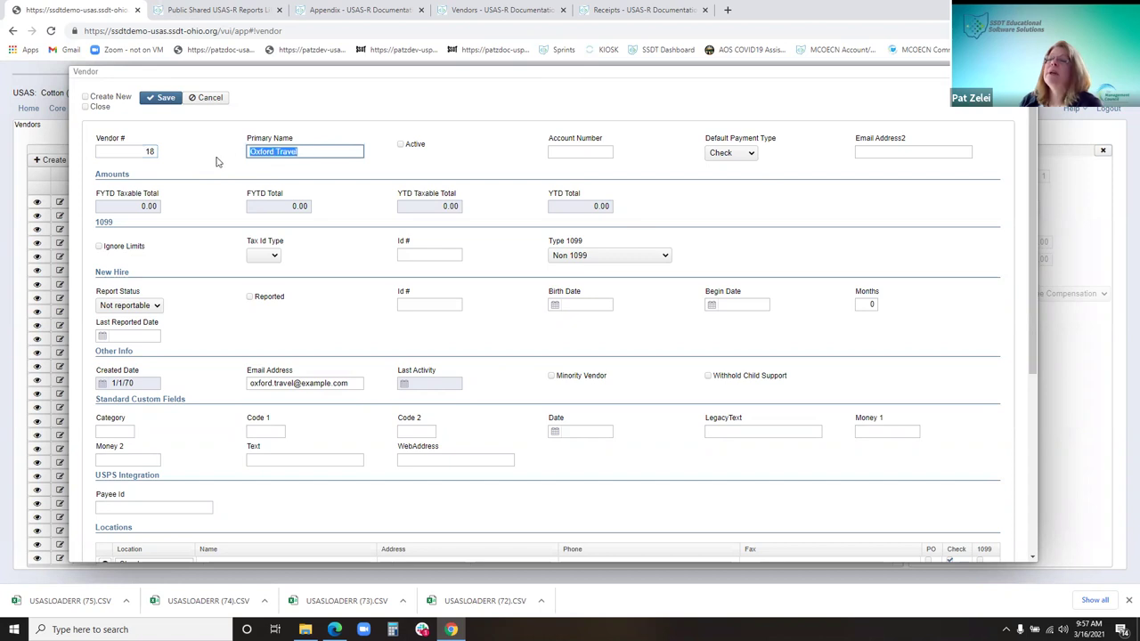
click(402, 153)
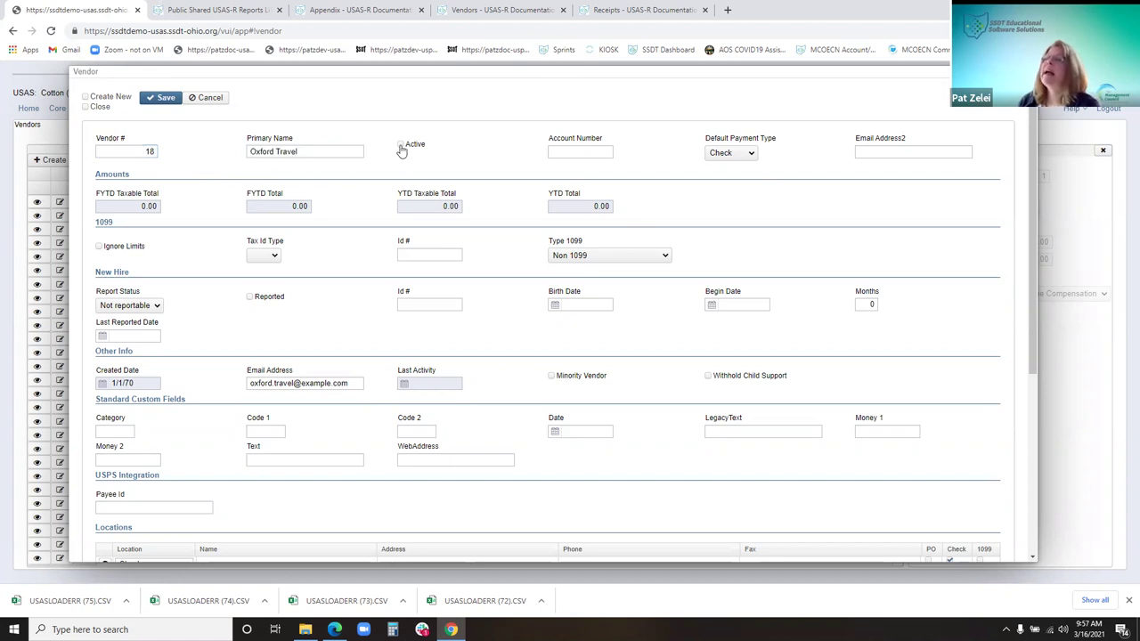
- Tick Active, review Account Number, keep Check as default payment type, and reach Email Address2
click(402, 146)
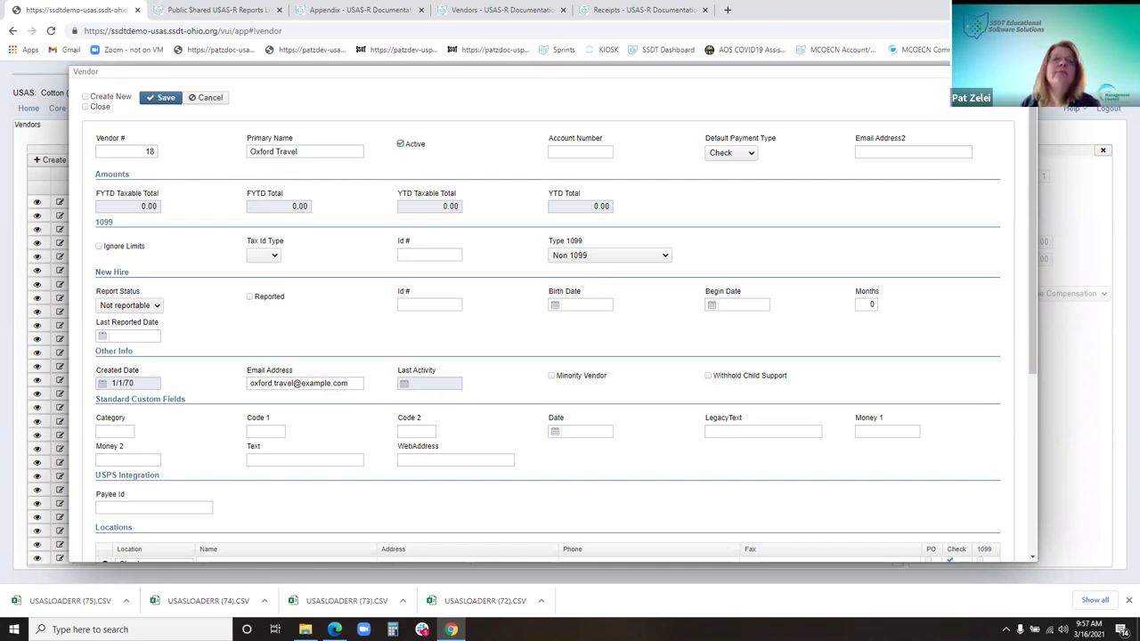
click(578, 153)
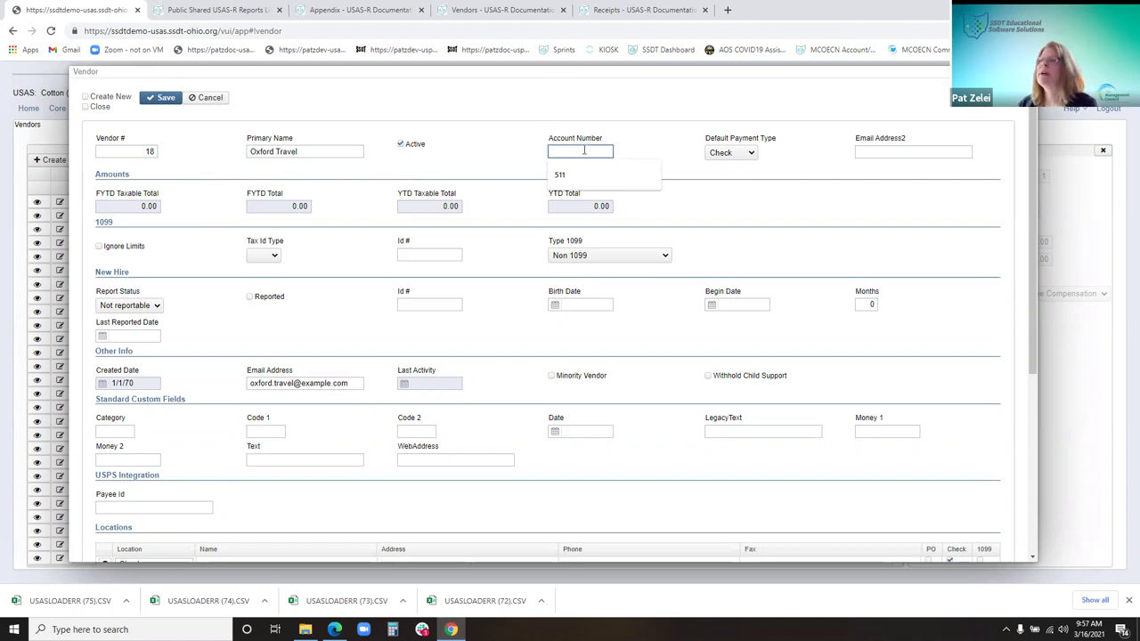
click(740, 155)
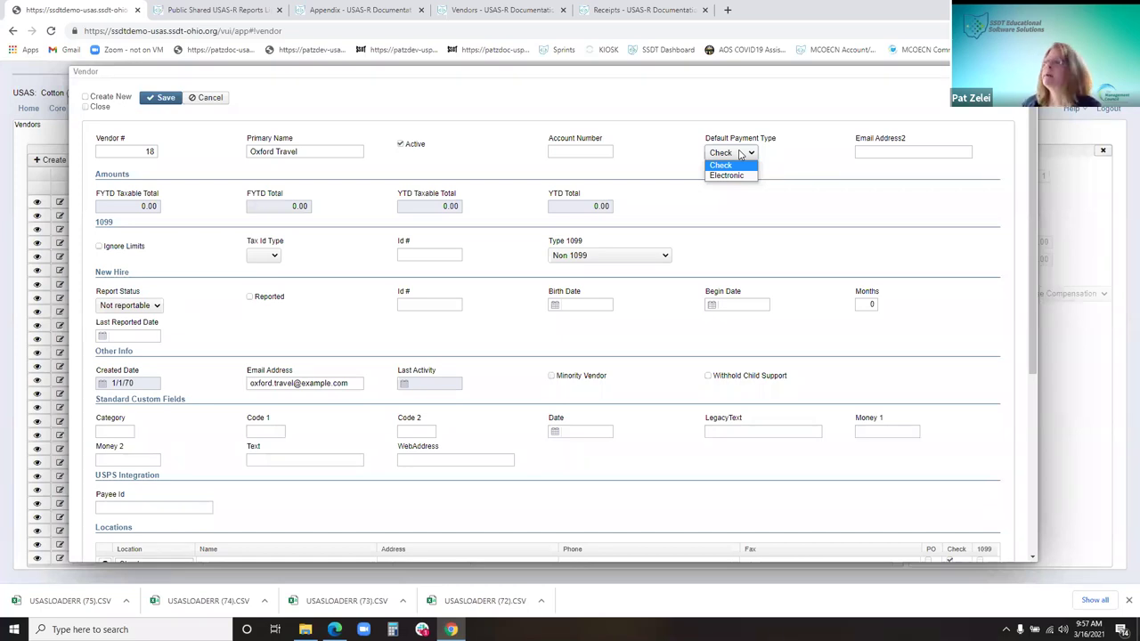
click(892, 150)
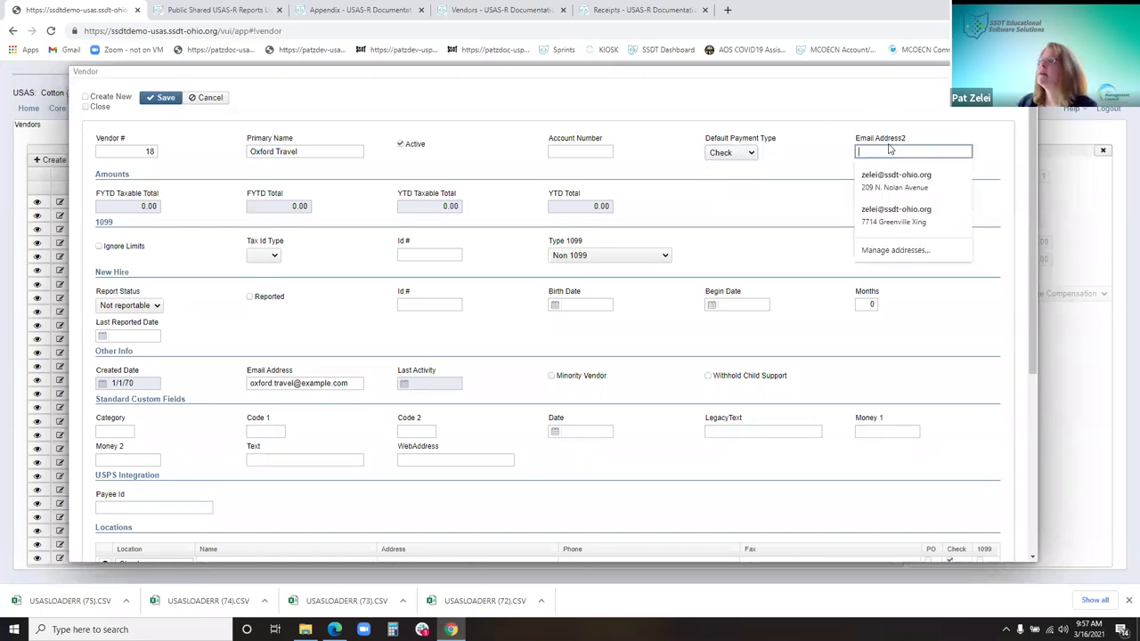
click(870, 129)
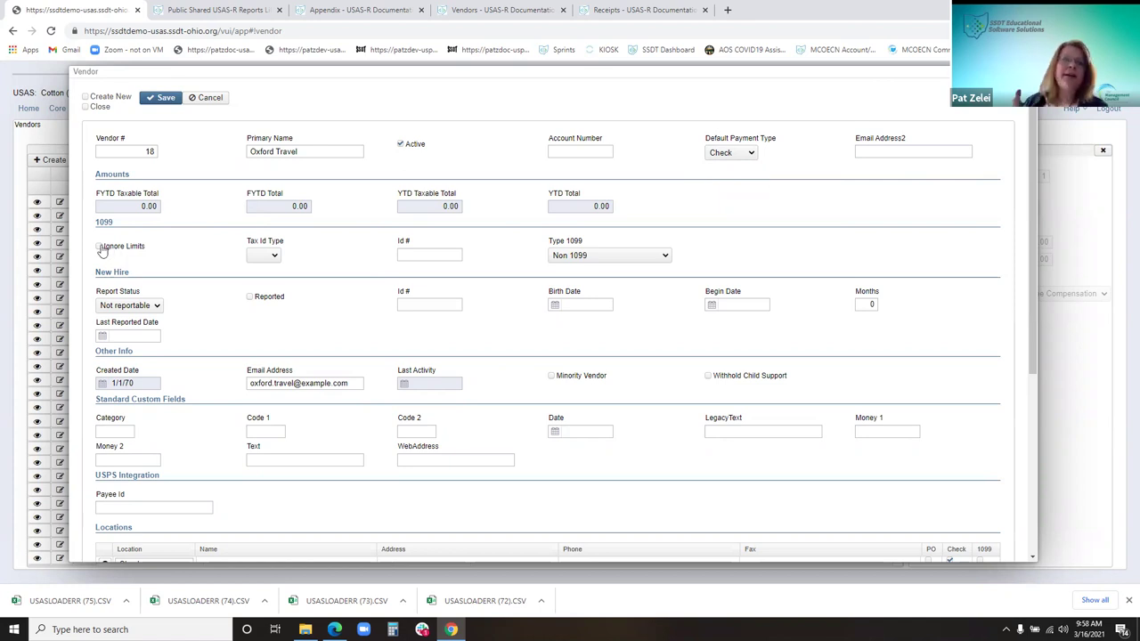
click(269, 258)
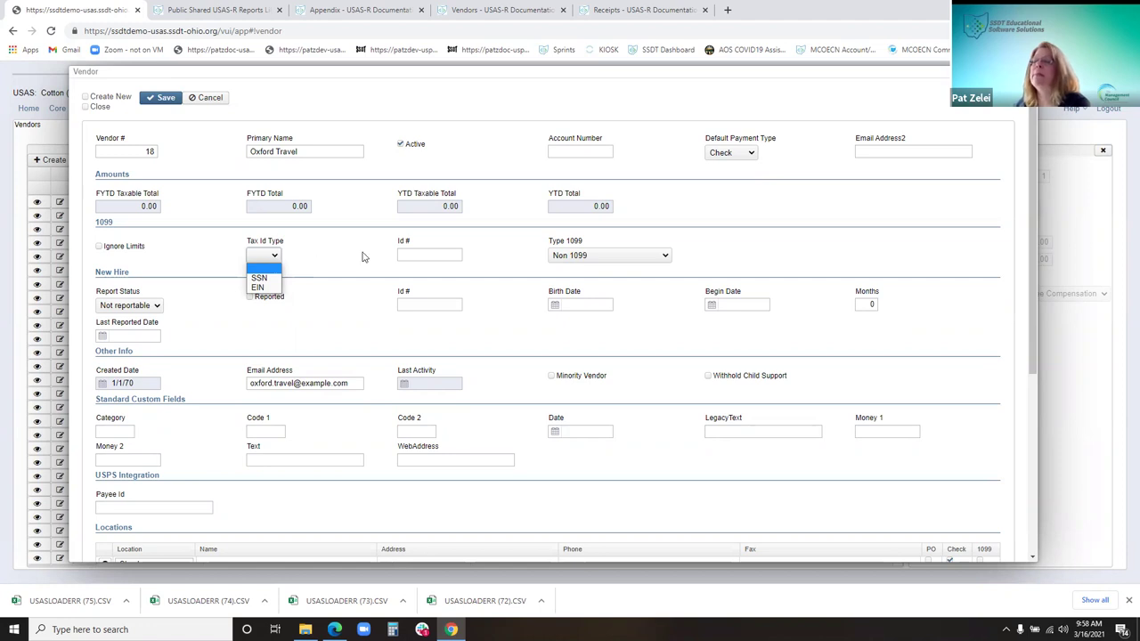
click(445, 256)
text(12318)
key(BackSpace)
key(BackSpace)
key(BackSpace)
key(BackSpace)
key(BackSpace)
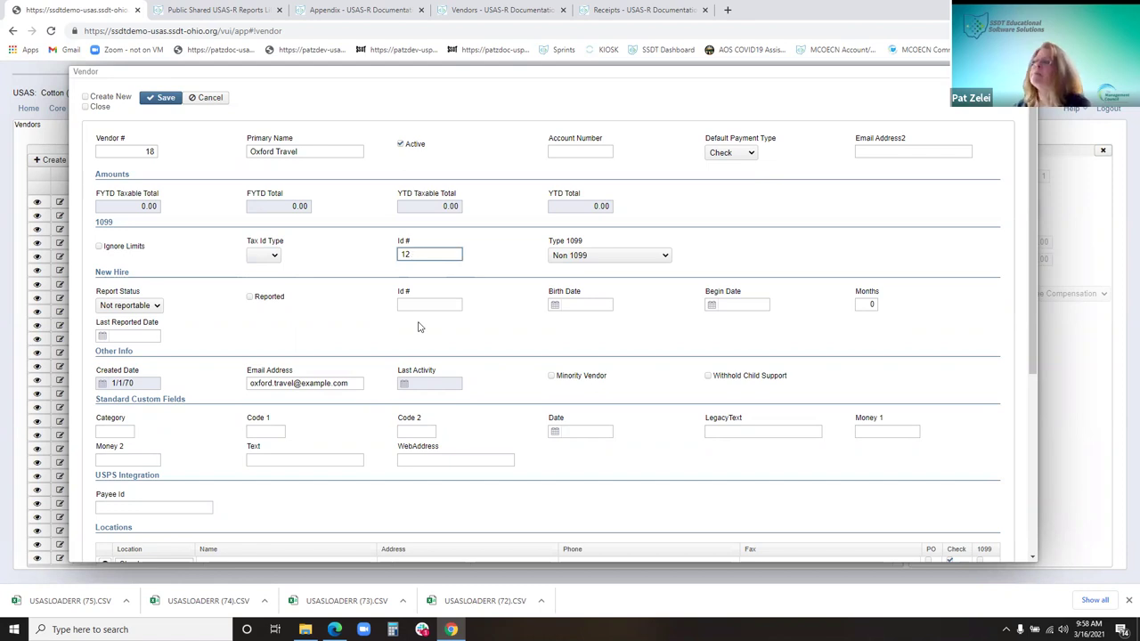
click(584, 255)
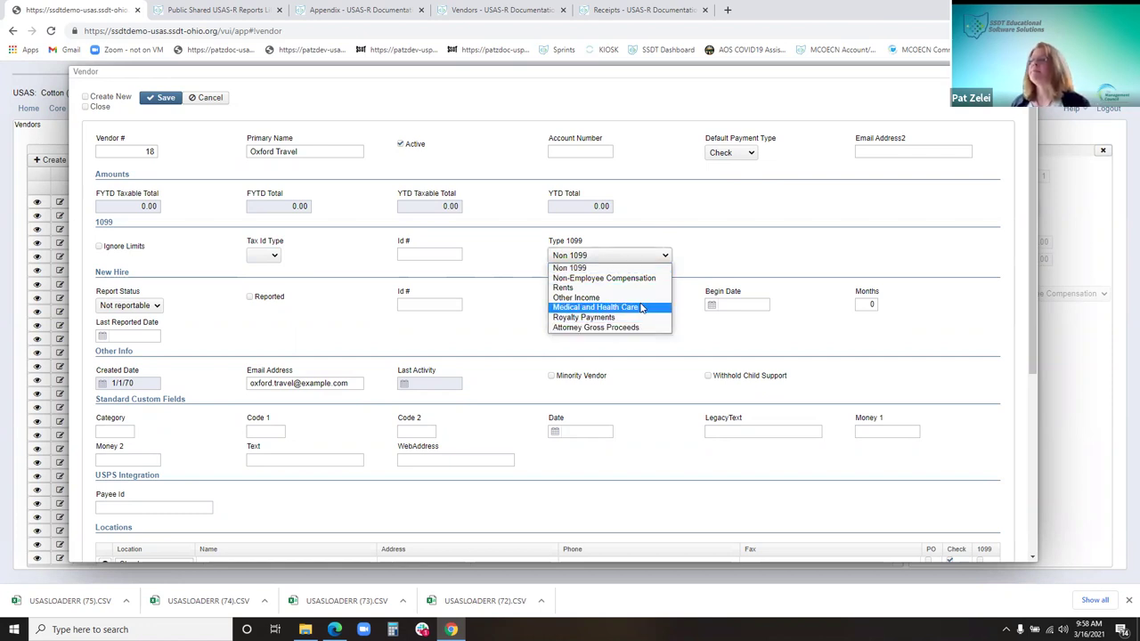
click(579, 268)
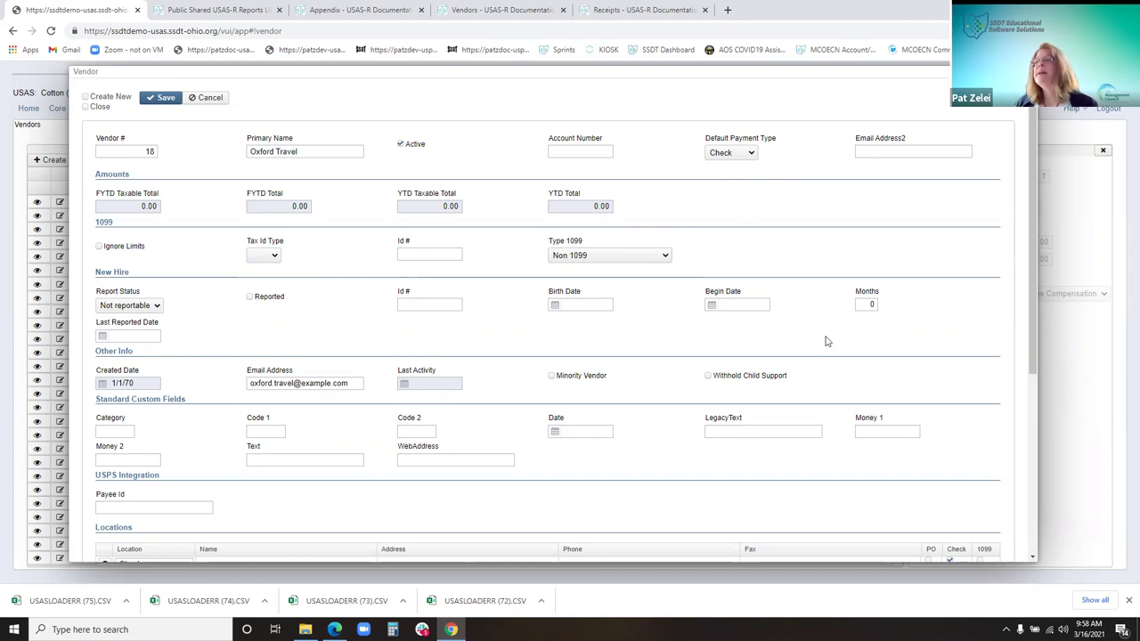
click(130, 307)
click(129, 337)
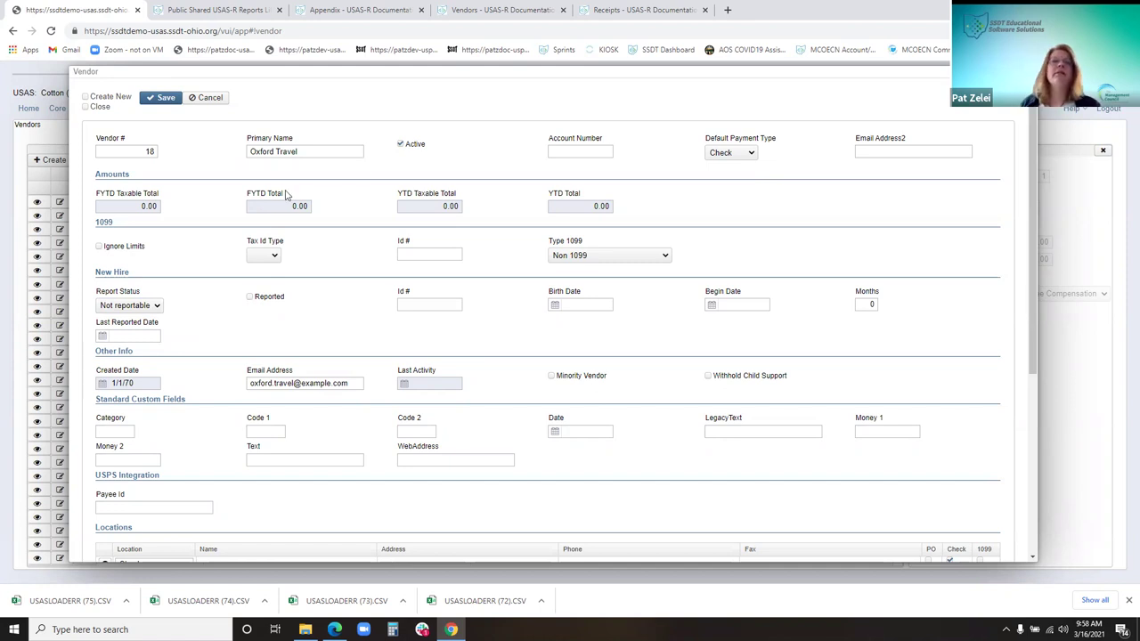
click(412, 305)
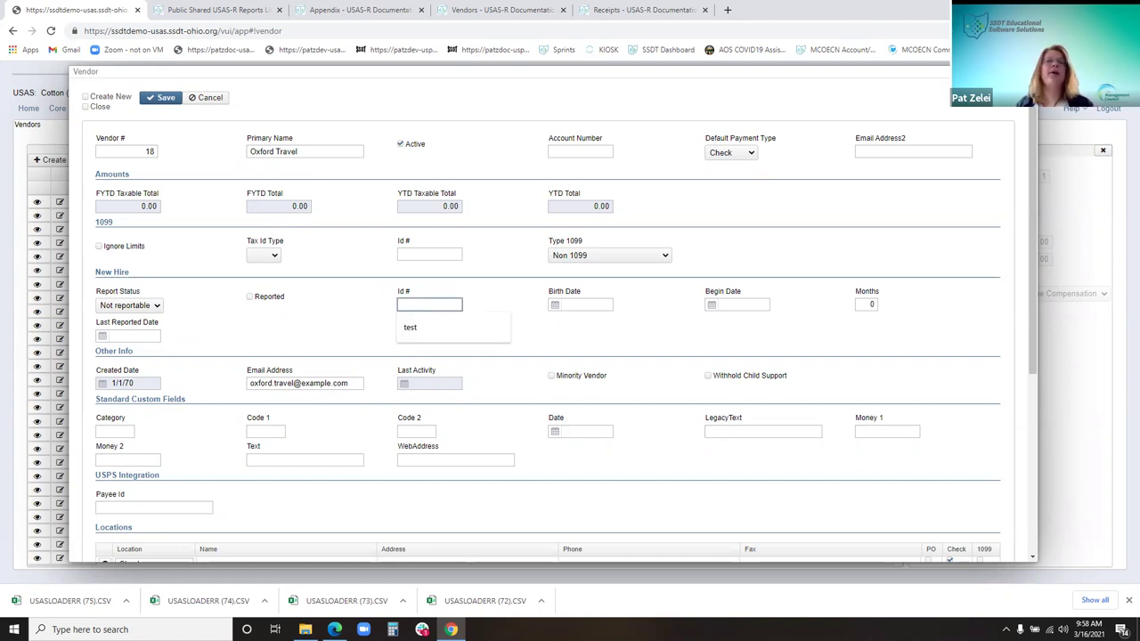
click(609, 303)
click(757, 304)
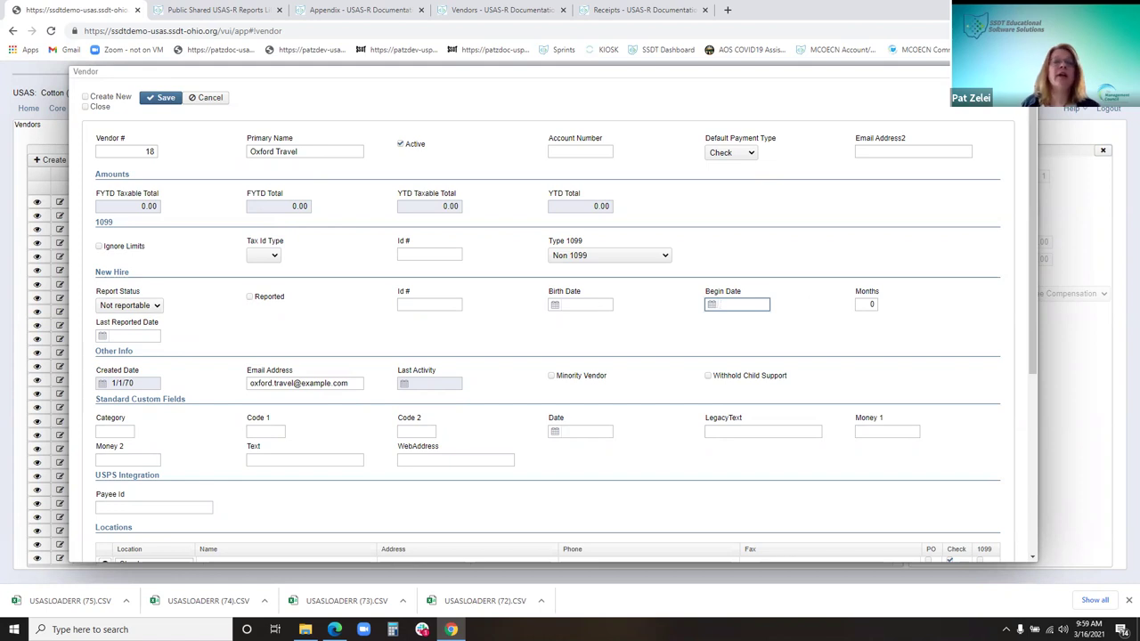
click(855, 304)
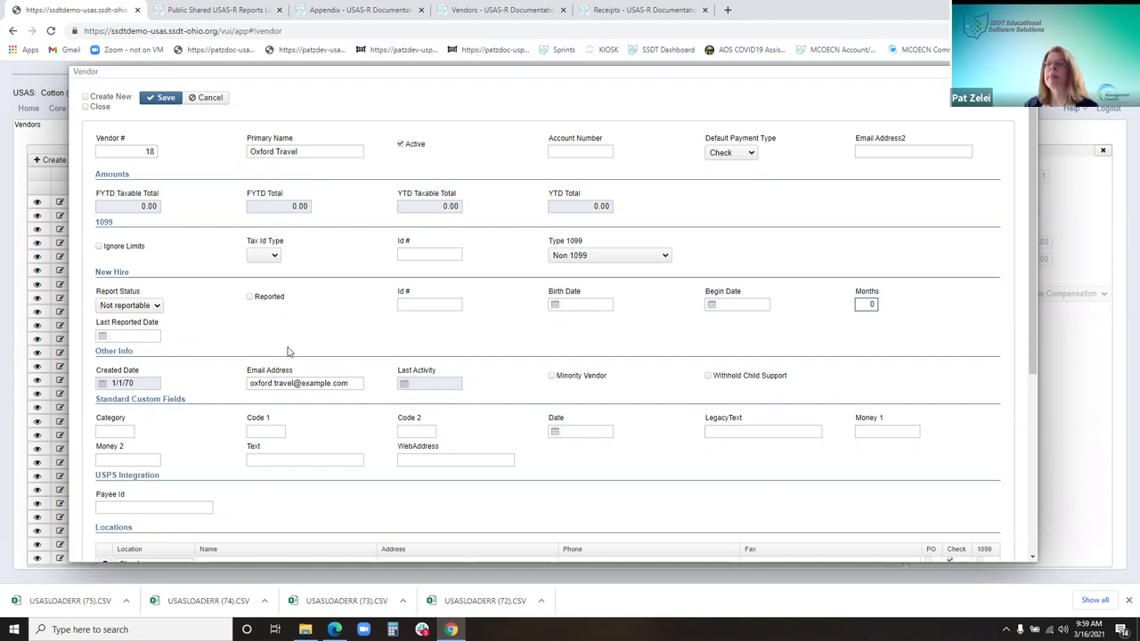
scroll(125, 330, down, 1)
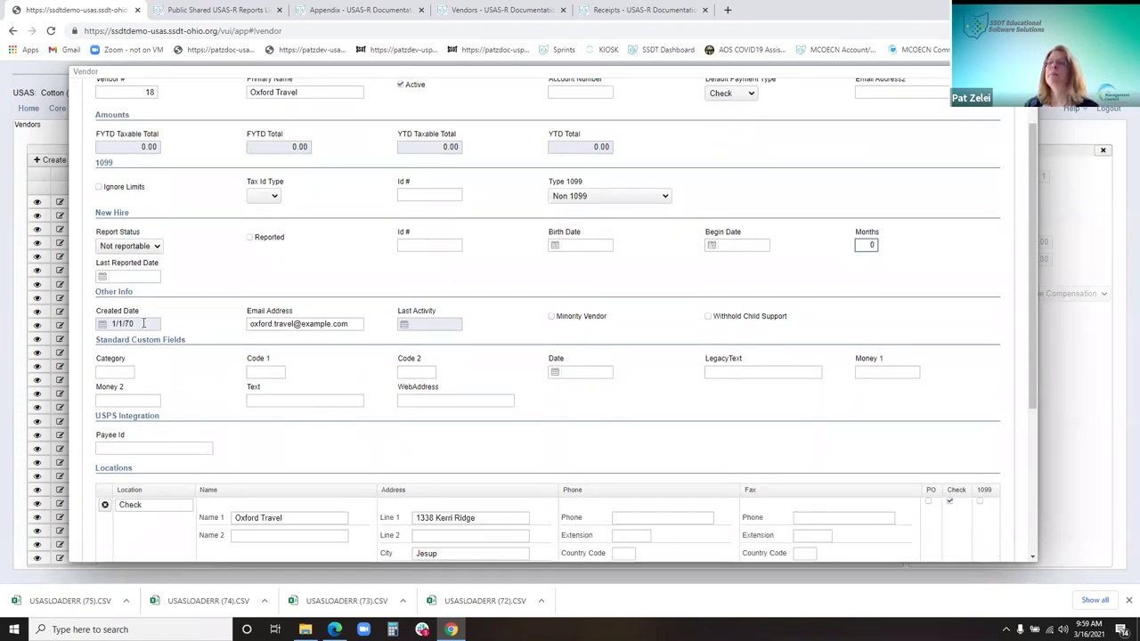
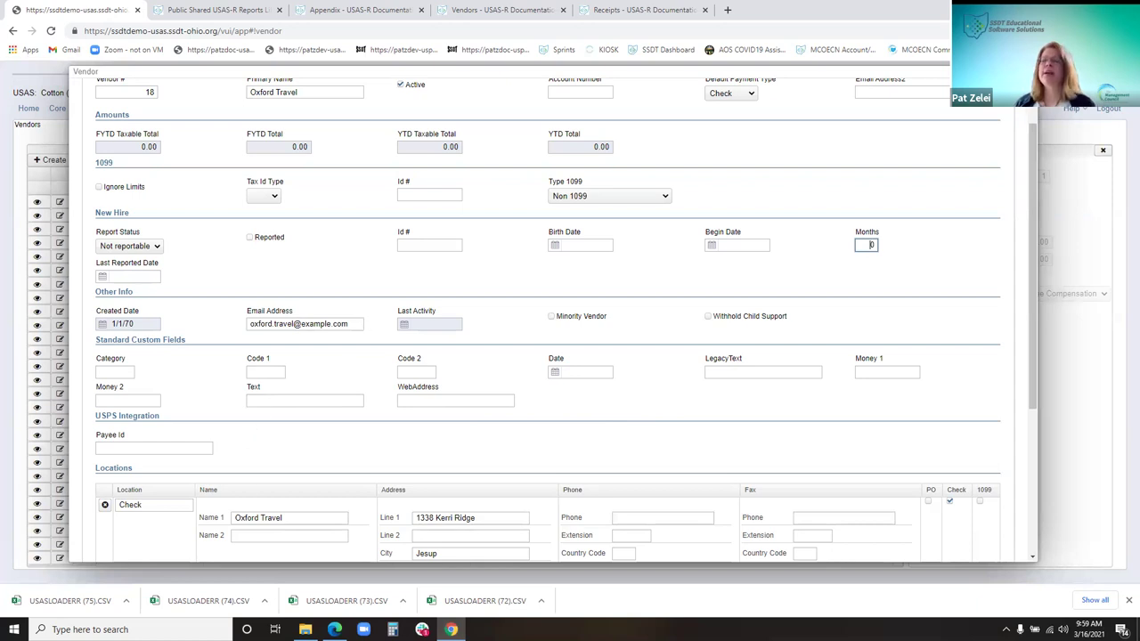
- Inspect the Check and Primary location name fields on the Oxford Travel vendor
scroll(536, 300, down, 2)
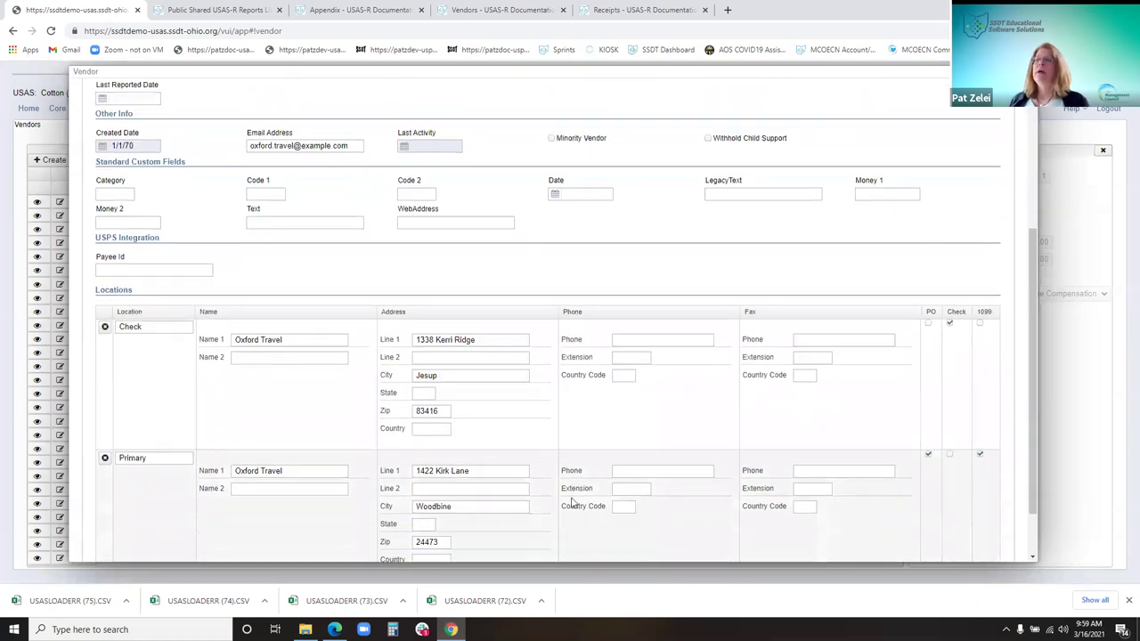
scroll(537, 300, down, 1)
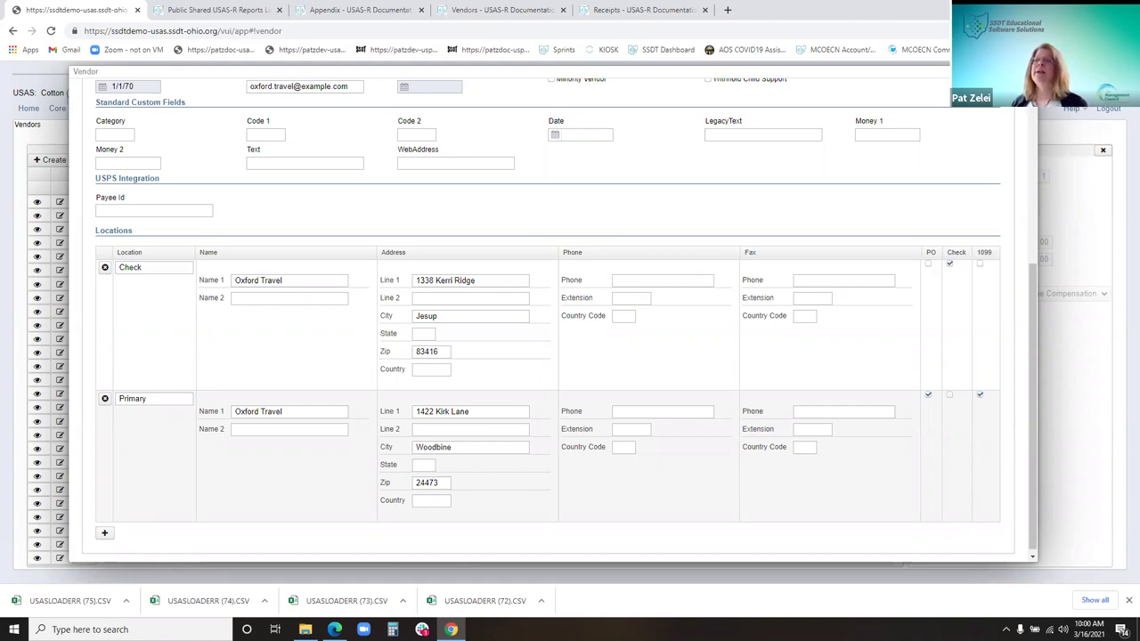
click(163, 268)
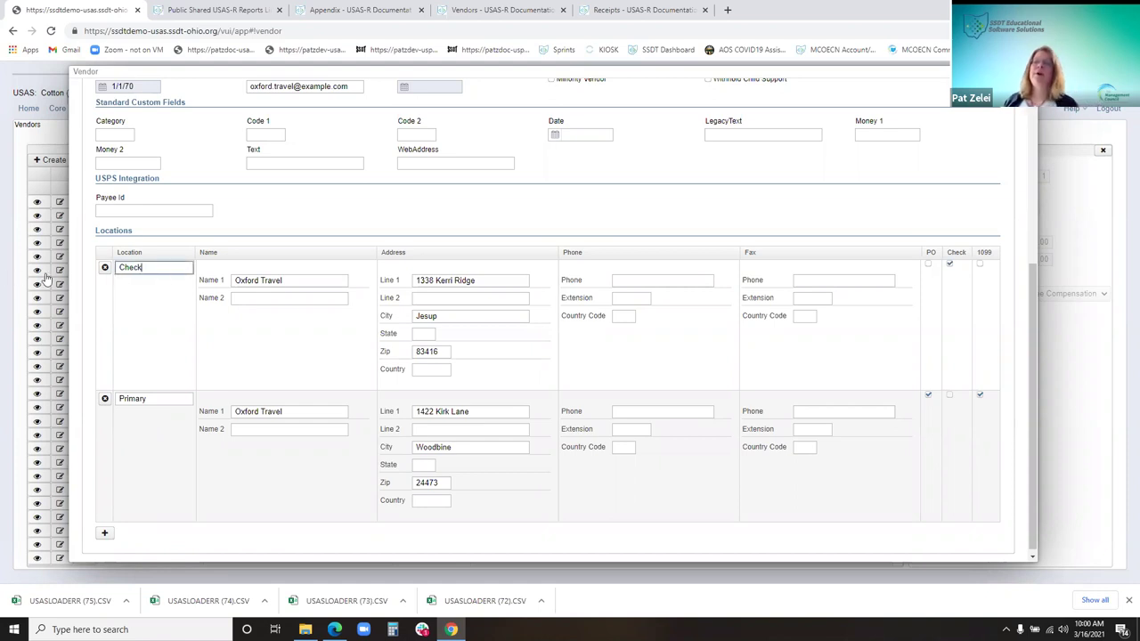
click(156, 399)
click(161, 267)
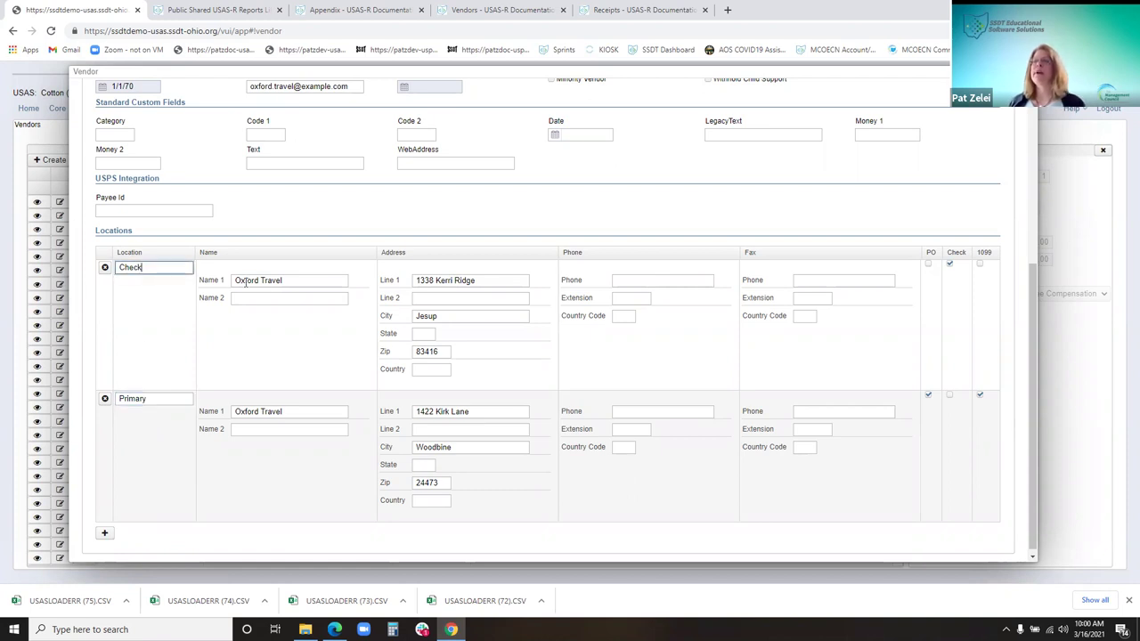
click(297, 280)
right_click(298, 281)
click(547, 308)
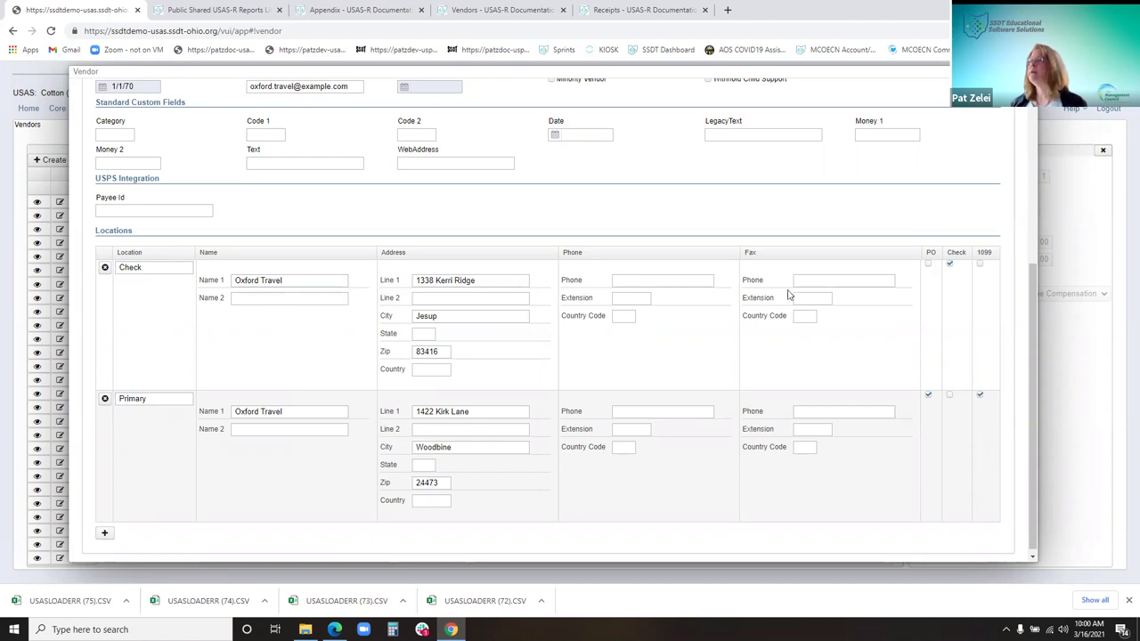
- Toggle the Check PO flag and the Primary 1099 flag, leaving both as they were
click(929, 265)
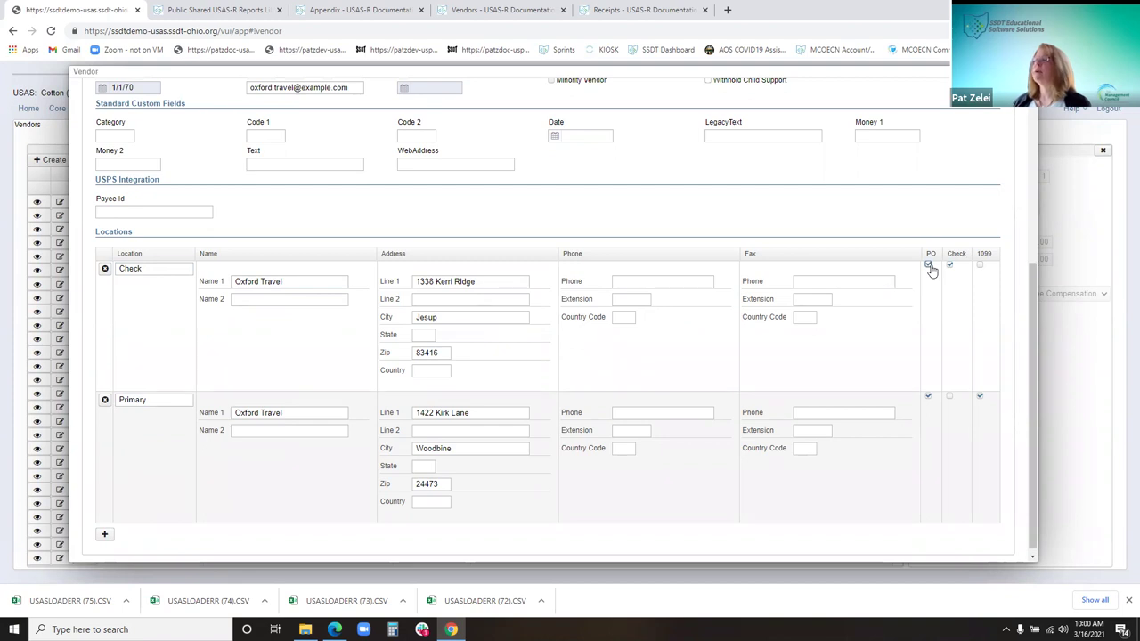
click(928, 266)
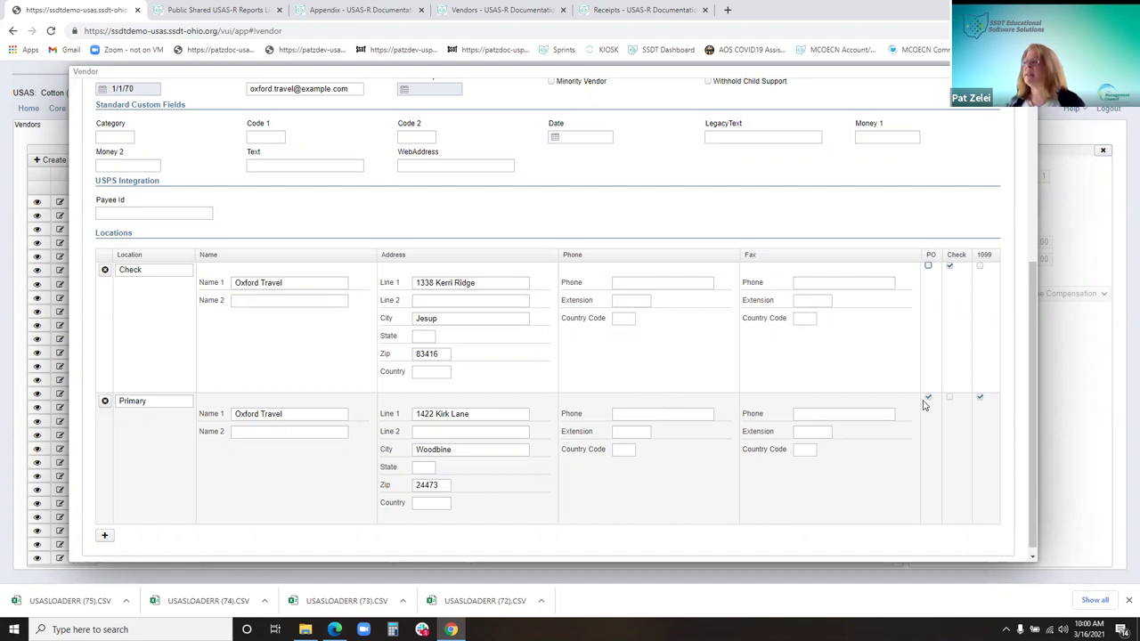
click(980, 398)
click(979, 399)
scroll(295, 526, down, 1)
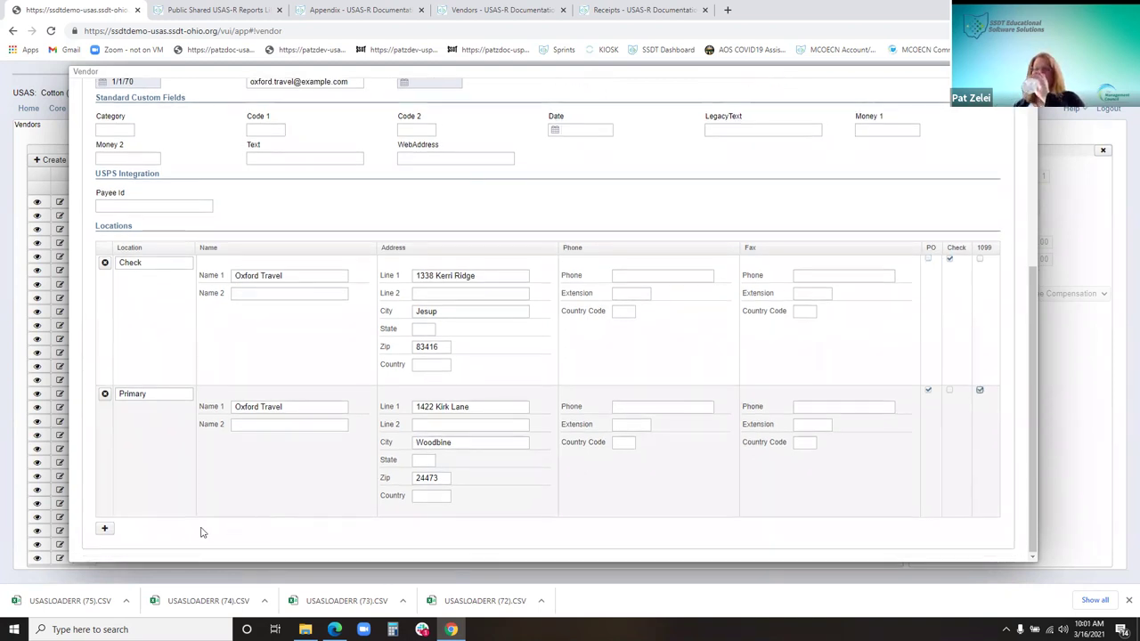
- Add a blank location row and delete the Primary location, confirming the deletion
click(101, 531)
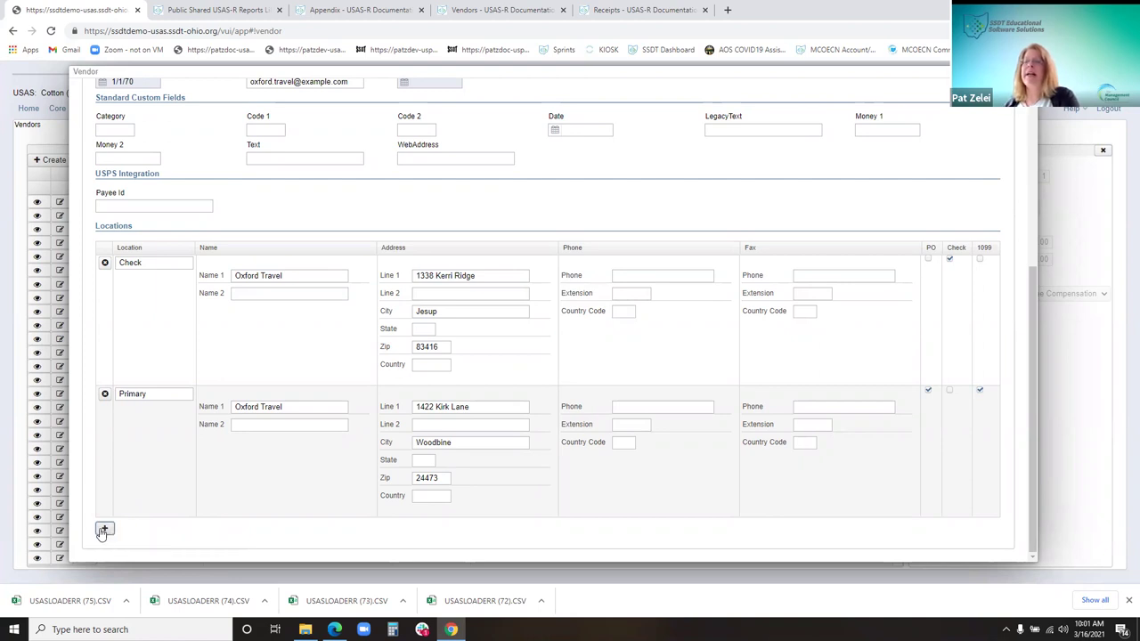
scroll(127, 486, down, 2)
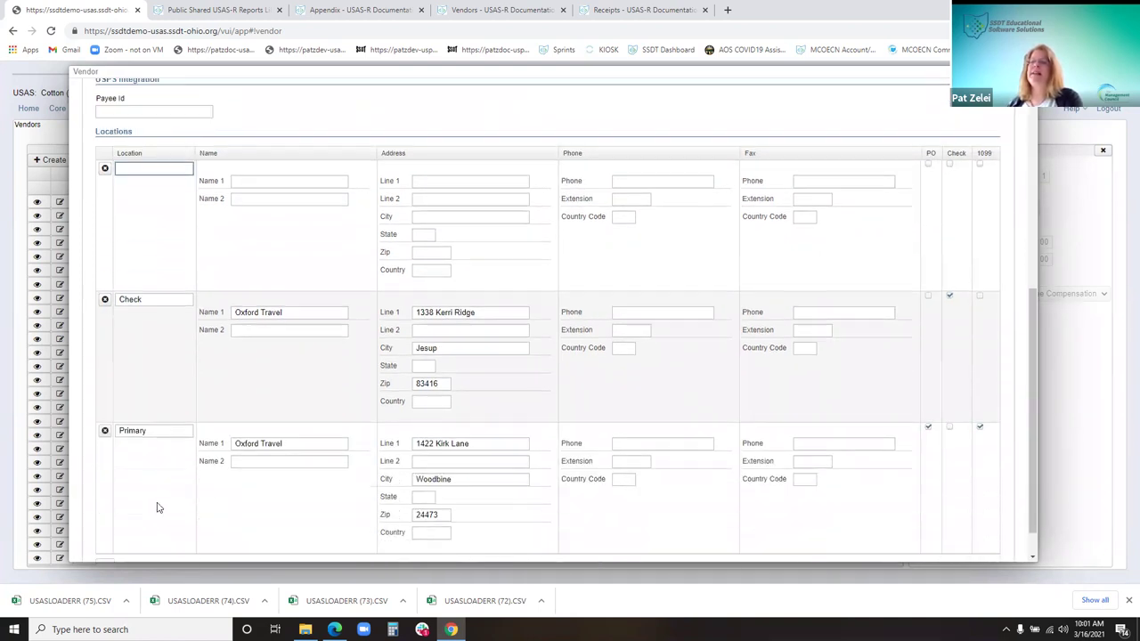
drag(178, 393, 92, 409)
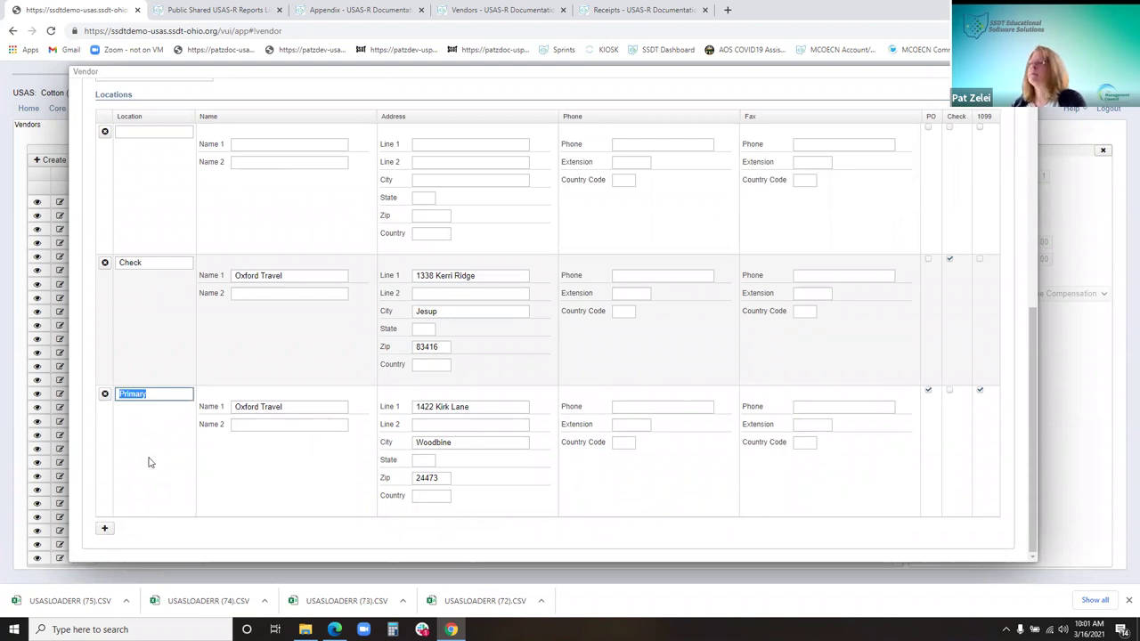
click(105, 394)
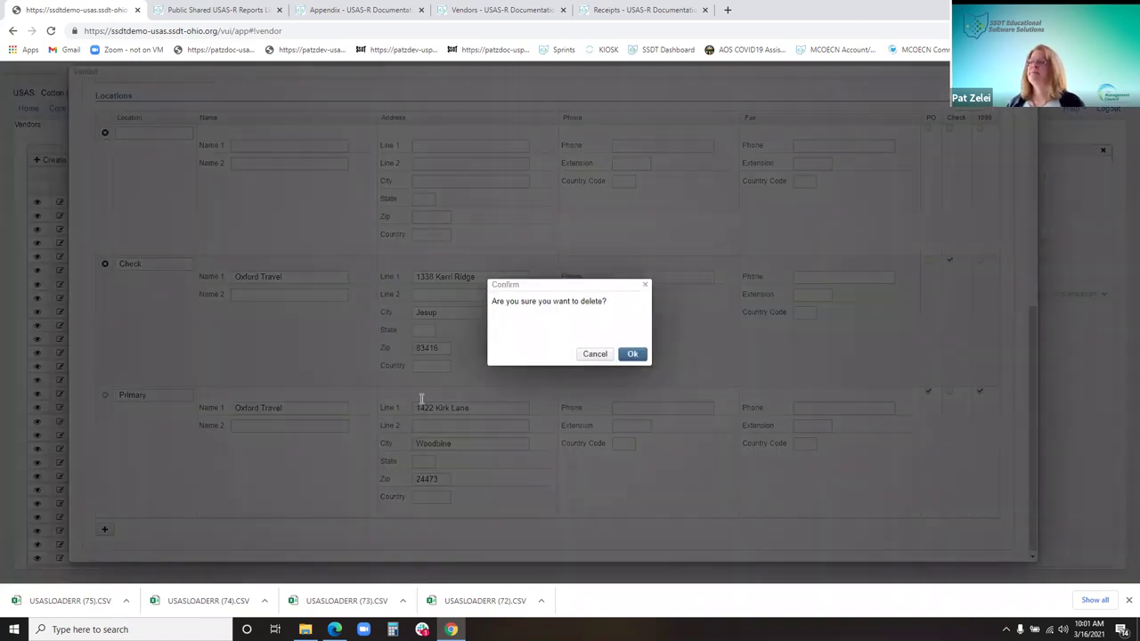
click(633, 356)
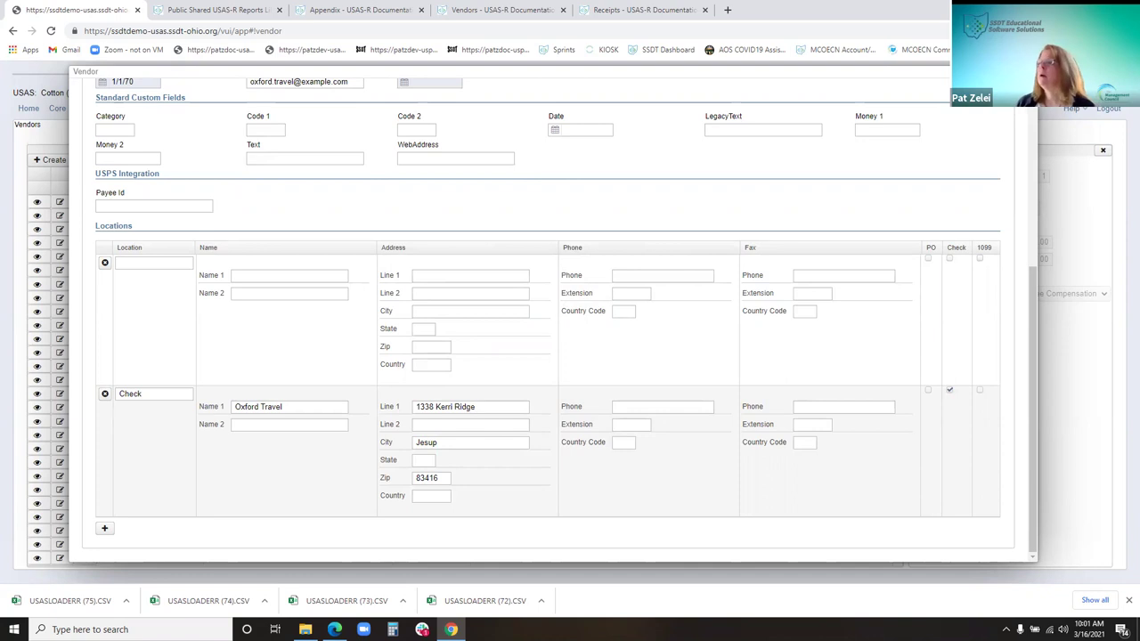
scroll(267, 124, up, 4)
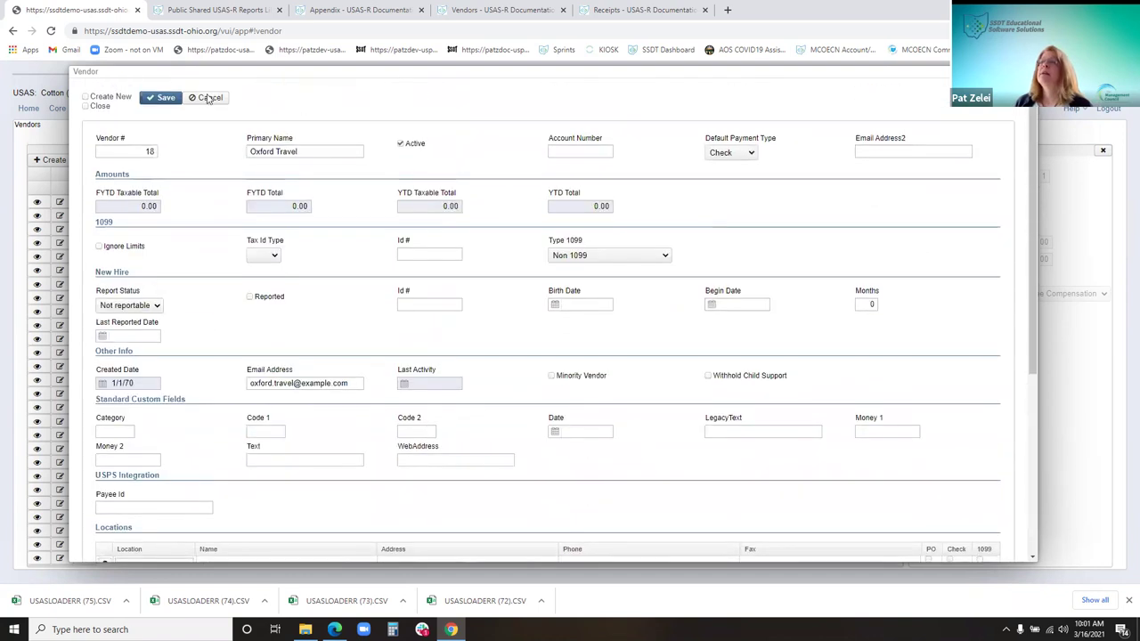
- After the 'No Default PO Address' error, flag the new location as PO and 1099 address and re-save
click(166, 98)
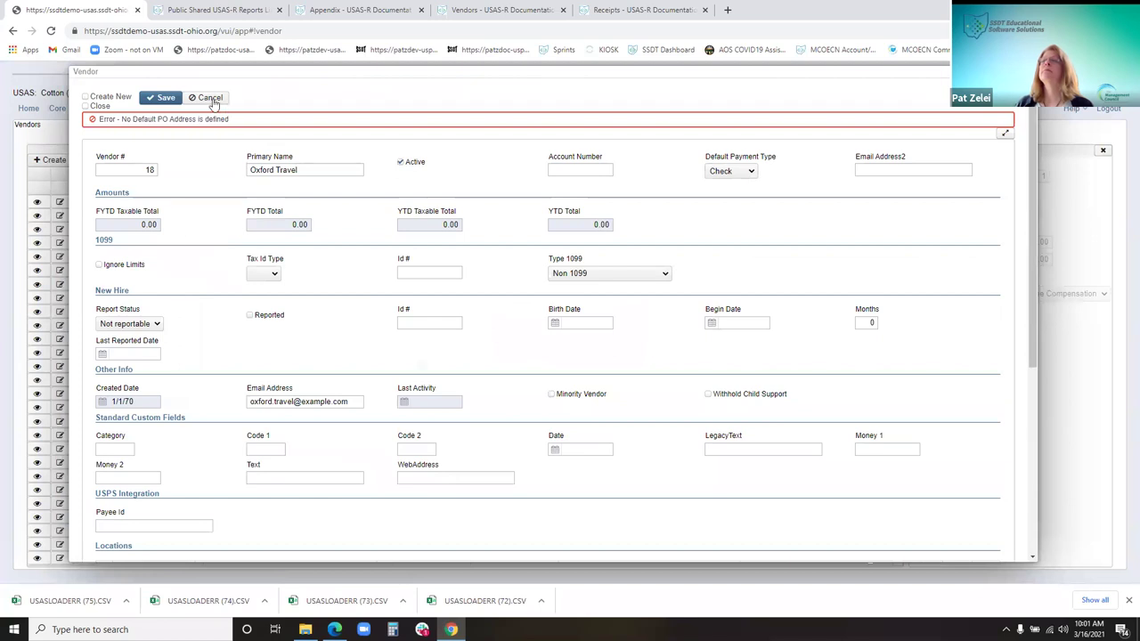
scroll(276, 124, down, 4)
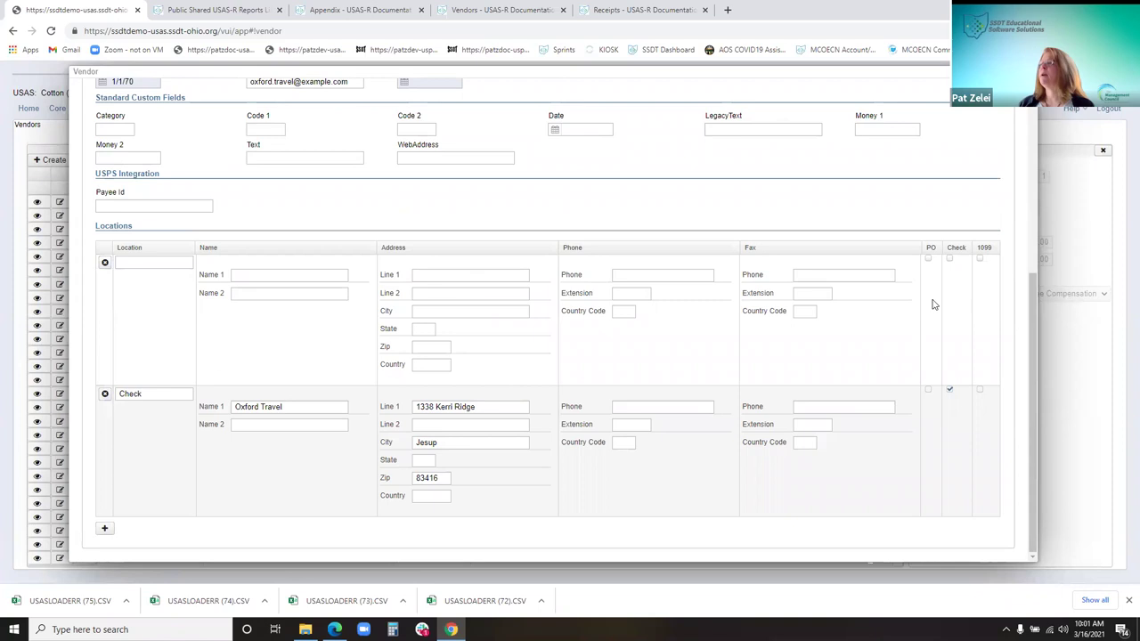
click(928, 260)
click(979, 259)
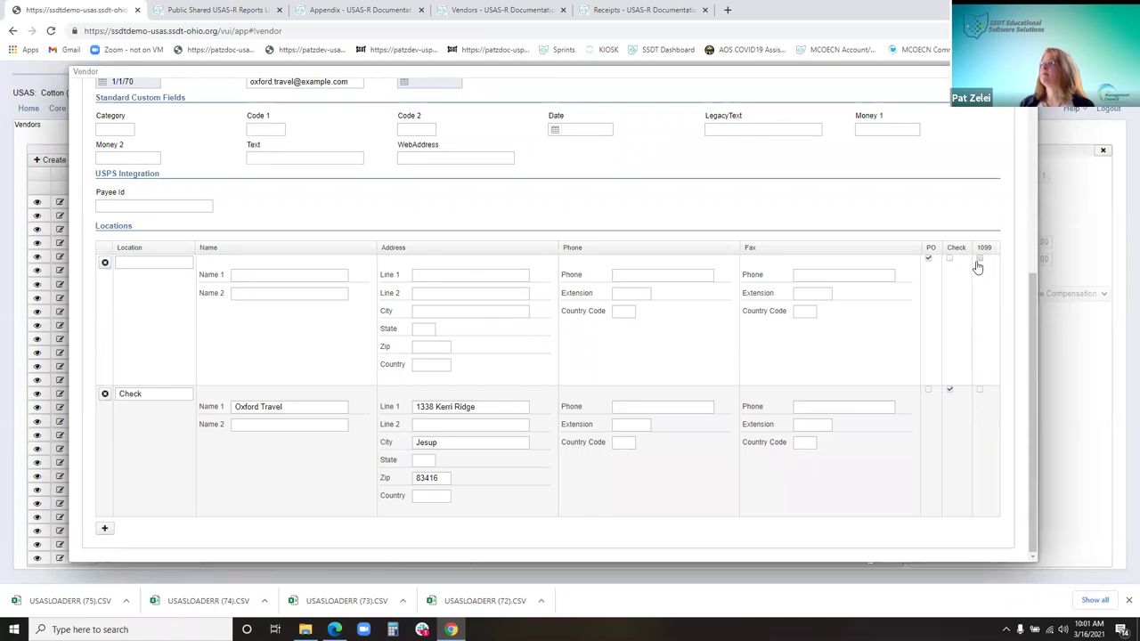
scroll(652, 386, up, 5)
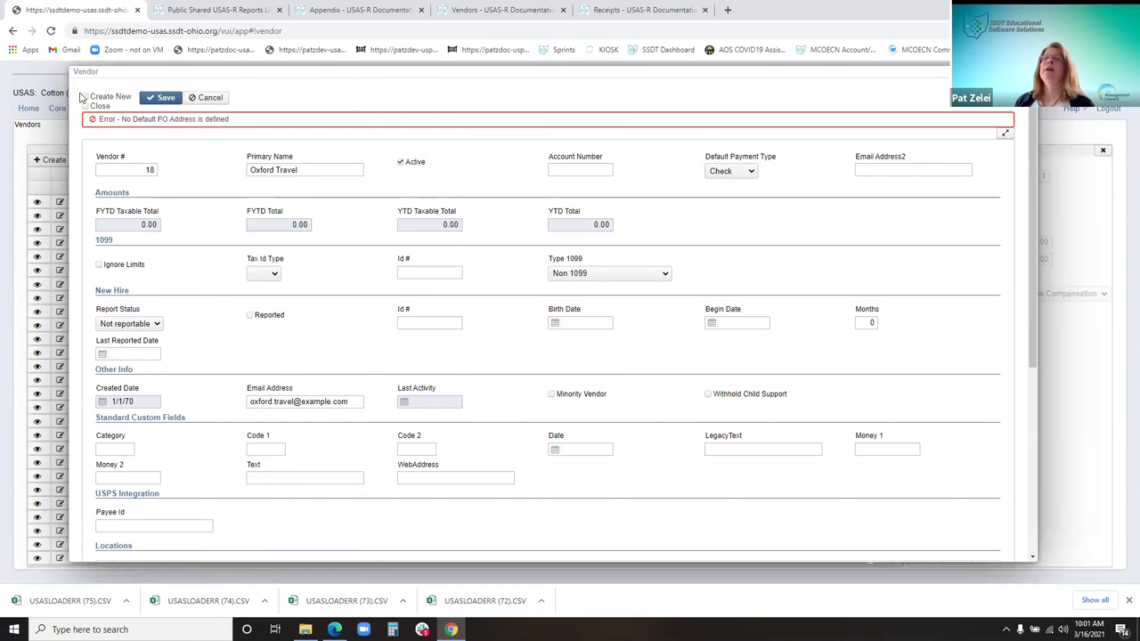
click(167, 100)
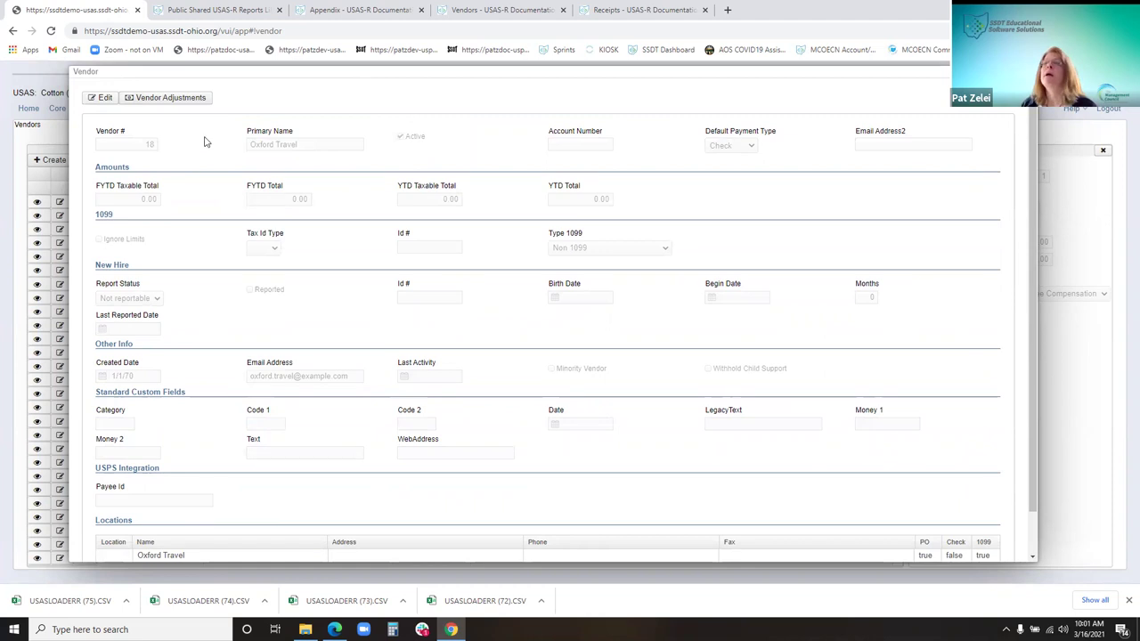
- Post a taxable 10.00 Oxford Travel adjustment described 'adjustment for', then close the adjustments list
click(193, 97)
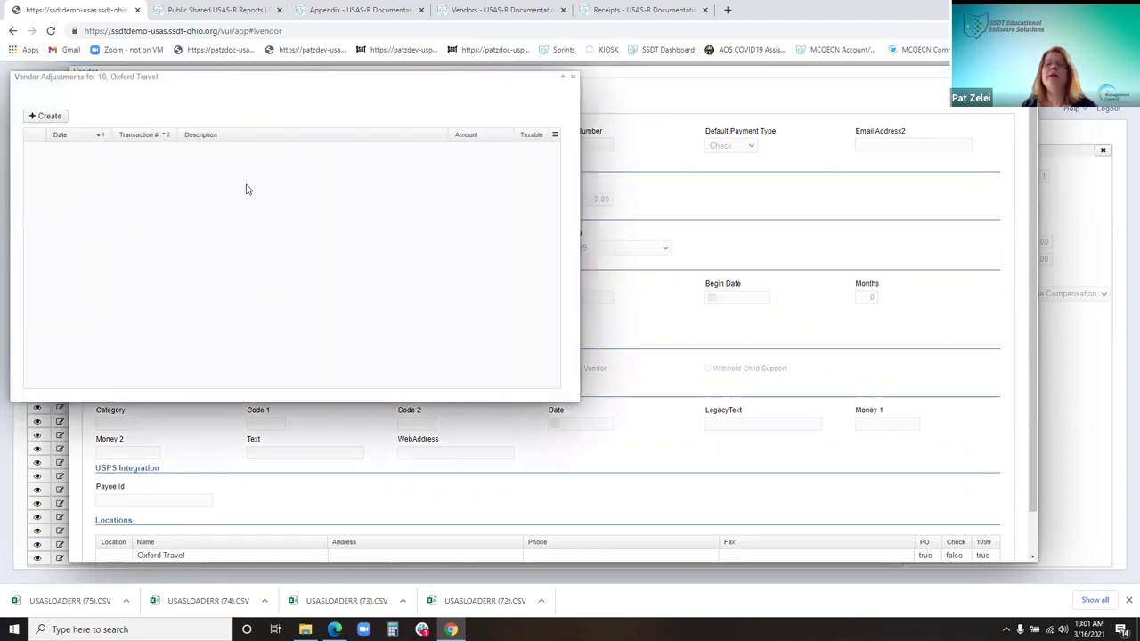
click(49, 116)
click(161, 191)
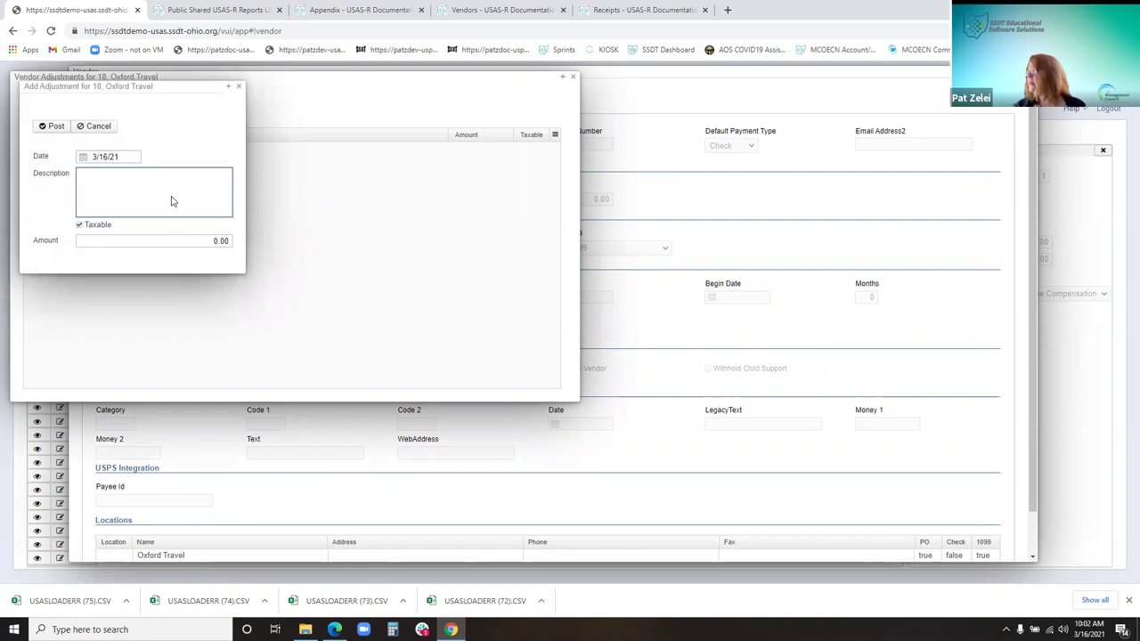
text(adjustment for ....)
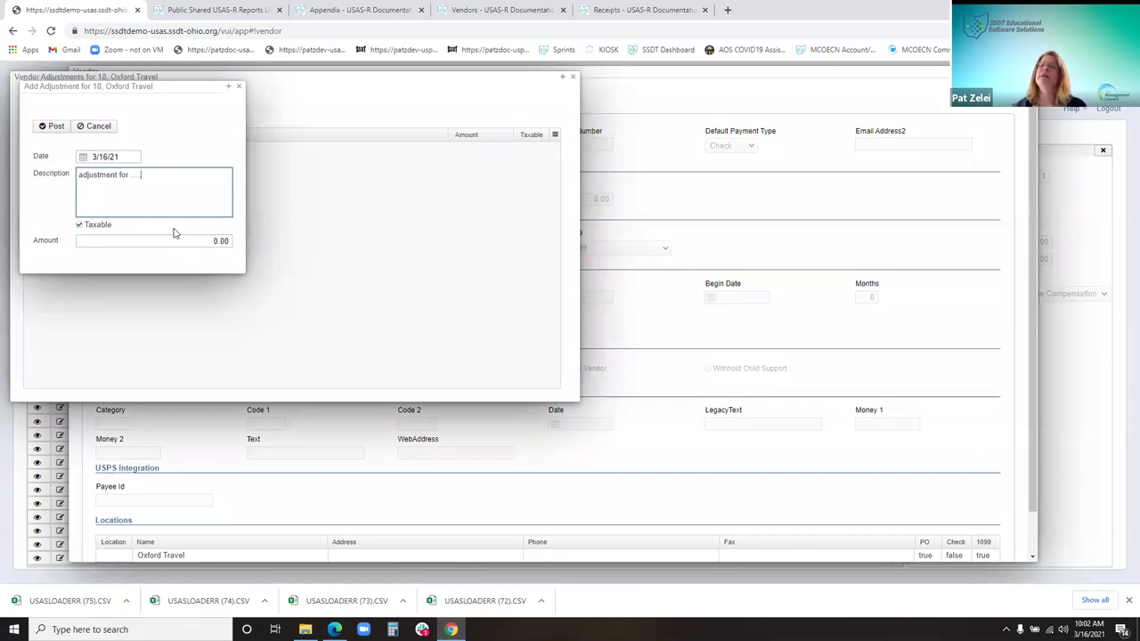
click(78, 224)
click(97, 239)
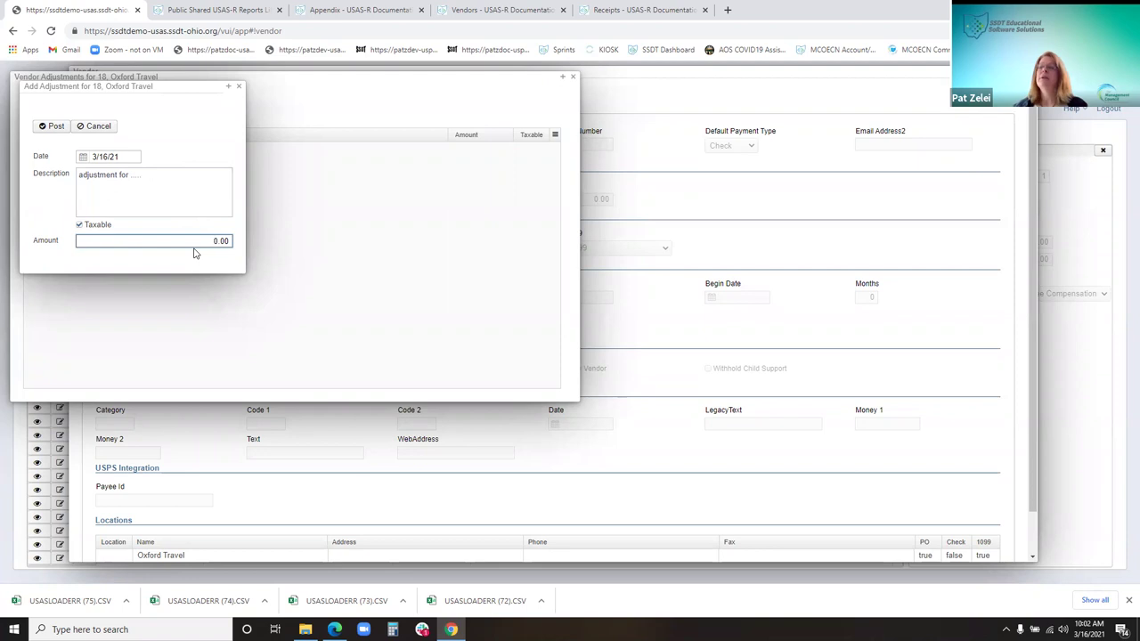
text(1)
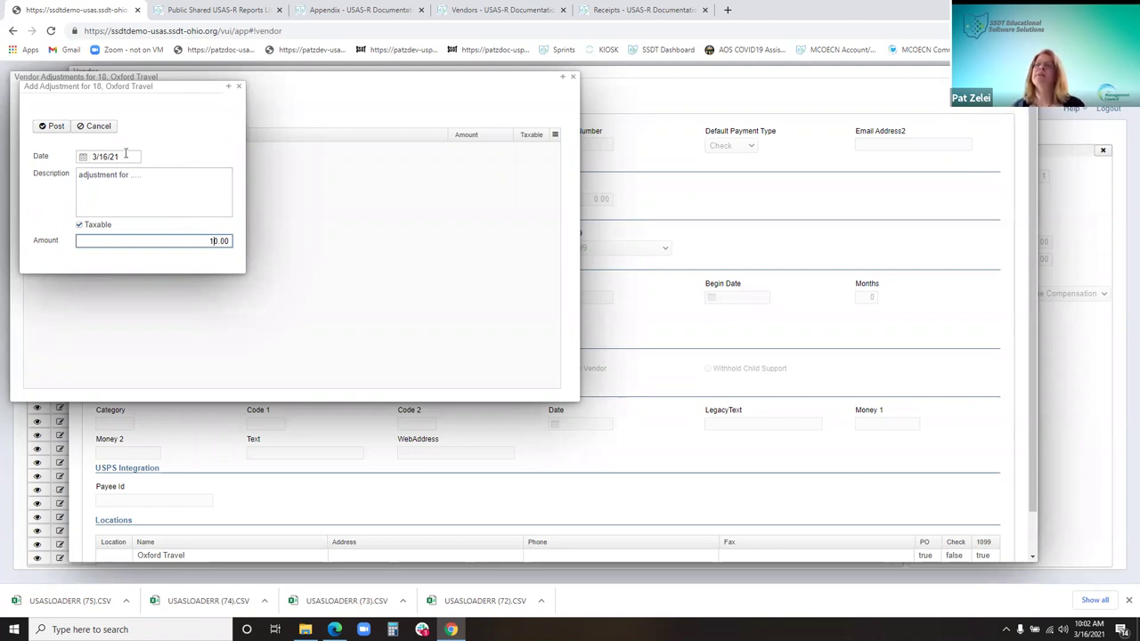
click(62, 129)
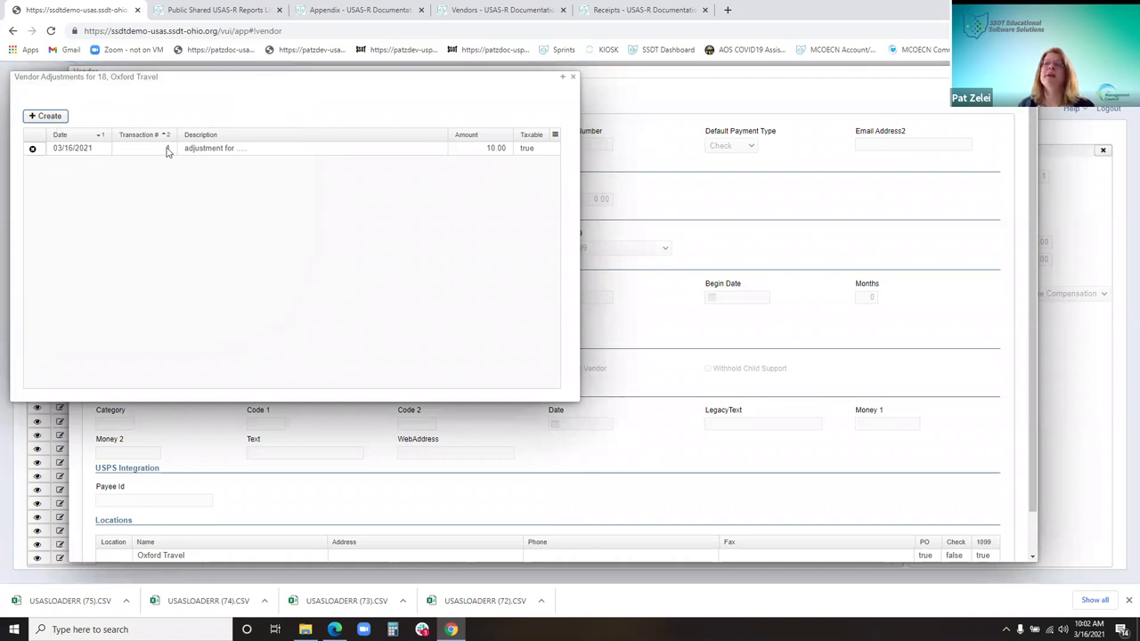
click(573, 78)
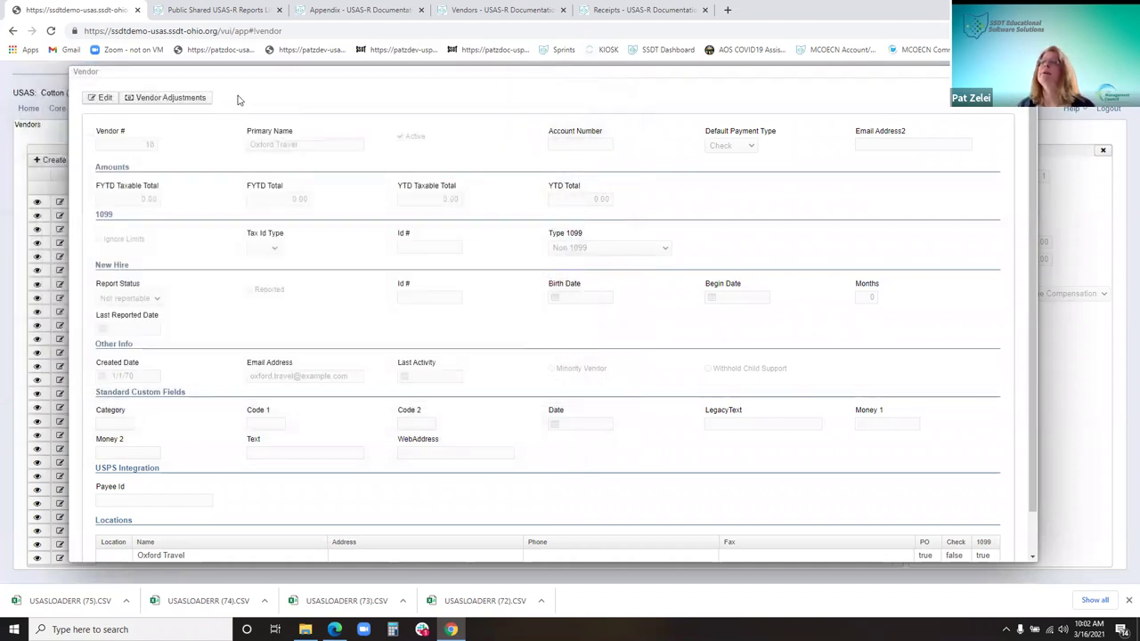
click(202, 98)
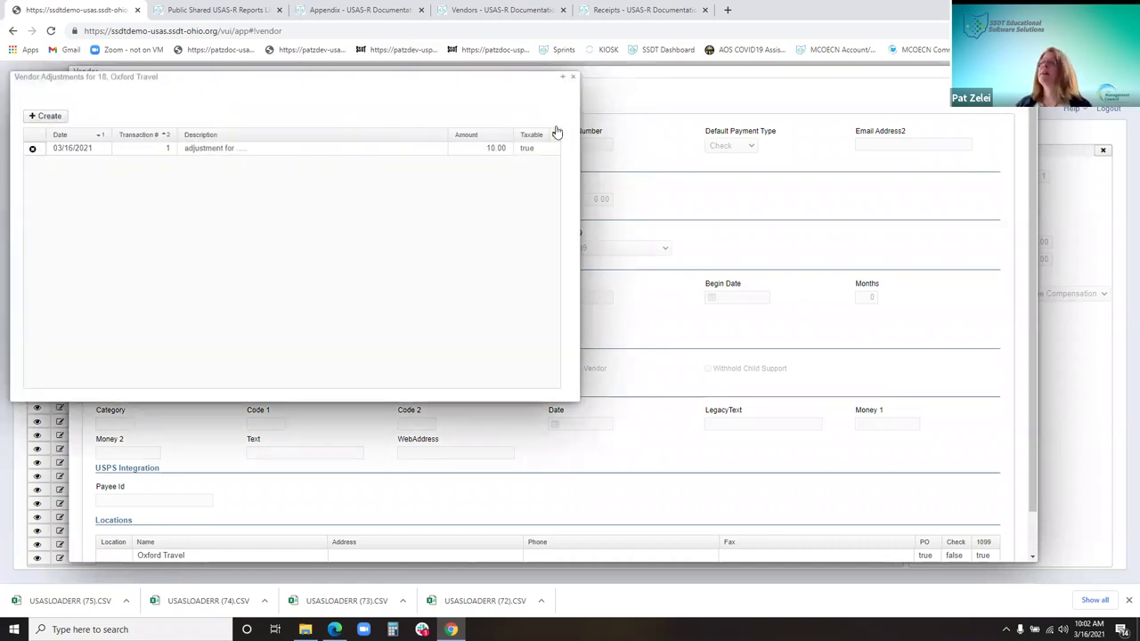
click(573, 77)
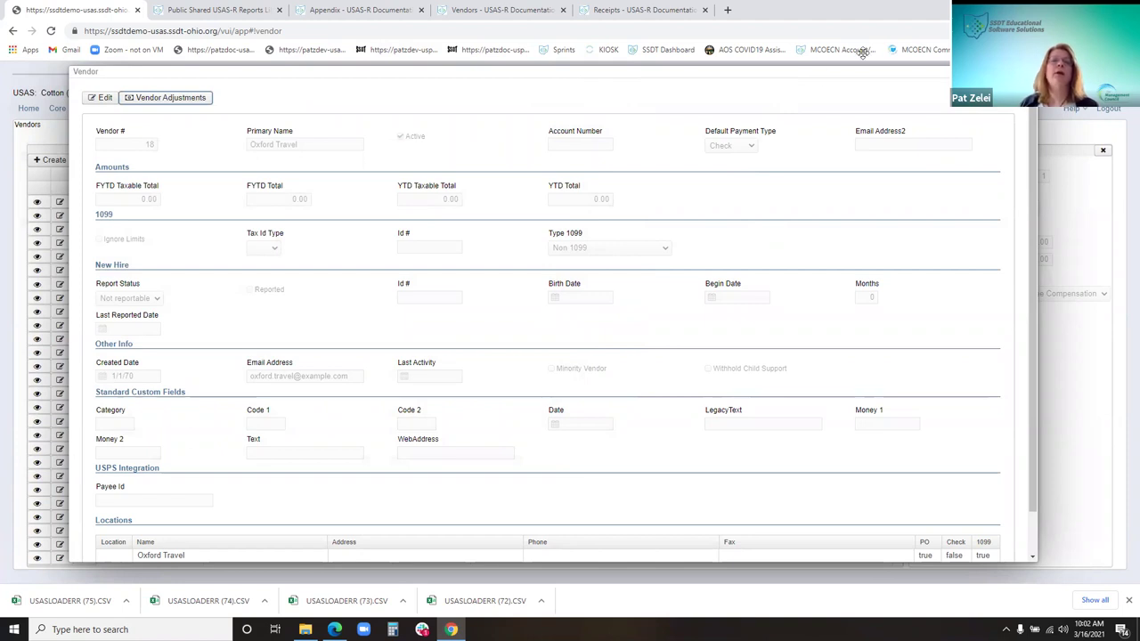
- Return to the Vendors list and look at the report options without generating a report
key(Escape)
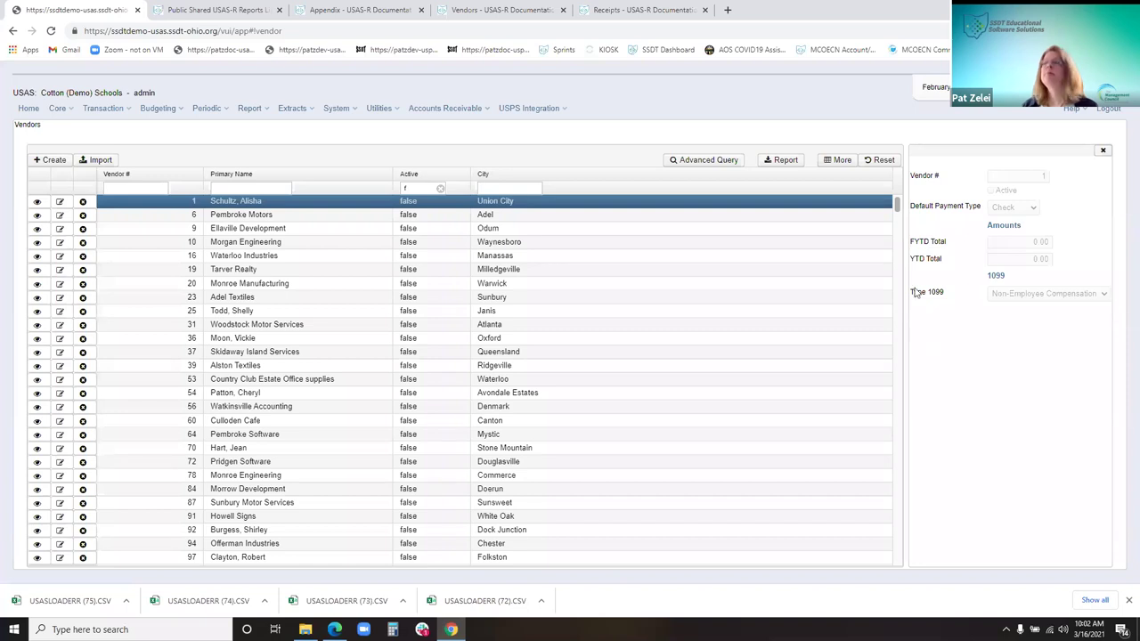
click(1102, 149)
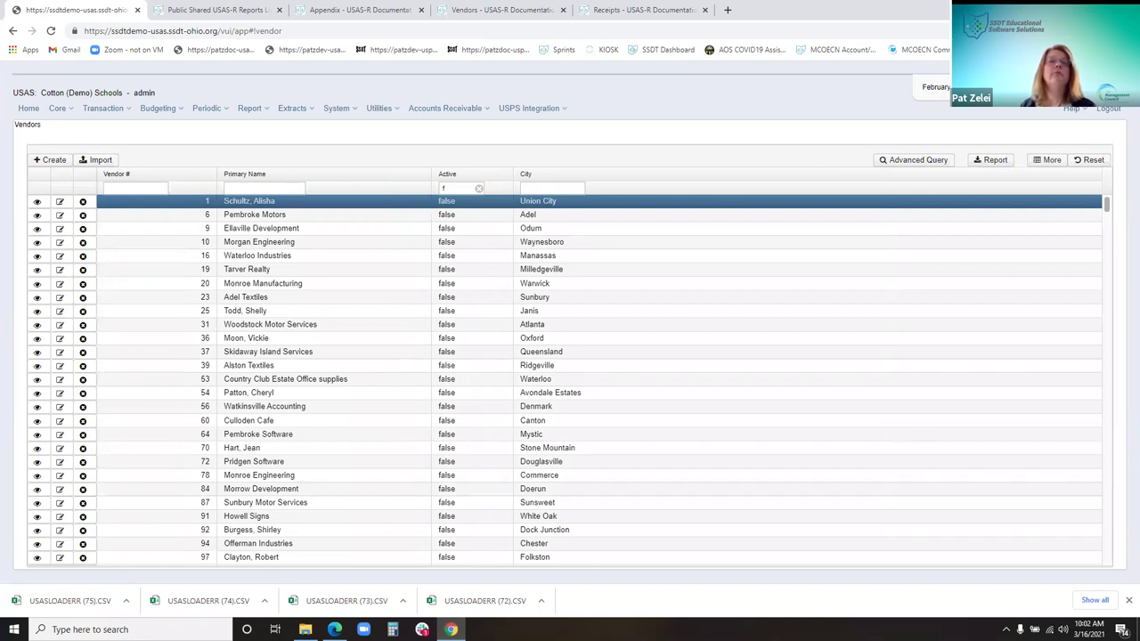
click(991, 160)
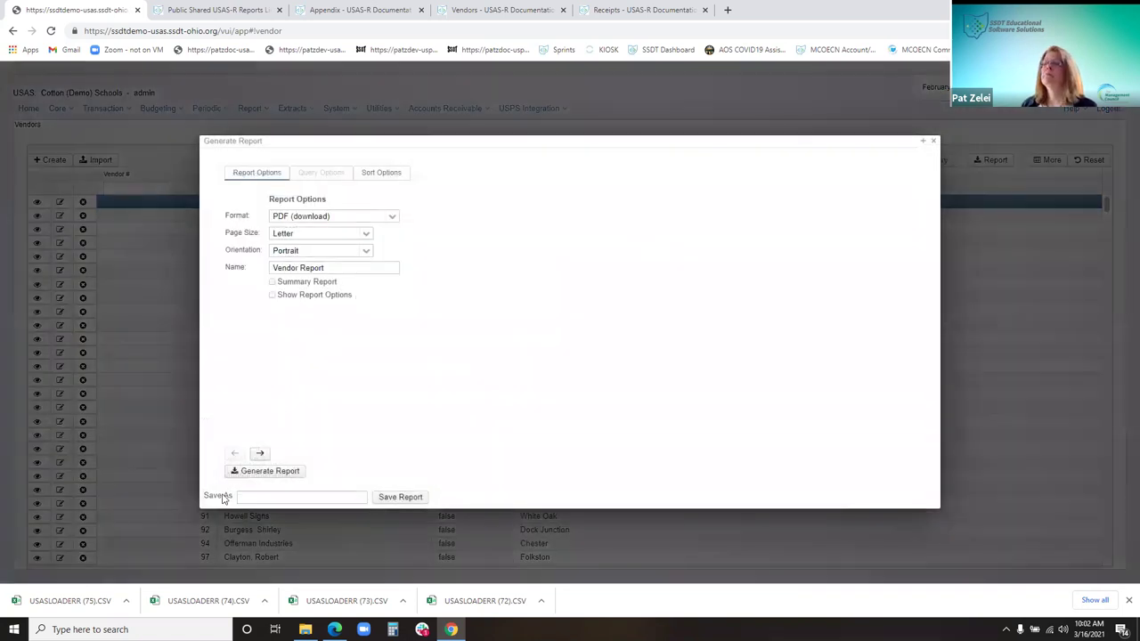
click(932, 141)
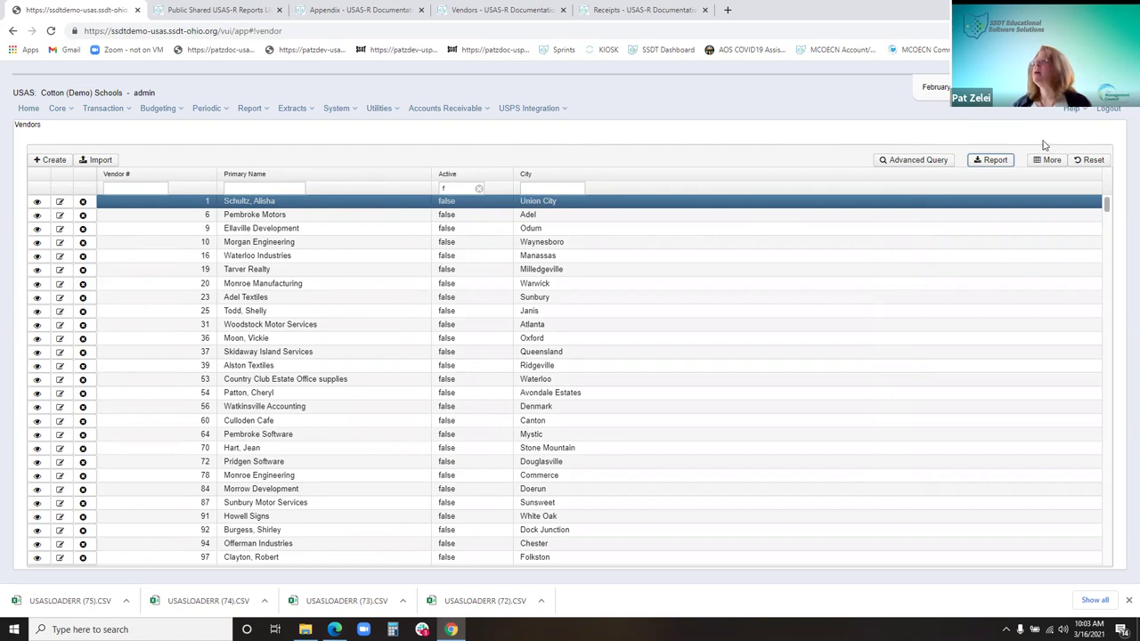
- Name a report setup 'Pat daily report', close the dialog without generating, and clear the inactive-only filter
click(995, 161)
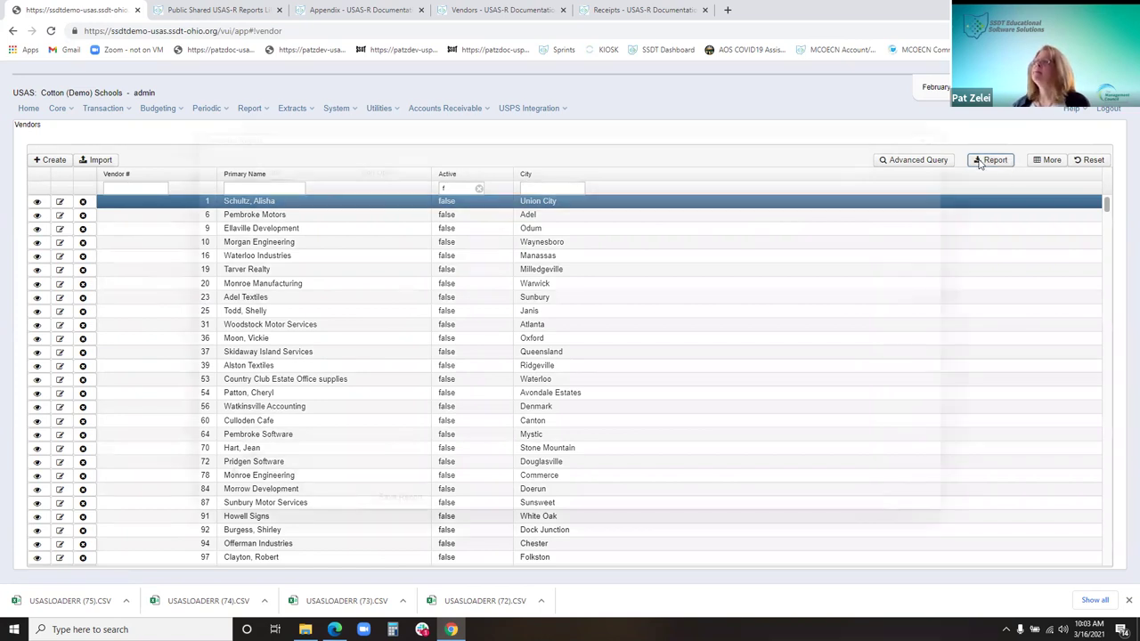
click(307, 497)
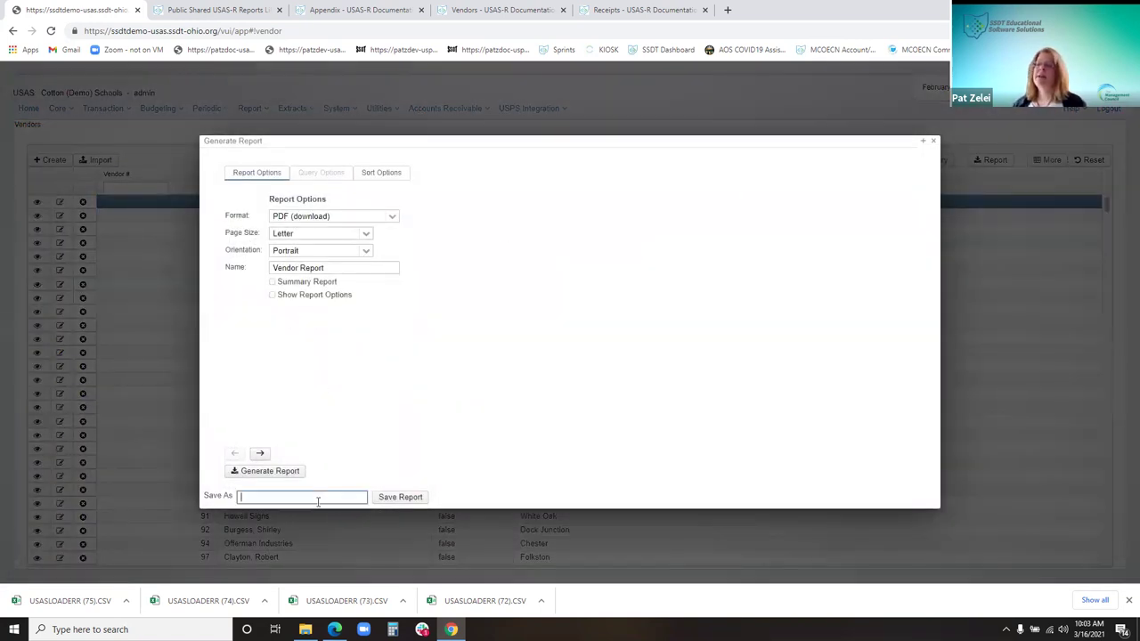
text(Pat daily report)
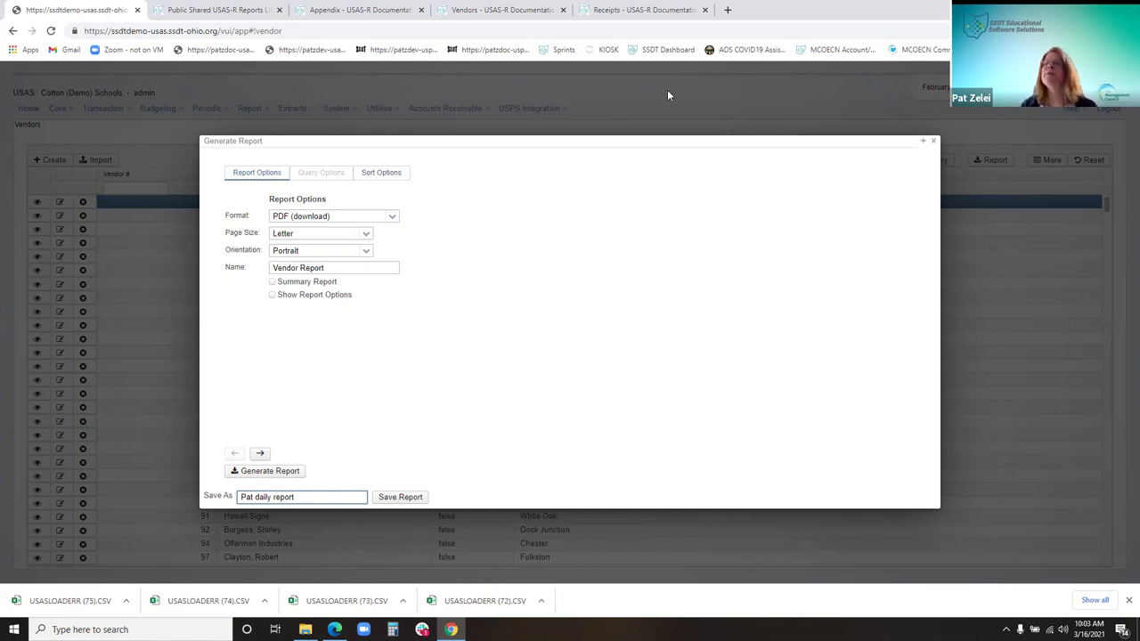
click(930, 144)
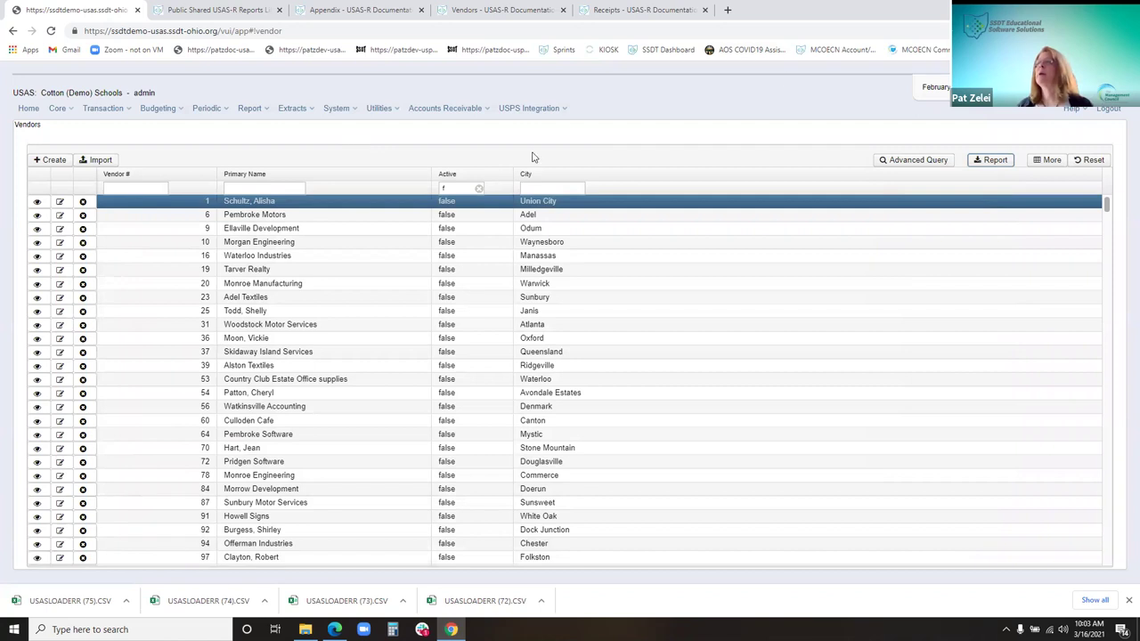
click(478, 189)
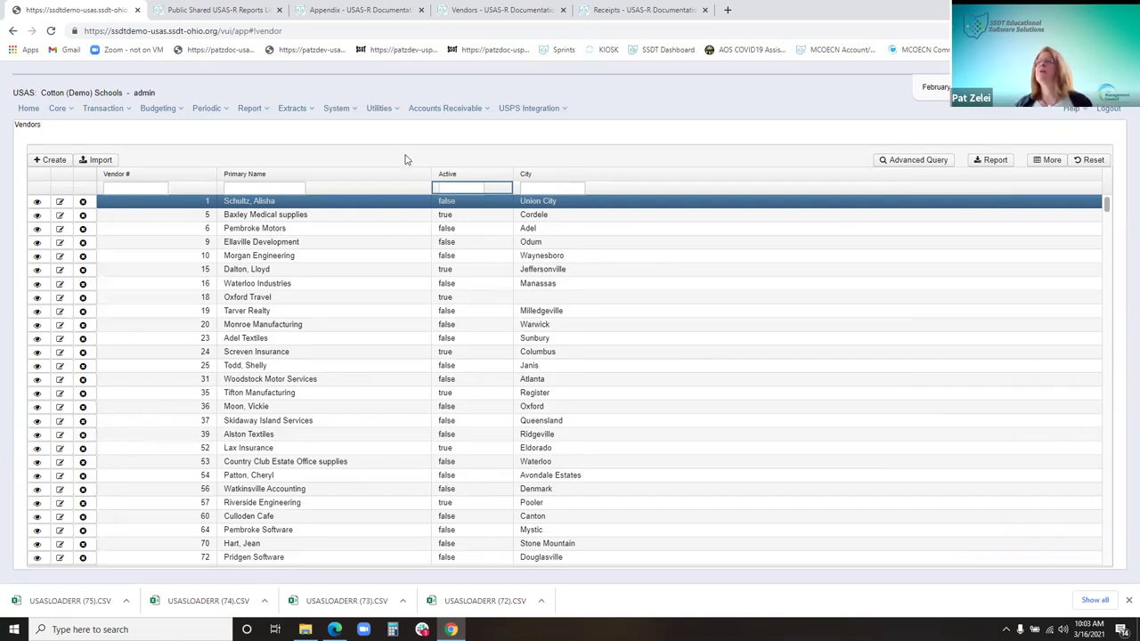
- Try an Active filter of 't', clear it, and sort vendors by Active with active first
click(470, 186)
text(t)
click(479, 188)
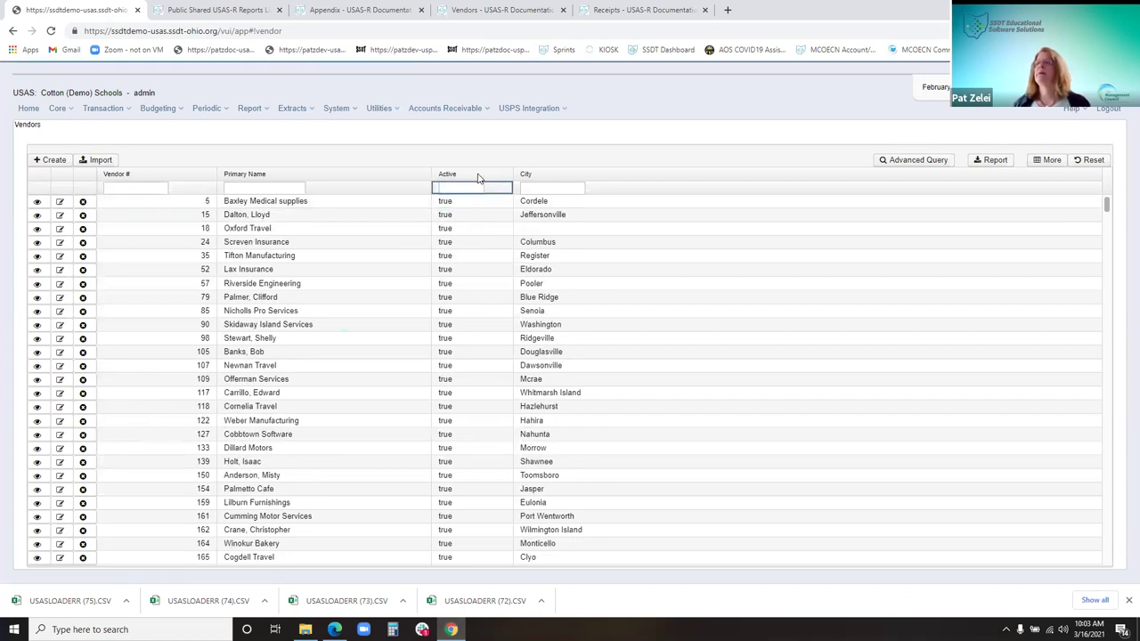
click(479, 177)
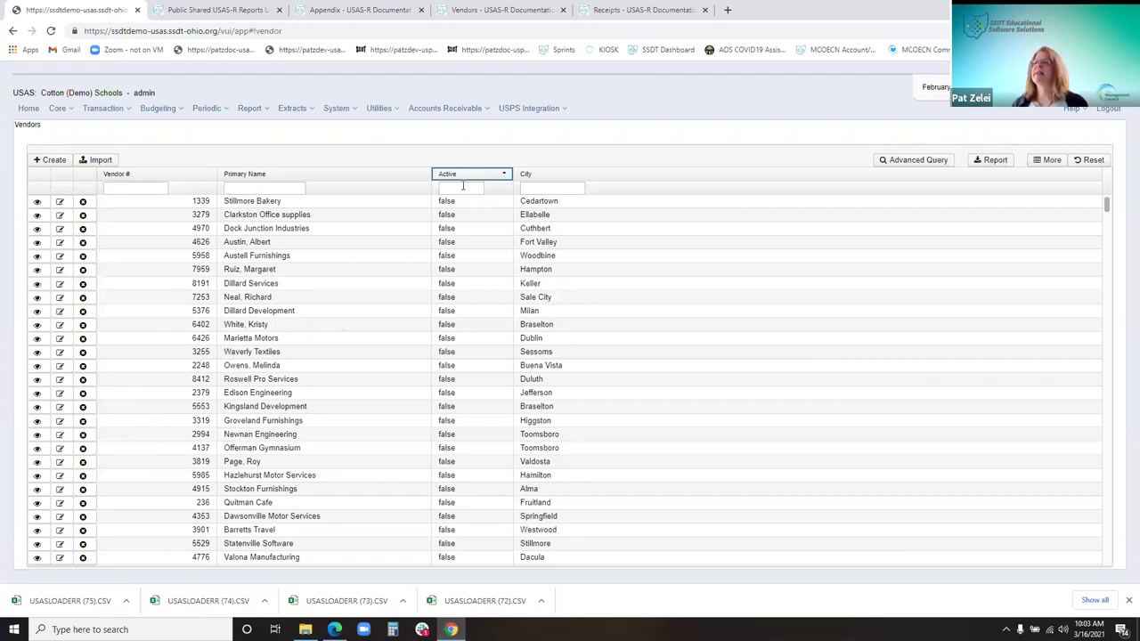
click(470, 177)
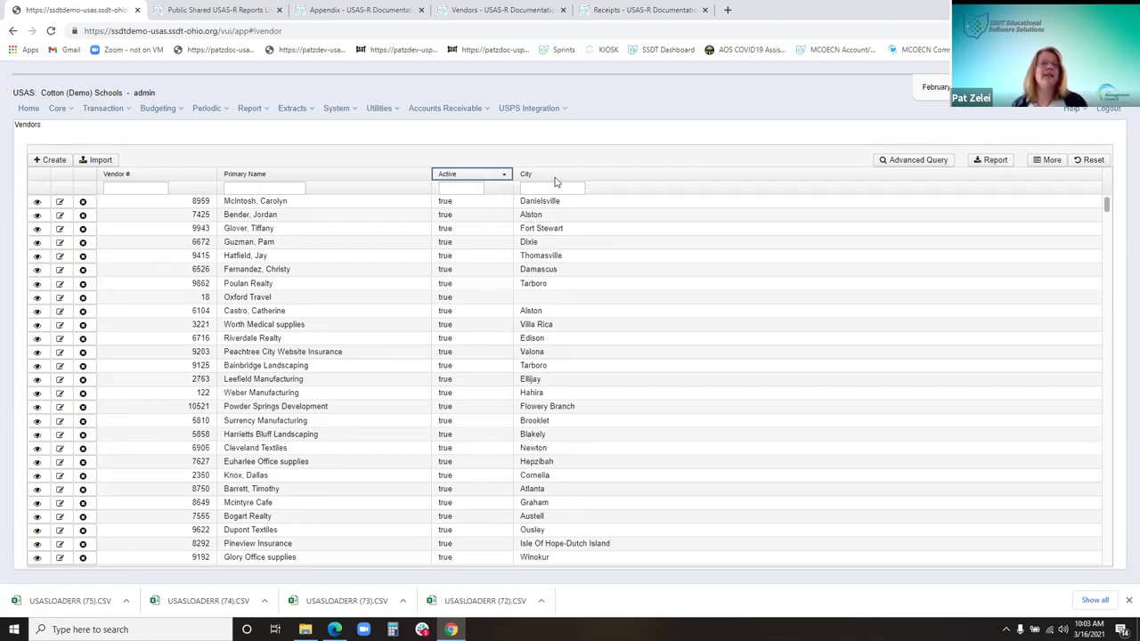
- Filter vendors to city Adel and by Active status, then clear both filters
click(543, 189)
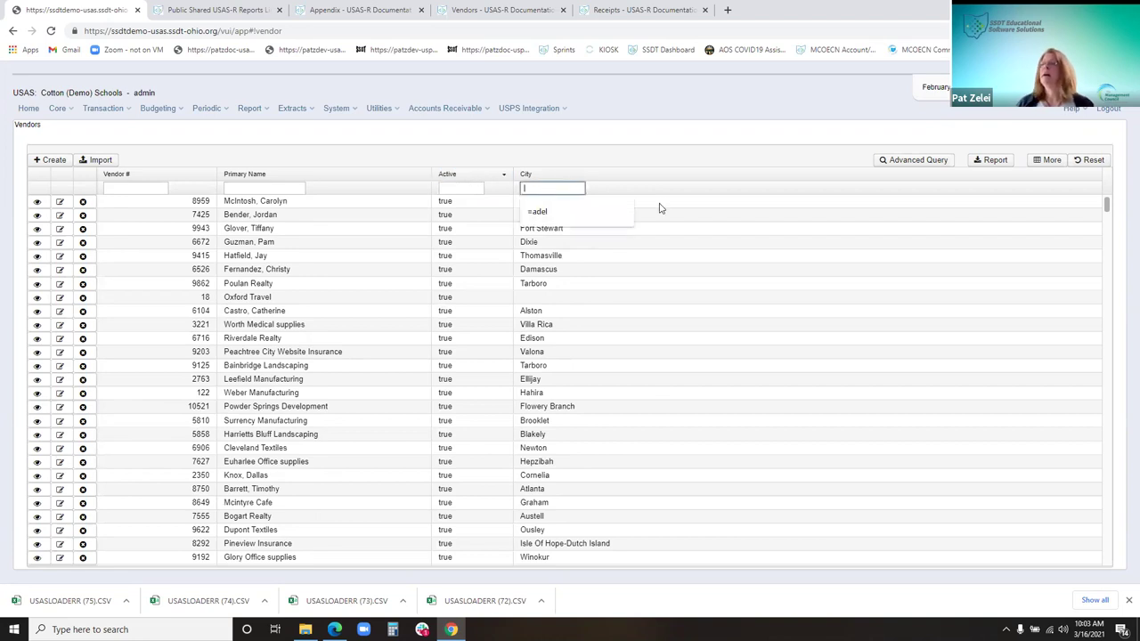
click(582, 211)
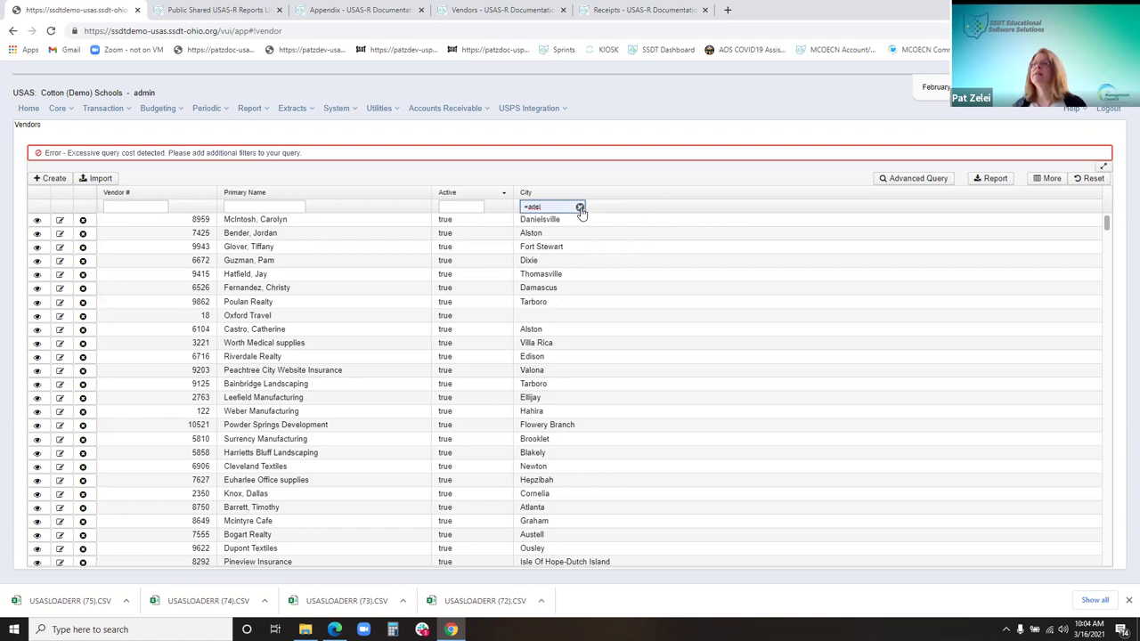
click(468, 204)
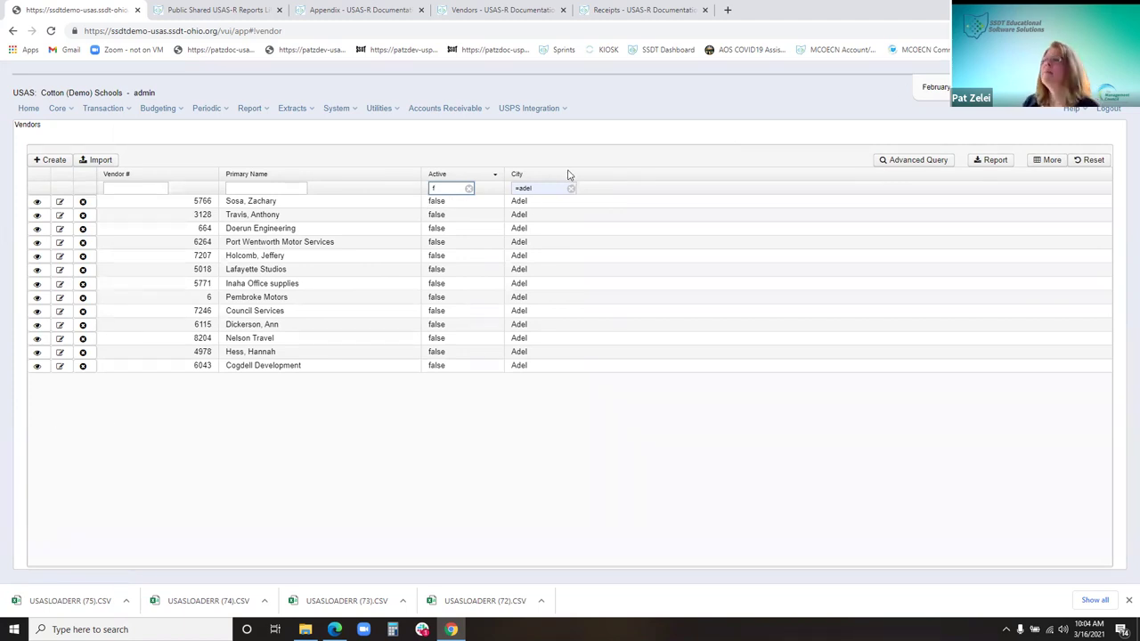
click(468, 189)
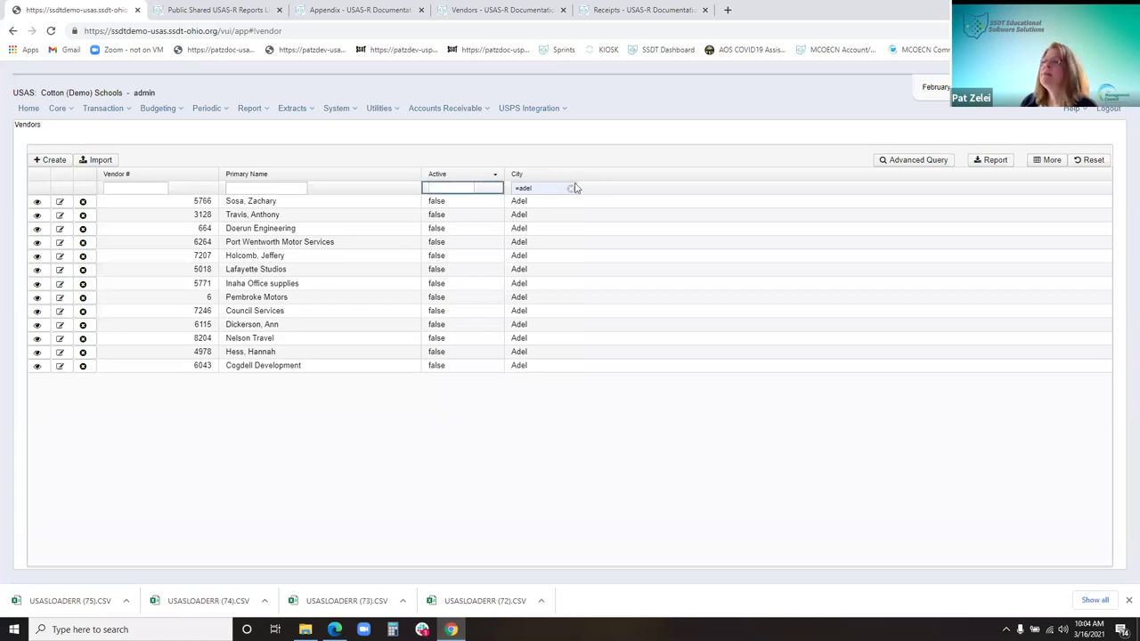
click(571, 206)
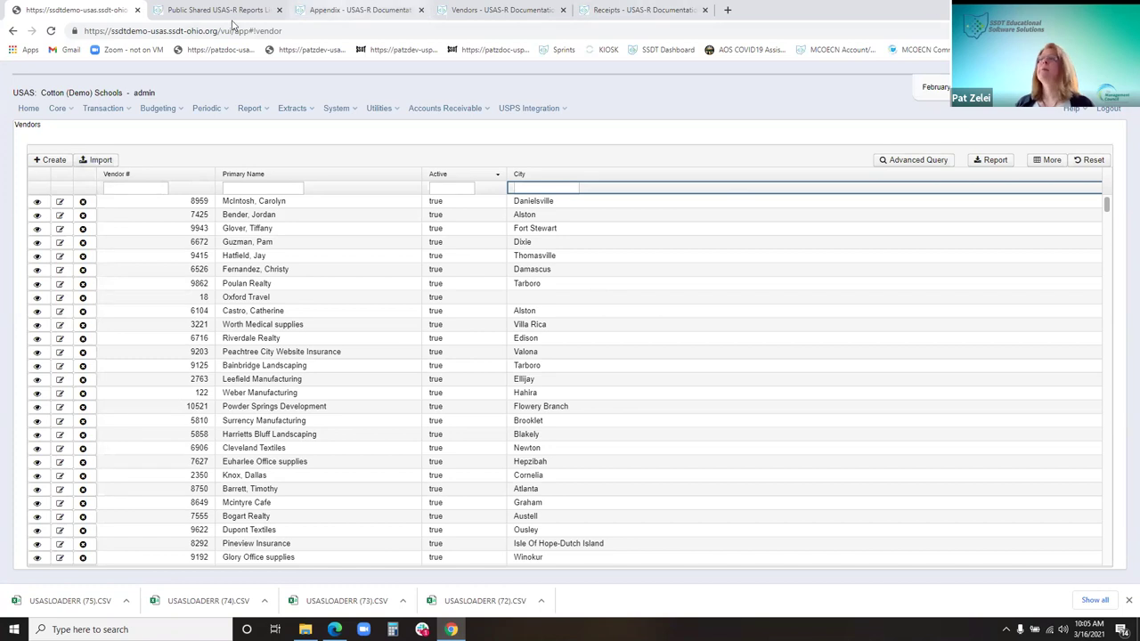
- On the Confluence Vendors page, follow Vendor Import Criteria to the 'template spreadsheet' attachment
click(483, 11)
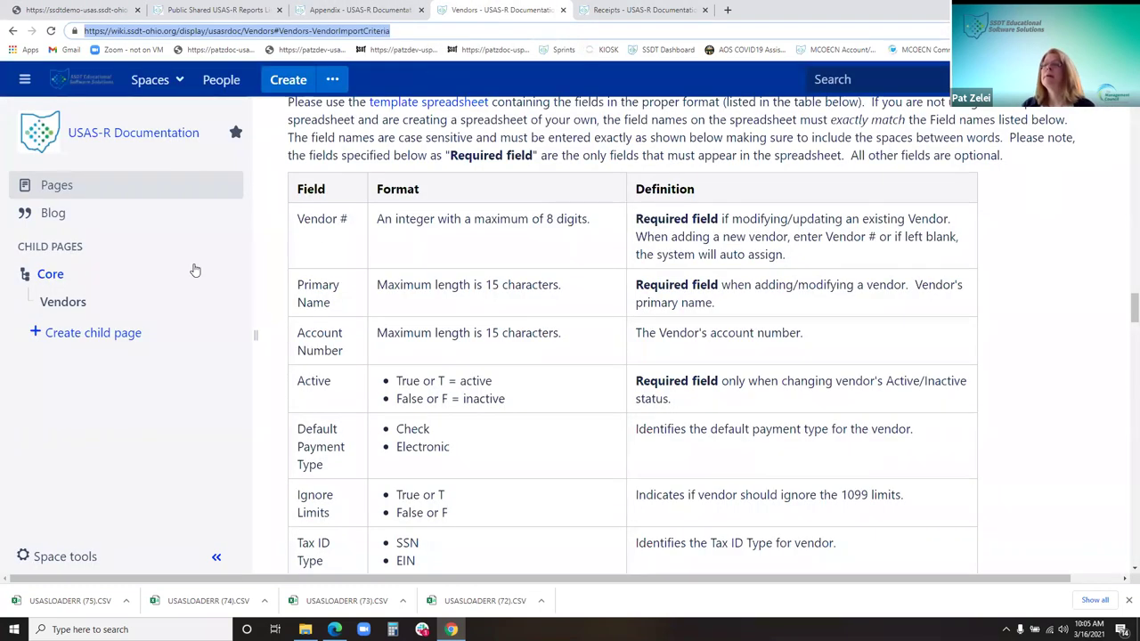
scroll(476, 162, up, 8)
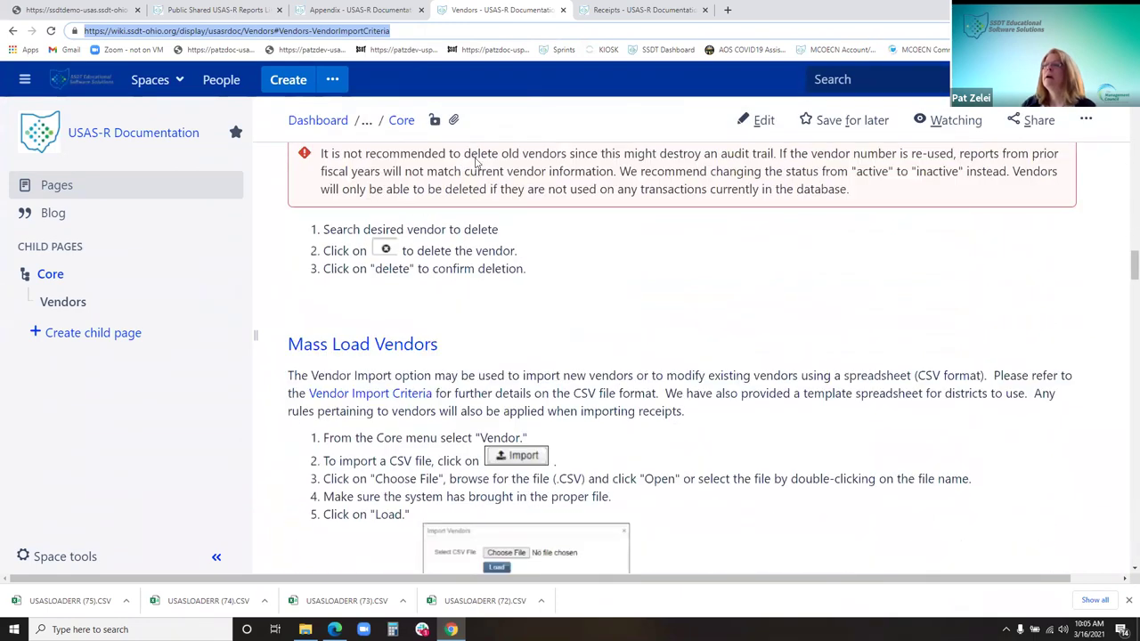
scroll(477, 162, up, 10)
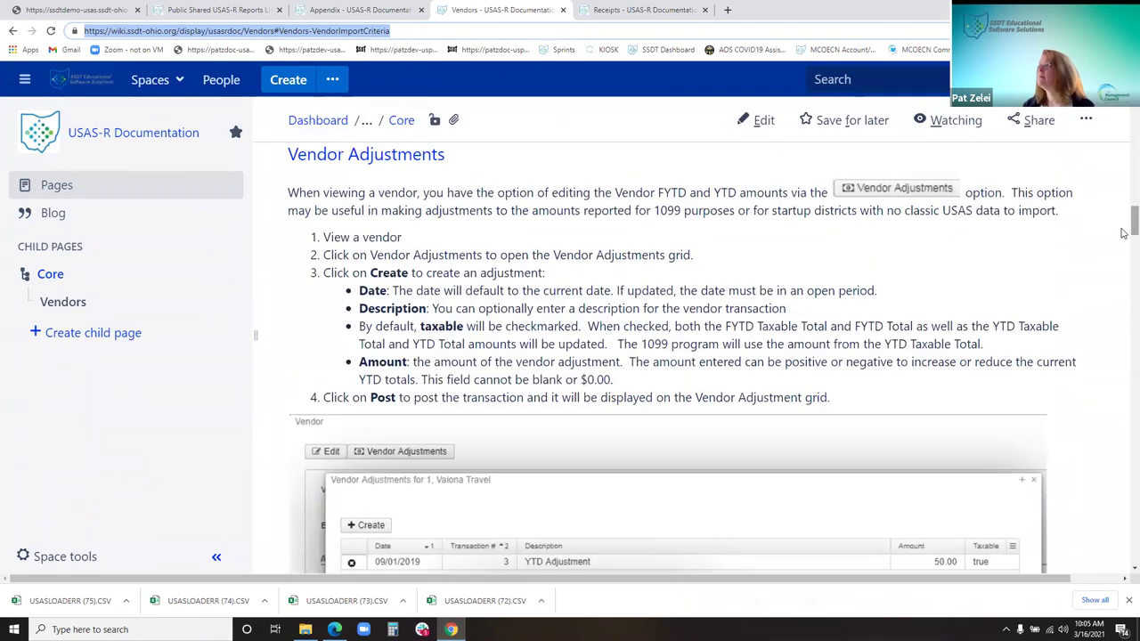
scroll(1121, 234, up, 12)
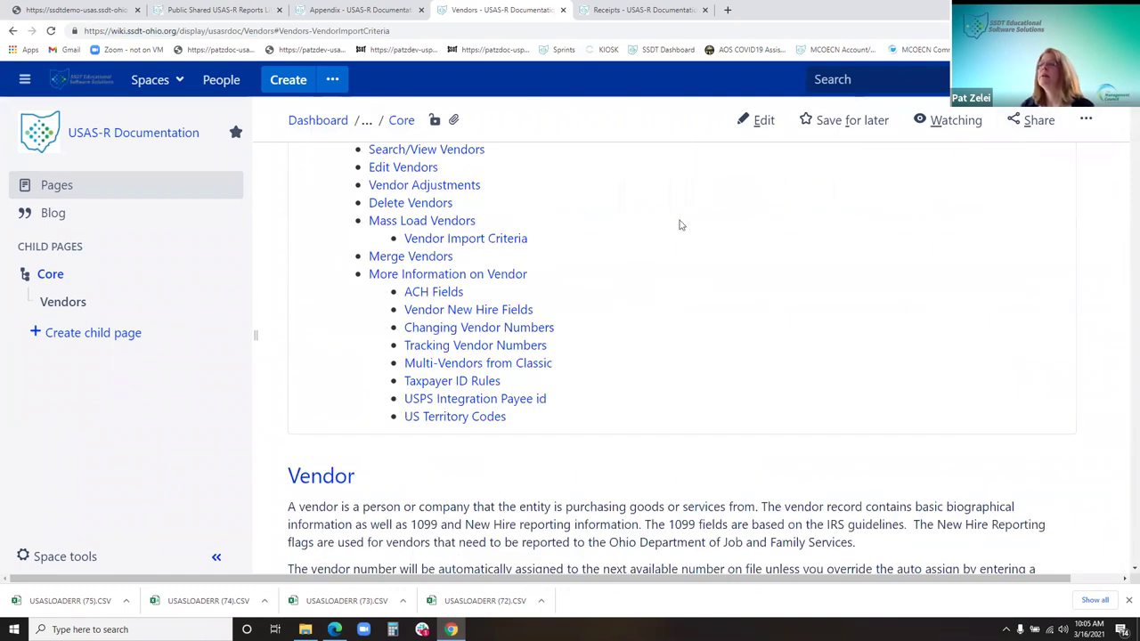
scroll(512, 267, up, 3)
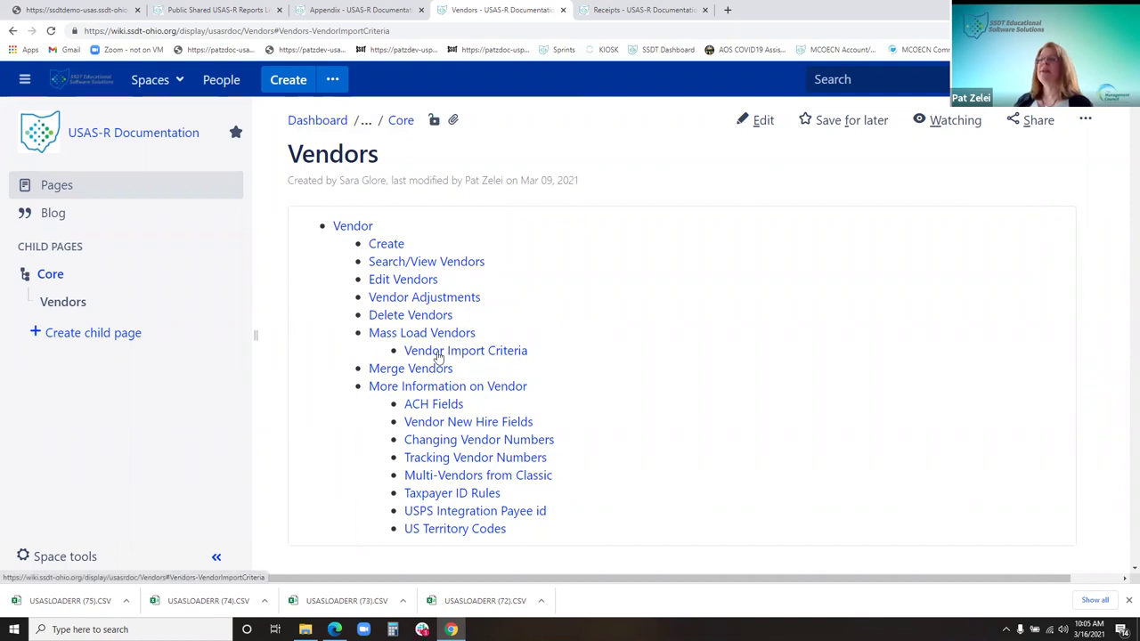
click(438, 351)
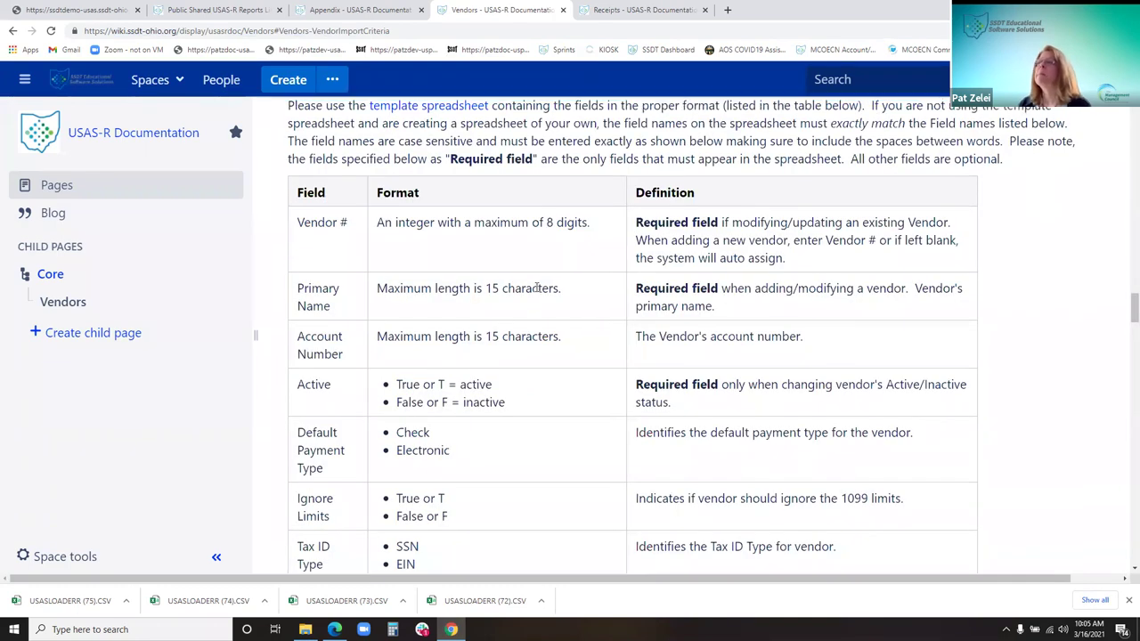
click(440, 166)
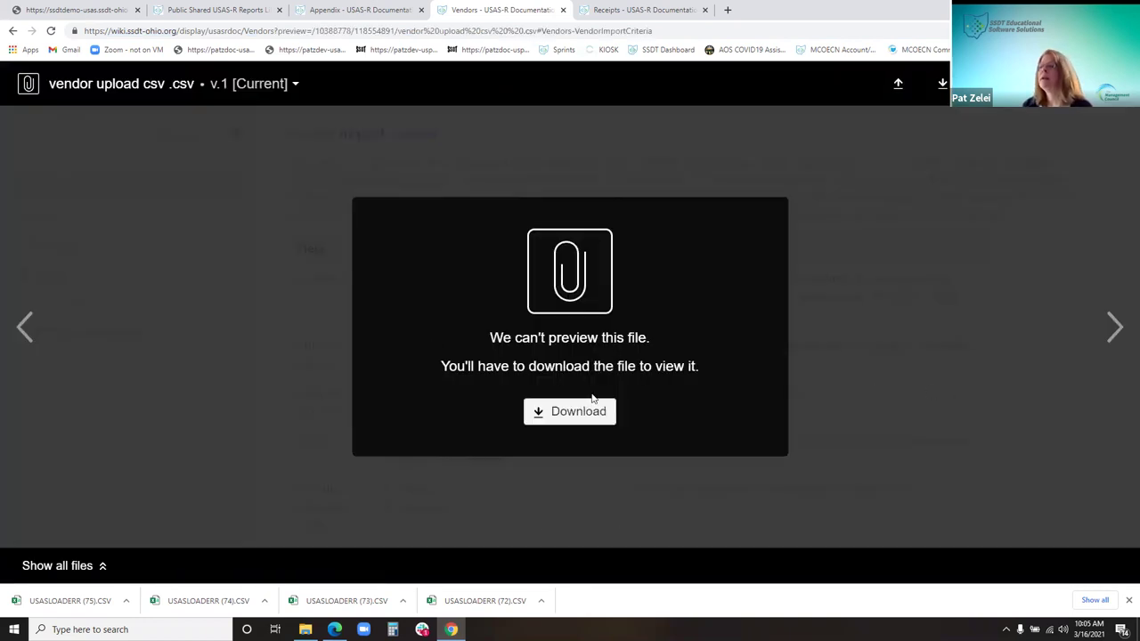
- Download the vendor upload csv template, autofit its columns in Excel, and close it without saving
click(570, 413)
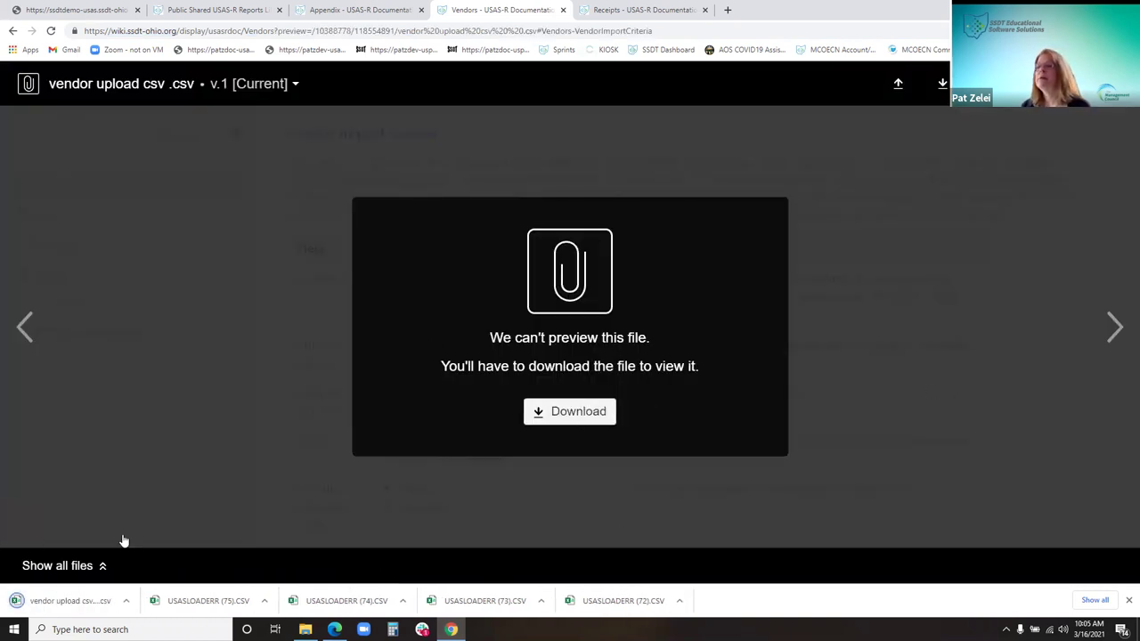
click(71, 600)
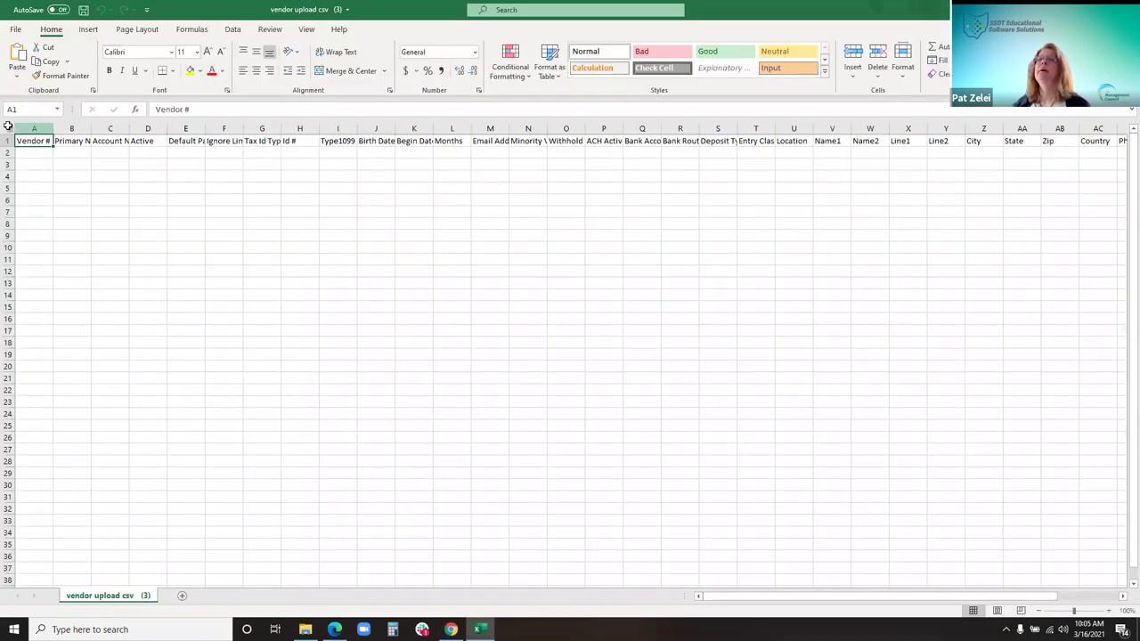
click(7, 125)
double_click(88, 127)
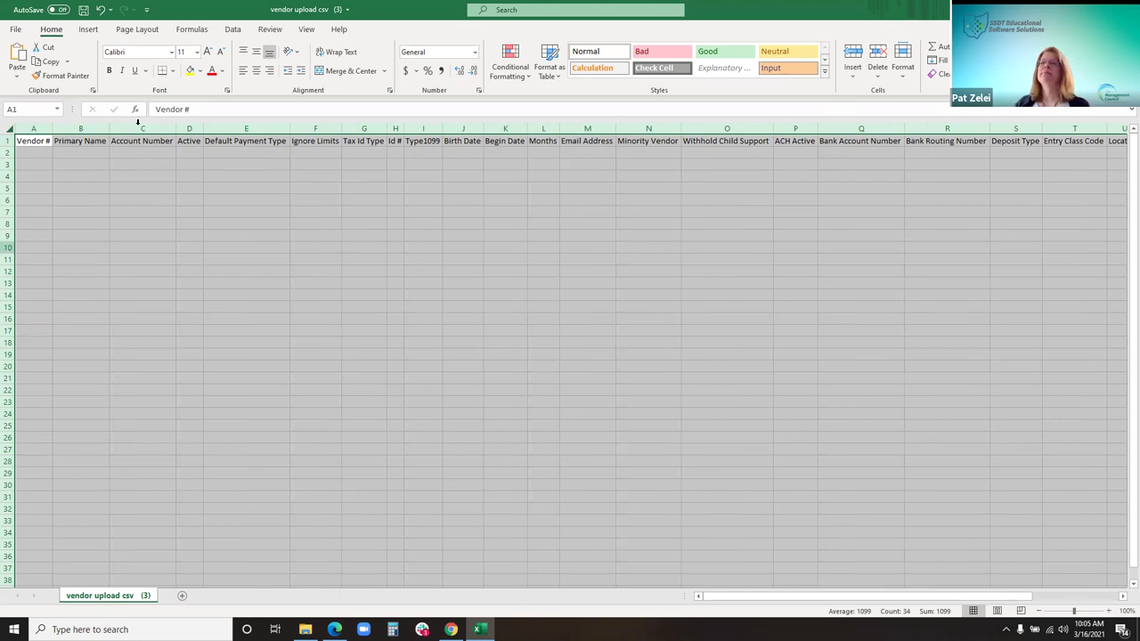
click(142, 175)
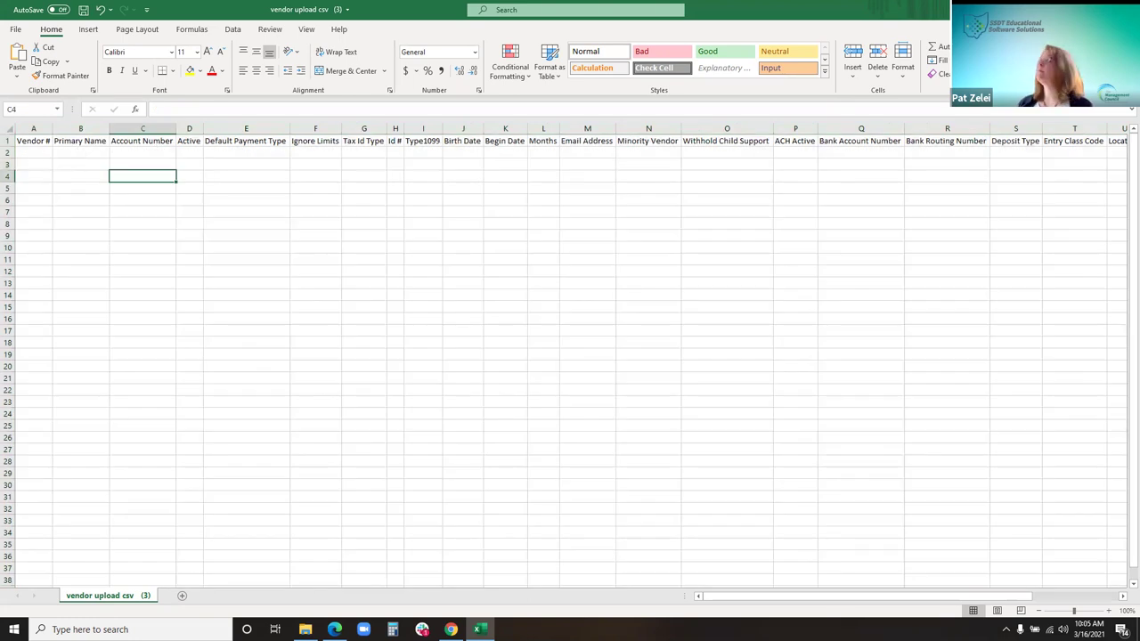
key(alt+F4)
click(574, 330)
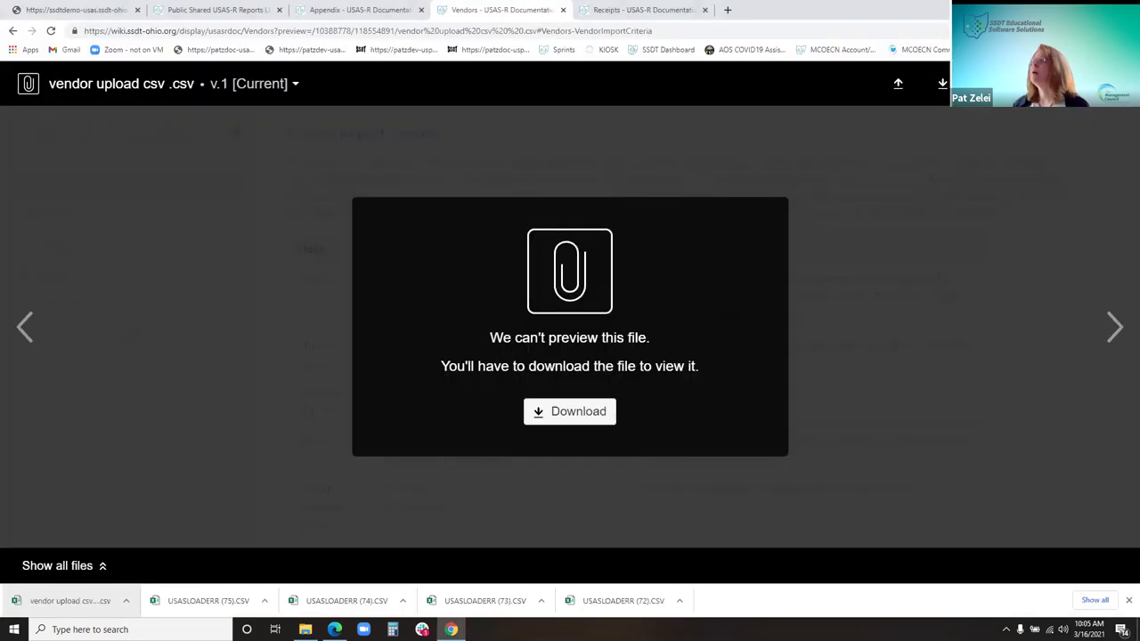
key(Escape)
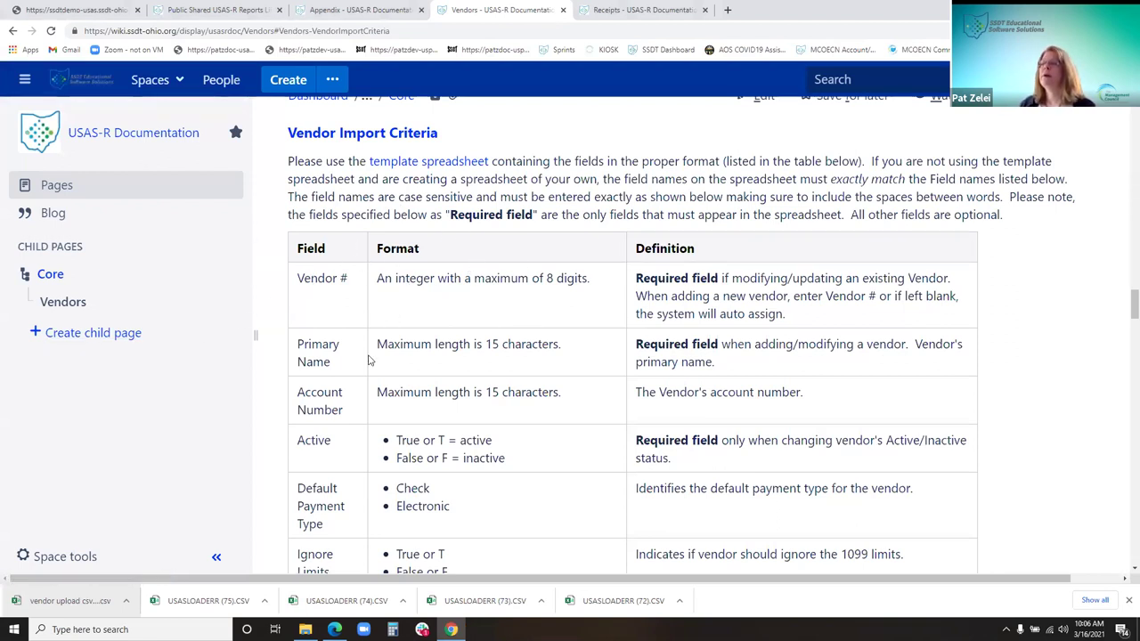
scroll(418, 441, down, 1)
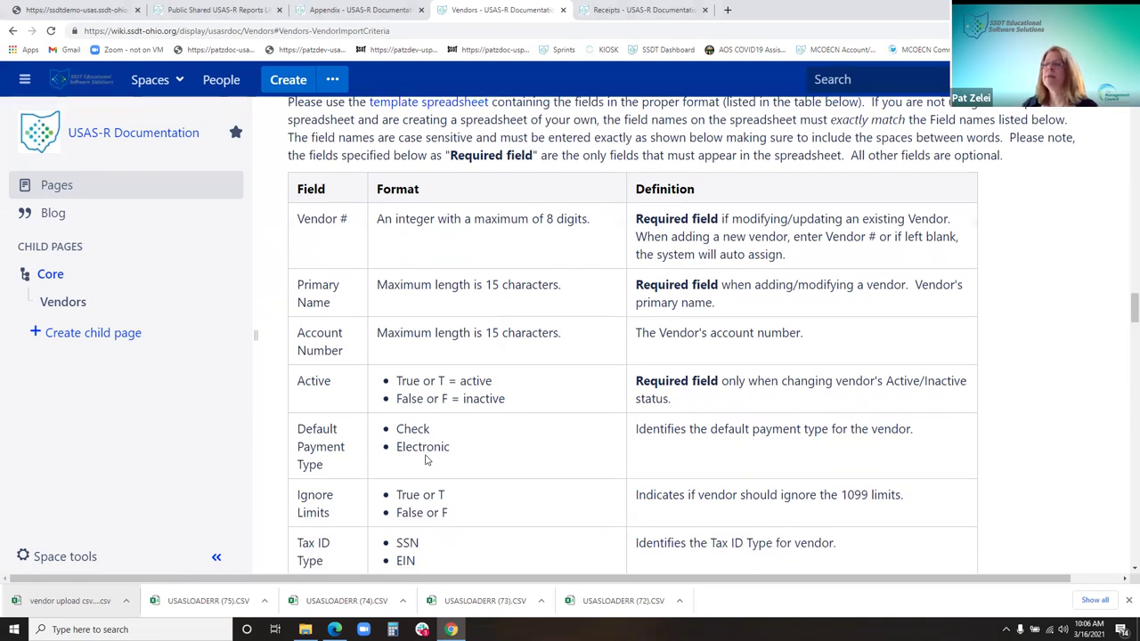
scroll(426, 460, down, 3)
scroll(501, 481, down, 1)
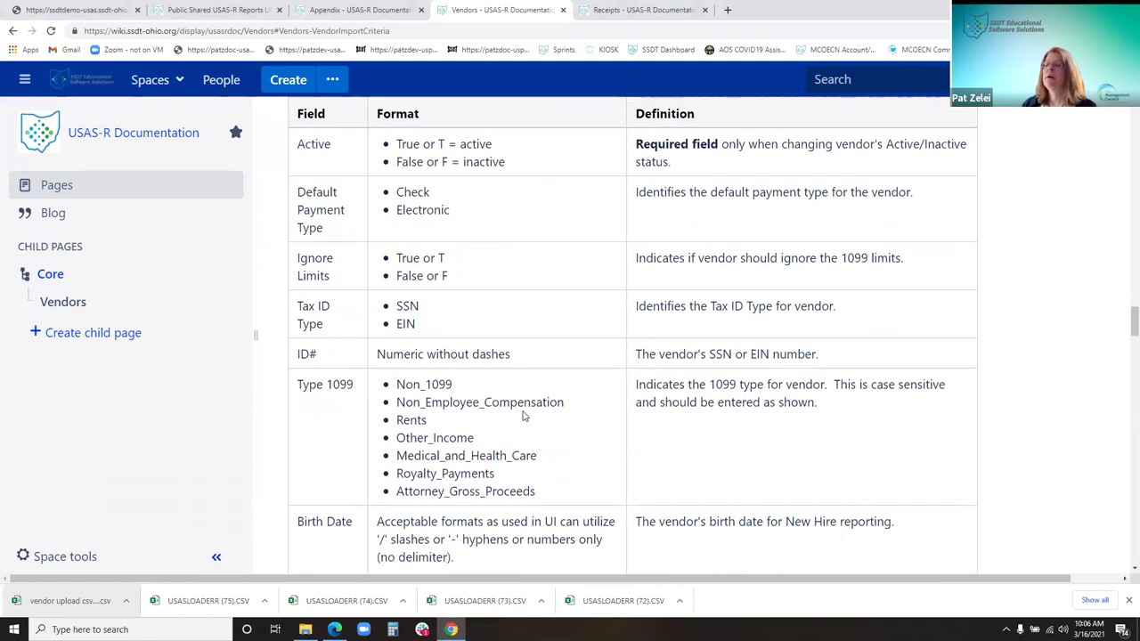
drag(580, 404, 411, 402)
click(396, 416)
double_click(402, 403)
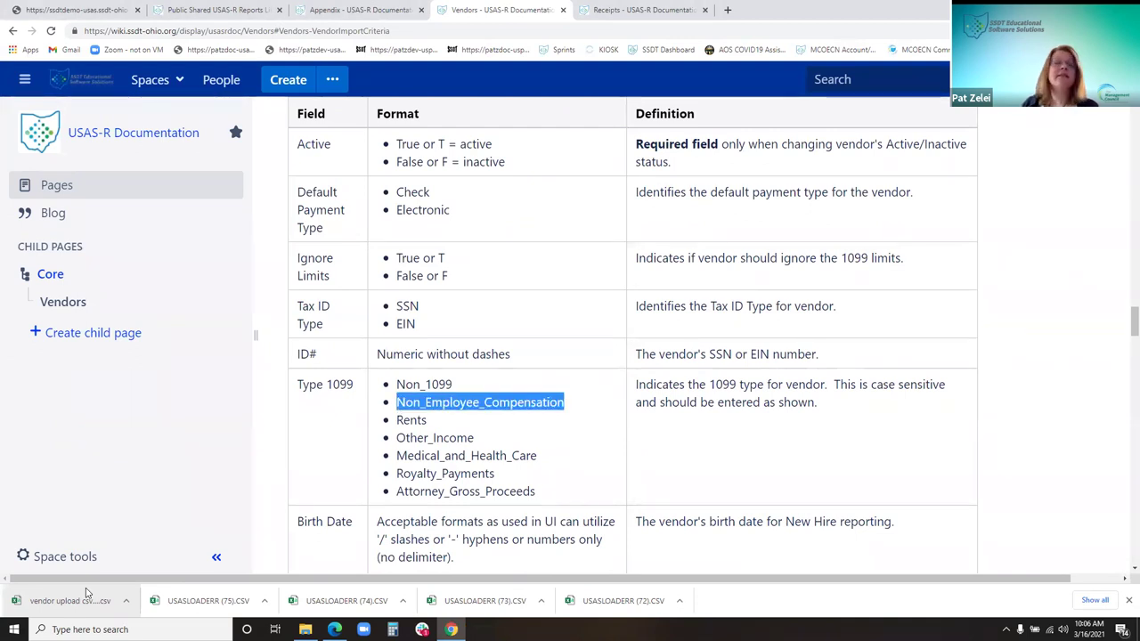
scroll(650, 284, down, 3)
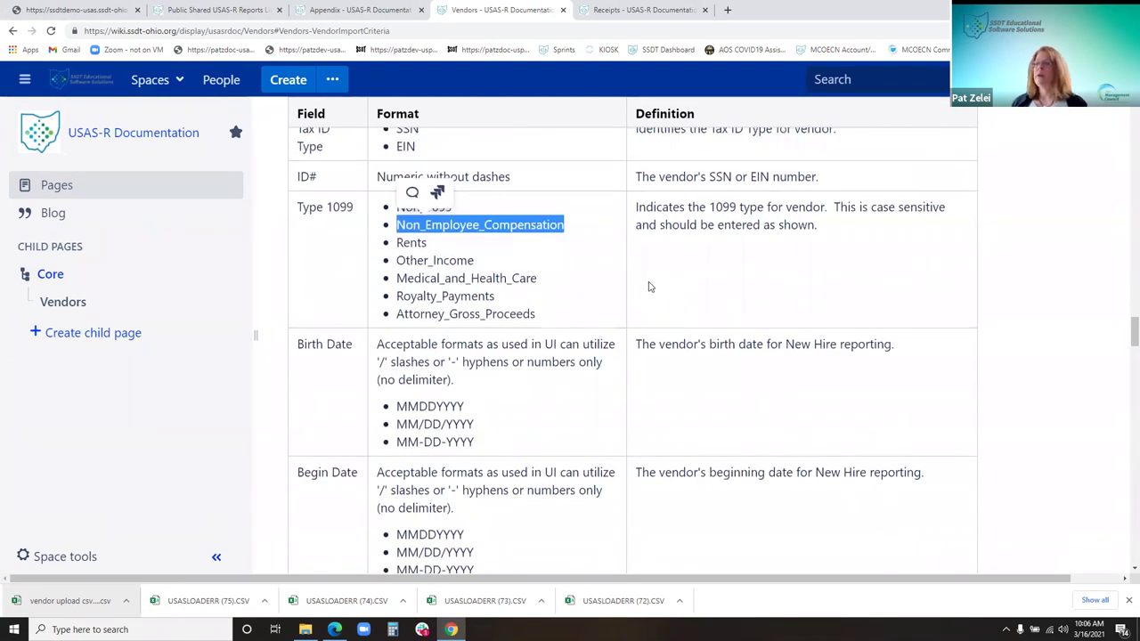
scroll(534, 374, up, 3)
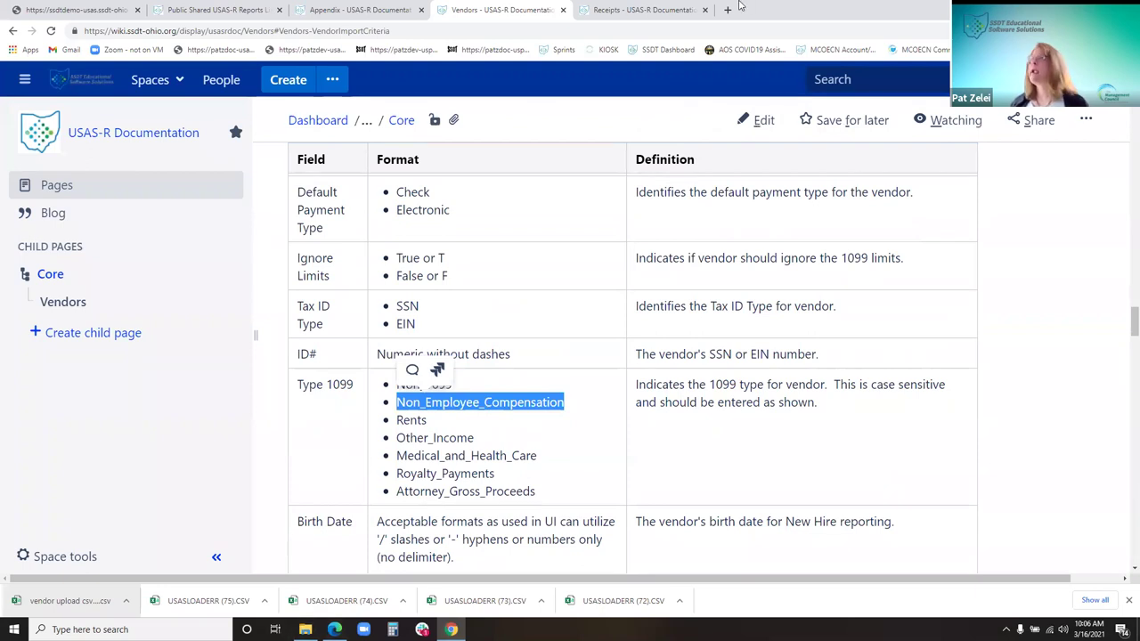
click(76, 9)
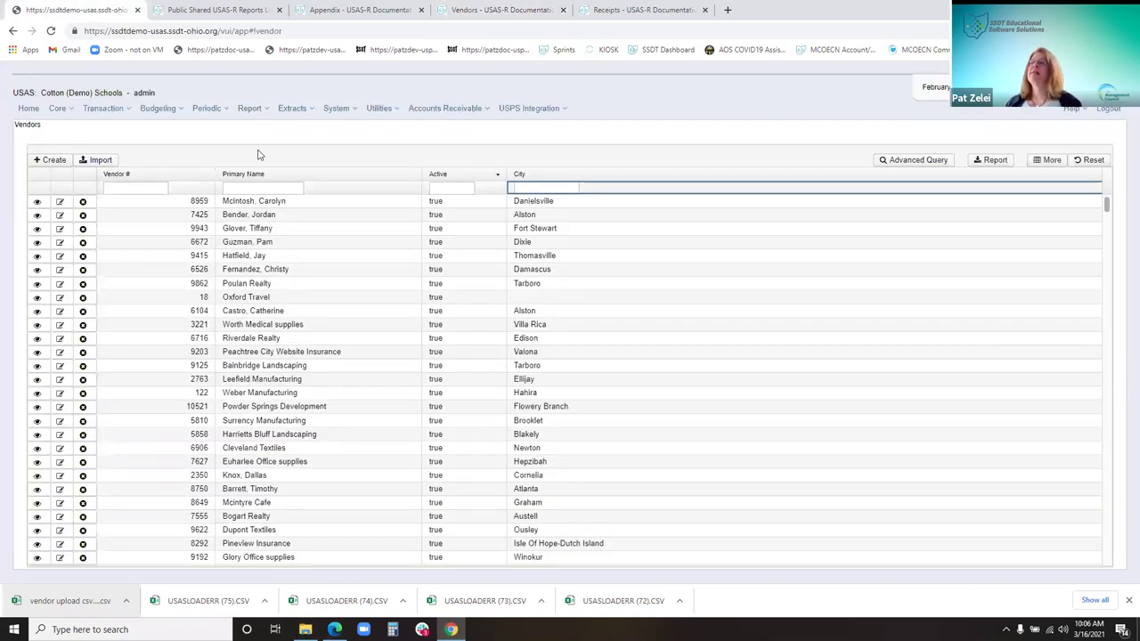
- Import 'Vendor Upload test data' from USB DISK > Trainings > Beginner Training, loading 1 record
click(98, 160)
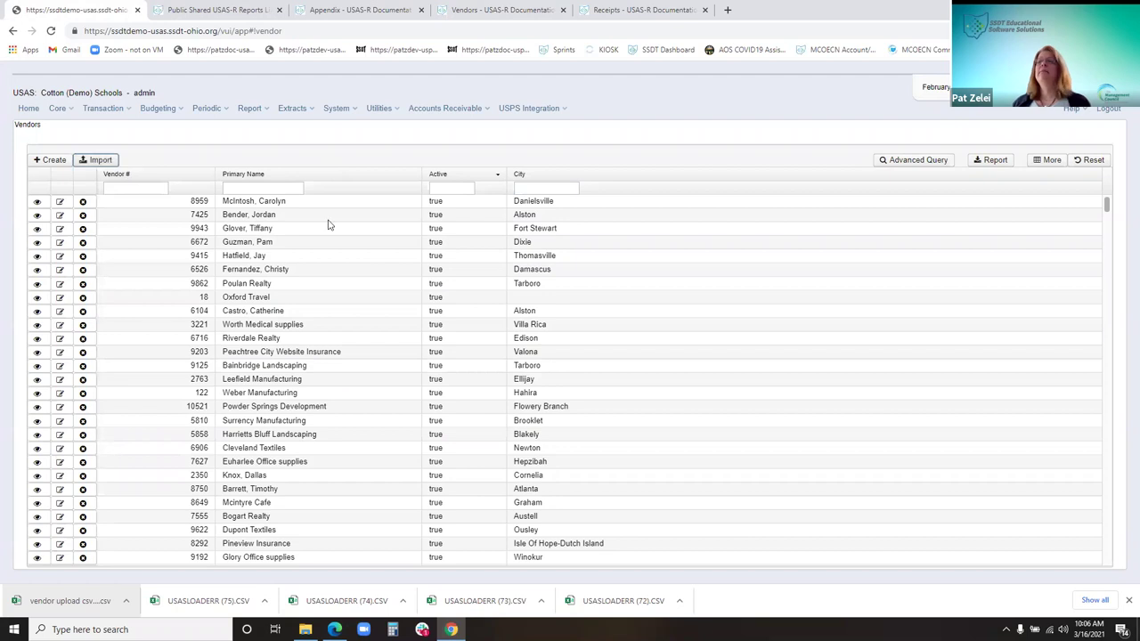
click(105, 95)
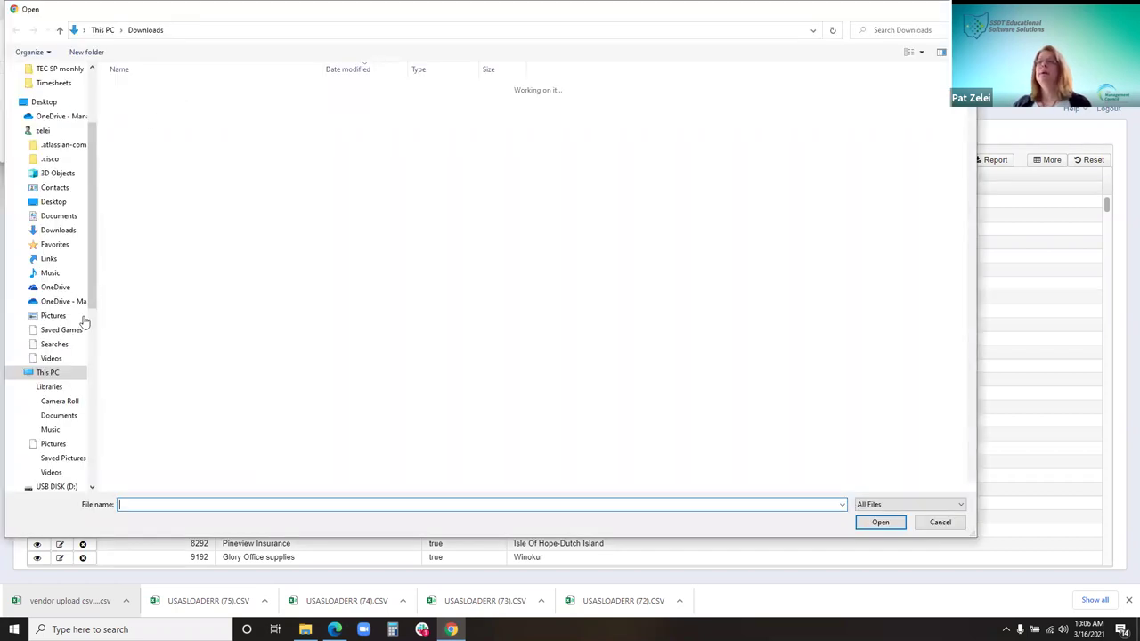
scroll(71, 400, down, 1)
click(68, 461)
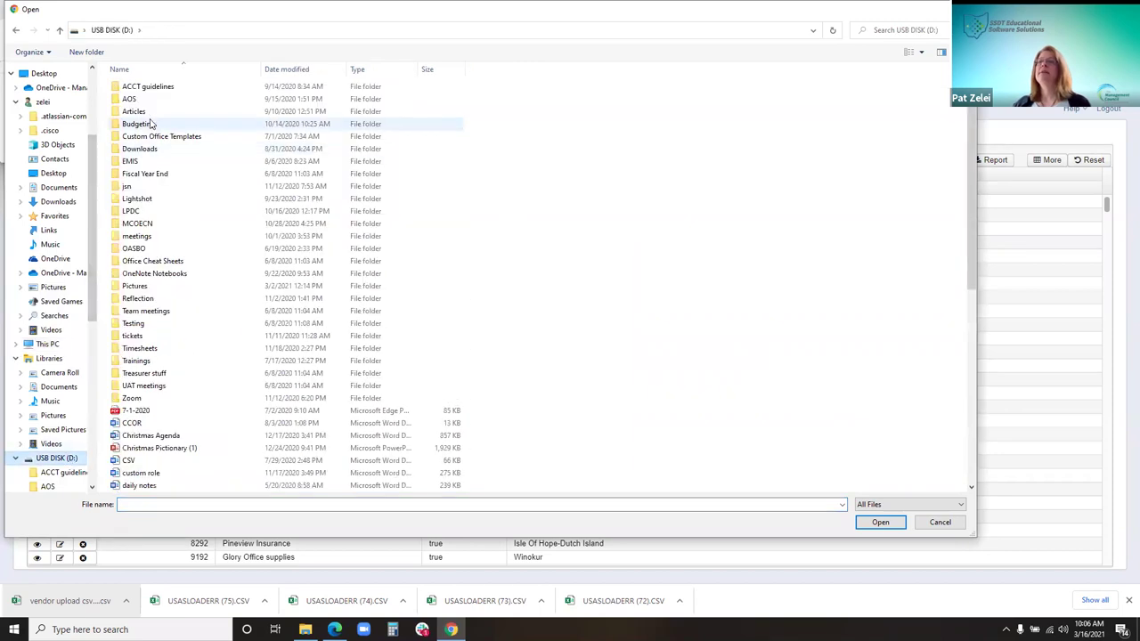
double_click(148, 360)
double_click(151, 87)
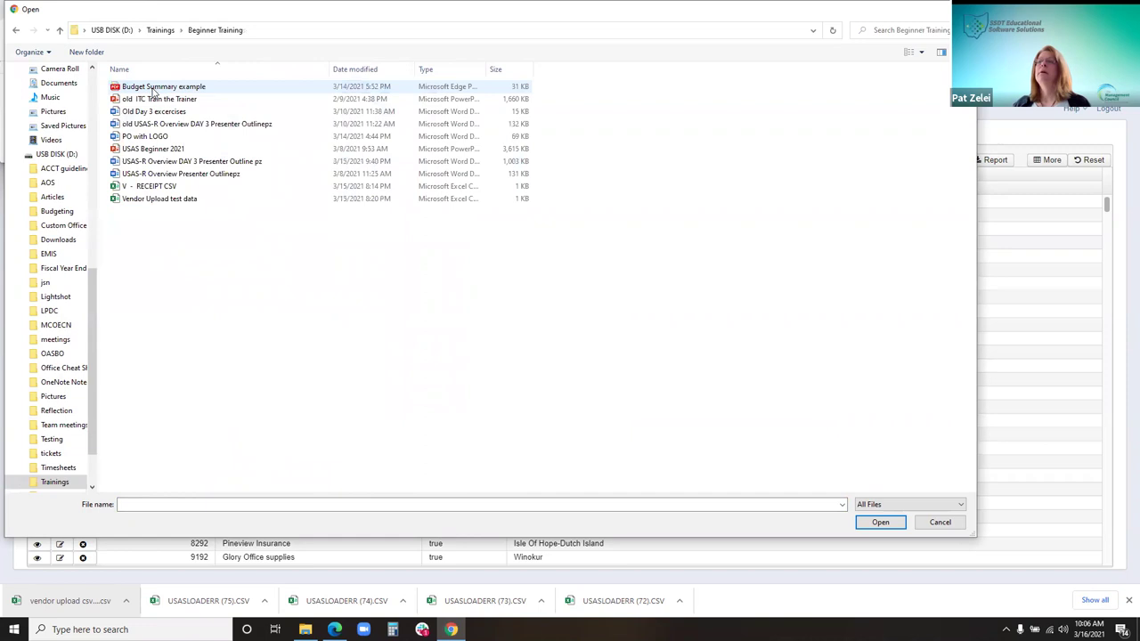
double_click(160, 198)
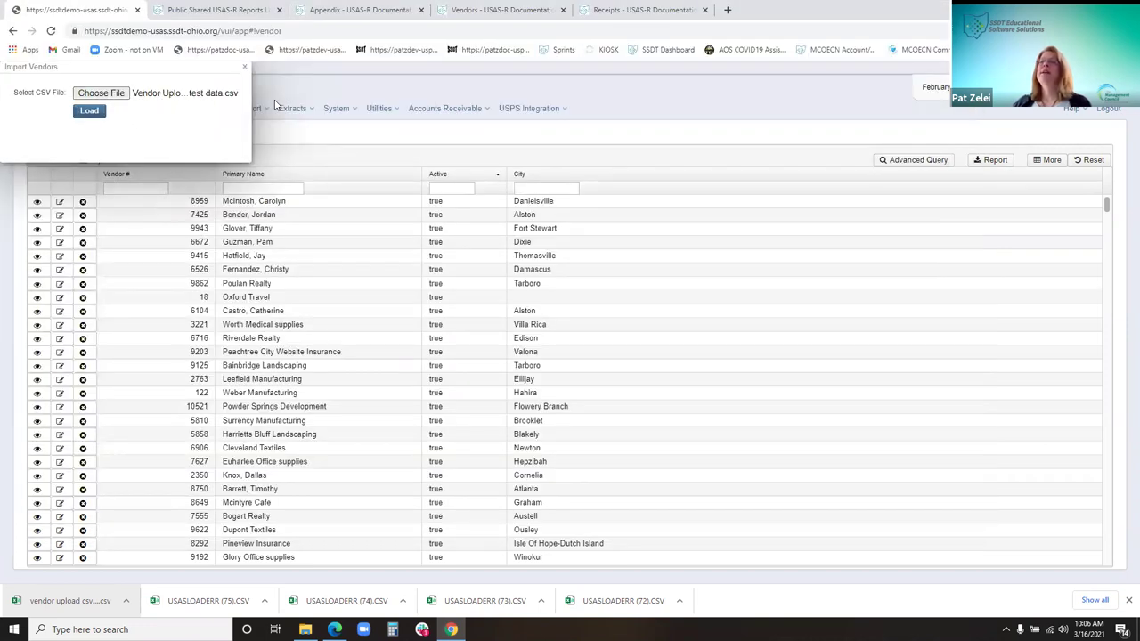
click(88, 111)
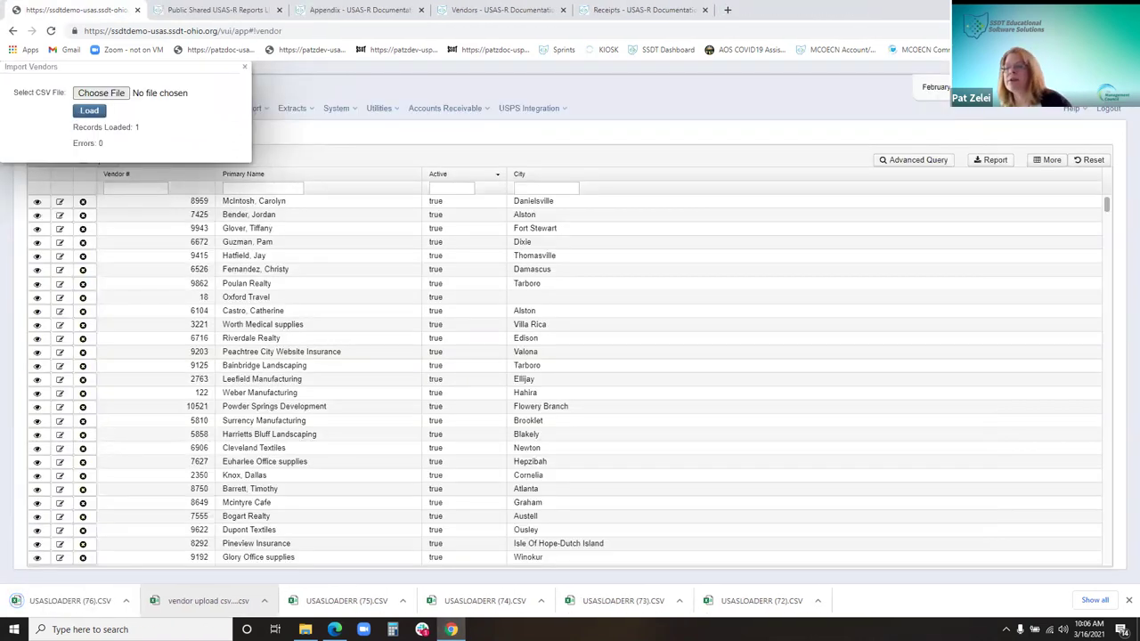
click(208, 603)
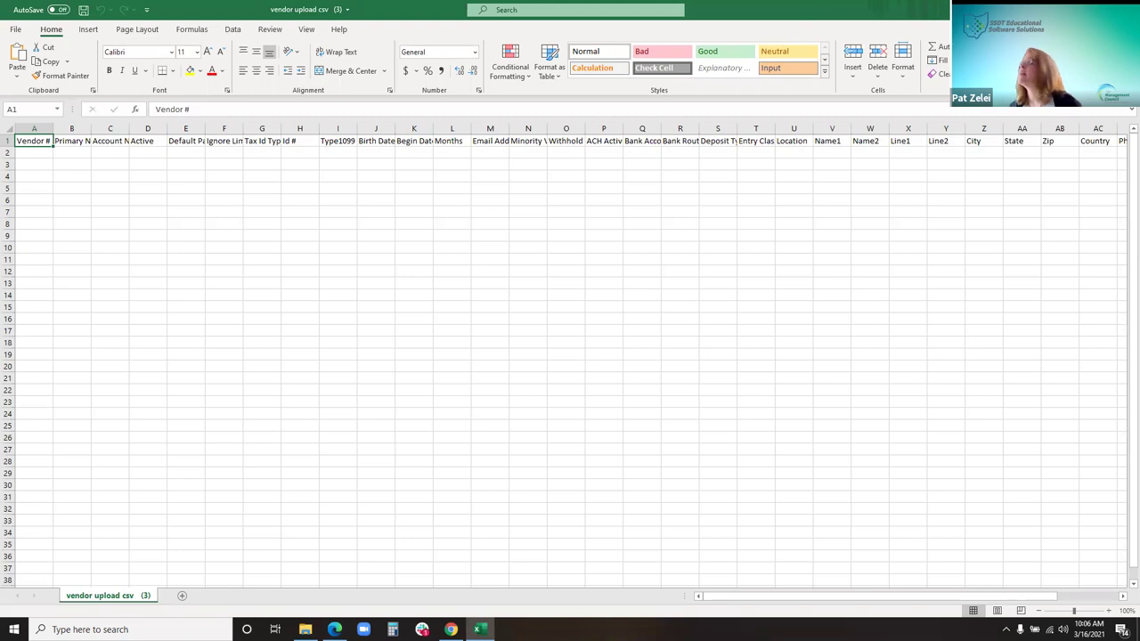
- Close the empty template and open Vendor Upload test data from the Beginner Training folder
key(alt+F4)
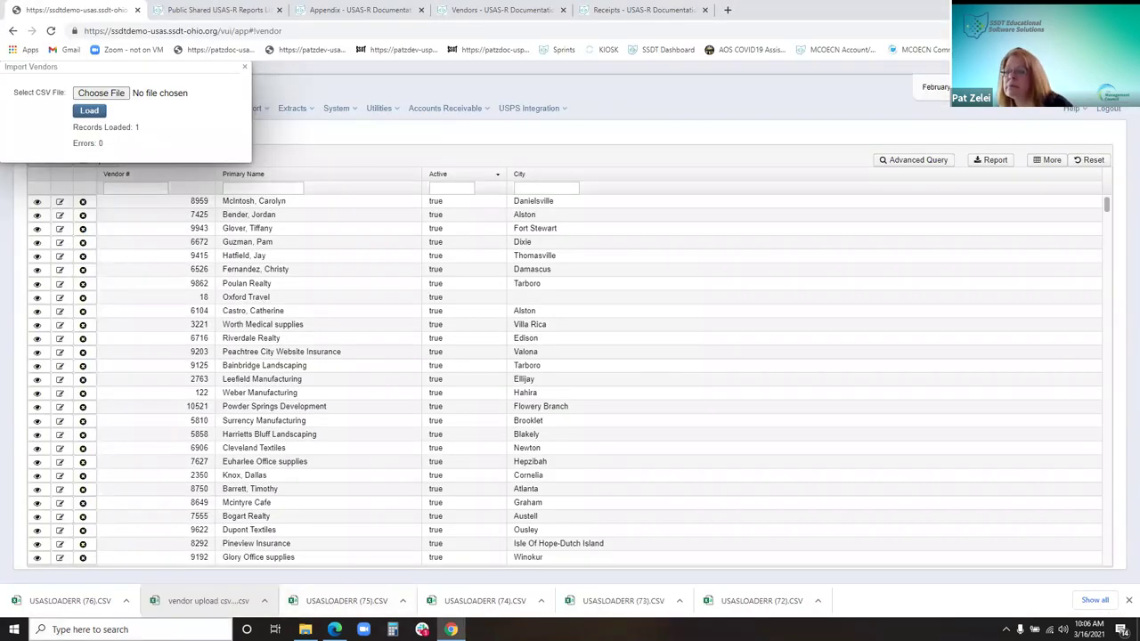
click(304, 629)
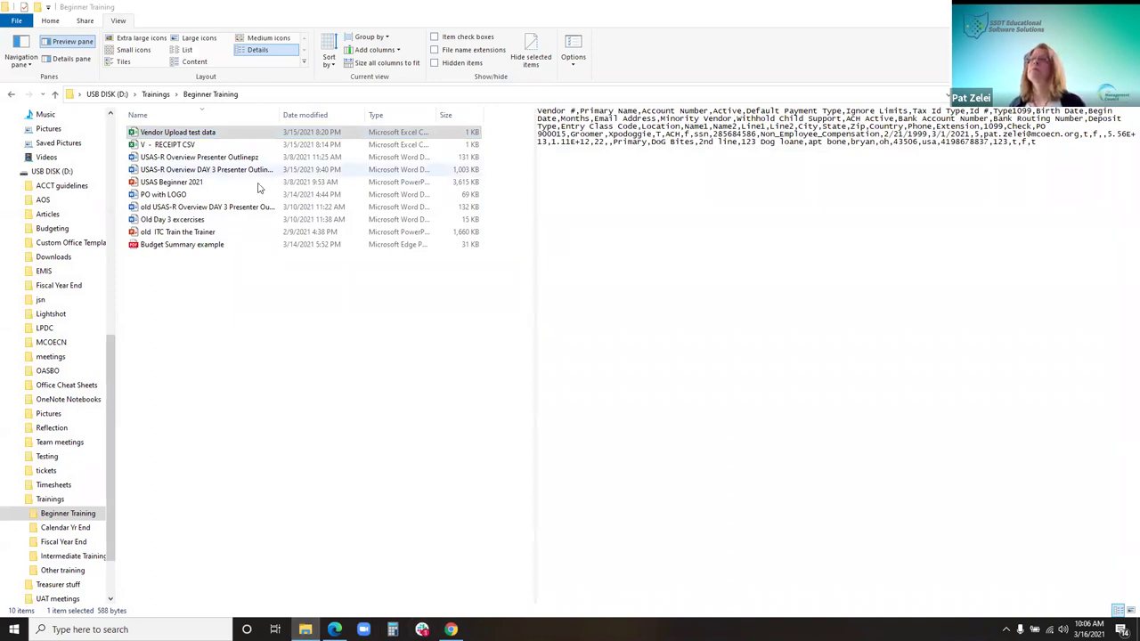
click(178, 135)
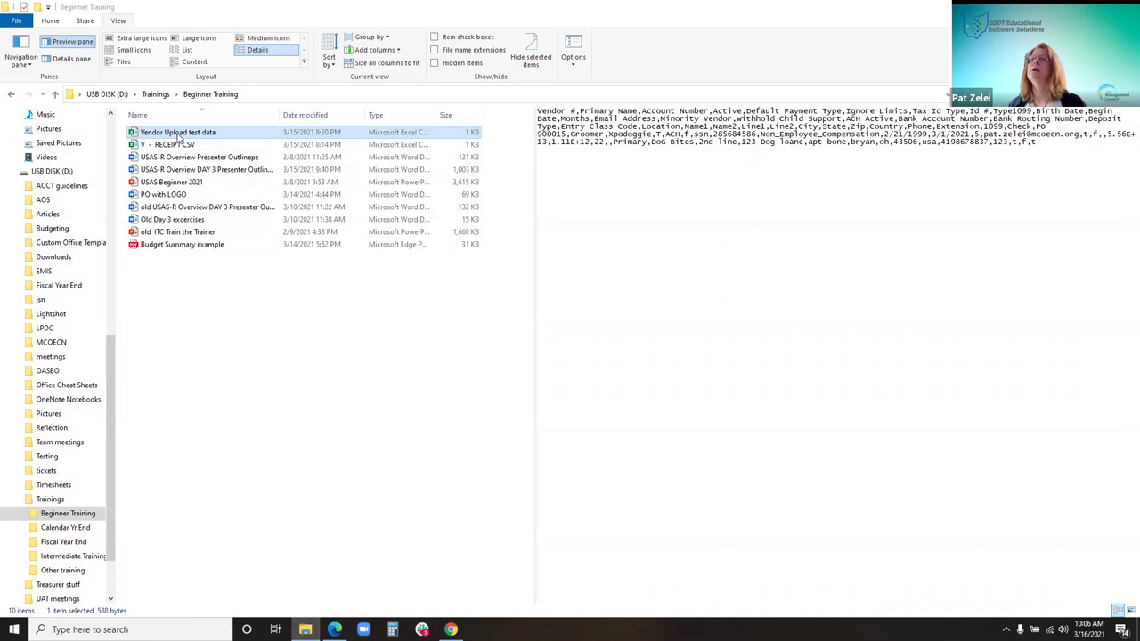
double_click(178, 135)
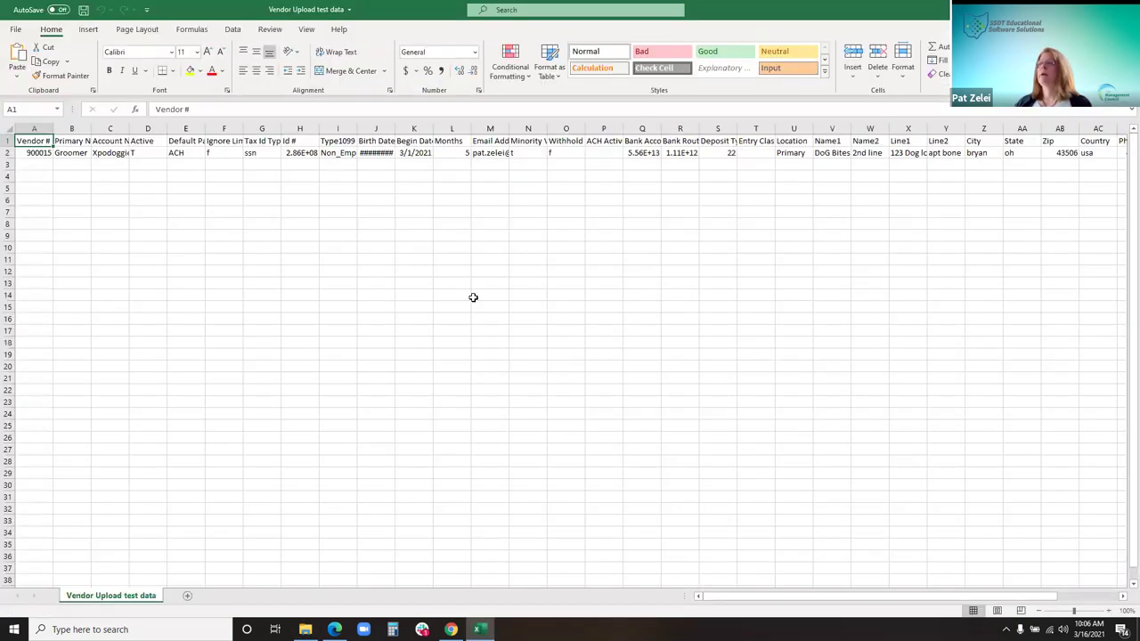
- AutoFit all columns and change the Default Payment Type in E2 from ACH to check
click(11, 124)
double_click(91, 129)
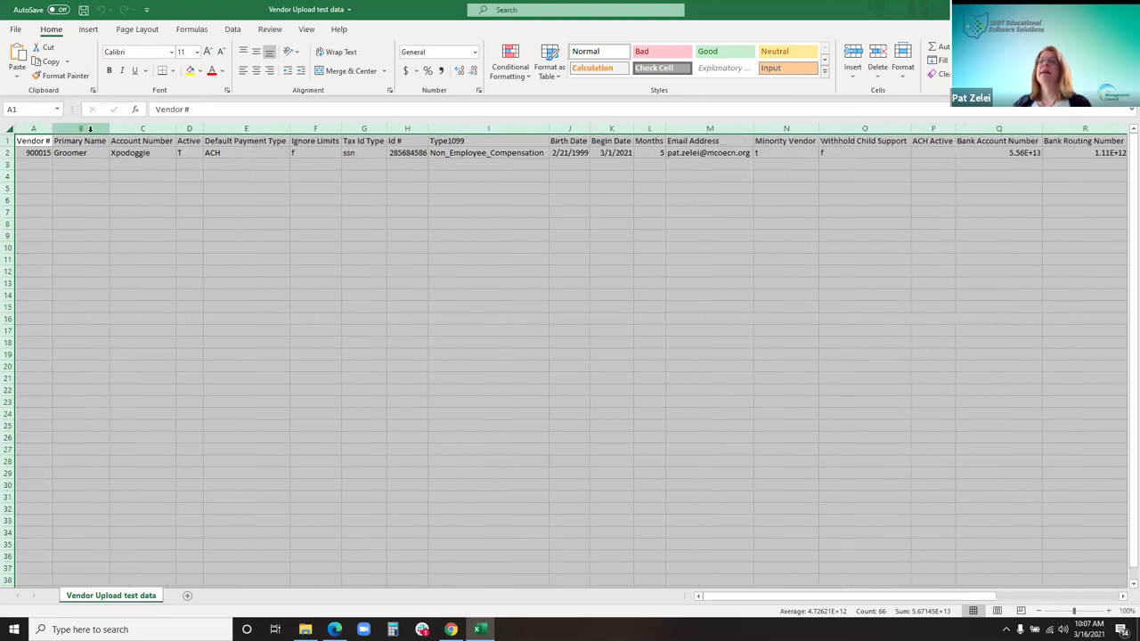
click(625, 259)
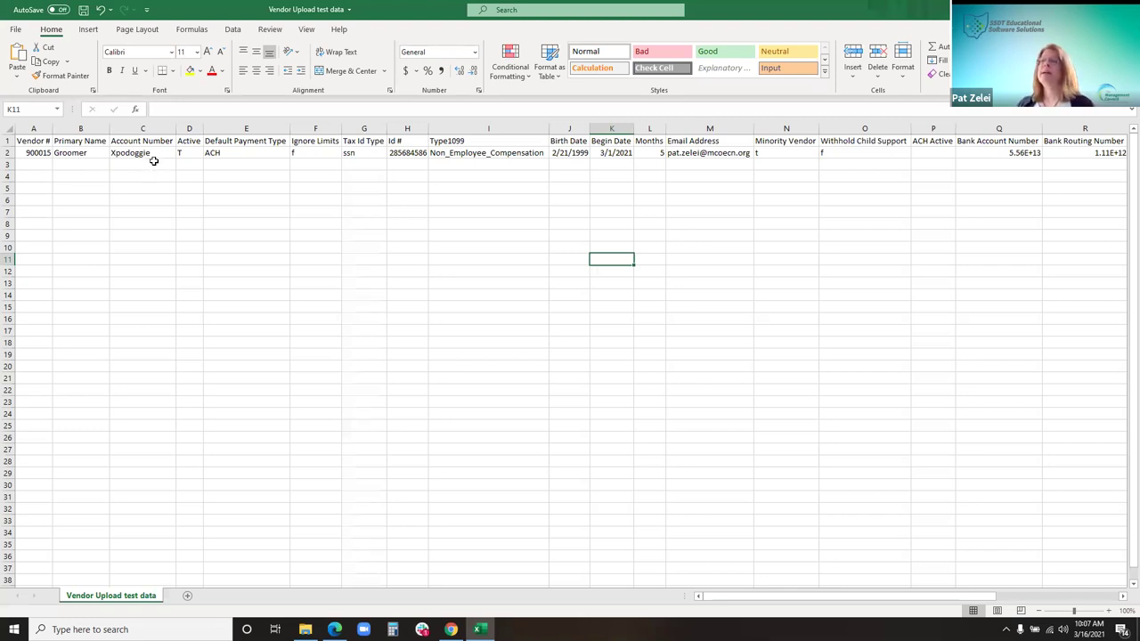
click(191, 164)
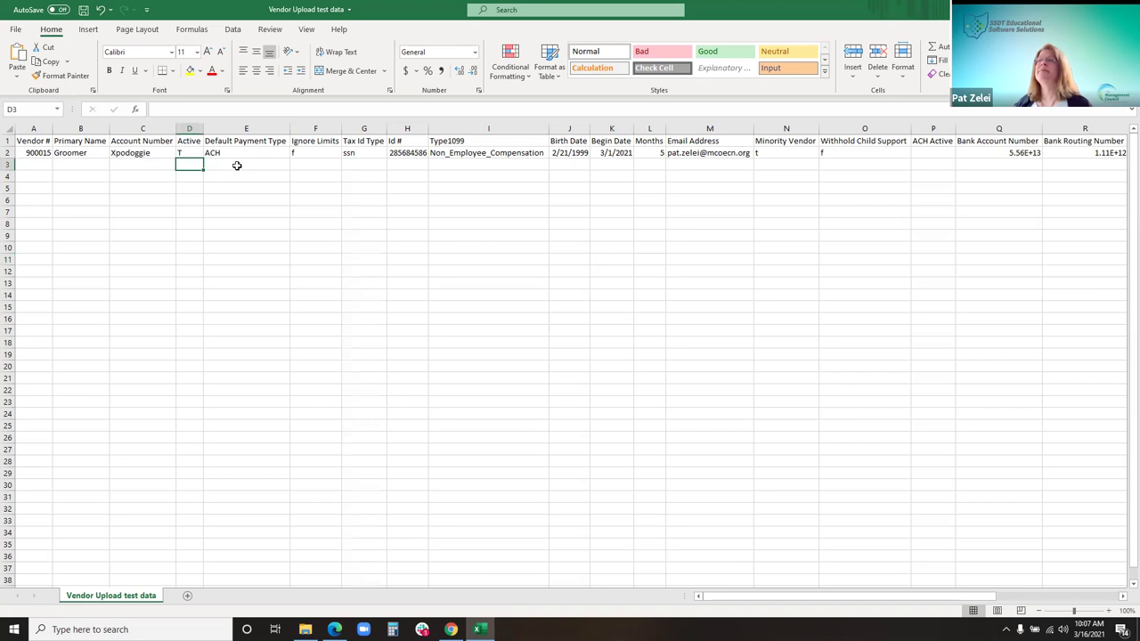
click(238, 162)
click(242, 157)
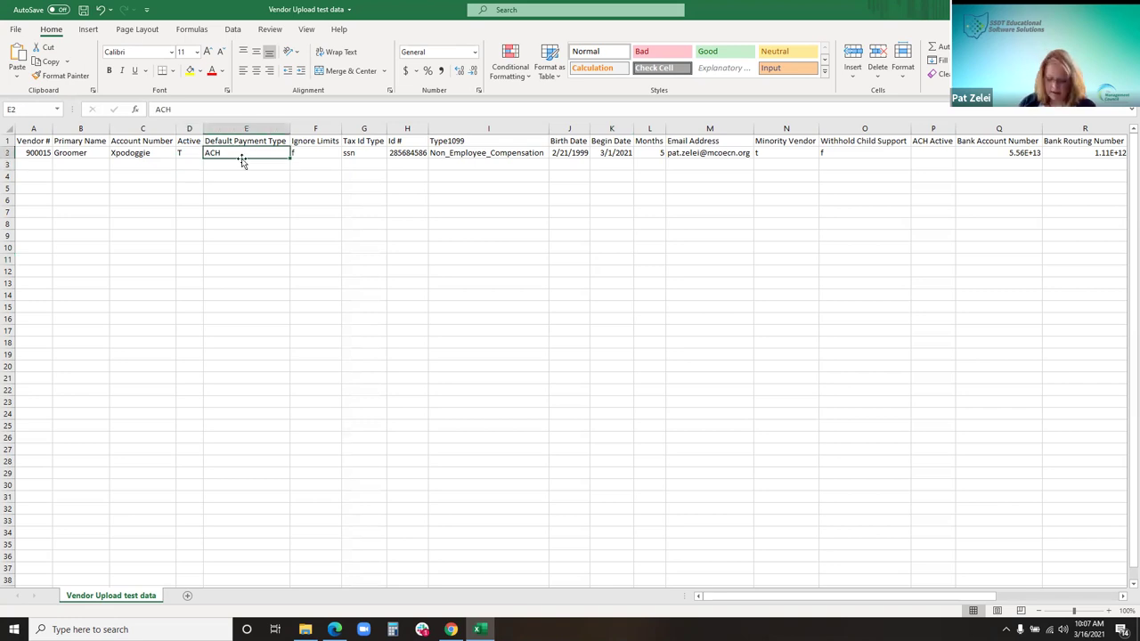
key(BackSpace)
text(check)
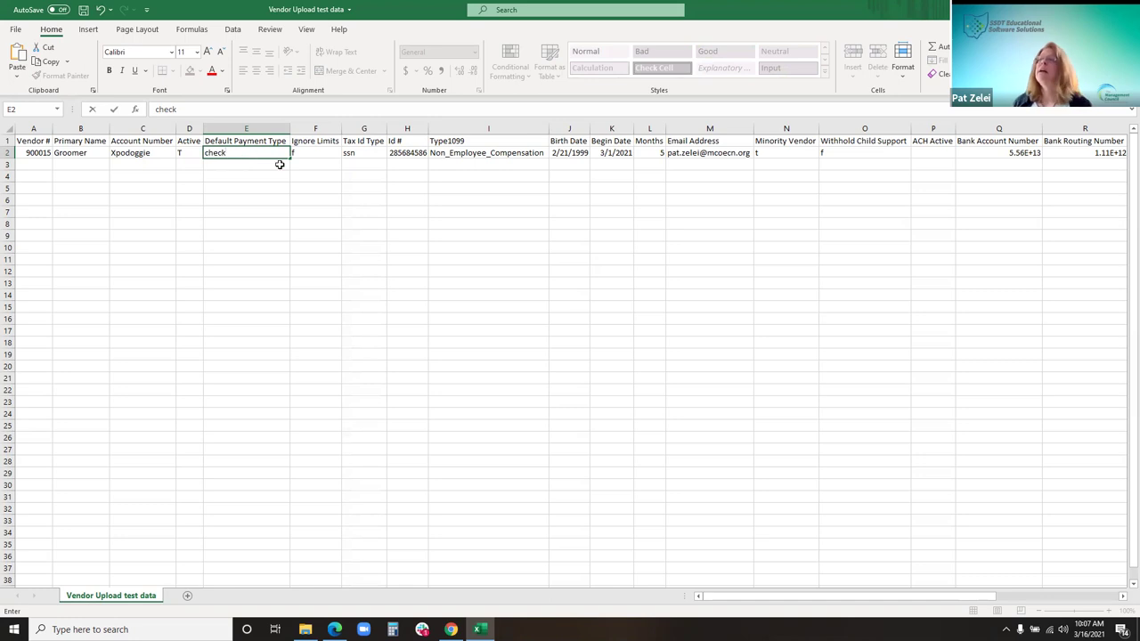
click(305, 154)
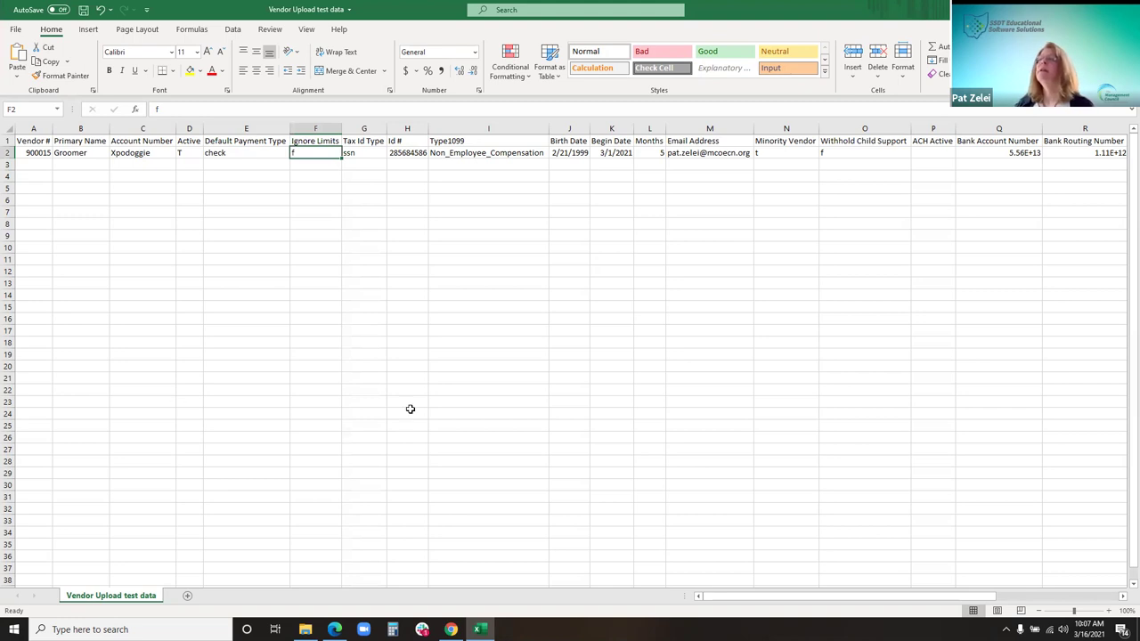
- Review row 2's Tax Id Type, Type1099, Birth Date and child-support values, then close without saving
click(362, 155)
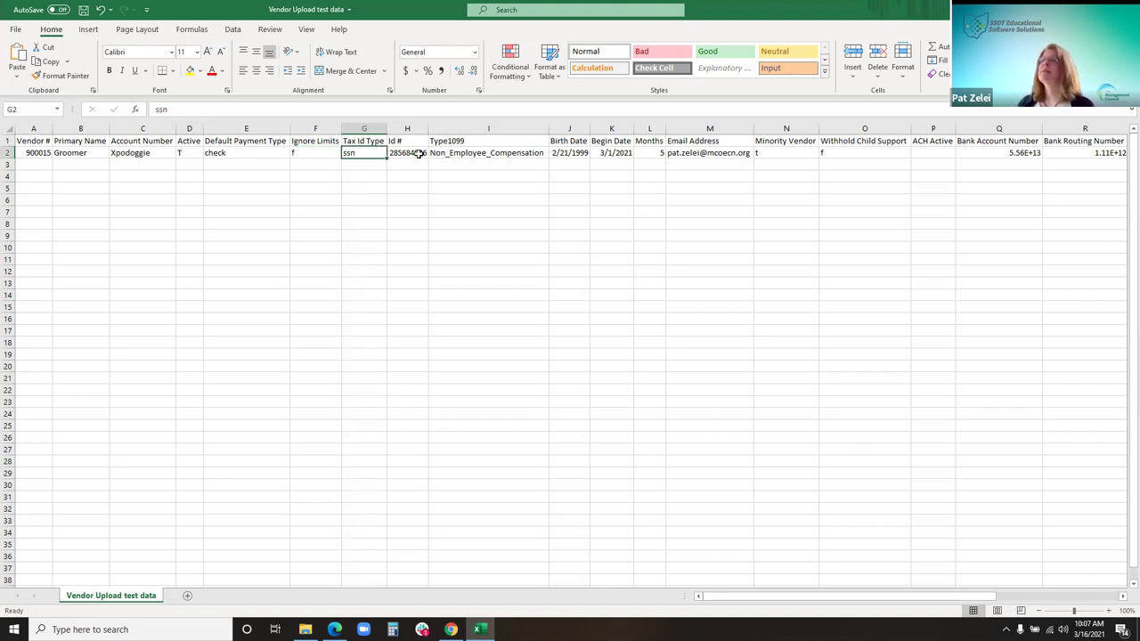
click(486, 155)
click(565, 151)
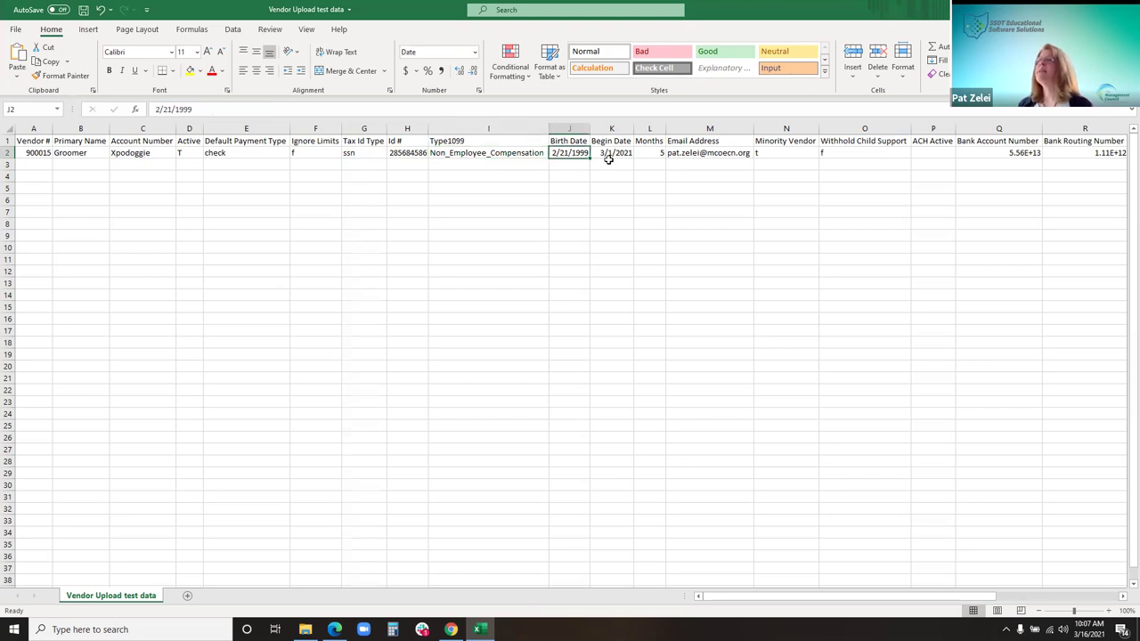
click(853, 155)
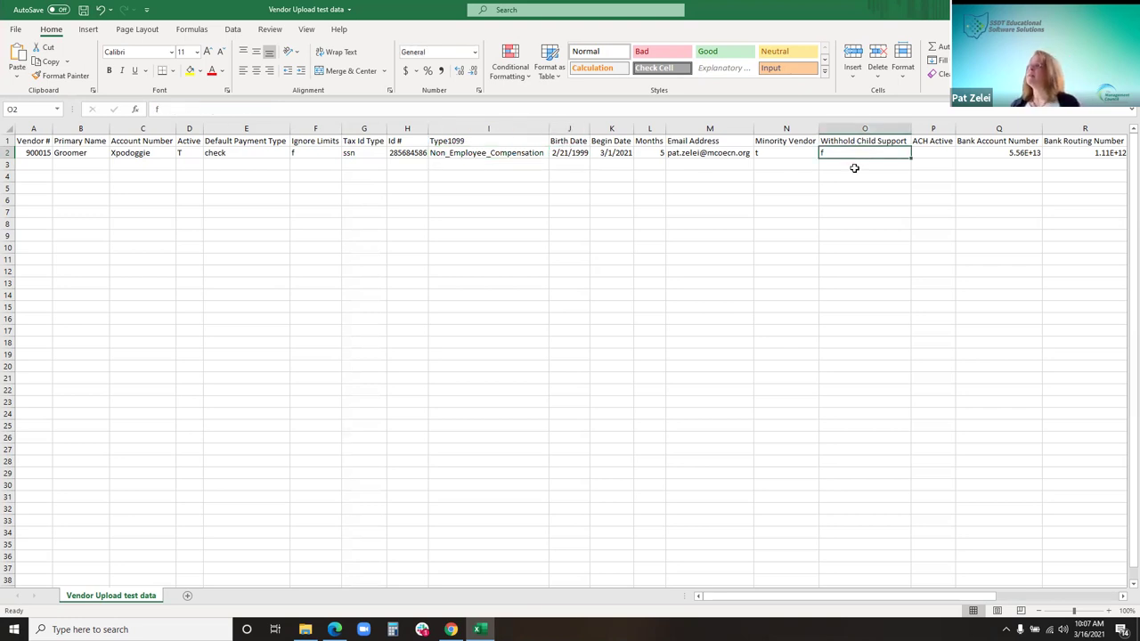
key(Right)
key(Right)
key(Right)
key(Right)
key(Right)
key(Right)
key(Right)
key(Right)
key(Right)
key(Right)
key(Right)
key(Right)
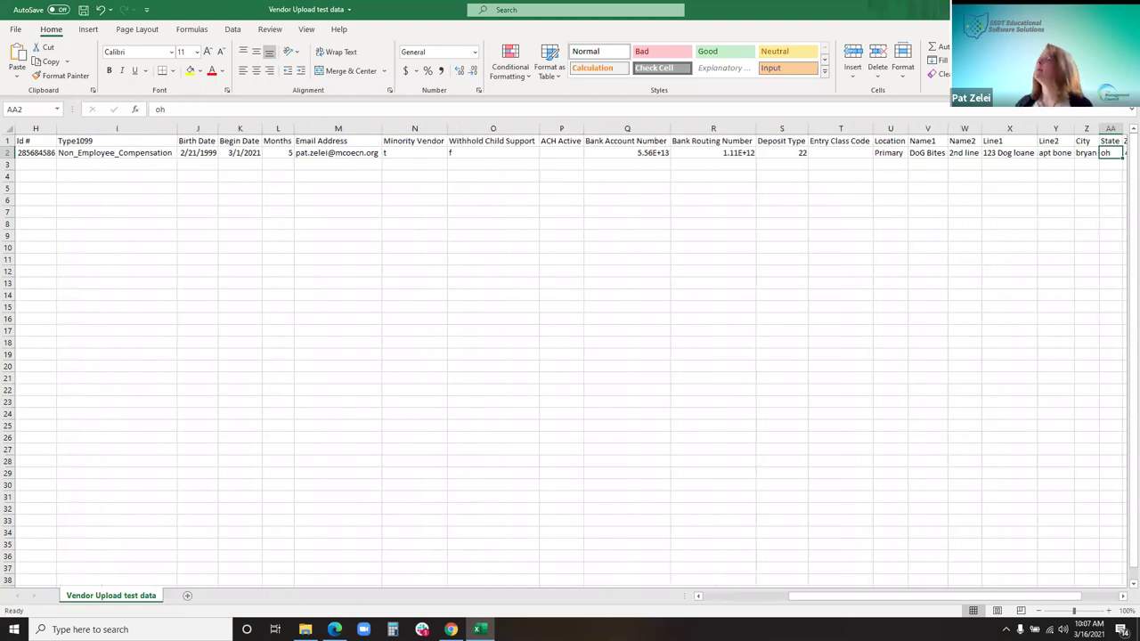
key(alt+F4)
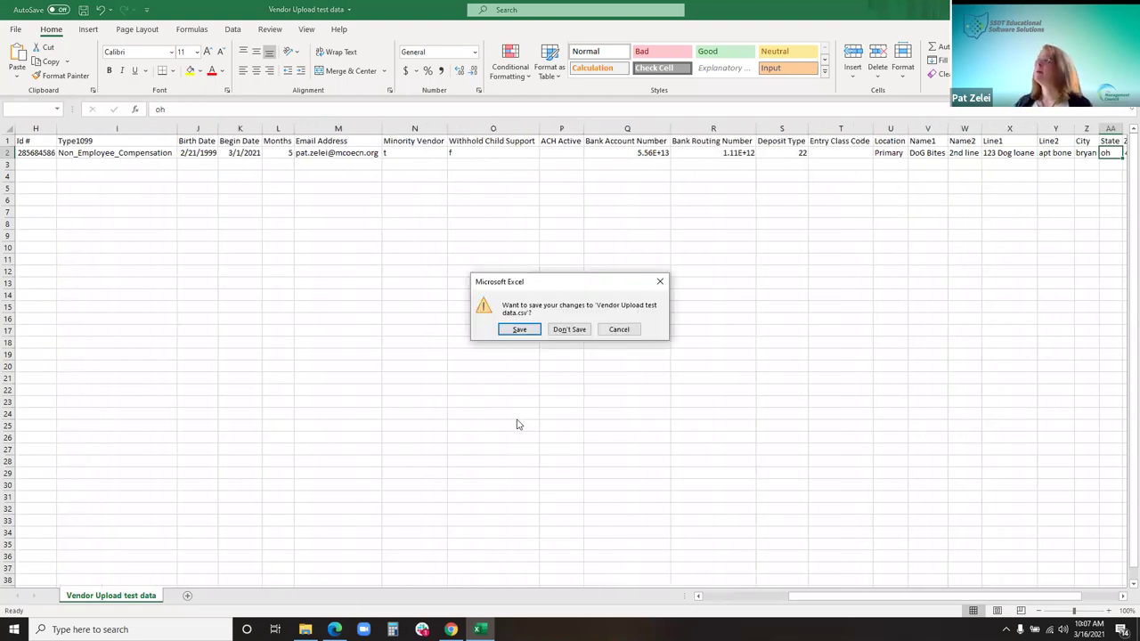
click(570, 330)
- Confirm the USASLOADERR (76) report shows no errors and 1 record loaded, then close Import Vendors
key(alt+Tab)
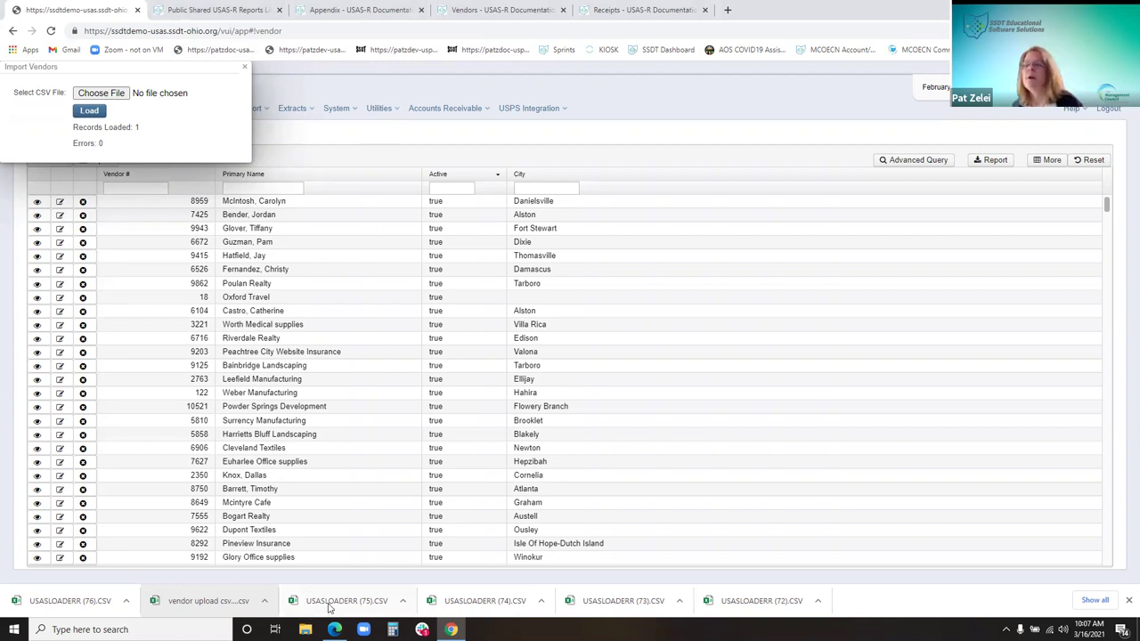
click(105, 603)
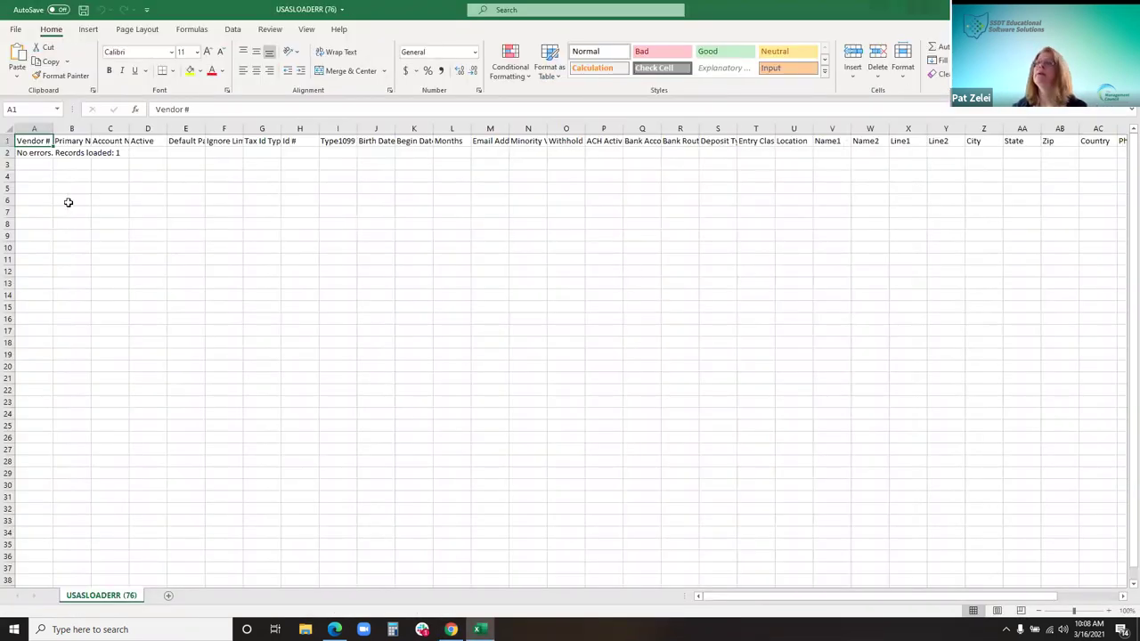
click(103, 149)
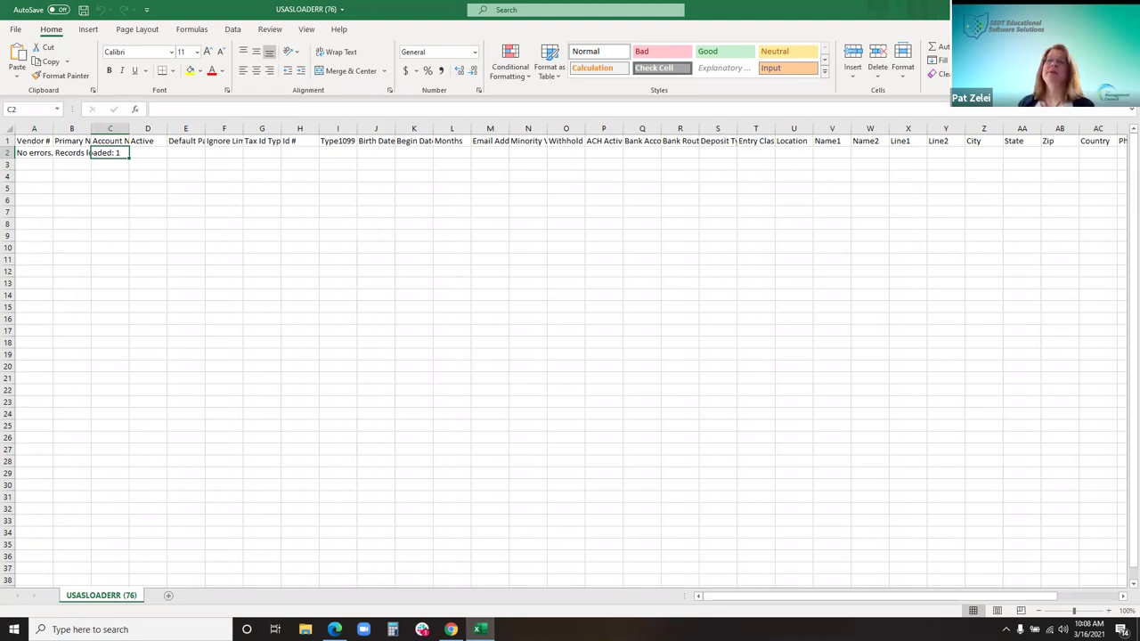
key(alt+F4)
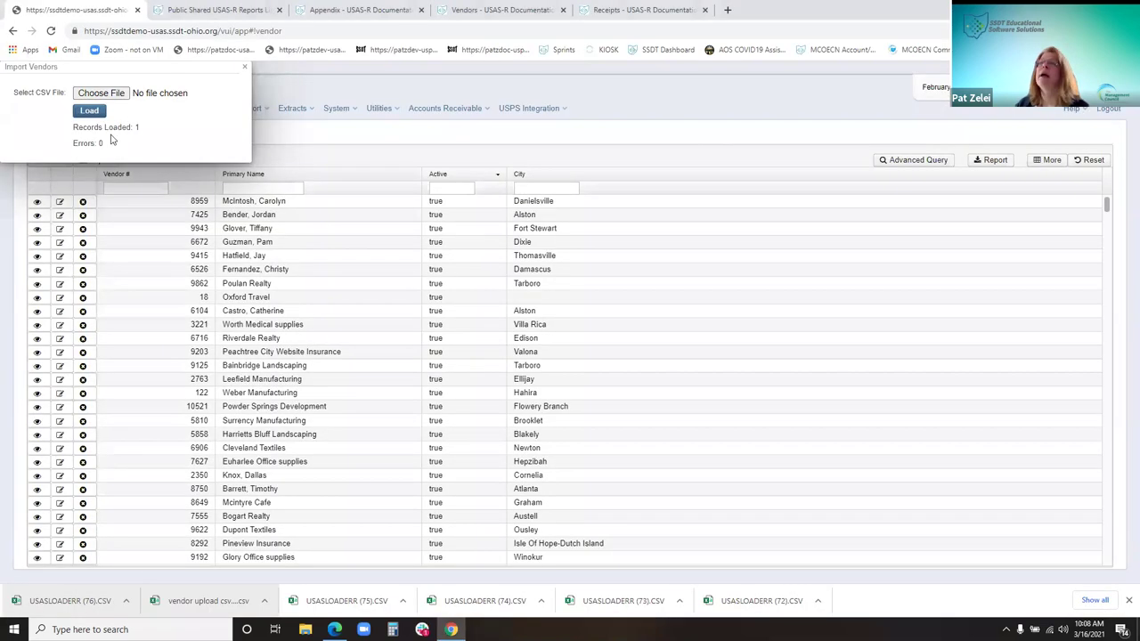
click(245, 68)
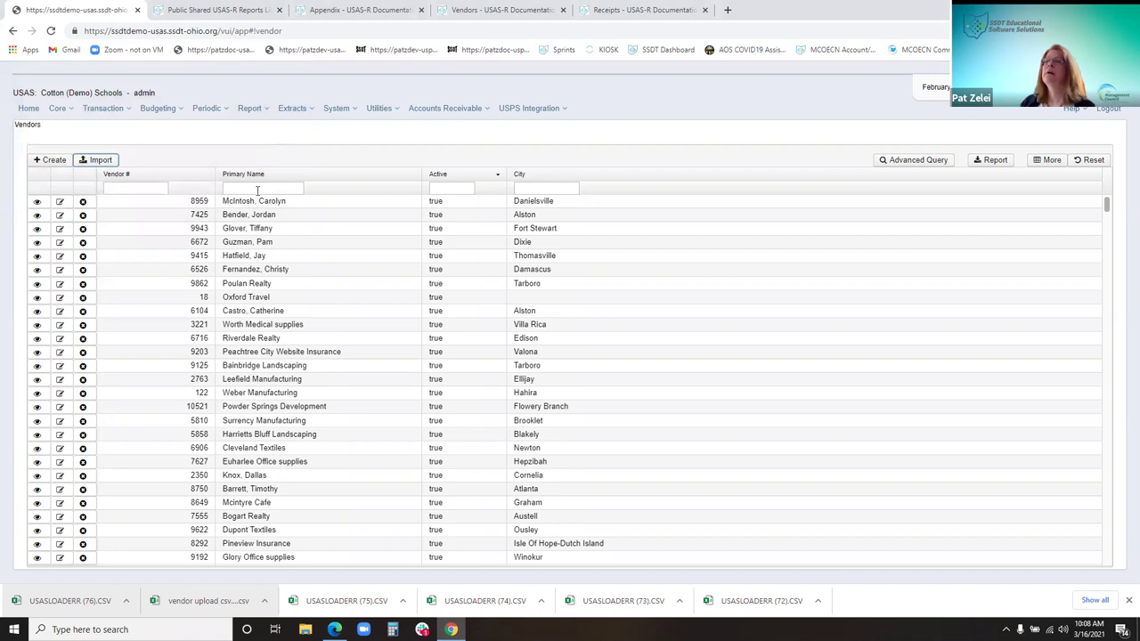
- Filter vendors by primary name 'gloom' and open the Groomer vendor record
click(257, 188)
text(gloo)
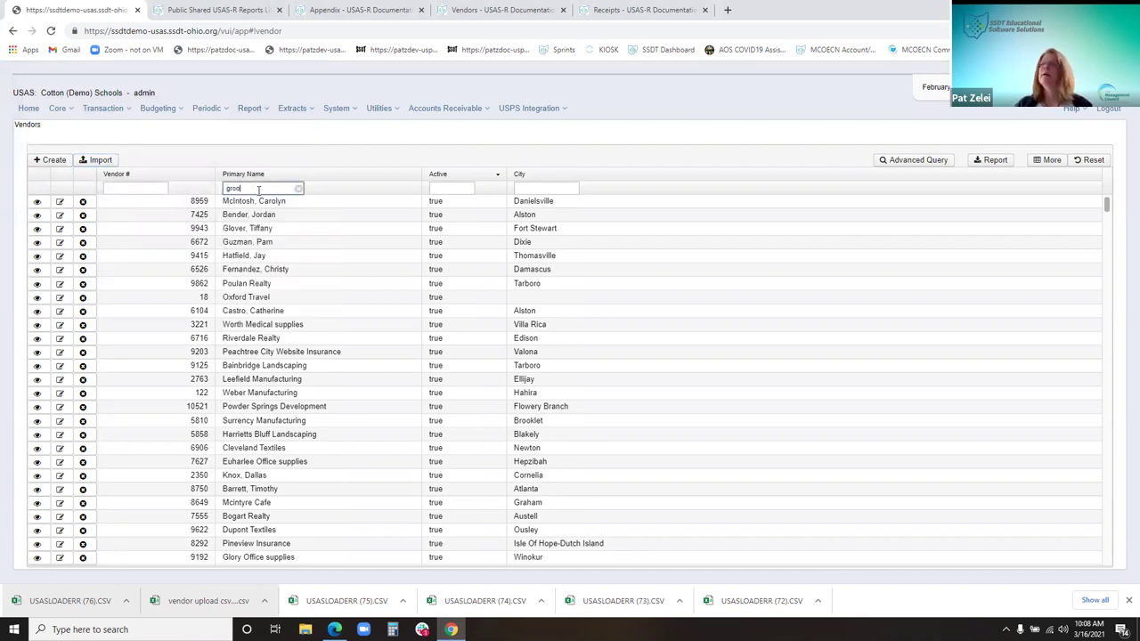
text(m)
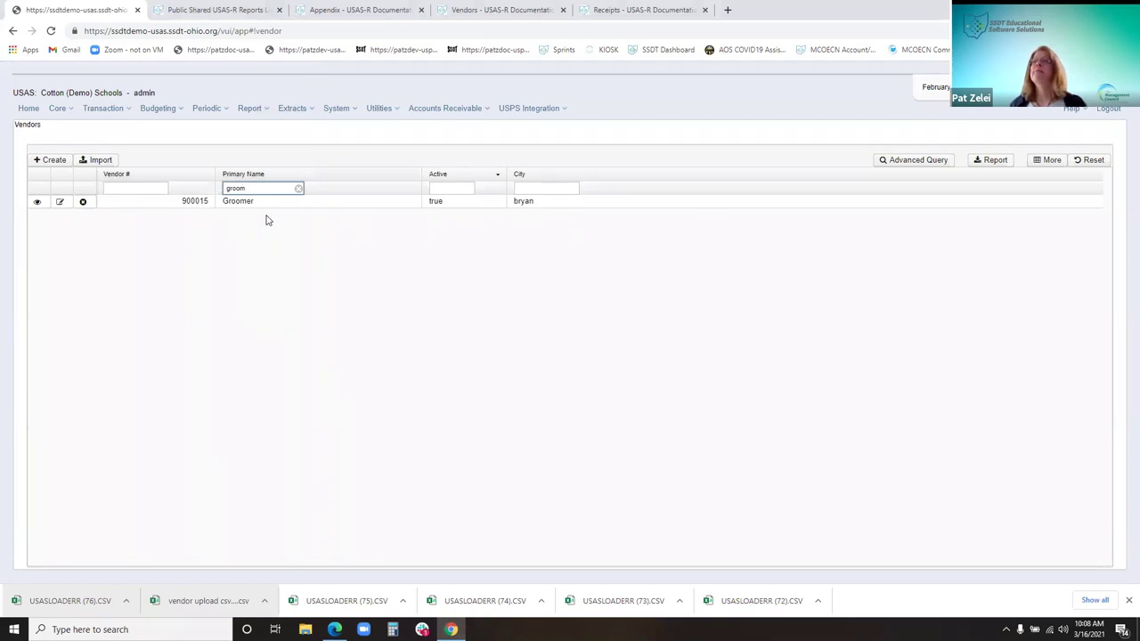
click(38, 203)
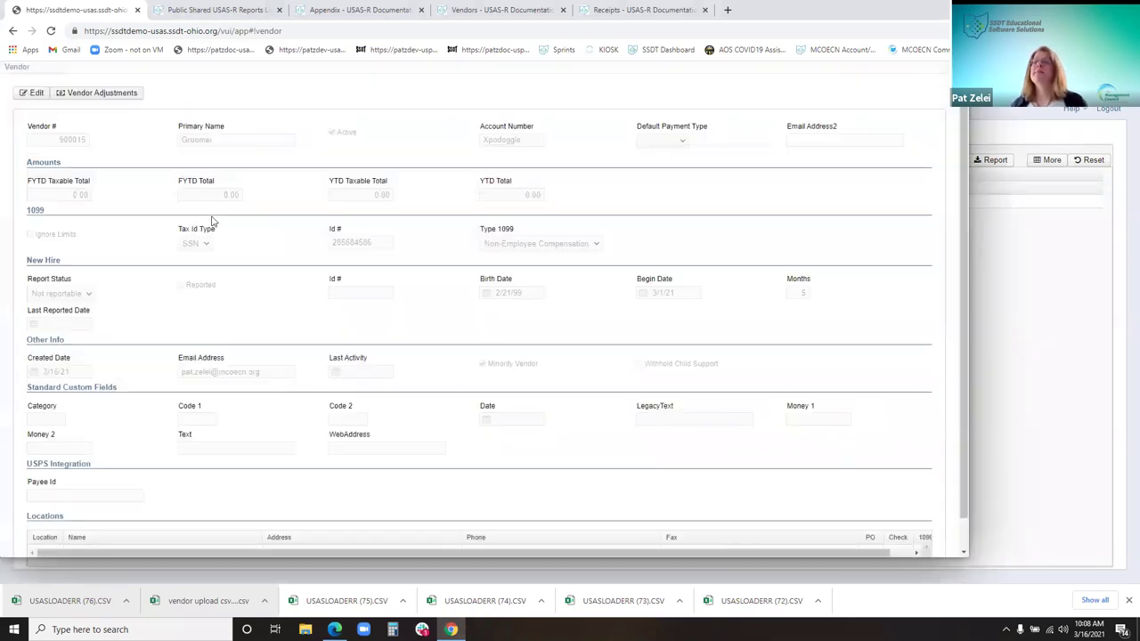
click(19, 95)
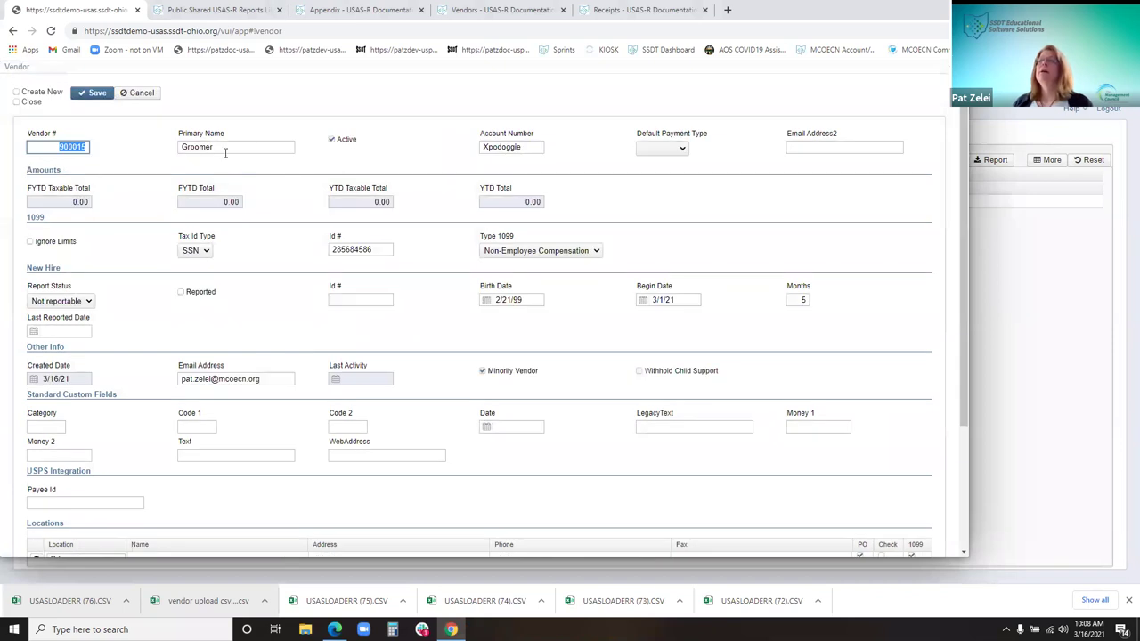
click(543, 146)
click(273, 145)
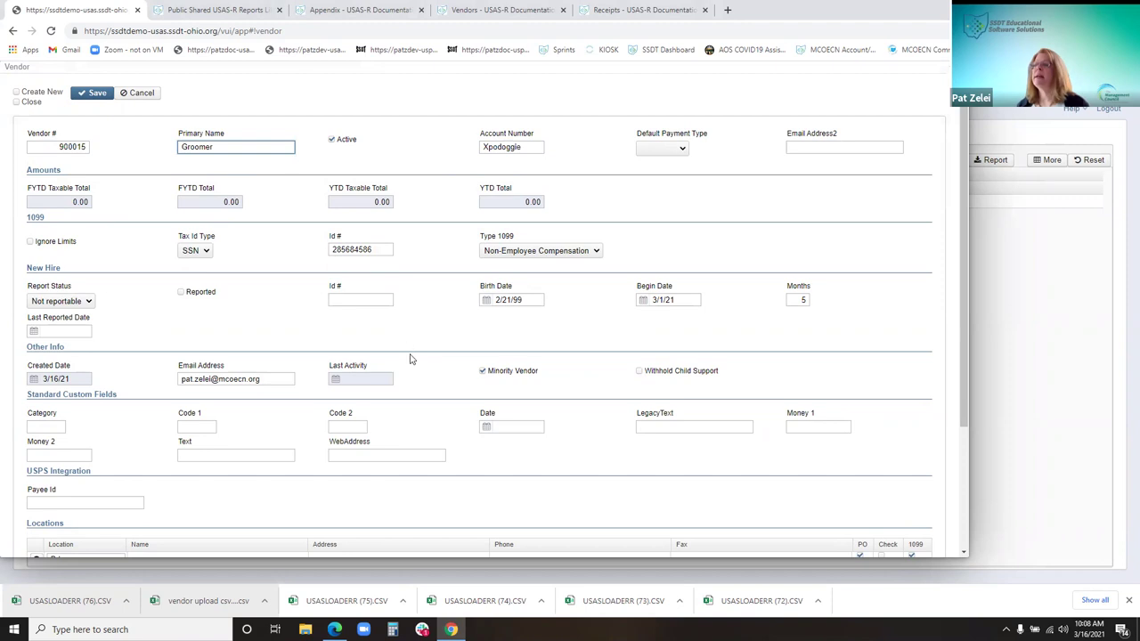
scroll(400, 367, down, 5)
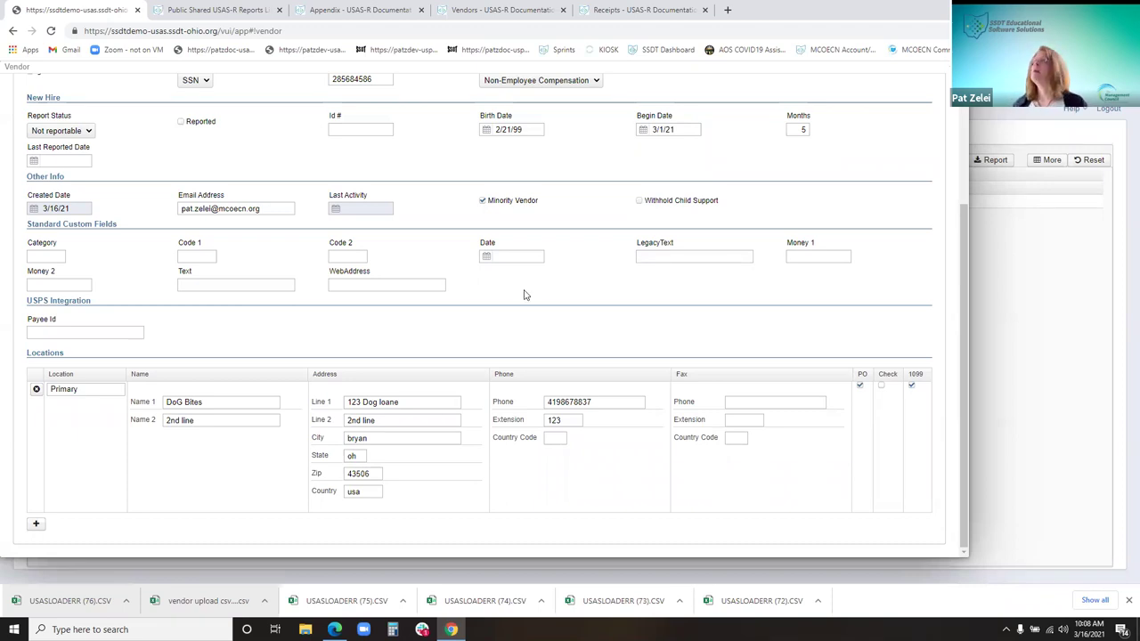
click(501, 10)
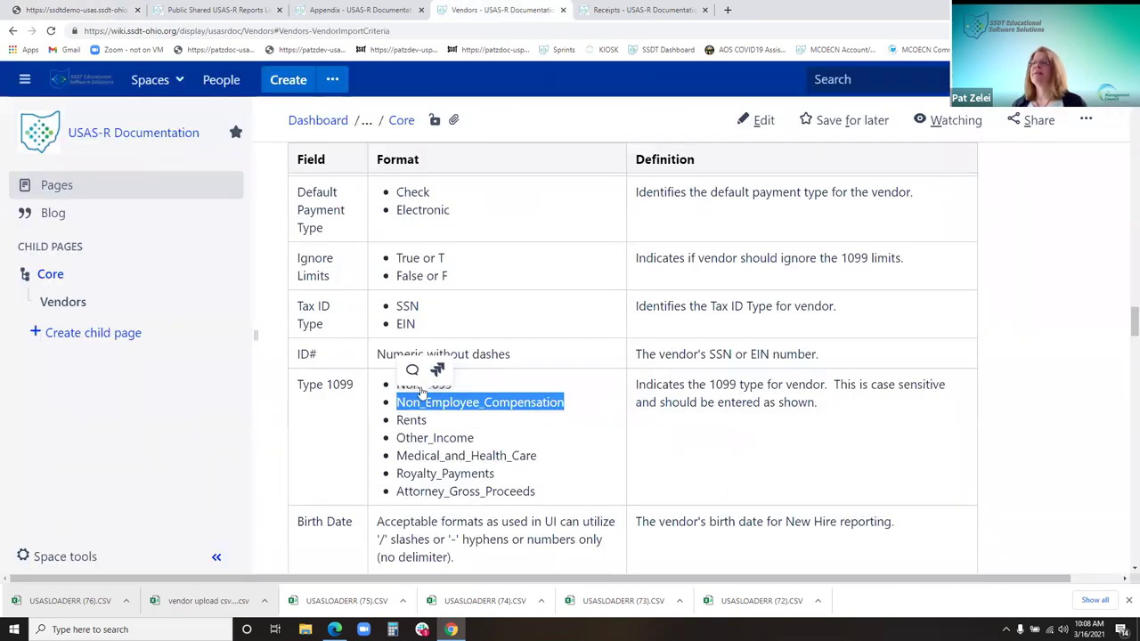
- Go from the vendor field table up to the Core documentation page, then to Vendors
scroll(684, 422, up, 2)
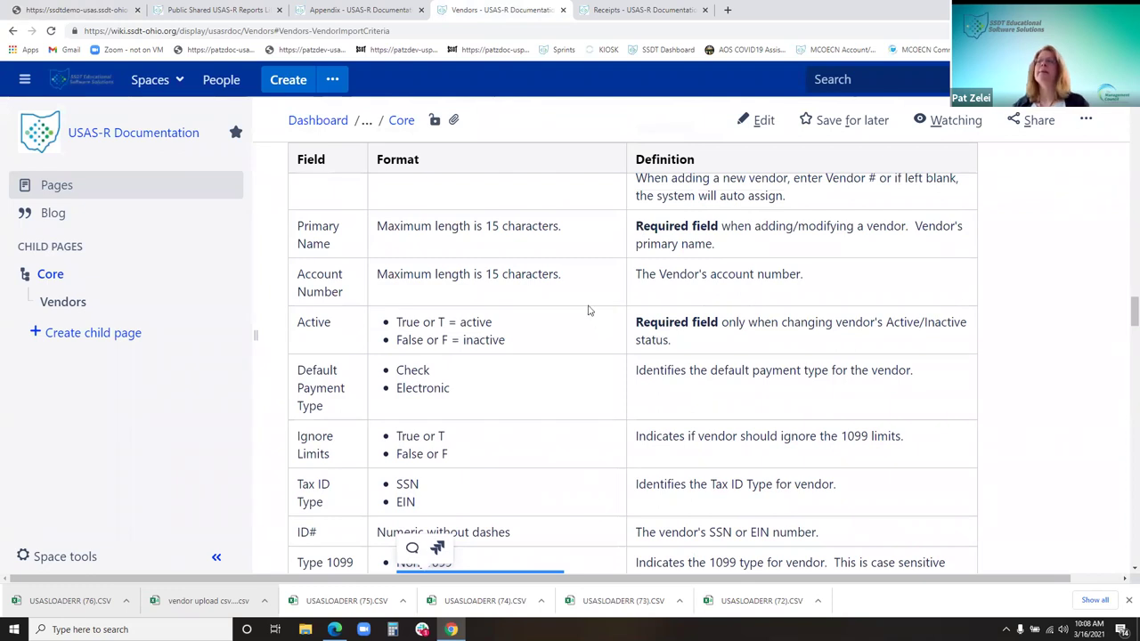
scroll(591, 311, up, 1)
click(55, 279)
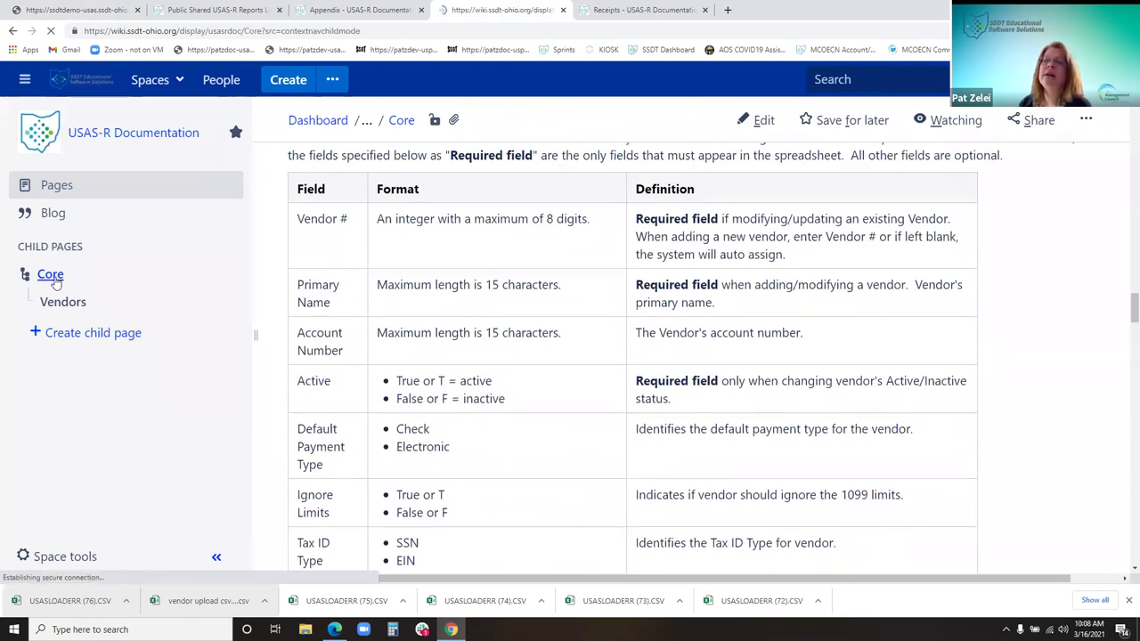
scroll(425, 454, down, 2)
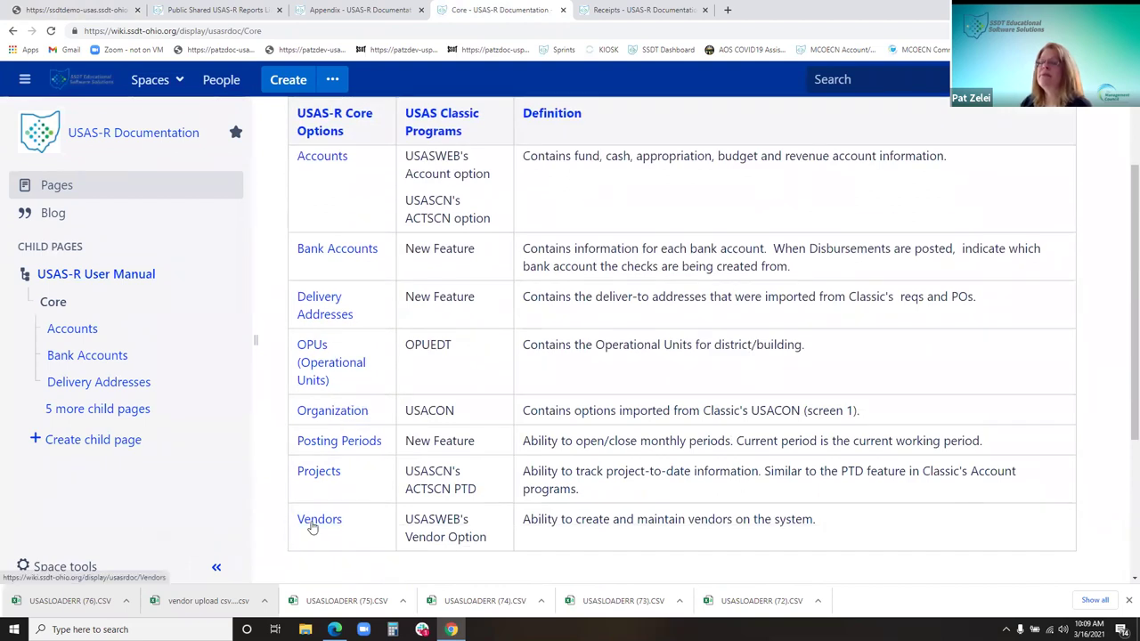
click(312, 522)
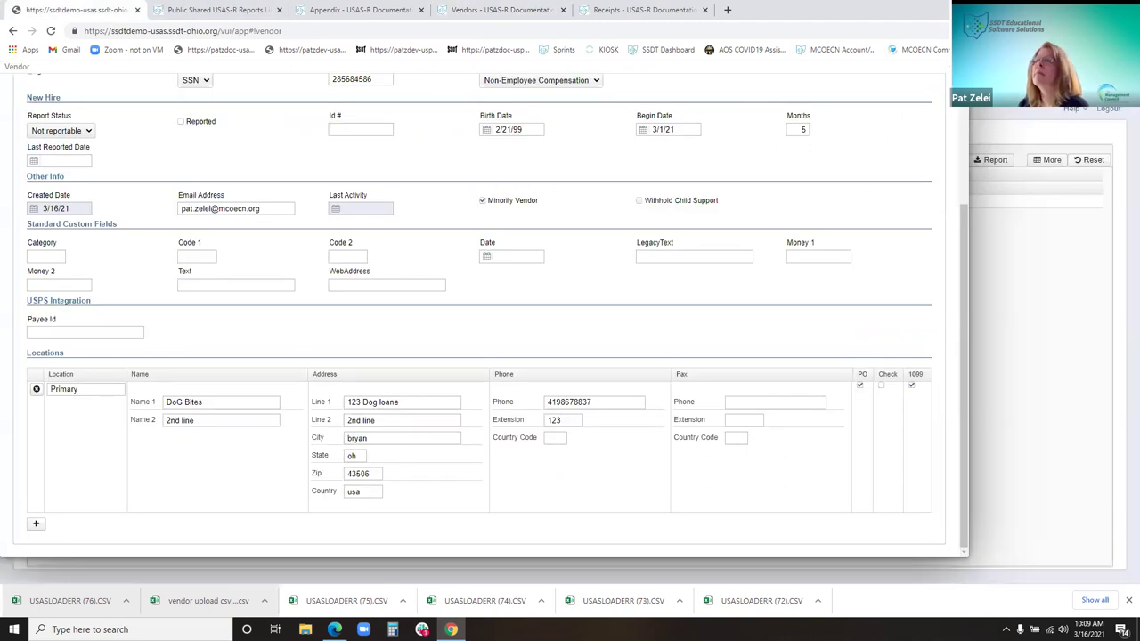
- Close the Groomer vendor record, leaving the vendor list filtered to Groomer, and browse the Transaction menu
click(1112, 312)
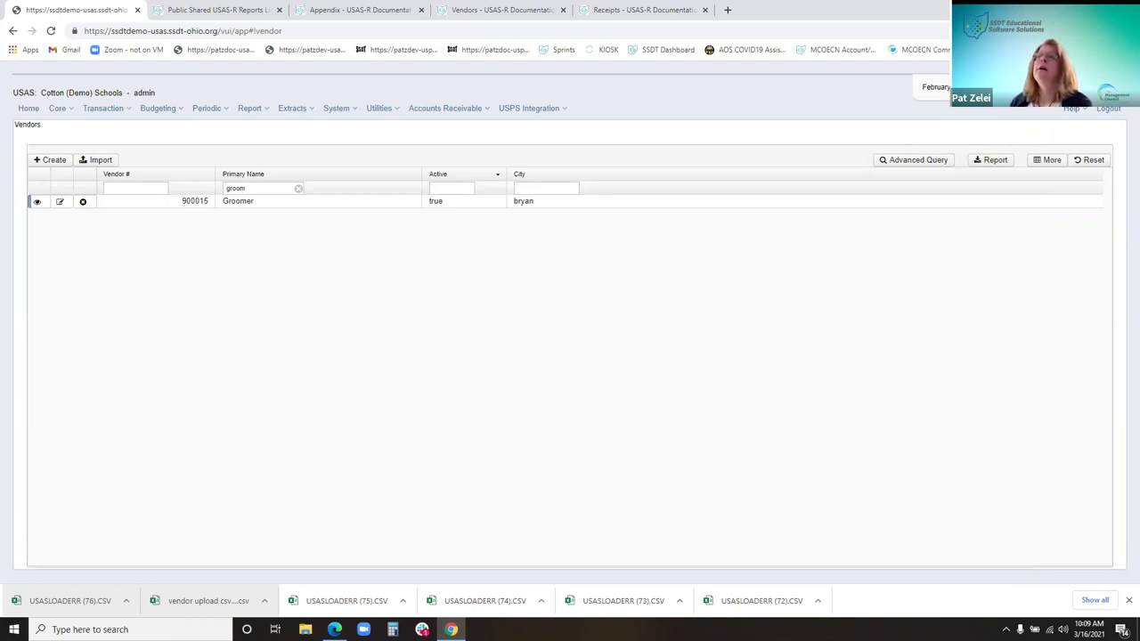
click(114, 111)
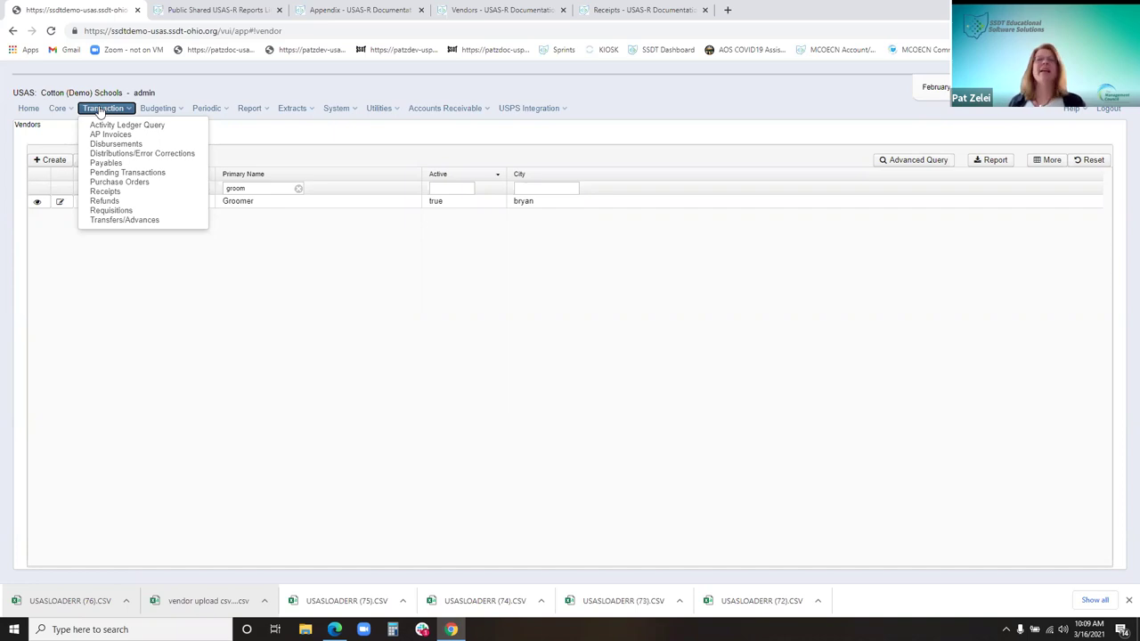
key(Down)
key(Down)
key(Down)
key(Down)
key(Down)
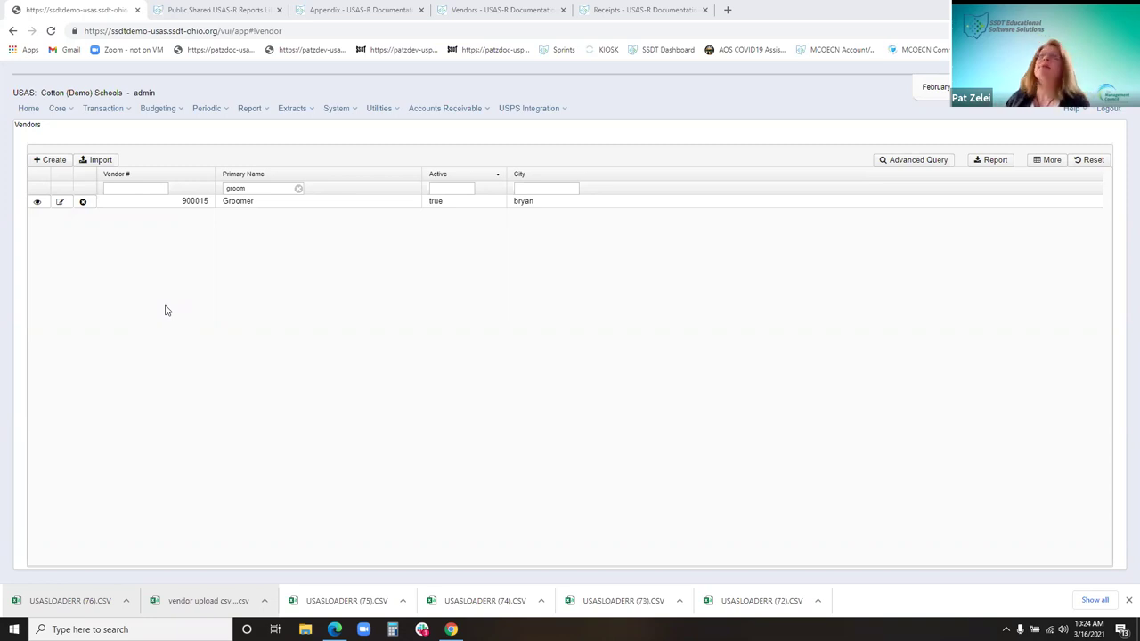
- Look through the Budgeting, Core and Transaction menus, then go to Requisitions
click(158, 108)
click(58, 108)
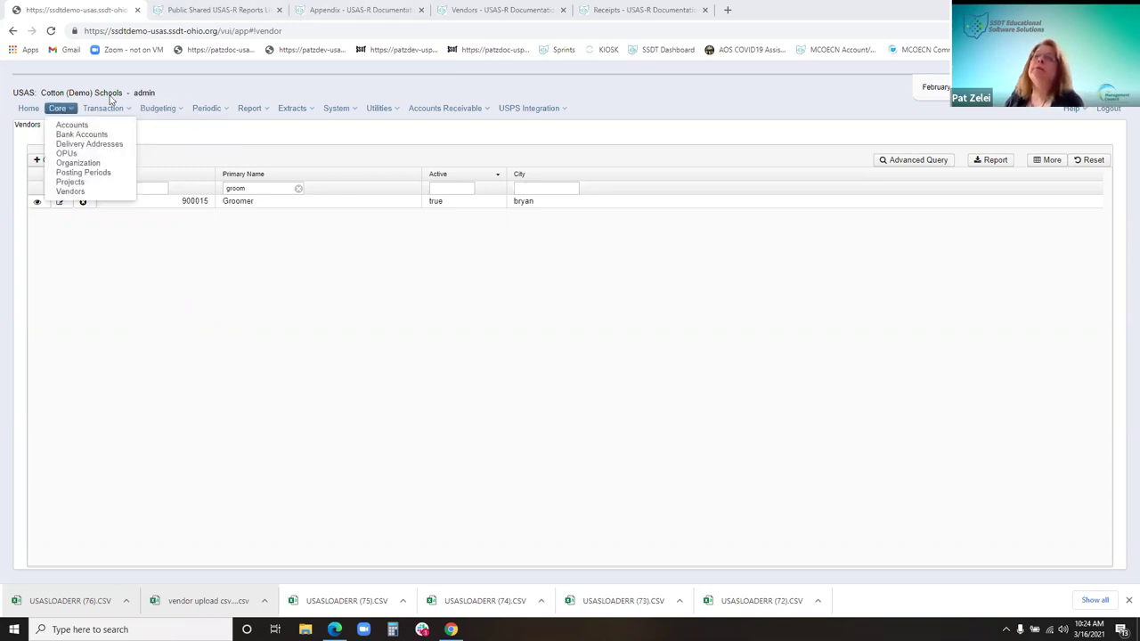
click(105, 108)
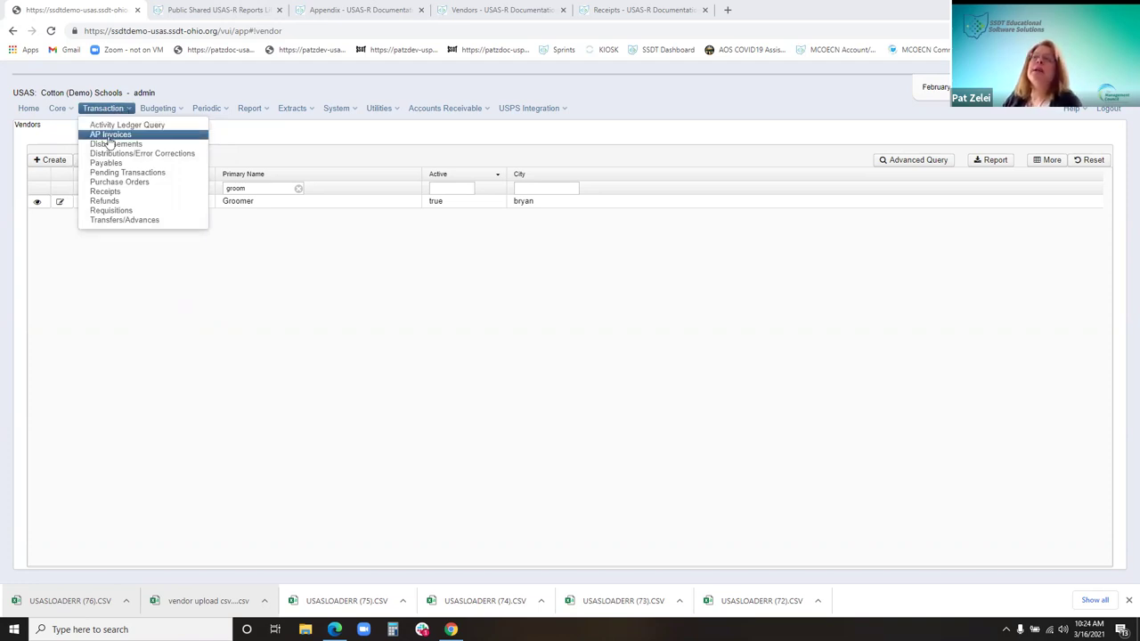
click(143, 211)
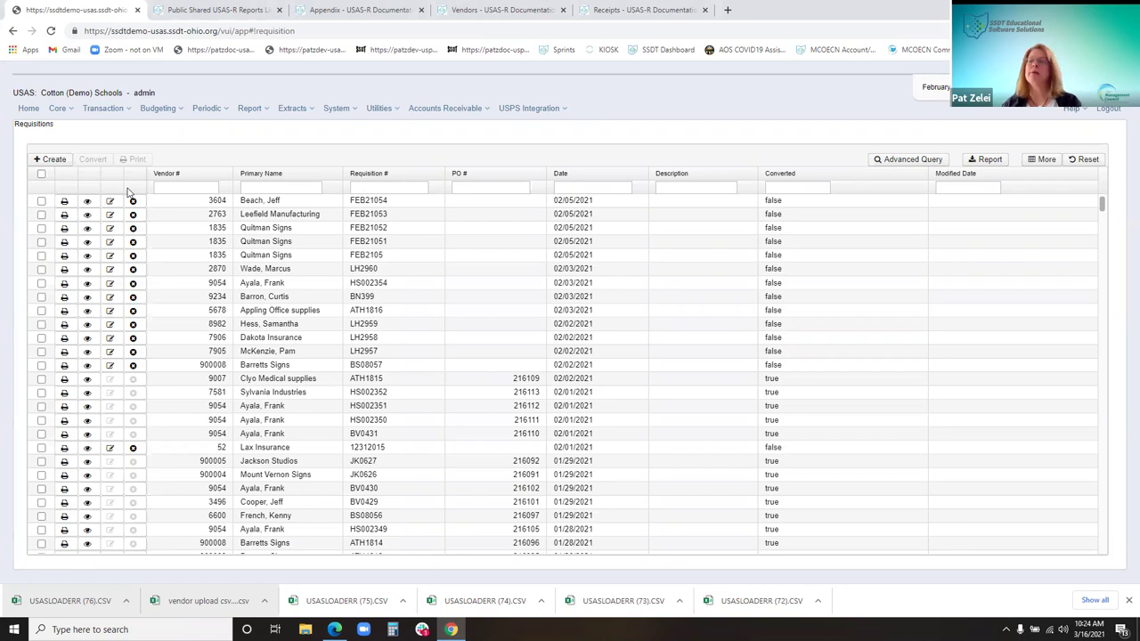
- Select the first four requisitions and check print options without printing
click(41, 203)
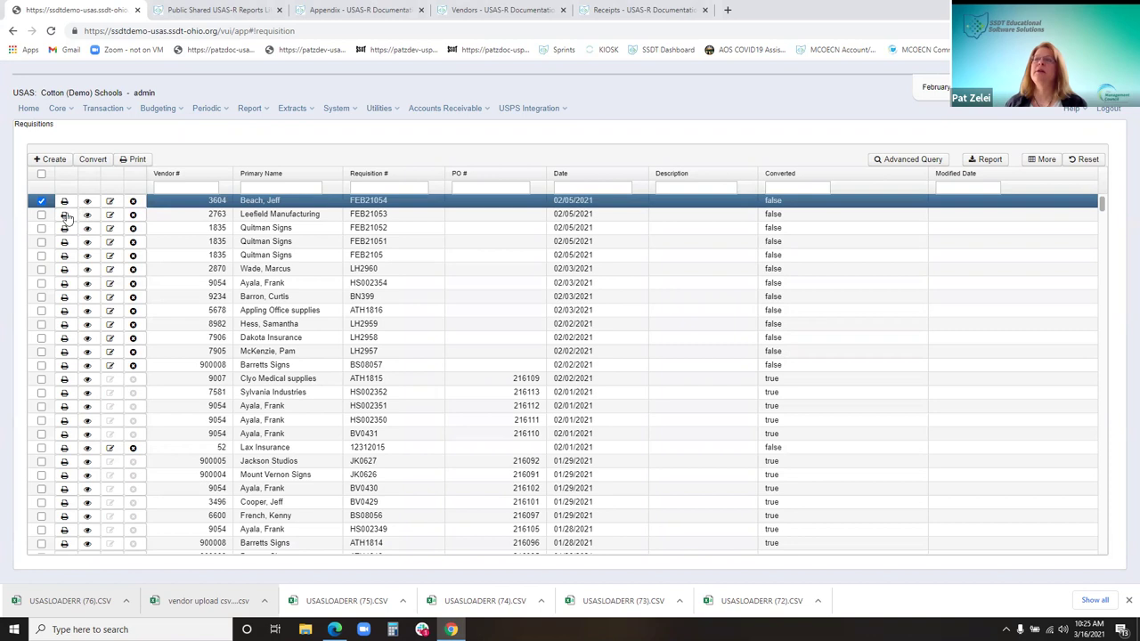
click(41, 214)
click(41, 228)
click(41, 241)
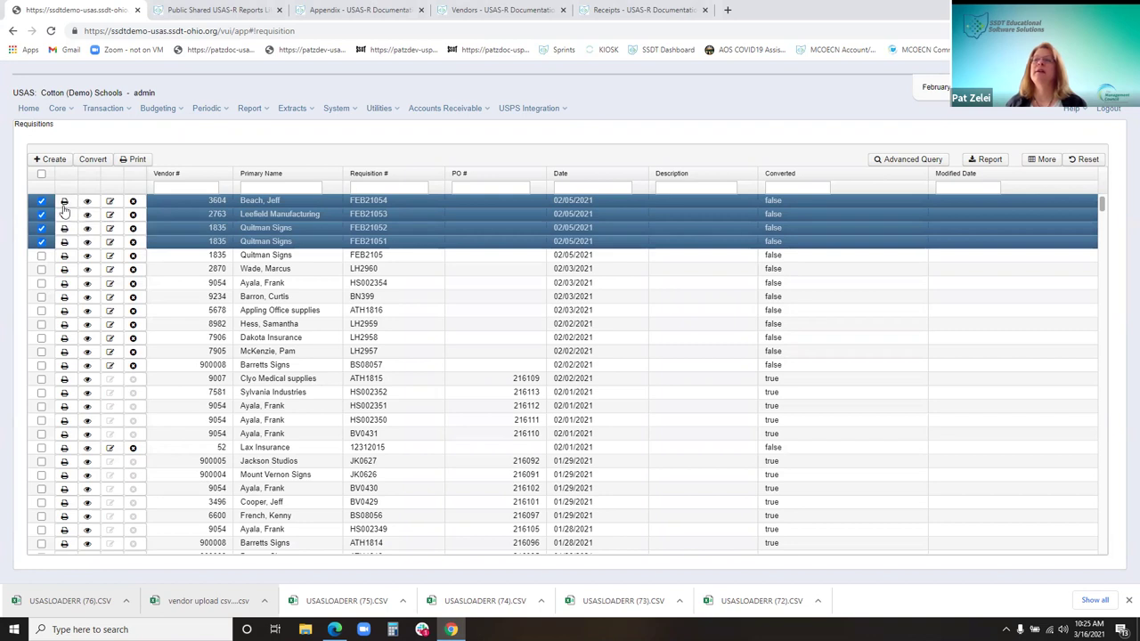
click(66, 229)
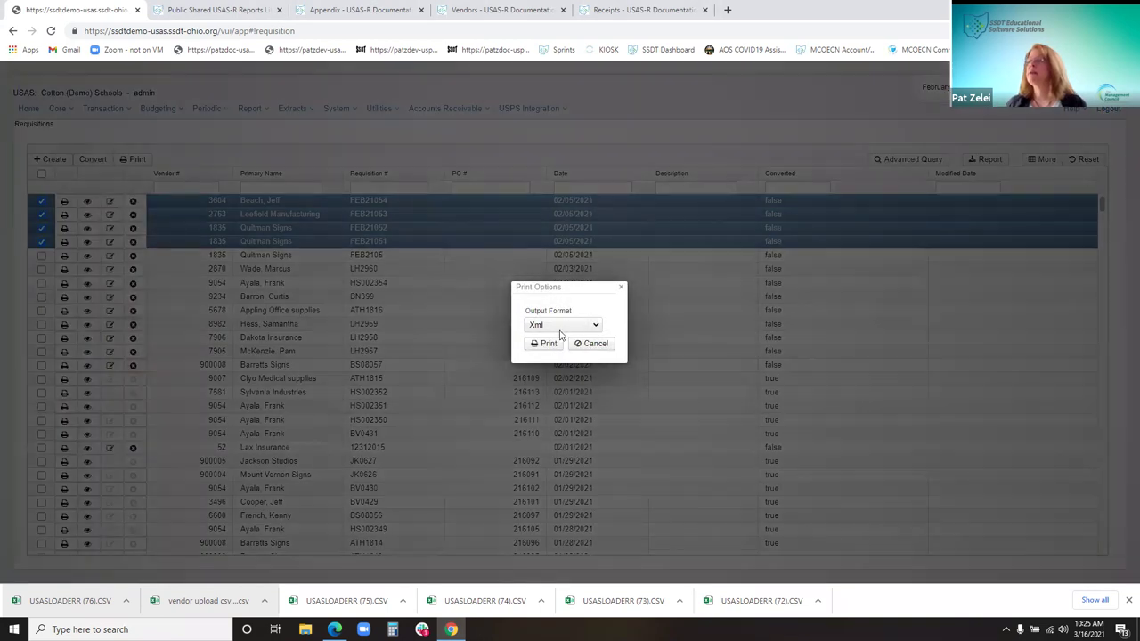
click(593, 344)
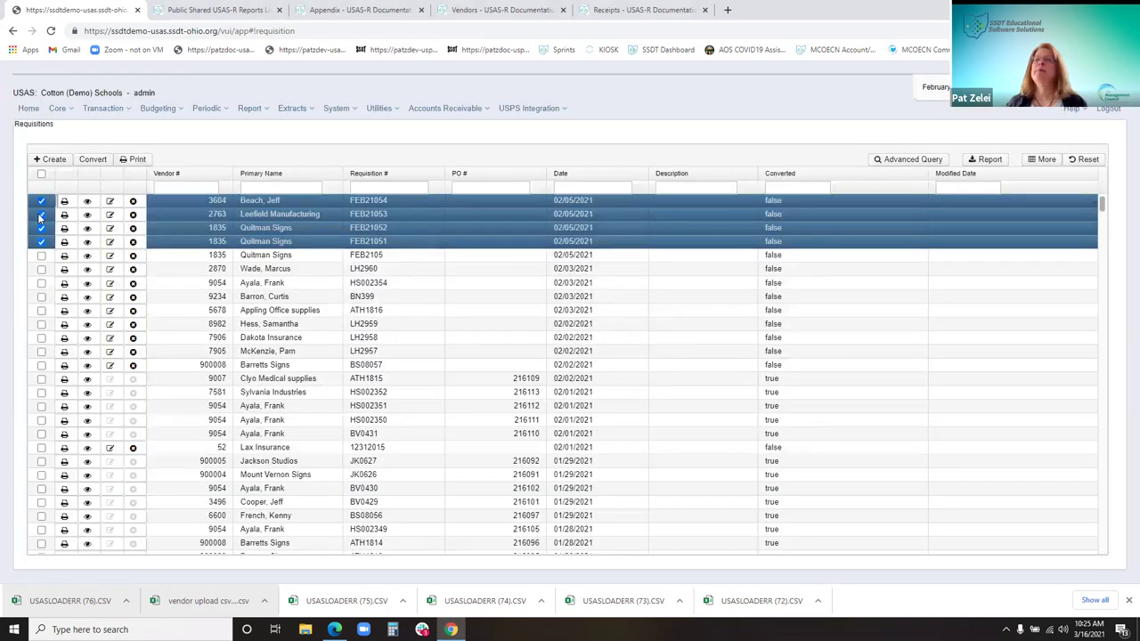
- Narrow the selection to the first requisition and check its print options without printing
click(41, 215)
click(41, 229)
click(41, 241)
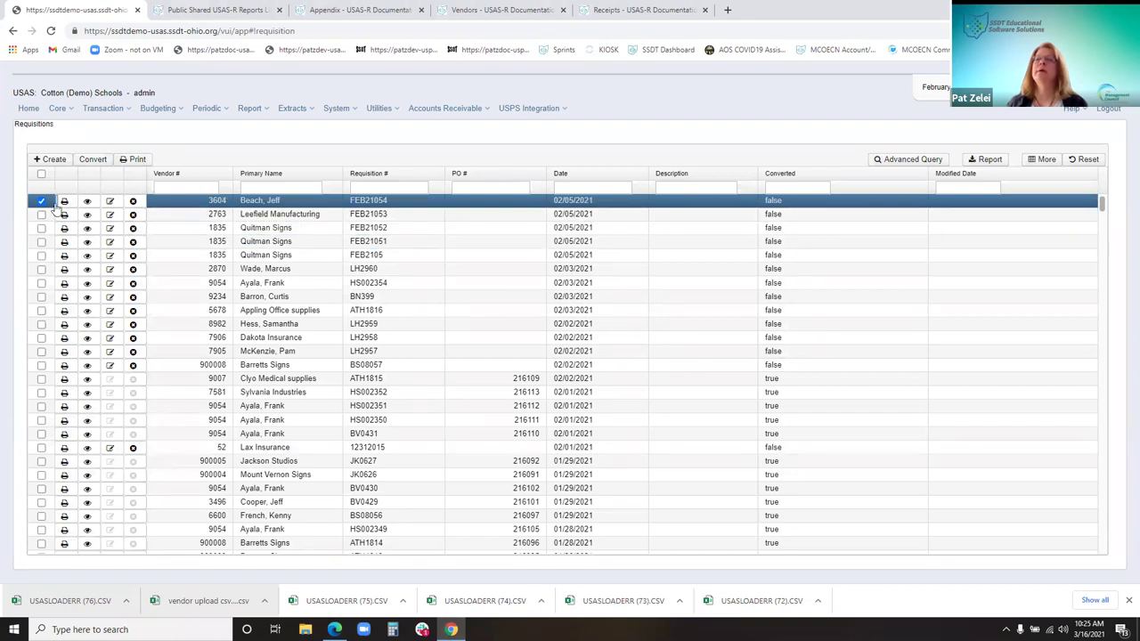
click(140, 159)
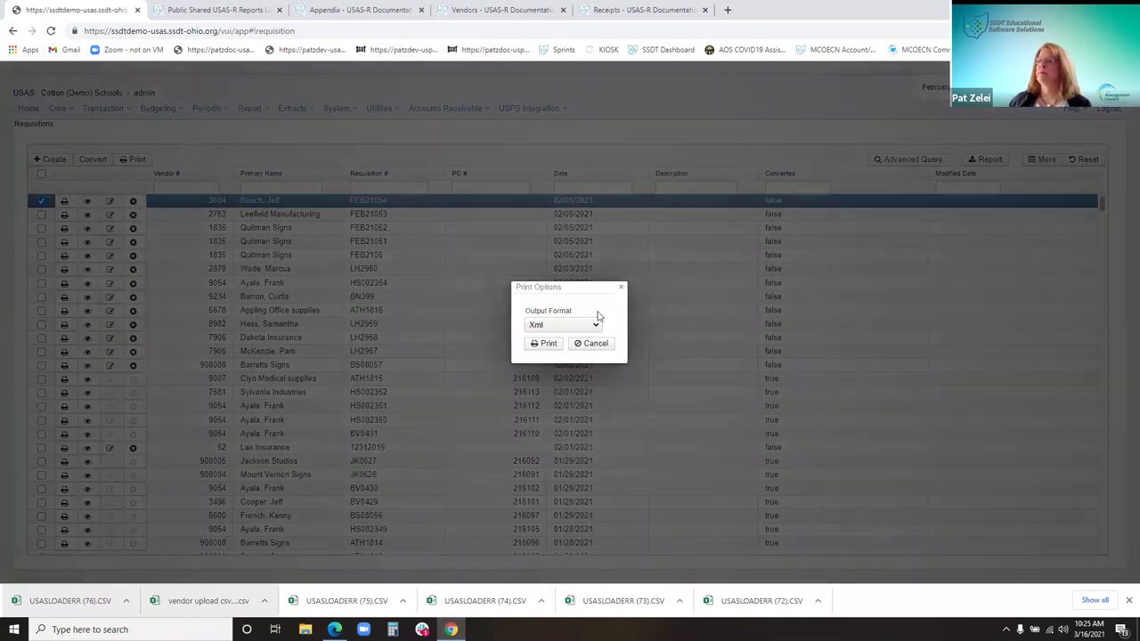
click(621, 287)
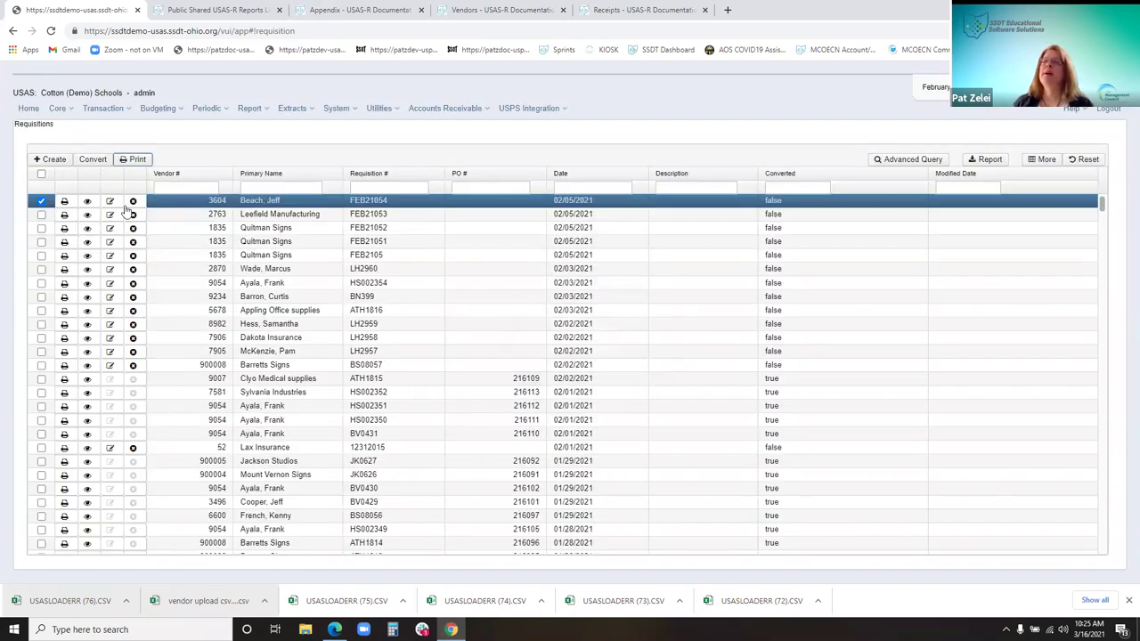
- Bring up the Convert Requisitions dialog for the first requisition alone
right_click(96, 161)
click(81, 179)
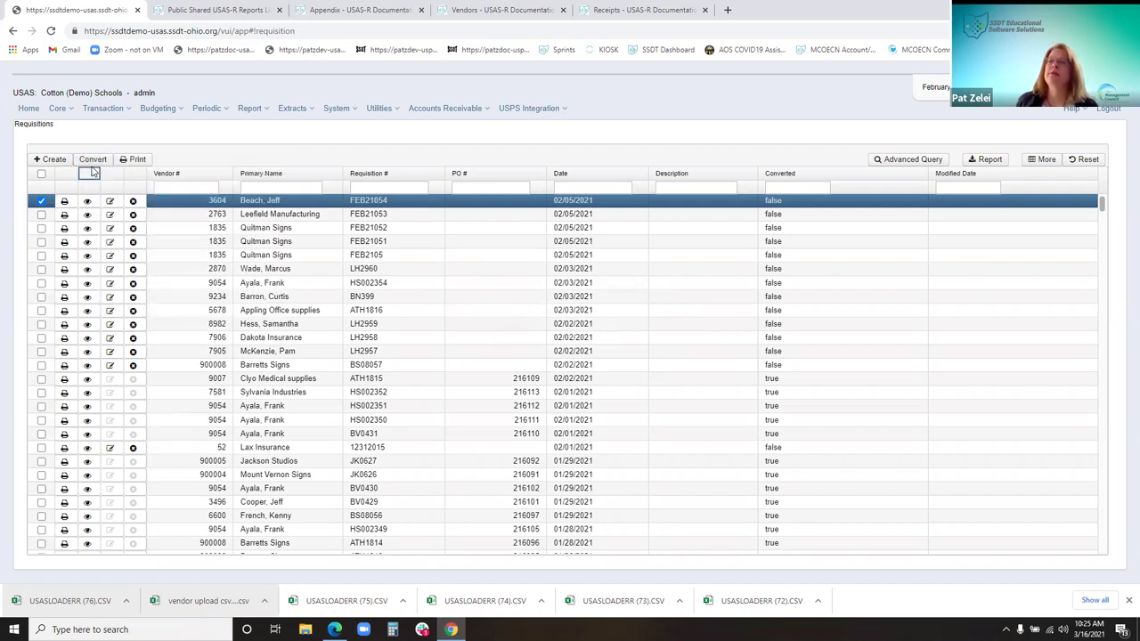
click(41, 215)
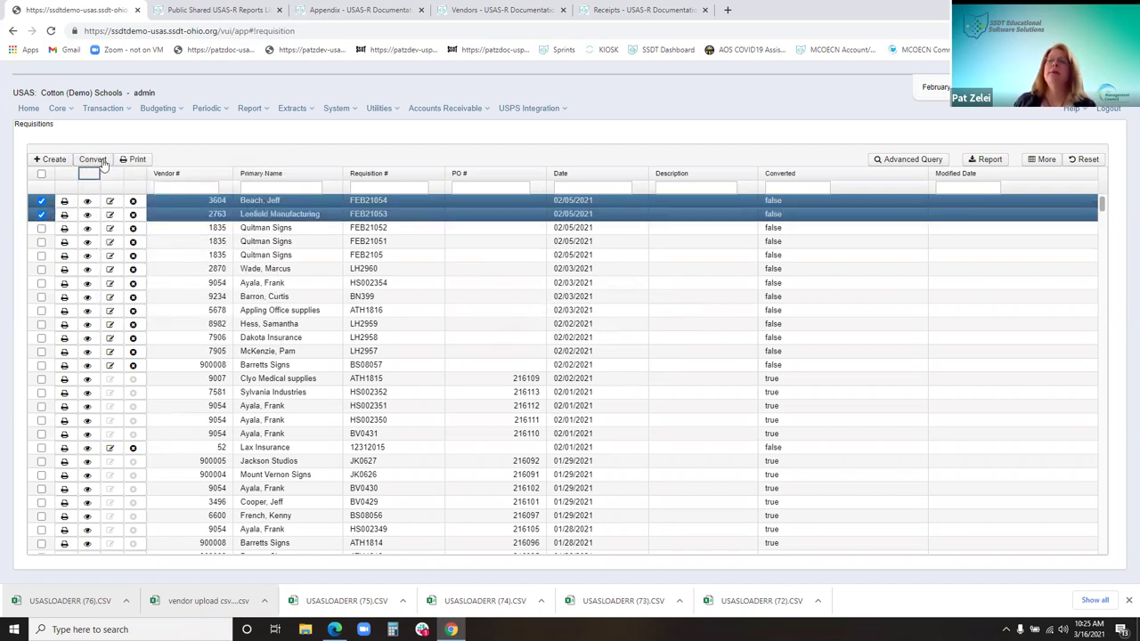
click(42, 215)
click(103, 160)
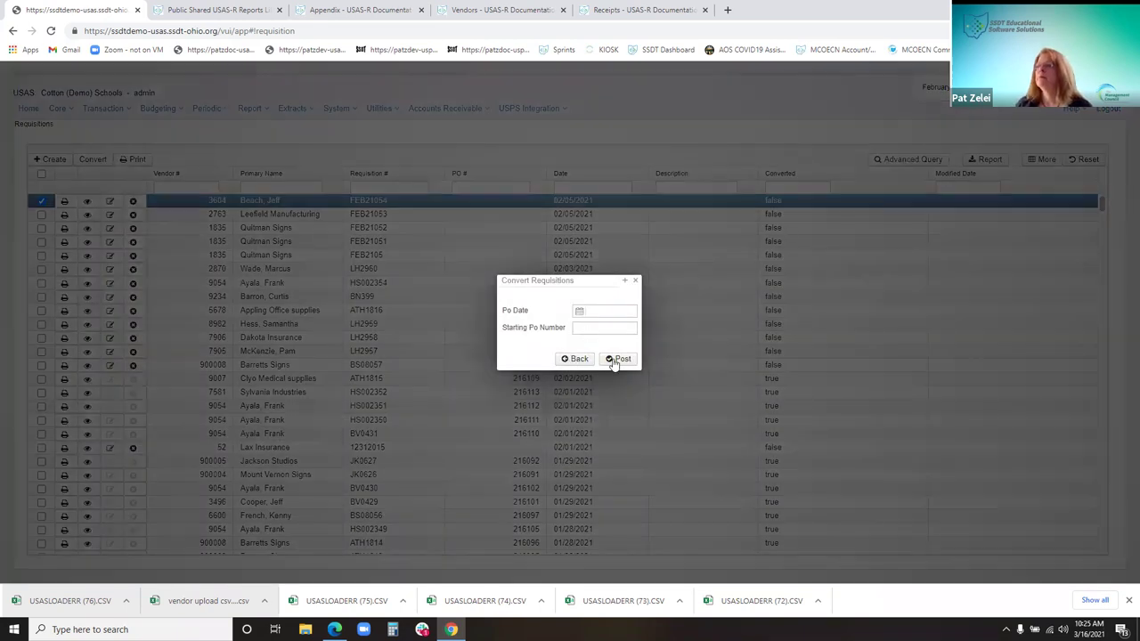
- Convert requisition FEB21054 to purchase order 2820702 dated 3/2/21 and dismiss the results
click(579, 311)
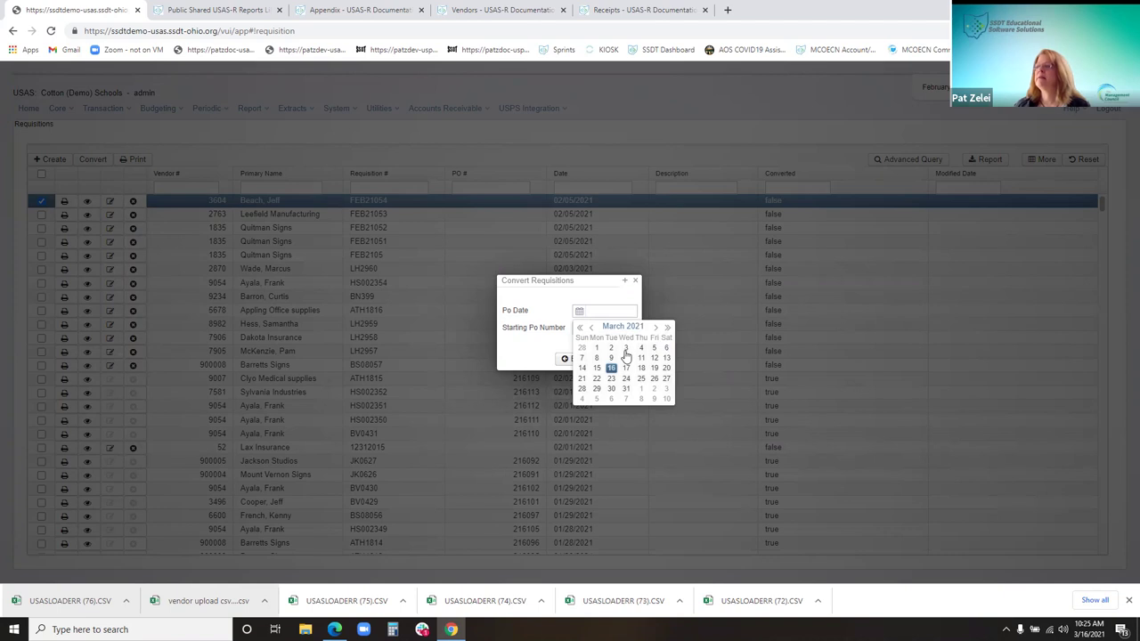
click(609, 348)
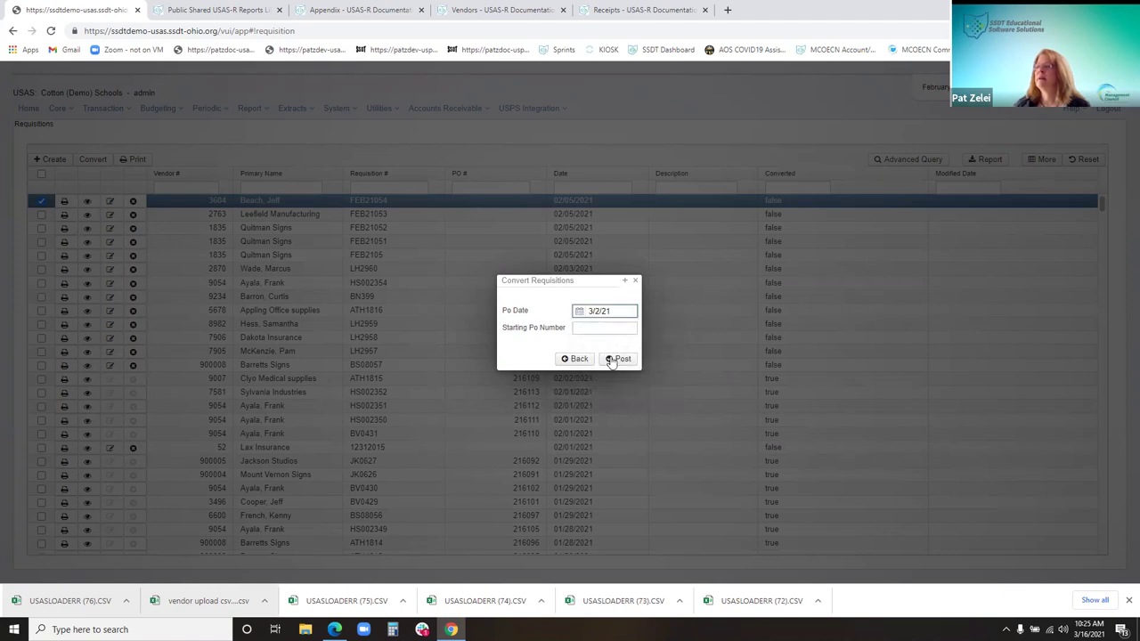
click(612, 359)
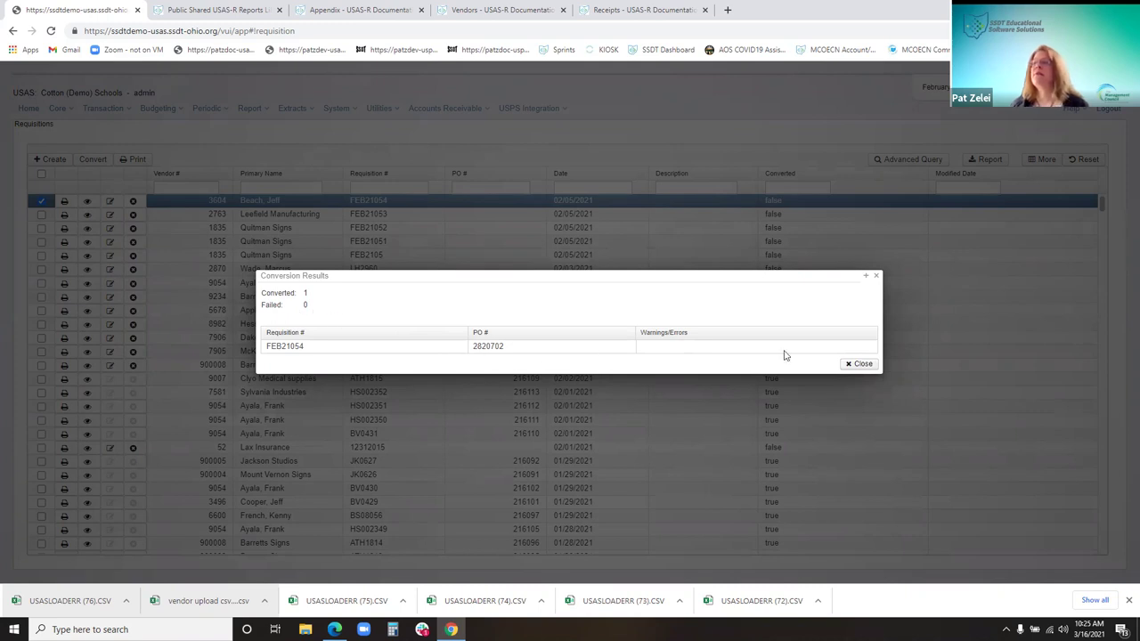
click(858, 365)
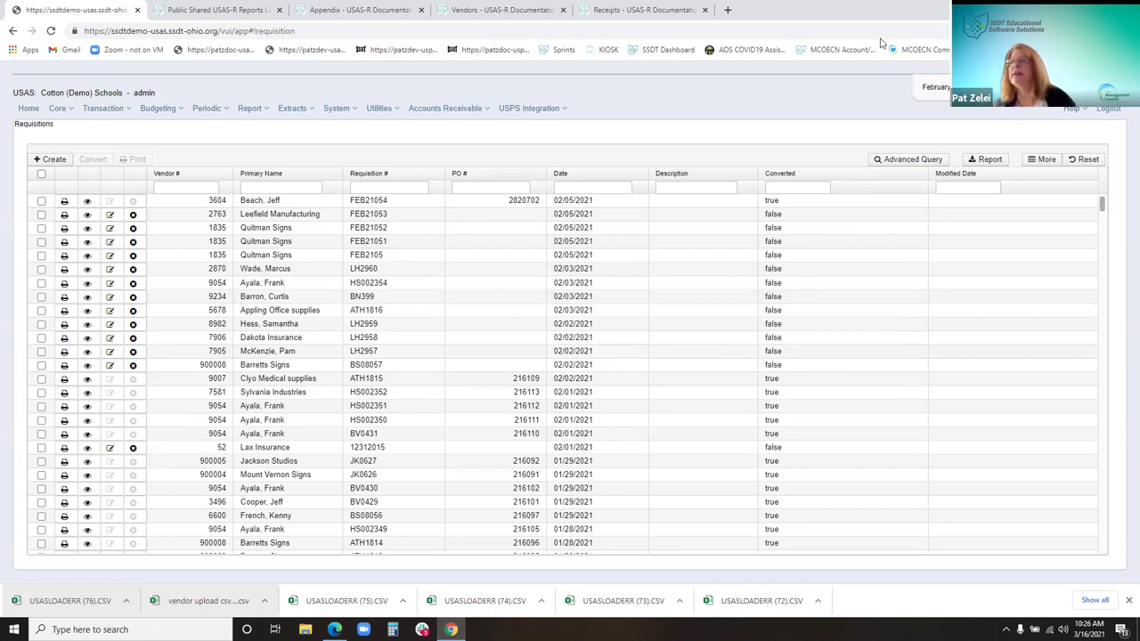
- Move the Converted column beside Requisition #, try and clear an 'f' filter, then start a new requisition
mouse_move(817, 176)
mouse_down()
mouse_move(507, 180)
mouse_move(458, 224)
mouse_move(438, 225)
mouse_up()
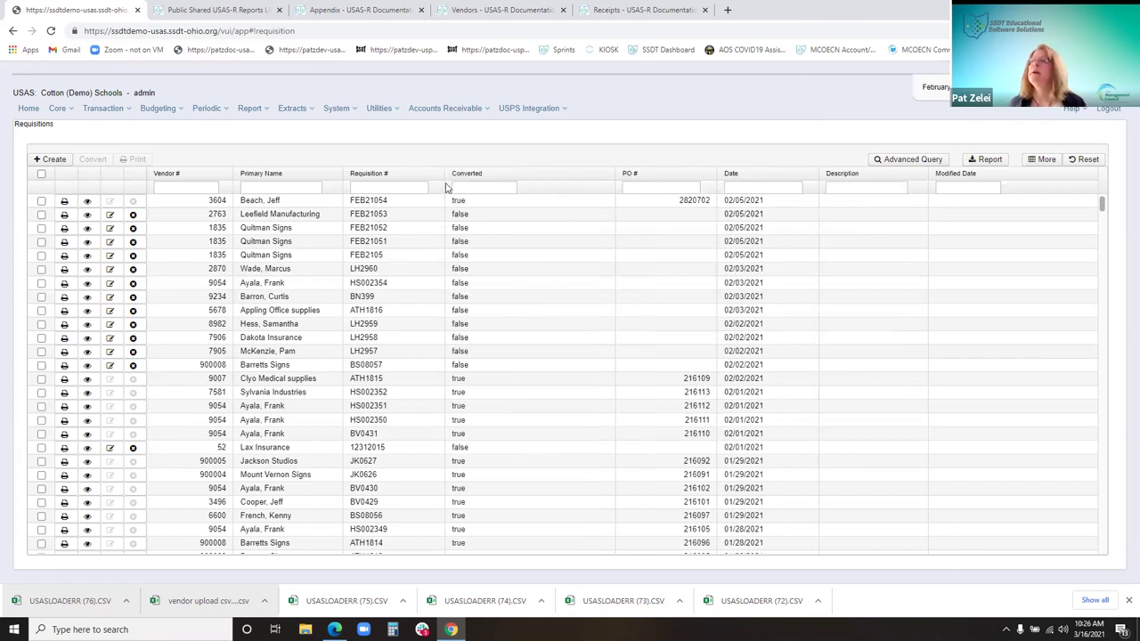
click(499, 187)
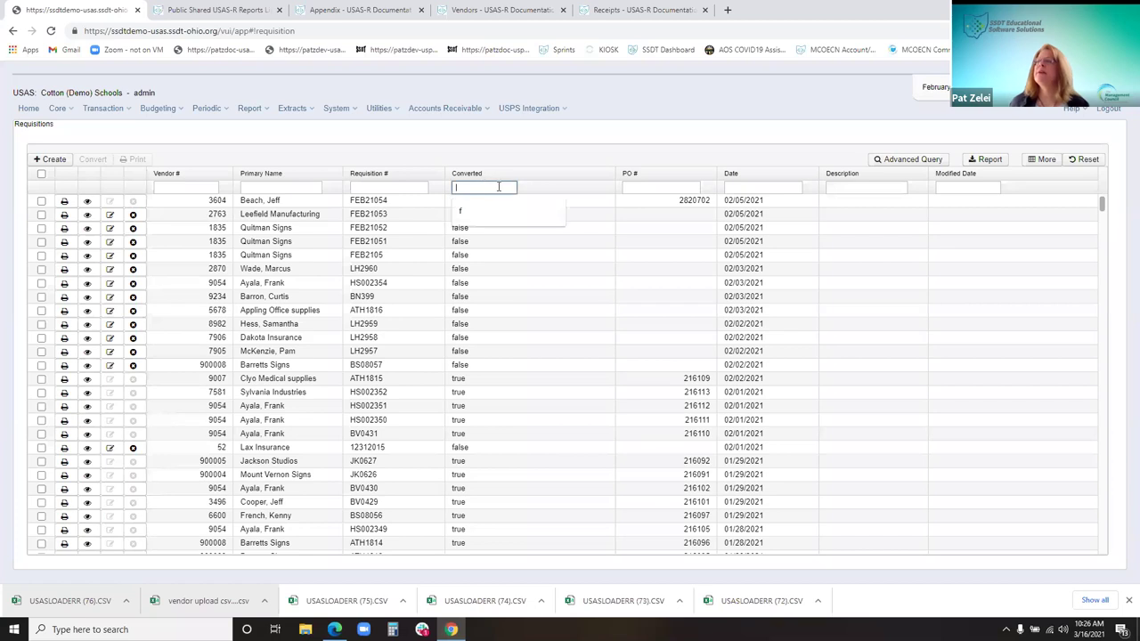
text(f)
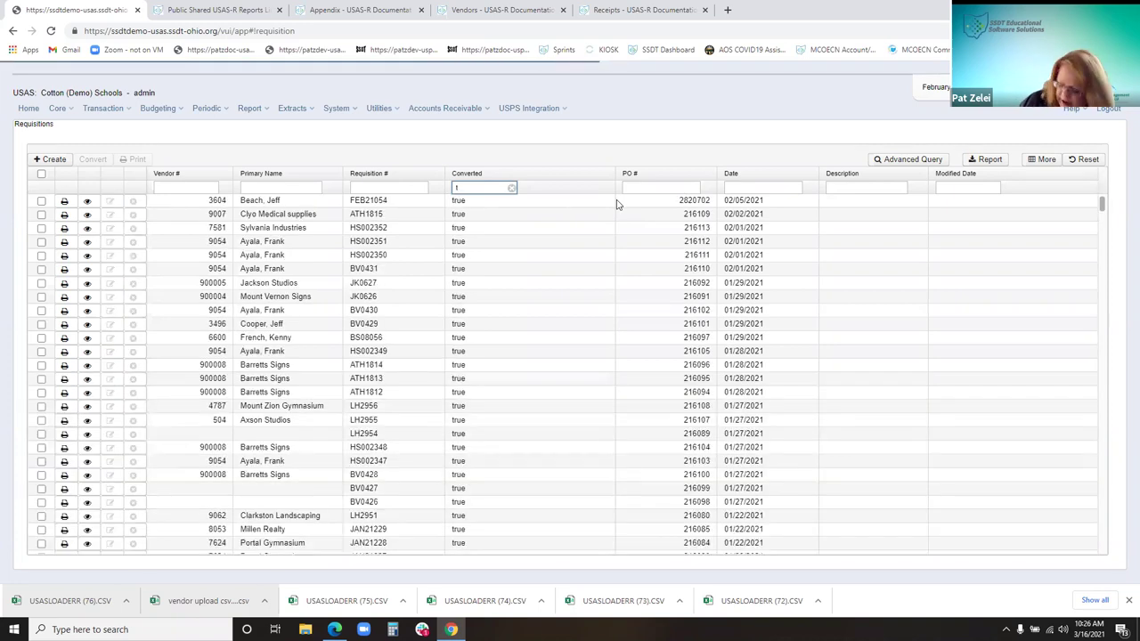
click(510, 189)
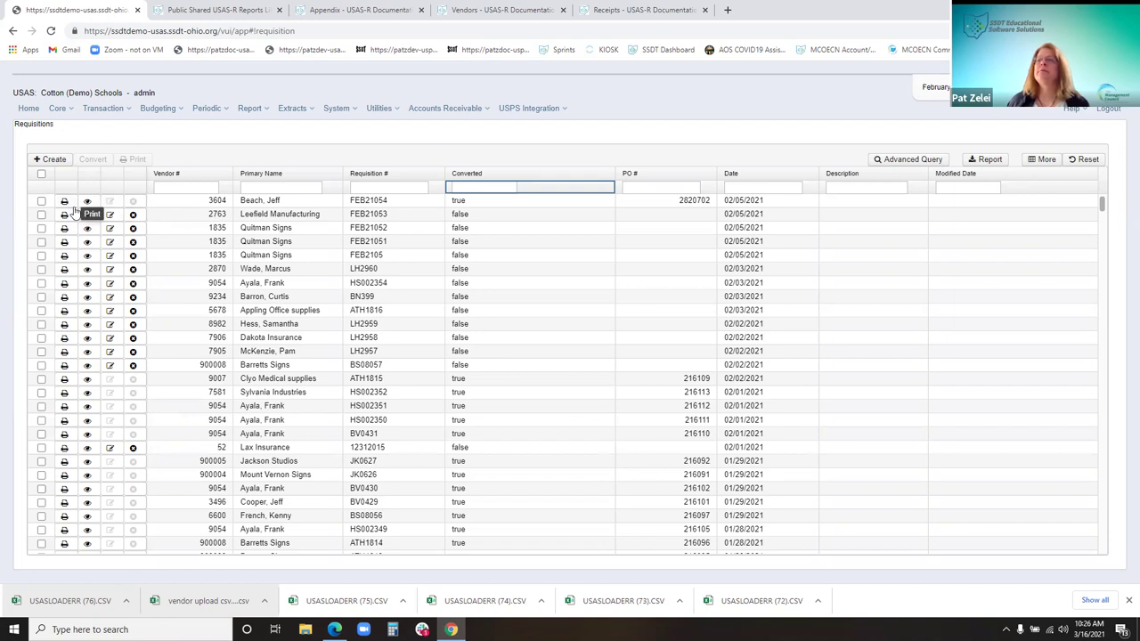
click(53, 162)
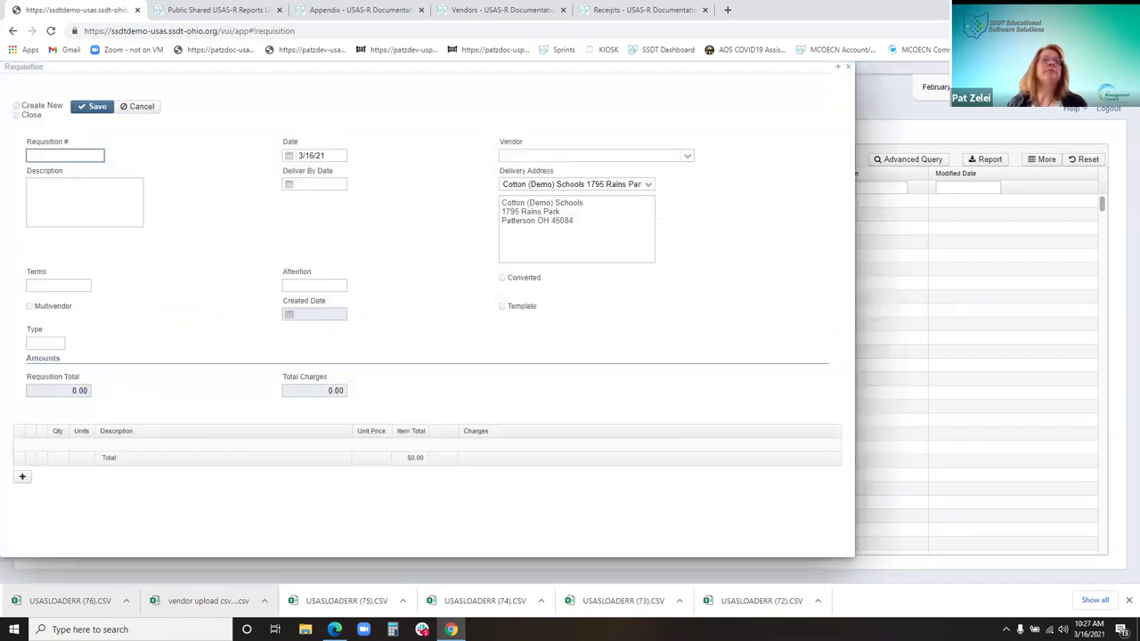
- Tick Close so the requisition closes after saving, and reposition the form to reveal the menus
drag(746, 79, 916, 79)
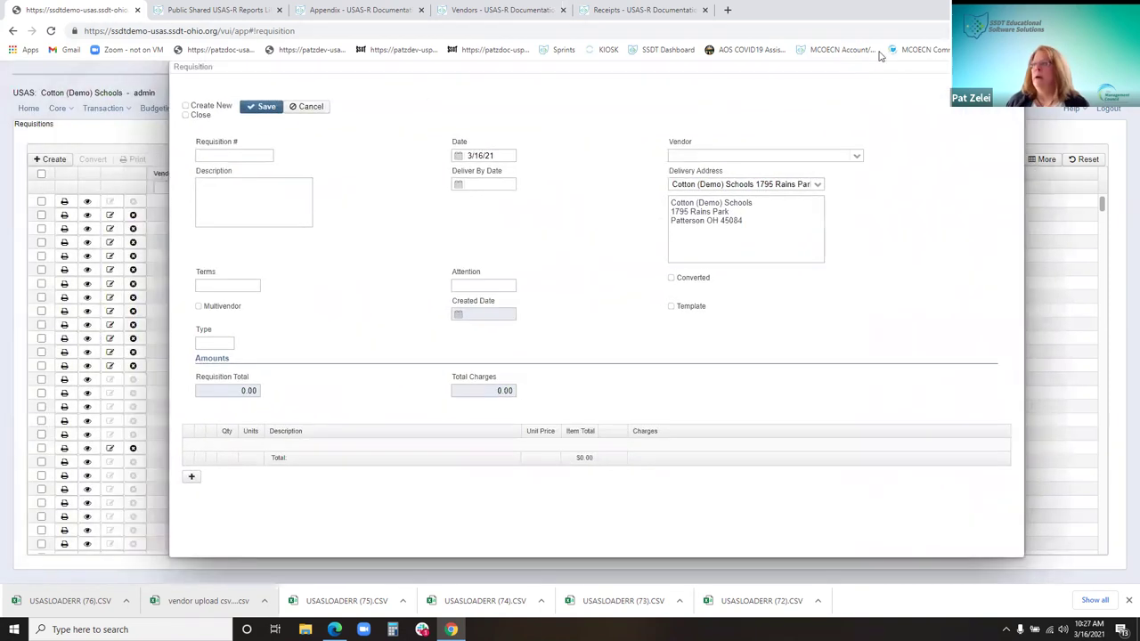
click(187, 115)
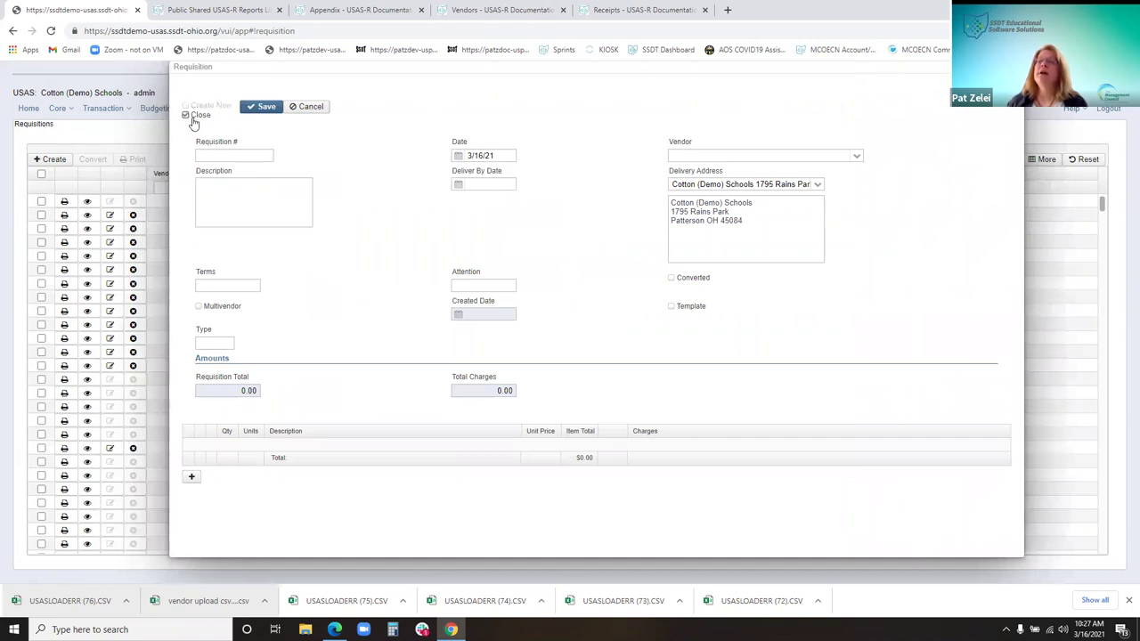
click(254, 155)
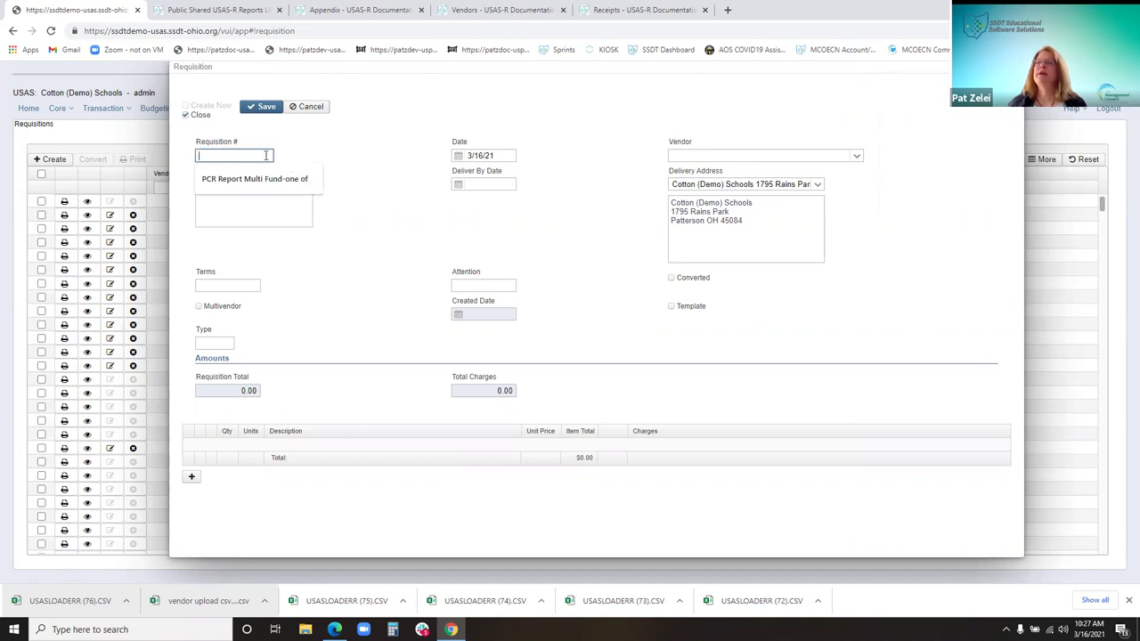
click(284, 153)
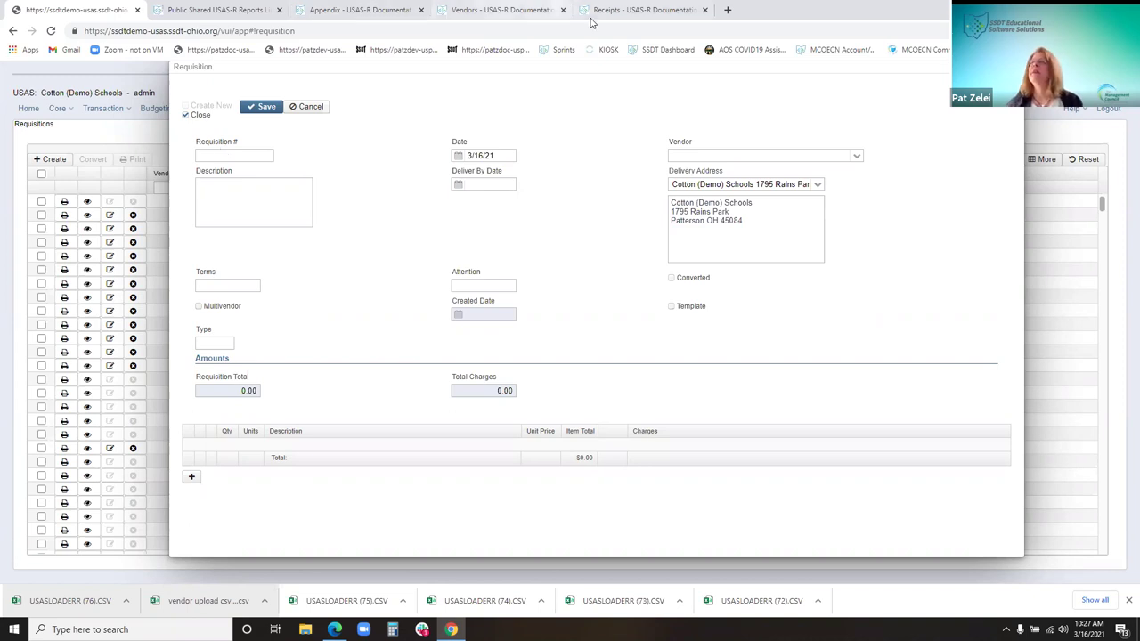
drag(581, 67, 434, 140)
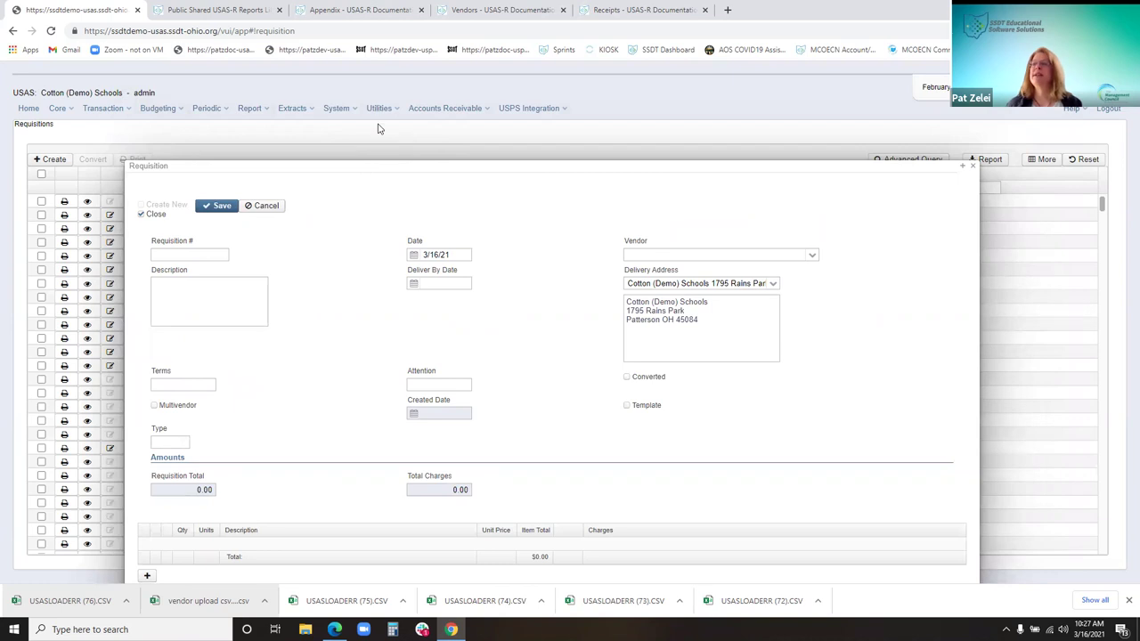
drag(395, 168, 369, 107)
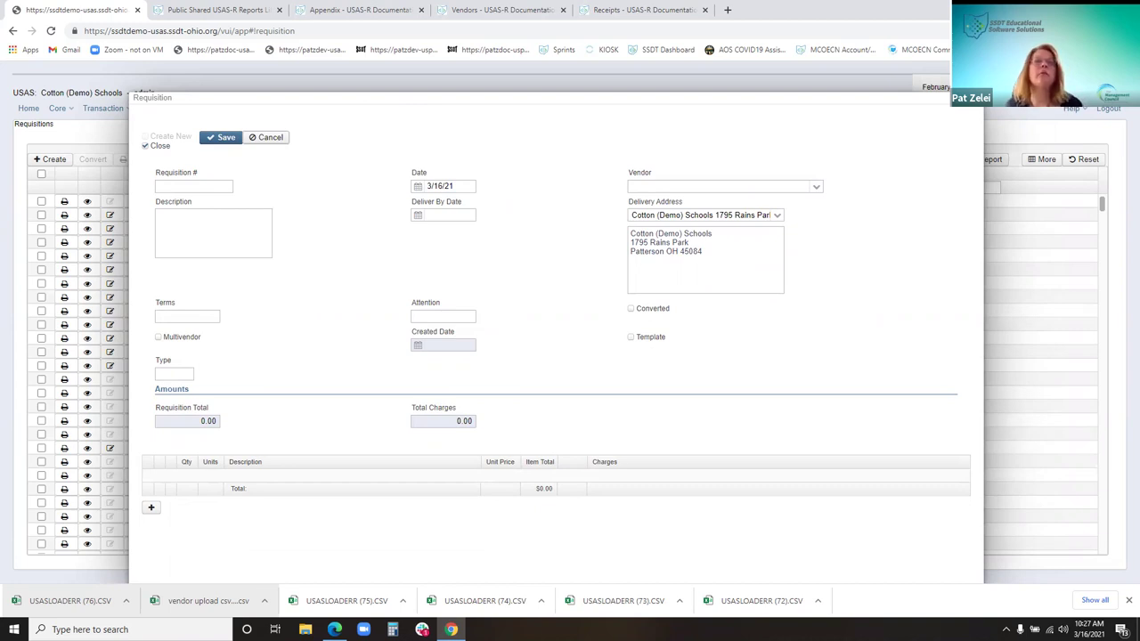
- Move through the number, terms and date fields, then select the date 3/16/21 for replacement
click(188, 188)
key(Tab)
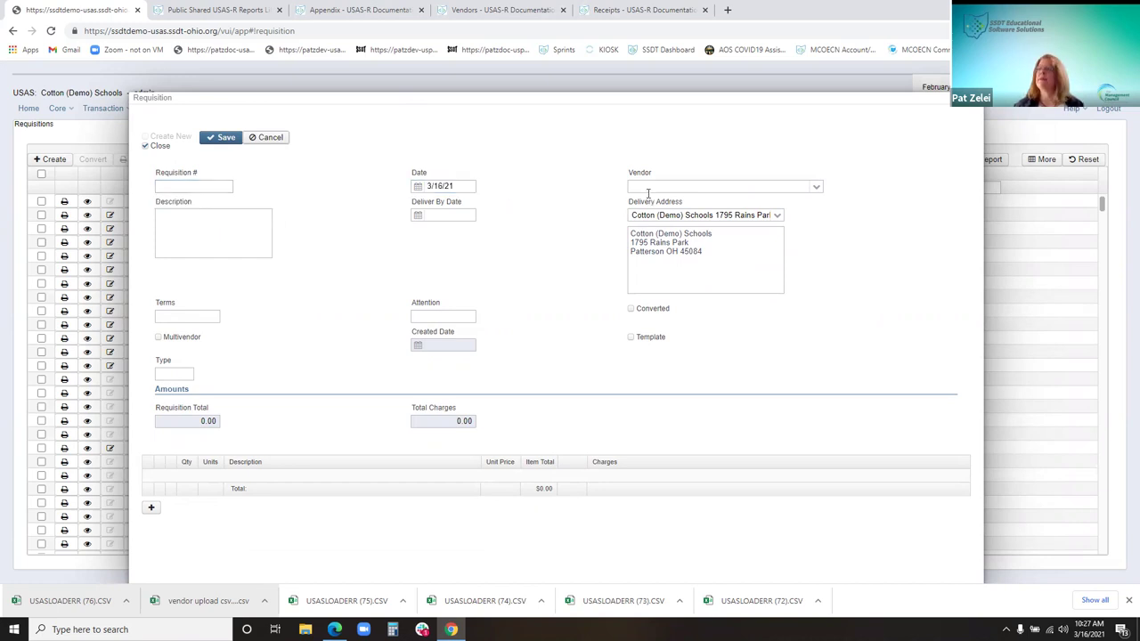
click(187, 316)
click(437, 187)
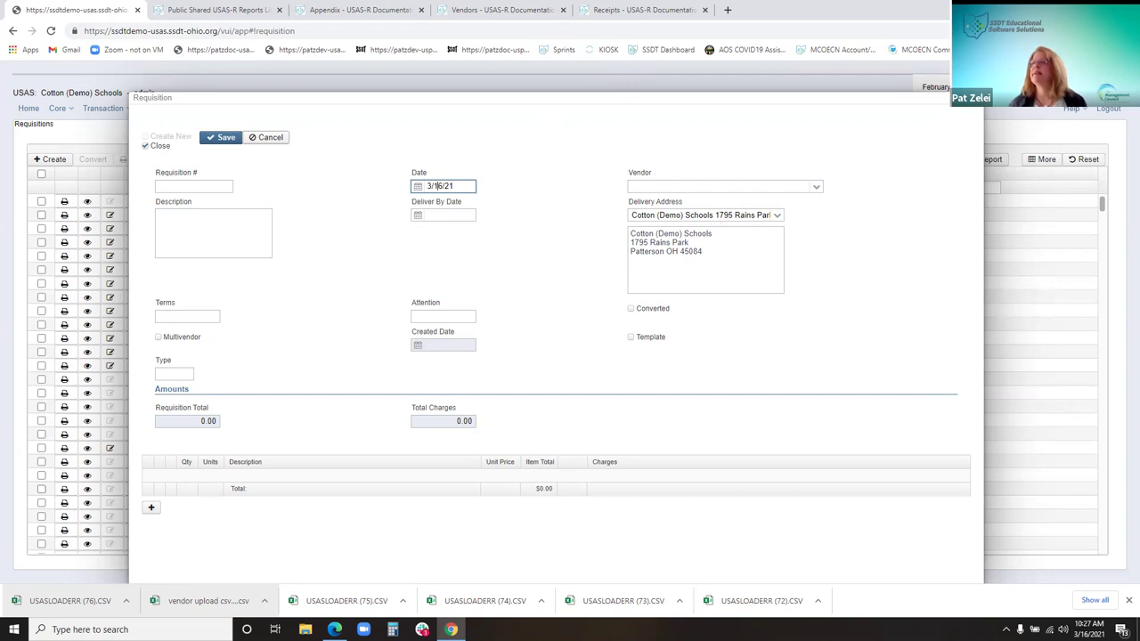
drag(461, 187, 423, 187)
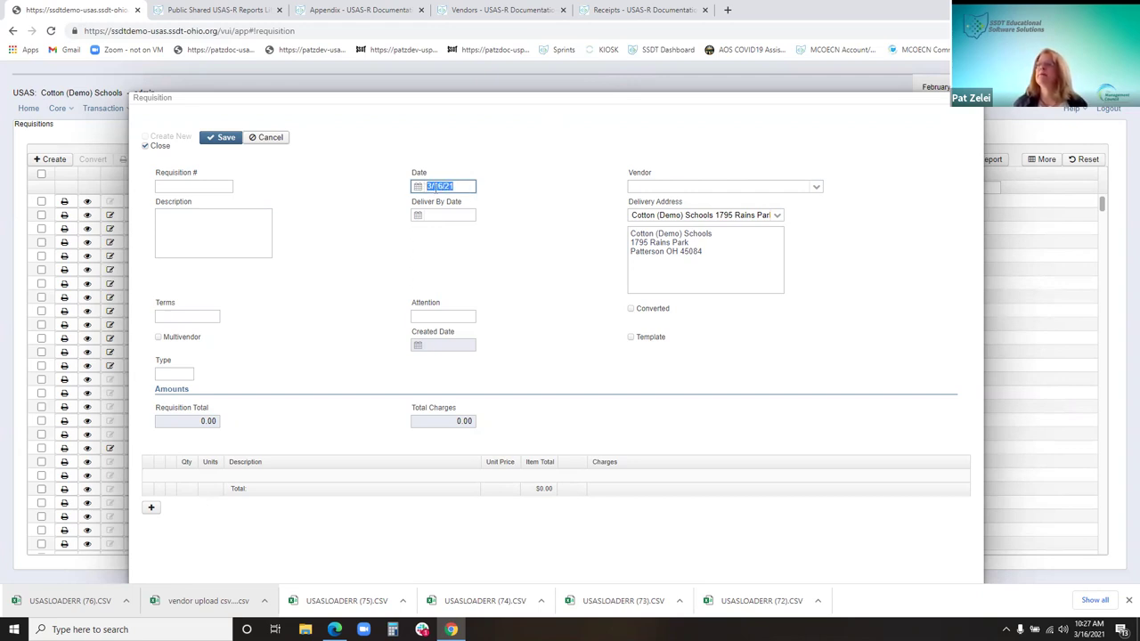
click(840, 102)
mouse_move(816, 94)
mouse_down()
mouse_move(810, 140)
mouse_move(834, 243)
mouse_move(817, 112)
mouse_up()
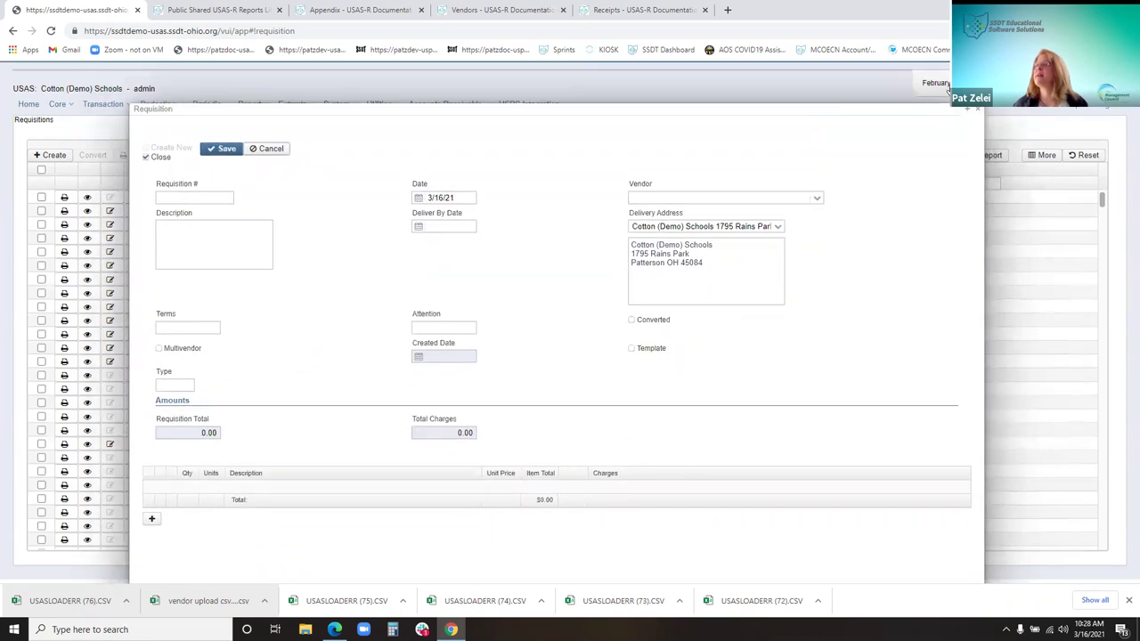
drag(475, 196, 400, 212)
- Change the requisition date to 2/28/21
text(2/28/21)
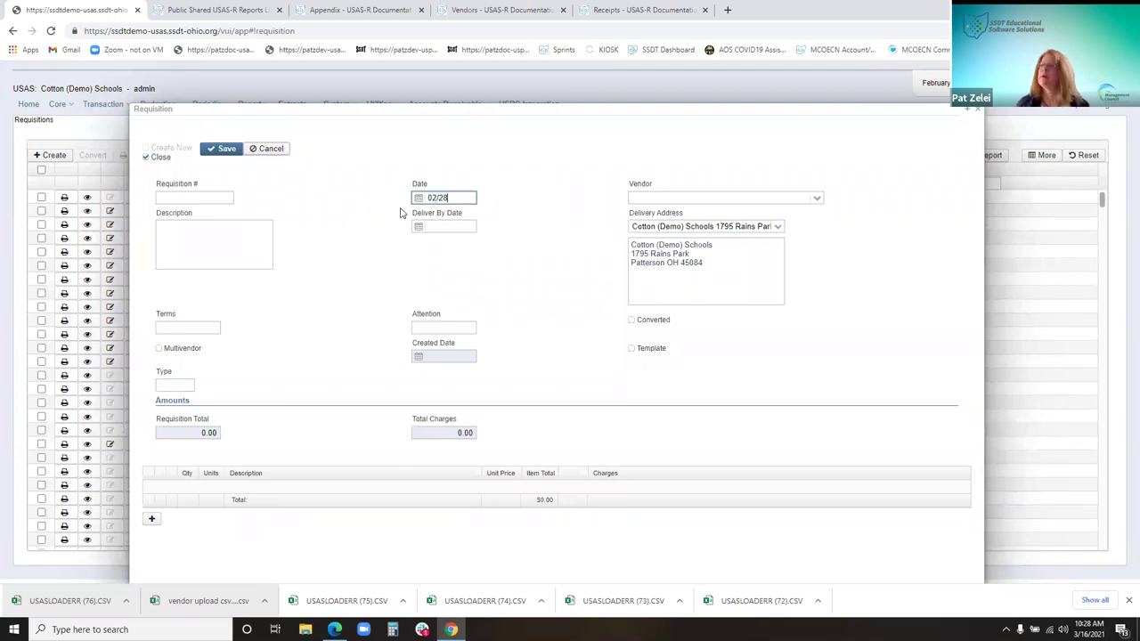
key(Tab)
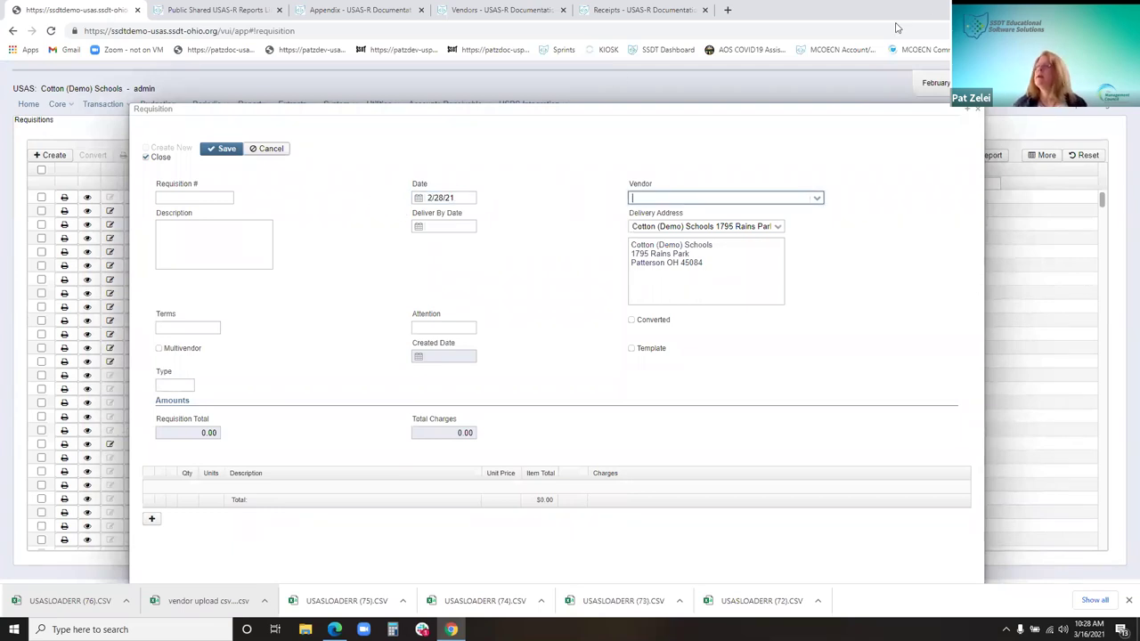
click(817, 201)
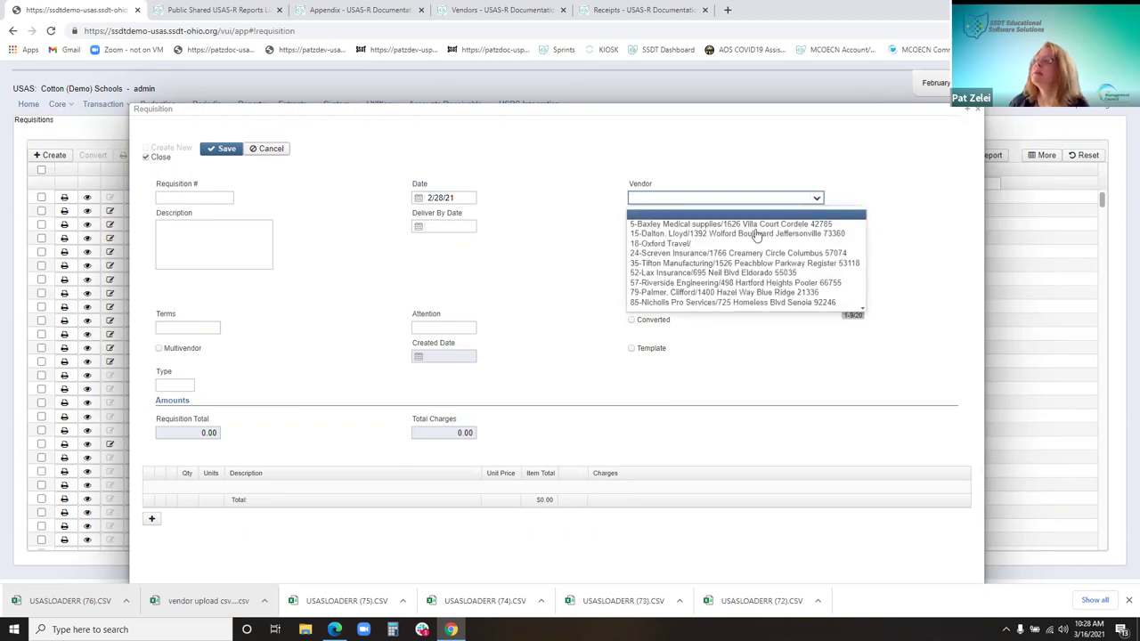
click(709, 198)
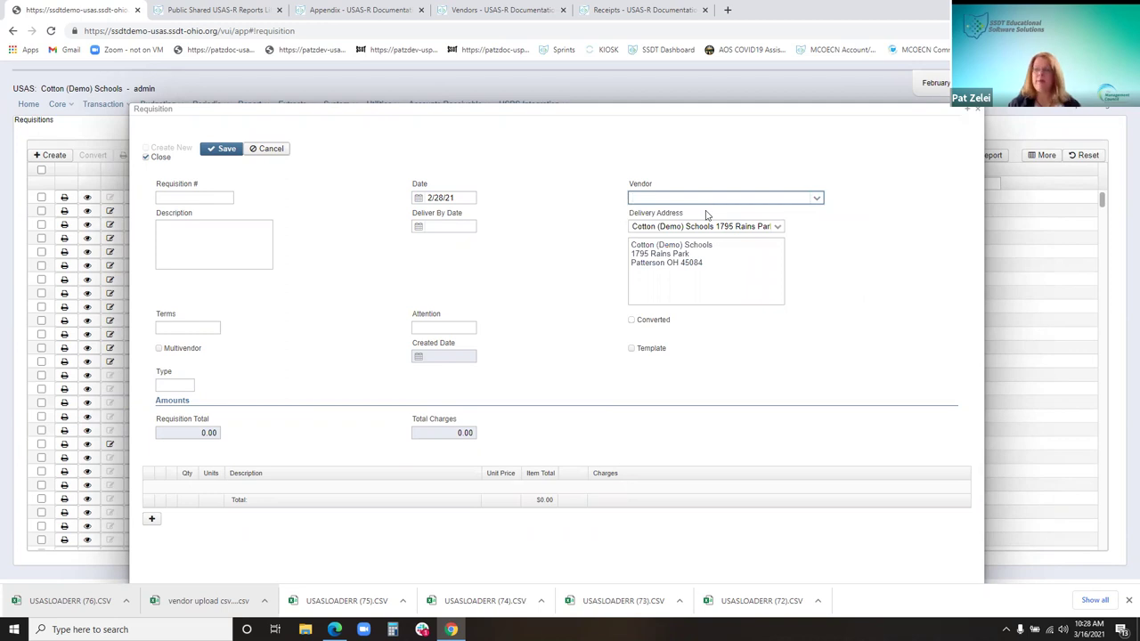
- Search vendors with 'off' and '%supply%' and assign 18-Oxford Travel as the vendor
text(off)
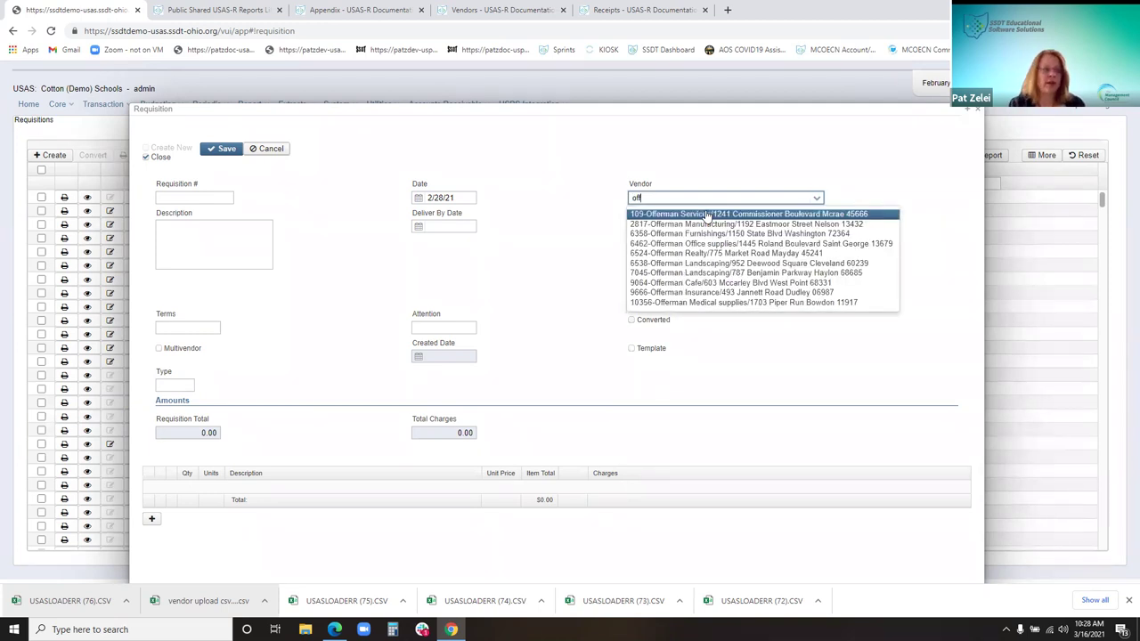
key(BackSpace)
key(BackSpace)
key(BackSpace)
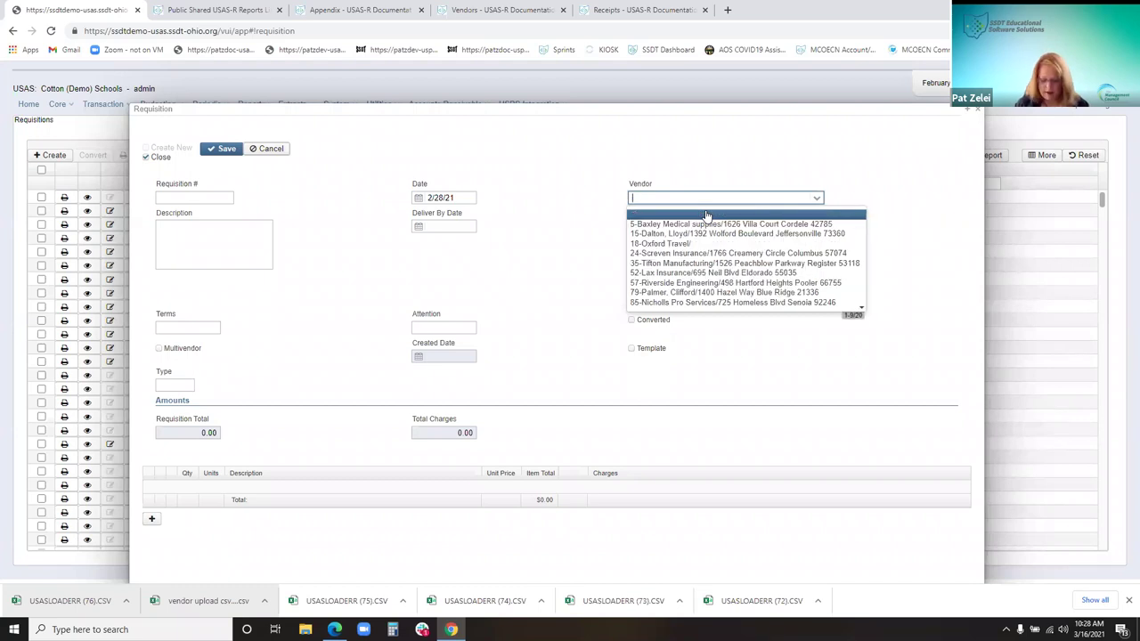
text(%supply%)
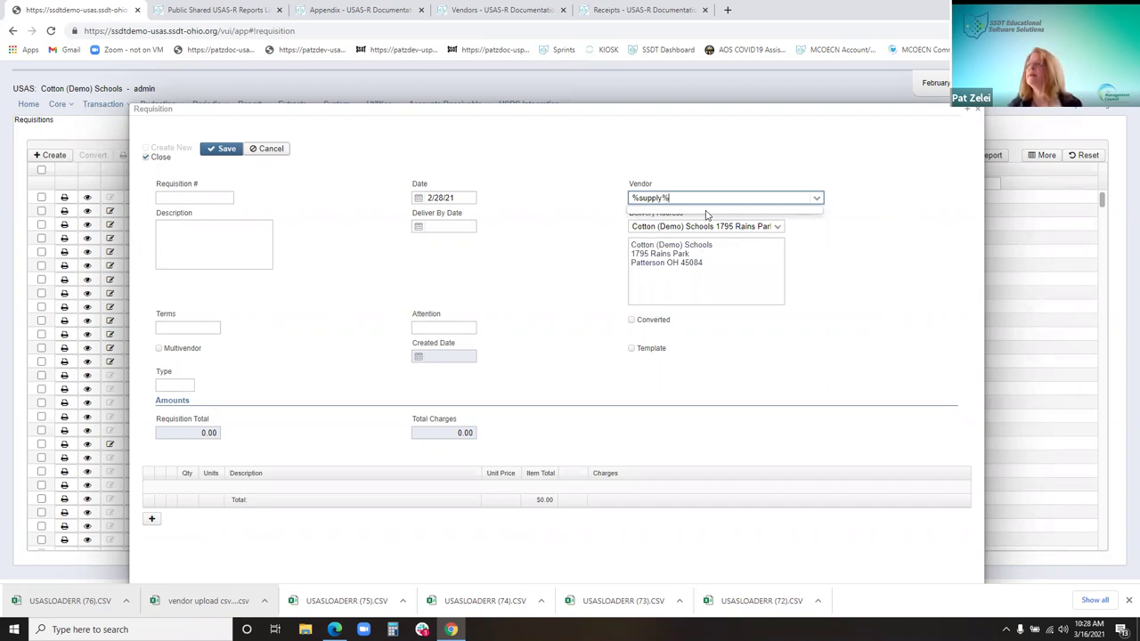
key(BackSpace)
key(BackSpace)
key(BackSpace)
key(BackSpace)
key(BackSpace)
key(BackSpace)
key(BackSpace)
key(BackSpace)
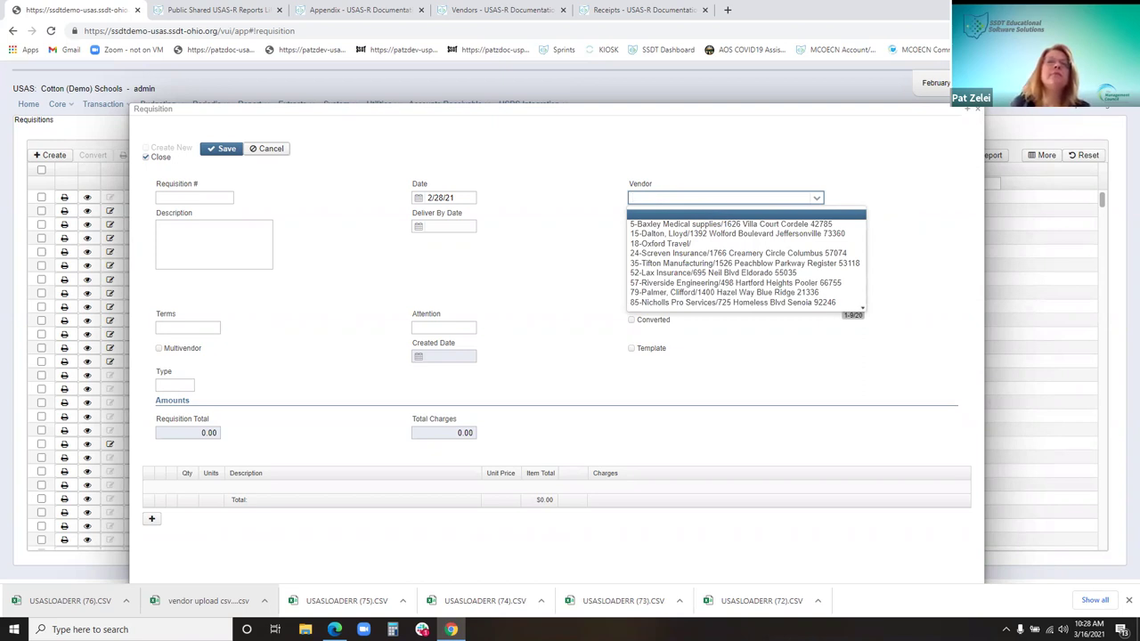
click(672, 246)
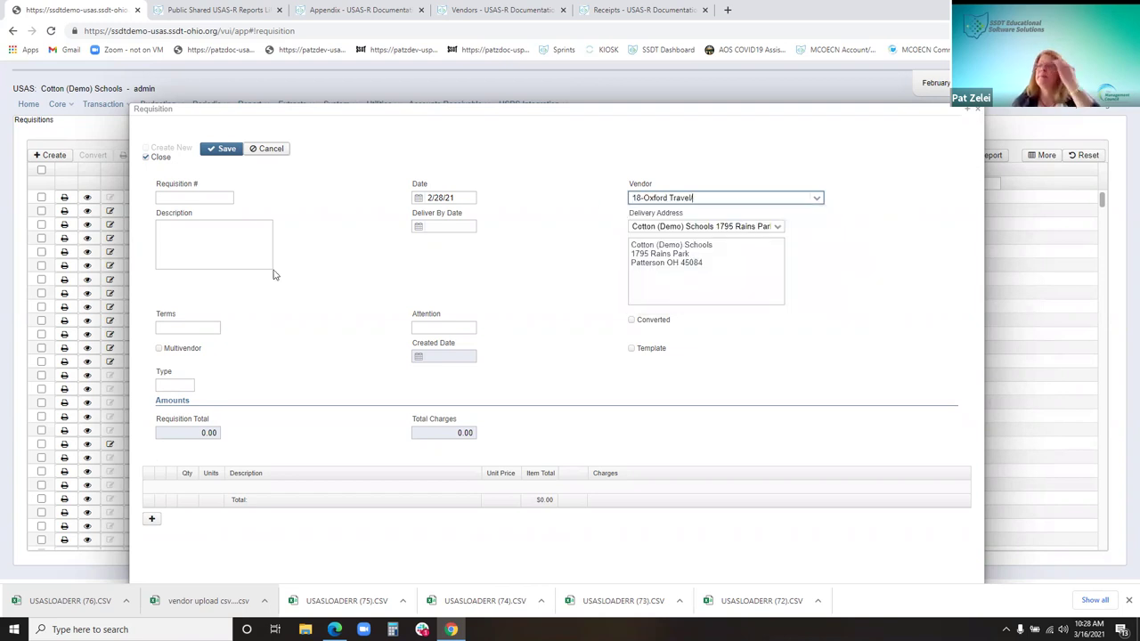
click(204, 253)
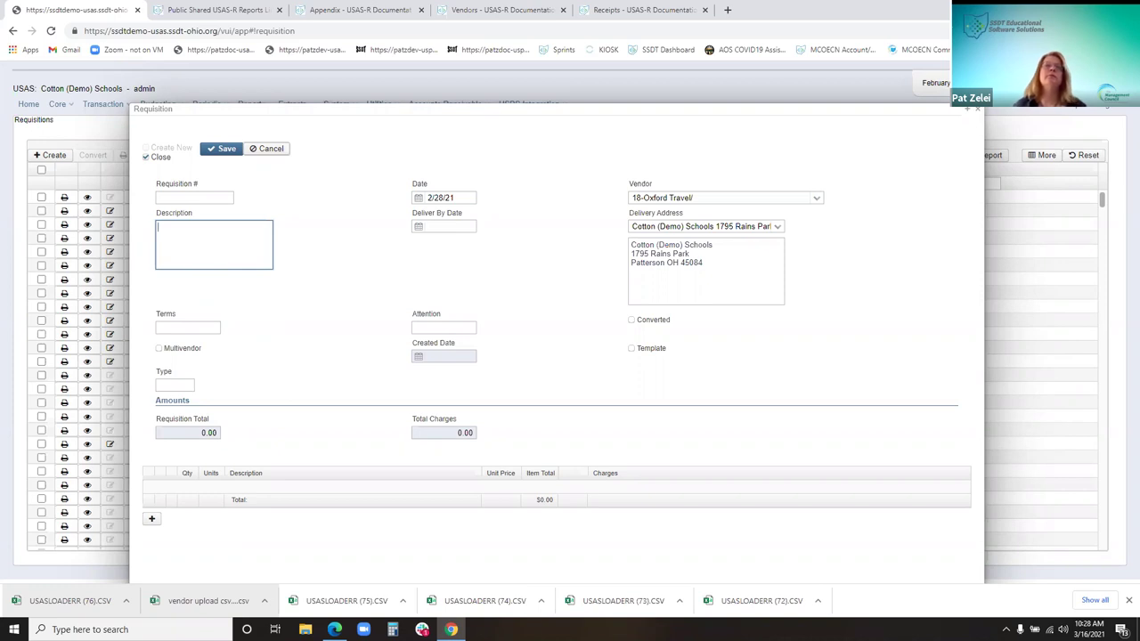
click(817, 202)
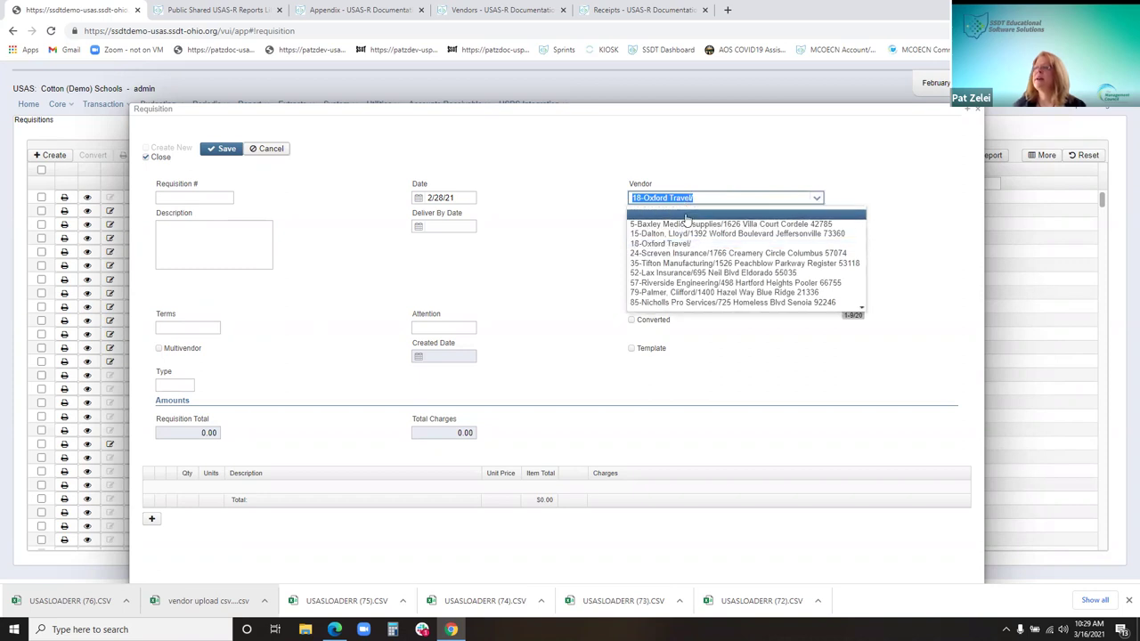
key(BackSpace)
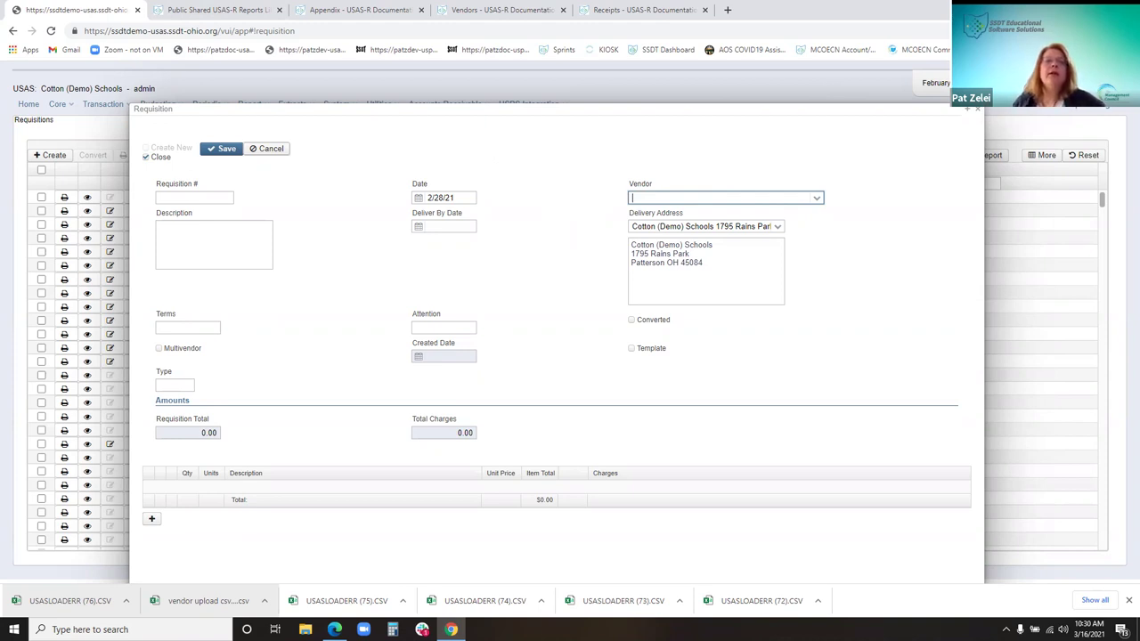
click(443, 226)
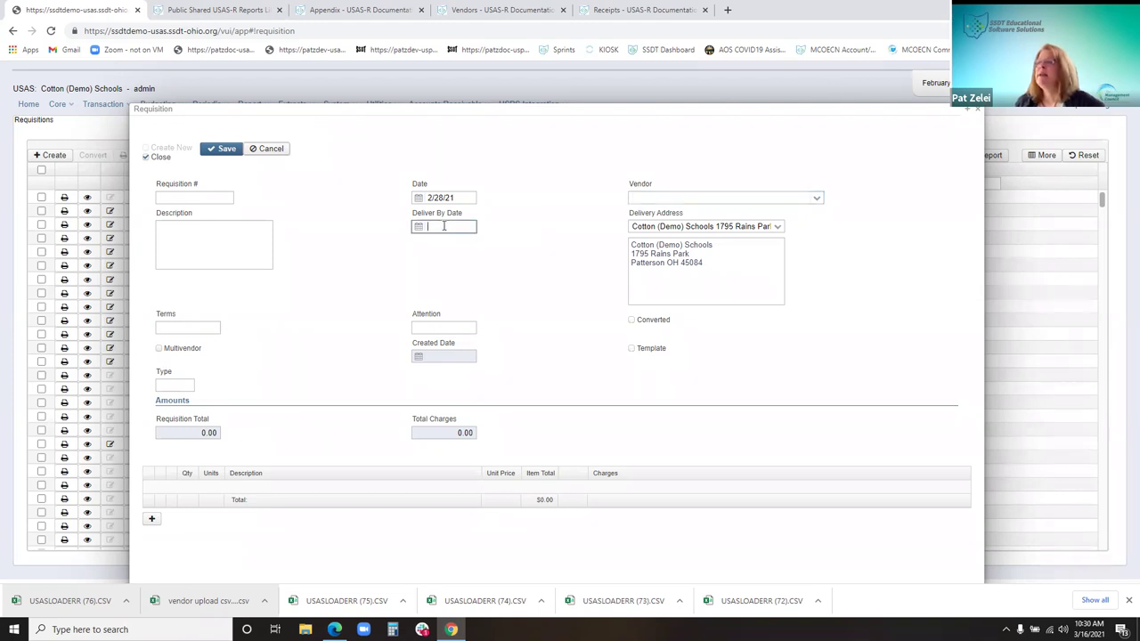
click(418, 226)
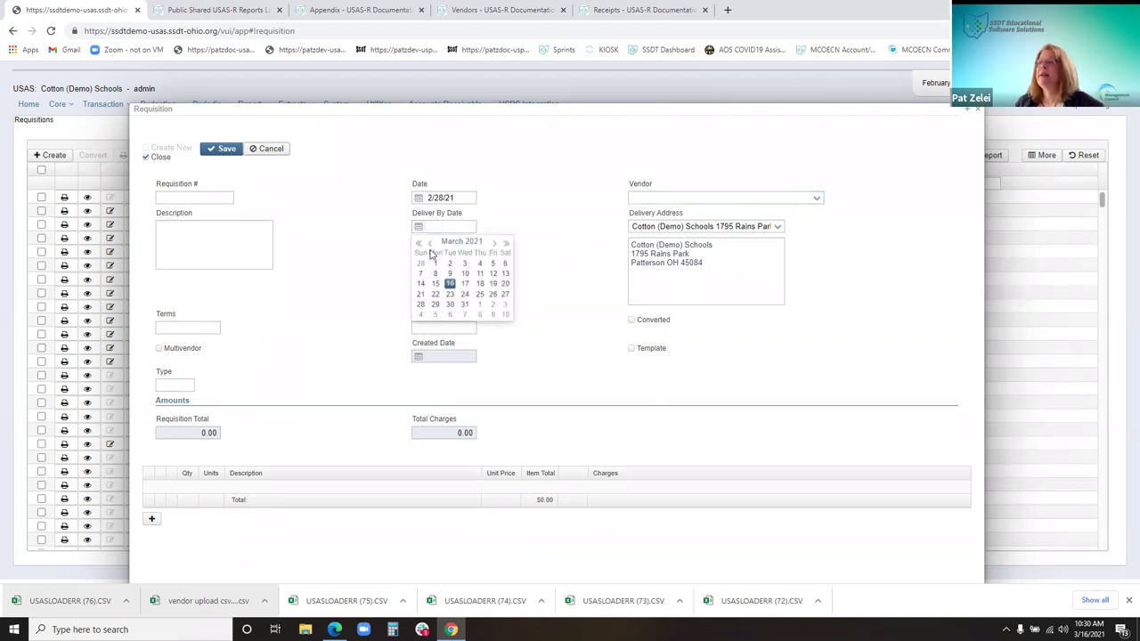
click(494, 243)
click(429, 243)
click(429, 244)
click(521, 225)
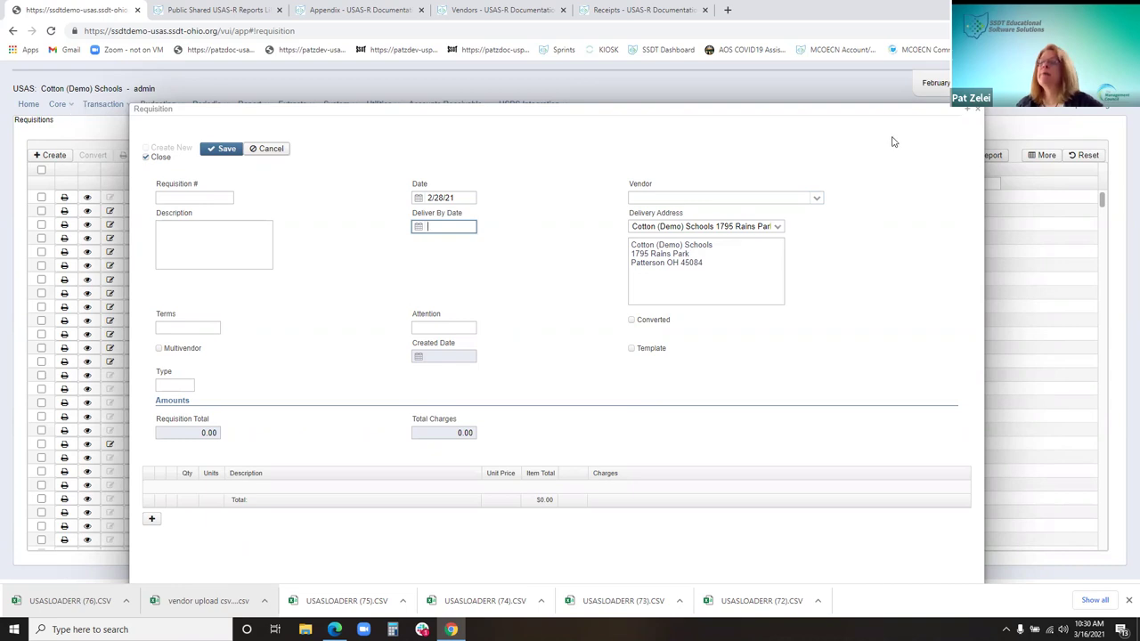
click(778, 228)
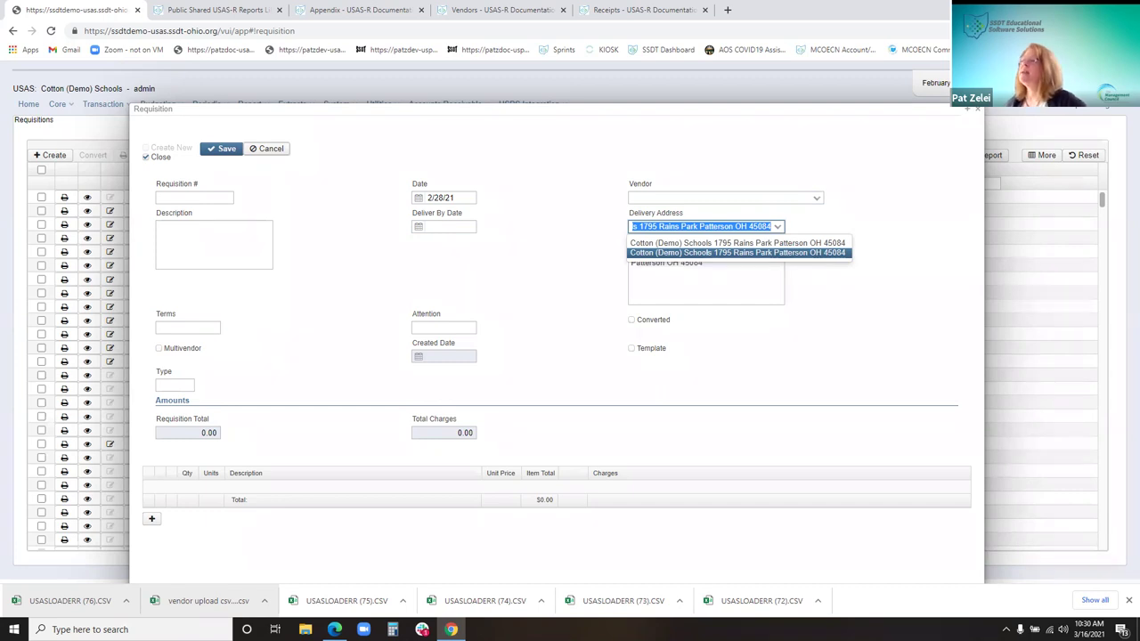
click(880, 222)
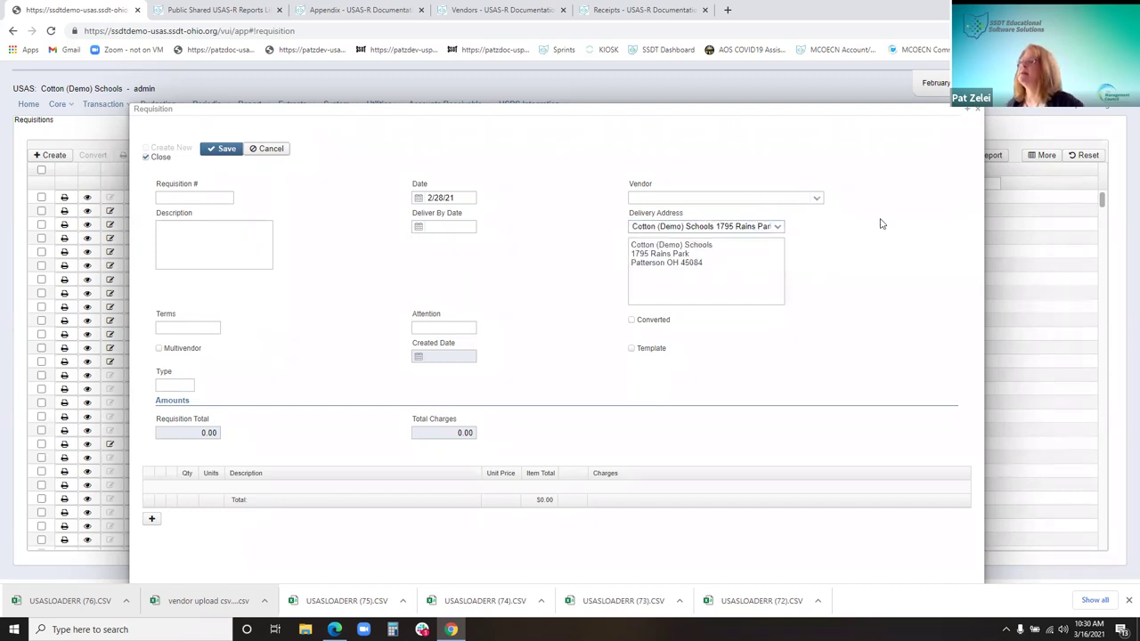
click(787, 230)
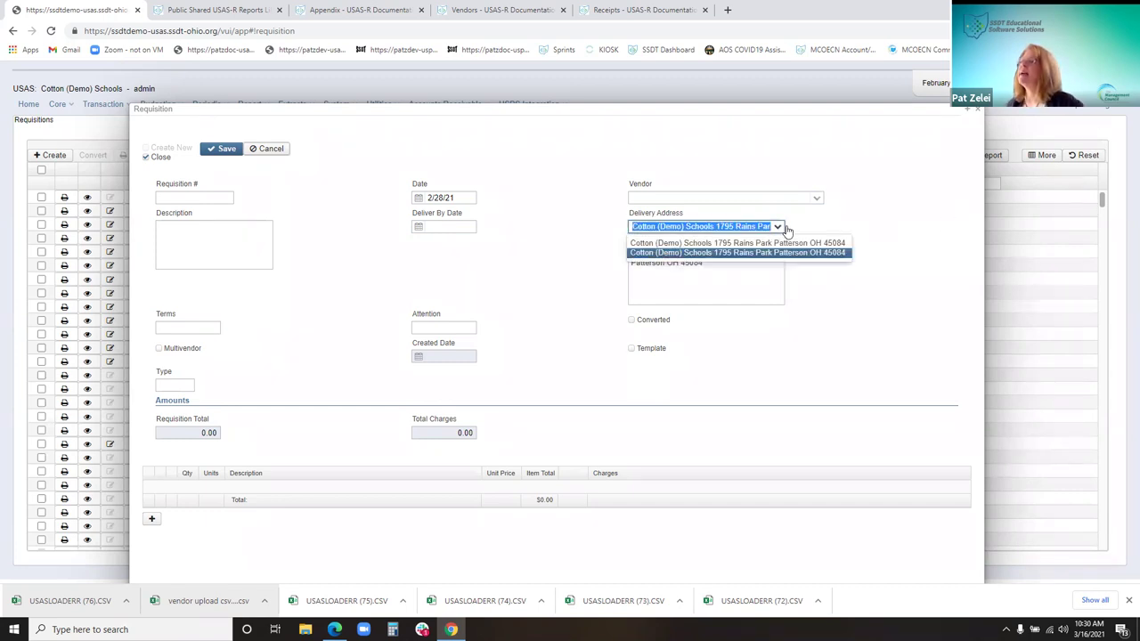
click(736, 252)
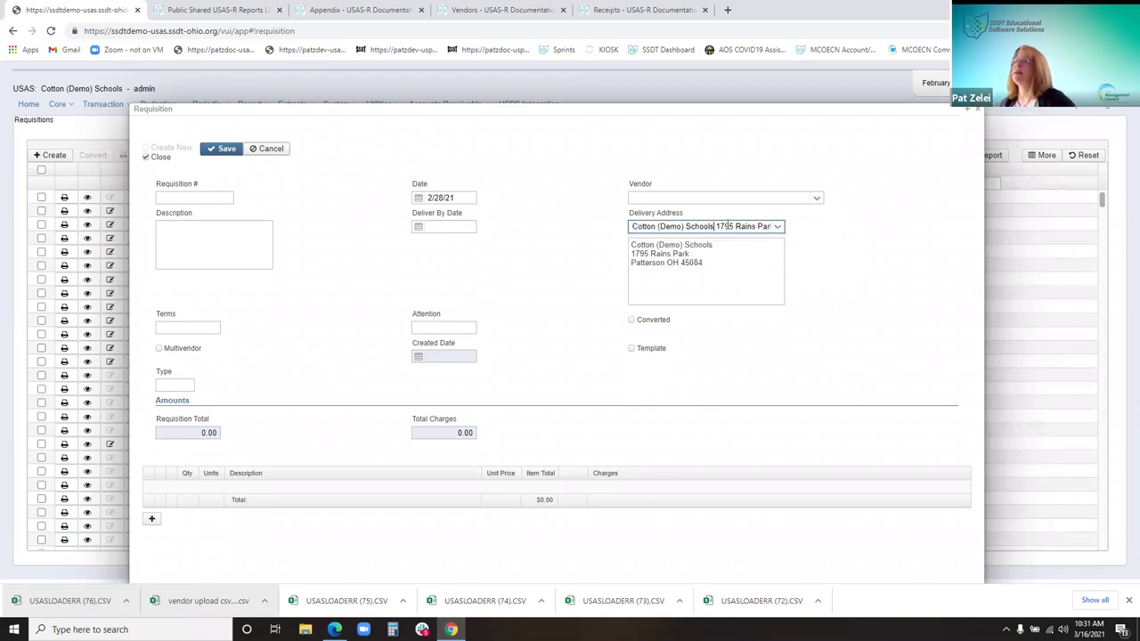
click(779, 226)
click(730, 241)
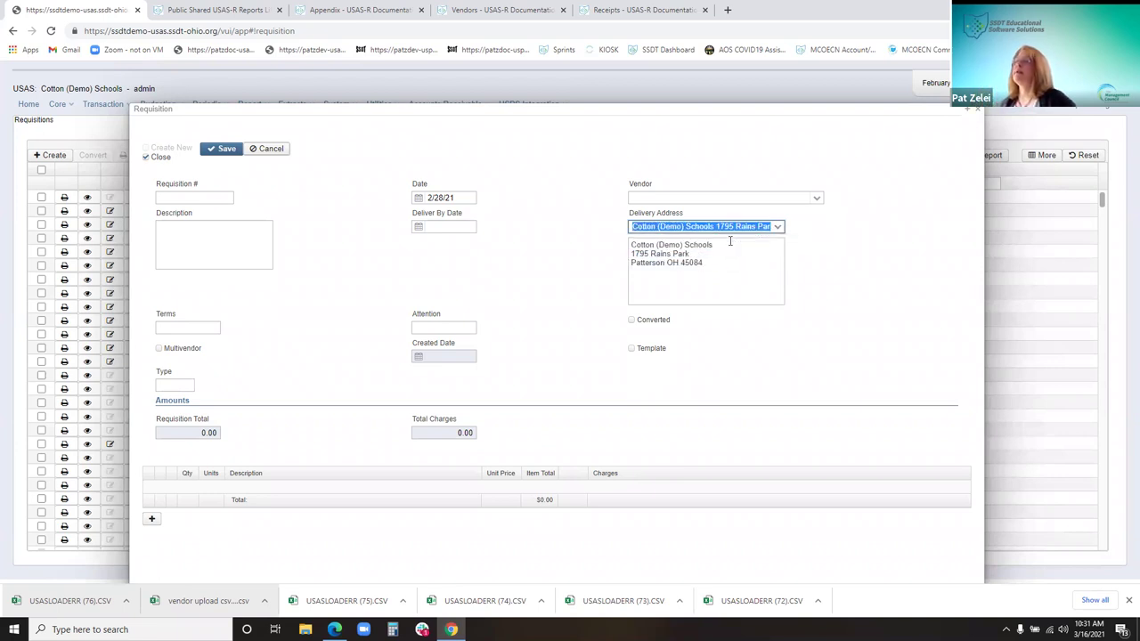
click(778, 226)
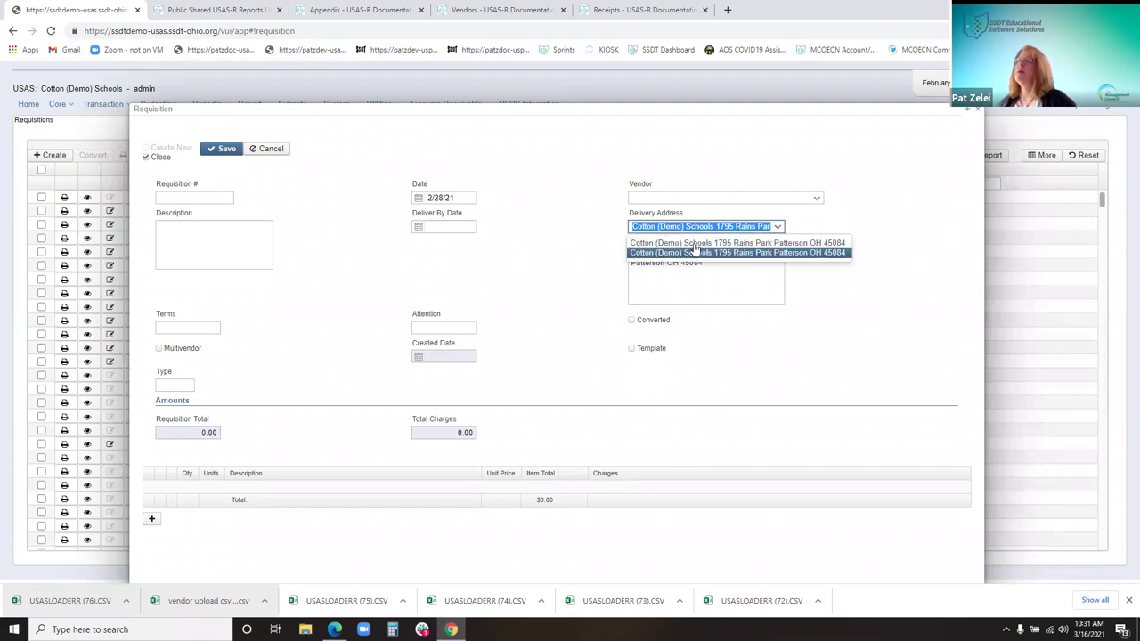
click(884, 220)
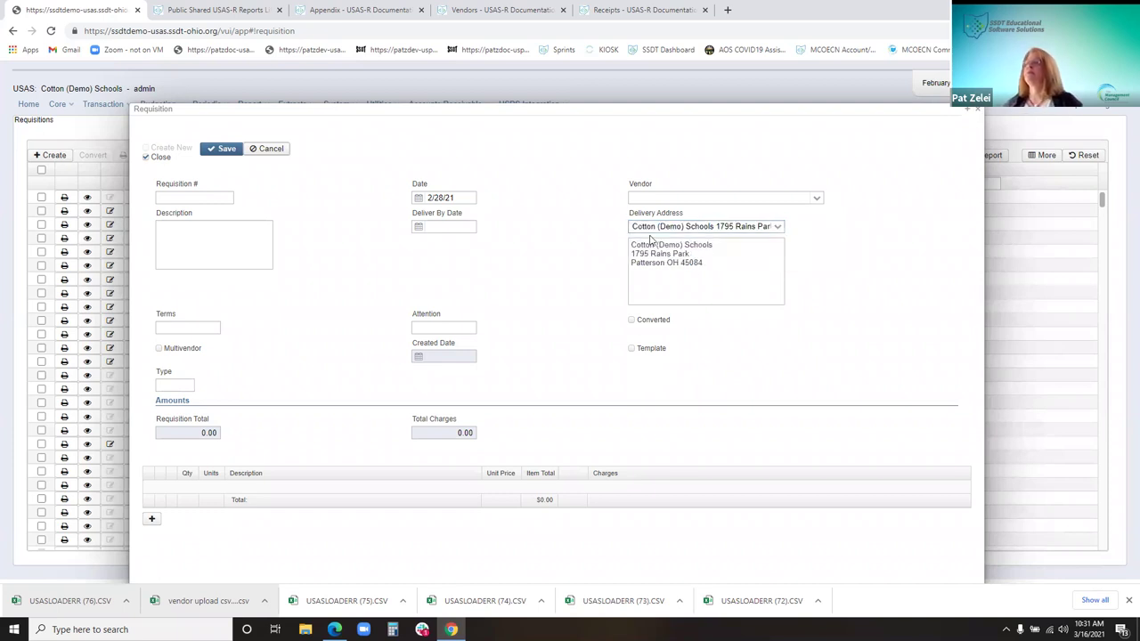
click(718, 264)
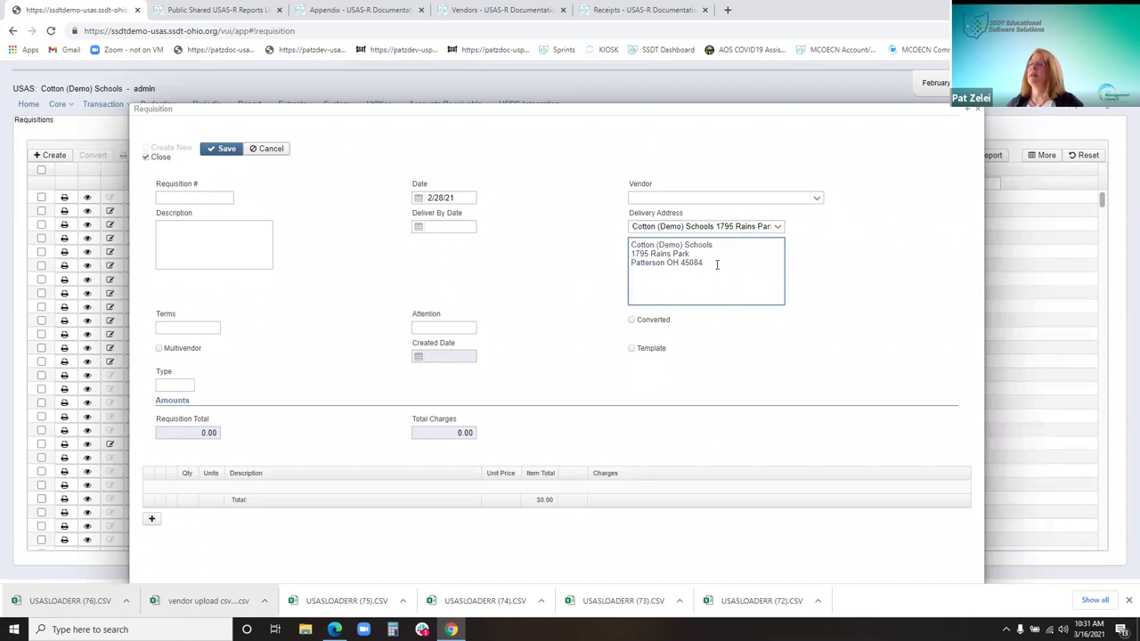
click(196, 327)
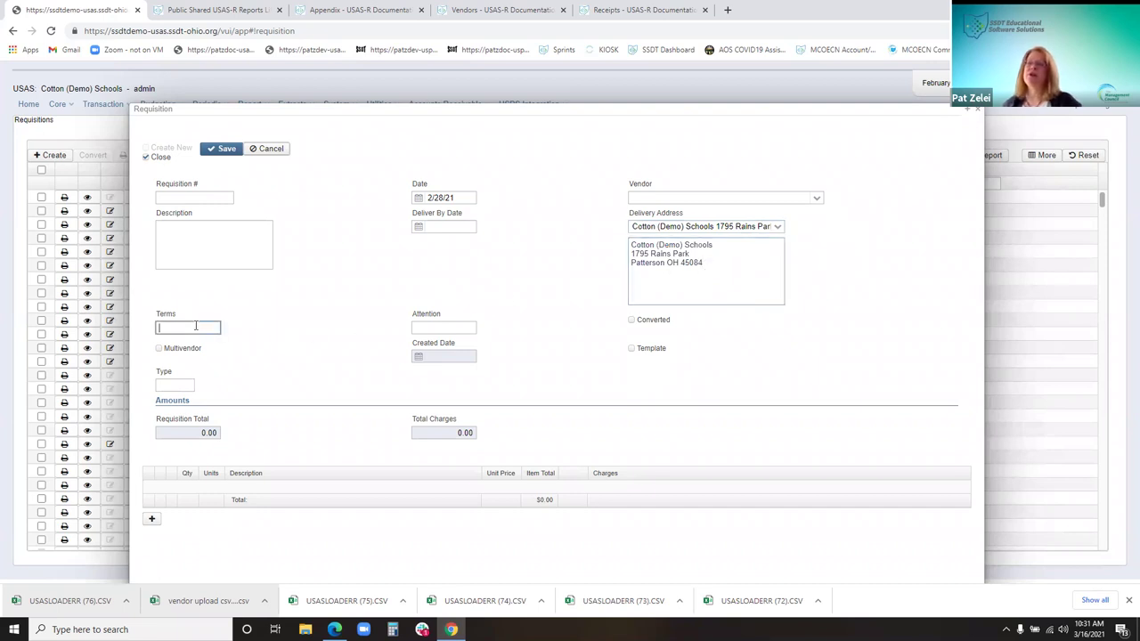
- Set Attention to Pat and leave the requisition's Template flag cleared
click(439, 328)
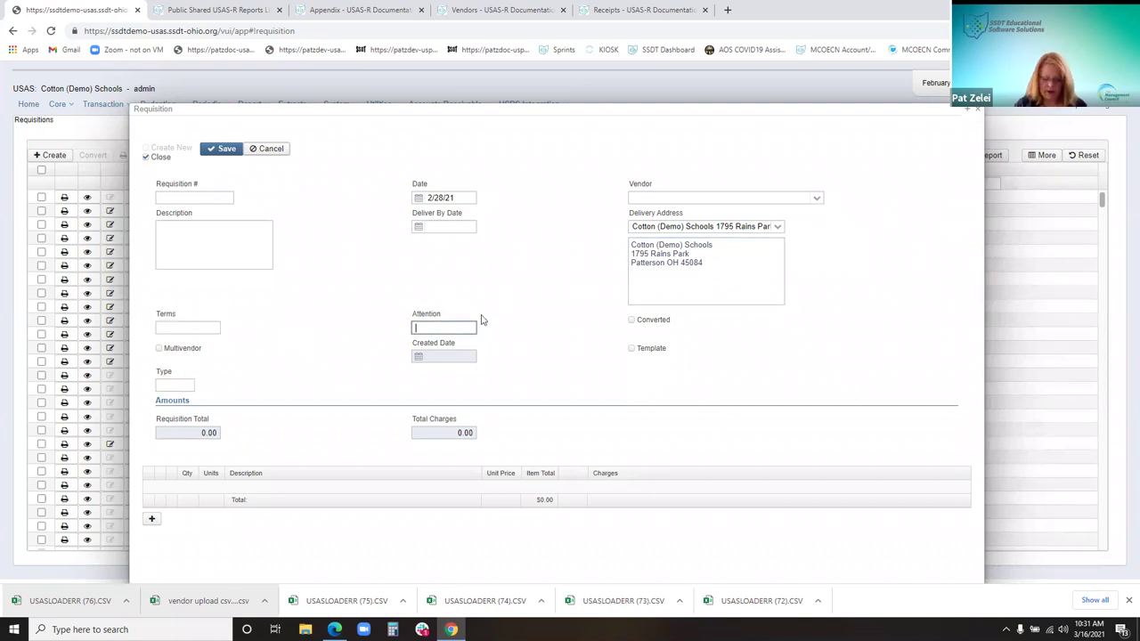
text(Pat)
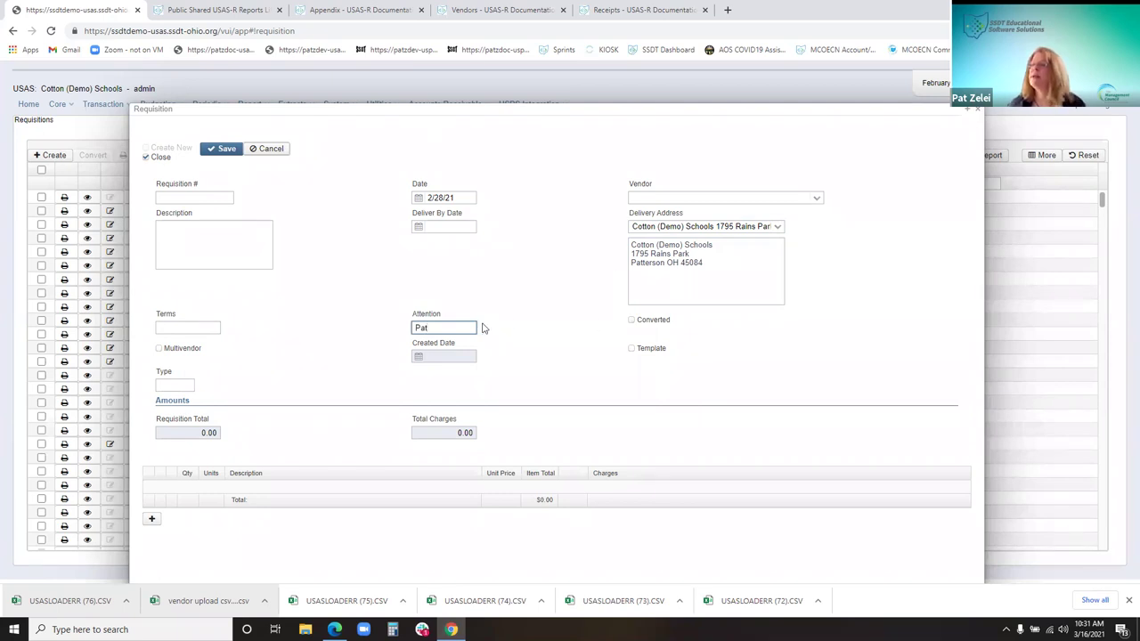
click(178, 389)
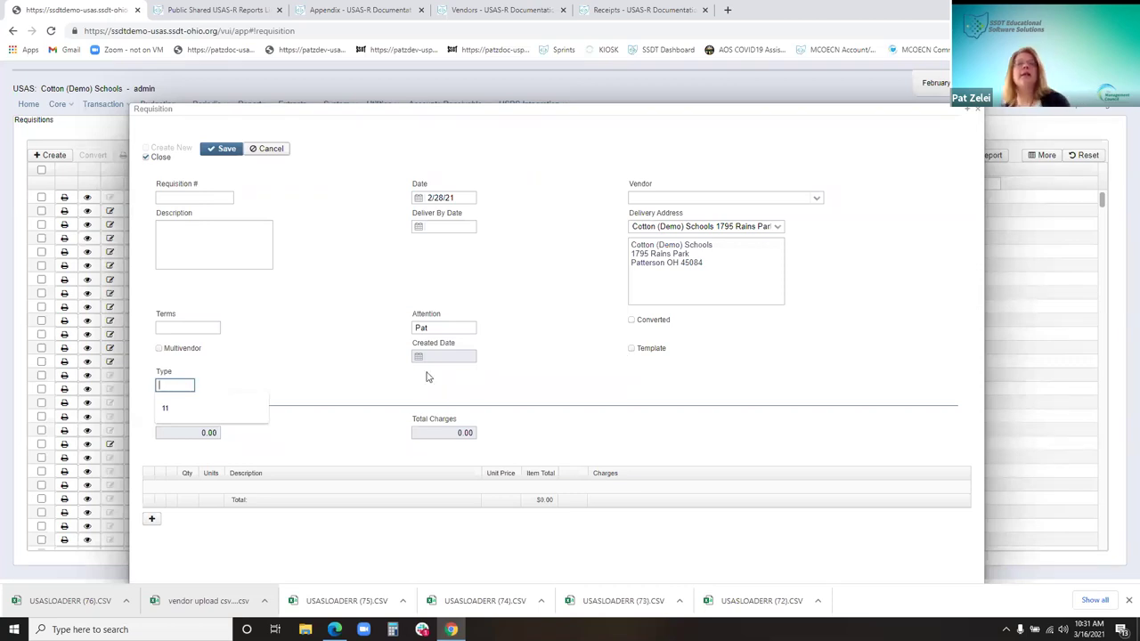
click(632, 349)
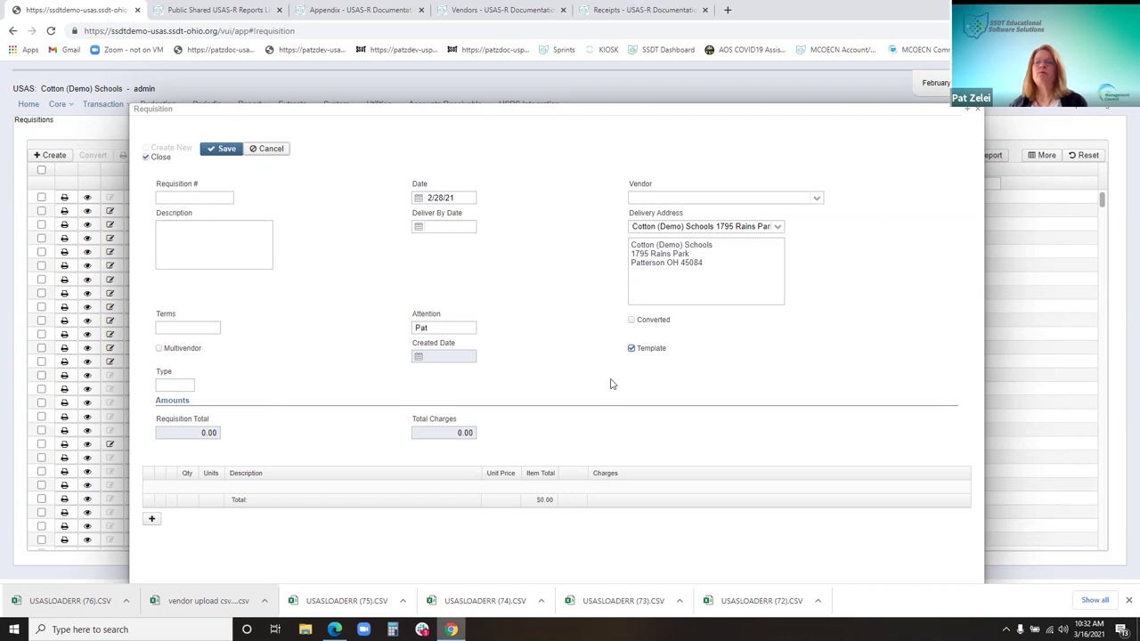
click(632, 348)
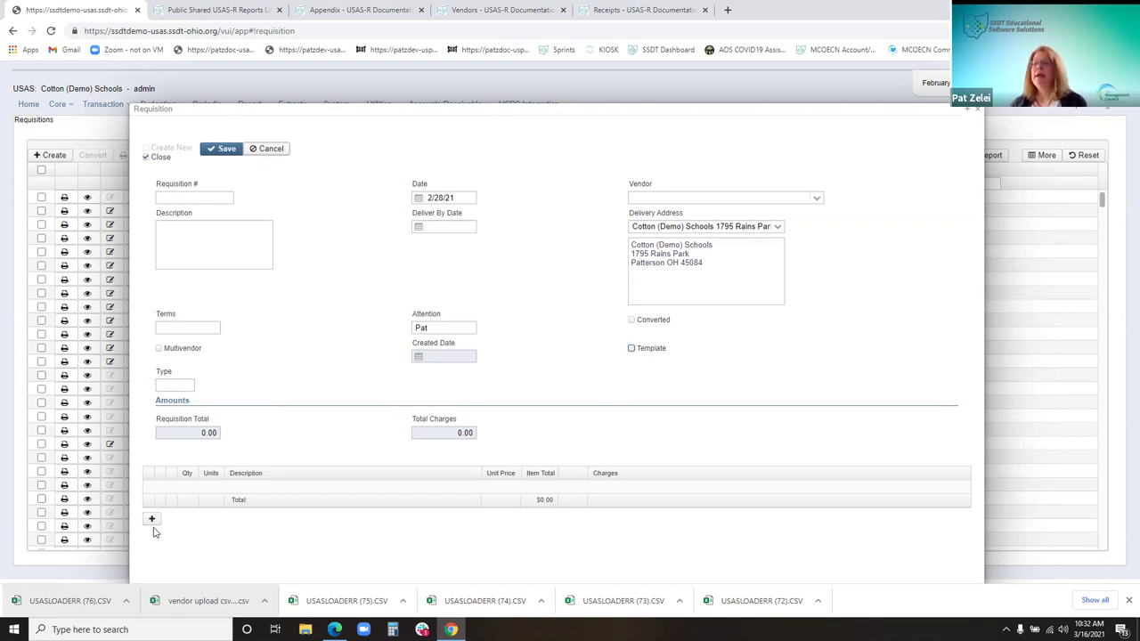
scroll(517, 112, down, 1)
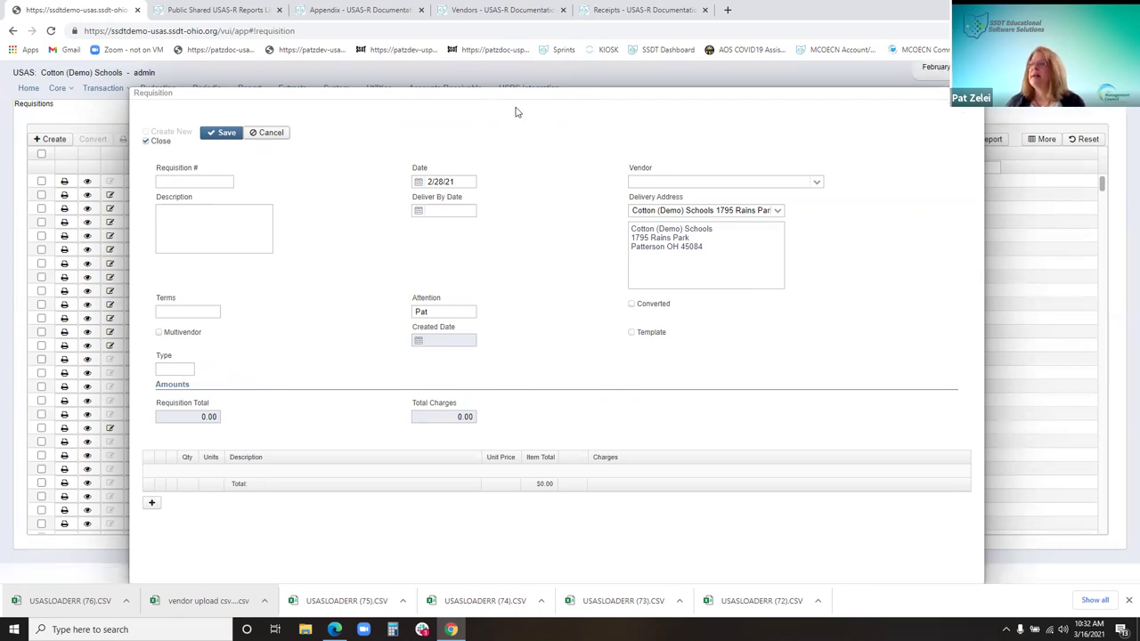
drag(510, 85, 508, 51)
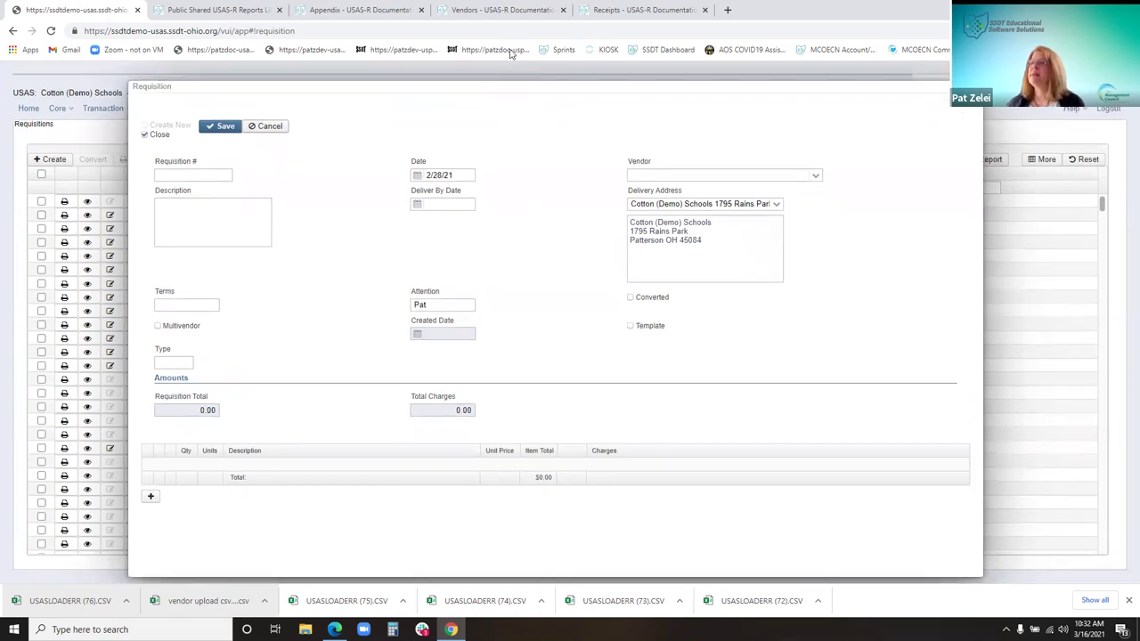
- Add a first item line: quantity 1, description Book, unit price 10
click(151, 491)
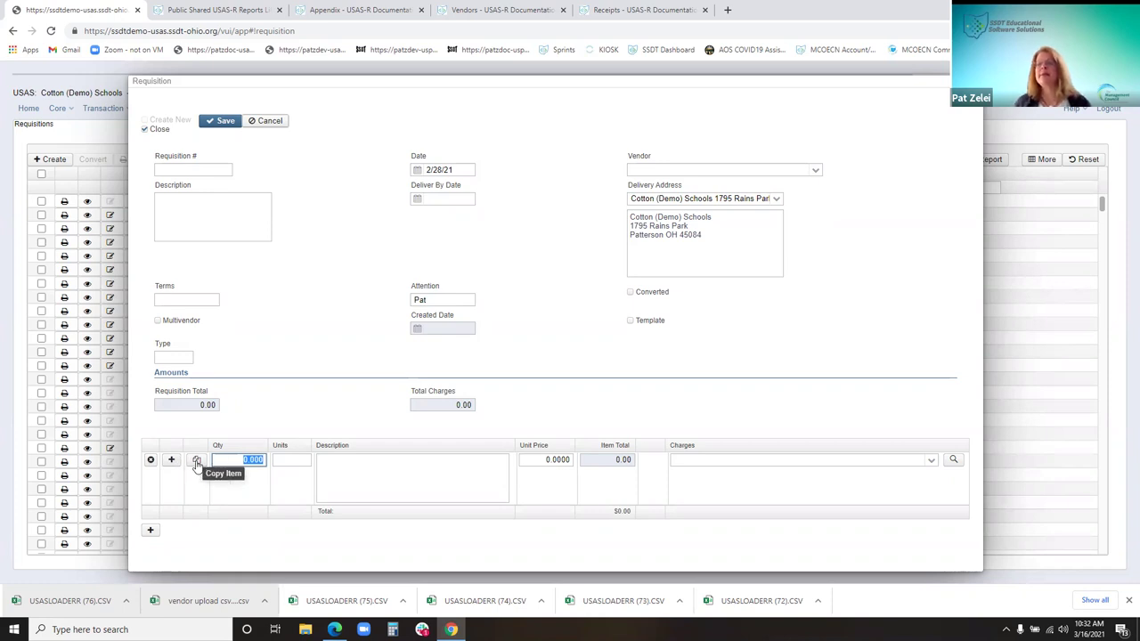
text(1)
key(Tab)
key(Tab)
text(Book)
key(Tab)
text(10)
key(Tab)
text(001-)
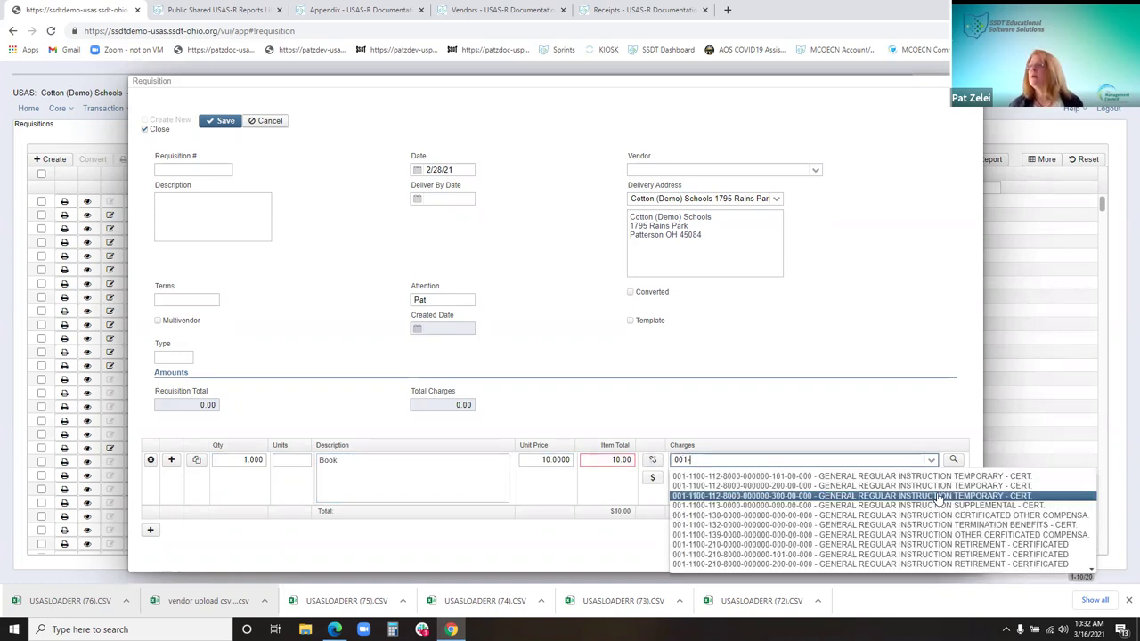
key(BackSpace)
key(BackSpace)
key(BackSpace)
key(BackSpace)
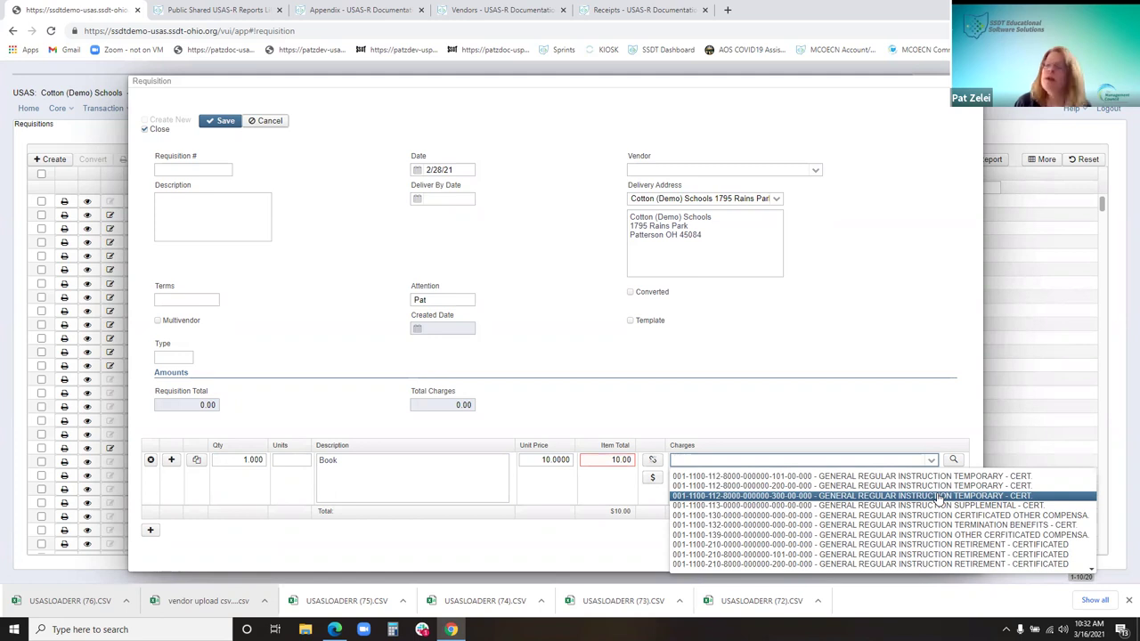
text(572)
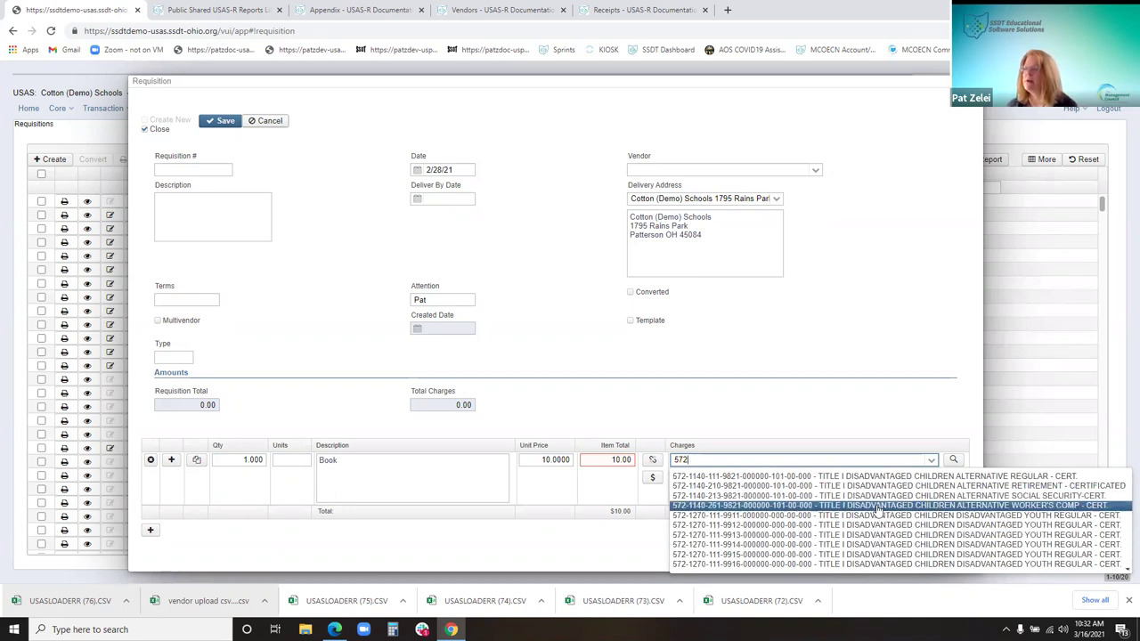
key(BackSpace)
key(BackSpace)
key(BackSpace)
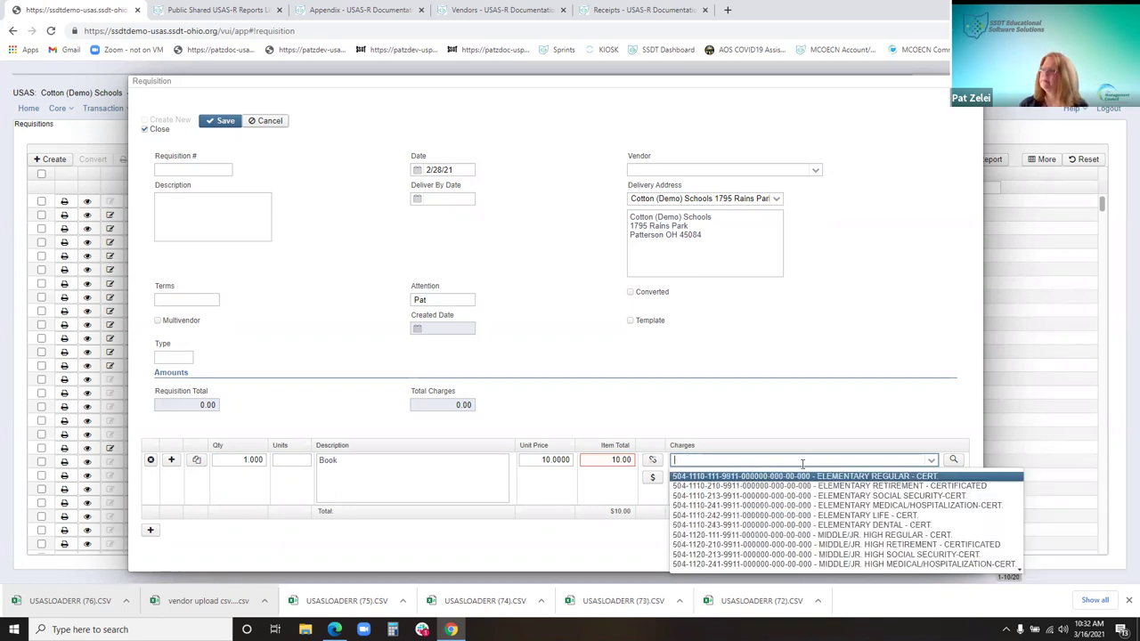
text(001-25)
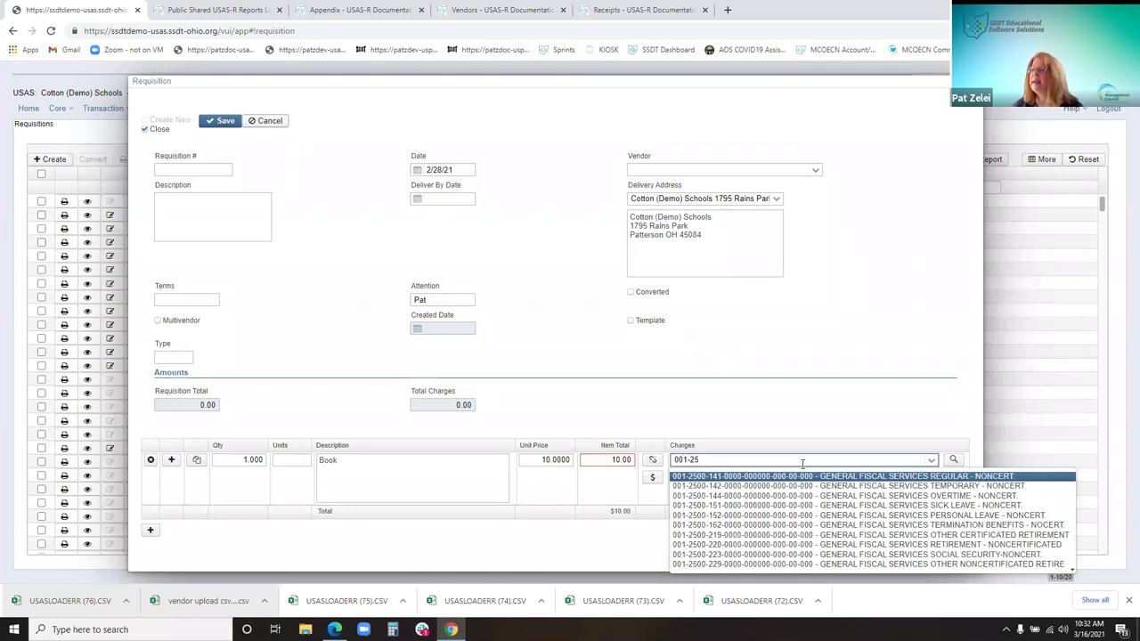
text(00-5)
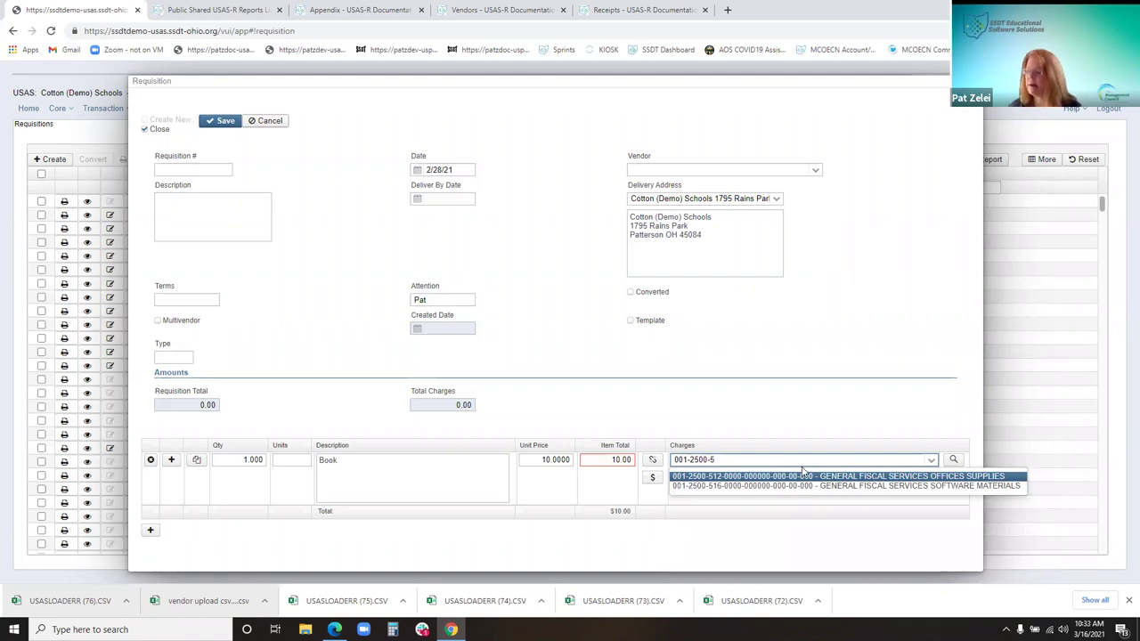
key(BackSpace)
key(BackSpace)
key(BackSpace)
key(BackSpace)
key(BackSpace)
key(BackSpace)
key(BackSpace)
key(BackSpace)
key(BackSpace)
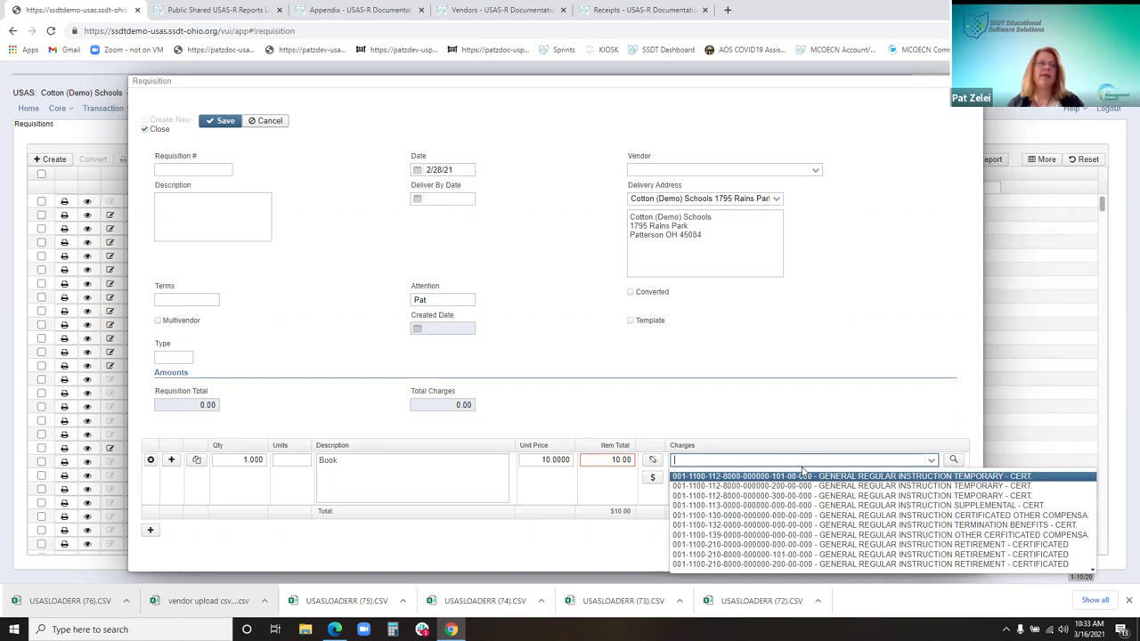
text(02)
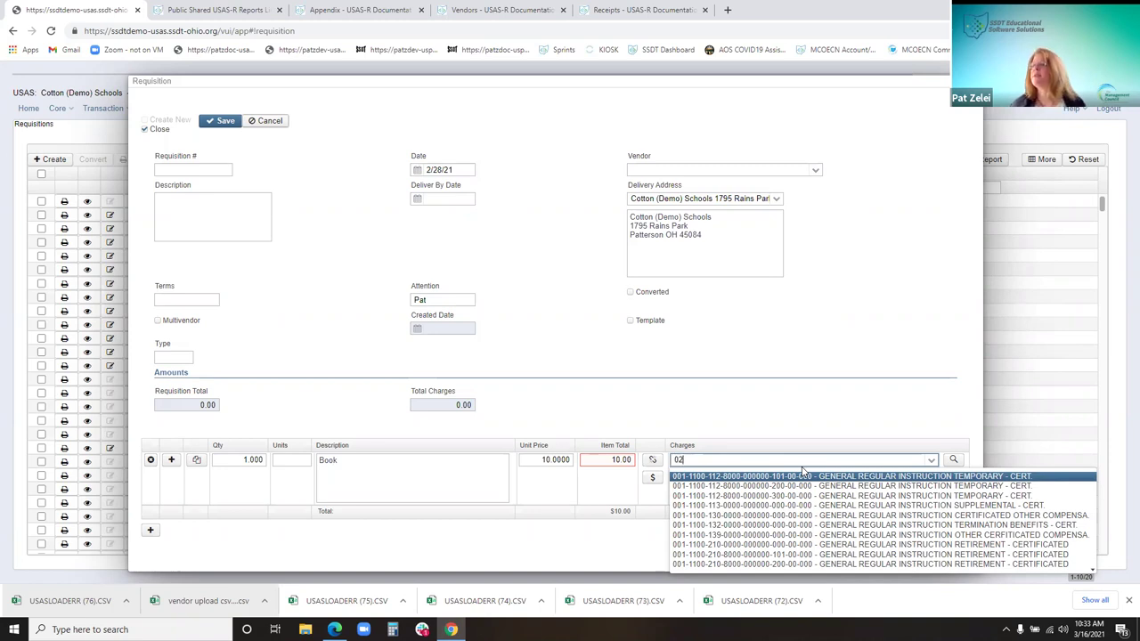
text(/001)
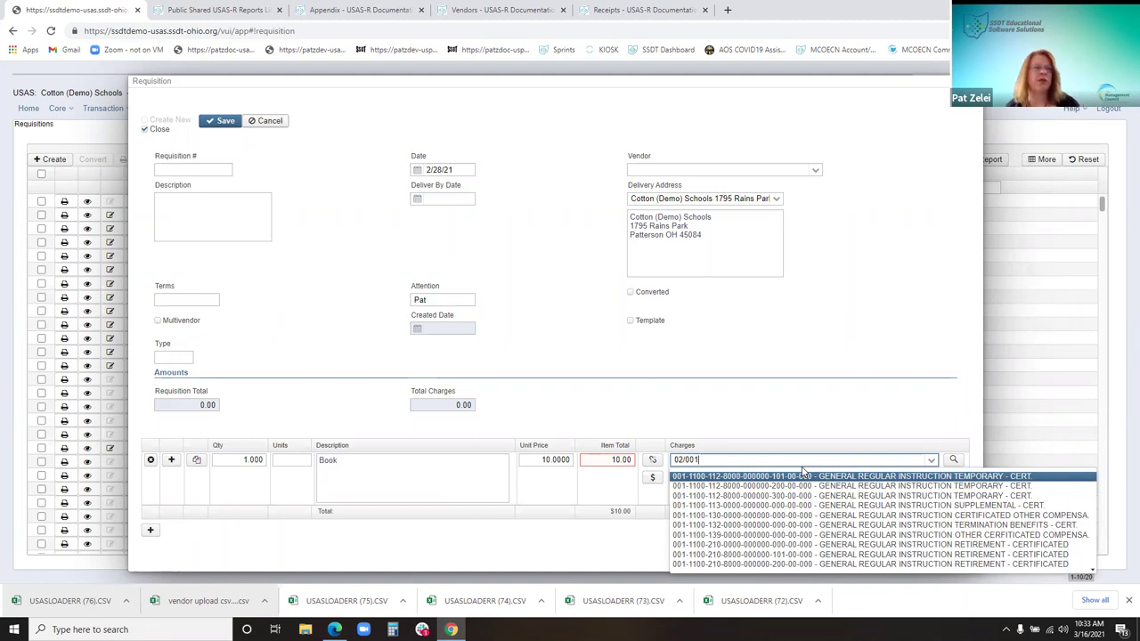
key(BackSpace)
key(BackSpace)
key(BackSpace)
key(BackSpace)
key(BackSpace)
key(BackSpace)
text(001-2500-5)
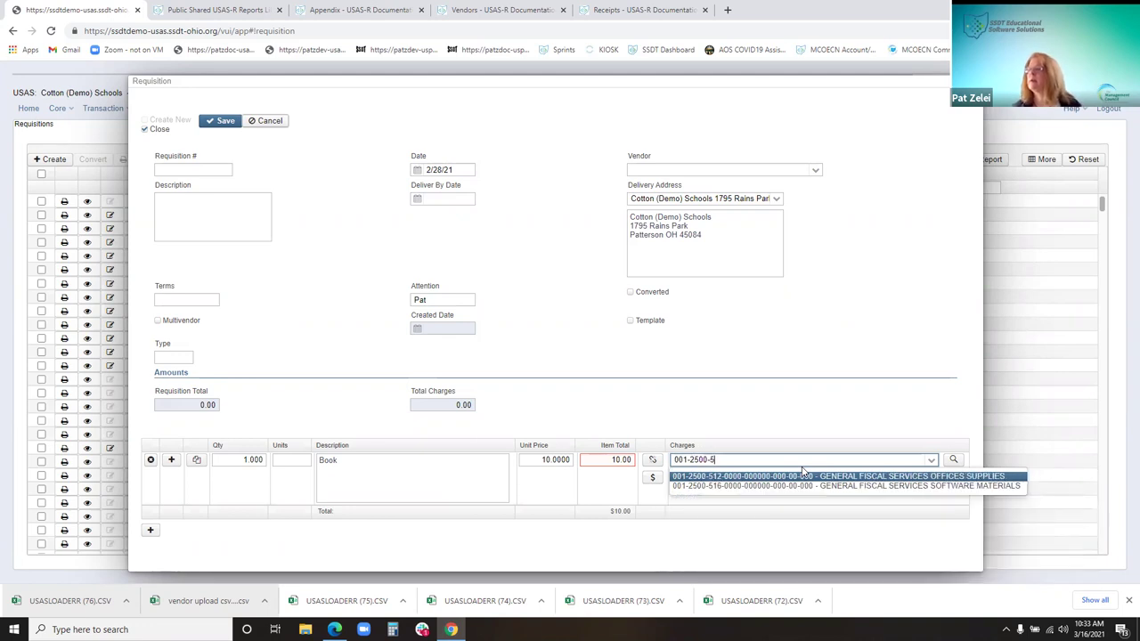
click(804, 475)
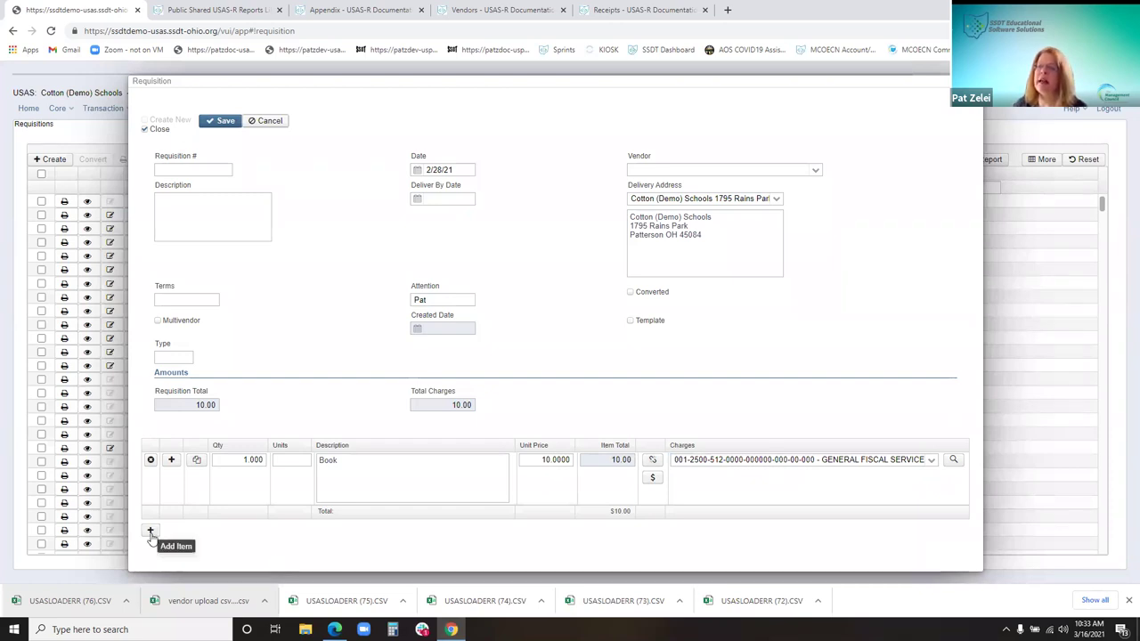
click(195, 463)
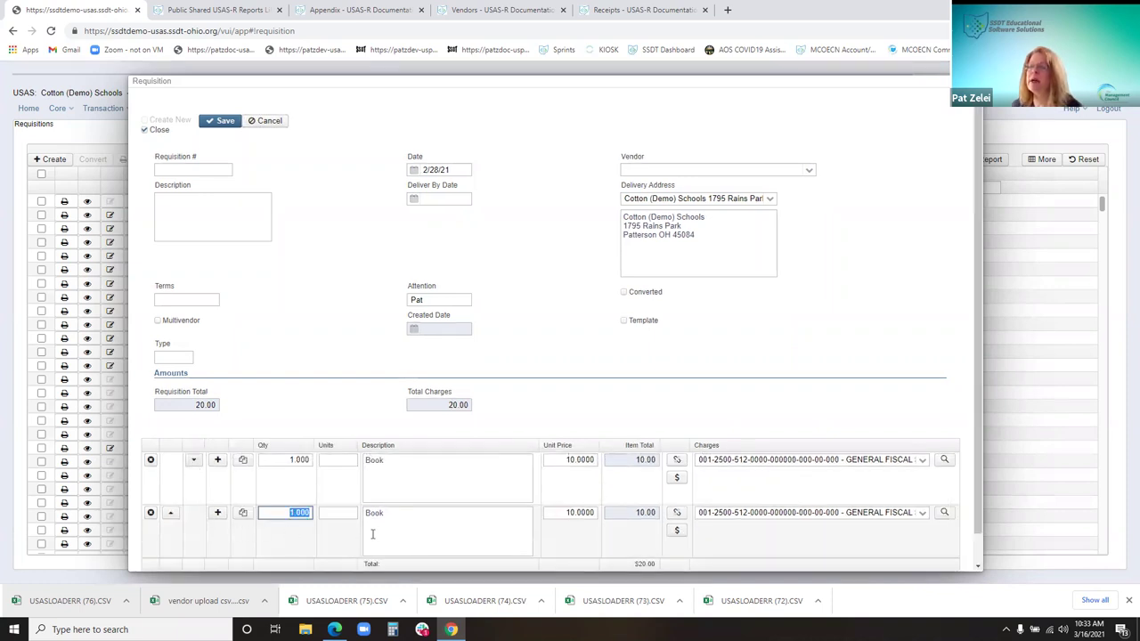
- Change the copied line to Book-Dr Seus, quantity 11 at unit price 15
click(403, 517)
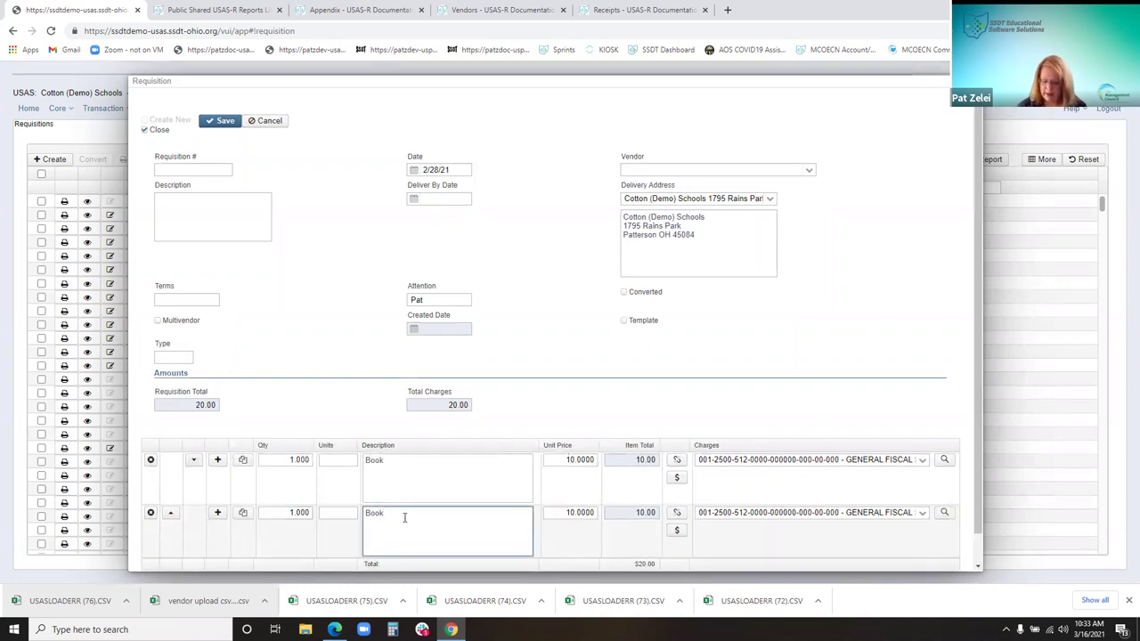
text(-Dr S)
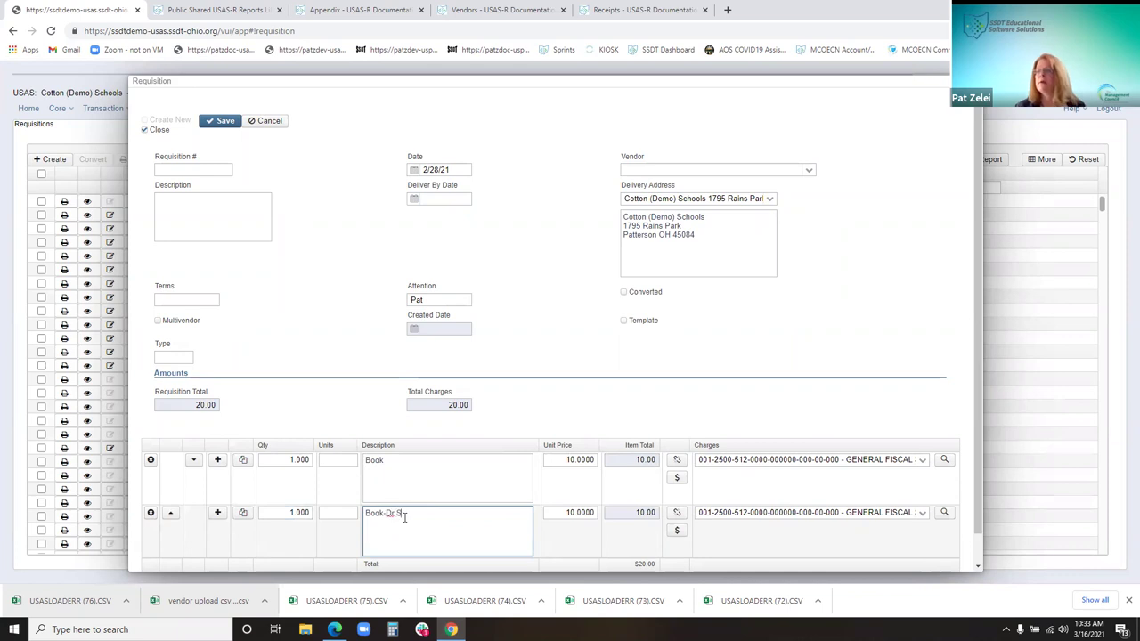
text(eus)
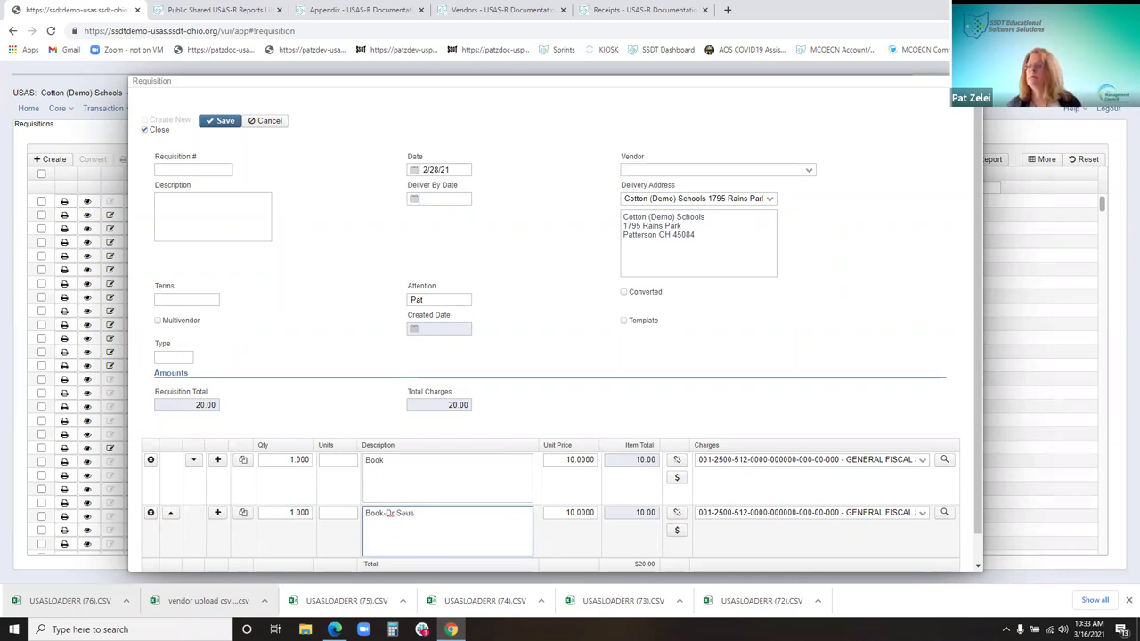
click(570, 515)
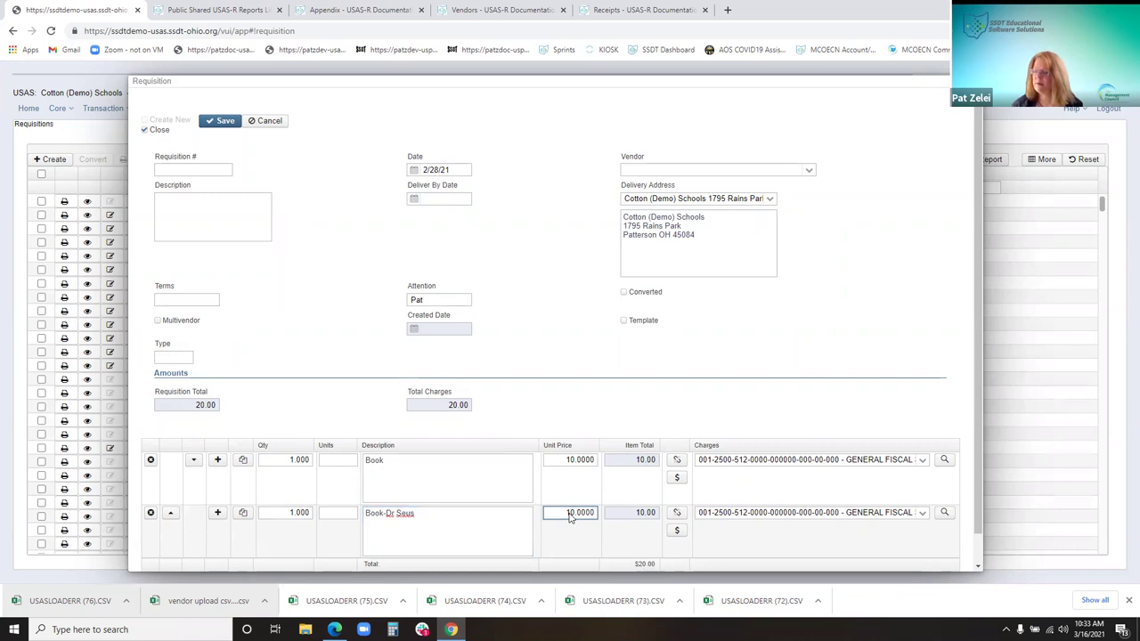
key(BackSpace)
text(5)
key(Tab)
key(Tab)
scroll(888, 511, down, 1)
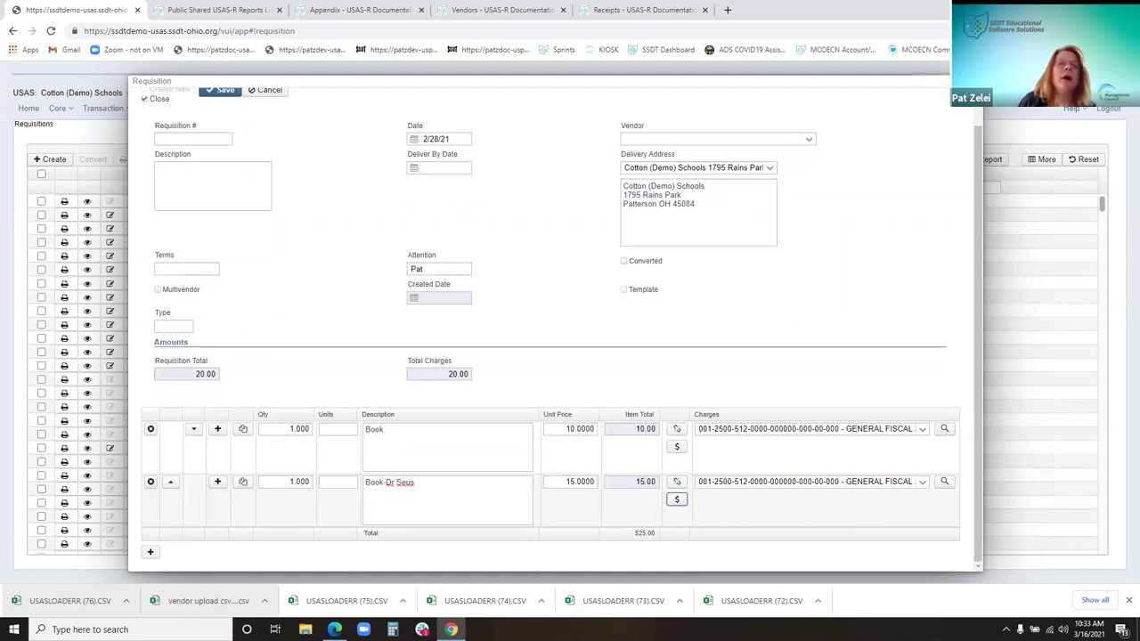
click(298, 483)
text(1)
click(432, 506)
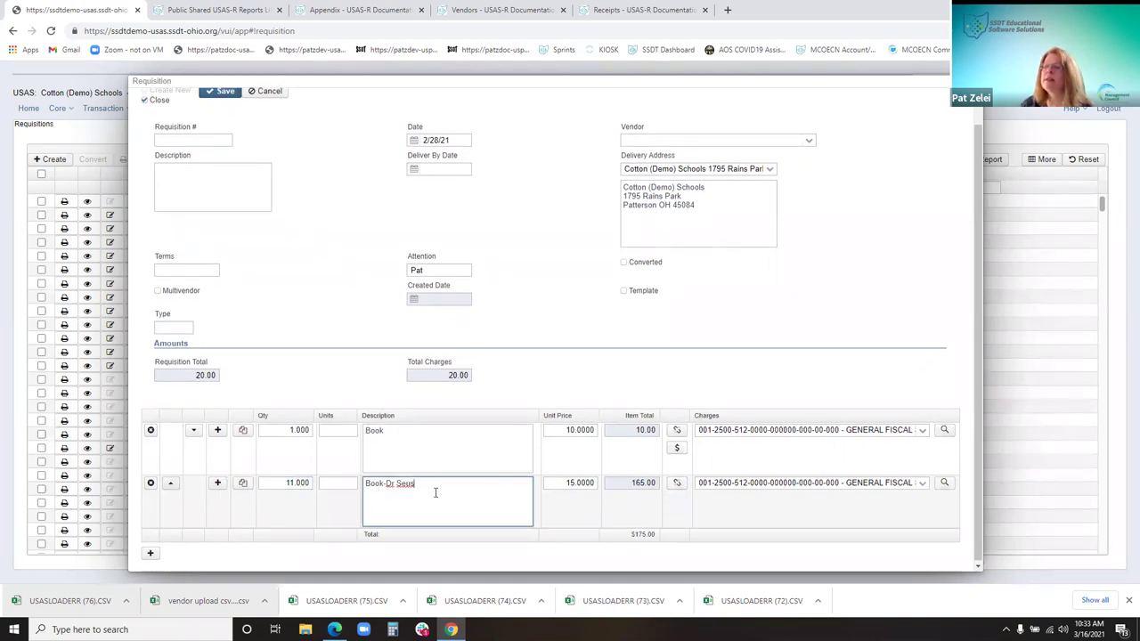
- Move the Book-Dr Seus line up, then put Book back in first place
click(170, 483)
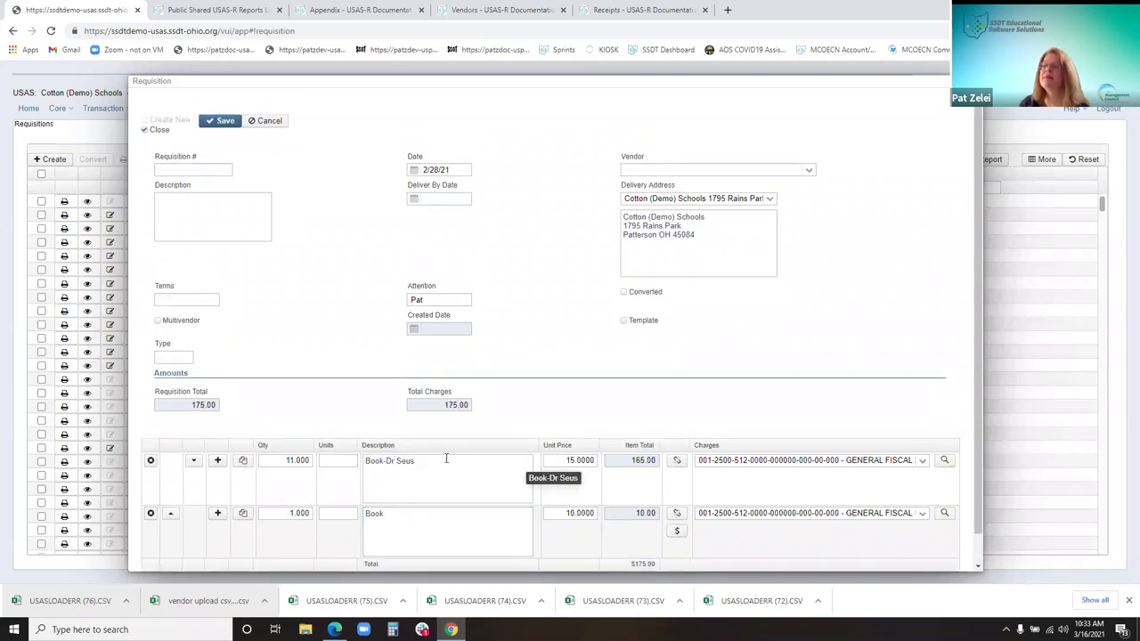
click(192, 463)
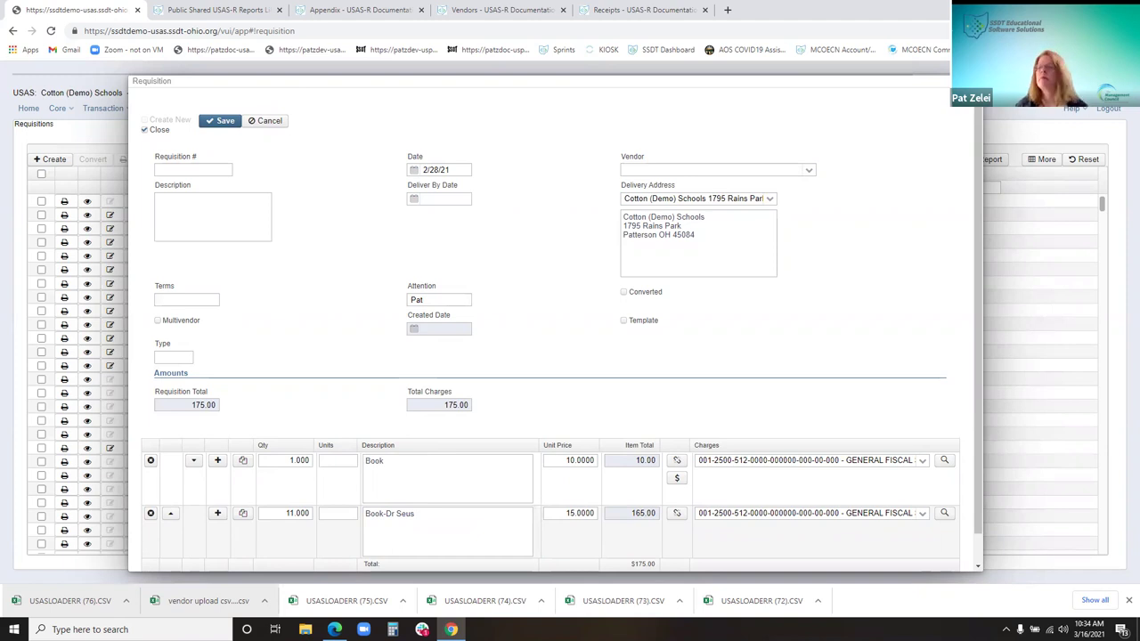
scroll(255, 453, down, 1)
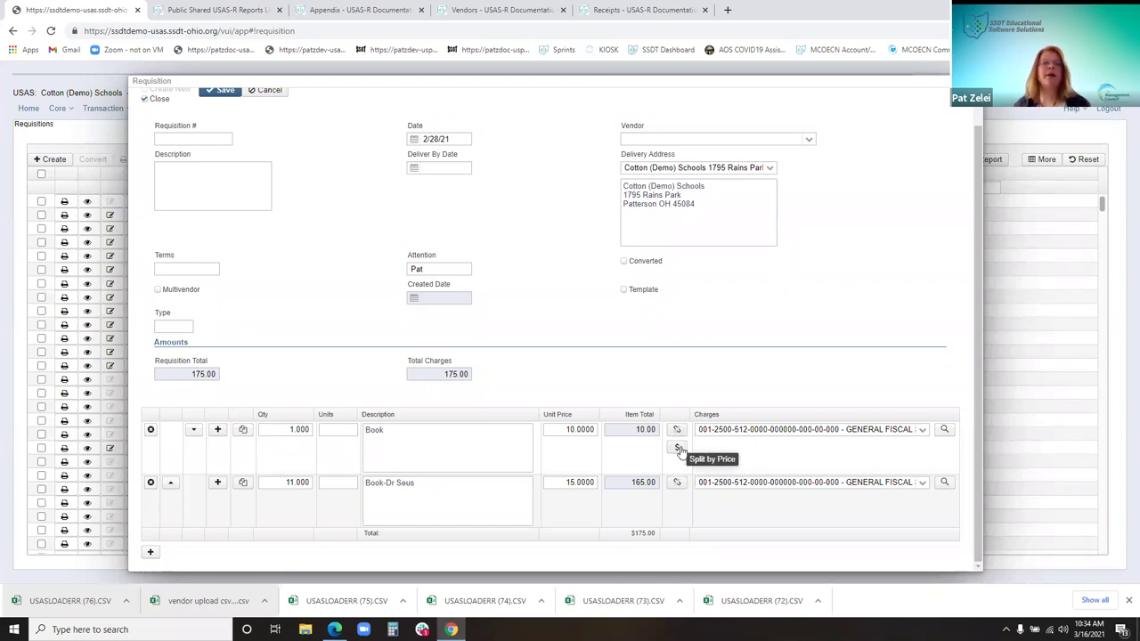
- Add a third line for 5 Pan at a unit price of 100
click(149, 554)
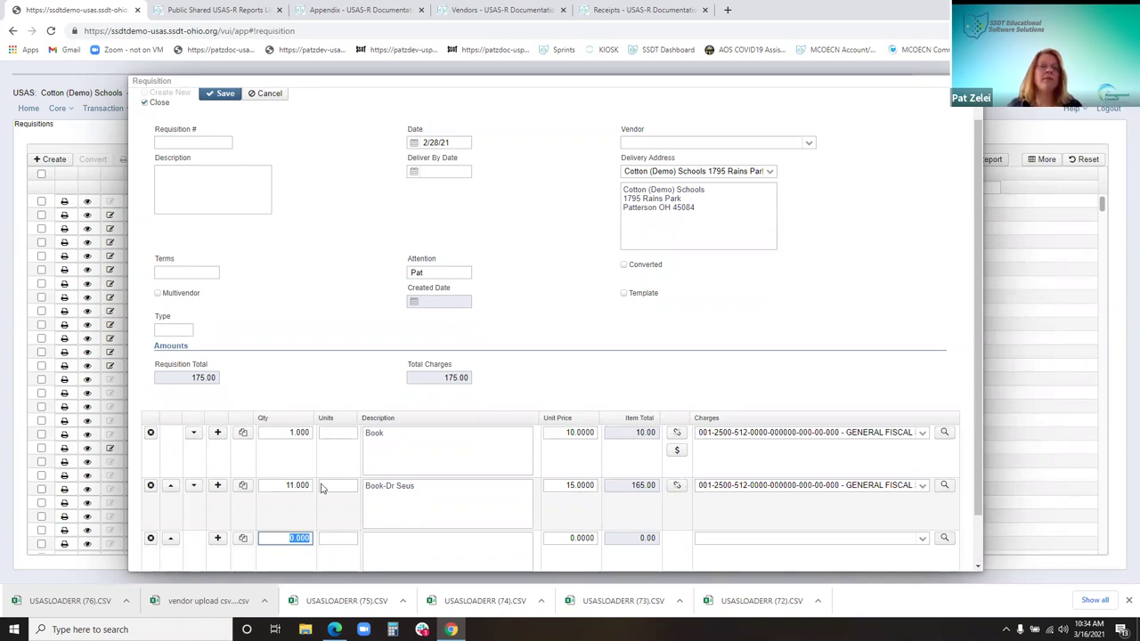
text(5)
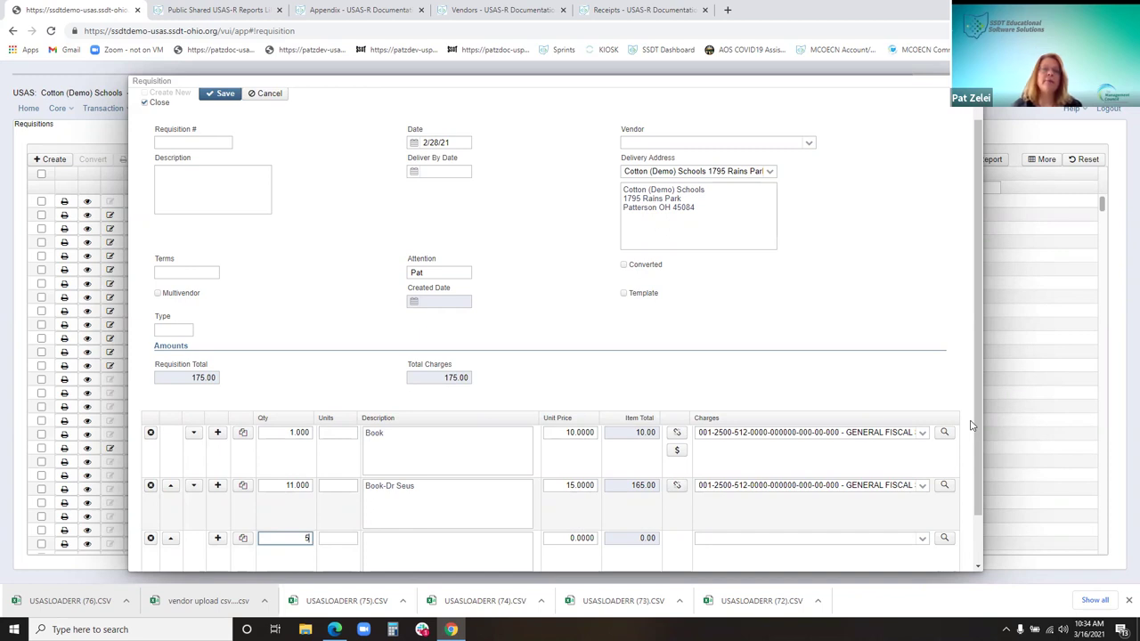
key(Tab)
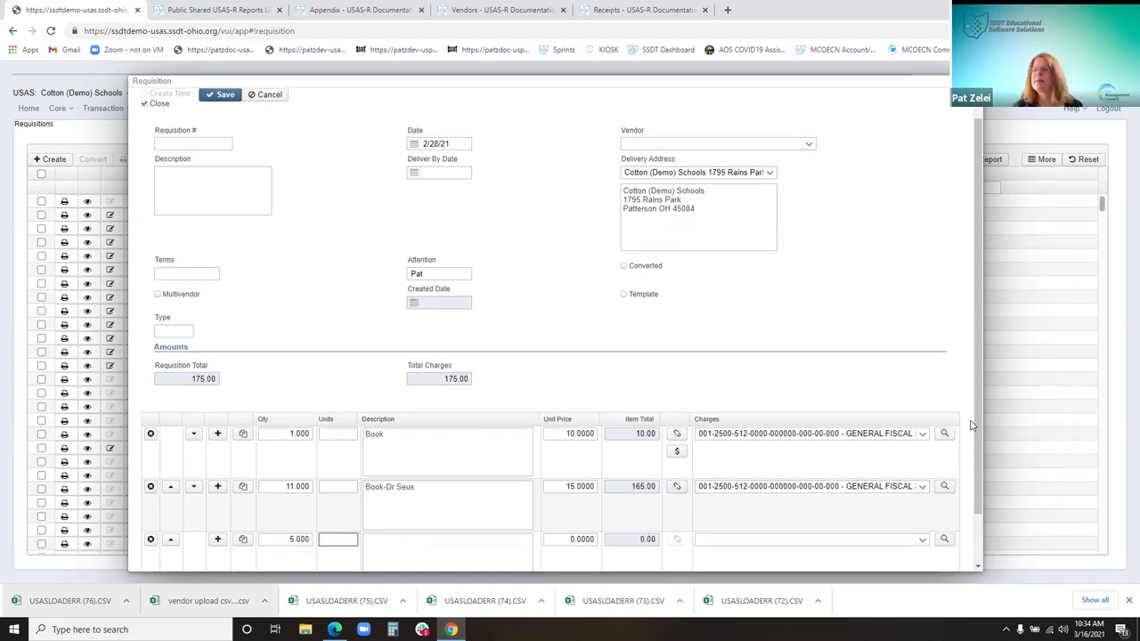
key(Tab)
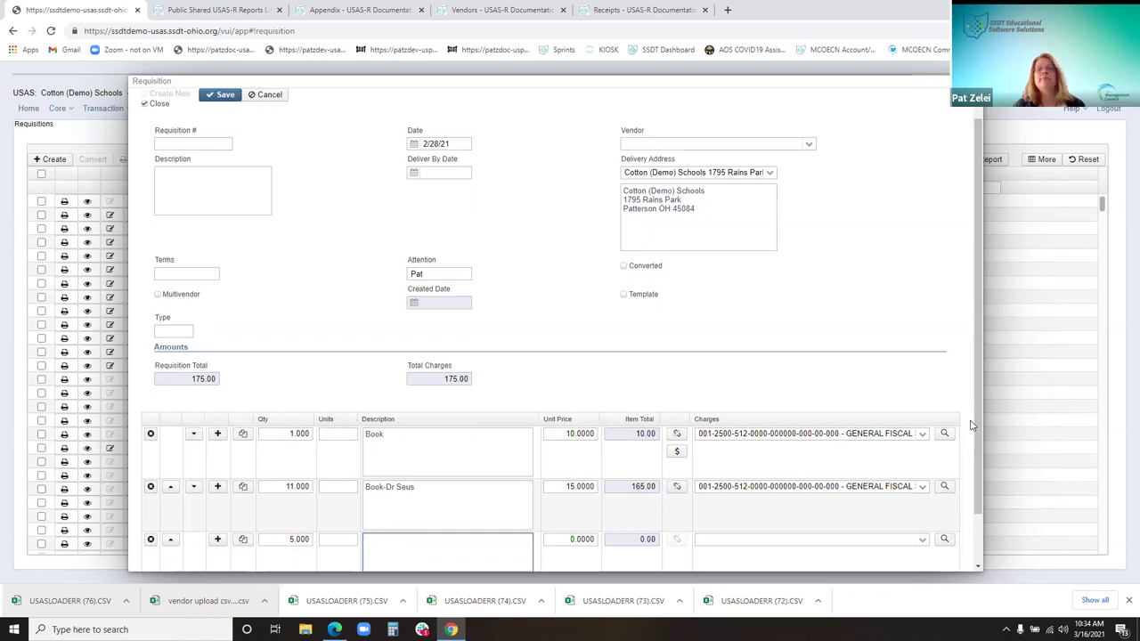
text(Pan)
key(Tab)
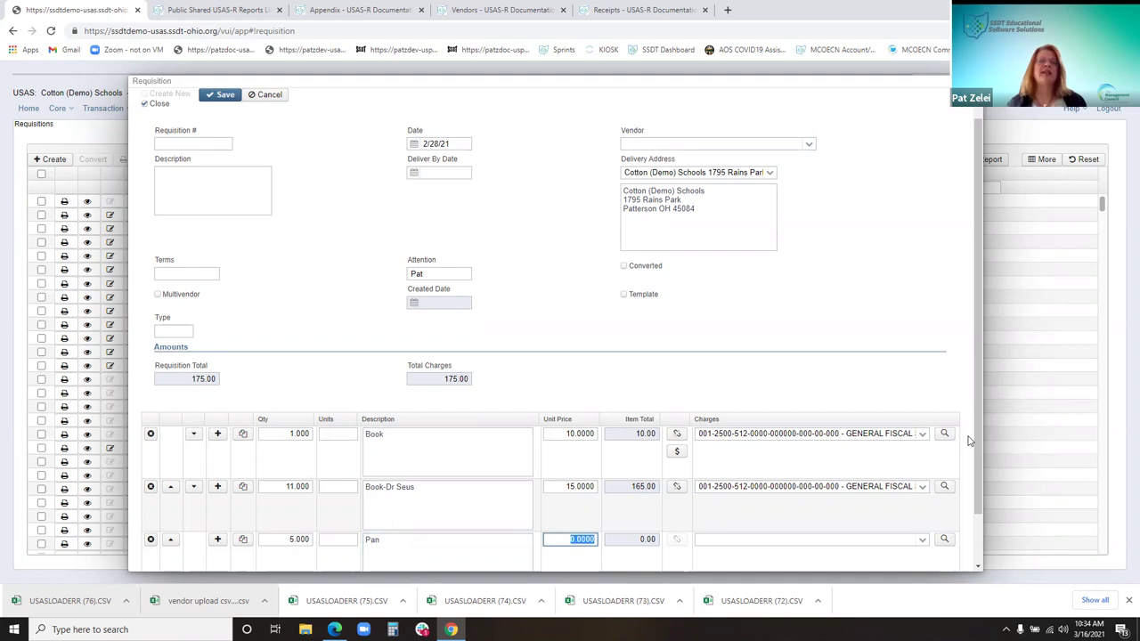
text(100)
key(Tab)
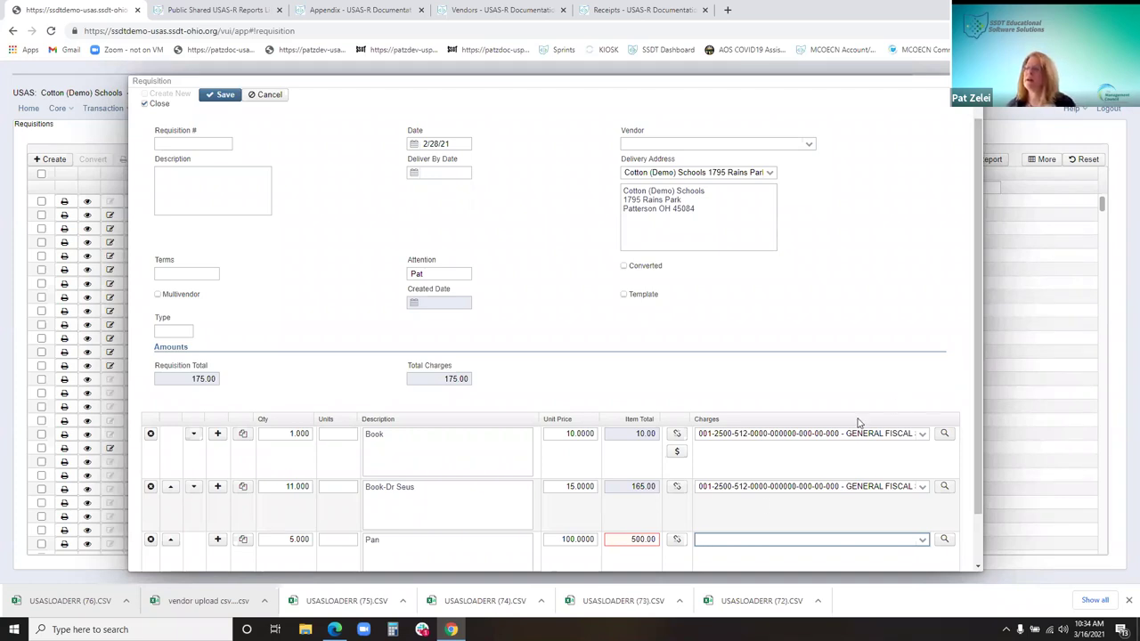
click(677, 542)
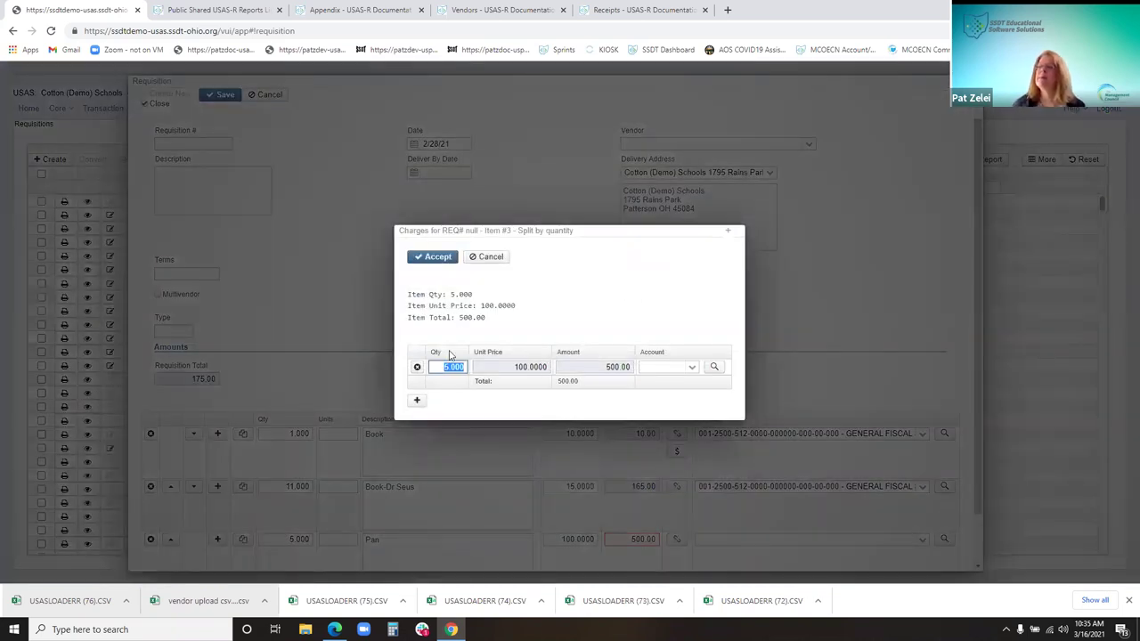
text(3)
key(Tab)
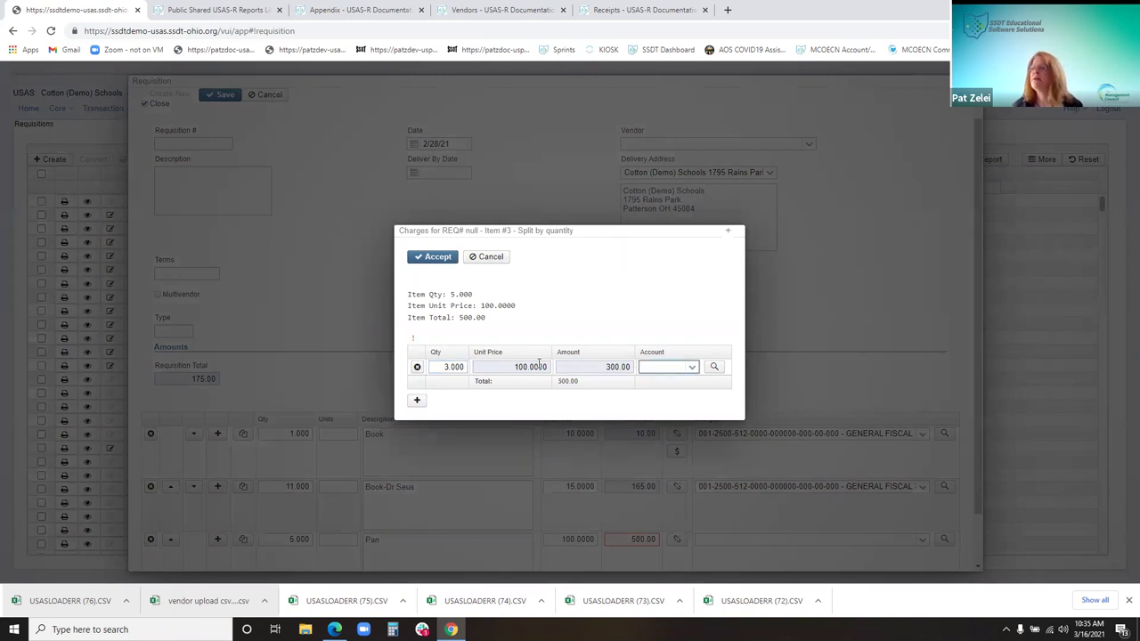
text(006)
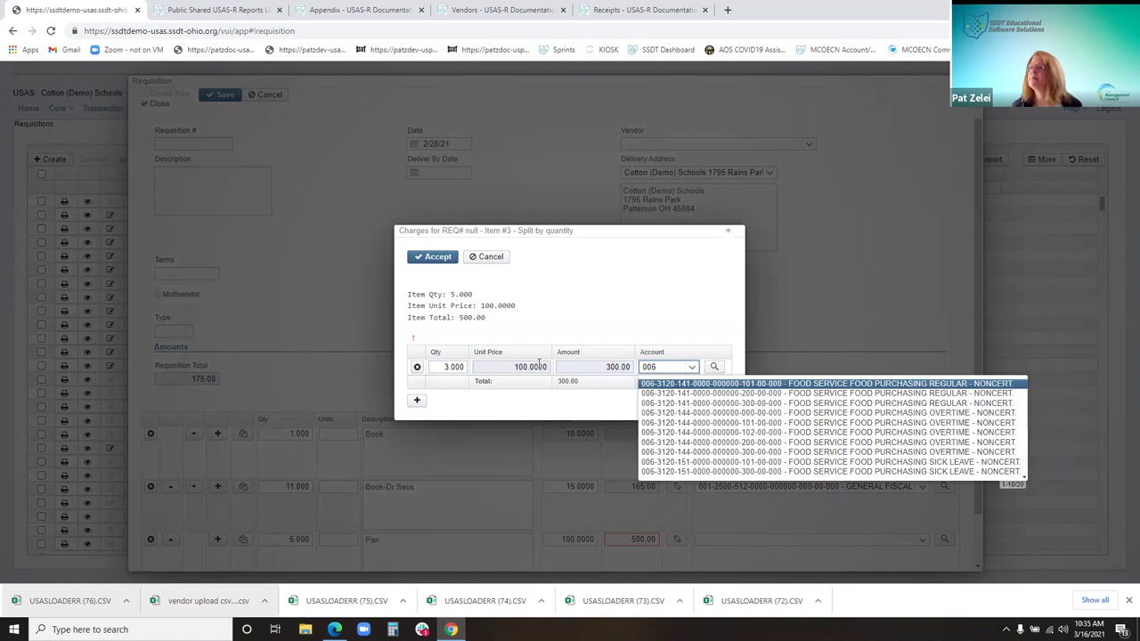
text(-315)
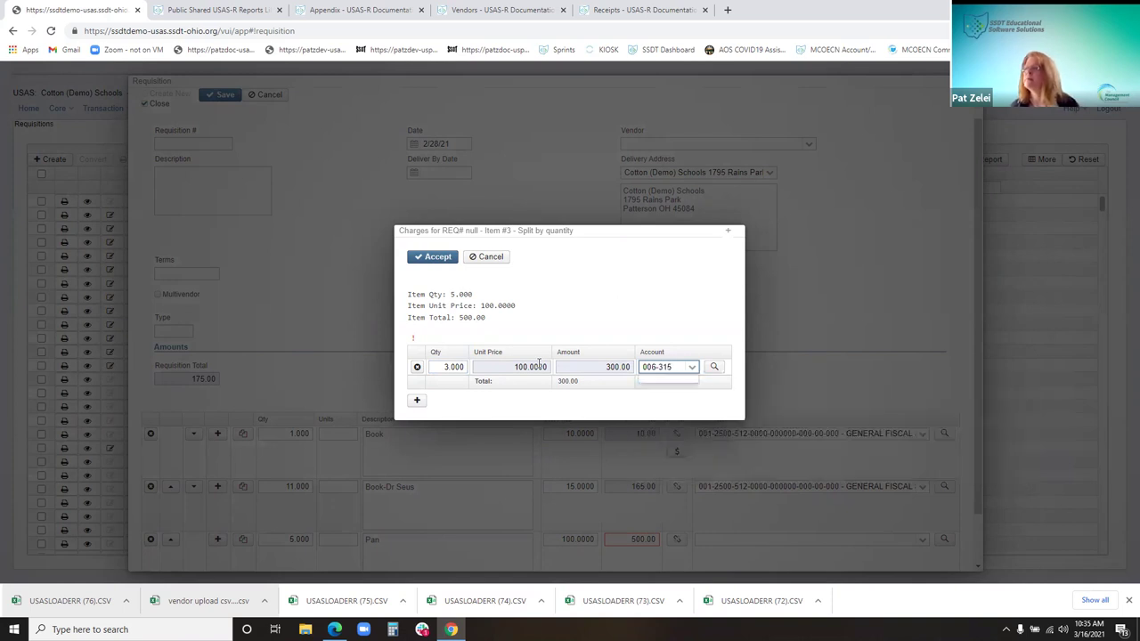
key(BackSpace)
text(20-5)
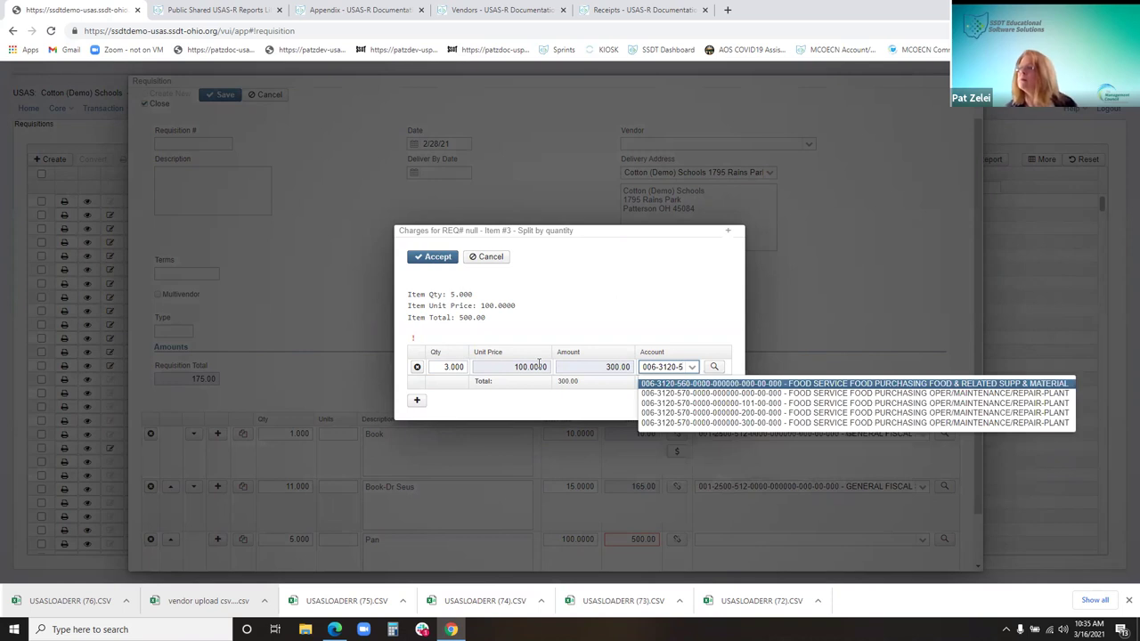
text(6)
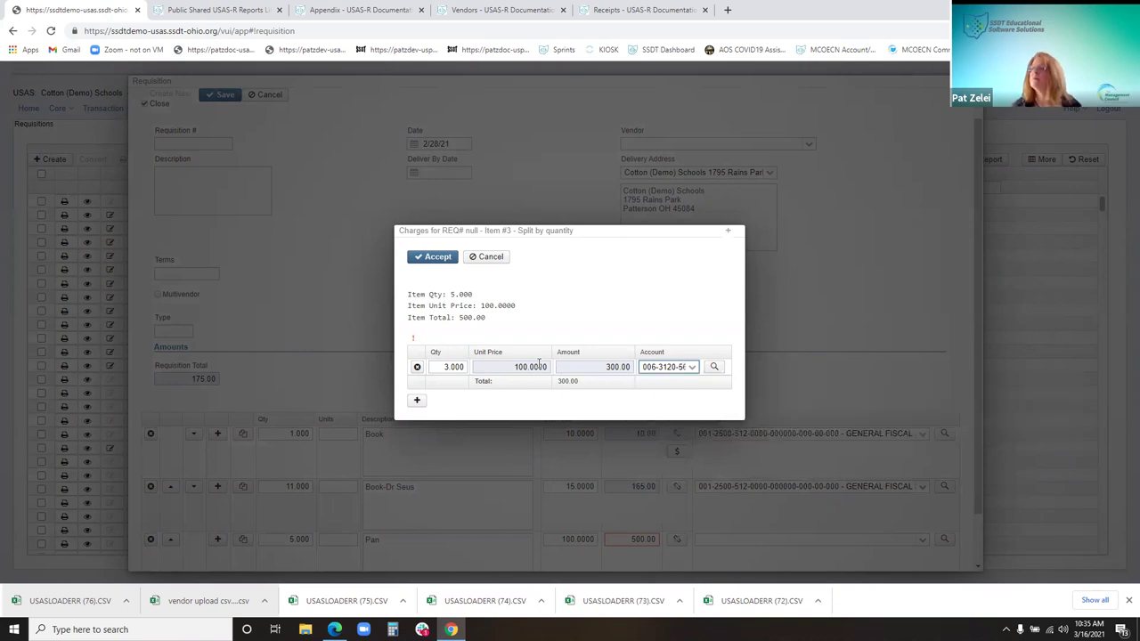
click(405, 403)
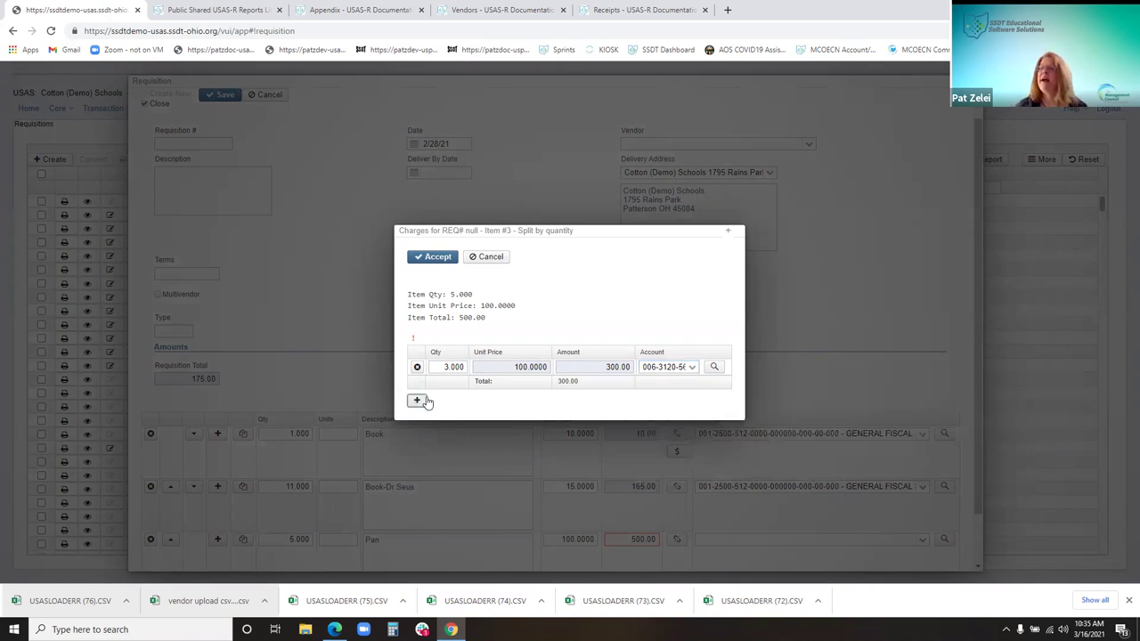
click(416, 400)
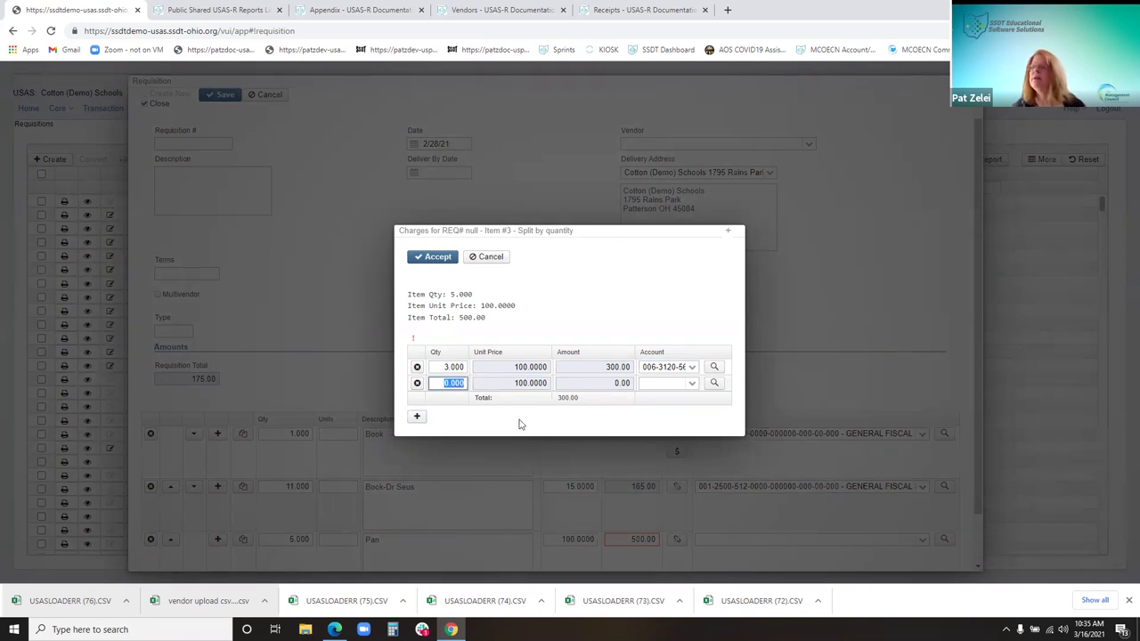
text(2)
key(Tab)
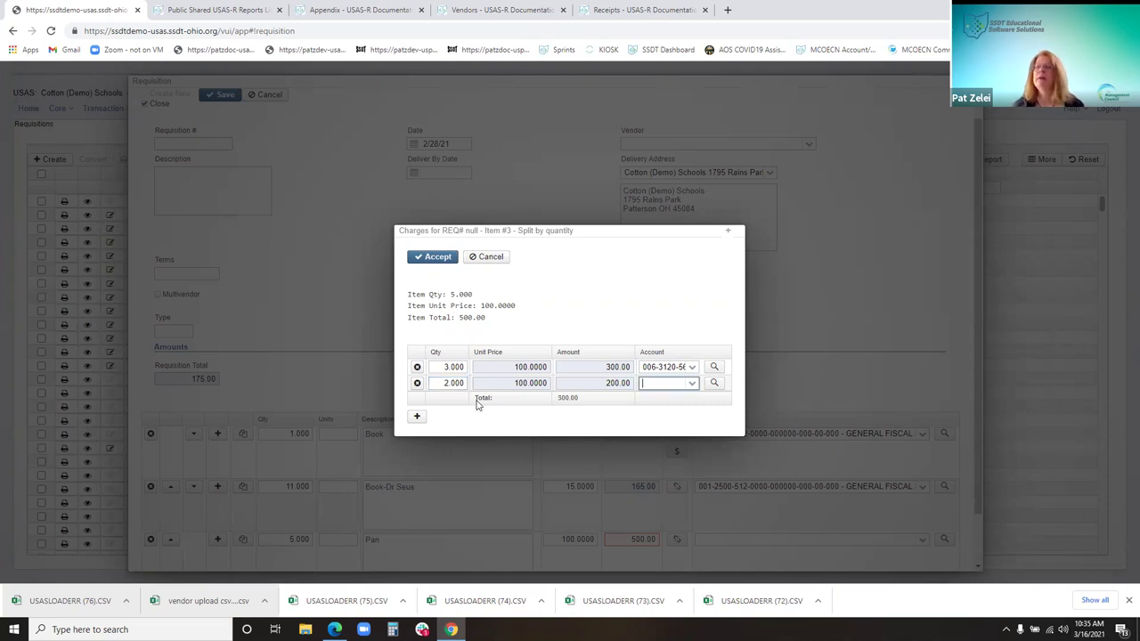
text(001-2421-5)
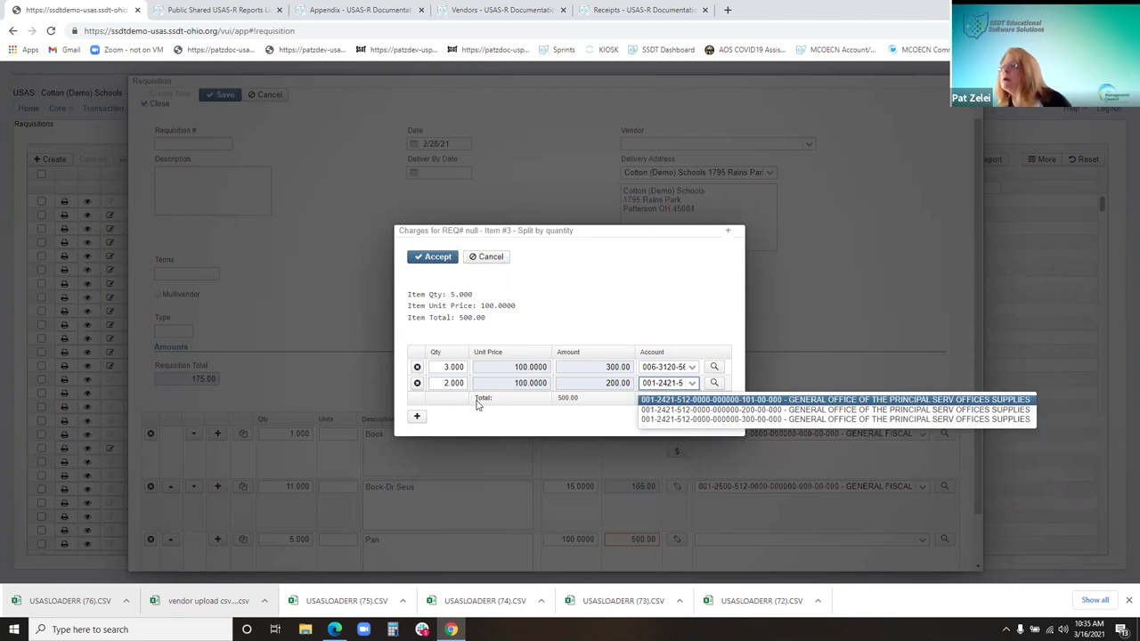
key(Return)
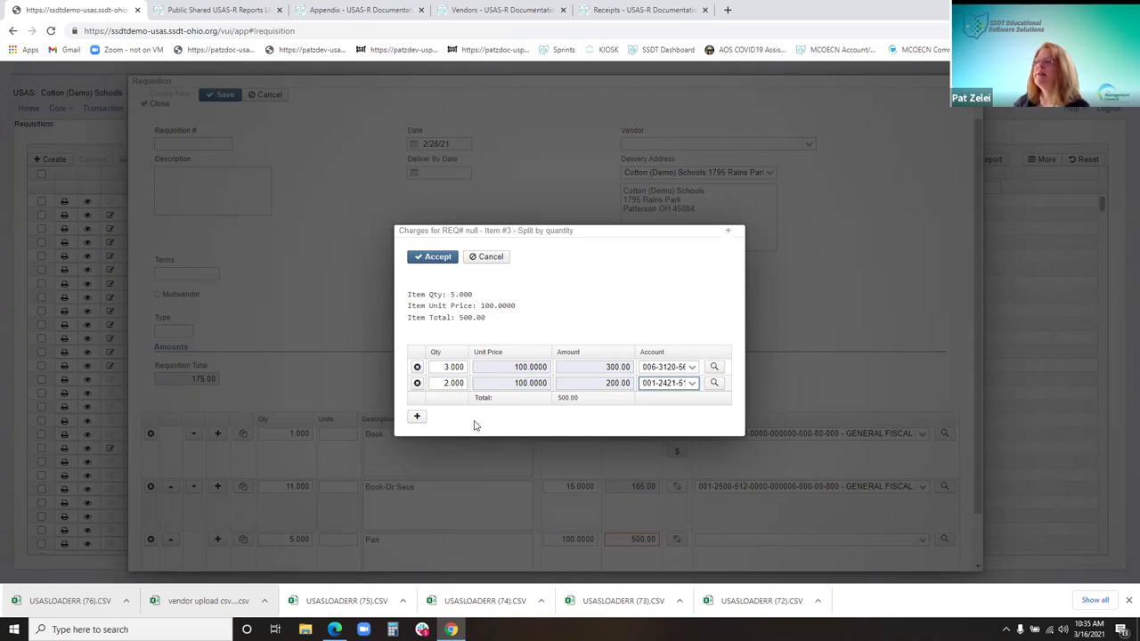
right_click(437, 255)
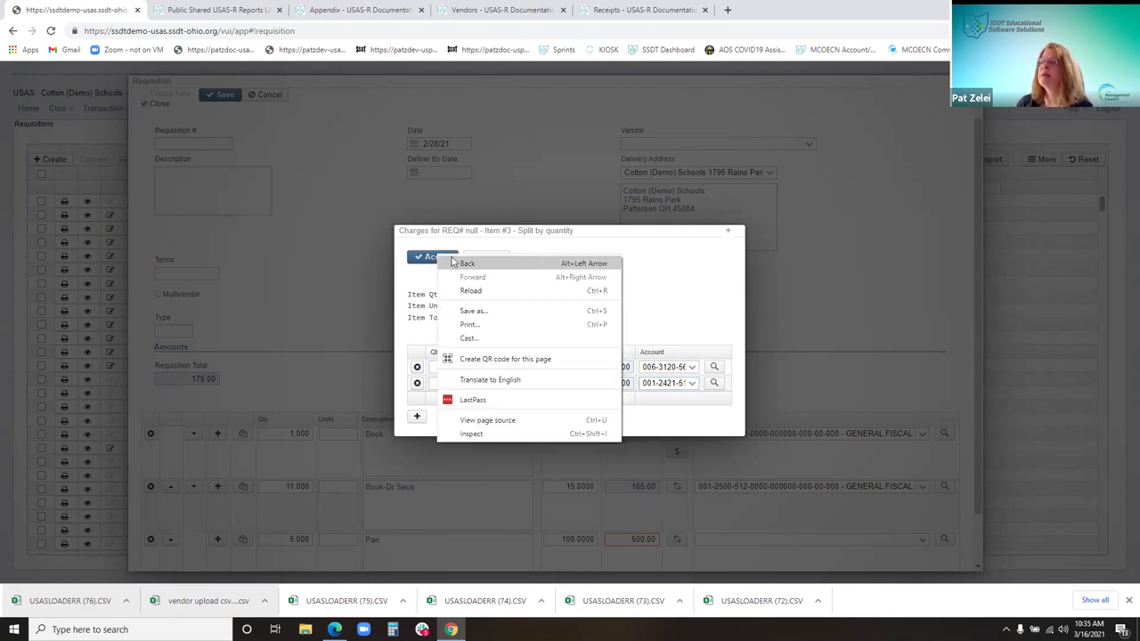
click(559, 248)
click(450, 261)
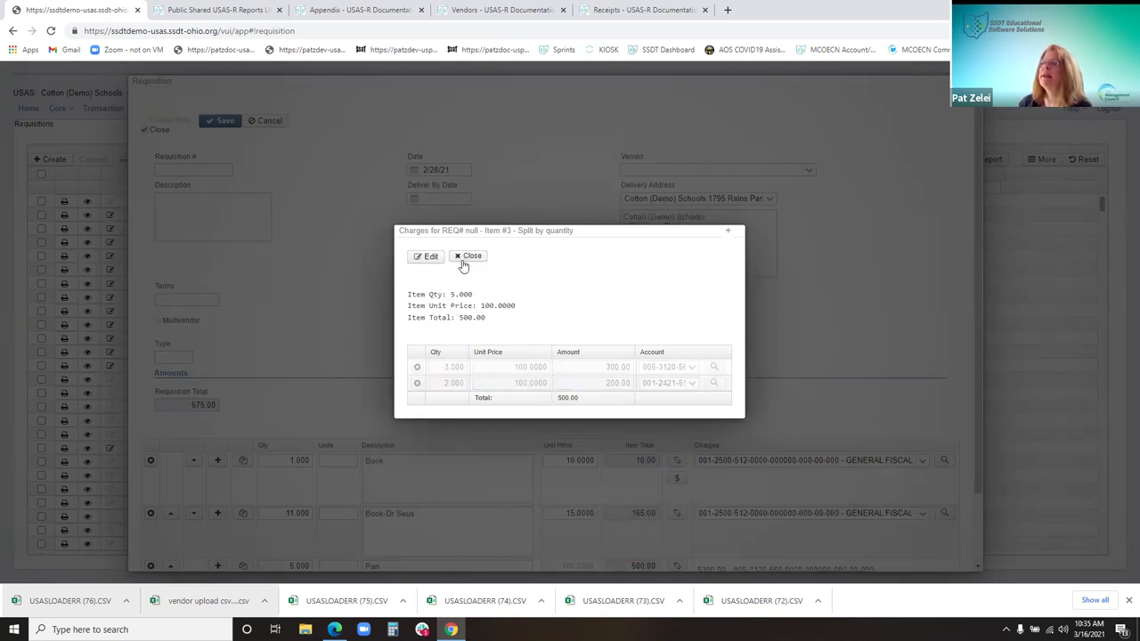
click(467, 257)
scroll(747, 431, down, 3)
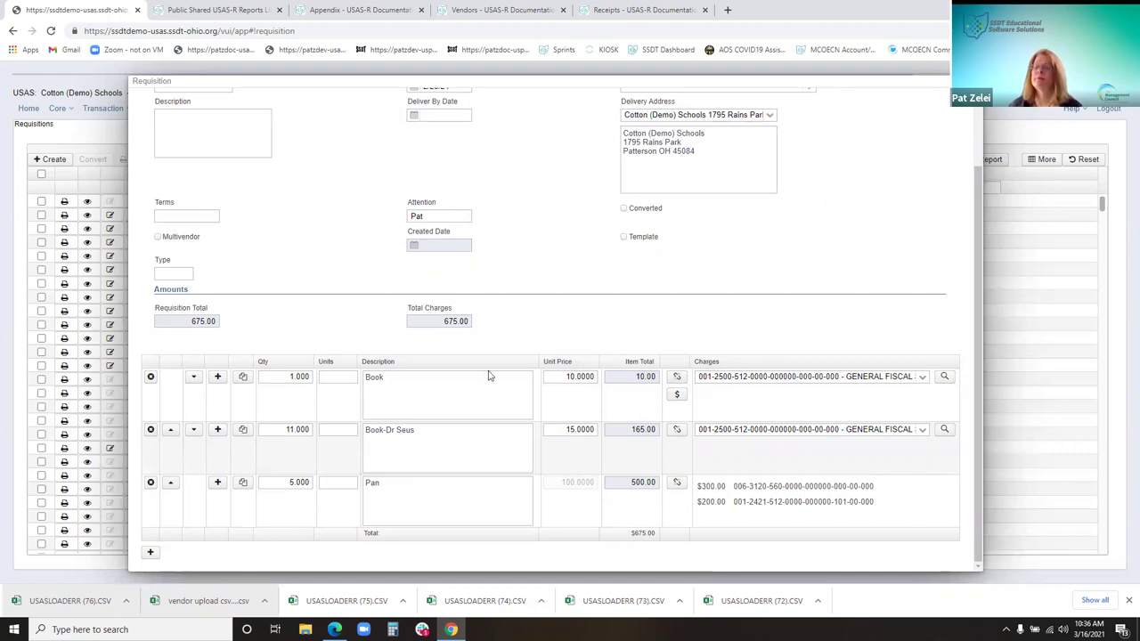
- Add a fourth line for 1 Copier at a unit price of 500
click(150, 553)
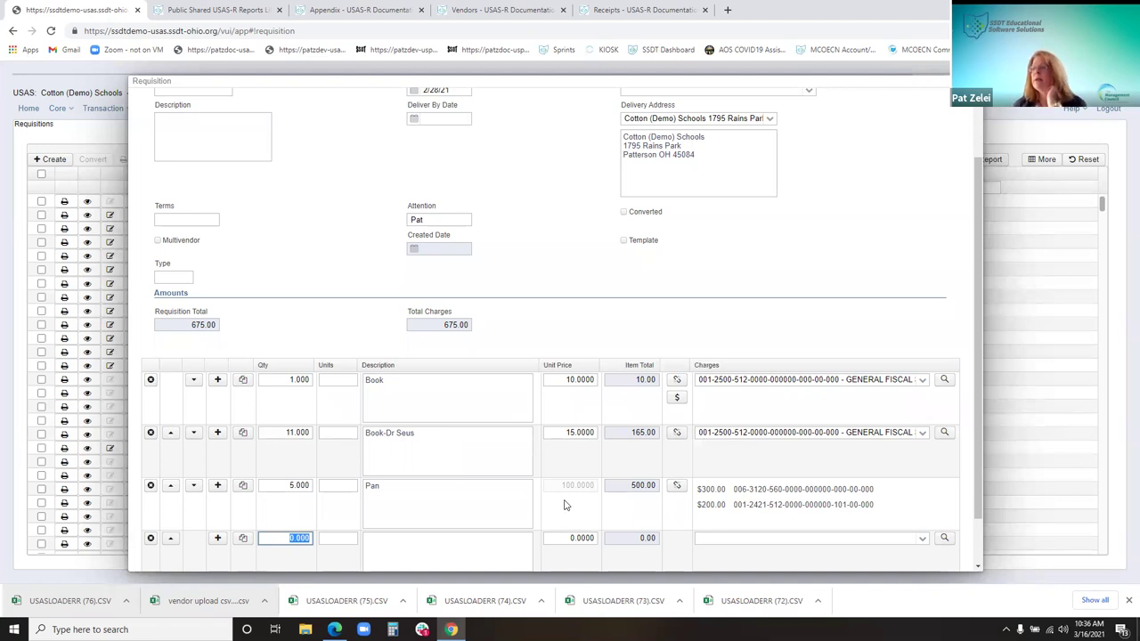
scroll(587, 532, down, 1)
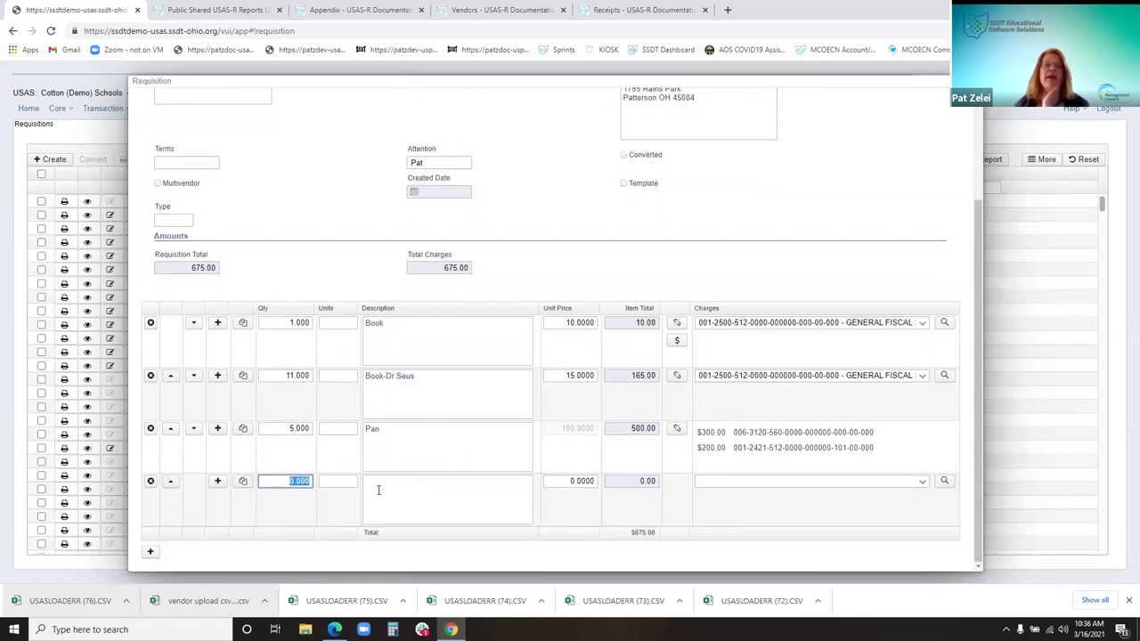
text(1)
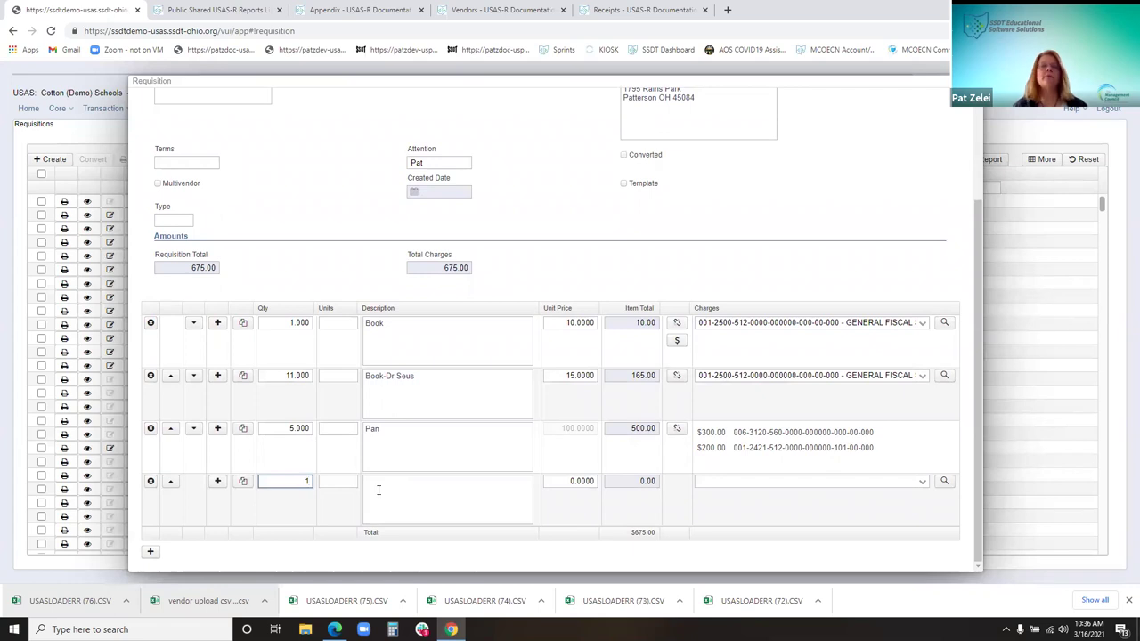
click(378, 490)
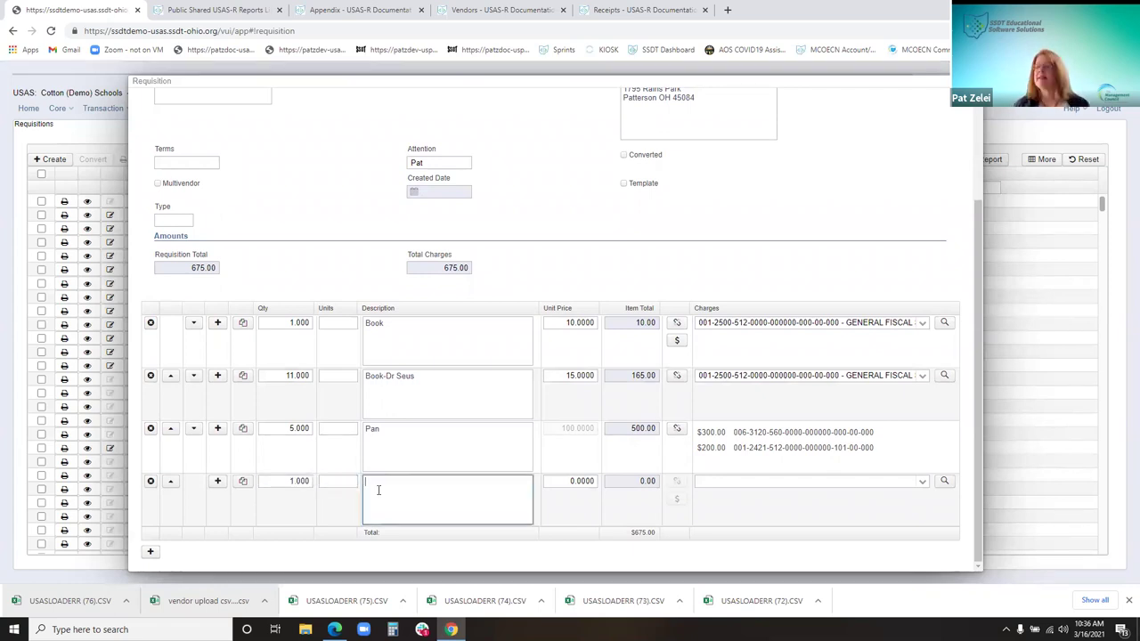
text(Copie)
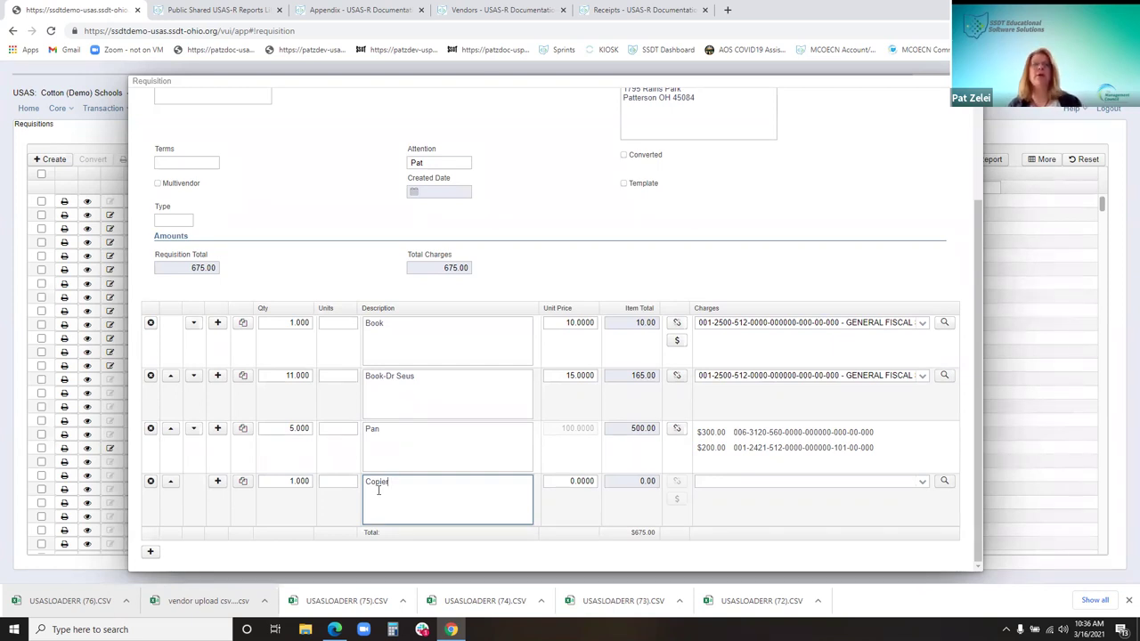
click(573, 481)
text(50)
key(Tab)
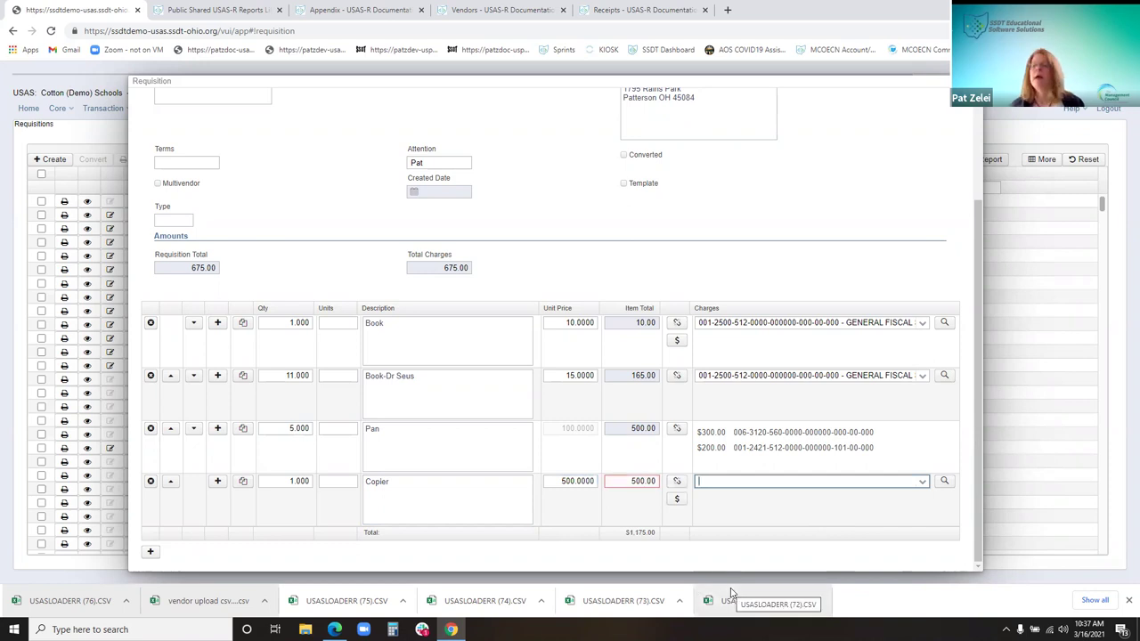
click(677, 501)
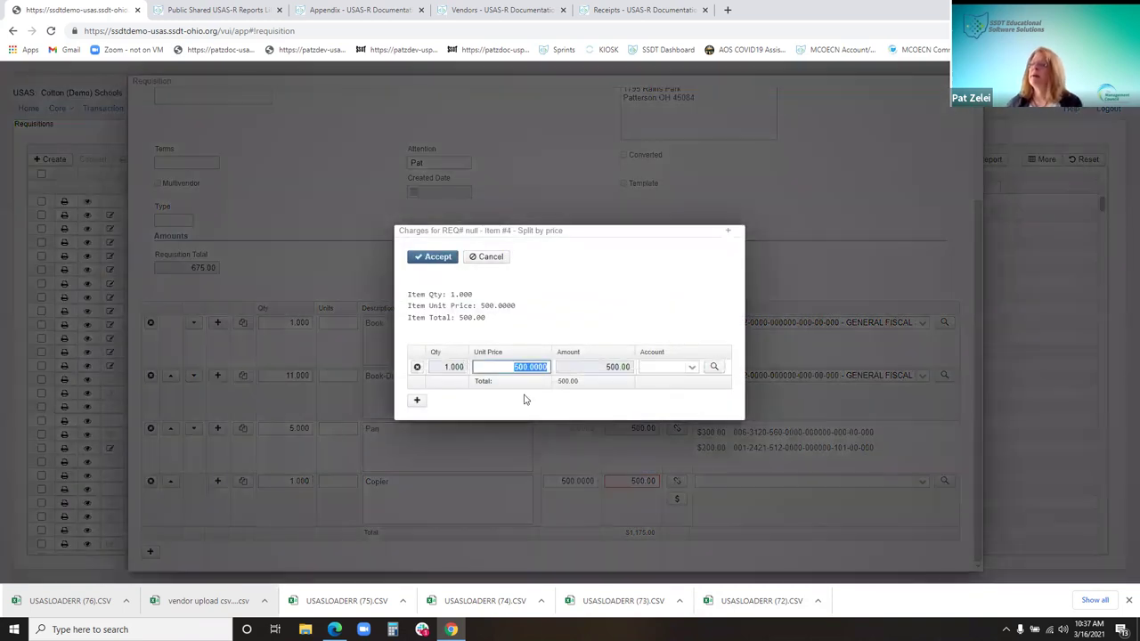
text(250)
key(Tab)
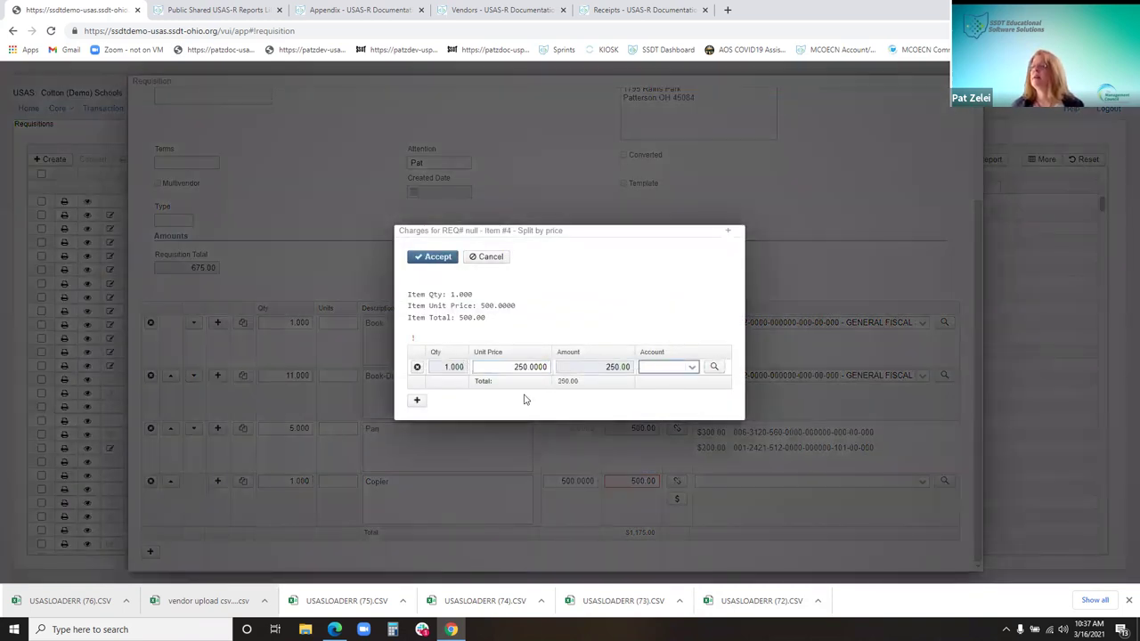
text(300-)
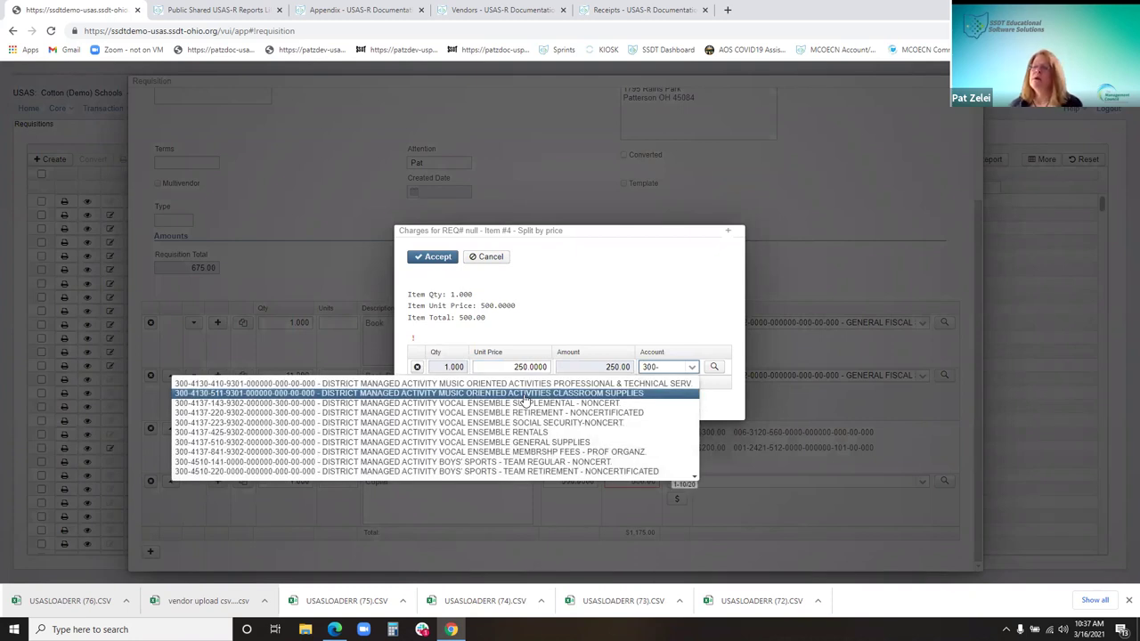
text(4137-51)
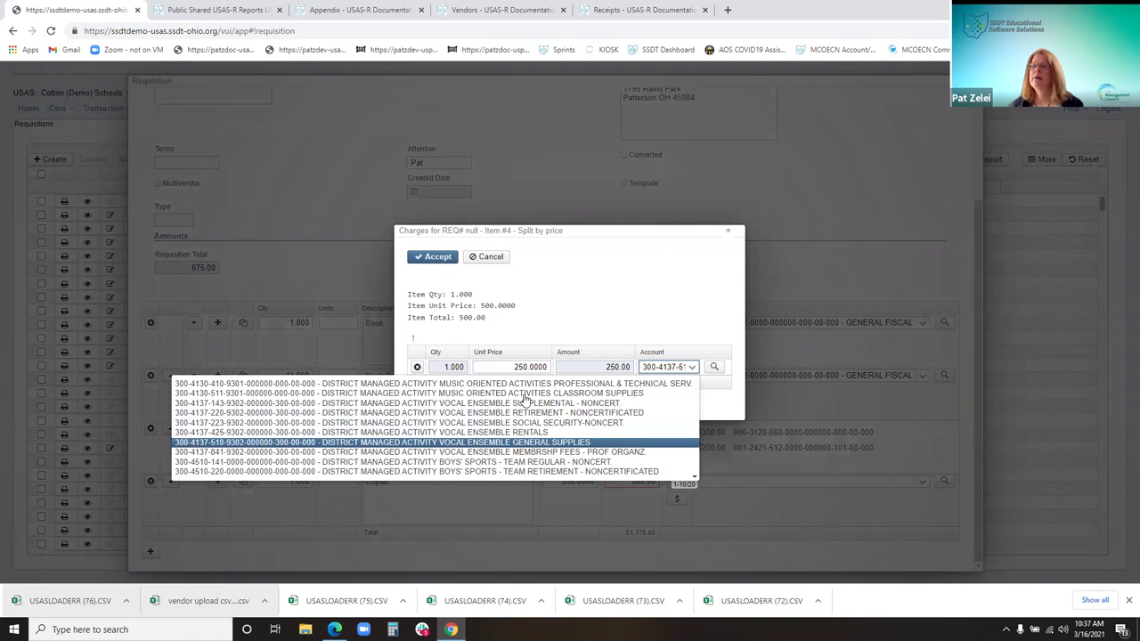
key(Return)
- Put the other 250.00 on a 001-1100 account and accept the price split
click(417, 400)
text(250)
key(Tab)
text(001)
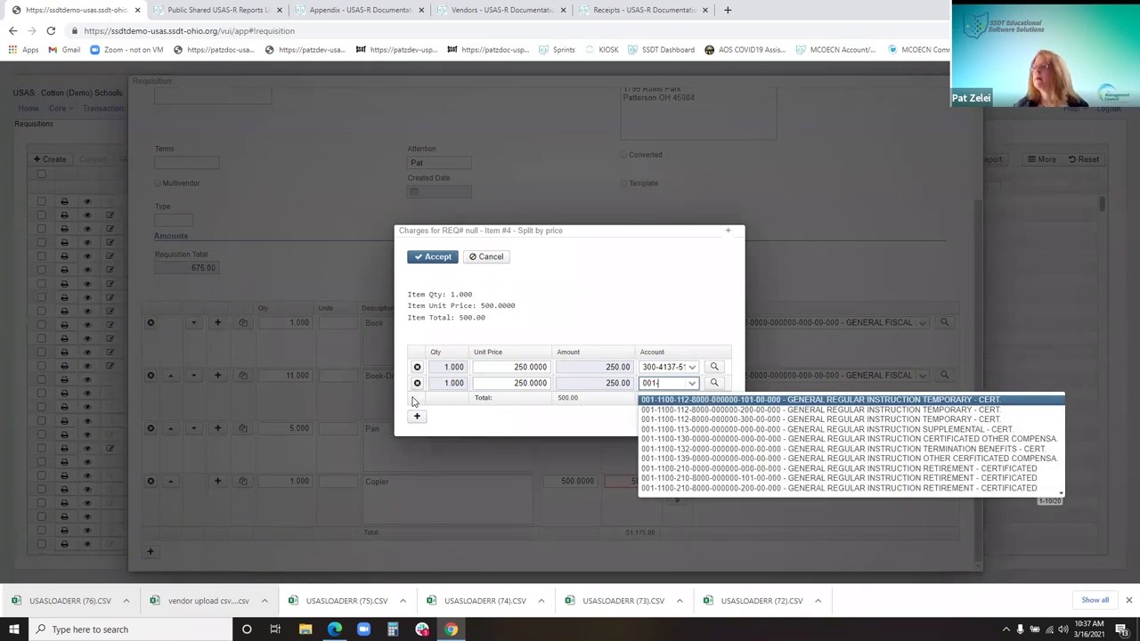
key(Return)
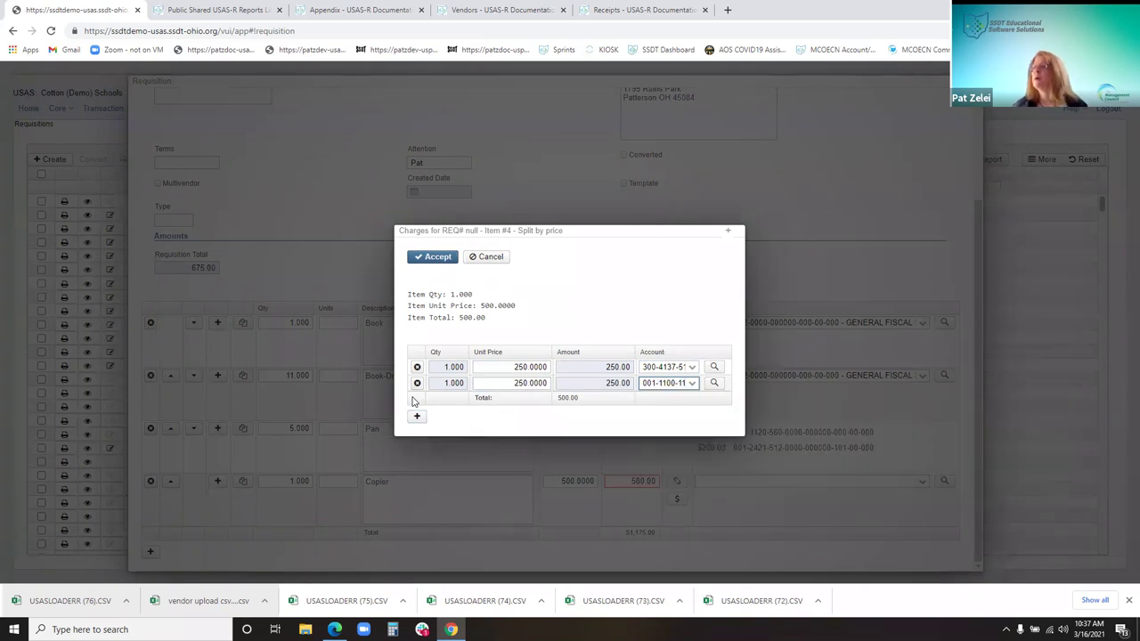
click(431, 257)
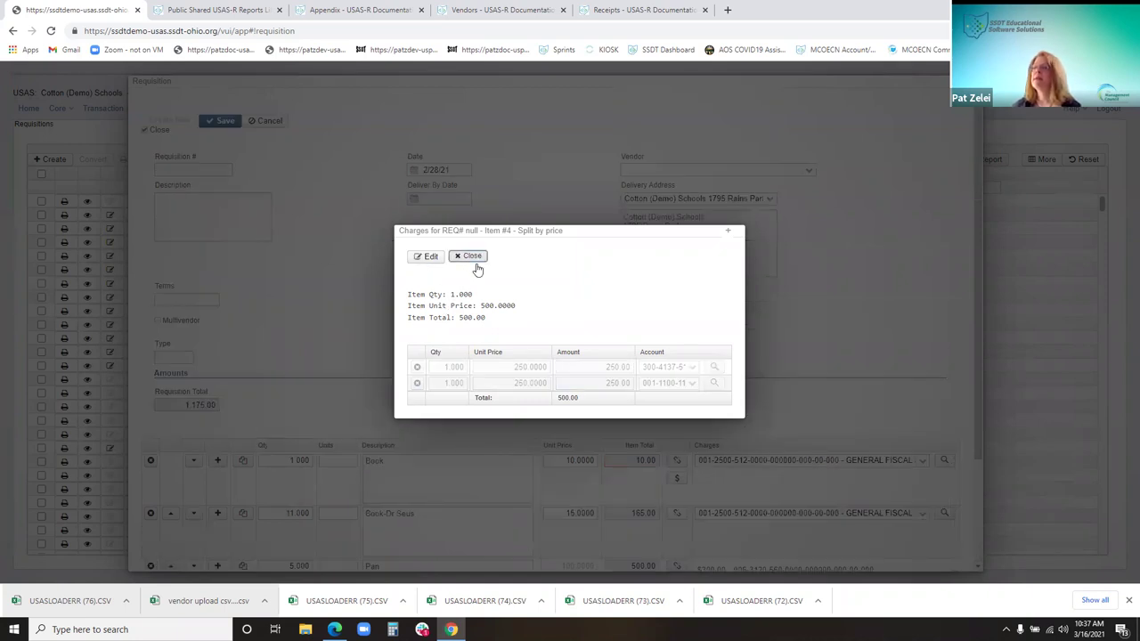
click(469, 259)
- Save the 1,175.00 requisition with its four item lines
scroll(665, 504, down, 3)
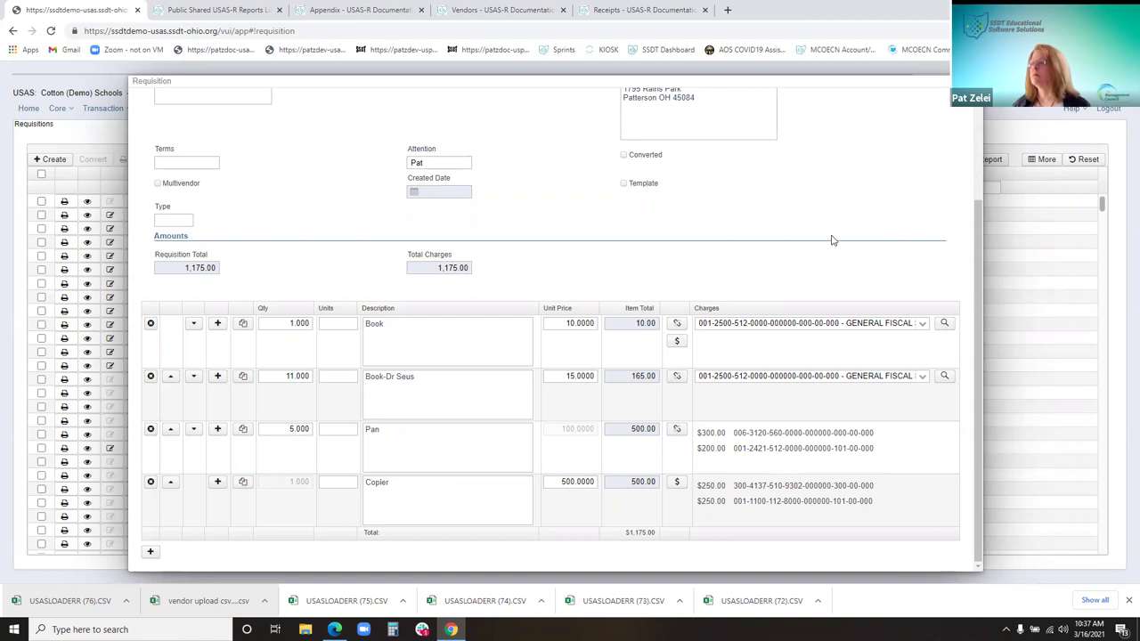
scroll(830, 242, up, 3)
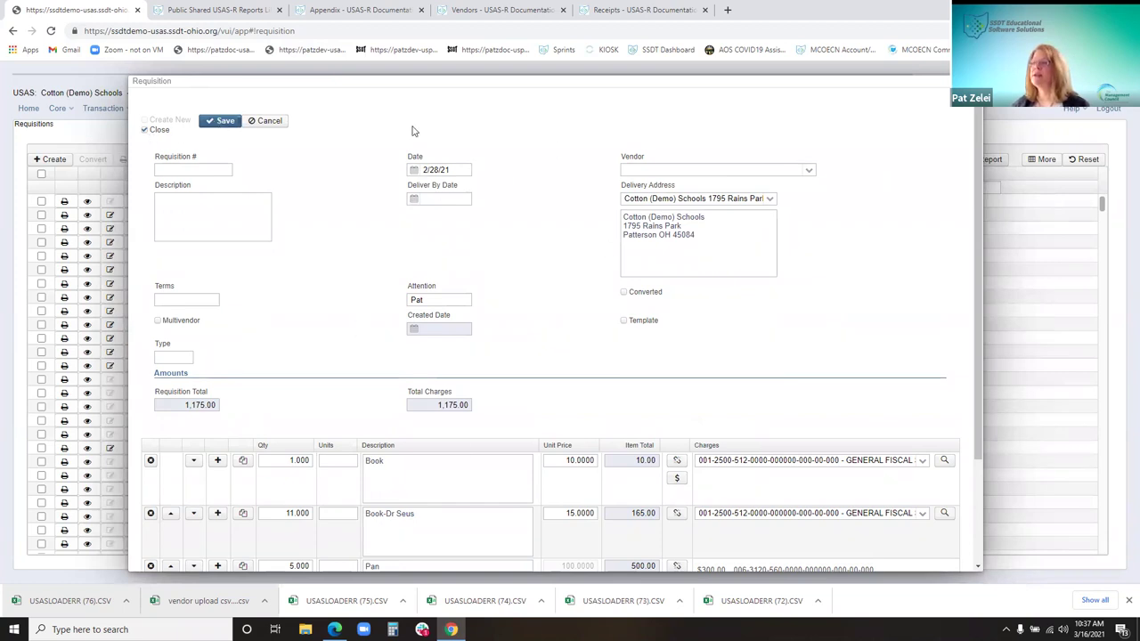
click(206, 125)
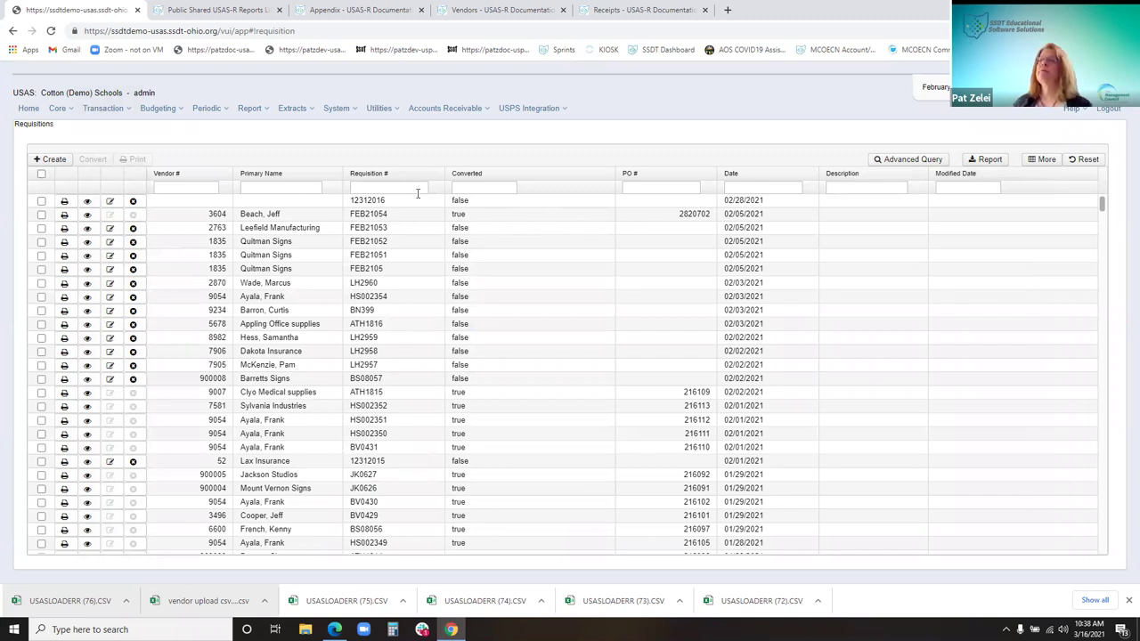
- Filter Converted to 'f' and select requisitions 12312016 and FEB21053
click(467, 188)
text(f)
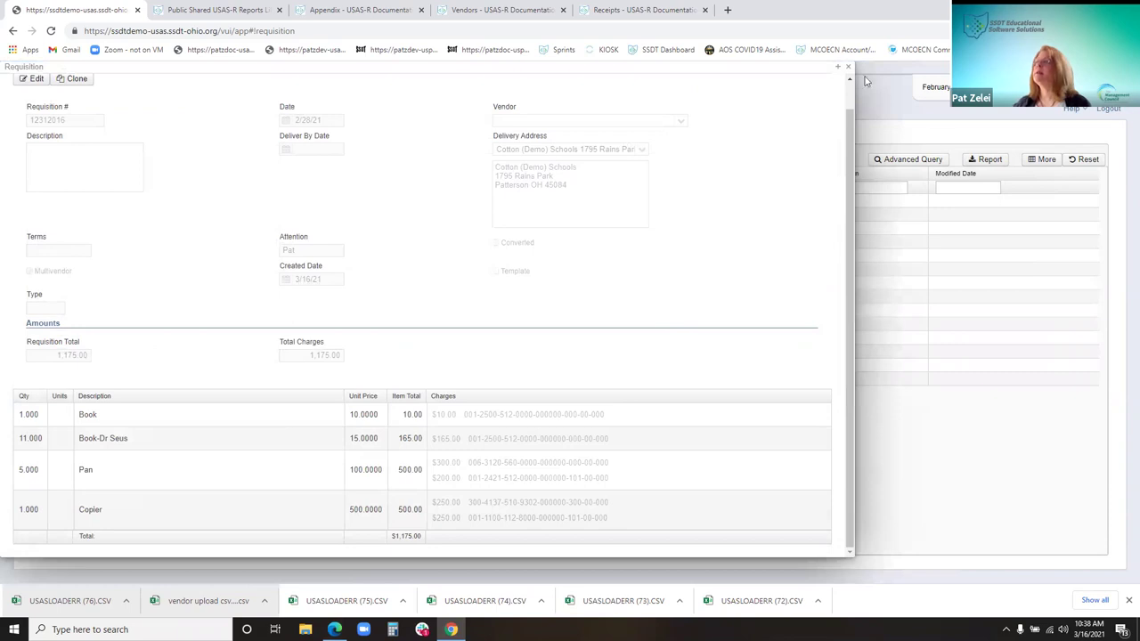
click(838, 68)
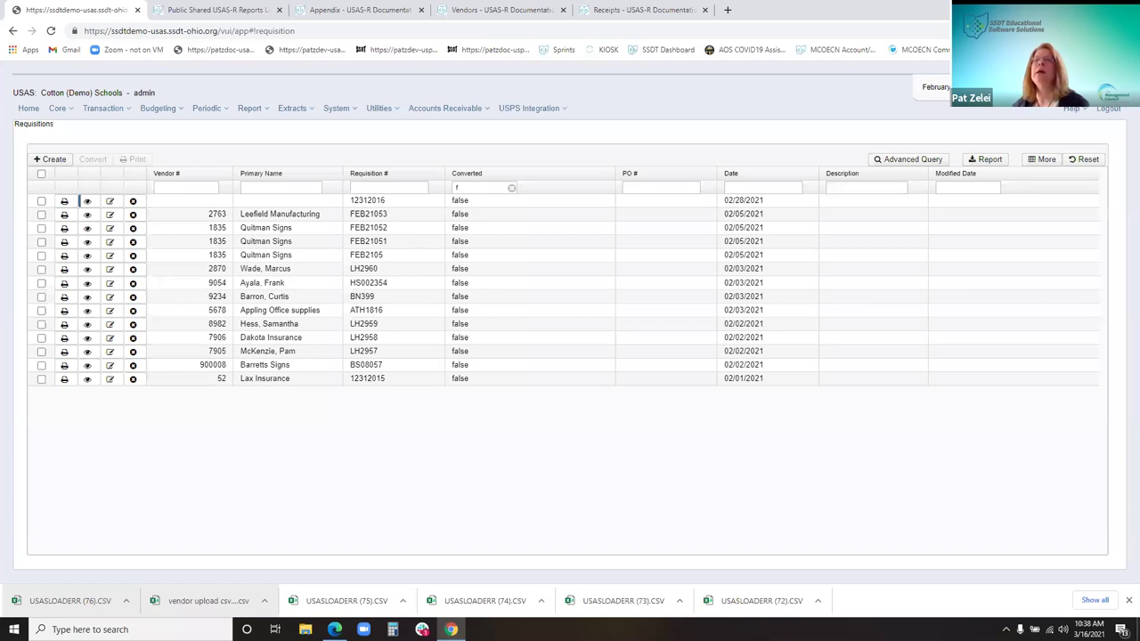
click(41, 201)
click(42, 215)
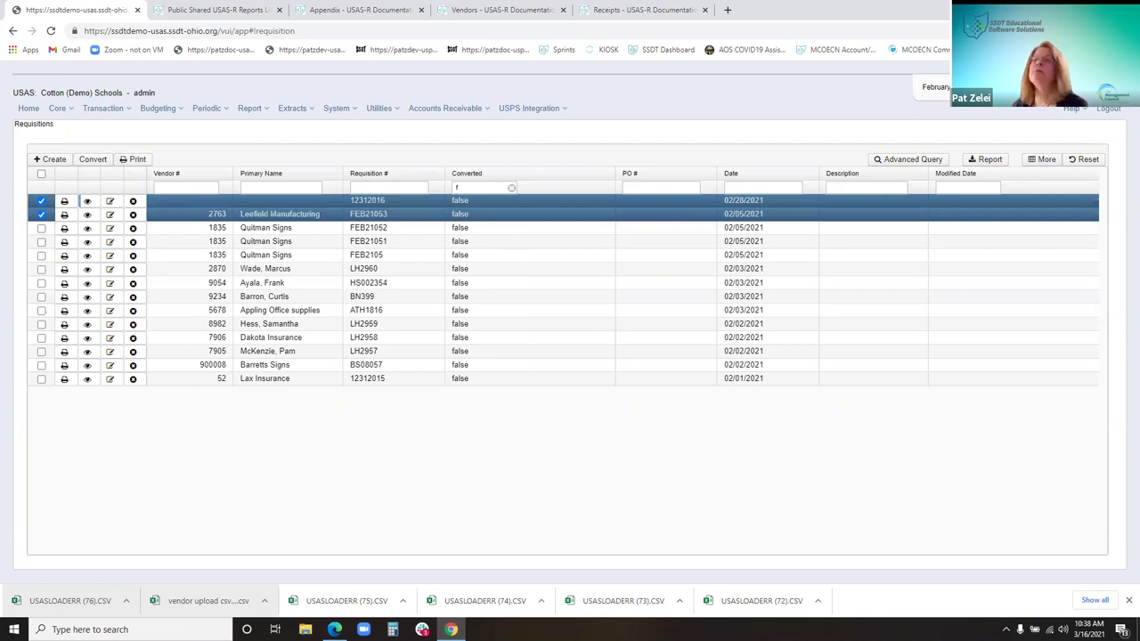
click(93, 160)
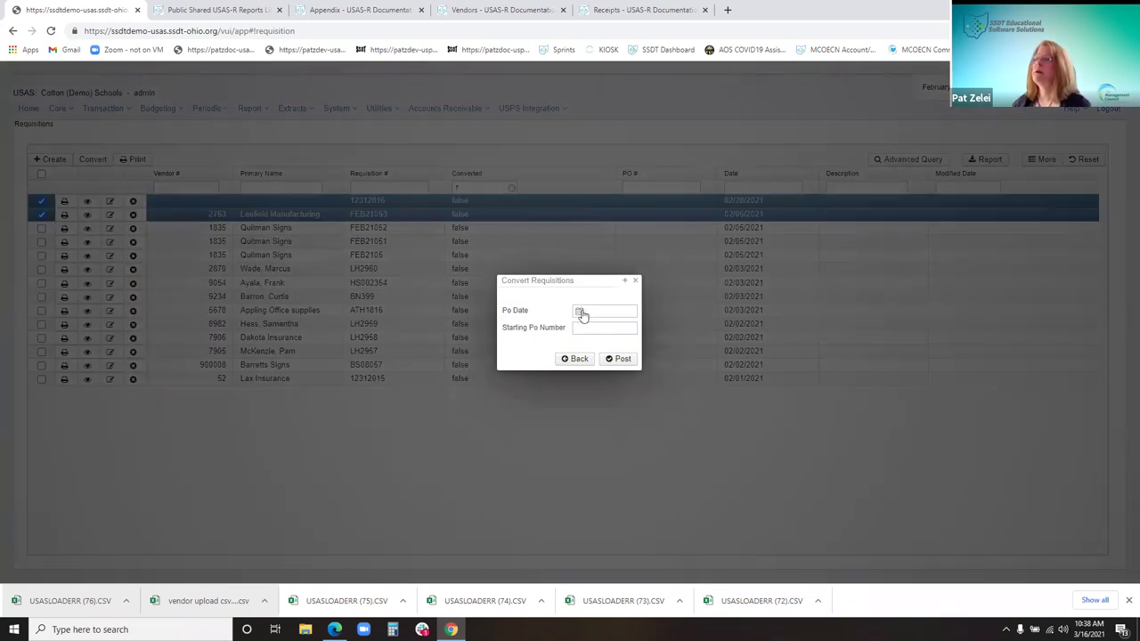
click(580, 311)
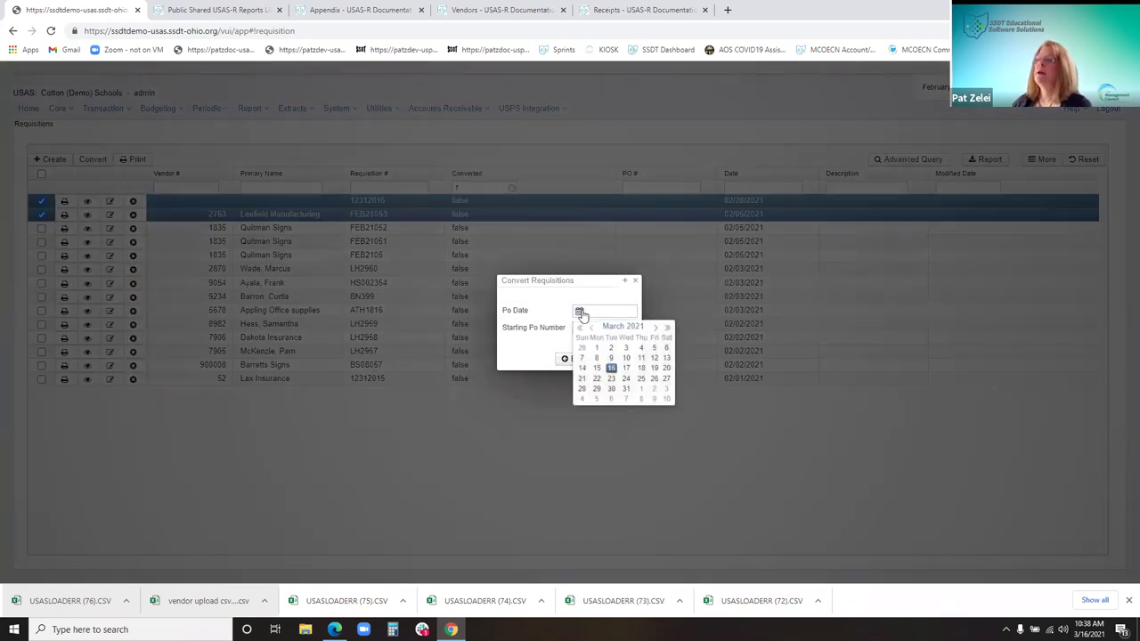
click(610, 368)
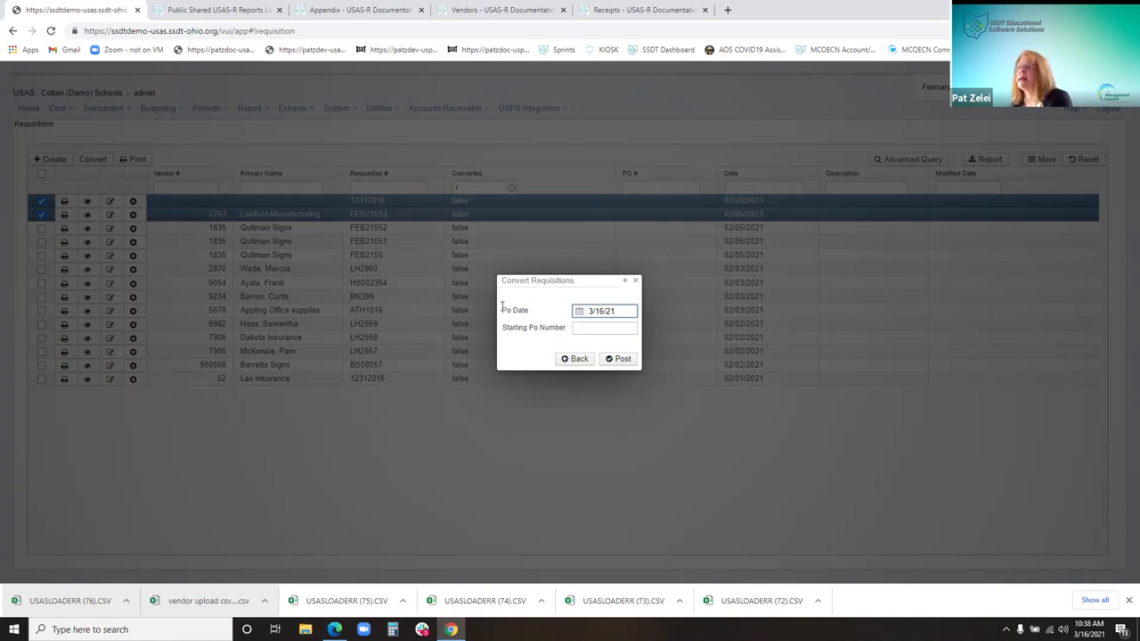
click(636, 280)
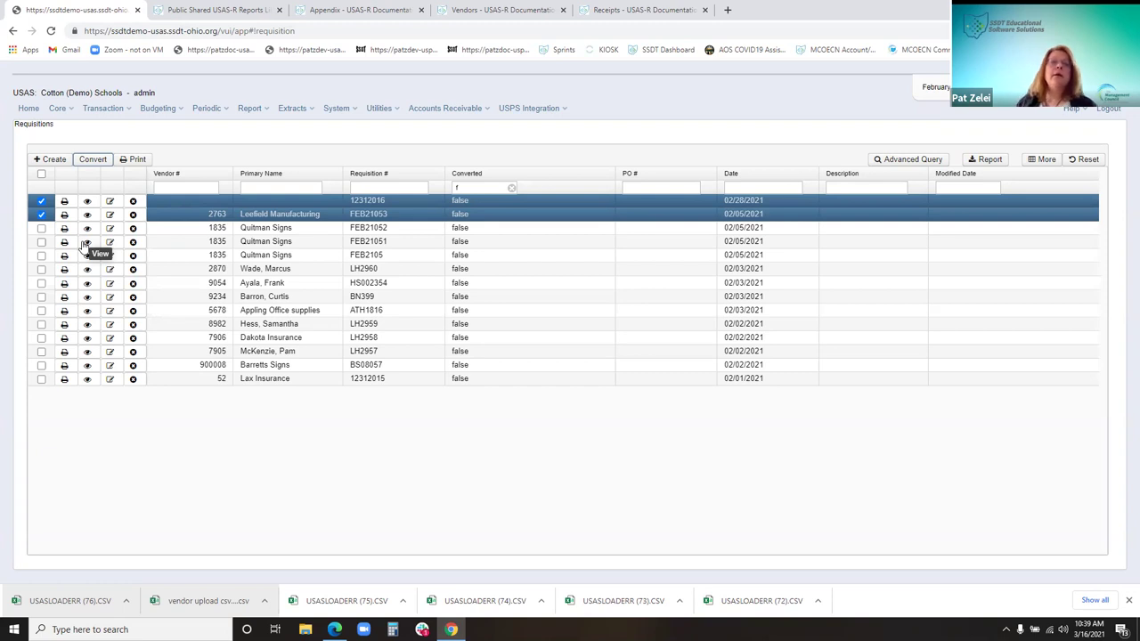
click(92, 159)
- Post requisitions 12312016 and FEB21053 as purchase orders 2820703 and 2820704 and close the results
click(609, 310)
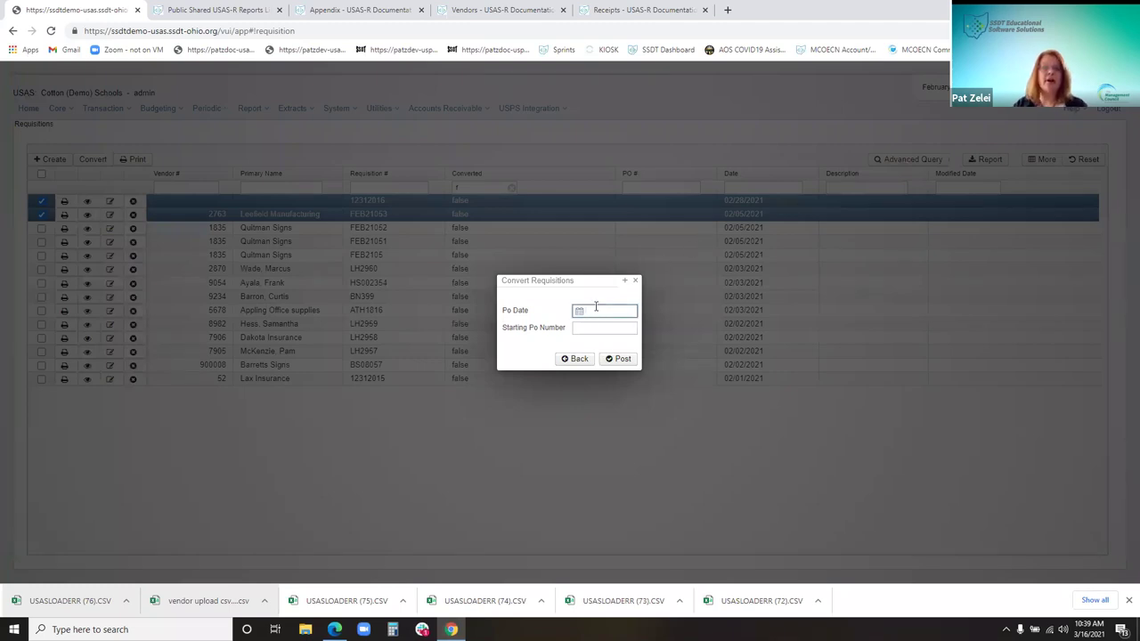
click(615, 326)
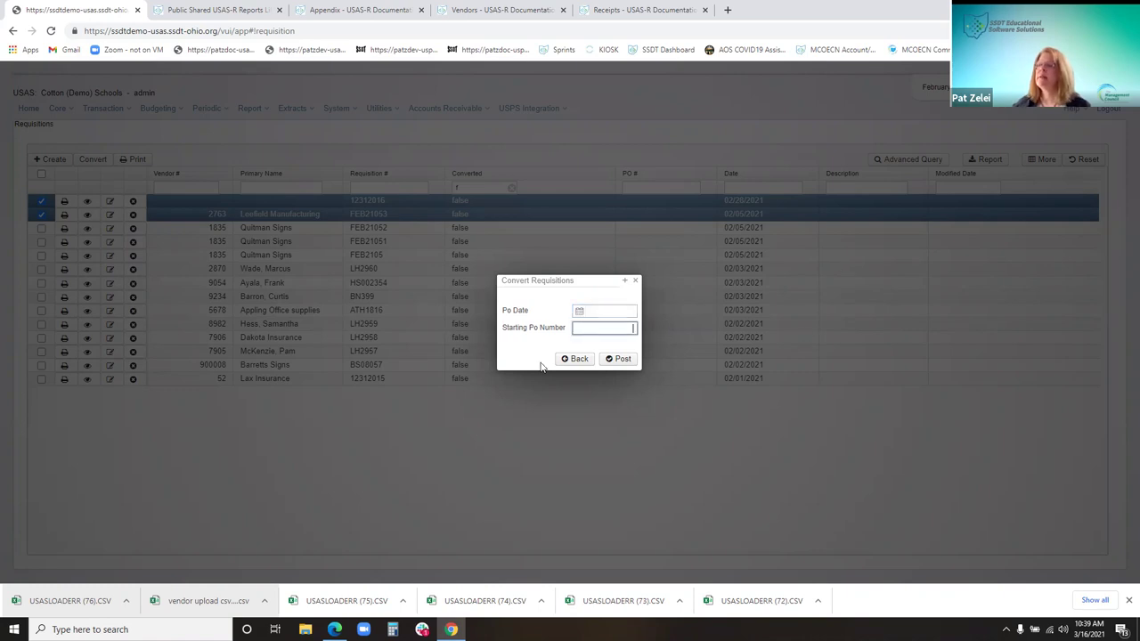
click(612, 359)
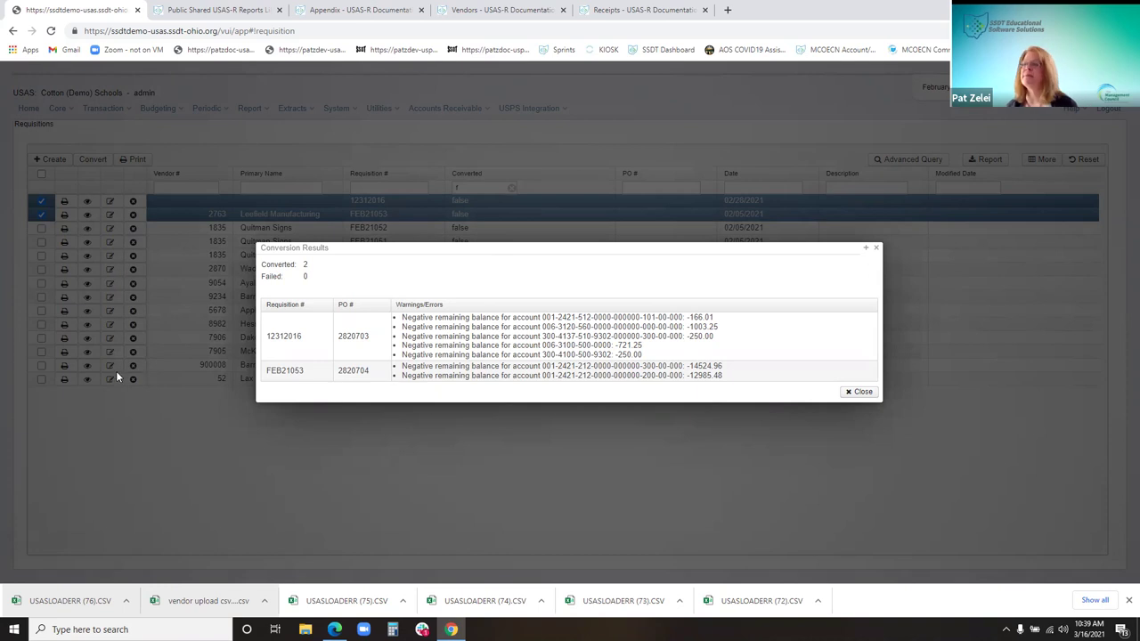
click(860, 391)
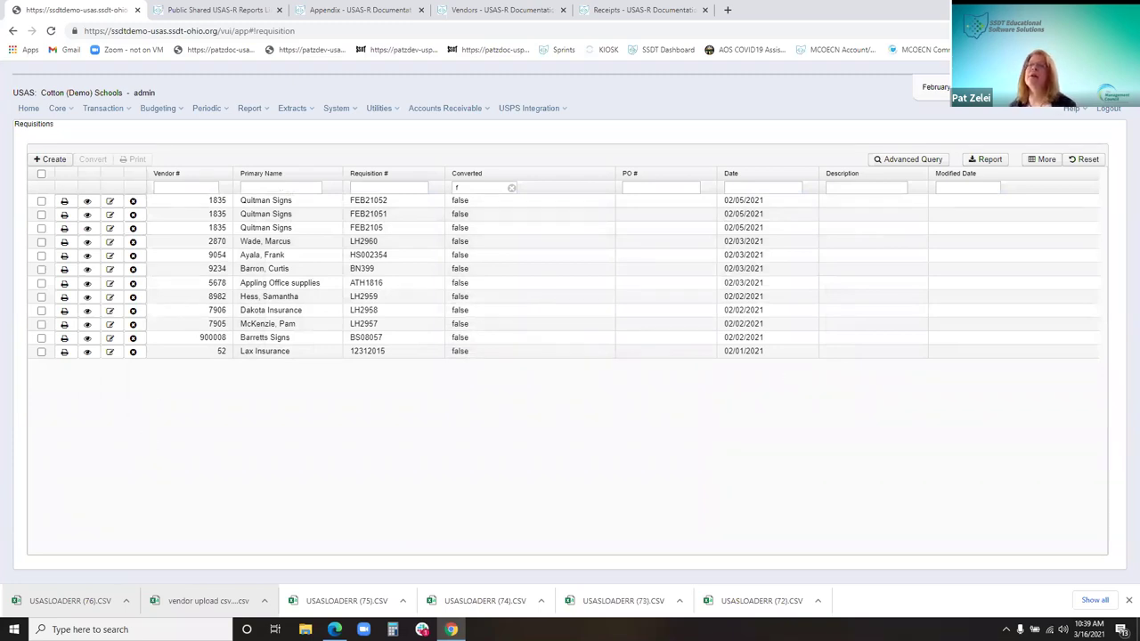
- Open the Purchase Orders list and check the new PO rows 2820702 and 2820703
click(95, 114)
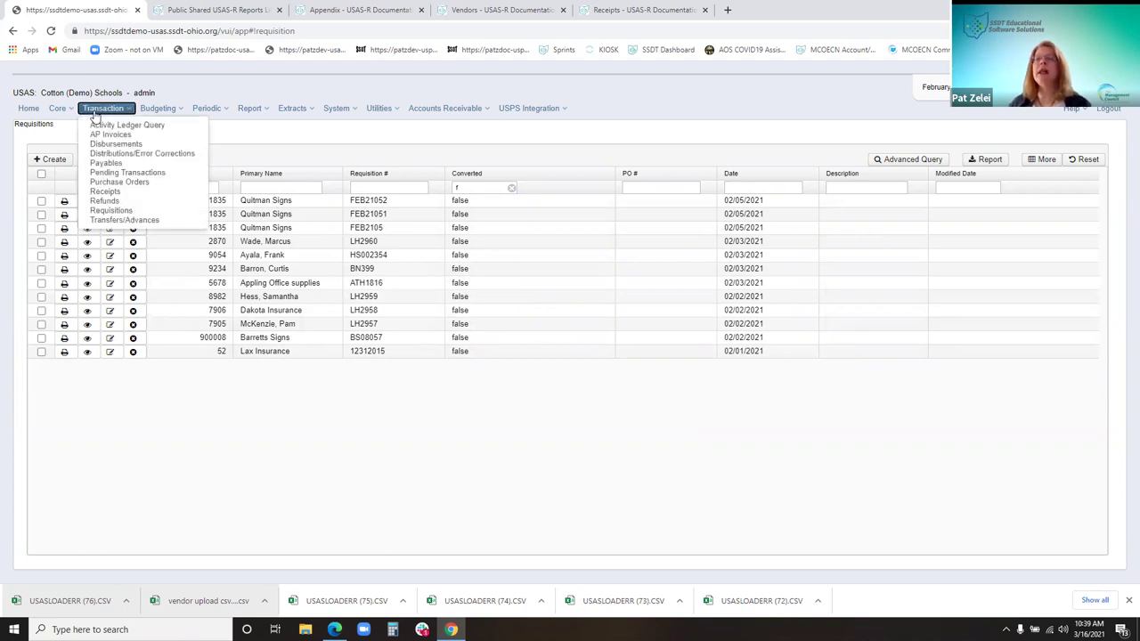
click(186, 187)
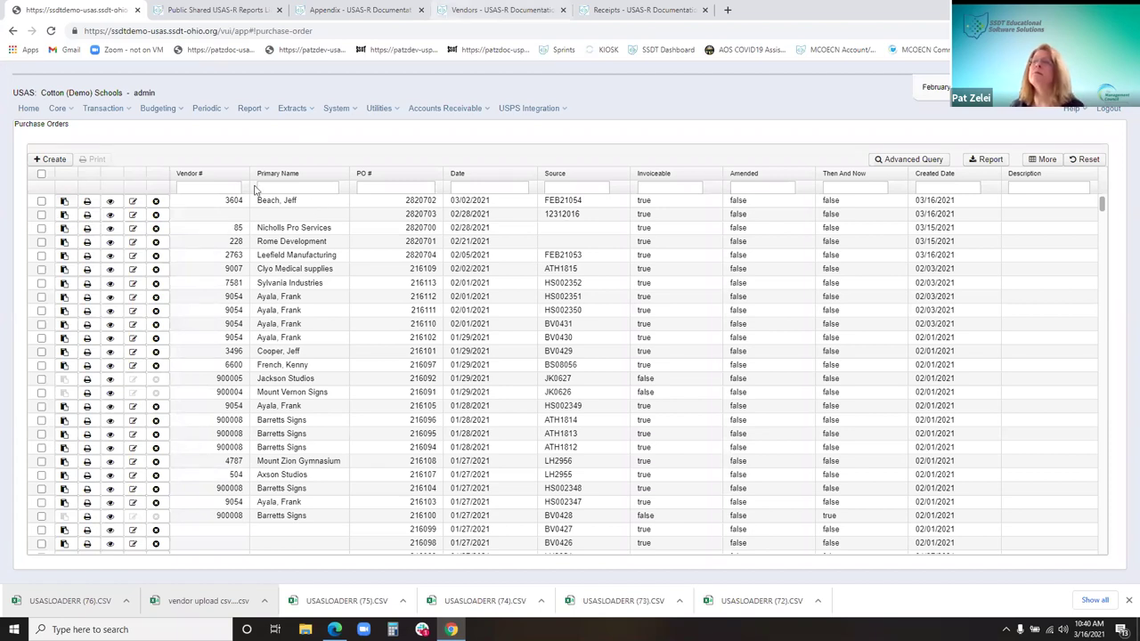
click(41, 200)
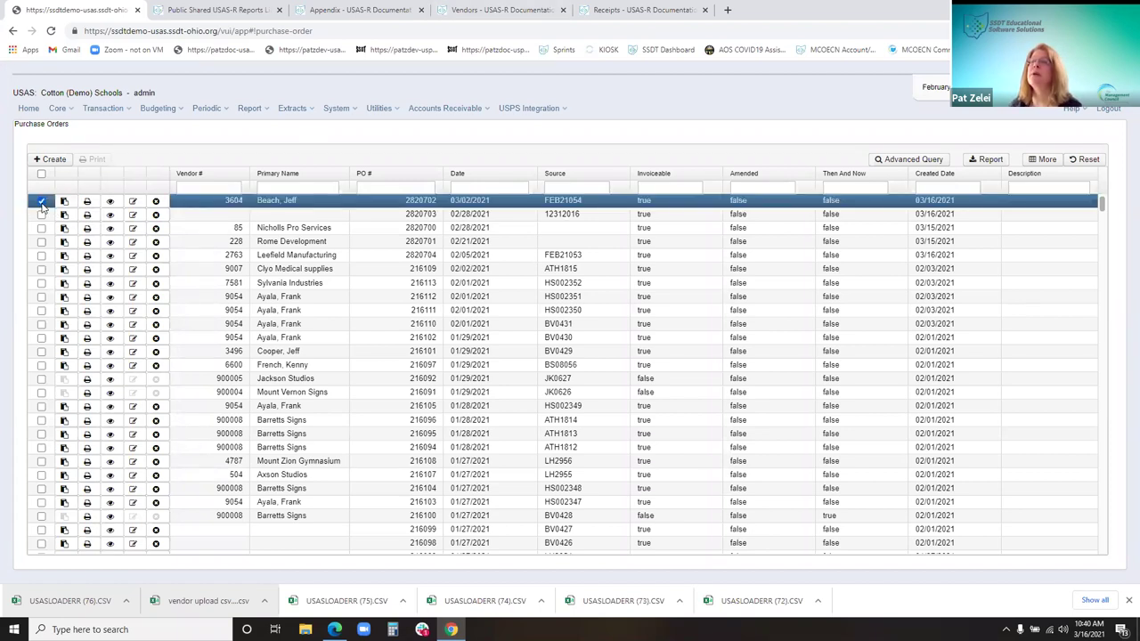
click(41, 214)
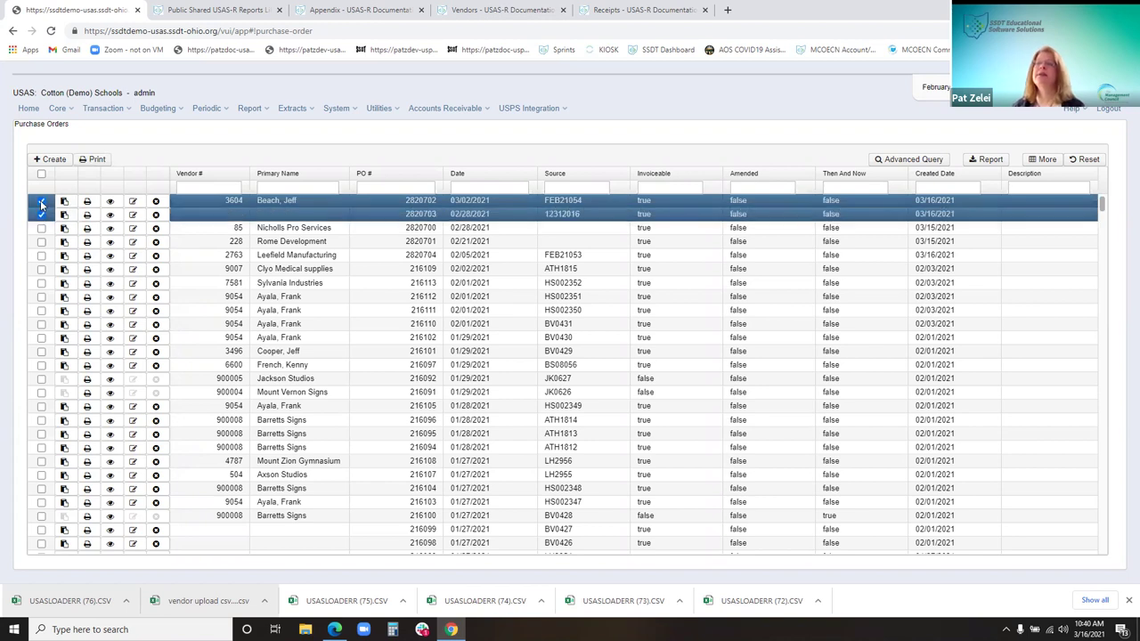
click(41, 200)
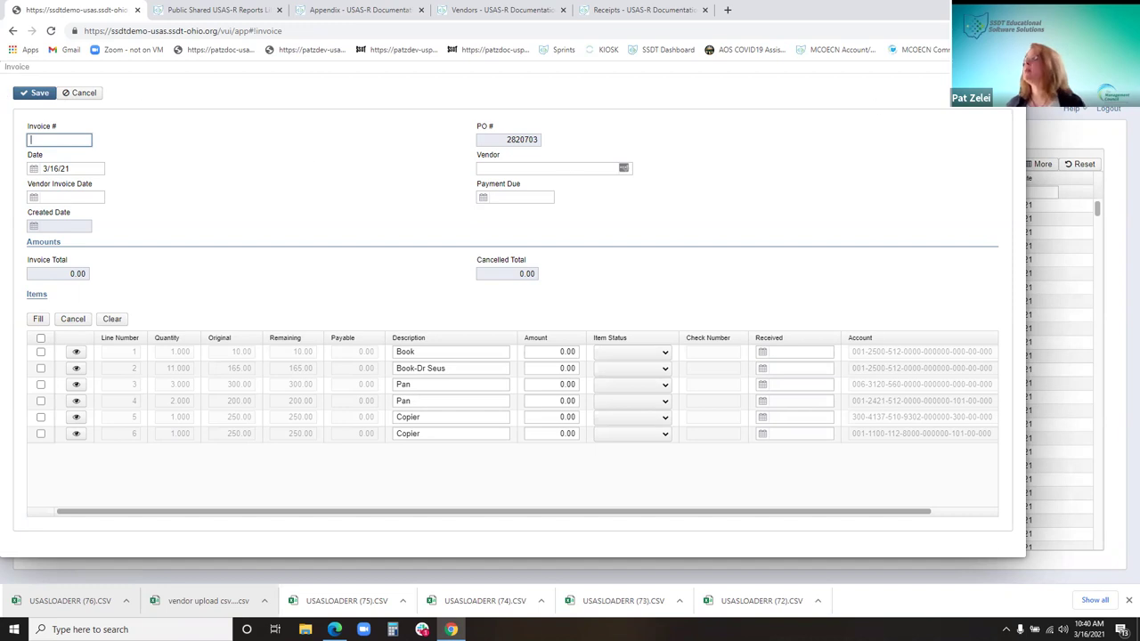
key(Escape)
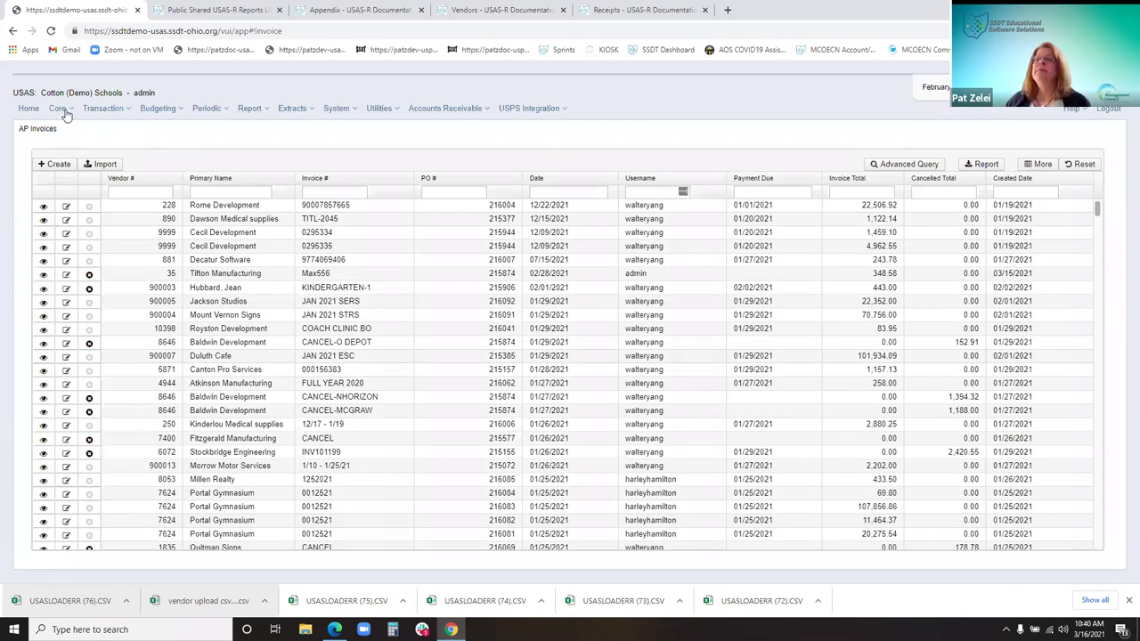
click(103, 108)
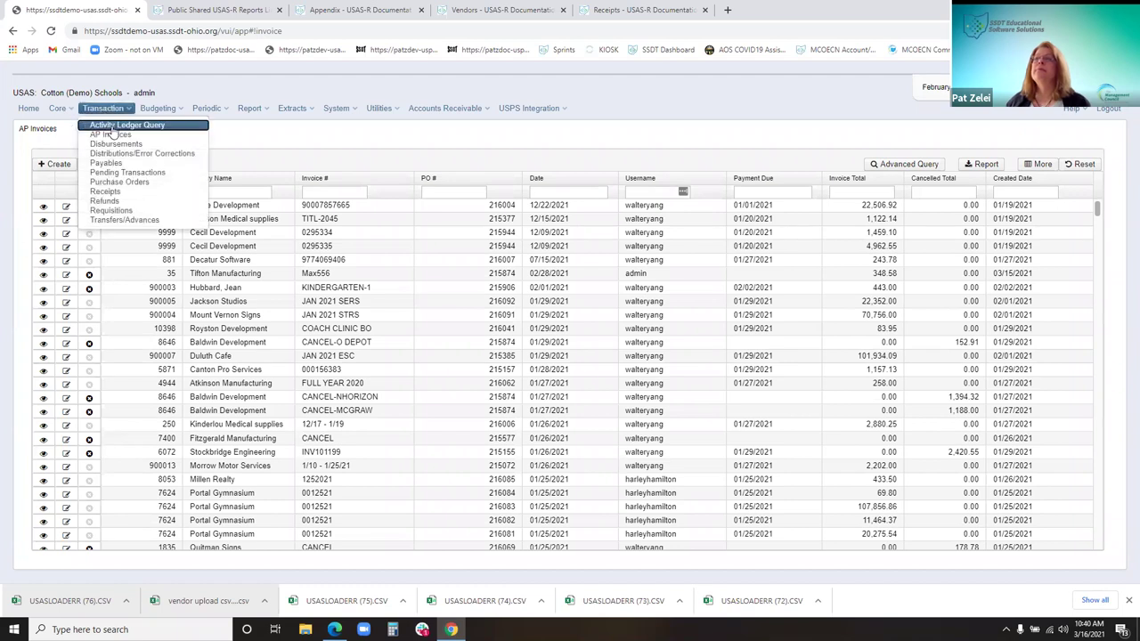
click(130, 183)
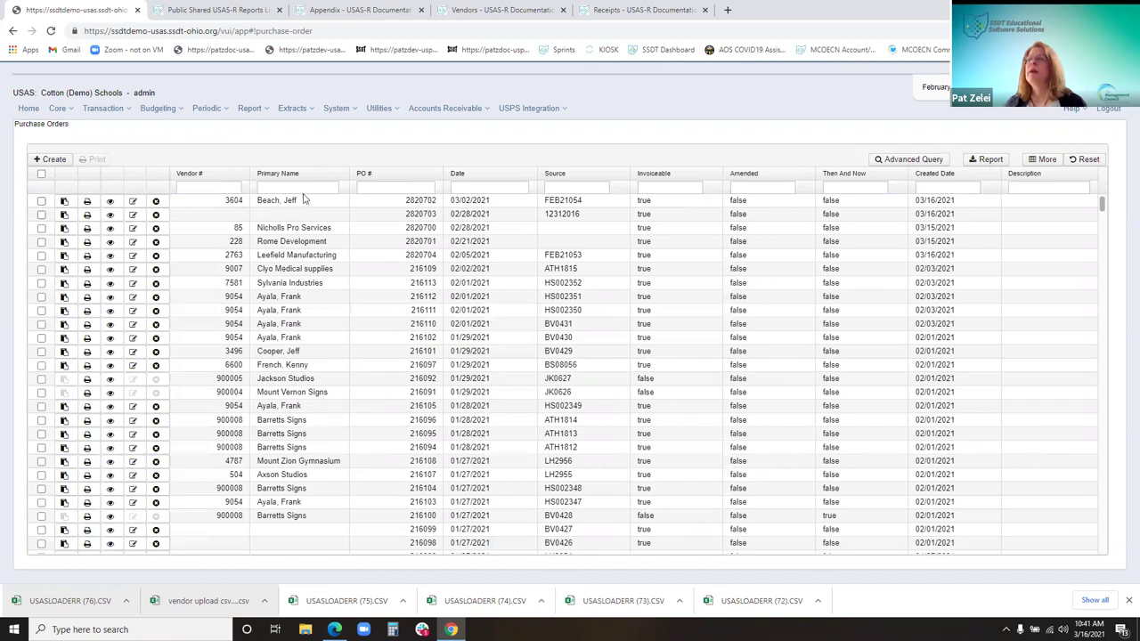
- Set up printing of purchase order 2820702 with Pdf output, then review the available purchase order forms
click(41, 200)
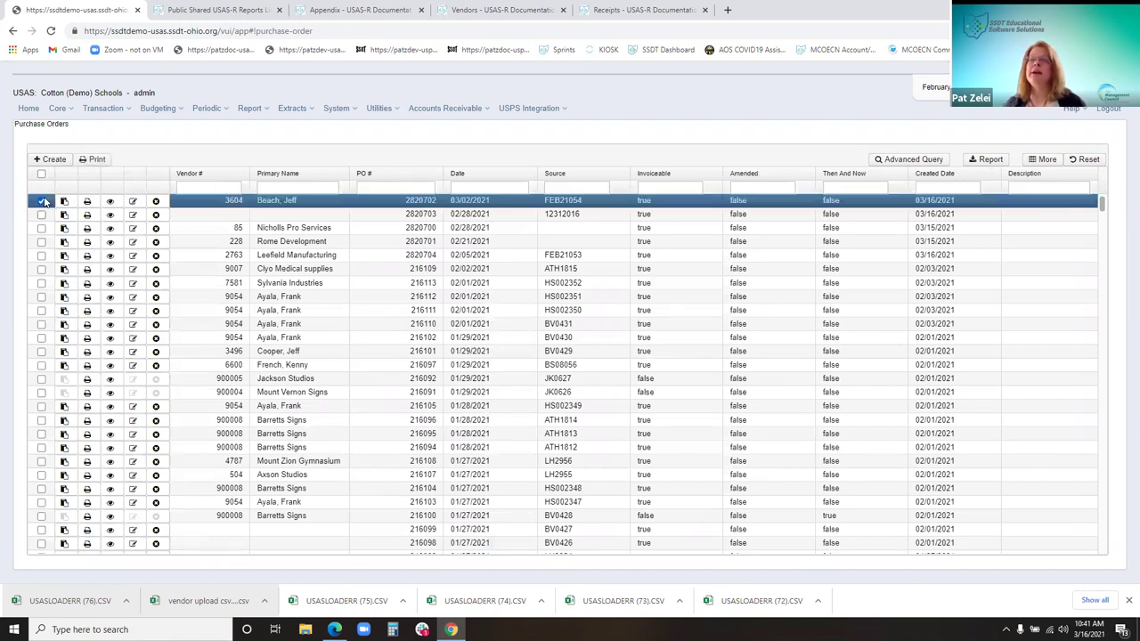
click(96, 159)
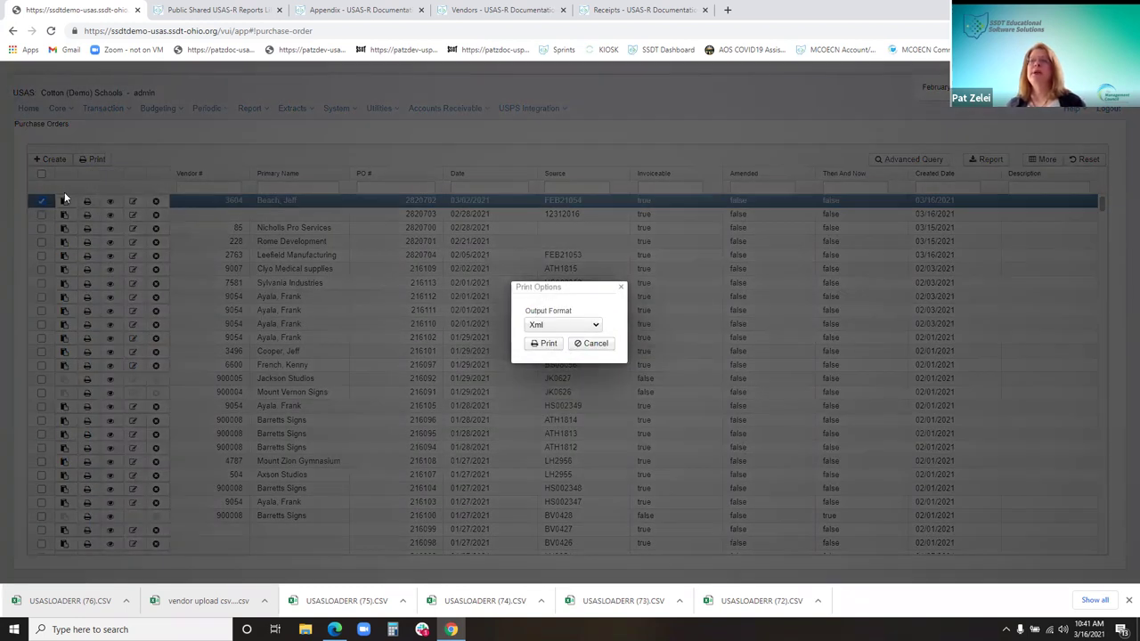
click(596, 326)
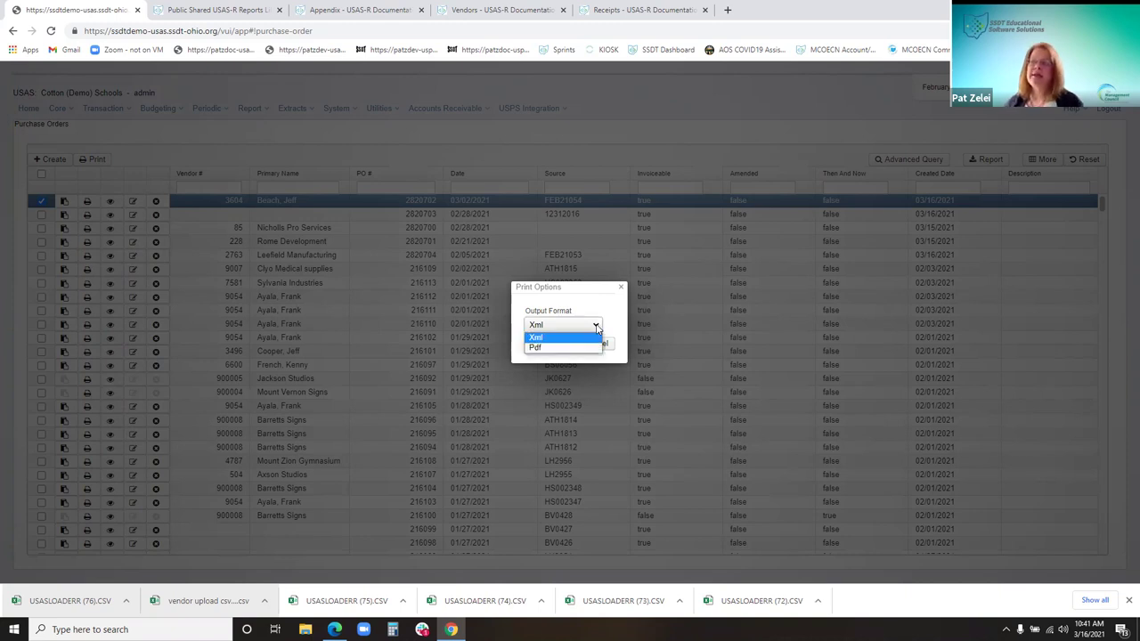
click(579, 347)
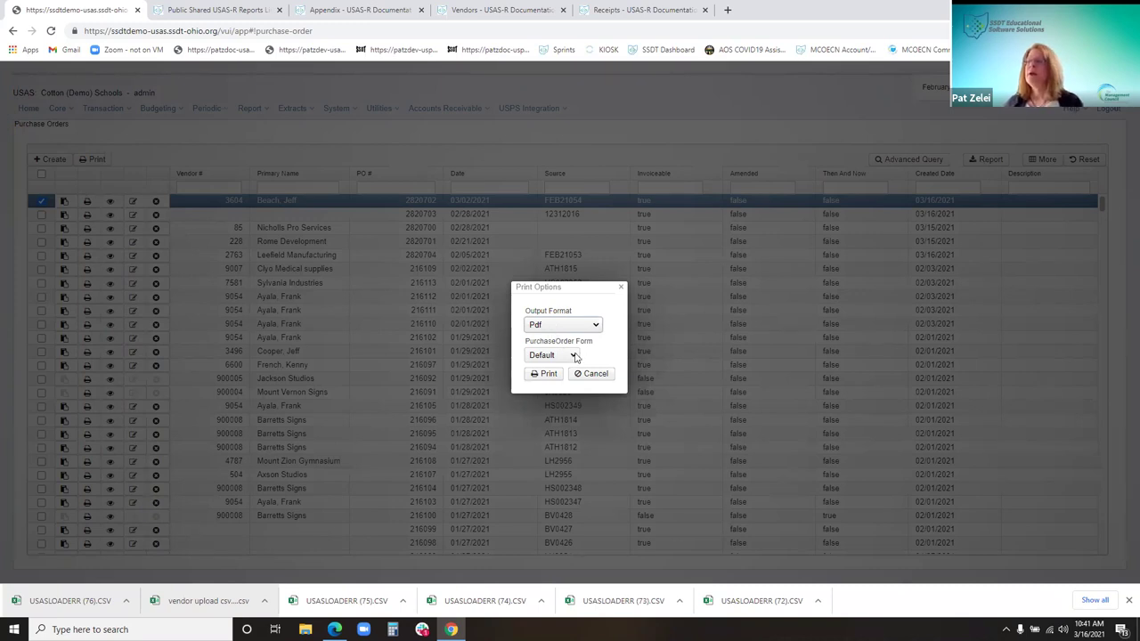
click(575, 356)
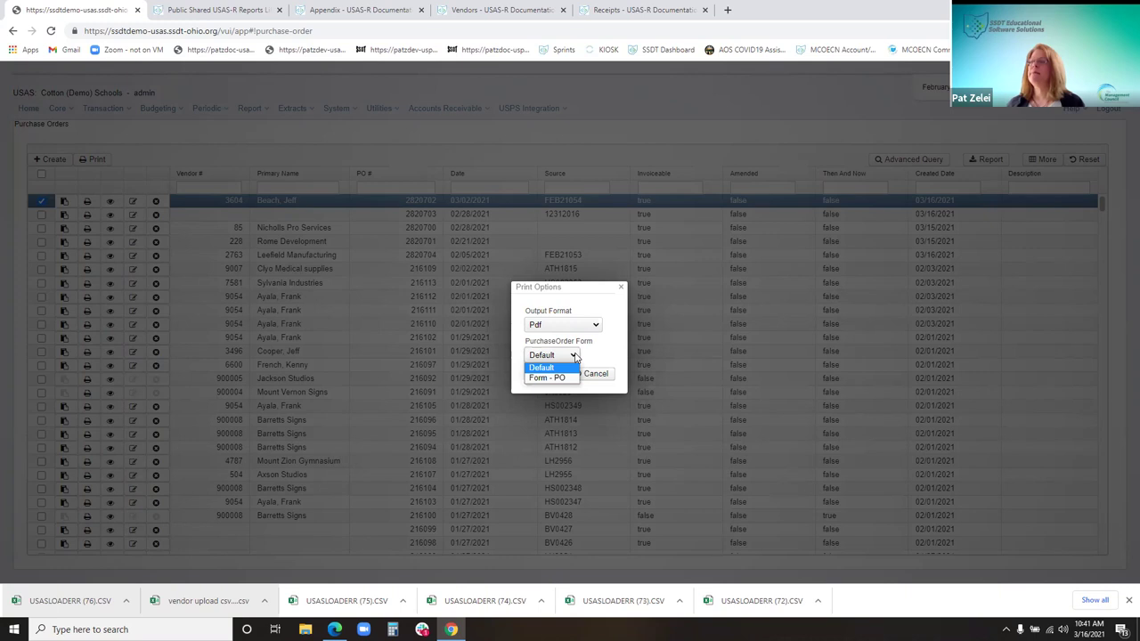
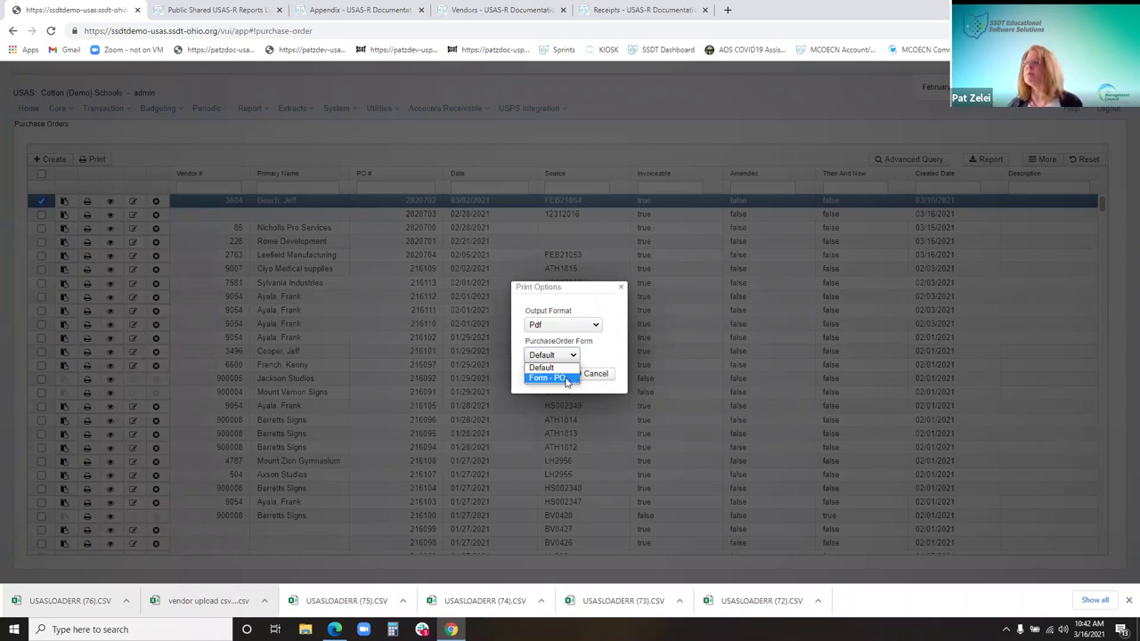
- Print PO 2820702 as a PDF on the 'Form - PO' layout and open PurchaseOrders (10).pdf
click(567, 378)
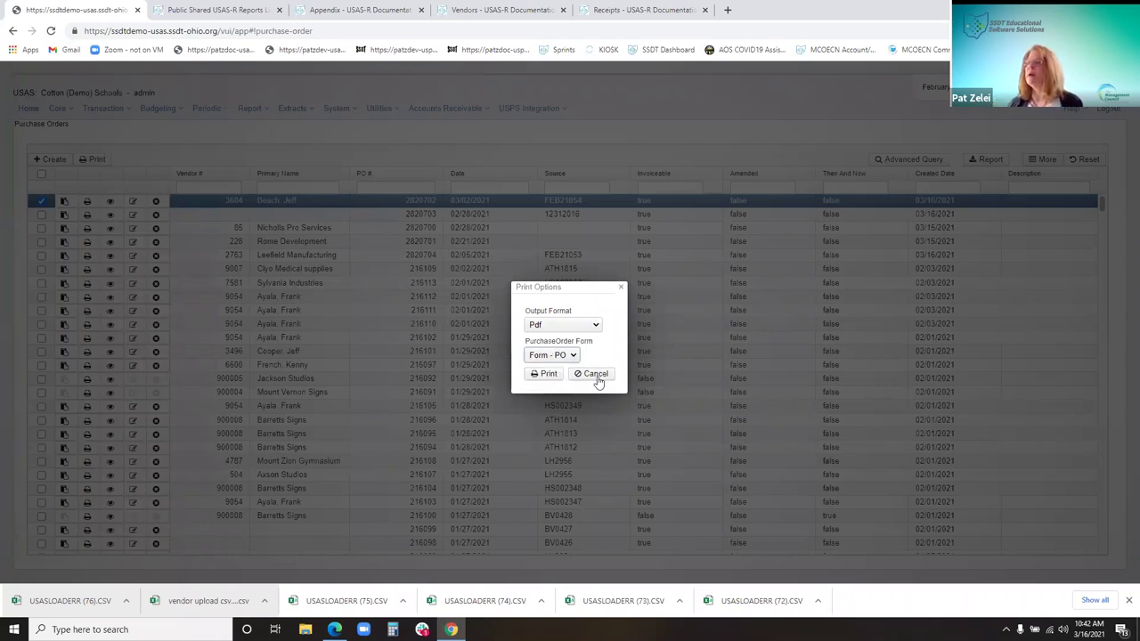
click(547, 375)
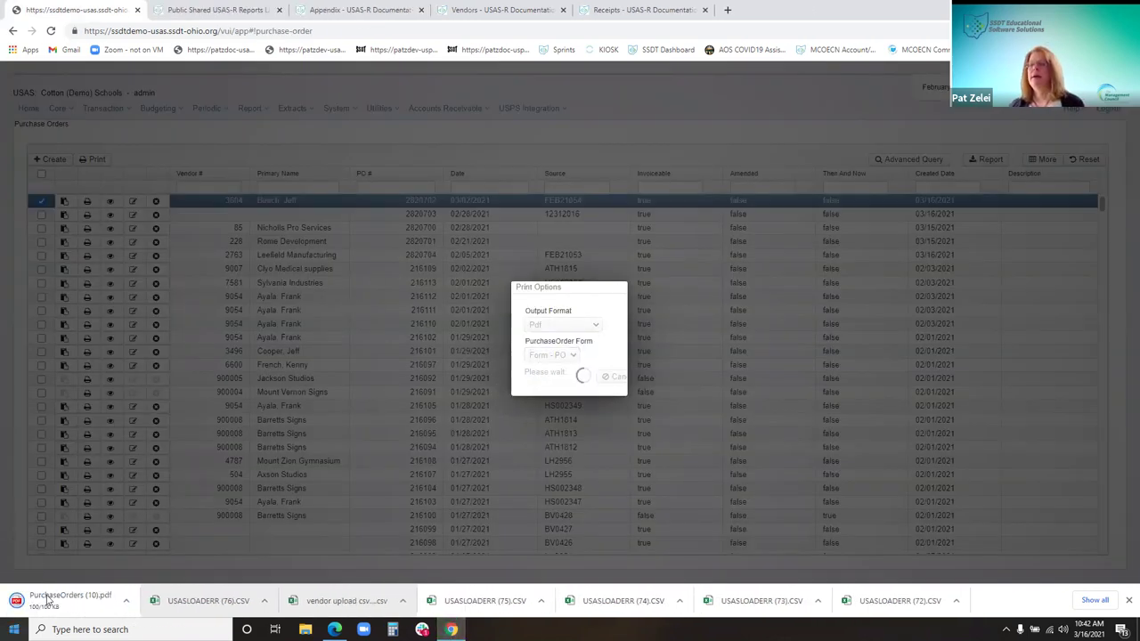
click(49, 598)
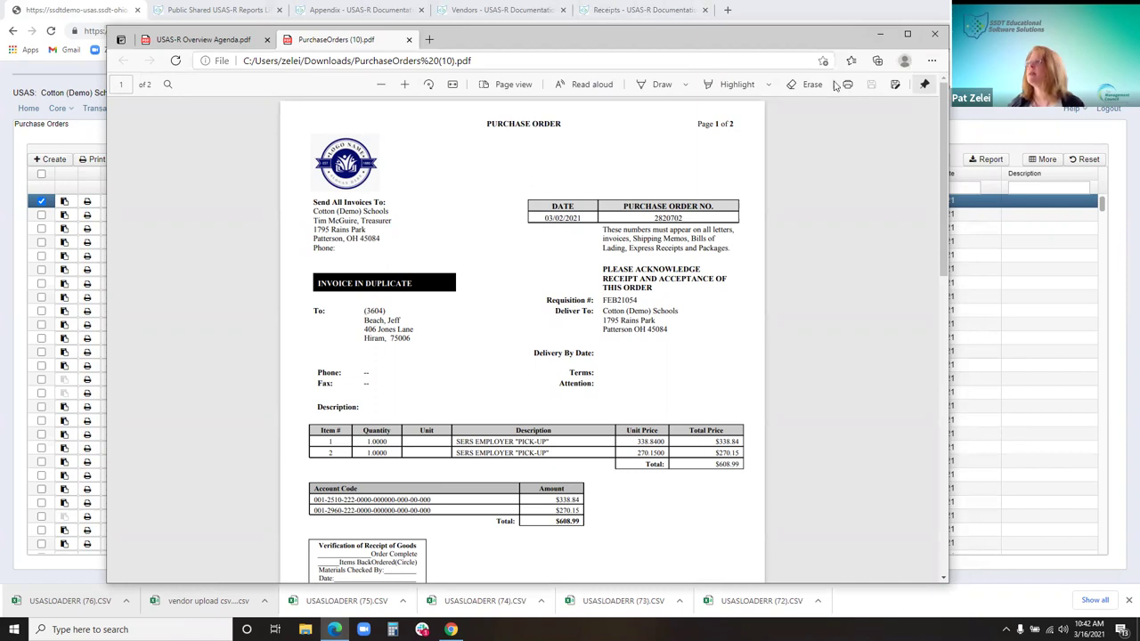
- Minimize the Edge PDF viewer after reviewing the PO to return to the Purchase Orders list
click(880, 36)
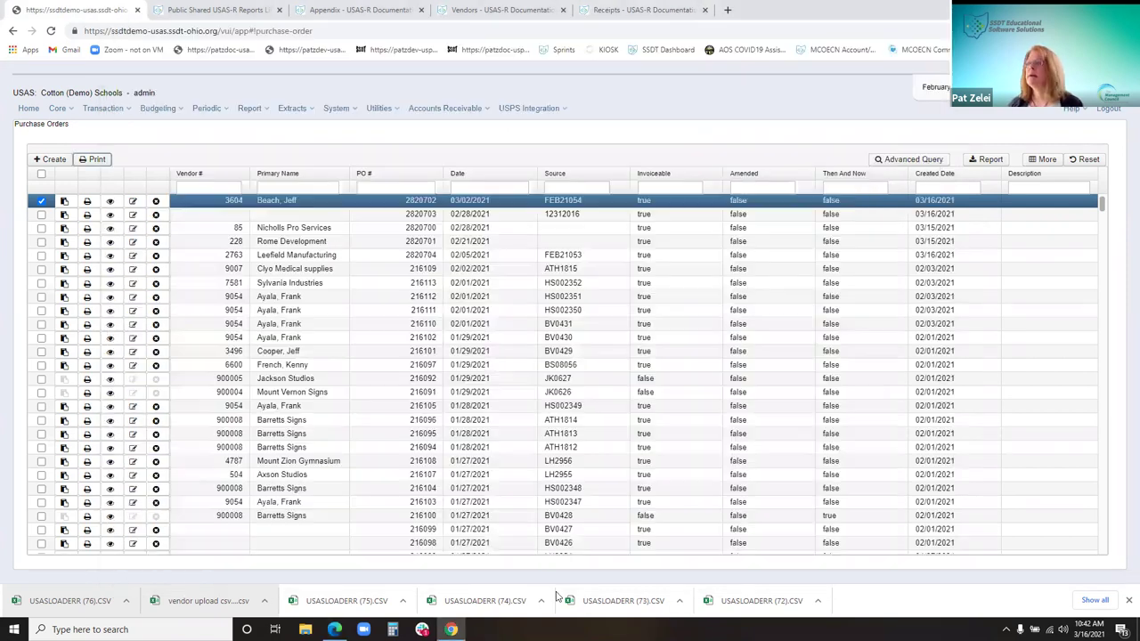
- Reprint PO 2820702 with Pdf output format and the Default form
click(94, 162)
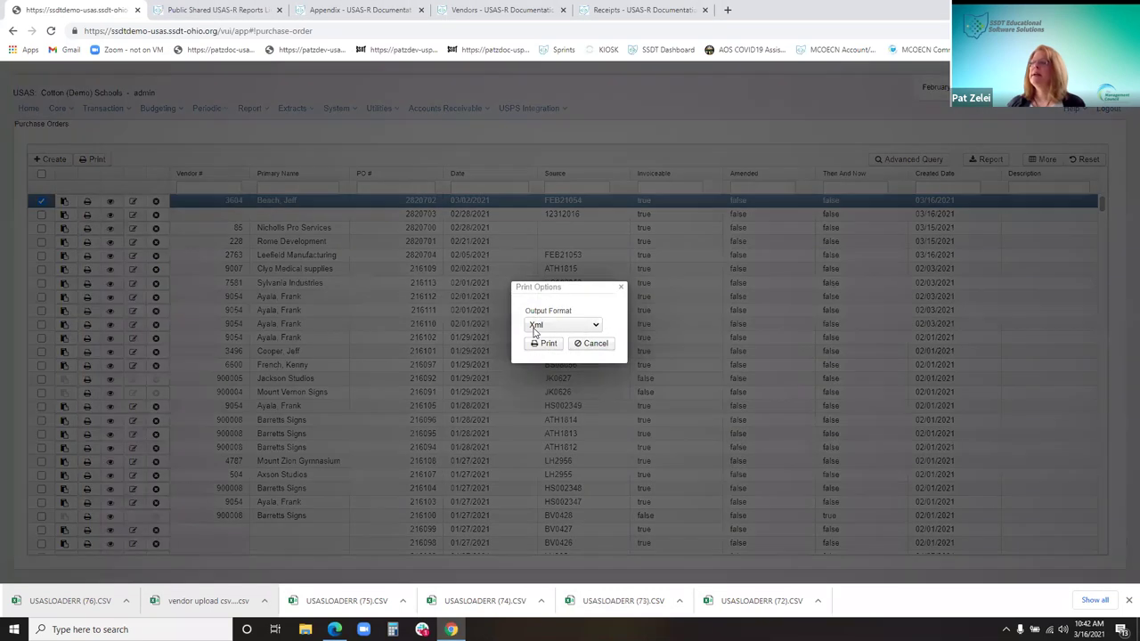
click(539, 326)
click(543, 349)
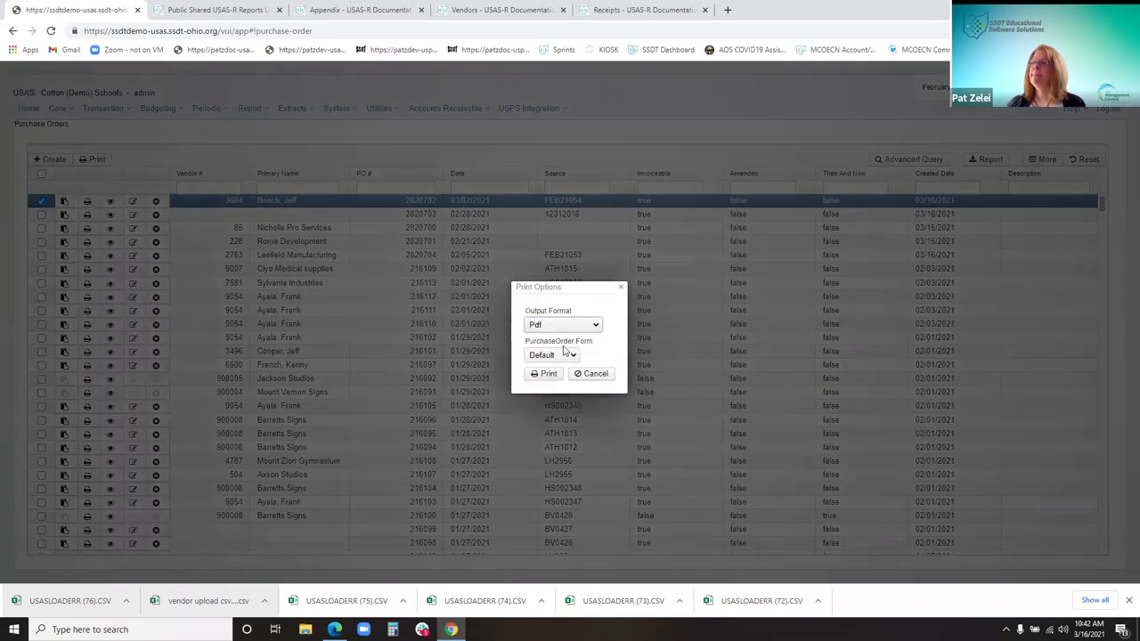
click(545, 374)
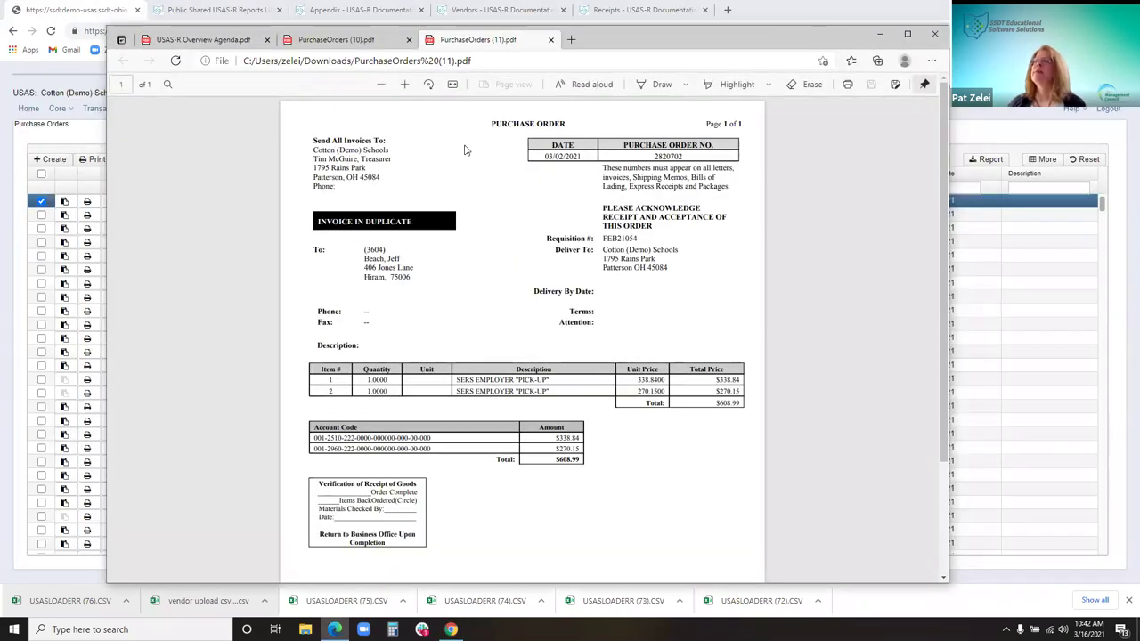
- Compare with the two-page logo PurchaseOrders (10).pdf, then minimize the Edge viewer
click(347, 41)
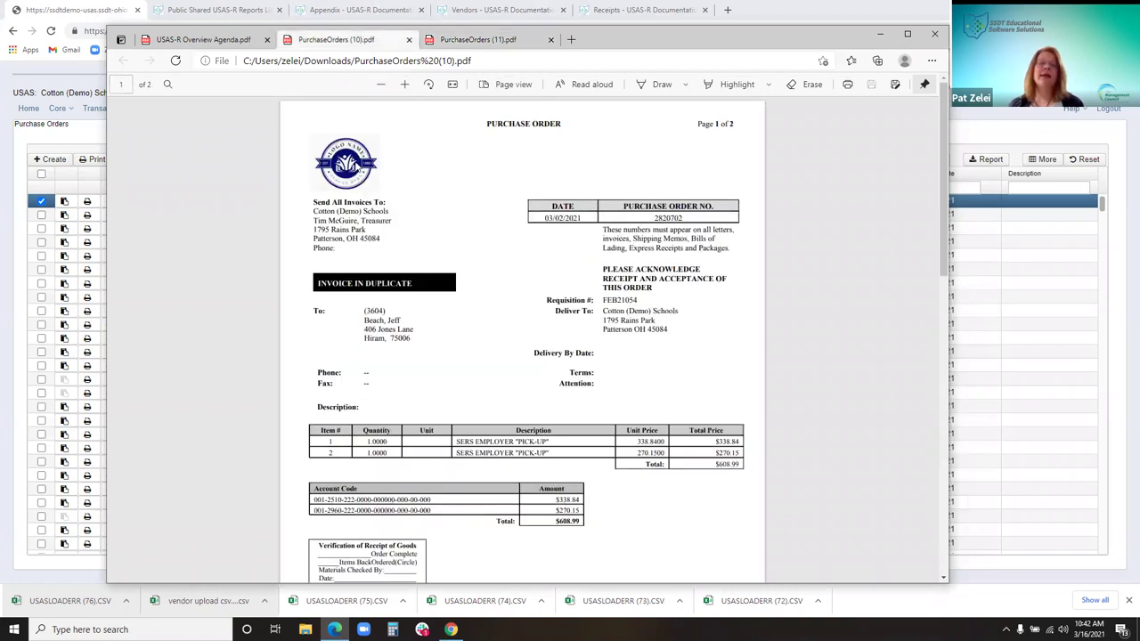
click(879, 34)
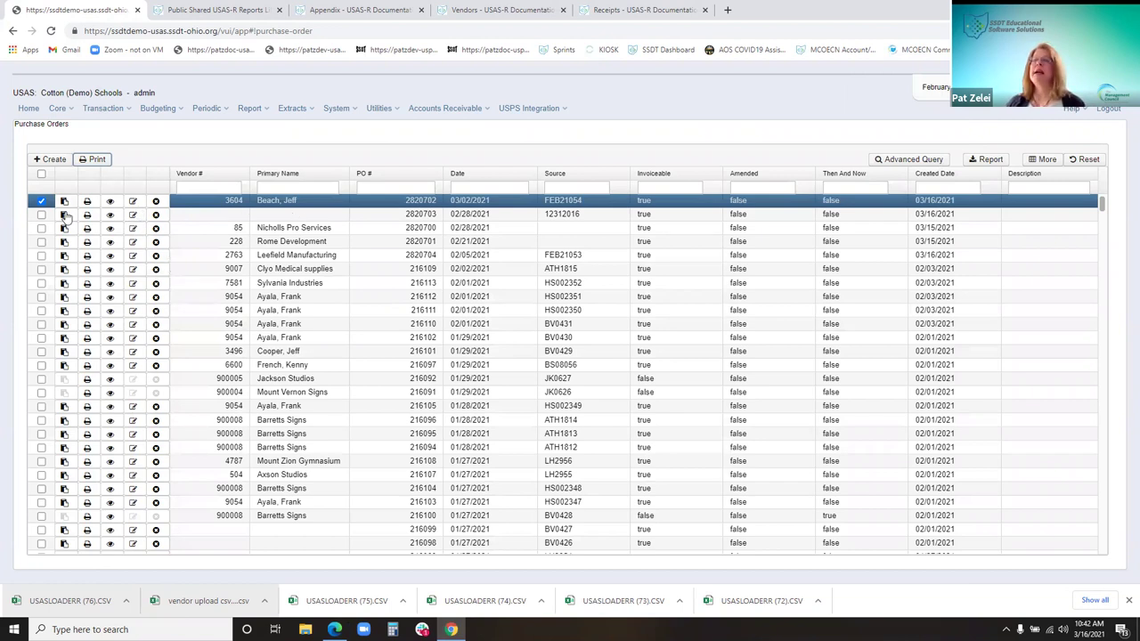
- Show PO 2820703's summary panel, then open PO 2820700 in edit mode
click(294, 216)
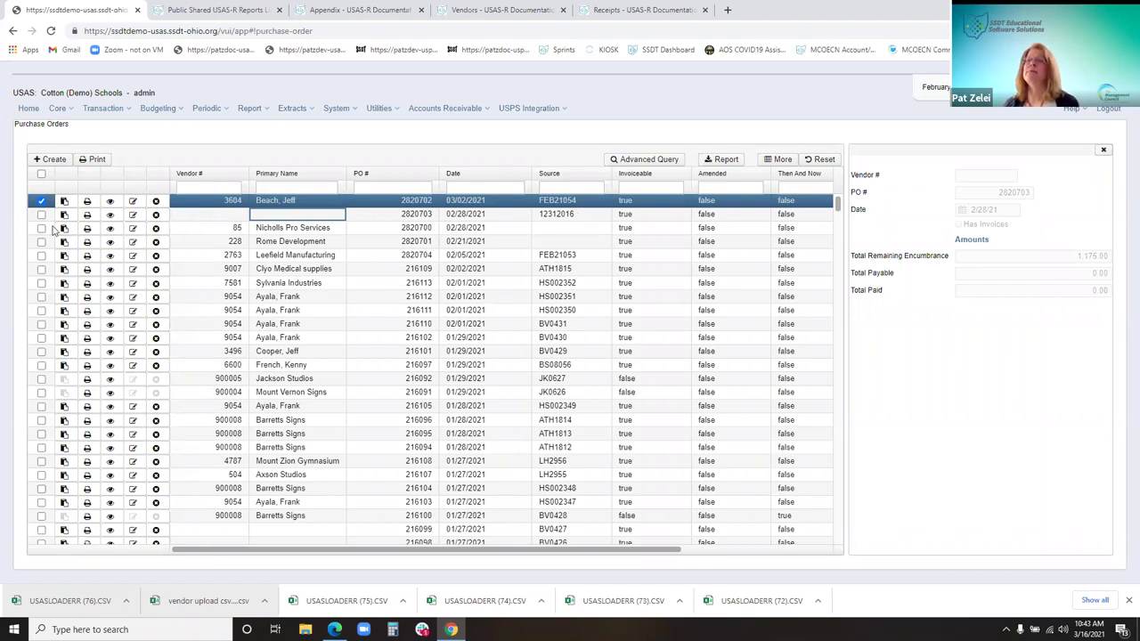
click(109, 229)
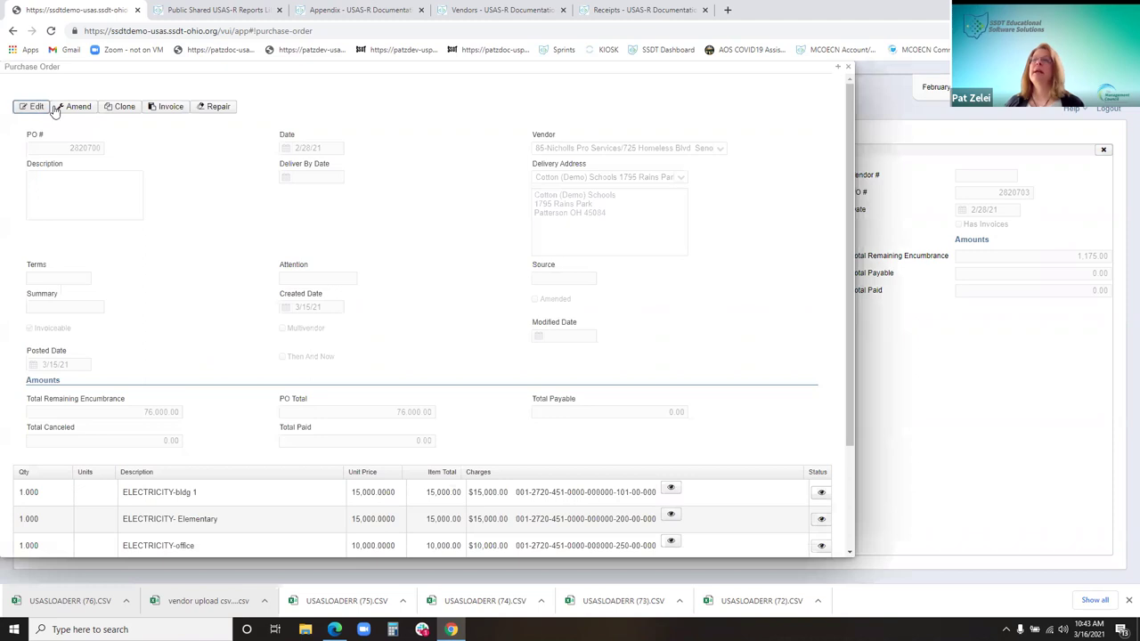
click(45, 108)
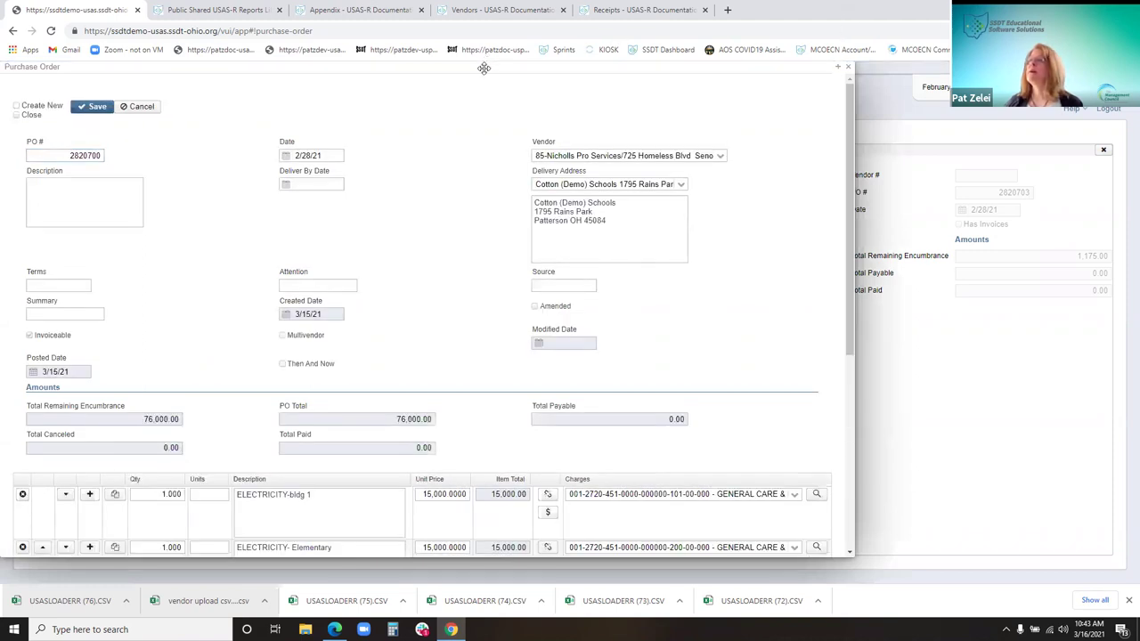
drag(501, 68, 574, 70)
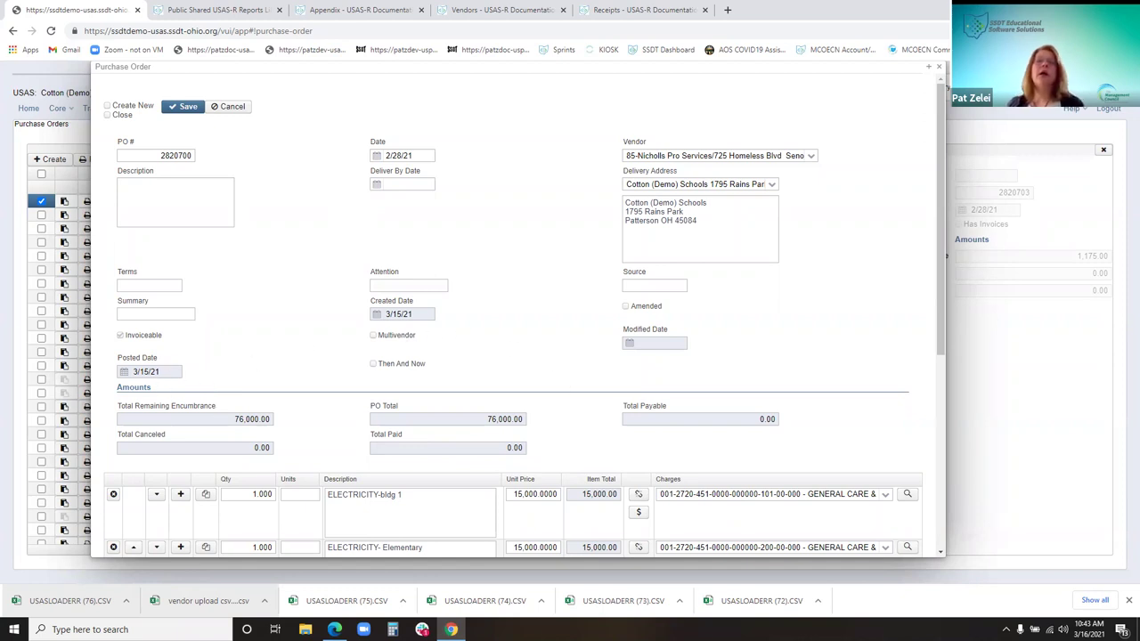
click(424, 156)
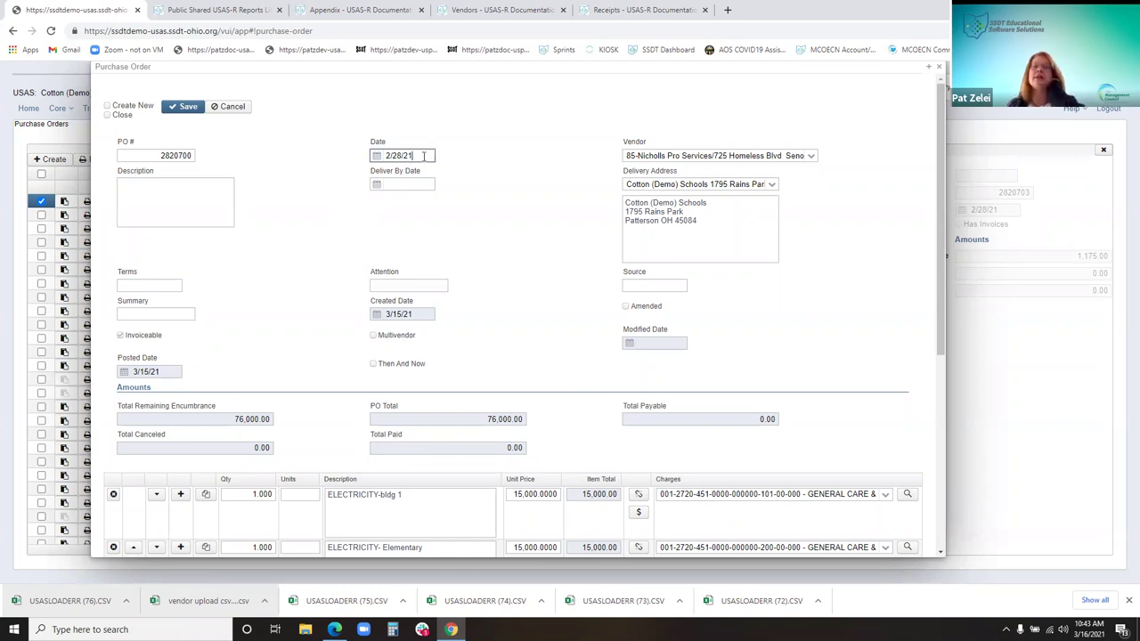
drag(424, 156, 358, 161)
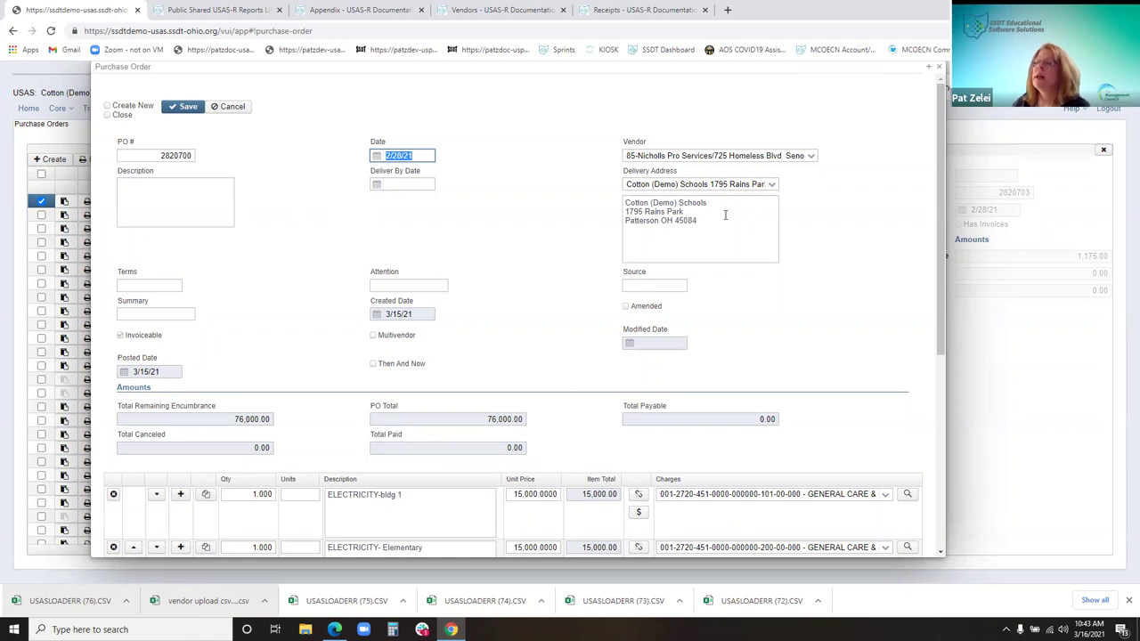
click(429, 310)
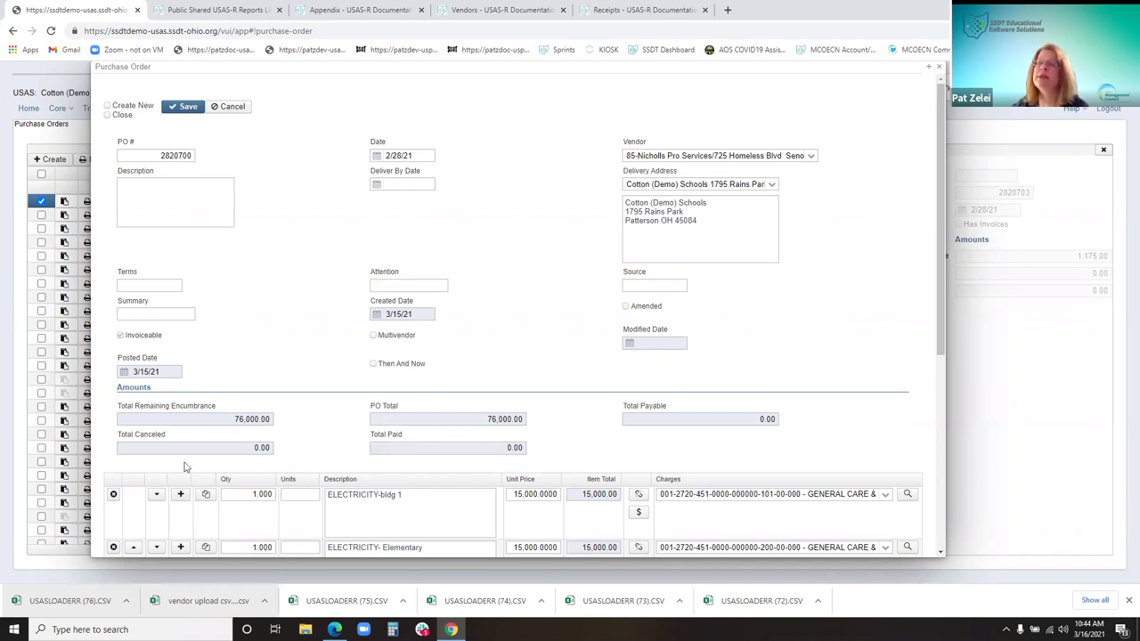
drag(161, 371, 119, 372)
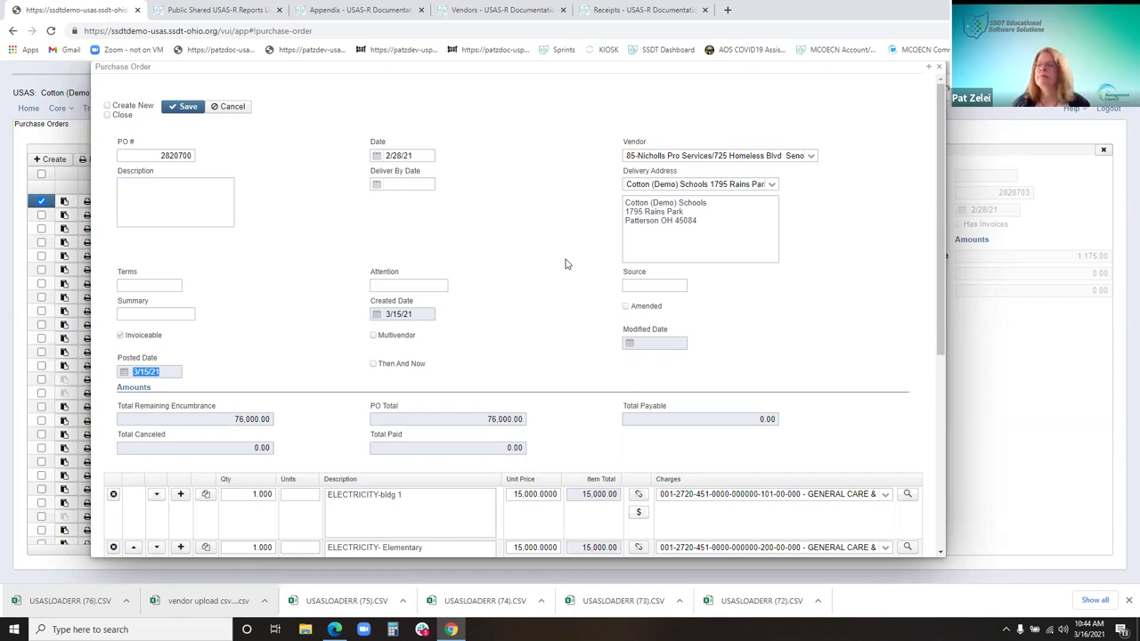
- Check PO 2820700's empty Source field, then close the form without saving changes
scroll(566, 264, down, 1)
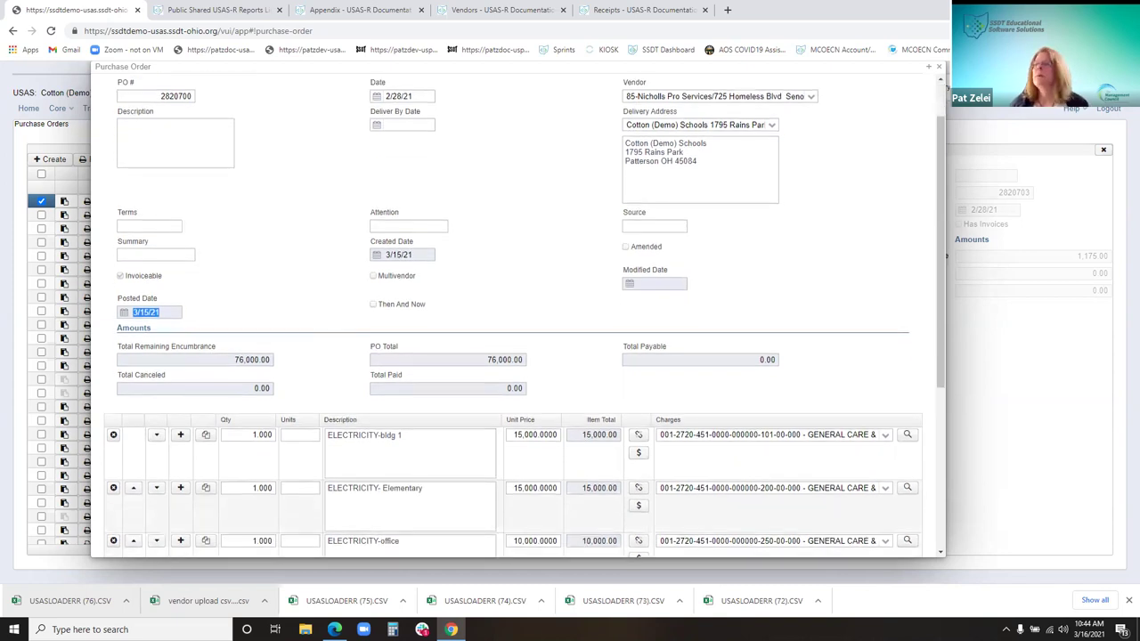
click(662, 223)
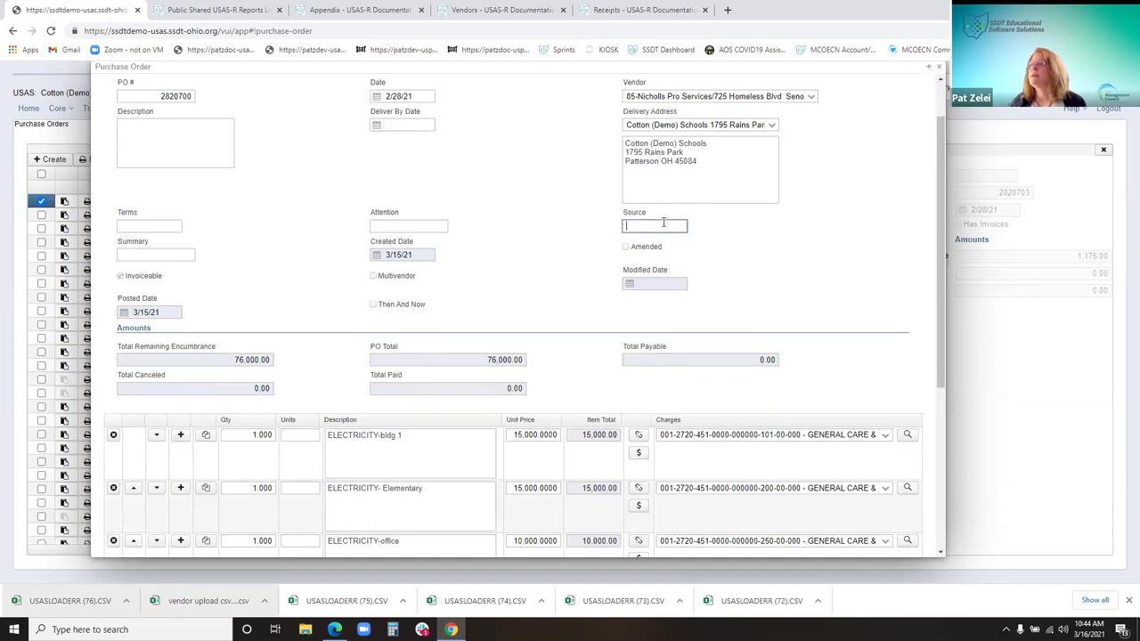
click(610, 214)
click(663, 227)
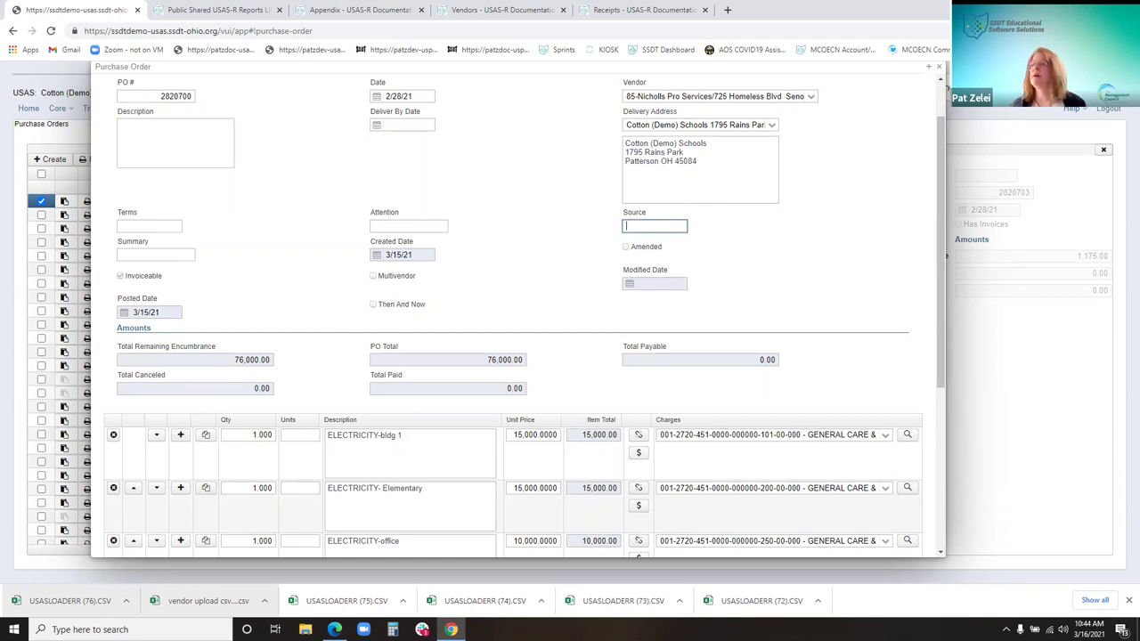
click(938, 71)
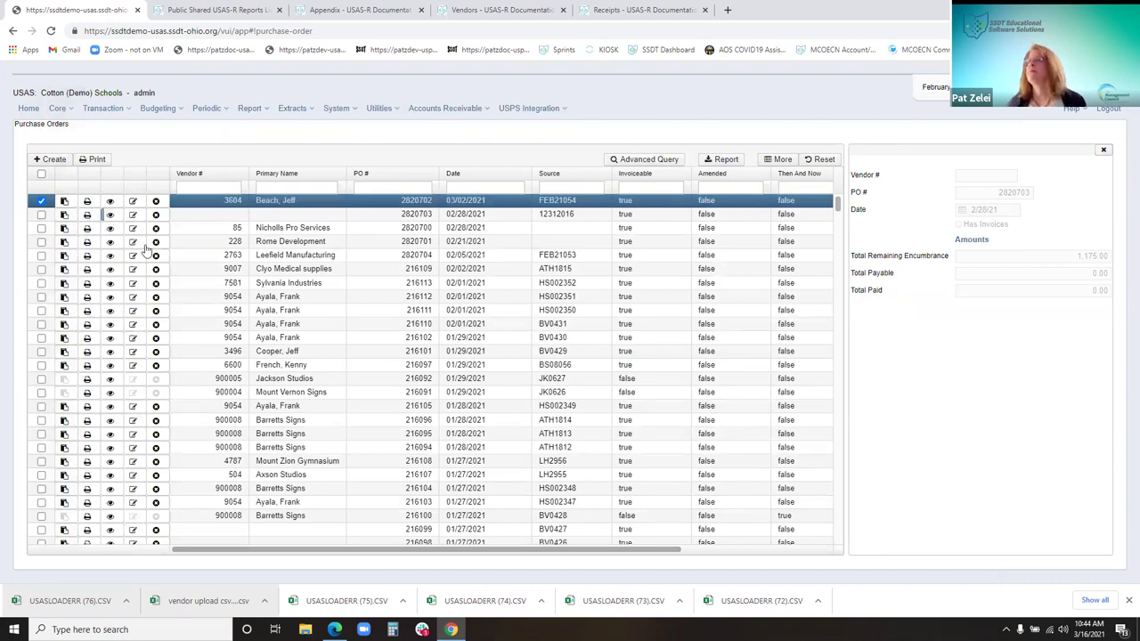
click(109, 215)
scroll(636, 249, down, 3)
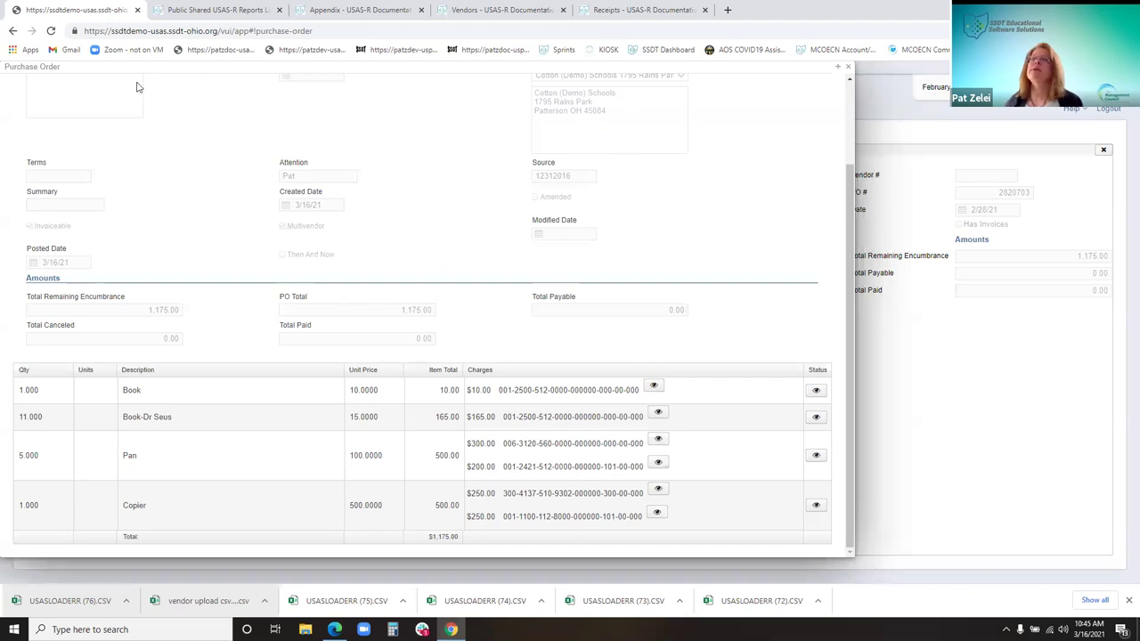
scroll(355, 118, up, 1)
scroll(356, 118, up, 3)
click(27, 108)
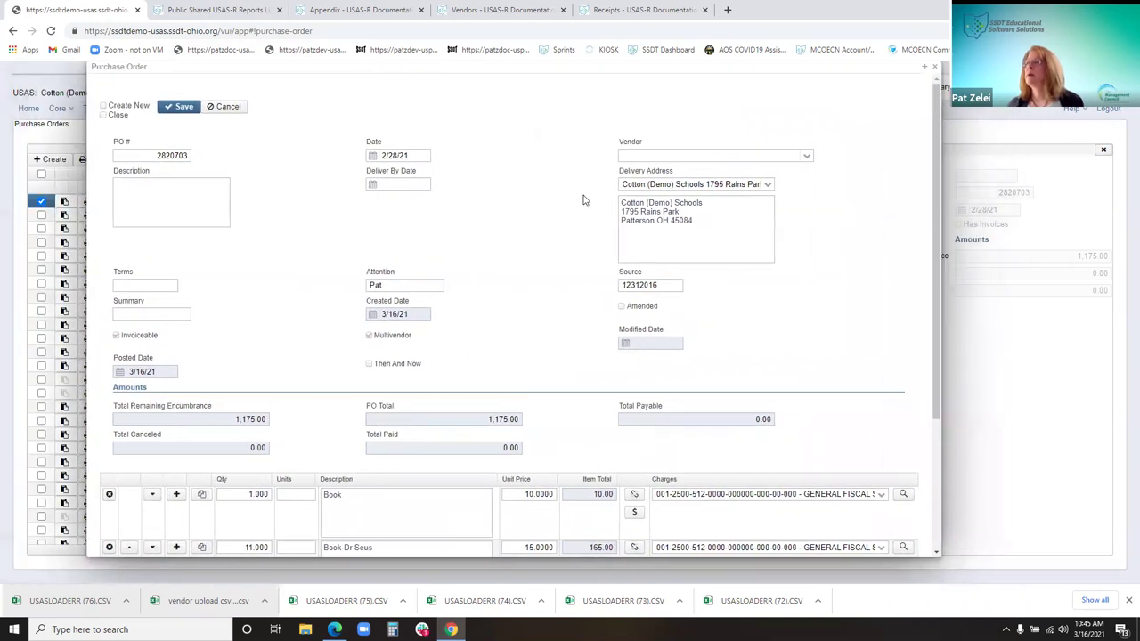
scroll(664, 166, down, 2)
drag(674, 168, 524, 196)
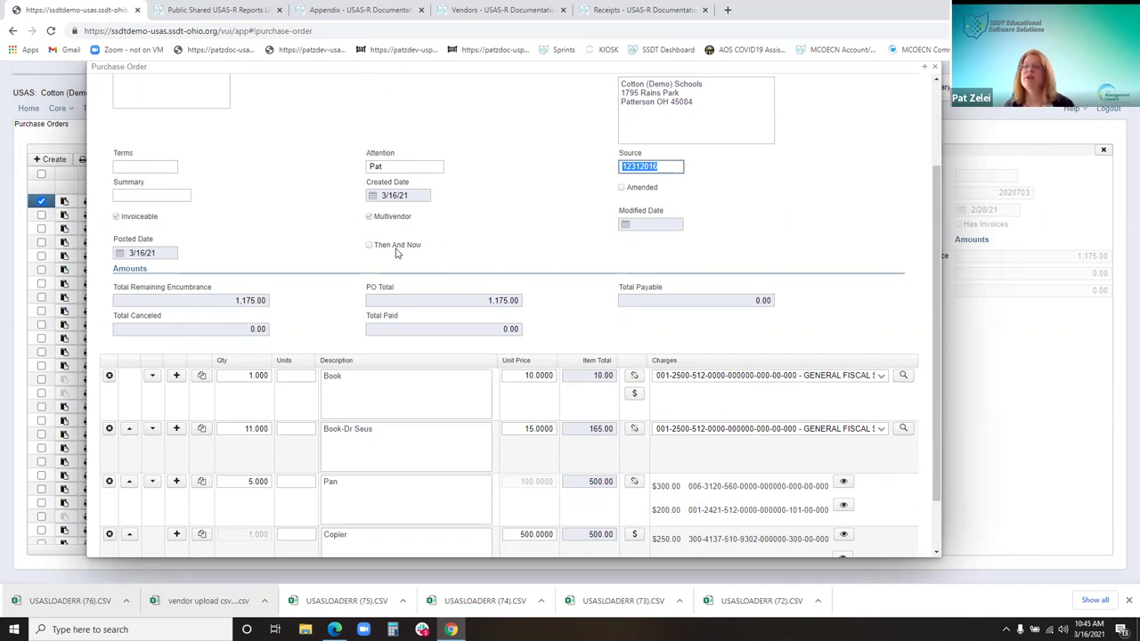
mouse_move(397, 254)
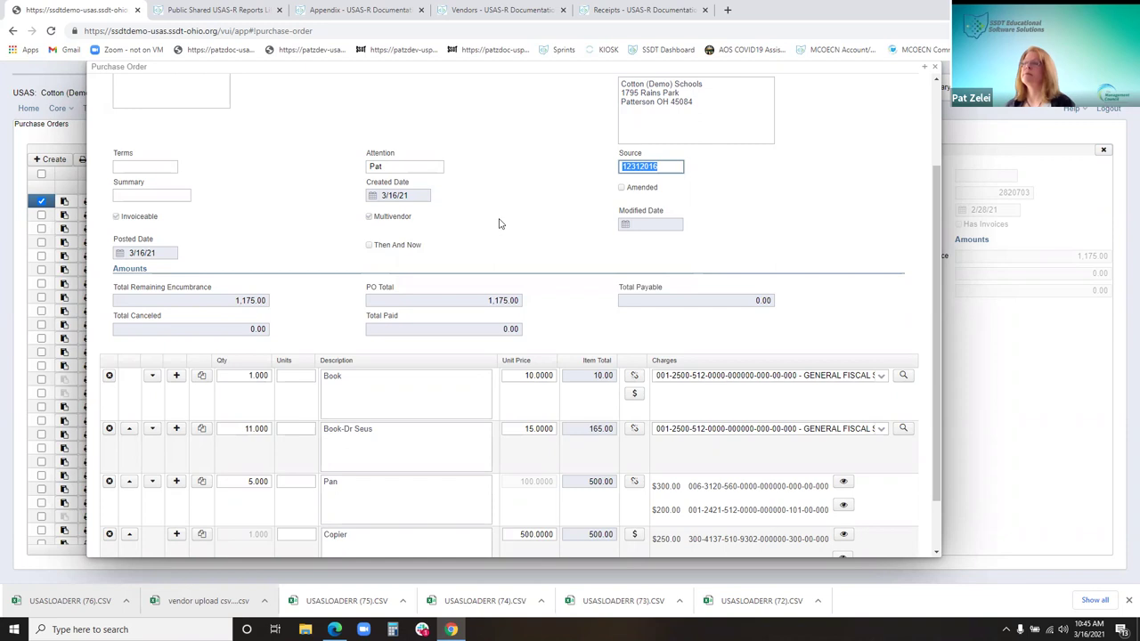
scroll(441, 341, down, 1)
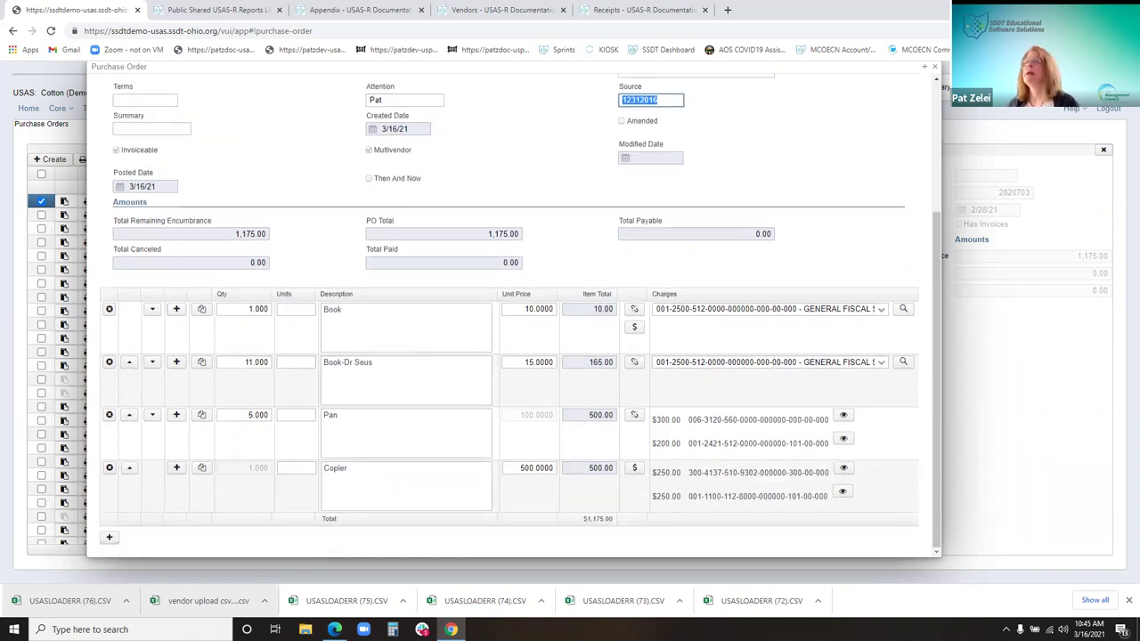
click(378, 178)
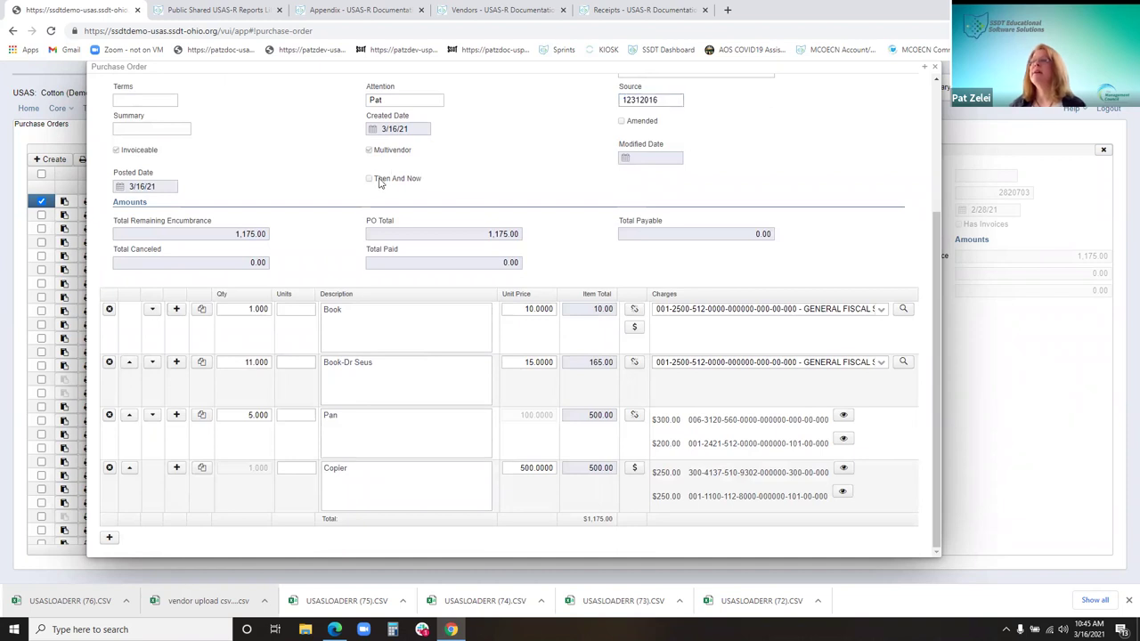
scroll(686, 214, up, 3)
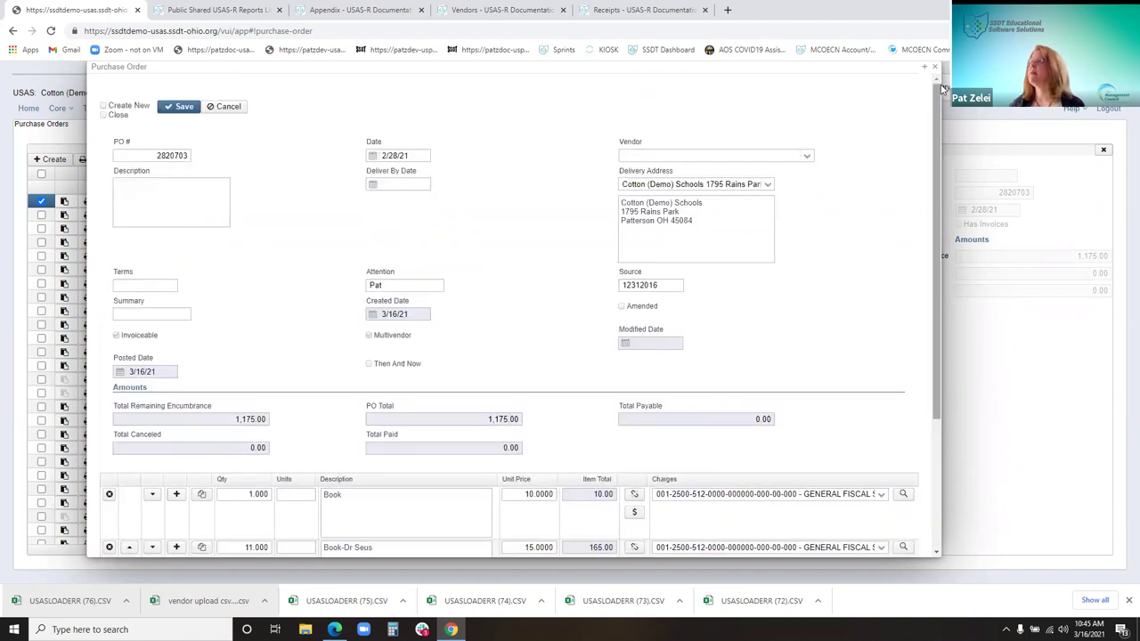
click(926, 68)
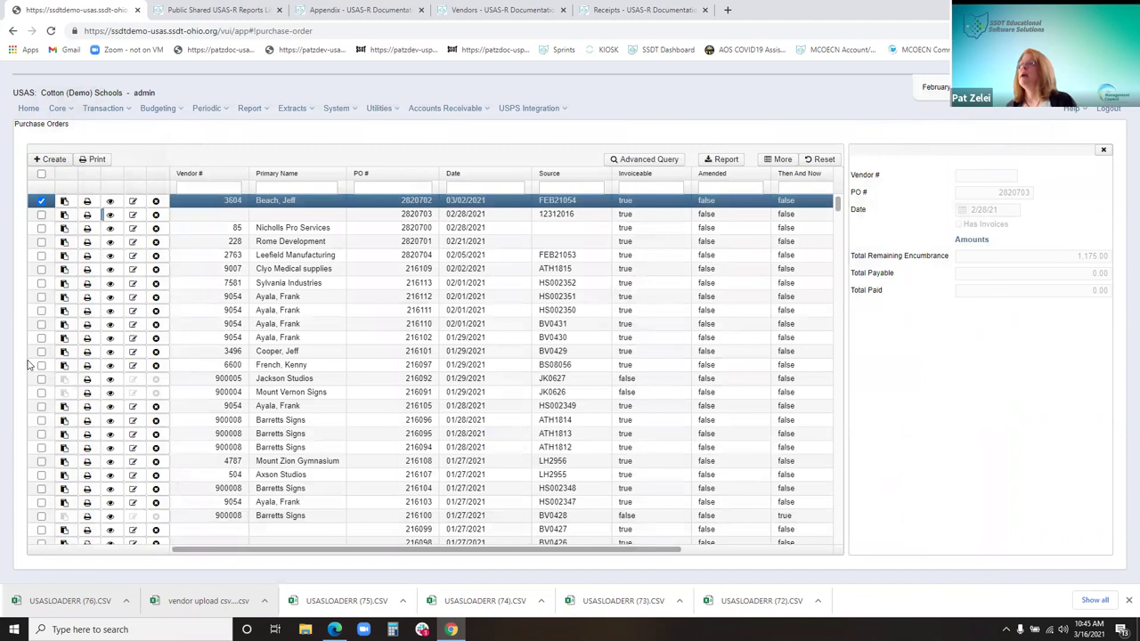
- Close the PO summary and set list columns to show Then And Now beside Created Date
click(1104, 151)
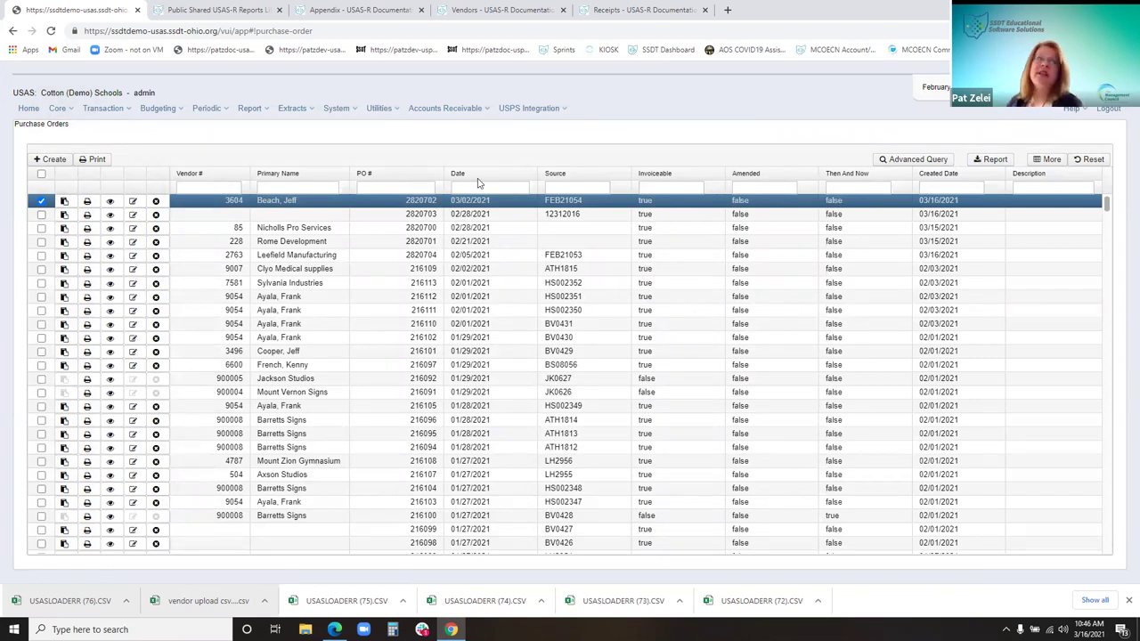
click(1047, 163)
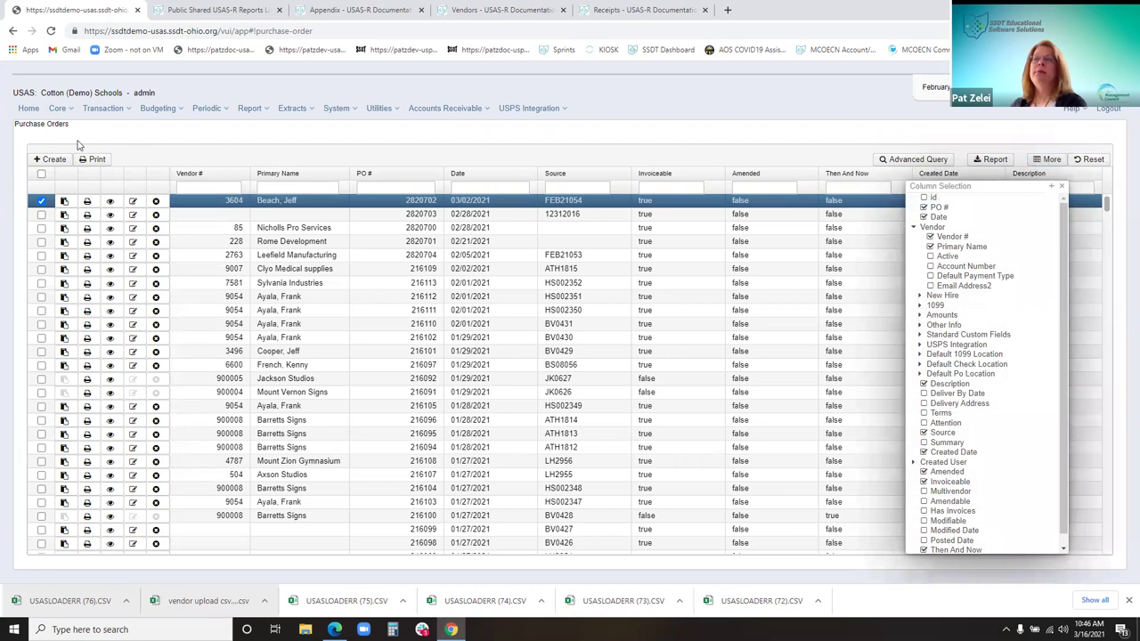
scroll(1078, 415, down, 2)
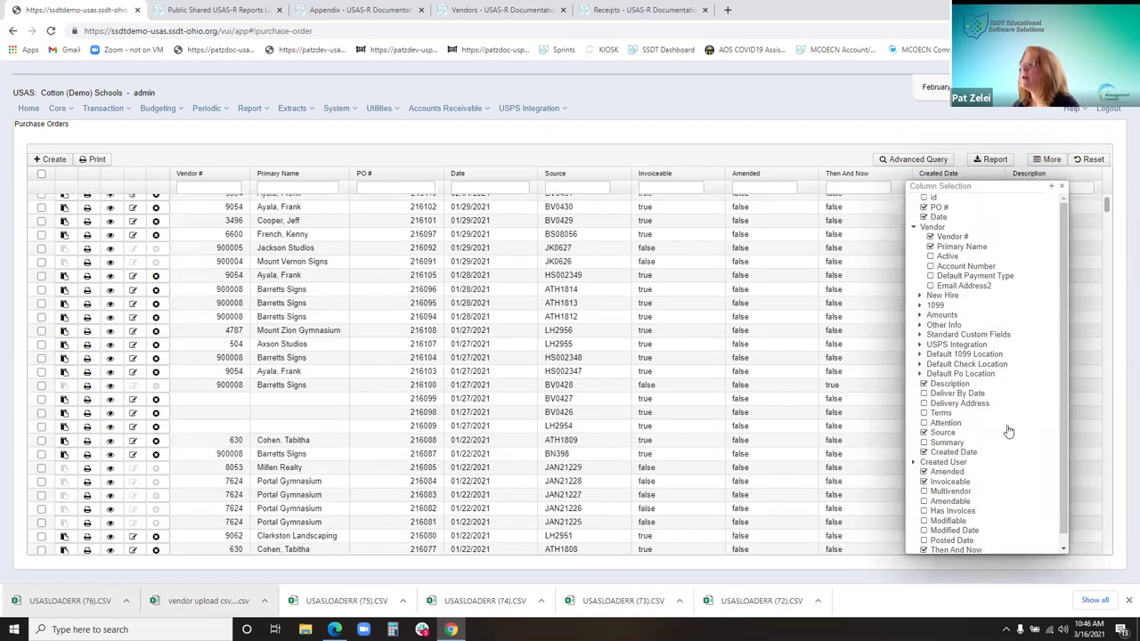
scroll(962, 507, down, 1)
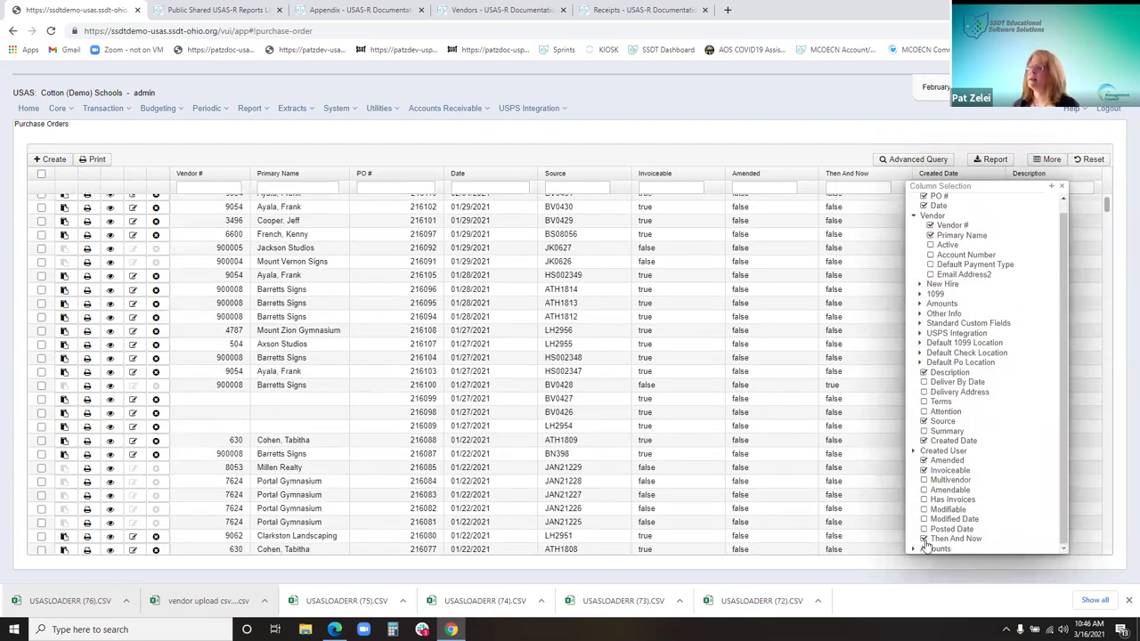
click(1054, 186)
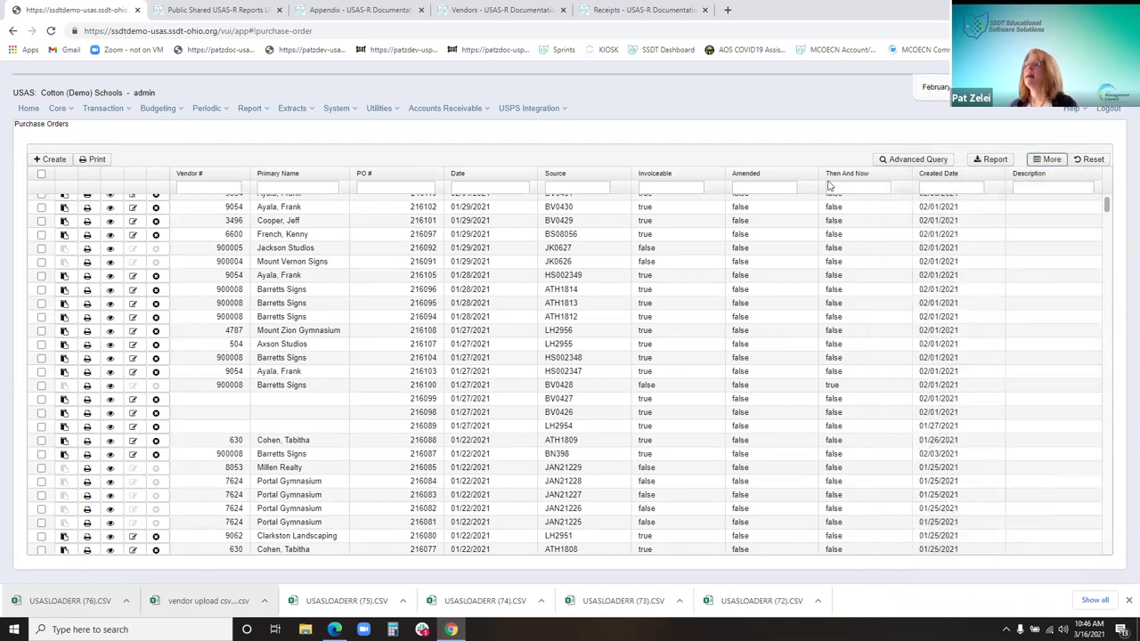
click(846, 187)
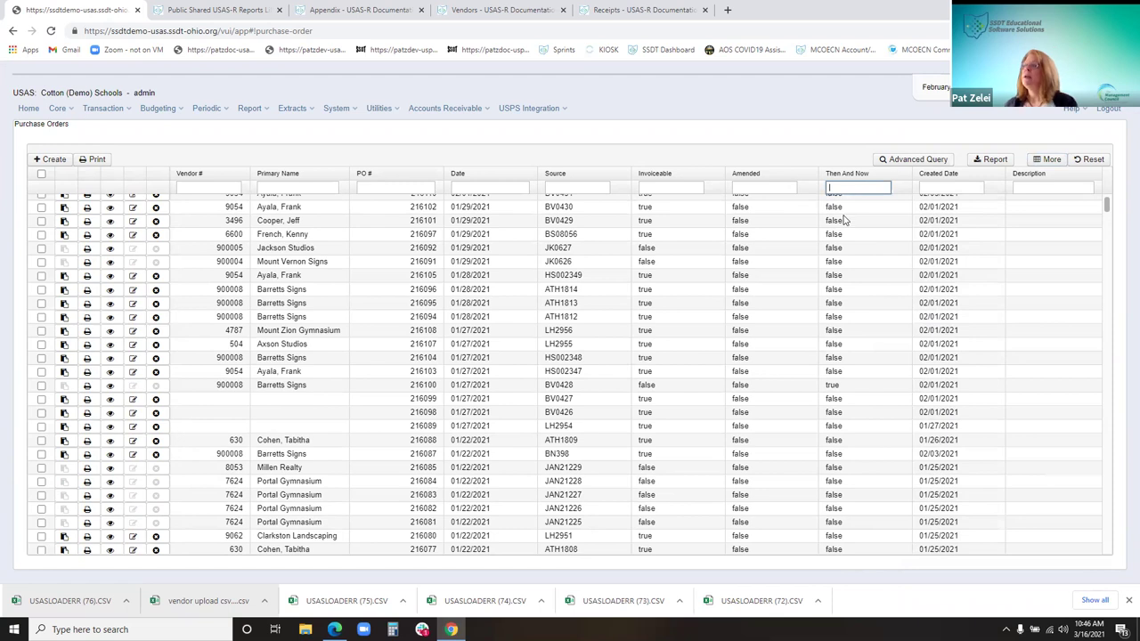
- Filter Then And Now with 't' to list true POs, then clear the filter
text(t)
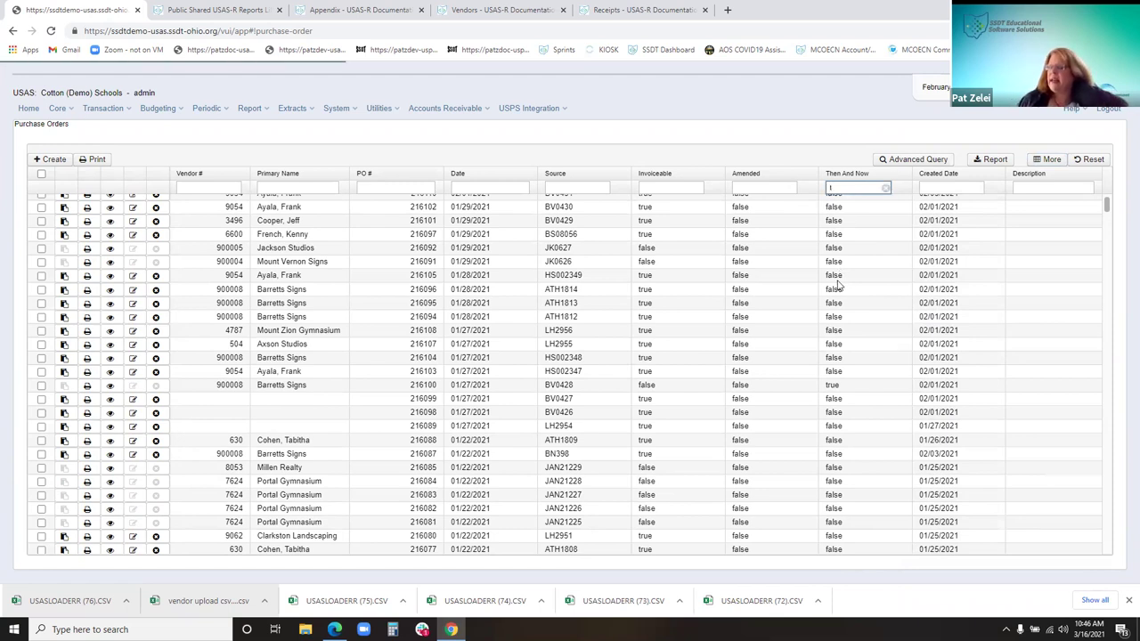
scroll(757, 276, up, 3)
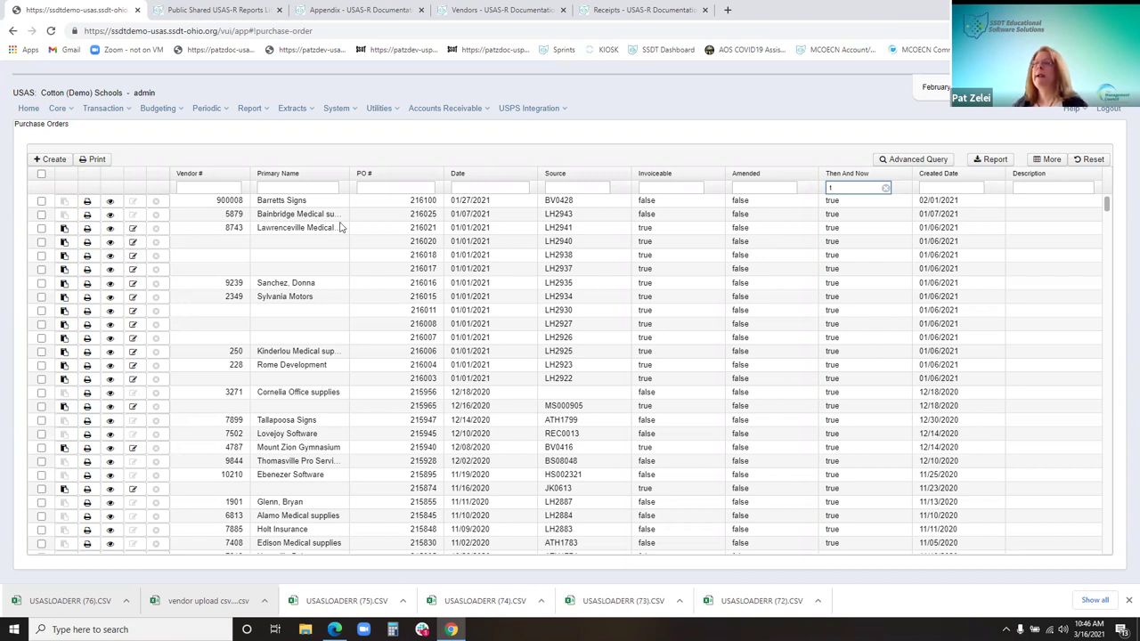
click(885, 188)
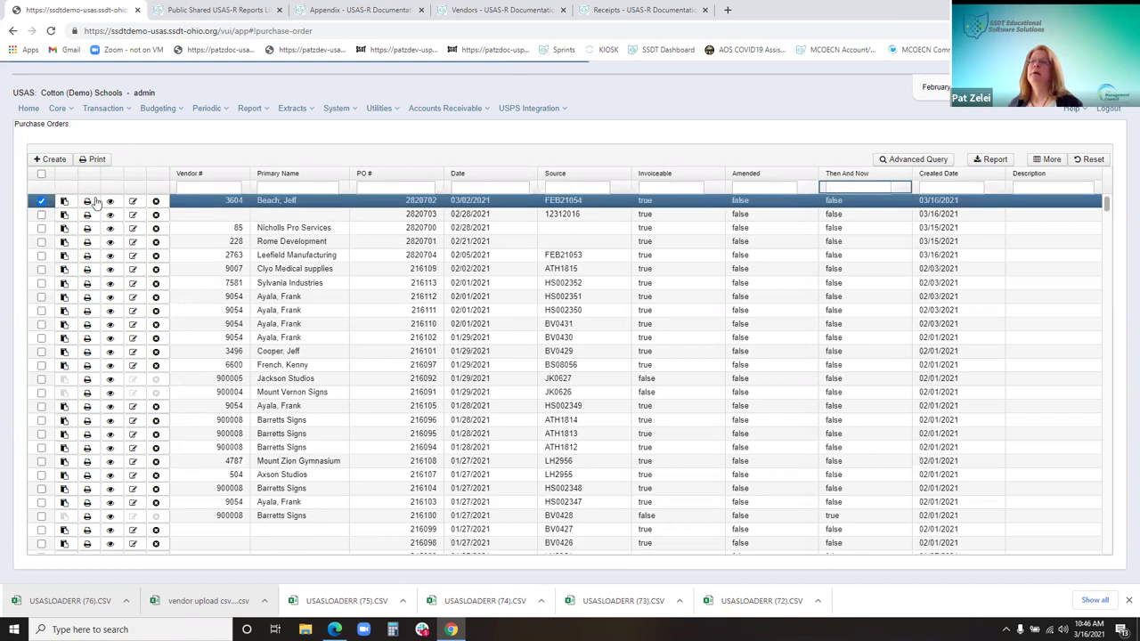
- Open PO 2820702 through the Edit choice instead of Amend, after backing out once
click(133, 203)
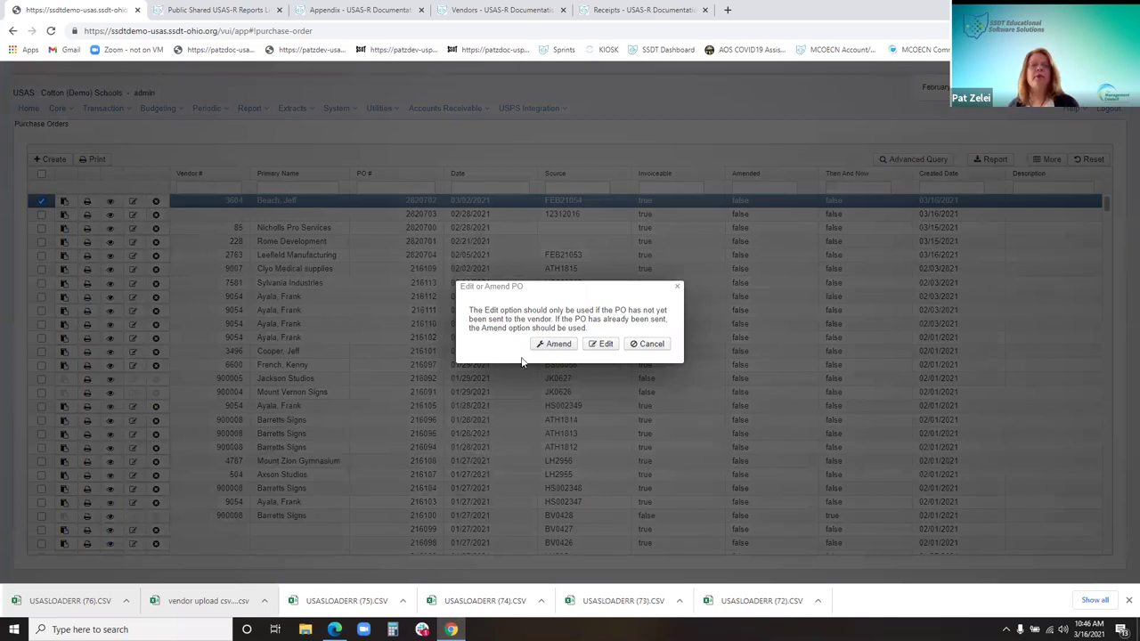
click(677, 289)
click(132, 202)
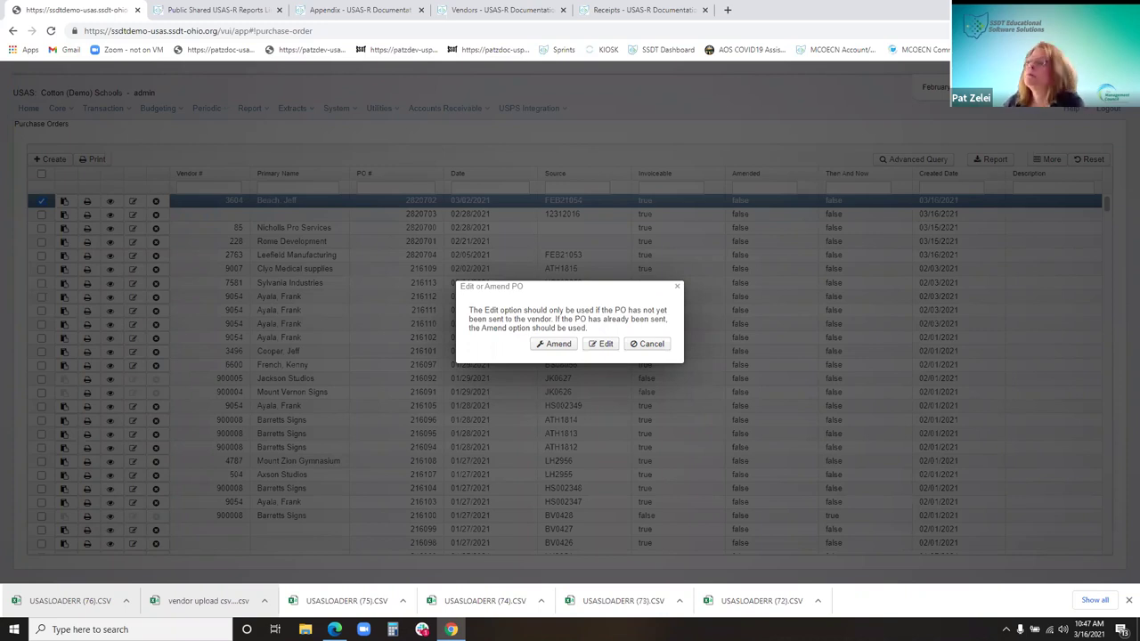
click(602, 345)
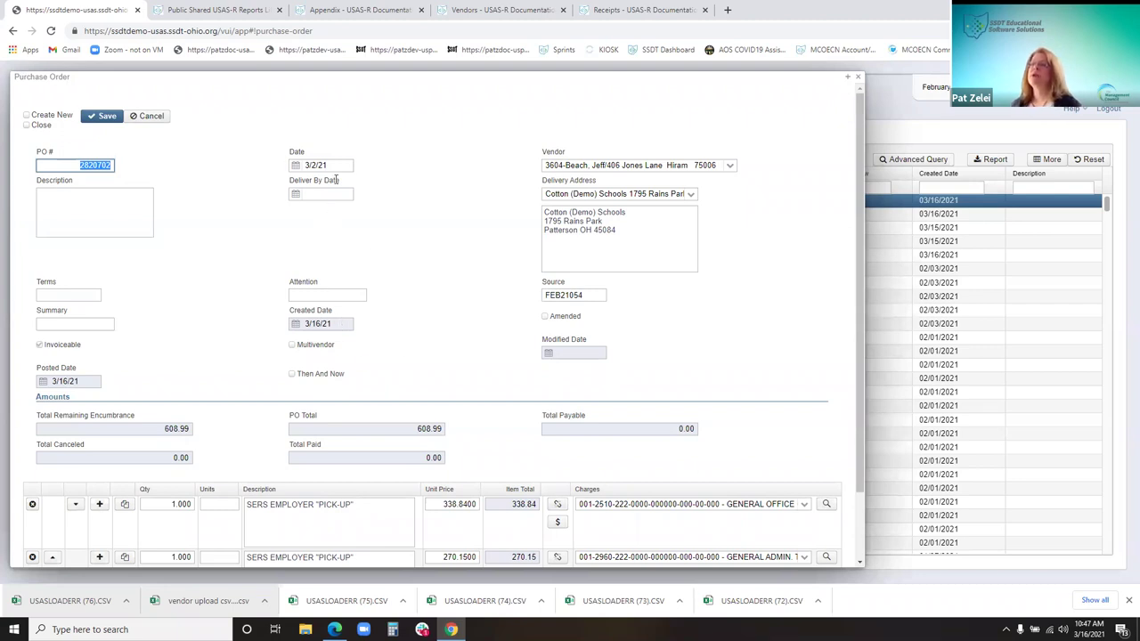
- Review PO 2820702's fields, delivery address and line items, then close it unsaved
key(Tab)
key(Tab)
key(Tab)
click(347, 328)
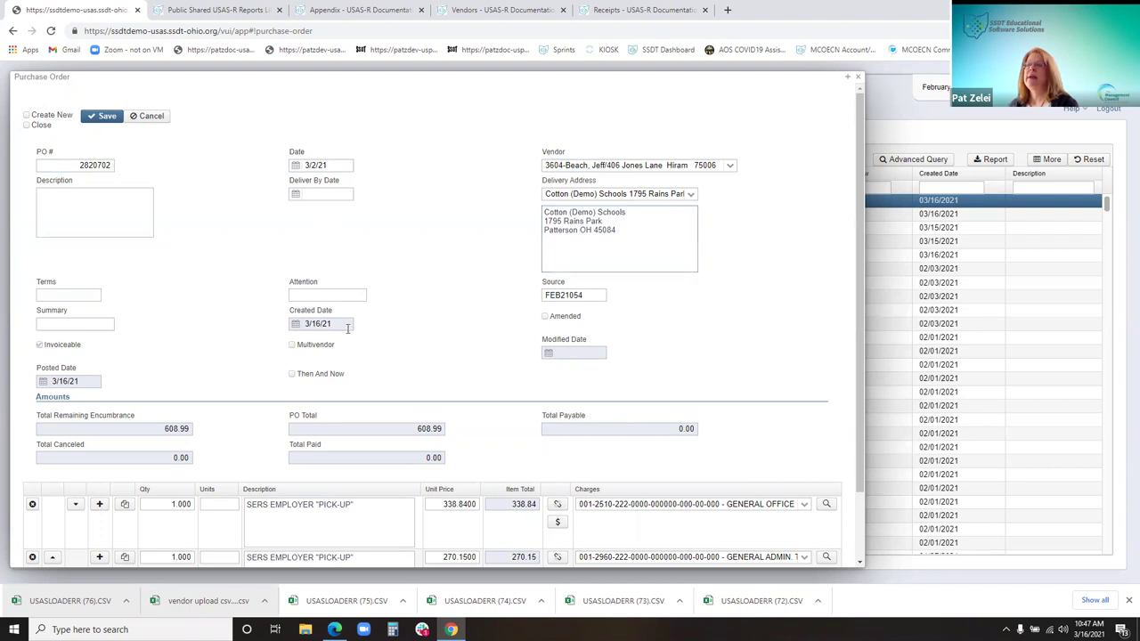
scroll(285, 442, down, 1)
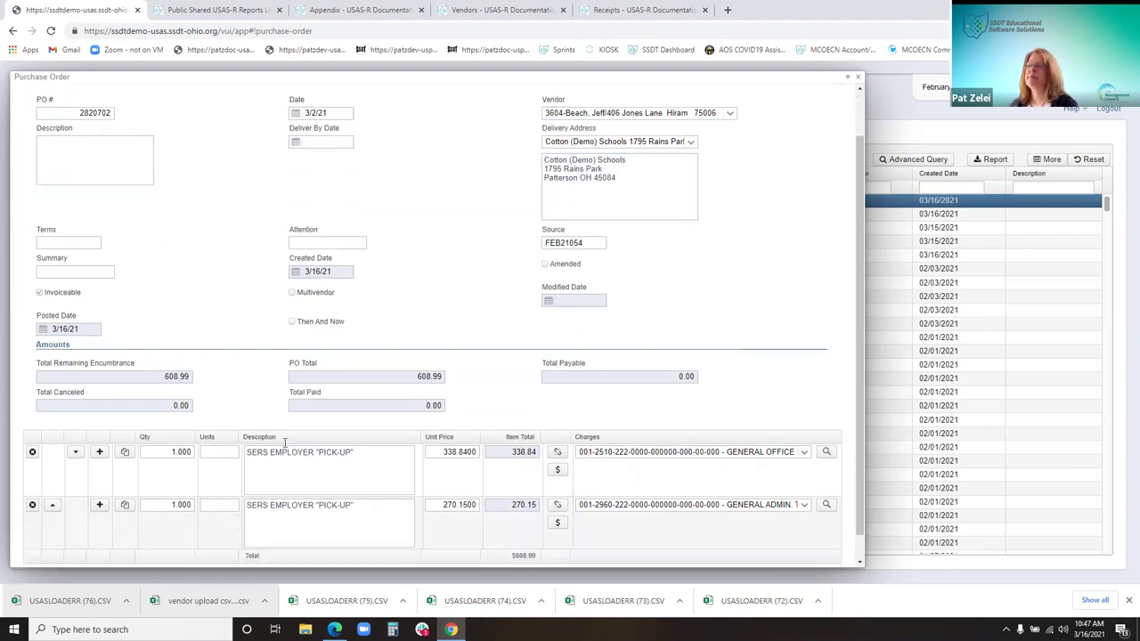
scroll(285, 443, down, 1)
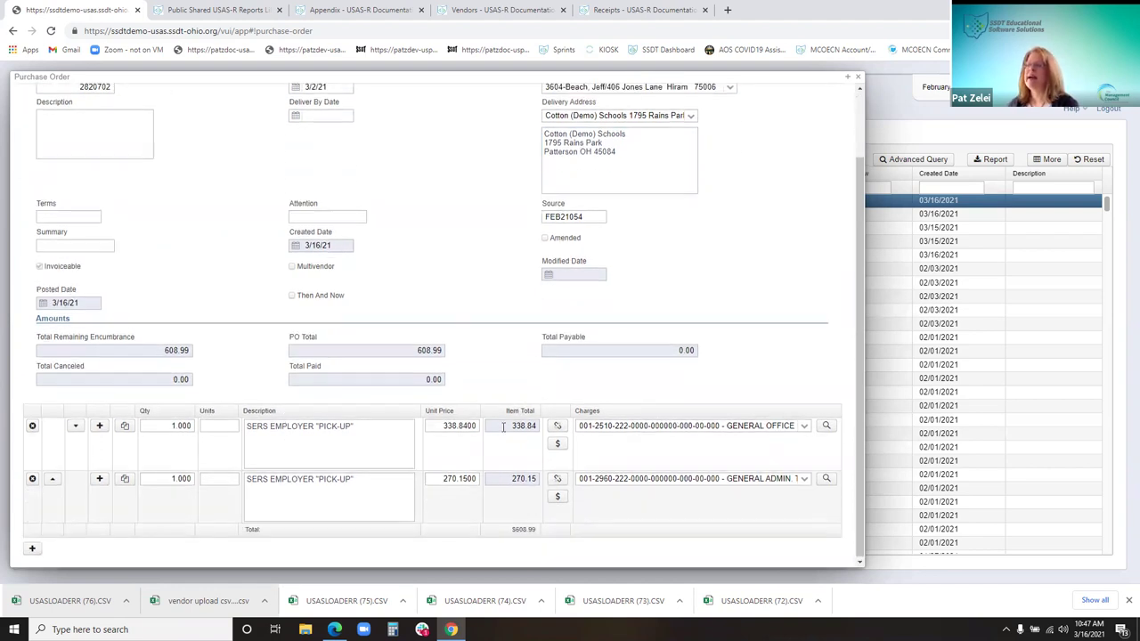
scroll(783, 87, up, 2)
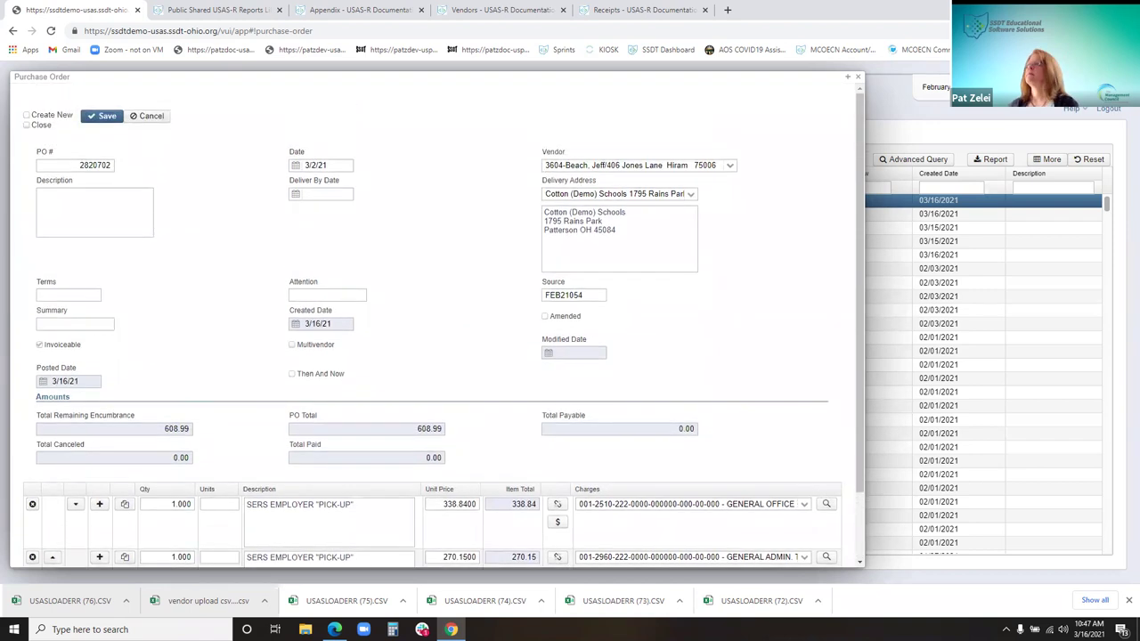
click(858, 76)
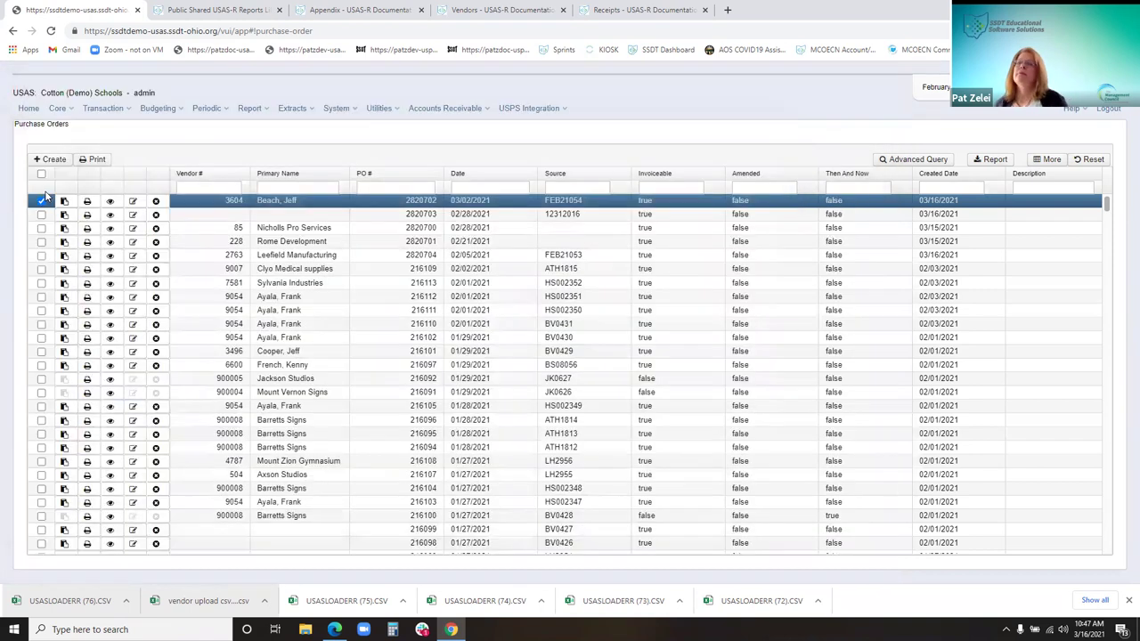
- Open PO 2820702 in Amend mode, review its locked vendor and lines, then close without saving
click(132, 202)
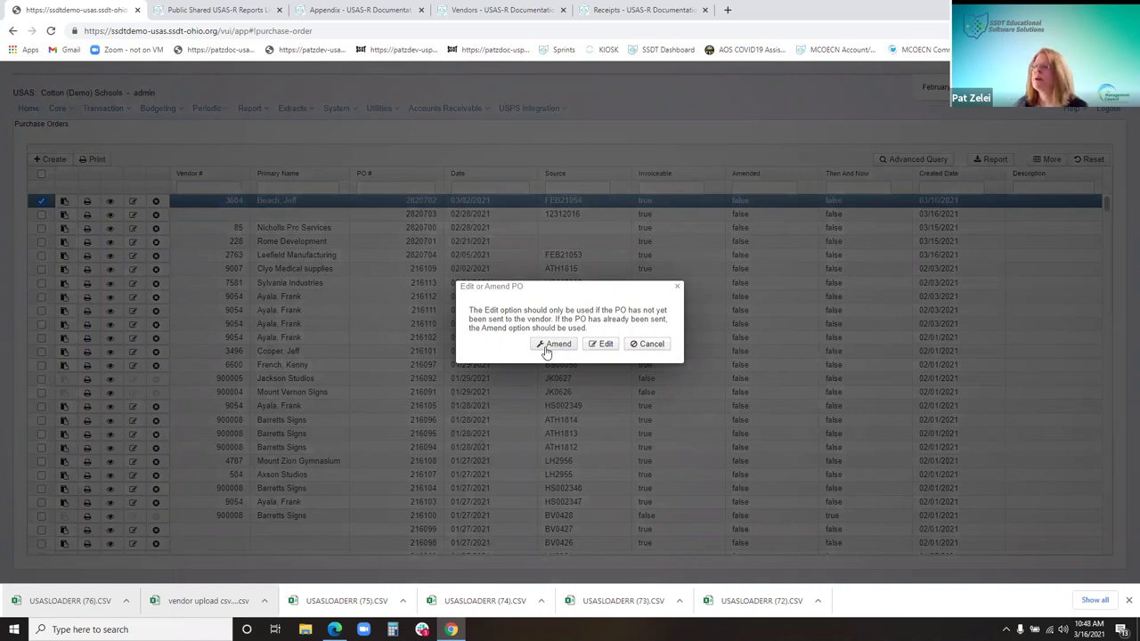
click(554, 345)
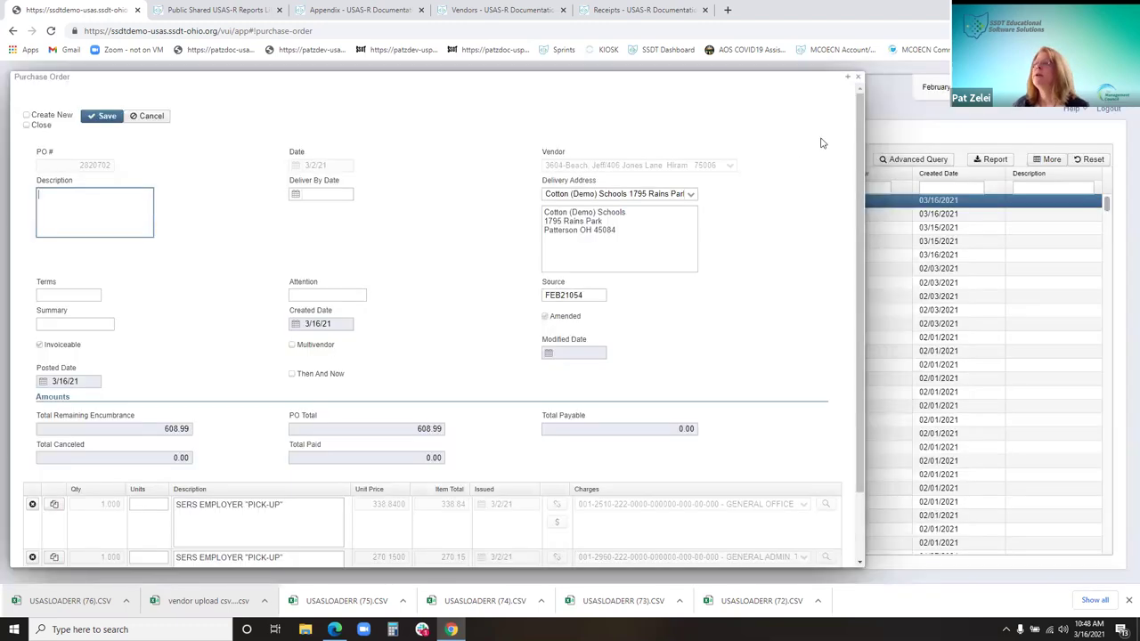
click(616, 169)
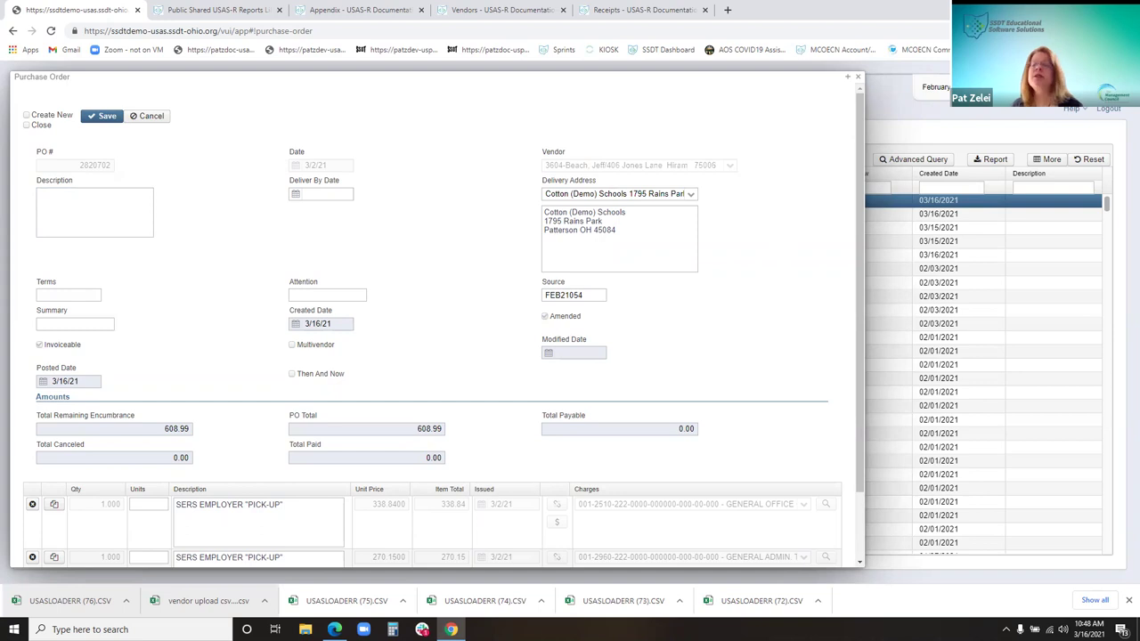
scroll(560, 404, down, 1)
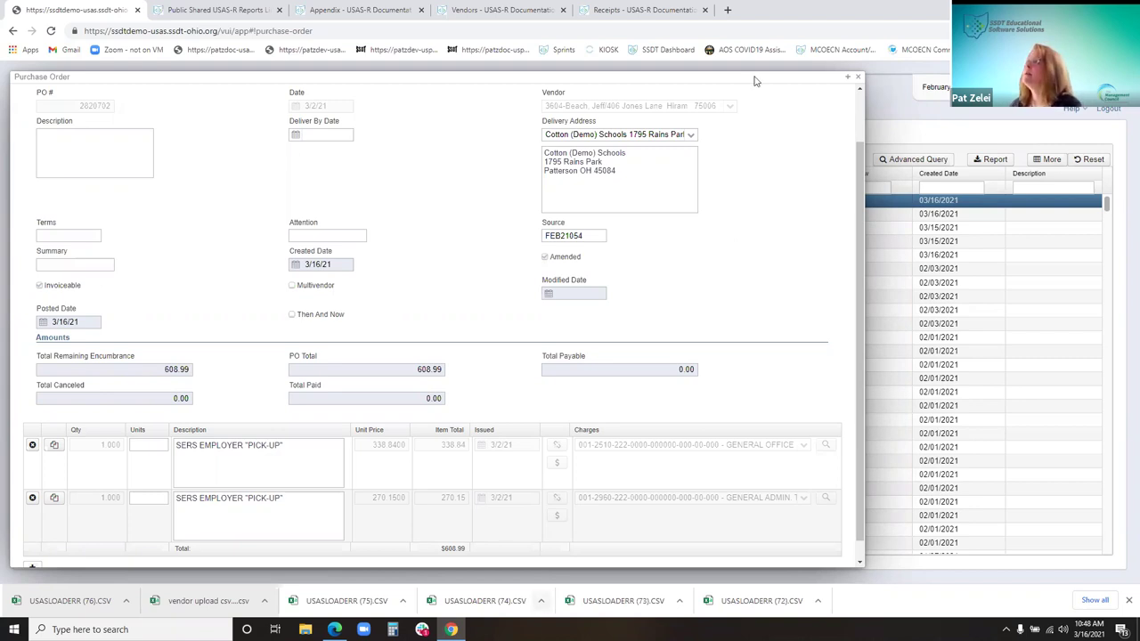
click(861, 79)
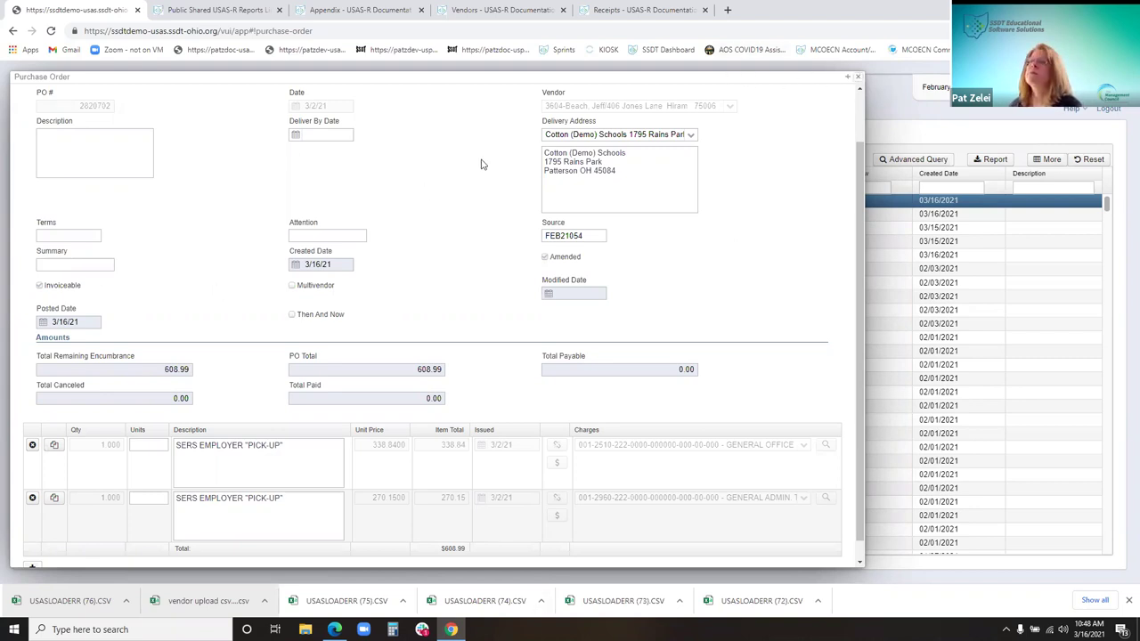
- Filter the purchase order list to =215799 and open that PO for amendment
click(406, 188)
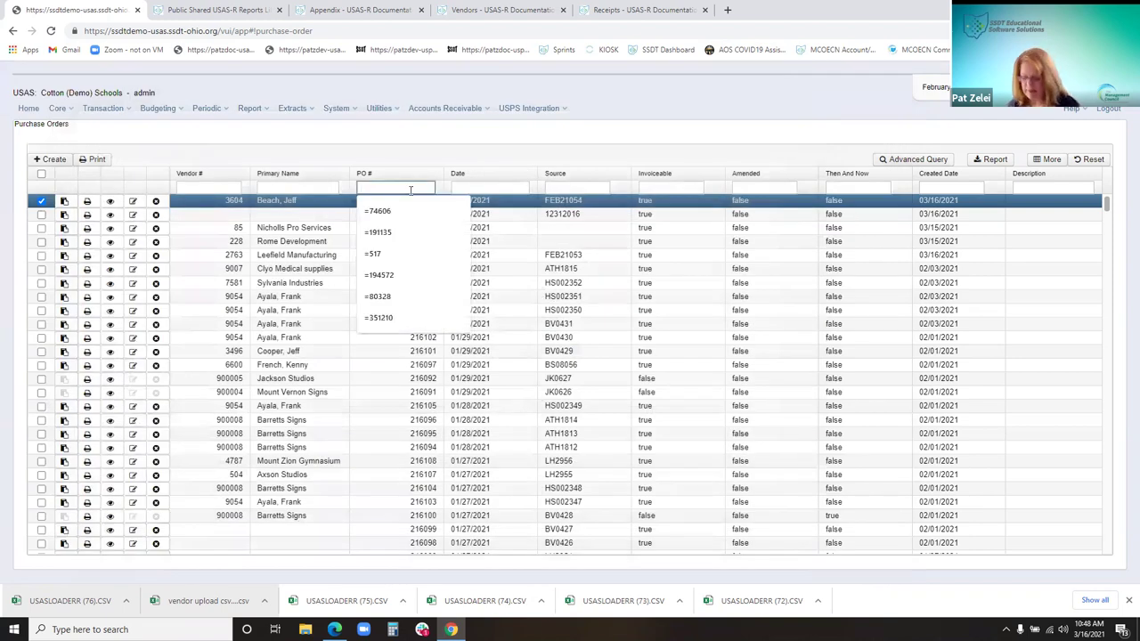
text(=215799)
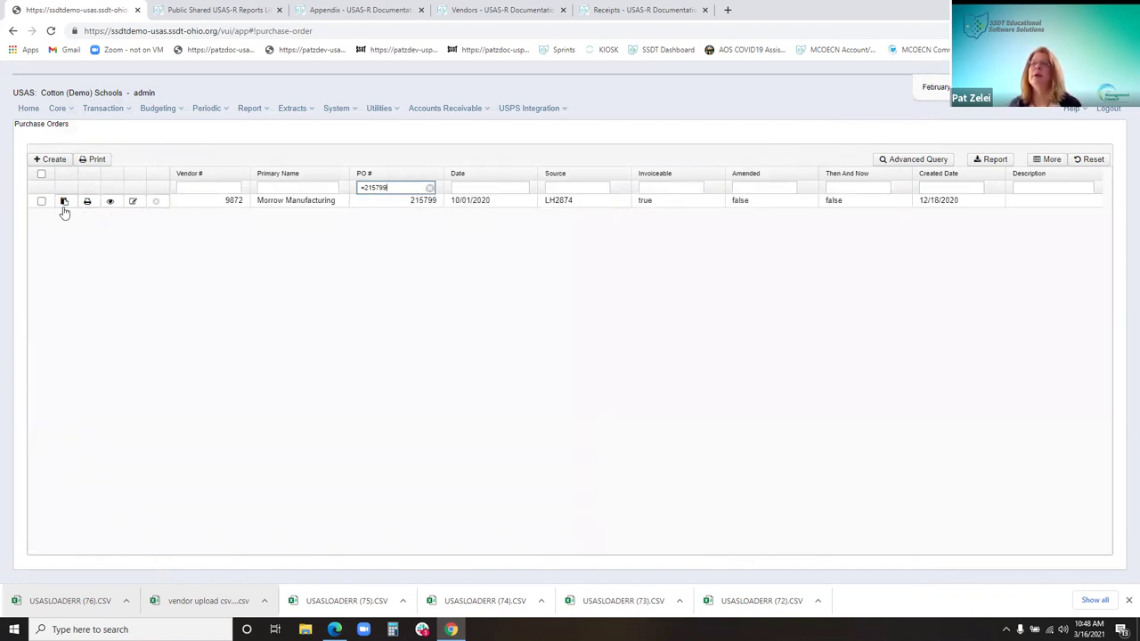
click(133, 203)
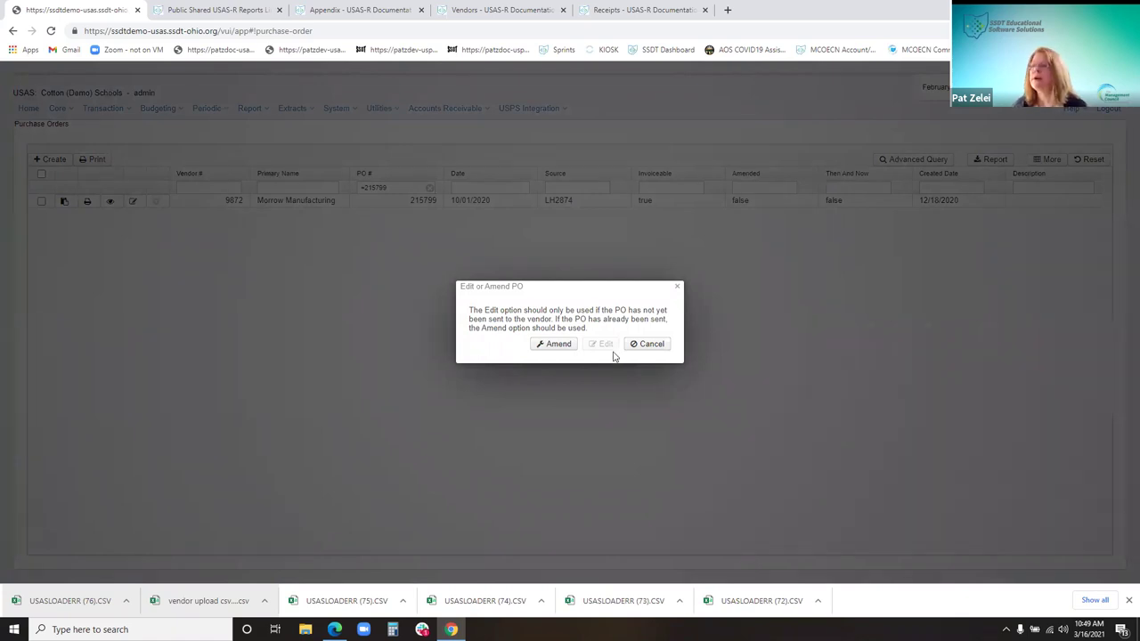
click(557, 347)
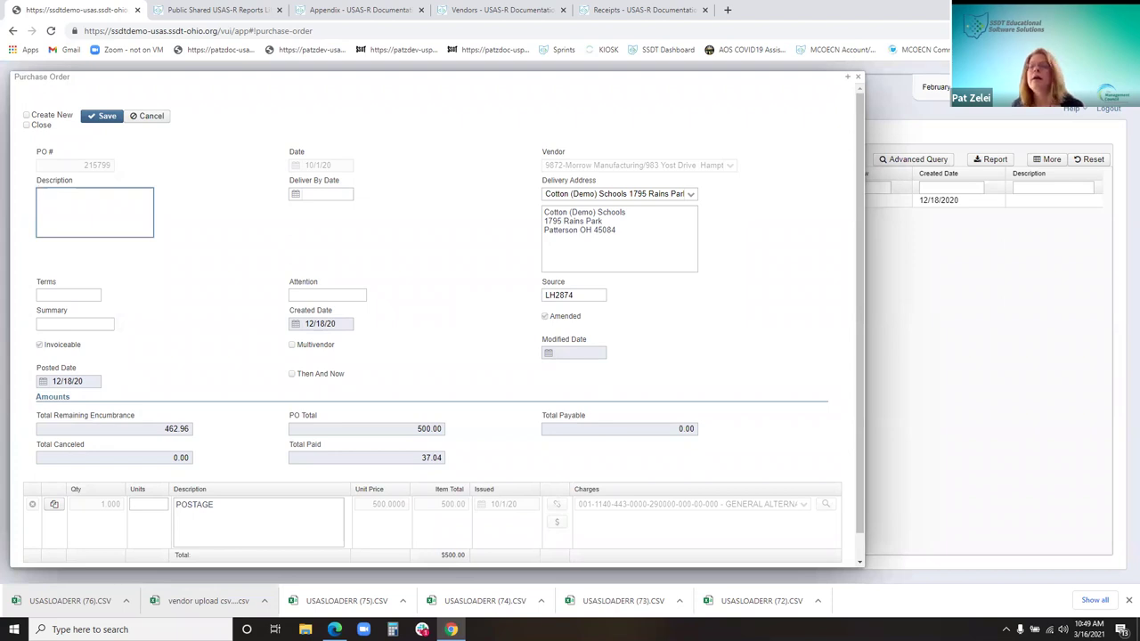
- Inspect the POSTAGE line and delivery address, then close PO 215799 without saving
scroll(287, 463, down, 1)
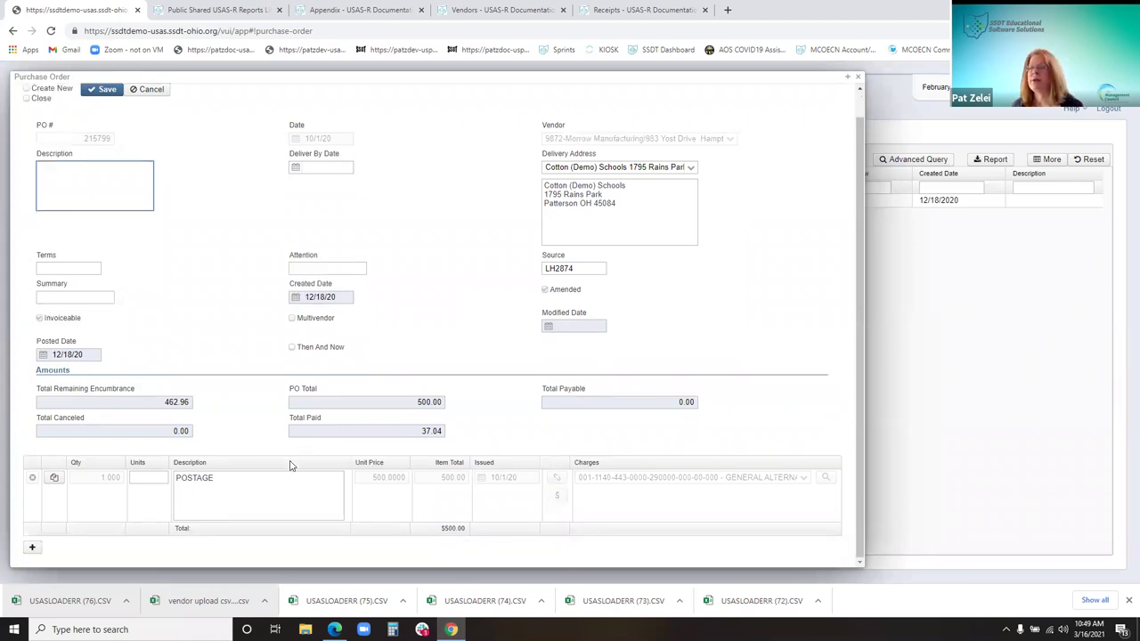
click(233, 479)
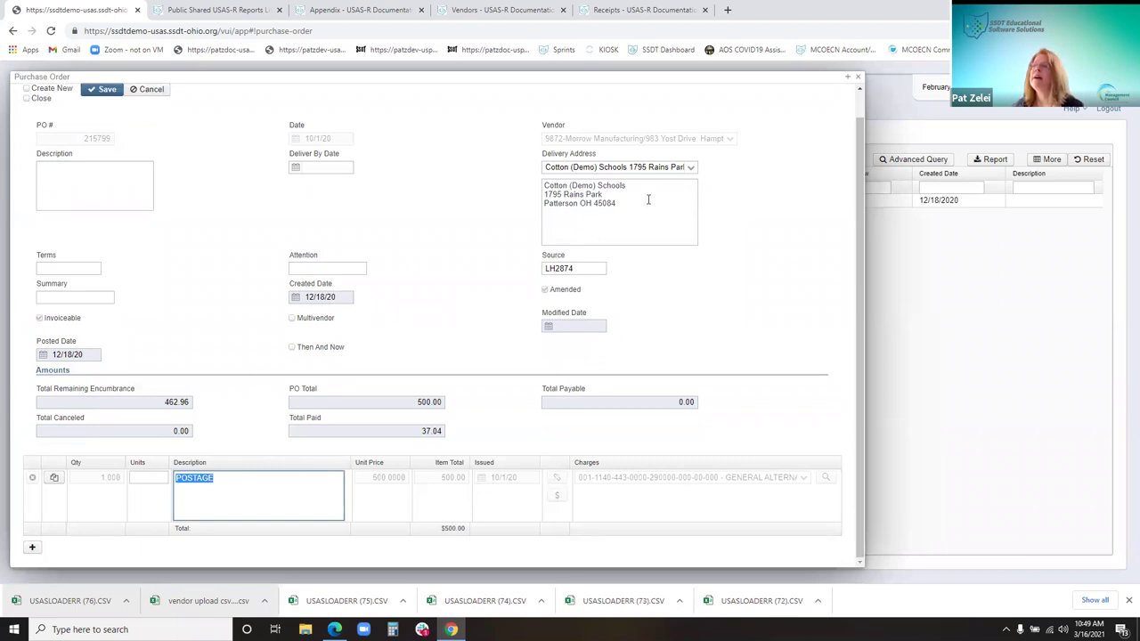
drag(606, 196, 621, 238)
click(584, 274)
click(254, 486)
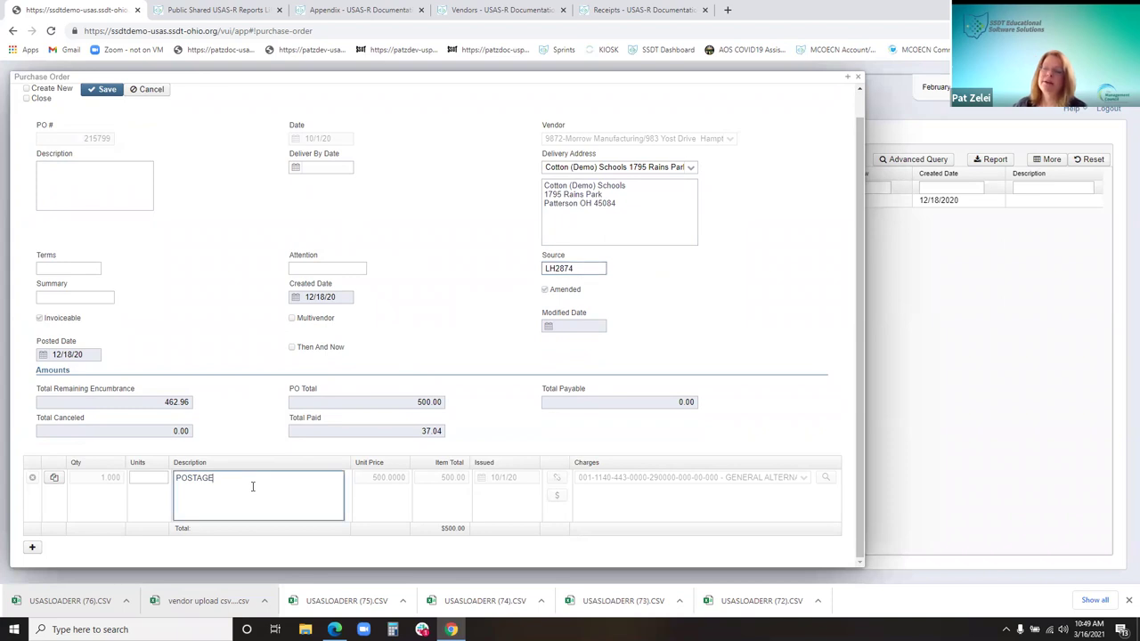
click(604, 159)
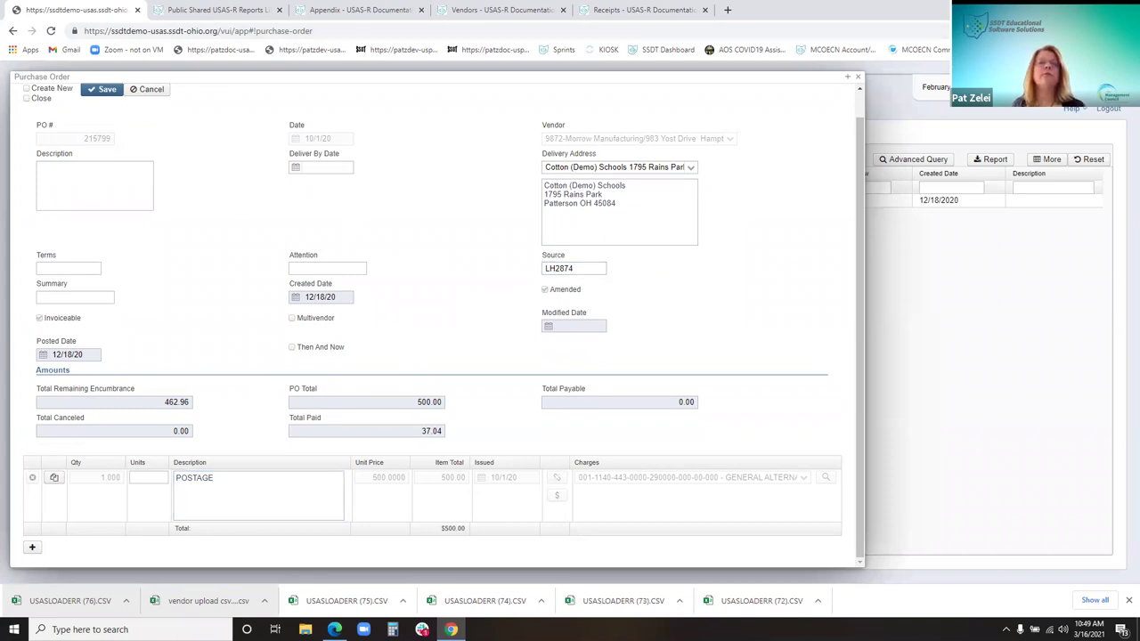
click(857, 76)
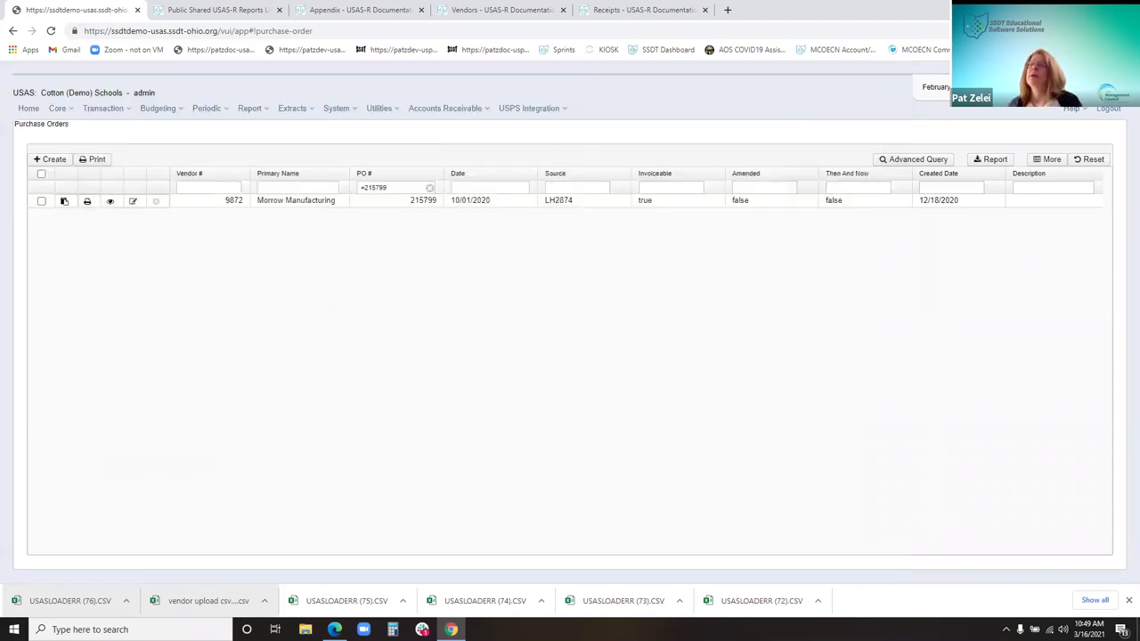
- Filter purchase orders to =216107 and open it for amendment
click(438, 188)
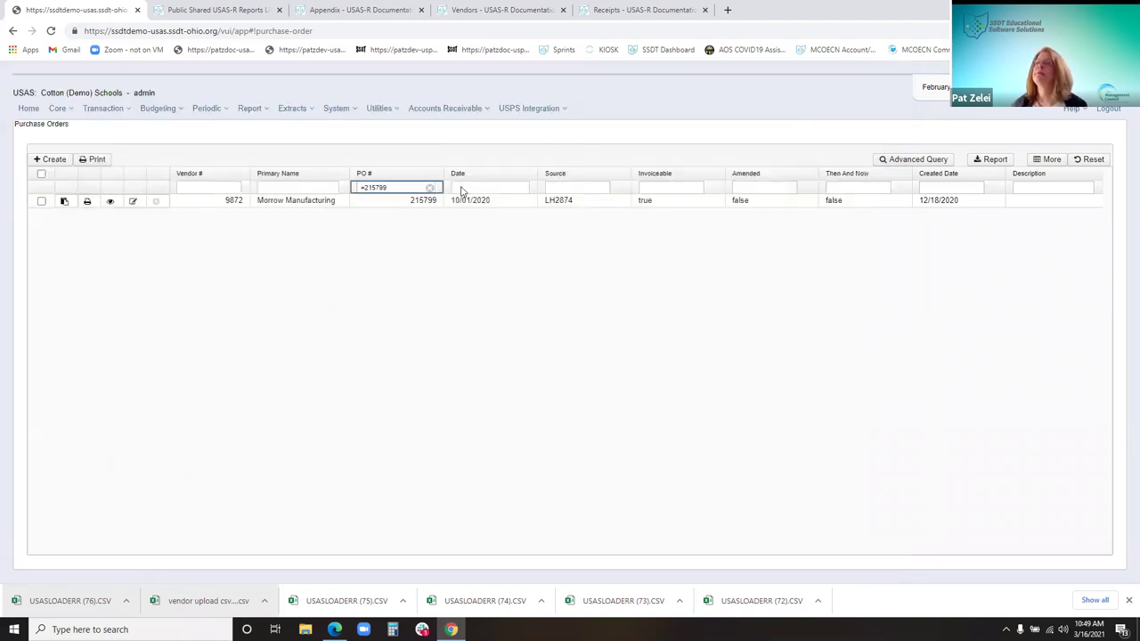
click(430, 188)
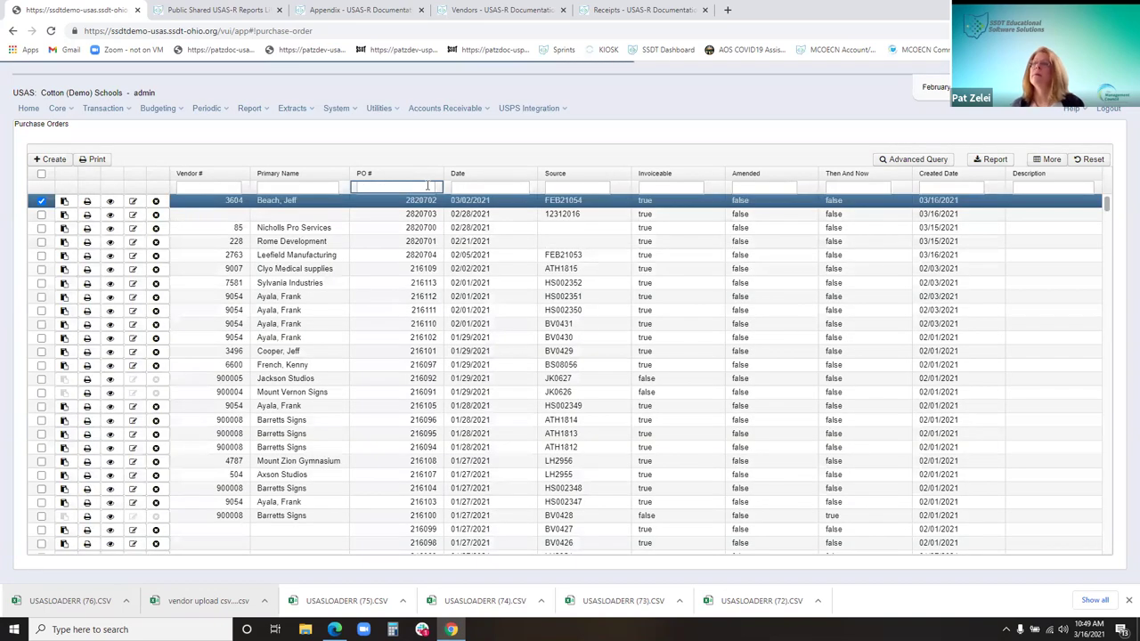
click(428, 186)
text(=216107)
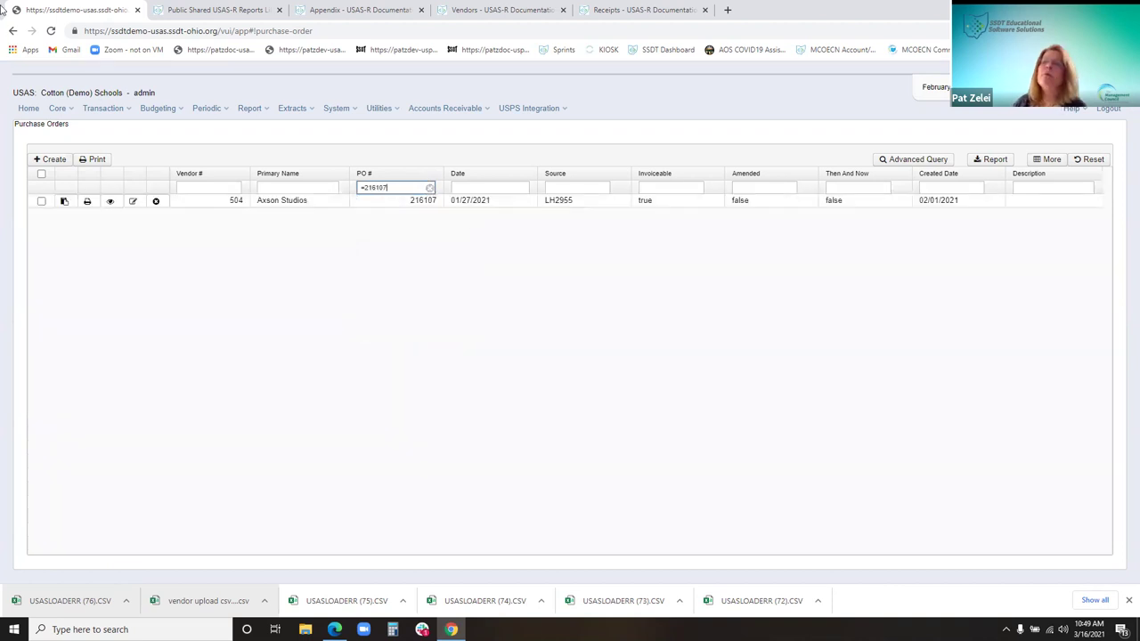
click(132, 202)
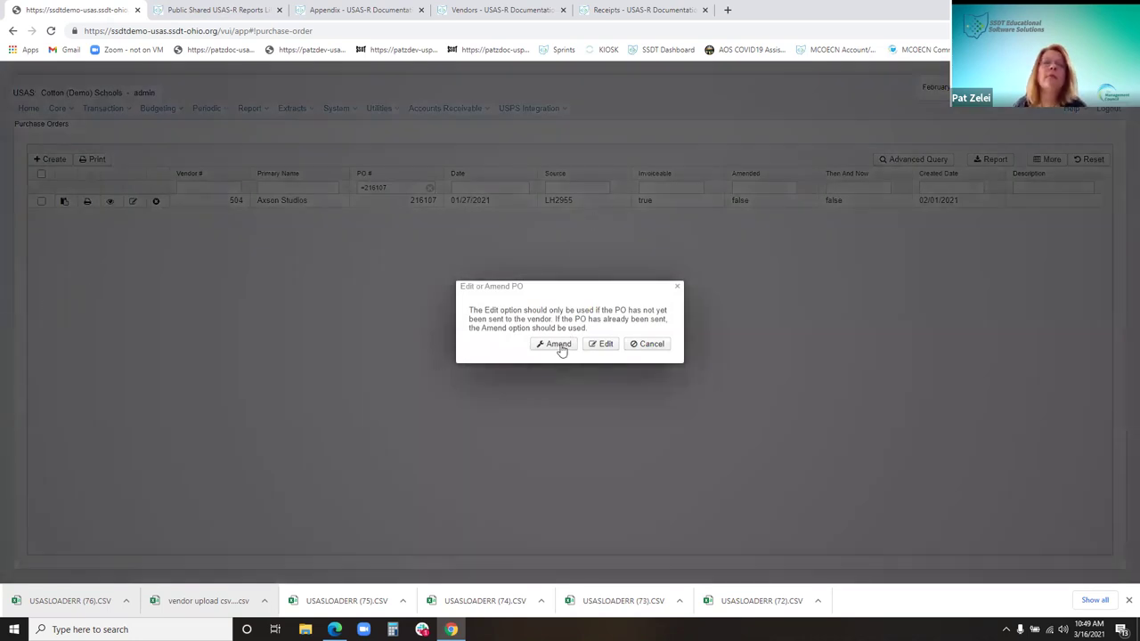
click(559, 347)
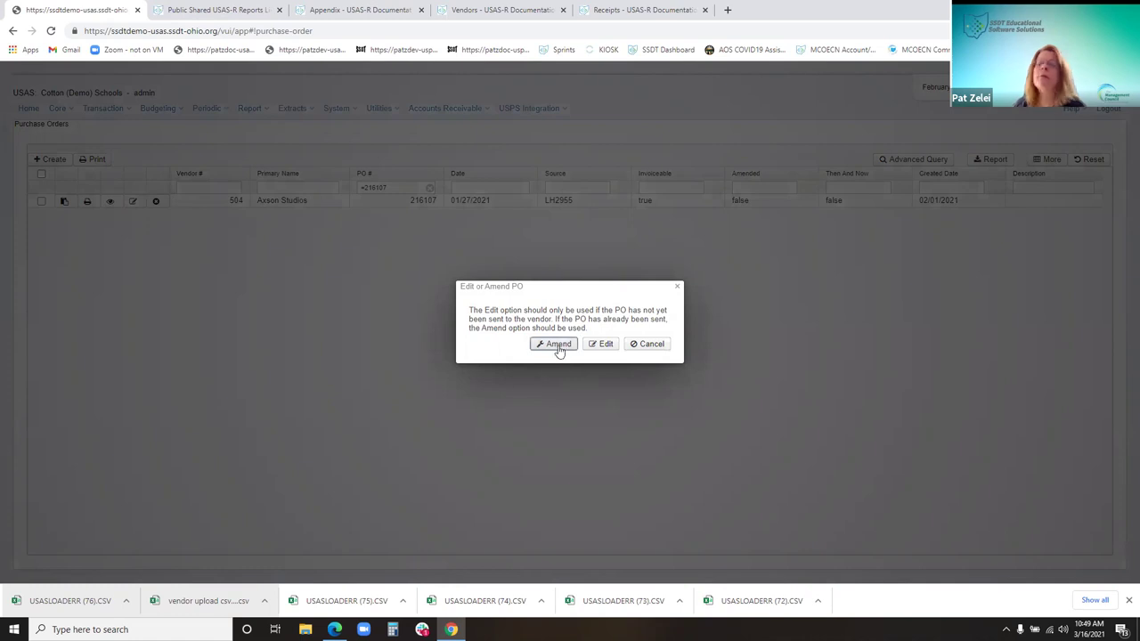
- Copy the travel expense line, set the new line's unit price to 100, and save
scroll(356, 352, down, 1)
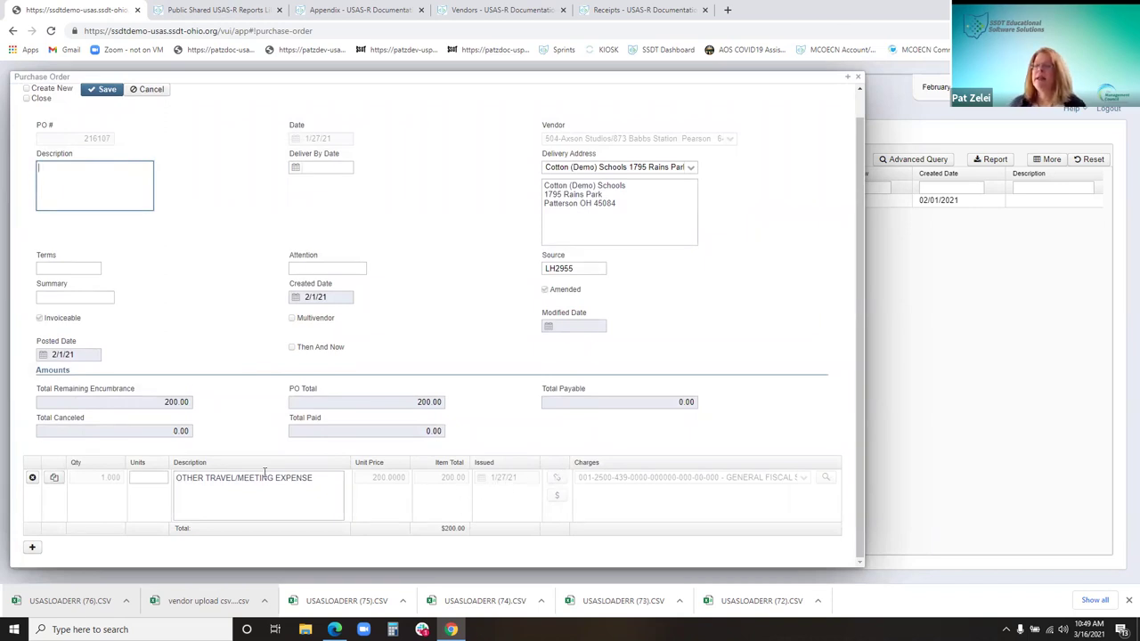
click(139, 482)
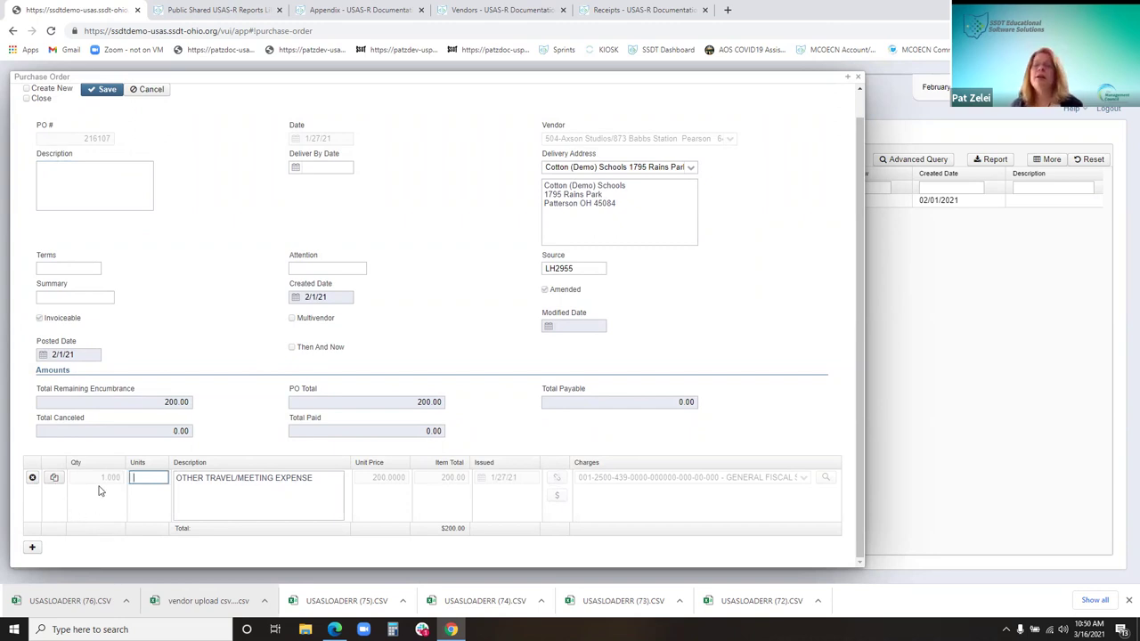
click(54, 478)
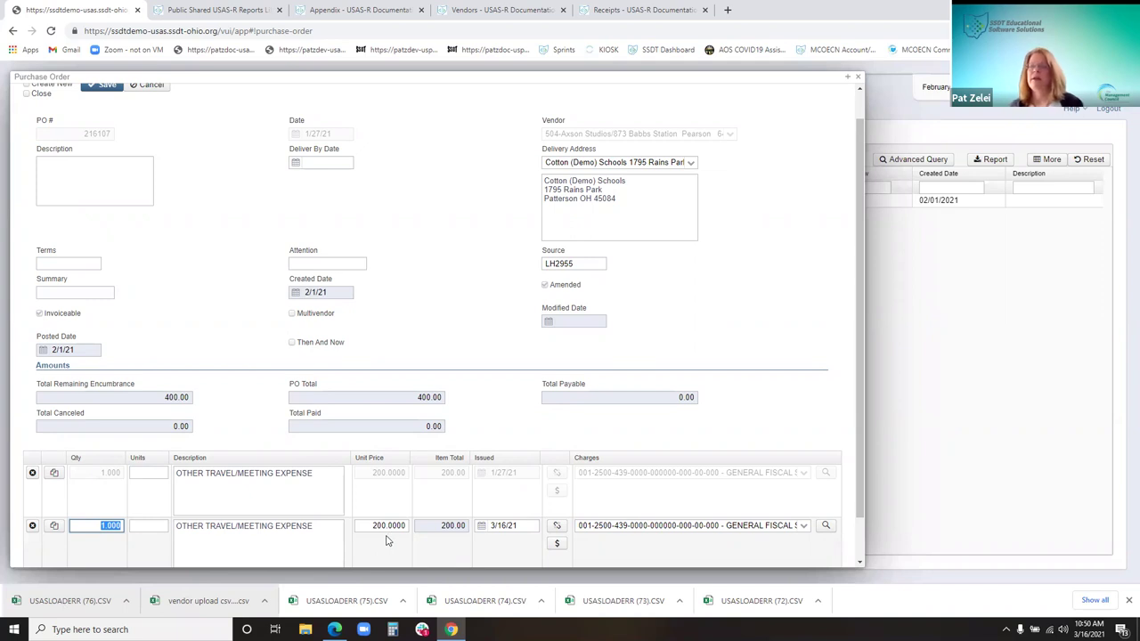
key(Tab)
key(Tab)
key(Tab)
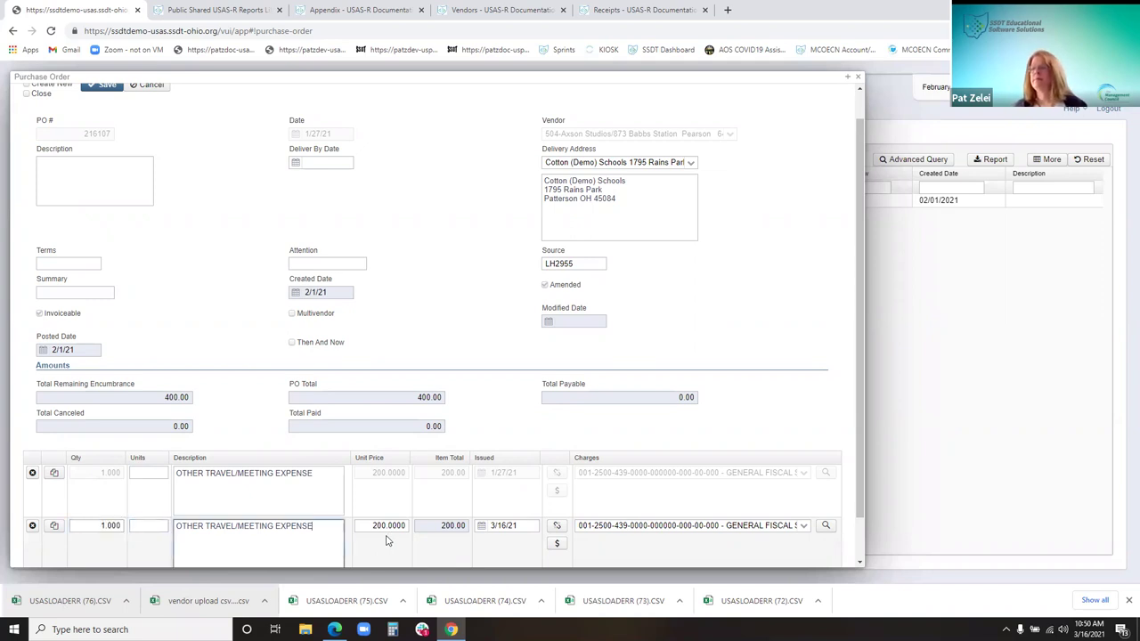
text(100)
key(Tab)
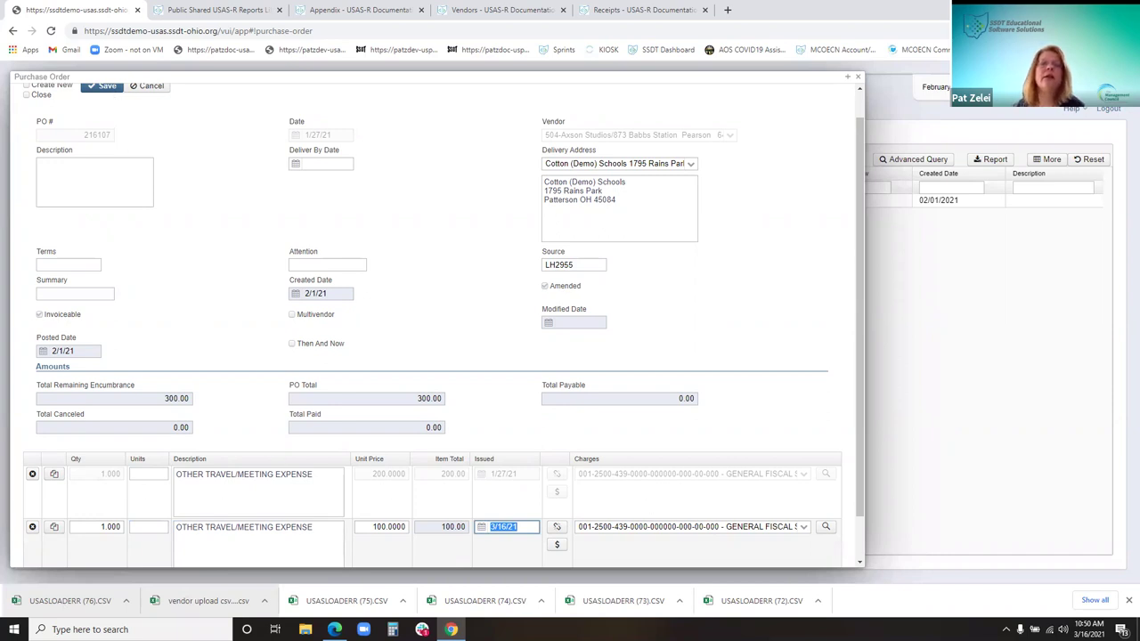
click(98, 91)
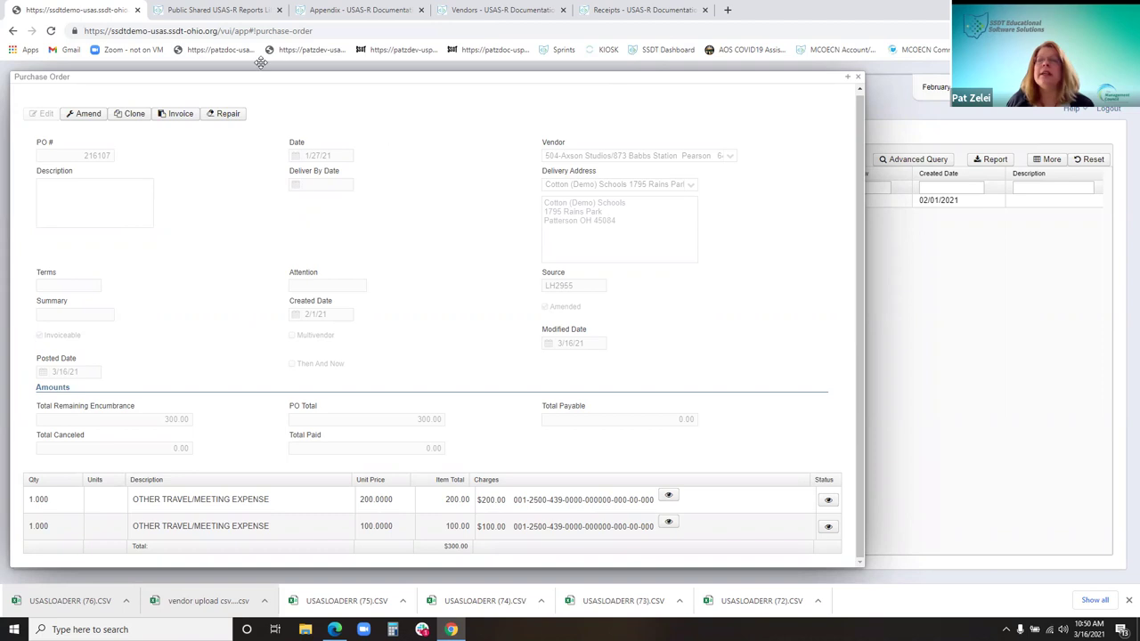
click(226, 116)
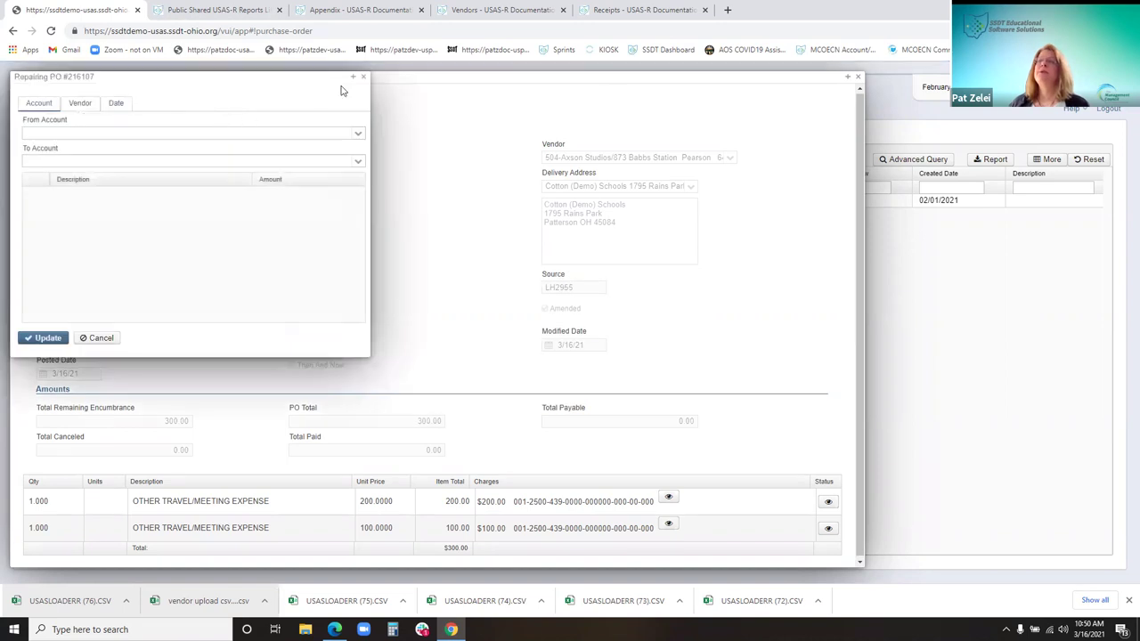
click(363, 76)
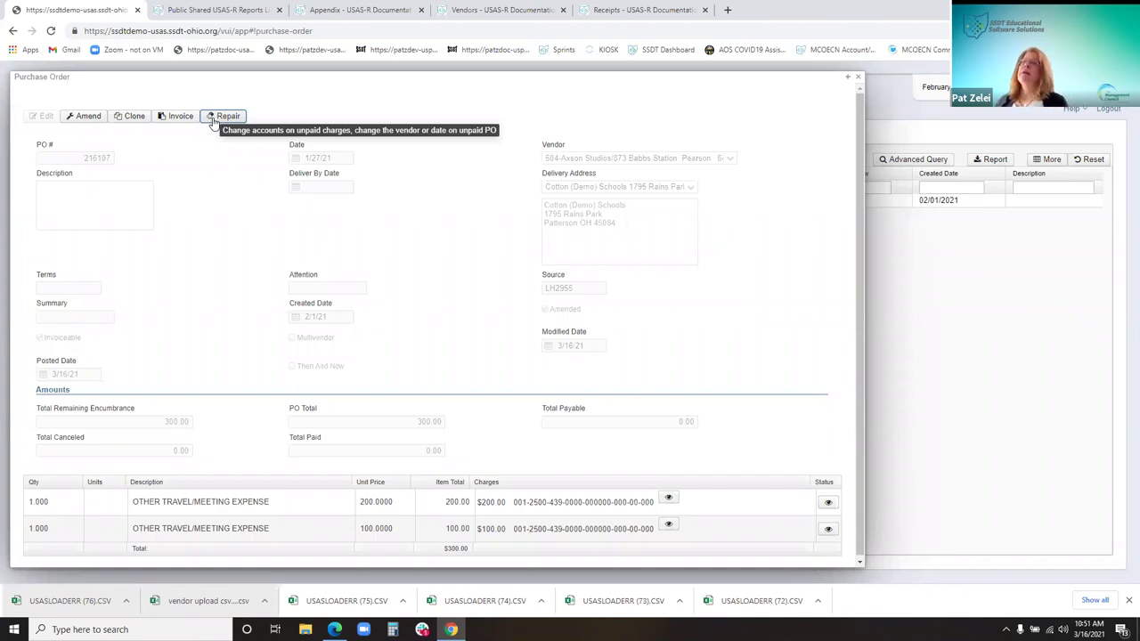
click(232, 122)
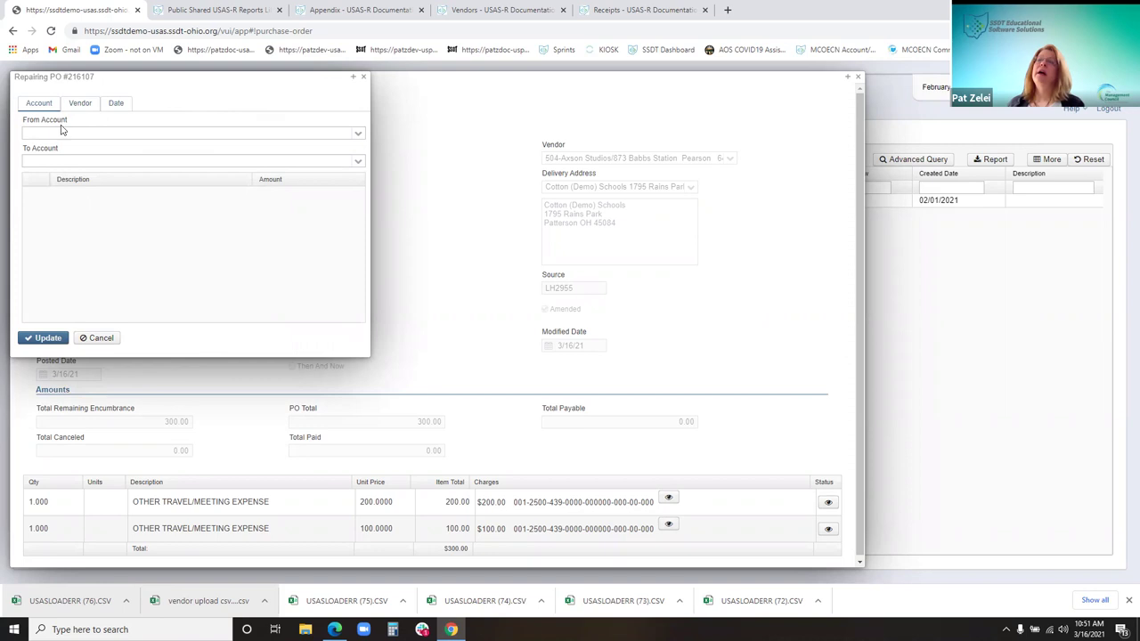
click(347, 135)
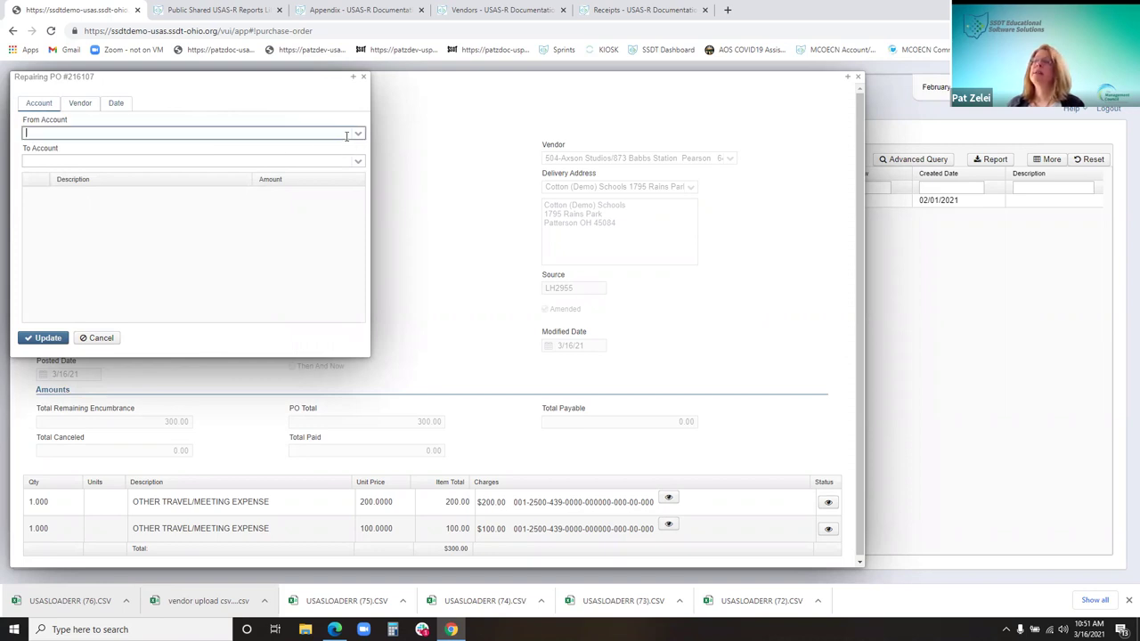
click(346, 150)
click(358, 162)
click(125, 219)
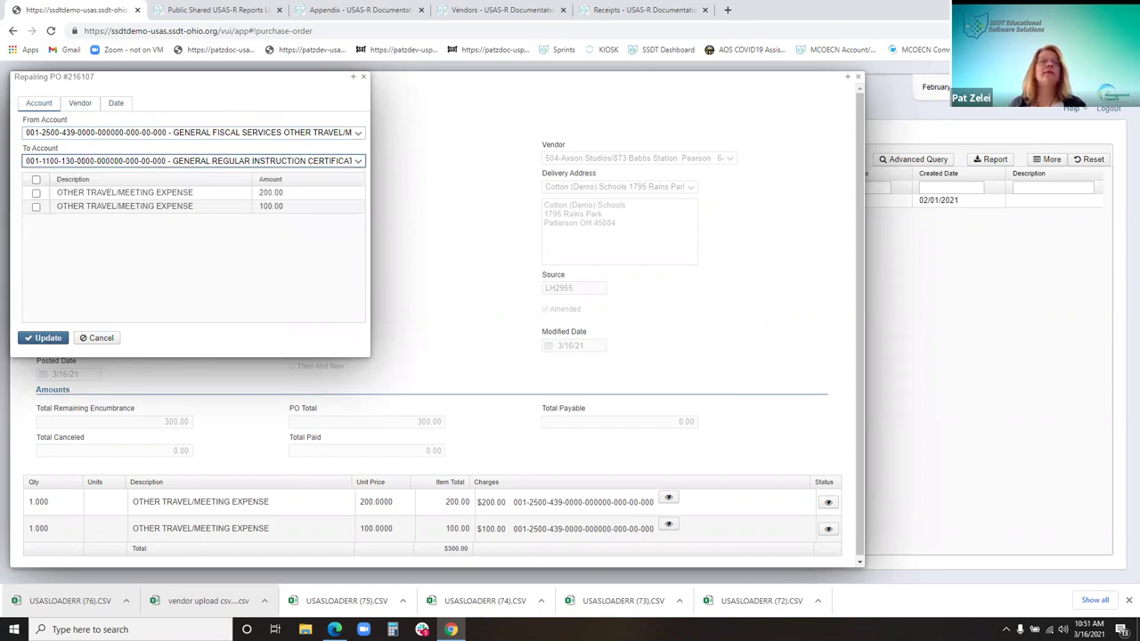
click(80, 105)
click(354, 135)
click(129, 227)
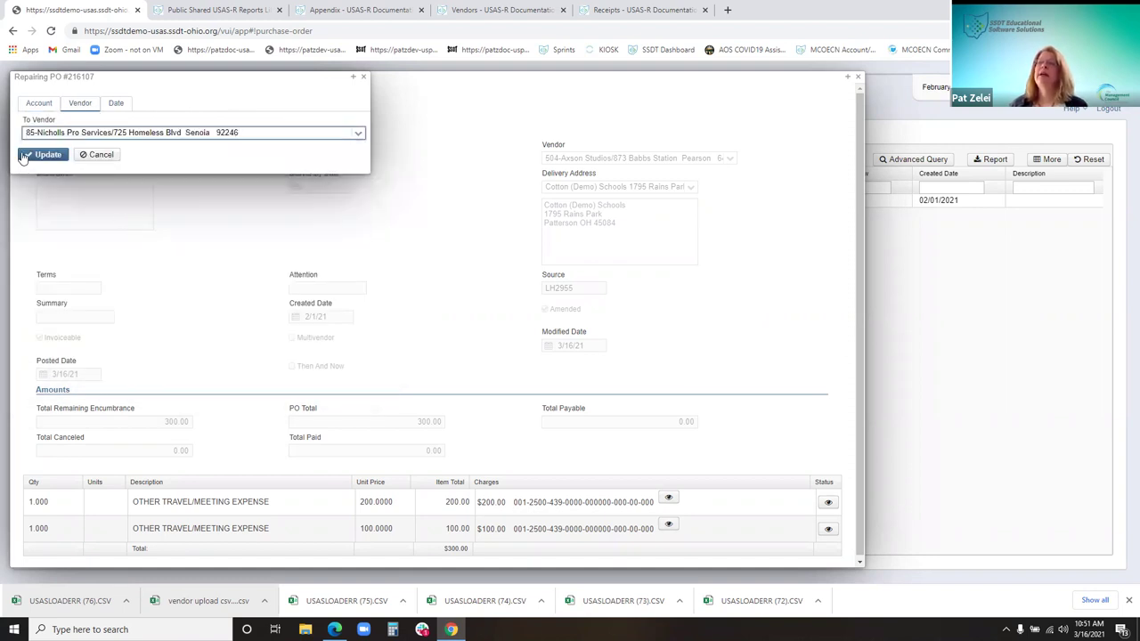
right_click(113, 109)
click(113, 108)
click(114, 107)
click(28, 134)
click(28, 134)
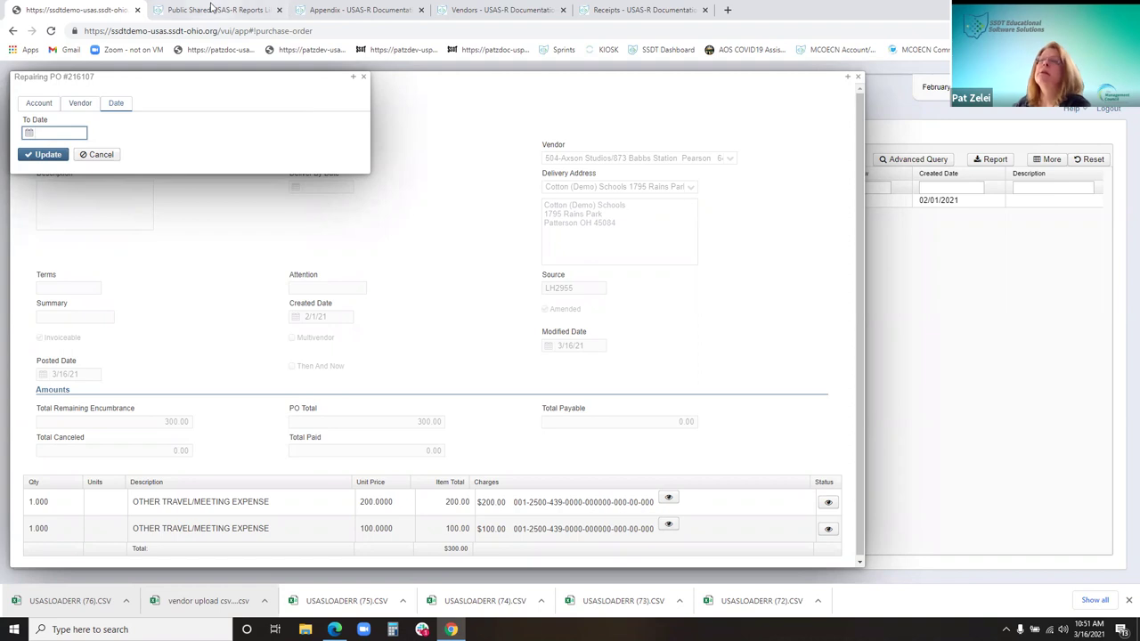
click(363, 76)
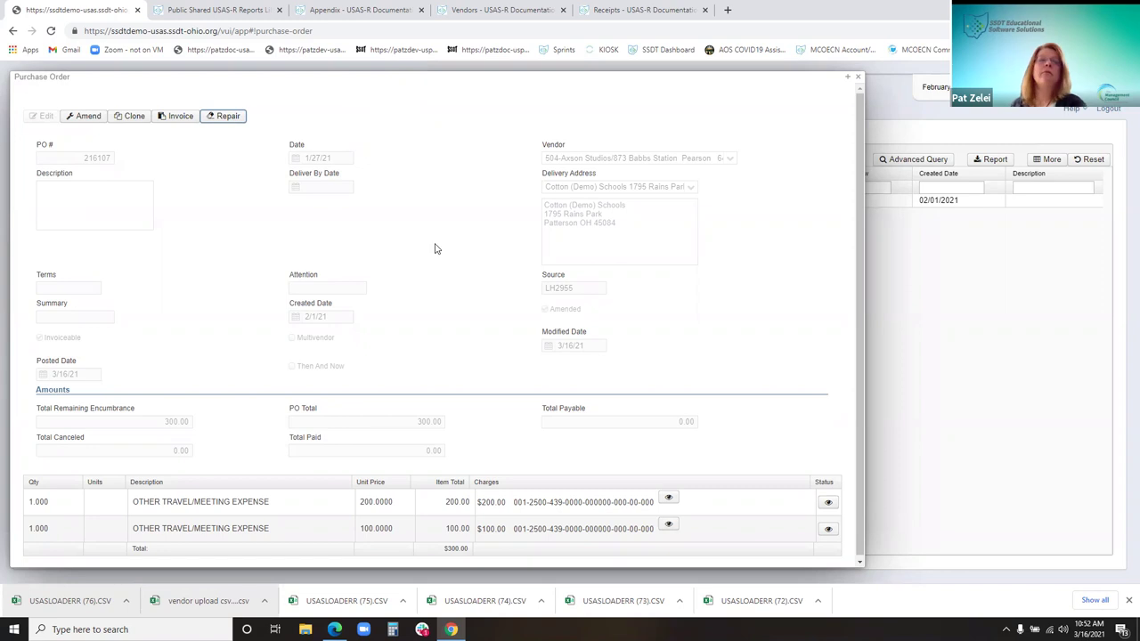
- Close the purchase order and replace the PO # filter with =2820701
click(858, 77)
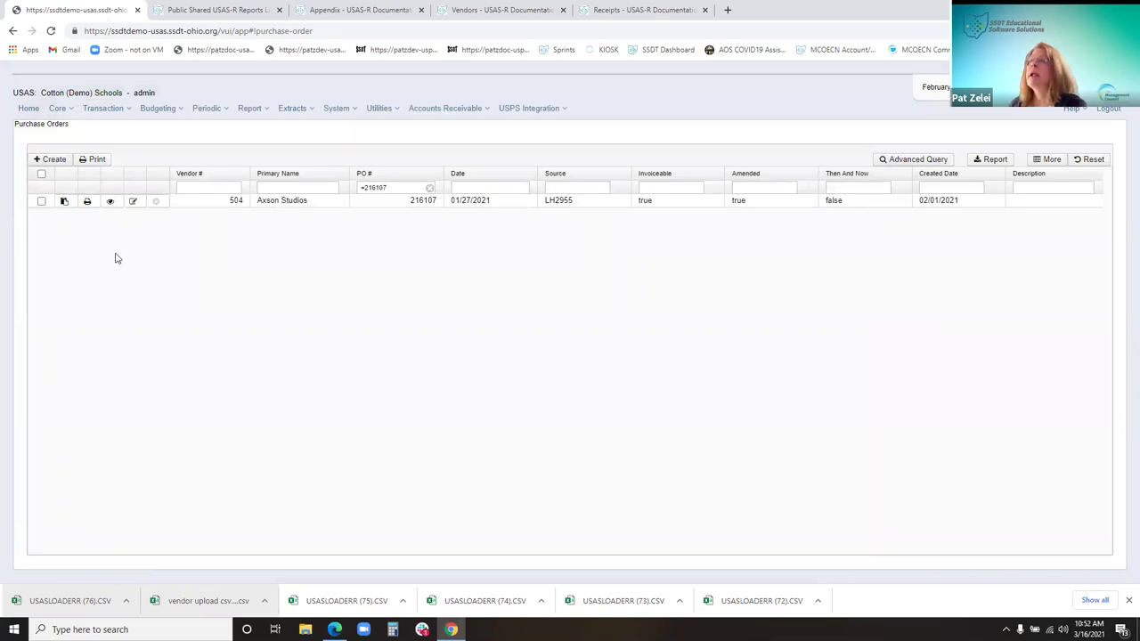
triple_click(392, 187)
text(=282)
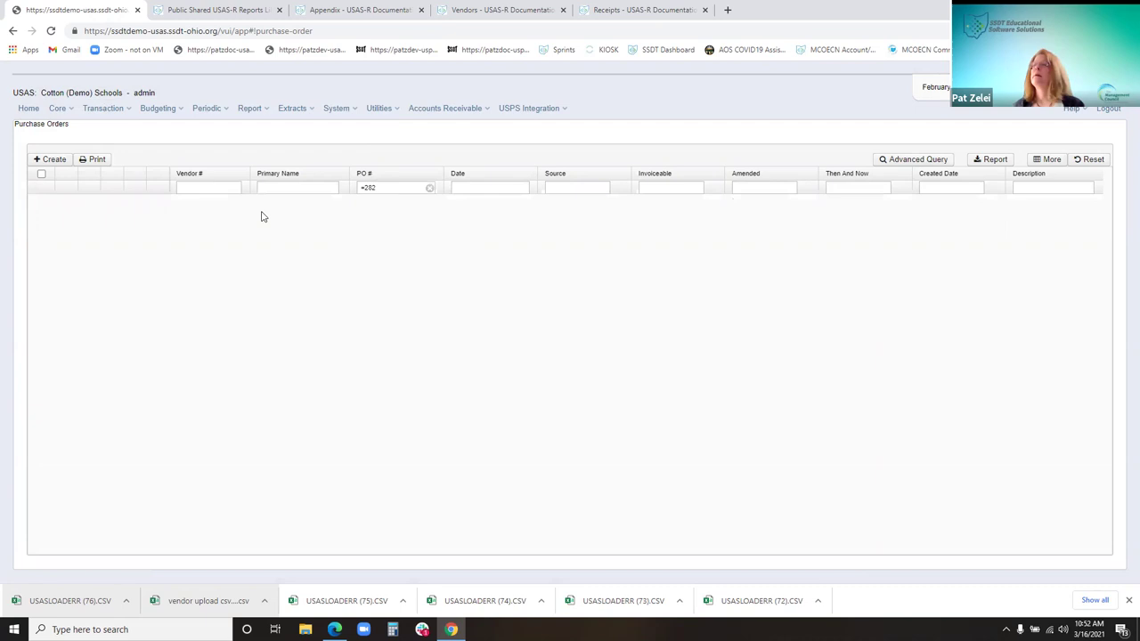
click(403, 186)
text(0701)
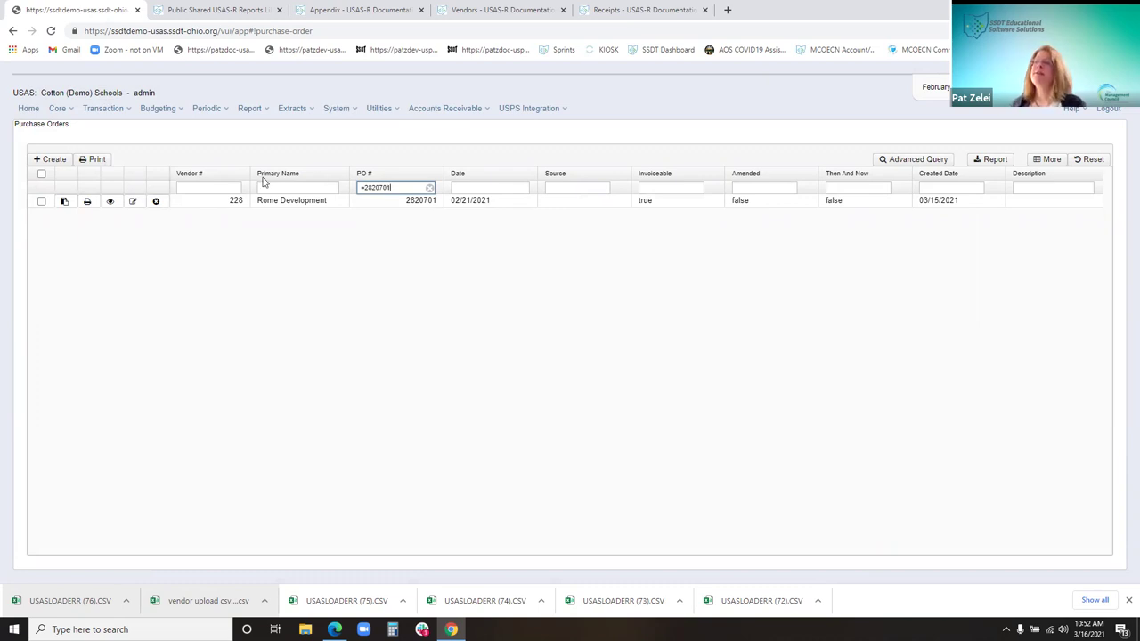
- Start an invoice from PO 2820701, then switch to the AP Invoices list
click(63, 202)
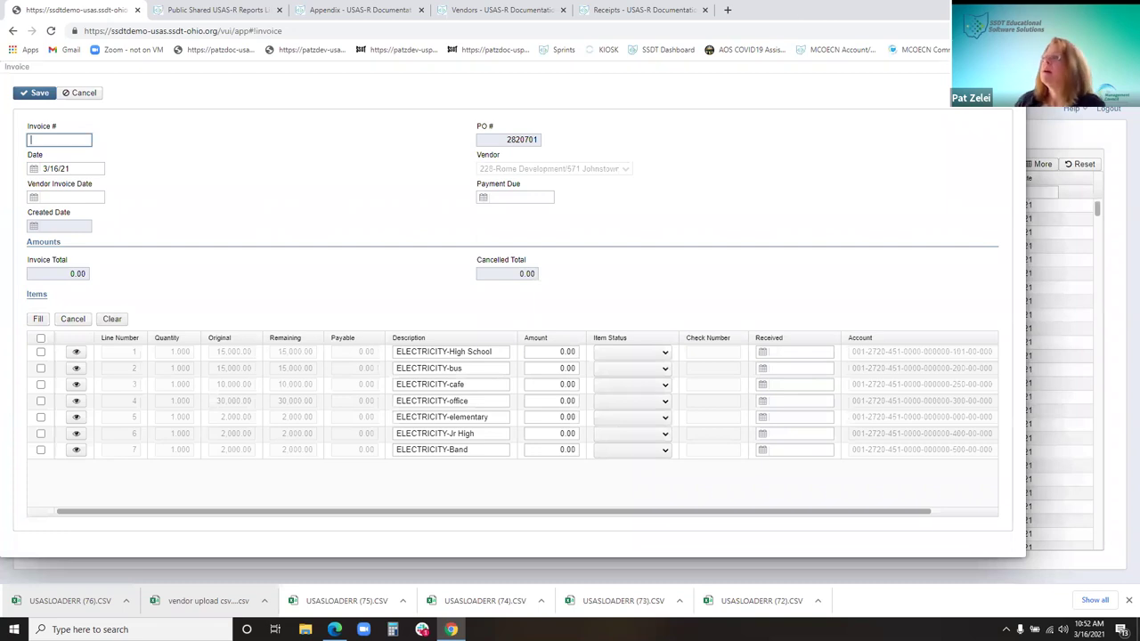
key(Escape)
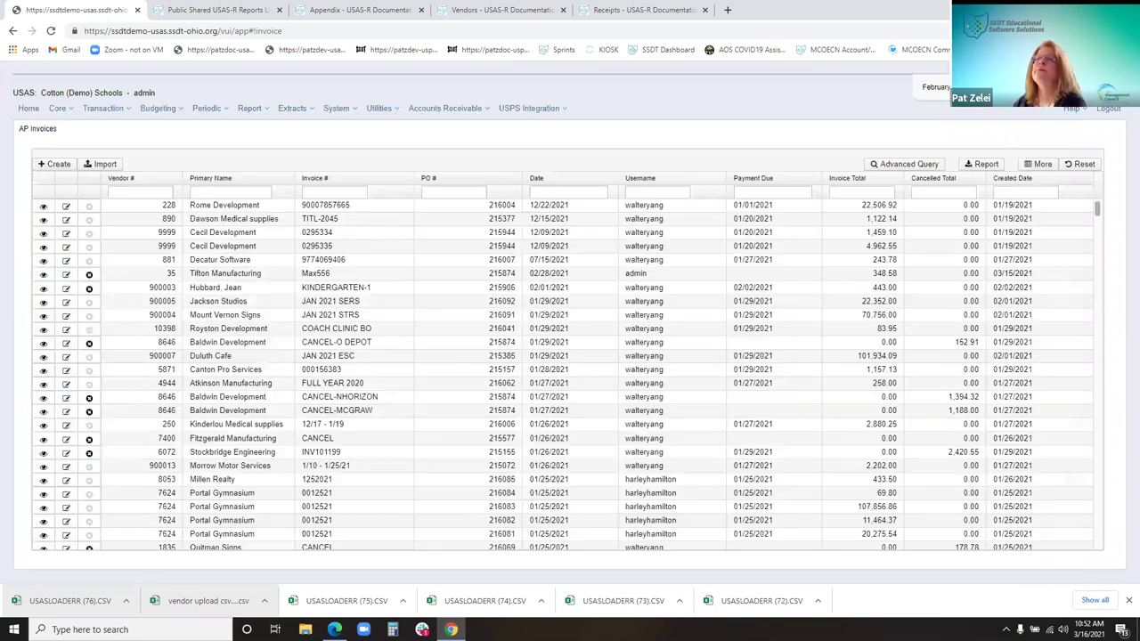
click(103, 107)
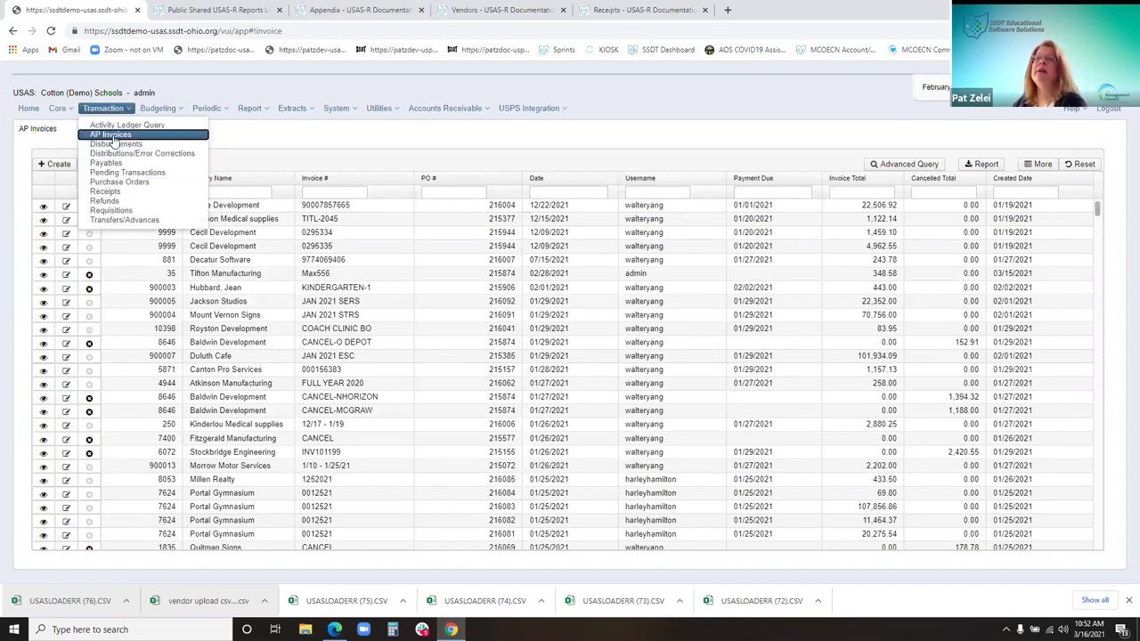
click(437, 160)
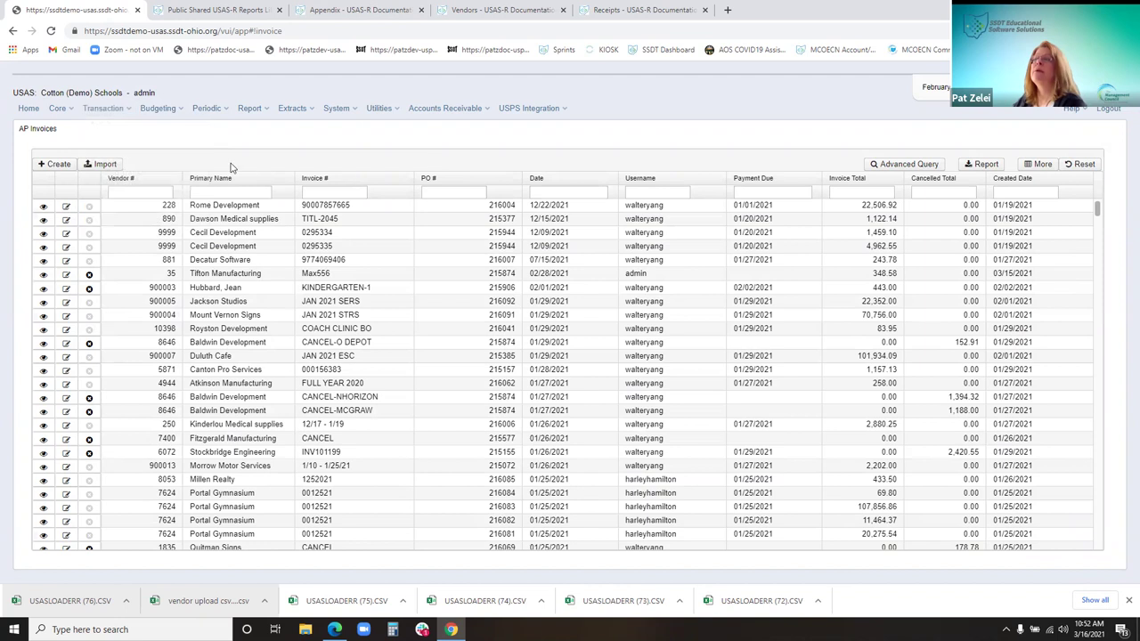
- Filter AP invoices by =2820701, clear that filter, and start a new invoice
click(484, 195)
text(=2)
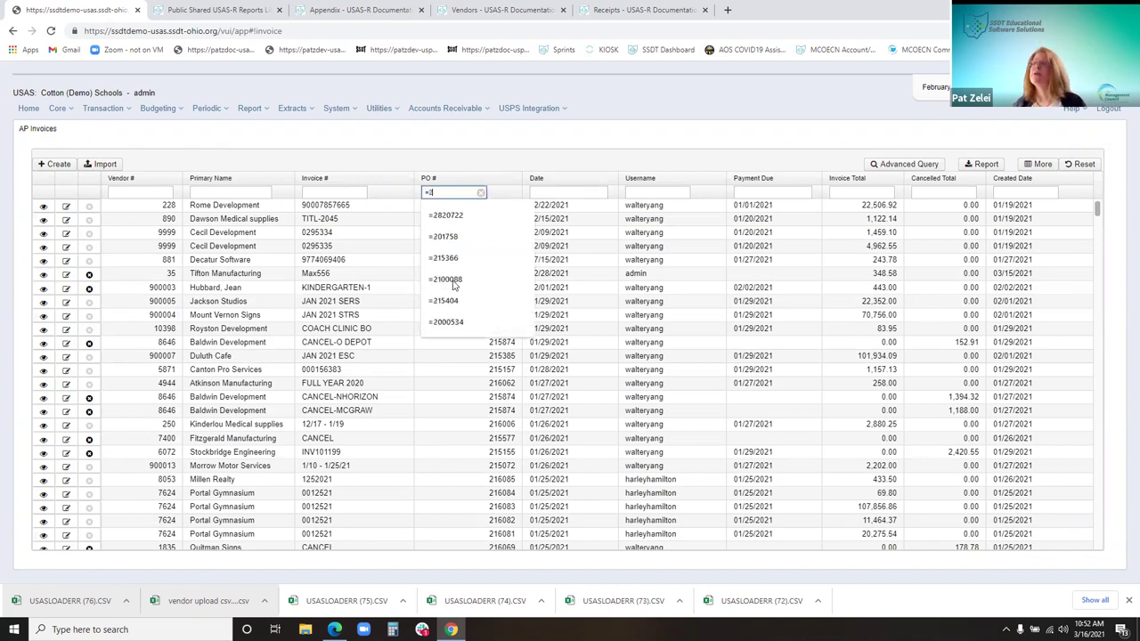
text(820701)
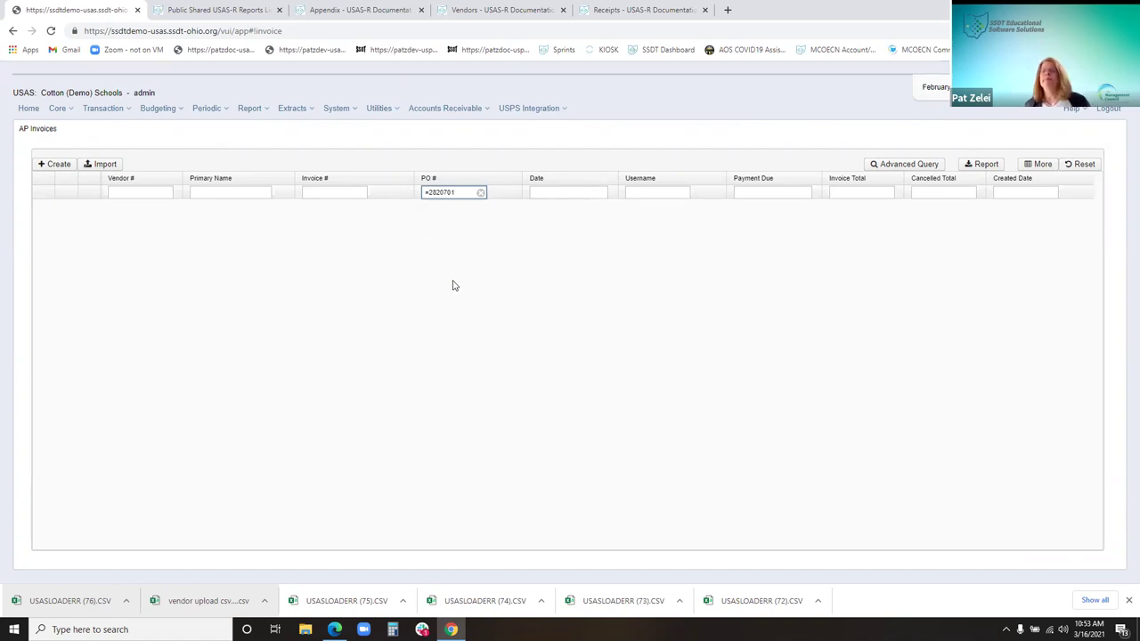
click(480, 193)
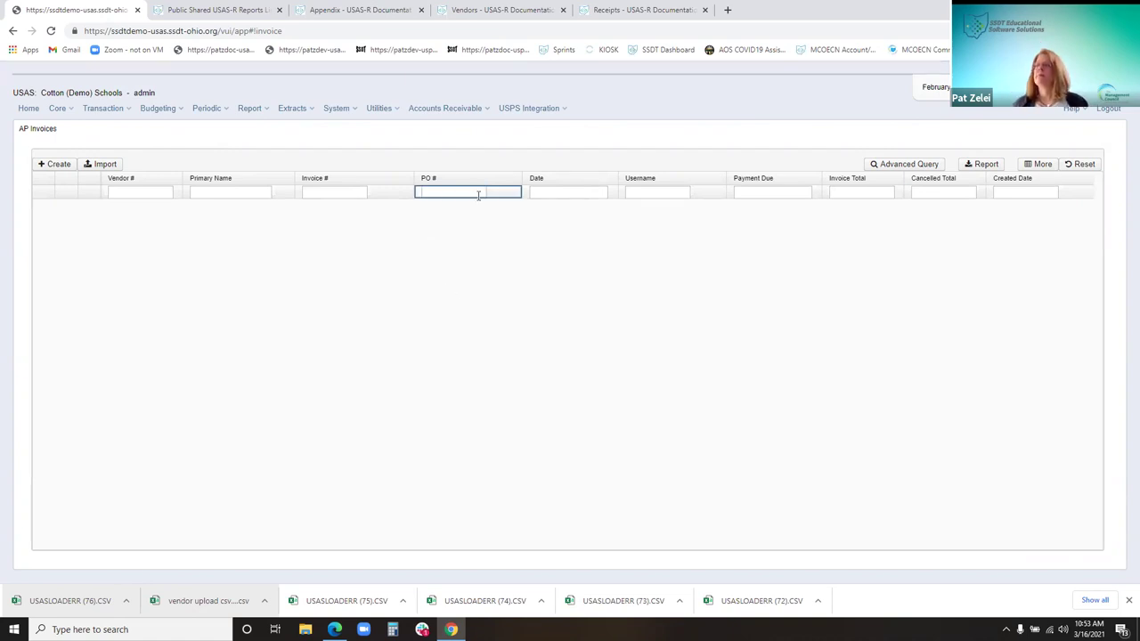
click(49, 165)
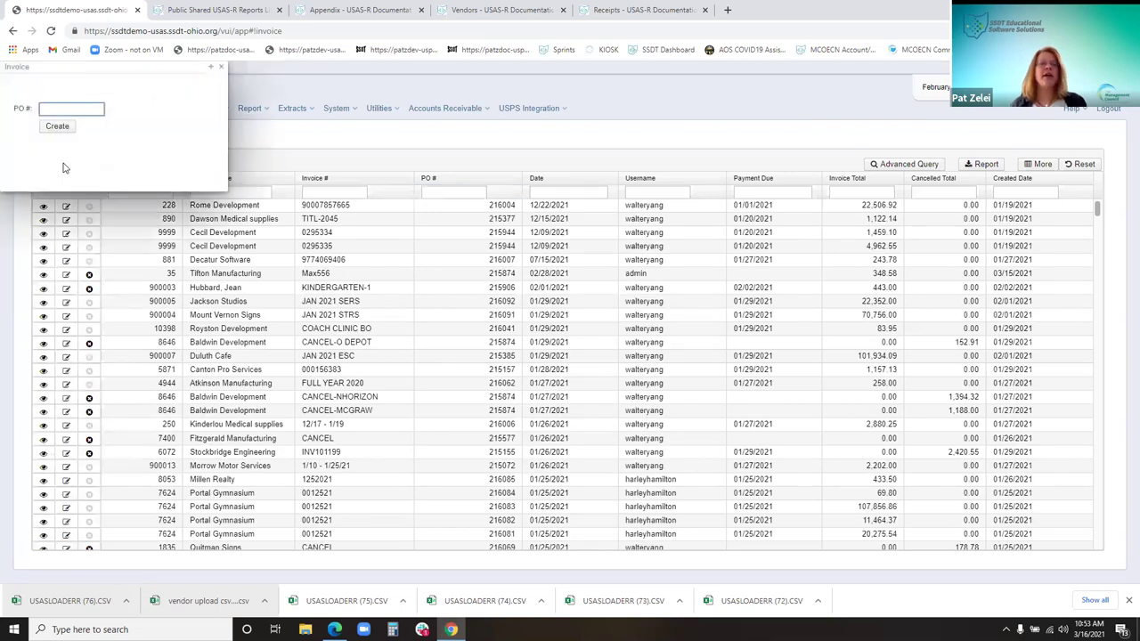
- Create the invoice from PO 2820701 with invoice number 'test', keeping the 3/16/21 date
text(2820701)
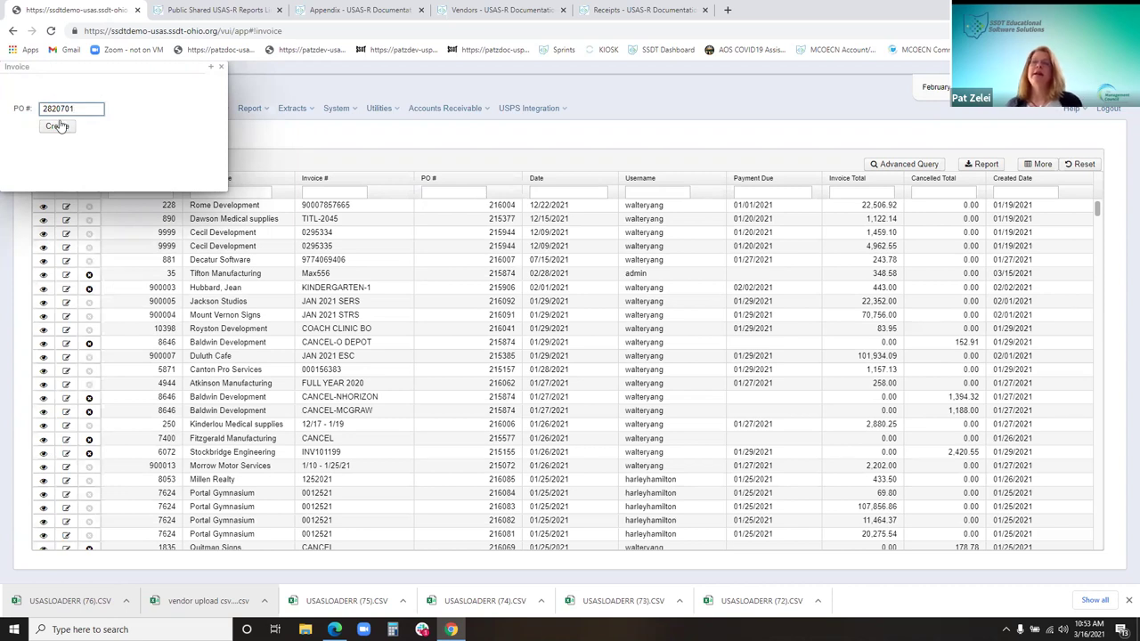
click(57, 126)
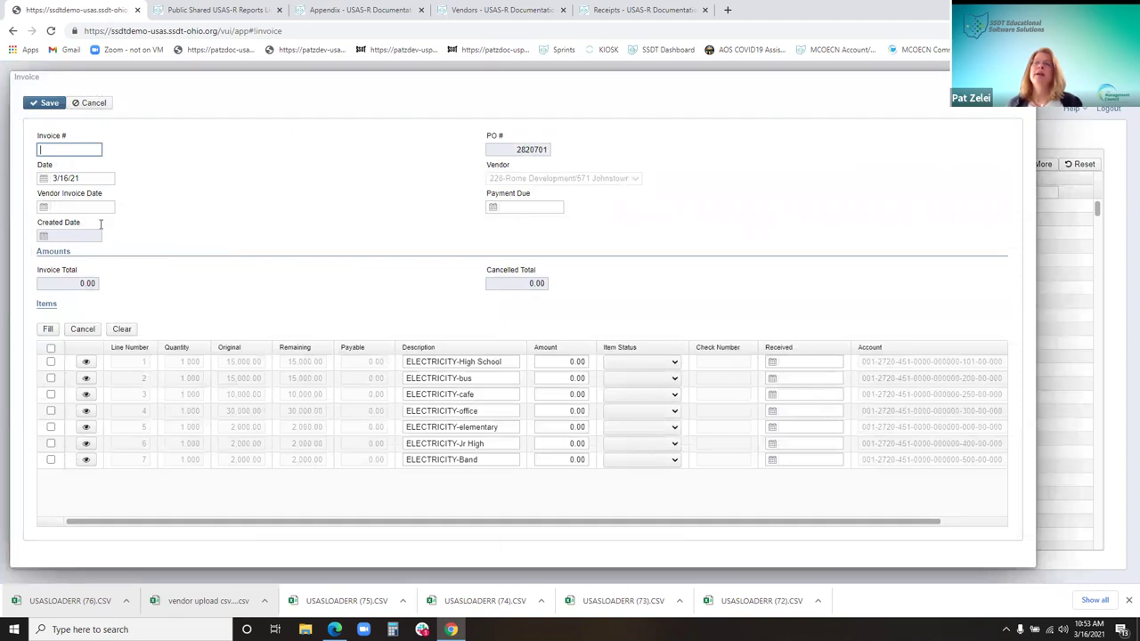
click(95, 149)
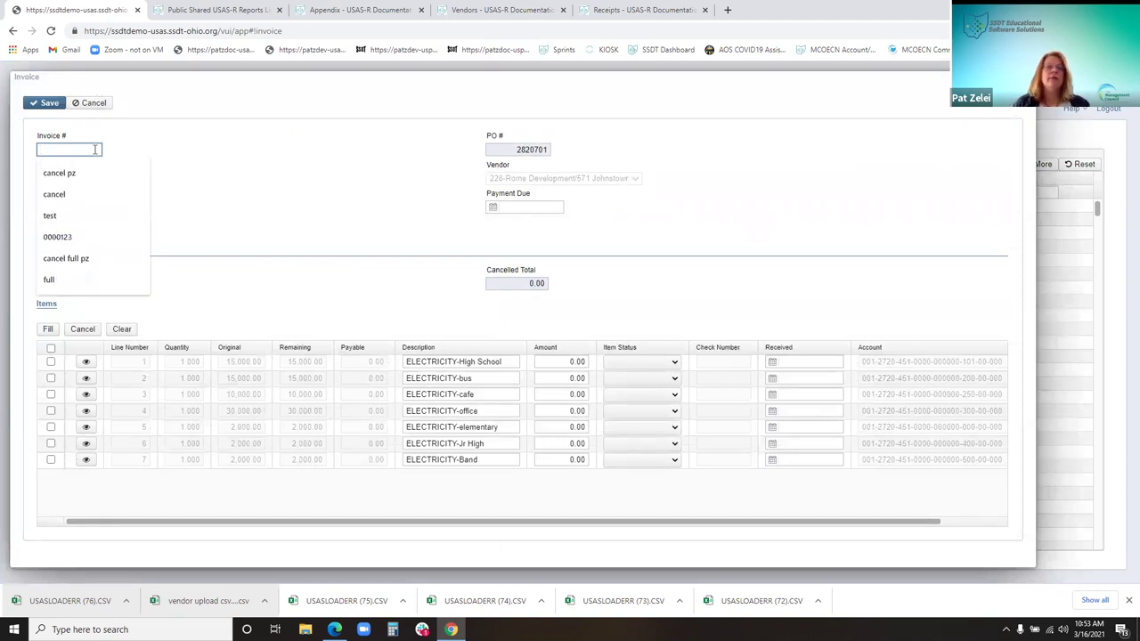
text(tem)
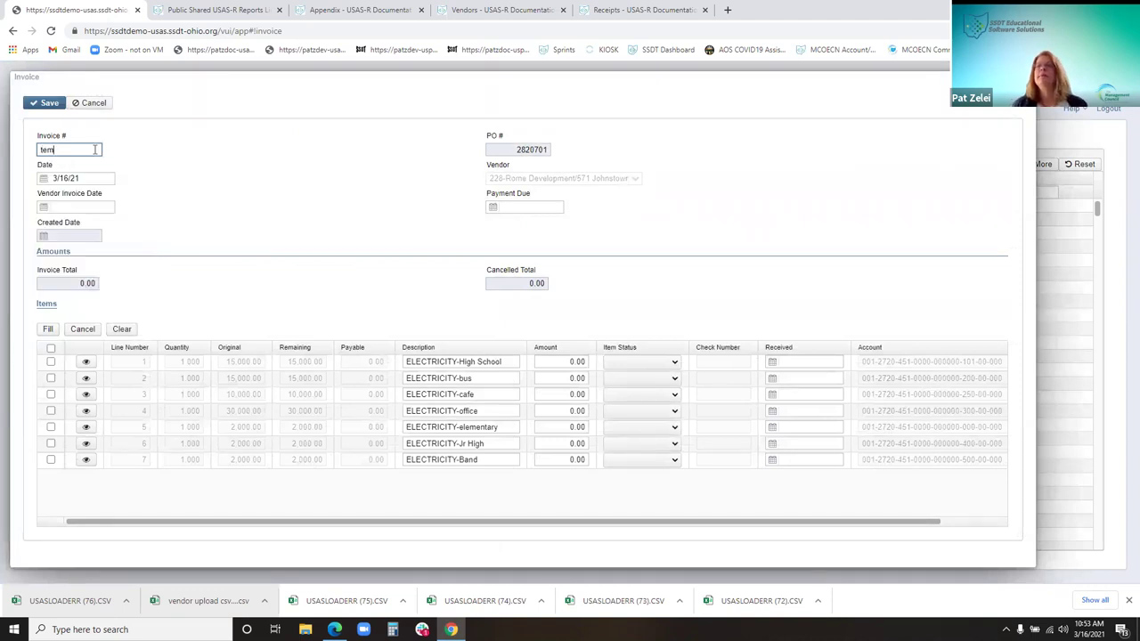
key(BackSpace)
text(st)
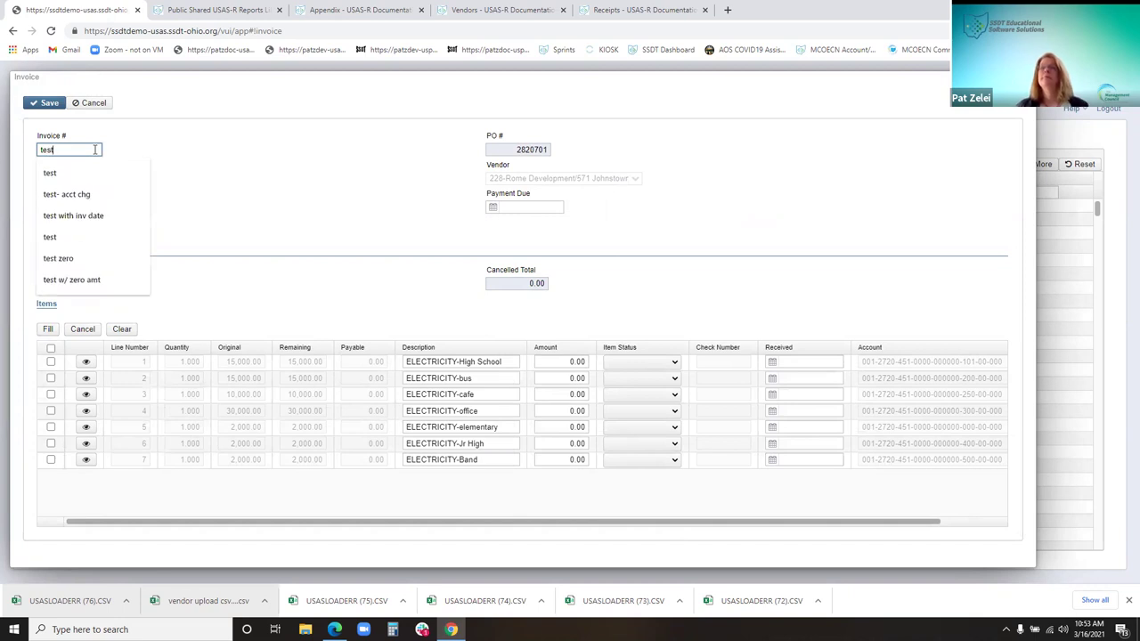
key(Tab)
key(Tab)
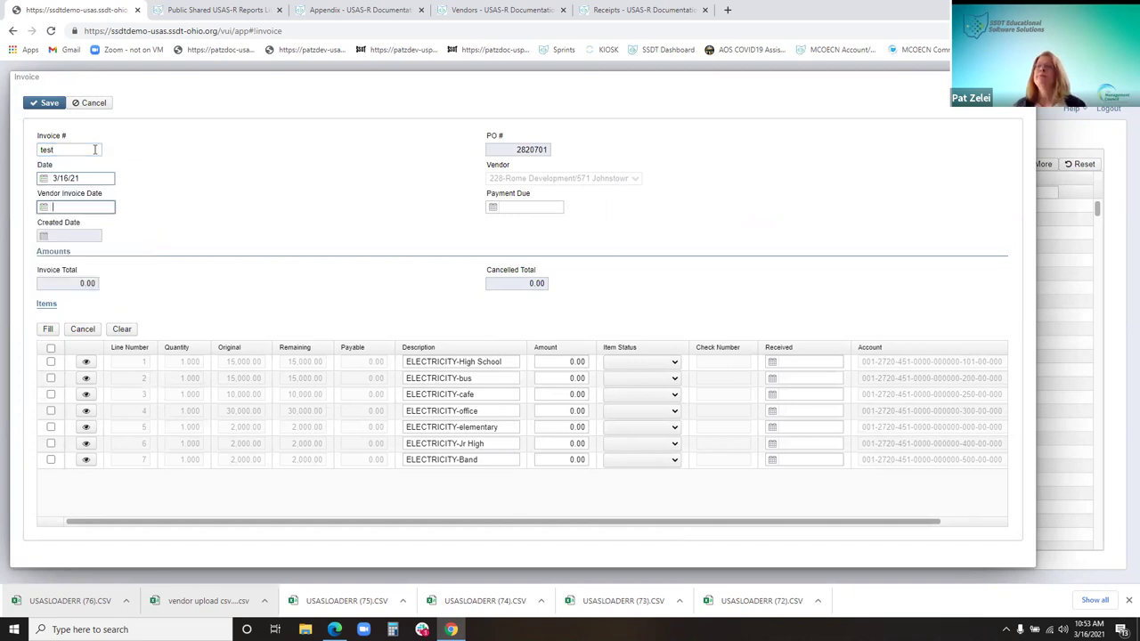
key(shift+Tab)
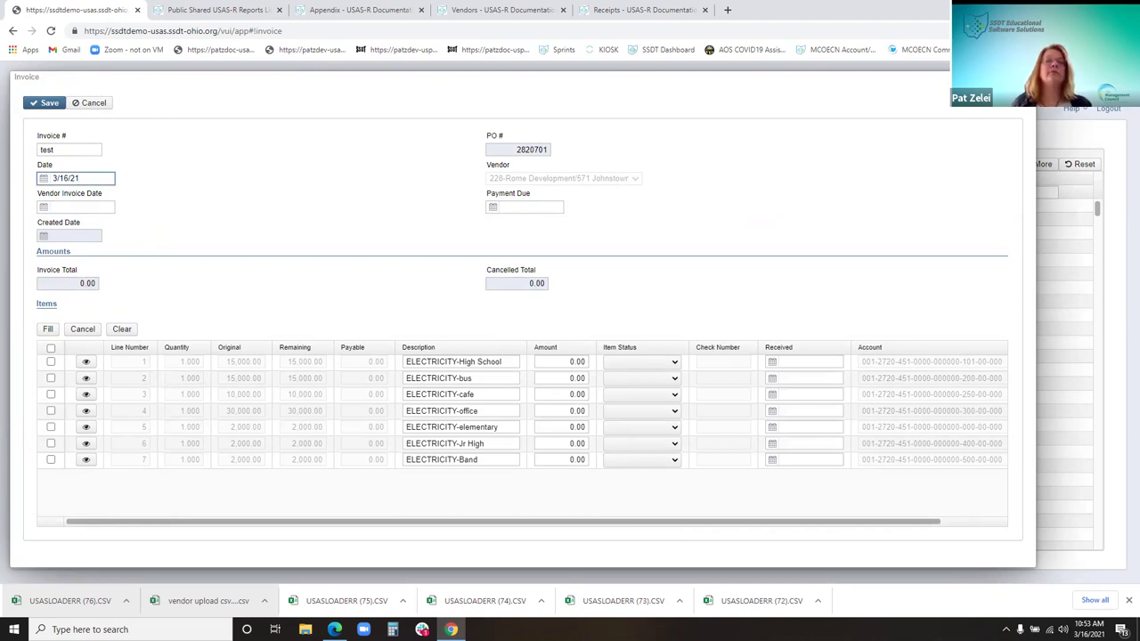
drag(80, 178, 53, 180)
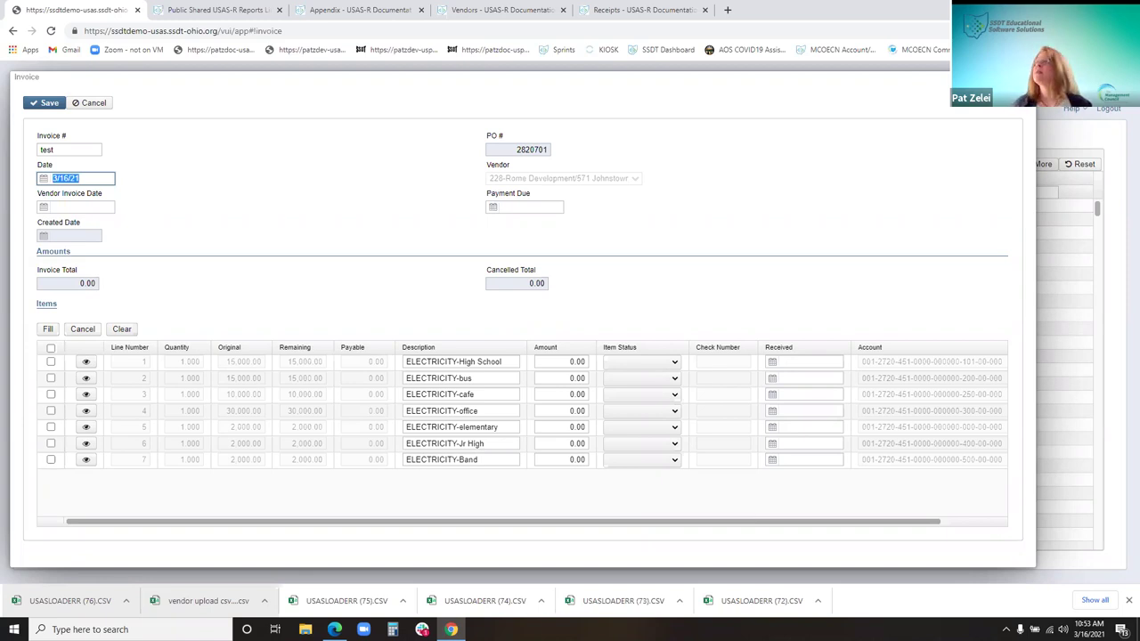
drag(791, 76, 804, 126)
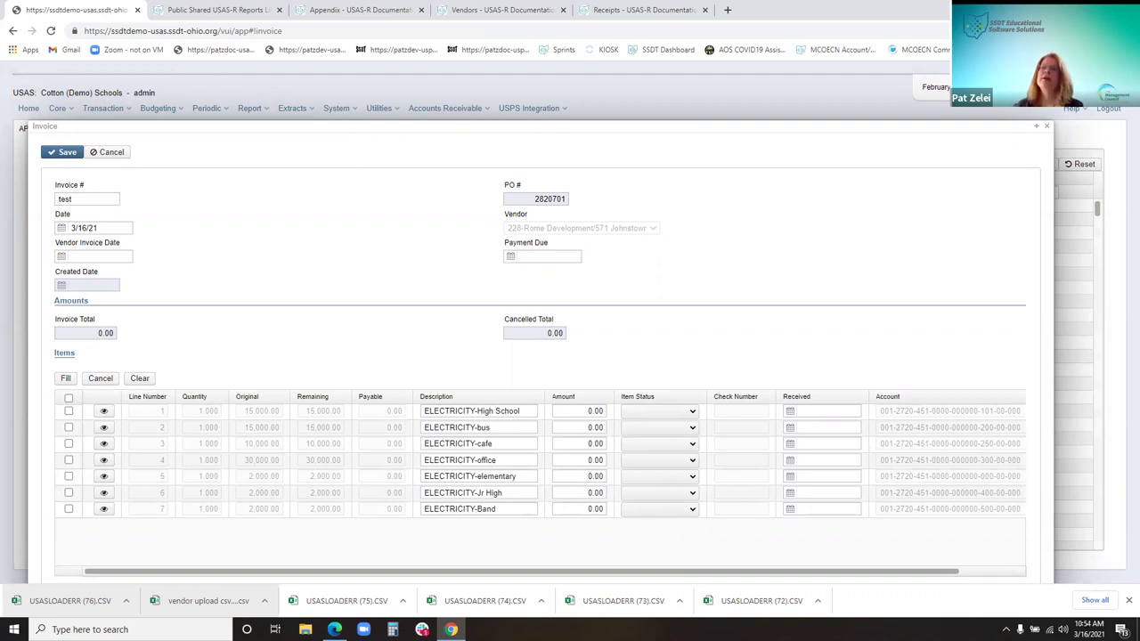
- Enter 12/31/20 as the vendor invoice date
click(105, 255)
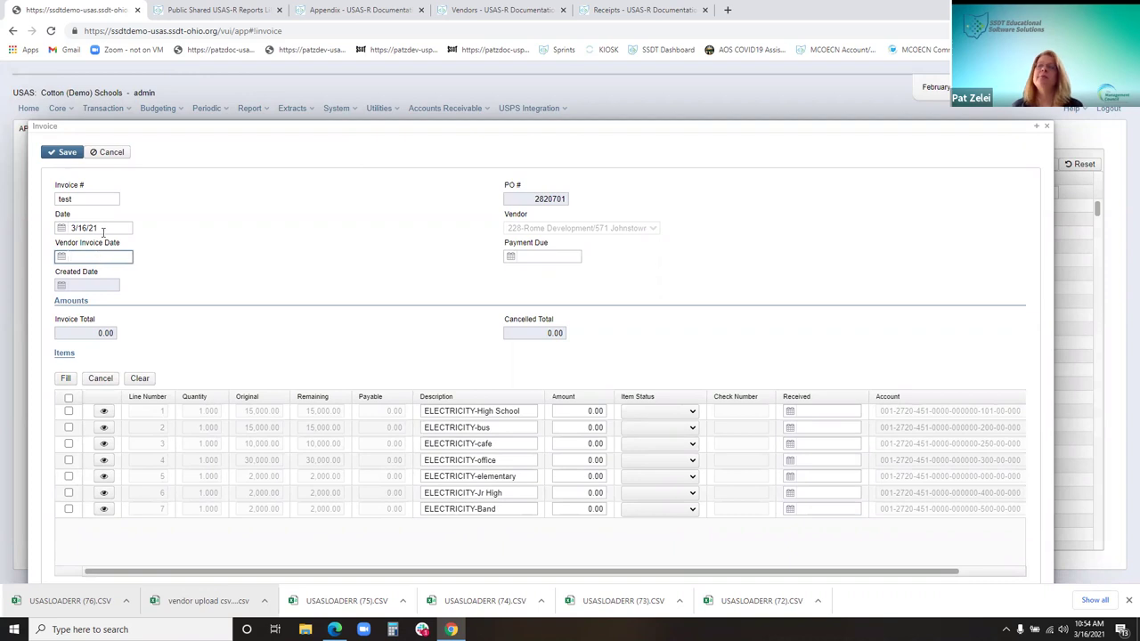
click(104, 229)
click(108, 257)
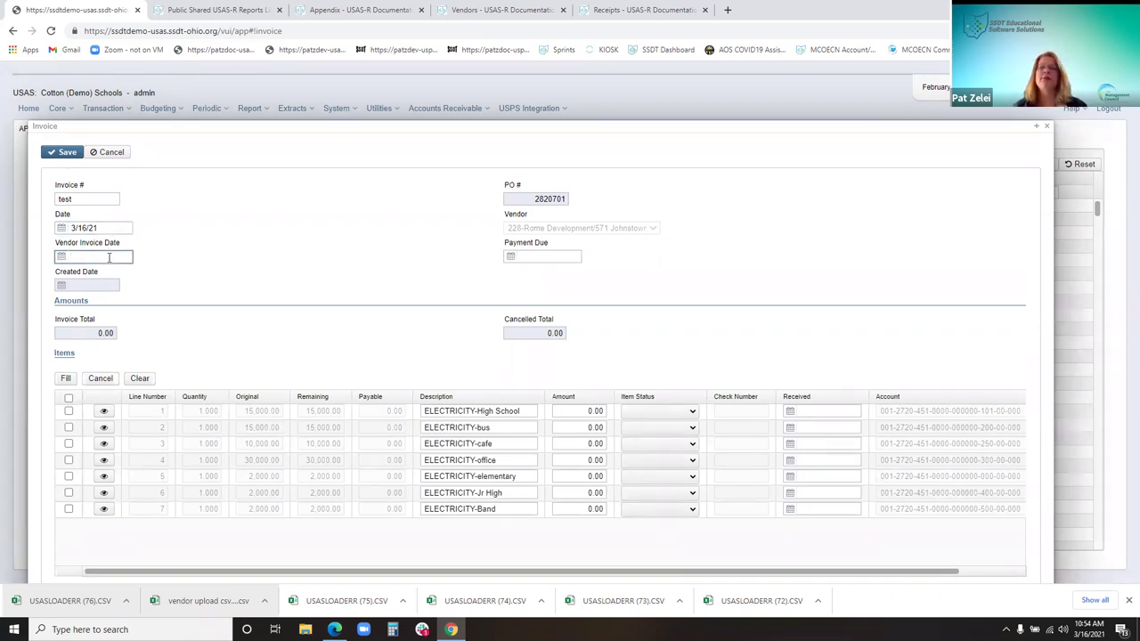
text(12/31/)
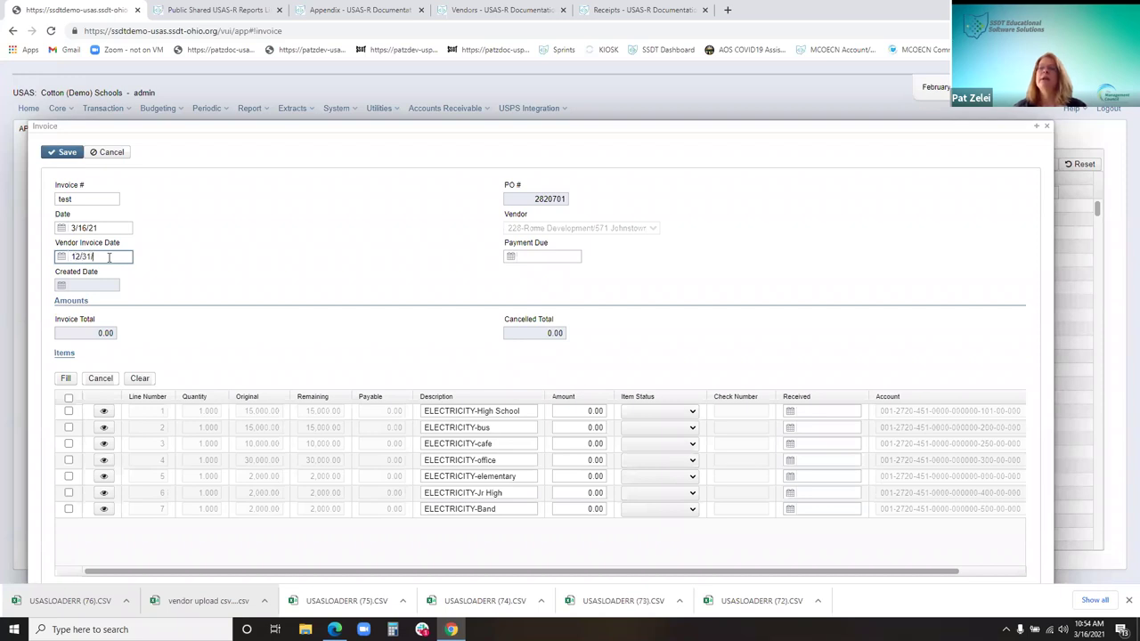
text(20)
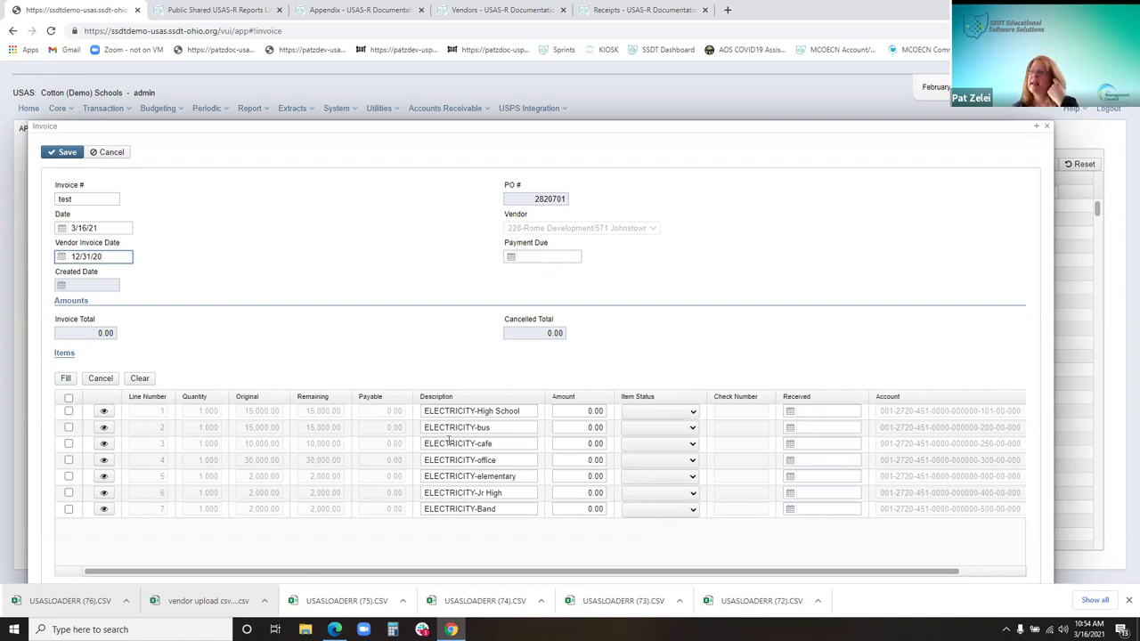
click(541, 257)
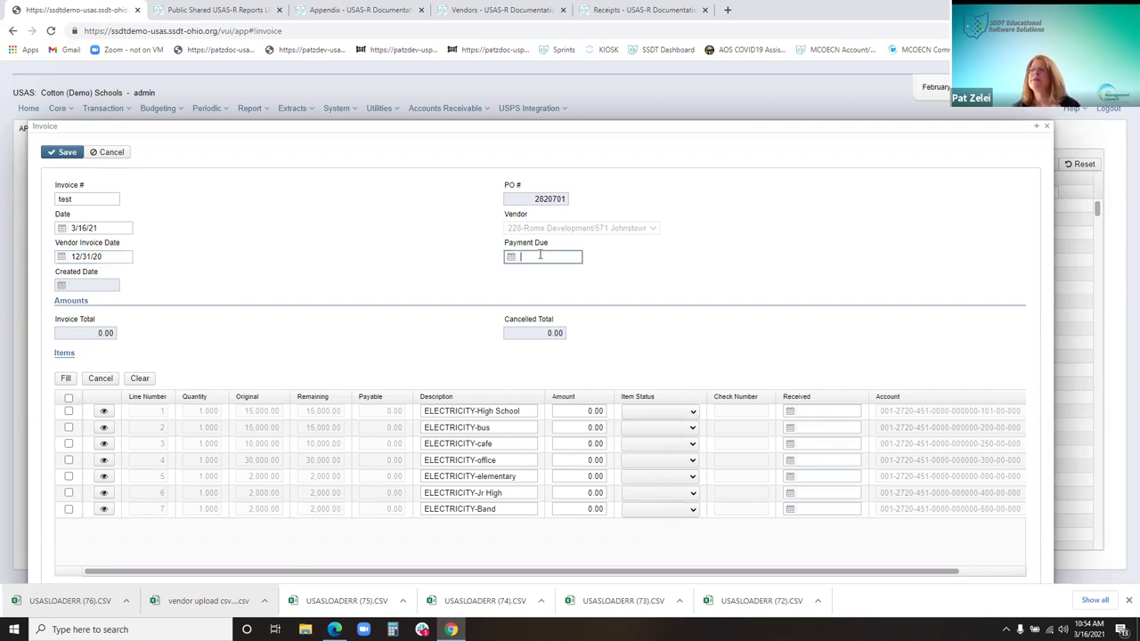
- Fill line 1, ELECTRICITY-High School, with its full remaining 15,000
click(69, 398)
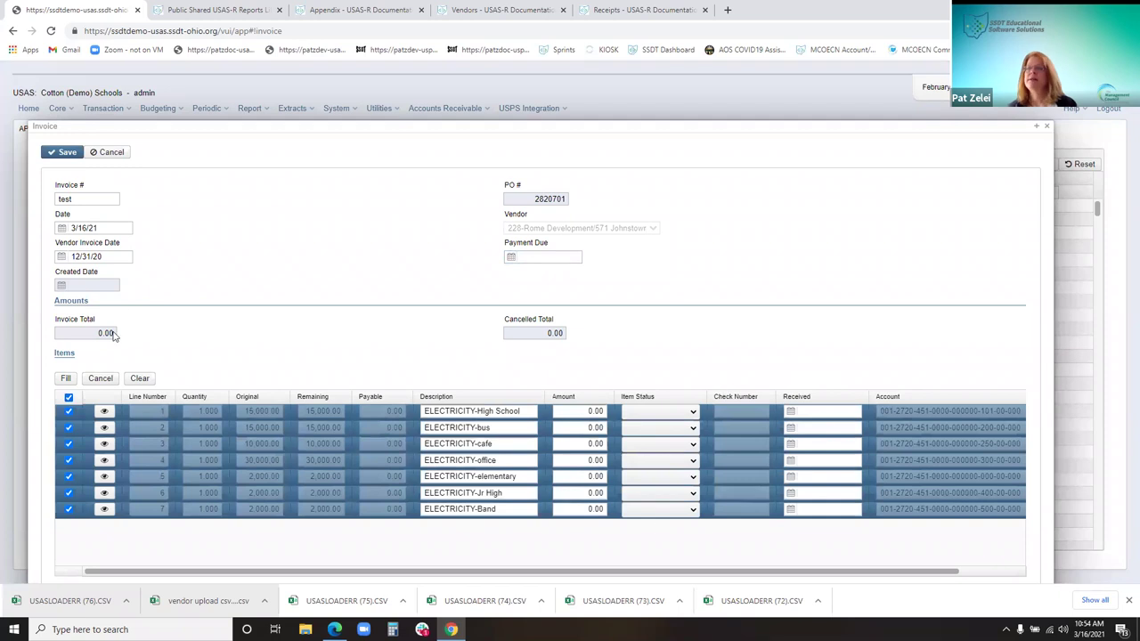
click(65, 379)
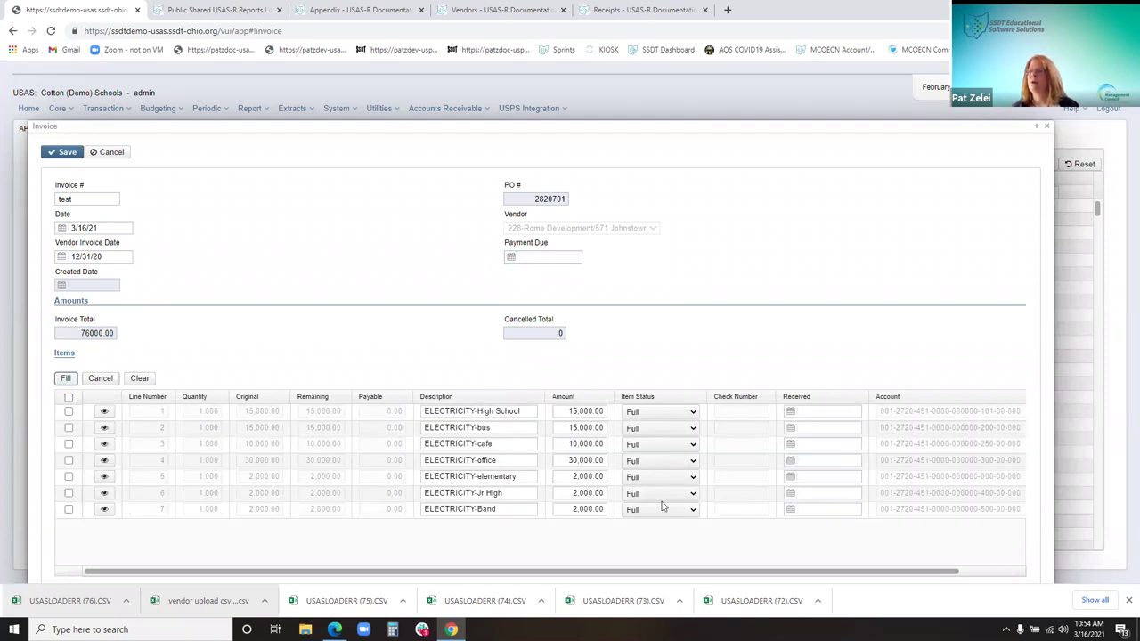
click(70, 408)
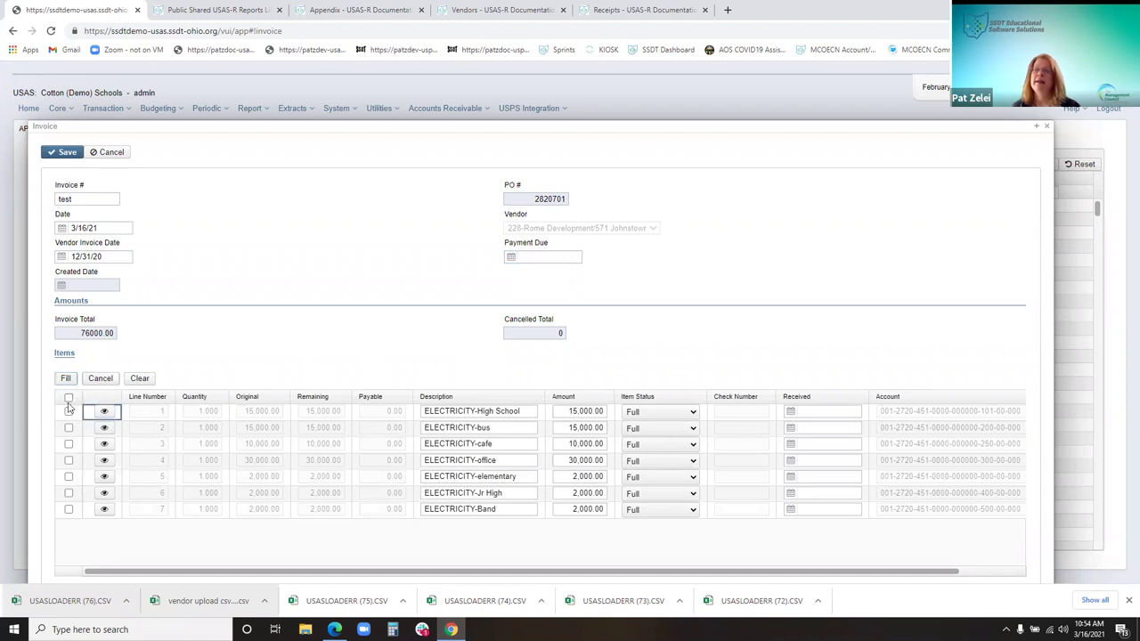
click(69, 398)
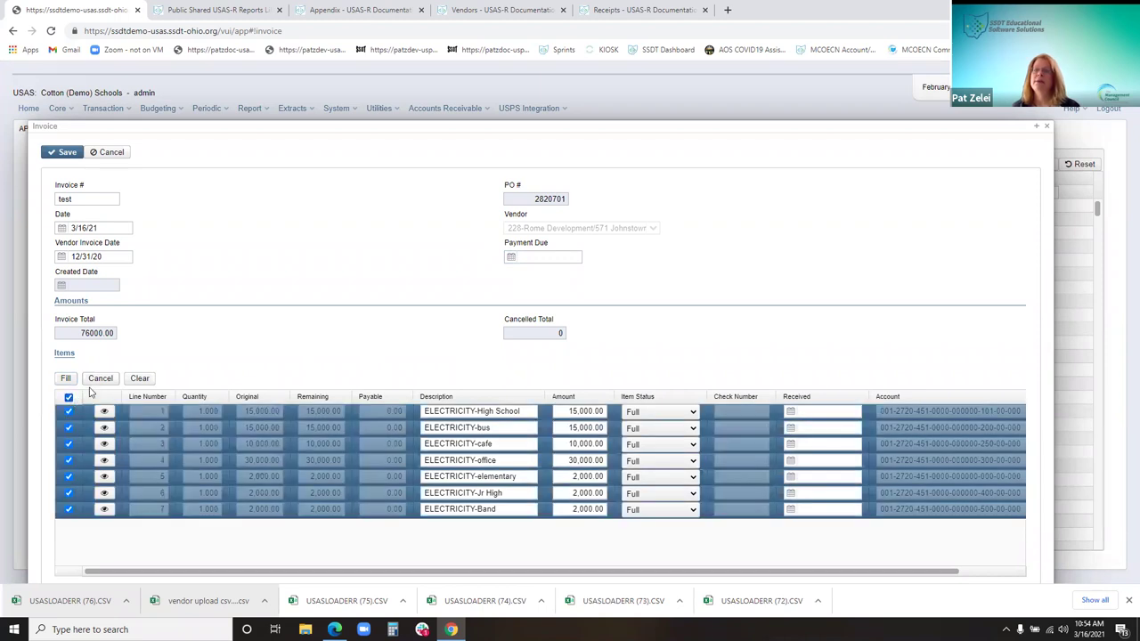
click(136, 379)
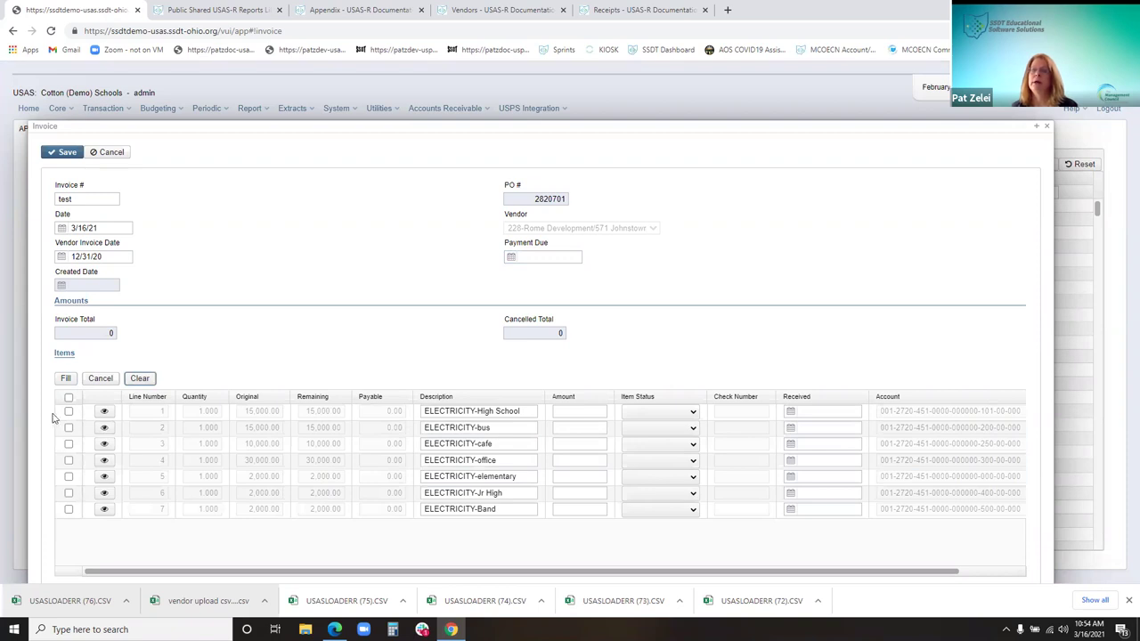
click(69, 413)
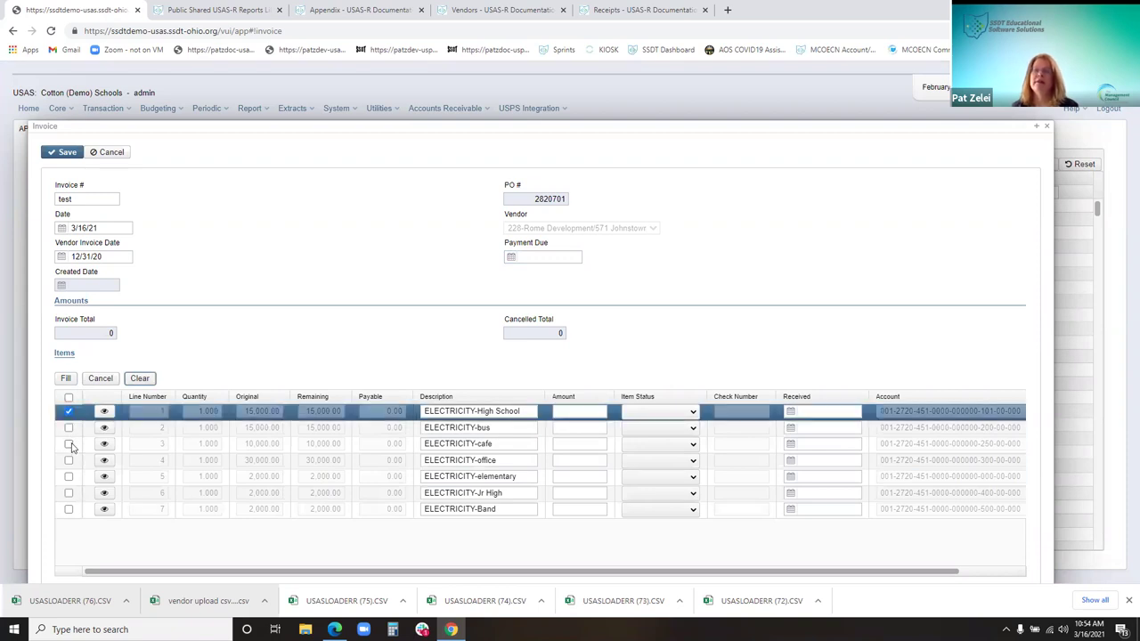
click(69, 445)
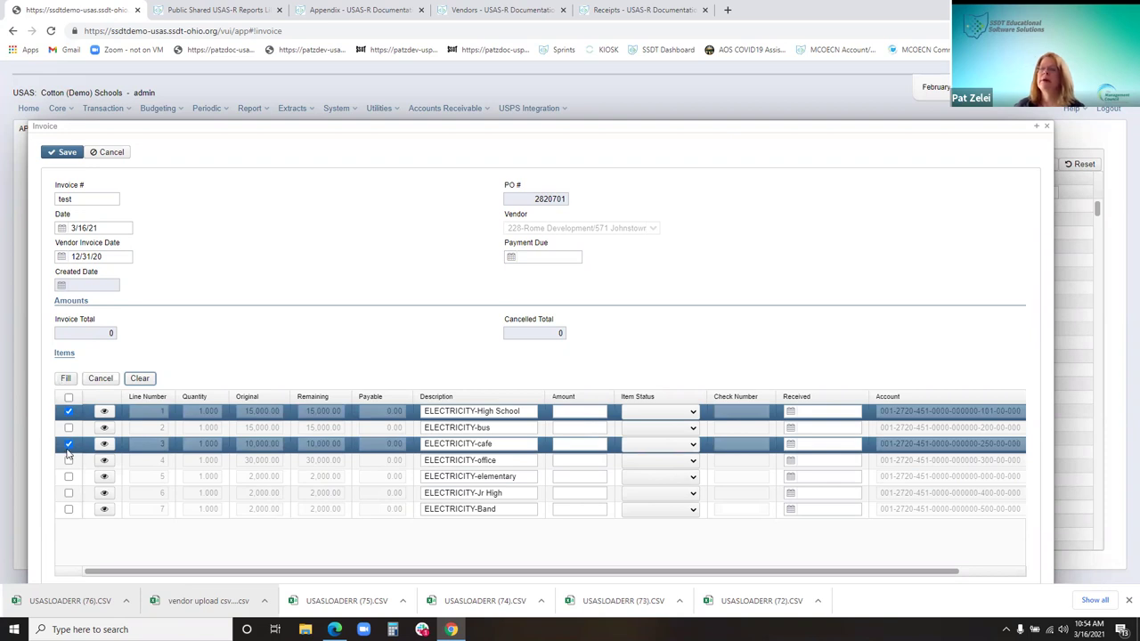
click(68, 447)
click(65, 378)
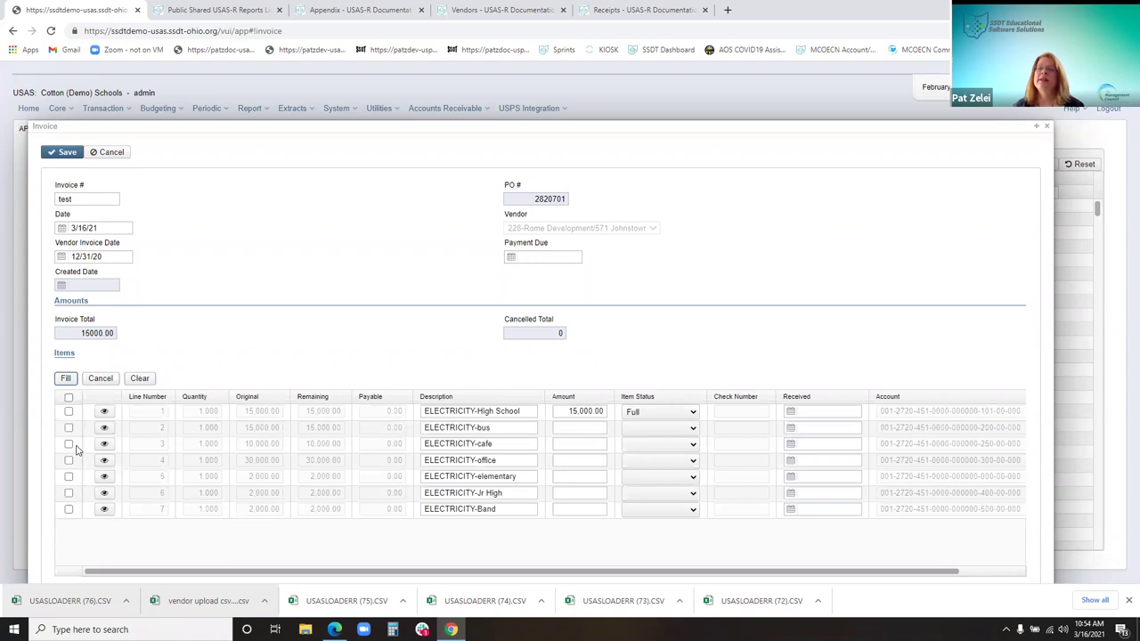
- Give line 3, ELECTRICITY-cafe, a Partial 5,000 amount flagged EIS, and save the invoice
click(70, 444)
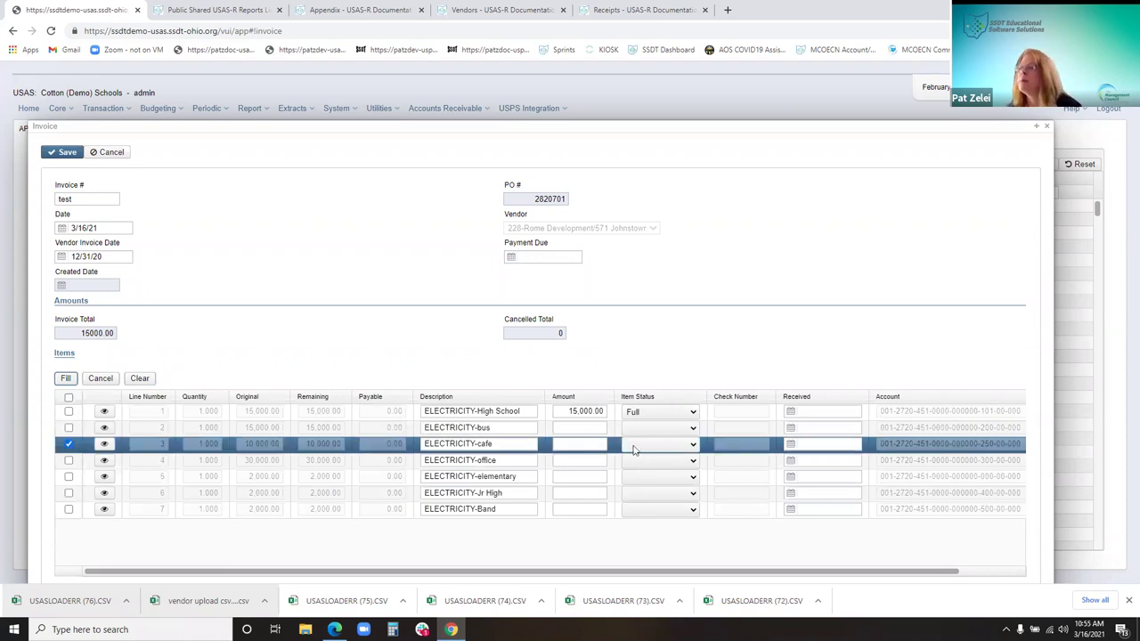
click(589, 444)
text(5000)
key(Tab)
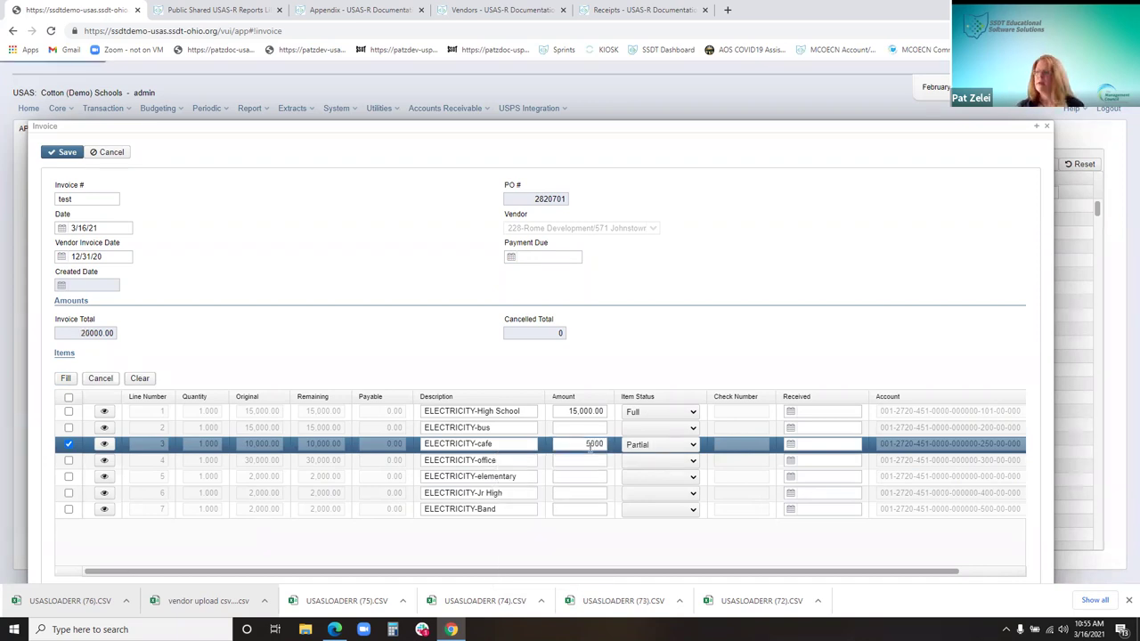
click(633, 447)
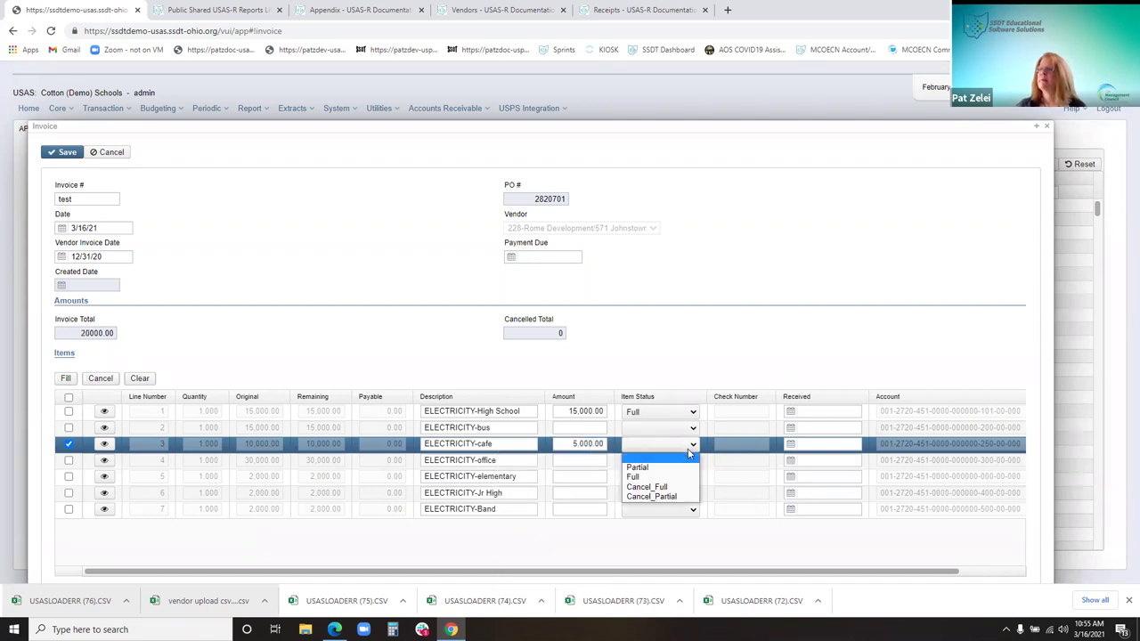
click(637, 467)
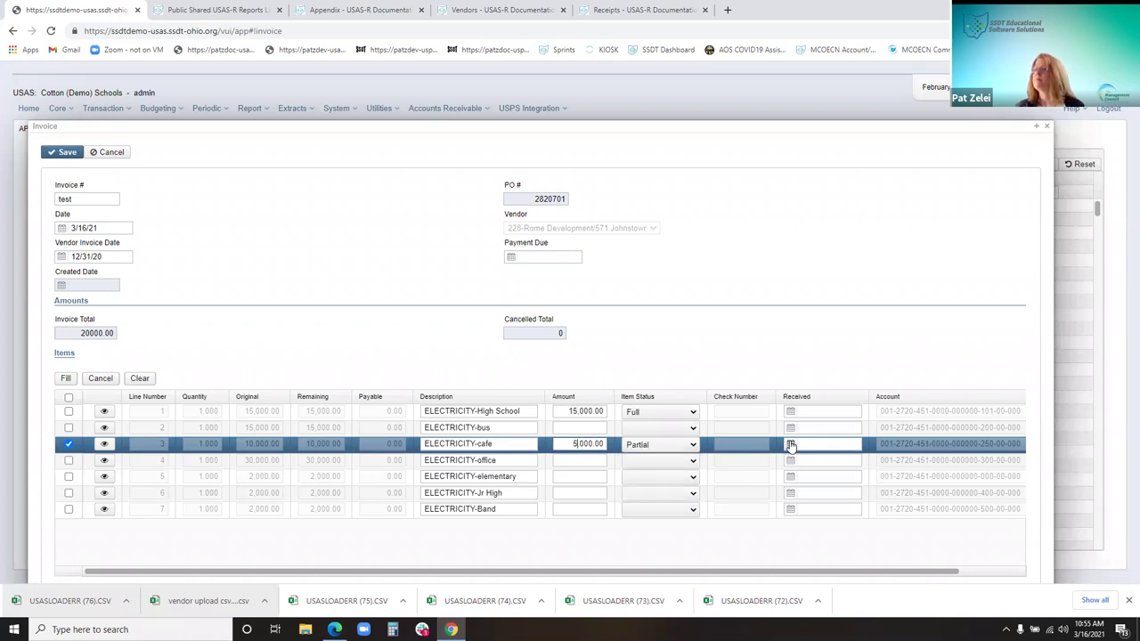
click(790, 443)
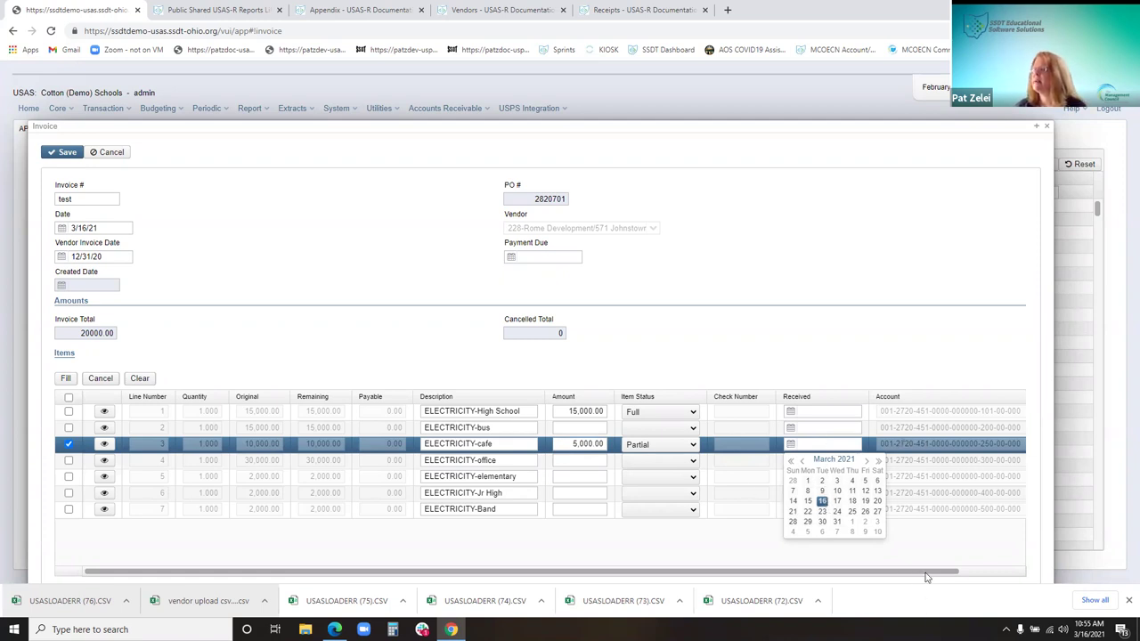
drag(926, 577, 993, 575)
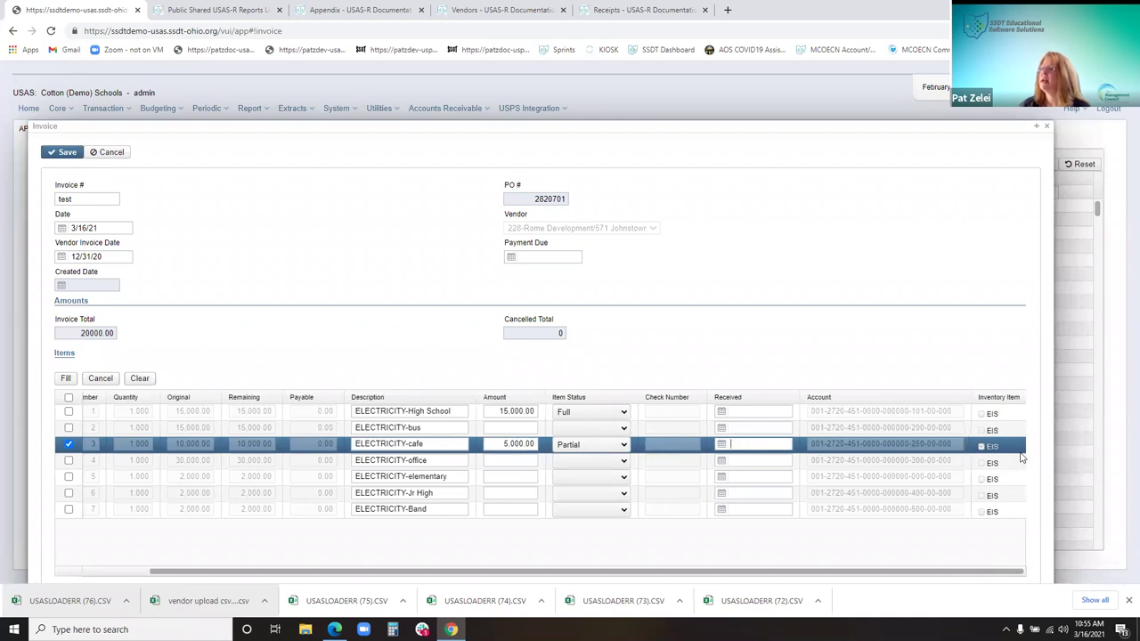
click(981, 446)
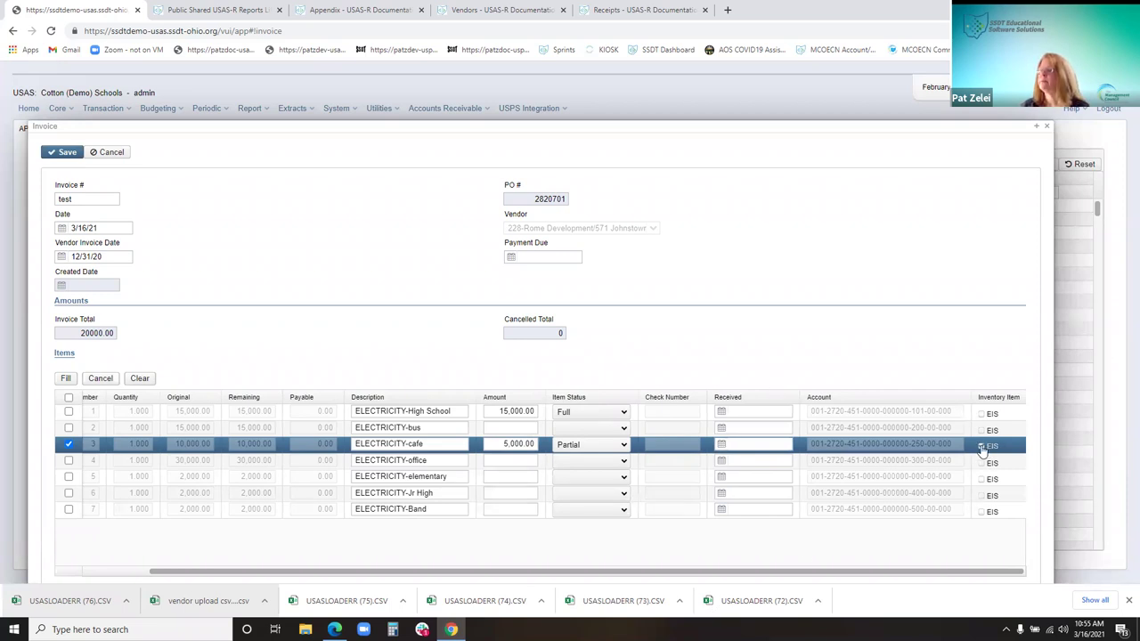
click(57, 160)
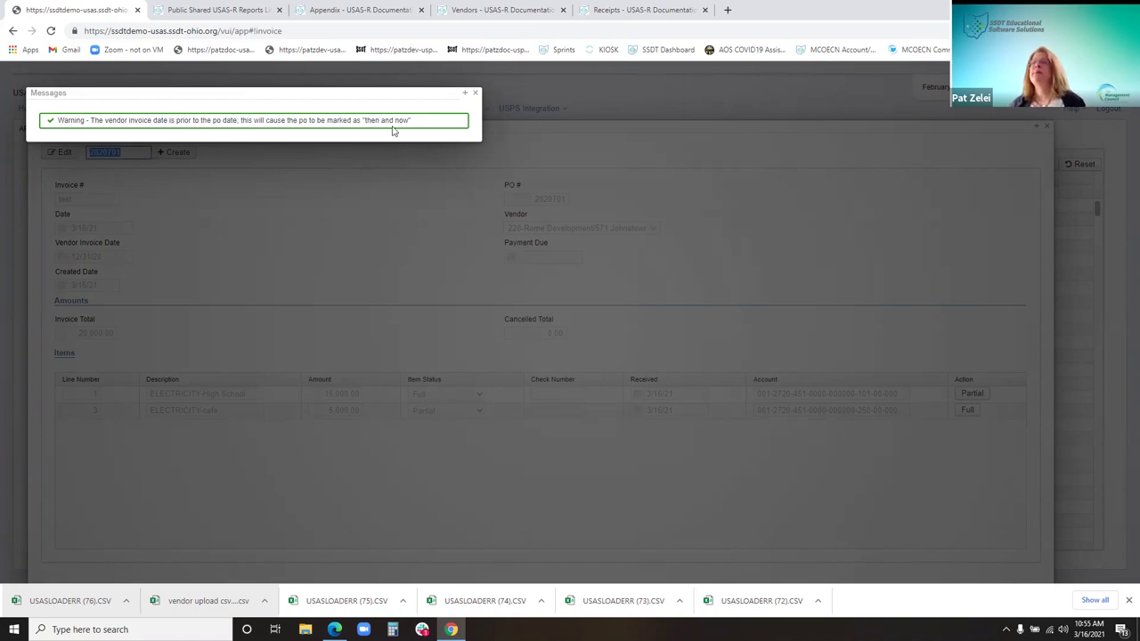
- Close the Messages warning about the 12/31/20 vendor invoice date
click(474, 95)
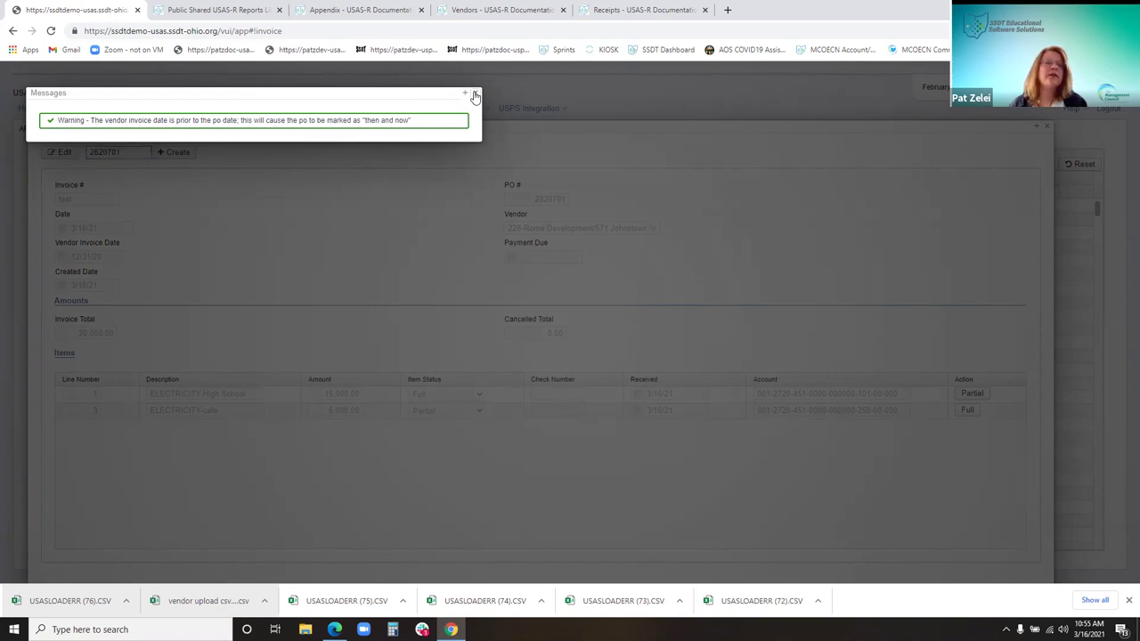
click(474, 94)
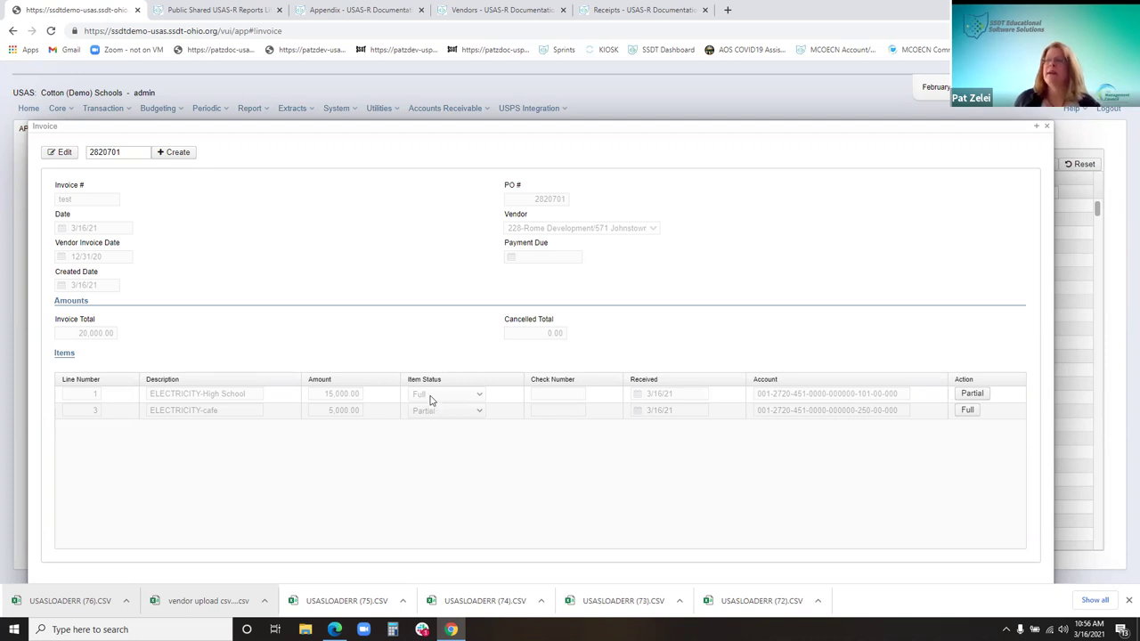
- Adjust the item statuses of lines 1 and 3, then close the invoice for PO 2820701
click(972, 394)
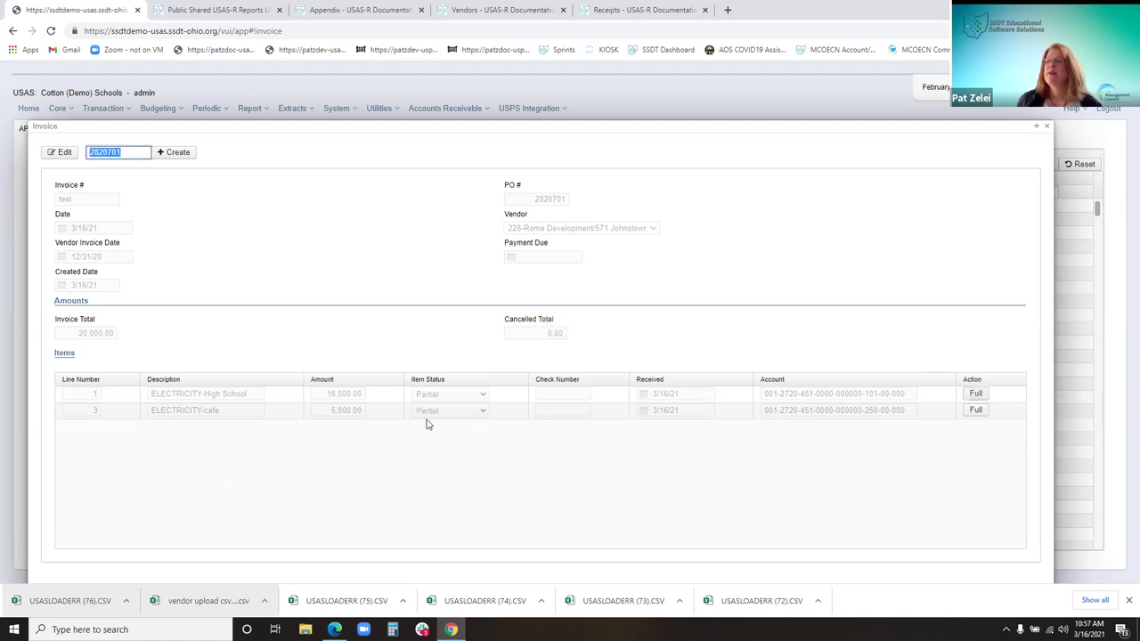
click(984, 412)
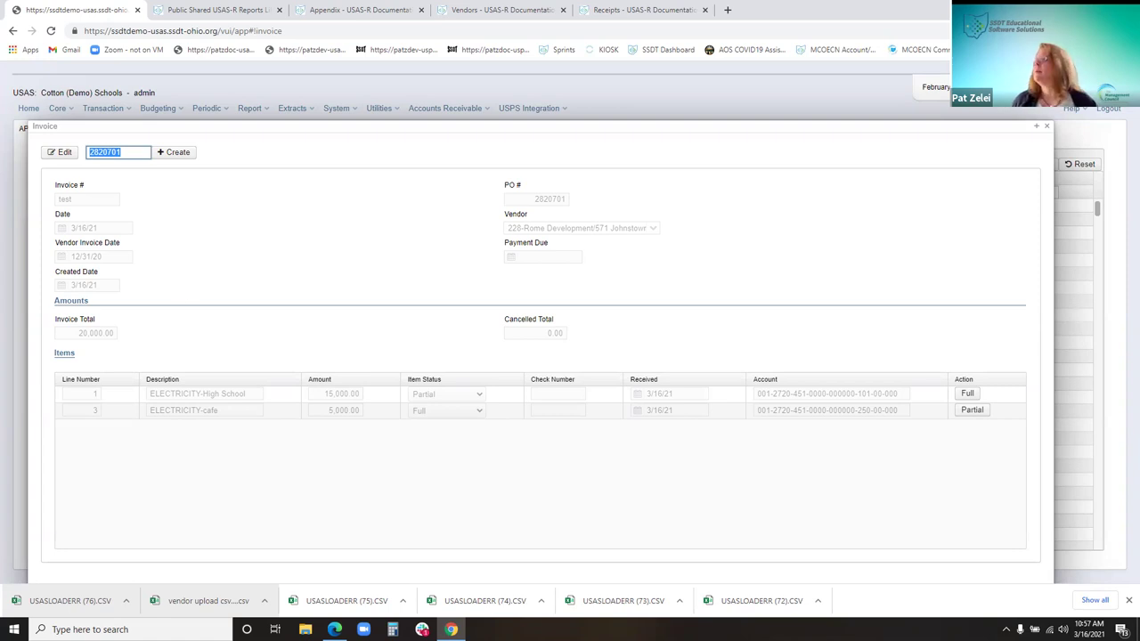
click(886, 142)
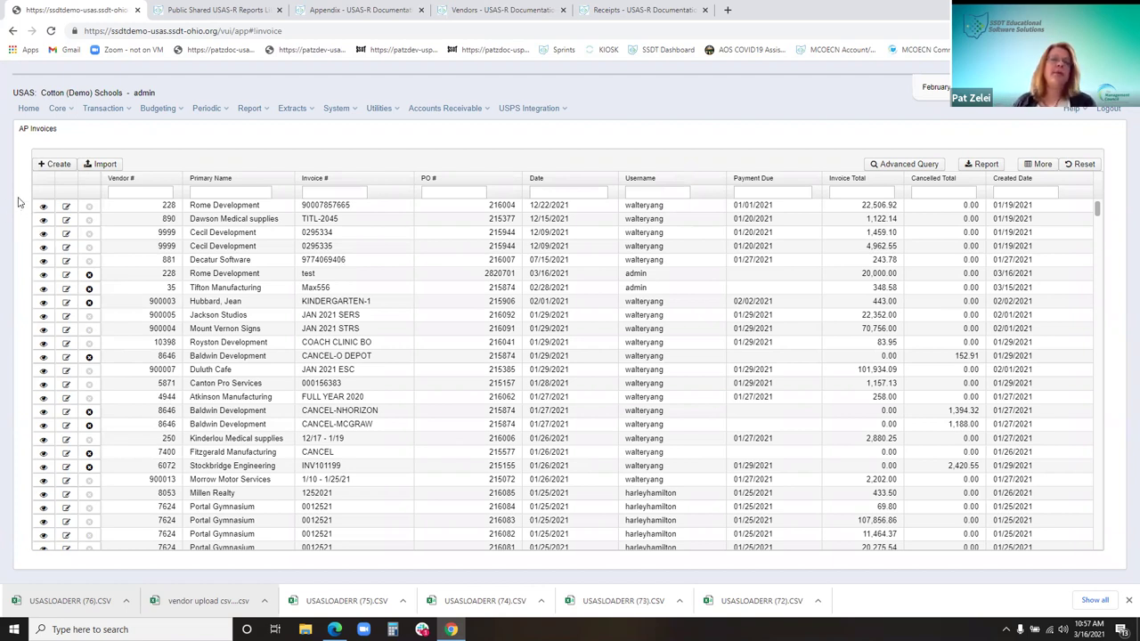
- Open the Payables by Vendor page, which lists four vendors including Rome Development at 20,000.00
click(109, 109)
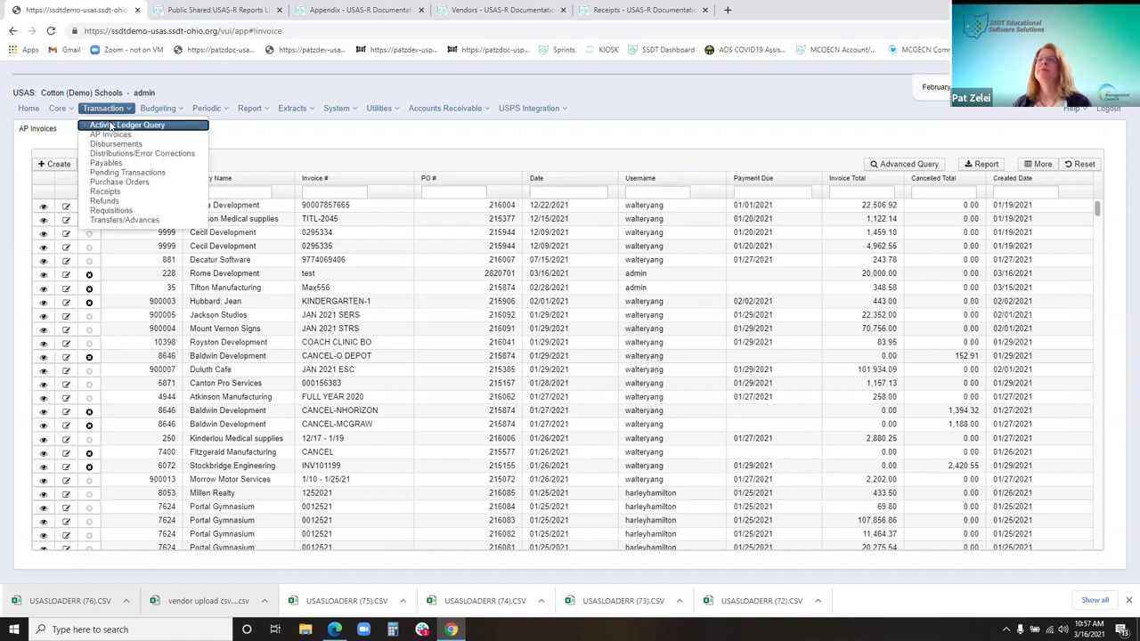
click(104, 164)
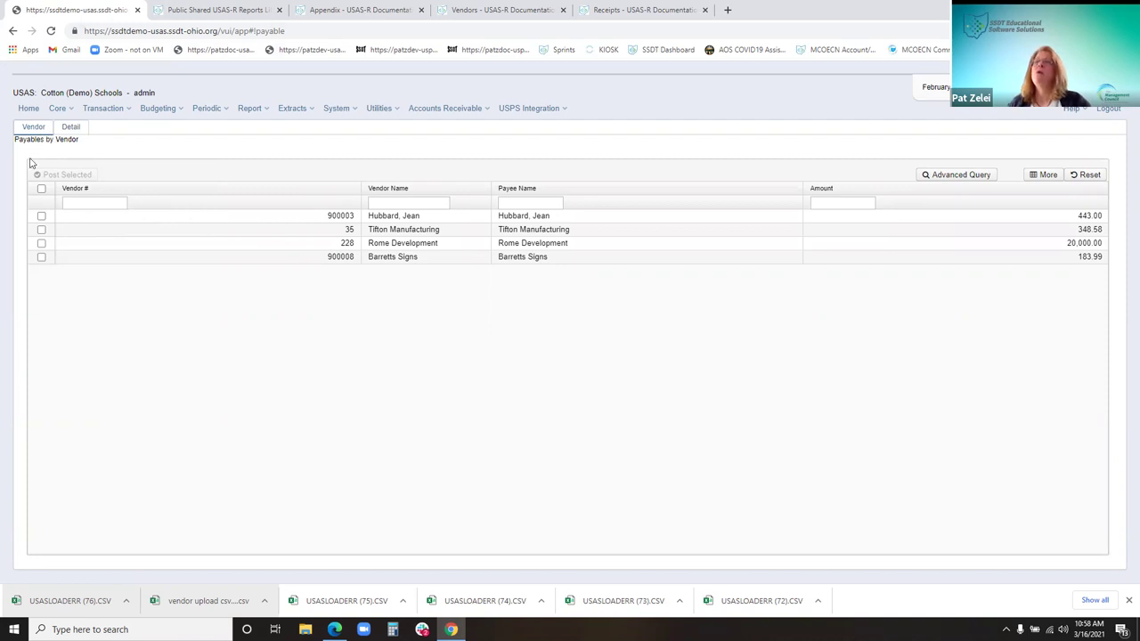
- Show the payables as individual detail lines sorted by Primary Name
click(69, 127)
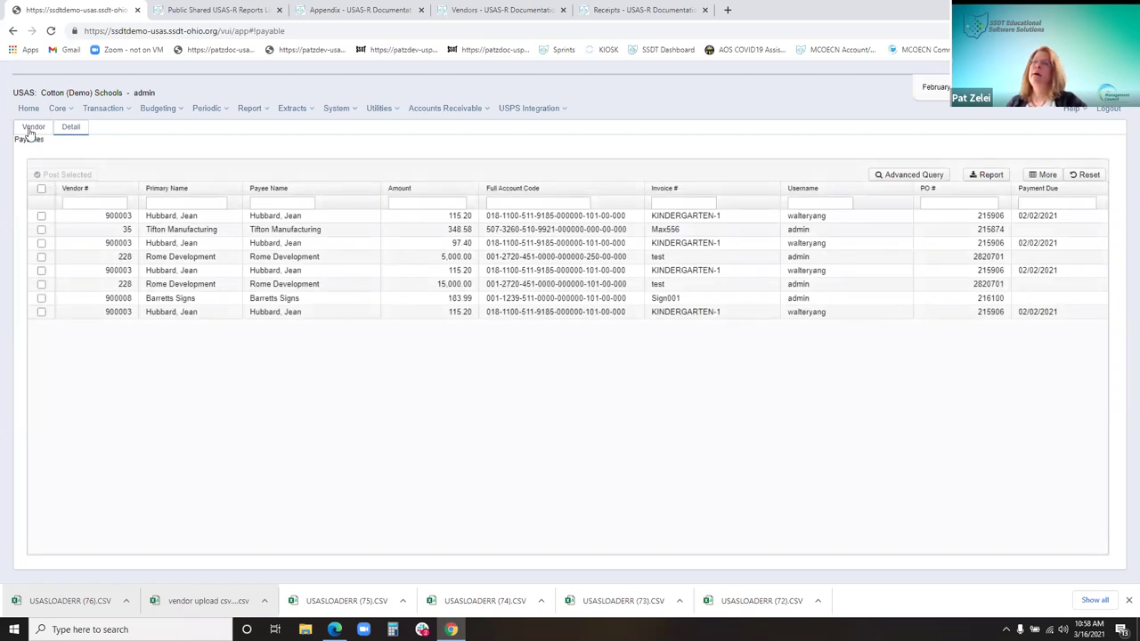
click(32, 128)
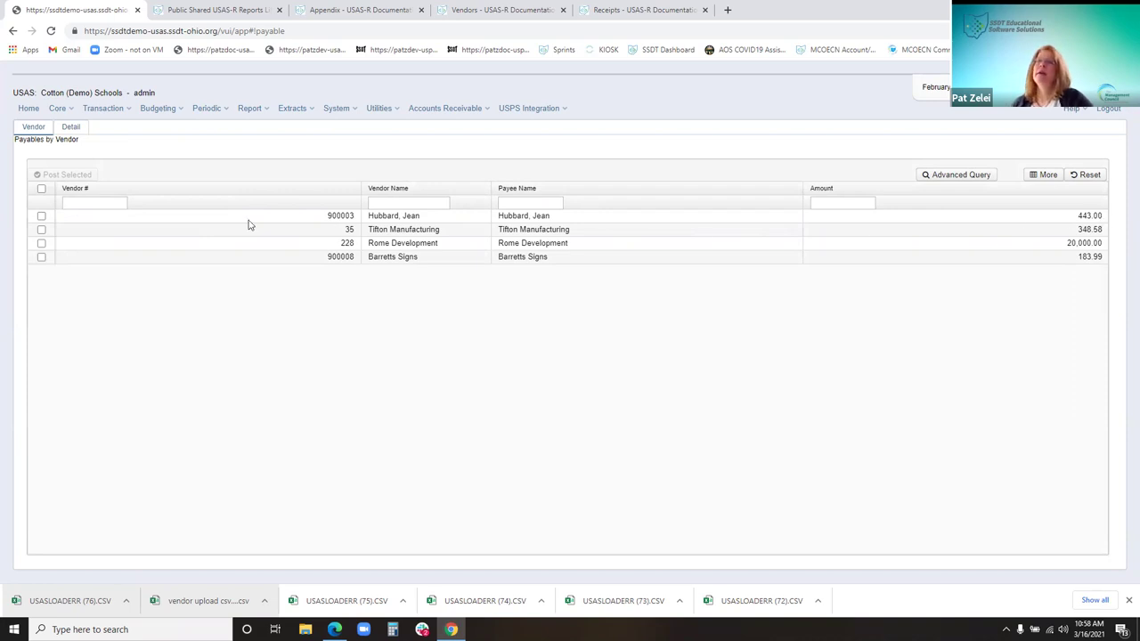
click(71, 129)
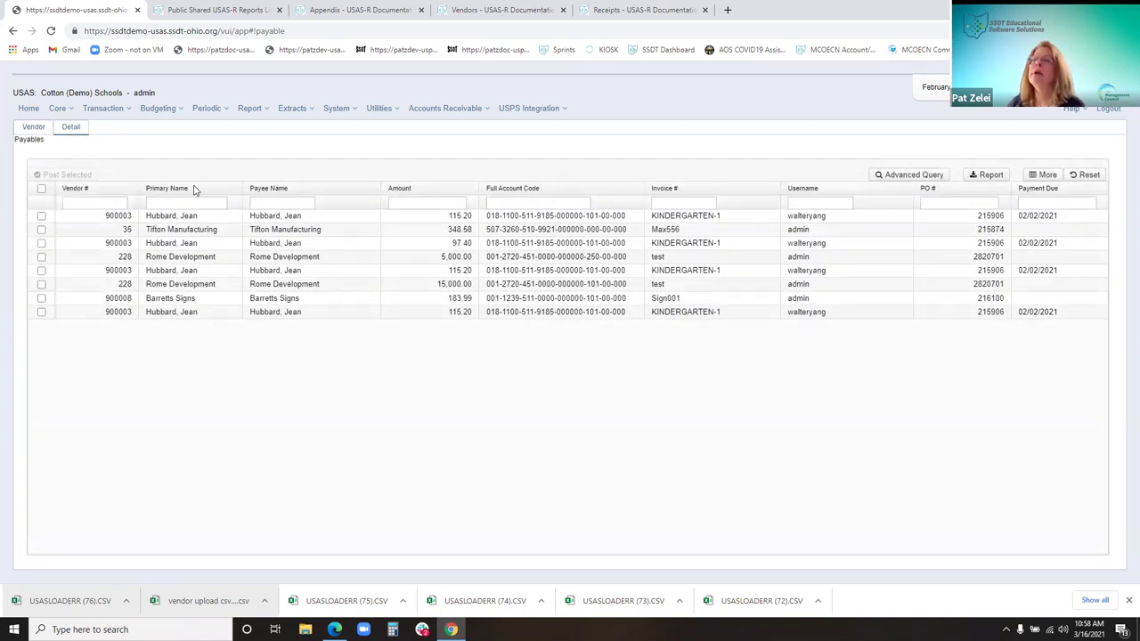
click(194, 189)
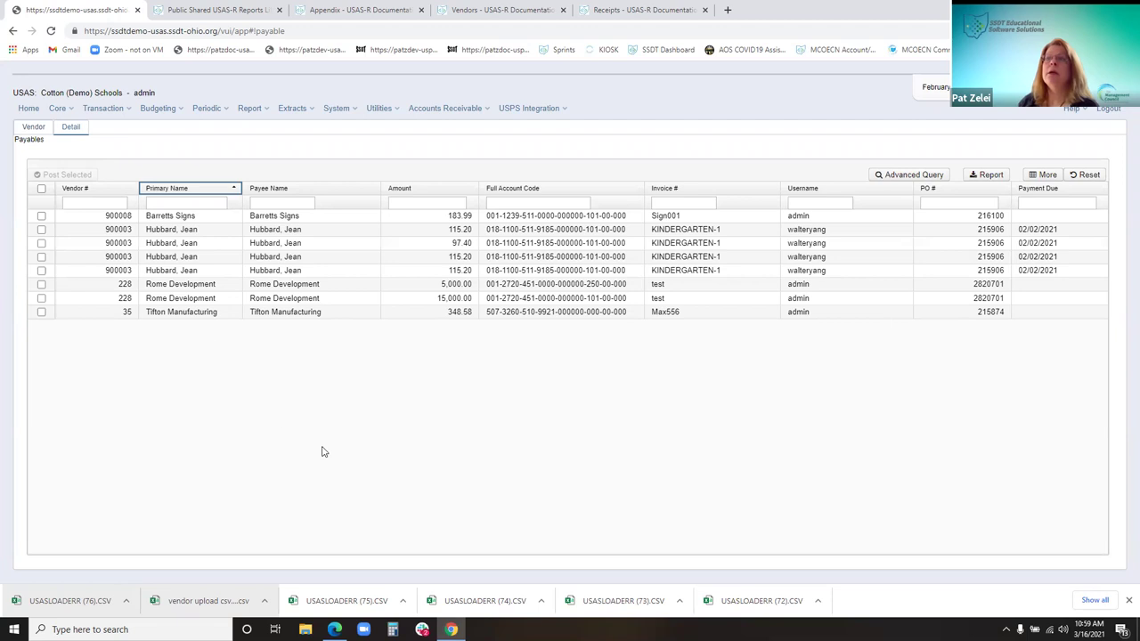
- Trial-select and clear the 97.40 and 115.20 lines and vendor 900003's 443.00 total
click(41, 244)
click(41, 257)
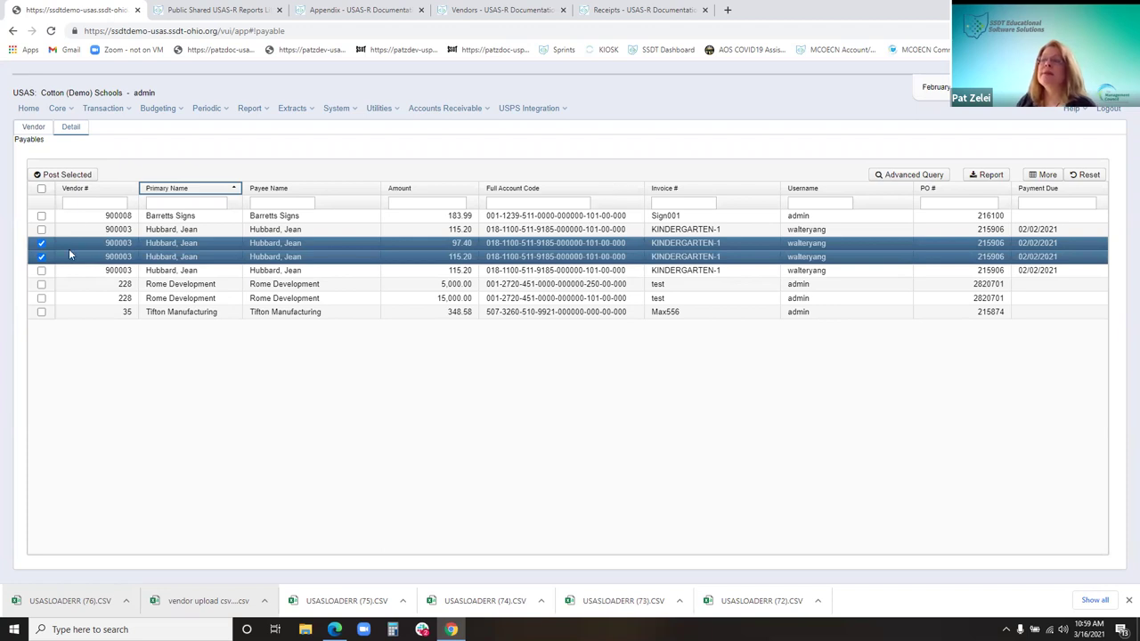
click(42, 243)
click(41, 257)
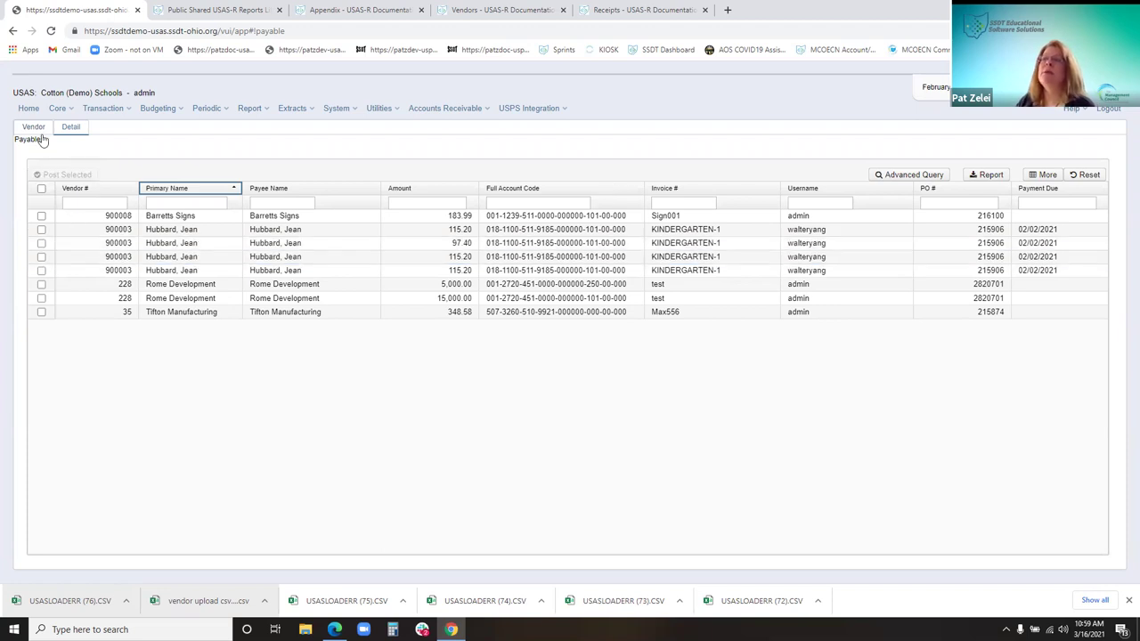
click(34, 126)
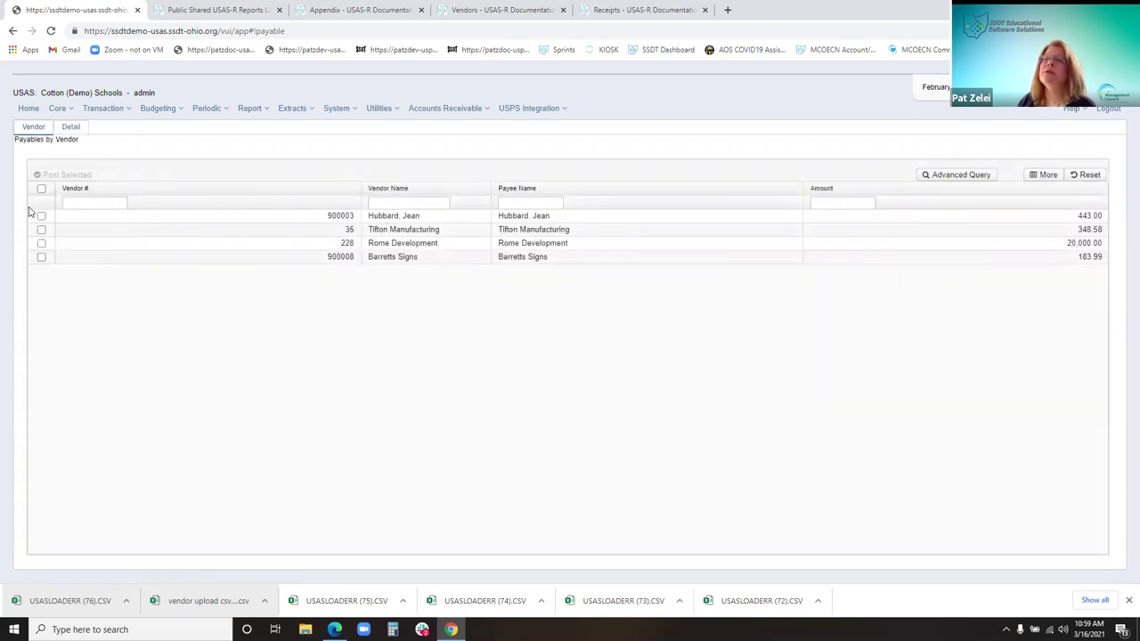
click(41, 217)
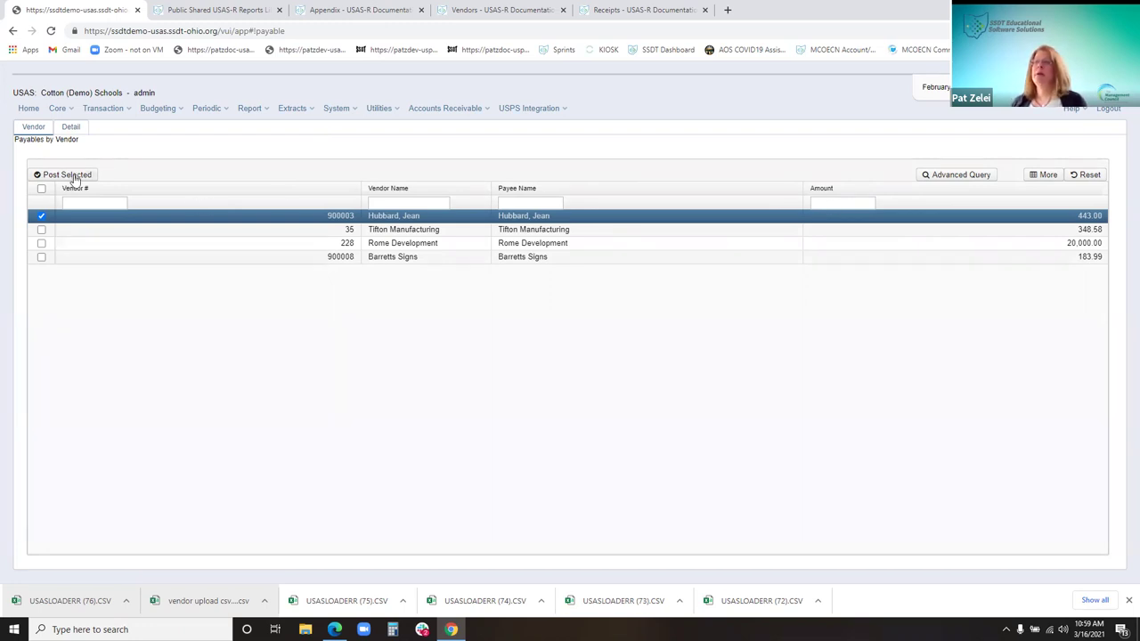
click(41, 215)
- In Detail view, select both 115.20 KINDERGARTEN-1 lines and Rome Development's 5,000.00 and 15,000.00 payables
click(69, 128)
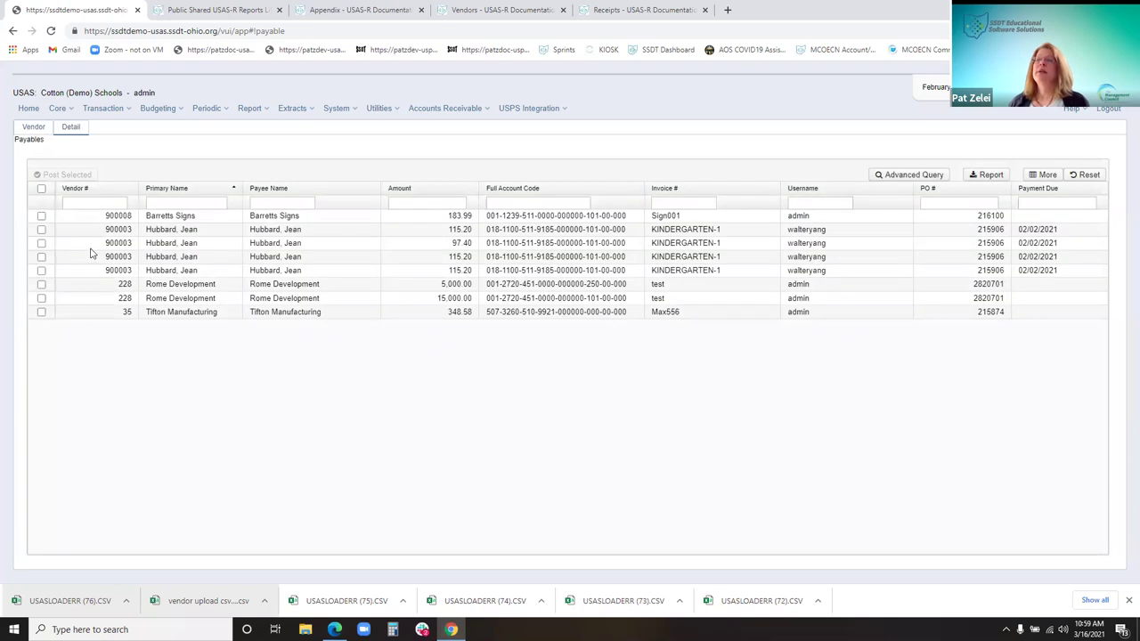
click(41, 256)
click(41, 270)
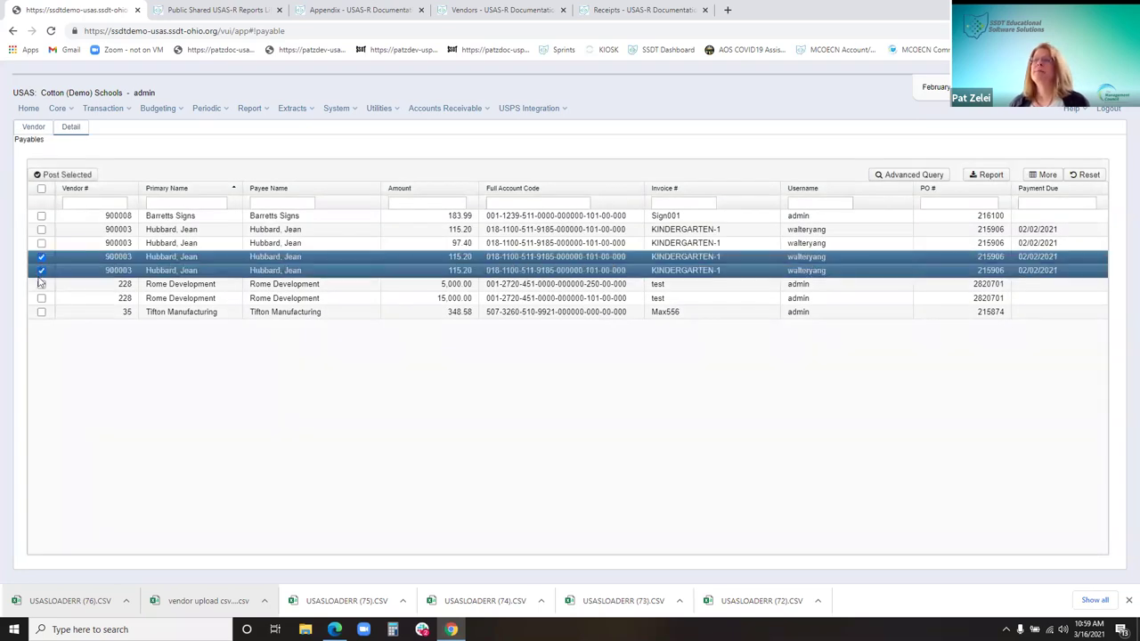
click(41, 284)
click(41, 298)
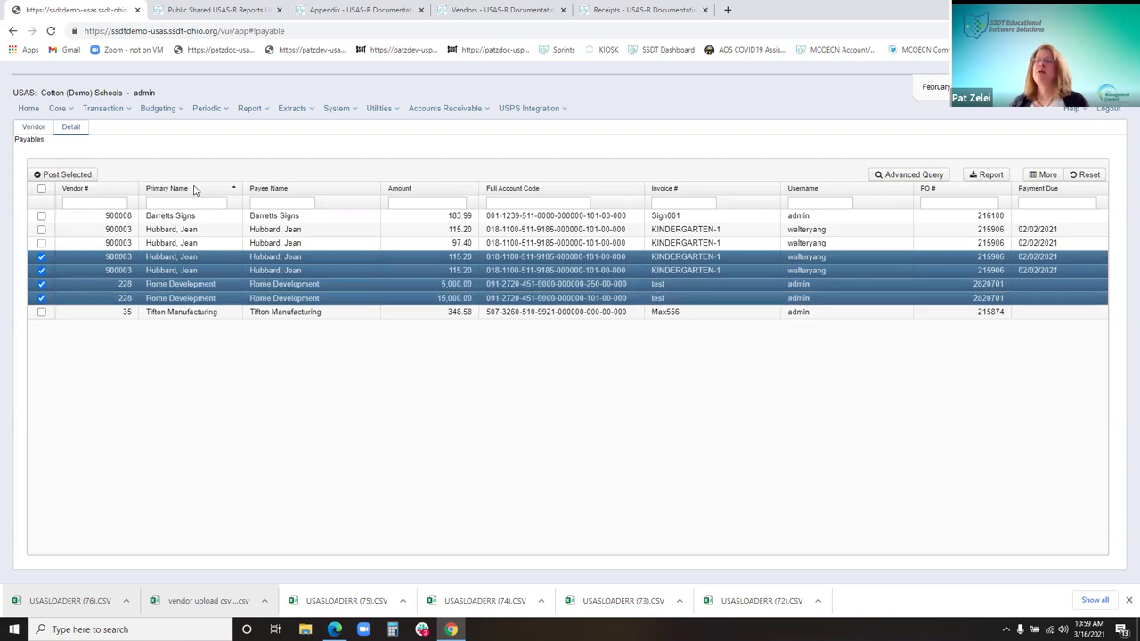
- Post the selected payables dated 02/28/21, grouped by Vendor, from Demo National Bank
click(69, 177)
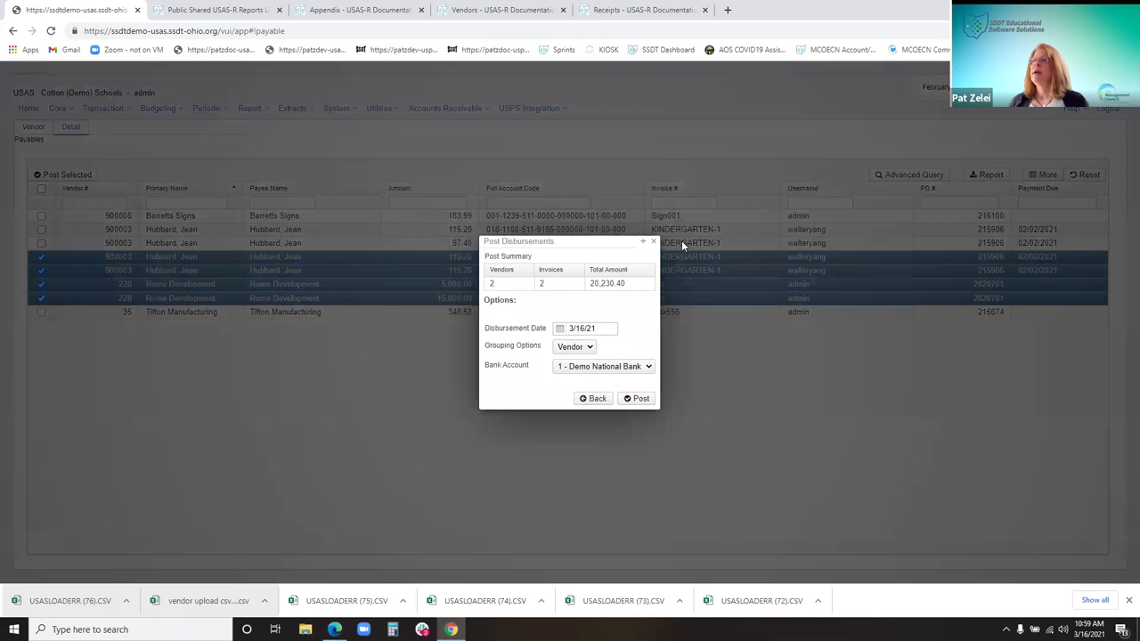
drag(598, 241, 483, 145)
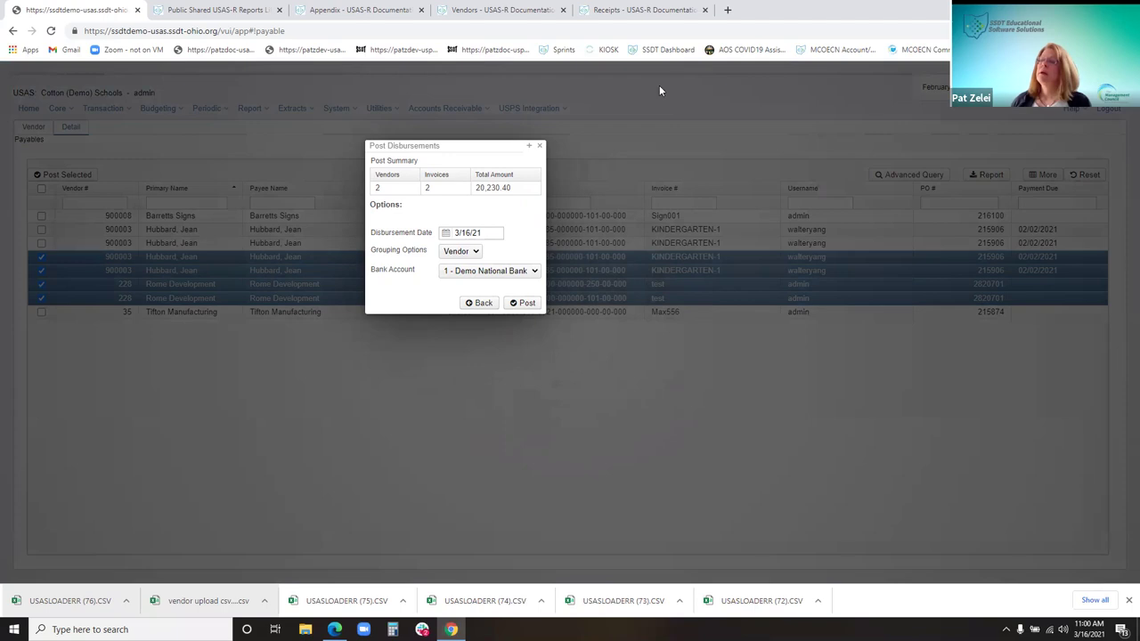
key(shift+Tab)
text(02/)
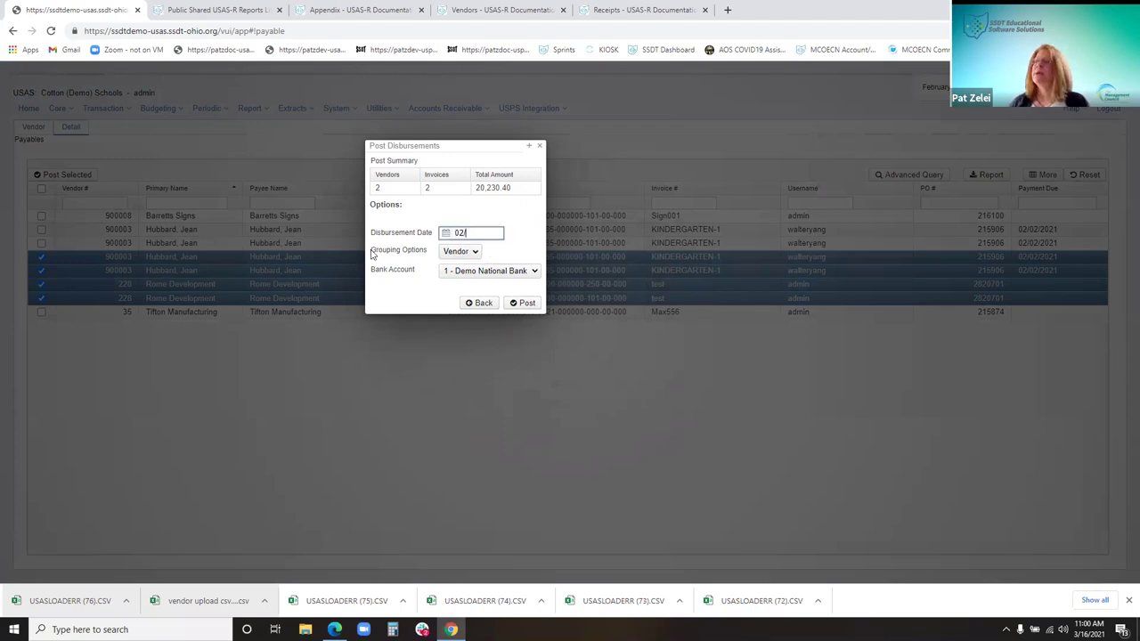
text(28/21)
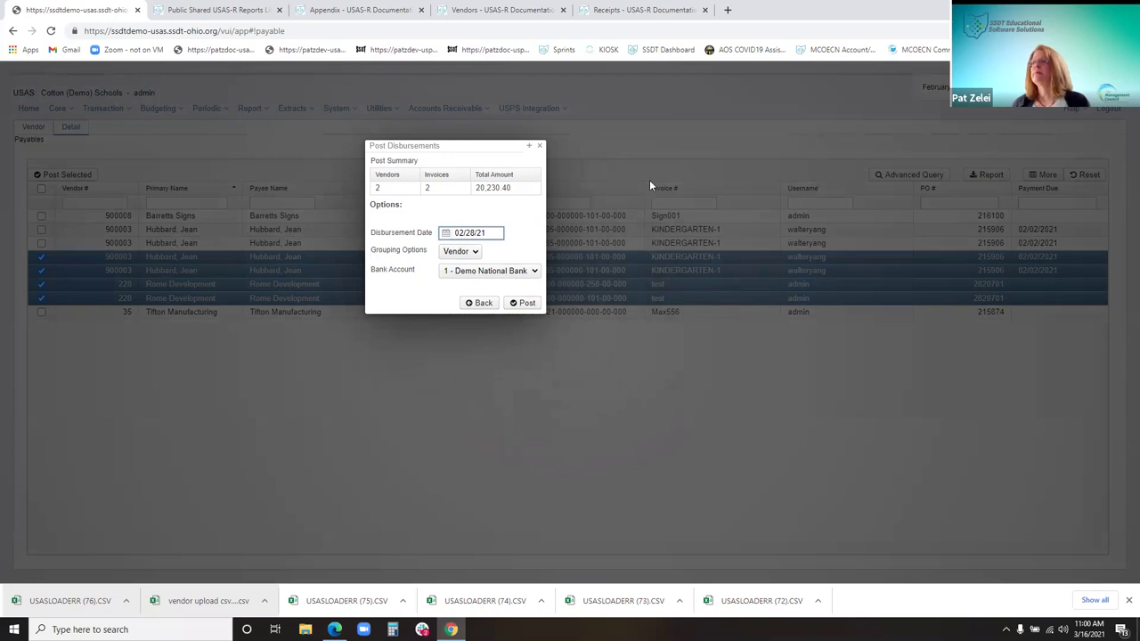
click(464, 253)
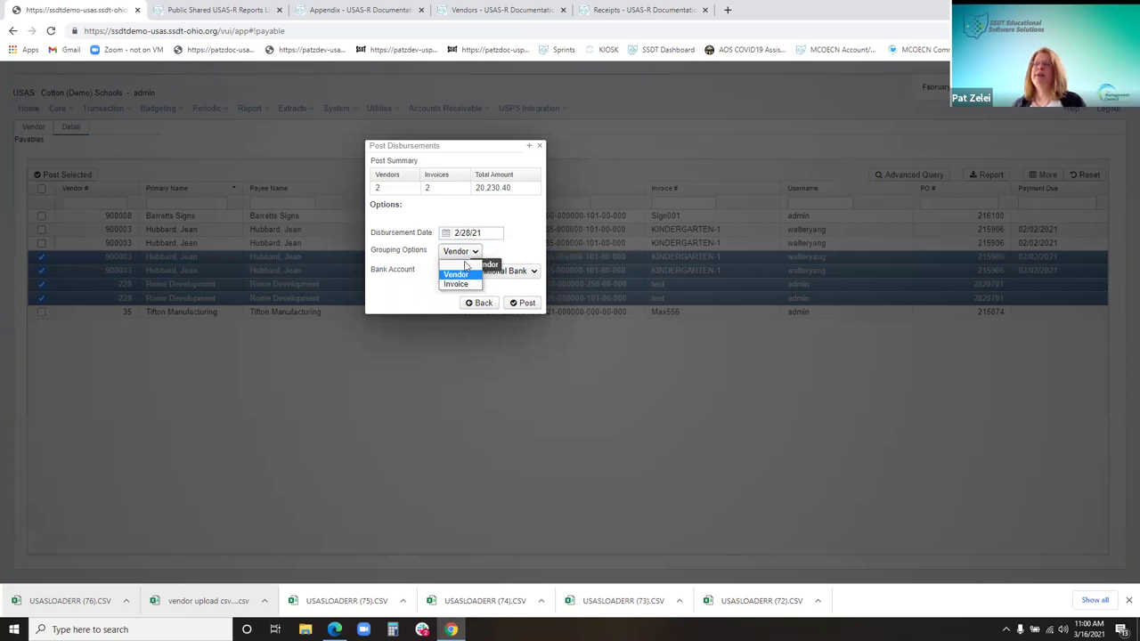
click(493, 258)
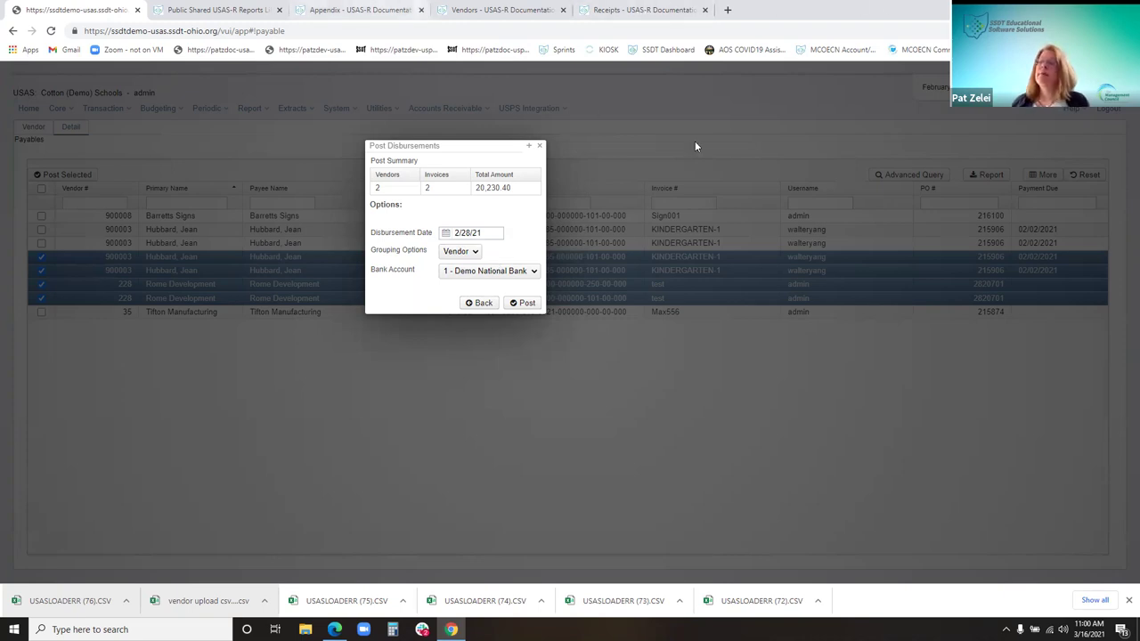
click(463, 276)
click(463, 284)
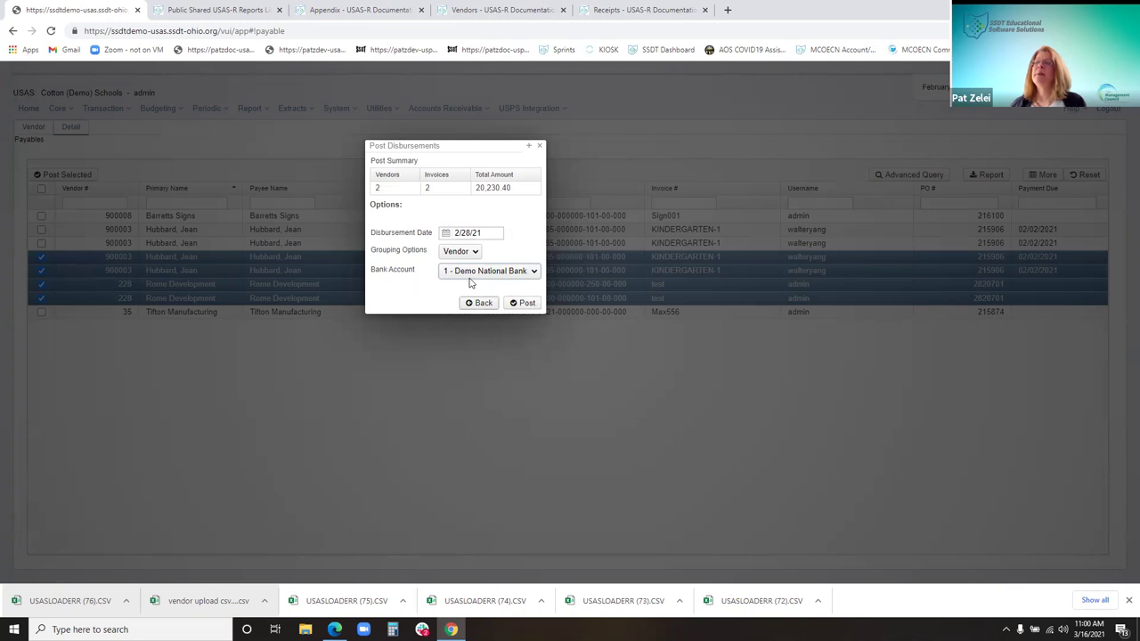
click(527, 304)
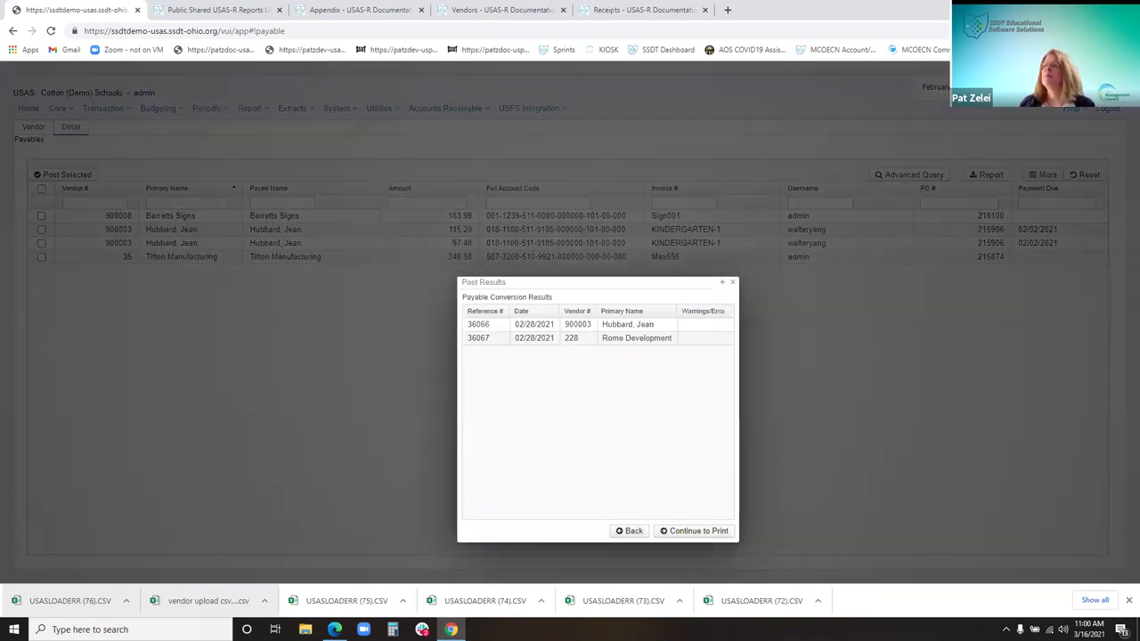
- Continue from the results for disbursements 36066 and 36067 to printing
drag(665, 285, 553, 123)
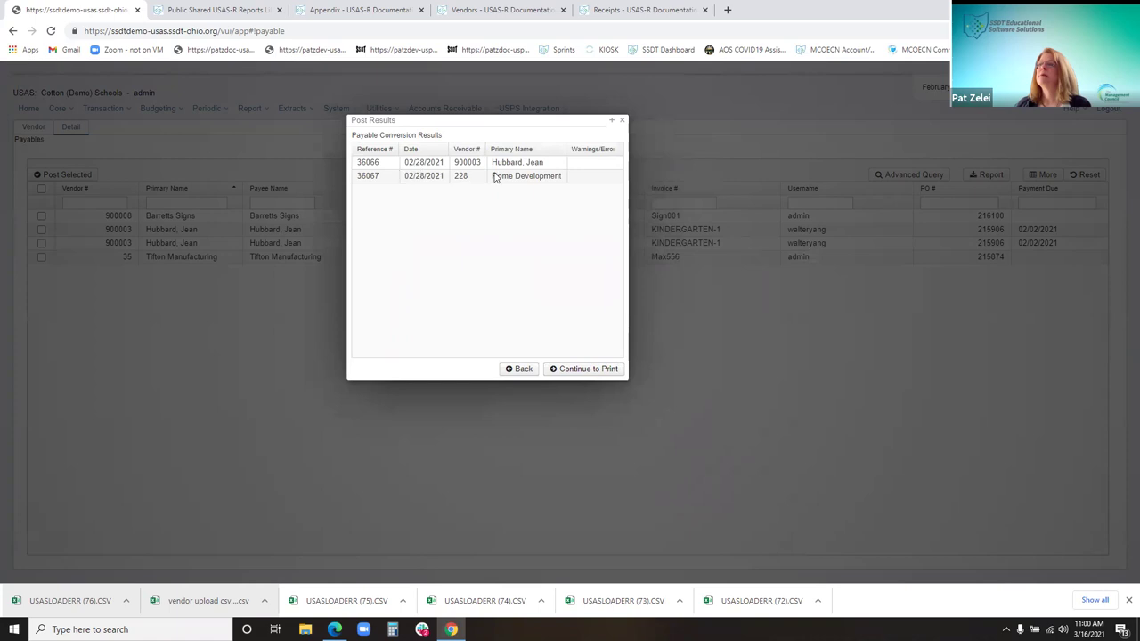
click(588, 369)
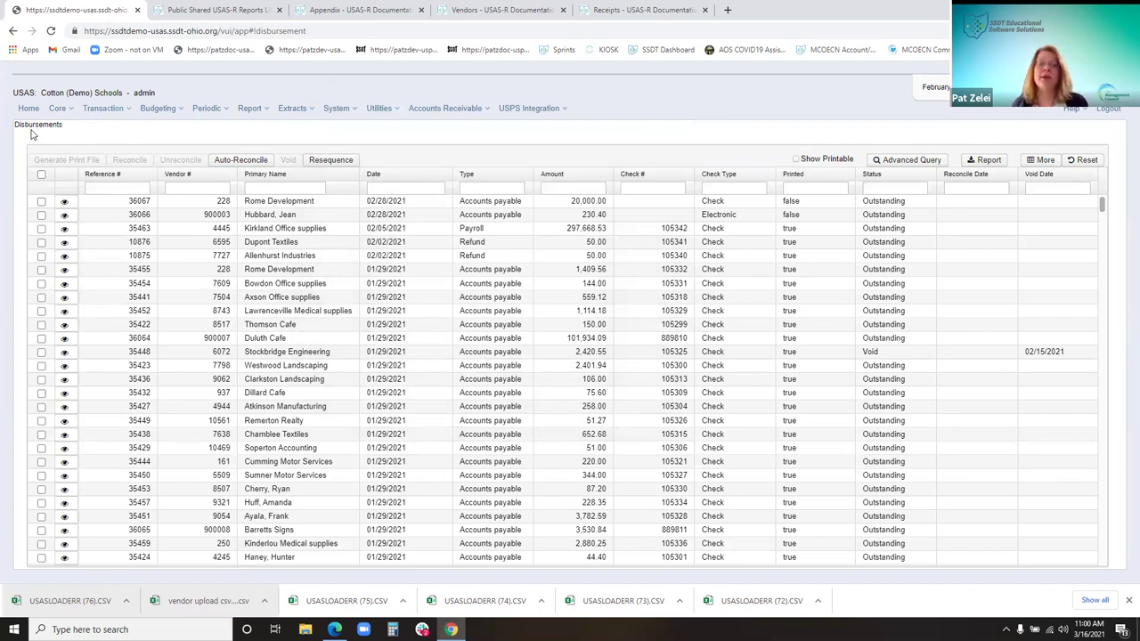
- Open the Disbursements list and toggle Show Printable on and off
click(111, 108)
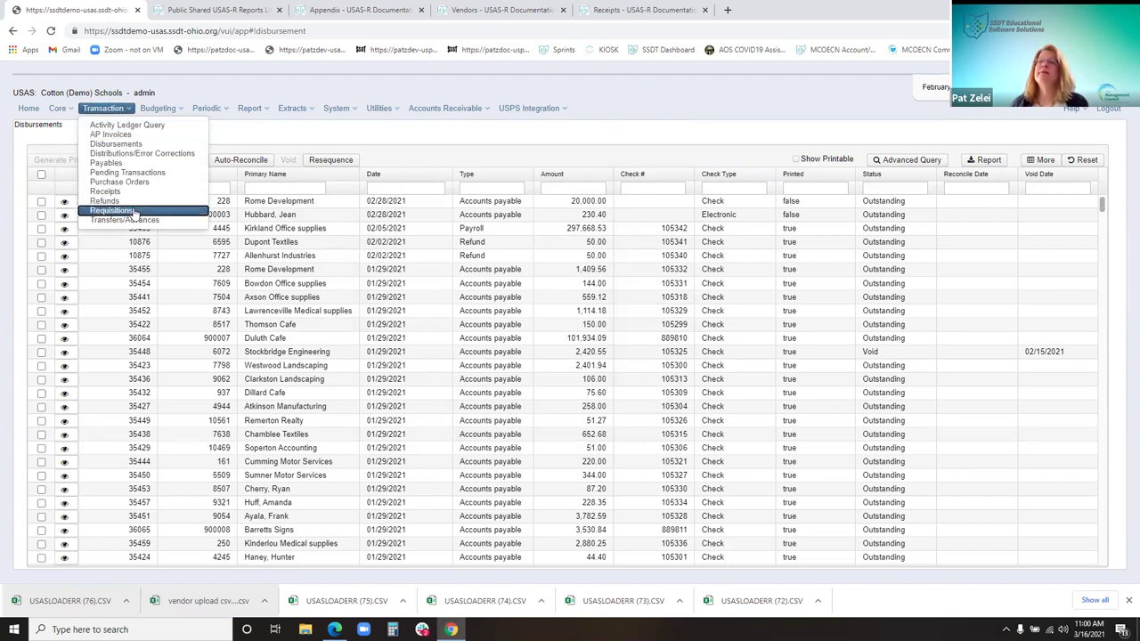
click(133, 146)
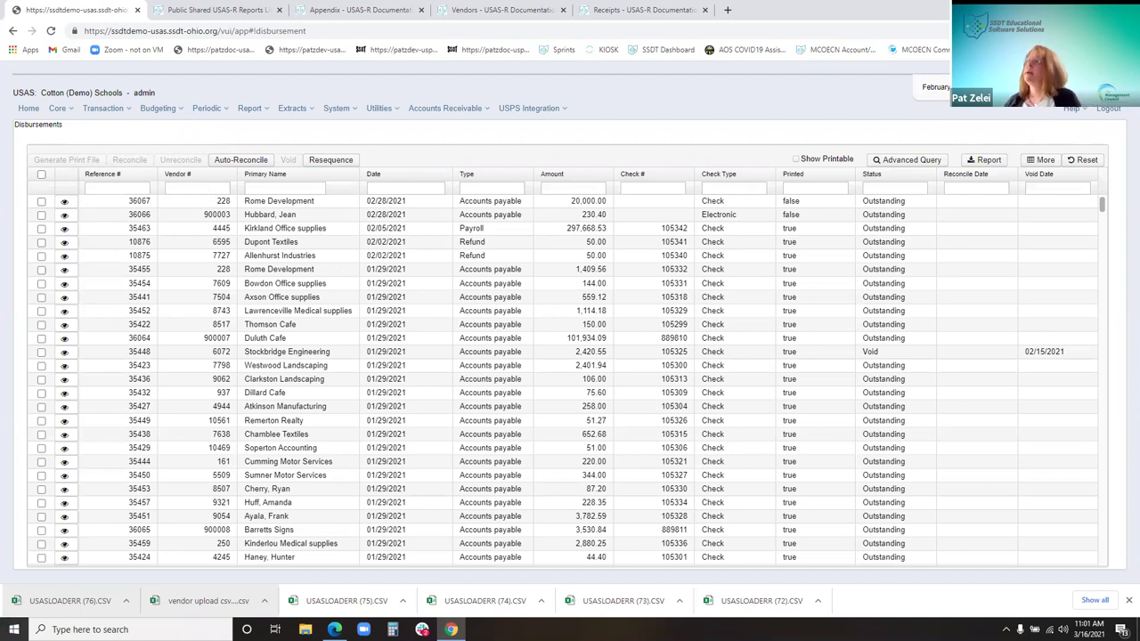
click(795, 160)
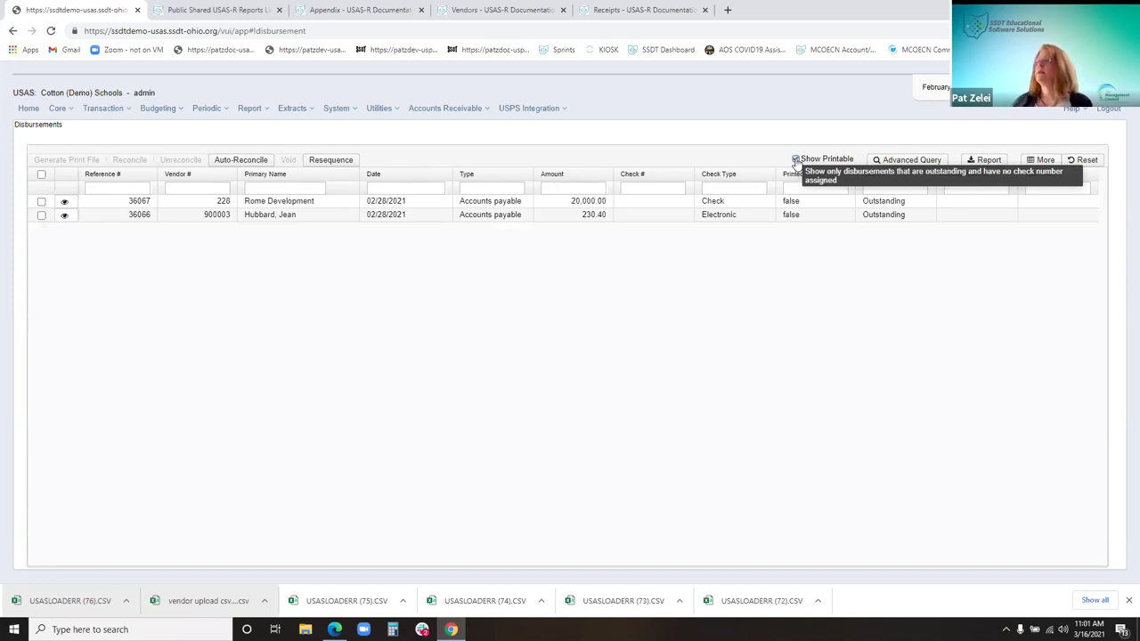
click(795, 159)
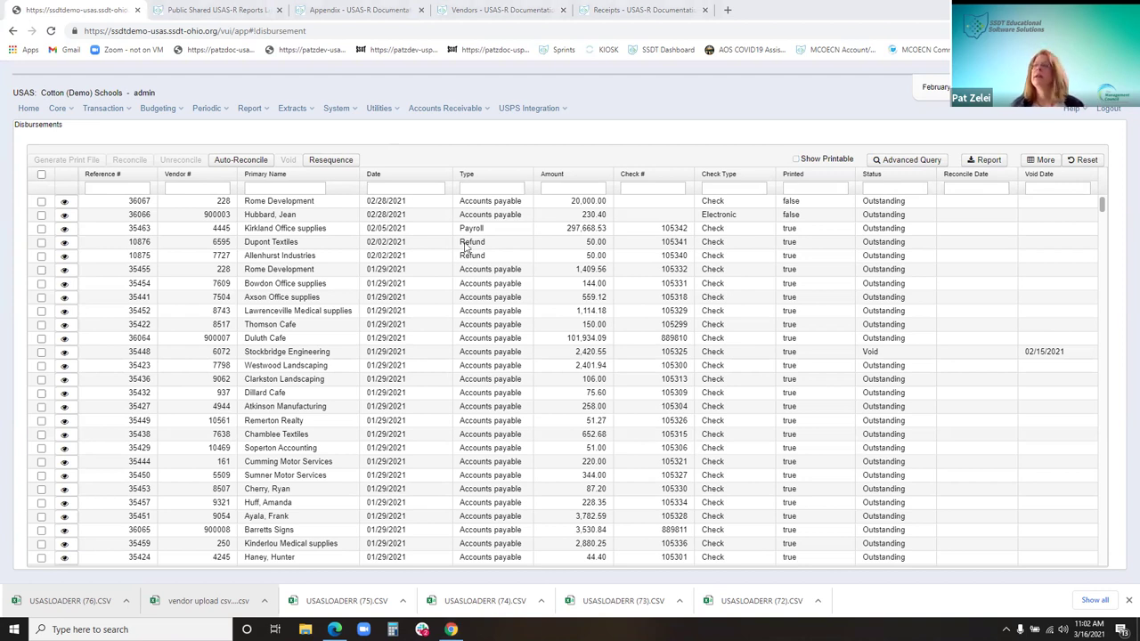
- Filter by check number, clear the filter, and select Bowdon Office supplies disbursement 35454
click(657, 189)
text(=889811)
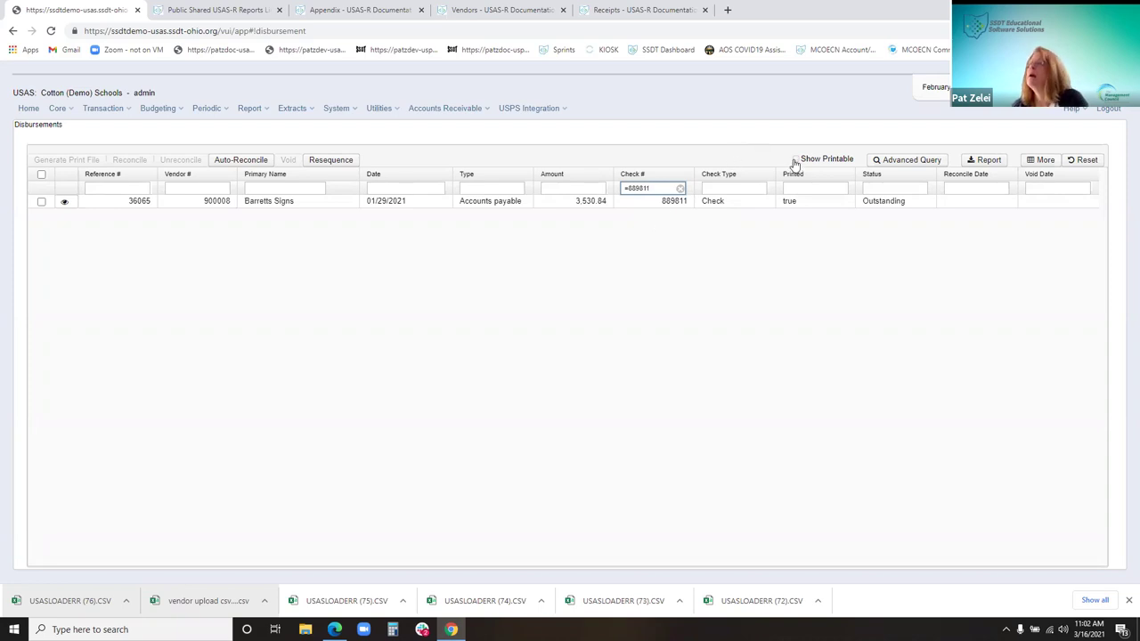
click(679, 187)
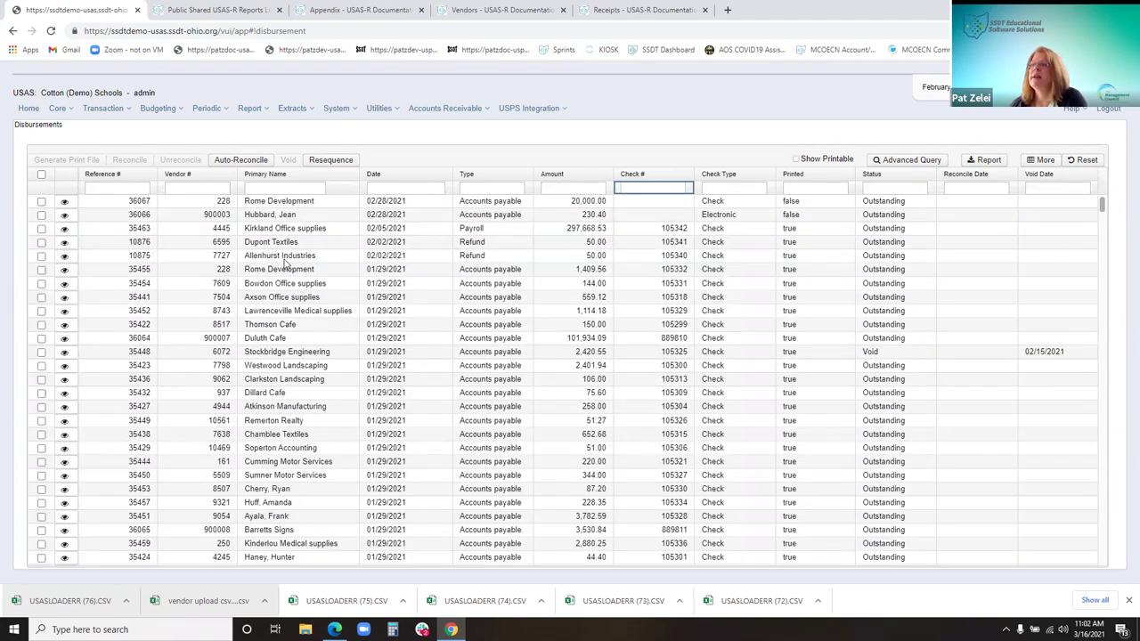
click(41, 284)
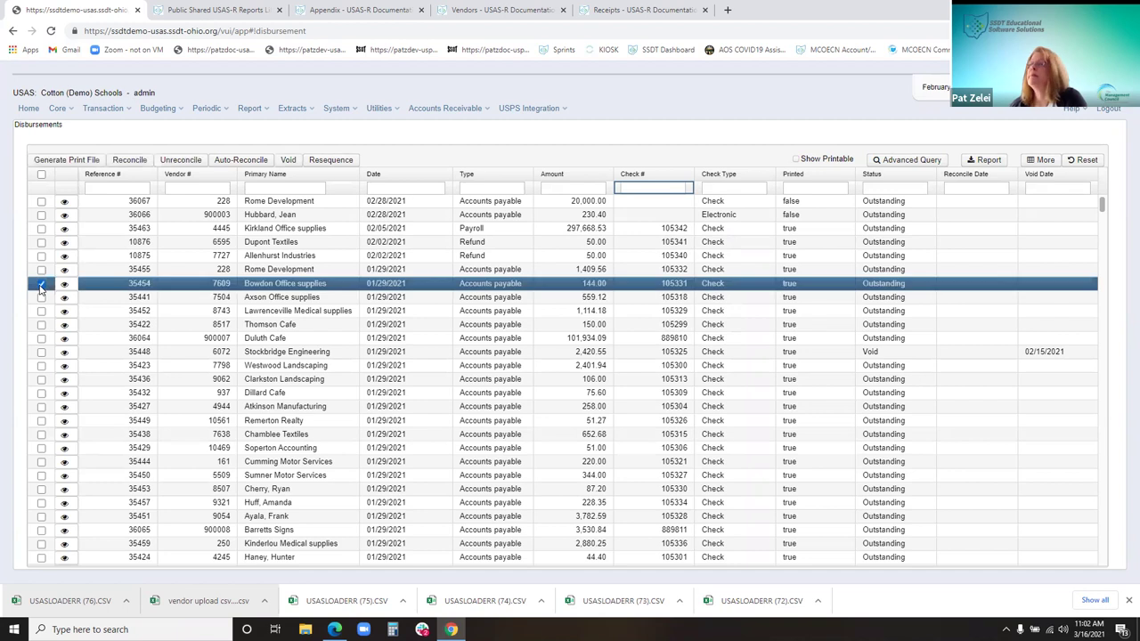
- Select disbursements 36066 and 36067 for printing and deselect Bowdon Office supplies' 35454
click(74, 162)
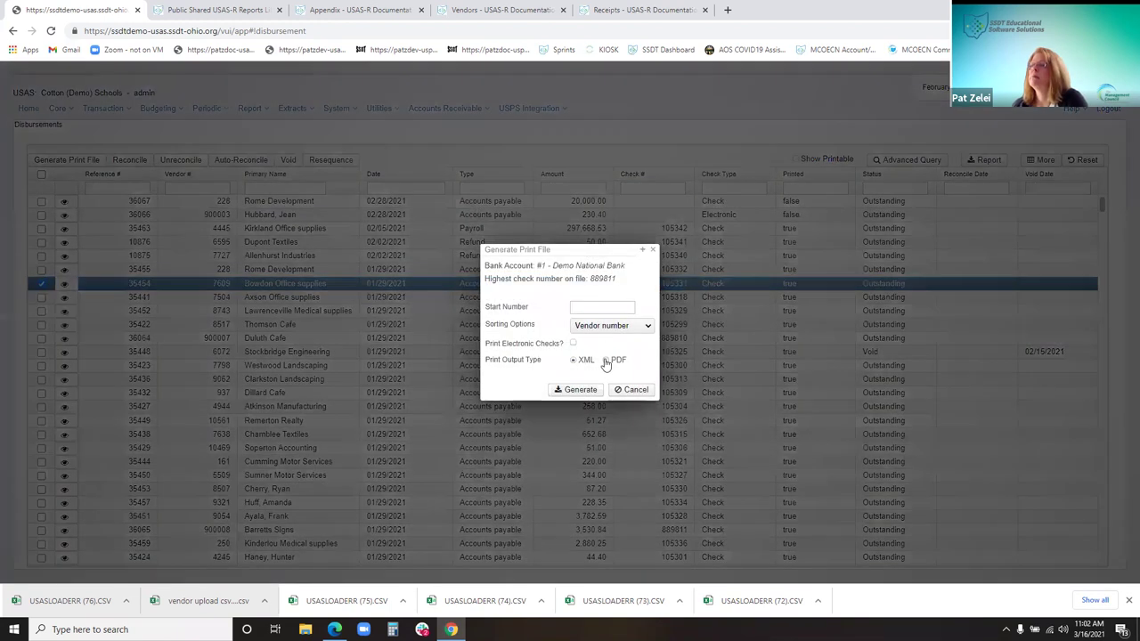
click(605, 361)
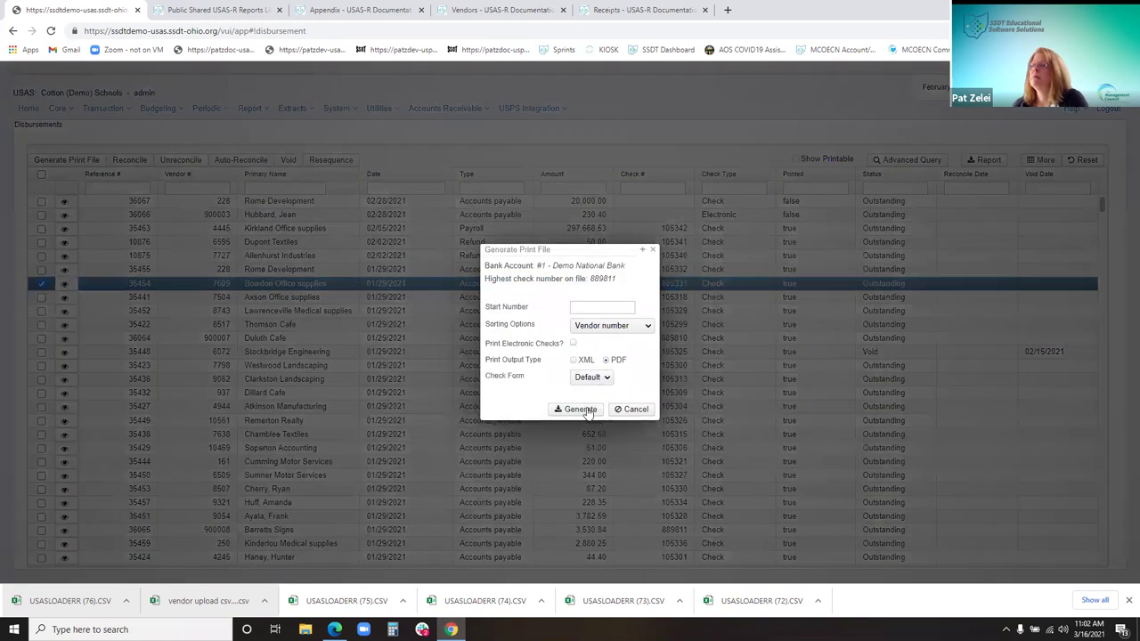
click(653, 249)
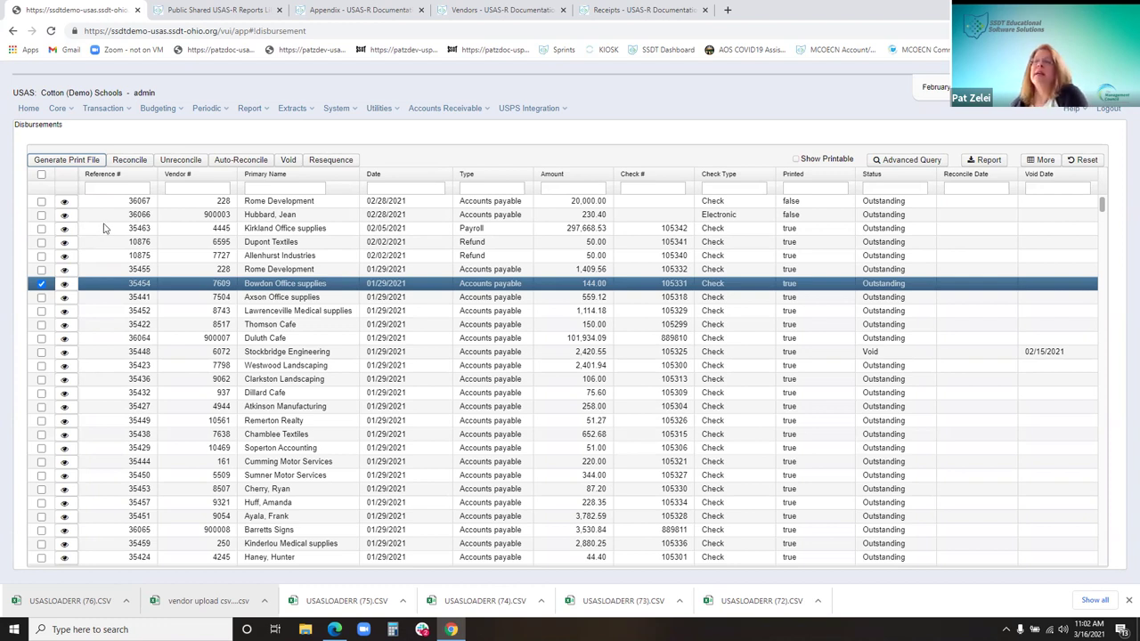
click(40, 214)
click(41, 202)
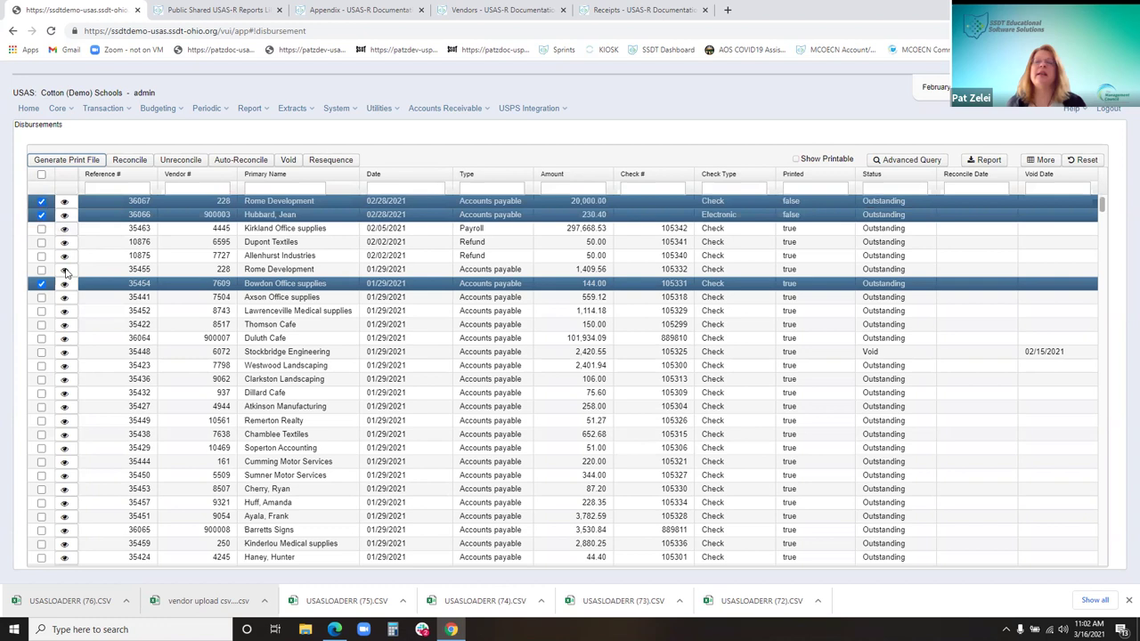
click(41, 284)
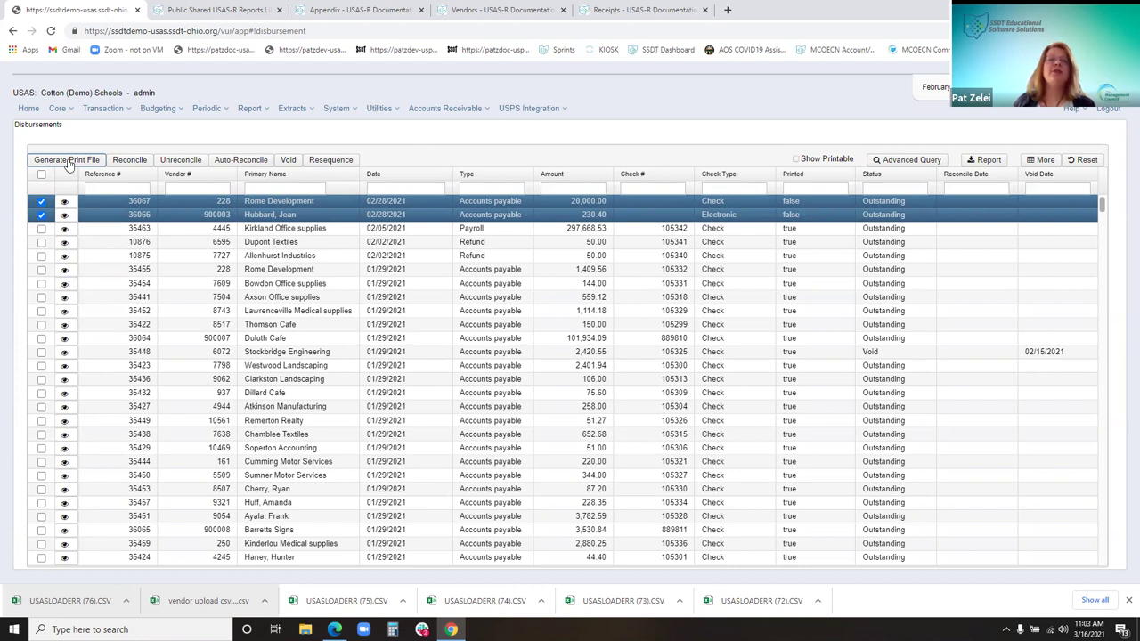
- Generate a PDF print file sorted by vendor number, including electronic checks, with the Default check form
click(69, 160)
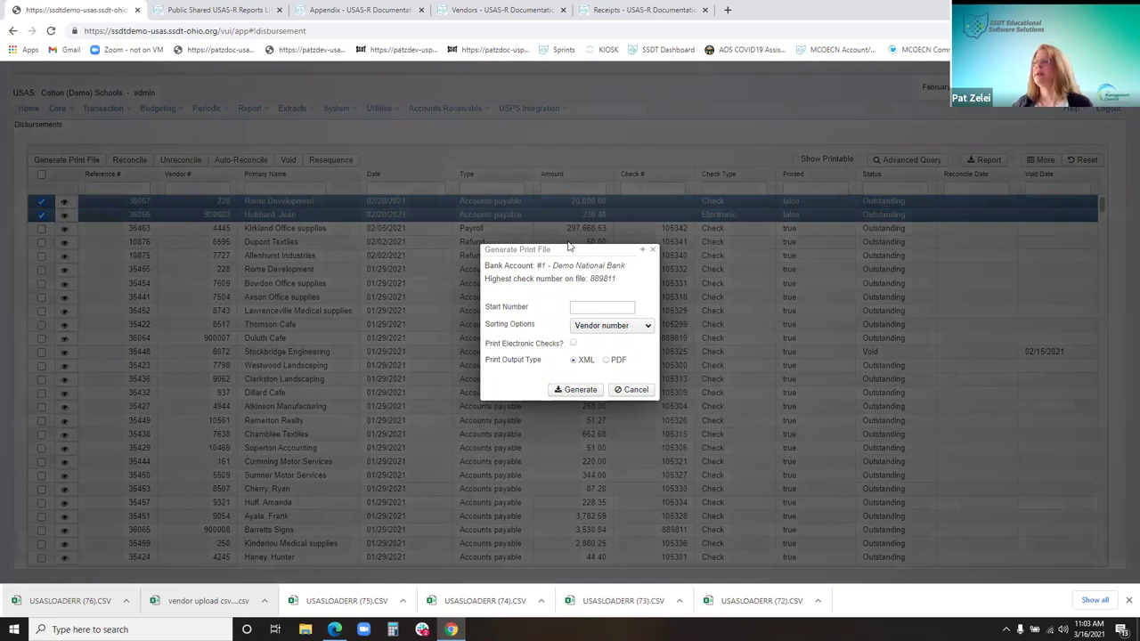
click(595, 308)
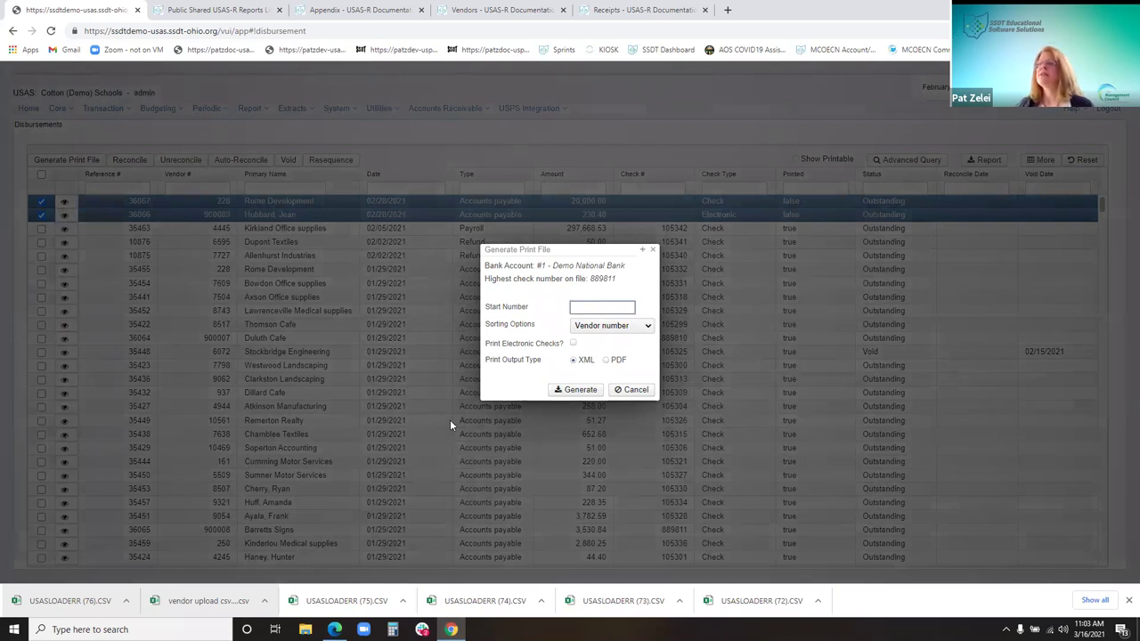
click(639, 328)
click(640, 327)
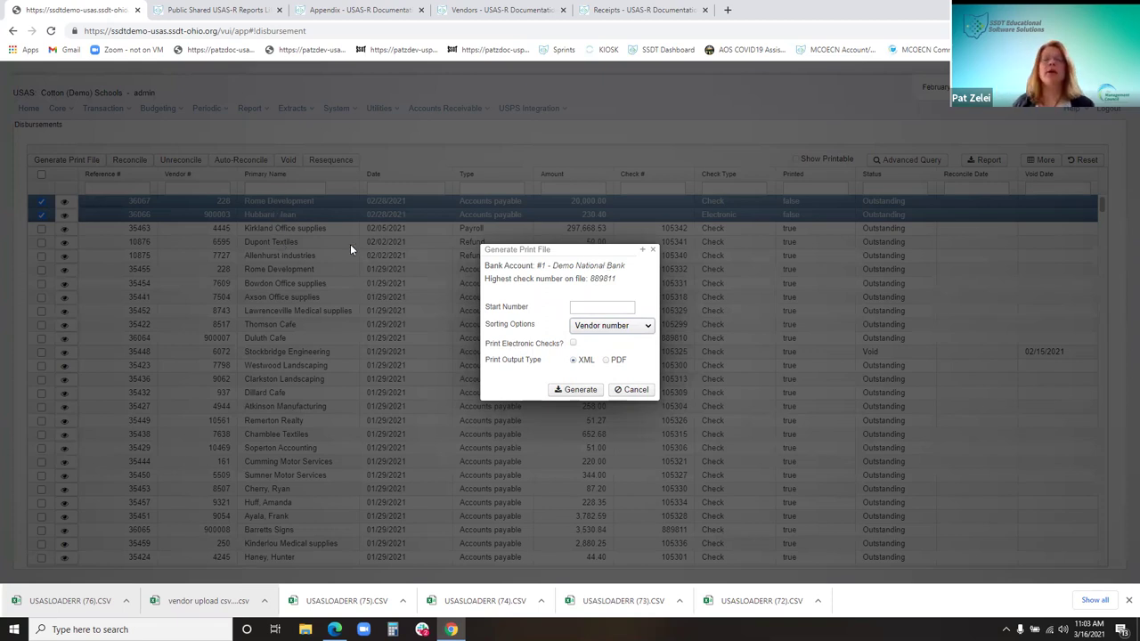
click(572, 343)
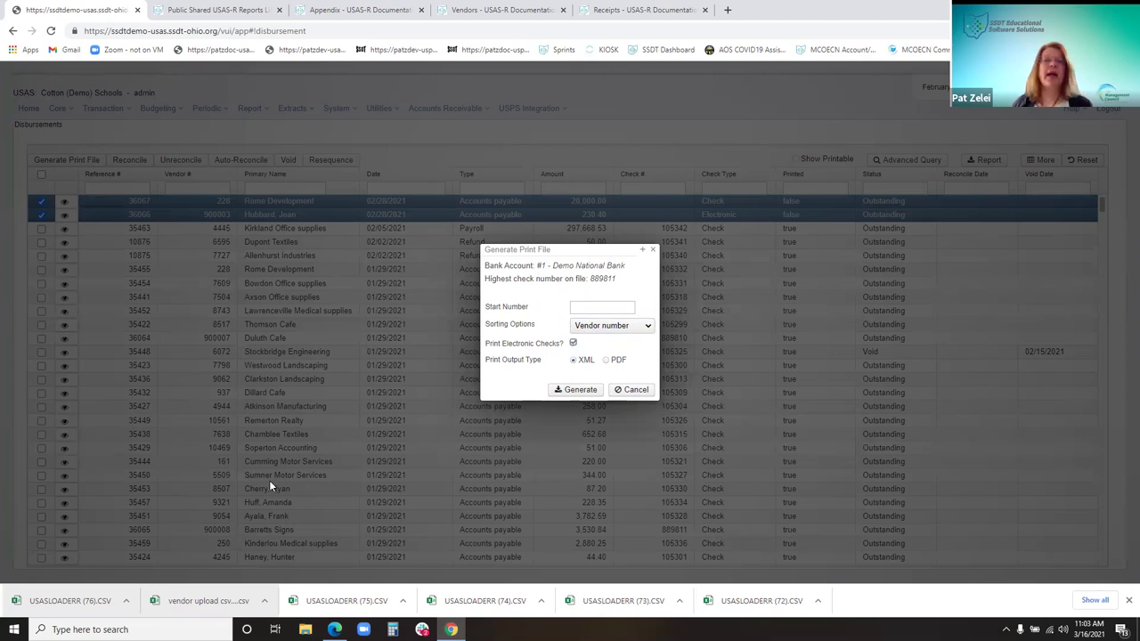
click(606, 361)
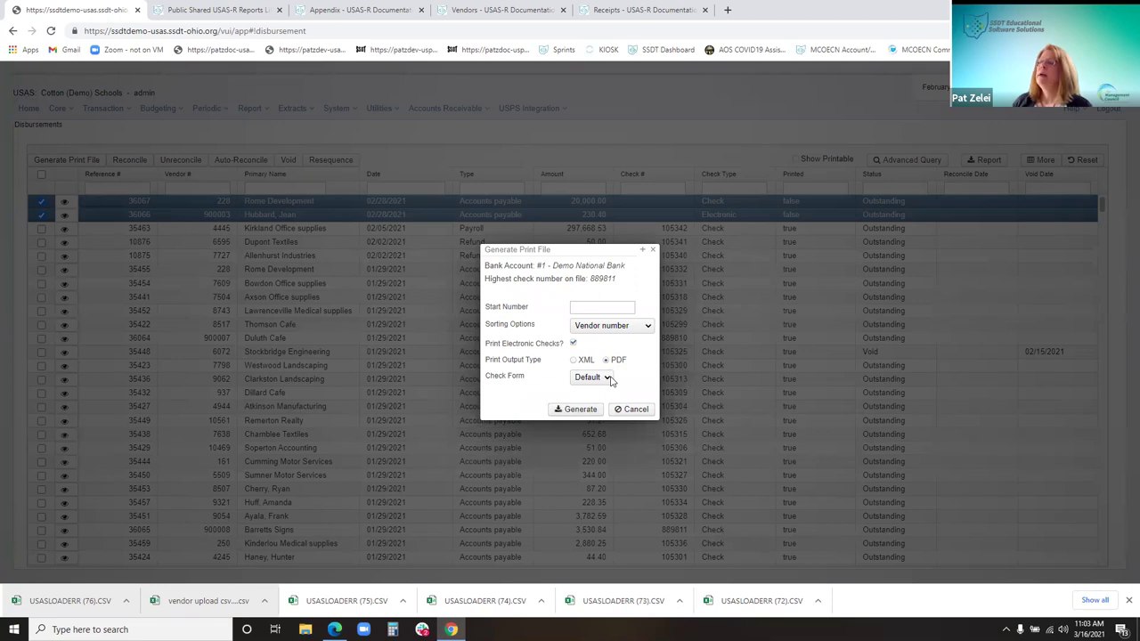
click(611, 381)
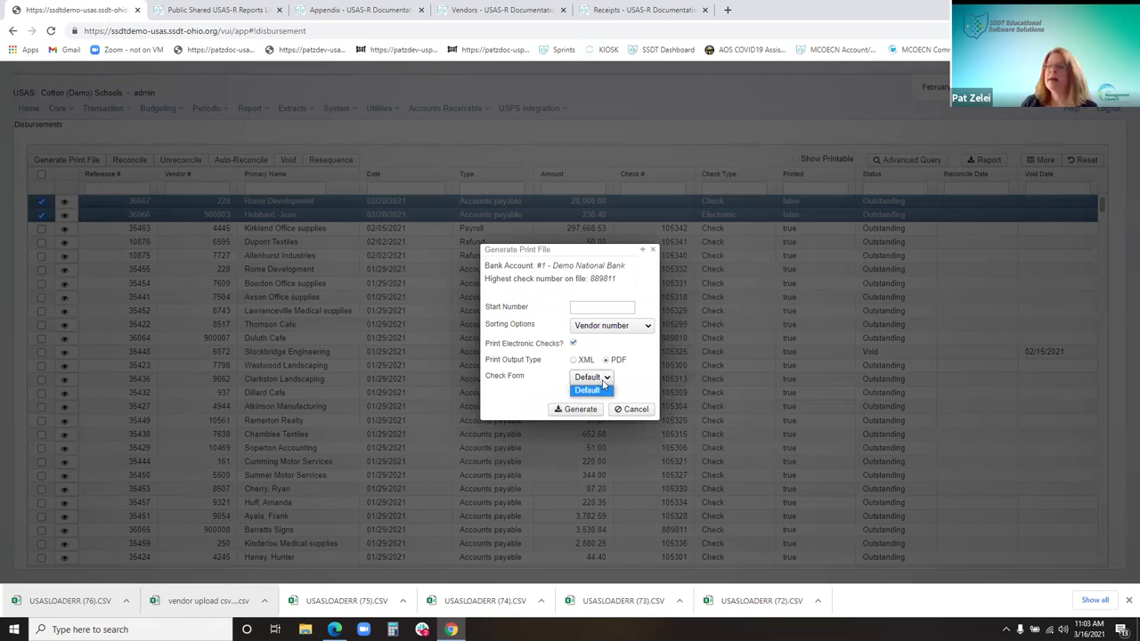
click(640, 376)
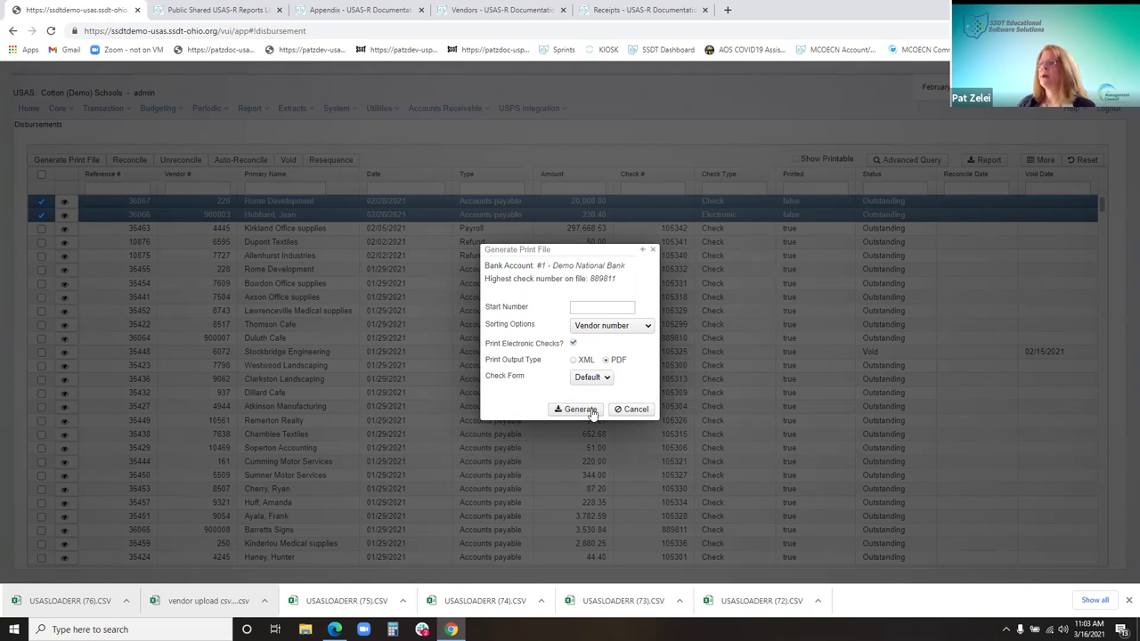
click(592, 412)
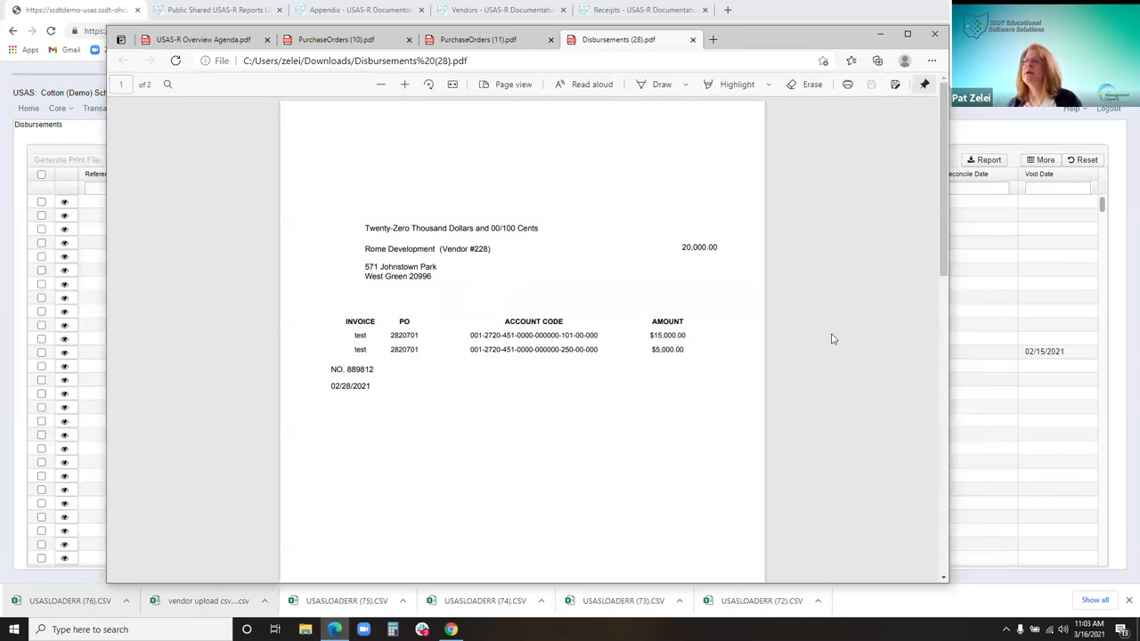
- Scroll through the Disbursements PDF to review check 889812 for 20,000.00
scroll(796, 305, down, 3)
scroll(796, 306, up, 3)
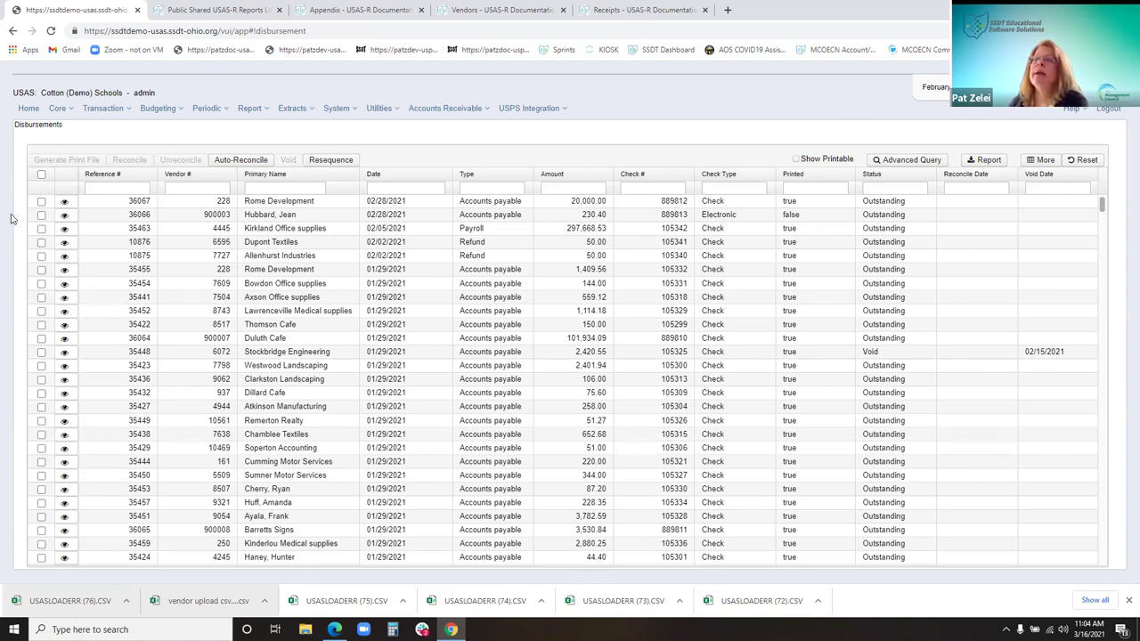
- Reconcile disbursement 36066 as of 3/16/21 and move the Status column beside Reference #
click(41, 215)
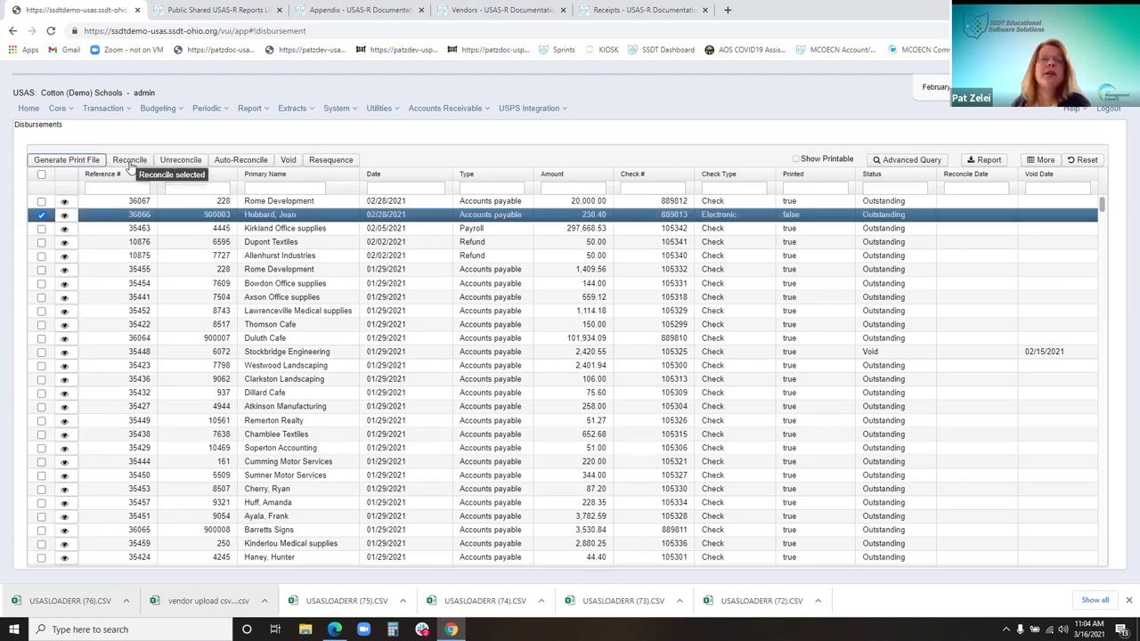
click(130, 161)
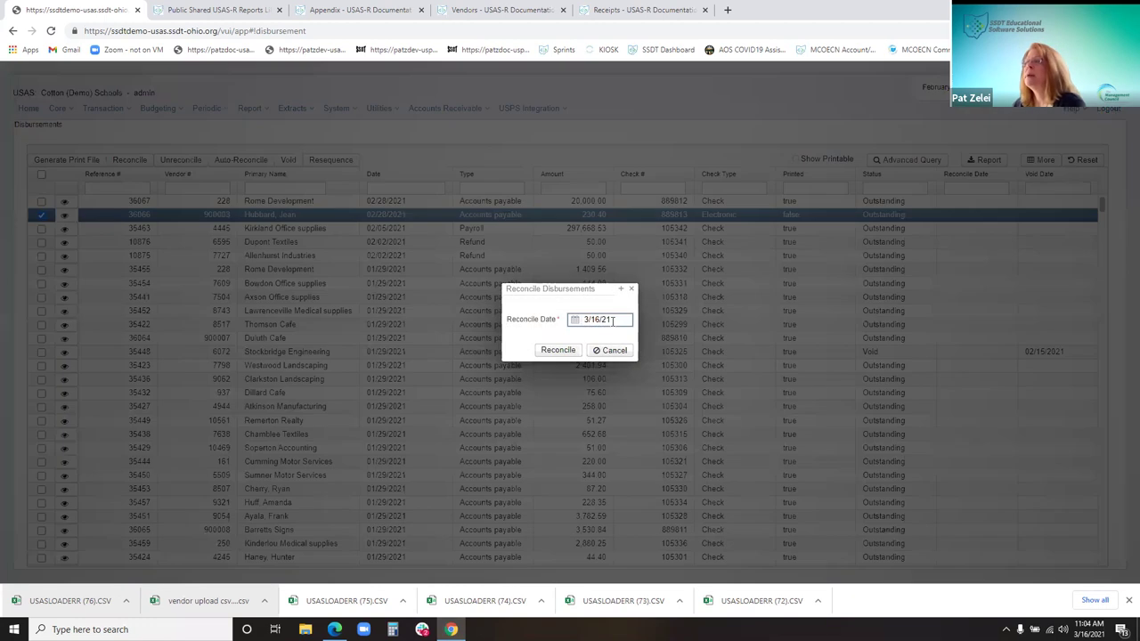
click(563, 349)
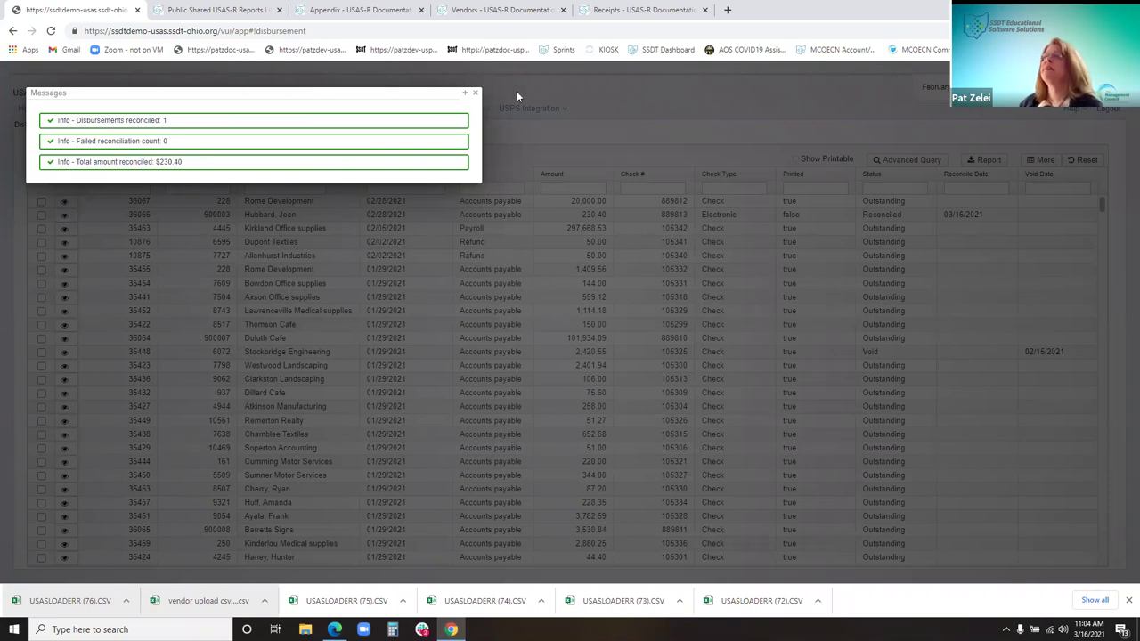
click(475, 93)
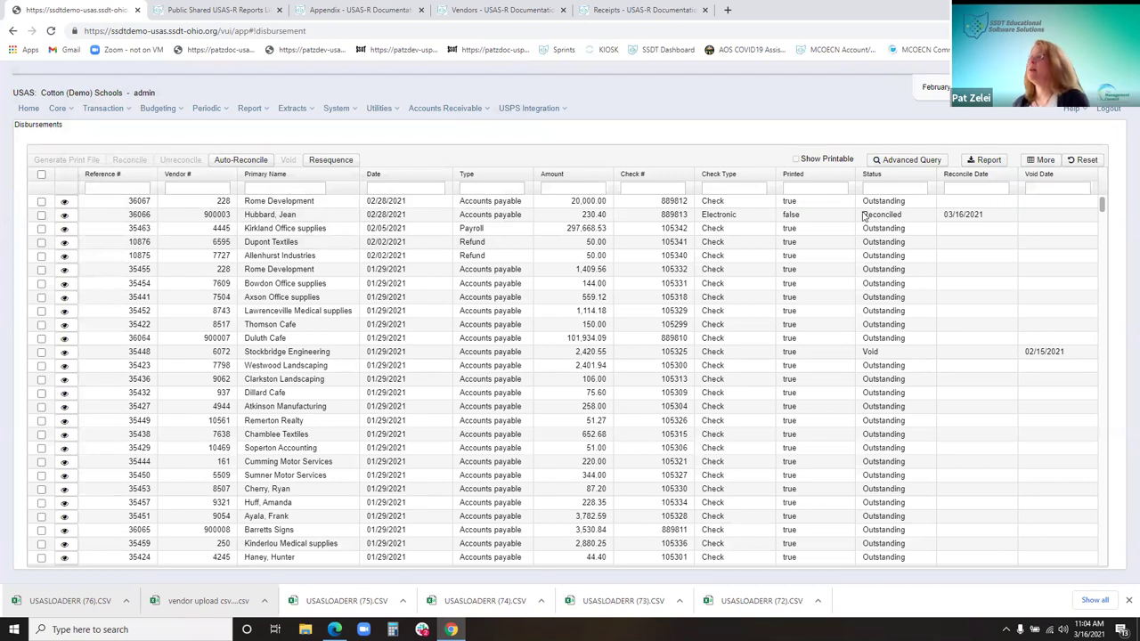
drag(882, 179, 220, 190)
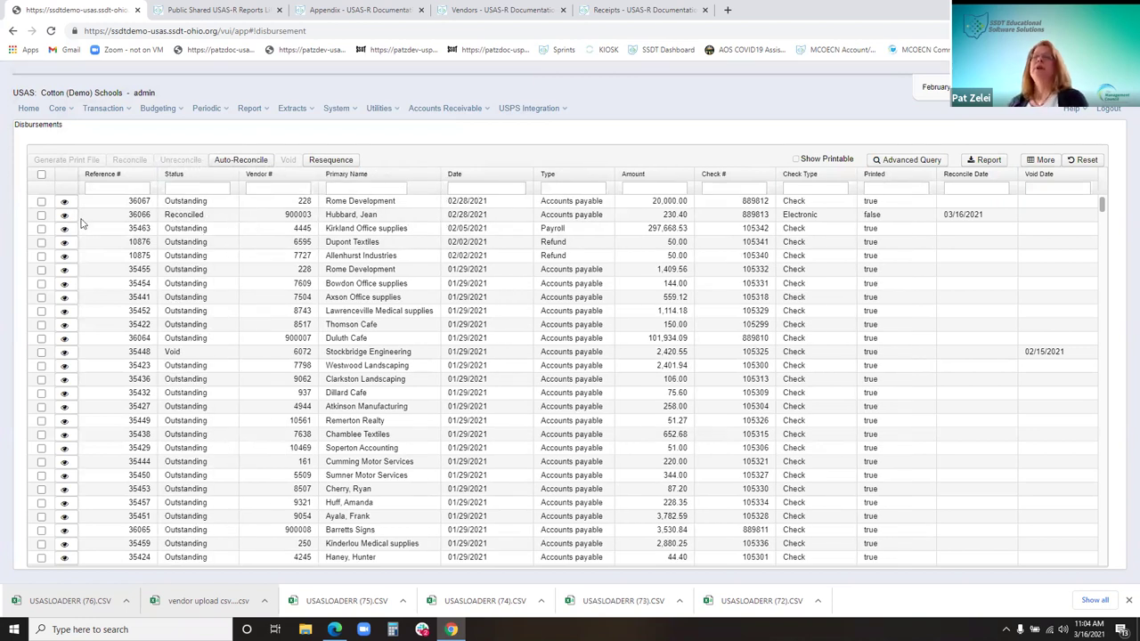
- Unreconcile disbursement 36066, returning it to Outstanding
click(41, 215)
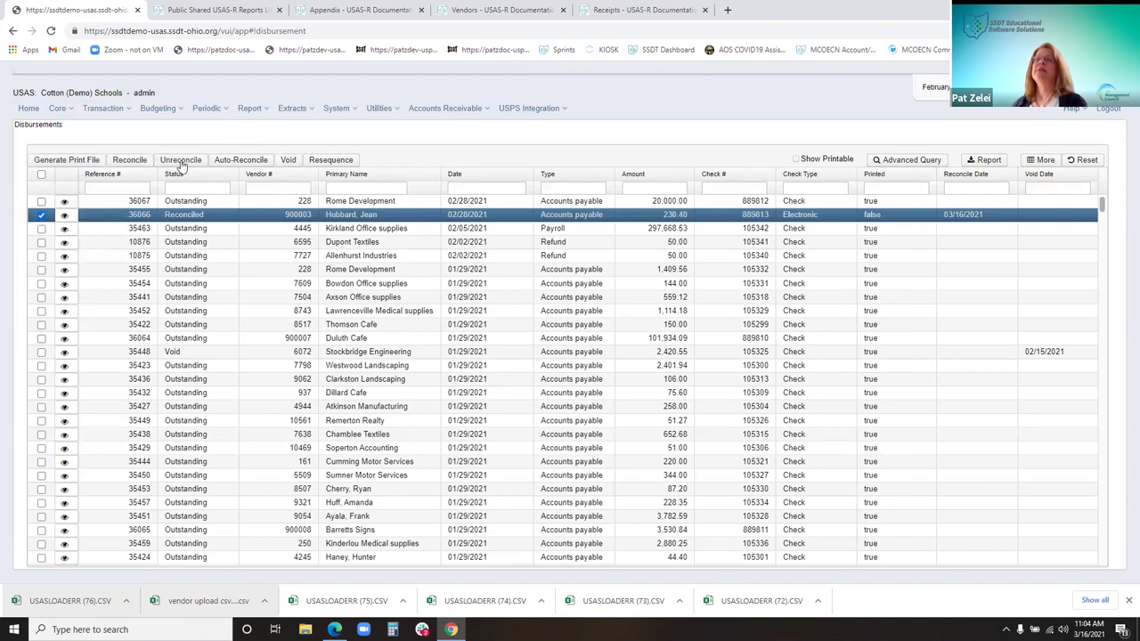
click(181, 162)
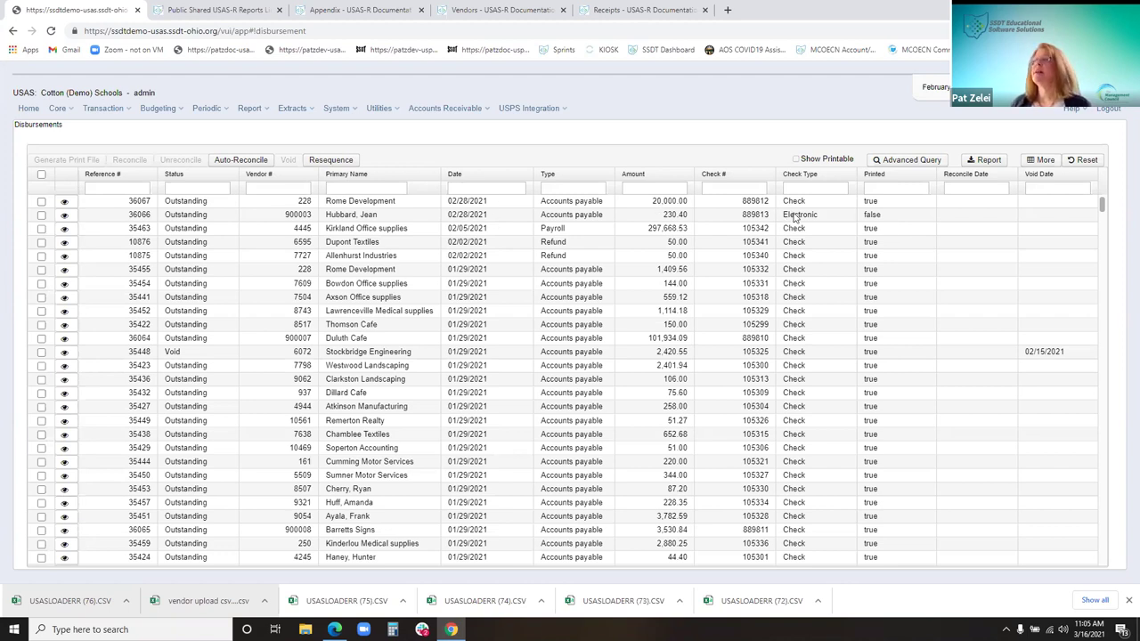
- Reconcile the 230.40 disbursement 36066 again dated 3/16/21 and dismiss the messages
click(41, 214)
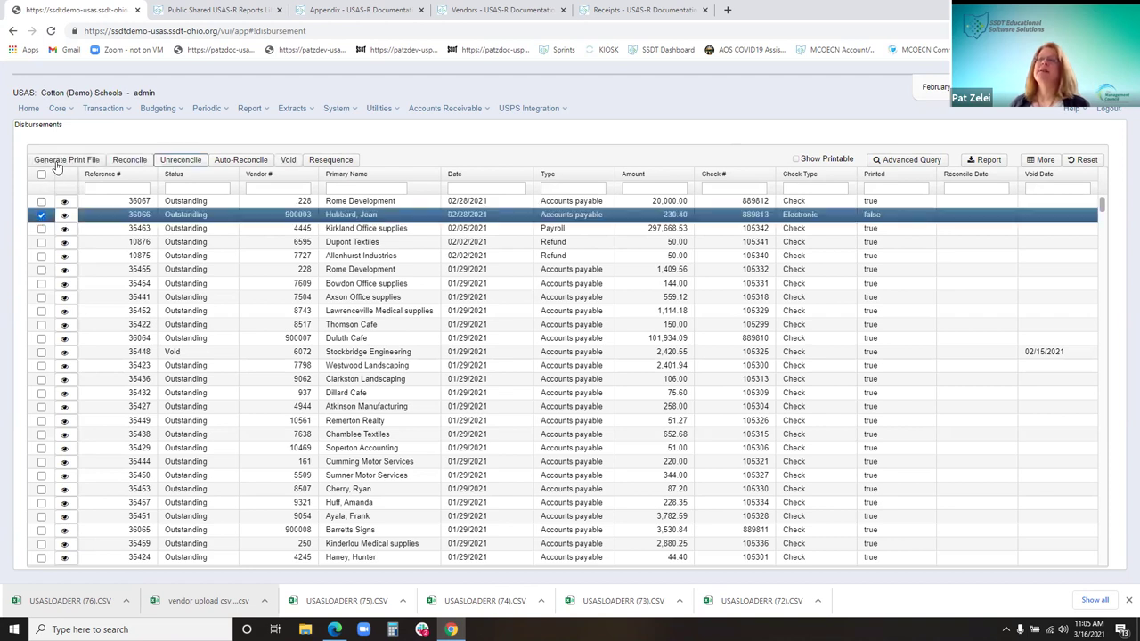
click(129, 160)
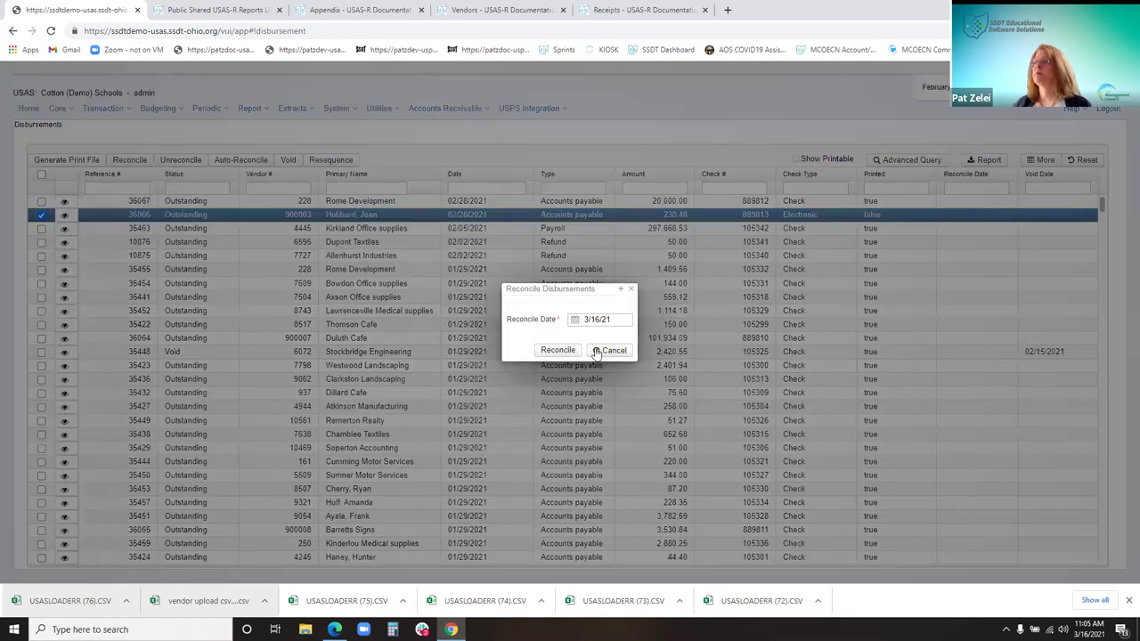
click(543, 353)
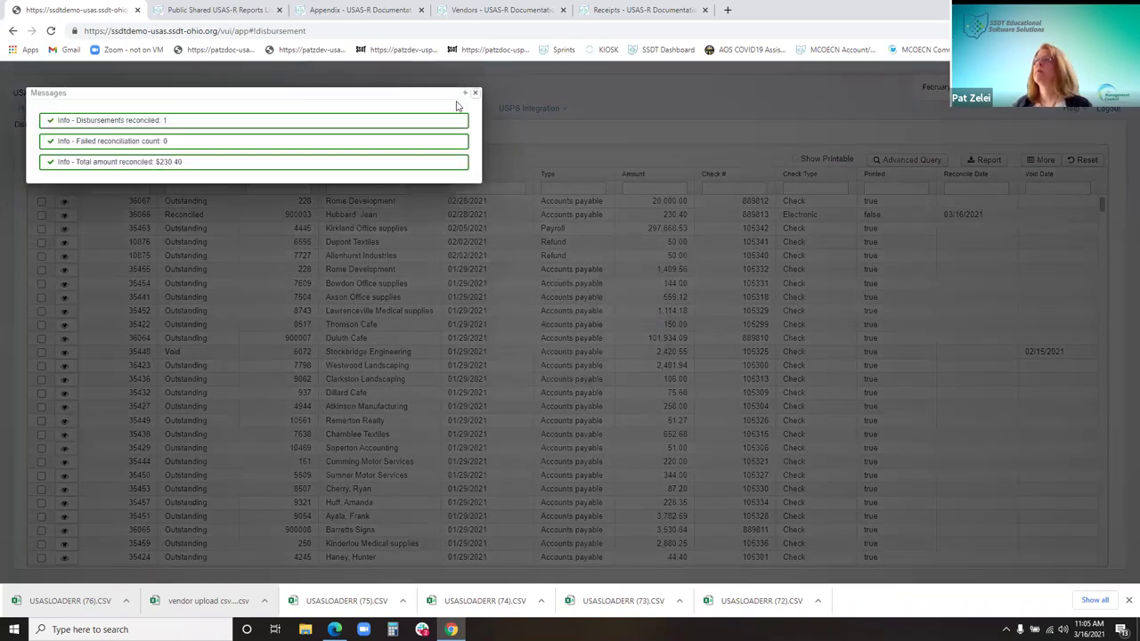
click(476, 93)
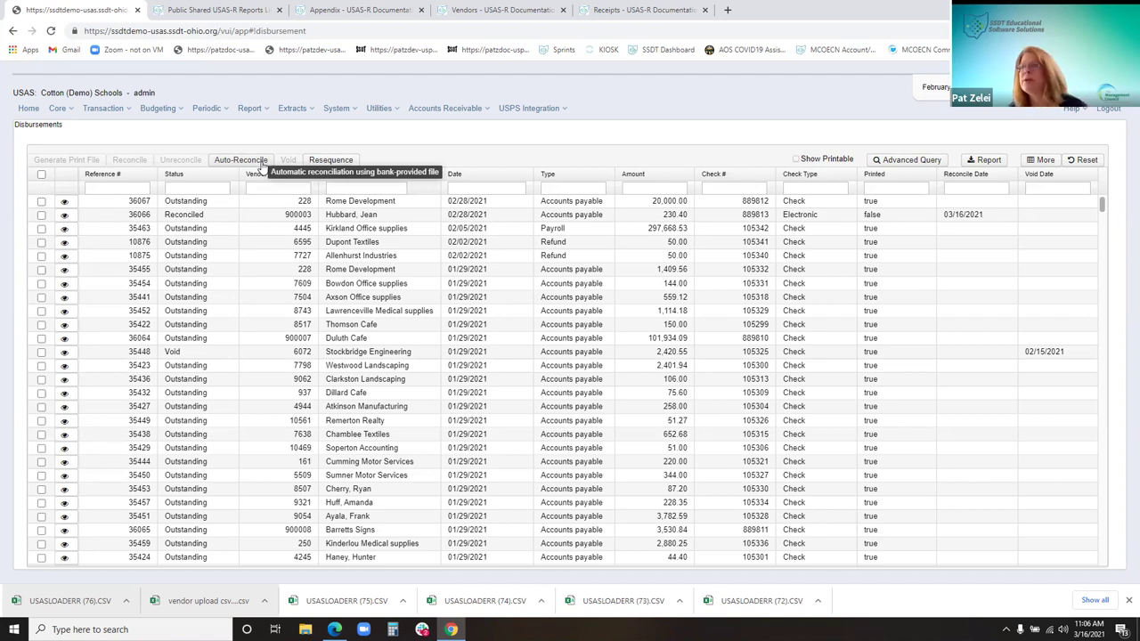
- Select Rome Development's 20,000.00 disbursement 36067 in the Disbursements grid
click(395, 110)
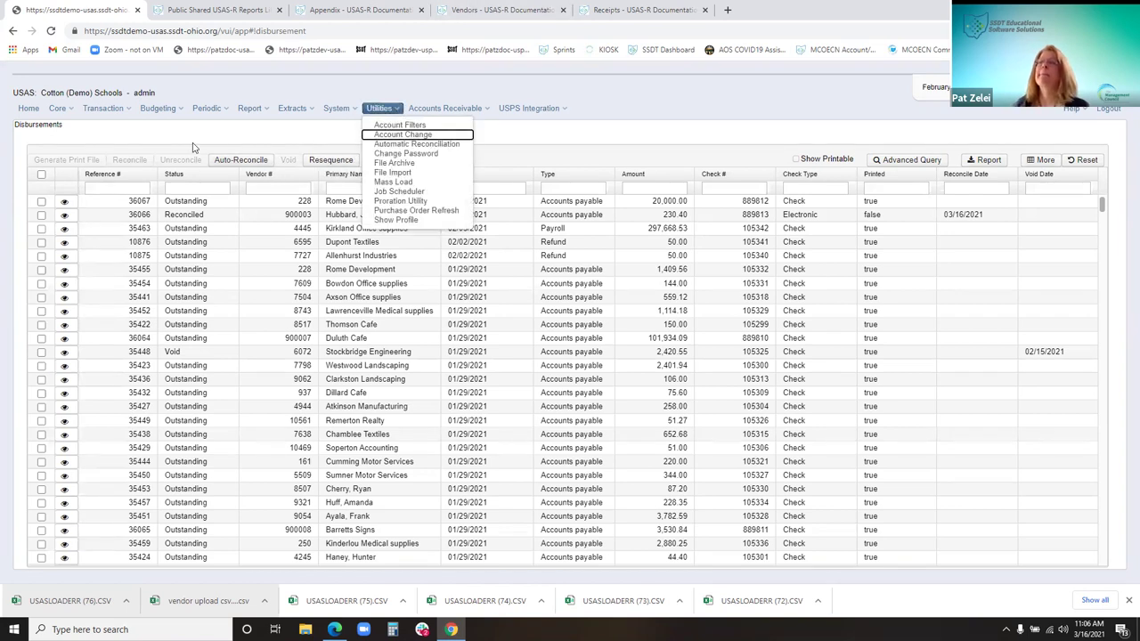
click(160, 155)
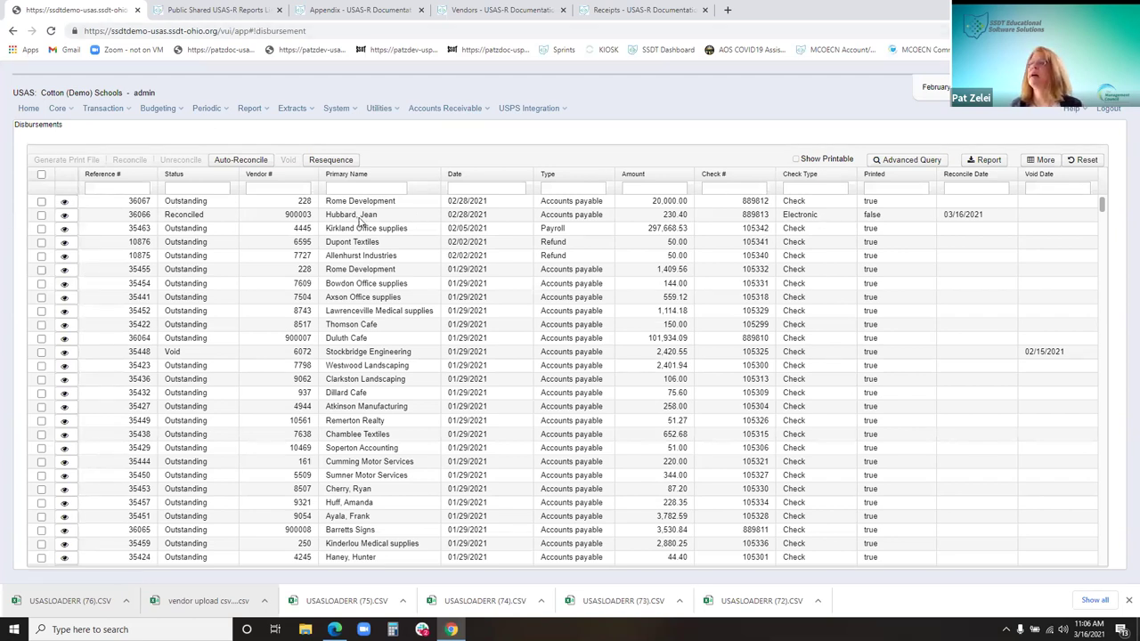
click(42, 203)
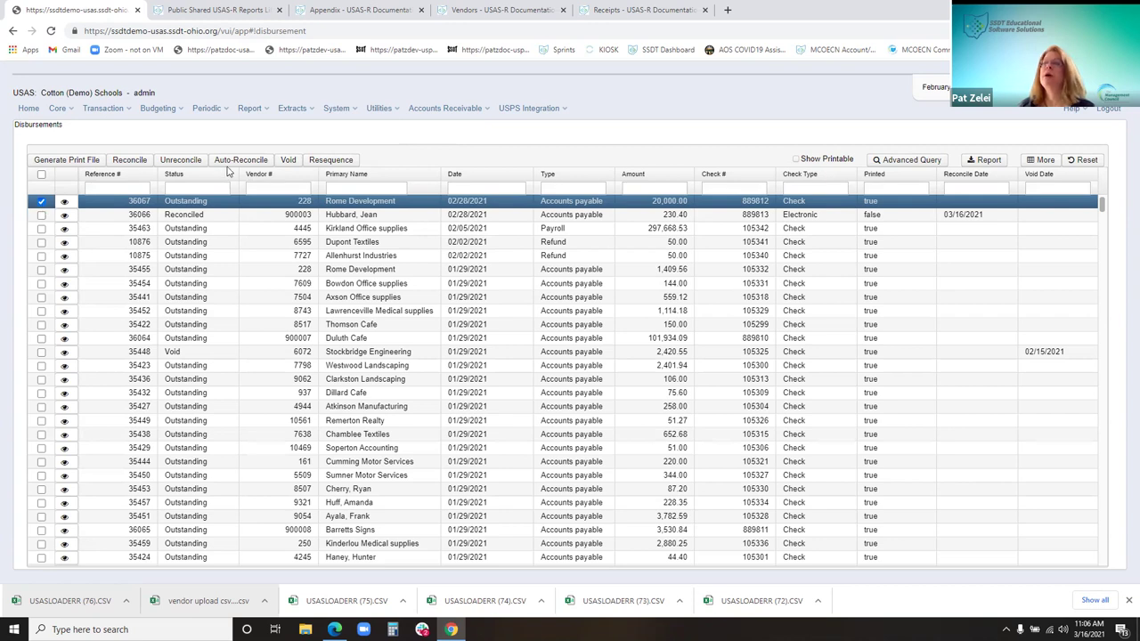
- Void disbursement 36067 as of 3/16/21, leaving its invoice items unvoided
click(290, 162)
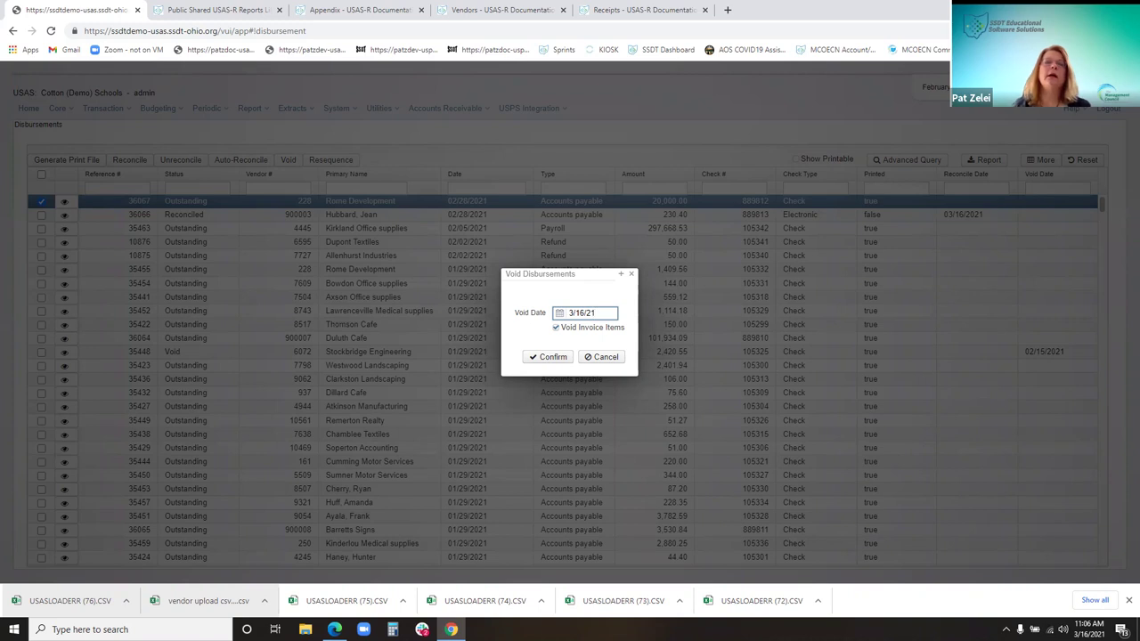
click(562, 328)
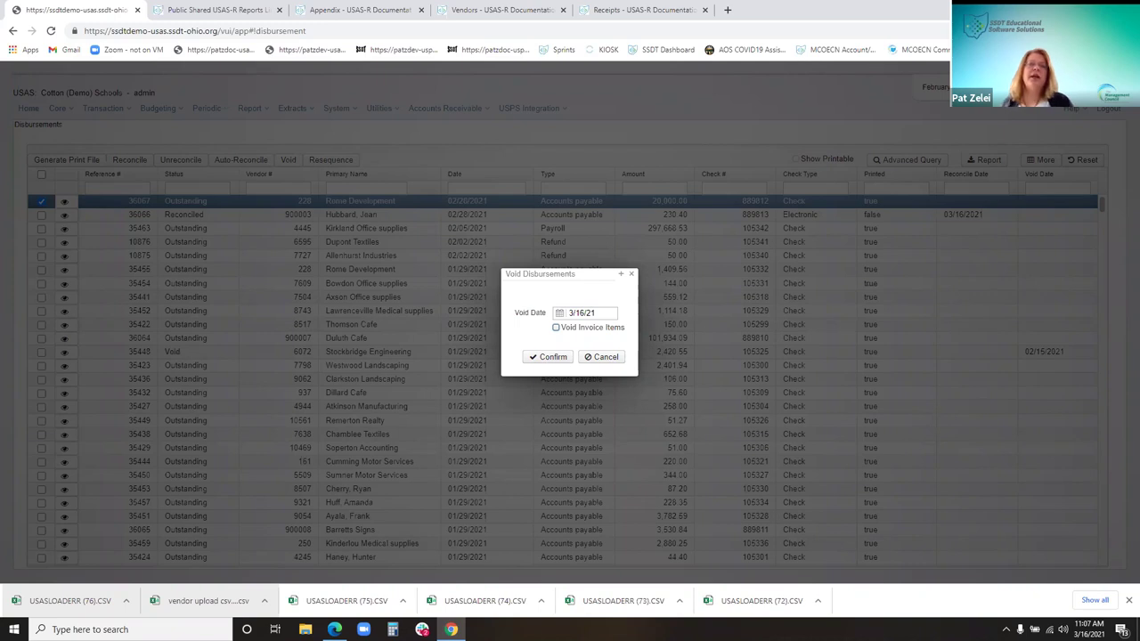
click(549, 358)
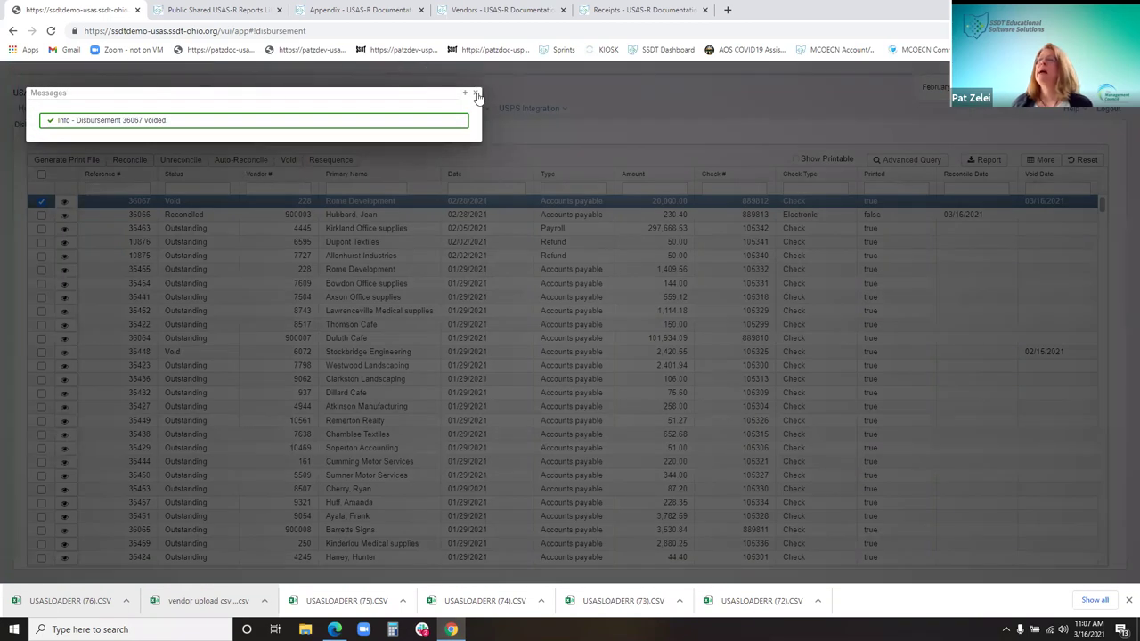
- Go to Payables and select Rome Development's 20,000.00 payable
click(477, 94)
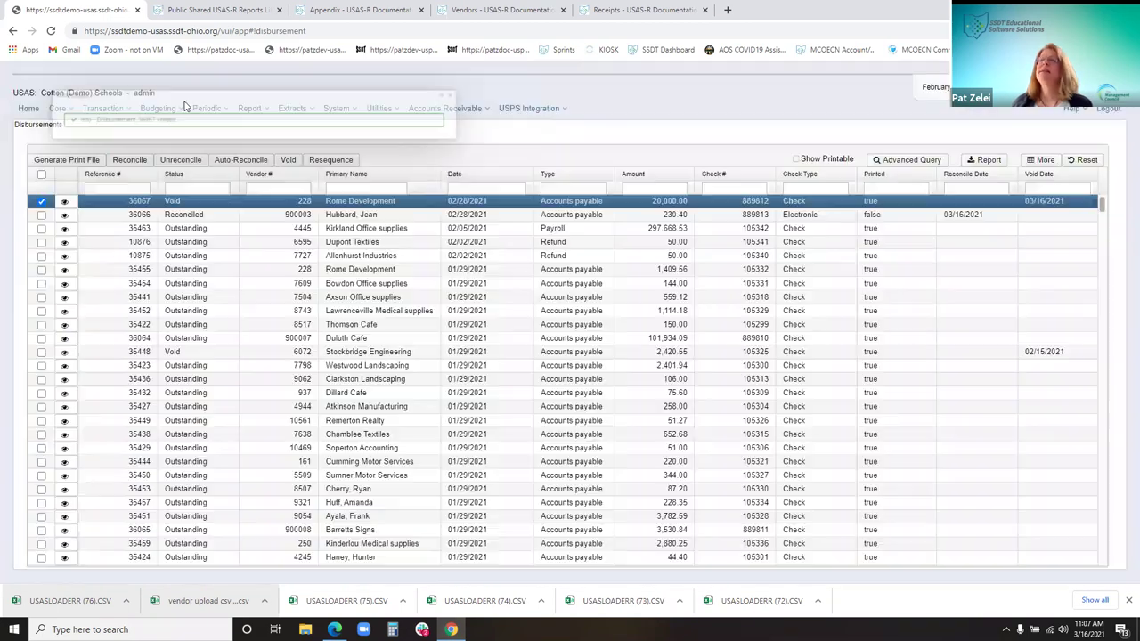
click(98, 108)
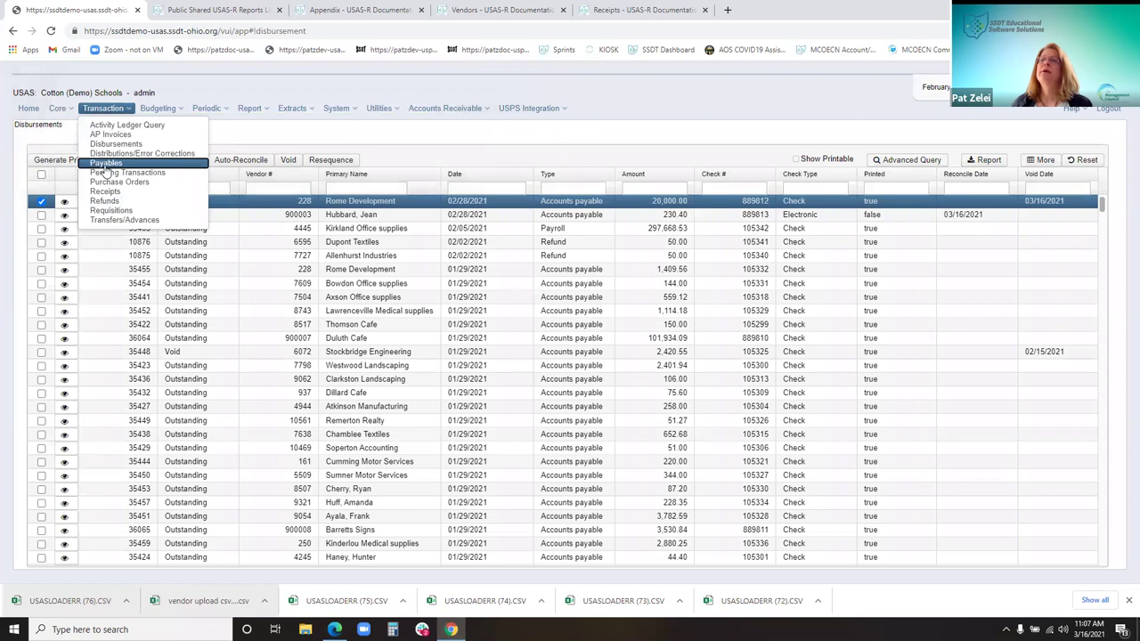
click(106, 163)
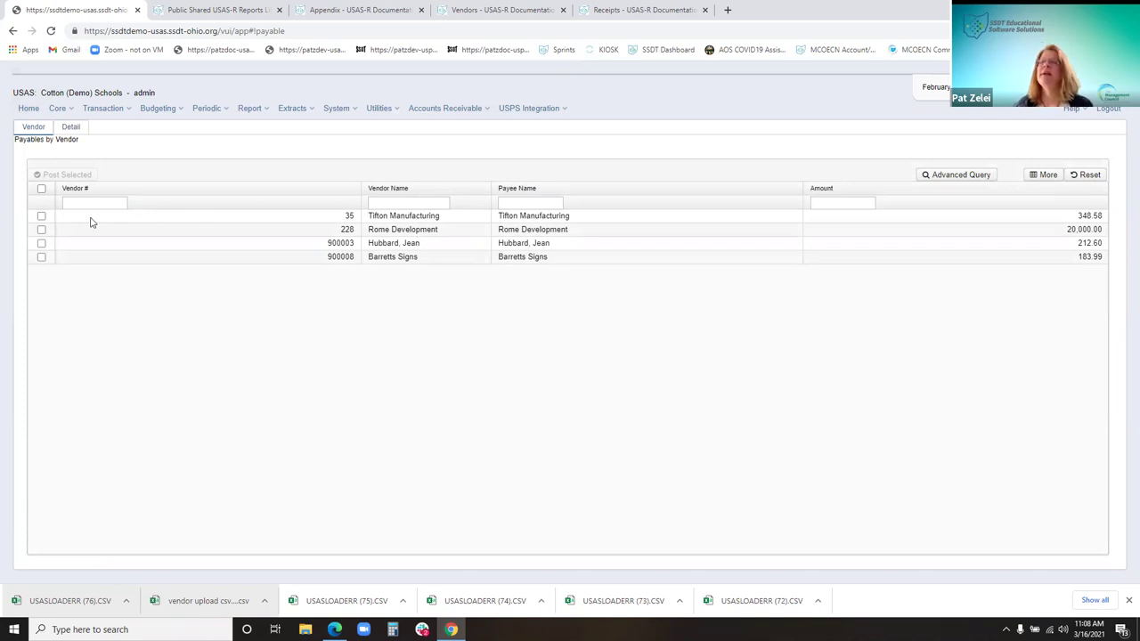
click(41, 230)
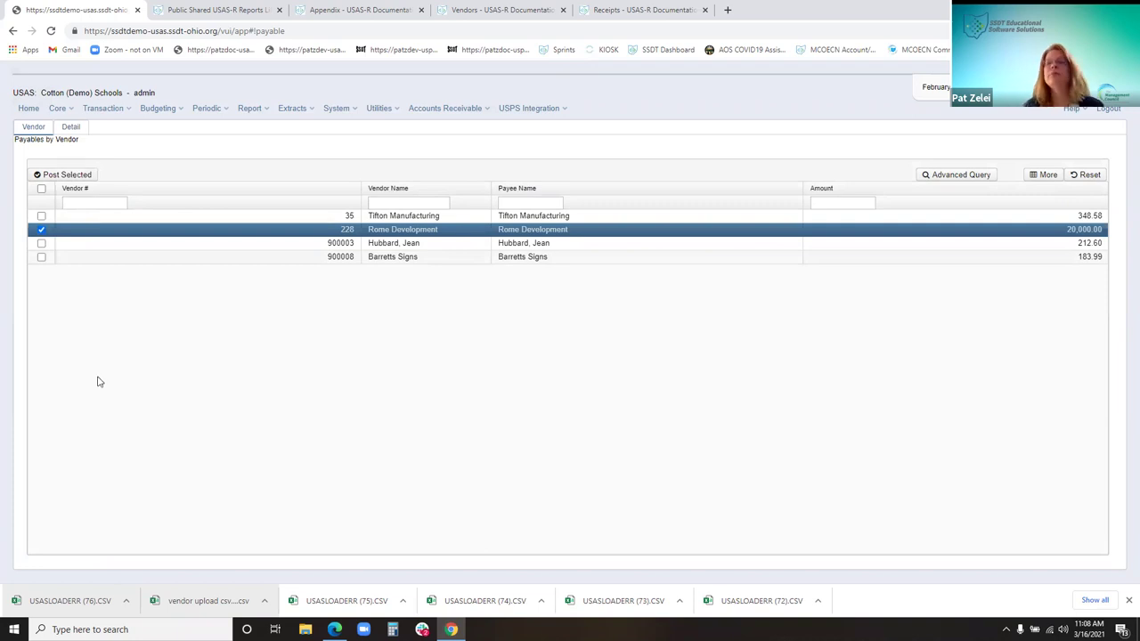
- Post the payable as a new disbursement dated 3/17/21 and continue past the results
click(61, 174)
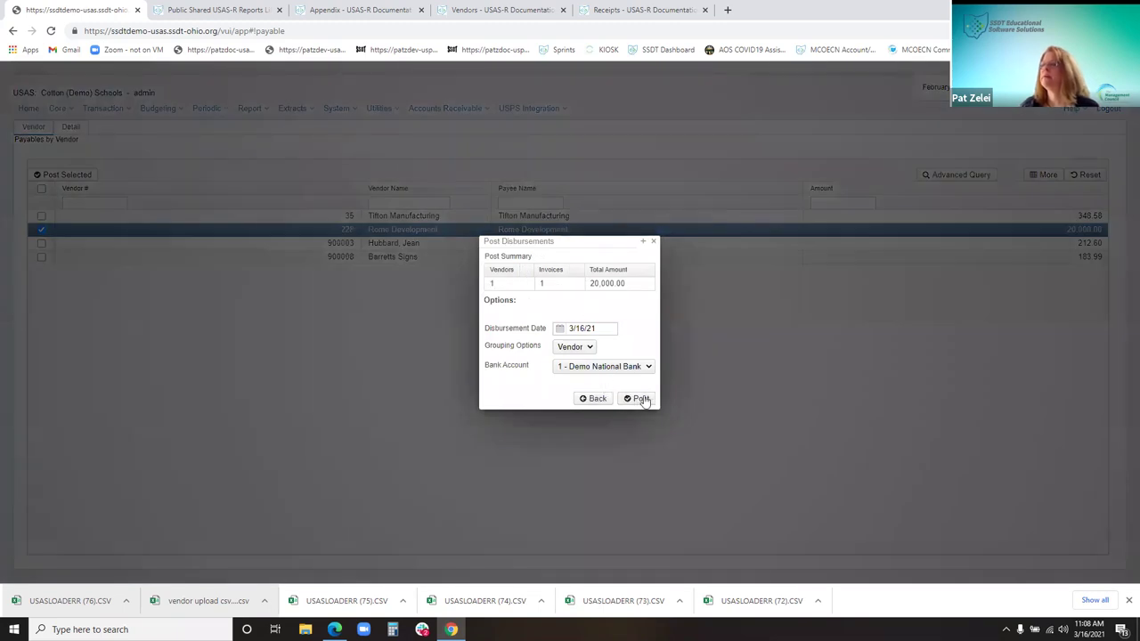
key(BackSpace)
key(BackSpace)
text(17)
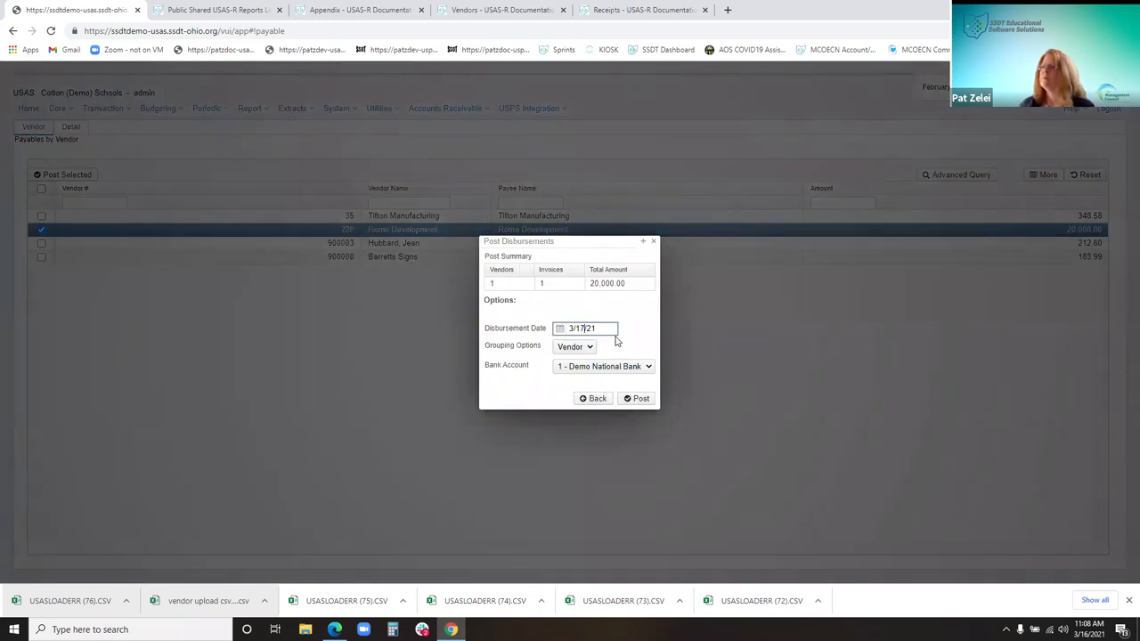
click(640, 399)
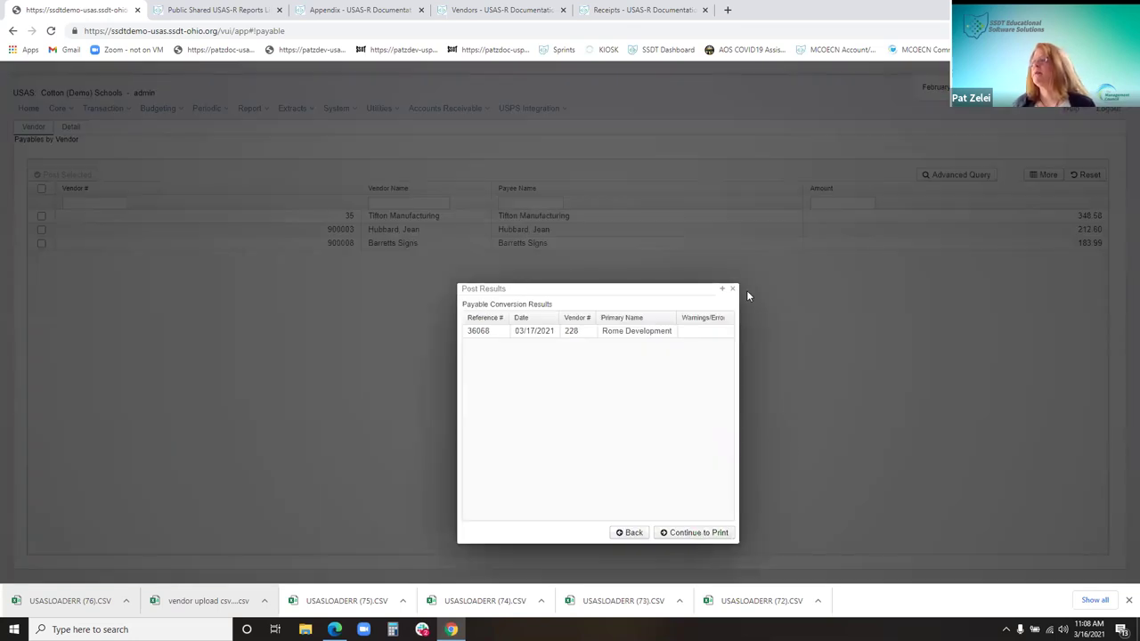
click(698, 533)
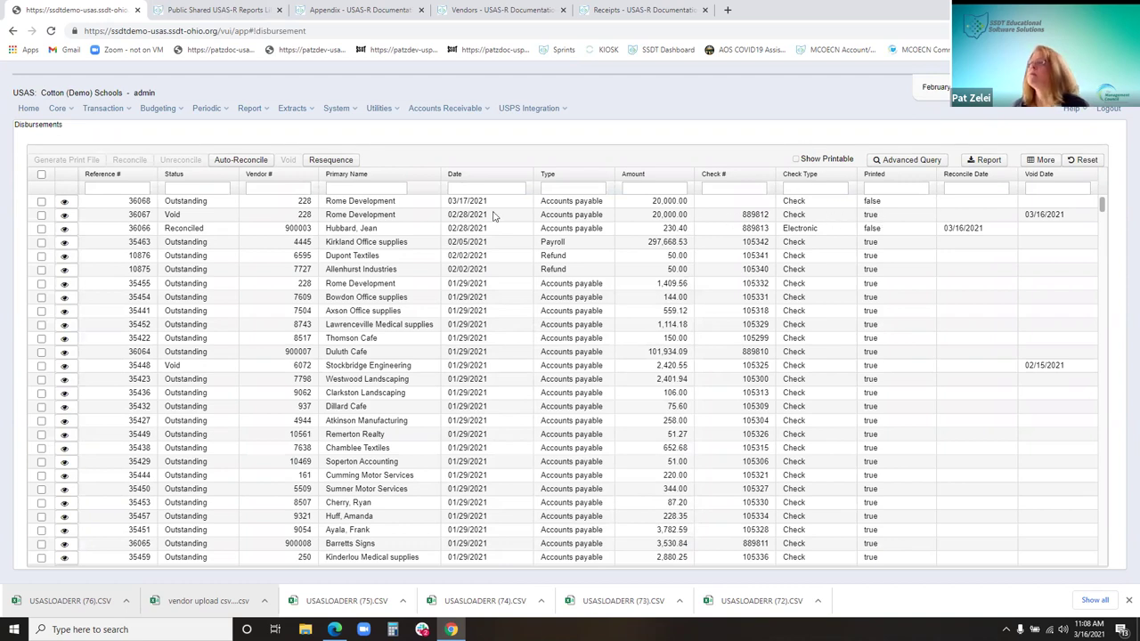
click(41, 215)
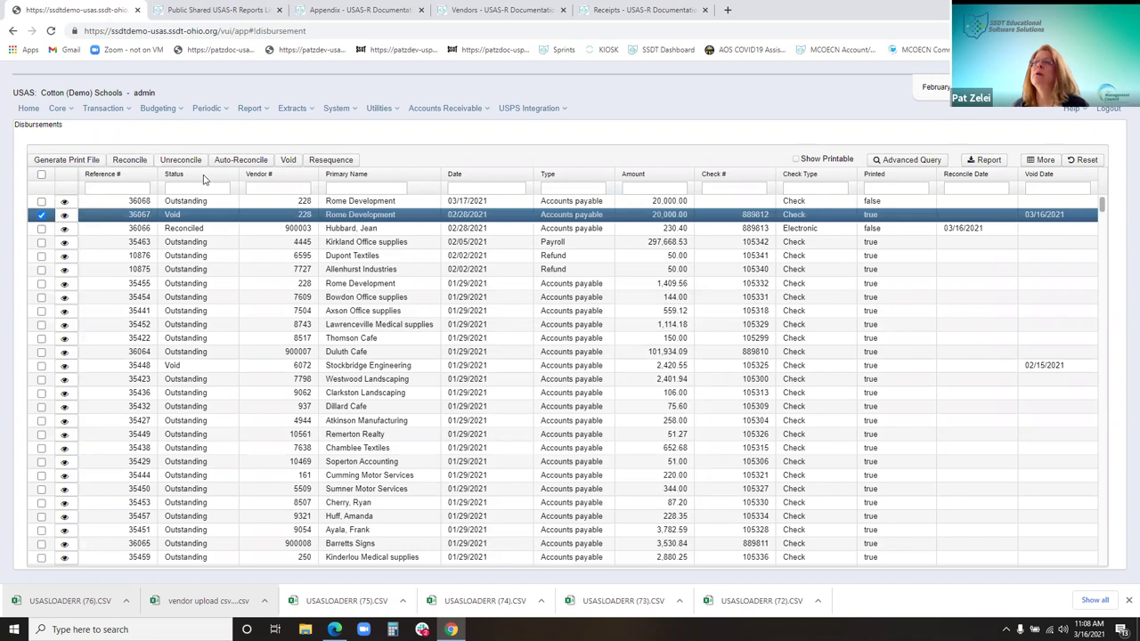
click(286, 160)
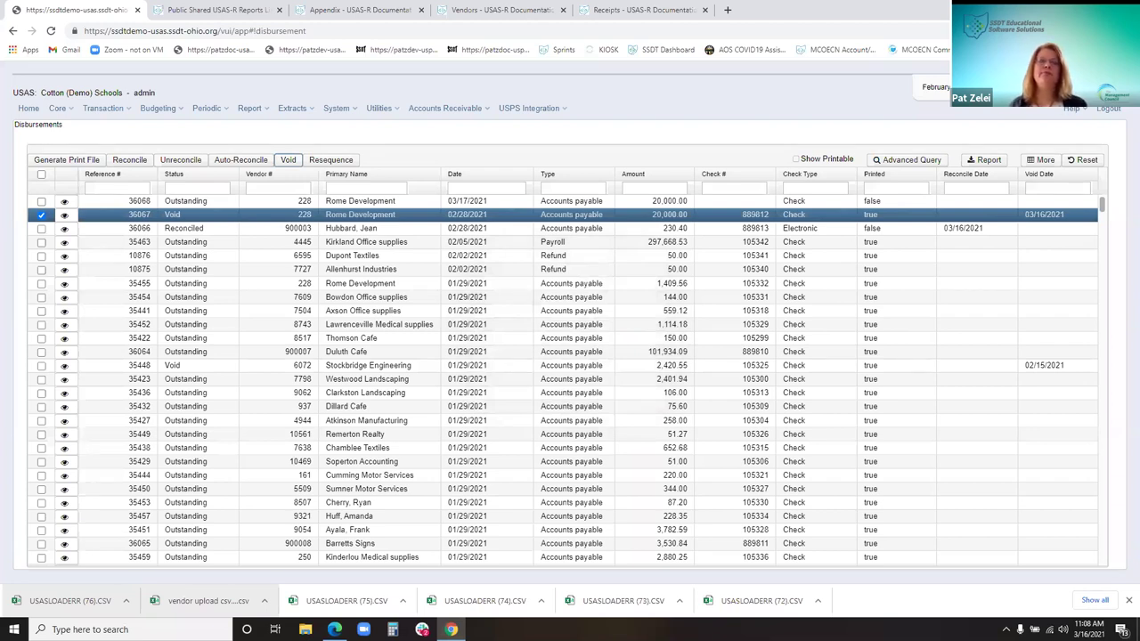
- In disbursement 36067's details, change the void date from 3/16/21 to 02/28/21 and save
click(65, 215)
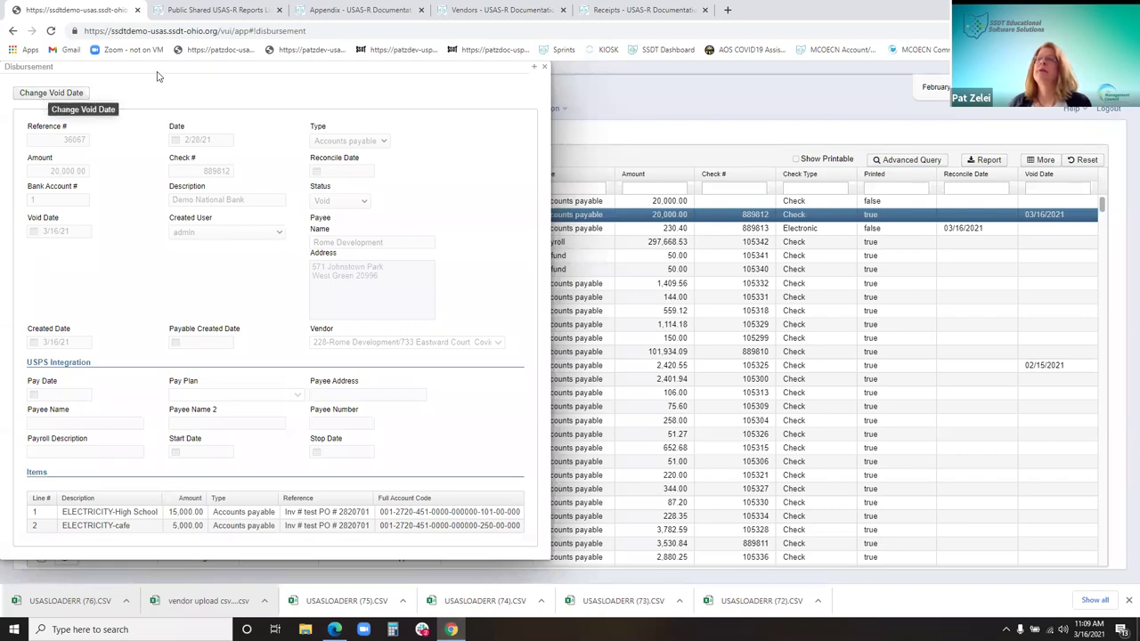
drag(189, 68, 301, 61)
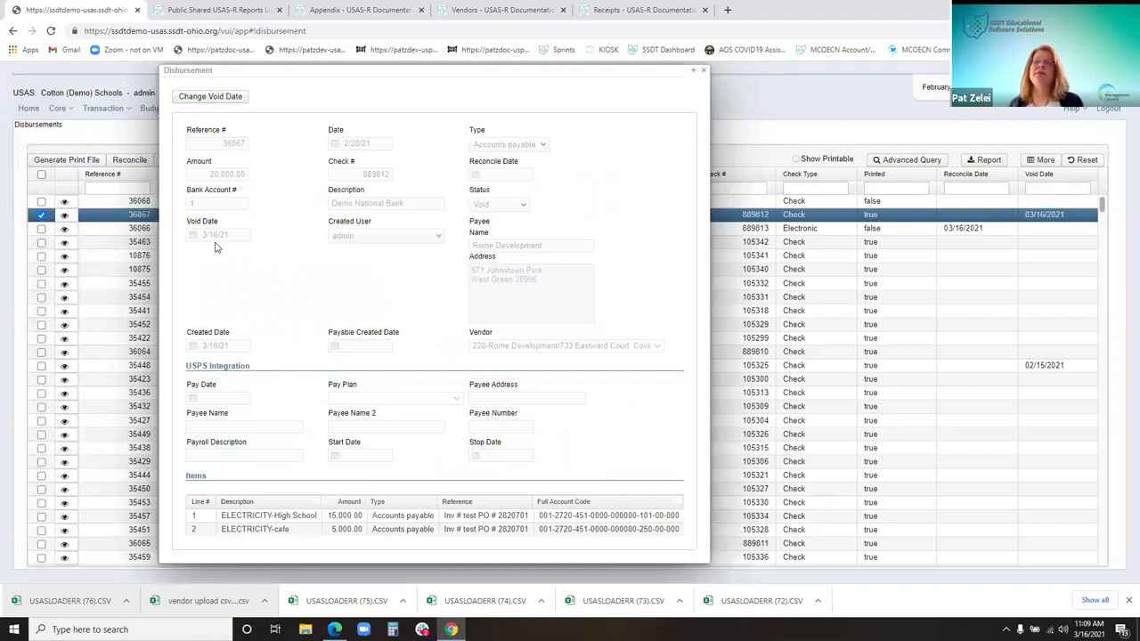
click(217, 98)
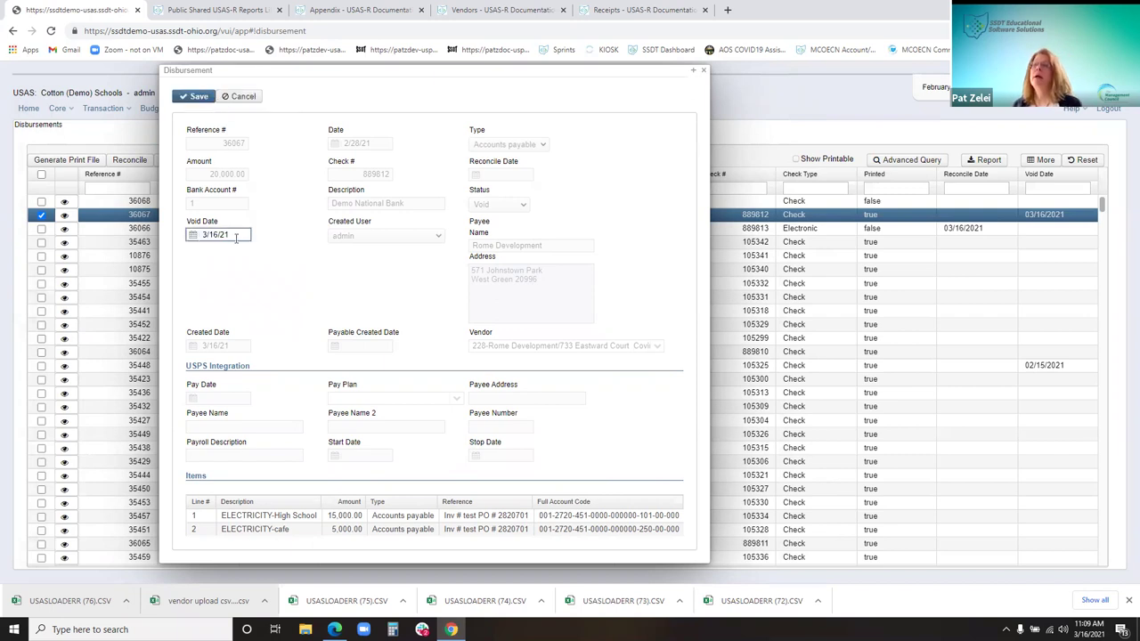
drag(236, 234, 51, 250)
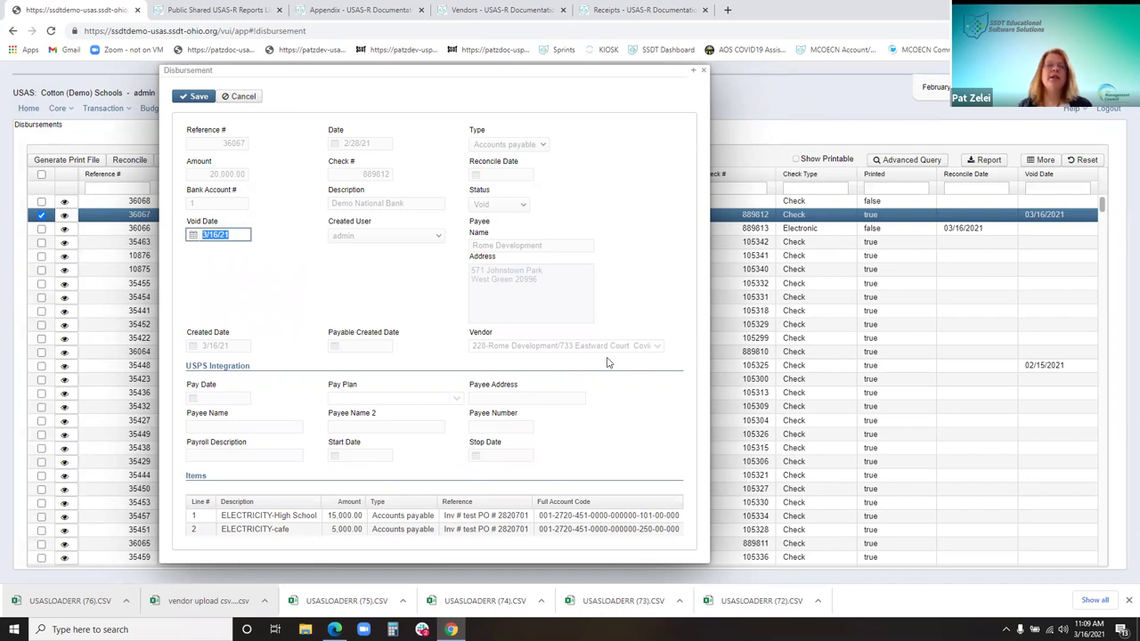
text(02/28/2)
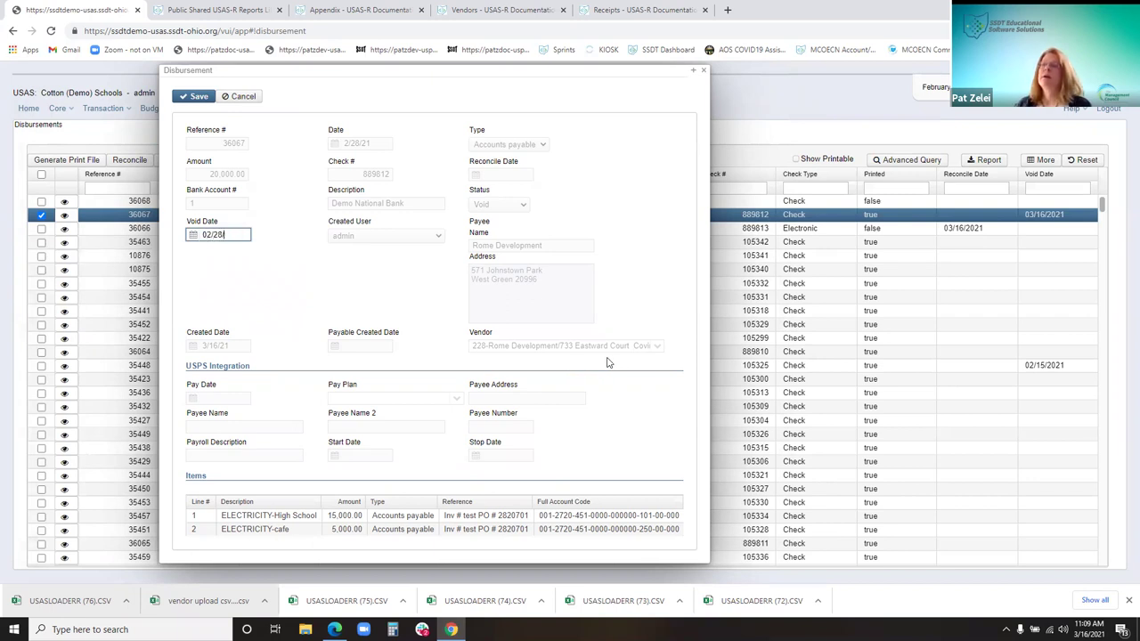
text(1)
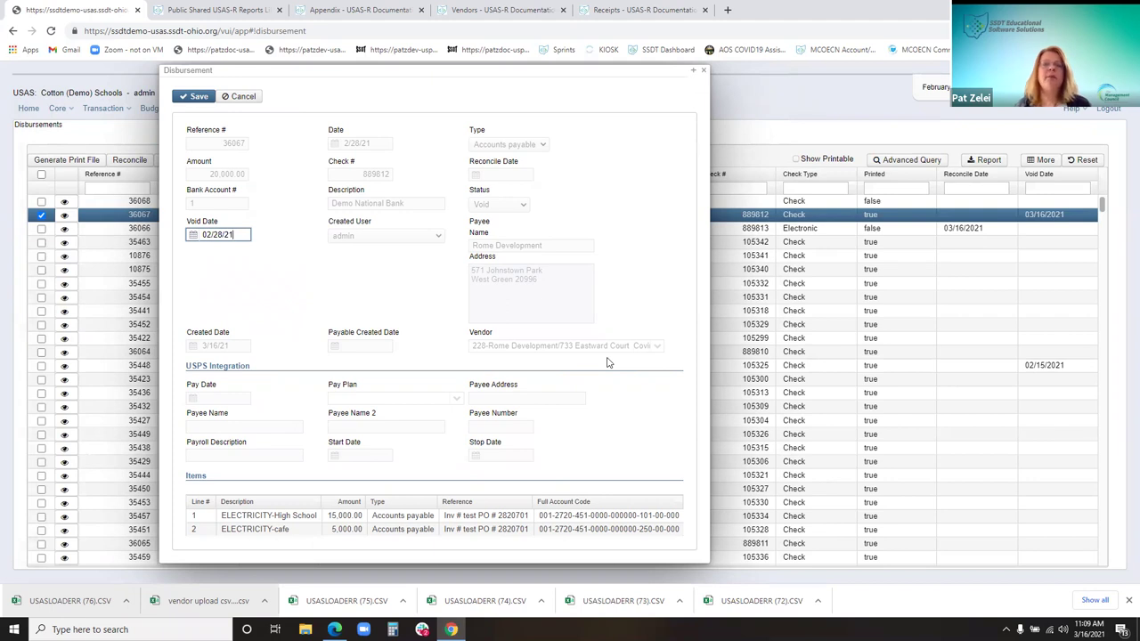
click(194, 98)
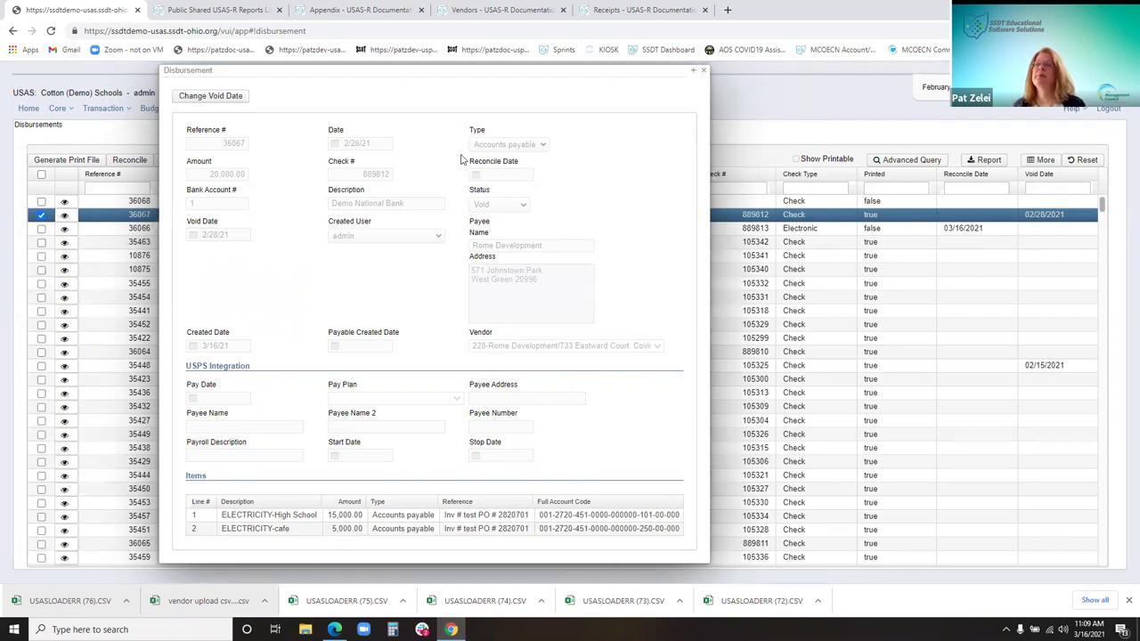
click(704, 69)
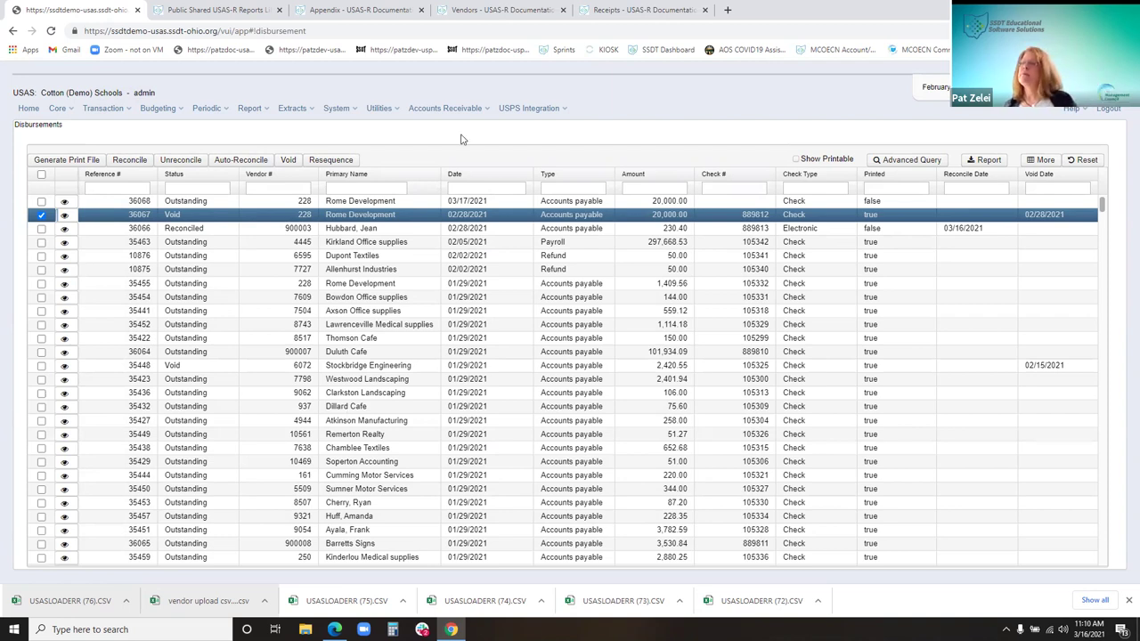
- Filter Check # to =105325 and move the Void Date column next to Type
click(718, 187)
text(=105325)
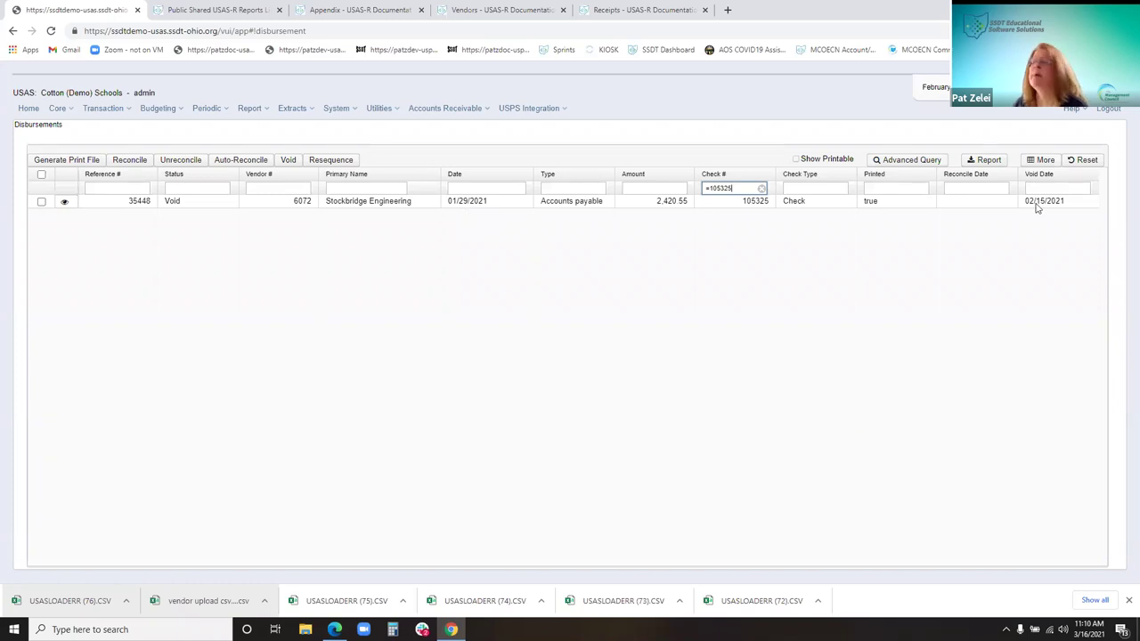
drag(1044, 178, 580, 191)
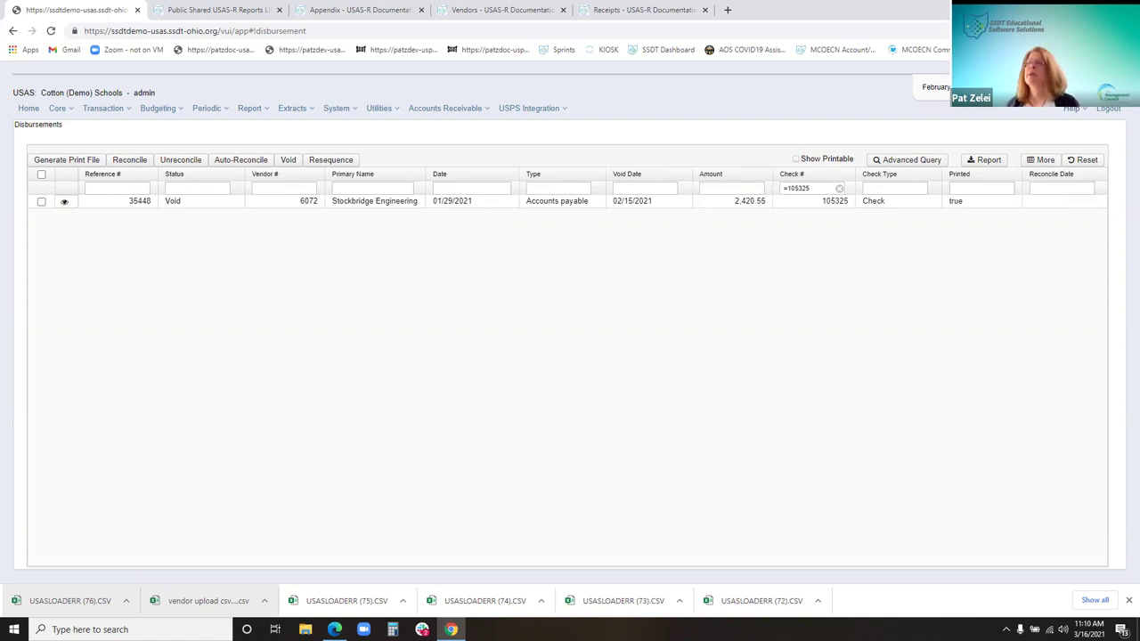
- Change disbursement 35448's void date from 2/15/21 to 01/31/21, then clear the check filter
click(41, 201)
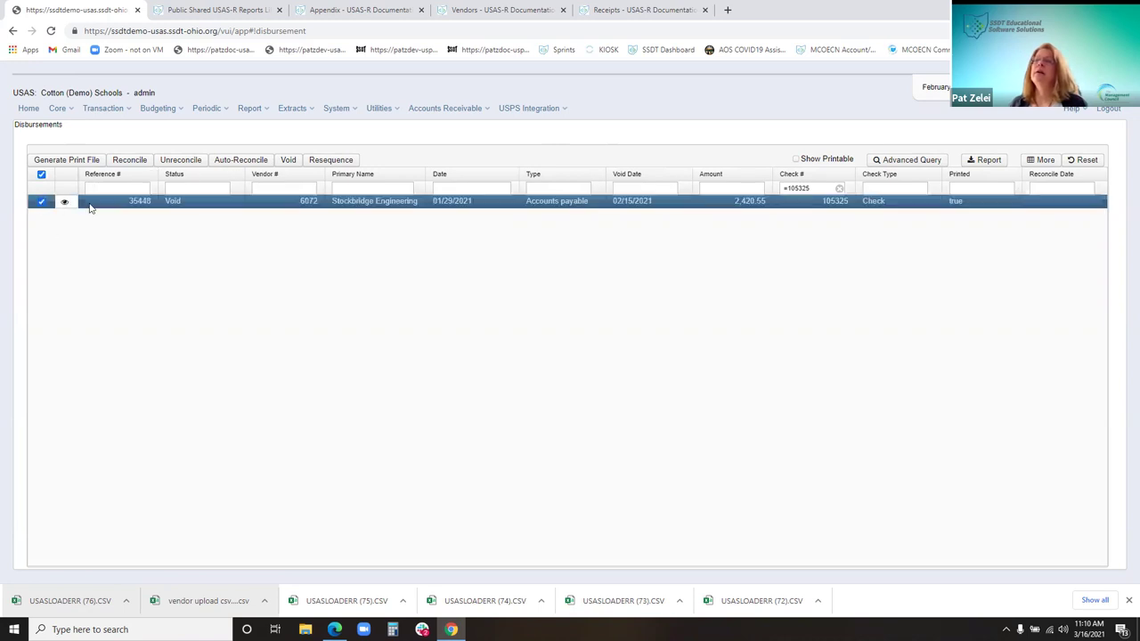
click(65, 204)
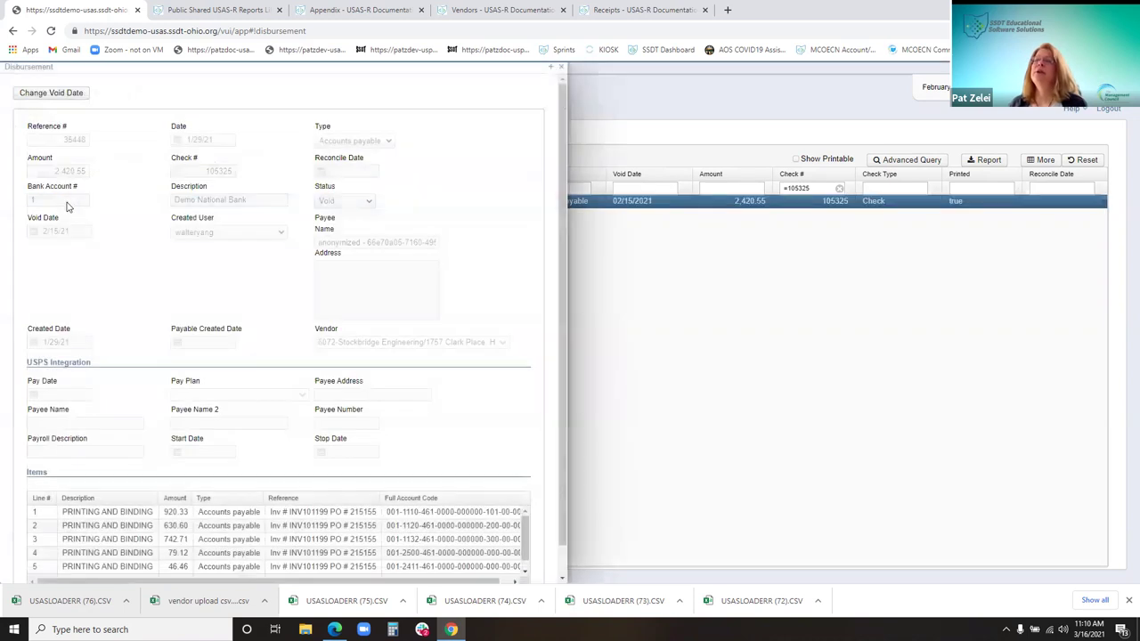
click(41, 91)
drag(84, 229, 3, 236)
text(01/31/21)
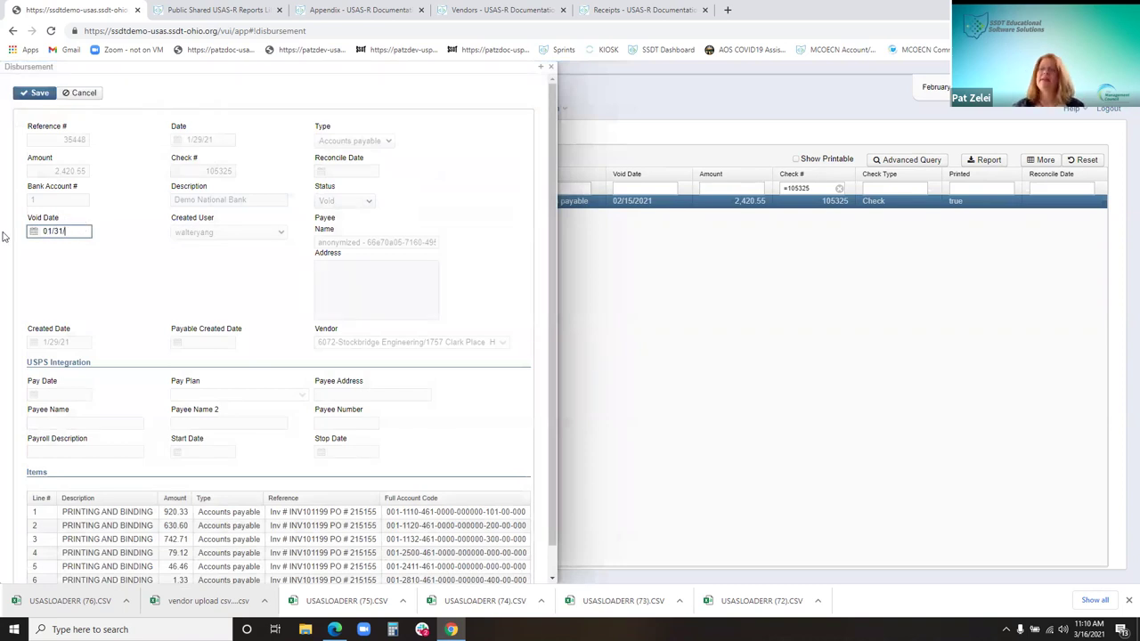
click(32, 95)
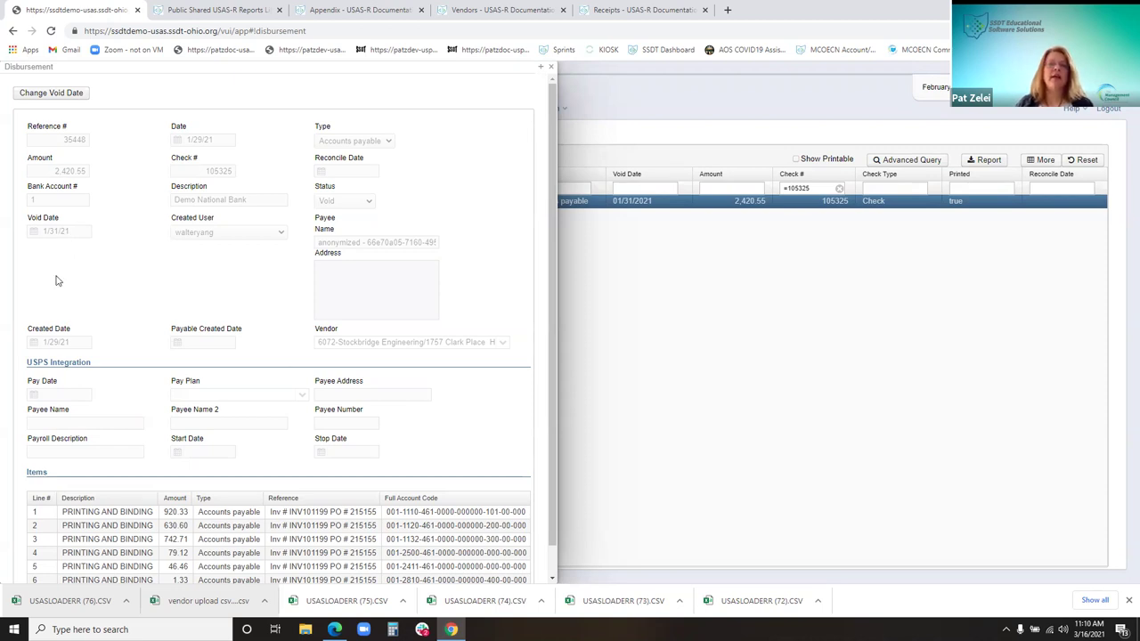
click(550, 67)
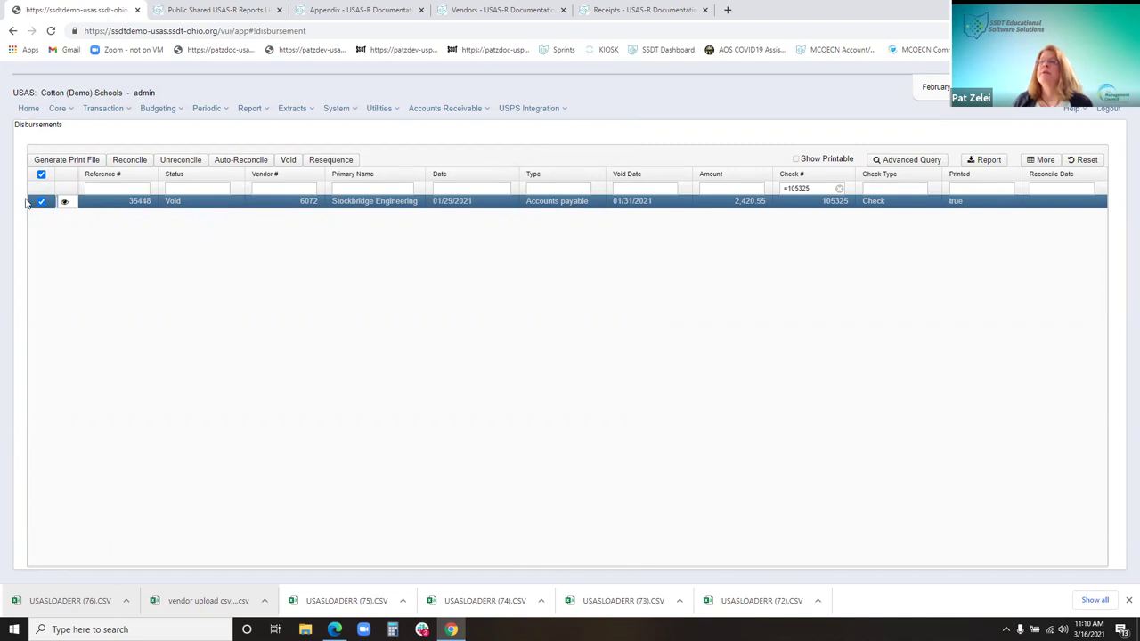
click(41, 175)
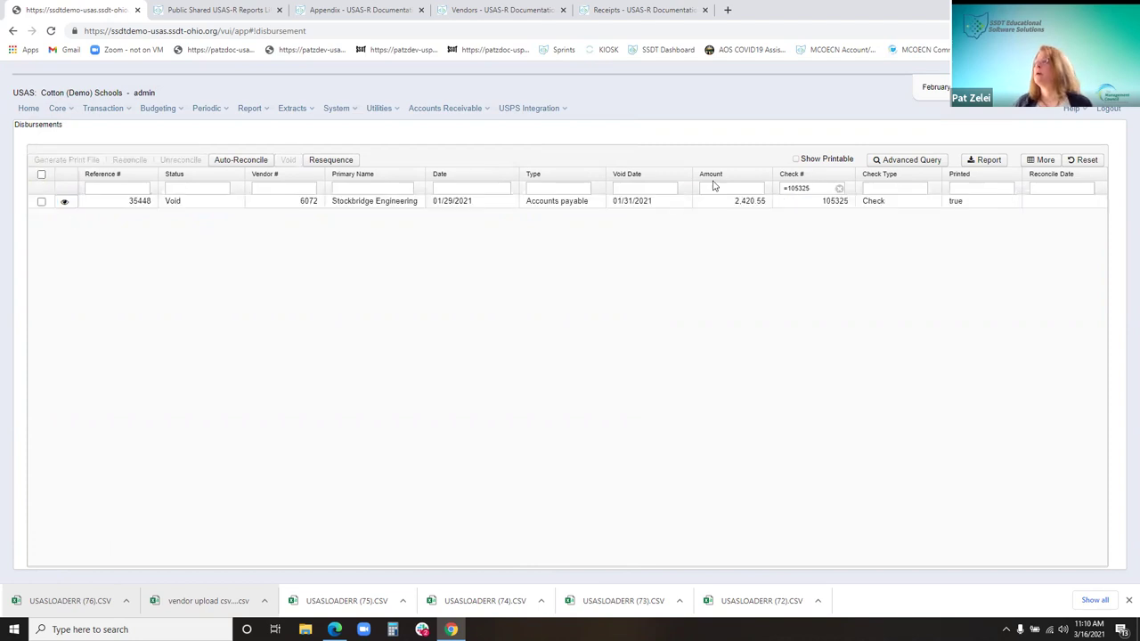
click(839, 188)
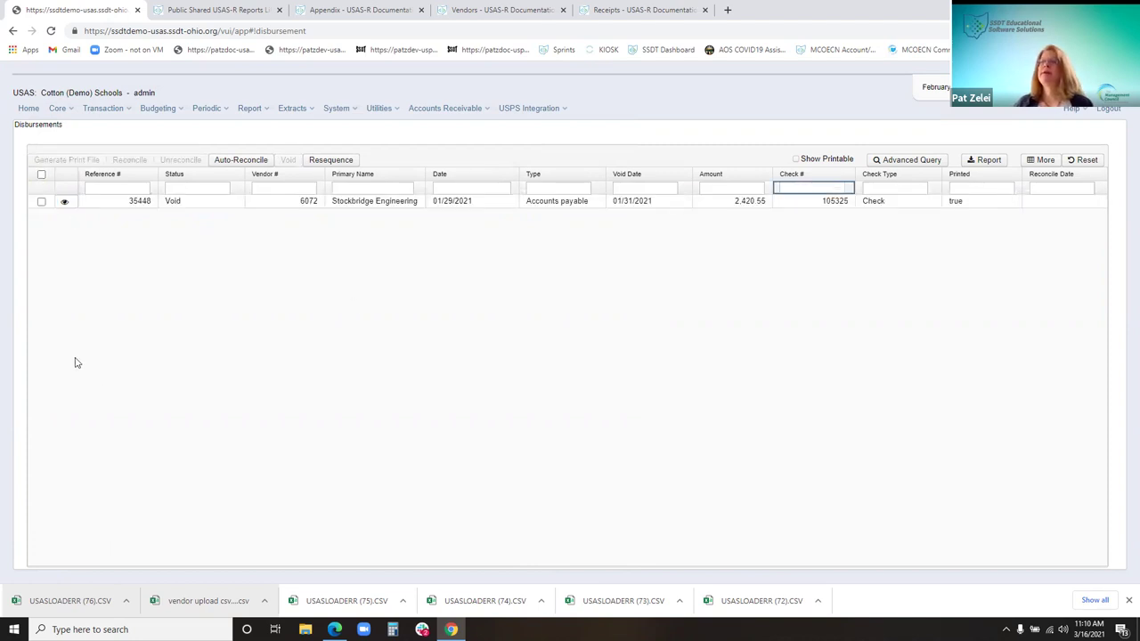
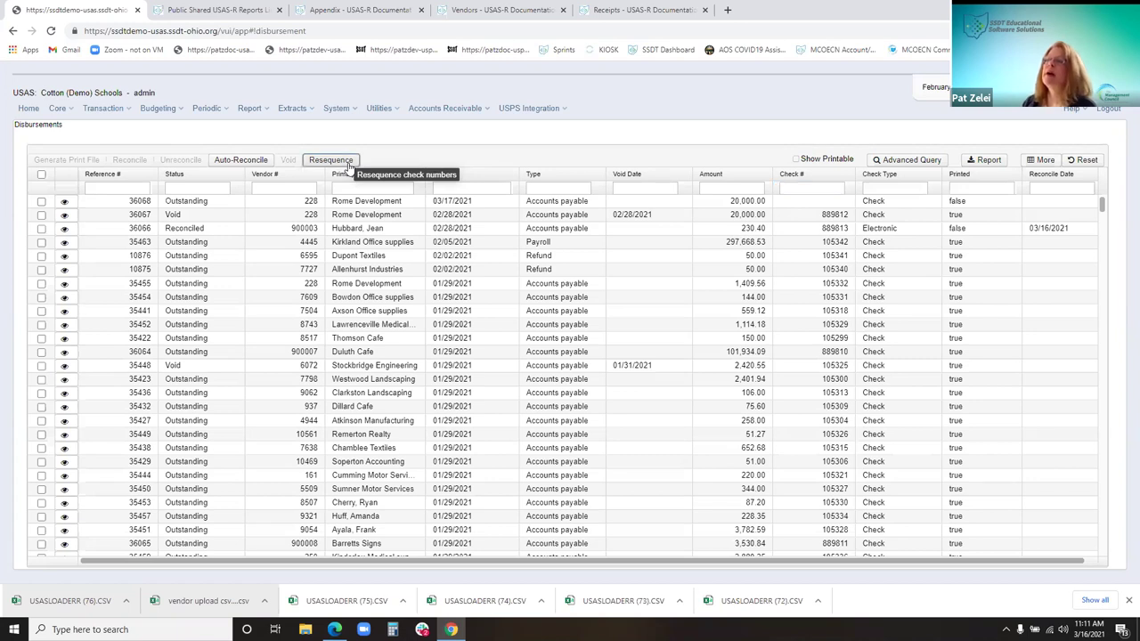
- Set up resequencing of disbursement check numbers, voiding the old checks with void date 3/16/21
click(335, 162)
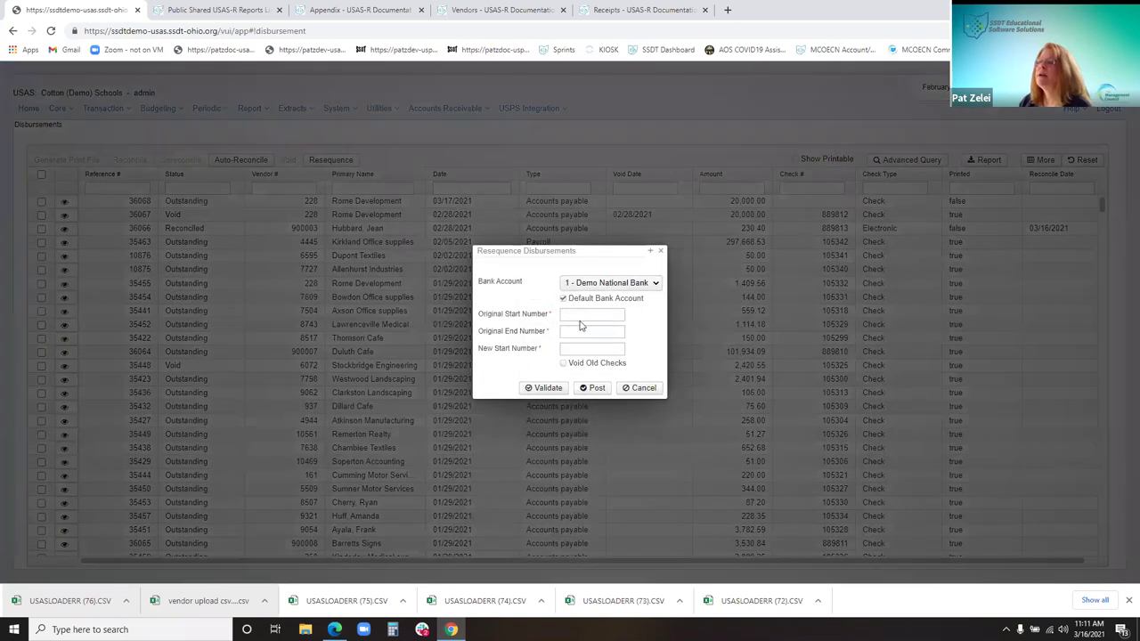
click(583, 316)
click(578, 334)
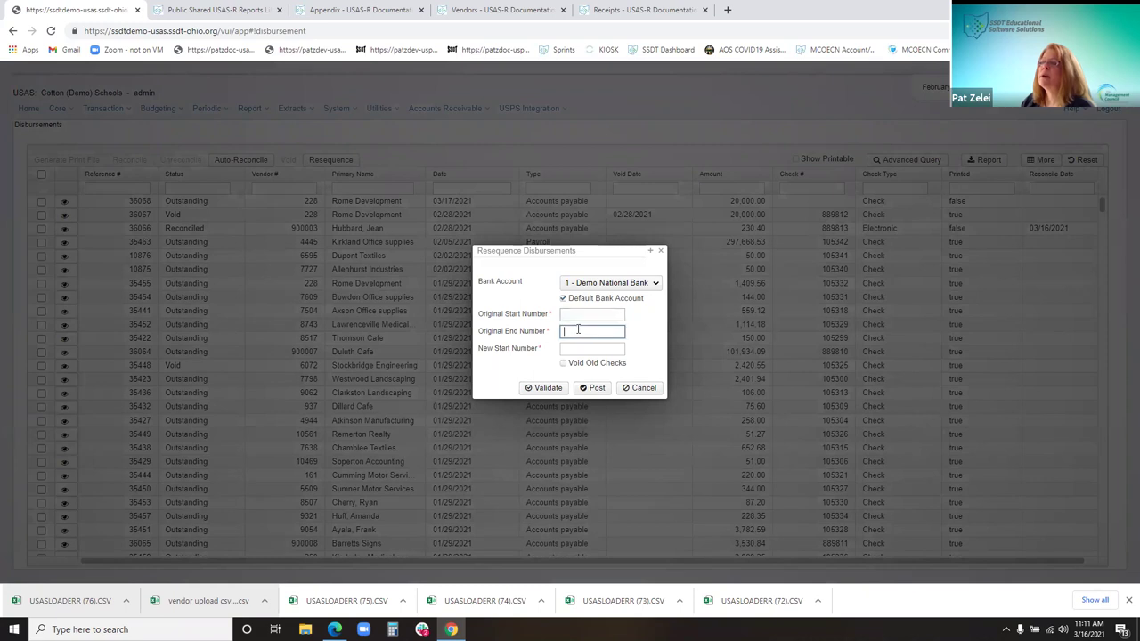
click(575, 348)
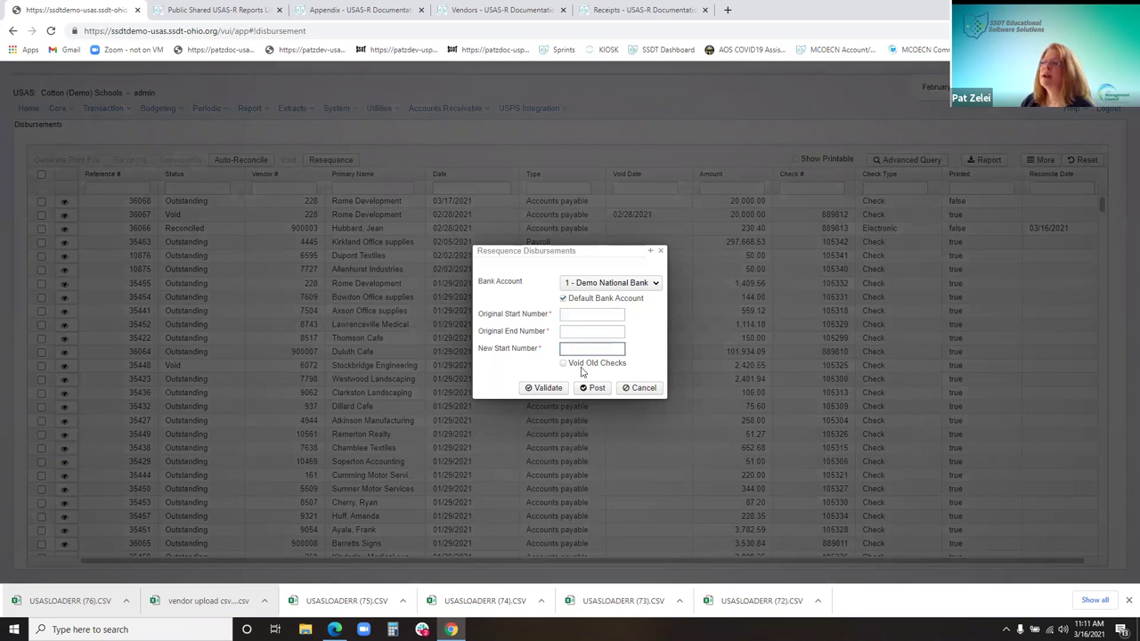
click(575, 368)
click(575, 365)
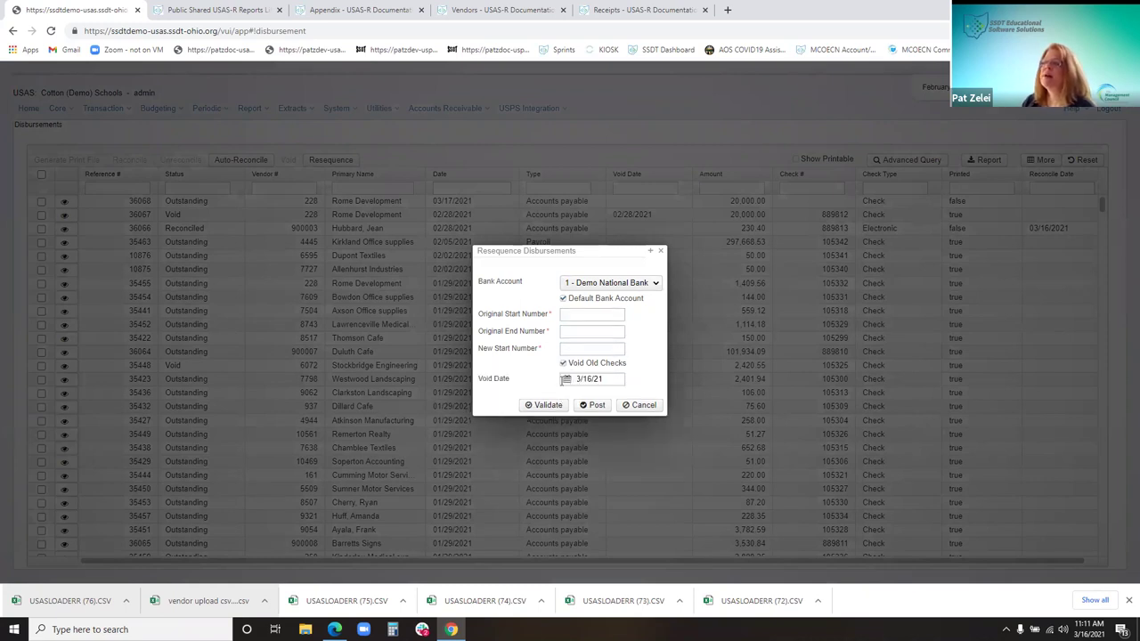
click(604, 380)
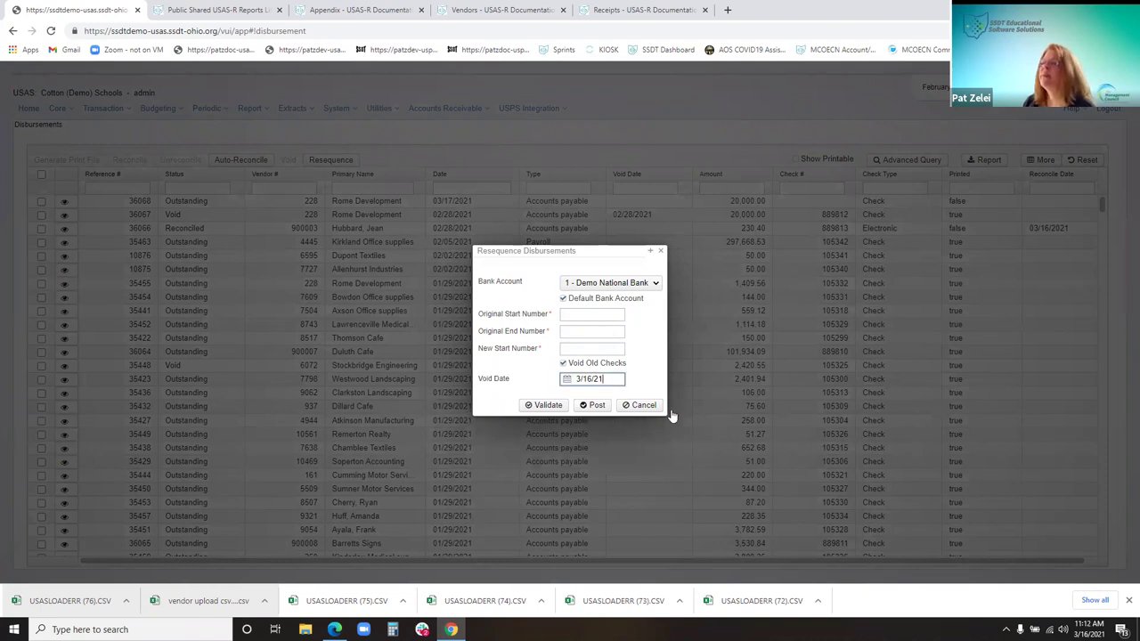
- Abandon the resequencing without posting and open the Activity Ledger query
click(659, 250)
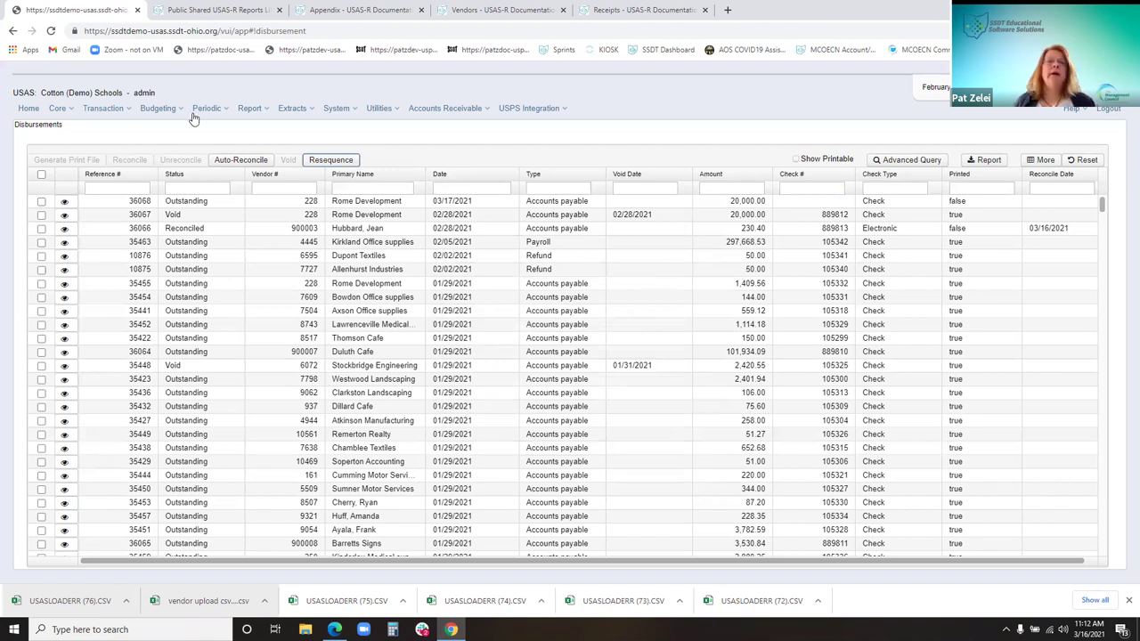
click(113, 109)
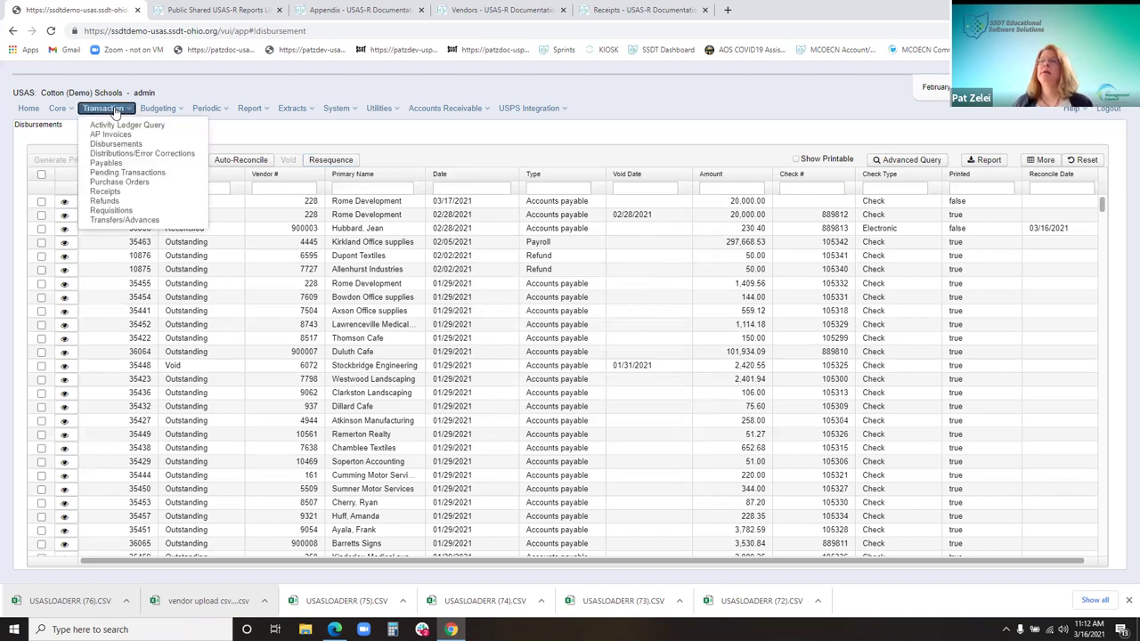
click(170, 129)
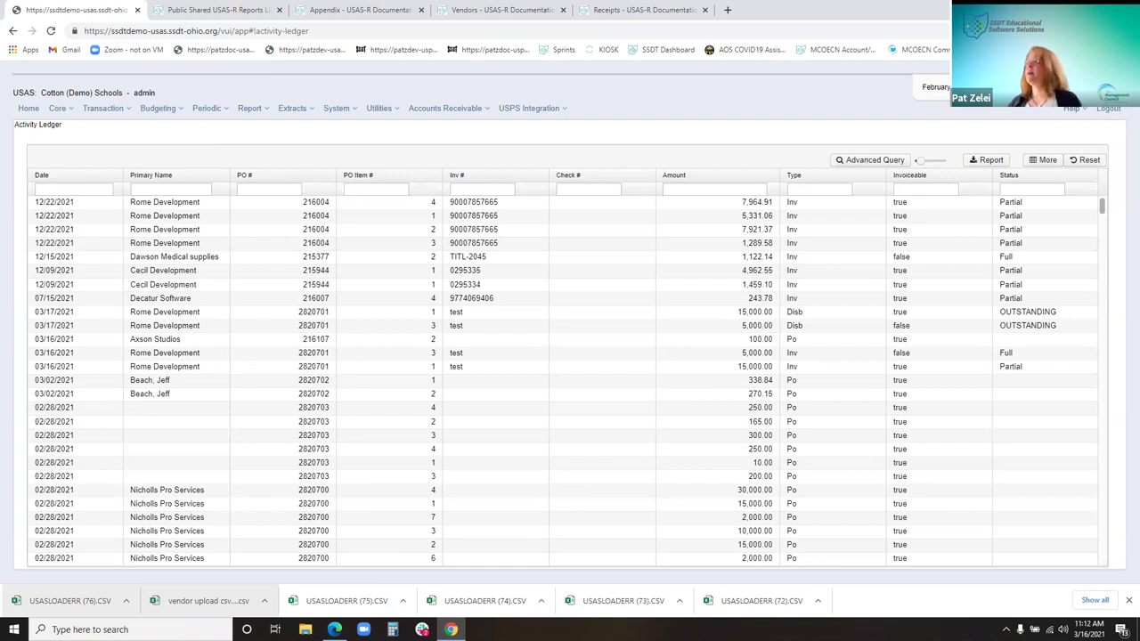
click(1048, 165)
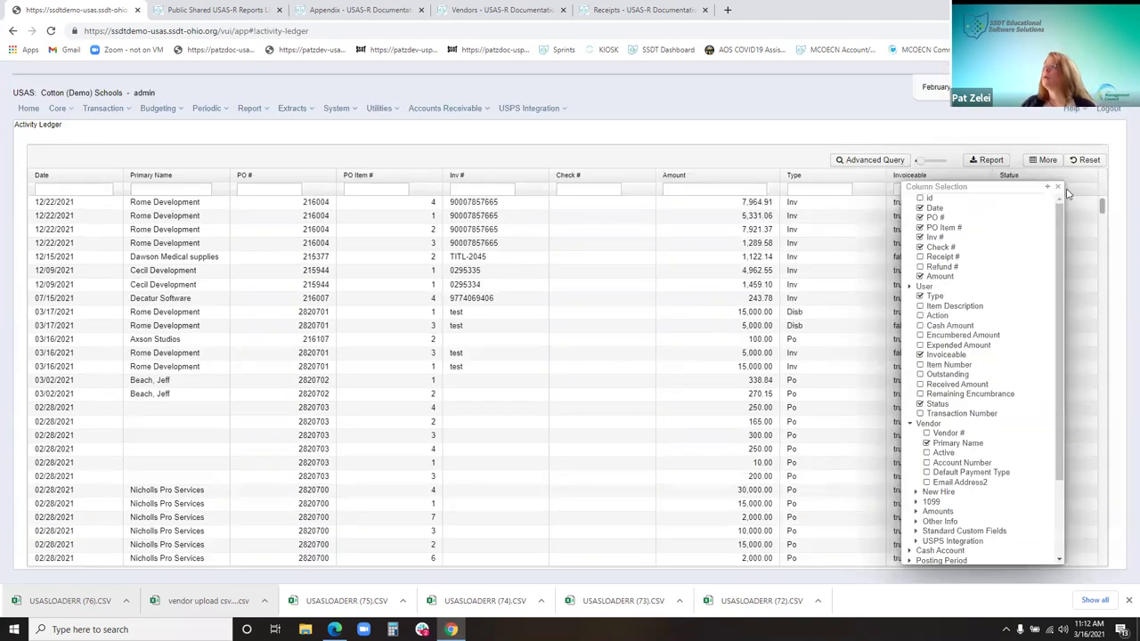
click(1059, 189)
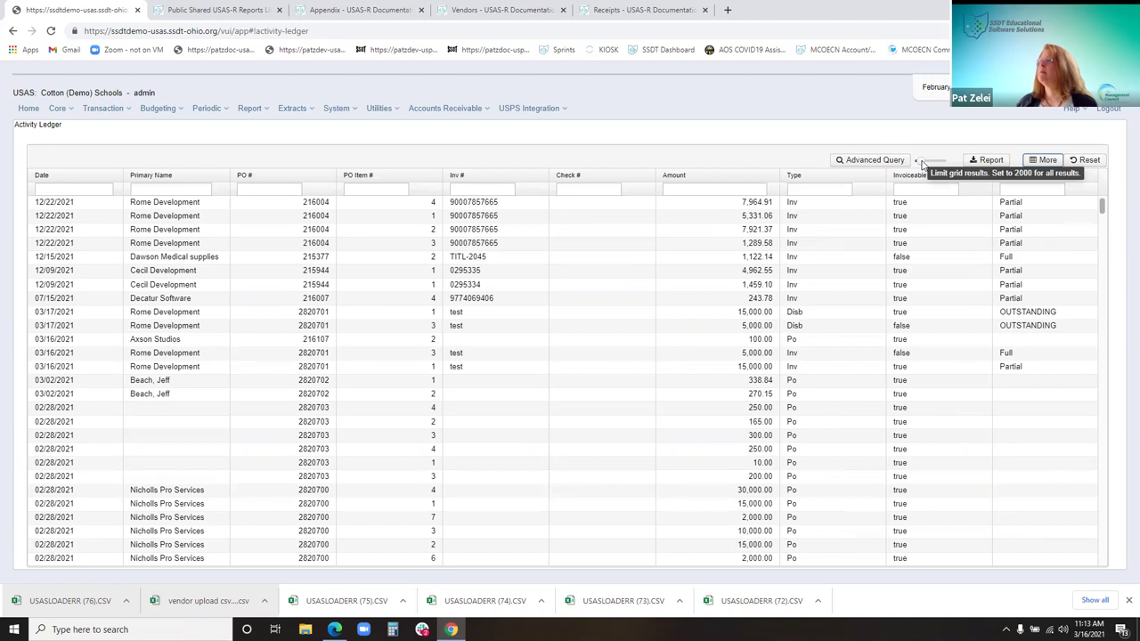
drag(922, 163, 952, 166)
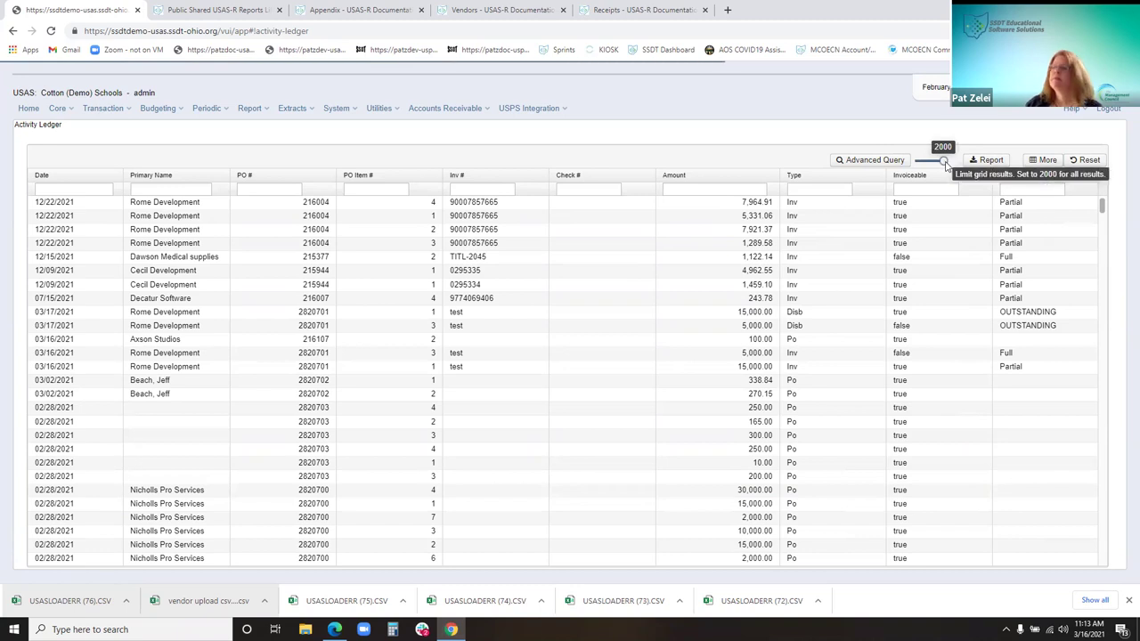
drag(946, 165, 922, 166)
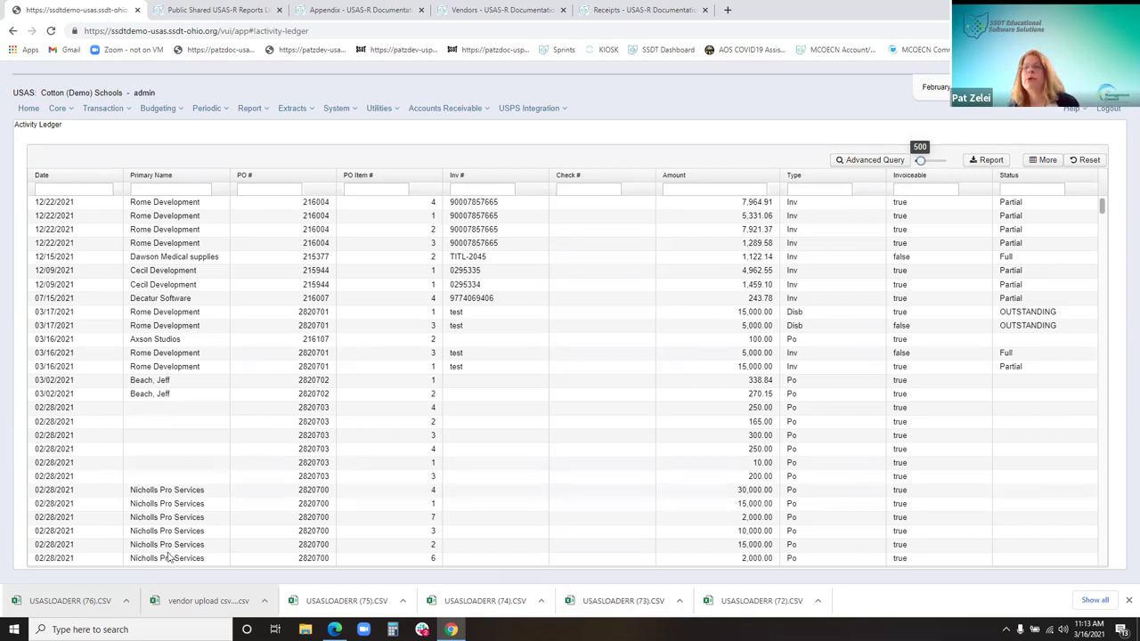
- Filter the ledger's Date column to 07/01/20..07/31/20 and scroll through the July rows
click(55, 189)
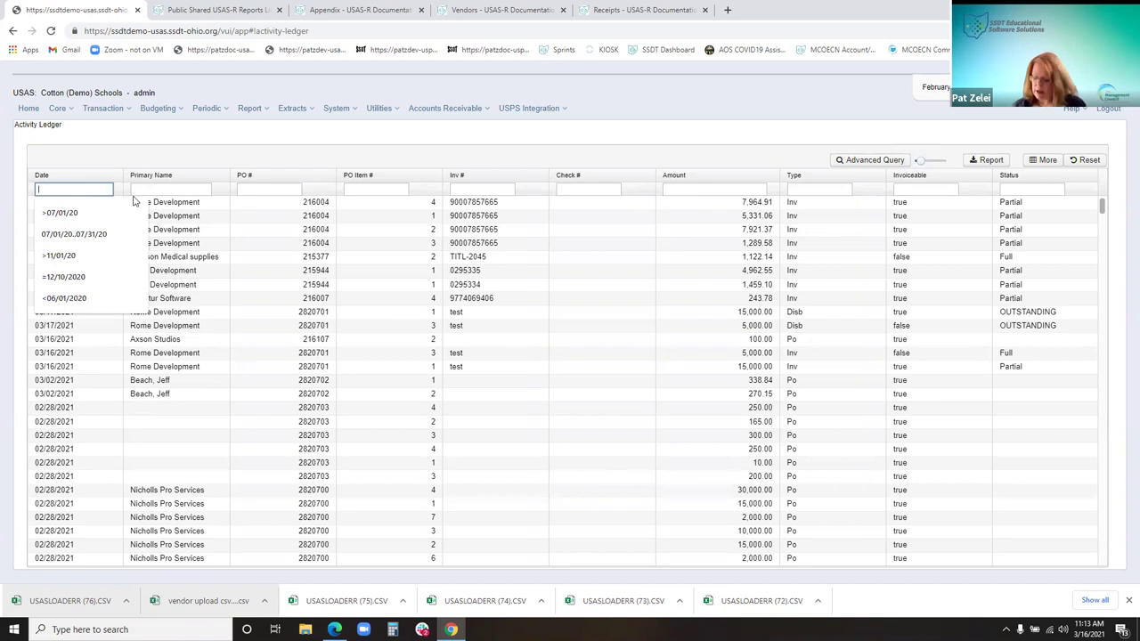
text(07/01/20..07/31)
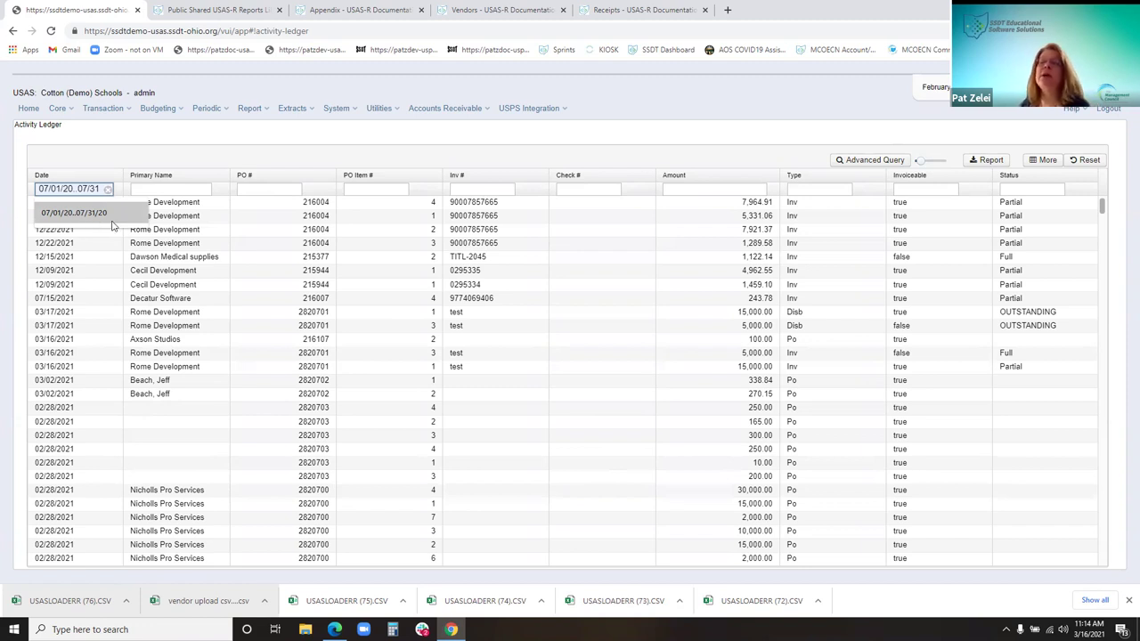
click(167, 192)
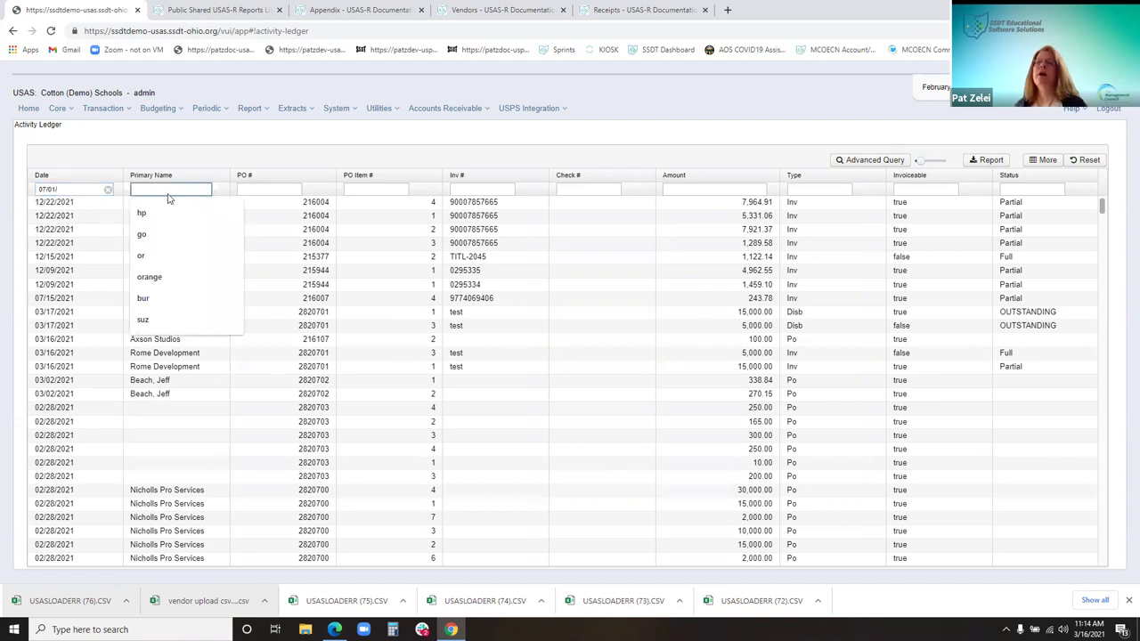
click(83, 191)
text(20..07/31/20)
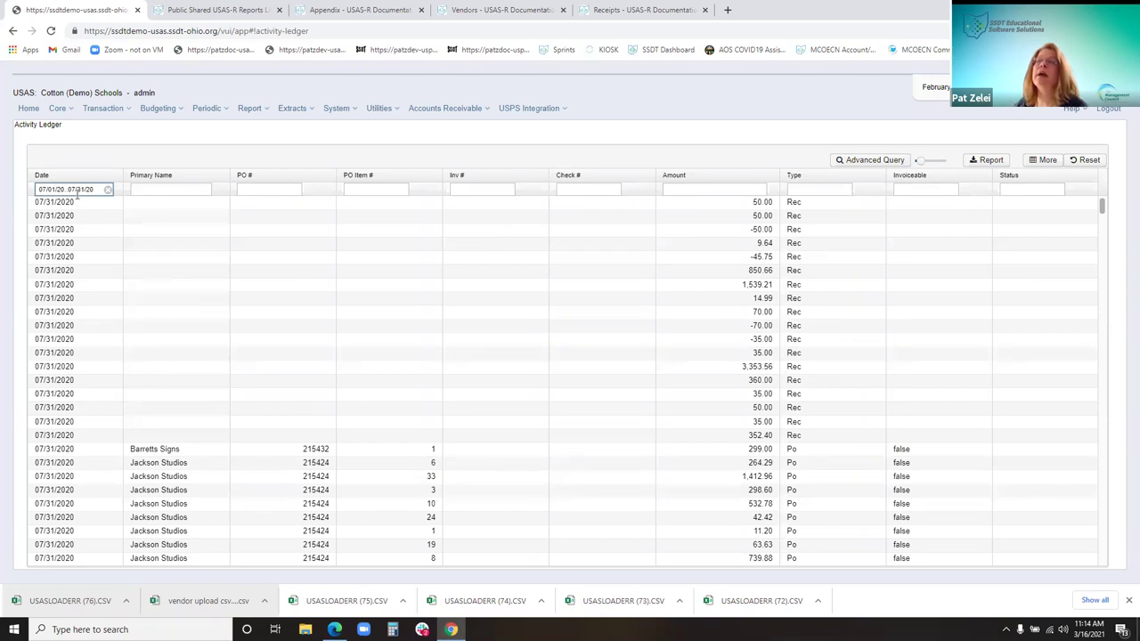
scroll(99, 307, down, 1)
scroll(139, 476, down, 3)
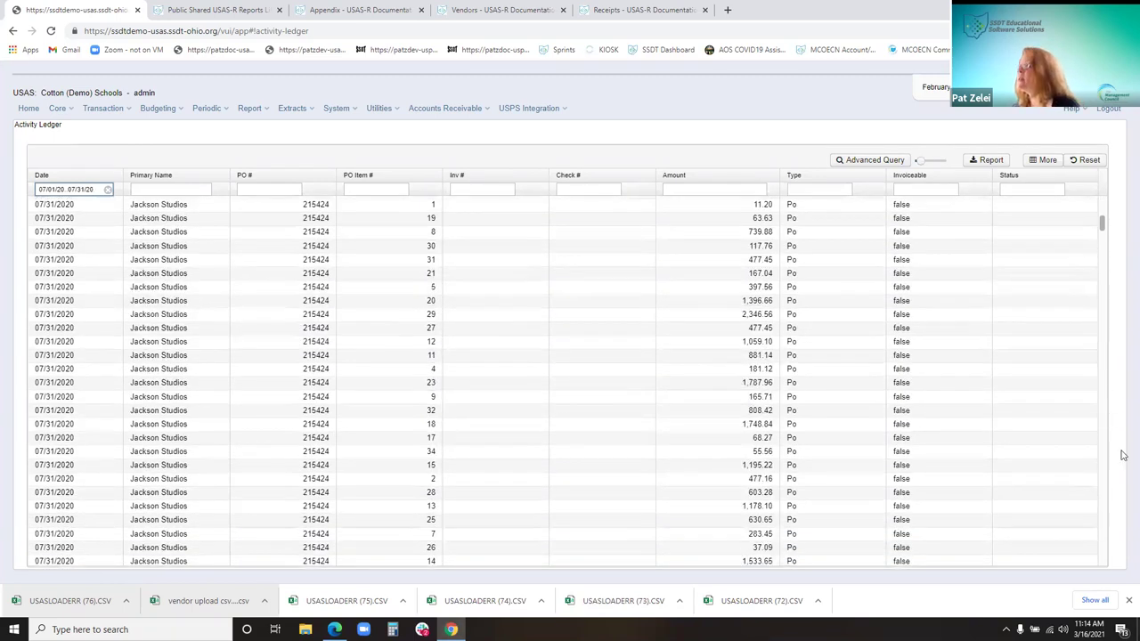
click(1104, 520)
scroll(1103, 519, down, 10)
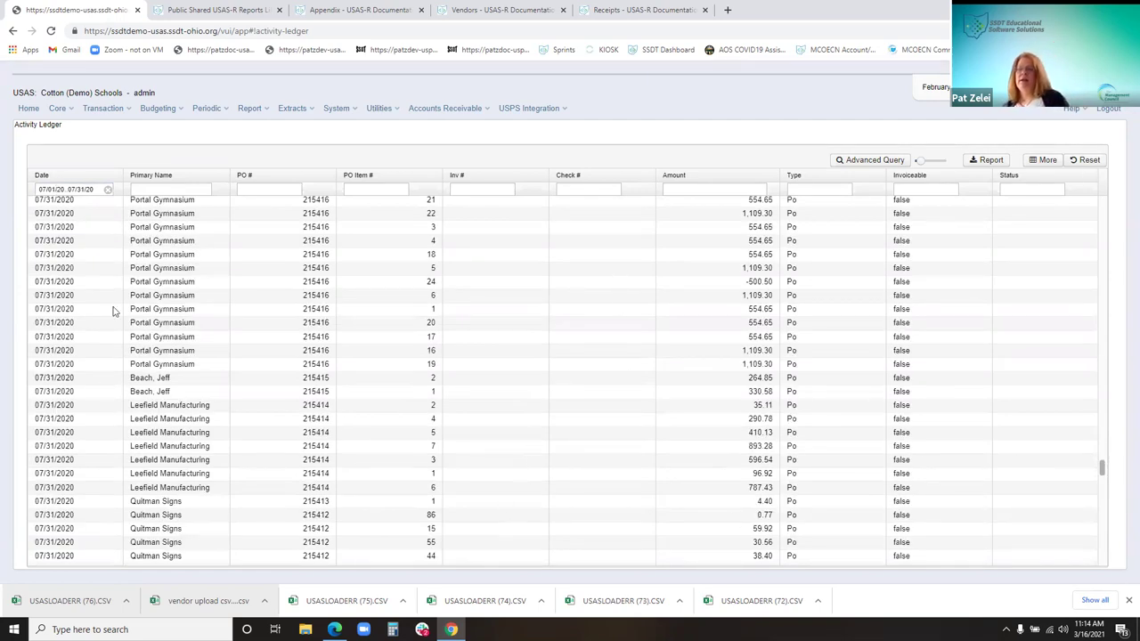
click(94, 190)
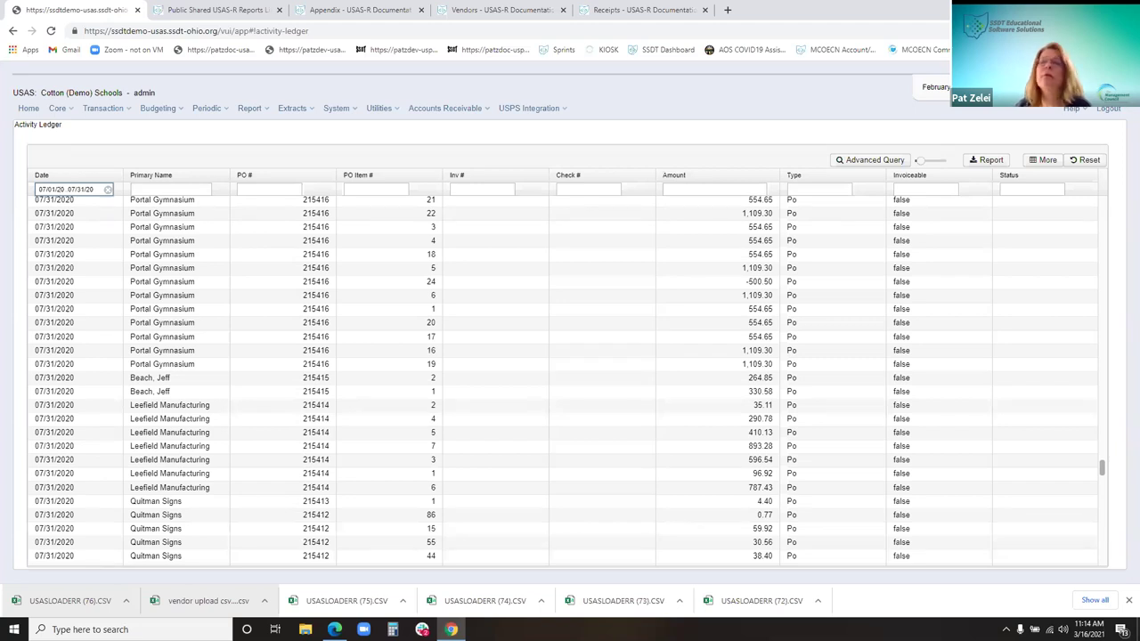
- Replace the date filter with PO # =215166 and move the Type column beside PO #
click(267, 189)
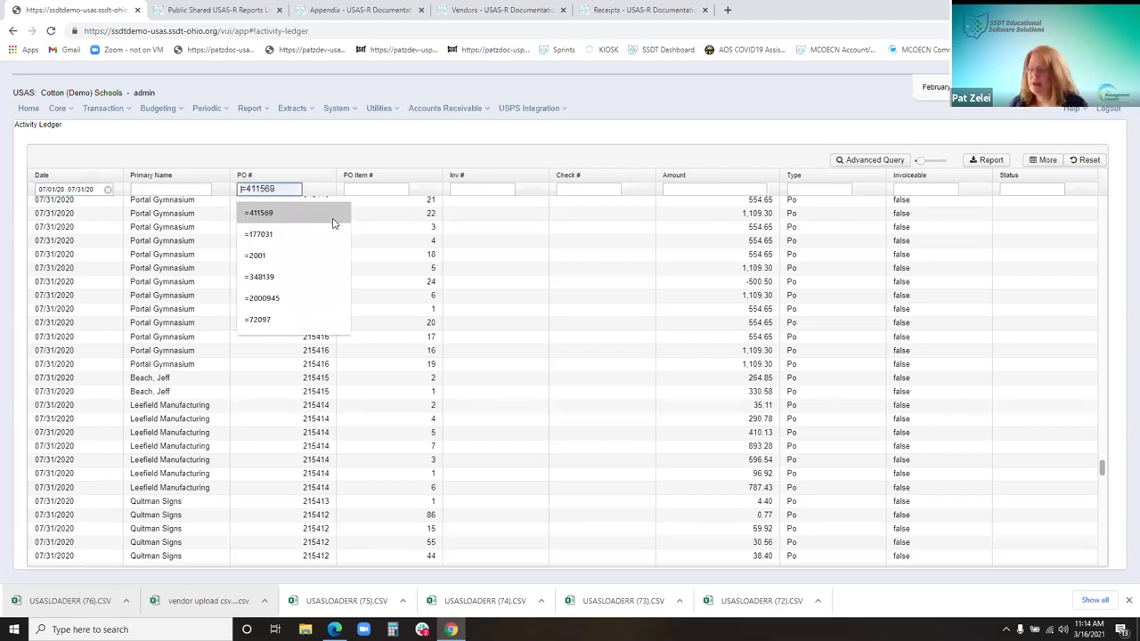
click(107, 189)
click(258, 190)
text(=215)
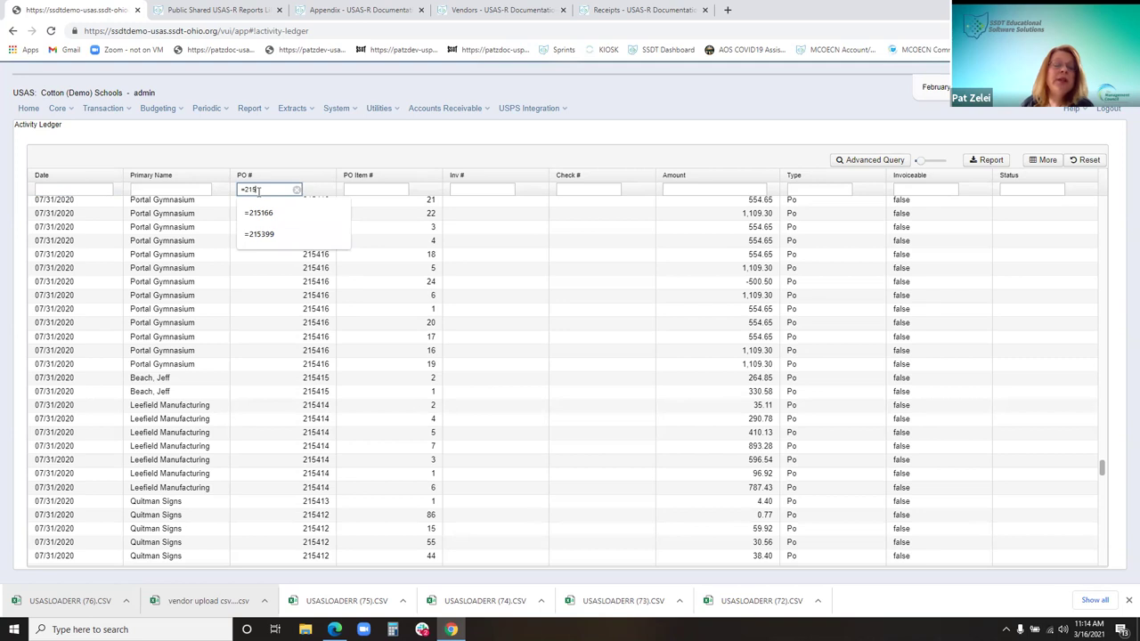
text(166)
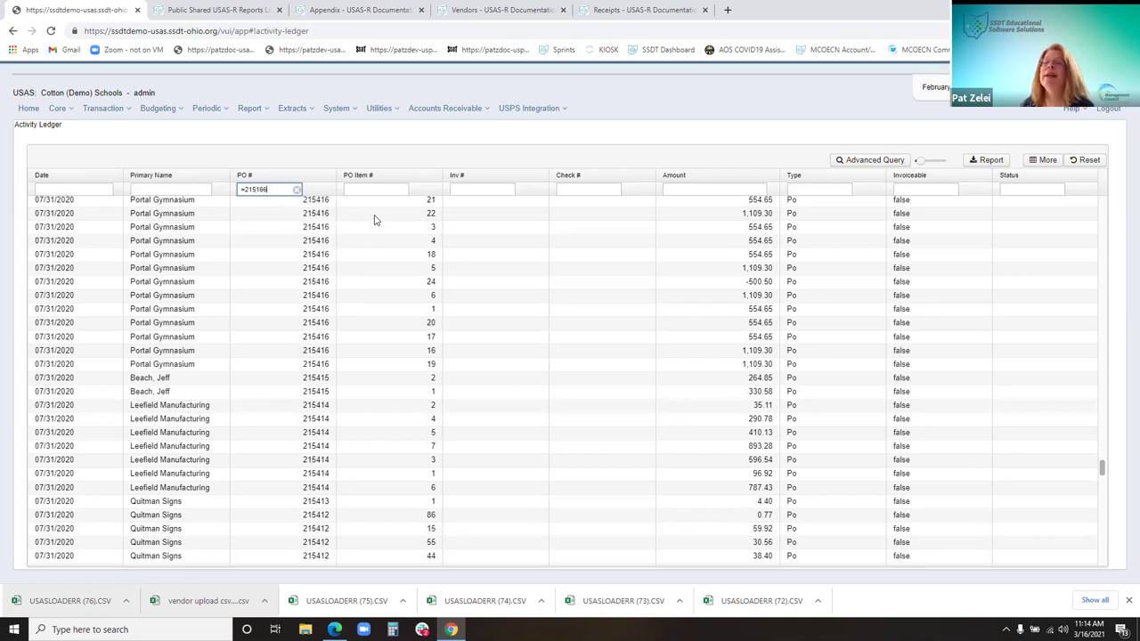
key(Return)
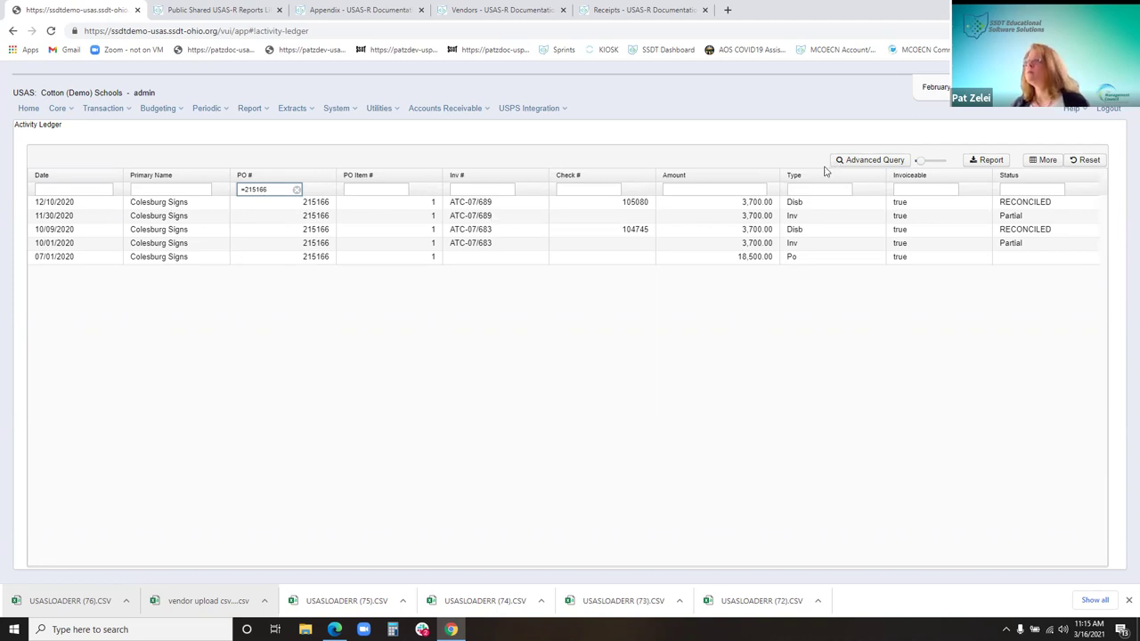
drag(773, 180, 382, 207)
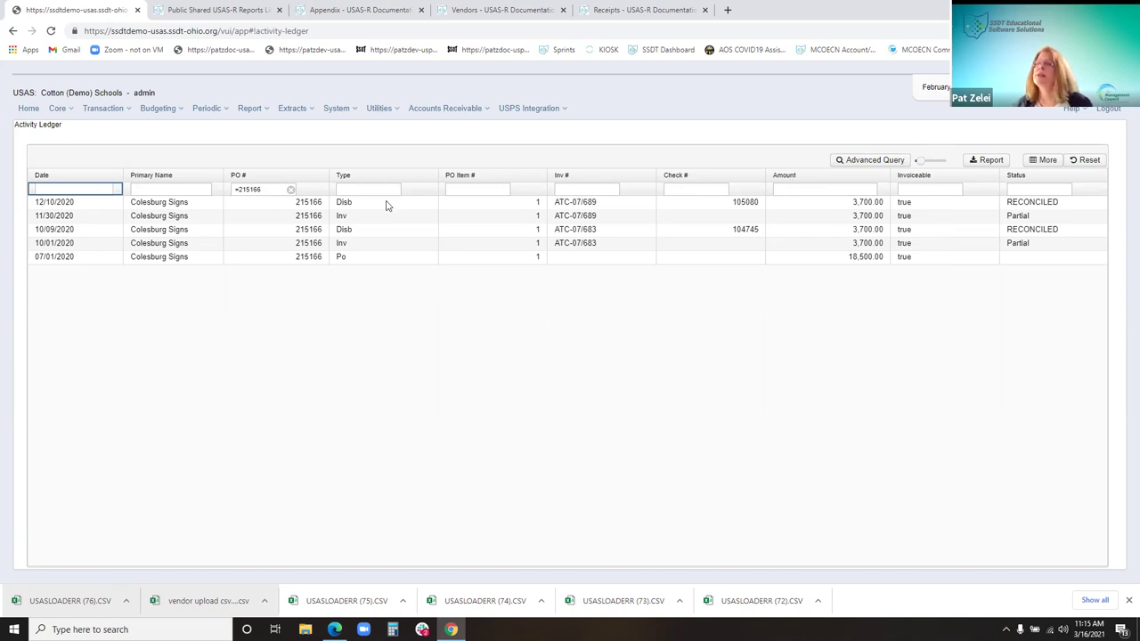
- Sort the PO 215166 rows by Type and briefly filter to Inv entries only
click(363, 180)
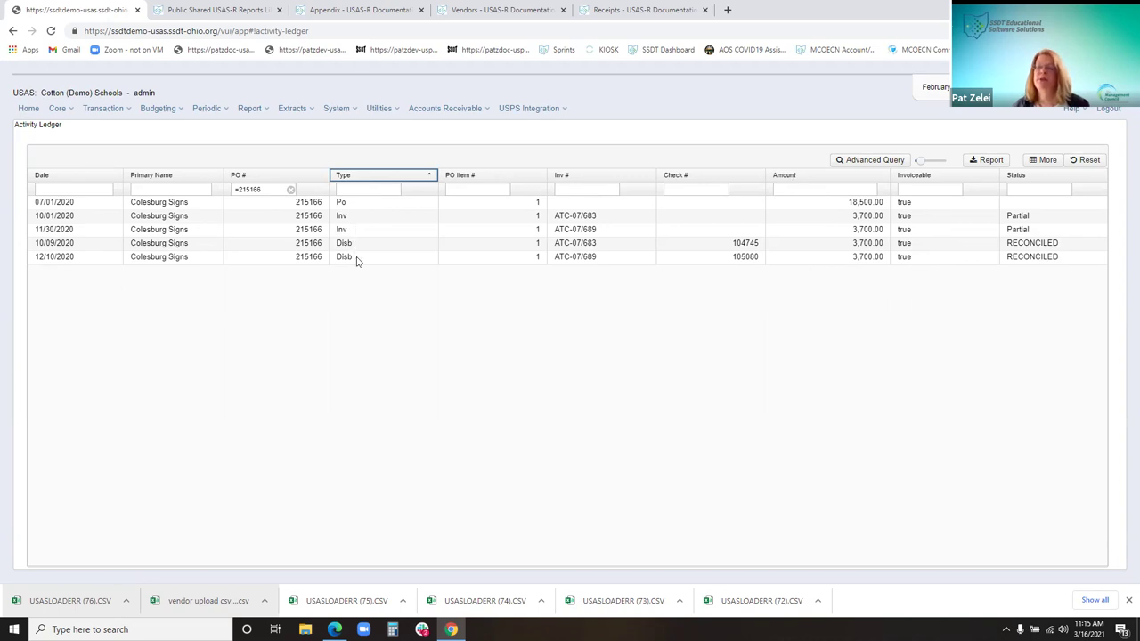
click(374, 190)
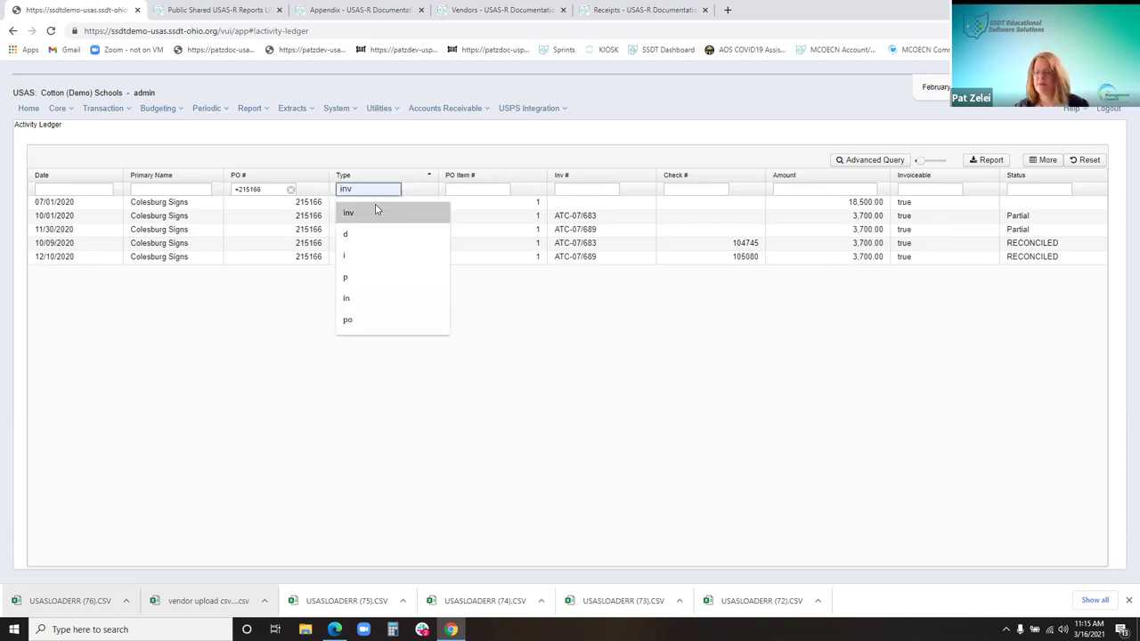
click(375, 212)
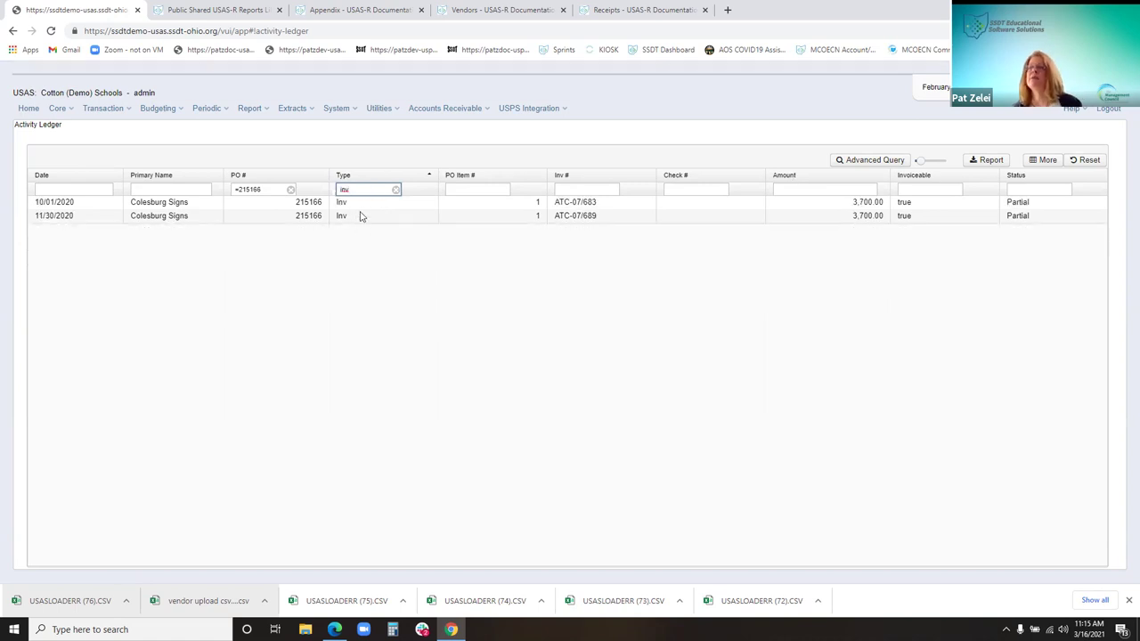
click(396, 189)
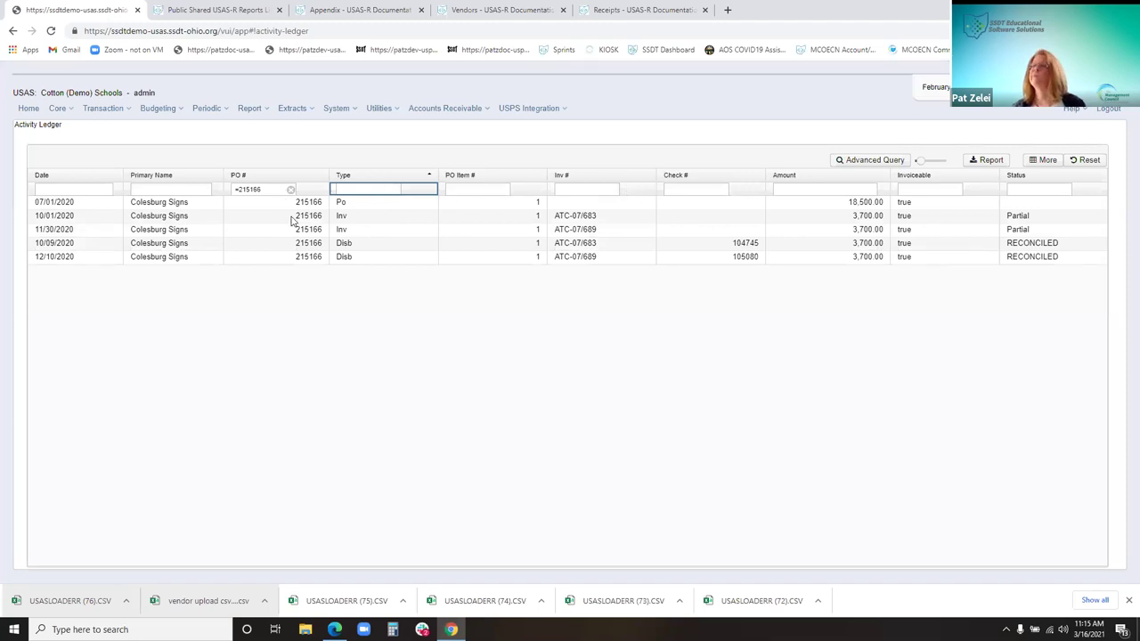
- Sort the ledger by Date with transaction Type as the secondary sort
click(62, 177)
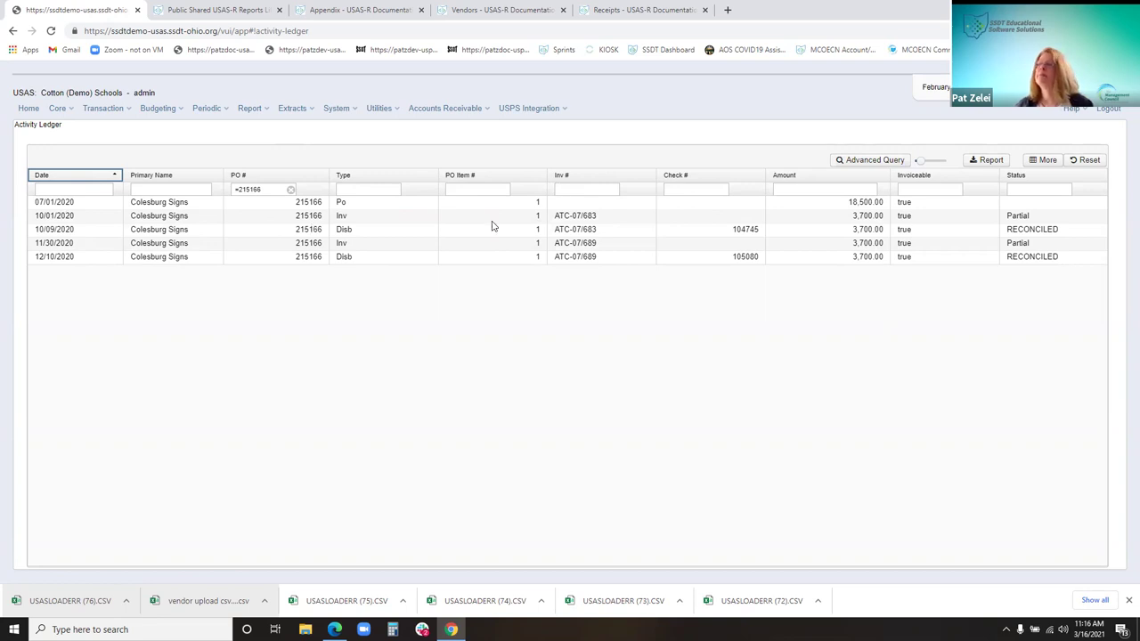
shift+click(272, 175)
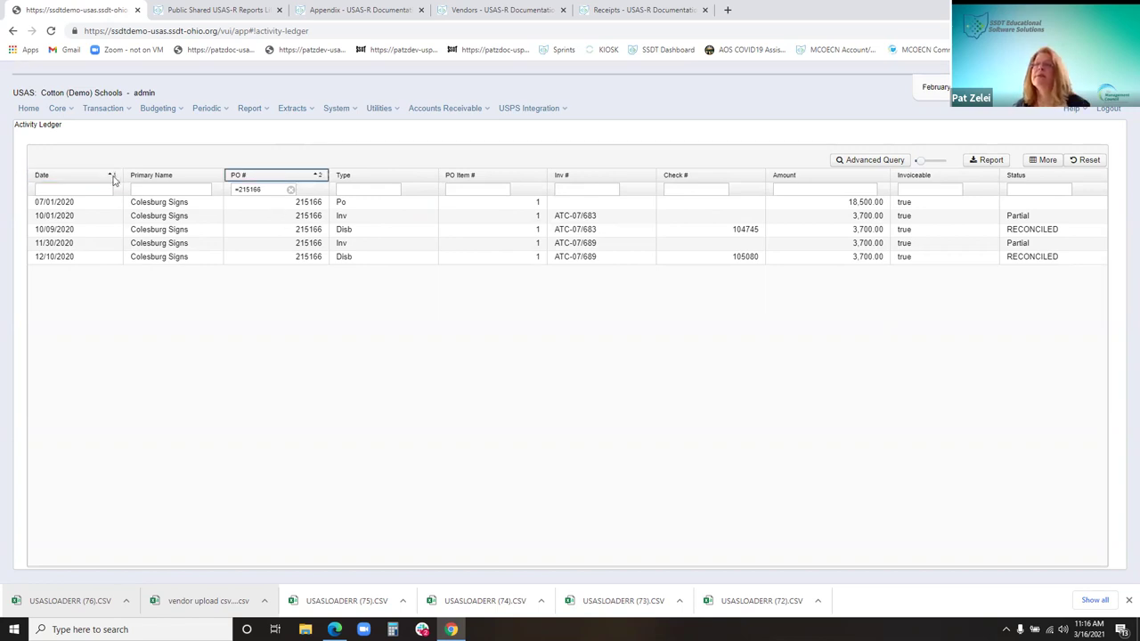
click(71, 179)
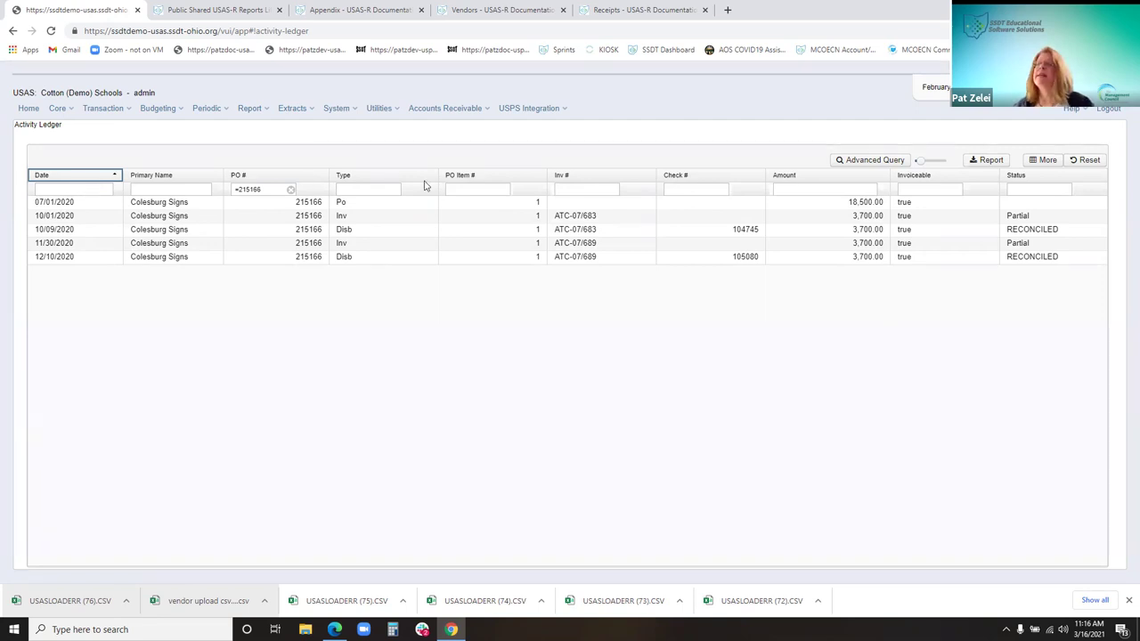
shift+click(364, 178)
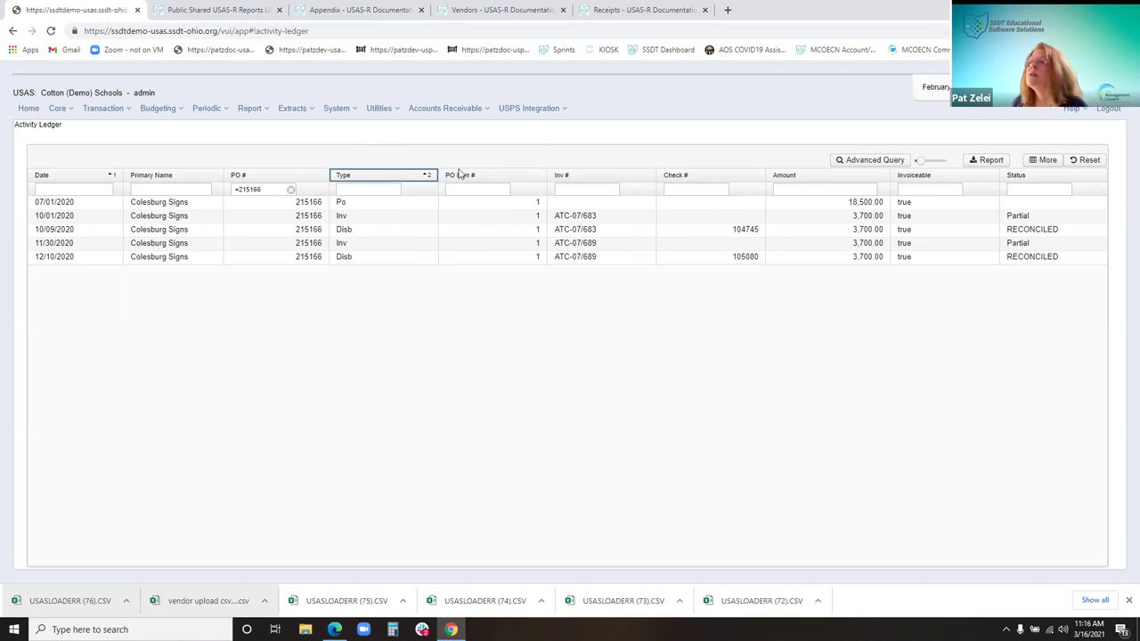
- Re-apply PO # =215166 and filter the Type column to 'd' for disbursements
click(290, 190)
click(274, 189)
text(=215)
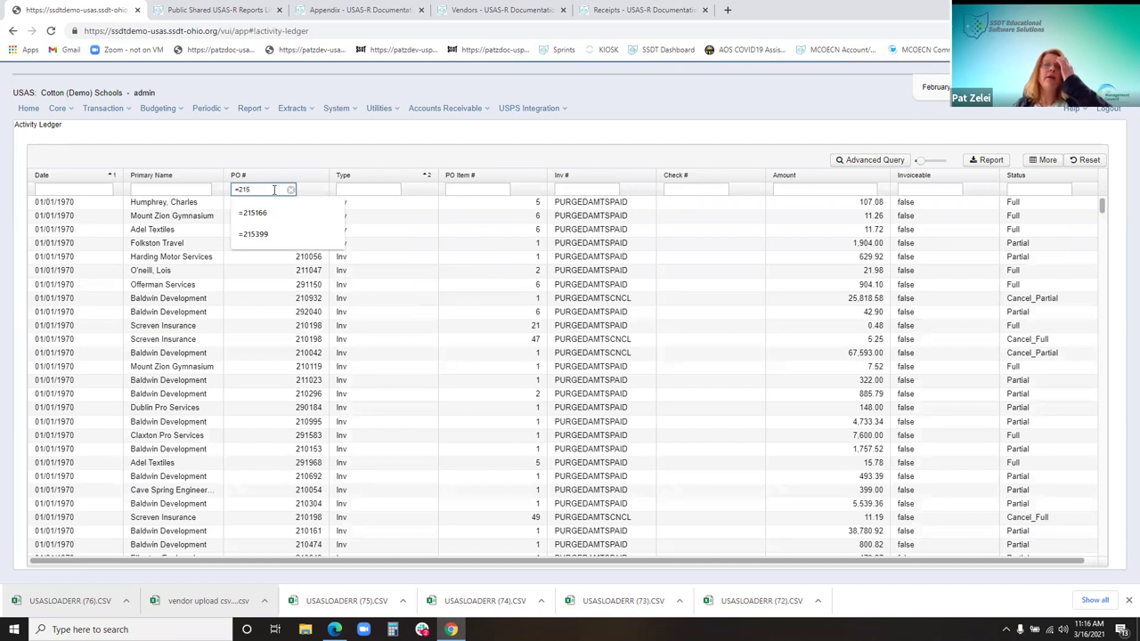
text(166)
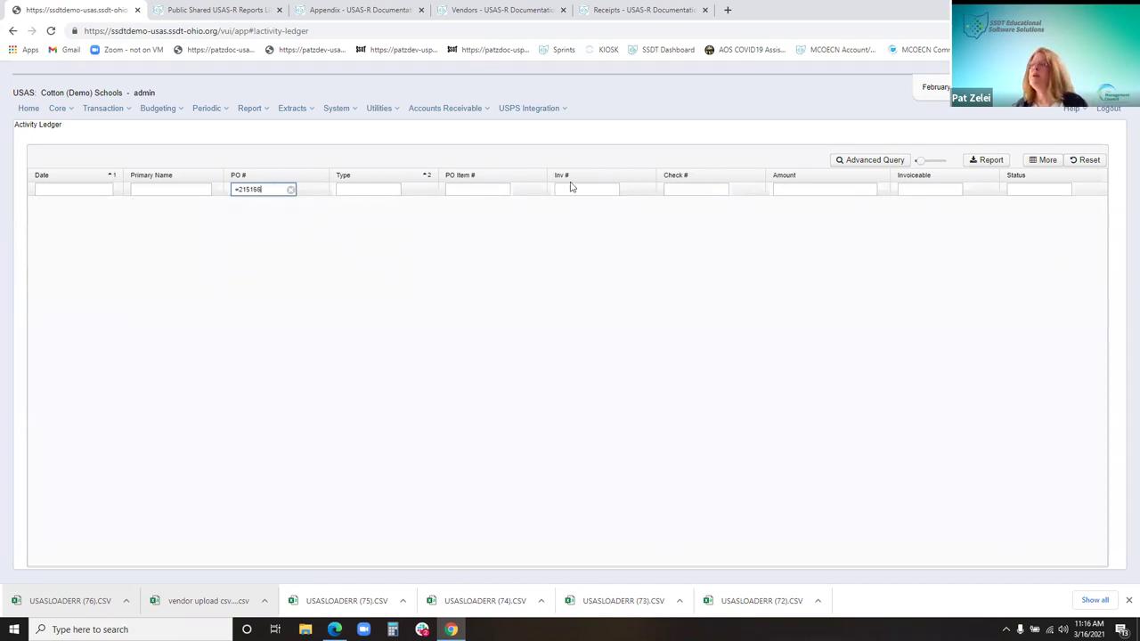
click(369, 189)
text(d)
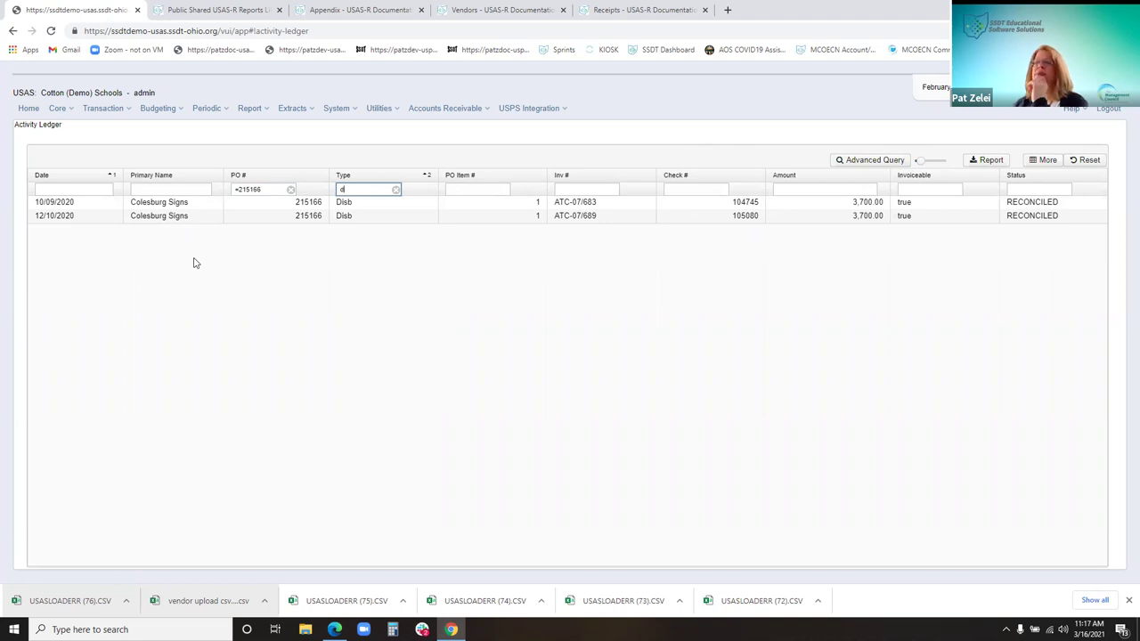
- Add the Invoiceable column from the column selection list
click(1042, 160)
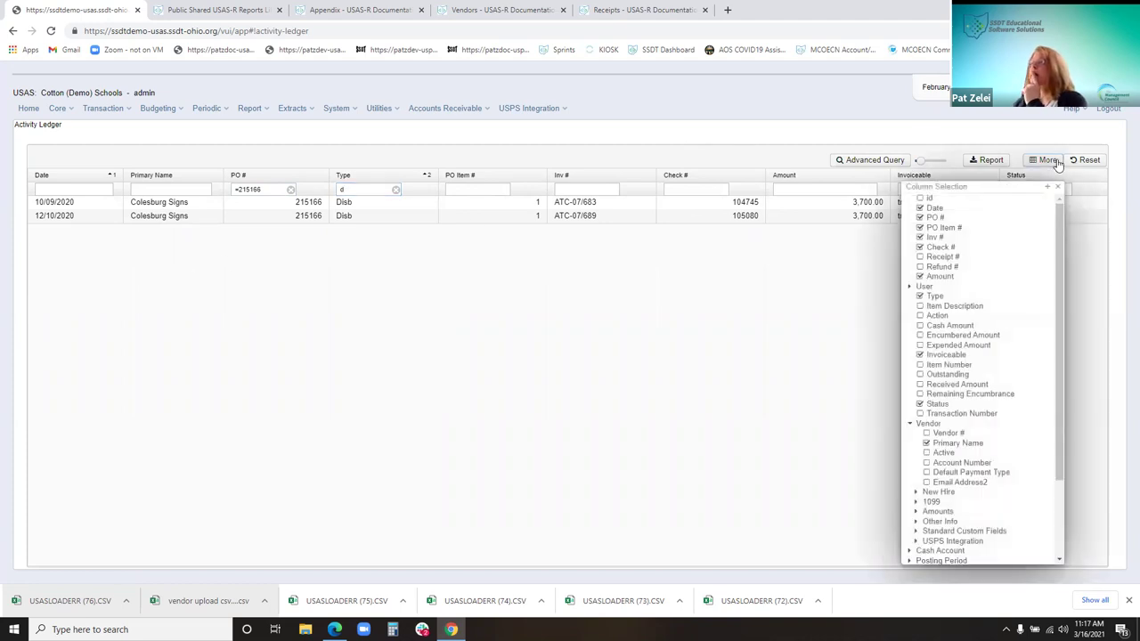
scroll(980, 412, down, 1)
scroll(972, 429, down, 1)
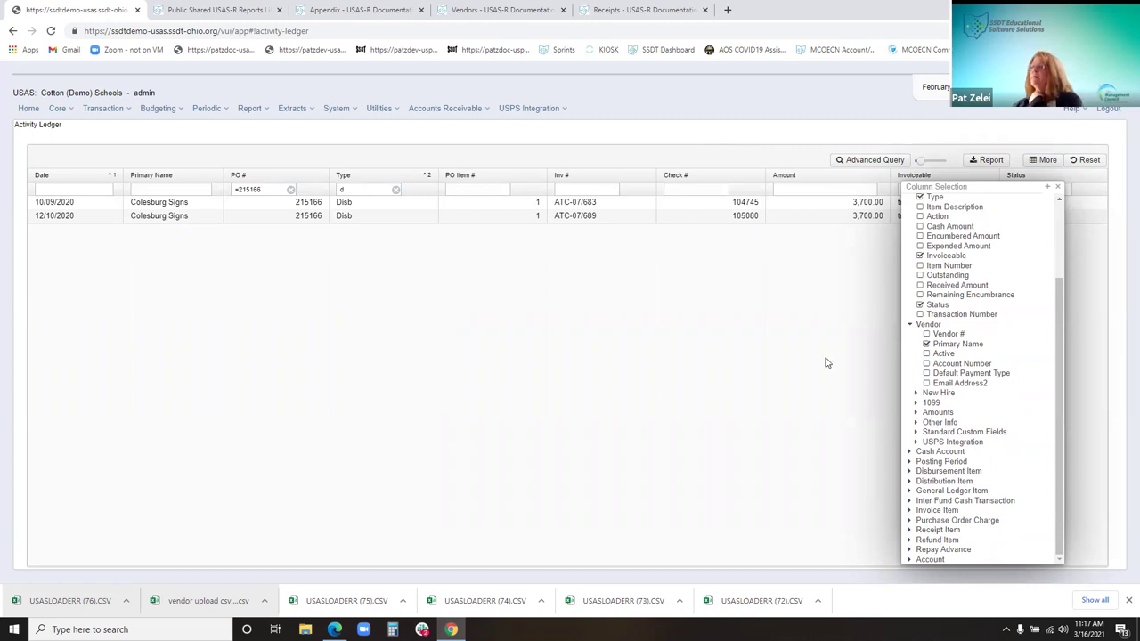
click(1058, 186)
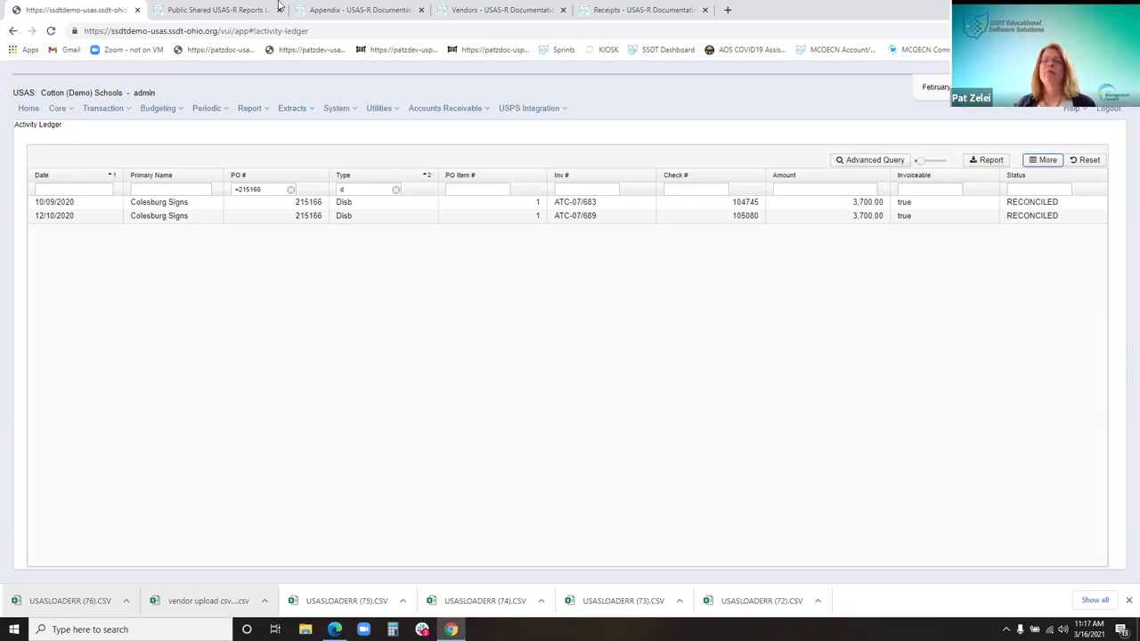
click(121, 110)
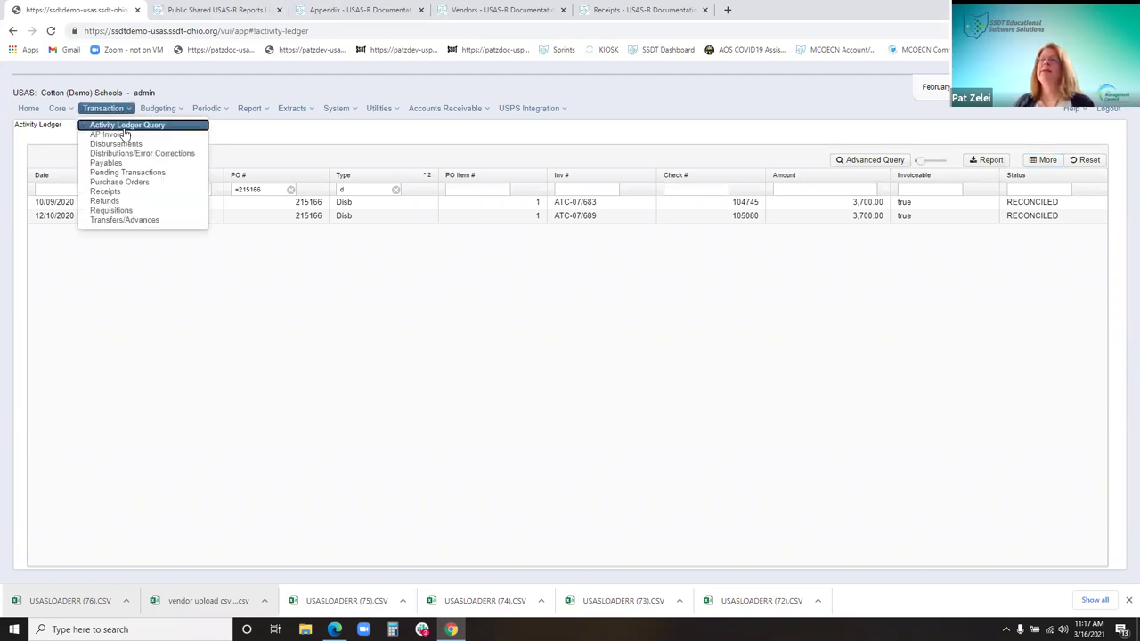
- Go to Transaction > Receipts to view the receipts list
click(118, 195)
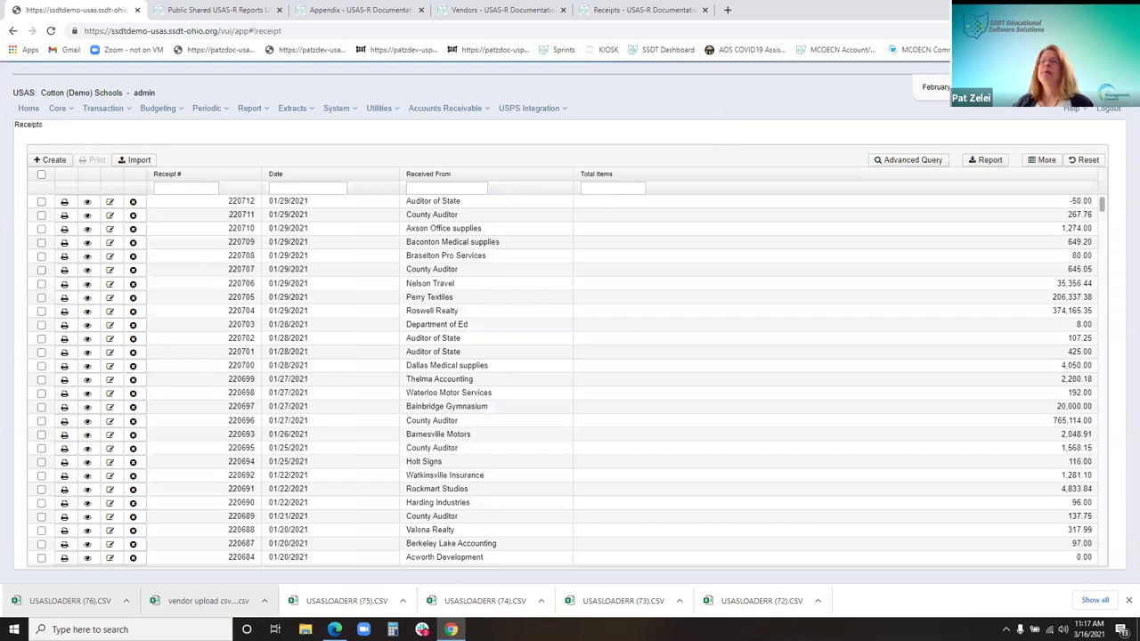
right_click(54, 160)
- Start a new receipt with date 02, received from 'Student', description 'lib', and an item line
key(Escape)
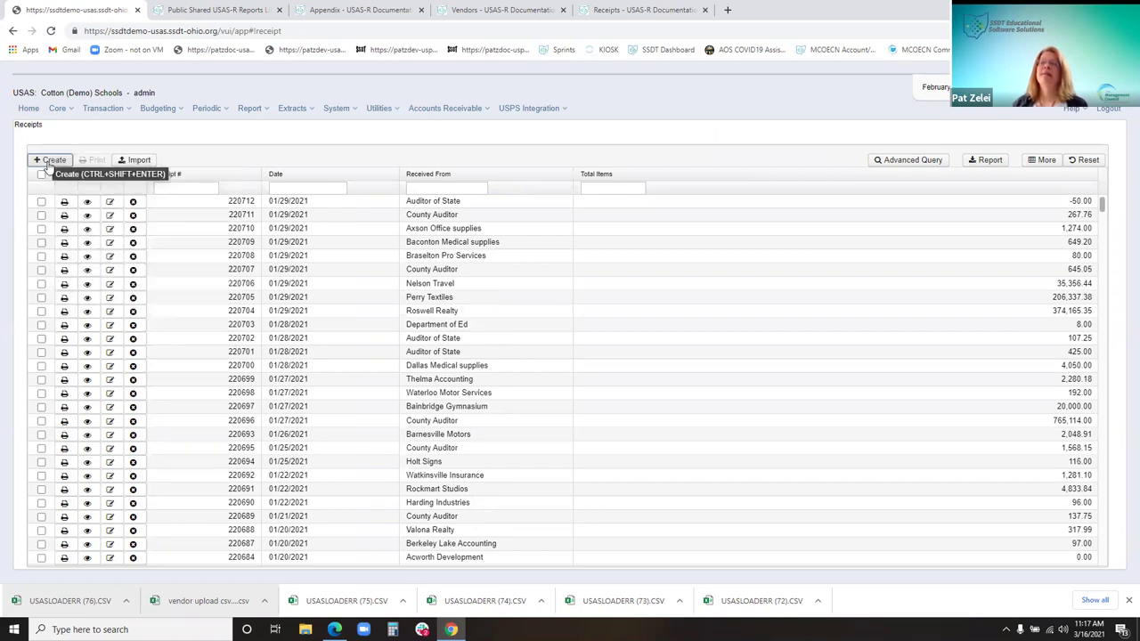
click(51, 160)
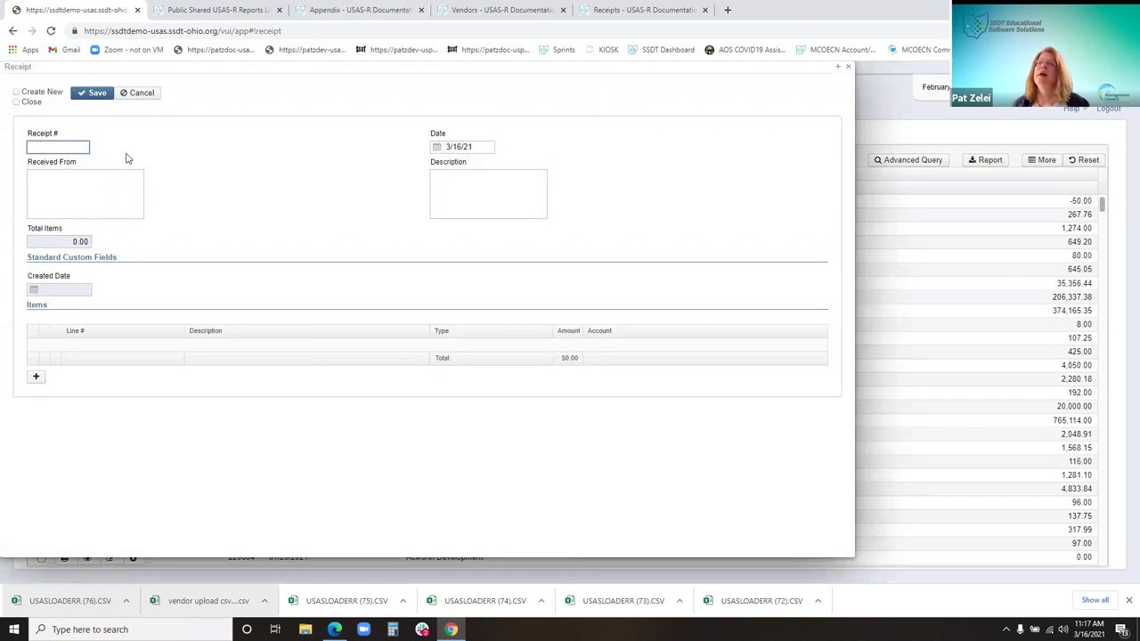
click(472, 146)
text(0228)
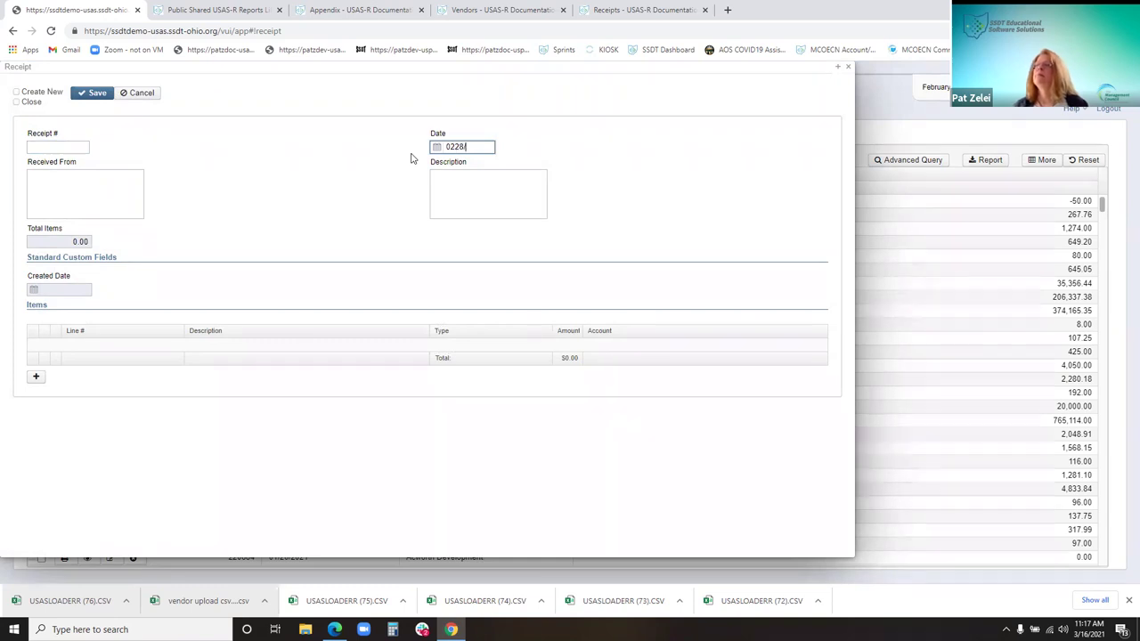
key(Tab)
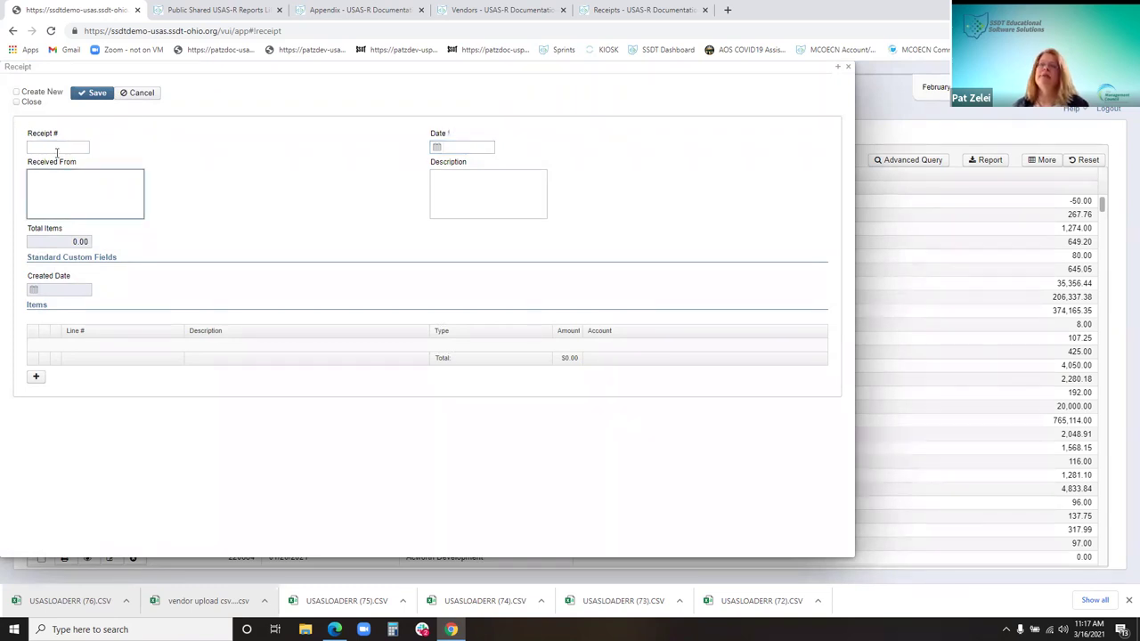
text(Student)
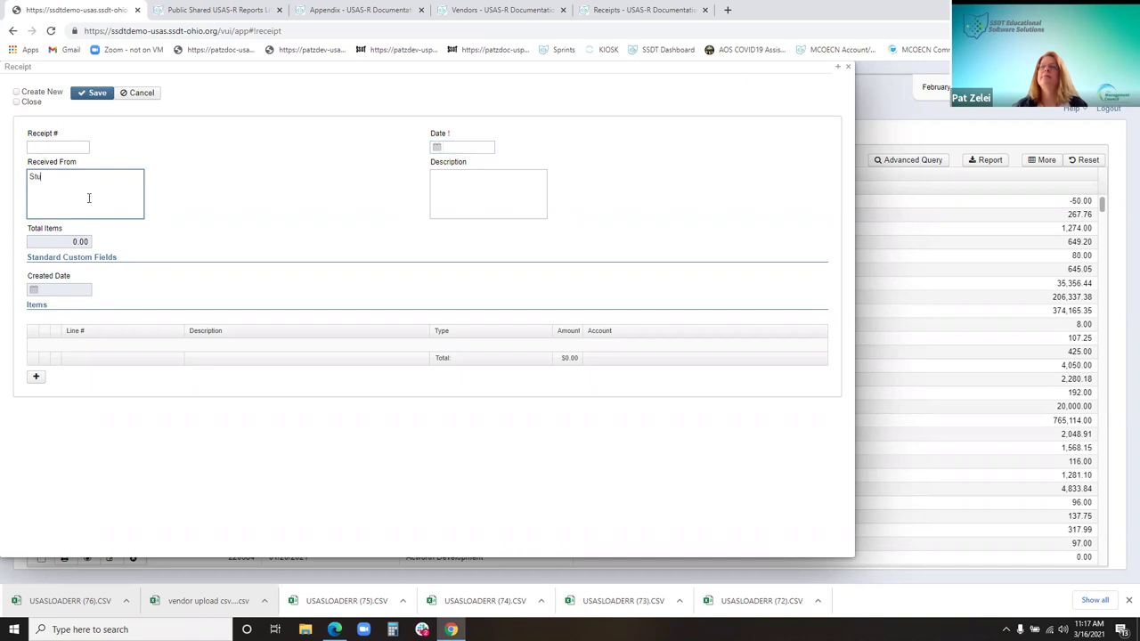
click(505, 199)
text(library)
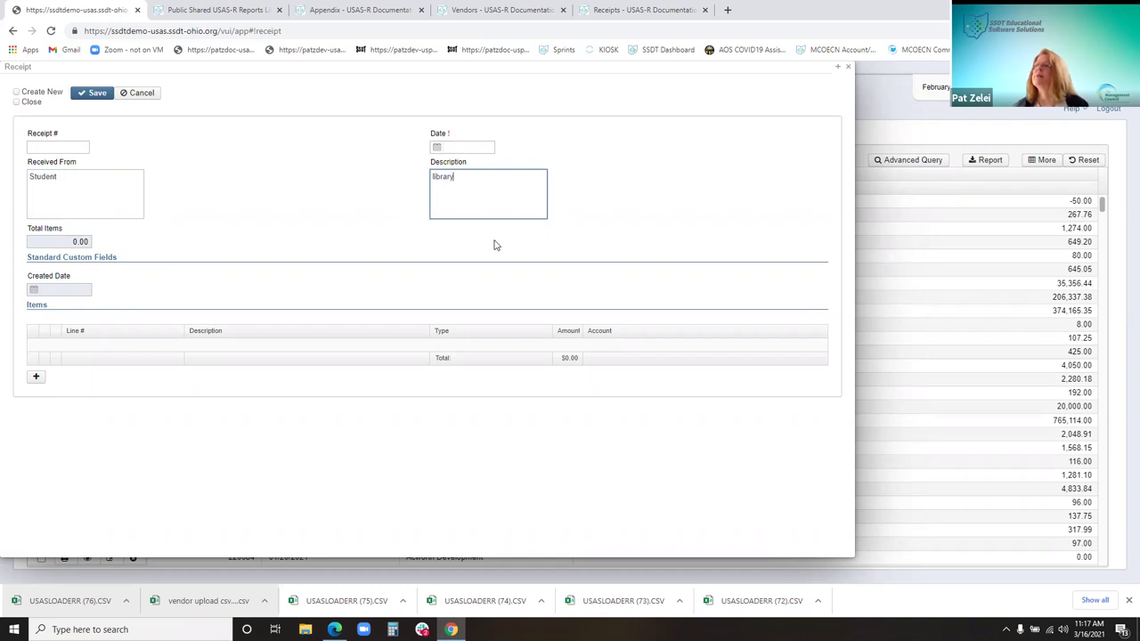
click(35, 377)
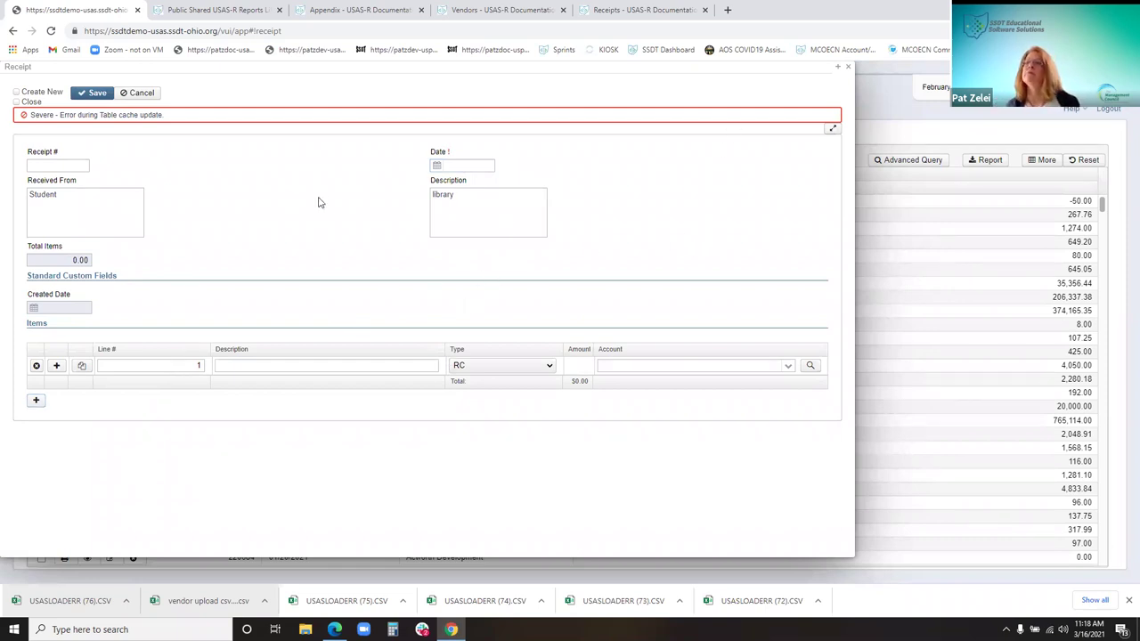
- Re-enter the date as 02/28/21, then cancel this draft and create a fresh receipt
click(476, 166)
text(02/28/21)
key(Tab)
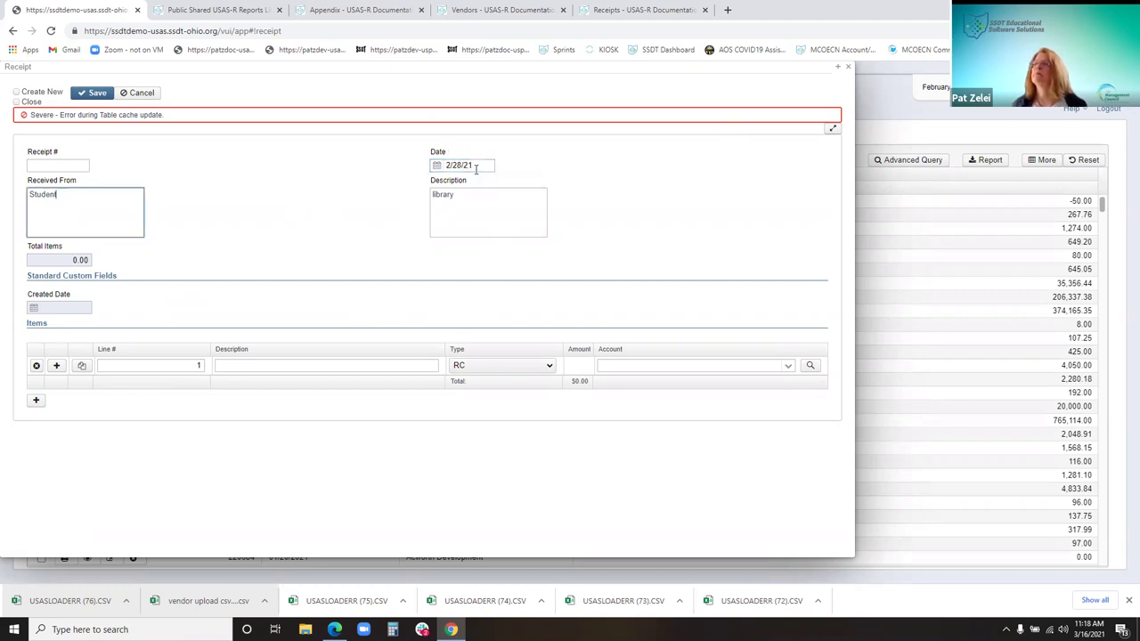
click(138, 93)
click(52, 161)
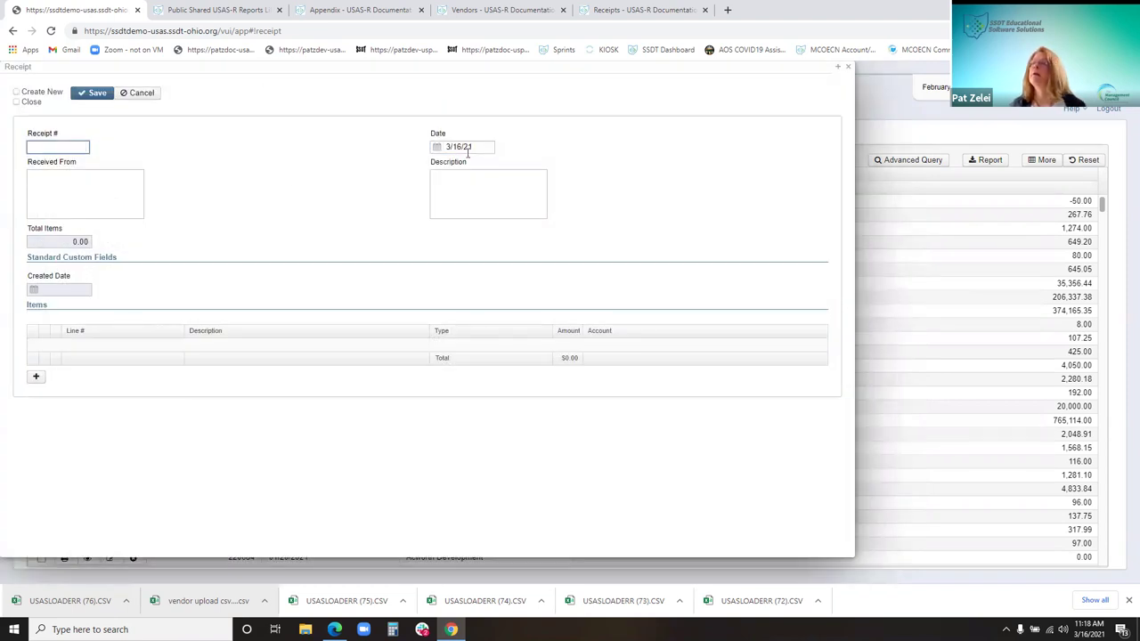
- Enter 'student' as Received From, dismissing an accidental save dialog along the way
click(92, 175)
text(Sal)
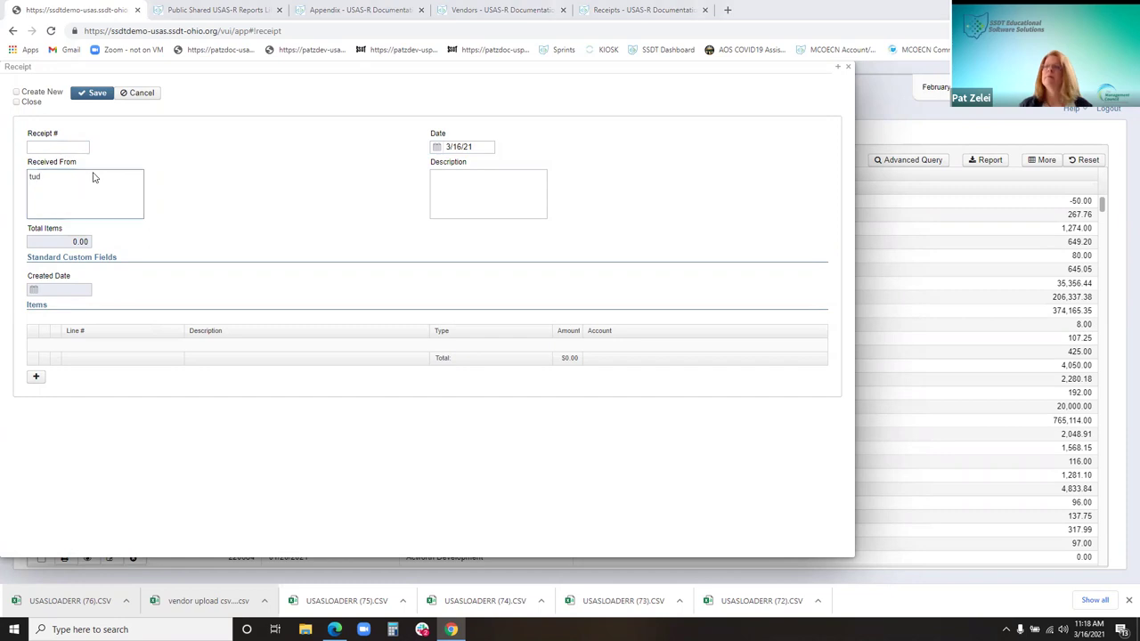
key(ctrl+s)
text(e)
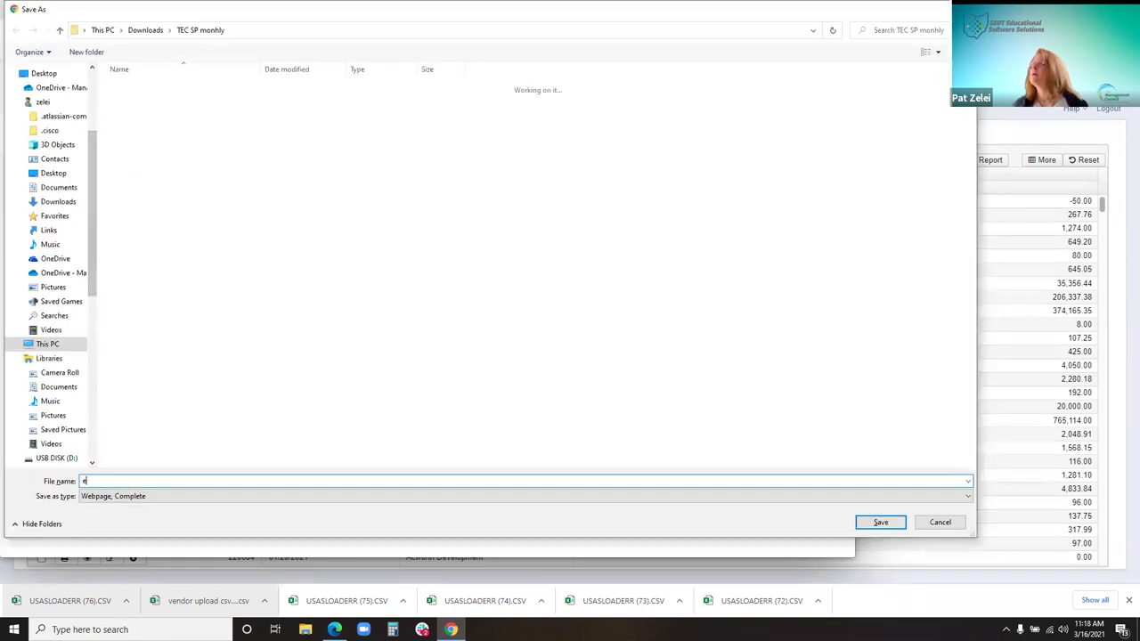
key(Escape)
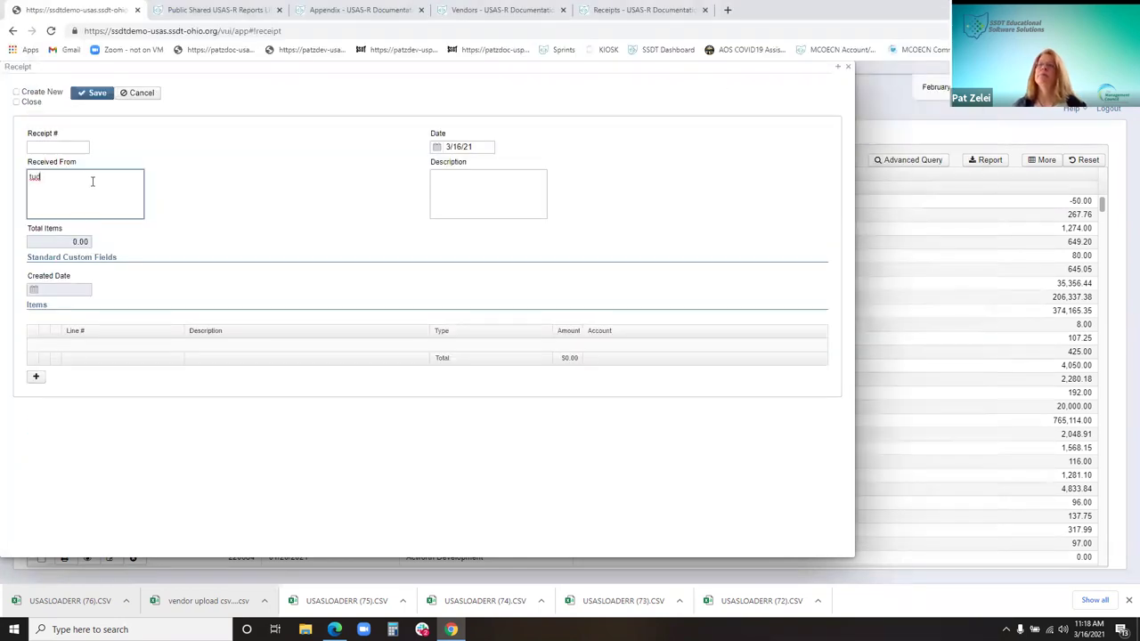
text(ent)
key(Tab)
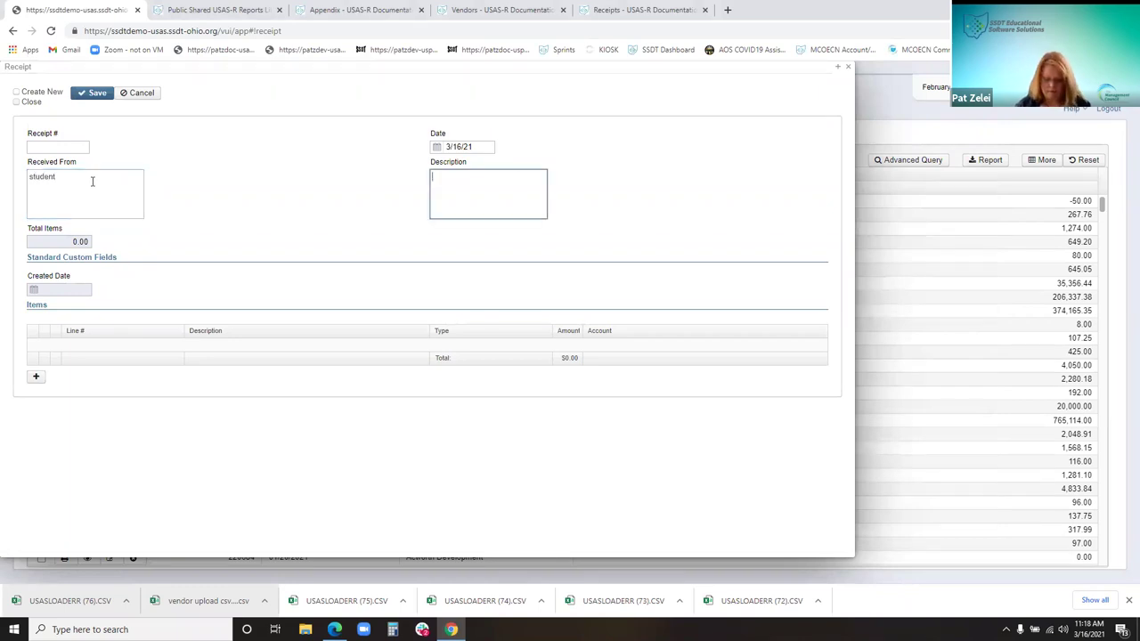
key(Tab)
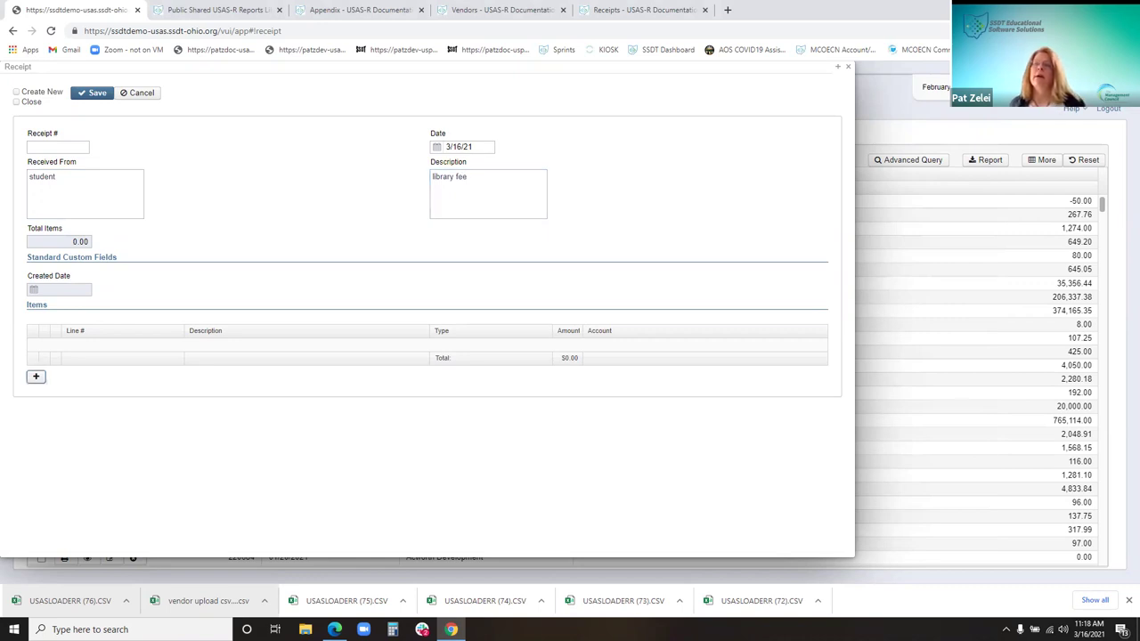
- Add item line 1 'library fine' and keep RC as its type
click(36, 377)
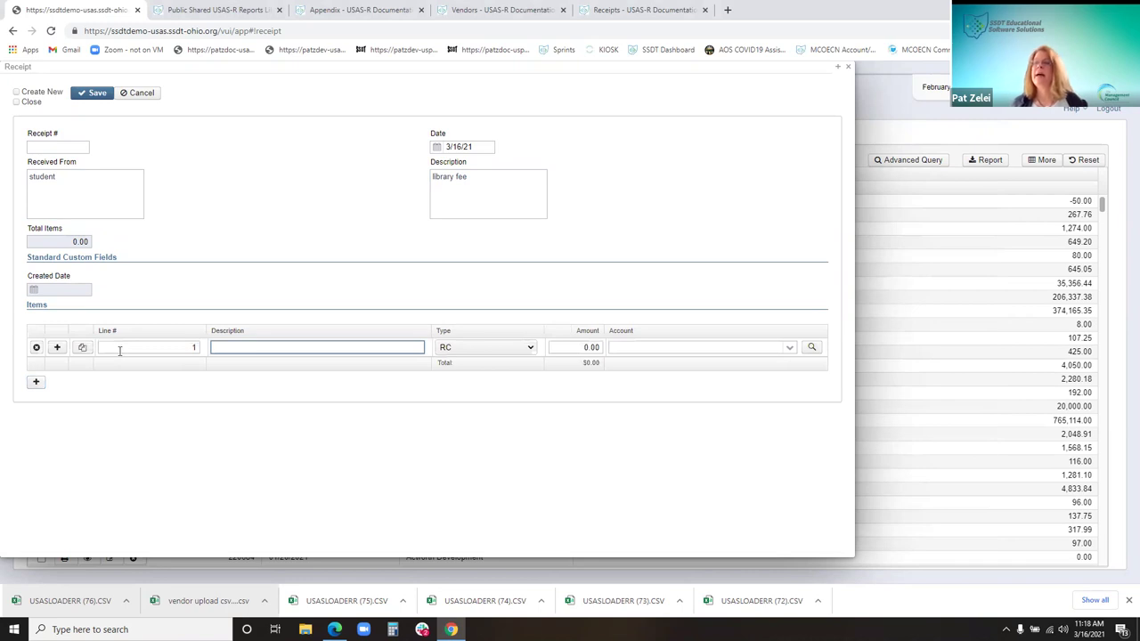
text(library fine)
key(Tab)
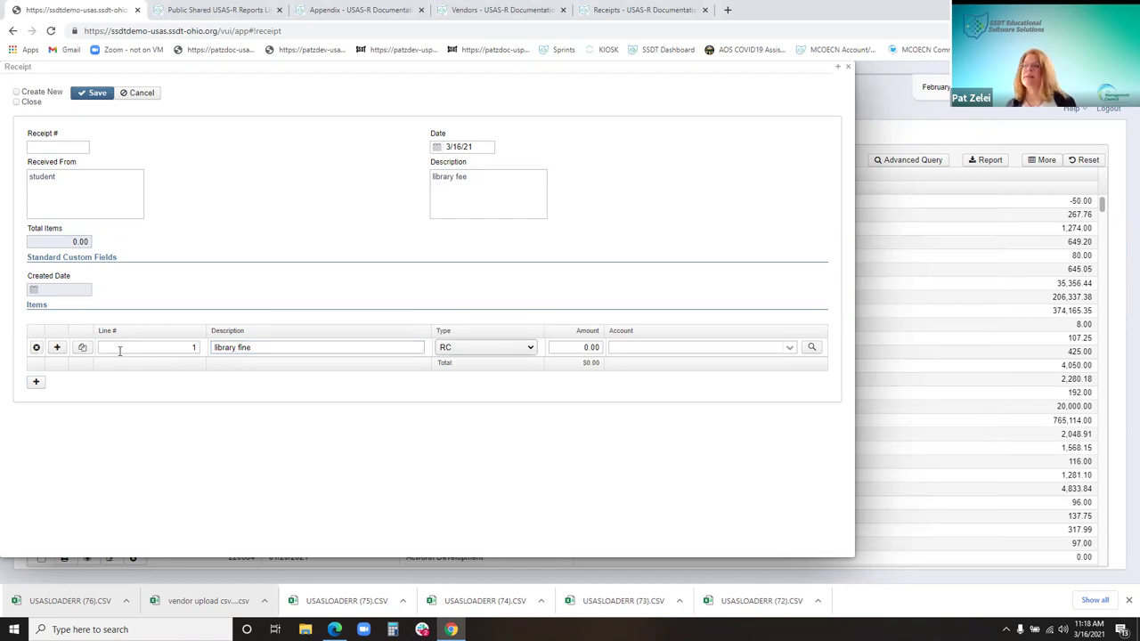
click(463, 349)
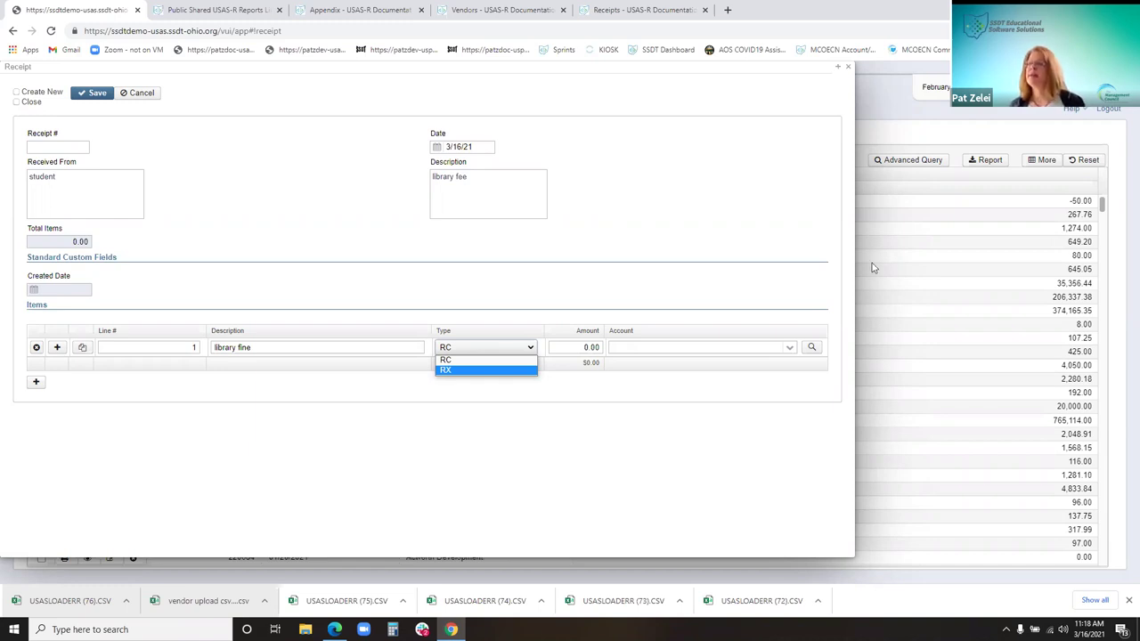
click(499, 347)
- Confirm the line amount and enter account 001-1890 for the library fine item
click(582, 347)
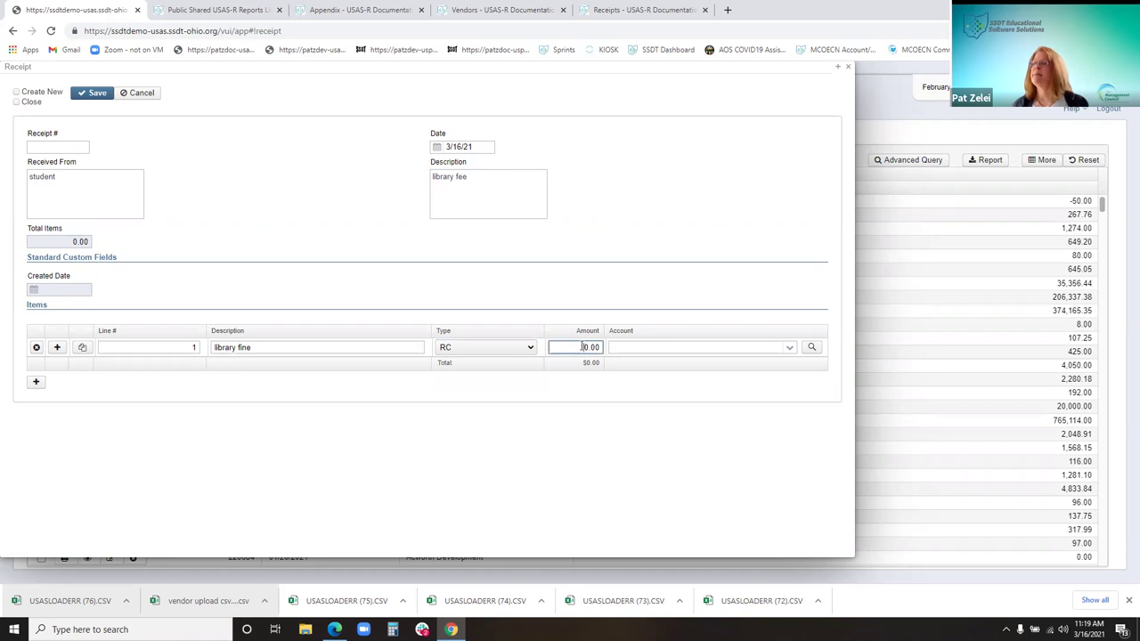
key(Tab)
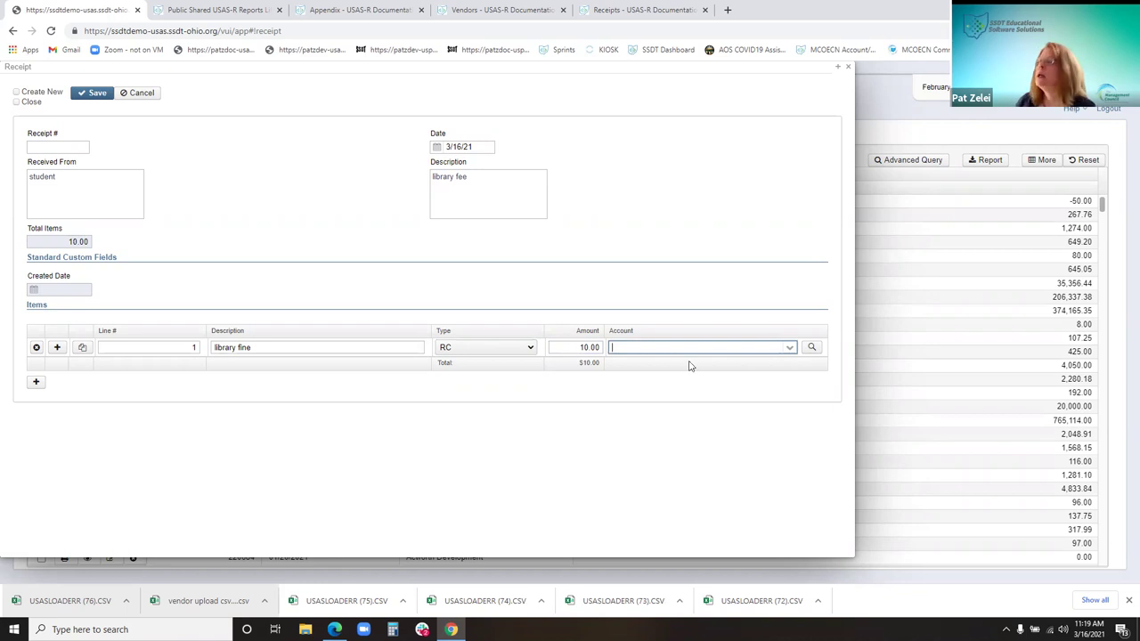
text(001-)
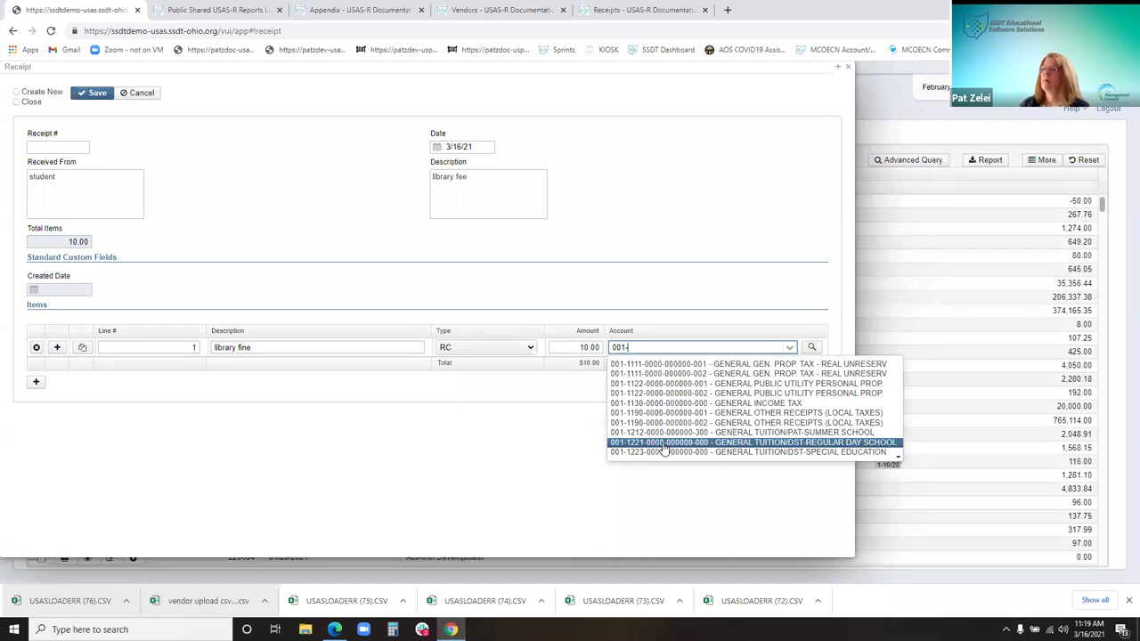
text(890)
key(Return)
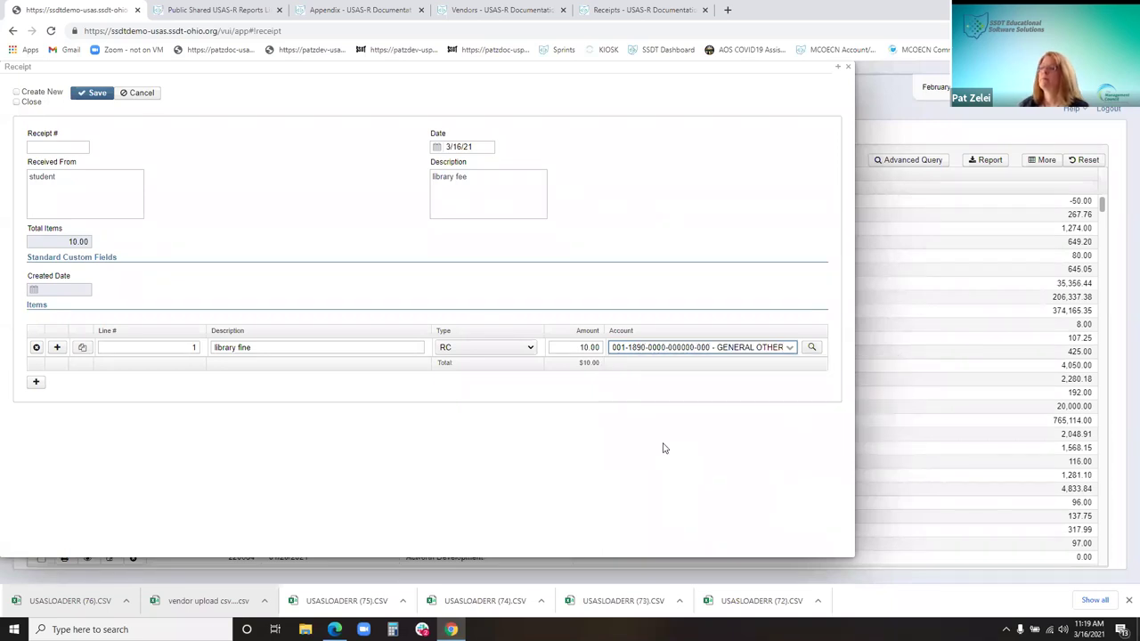
- Verify account 1890 in the account search, then save the receipt with Close checked
click(814, 348)
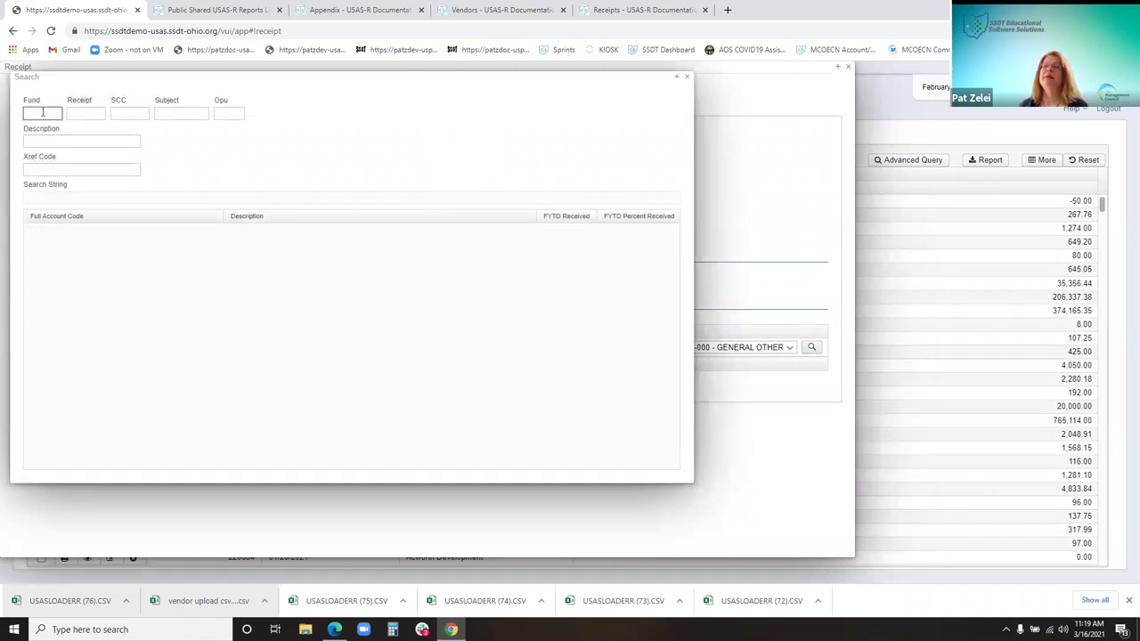
text(001)
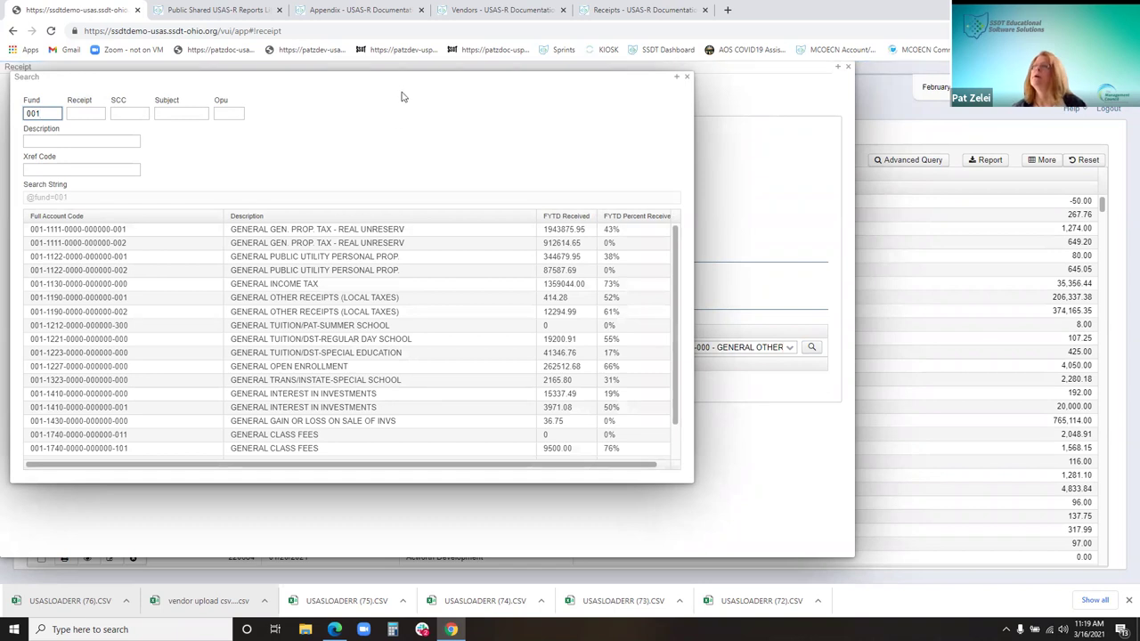
drag(400, 80, 371, 128)
drag(267, 124, 384, 91)
click(177, 131)
text(1890)
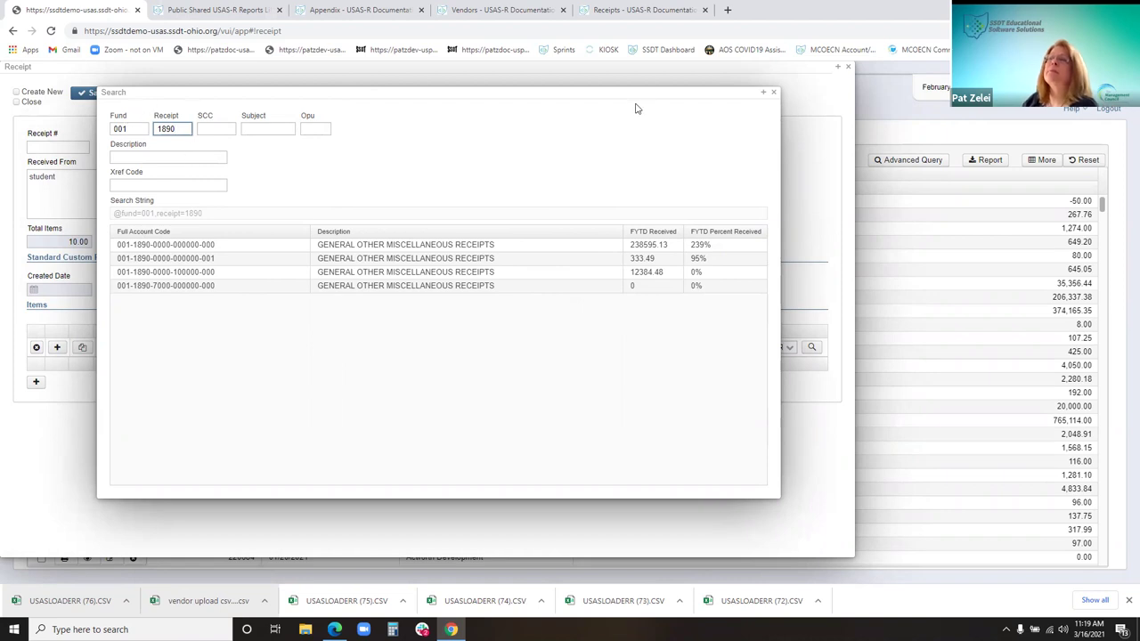
click(773, 92)
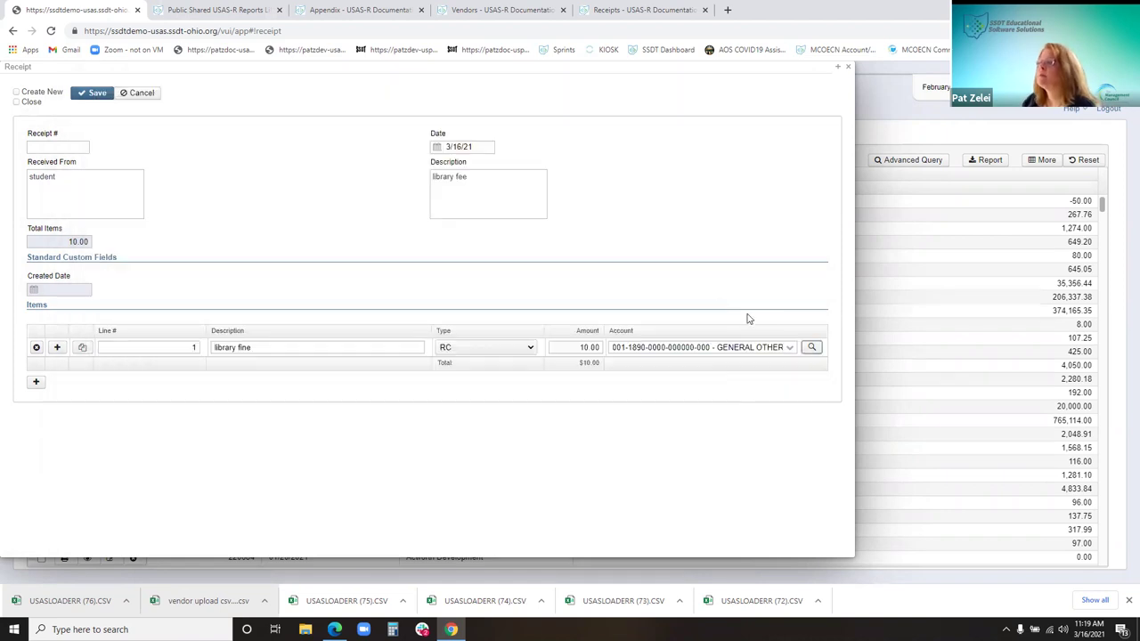
click(16, 102)
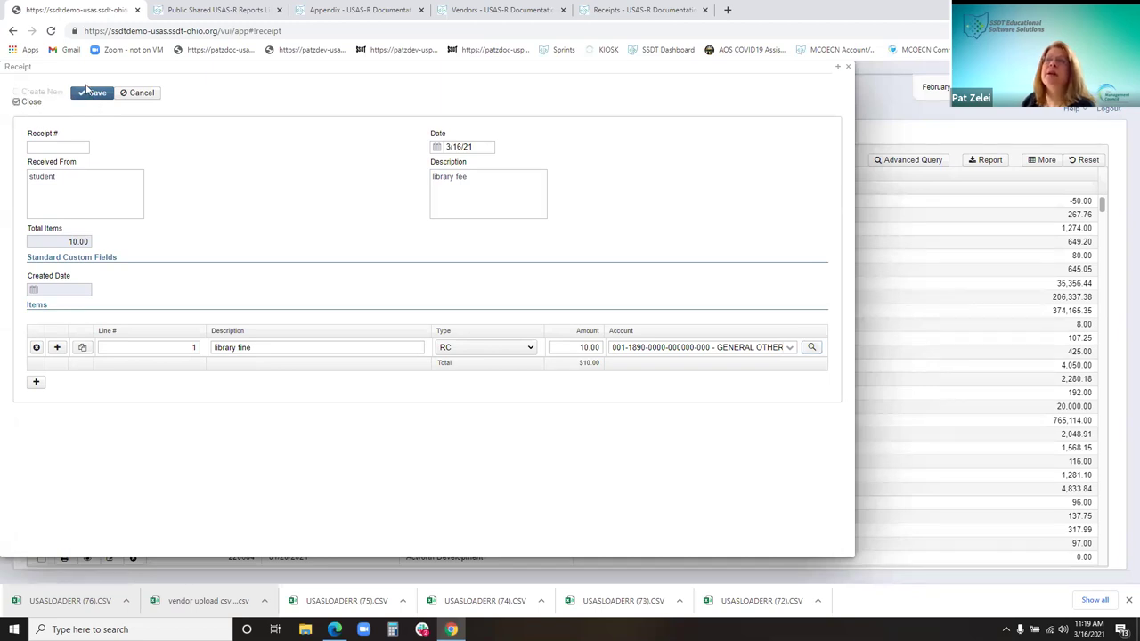
click(93, 94)
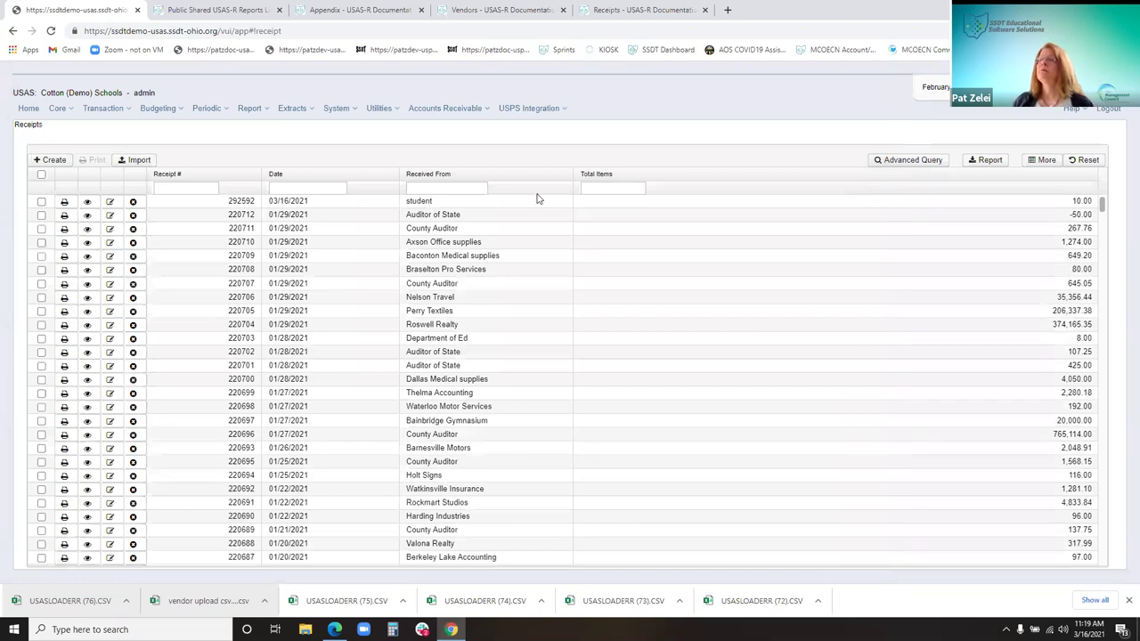
- Print receipt 292592 as a Pdf with the Default form, then minimize the PDF viewer
click(43, 203)
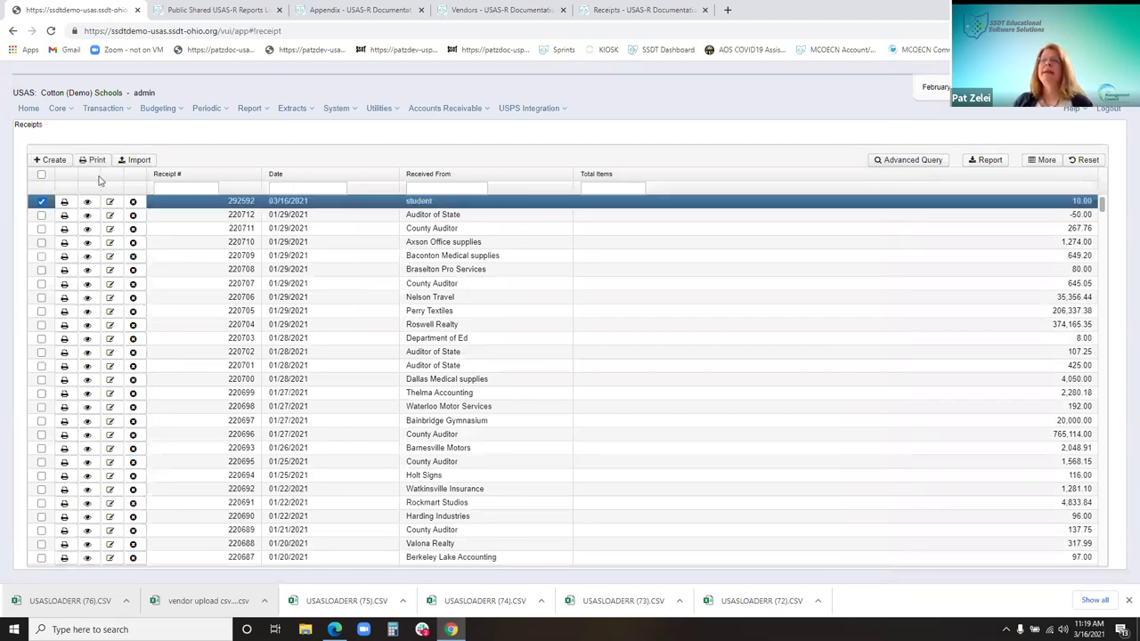
click(98, 162)
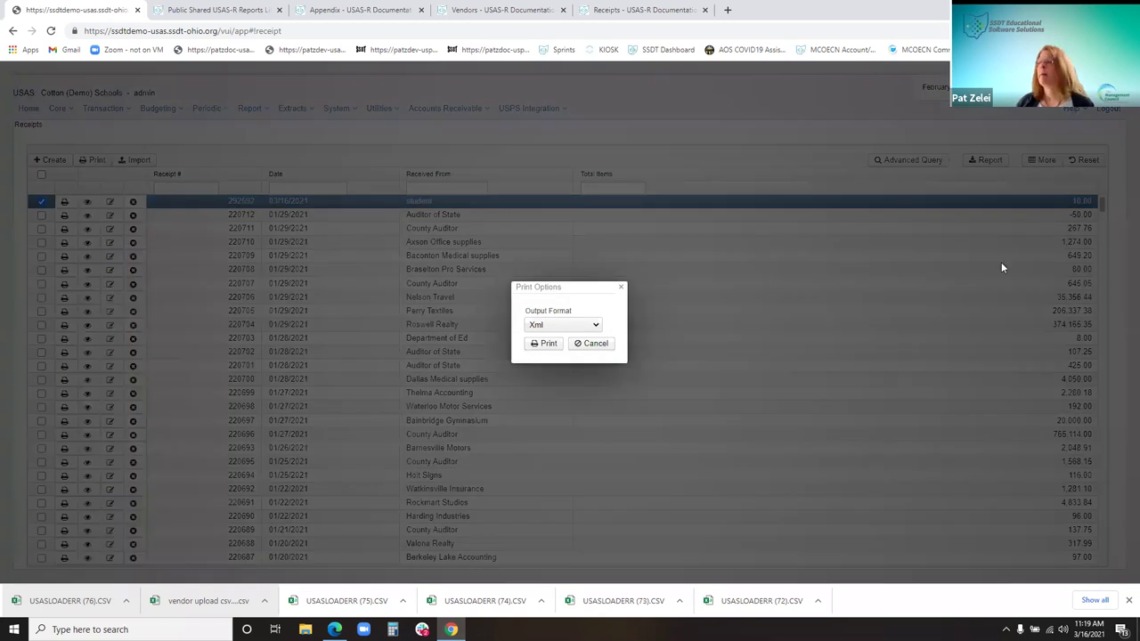
click(545, 325)
click(548, 348)
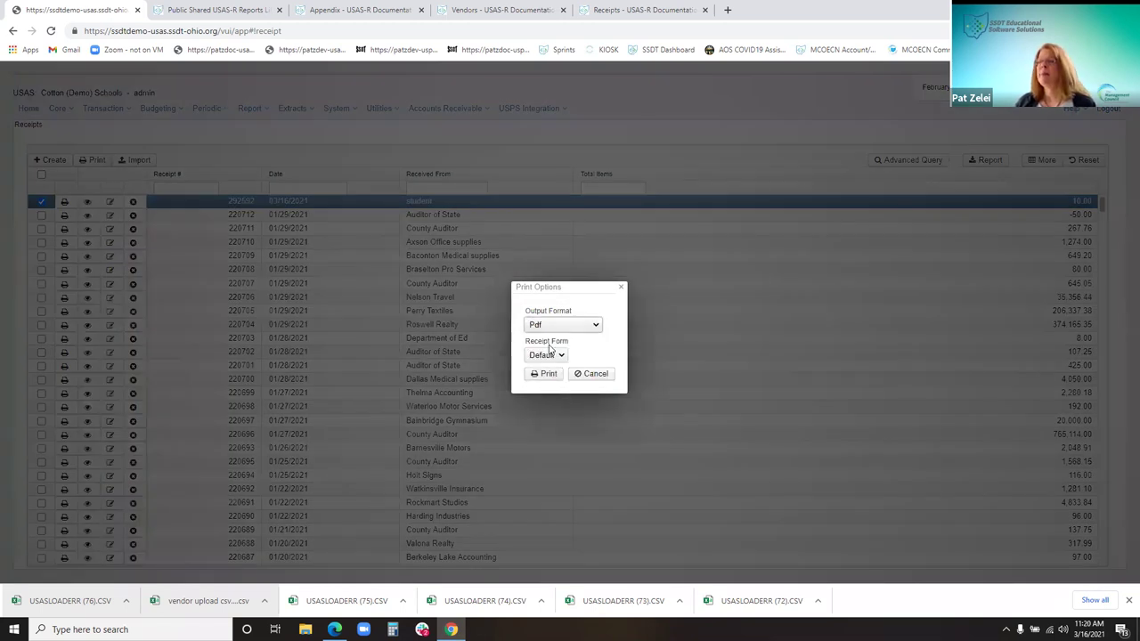
click(550, 355)
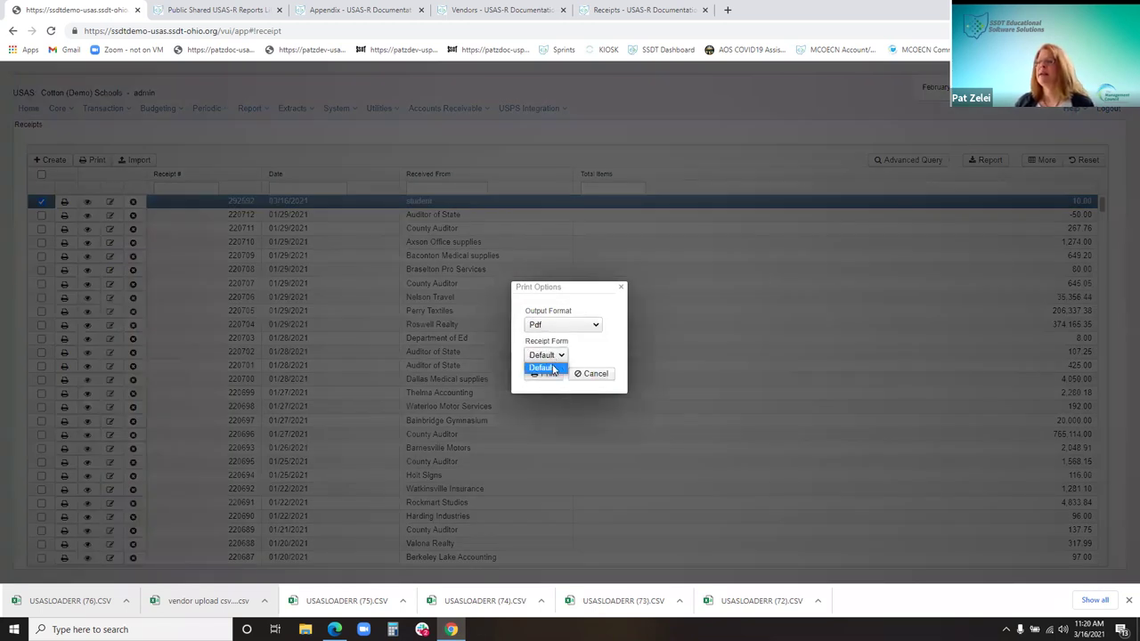
click(599, 357)
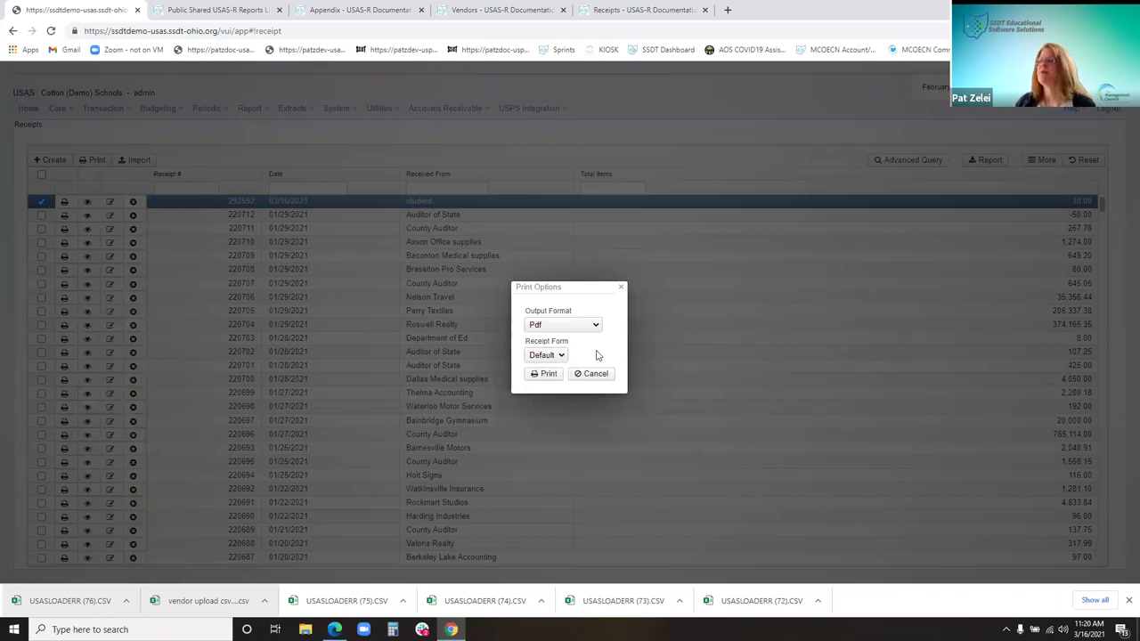
click(544, 374)
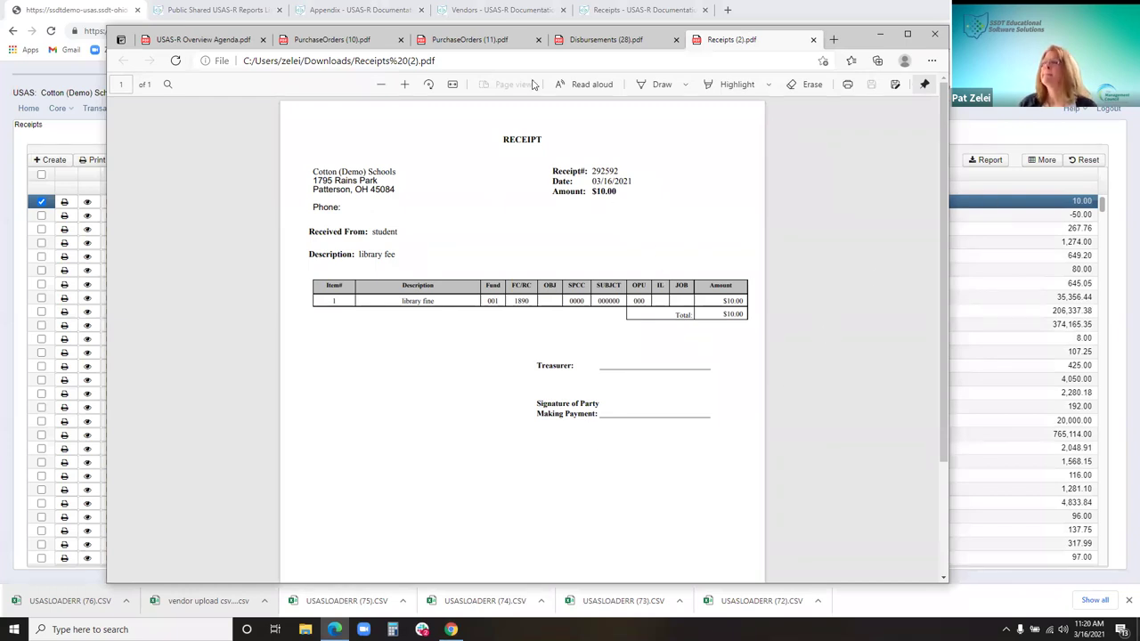
click(878, 35)
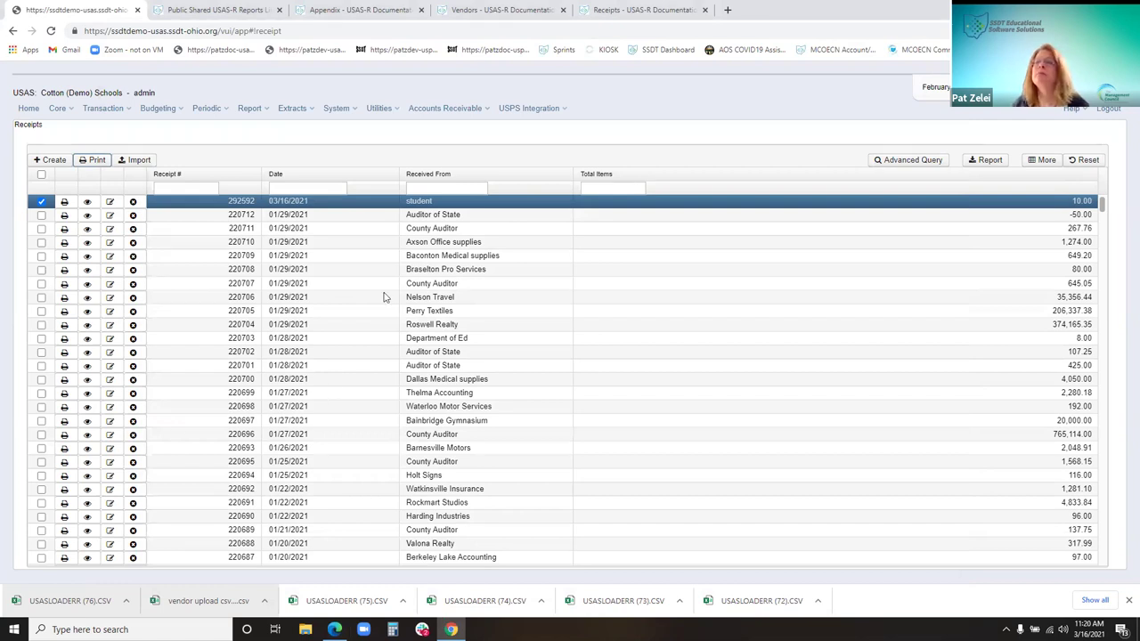
- Edit receipt 292592, raise its library fine Amount from 10.00 to 50.00, and save
click(110, 203)
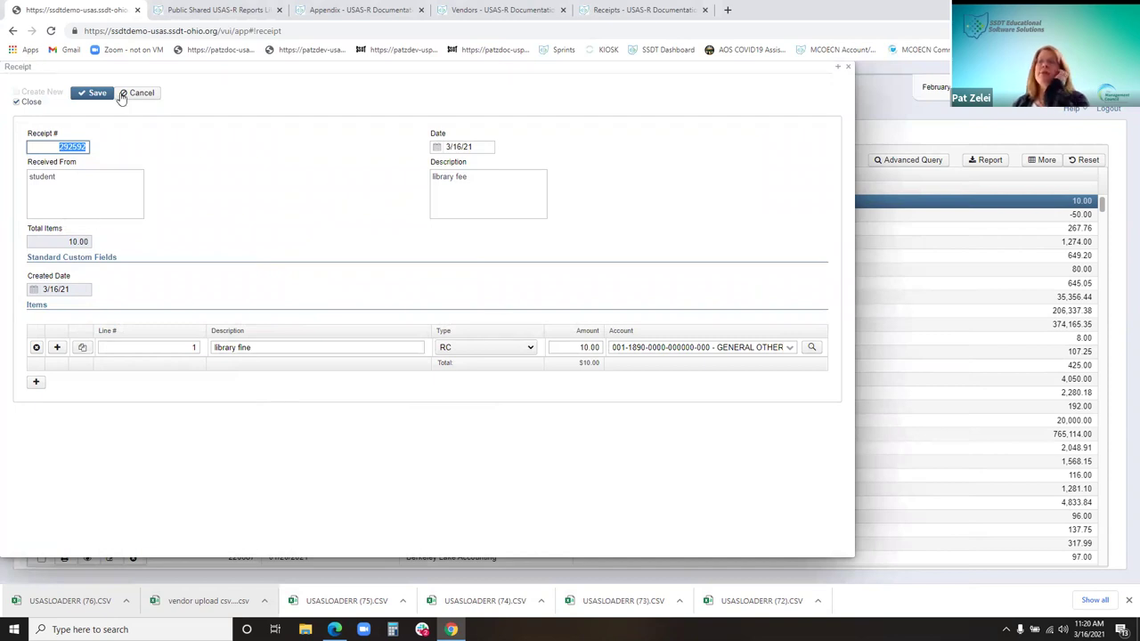
click(90, 132)
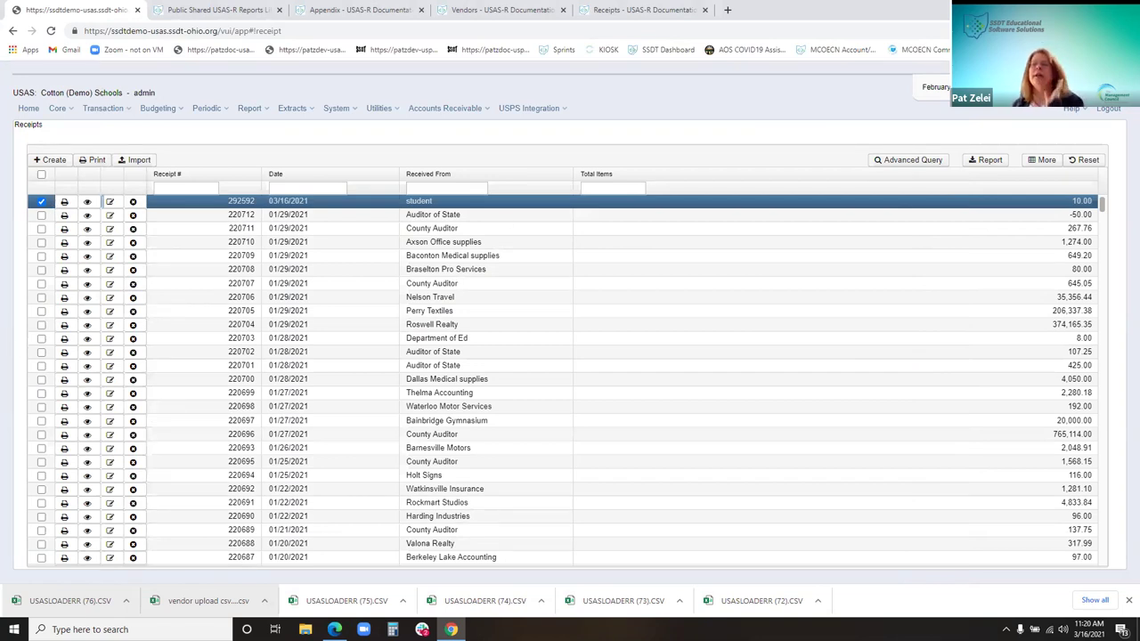
click(110, 200)
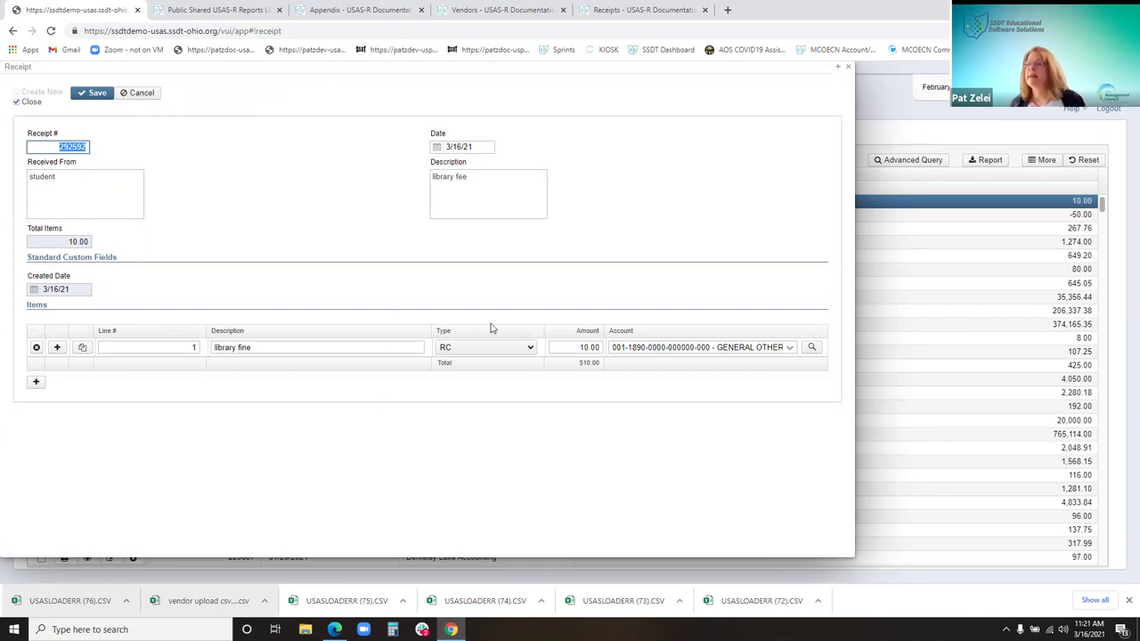
click(570, 347)
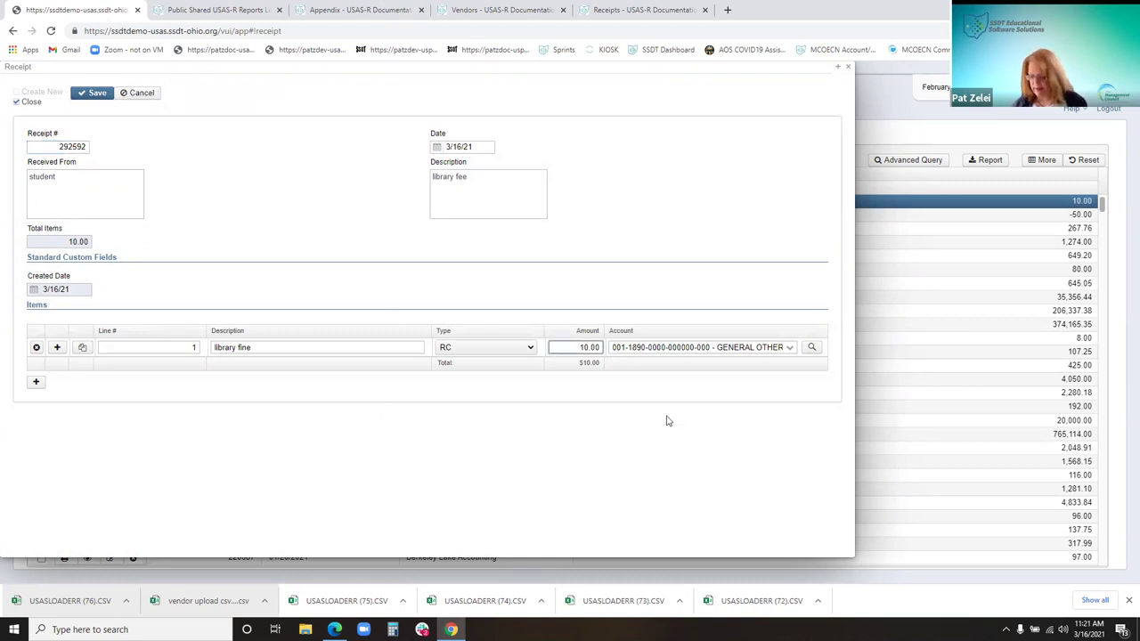
click(111, 103)
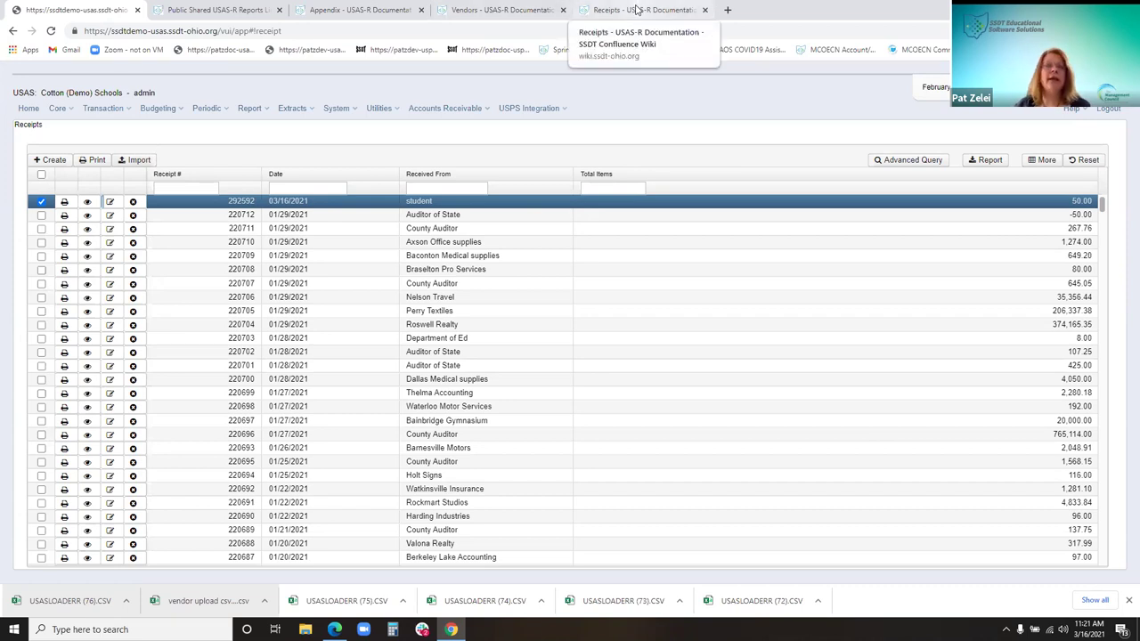
- In the USAS-R wiki, go to Transaction > Receipts and jump to the Receipt Import Criteria section
click(638, 9)
click(77, 282)
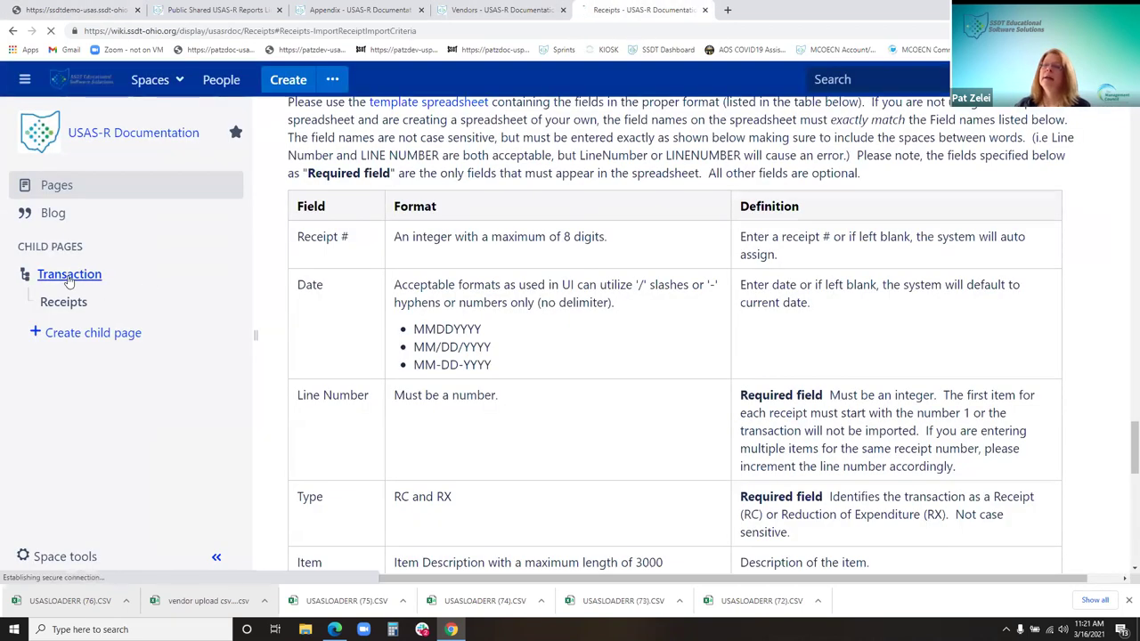
scroll(317, 454, down, 5)
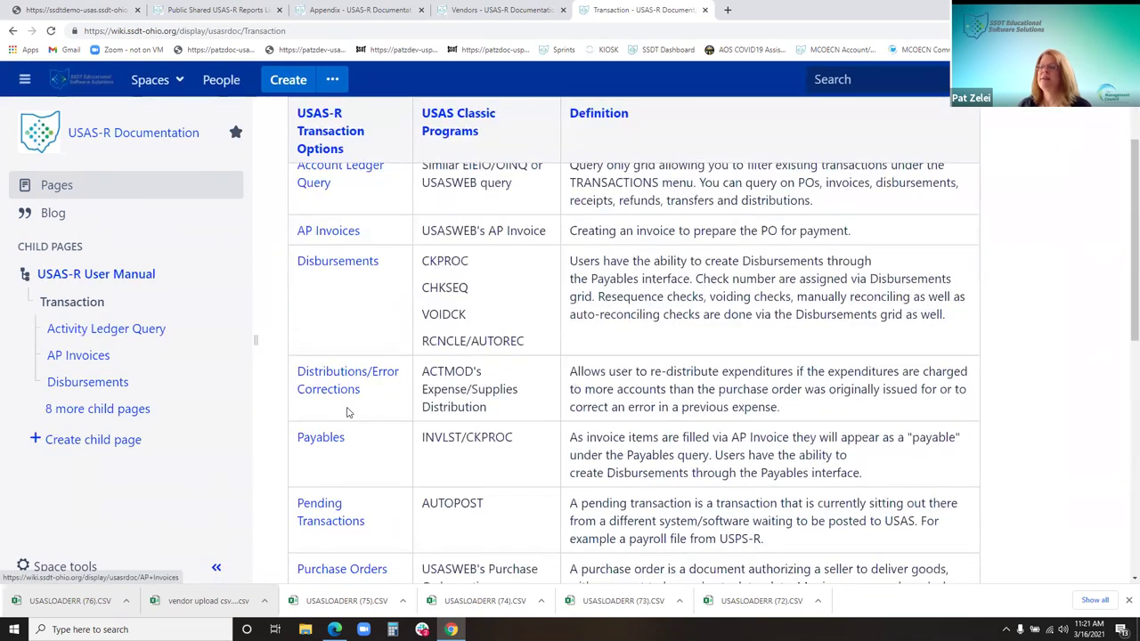
click(321, 544)
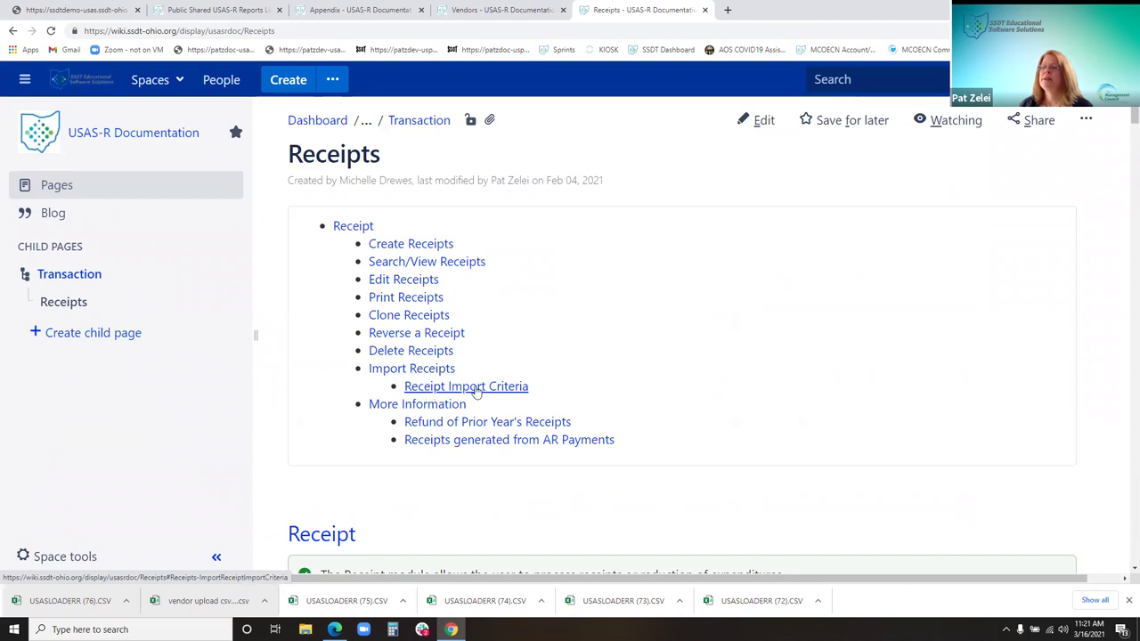
click(476, 387)
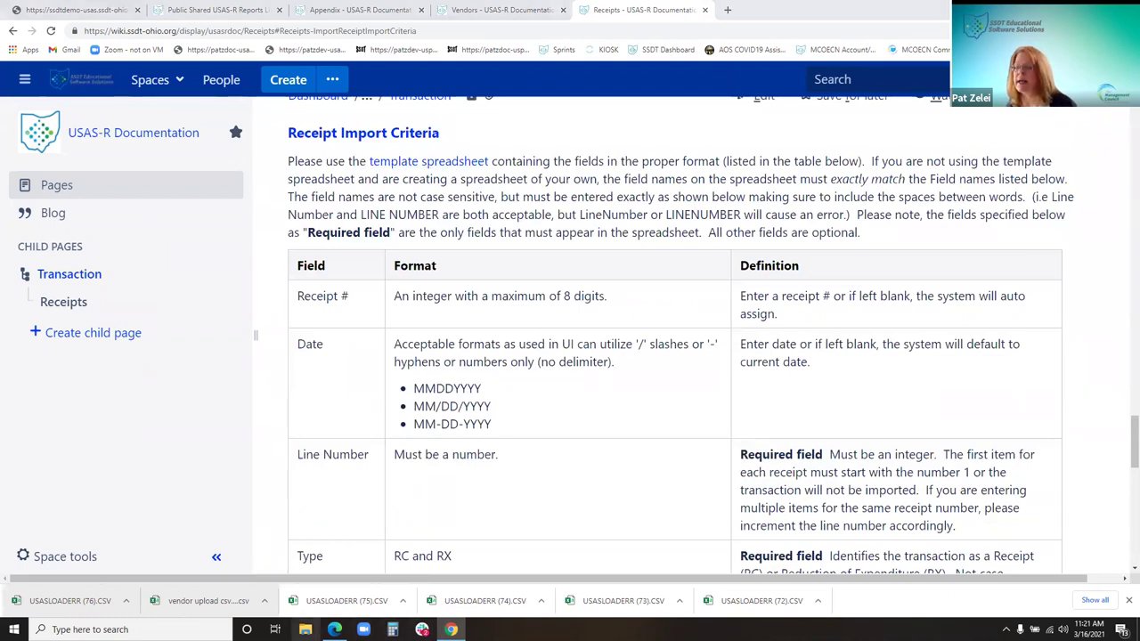
key(super+e)
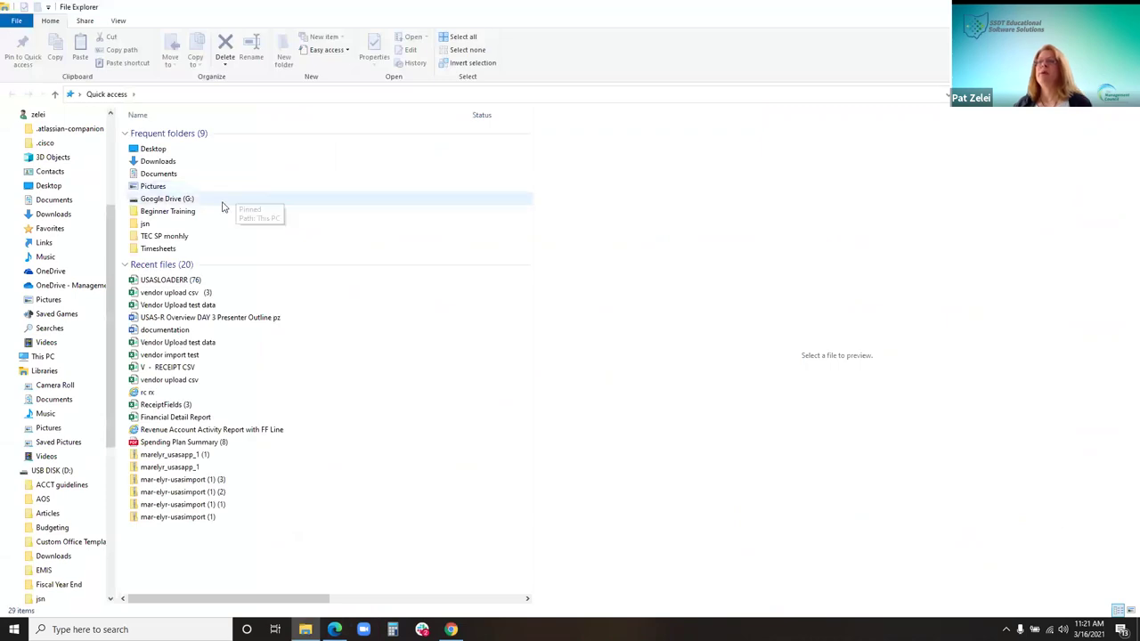
- Open V - RECEIPT CSV in Excel from the USB drive's Trainings > Beginner Training folder
scroll(84, 534, down, 3)
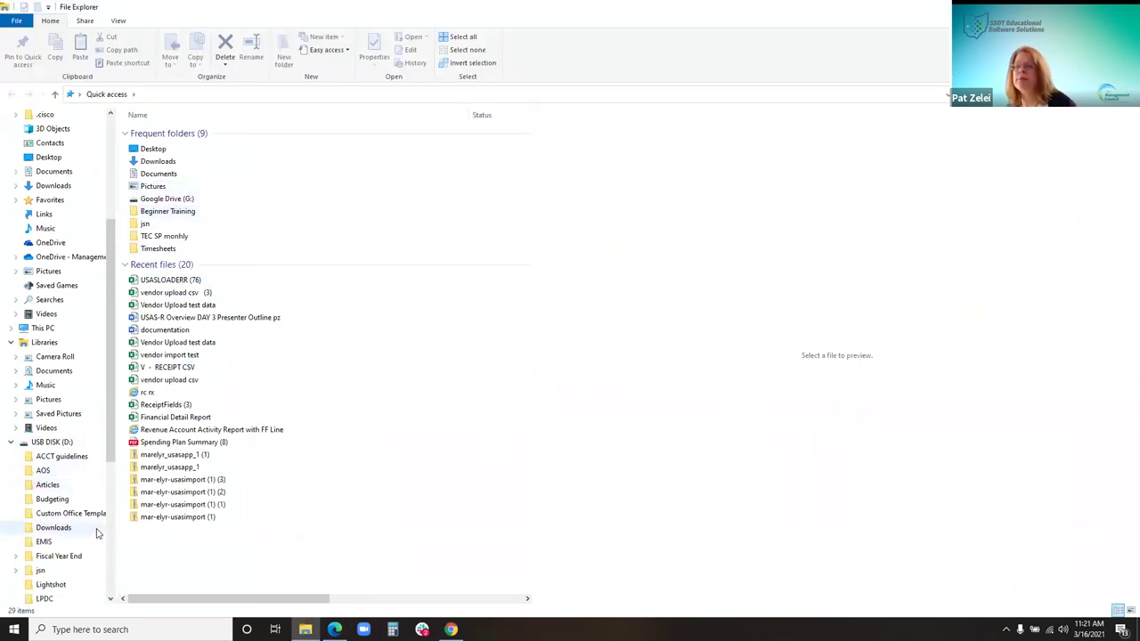
scroll(89, 566, down, 4)
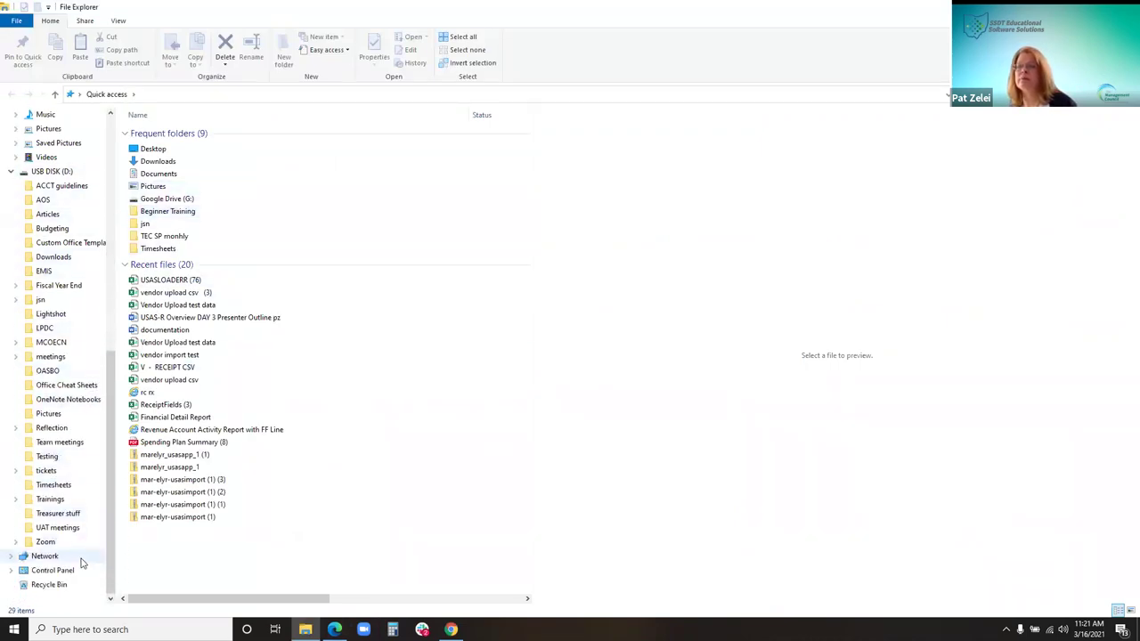
click(50, 498)
double_click(167, 134)
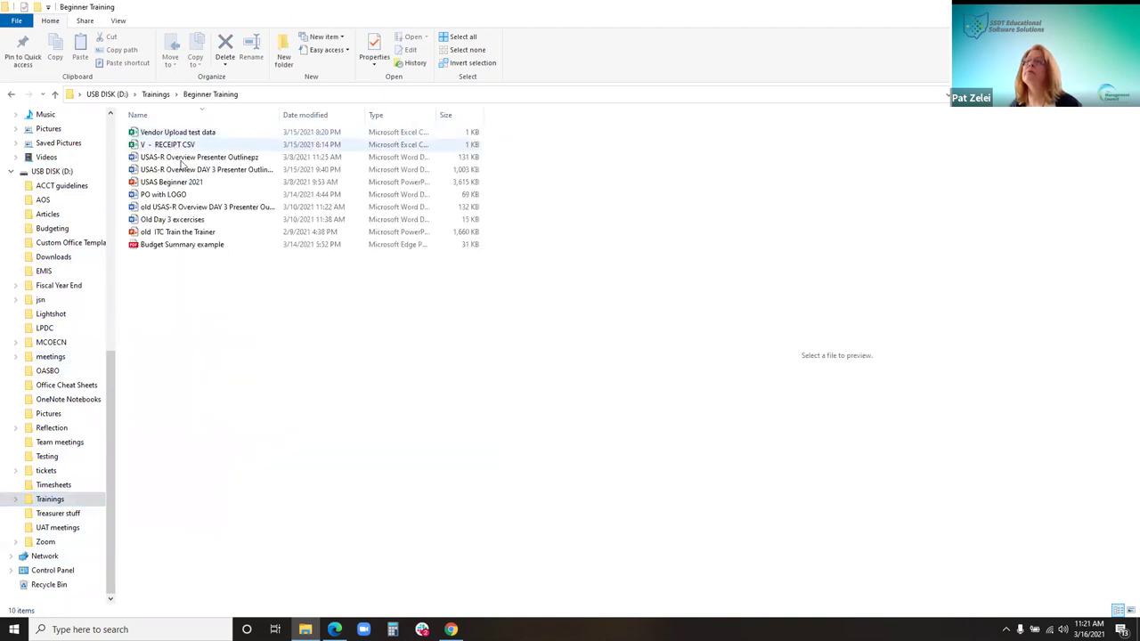
double_click(165, 144)
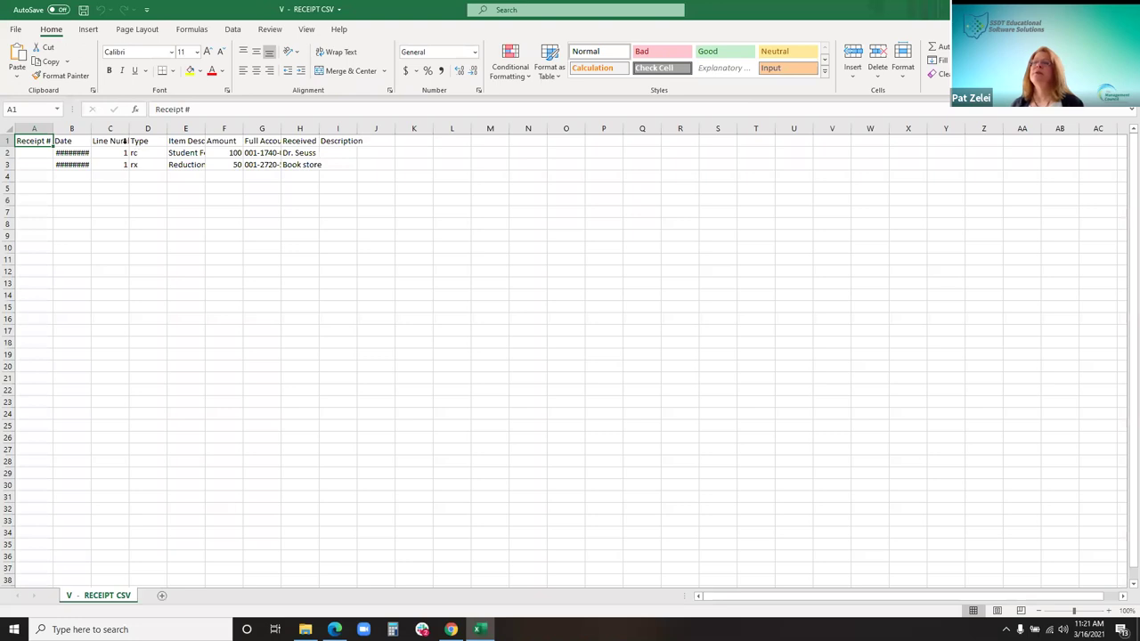
- AutoFit all worksheet columns and compare the sheet with the wiki's Receipt Import Criteria table
click(9, 126)
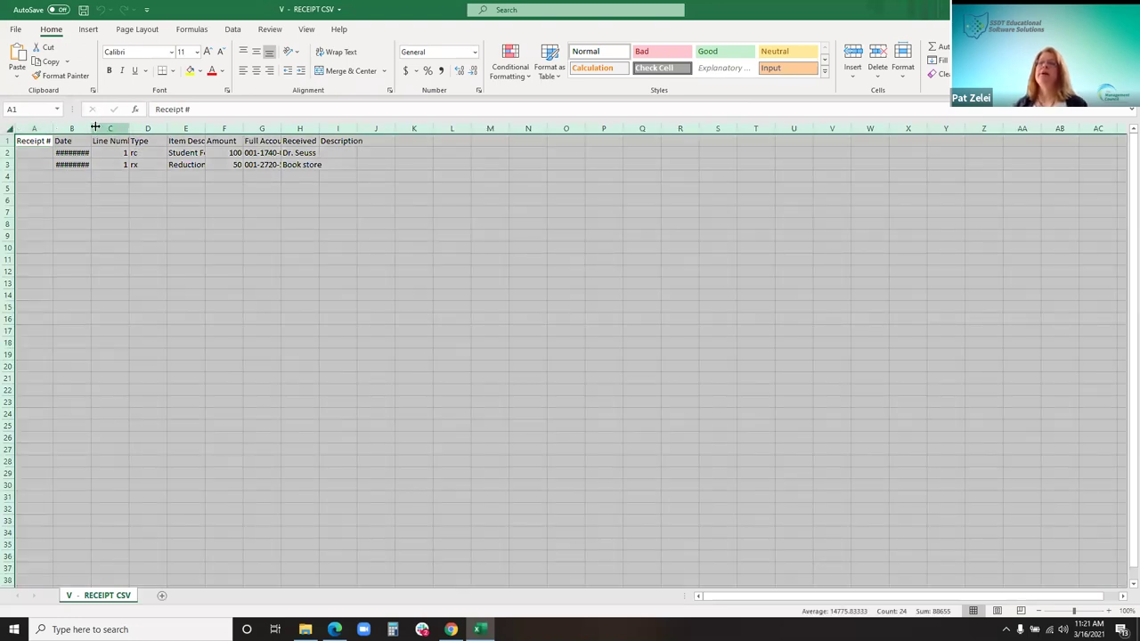
double_click(92, 132)
click(208, 190)
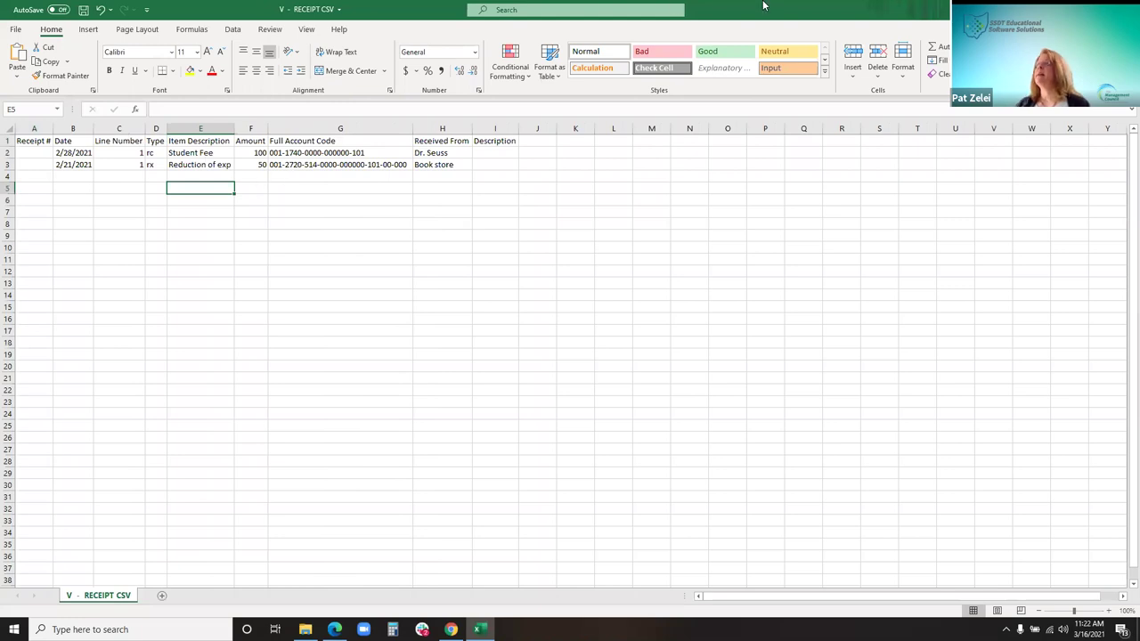
double_click(858, 9)
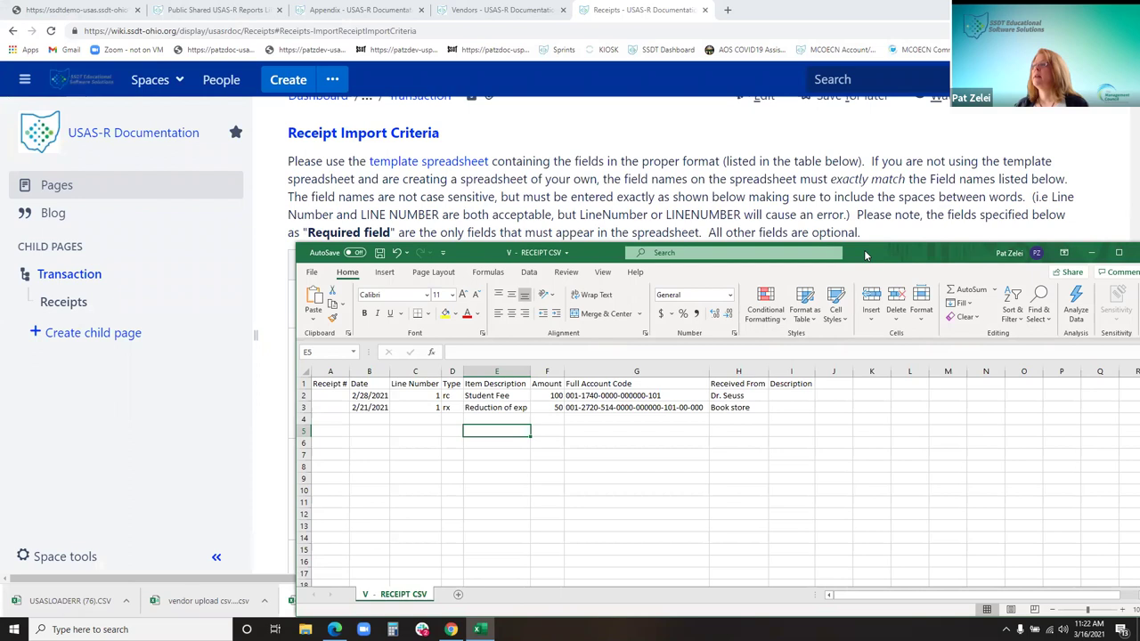
drag(864, 256, 675, 500)
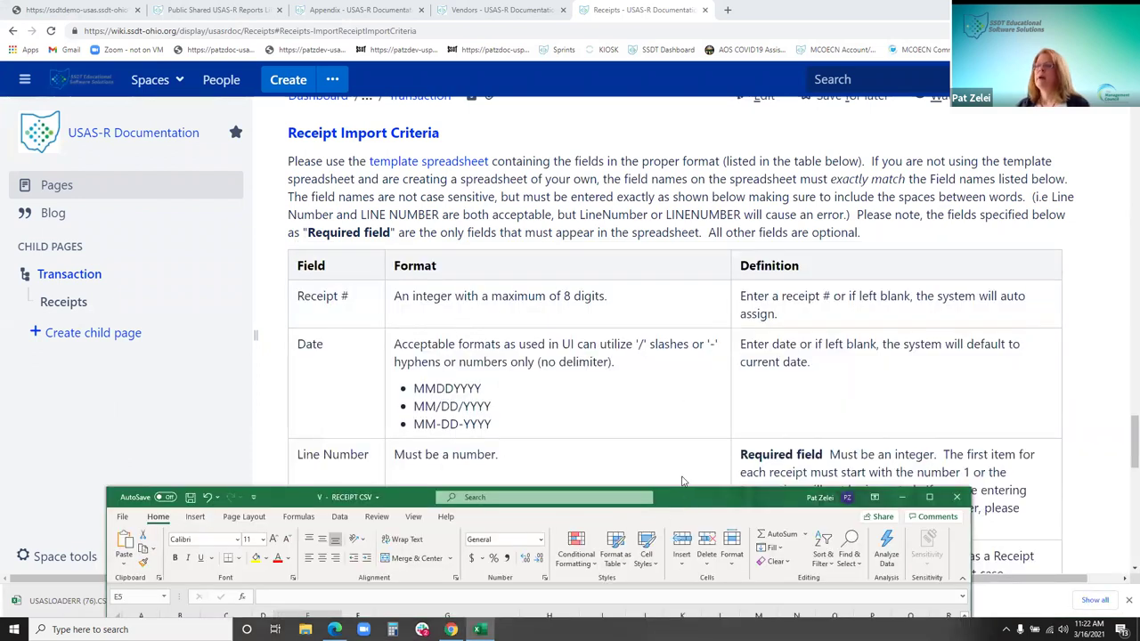
drag(682, 486, 683, 161)
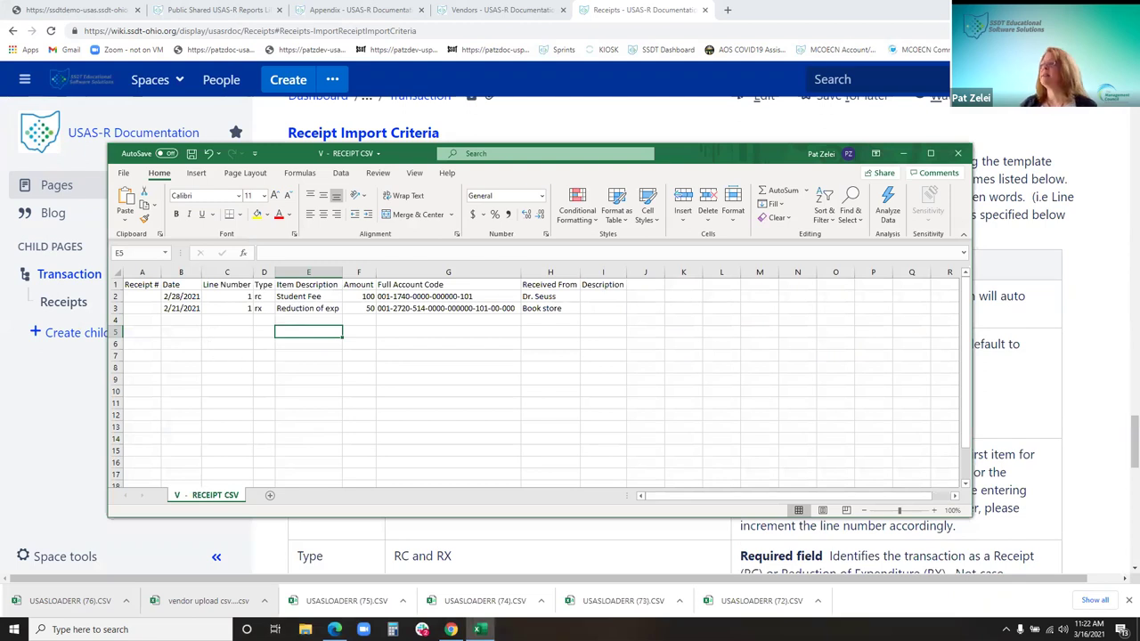
click(931, 154)
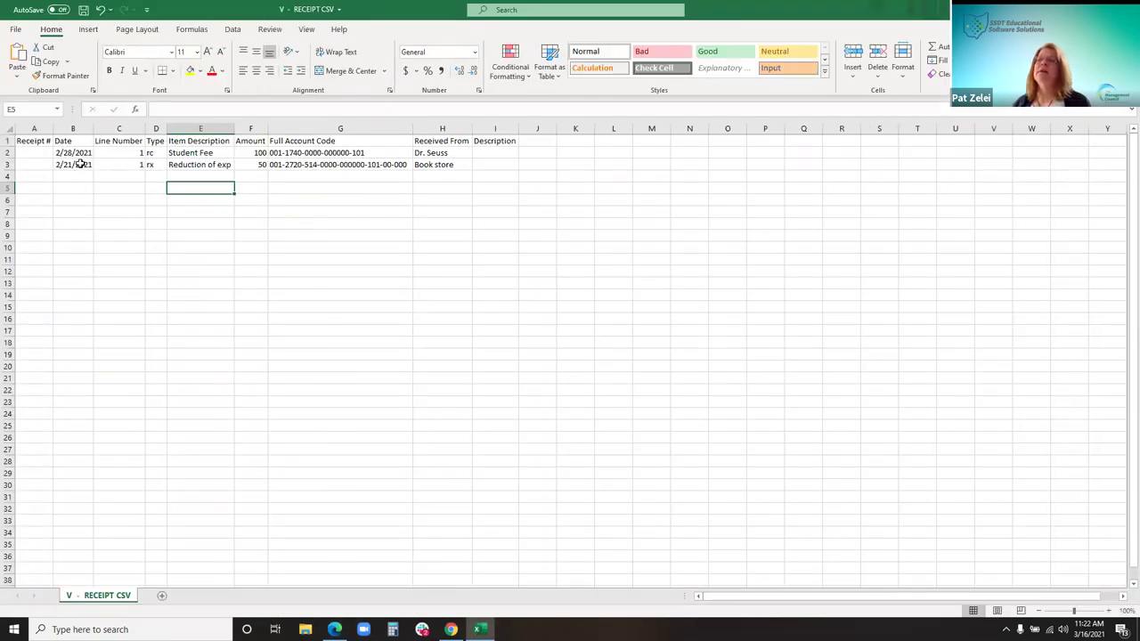
- Re-enter D3's type as rx, widen column E, and check the account codes in G2 and G3
click(150, 154)
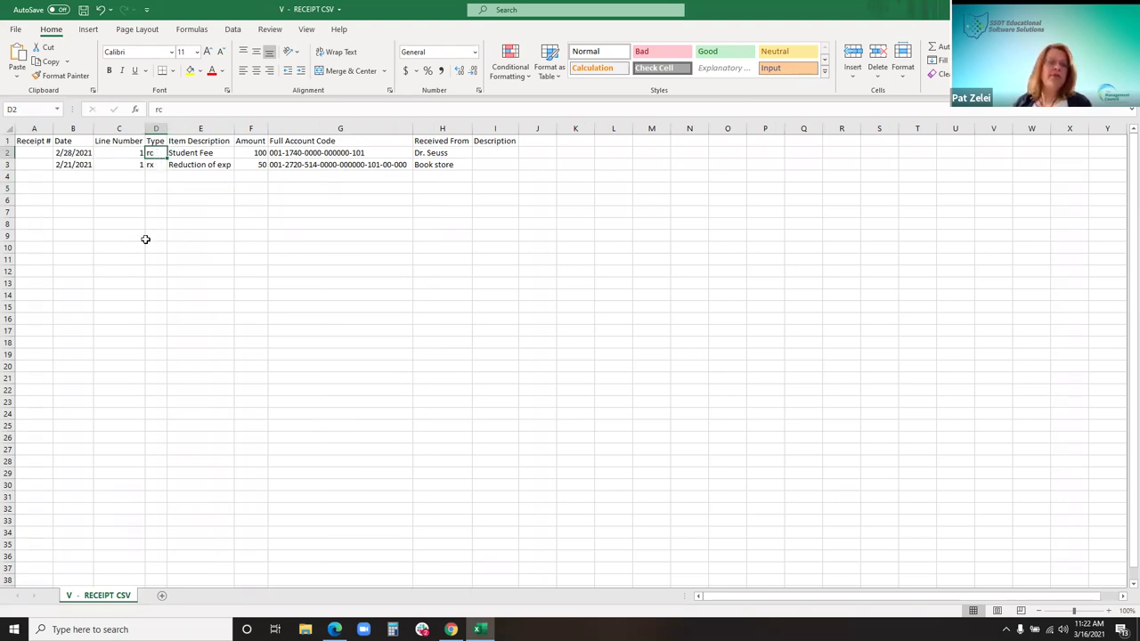
click(151, 165)
text(rx)
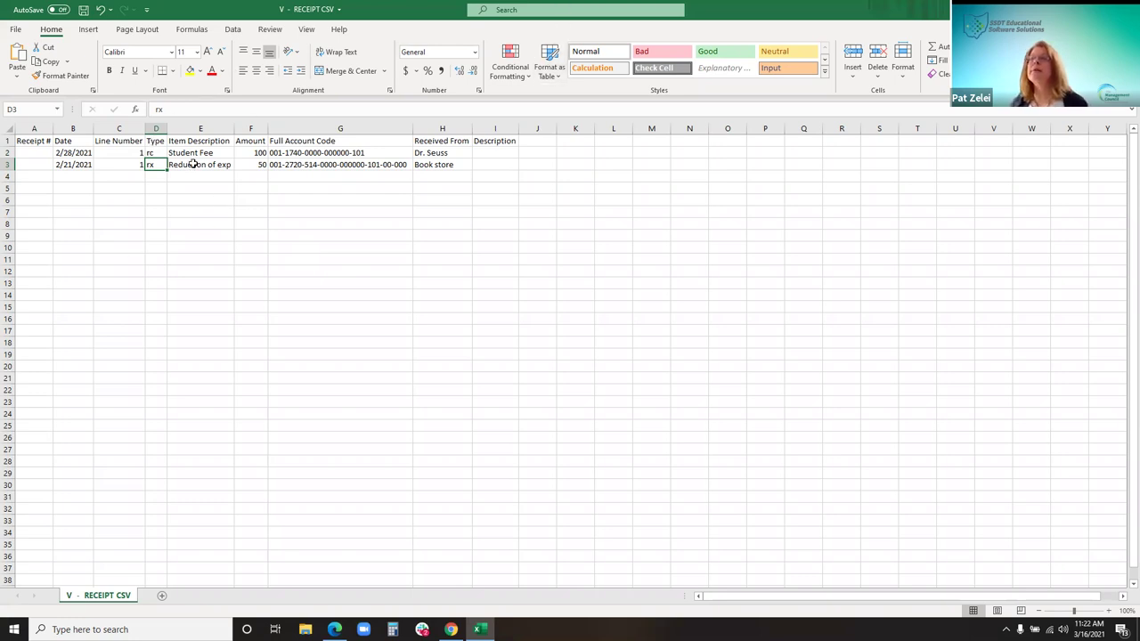
drag(235, 129, 298, 137)
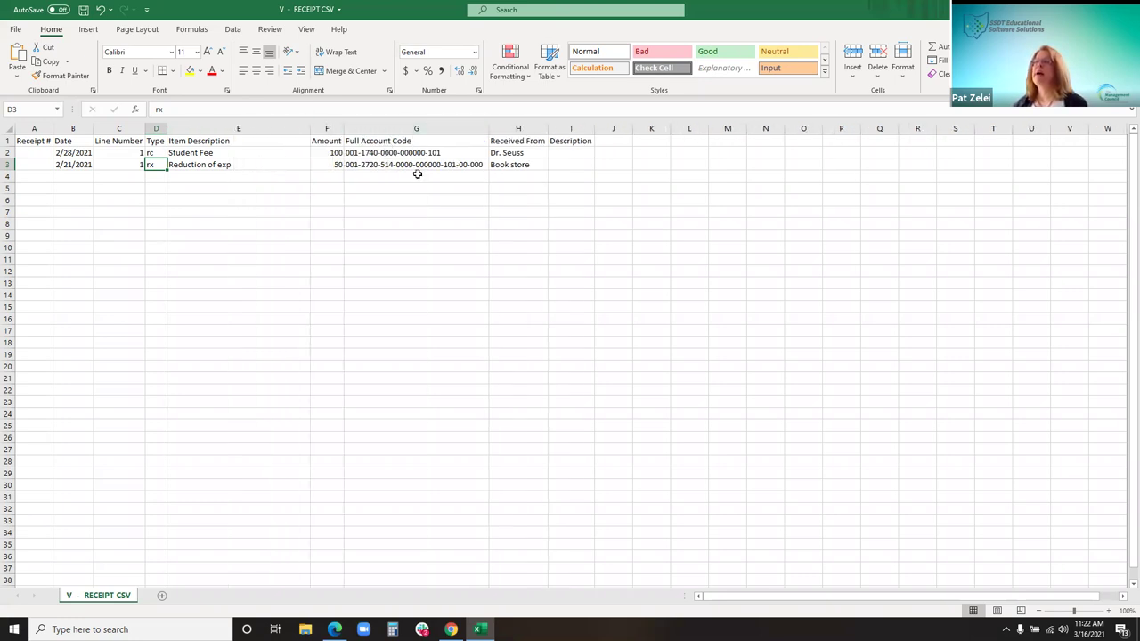
click(392, 152)
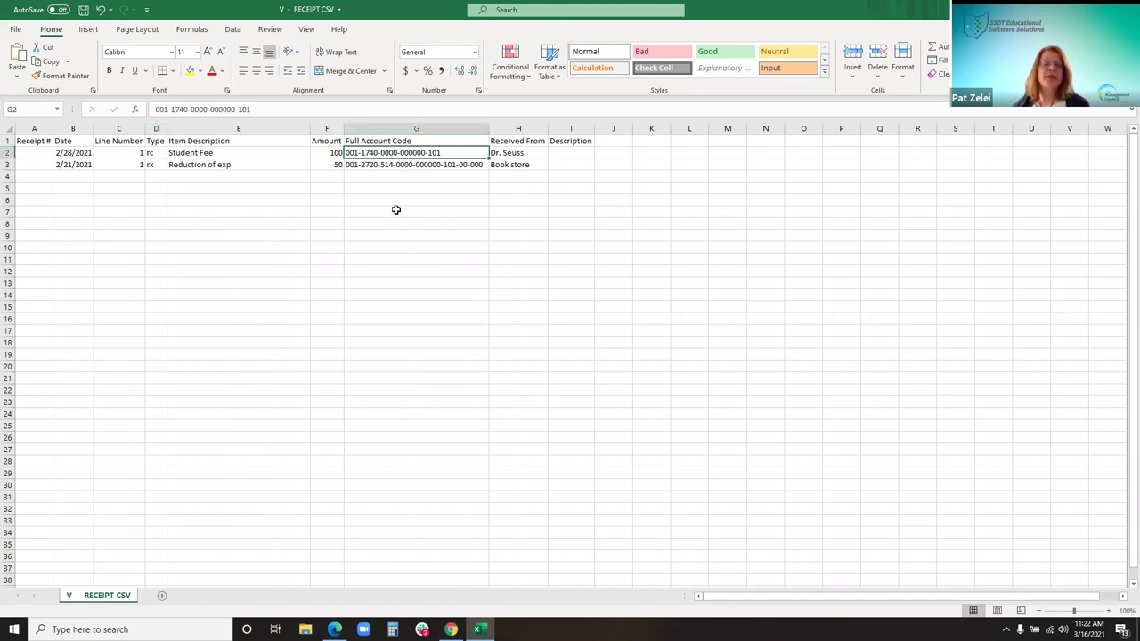
click(425, 166)
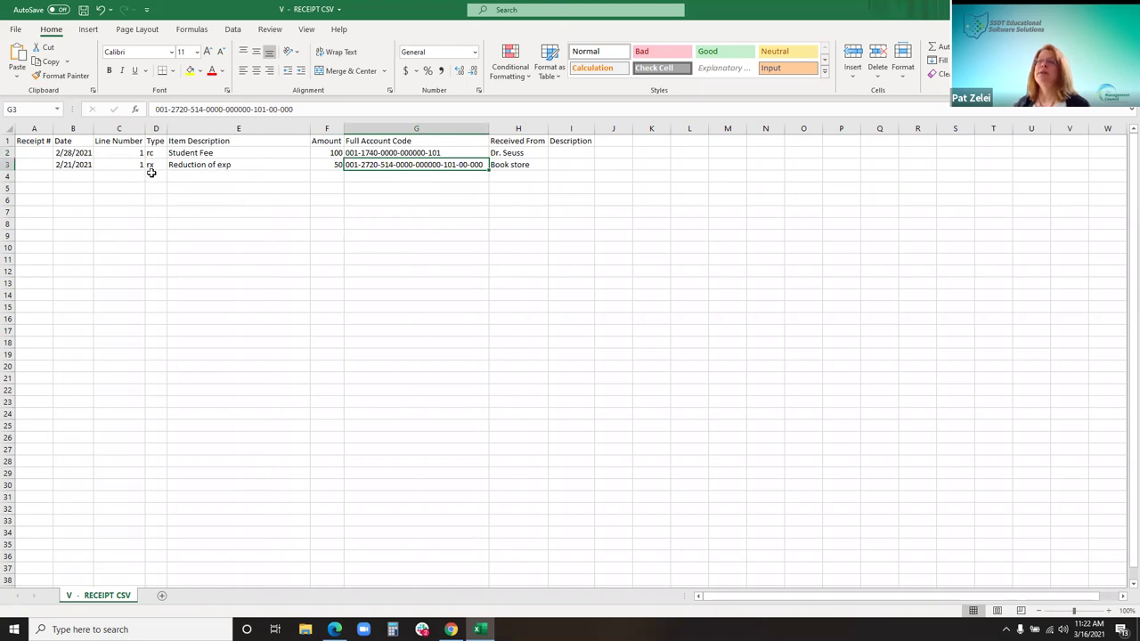
click(435, 150)
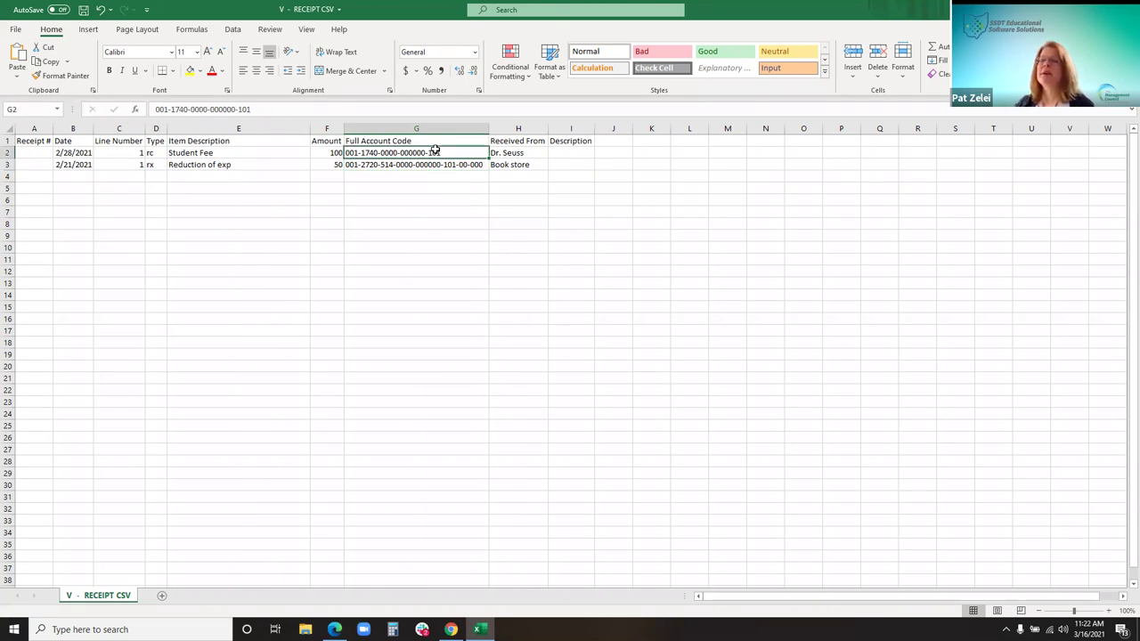
click(431, 164)
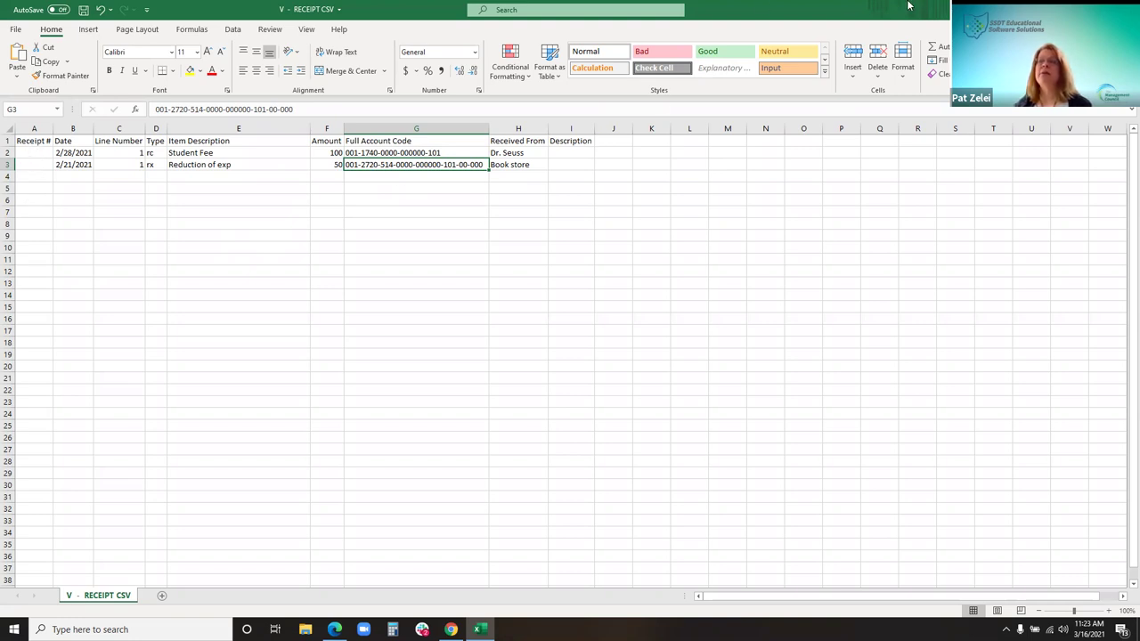
- Close V - RECEIPT CSV without saving changes
click(1119, 9)
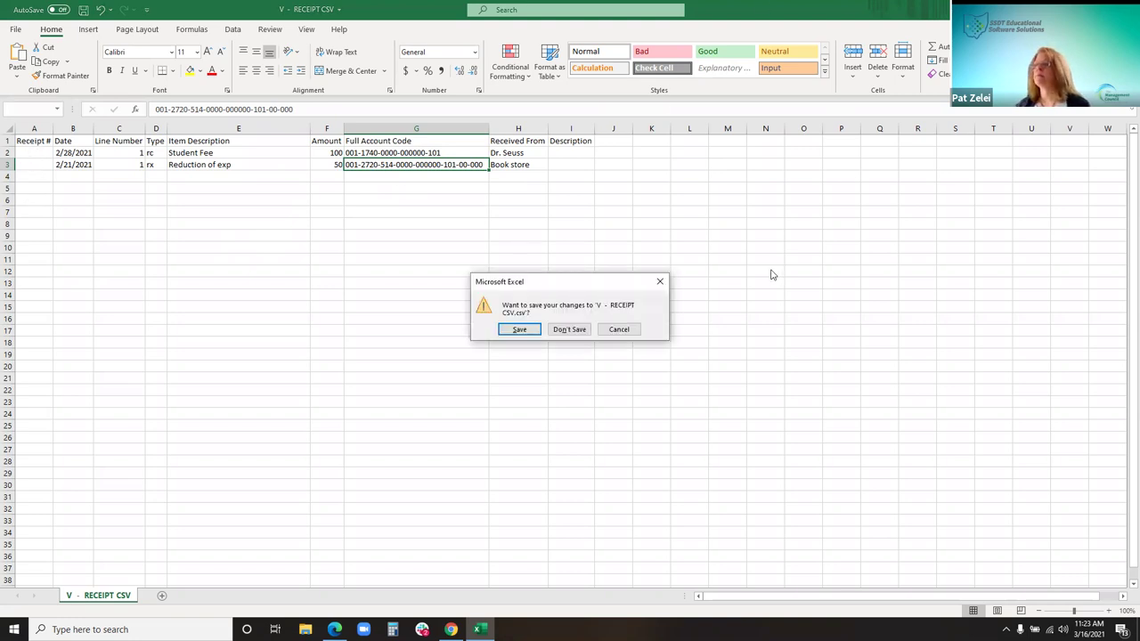
click(613, 333)
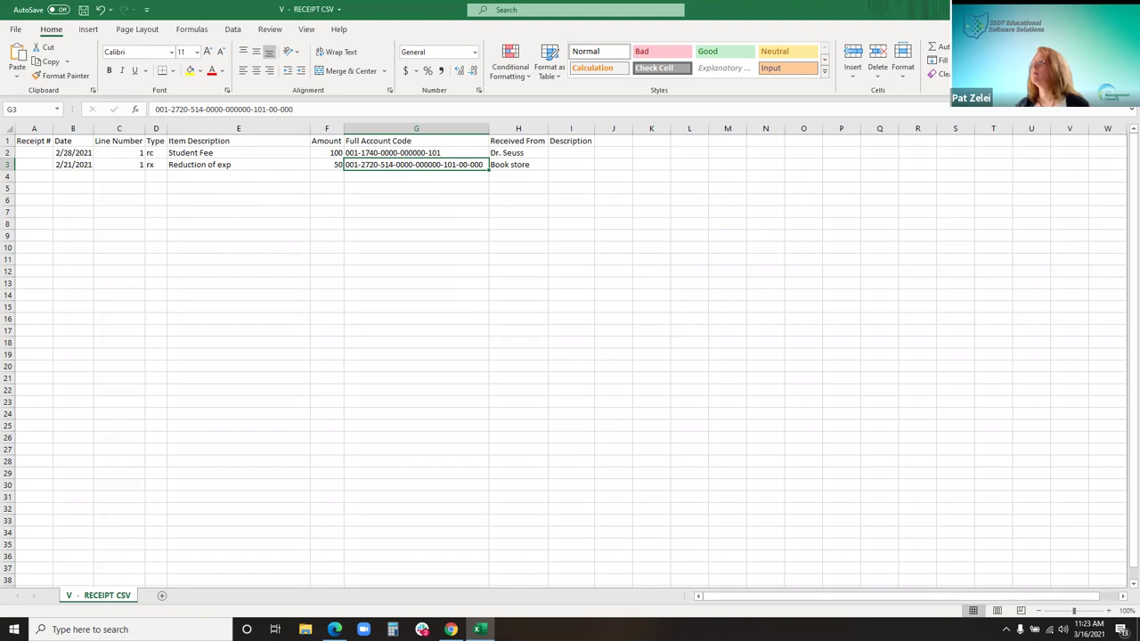
click(1119, 9)
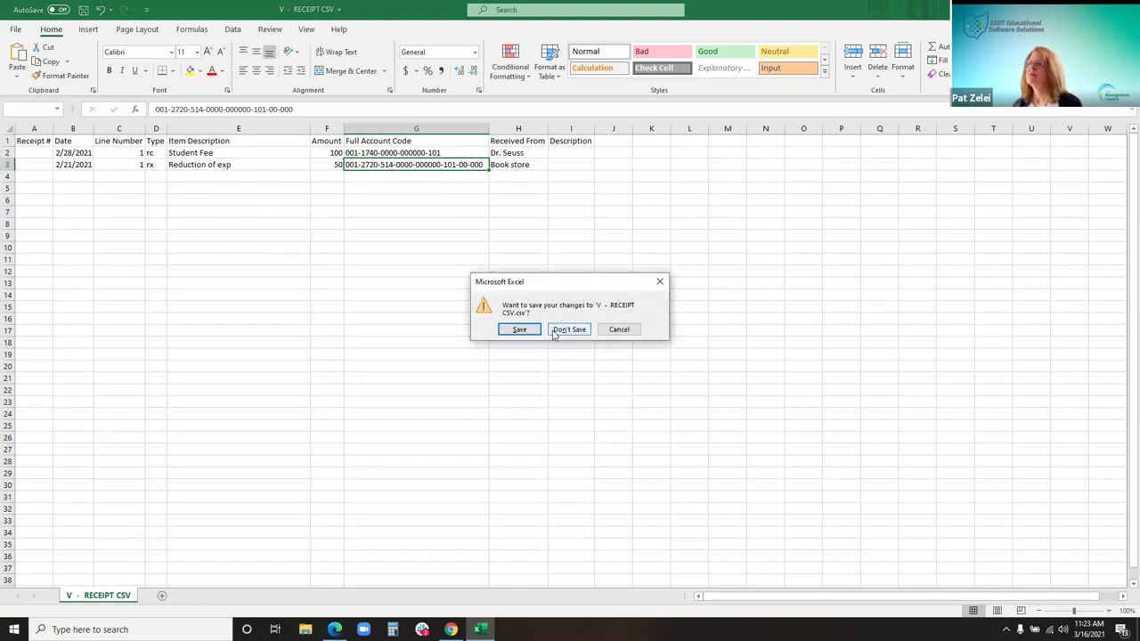
click(564, 333)
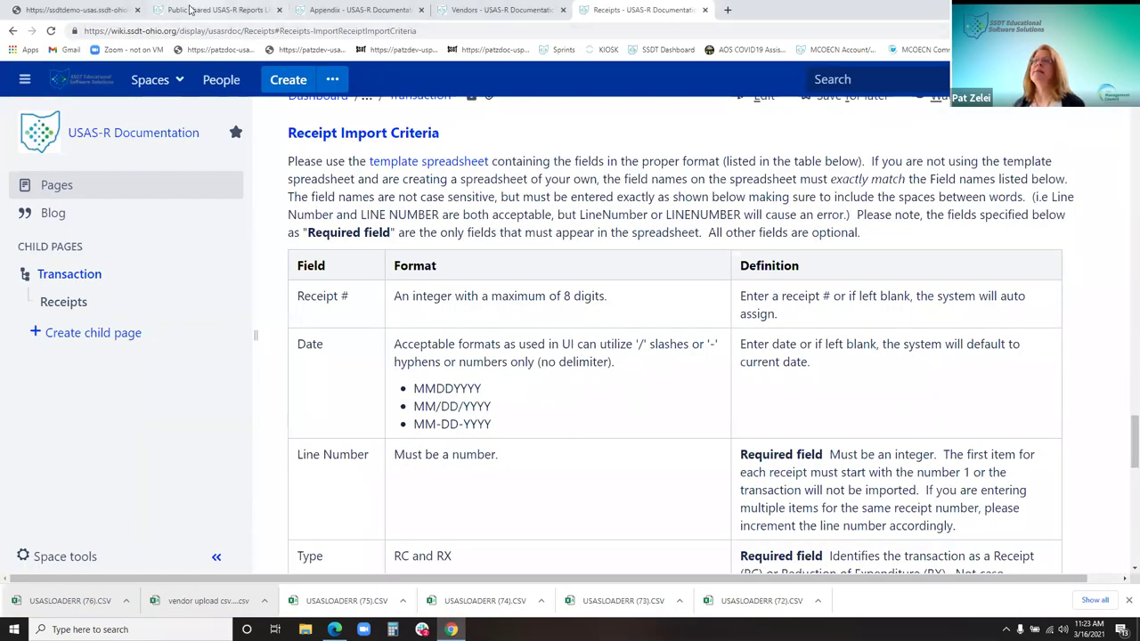
- Import V - RECEIPT CSV into USAS-R Receipts and load it: 2 records, 0 errors
click(85, 10)
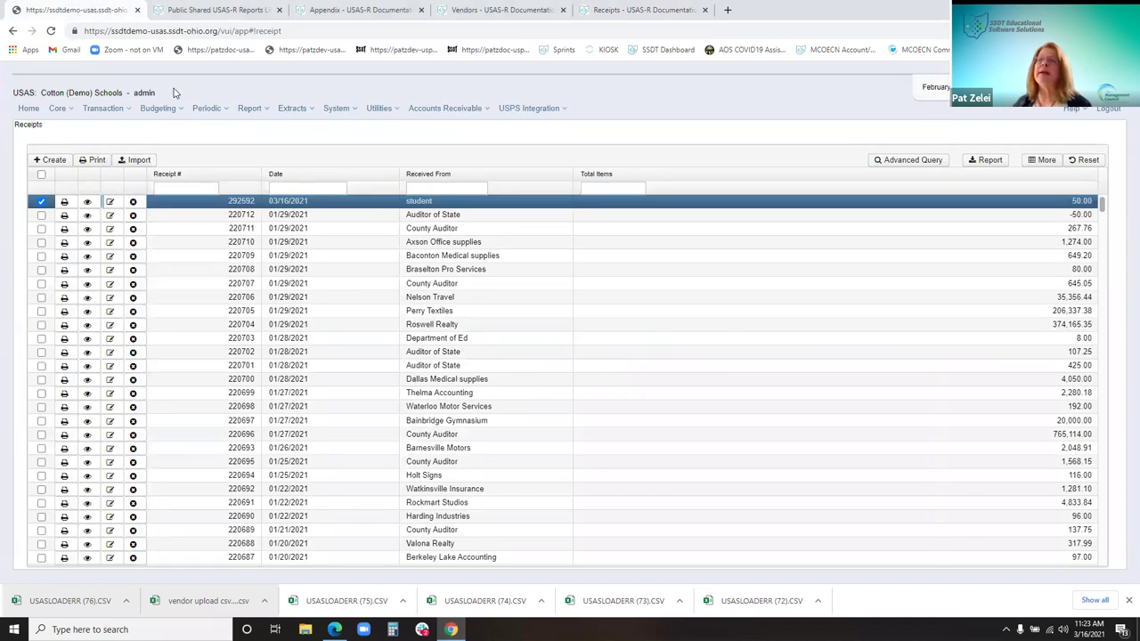
click(135, 160)
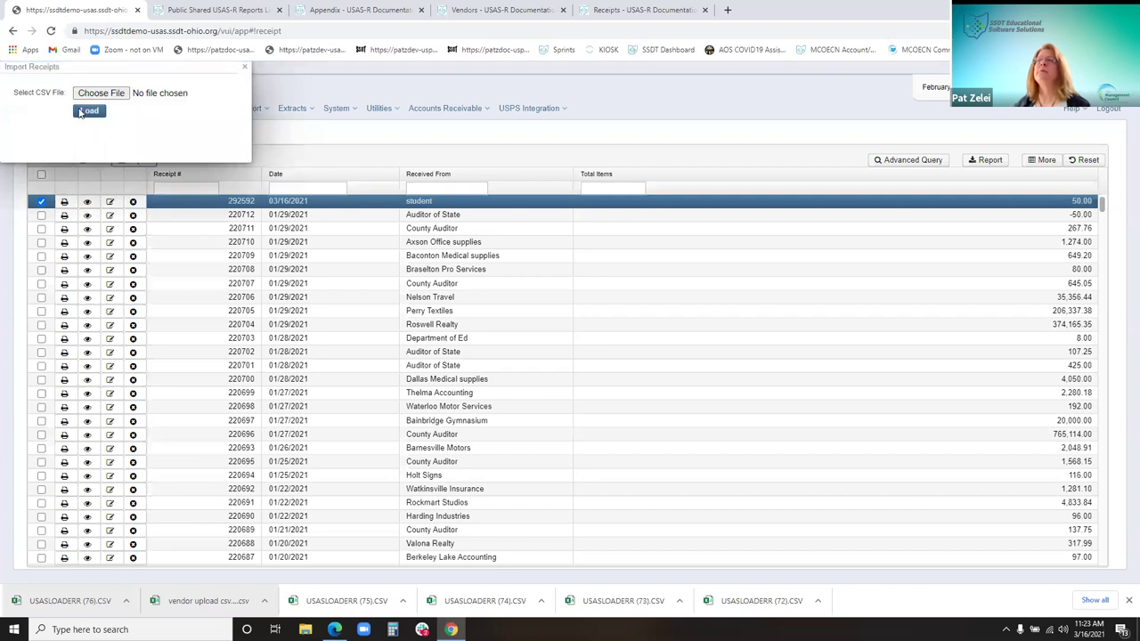
click(111, 95)
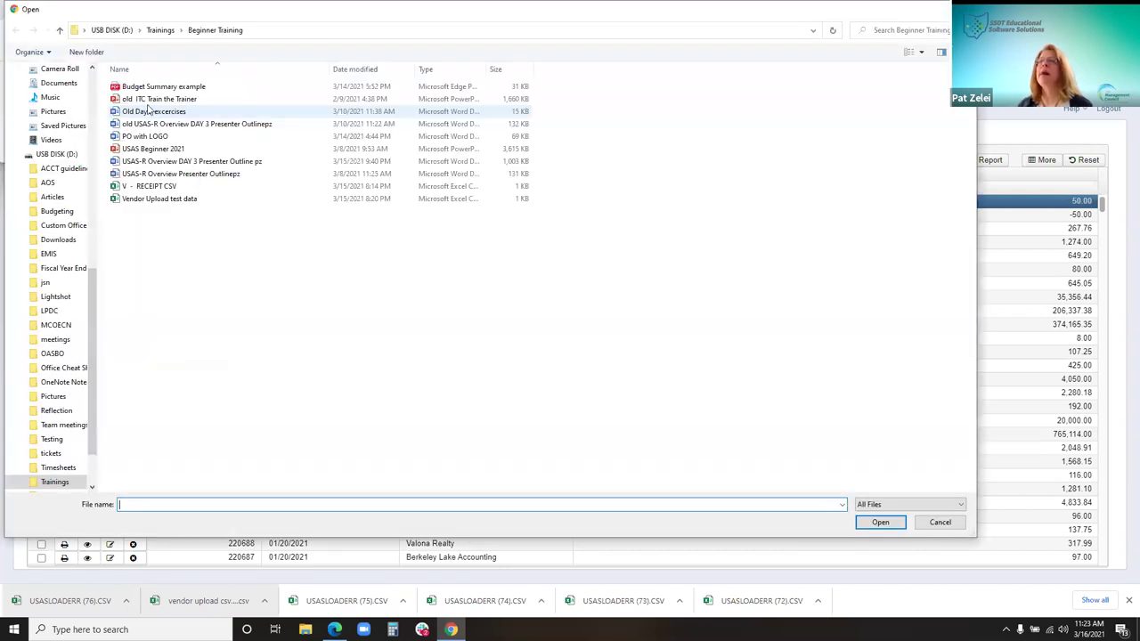
double_click(150, 188)
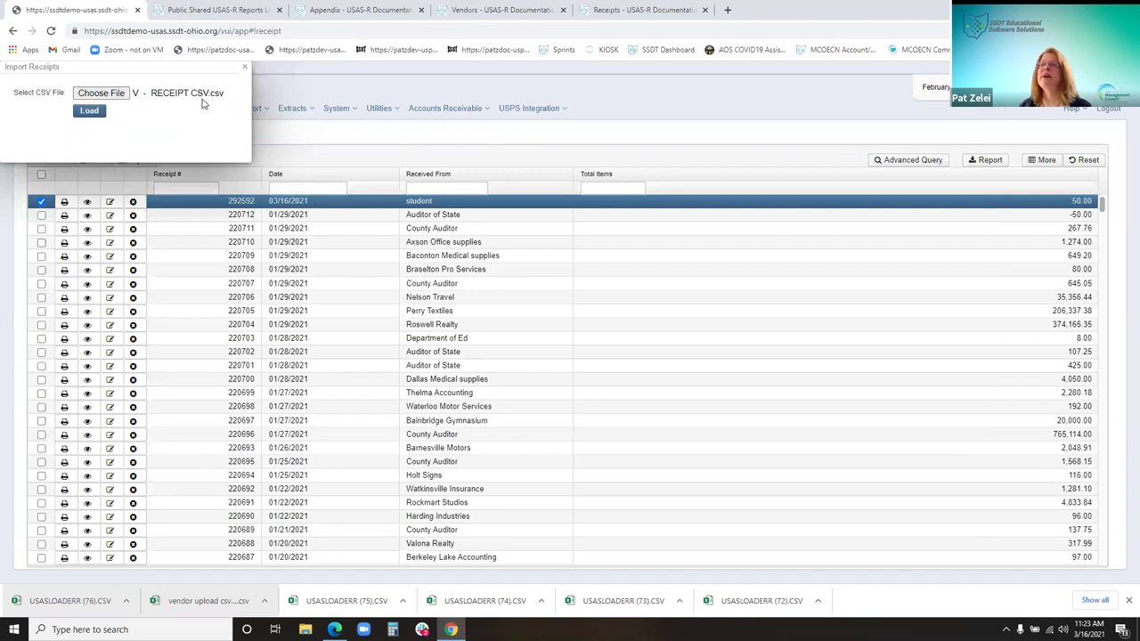
click(92, 111)
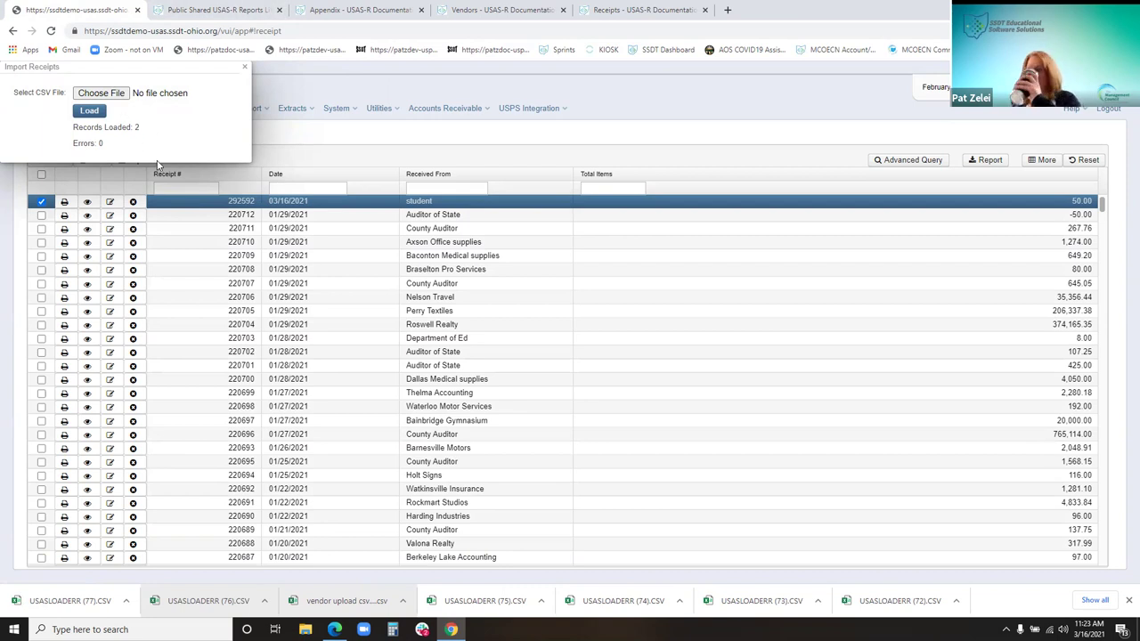
- Open the USASLOADERR (77) log in Excel, confirm 'No errors. Records loaded: 2', and return to Chrome
click(43, 610)
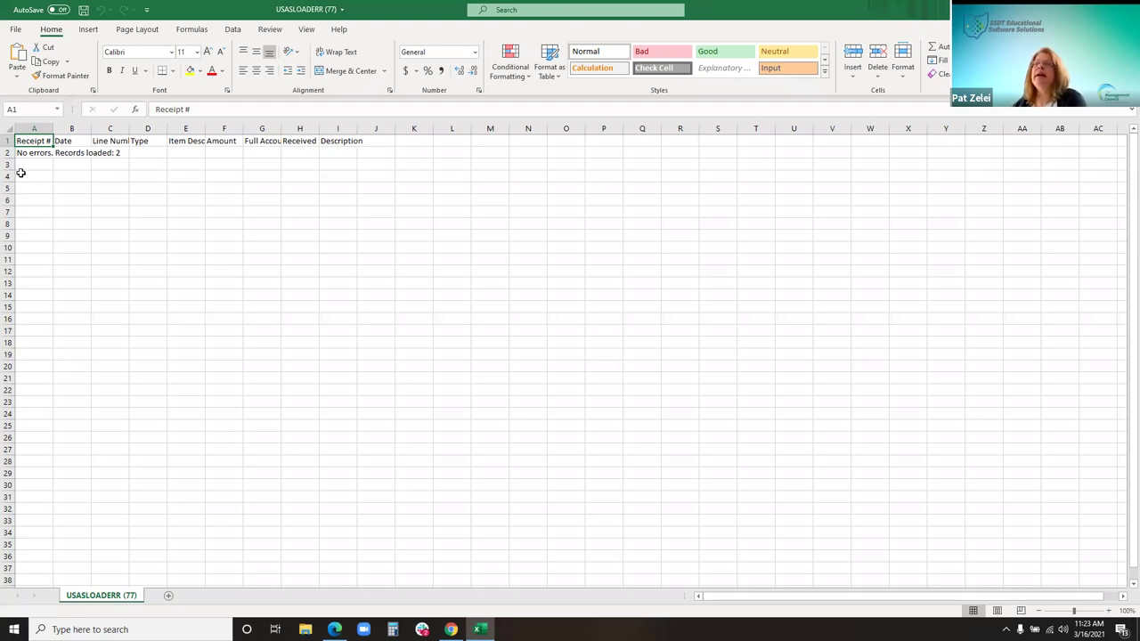
drag(51, 152, 326, 142)
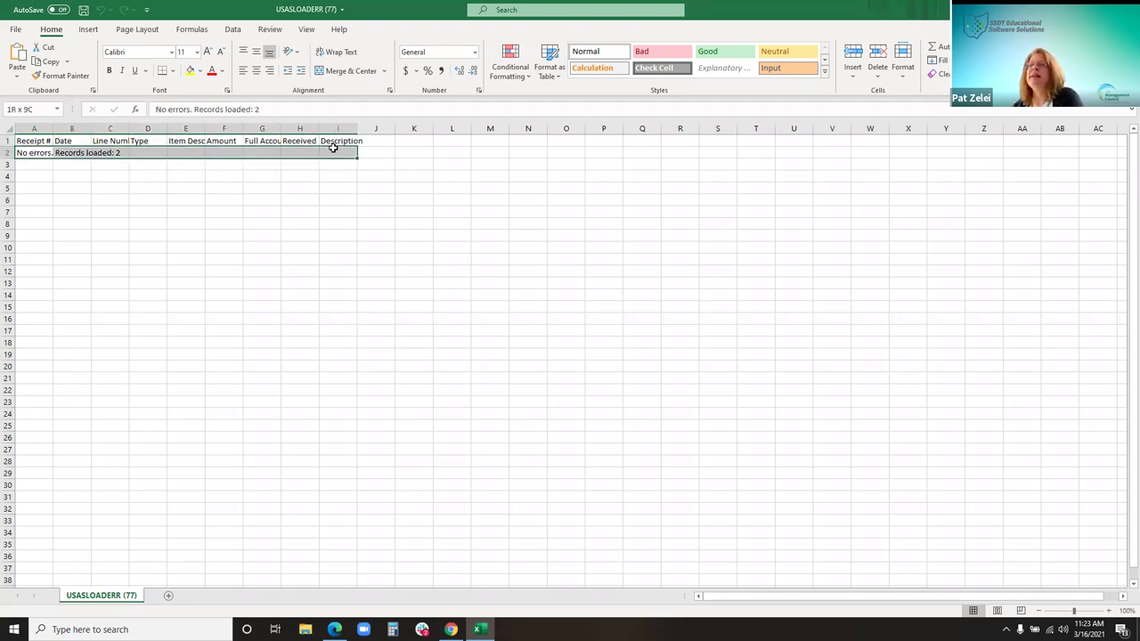
click(458, 152)
drag(477, 152, 771, 154)
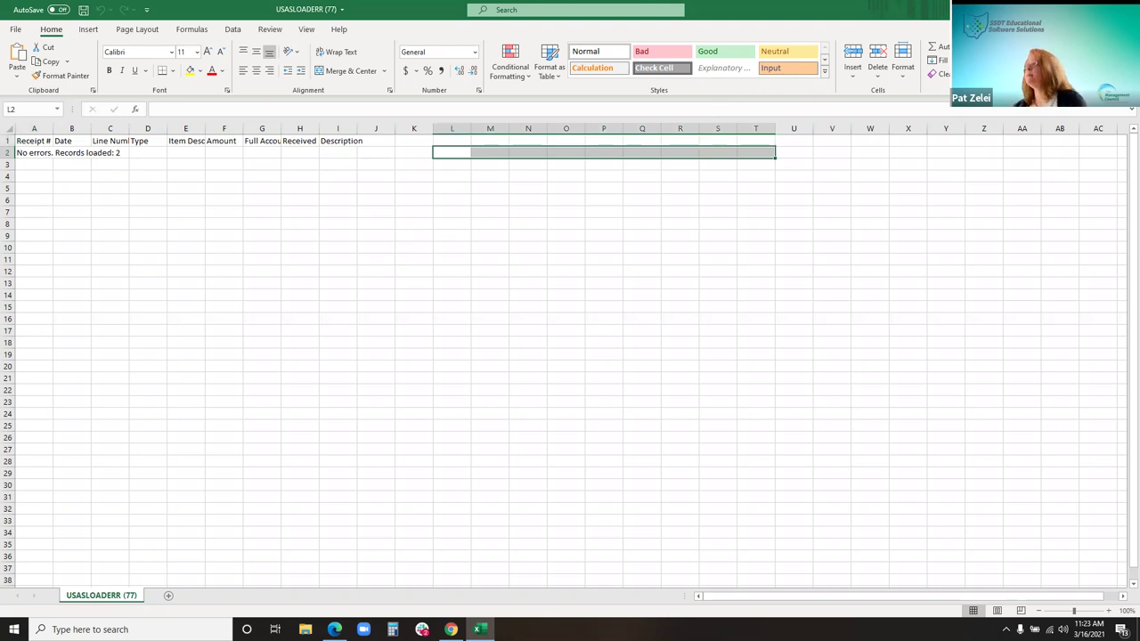
key(alt+Tab)
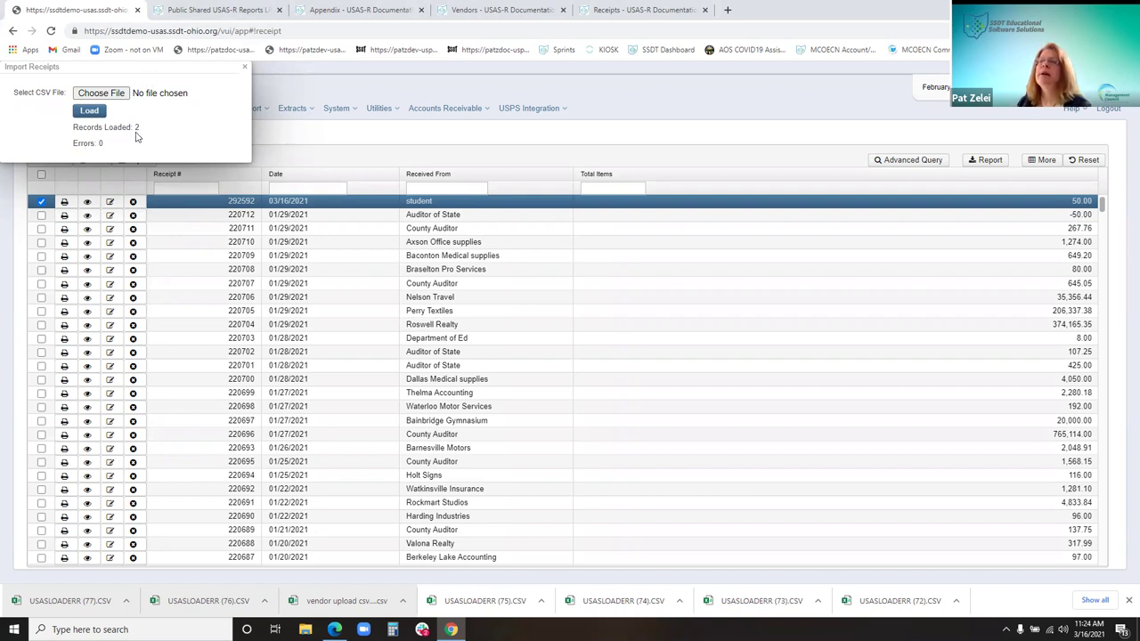
- Close the import results and sort Receipts by number to show imported receipts 292593 and 292594
click(246, 69)
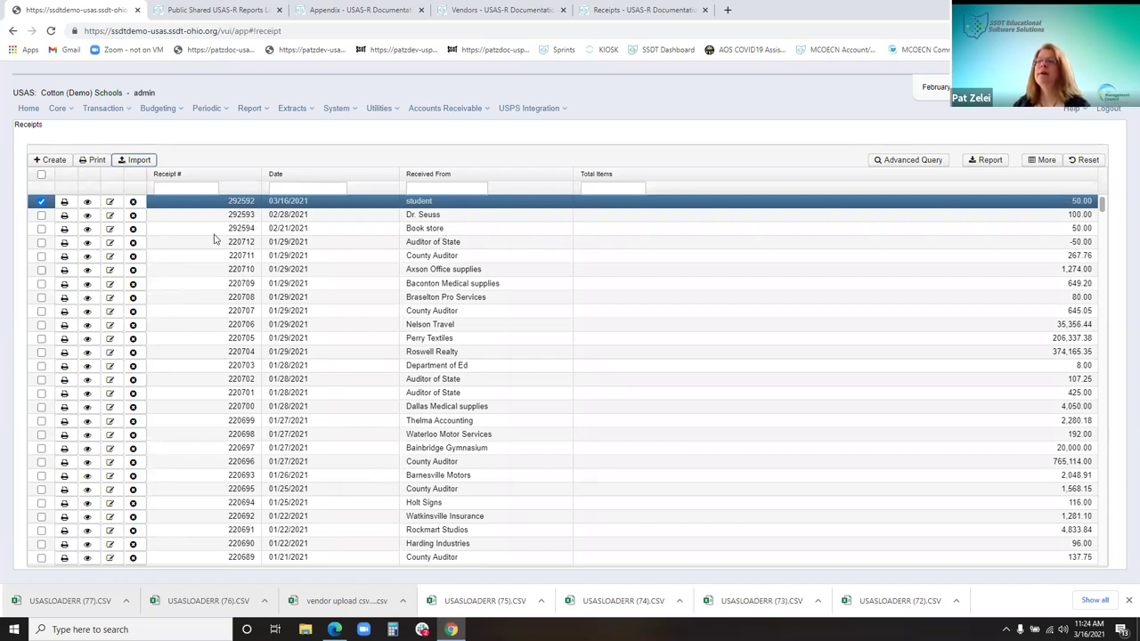
click(249, 177)
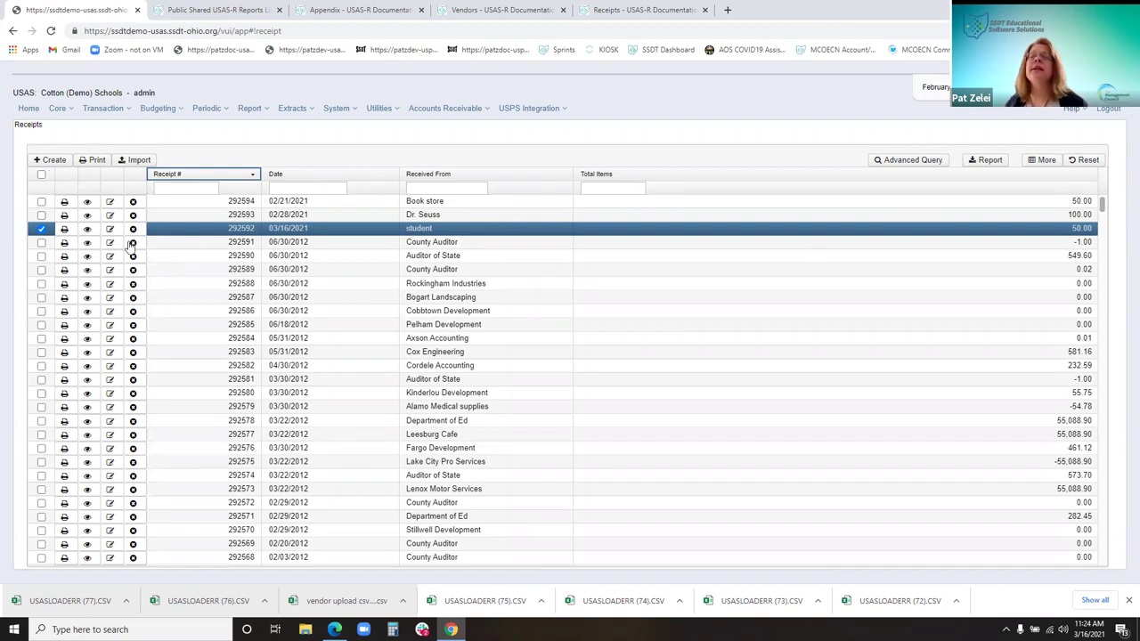
click(105, 108)
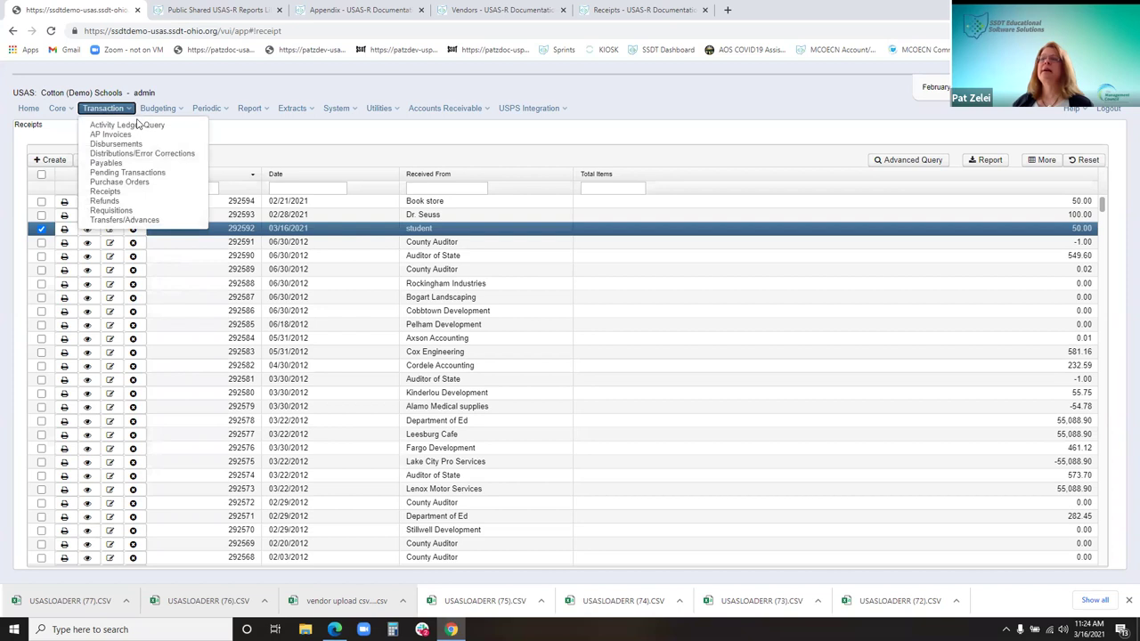
- Start a new refund dated 2/21/21 with description books and Create Check ticked
click(129, 202)
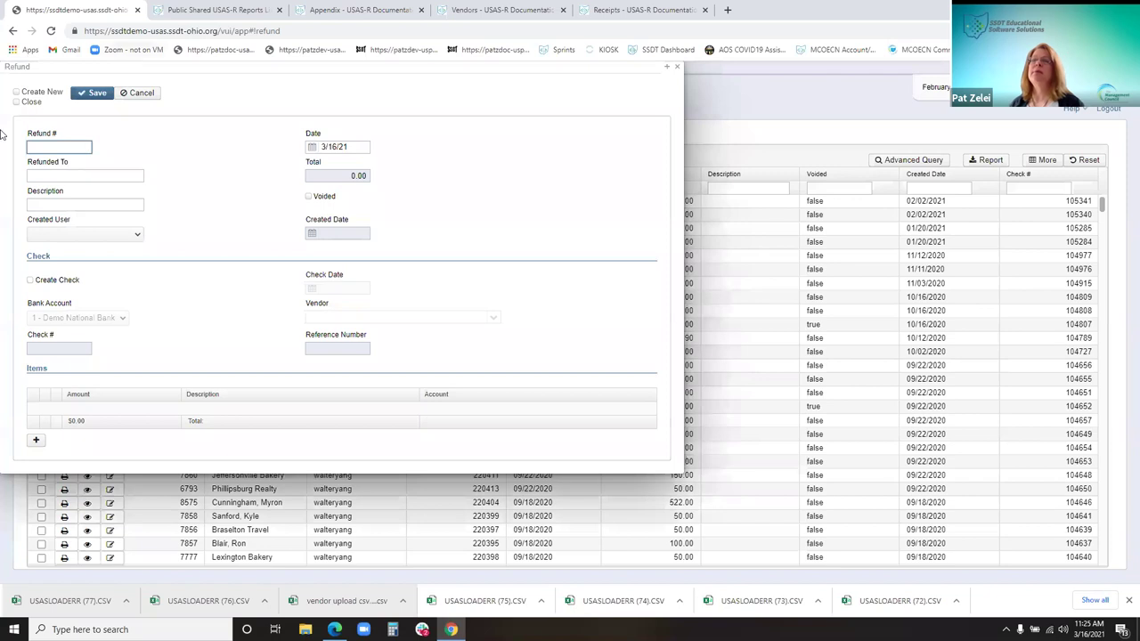
click(34, 102)
drag(259, 68, 572, 84)
click(261, 158)
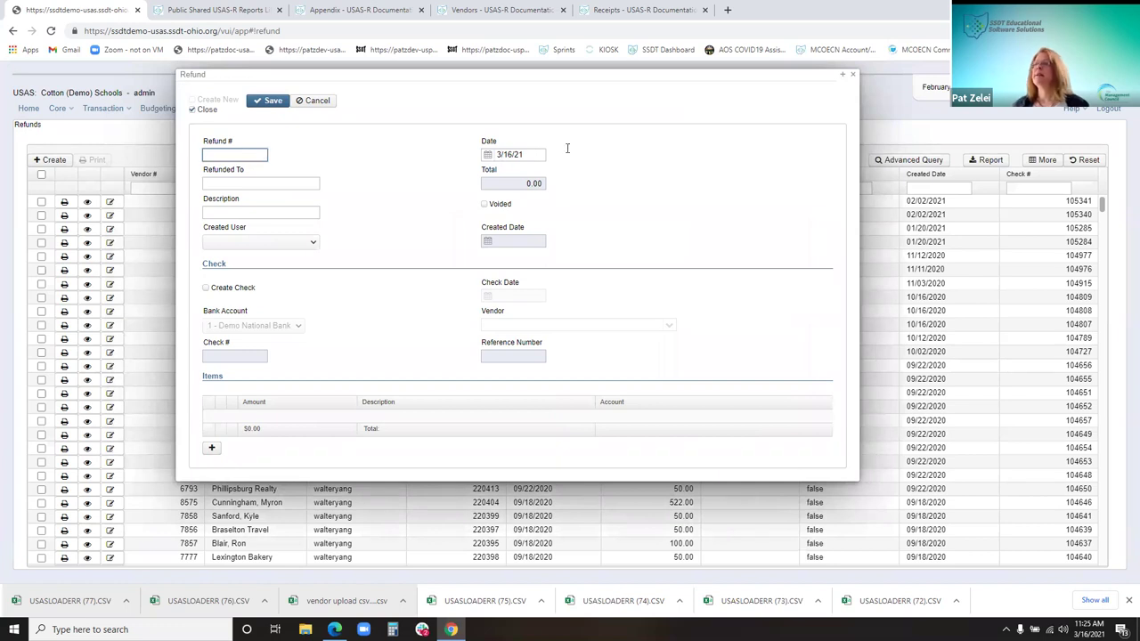
click(540, 154)
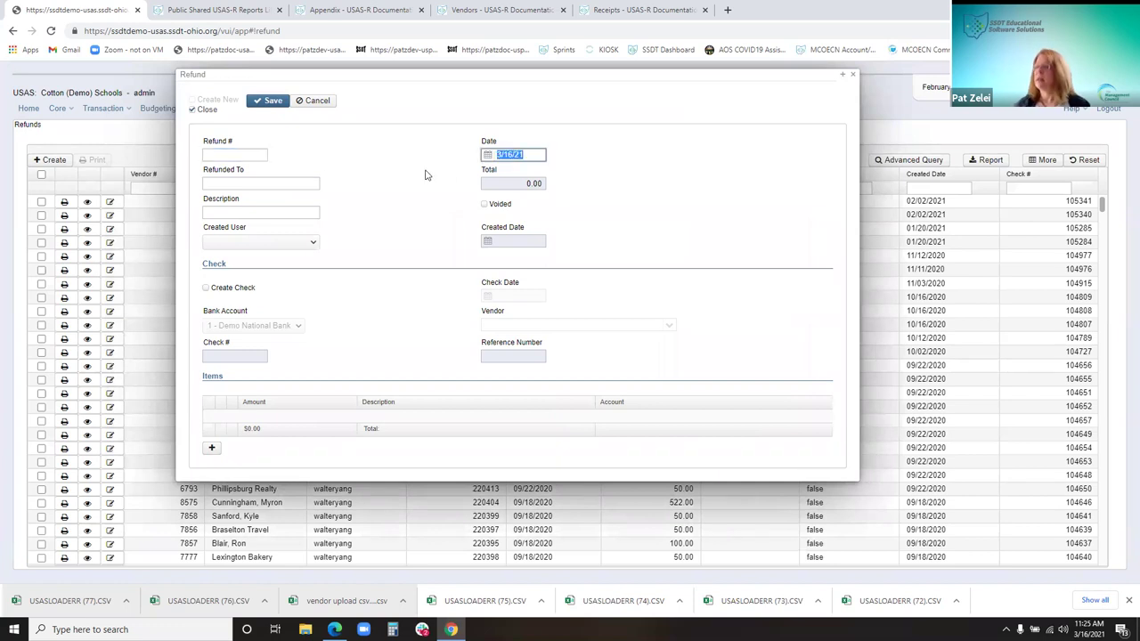
text(022121)
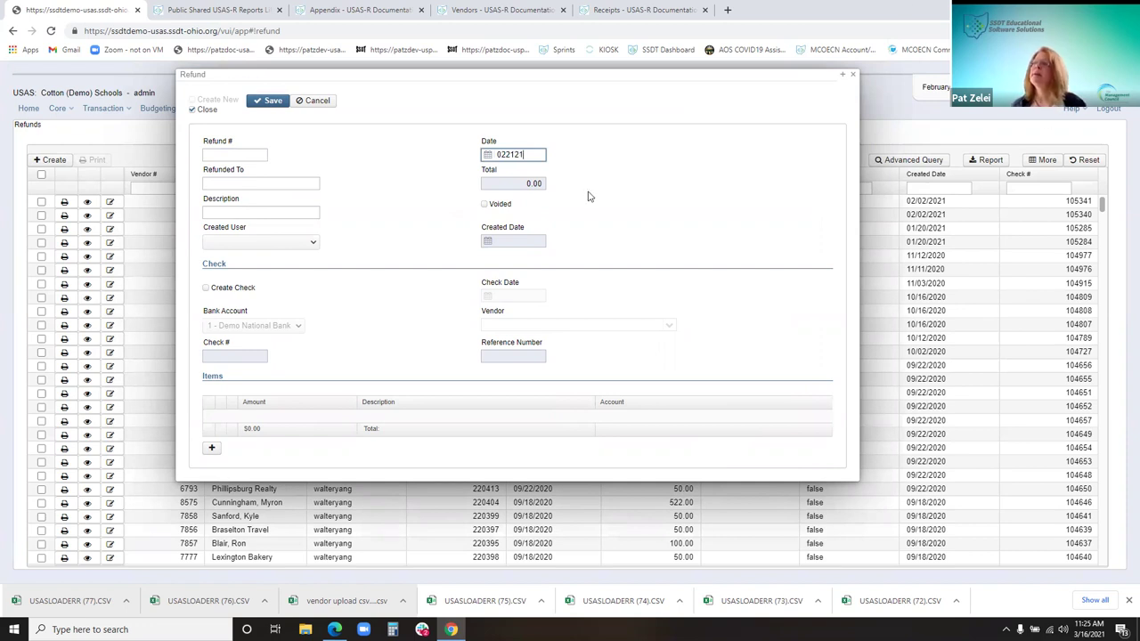
key(Tab)
key(Tab)
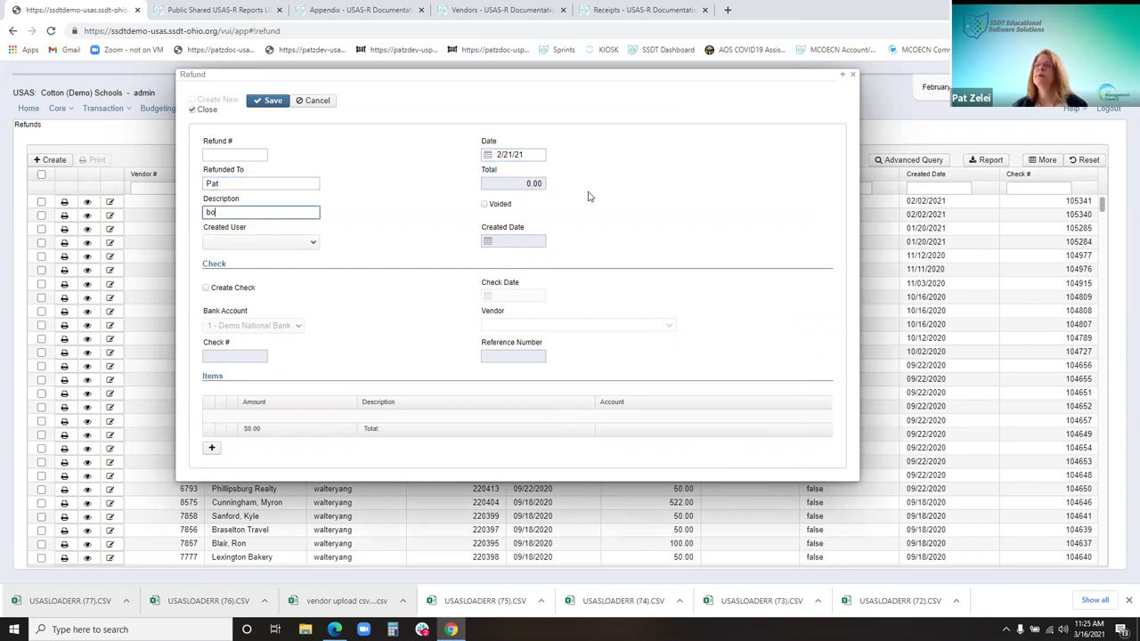
key(Tab)
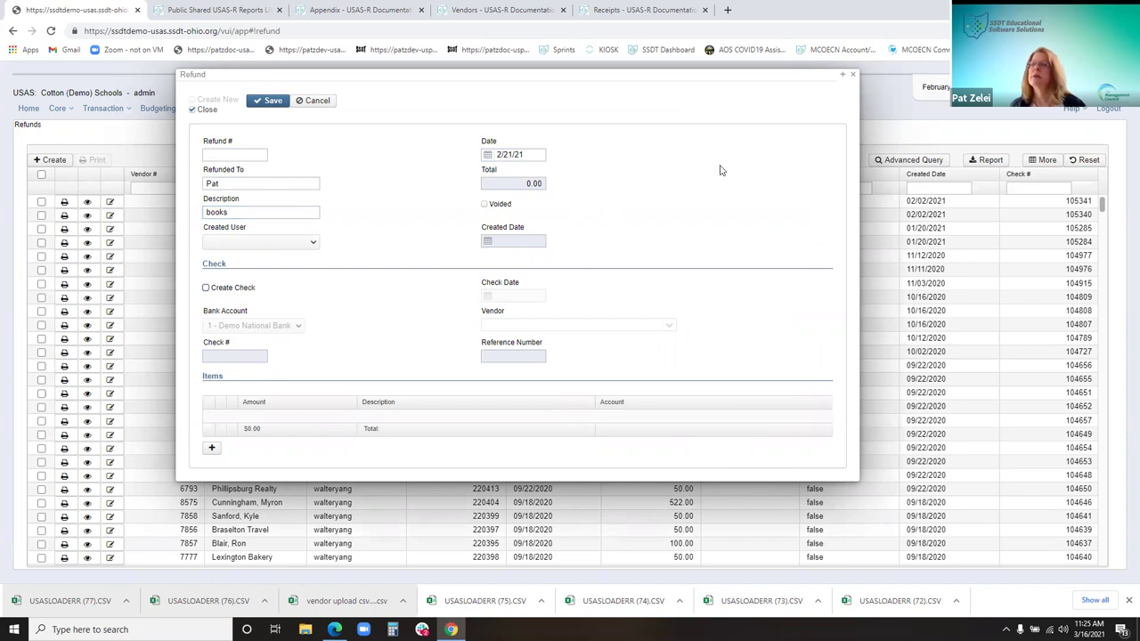
click(206, 289)
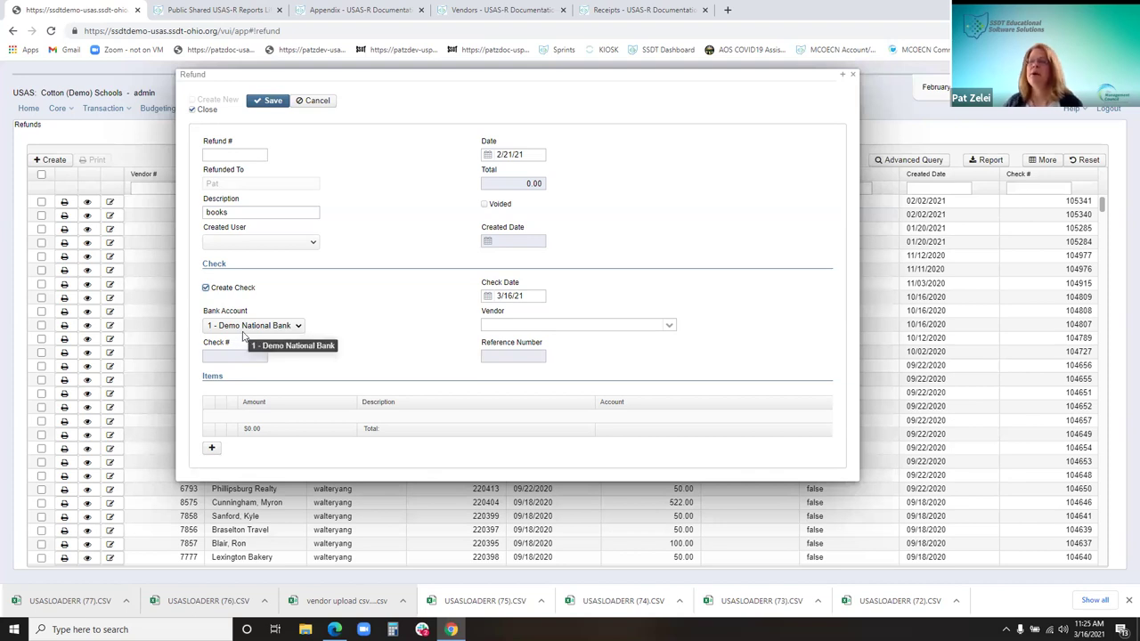
click(554, 326)
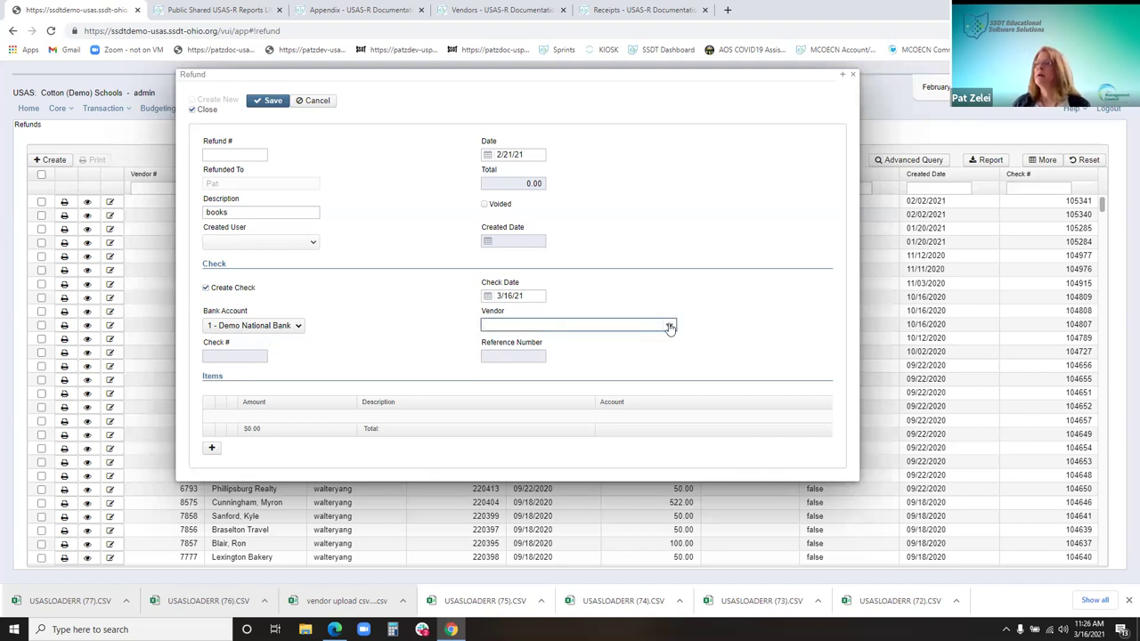
click(670, 328)
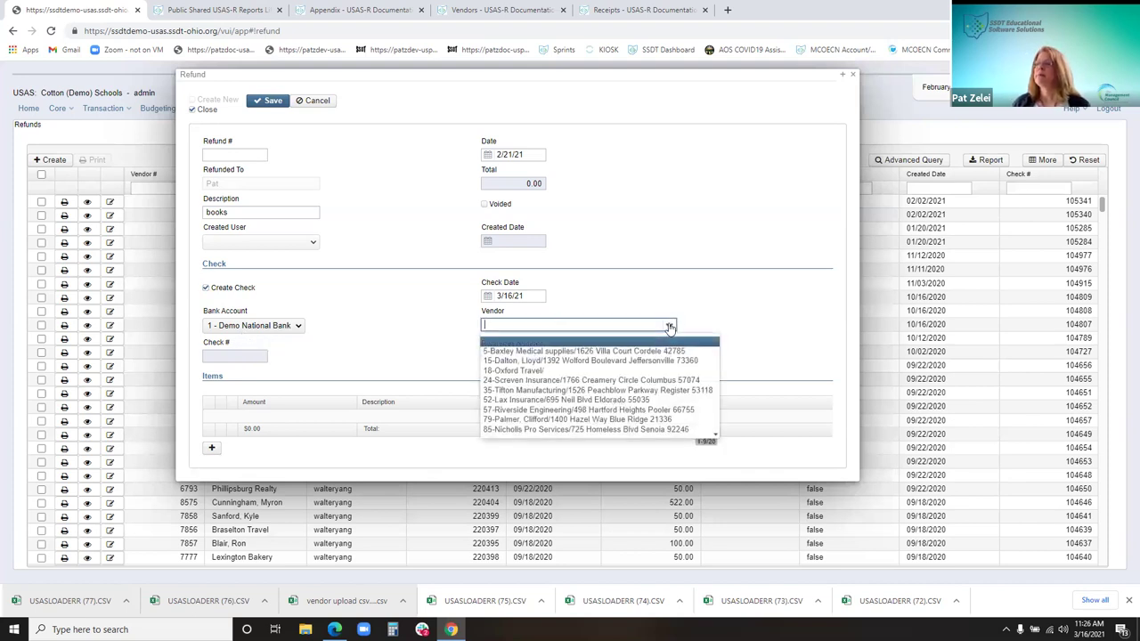
click(552, 373)
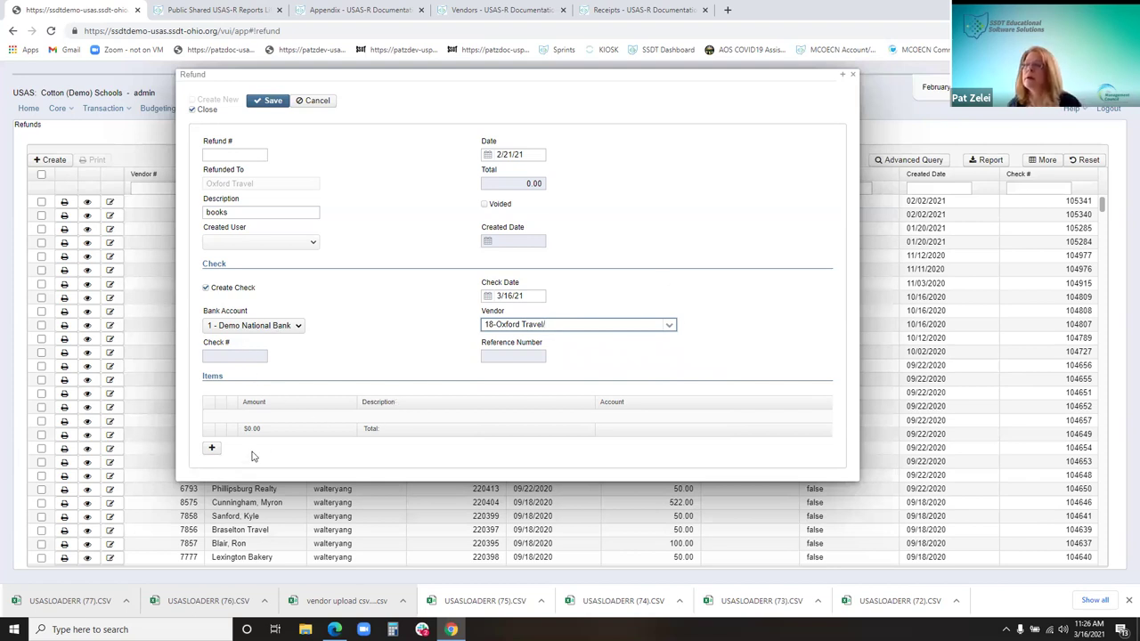
click(211, 448)
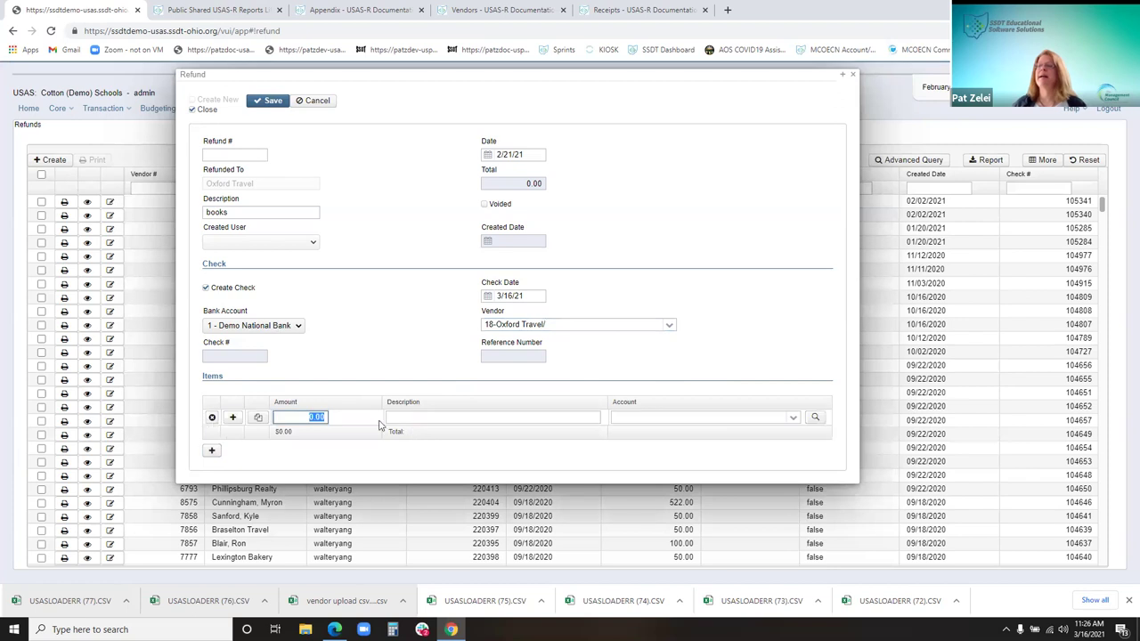
text(10)
key(Tab)
text(fee)
key(Tab)
text(001)
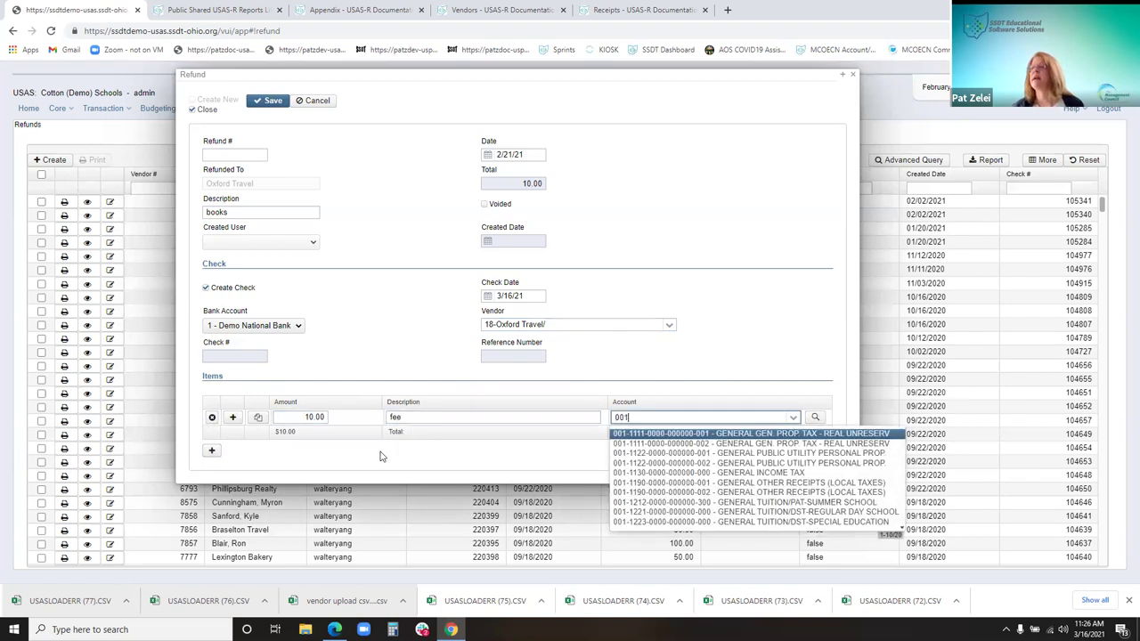
text(-1890)
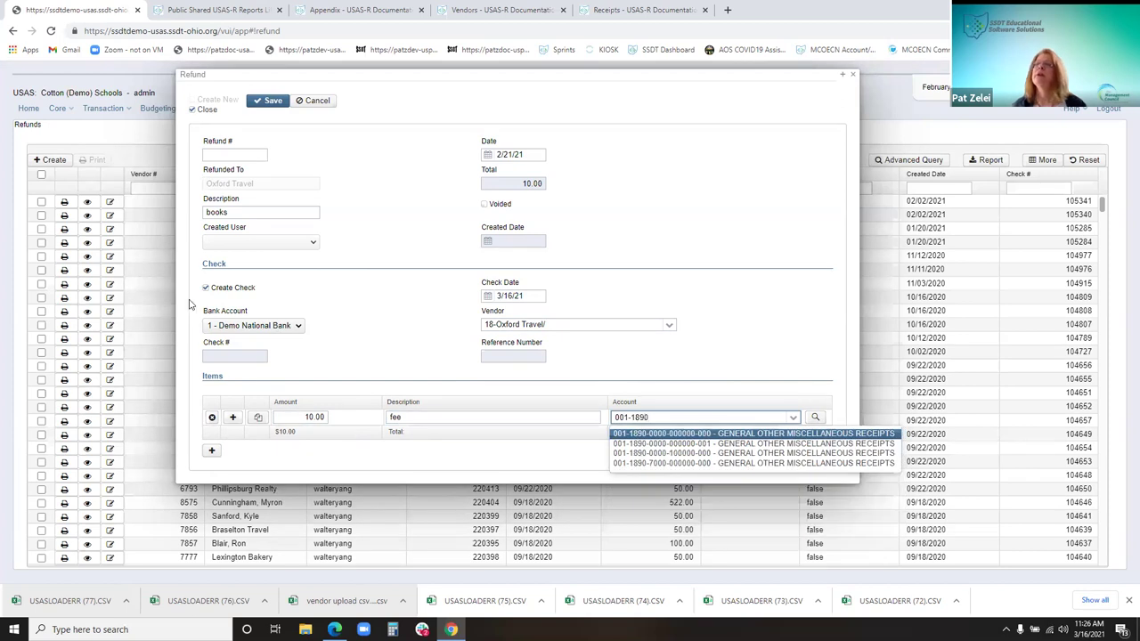
click(768, 434)
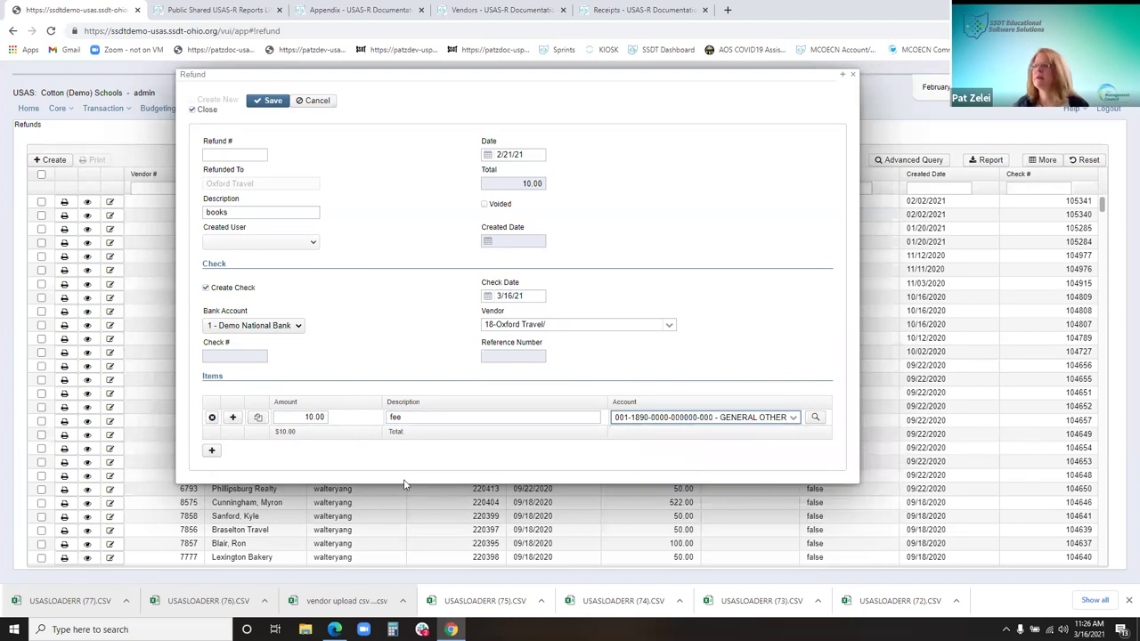
click(259, 103)
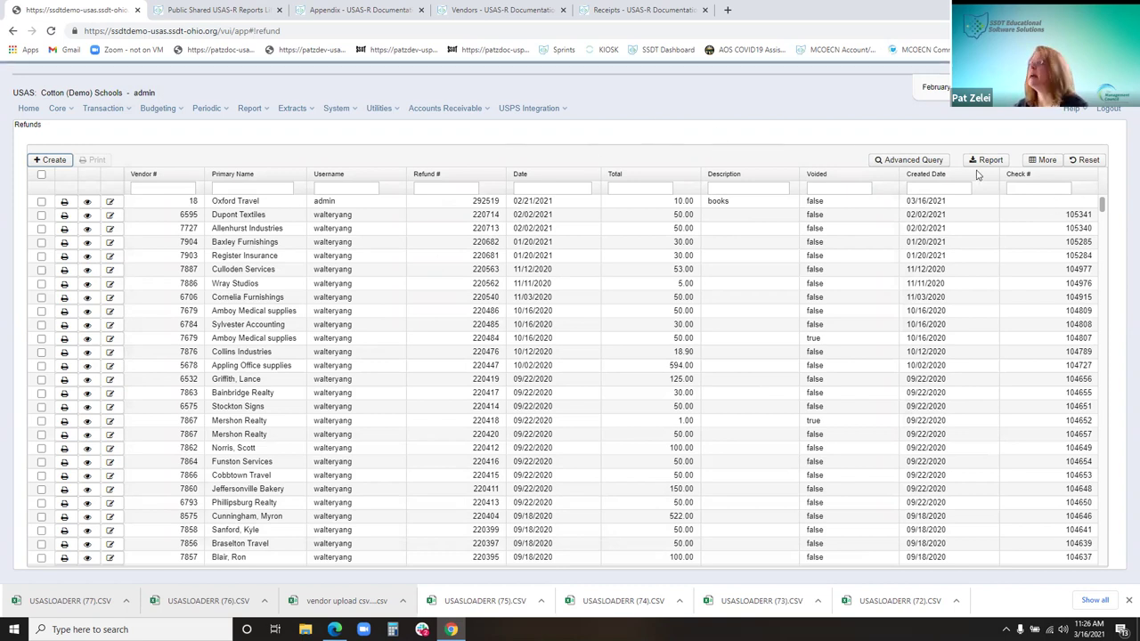
- Move the Refunds list's Check # column to sit right after Username
mouse_move(1017, 176)
mouse_down()
mouse_move(926, 214)
mouse_move(389, 246)
mouse_move(316, 282)
mouse_move(268, 231)
mouse_up()
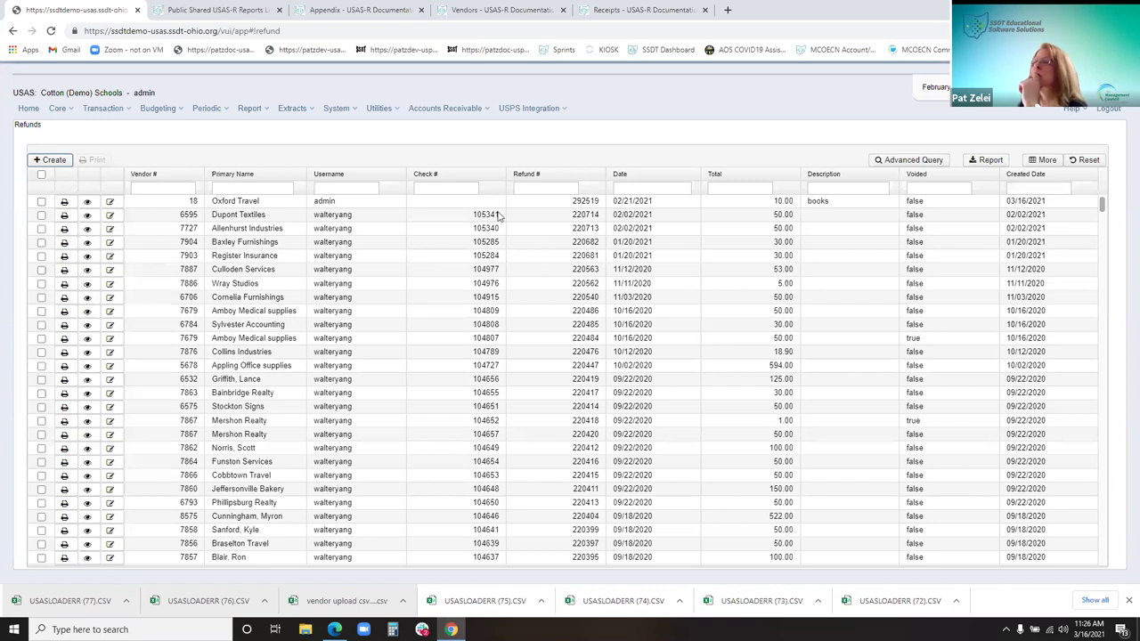
click(102, 108)
- Generate a PDF check print file for the Oxford Travel refund disbursement 36069, then minimize the PDF
click(112, 145)
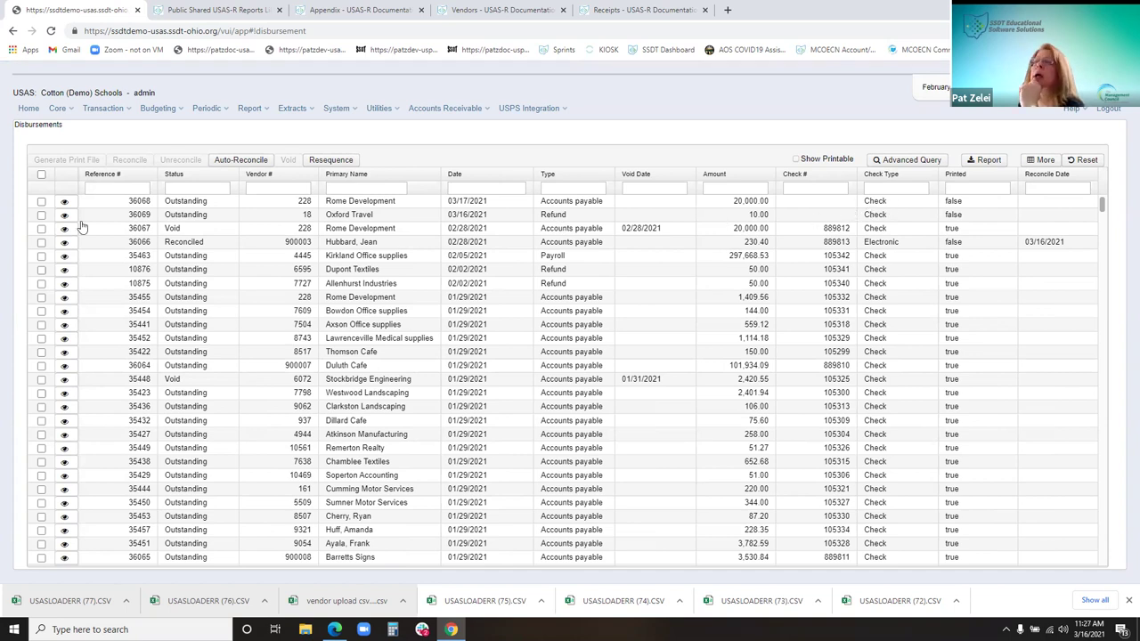
click(40, 216)
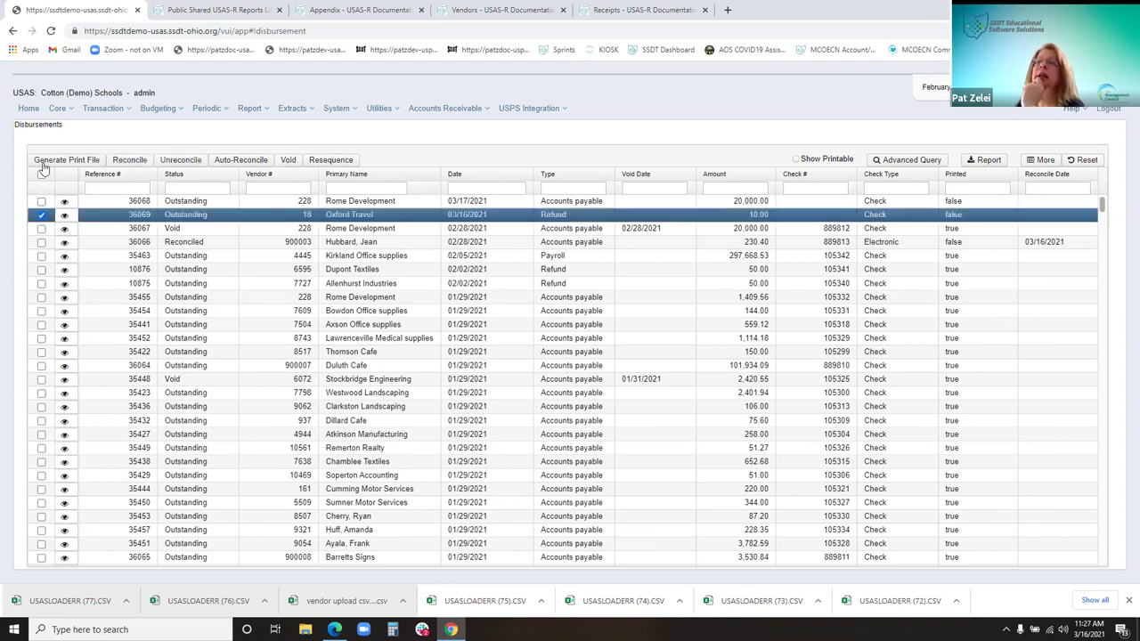
click(66, 160)
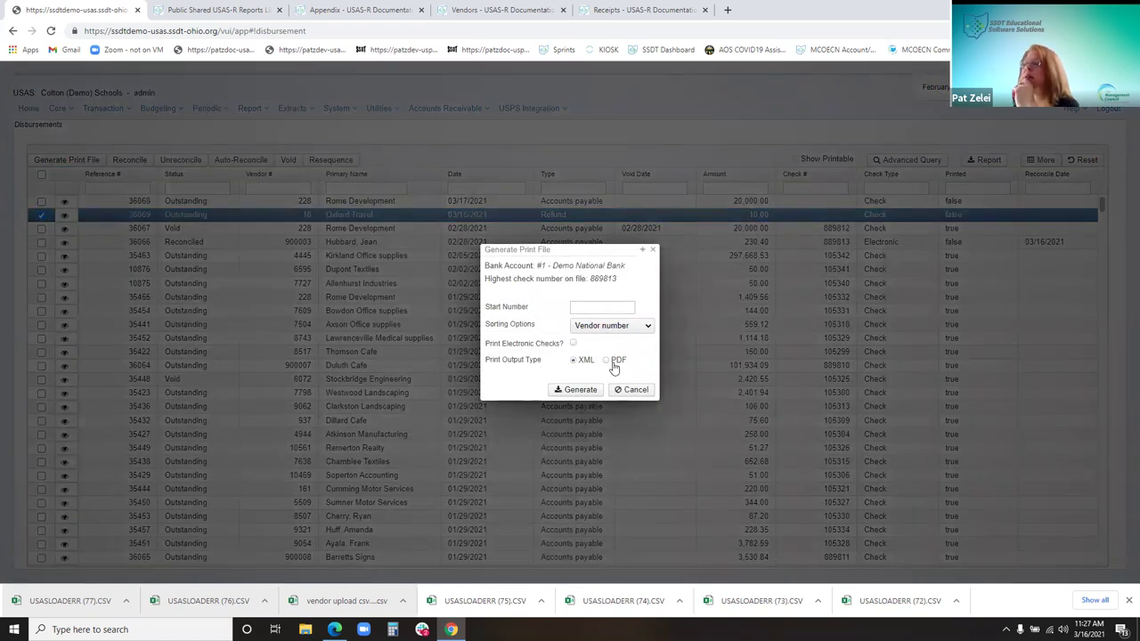
click(608, 360)
click(580, 408)
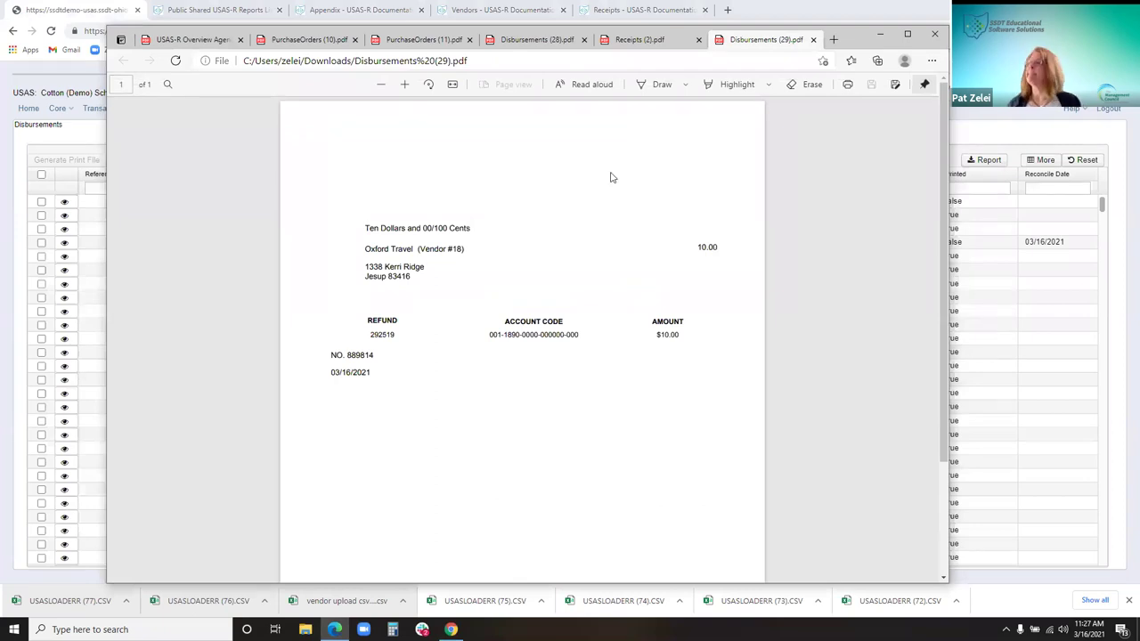
click(880, 34)
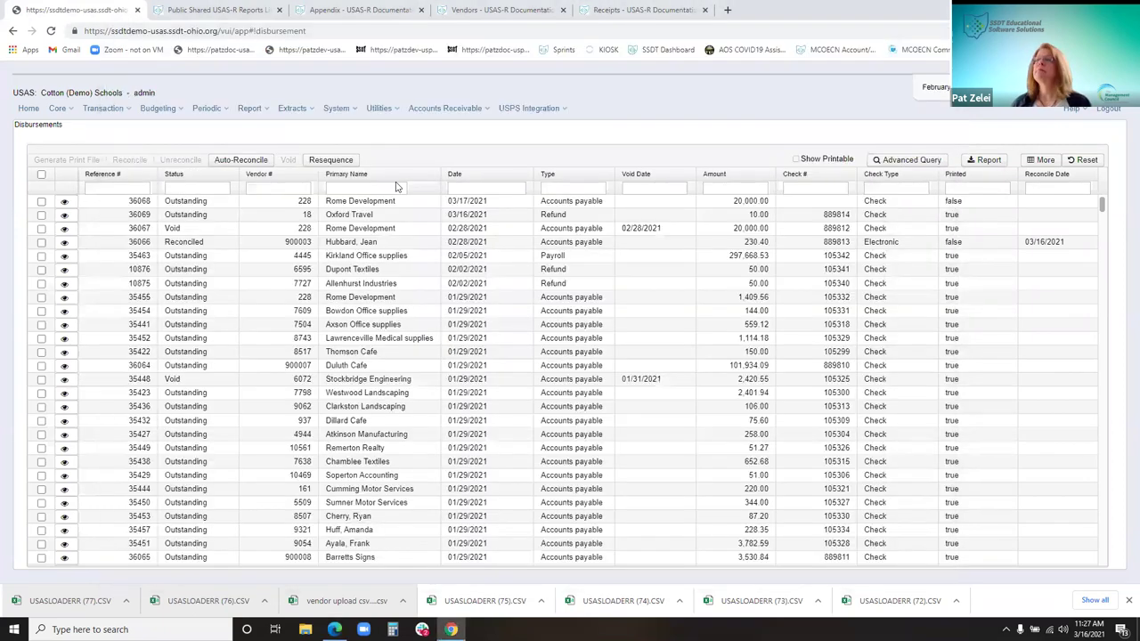
- Go back to the Refunds list and confirm Oxford Travel refund 292519 shows check 889814
click(104, 108)
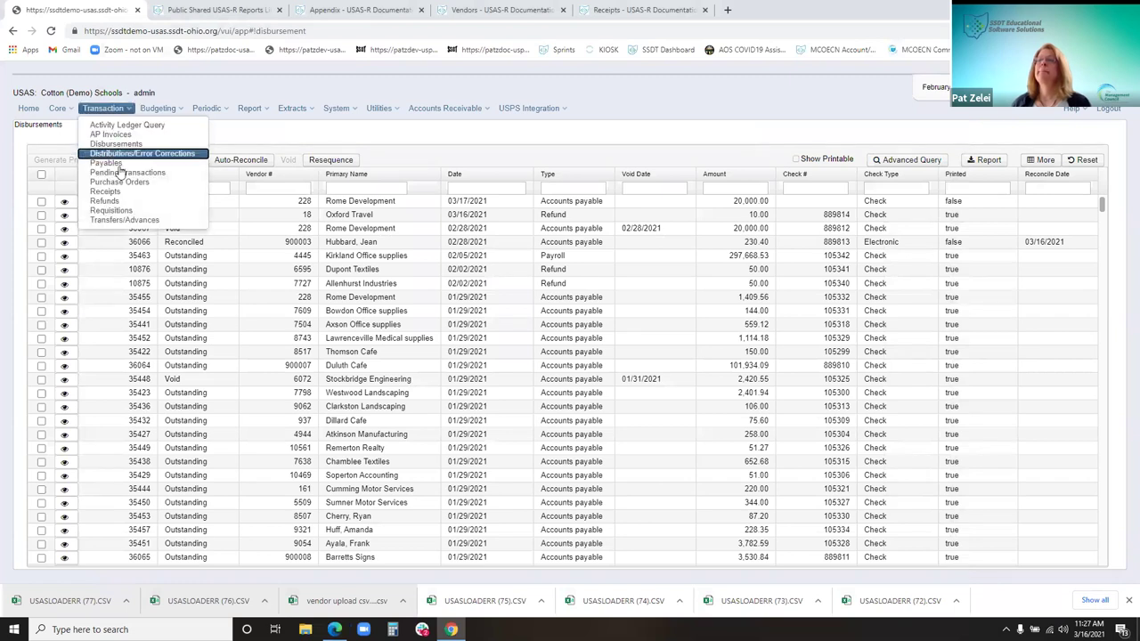
click(112, 210)
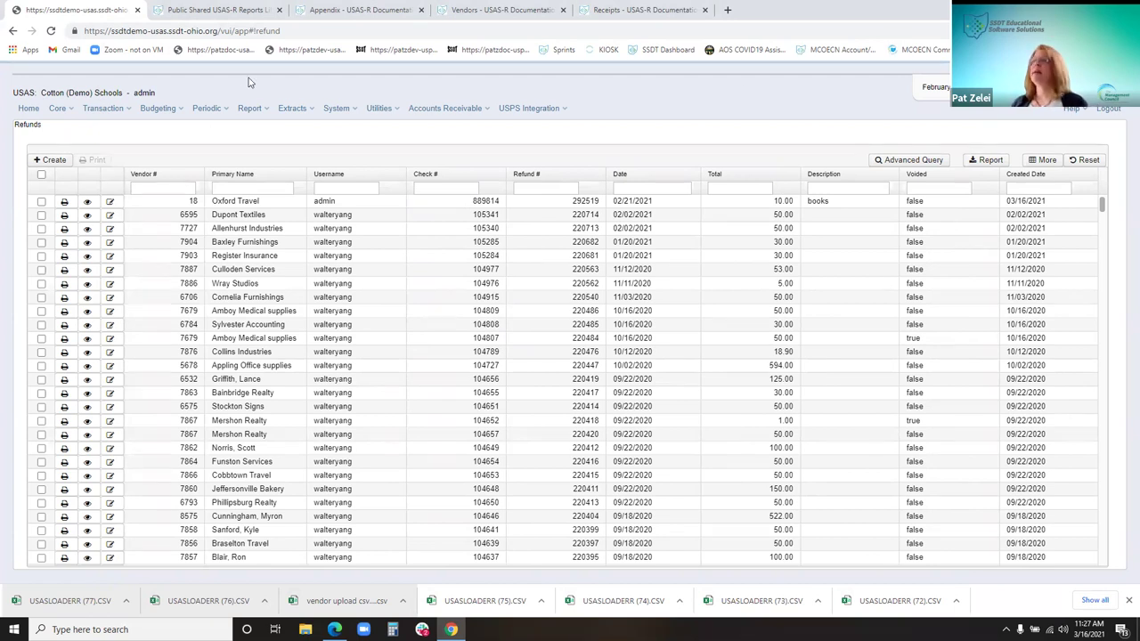
click(125, 109)
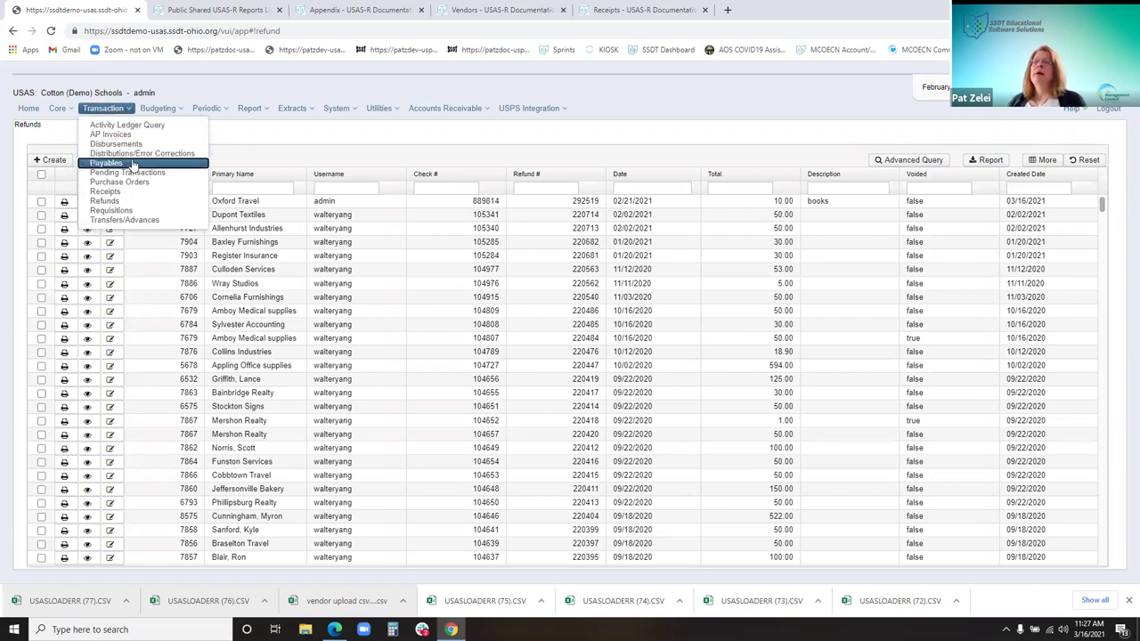
click(132, 221)
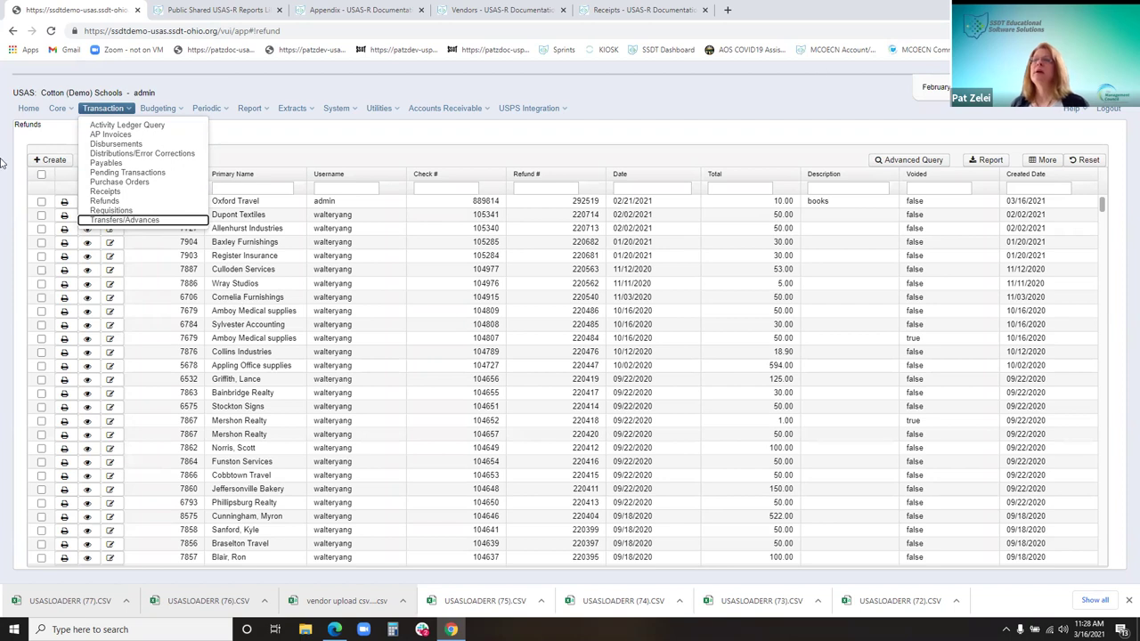
- Start a new 5,000.00 transfer dated 02/28/21 described 'transfer to cafe'
click(163, 225)
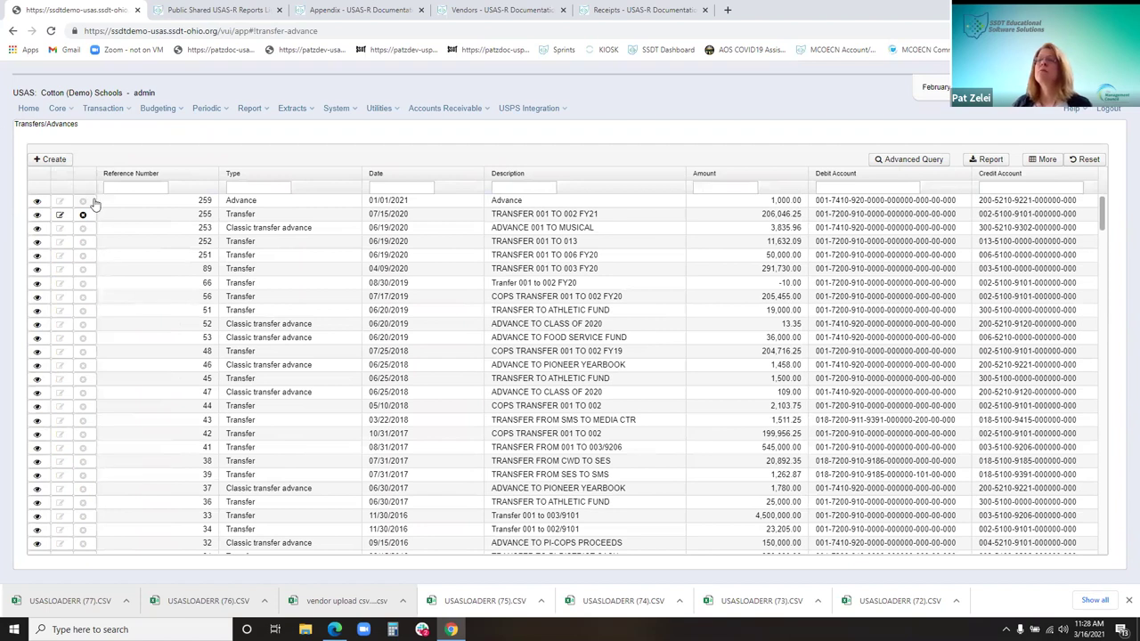
click(40, 161)
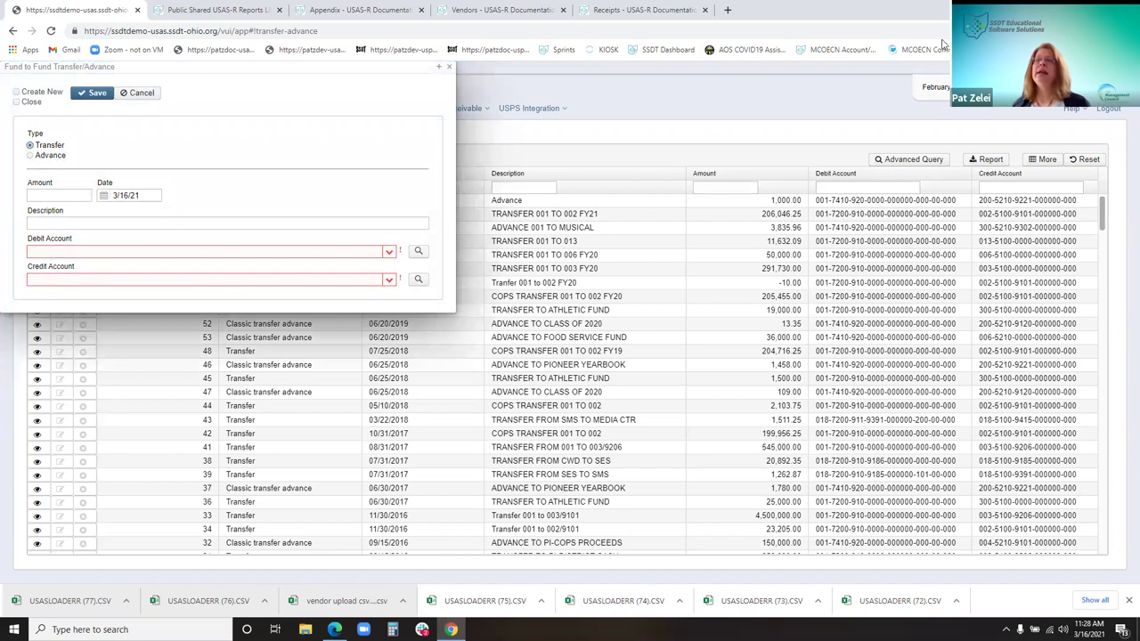
click(45, 92)
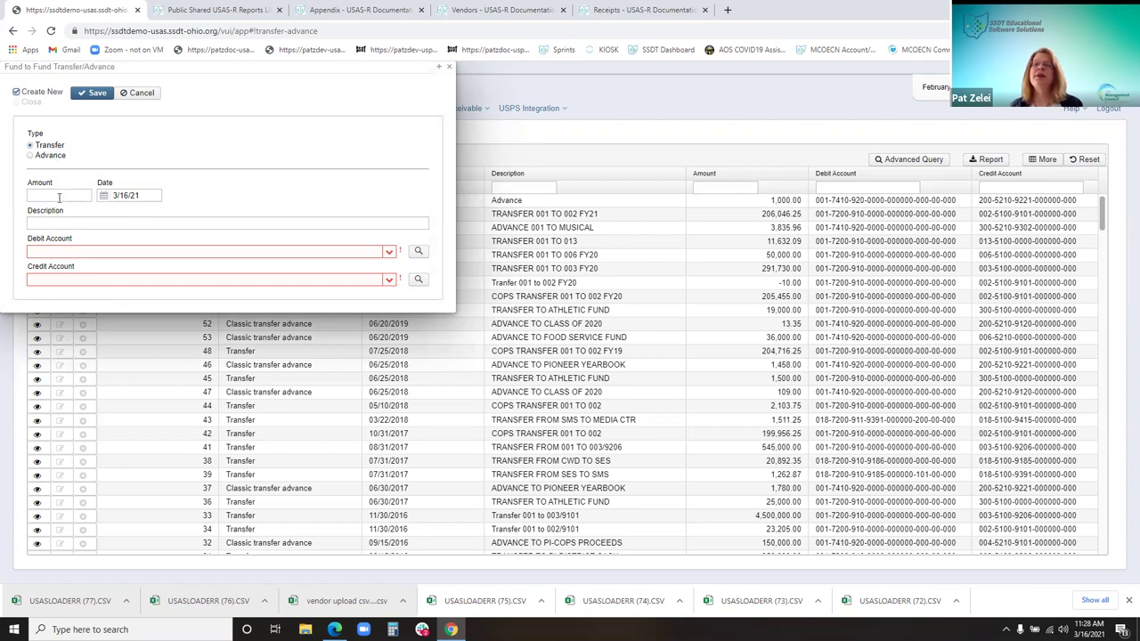
click(62, 193)
text(5000)
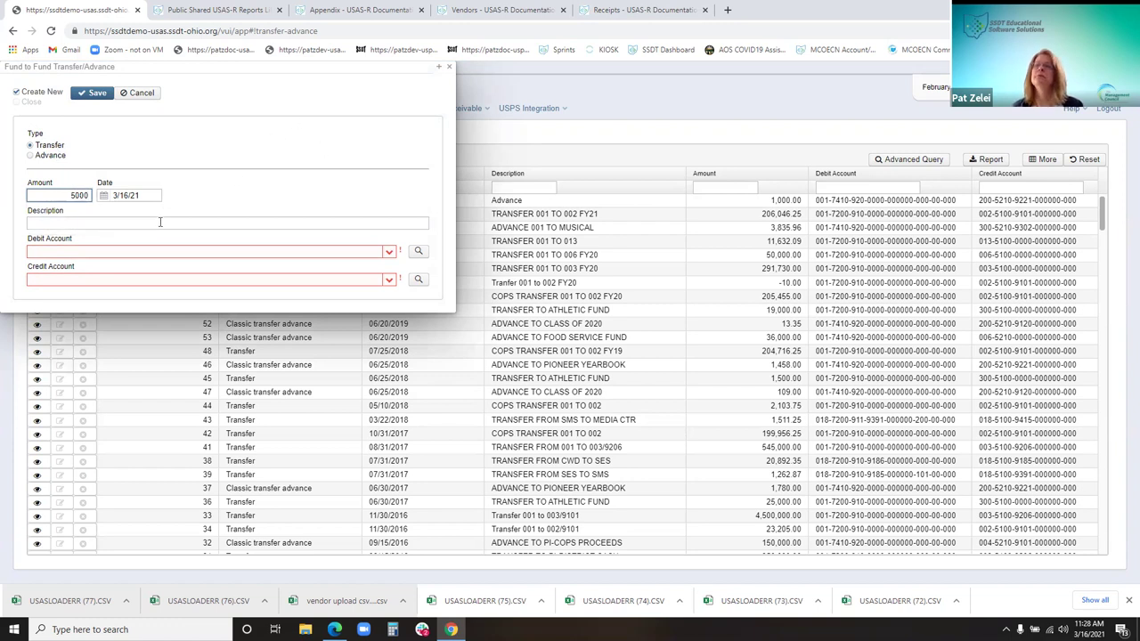
key(Tab)
text(02)
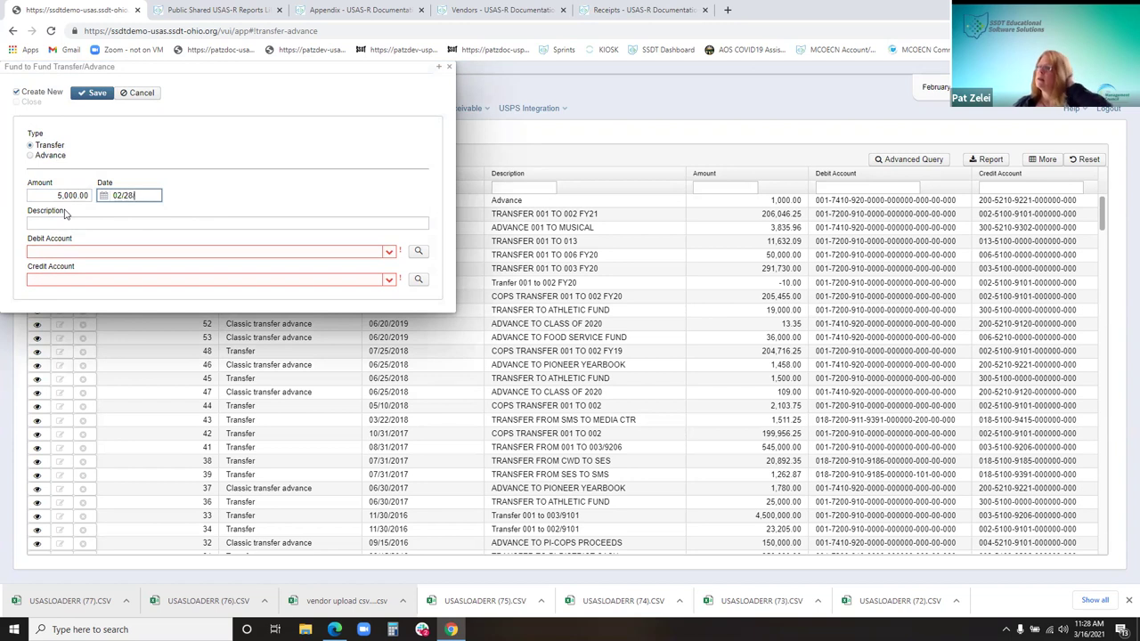
click(75, 225)
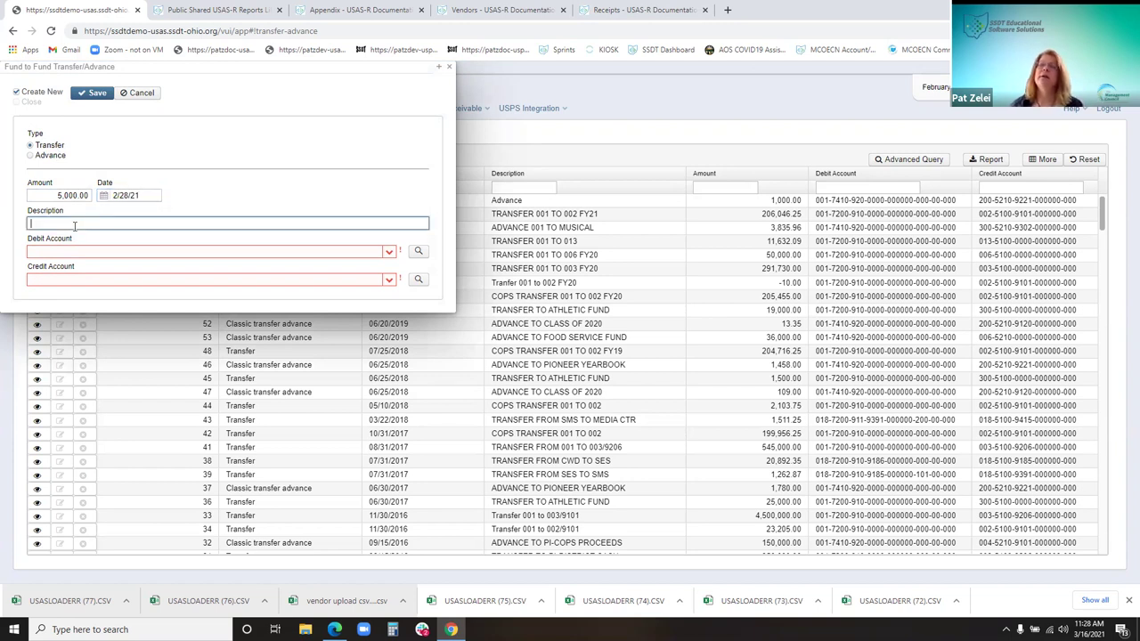
text(tranasfer)
key(BackSpace)
key(BackSpace)
key(BackSpace)
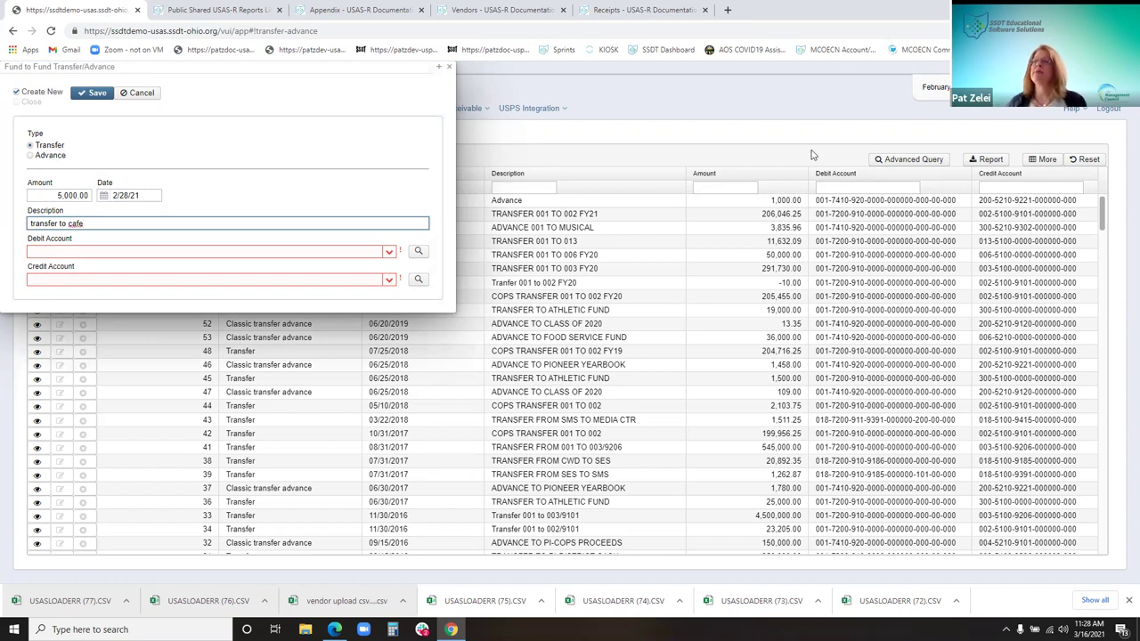
click(390, 252)
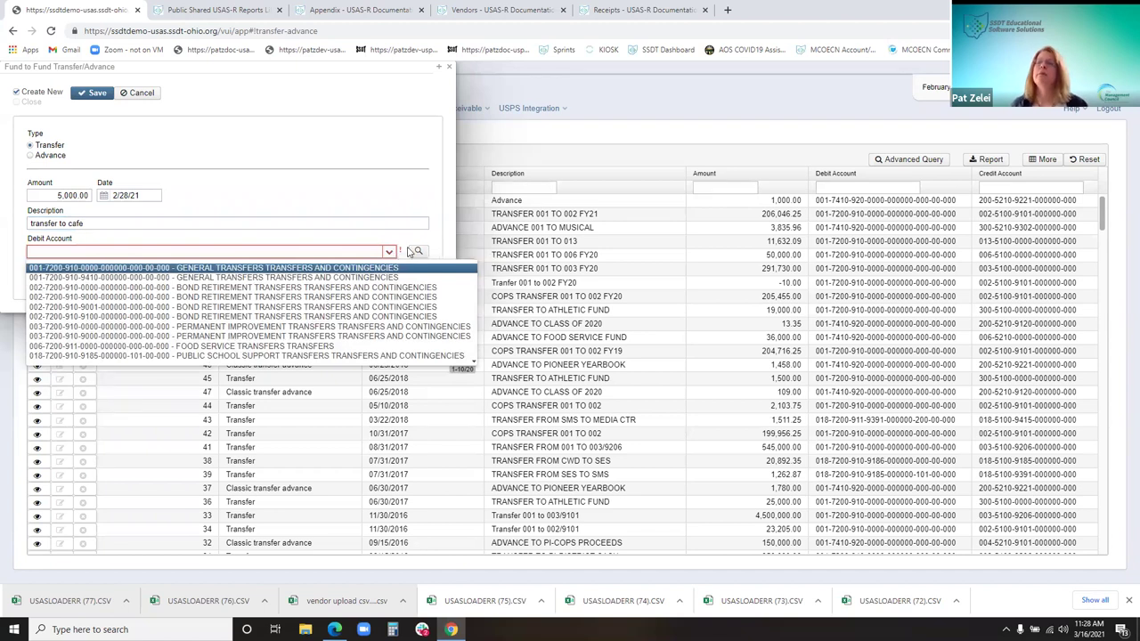
click(132, 268)
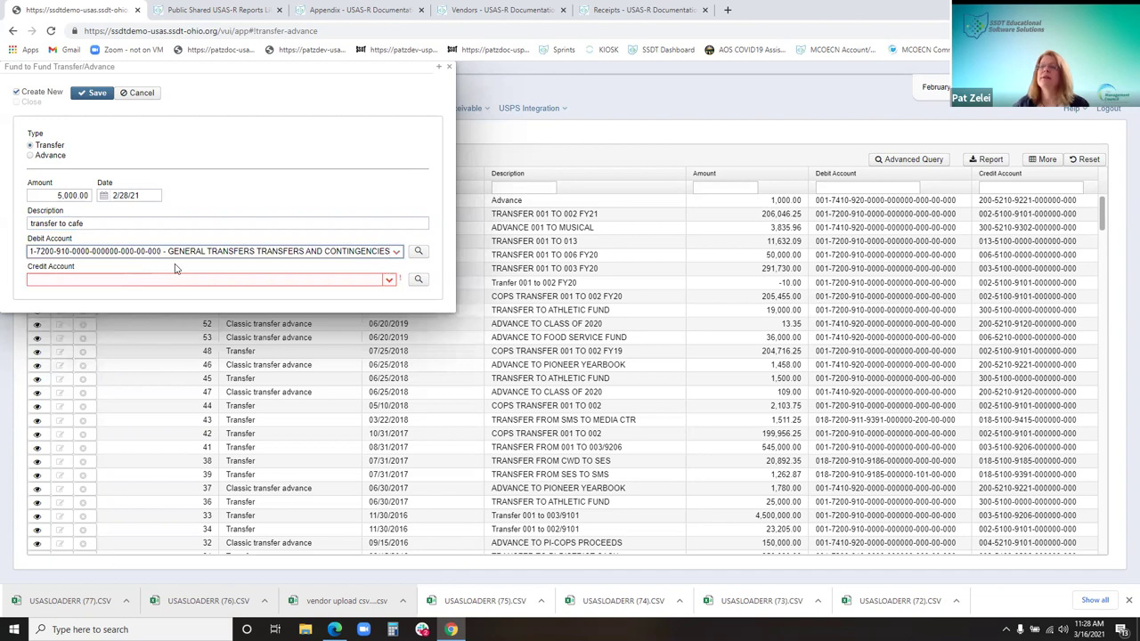
click(389, 281)
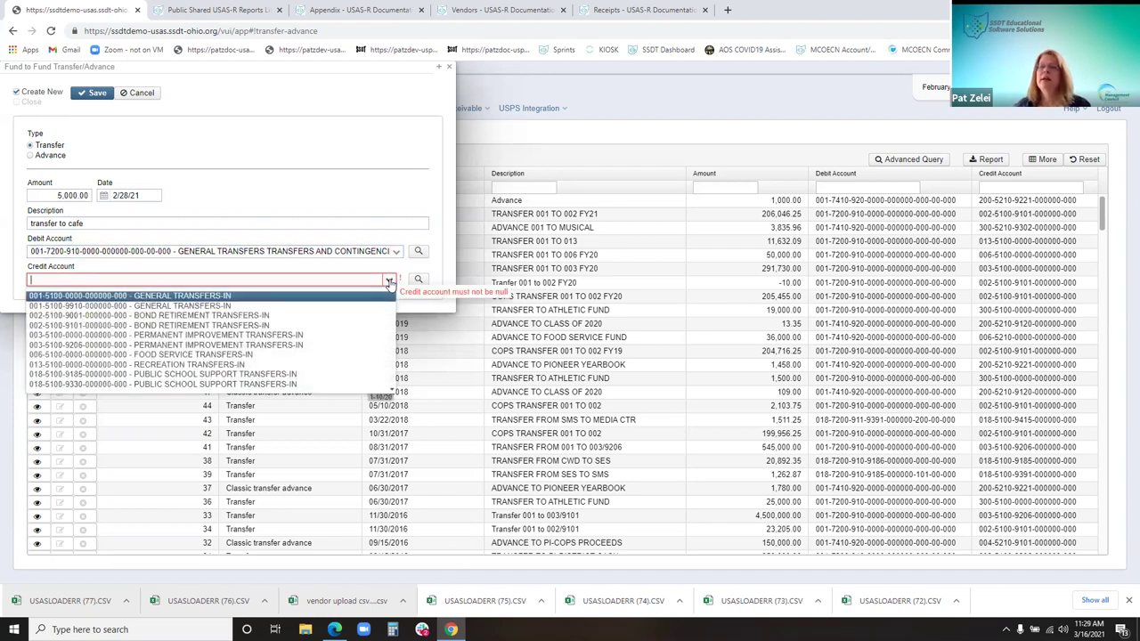
click(205, 354)
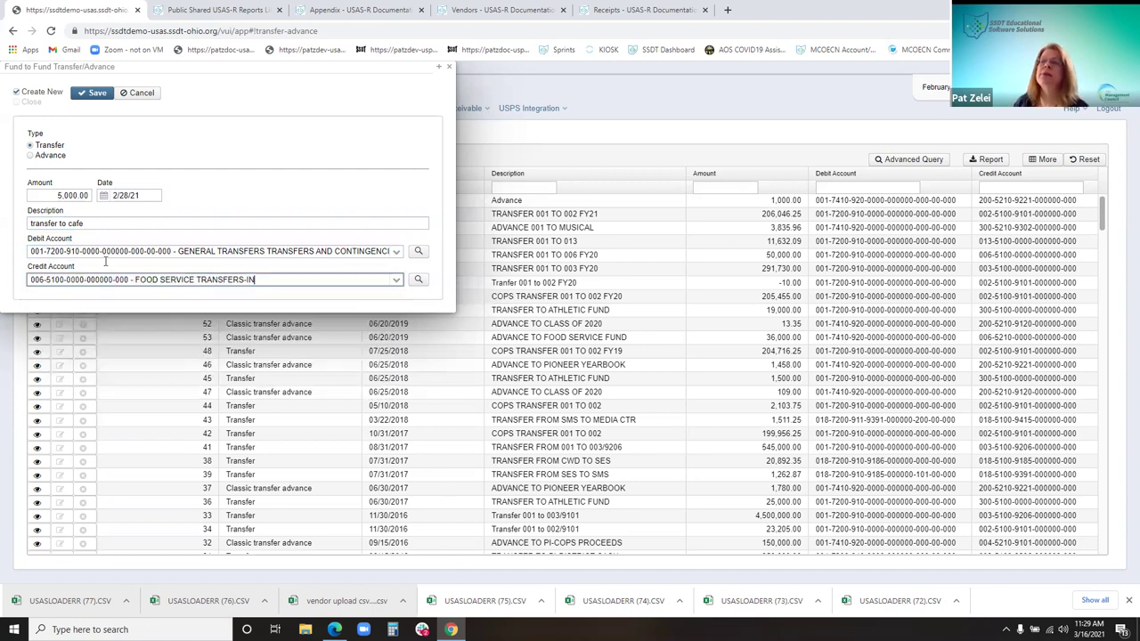
click(420, 281)
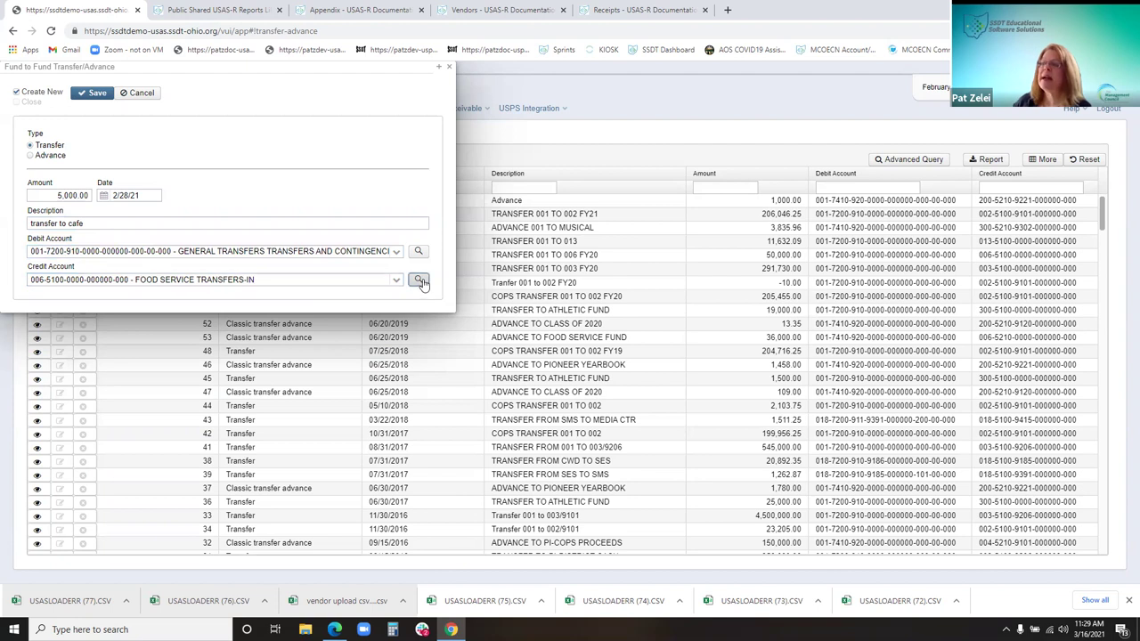
click(54, 112)
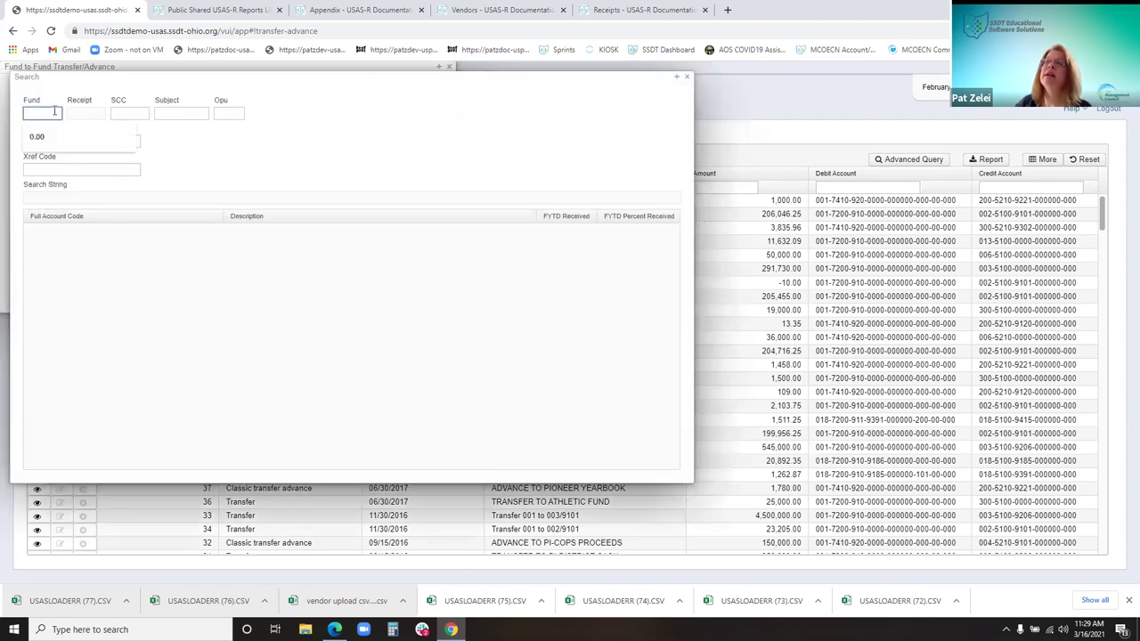
text(006)
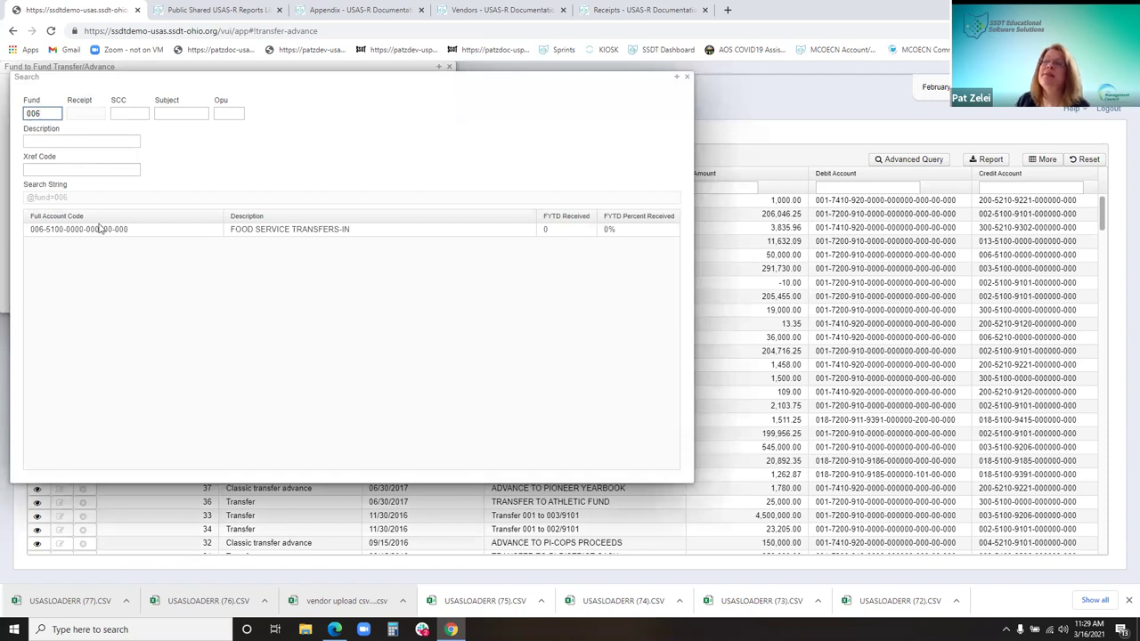
click(687, 77)
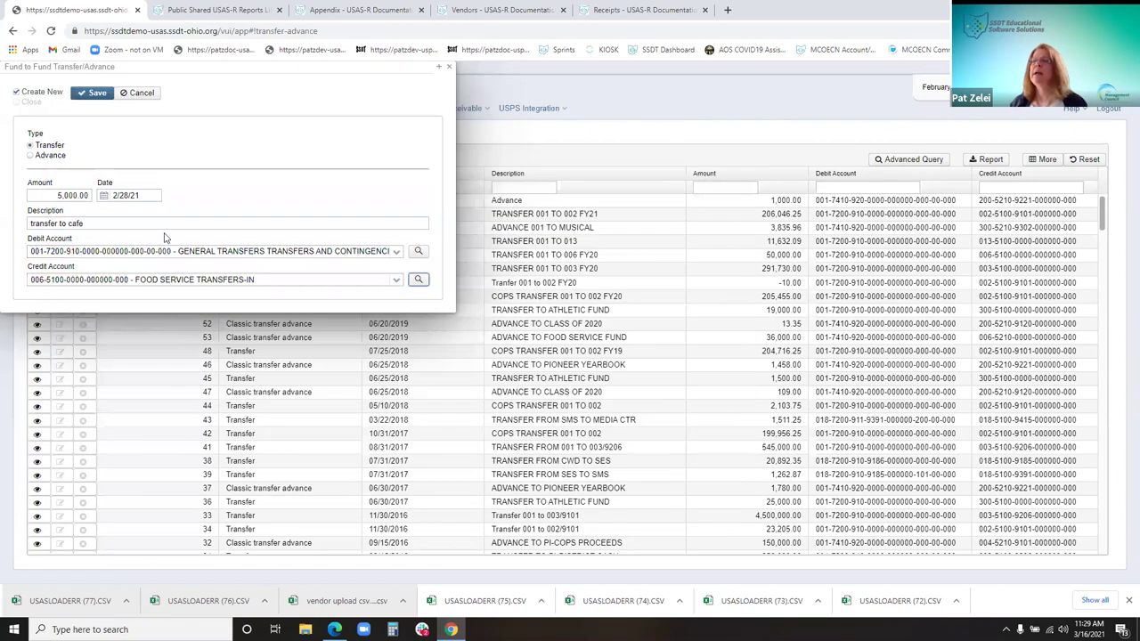
click(92, 96)
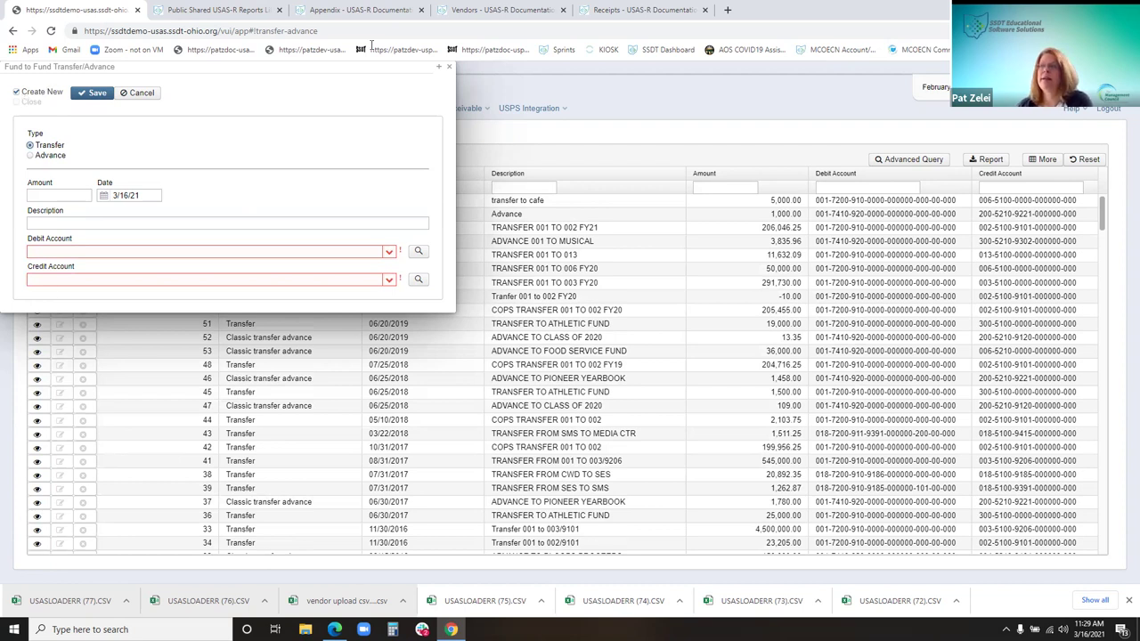
- Start a new 5,000.00 advance dated 02/28/21 described 'advance to principal account'
click(49, 156)
click(51, 190)
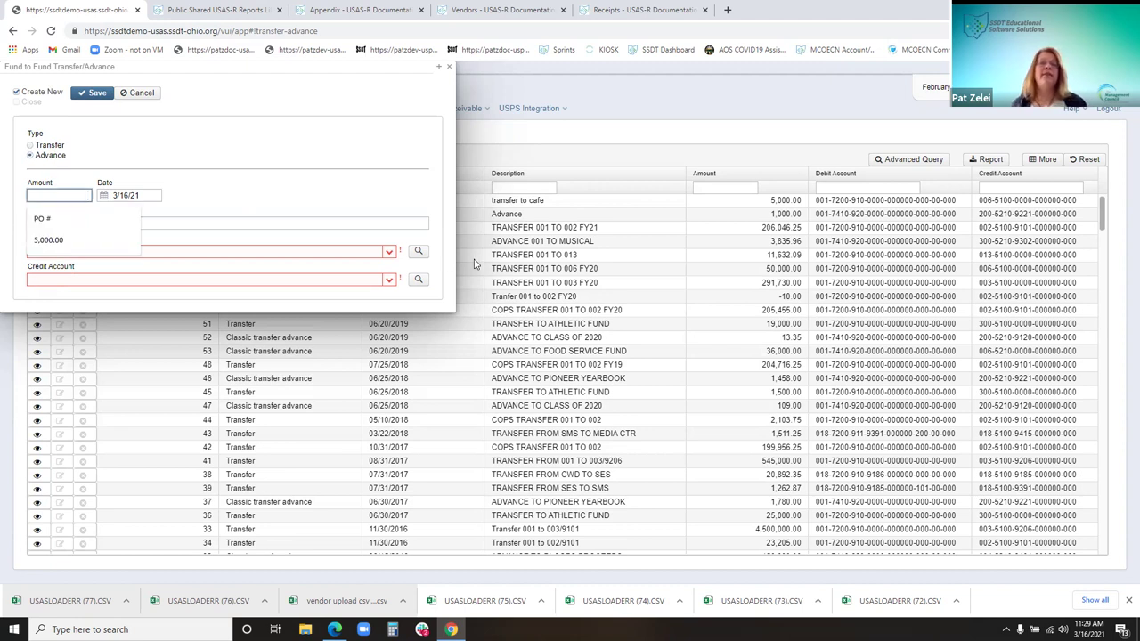
text(5000)
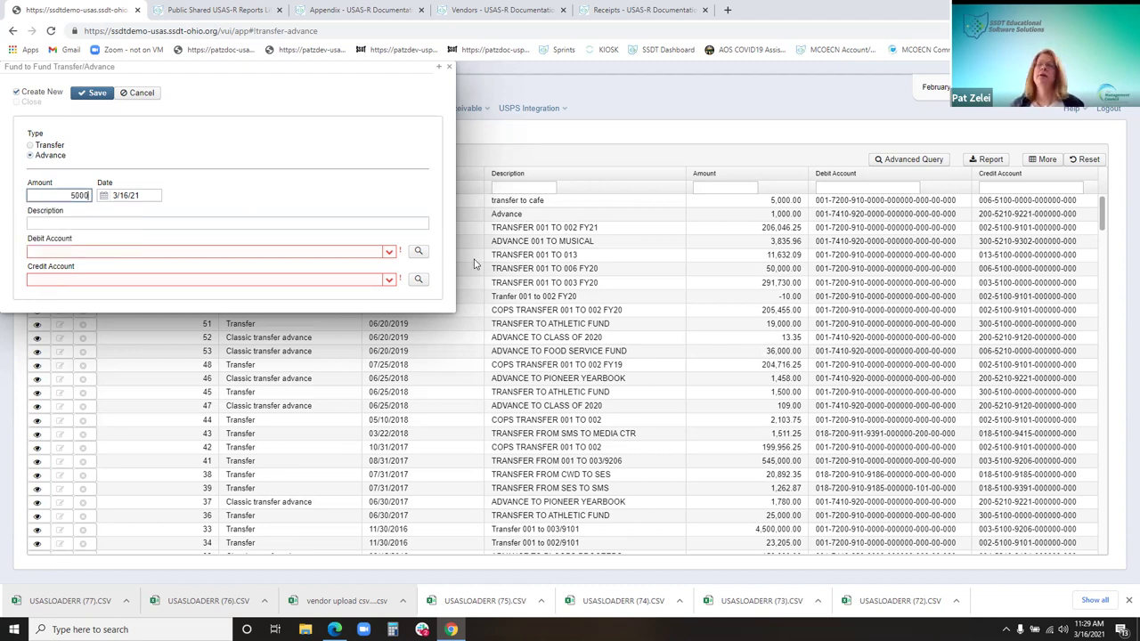
key(Tab)
text(02/28/21)
key(Tab)
text(advance to )
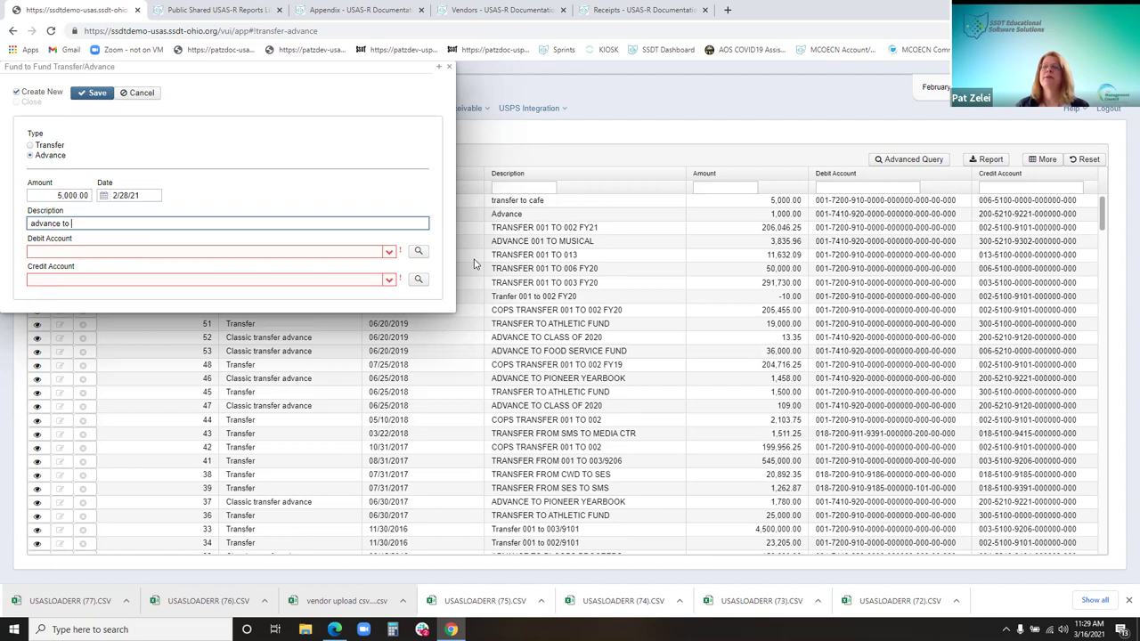
text(dept)
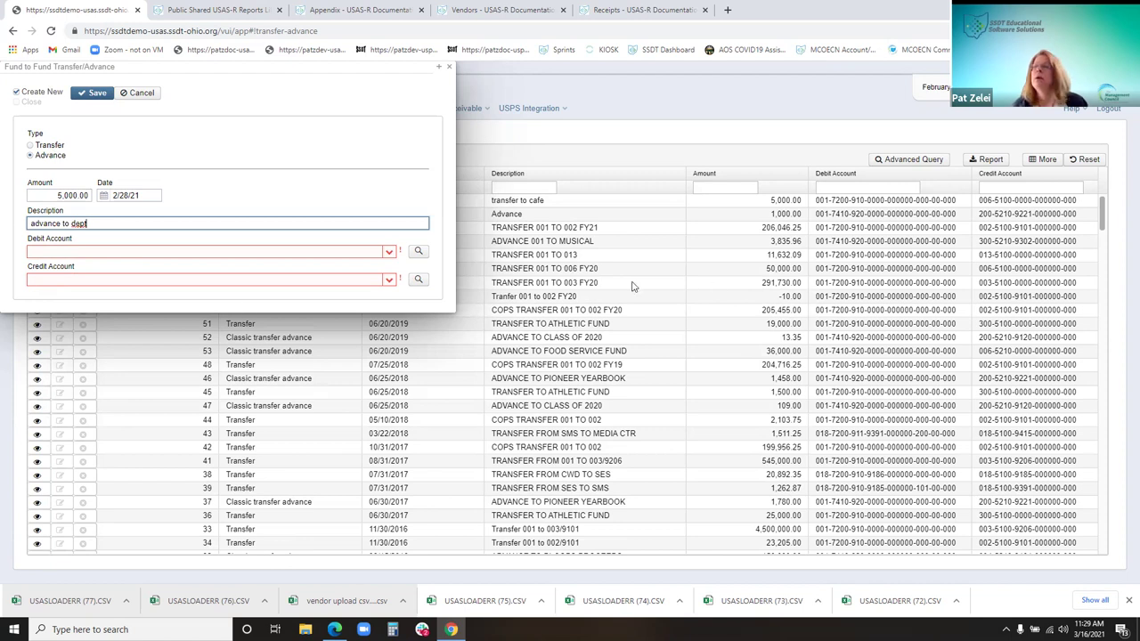
click(389, 254)
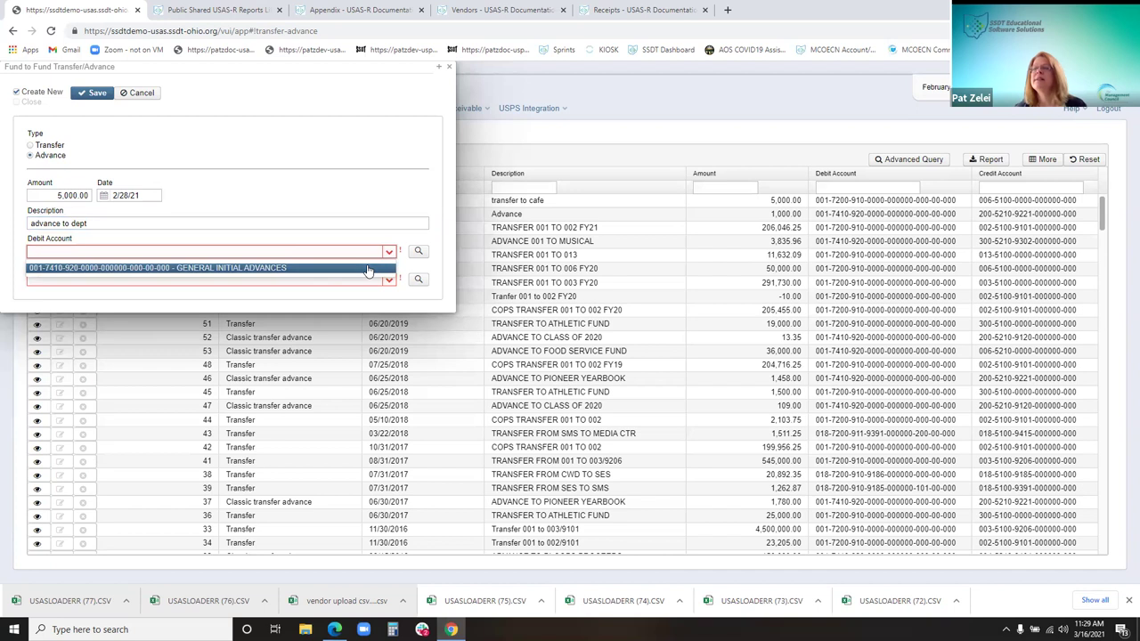
click(367, 269)
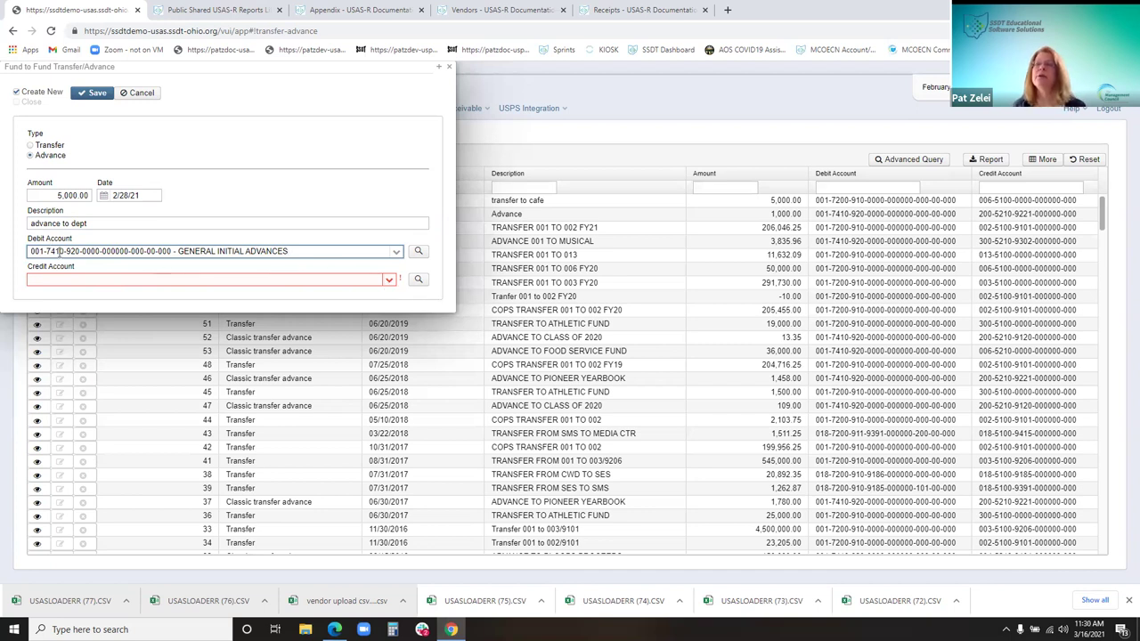
click(389, 279)
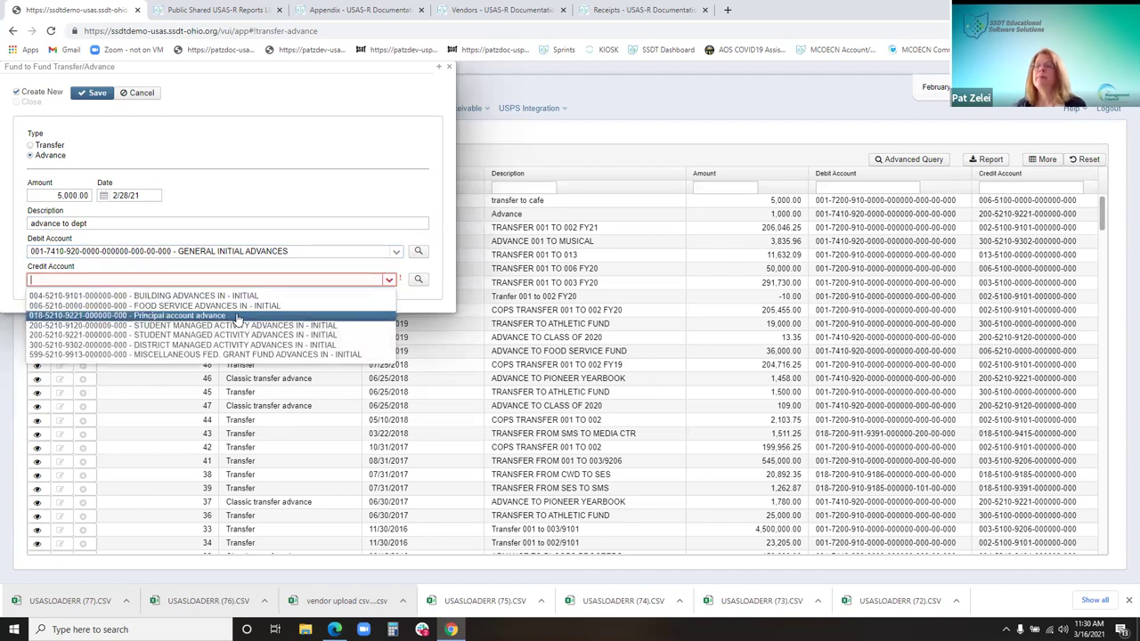
click(237, 316)
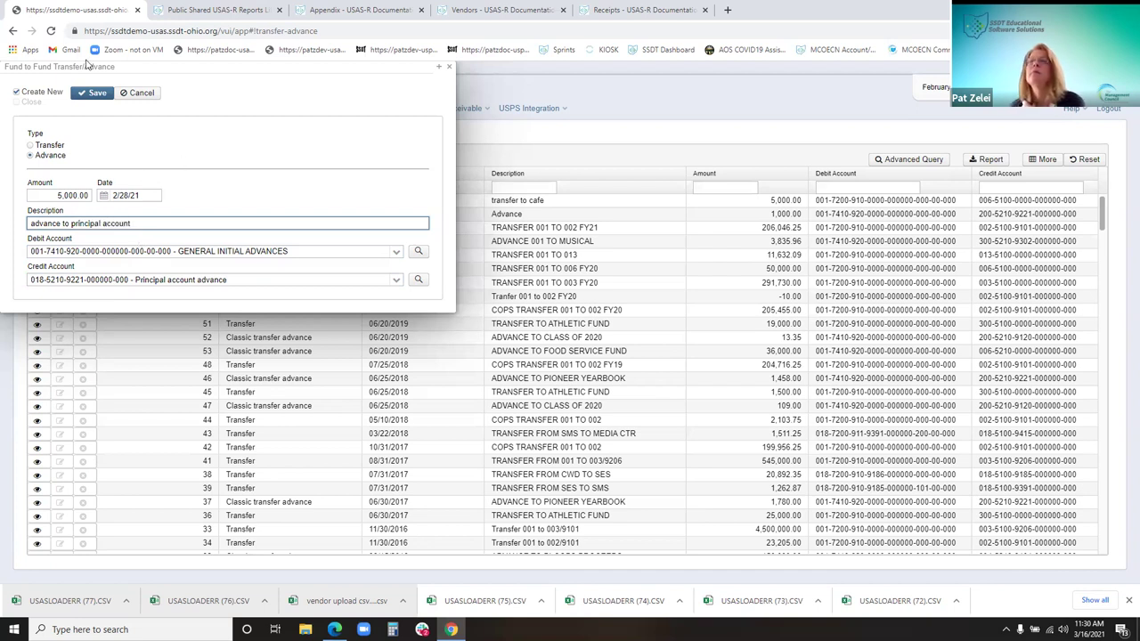
click(17, 93)
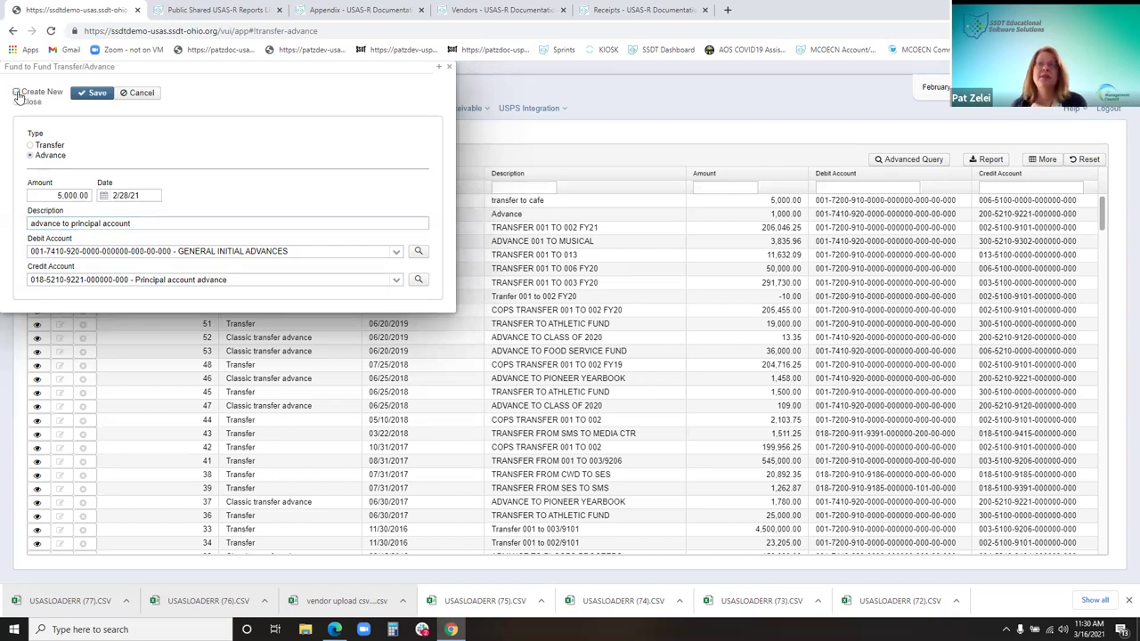
click(17, 103)
click(93, 93)
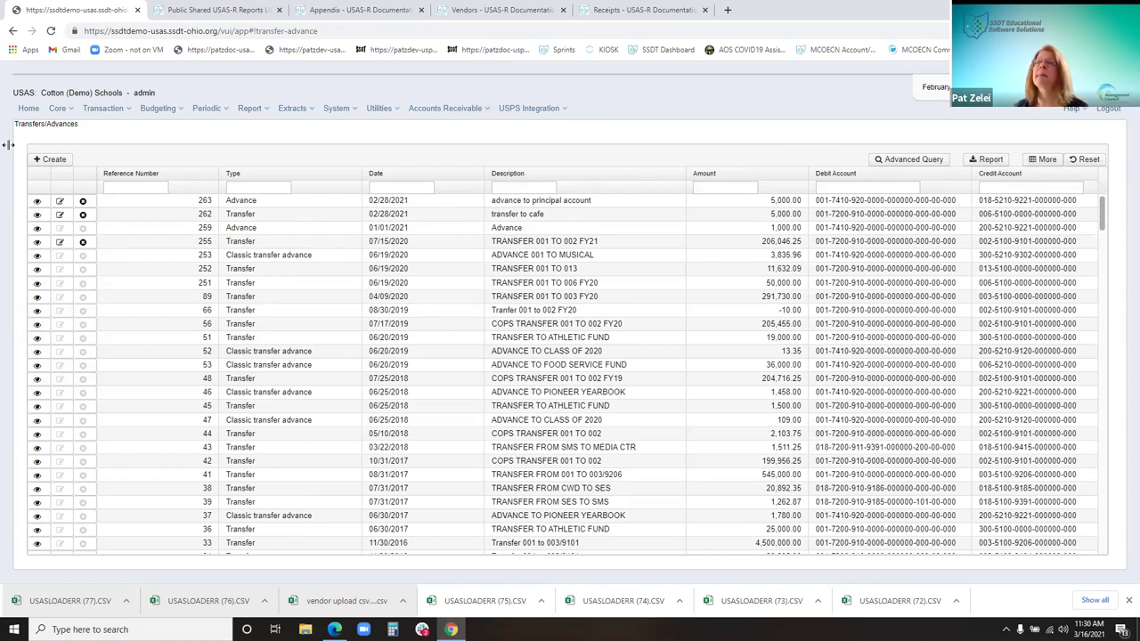
- Open advance 263 (5,000.00, 2/28/21) and centre its Fund to Fund Transfer/Advance dialog
click(37, 202)
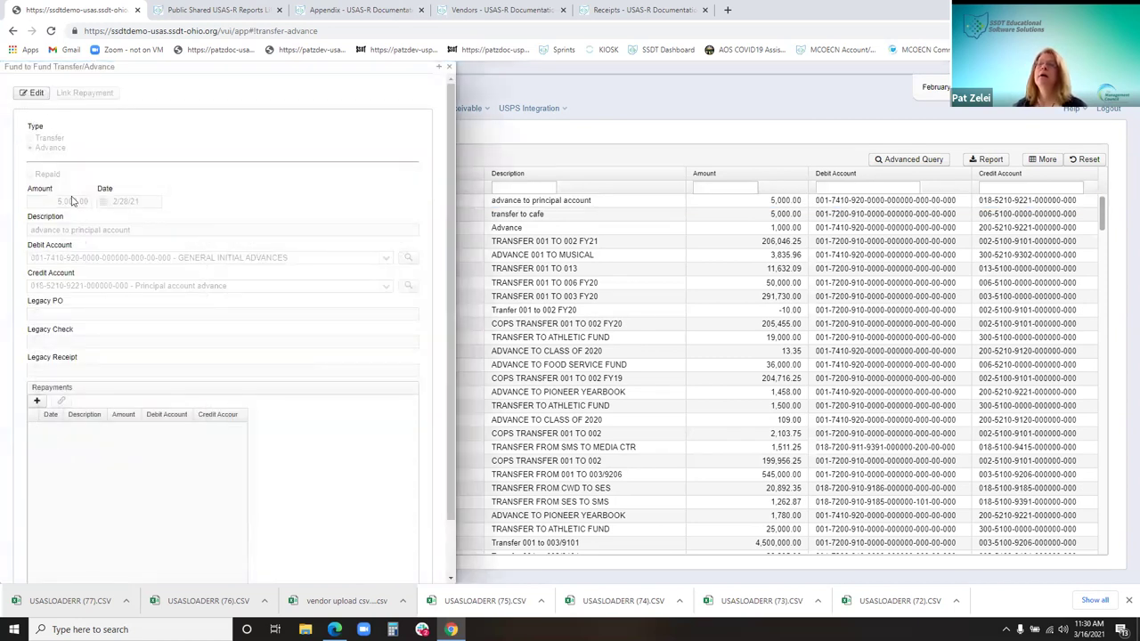
click(449, 68)
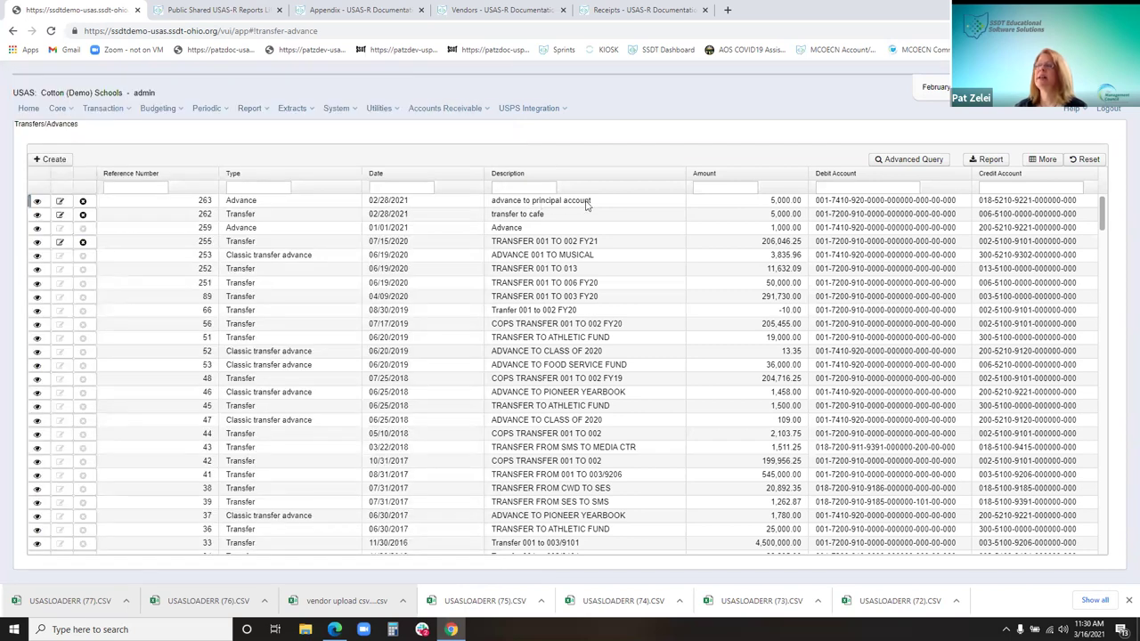
click(37, 201)
click(34, 94)
drag(178, 67, 365, 64)
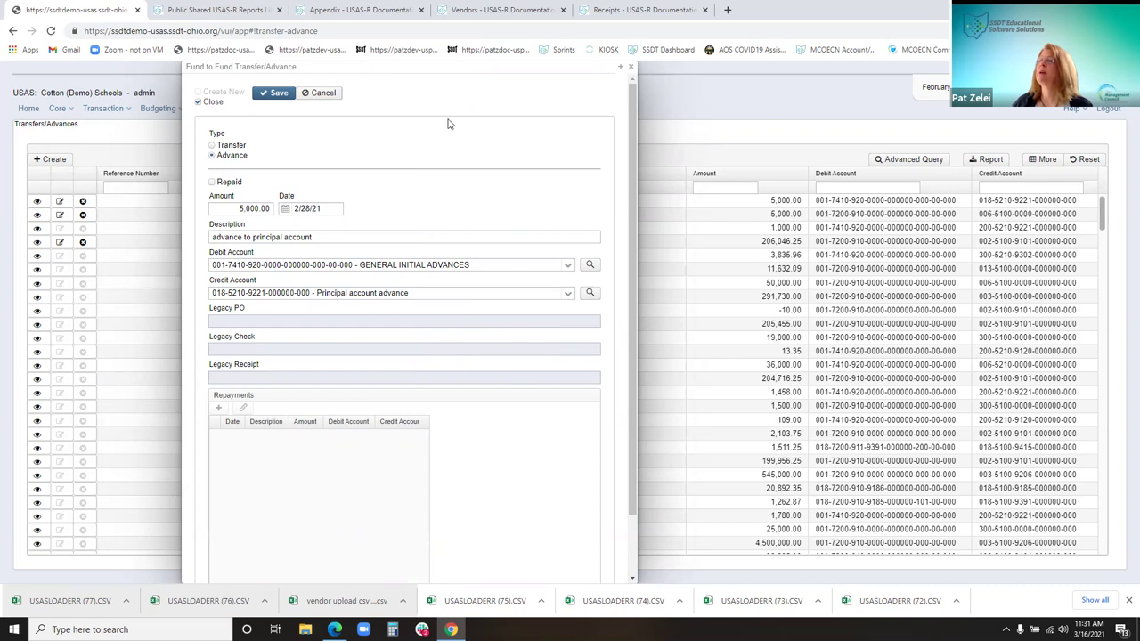
click(327, 95)
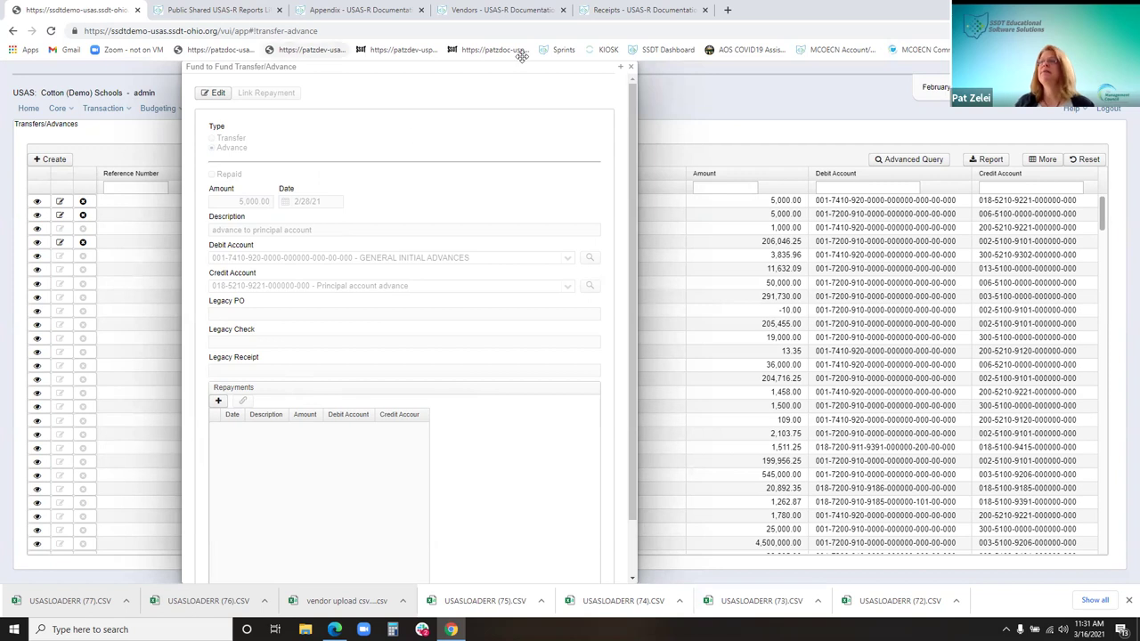
click(630, 66)
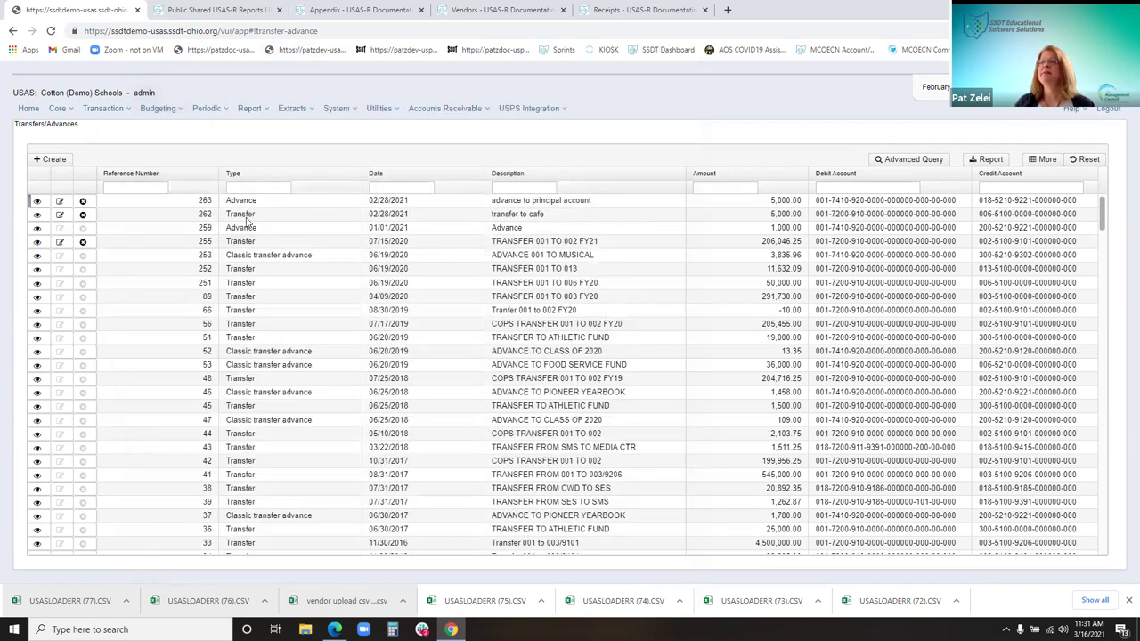
click(36, 200)
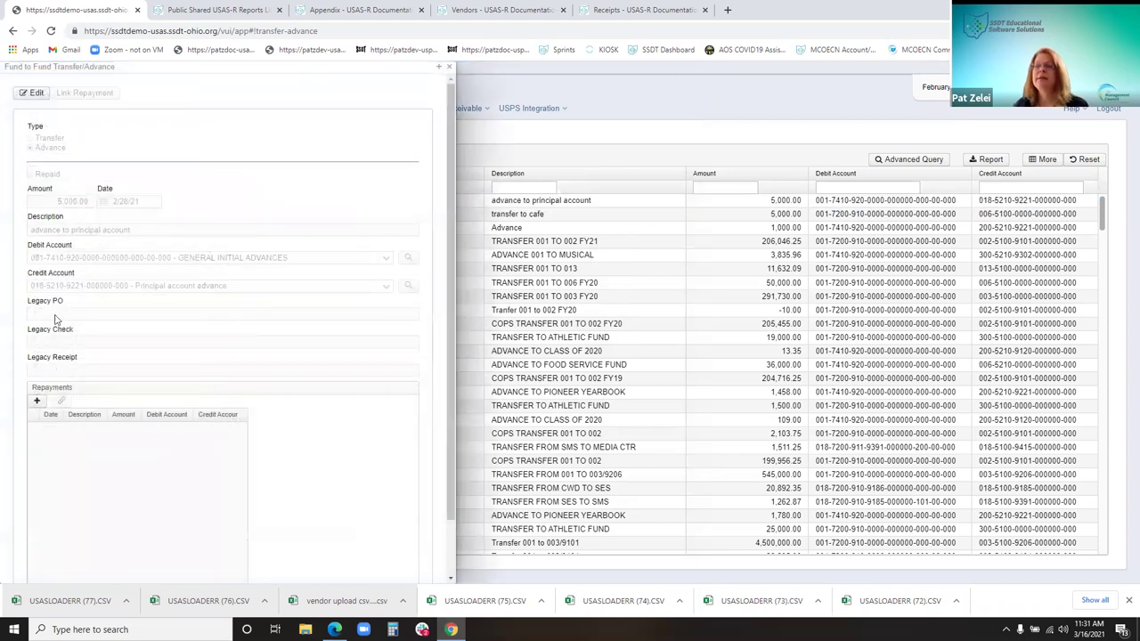
drag(253, 70, 518, 80)
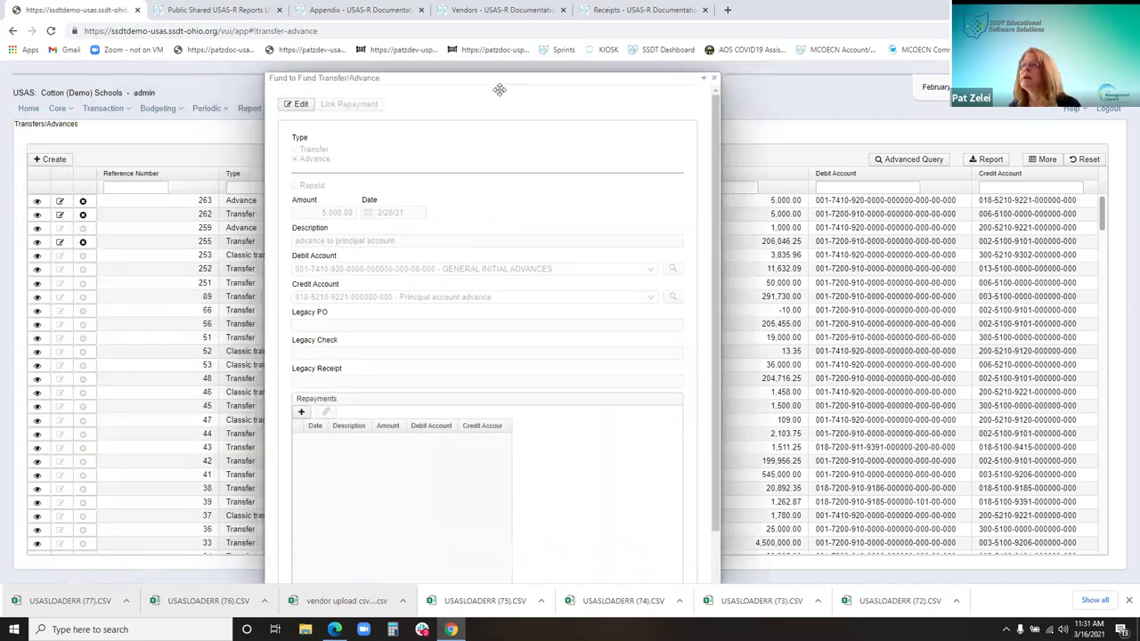
- Add a 2,500.00 repayment dated 02/28/21 described 'pay 1/2'
click(302, 413)
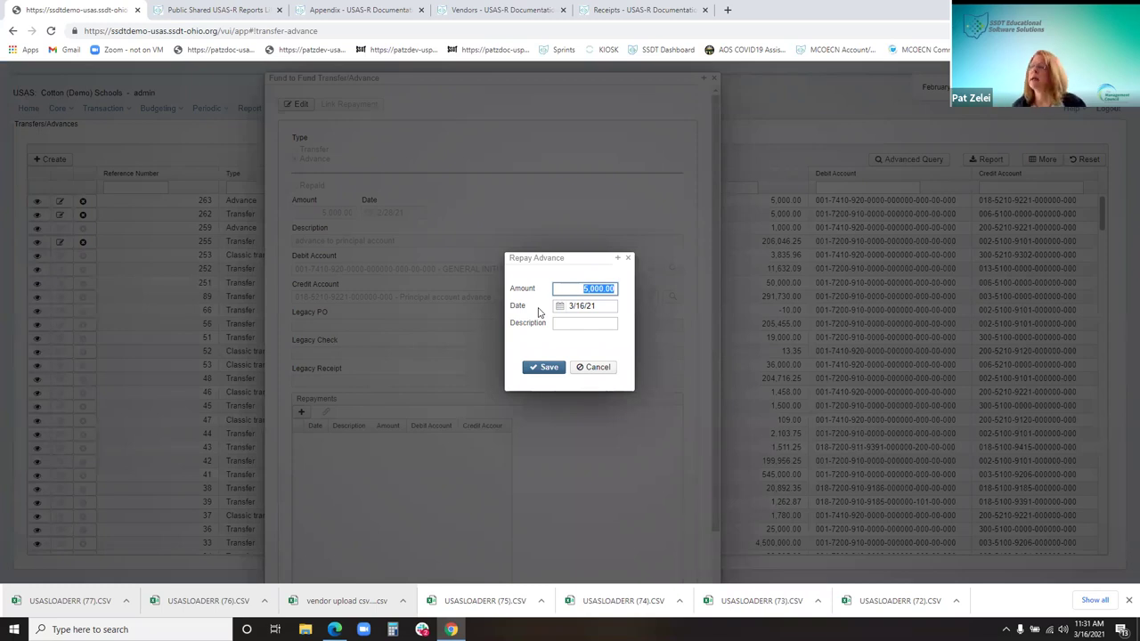
text(2500)
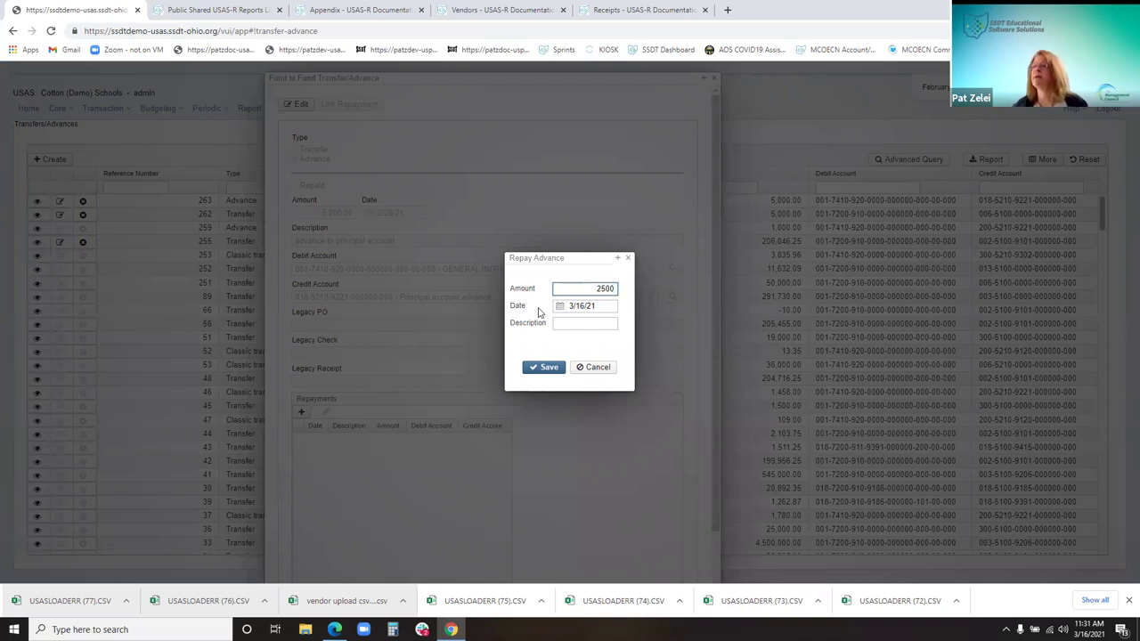
key(Tab)
text(0)
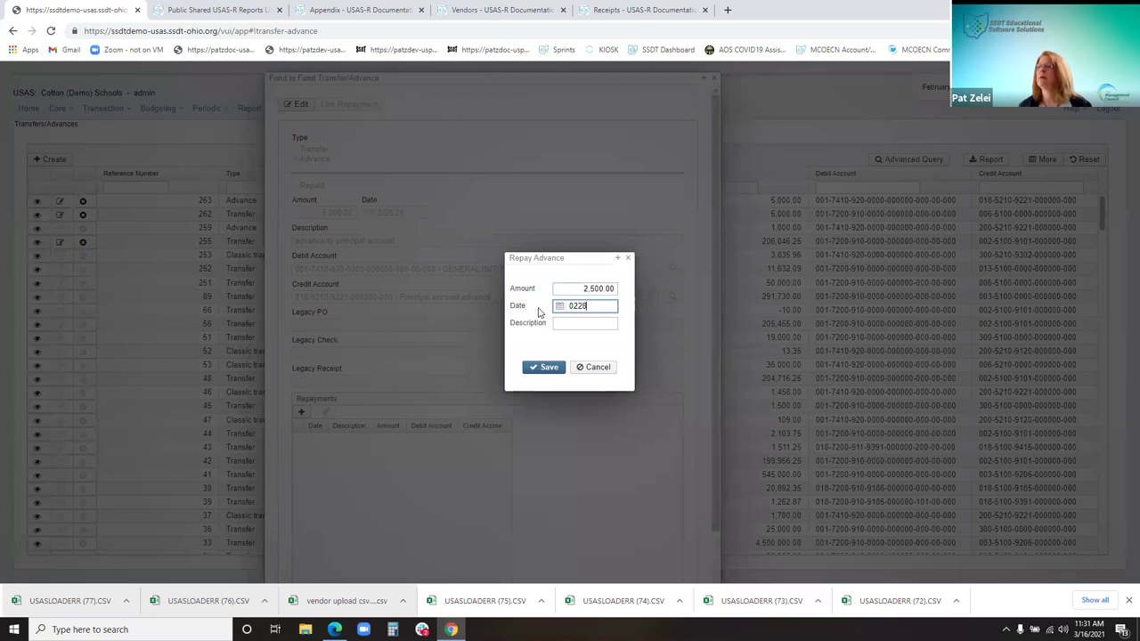
text(22821)
key(Tab)
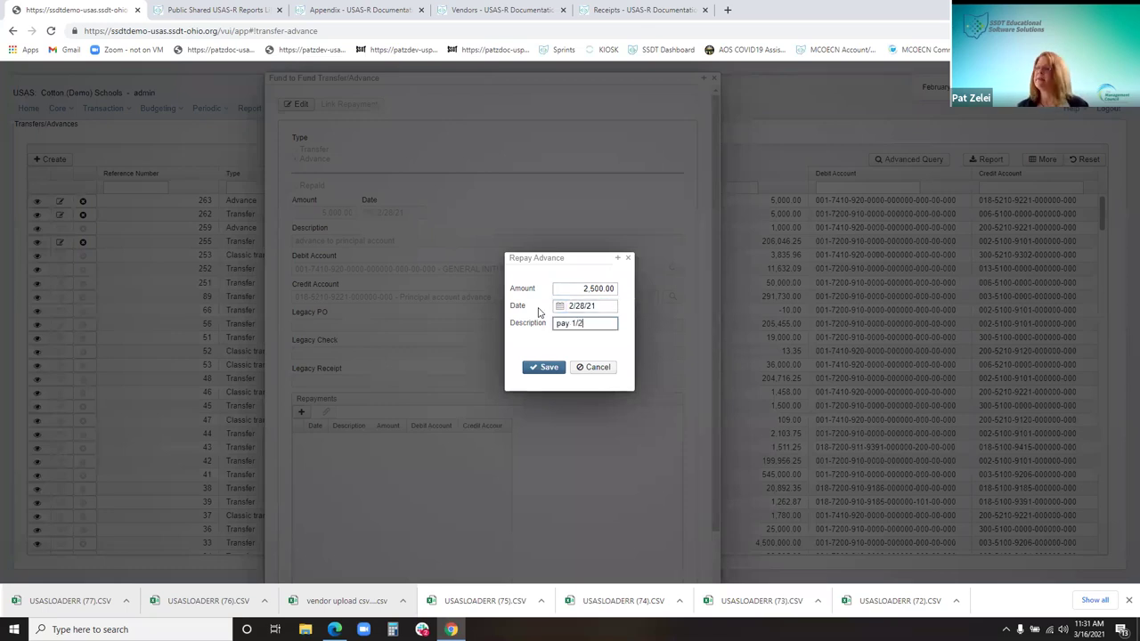
click(541, 372)
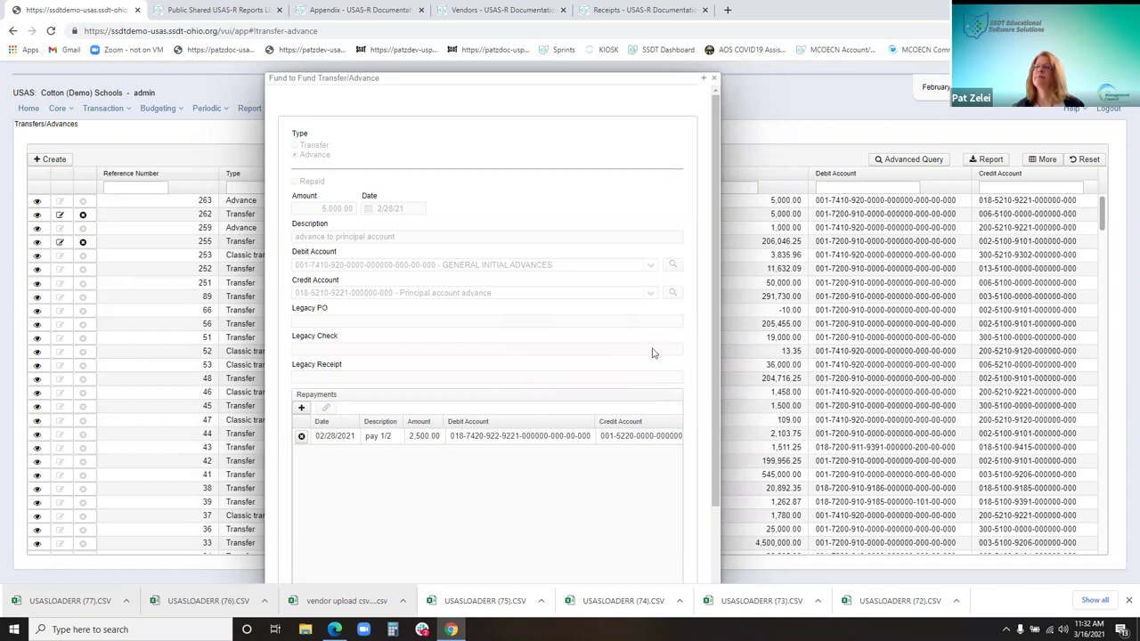
- Add a 'paid in full' repayment dated 03/01/21, delete it again, and close the advance
click(301, 409)
key(Tab)
text(03/01/21)
key(Tab)
text(paid in full)
click(549, 378)
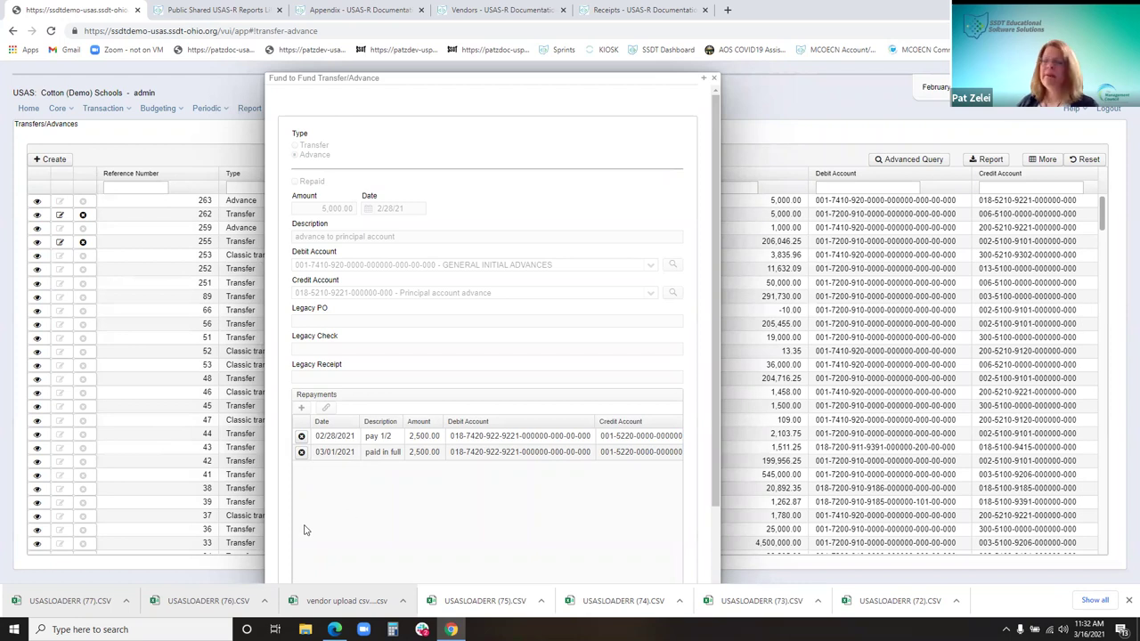
click(301, 454)
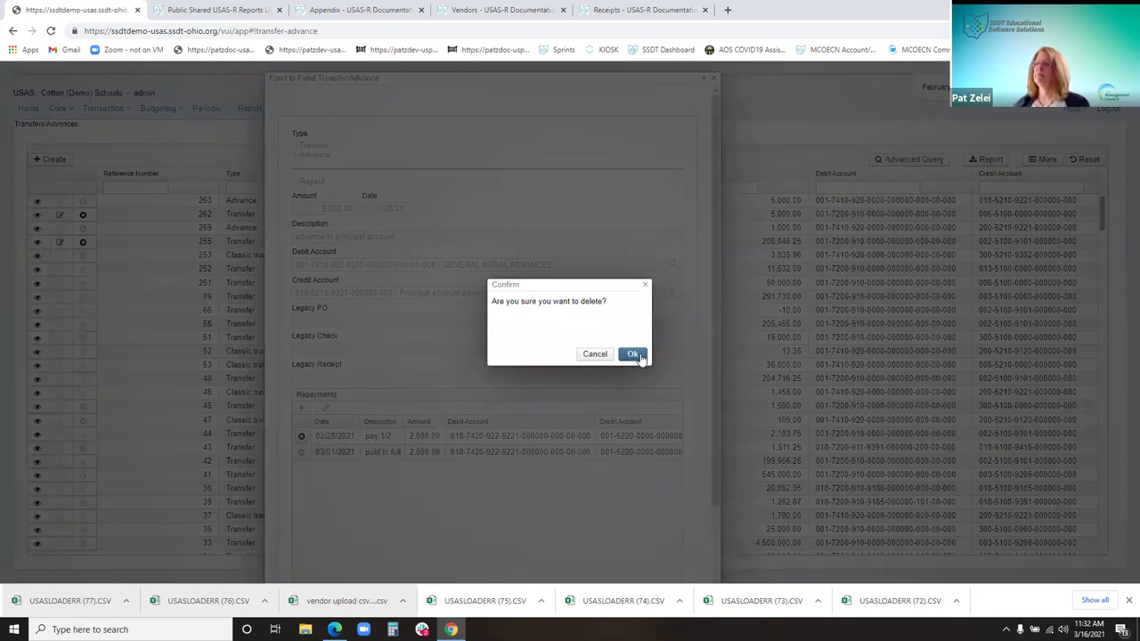
click(637, 356)
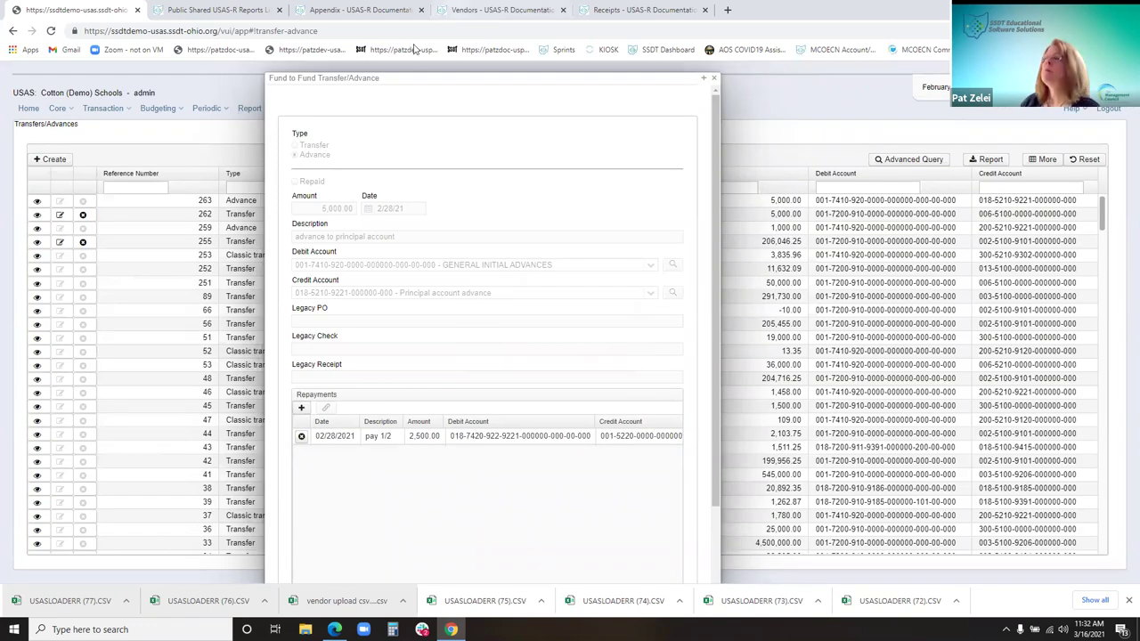
click(712, 78)
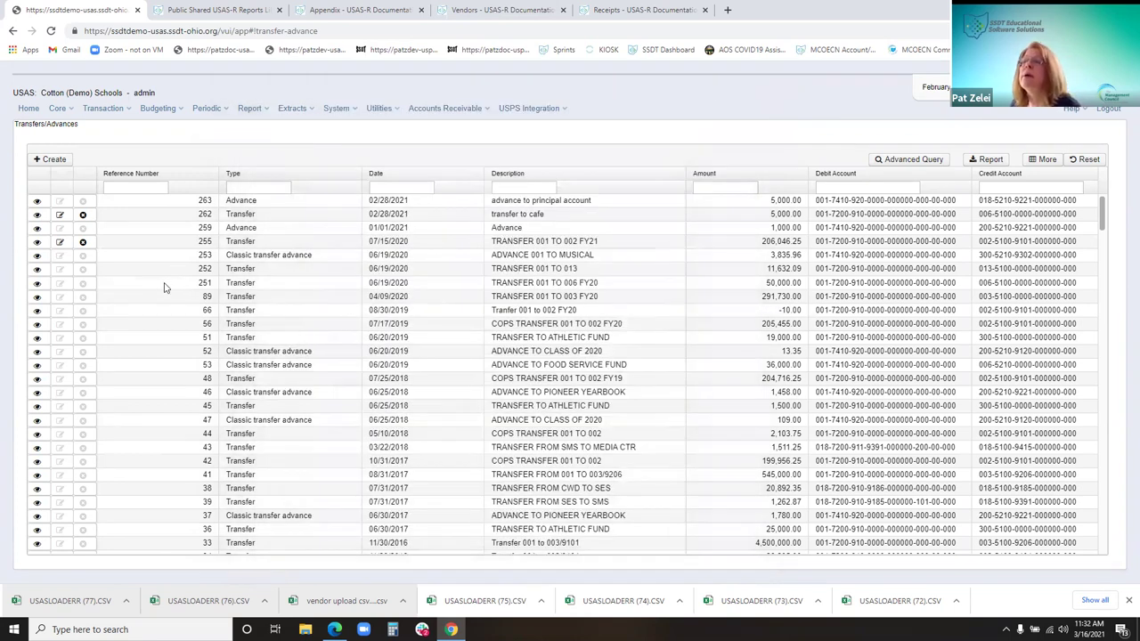
click(36, 229)
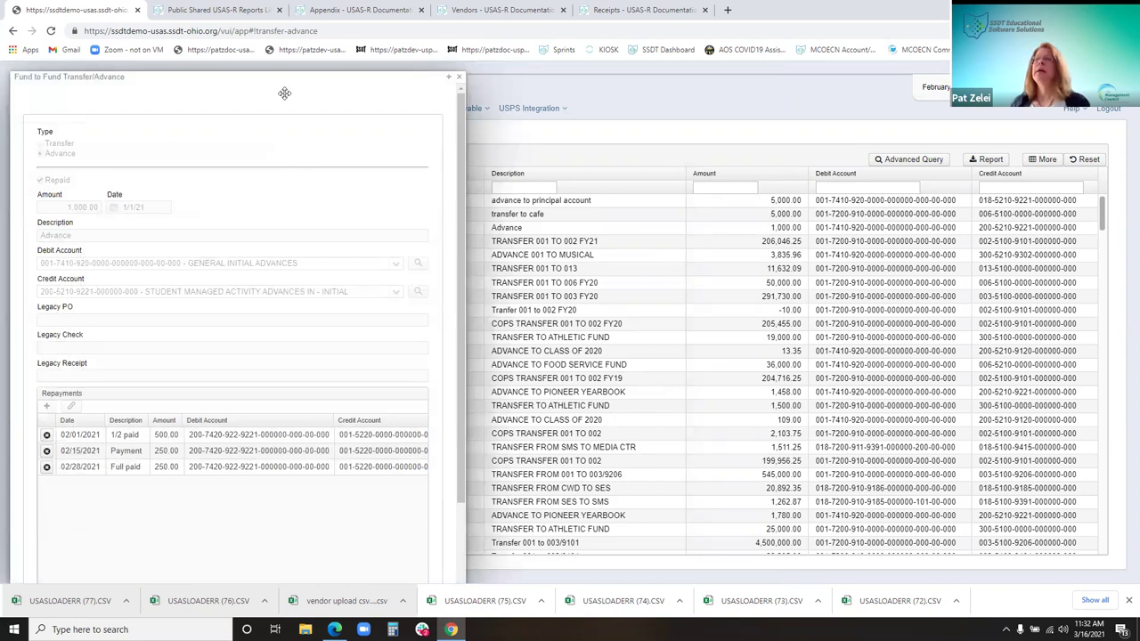
scroll(395, 73, down, 1)
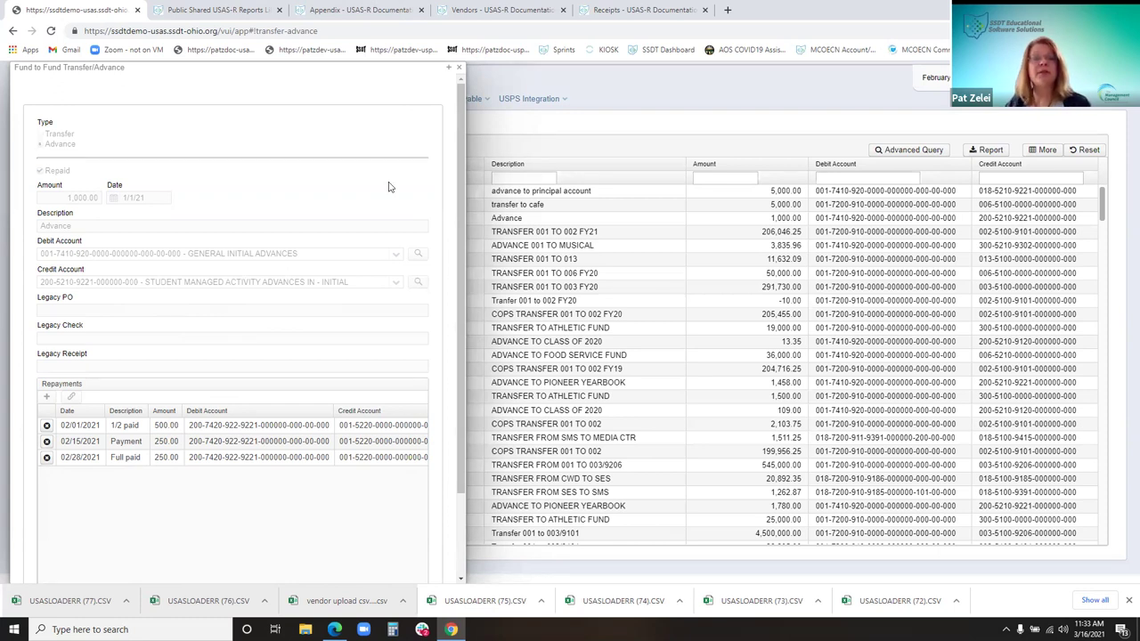
click(450, 71)
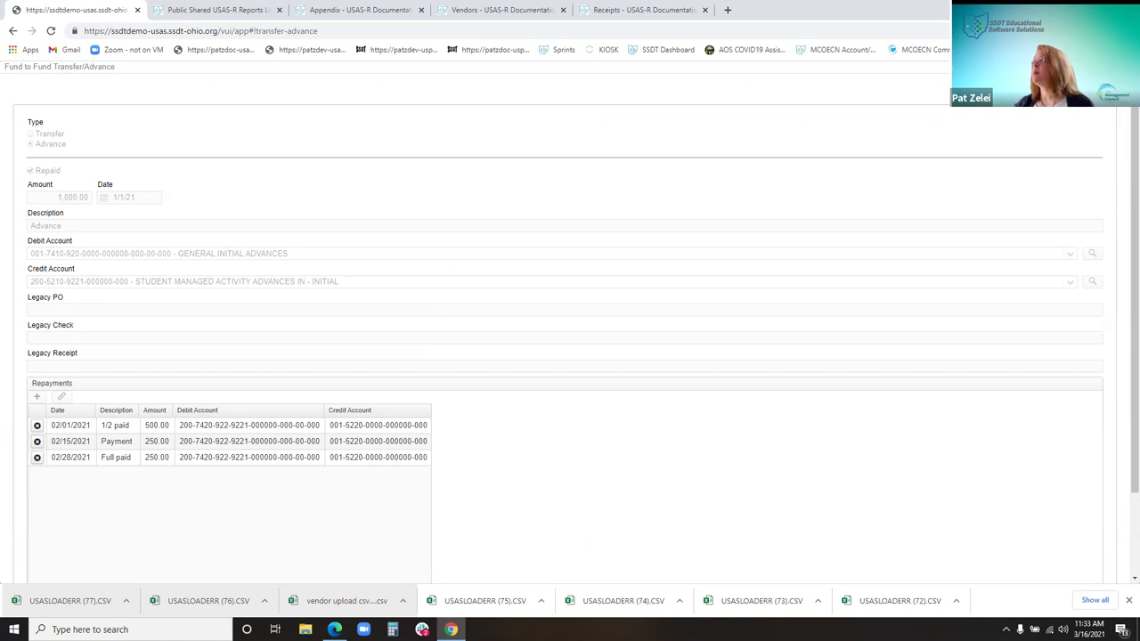
click(1123, 66)
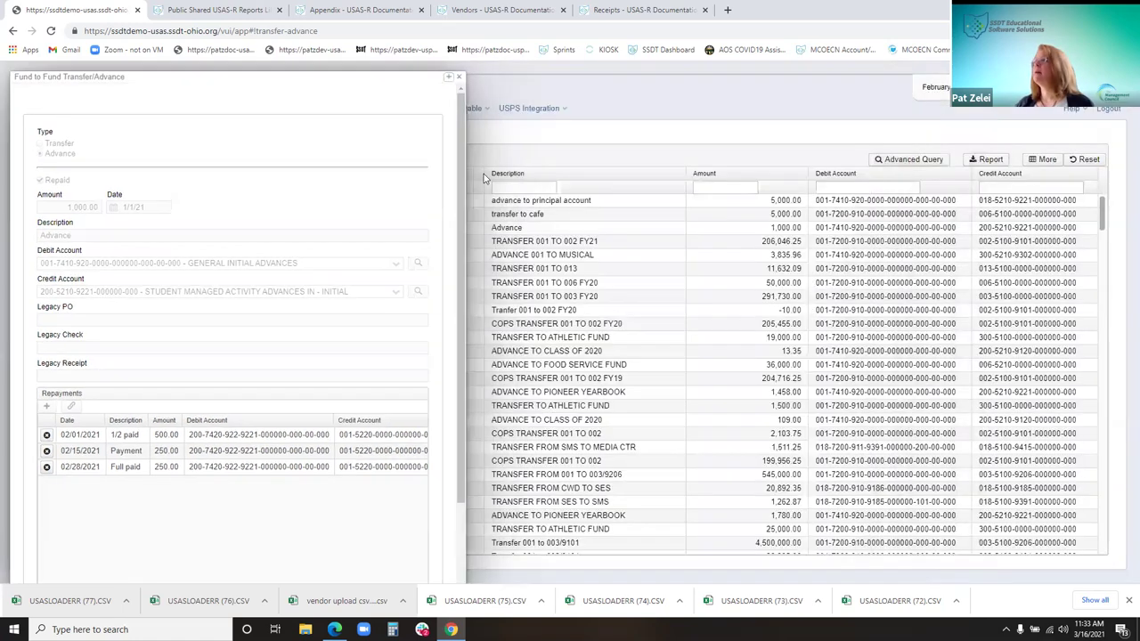
click(460, 78)
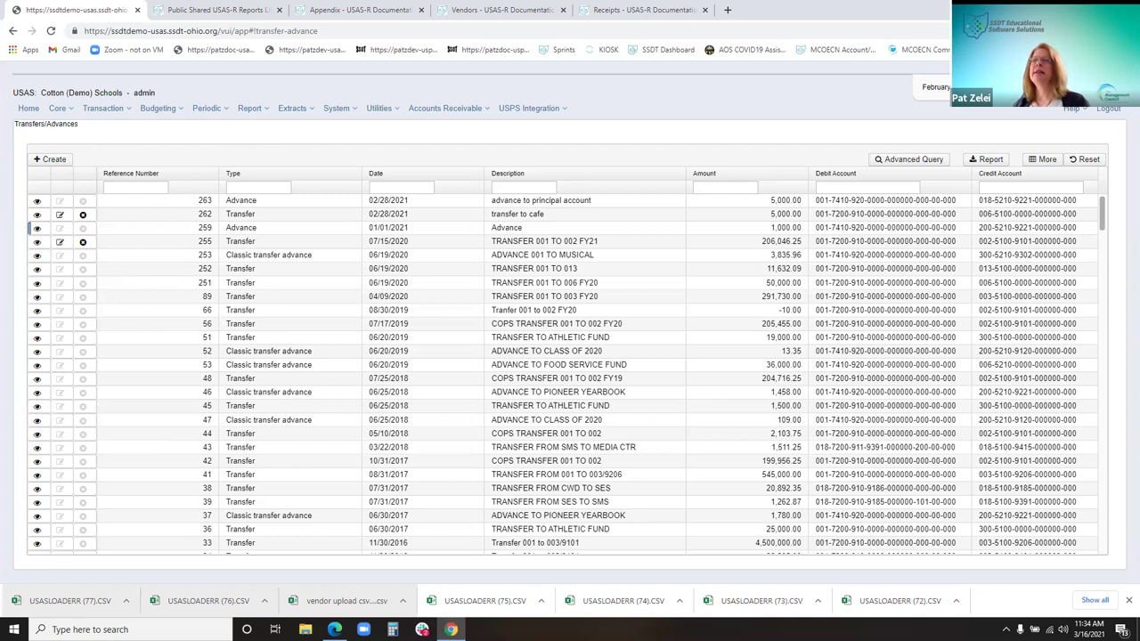
- Open Pending Transactions from the Transaction menu, showing the 77,621.36 payroll entry
click(103, 108)
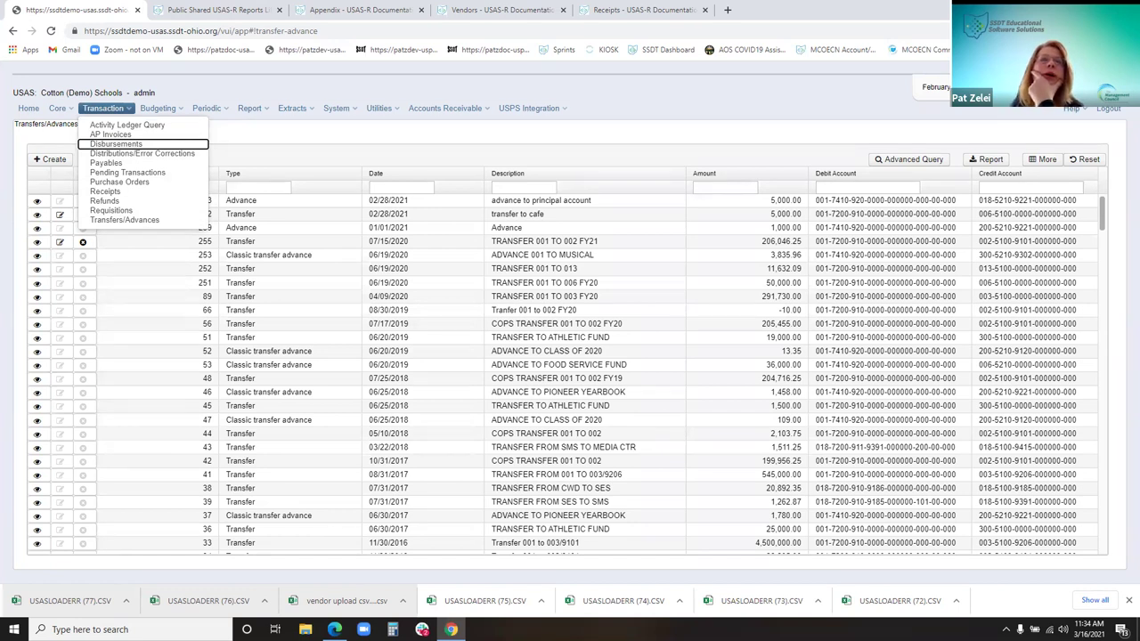
click(105, 108)
click(106, 108)
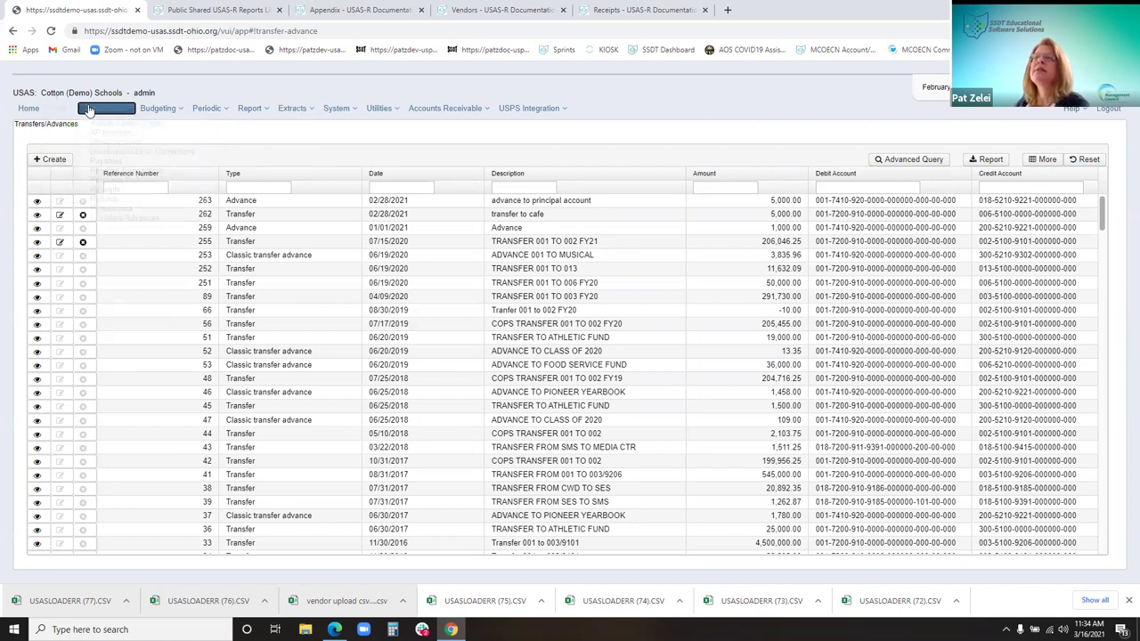
click(112, 175)
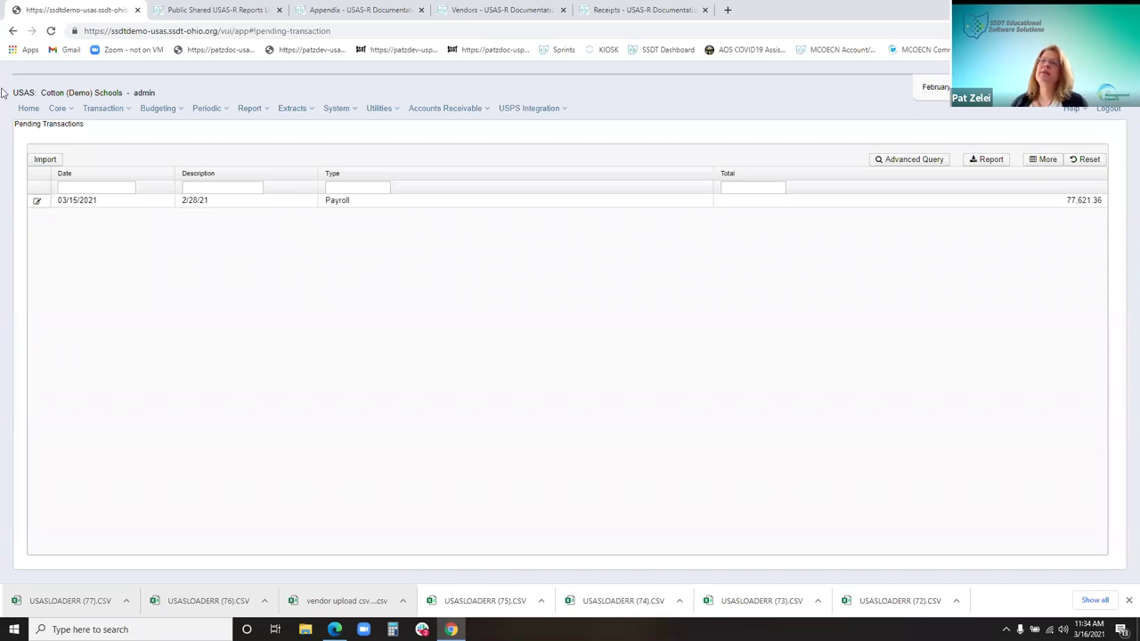
- Open the payroll pending transaction (pay date 2/28/21, Biweekly, 2/1–2/15/21) to review its account lines
click(123, 109)
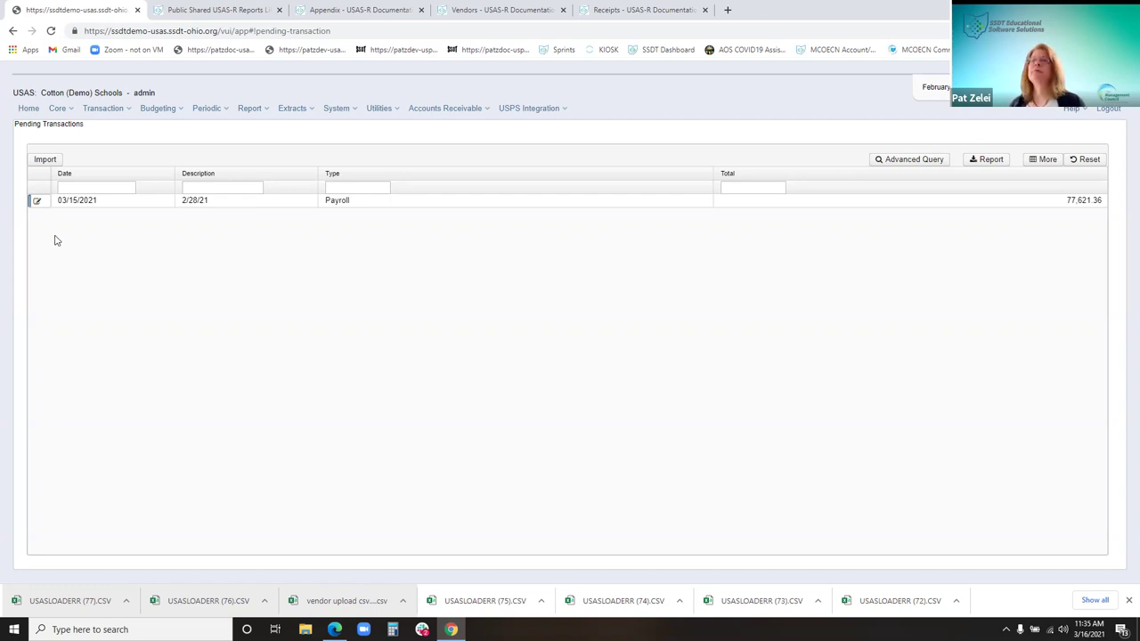
click(36, 203)
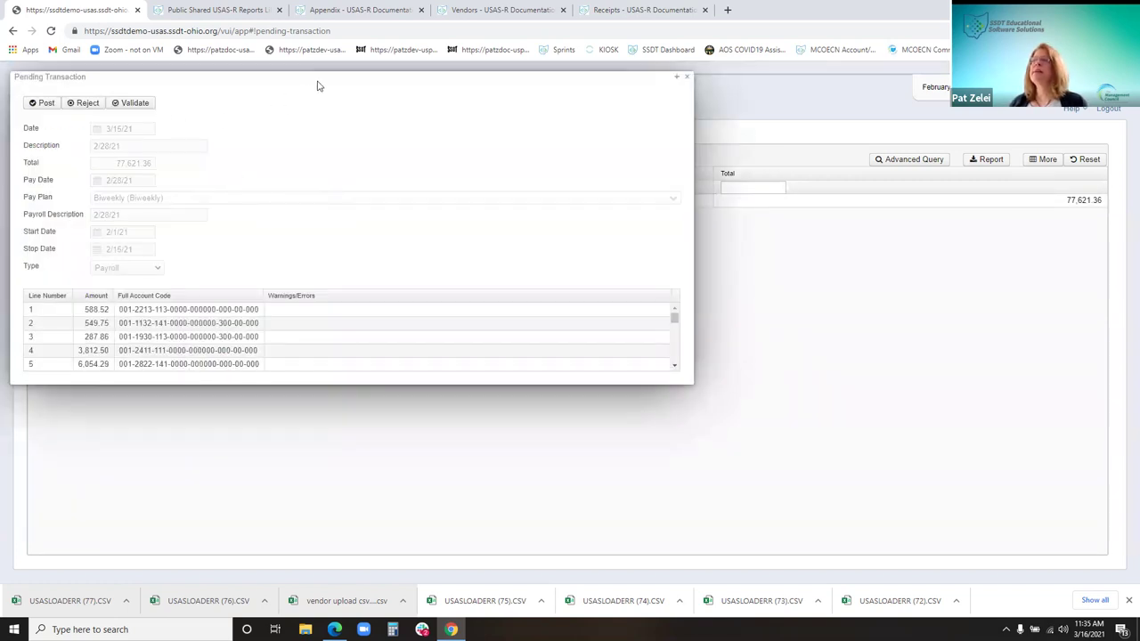
drag(323, 80, 412, 85)
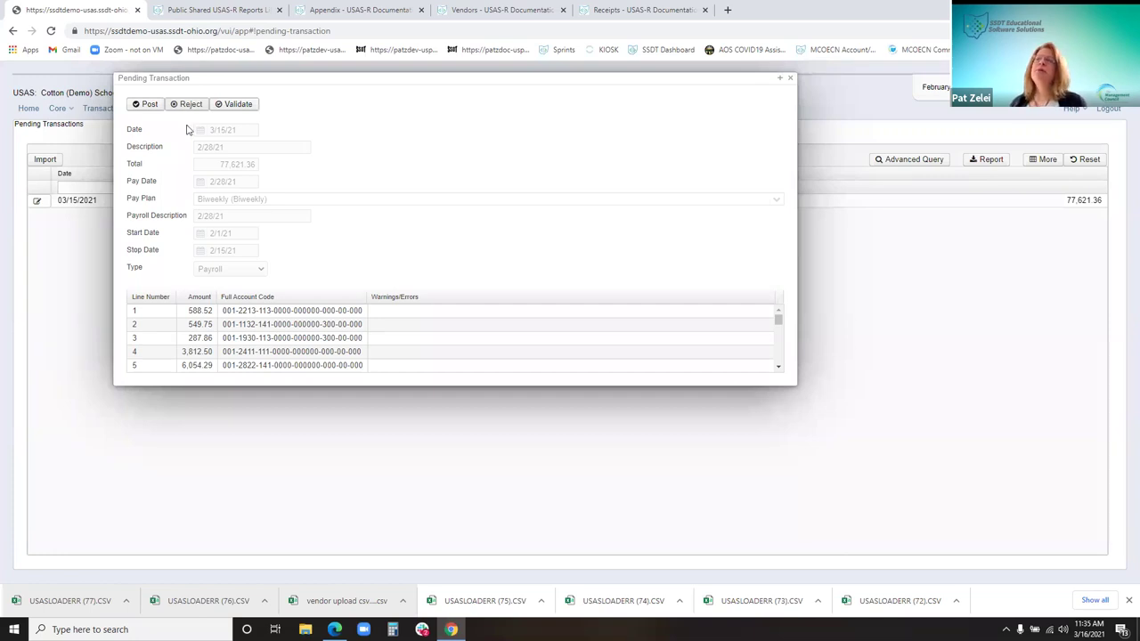
drag(359, 79, 345, 238)
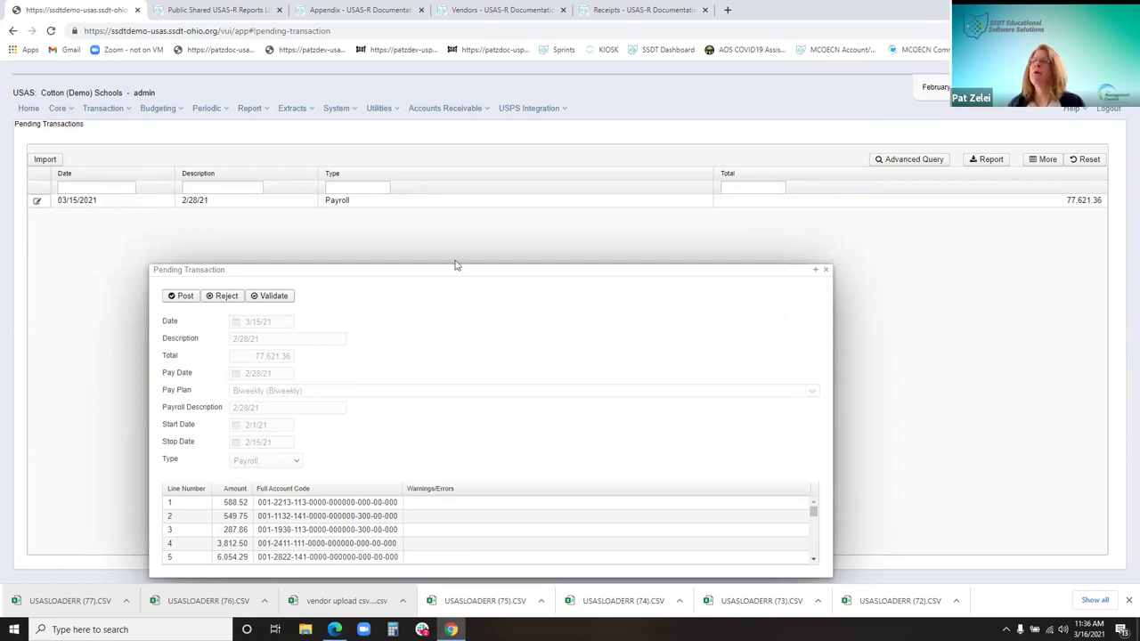
drag(448, 269, 463, 140)
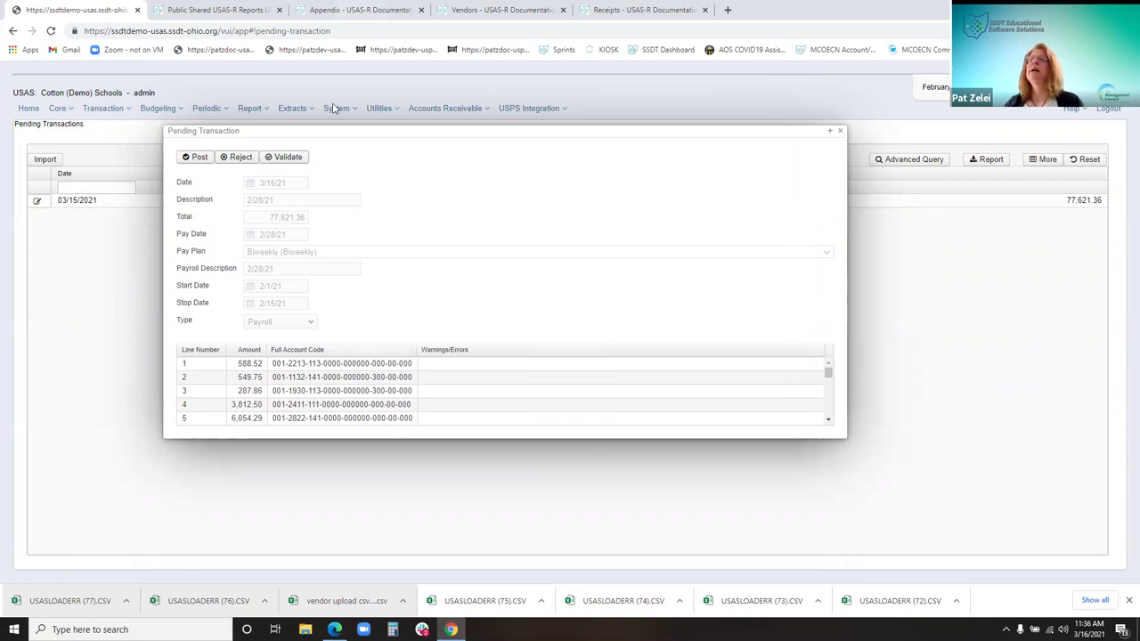
click(840, 133)
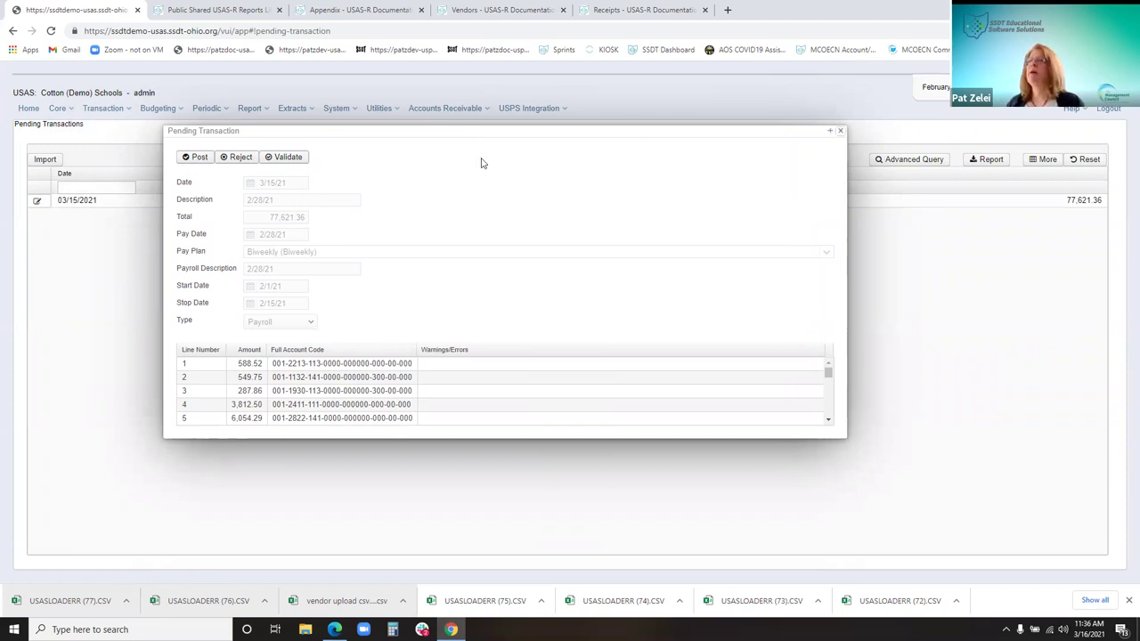
click(32, 203)
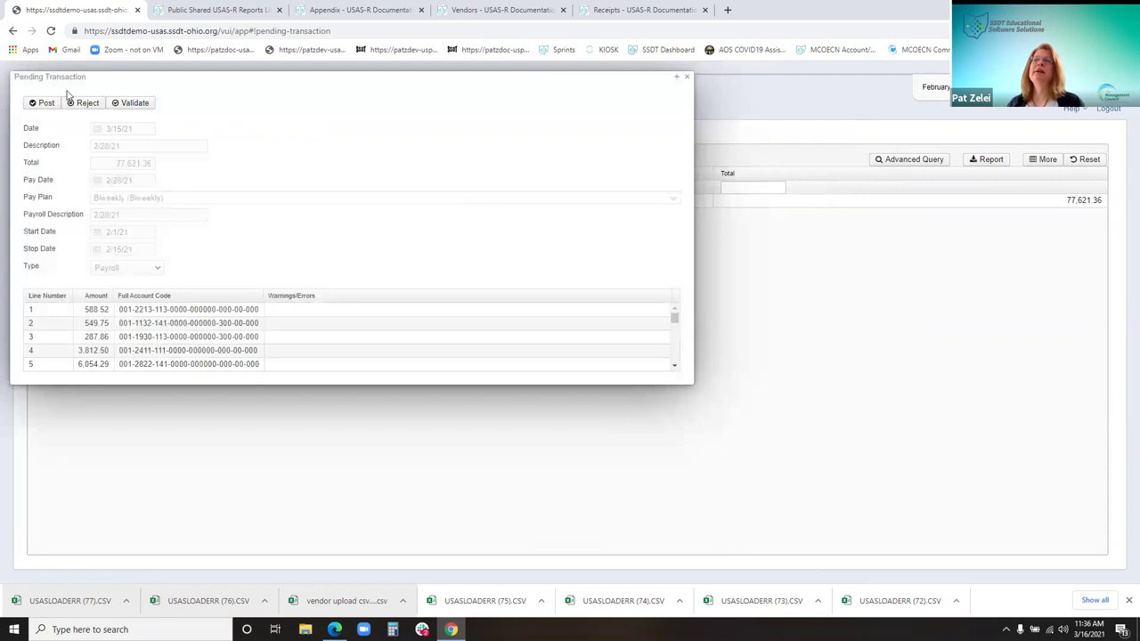
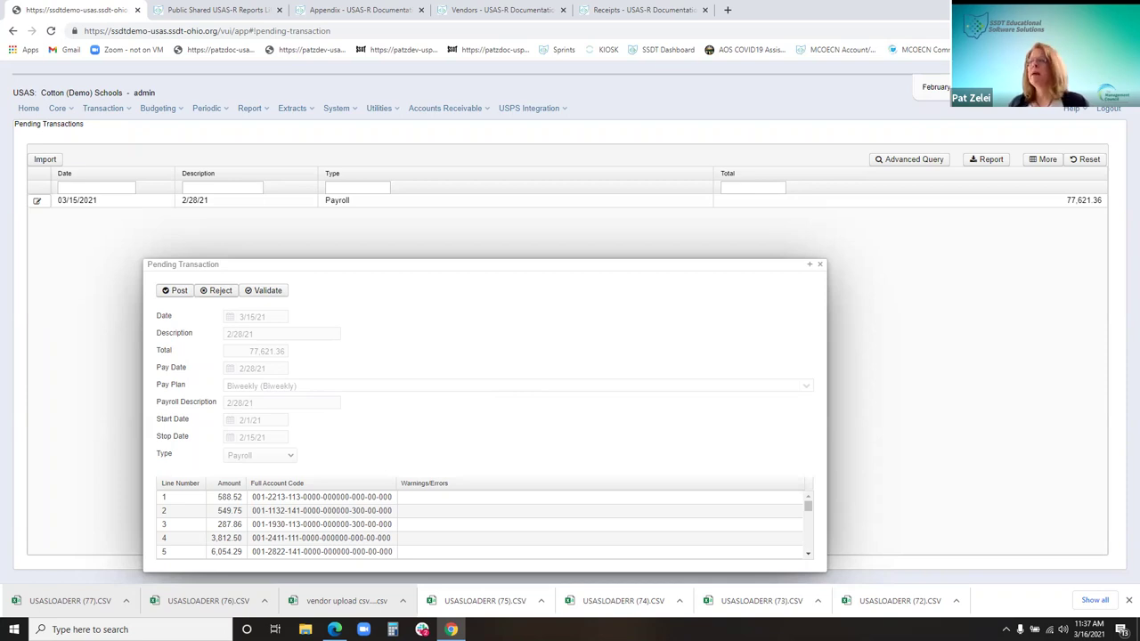
- Post the 77,621.36 payroll transaction to Demo National Bank with transaction date 2/26/21
drag(643, 264, 634, 186)
click(169, 215)
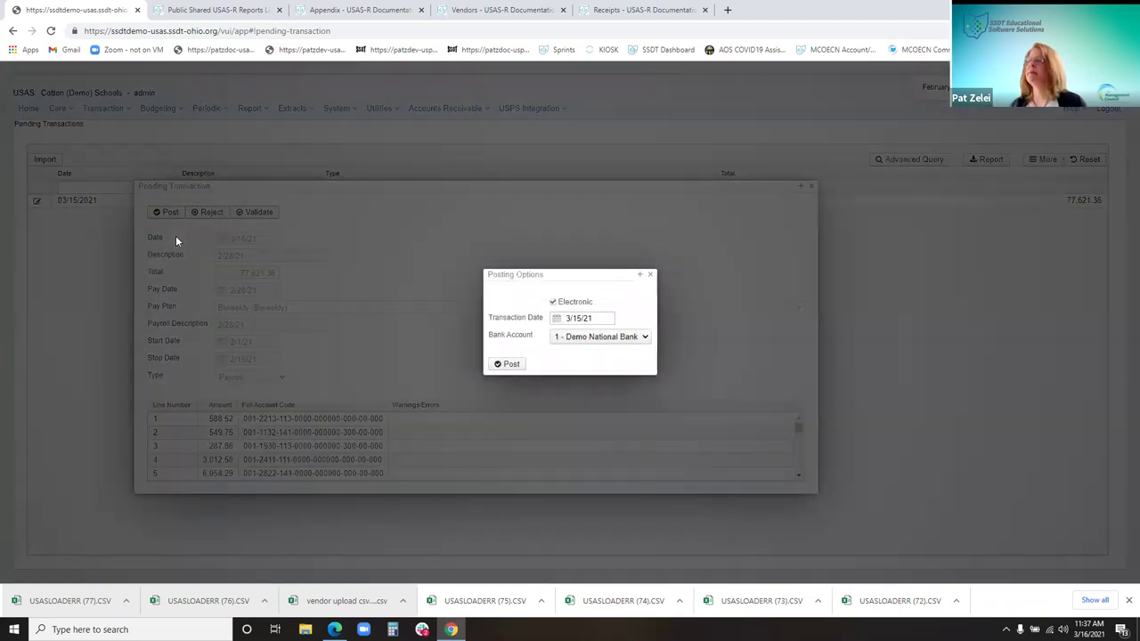
drag(612, 318, 559, 330)
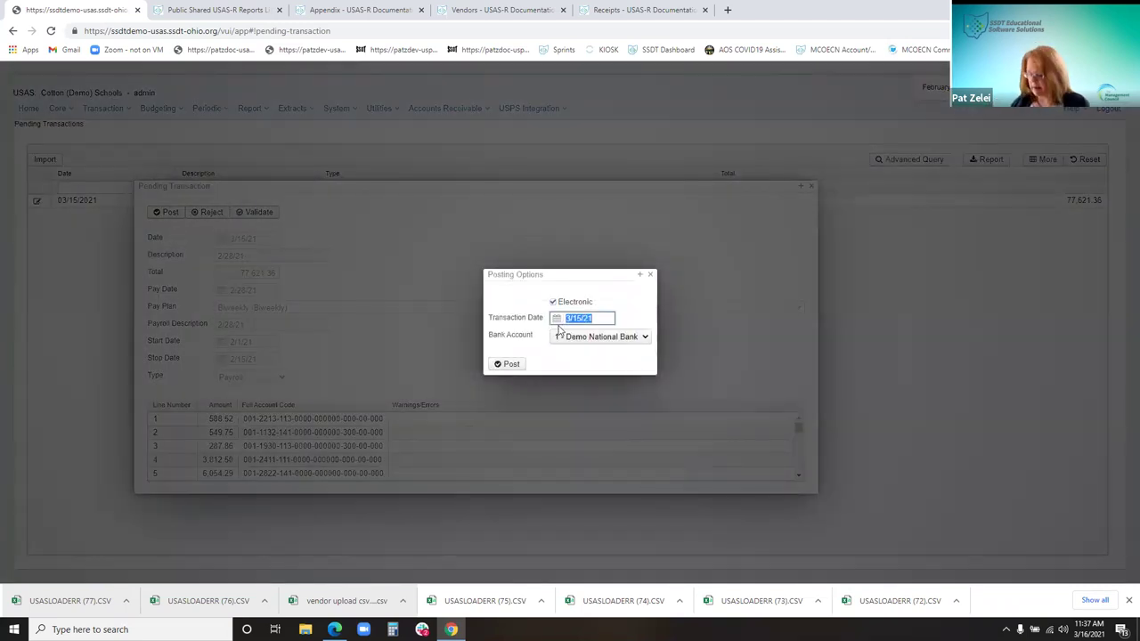
text(022821)
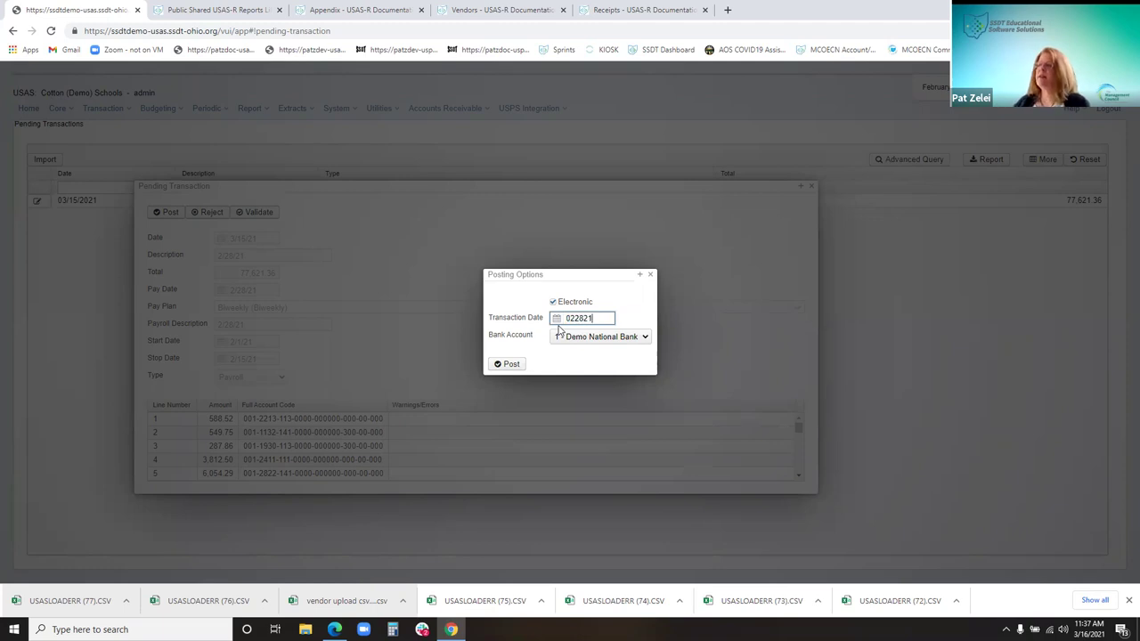
click(646, 341)
click(644, 348)
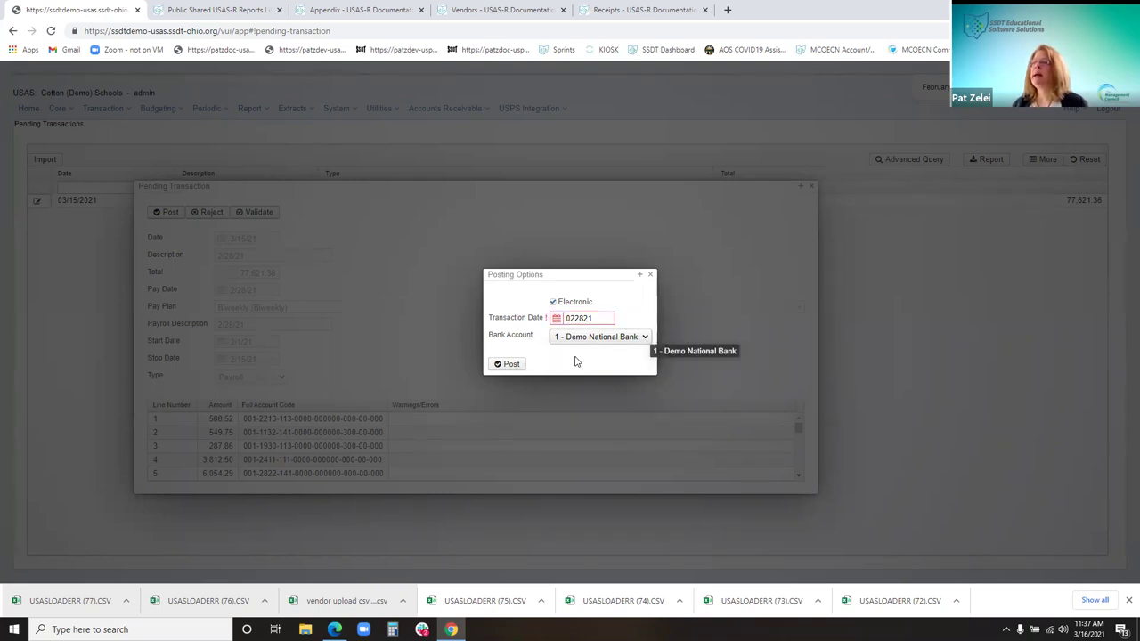
click(511, 366)
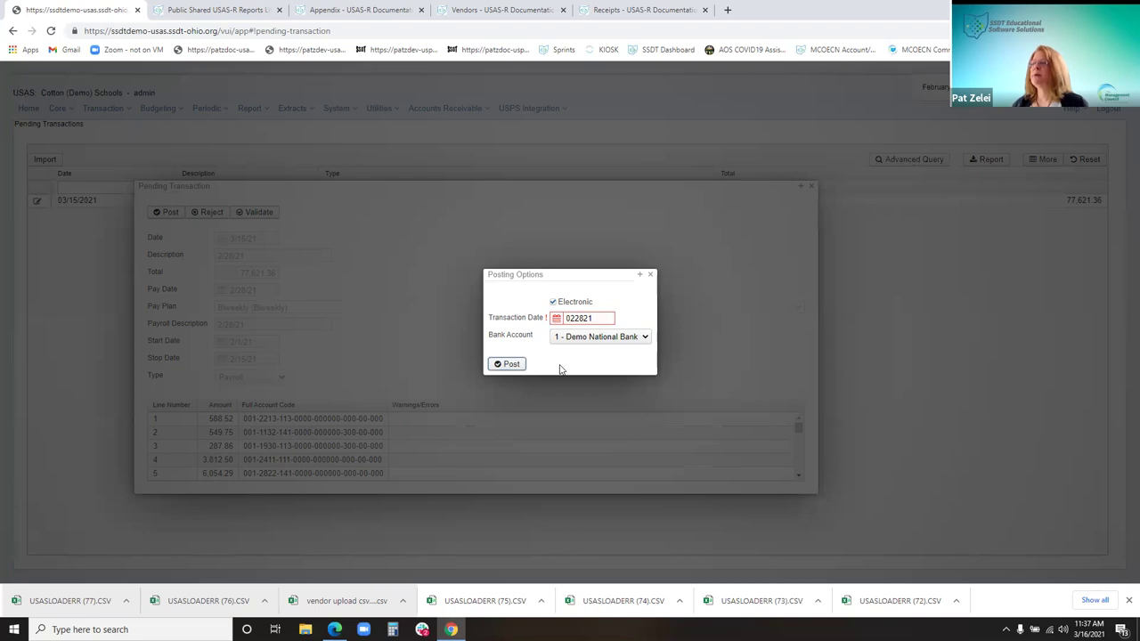
drag(595, 318, 552, 316)
click(553, 317)
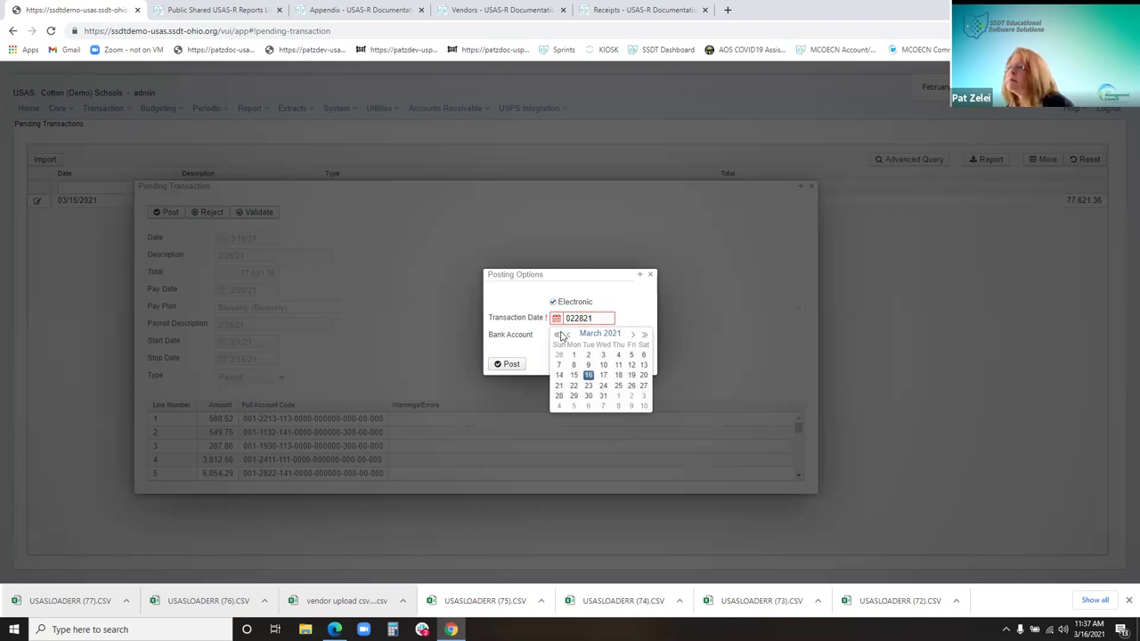
click(567, 334)
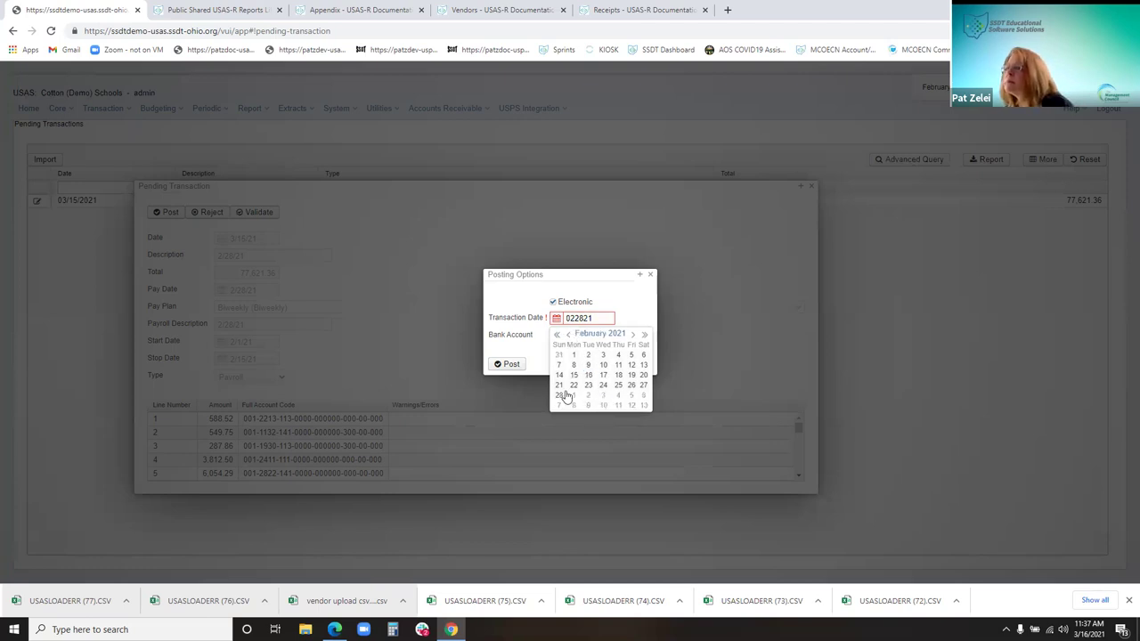
click(632, 386)
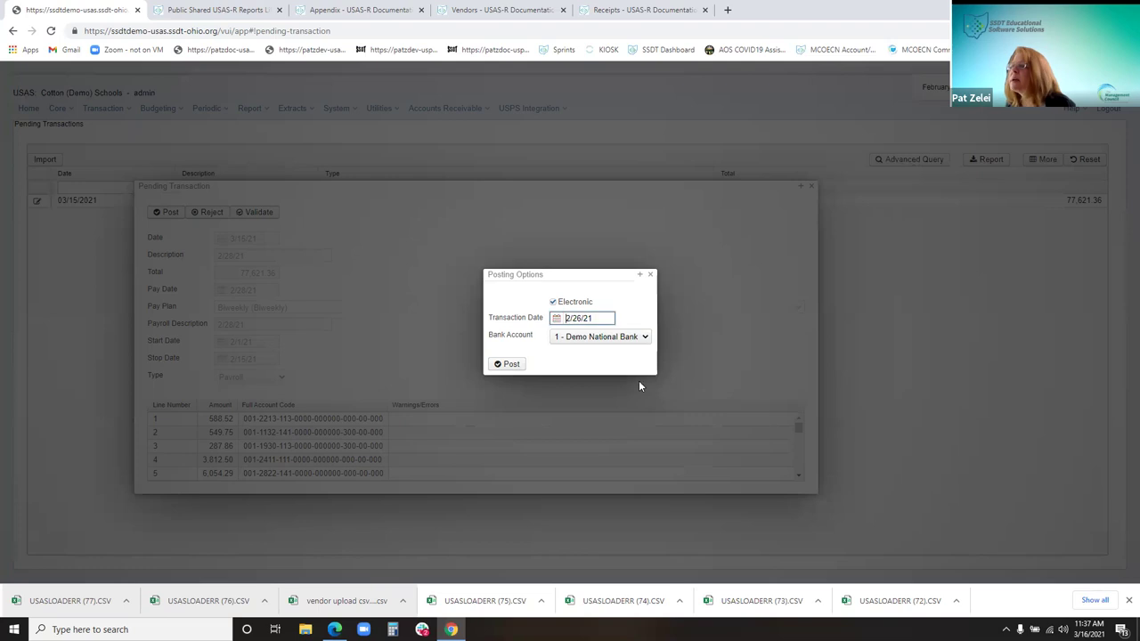
click(509, 366)
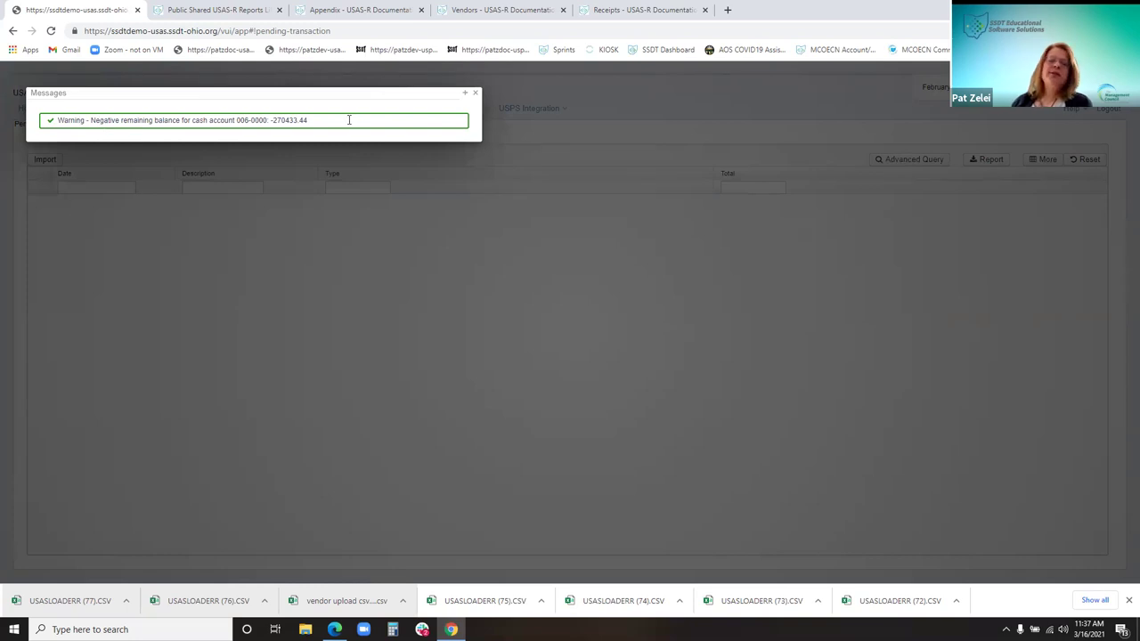
- Dismiss the negative-balance warning and list only Payroll-type disbursements
click(475, 92)
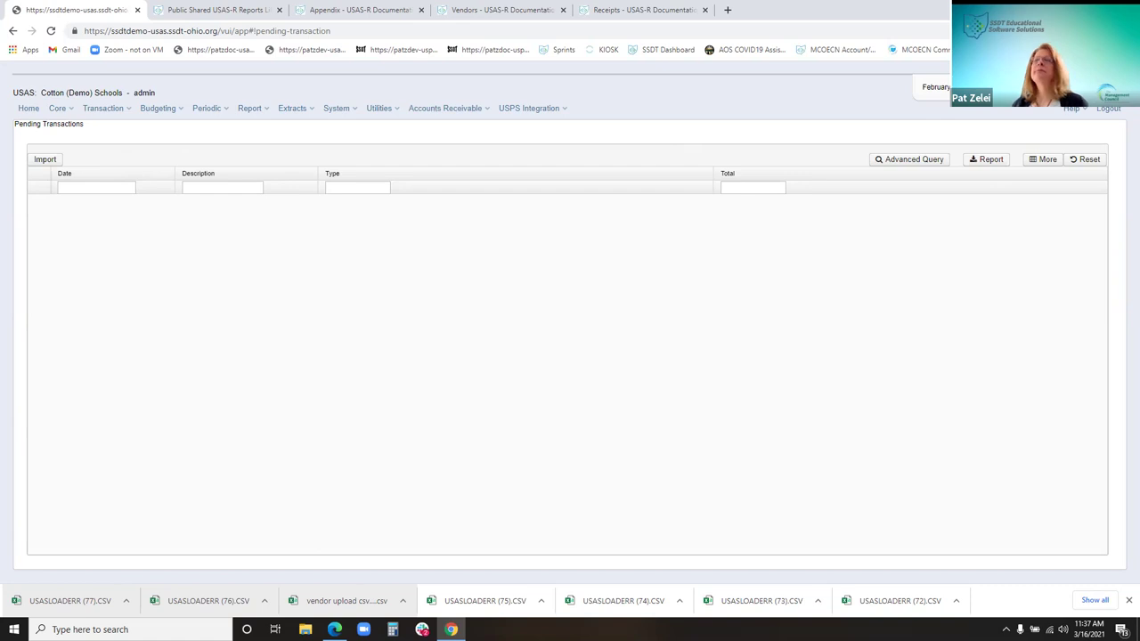
click(96, 114)
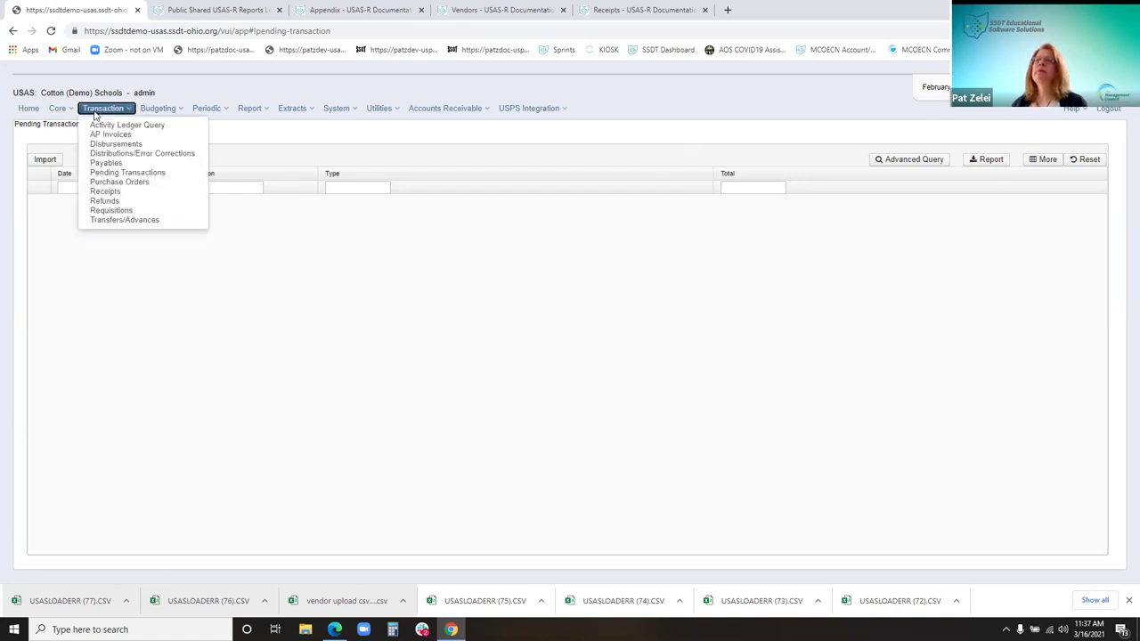
click(131, 146)
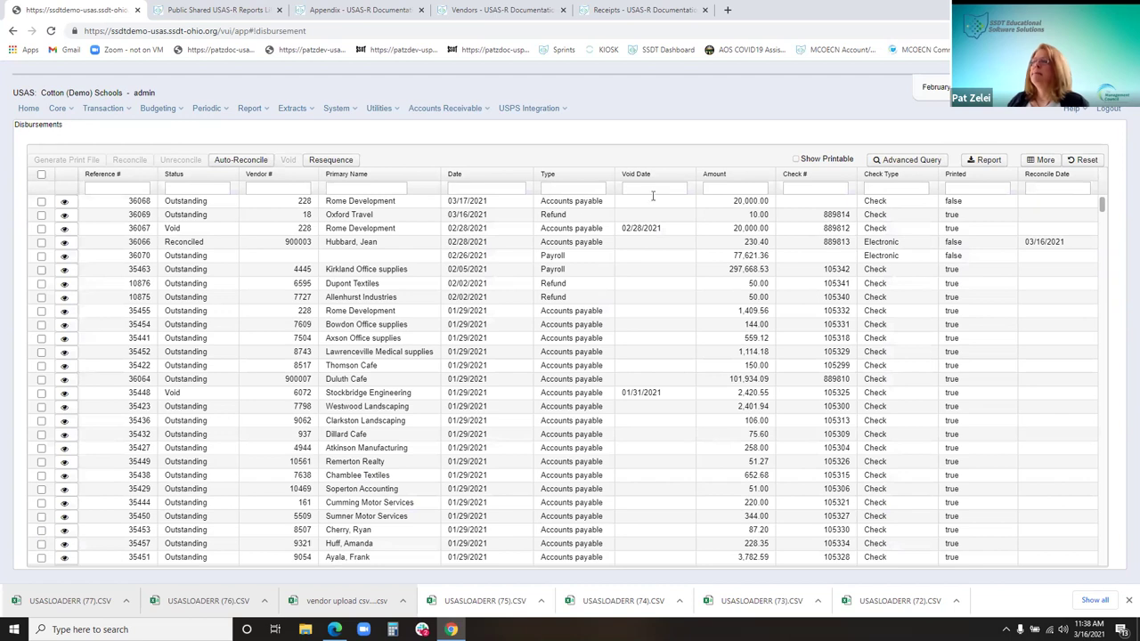
click(565, 188)
click(566, 214)
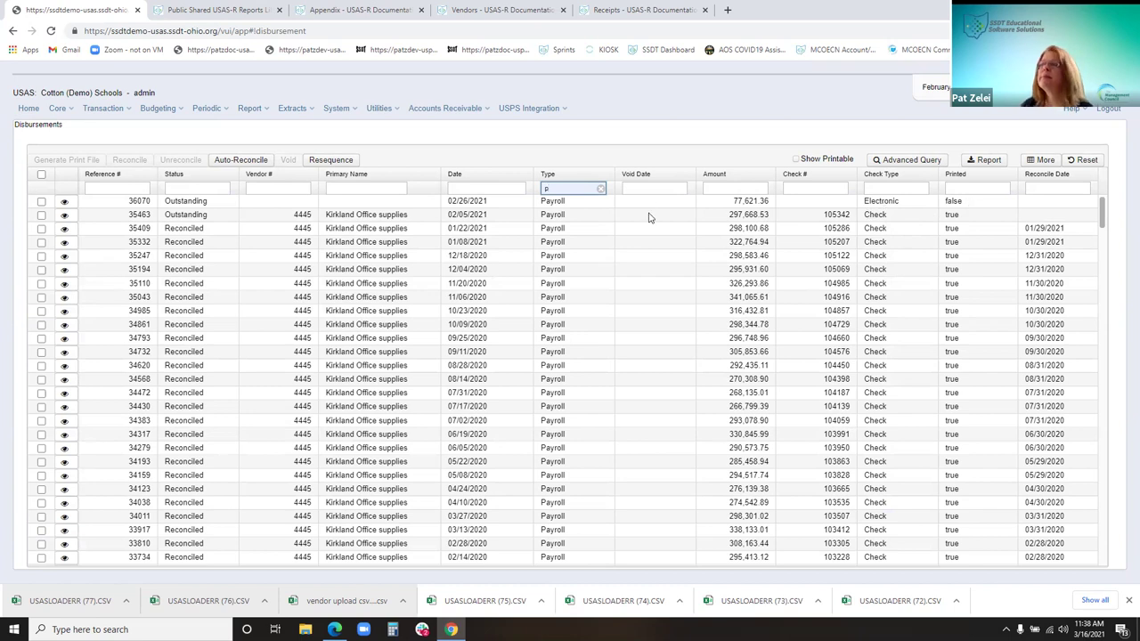
- Generate a PDF print file, including electronic checks, for the 77,621.36 disbursement
click(41, 202)
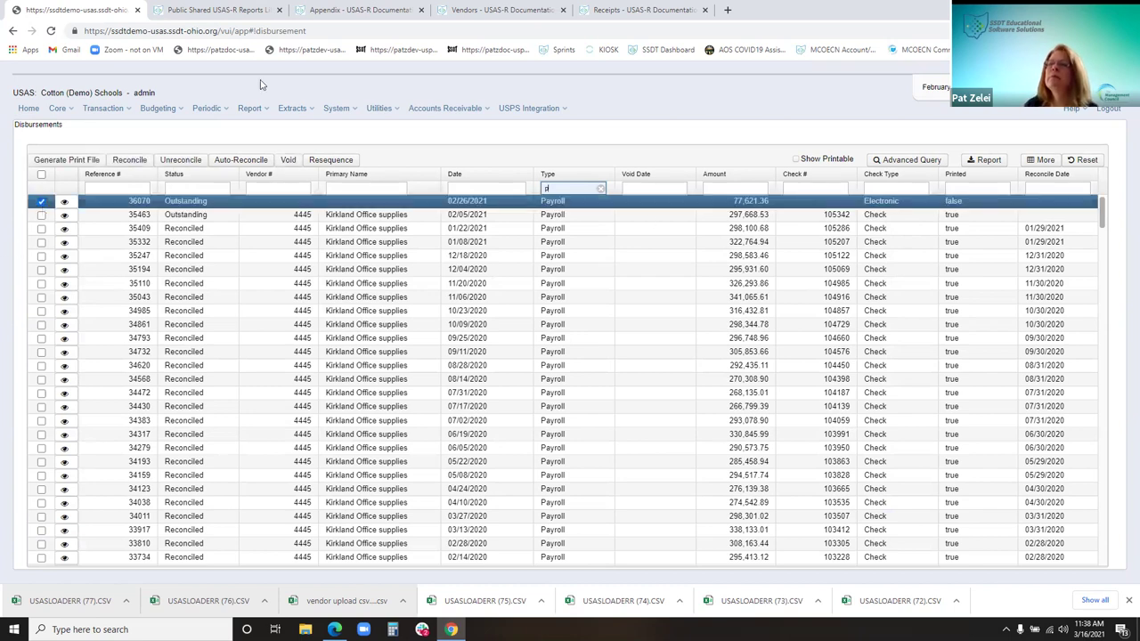
click(82, 160)
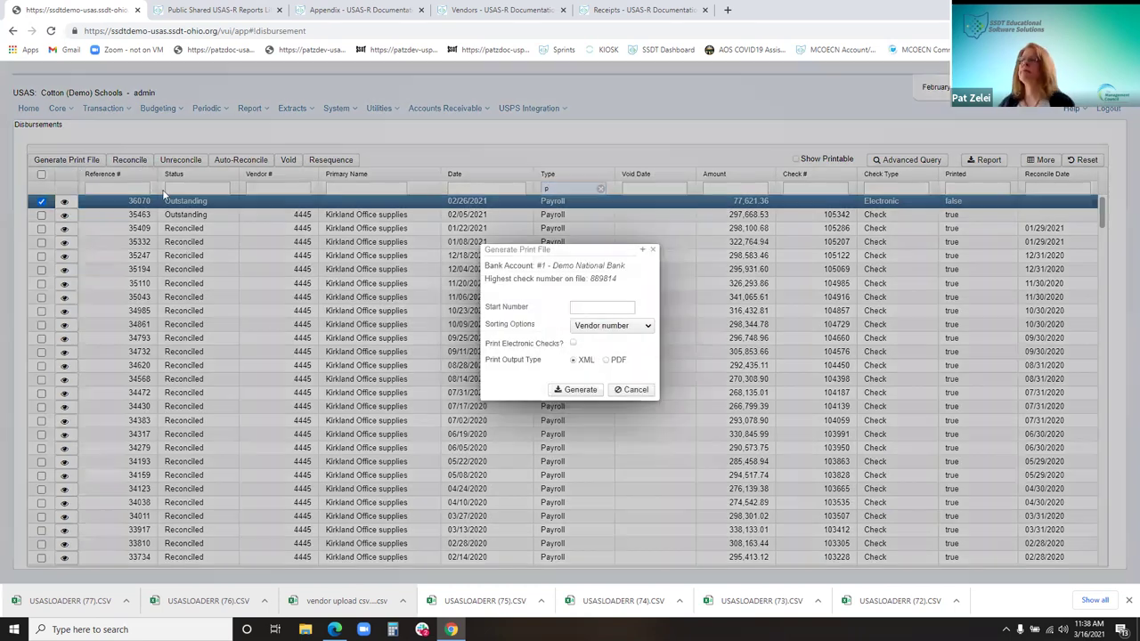
click(573, 344)
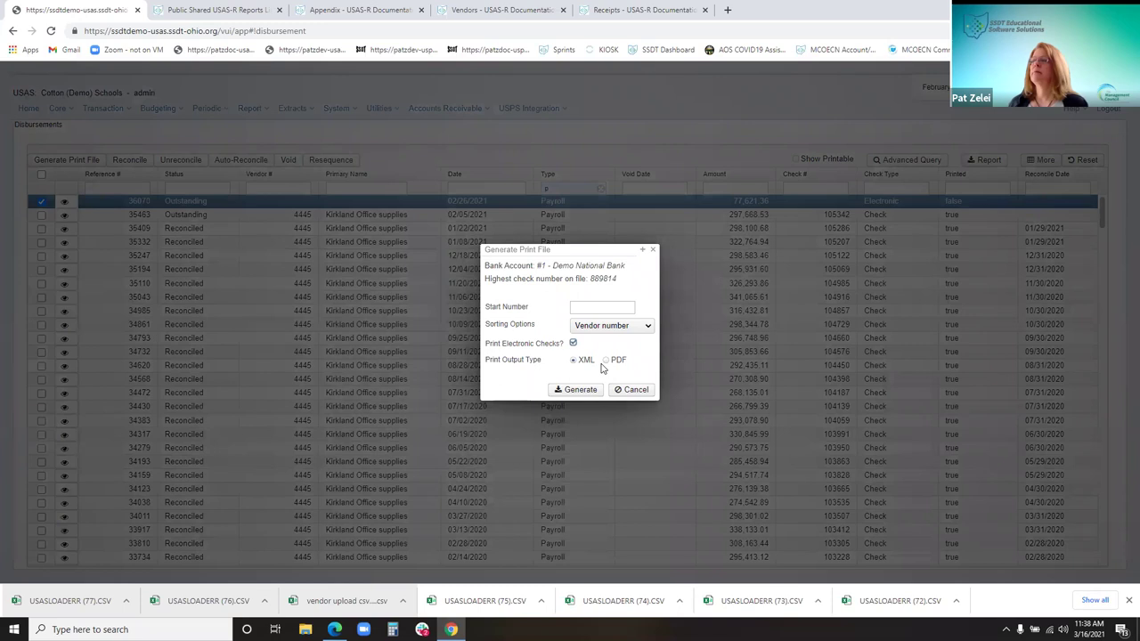
click(609, 361)
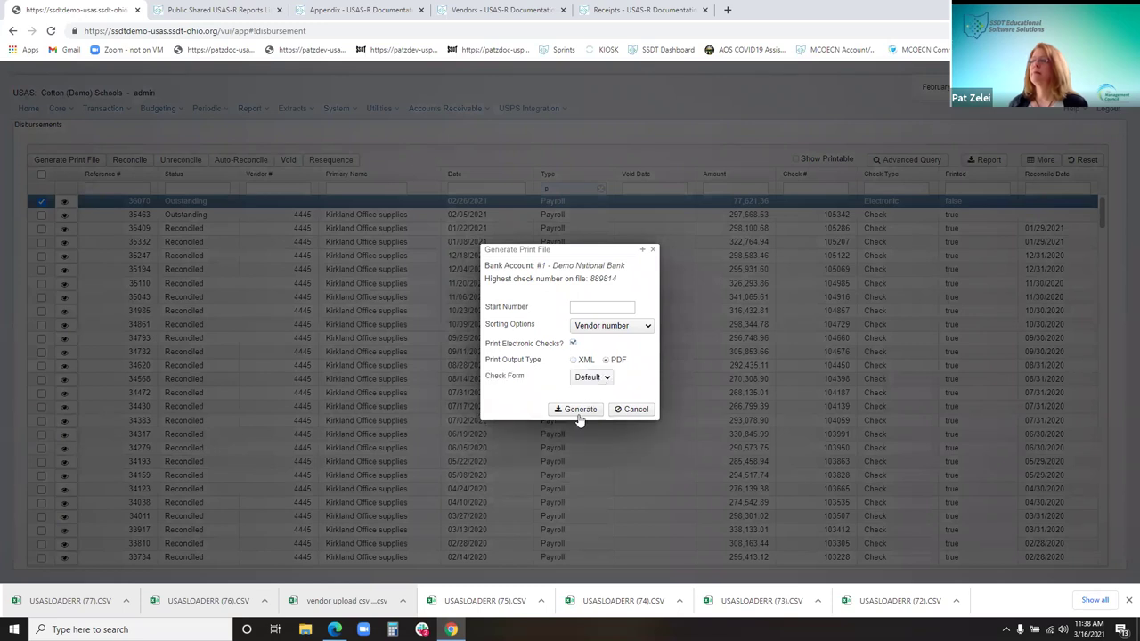
click(578, 409)
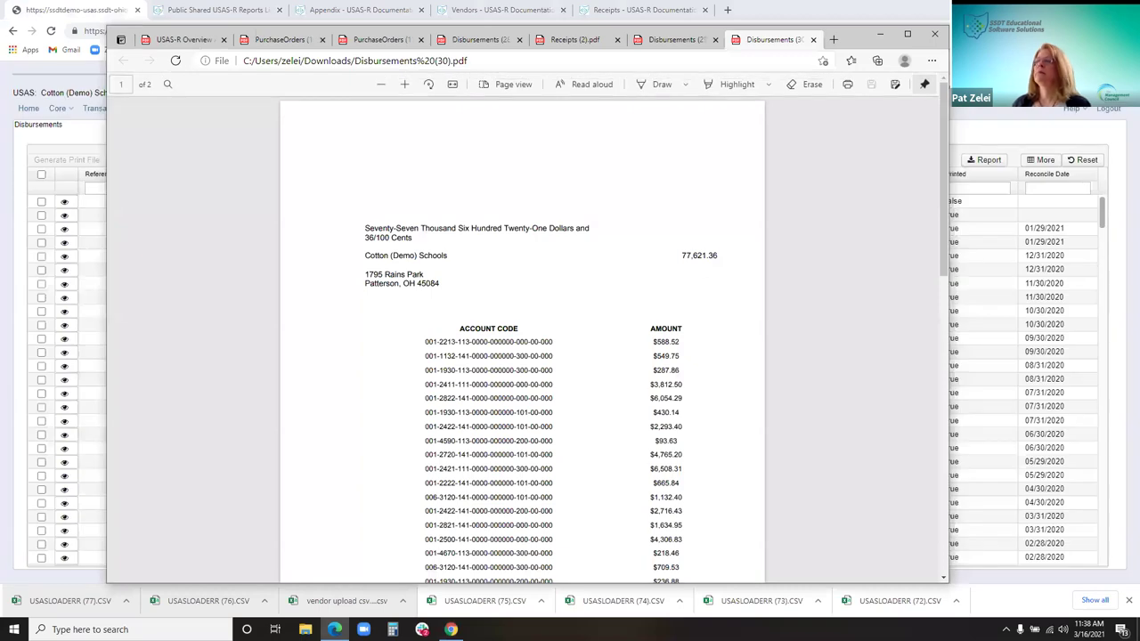
- Scroll through the disbursement PDF in Edge, then minimize it to return to USAS-R
scroll(362, 234, down, 3)
scroll(362, 235, up, 3)
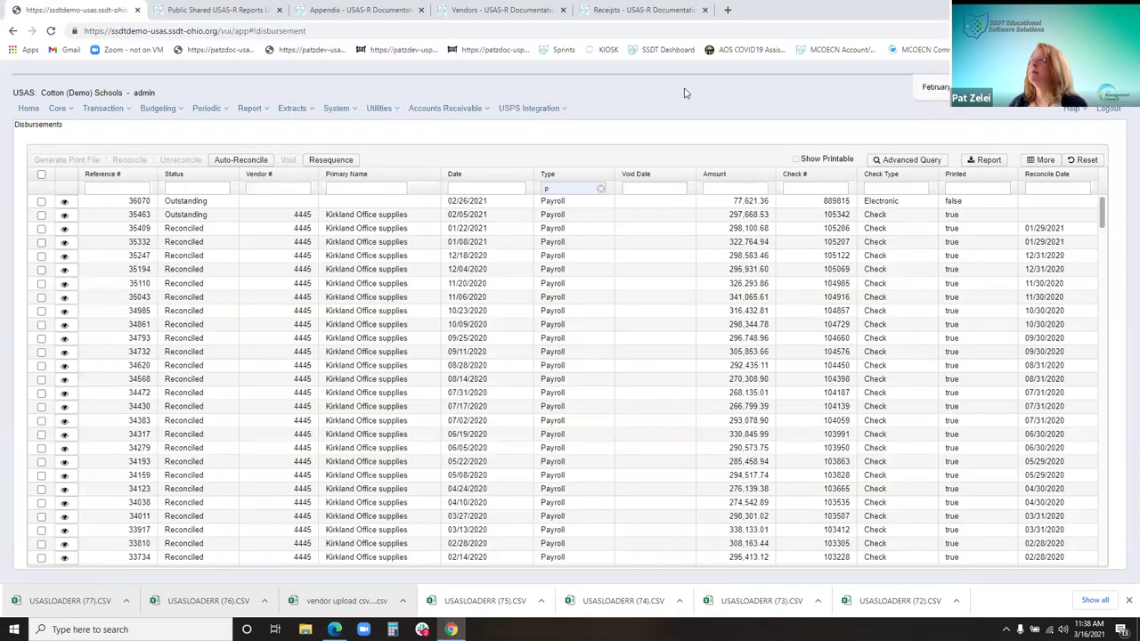
click(884, 34)
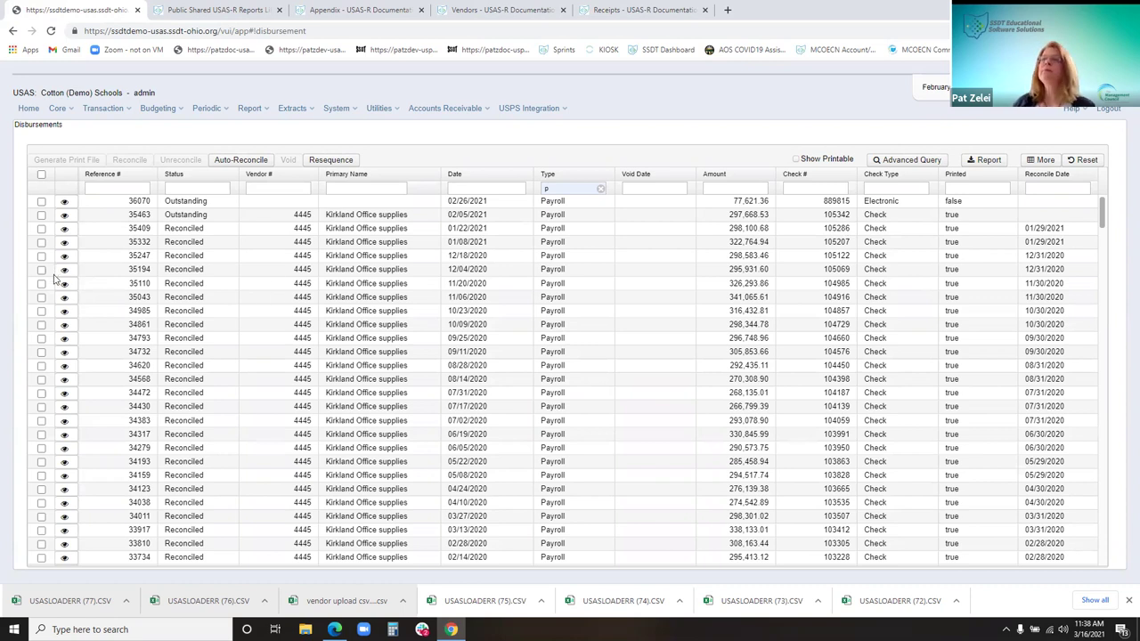
- Confirm Pending Transactions is empty, then go to Distributions/Error Corrections
click(104, 108)
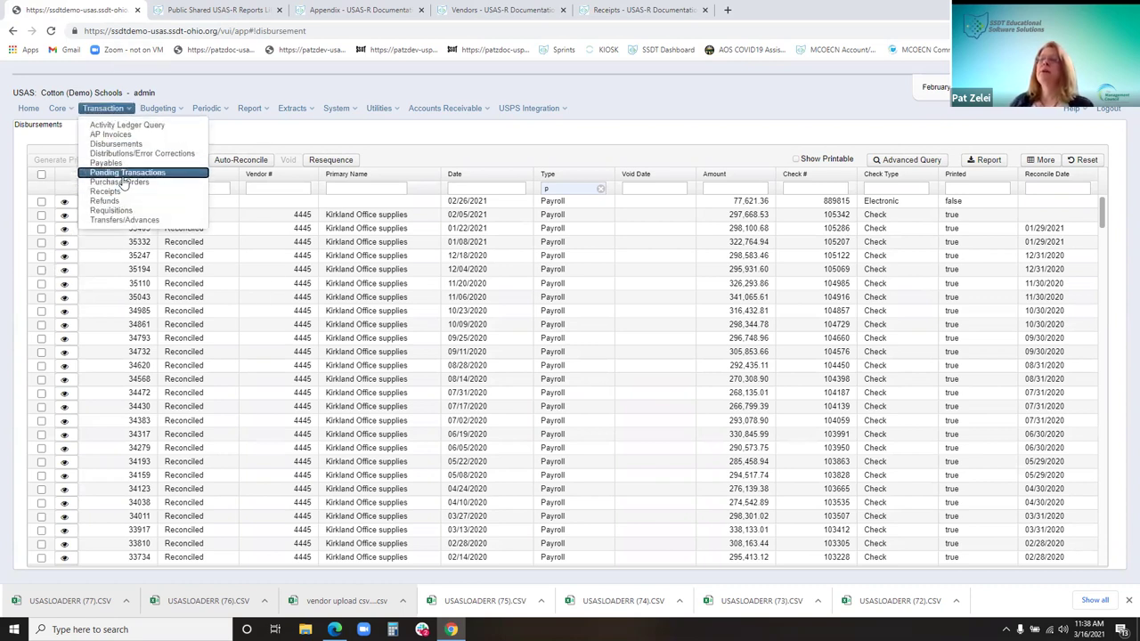
click(125, 172)
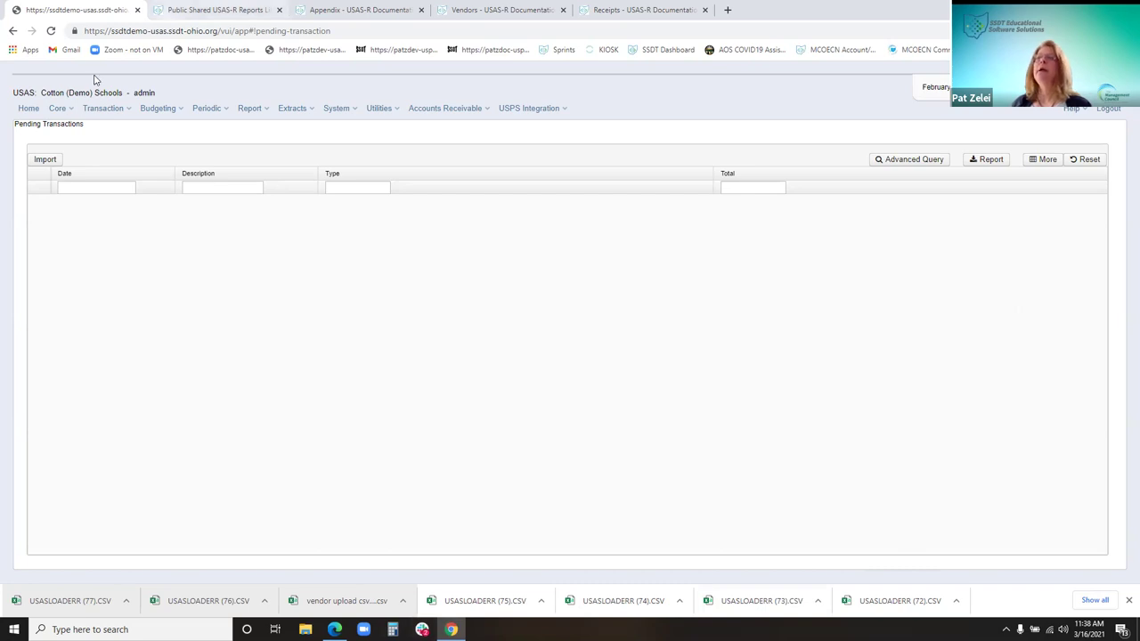
click(91, 110)
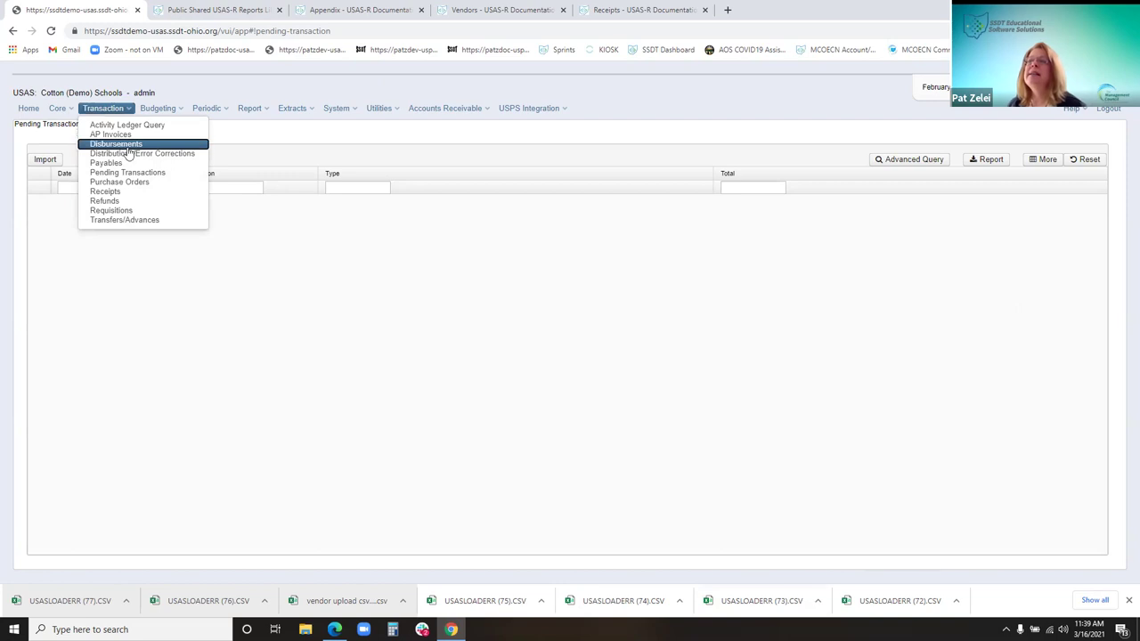
click(177, 155)
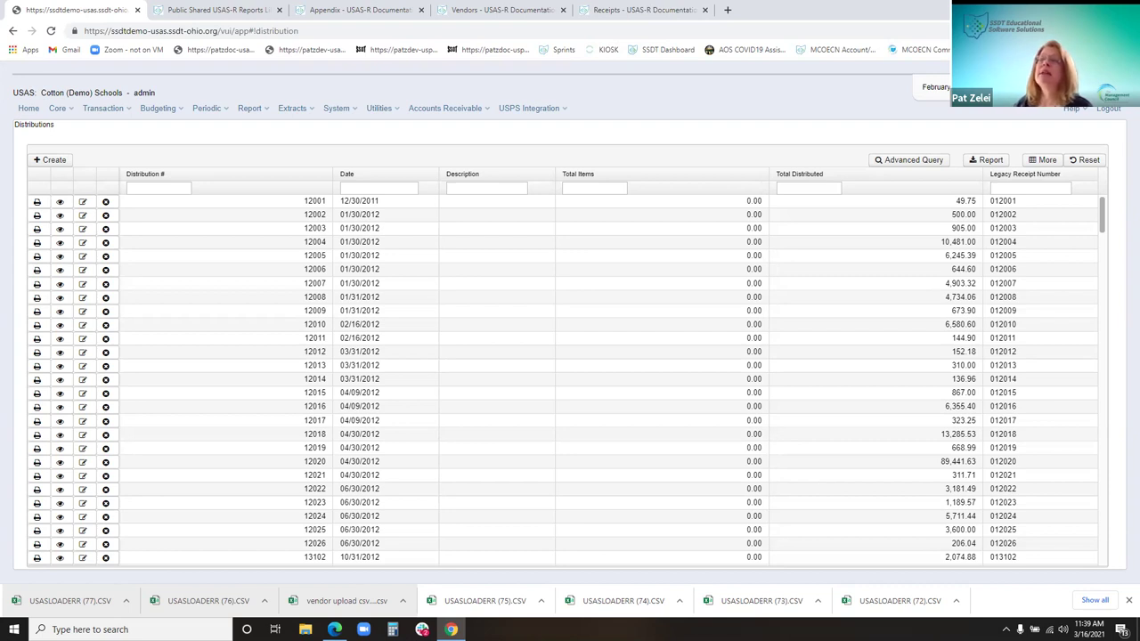
- Start a new distribution with the description 'PO 1234 reason'
click(106, 109)
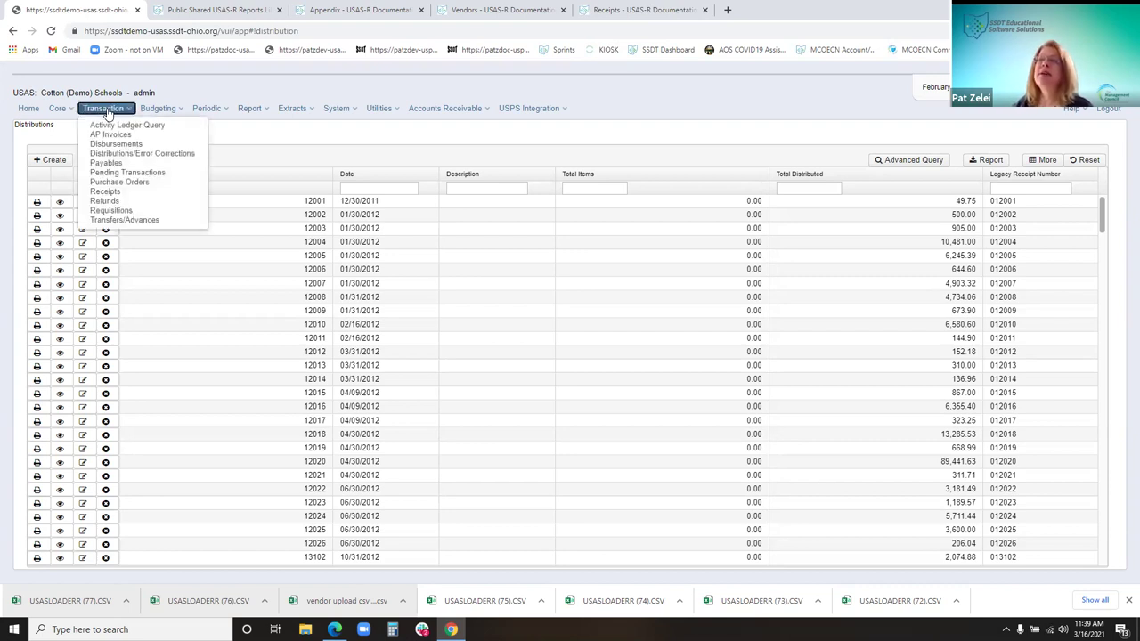
click(129, 155)
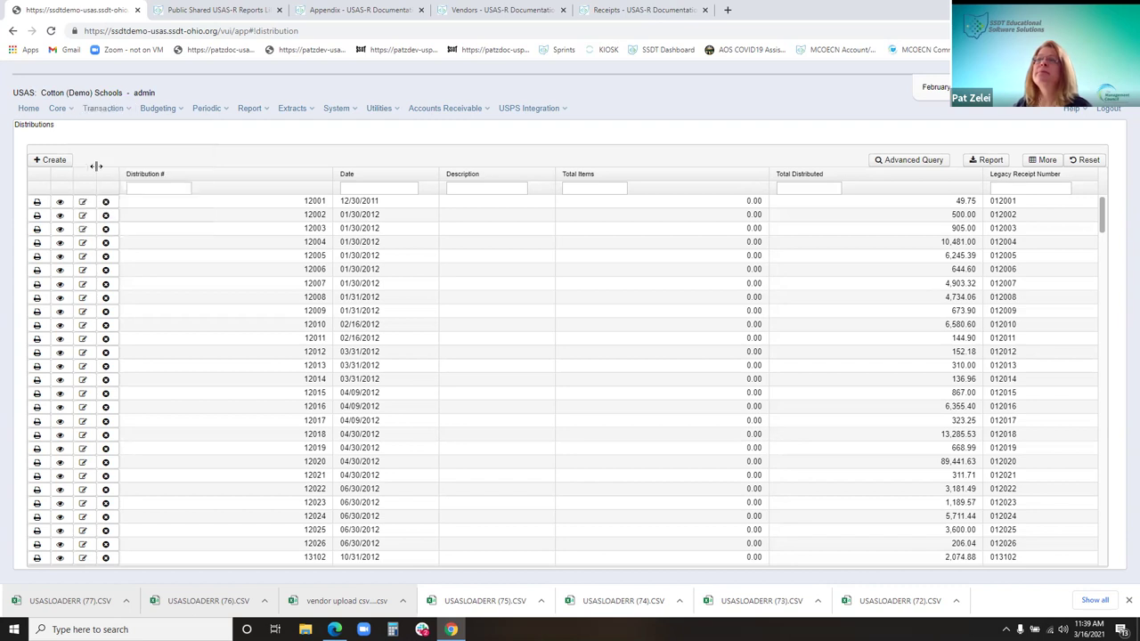
click(45, 163)
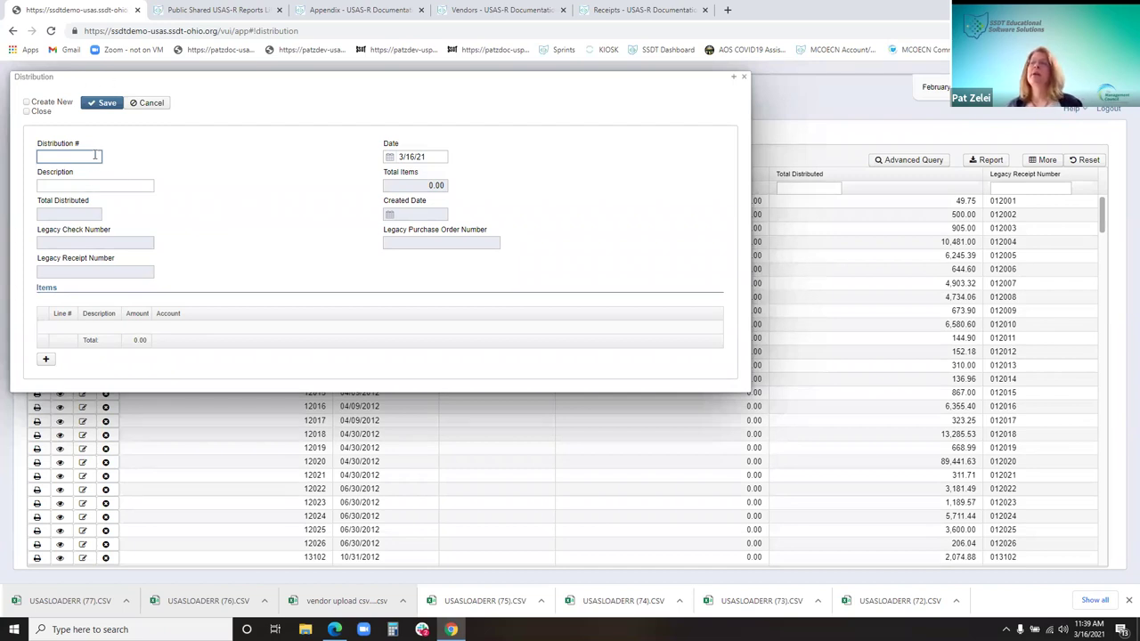
click(109, 184)
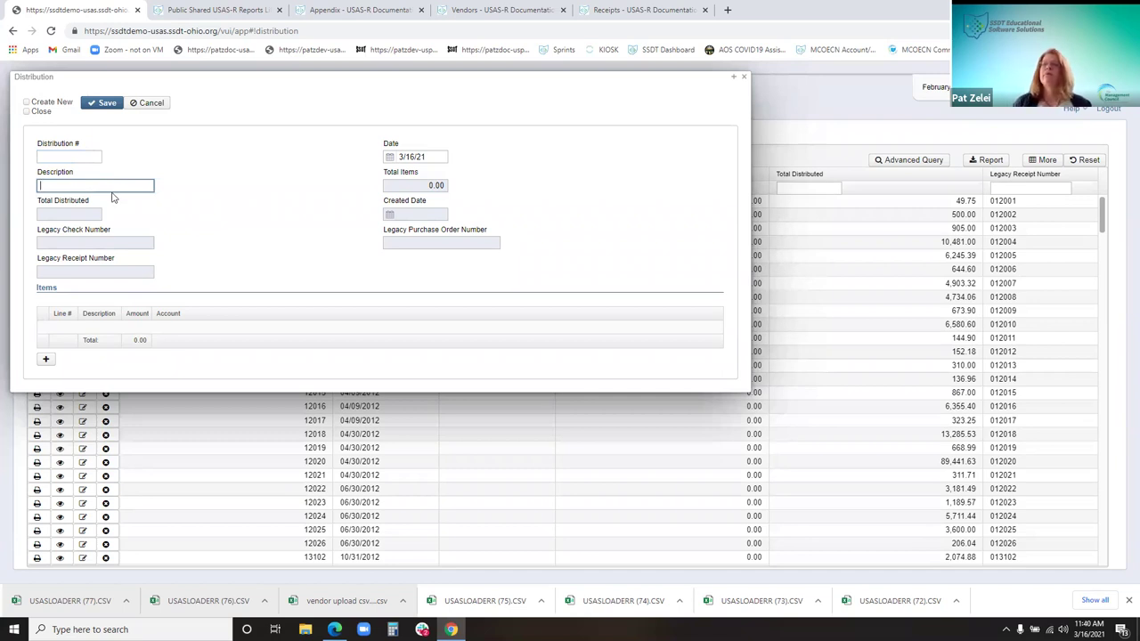
text(PO)
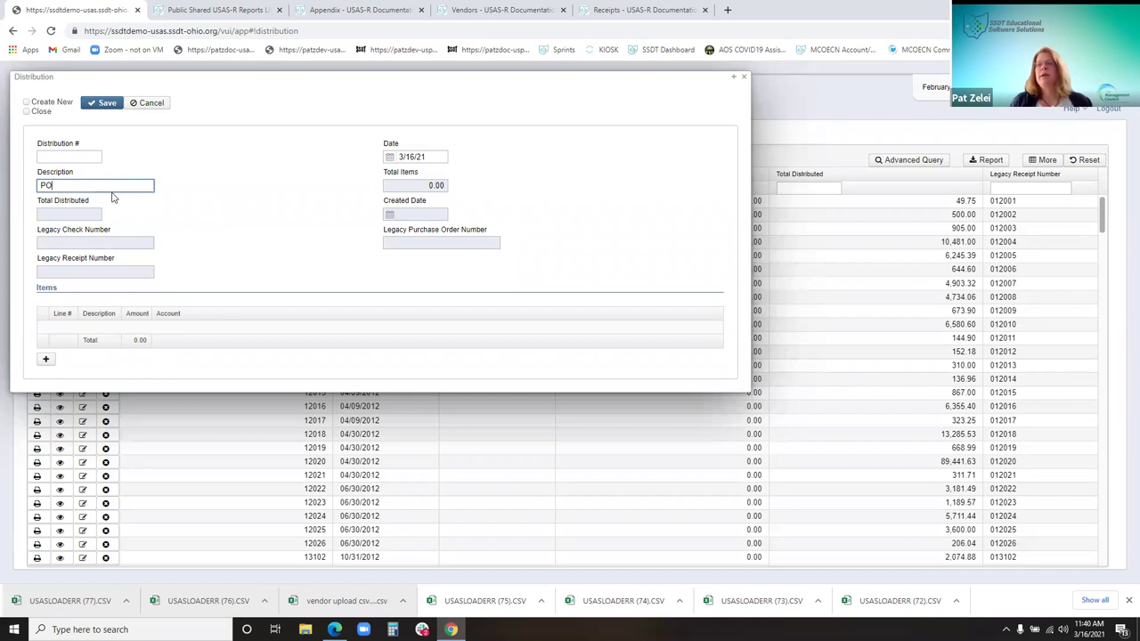
text( 1234)
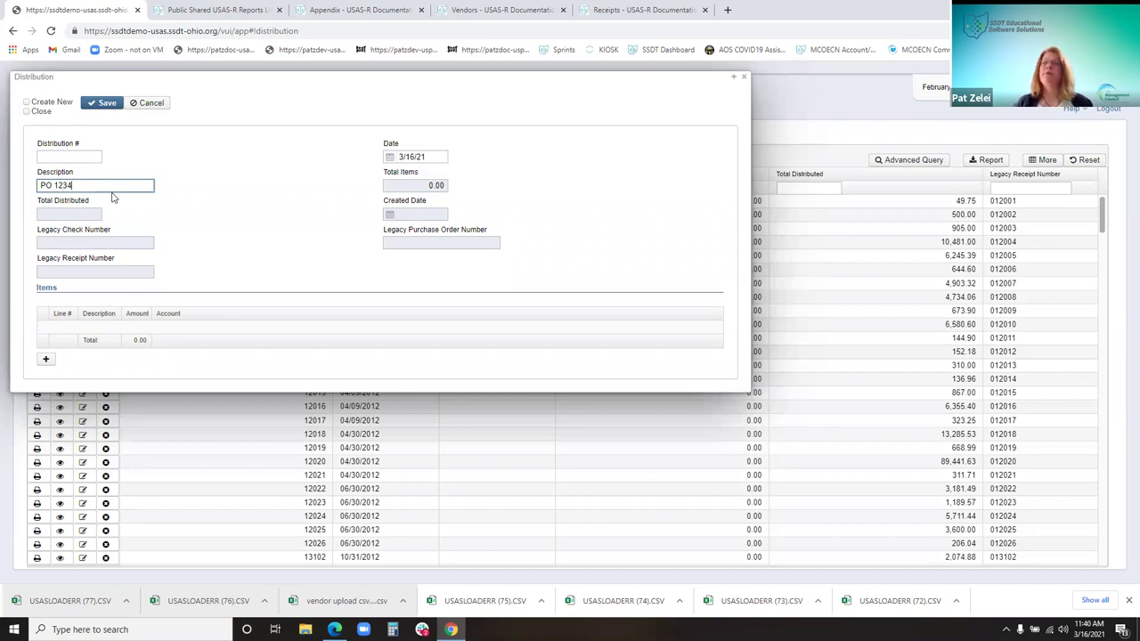
text( reason)
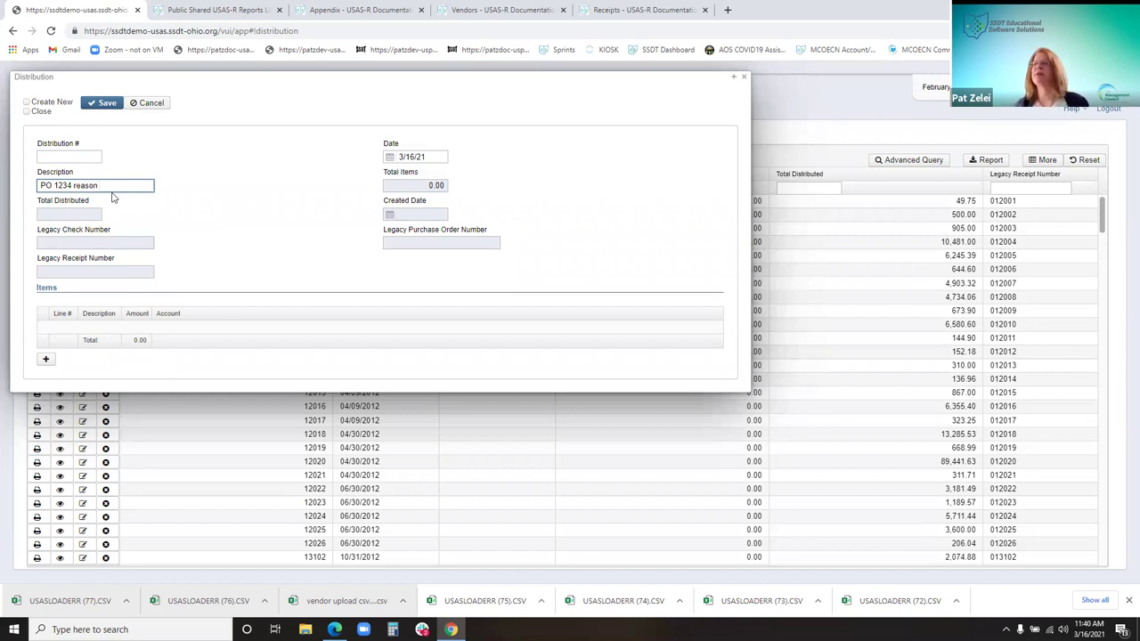
click(92, 215)
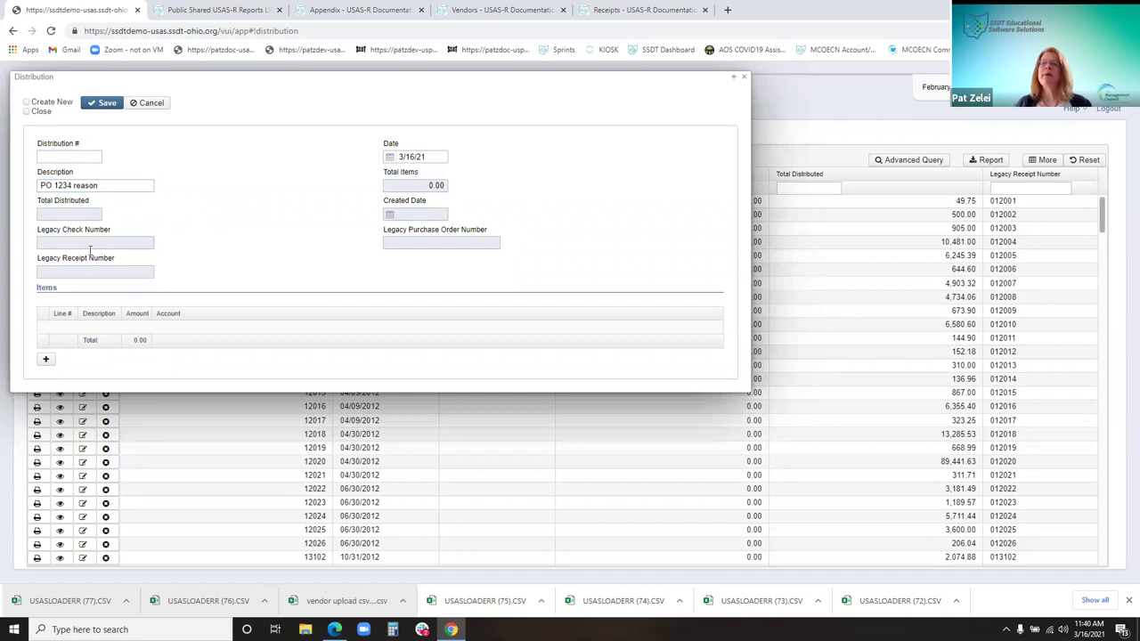
click(46, 359)
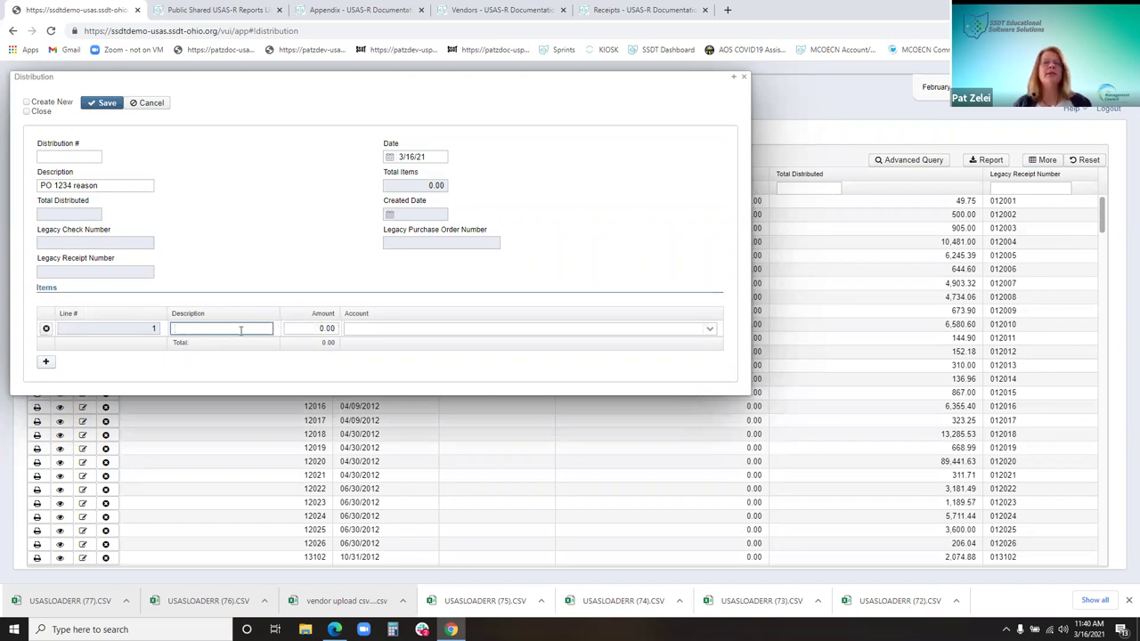
text(descriopn)
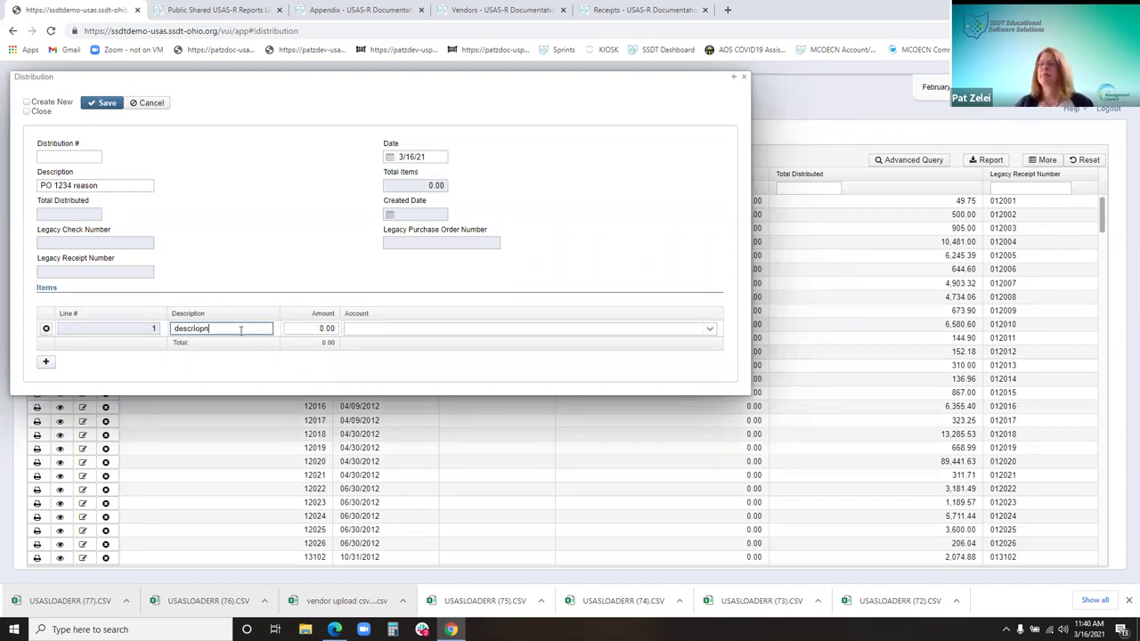
key(Tab)
text(10)
key(Tab)
text(001)
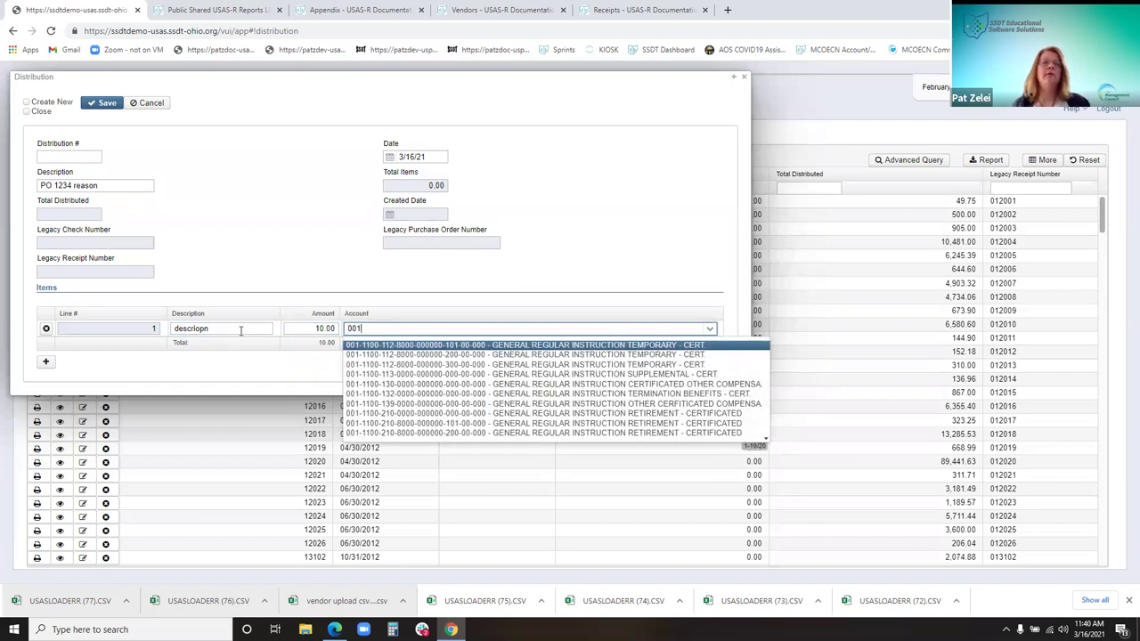
key(Down)
key(Down)
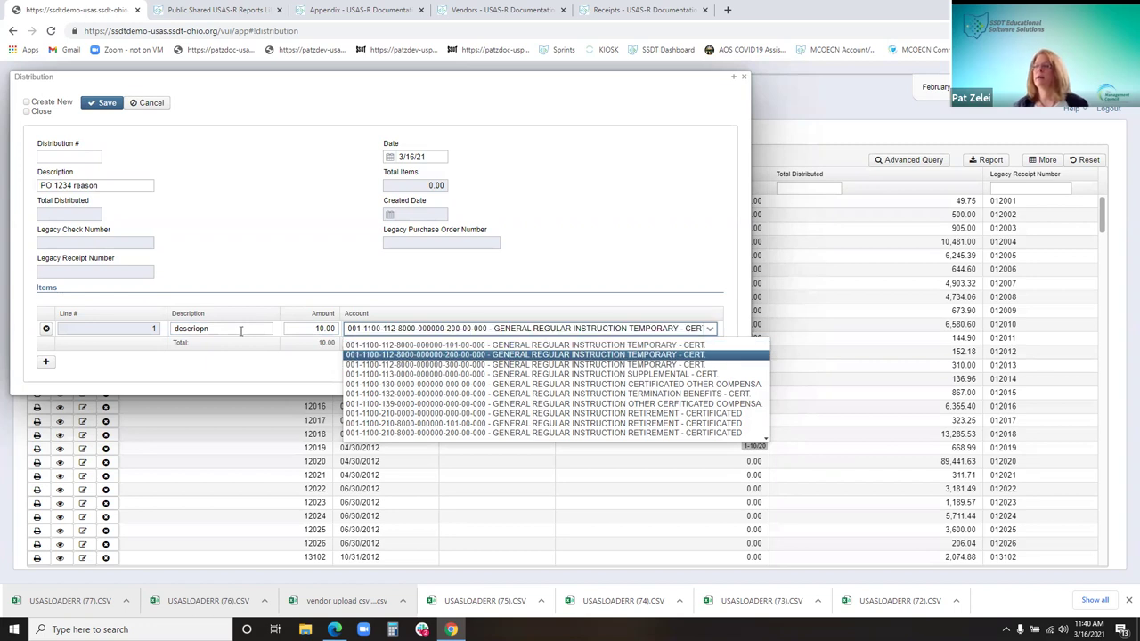
key(Return)
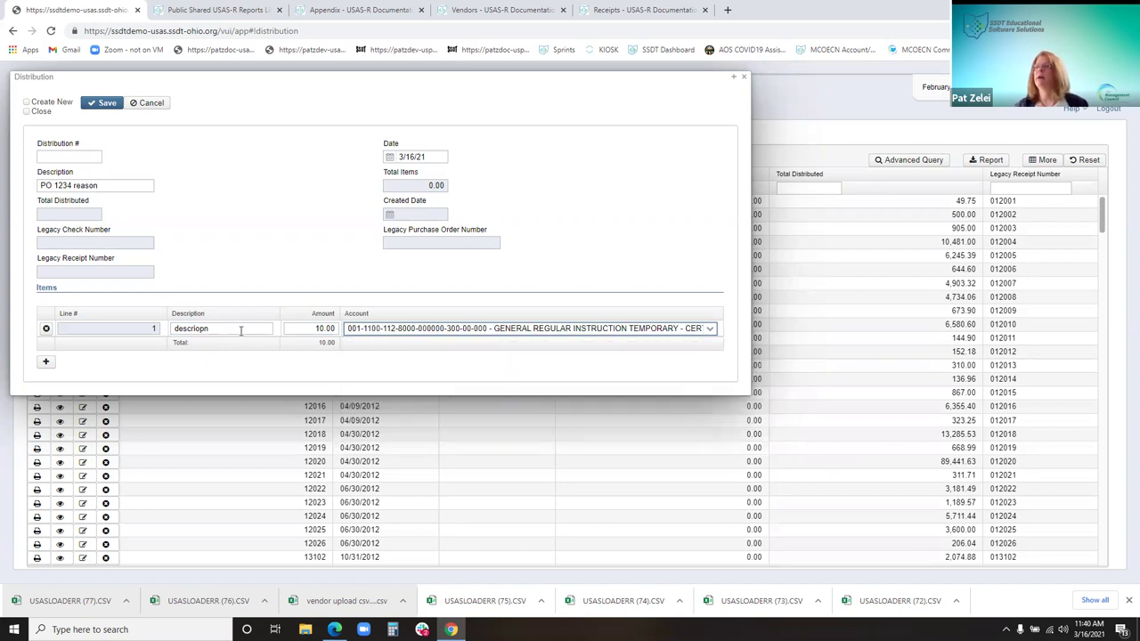
click(45, 363)
click(196, 343)
text(description)
key(Tab)
key(BackSpace)
text(-10)
key(Tab)
text(001)
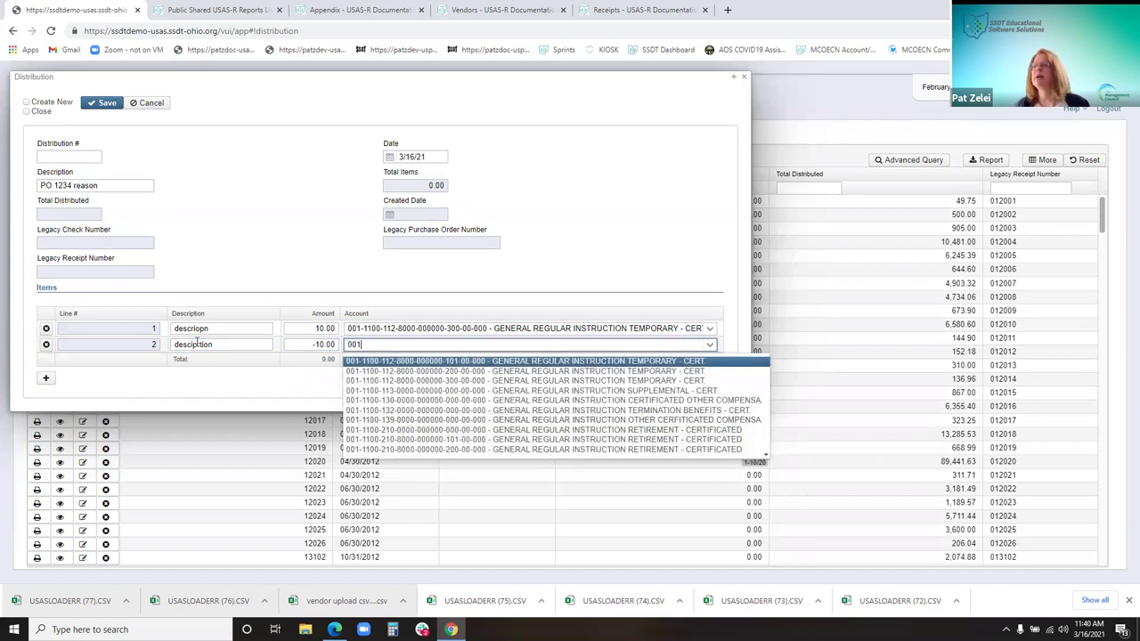
text(-1100-113)
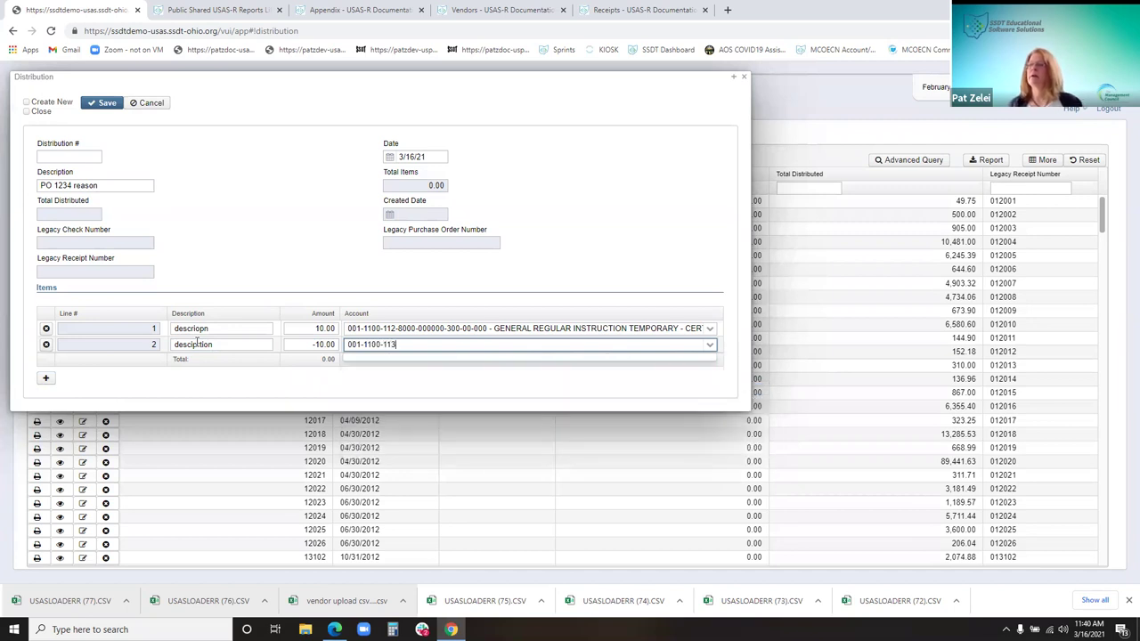
key(BackSpace)
key(BackSpace)
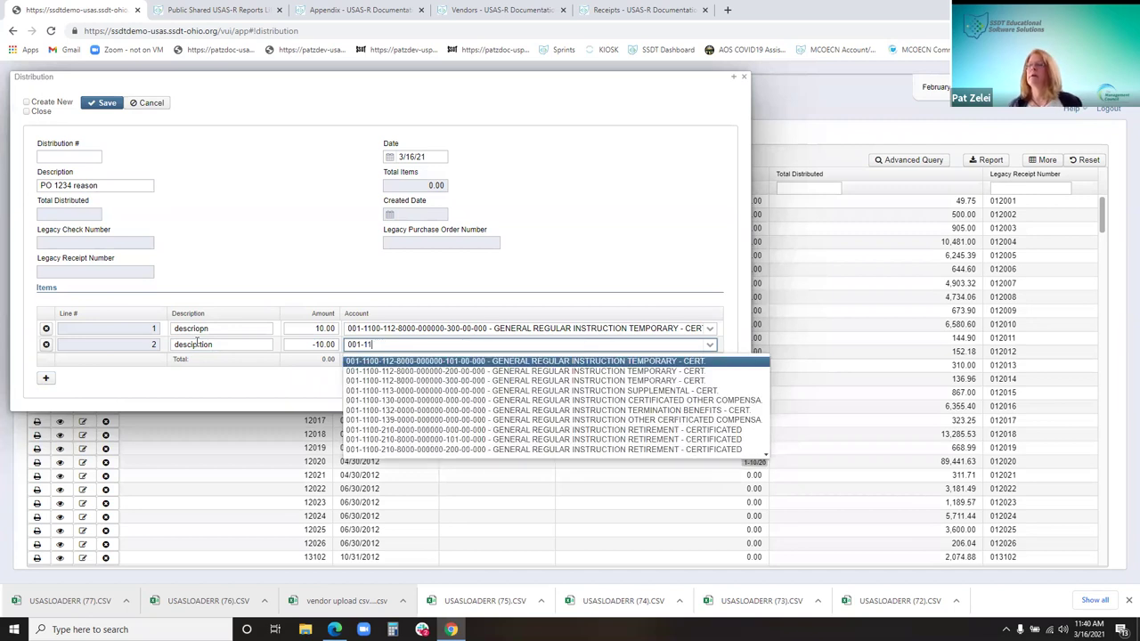
key(Down)
key(Down)
key(Down)
key(Down)
key(Return)
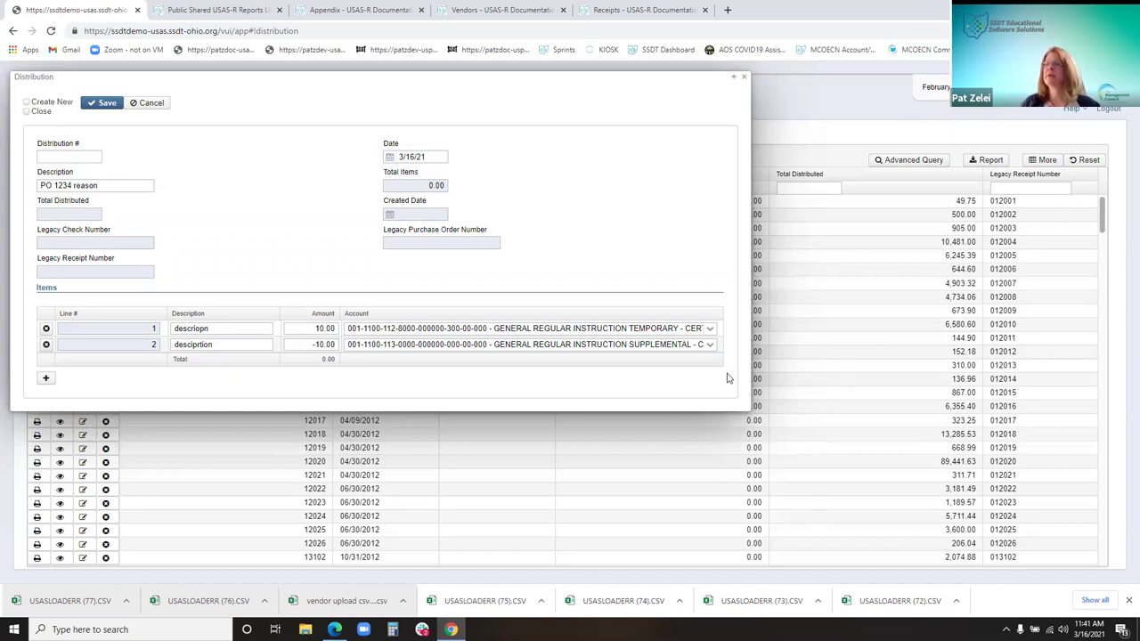
- Append 'to ck# 567' to line 1's description, verify both amounts, and save
click(263, 328)
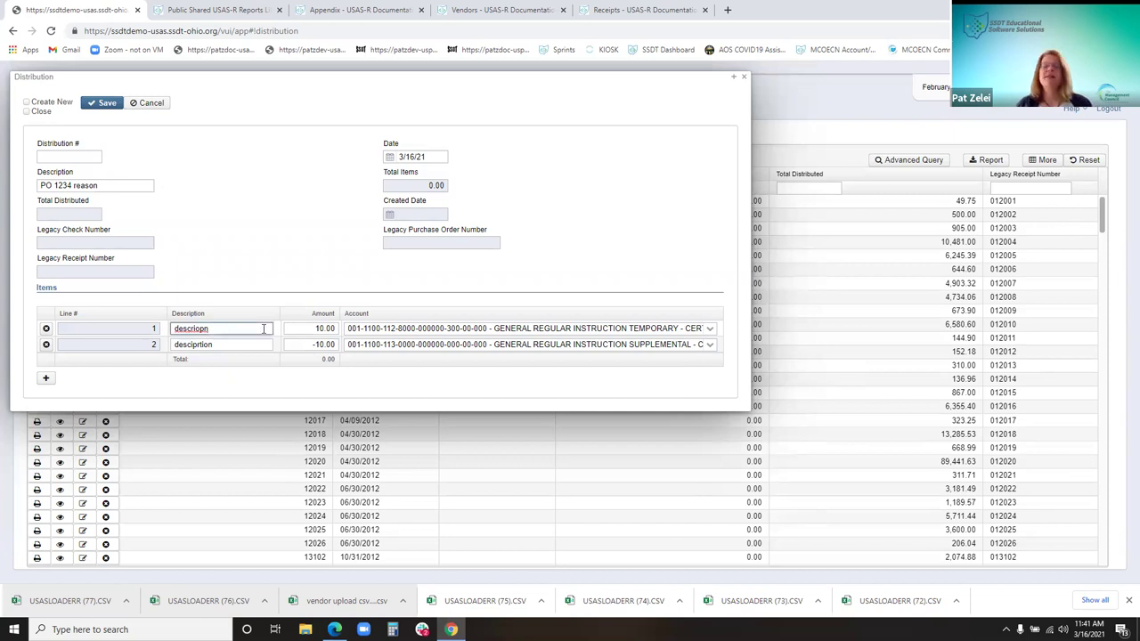
text(t)
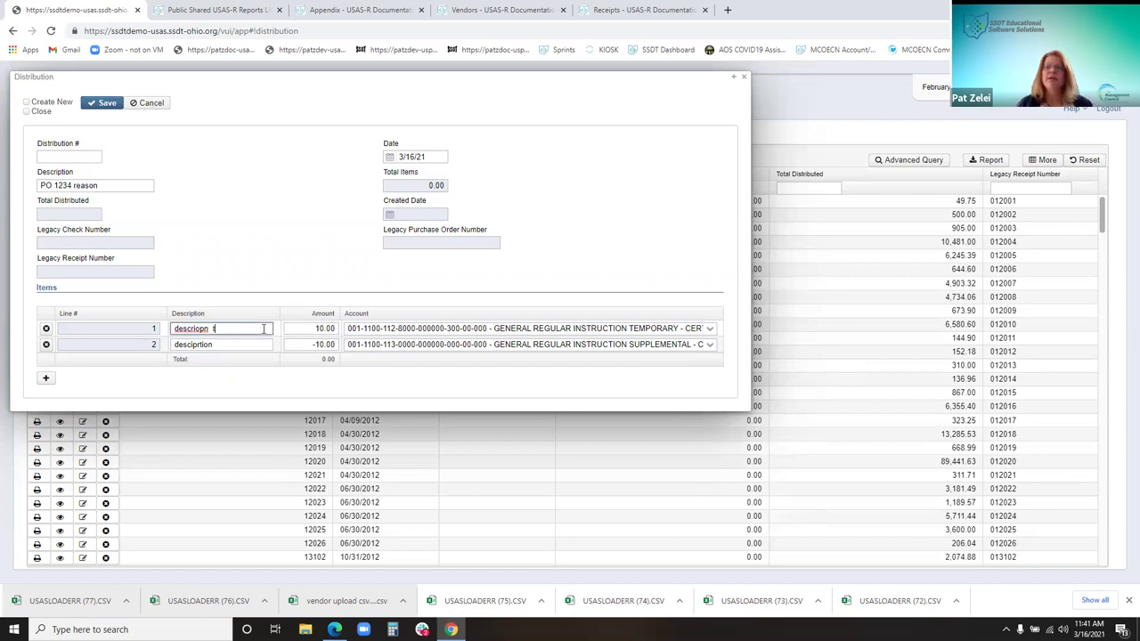
text(o ck# )
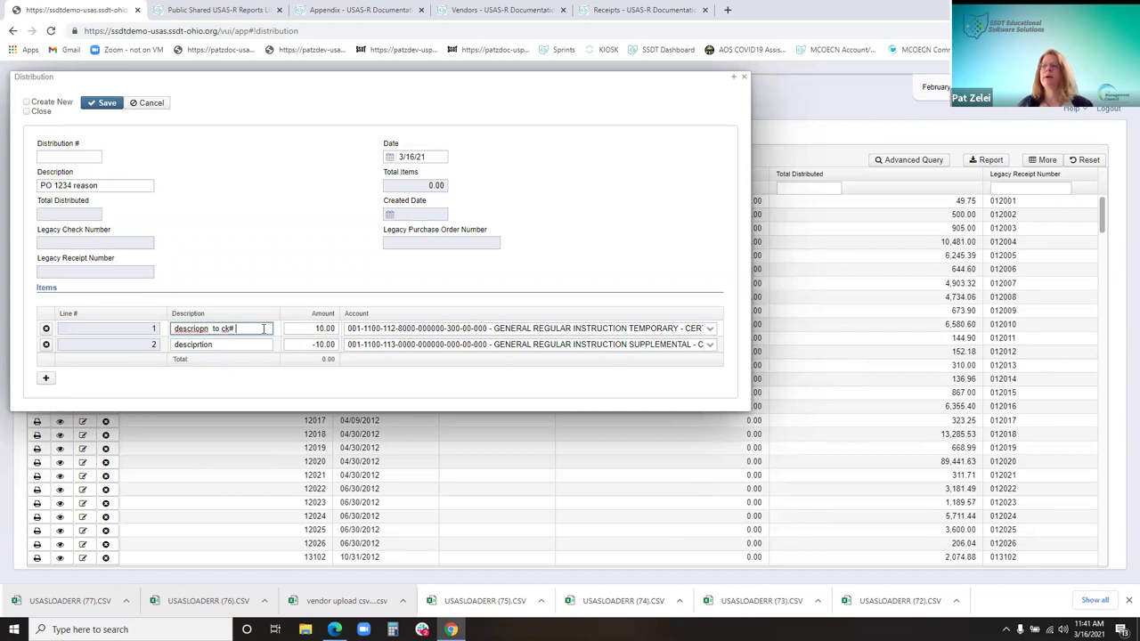
text(567)
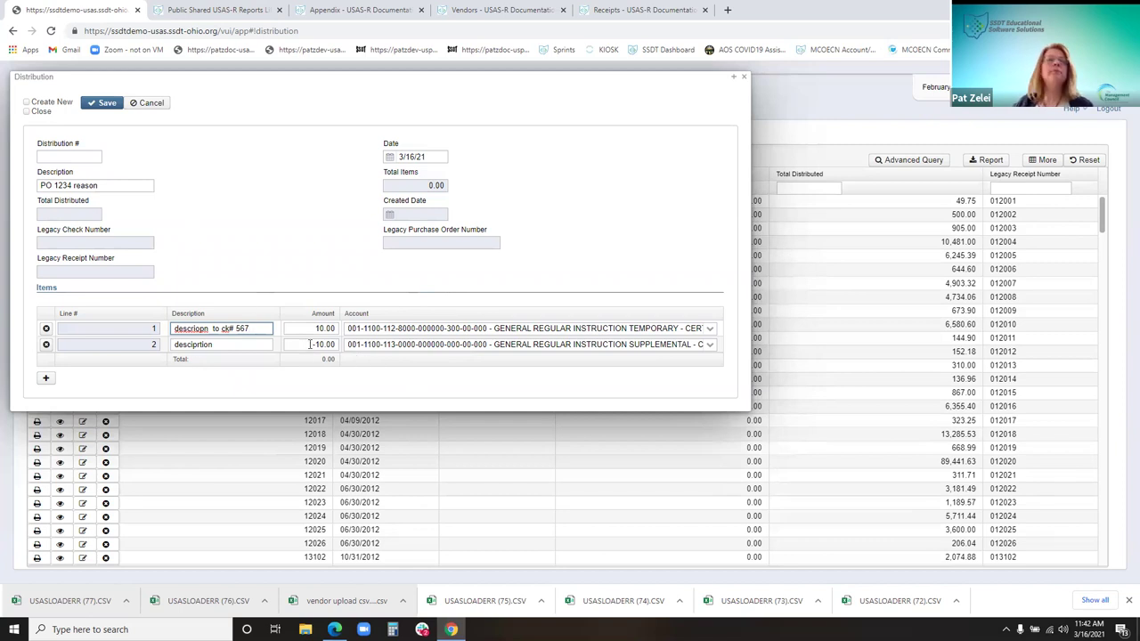
click(315, 328)
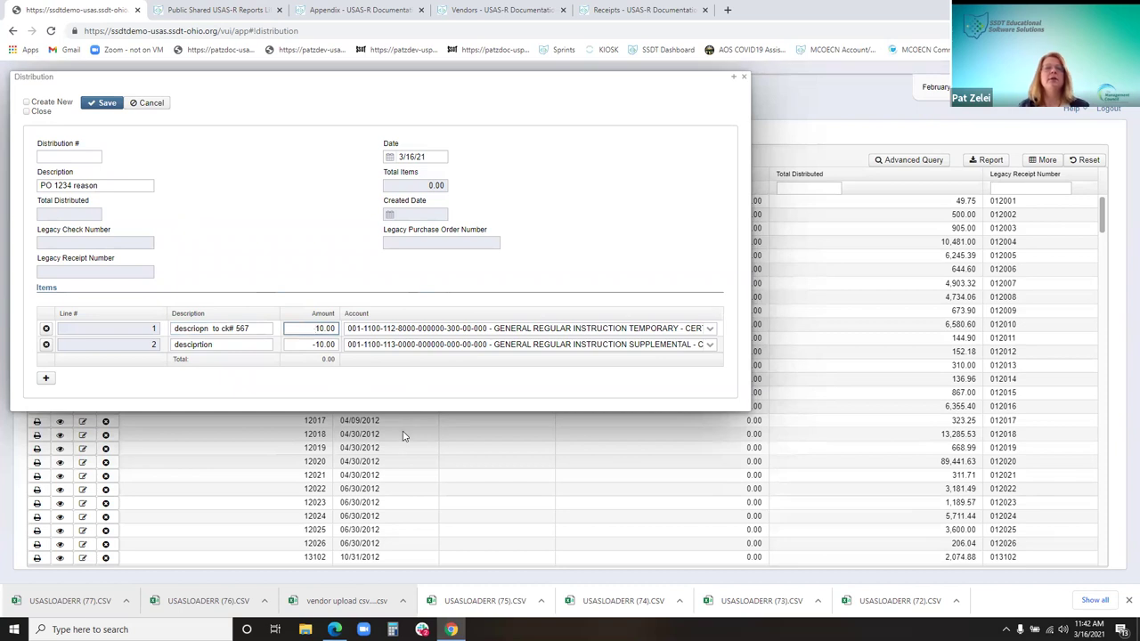
click(304, 345)
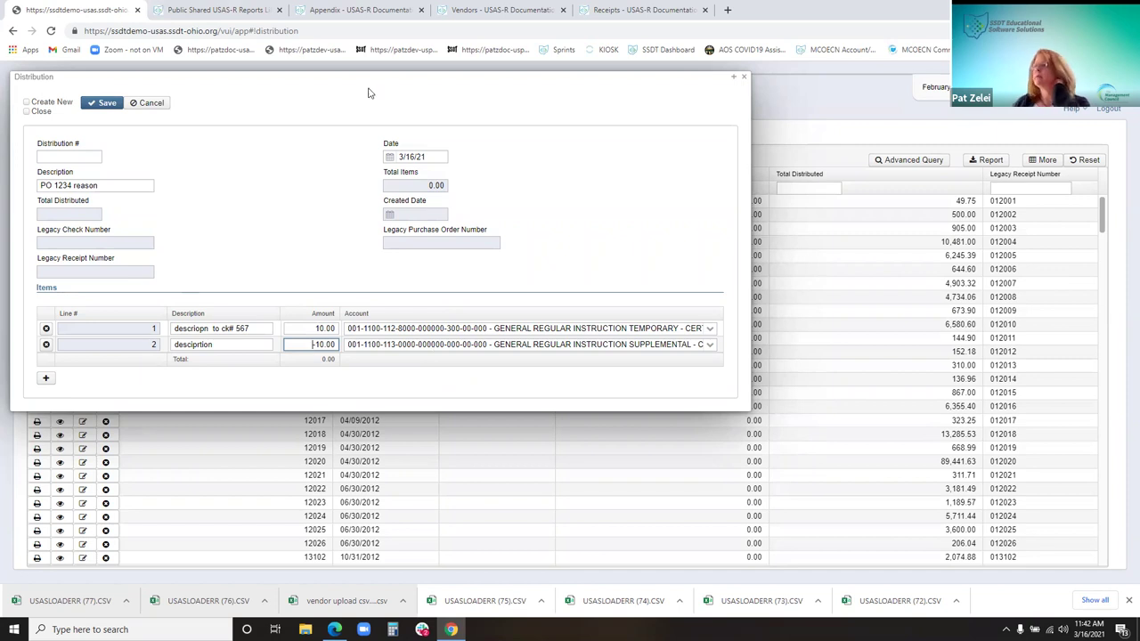
click(102, 104)
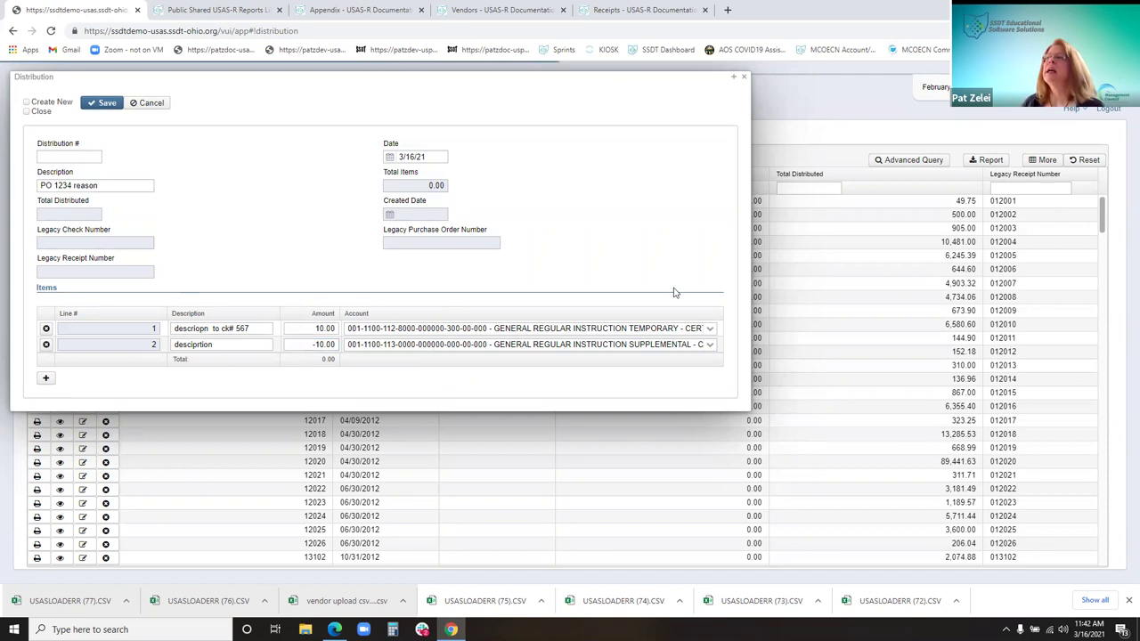
- Close the saved distribution, move the Legacy Receipt Number column beside Date, and browse Budgeting
click(742, 76)
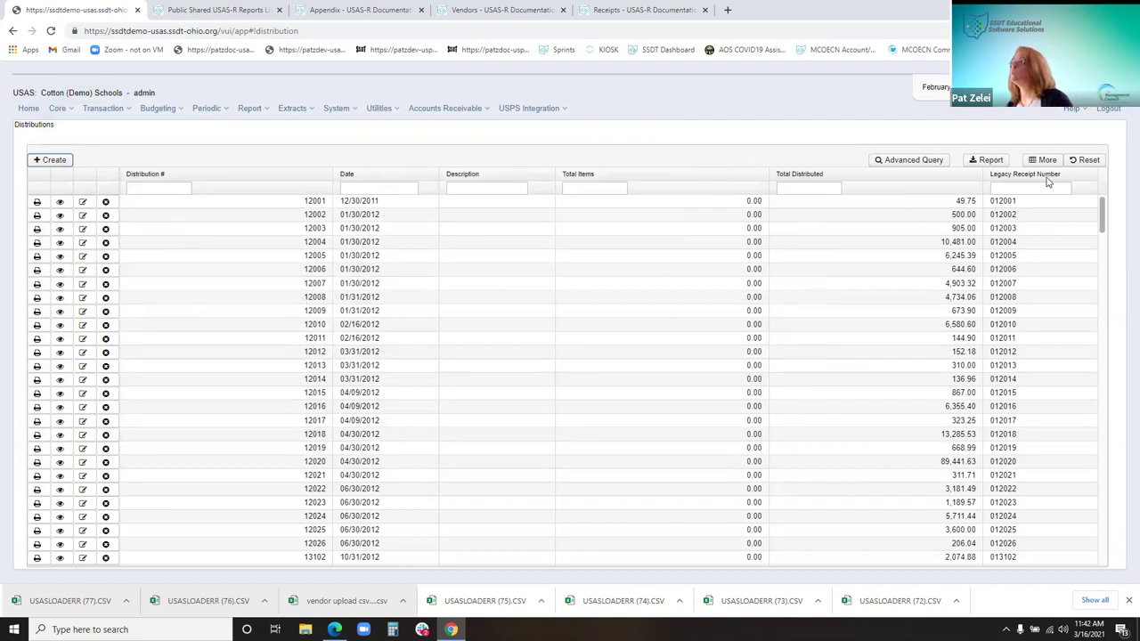
mouse_move(1006, 175)
mouse_down()
mouse_move(881, 205)
mouse_move(436, 225)
mouse_move(467, 222)
mouse_up()
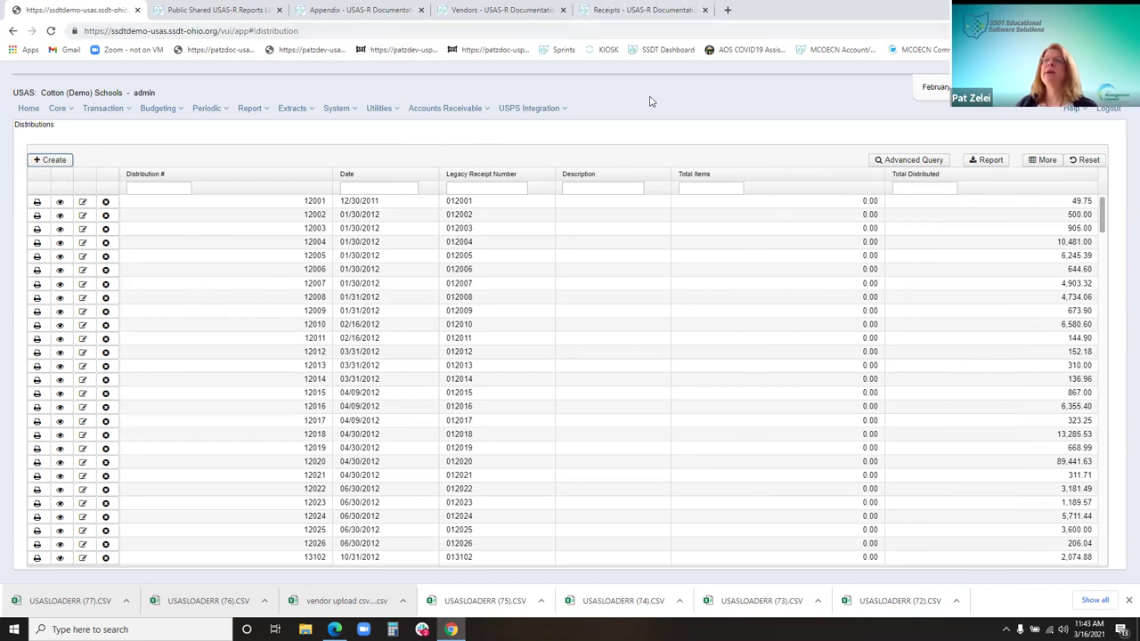
click(167, 110)
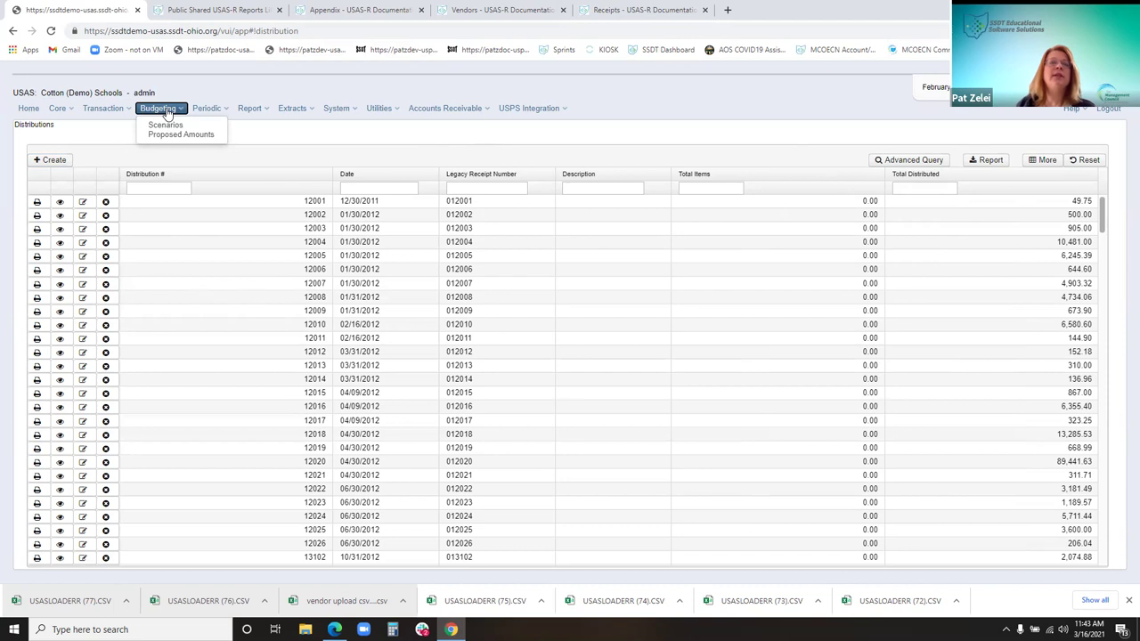
- Bring up the USAS-R Overview Agenda PDF in Edge
mouse_move(207, 110)
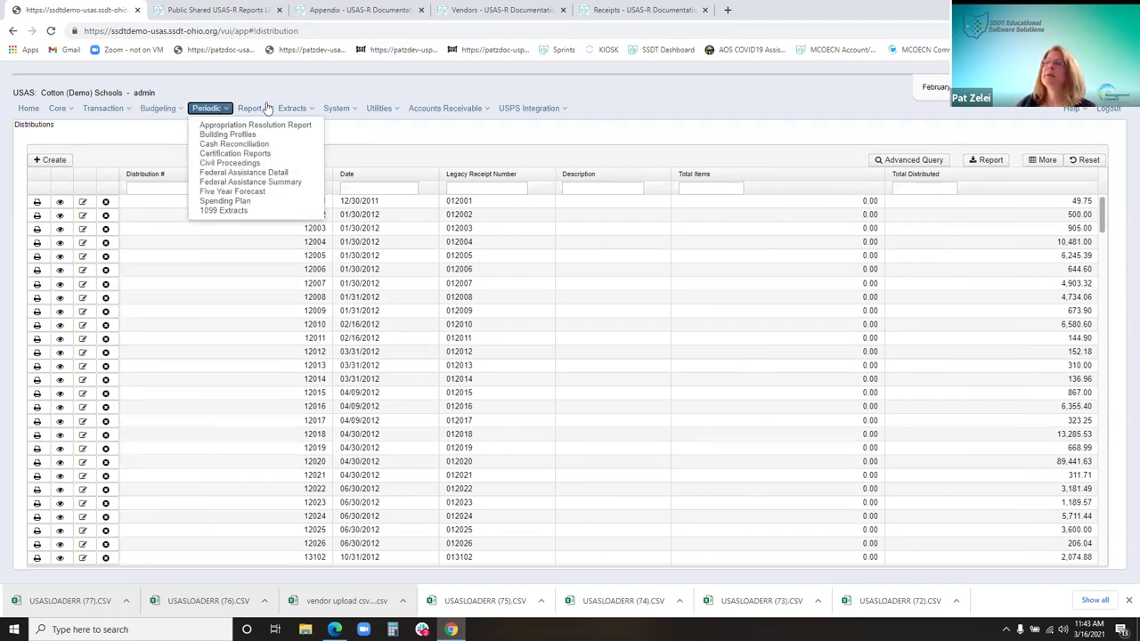
mouse_move(281, 109)
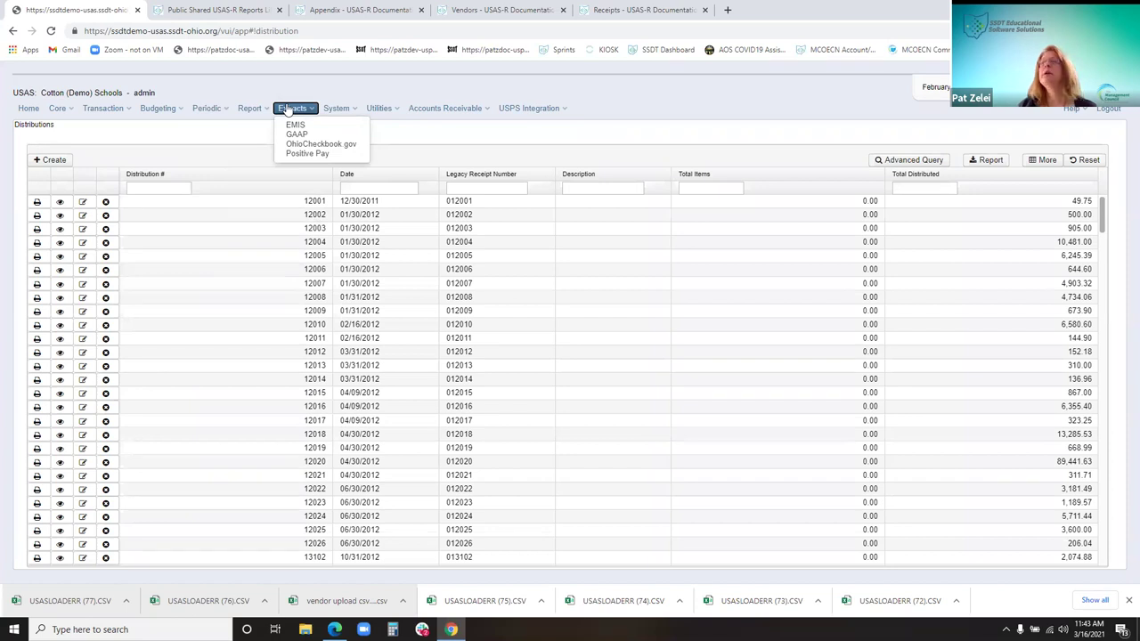
mouse_move(349, 109)
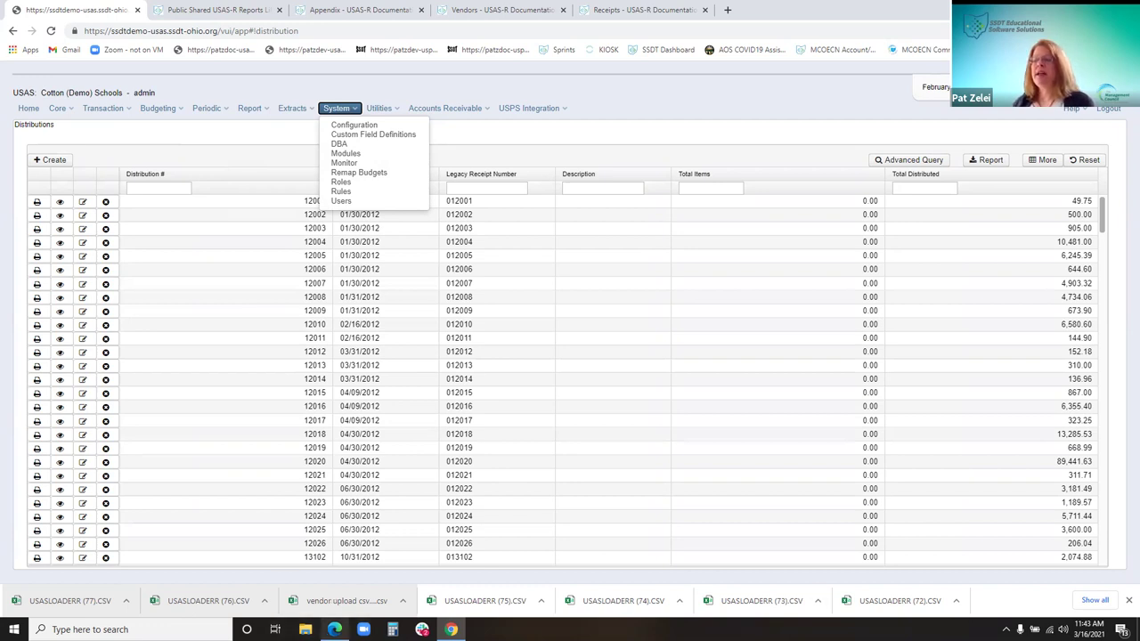
click(334, 629)
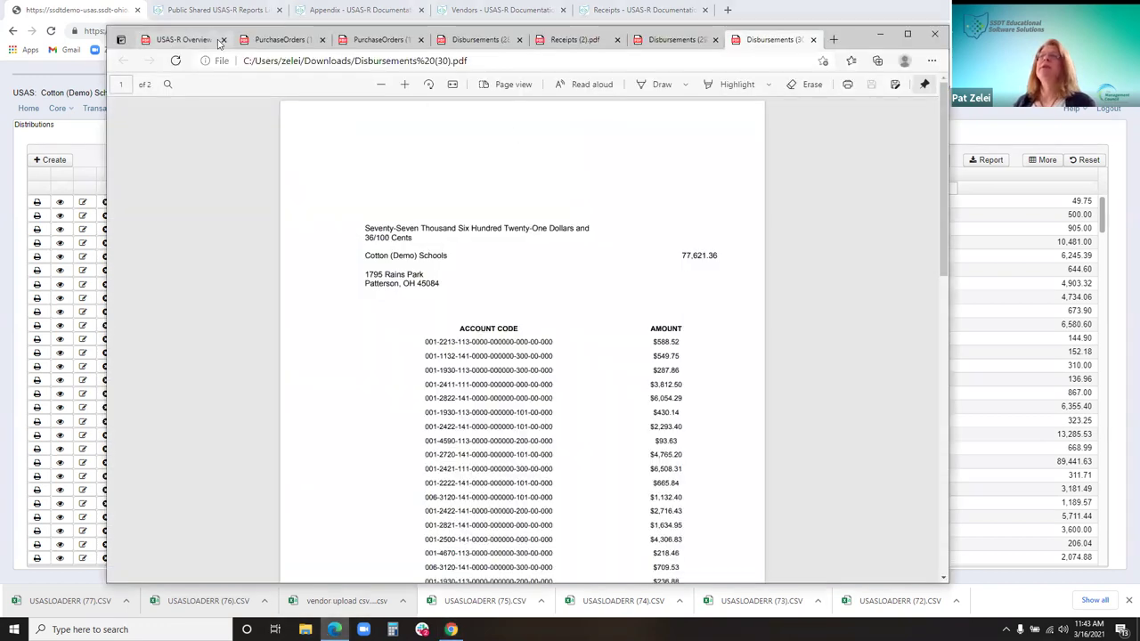
click(182, 40)
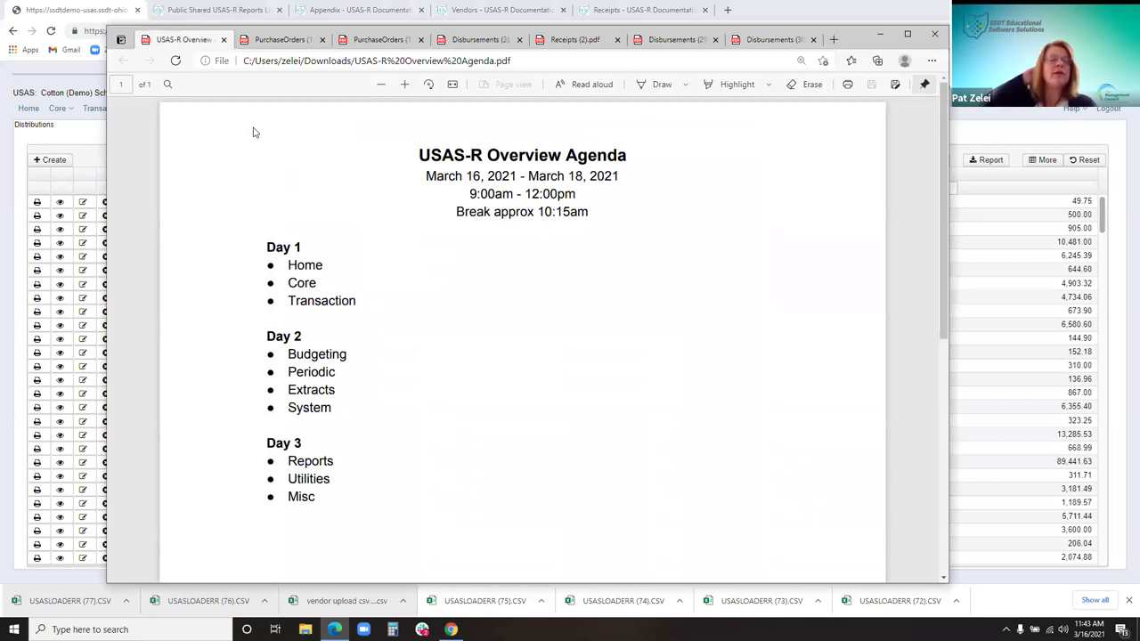